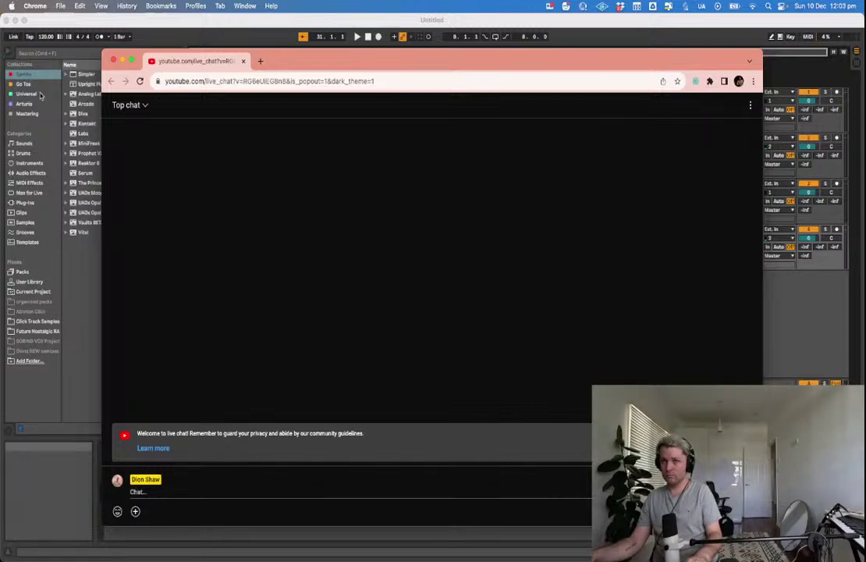
Check the Full Production & Beers live stream on the YouTube home page and close the browser window.
click(227, 81)
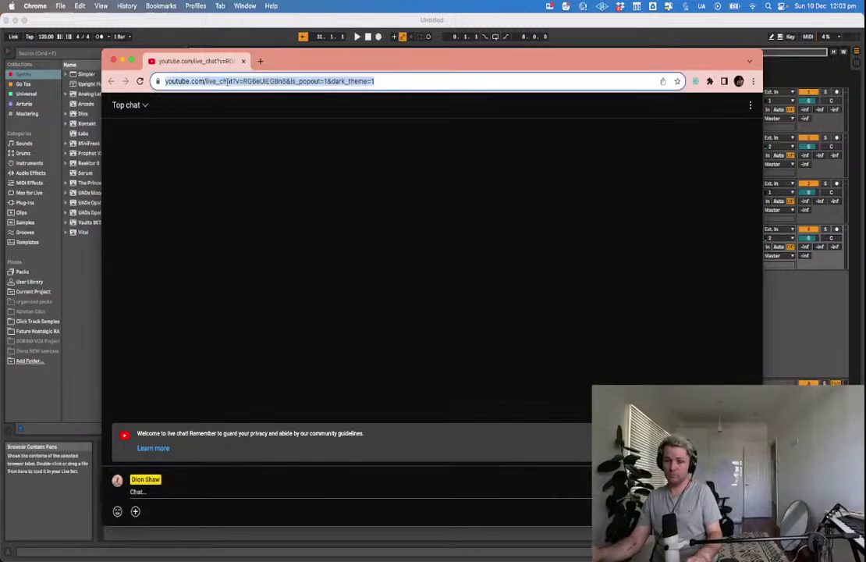
text(youti)
key(BackSpace)
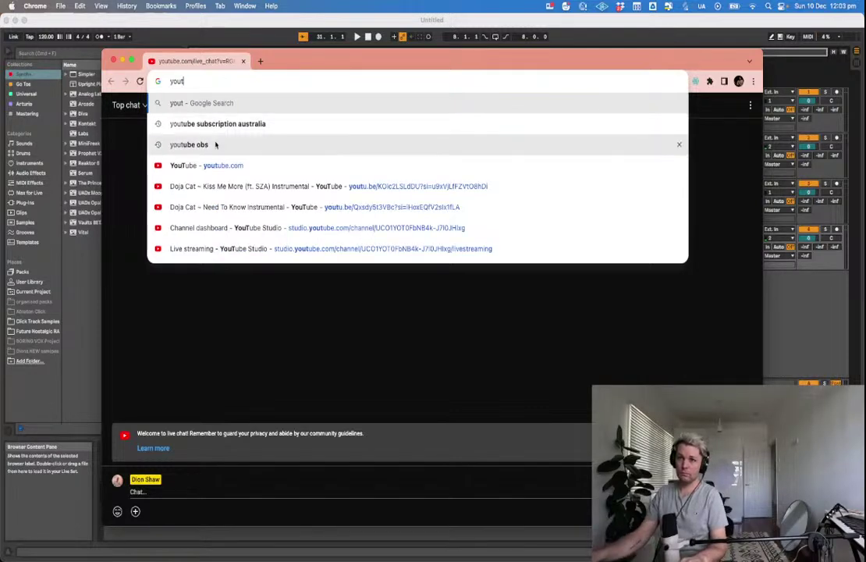
click(233, 172)
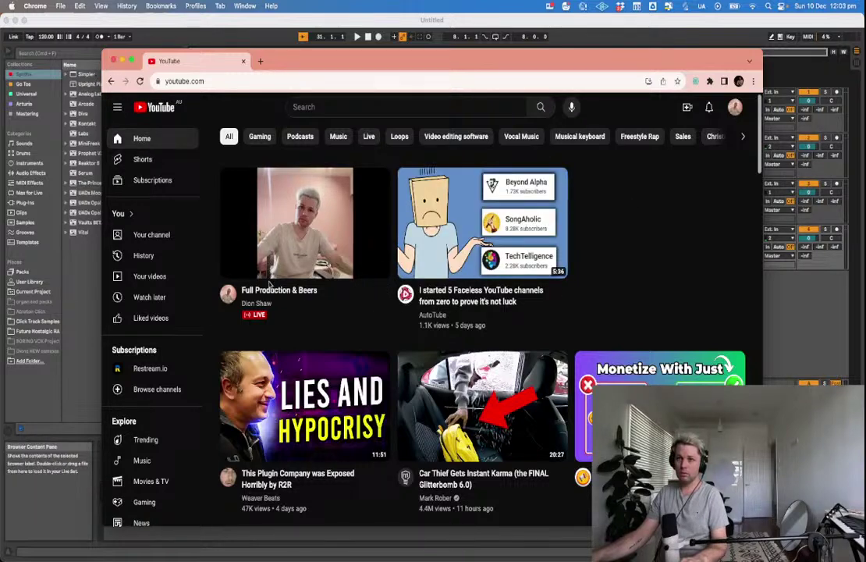
mouse_move(325, 248)
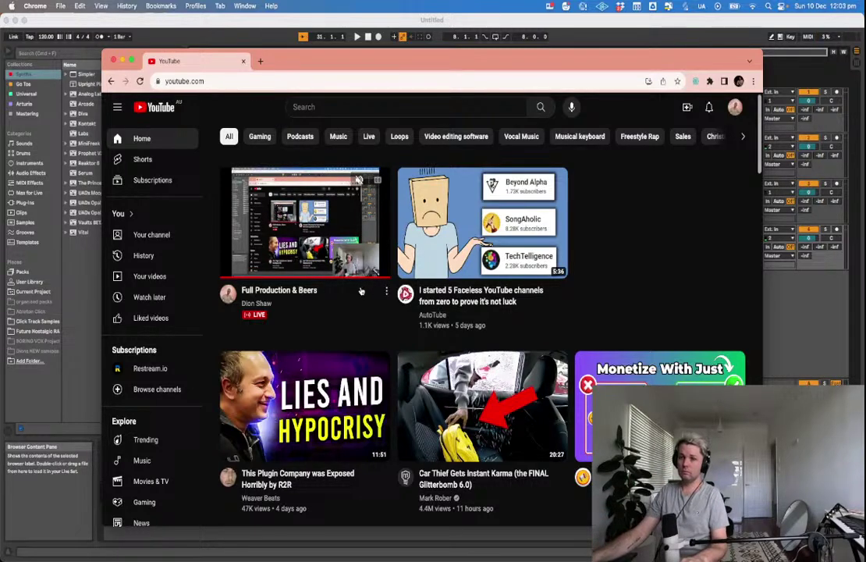
click(114, 61)
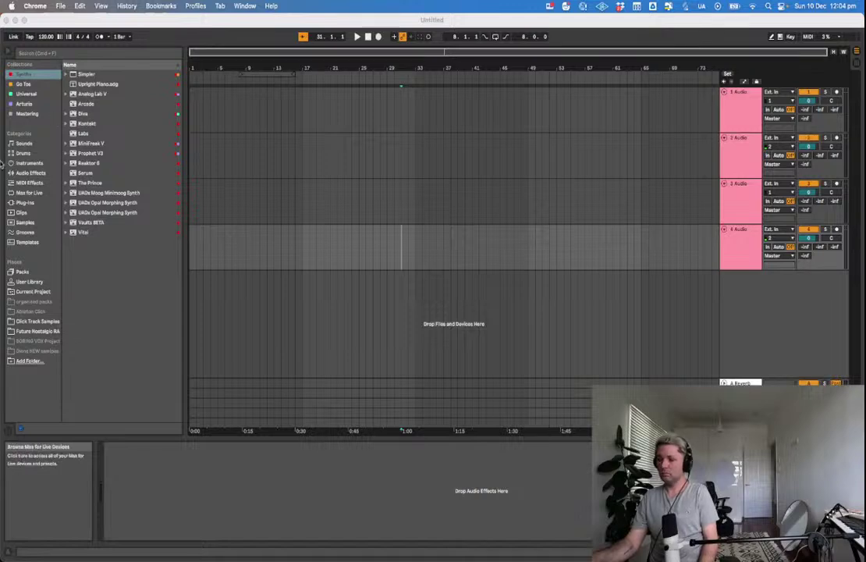
Switch to Ableton Live and open the recent set Need Me Like I Need You.als.
click(60, 6)
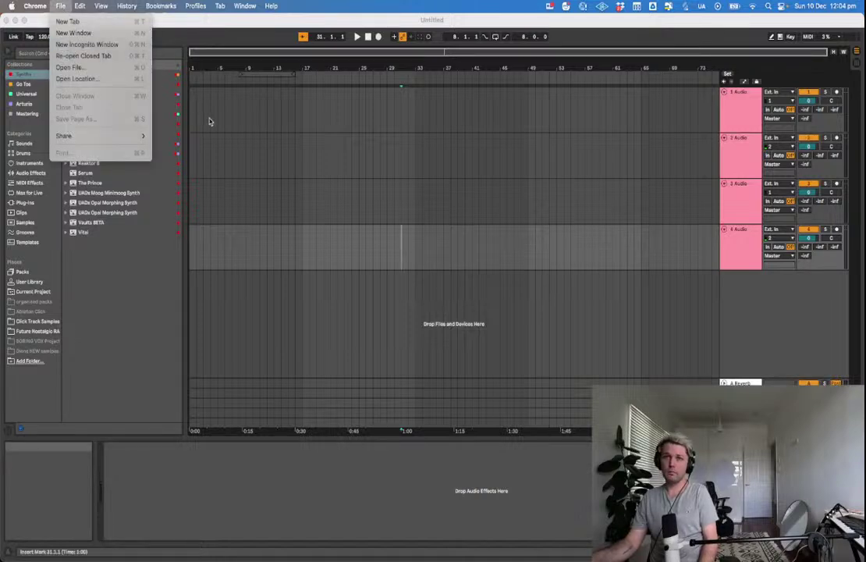
click(204, 109)
click(49, 5)
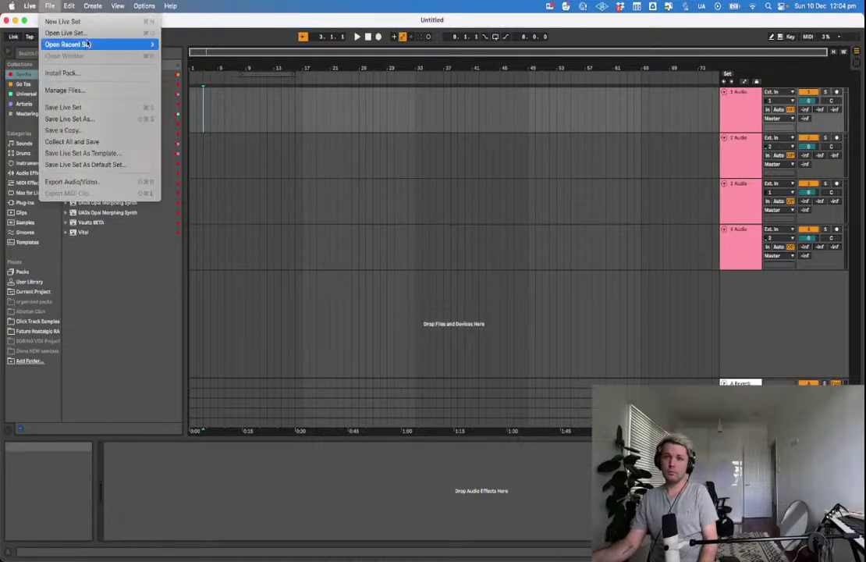
mouse_move(88, 44)
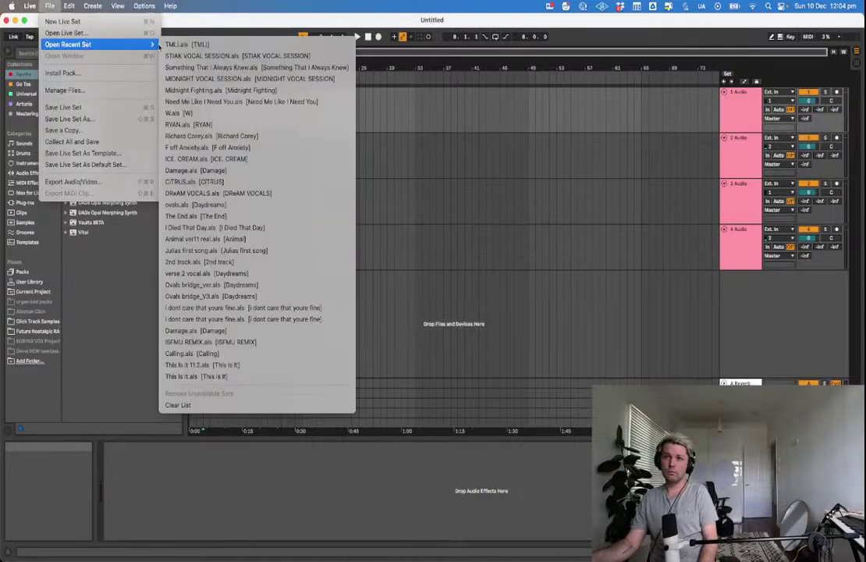
click(227, 102)
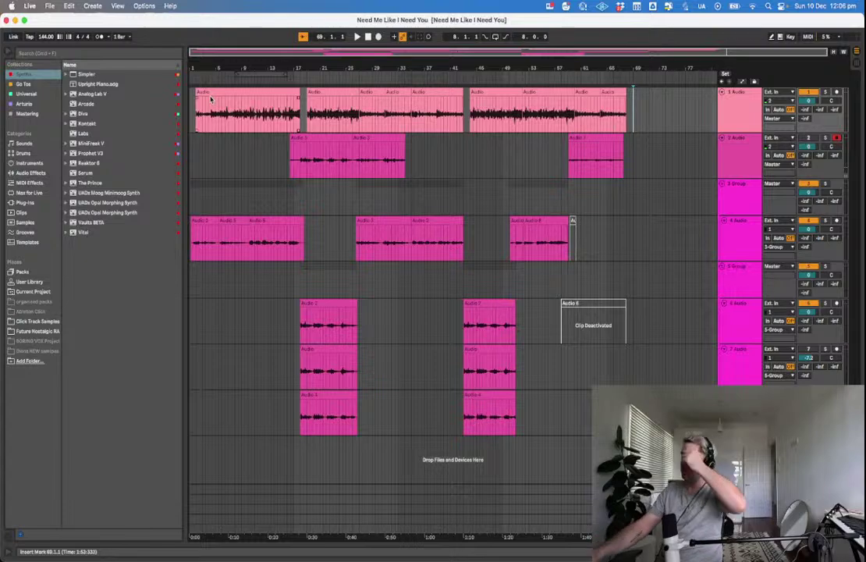
mouse_move(1, 4)
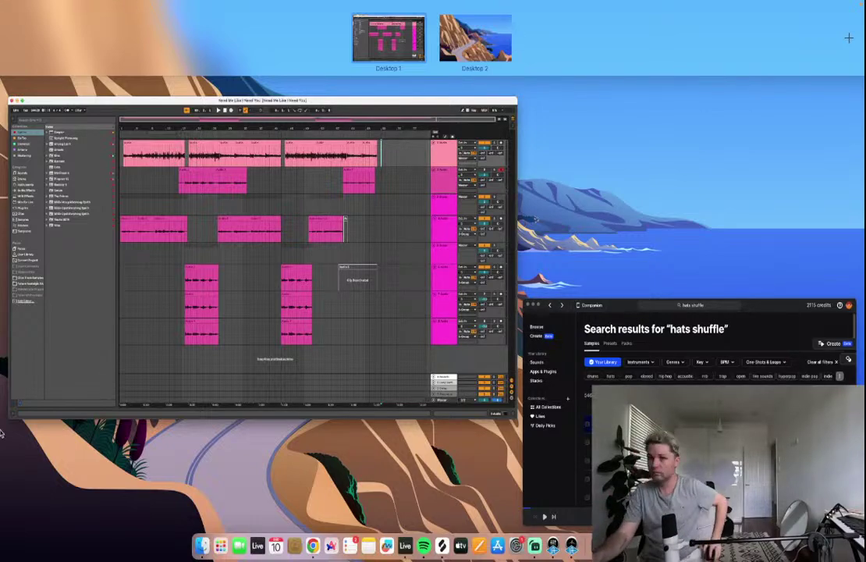
click(135, 382)
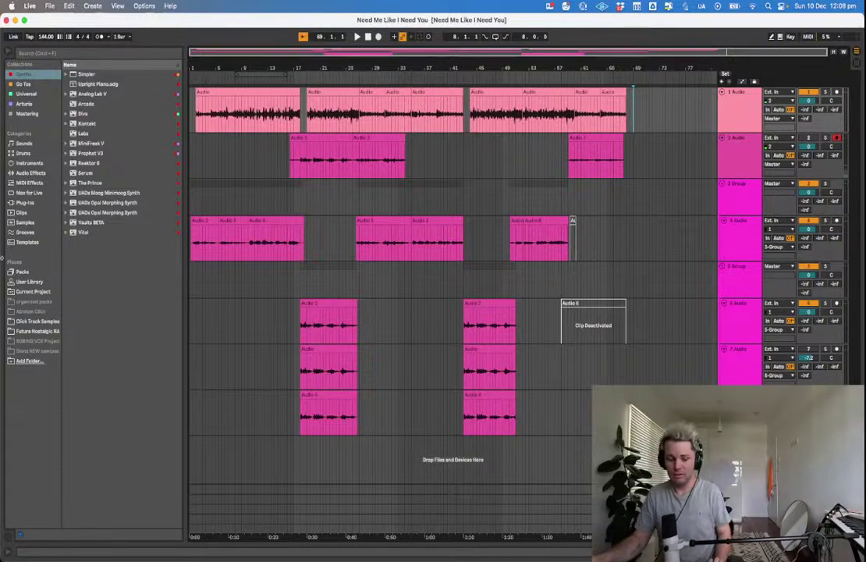
Play the arrangement from bar 2 and listen through the verses and choruses up to about bar 60.
click(198, 127)
key(space)
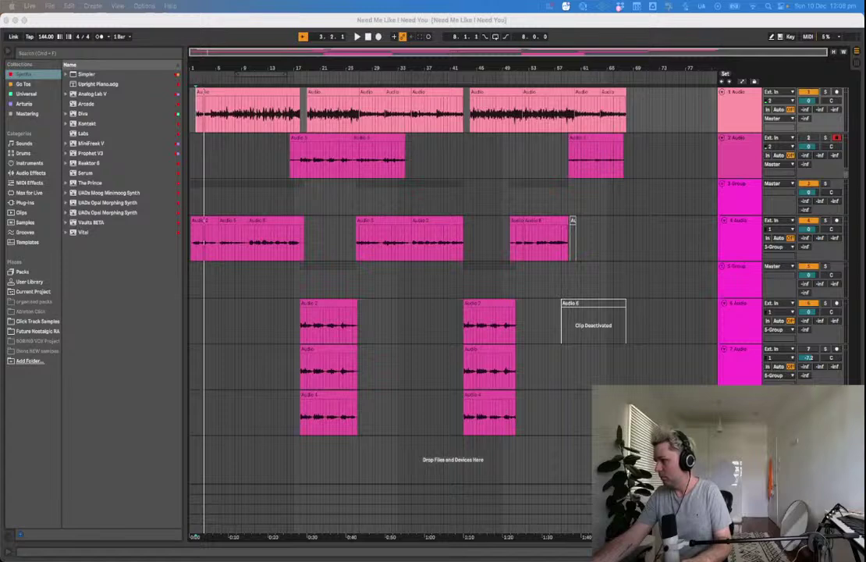
click(207, 164)
key(space)
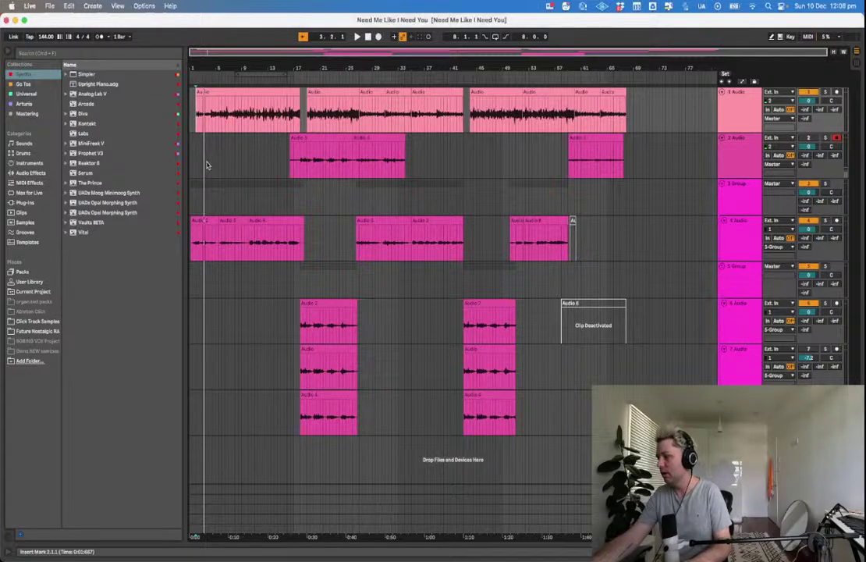
key(space)
key(space)
key(space)
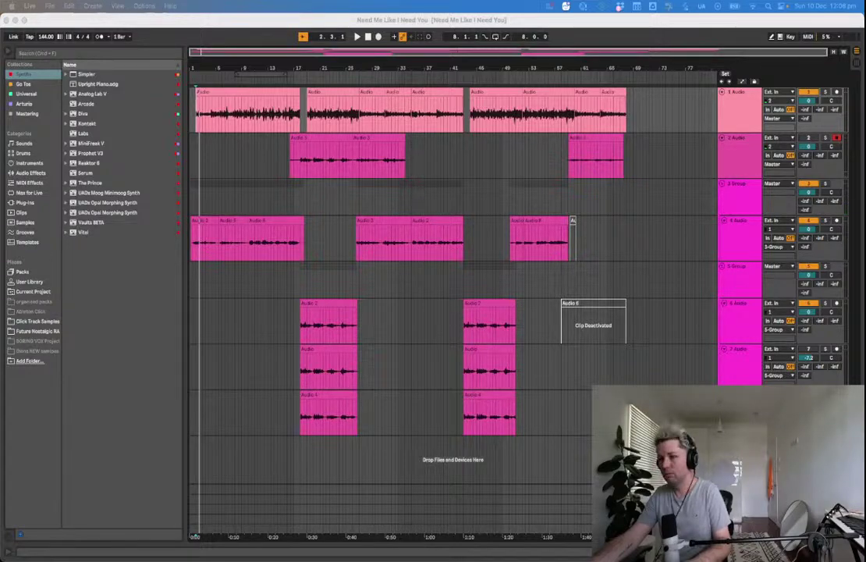
click(195, 153)
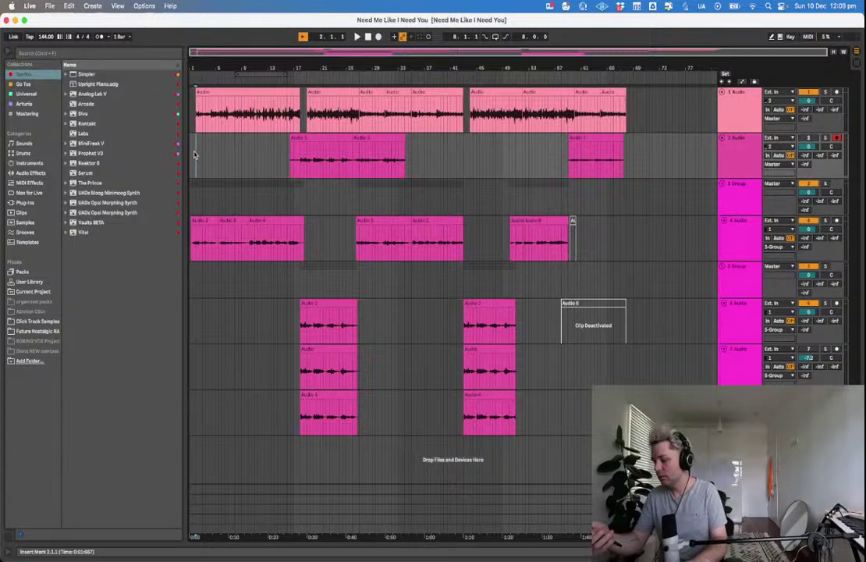
key(space)
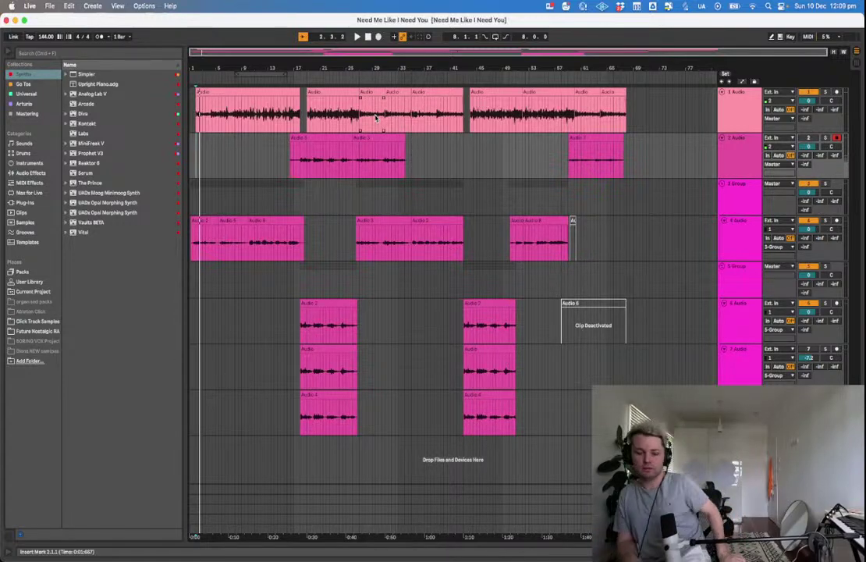
key(space)
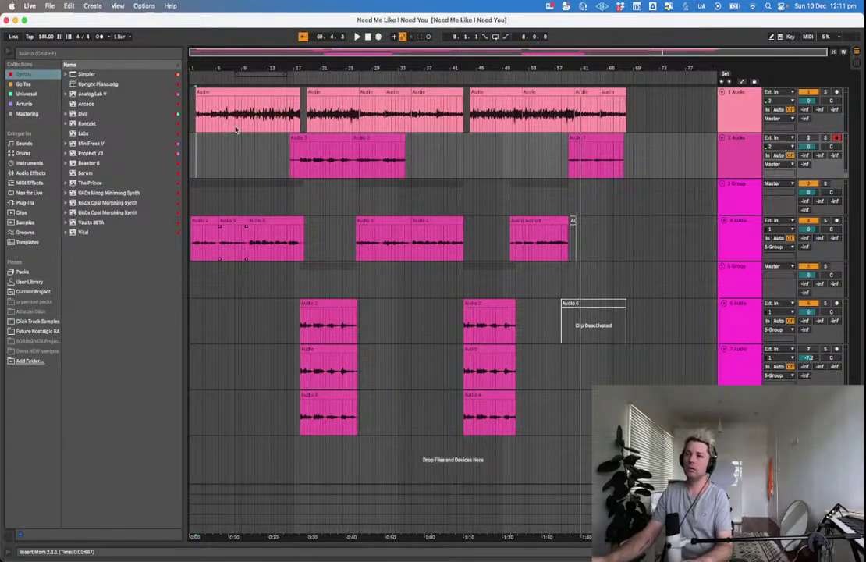
Trim the start of the first vocal clip on the 2 Audio track by deleting the range from 15.1.1 to 17.3.1.
drag(298, 152, 283, 149)
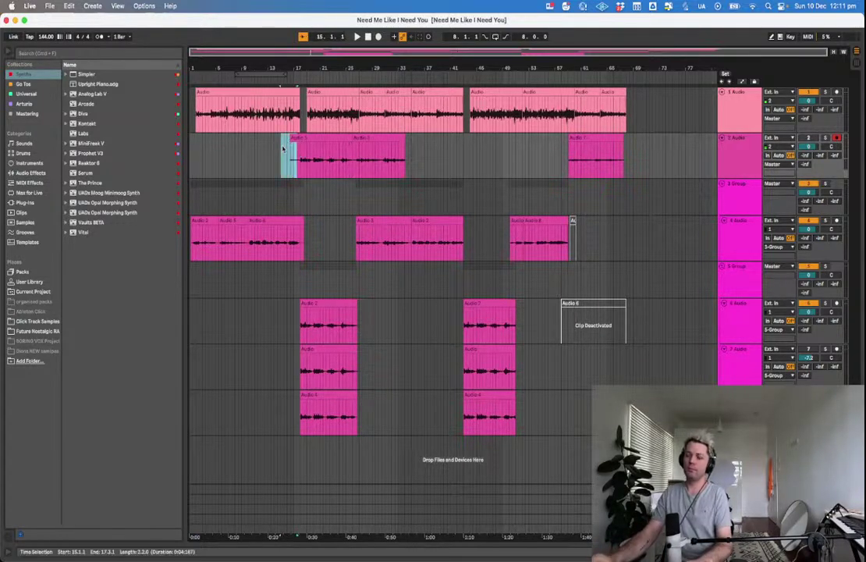
click(287, 144)
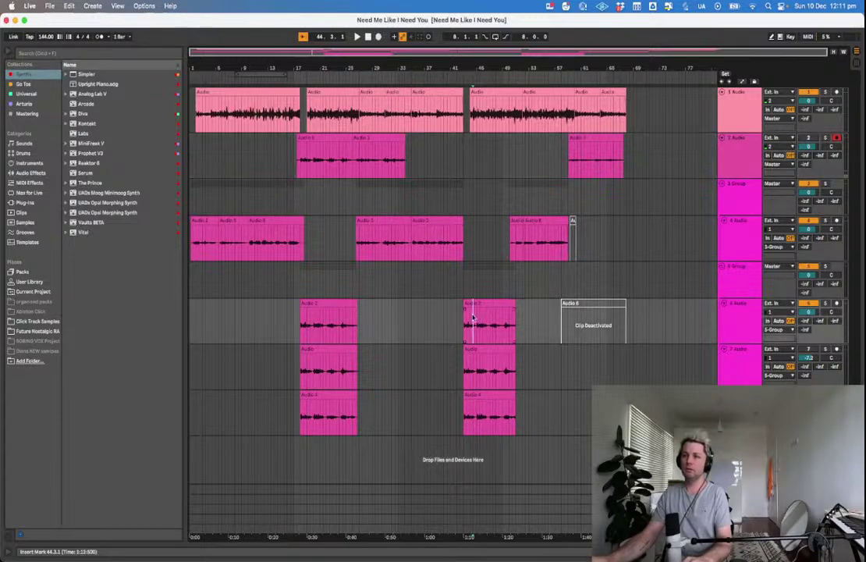
click(508, 248)
drag(508, 247, 582, 262)
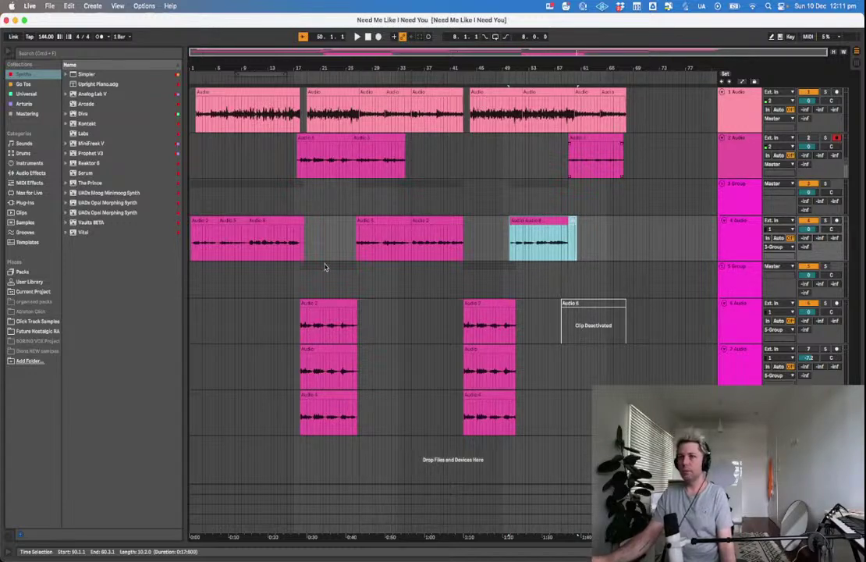
click(301, 198)
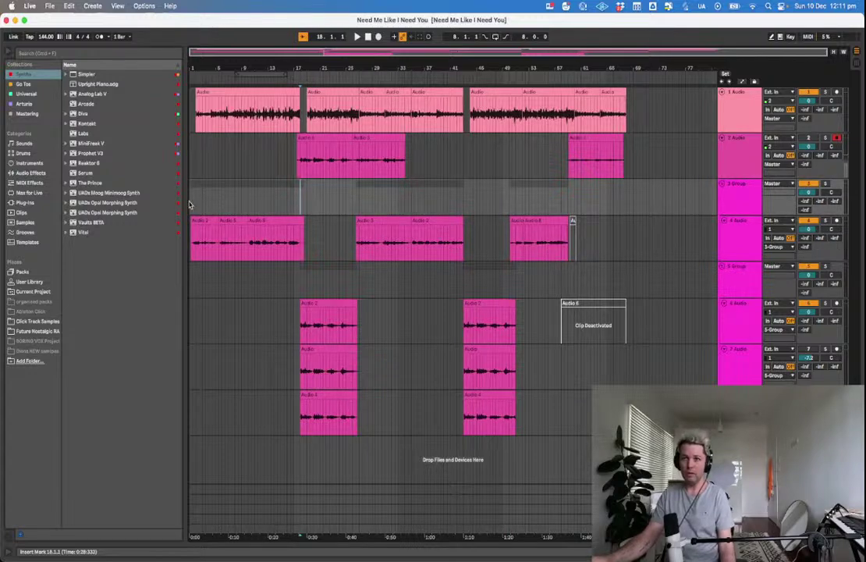
click(196, 154)
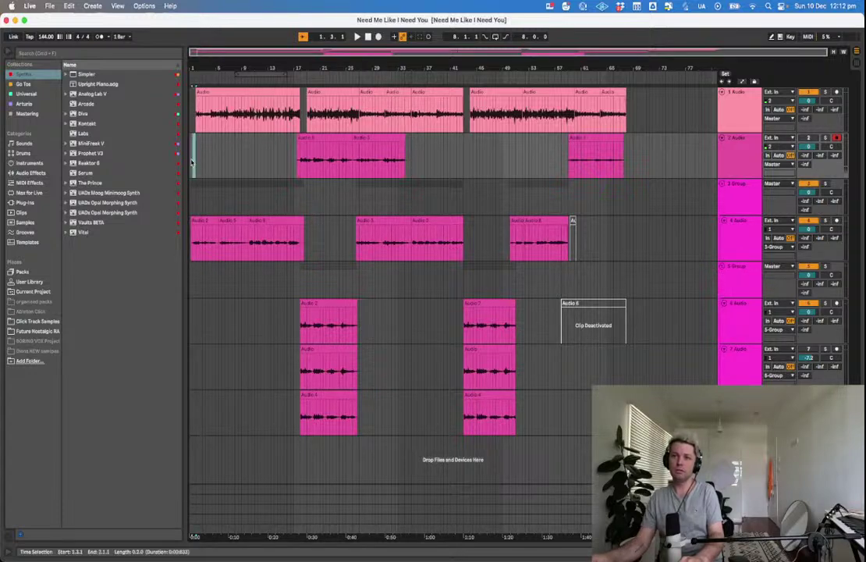
click(194, 160)
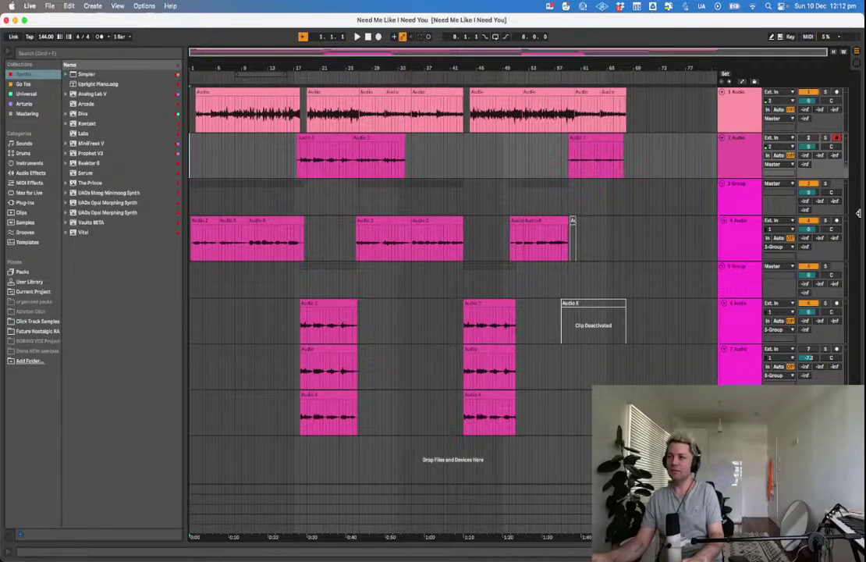
Show the take lanes of the 2 Audio track, look through its recorded takes and hide the lanes again.
double_click(744, 199)
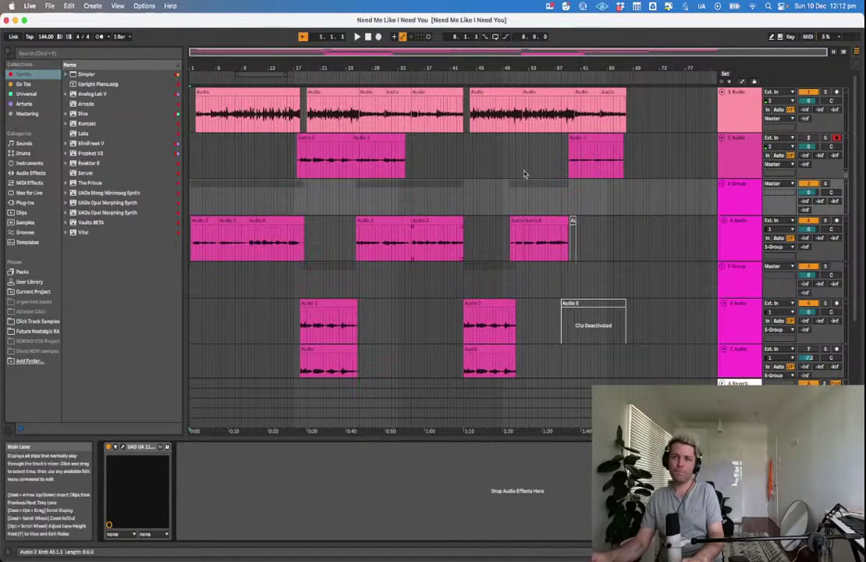
click(745, 161)
click(744, 159)
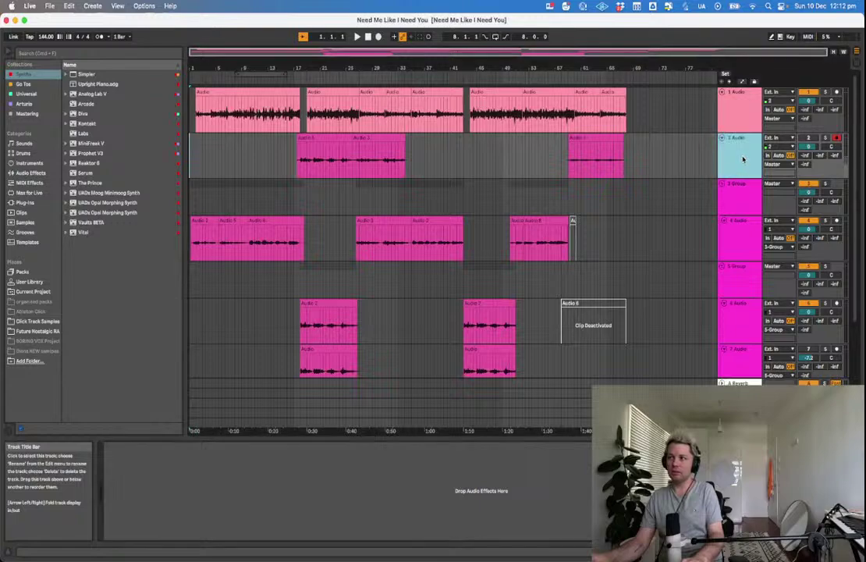
click(743, 159)
key(super+alt+u)
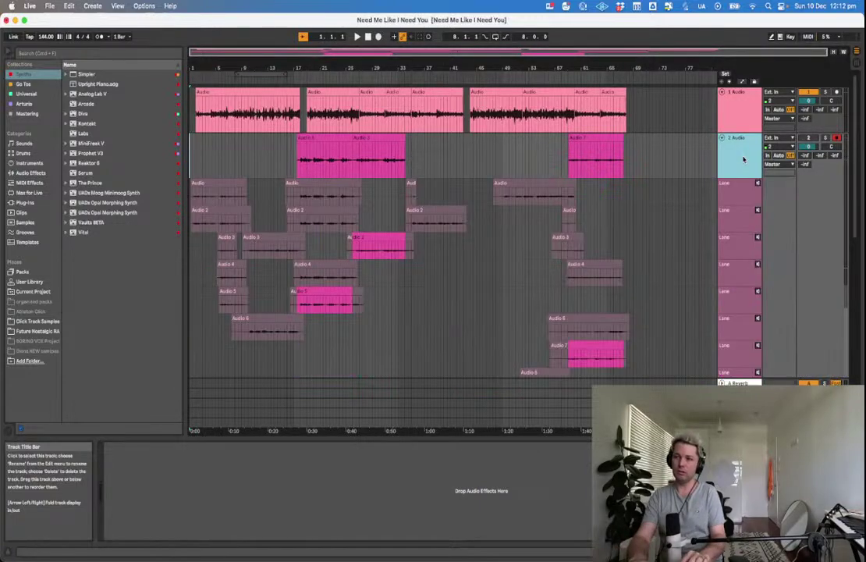
scroll(612, 137, down, 3)
scroll(612, 136, down, 2)
scroll(598, 155, up, 5)
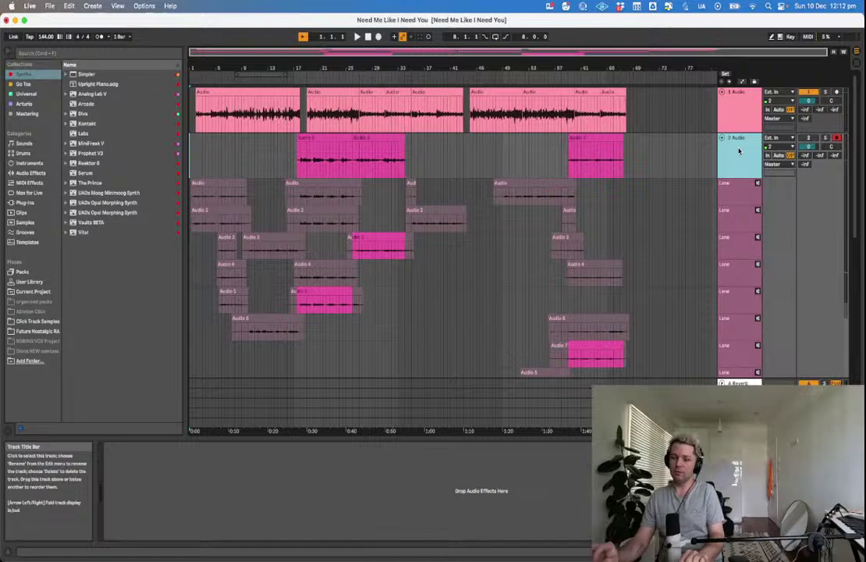
key(super+alt+u)
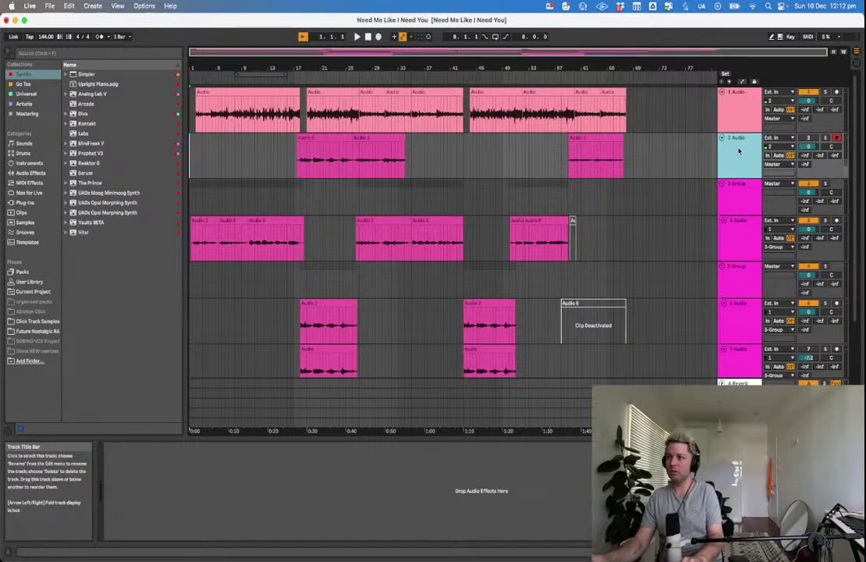
Briefly bring up the 2 Audio track's take lanes a second time and collapse them.
scroll(740, 151, down, 2)
click(739, 152)
scroll(487, 147, up, 2)
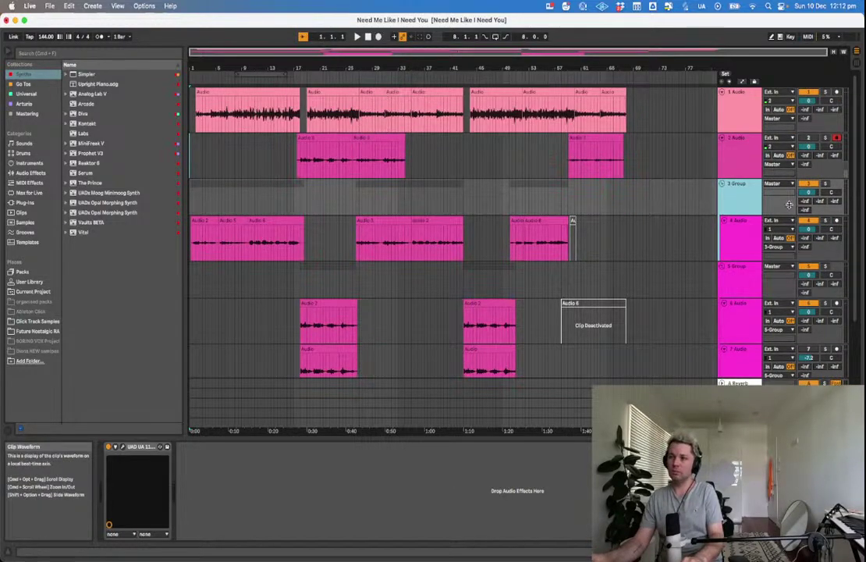
click(732, 158)
key(super+alt+u)
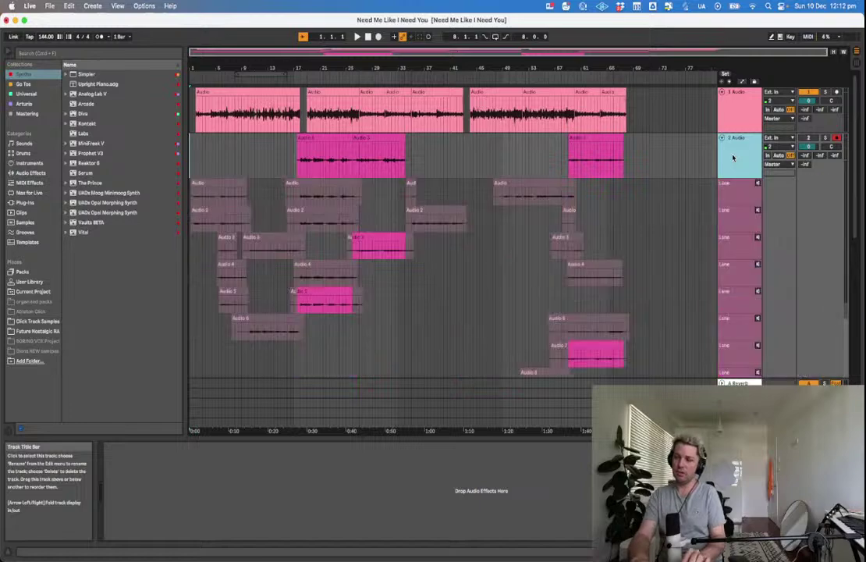
key(super+alt+u)
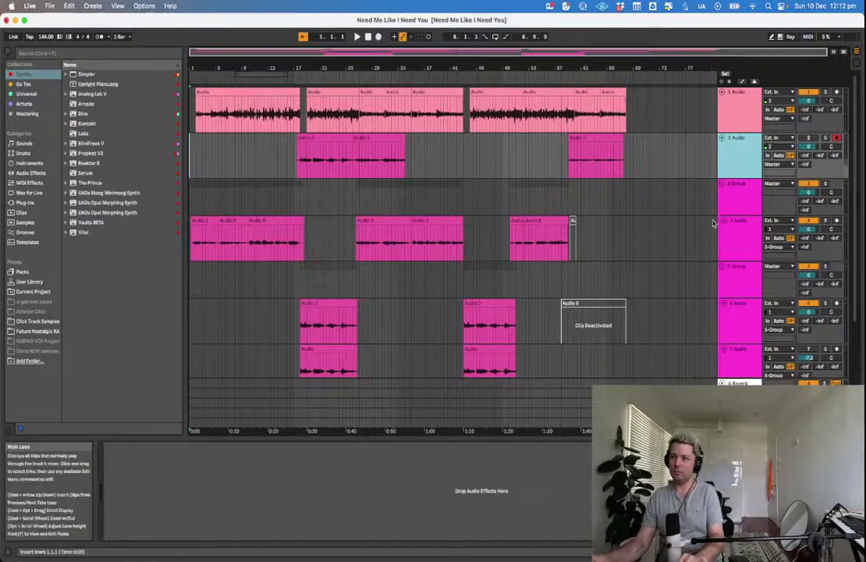
click(737, 200)
click(749, 227)
click(758, 200)
click(755, 251)
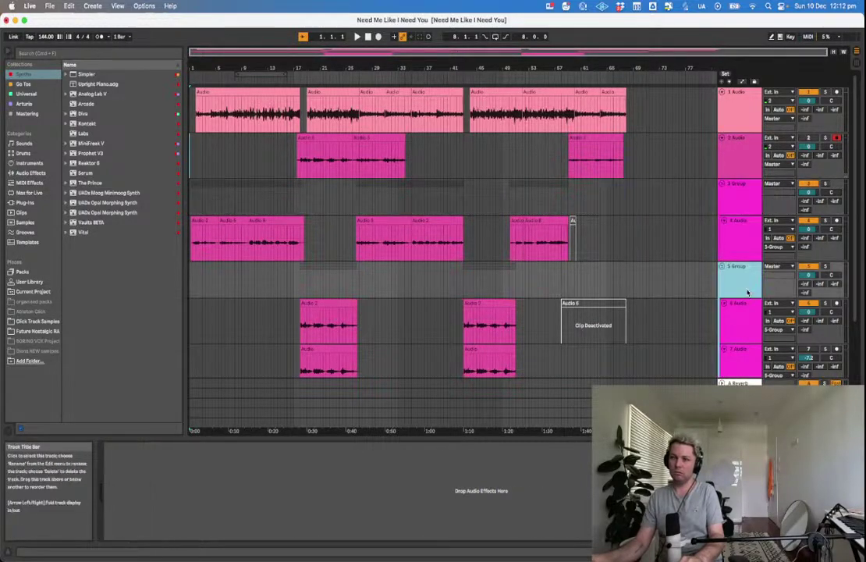
Rename the 2 Audio track to LEAD.
click(746, 157)
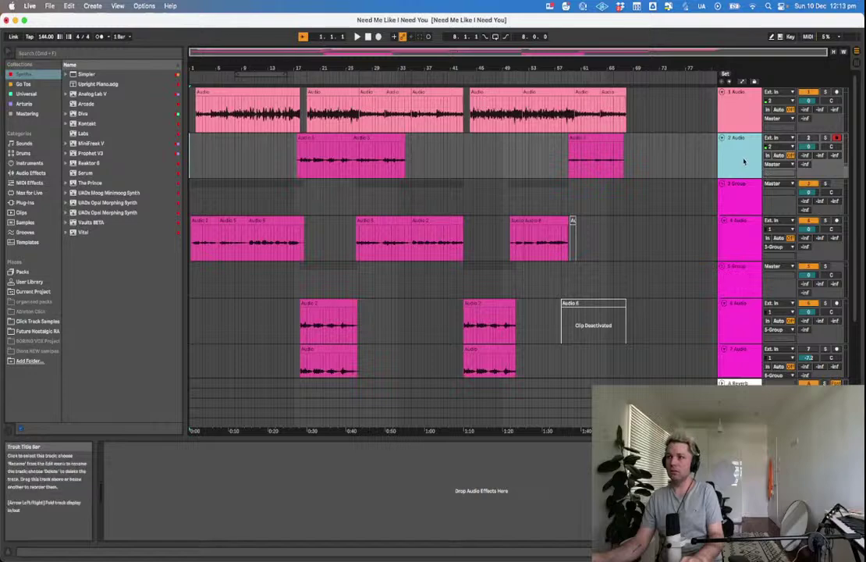
key(super+r)
text(LEAD)
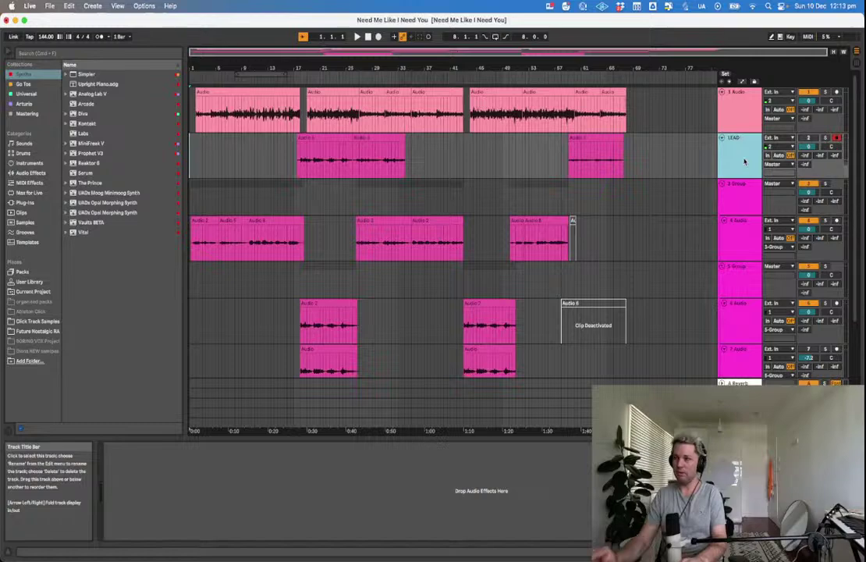
click(705, 160)
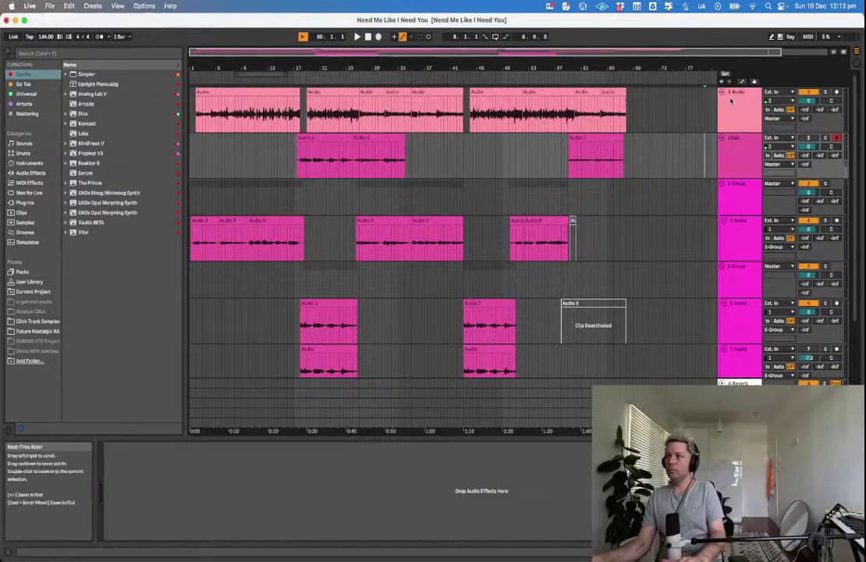
Fold the LEAD track and rename it VOCAL TAKES.
click(724, 144)
right_click(733, 148)
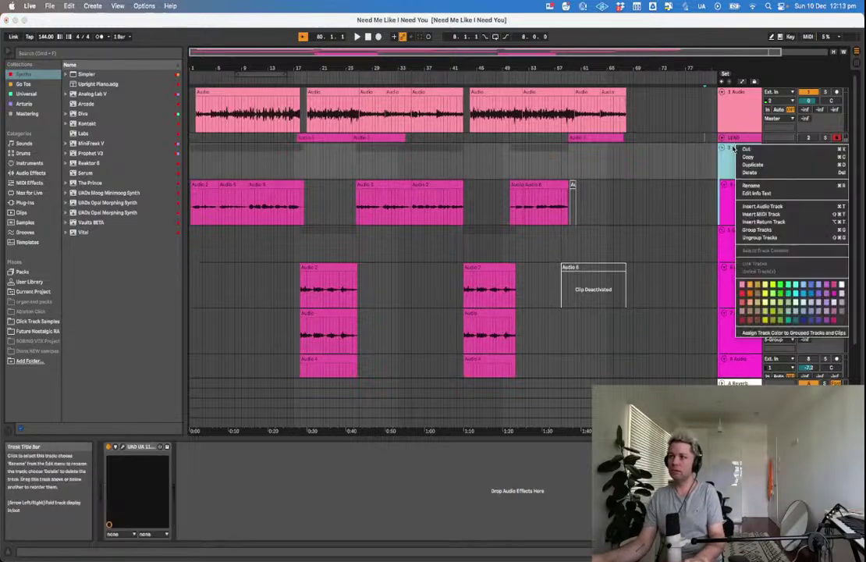
click(733, 136)
right_click(734, 138)
click(734, 138)
key(super+r)
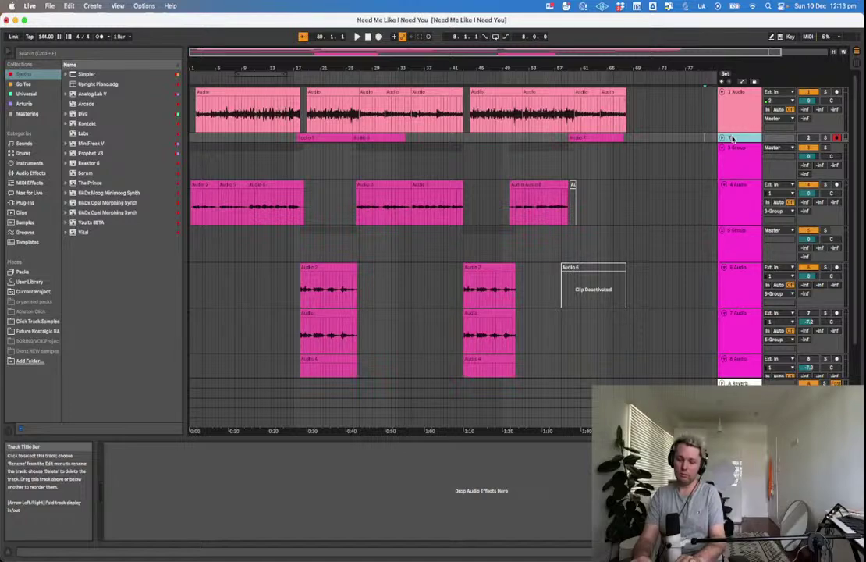
text(VOCAL)
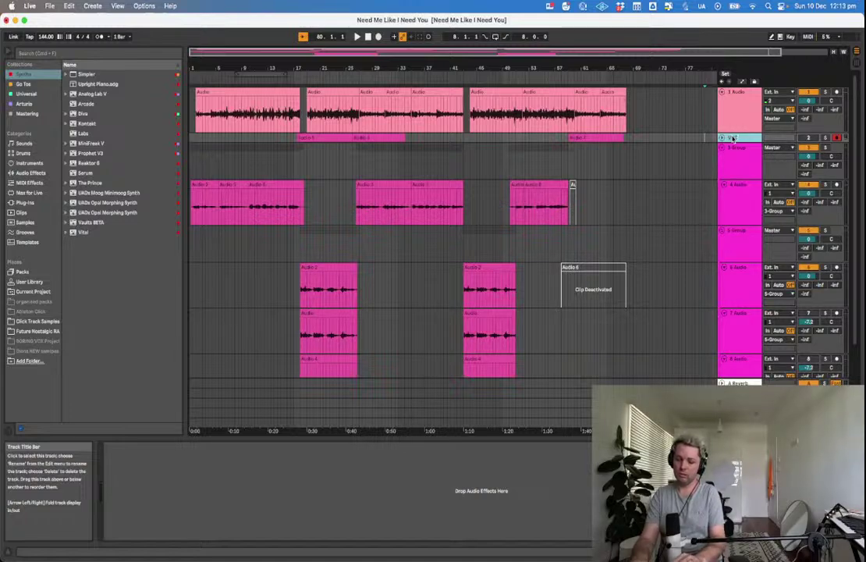
text( TAKES)
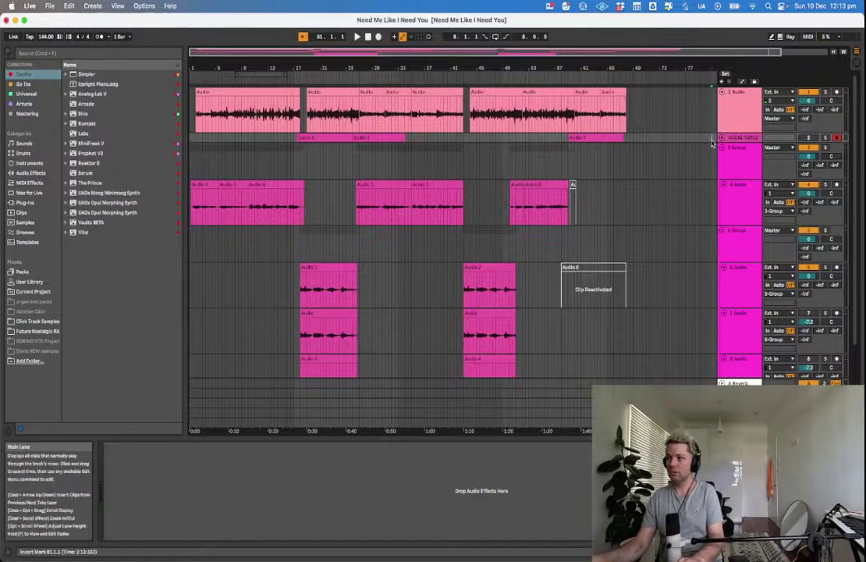
Colour the VOCAL TAKES track dark grey and move it above the 1 Audio track.
right_click(732, 139)
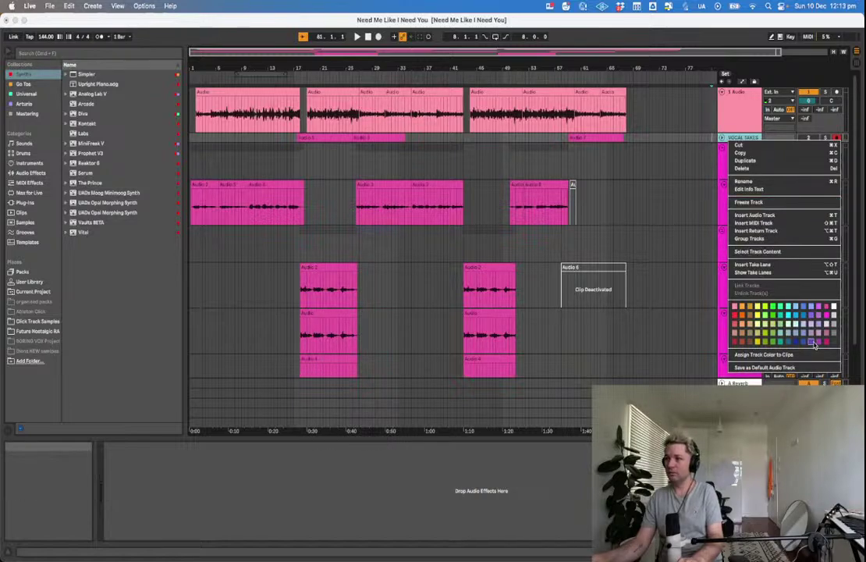
click(834, 342)
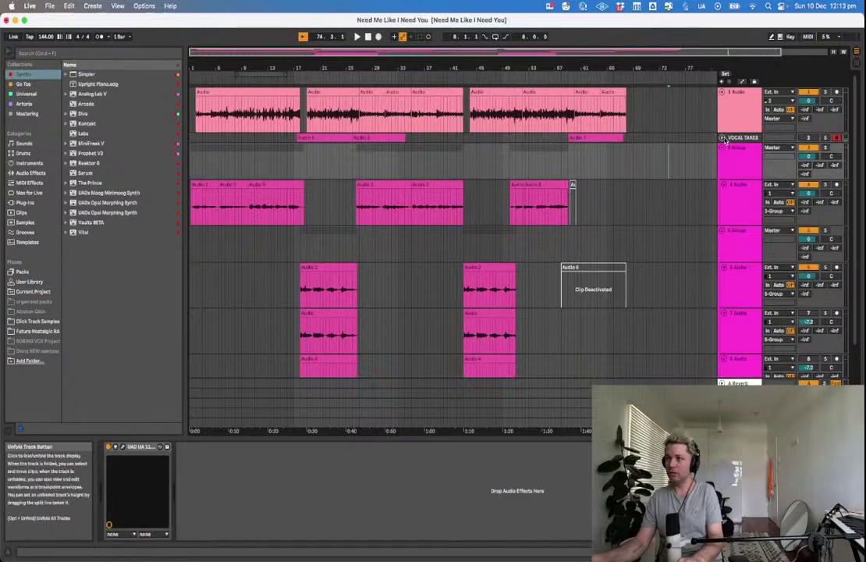
drag(743, 86, 740, 92)
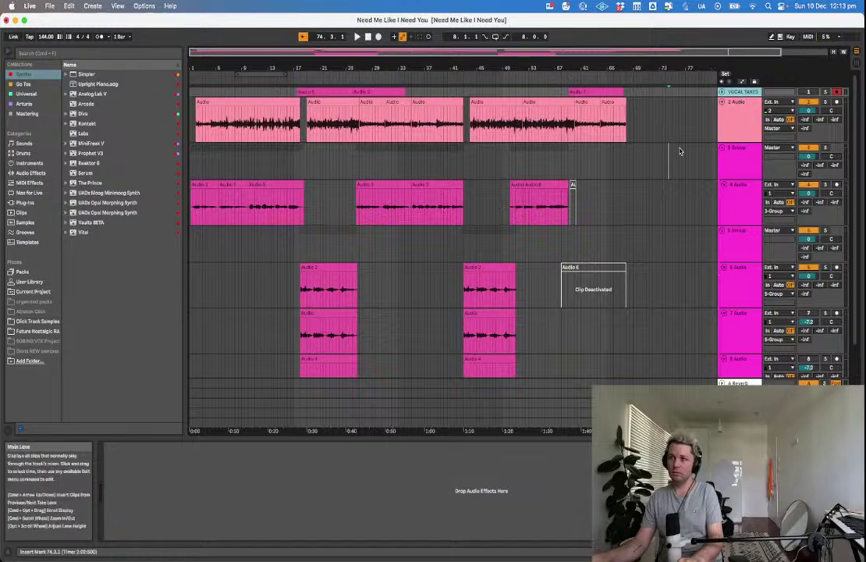
Rename the pink audio track below VOCAL TAKES as ACOUSTIC GUITAR and save the set.
drag(679, 149, 681, 150)
click(726, 133)
key(super+r)
text(ACOUSTIC GU)
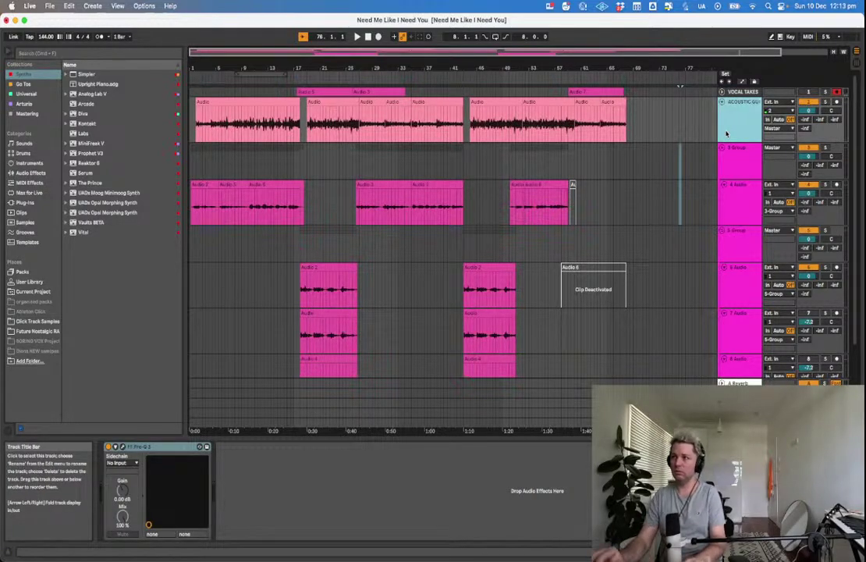
click(686, 150)
key(super+s)
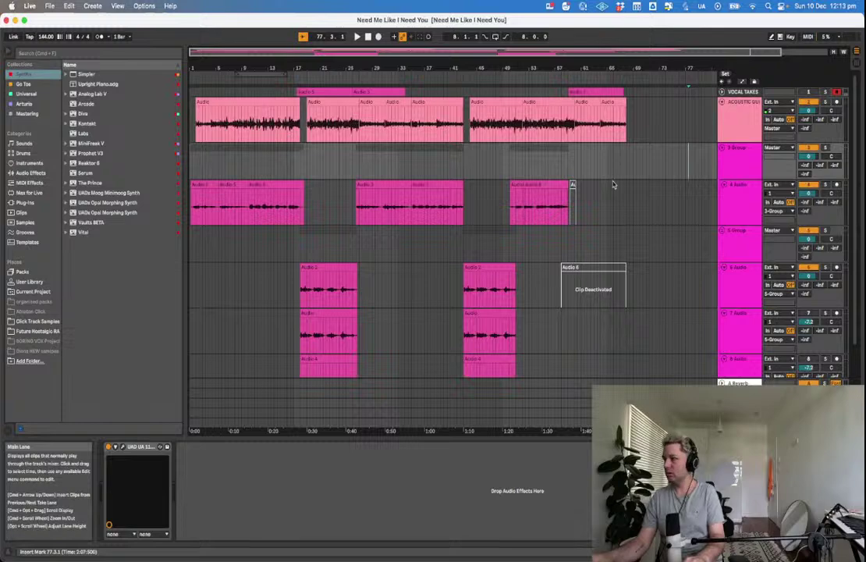
Solo the second vocal group and listen to it from the start of the first chorus.
click(194, 166)
click(191, 169)
scroll(250, 187, down, 3)
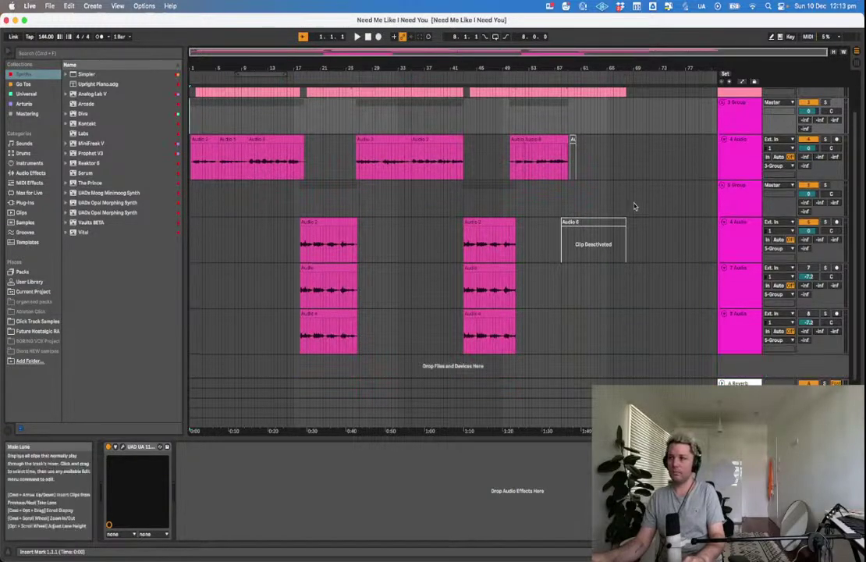
click(737, 187)
click(297, 212)
key(space)
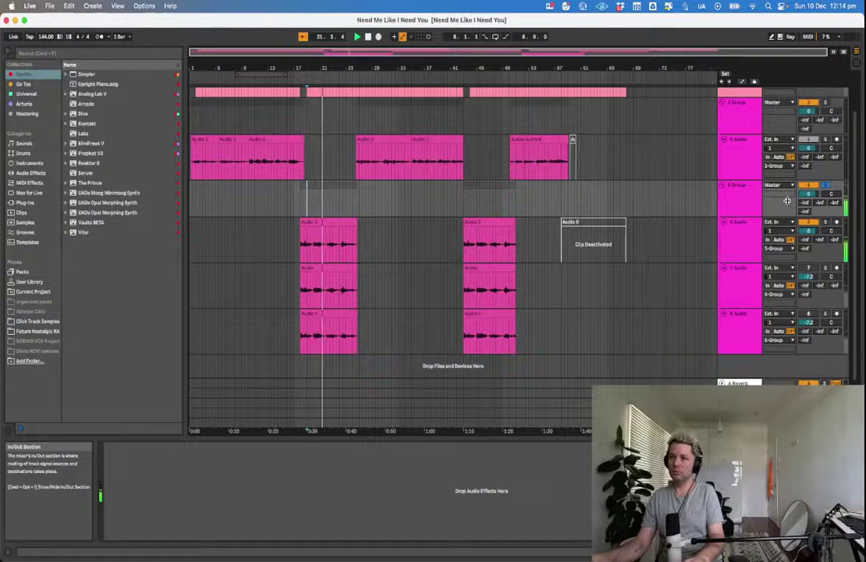
Move the first chorus vocal track out of the second group into the 3 Group, and rename that group LEAD.
drag(750, 239, 748, 179)
click(750, 158)
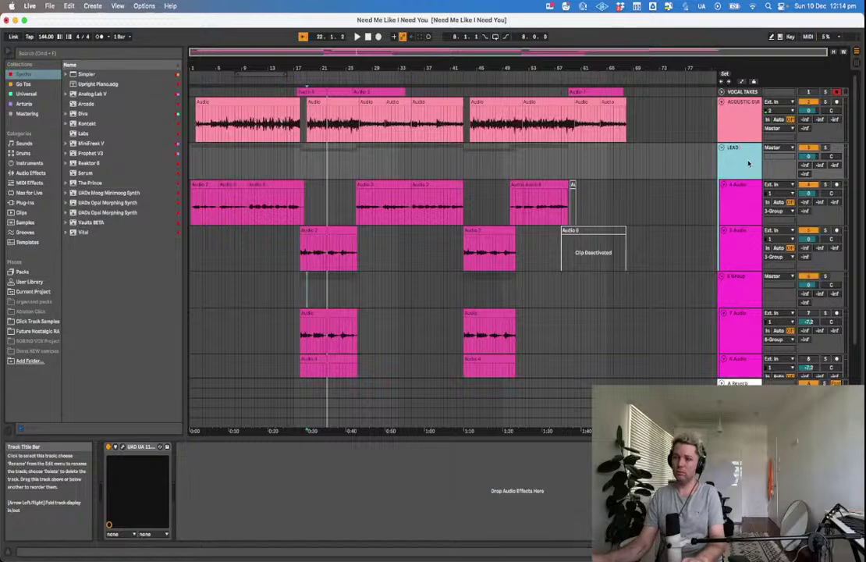
click(664, 279)
scroll(698, 279, down, 2)
Rename the remaining vocal group containing the last two audio tracks as CHORUS BVS.
click(742, 252)
key(super+r)
text(B)
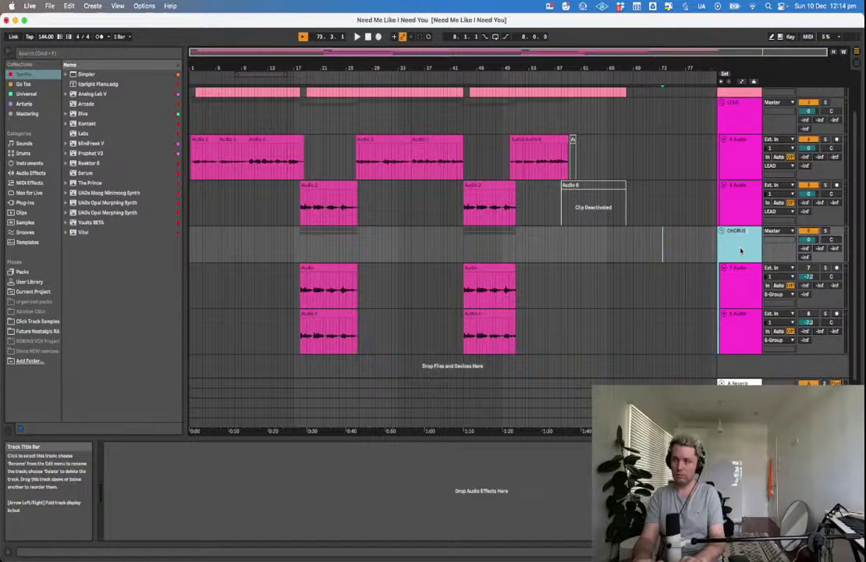
key(Return)
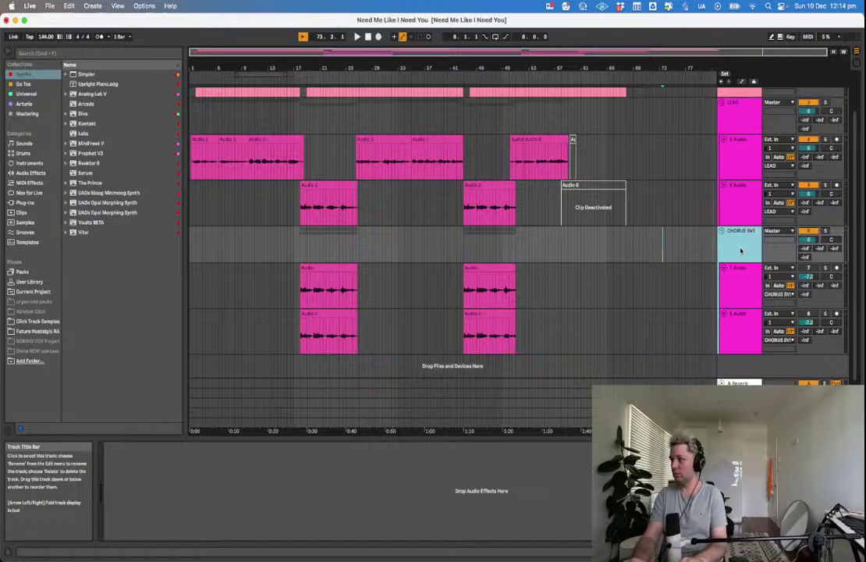
click(667, 243)
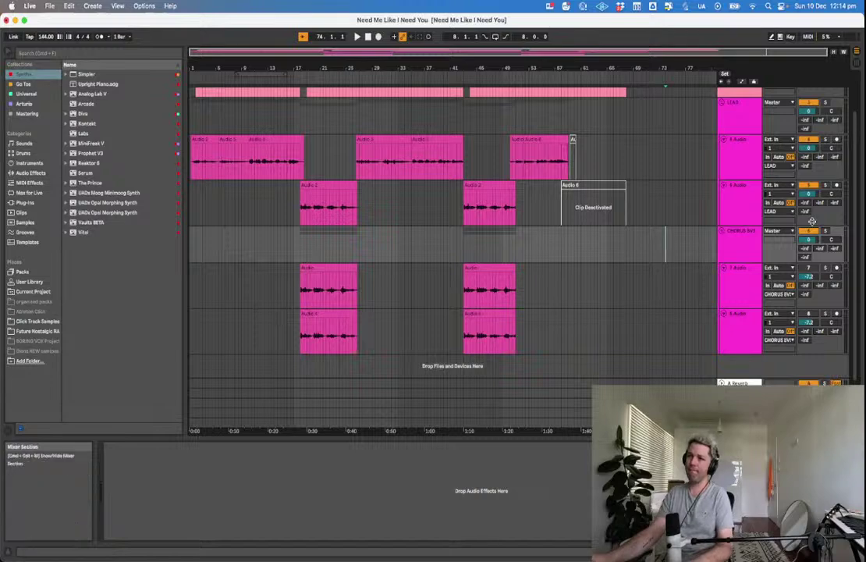
Solo the CHORUS BVS group and its 7 Audio track, play from 17.3.1, and look closely at the first chorus clips.
click(298, 300)
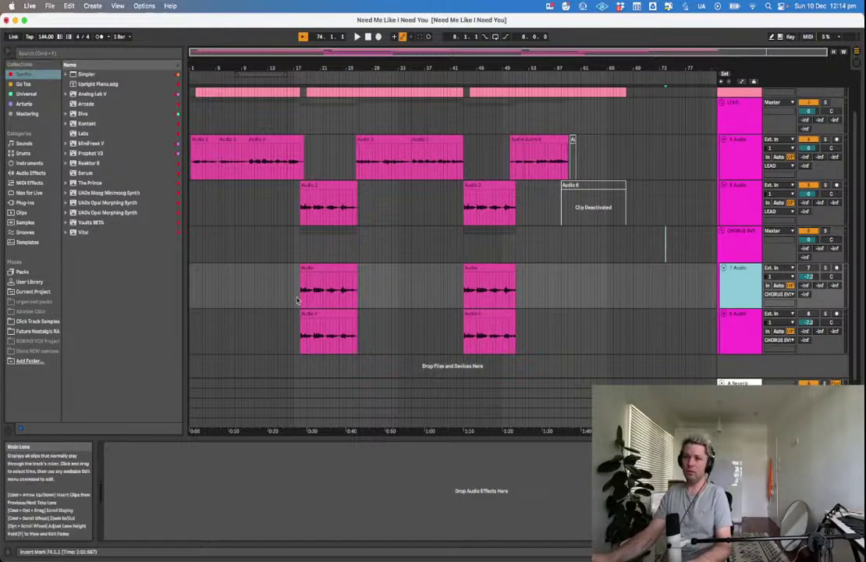
key(space)
scroll(302, 300, up, 5)
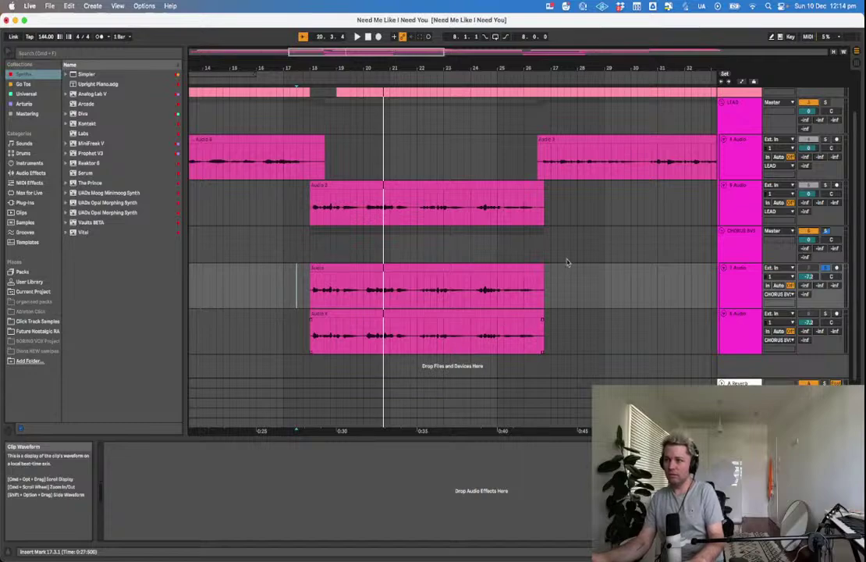
click(511, 299)
scroll(509, 301, up, 3)
Undo the LEAD and CHORUS BVS renames and the chorus vocal's track move, and redo them all.
key(super+z)
key(super+z)
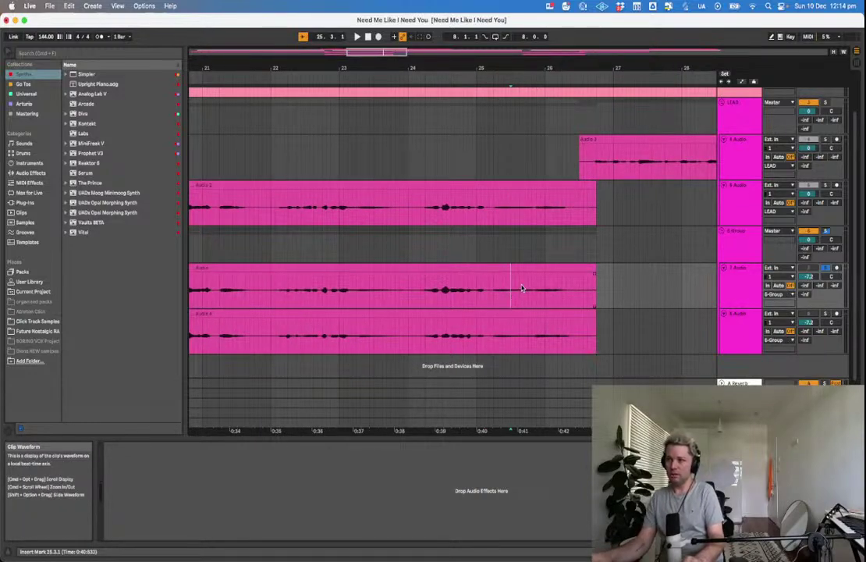
key(super+z)
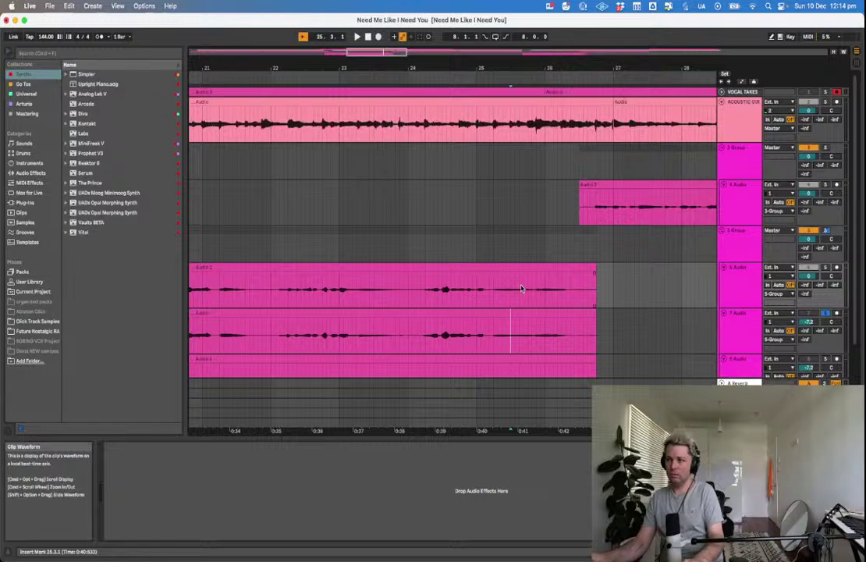
scroll(522, 289, down, 2)
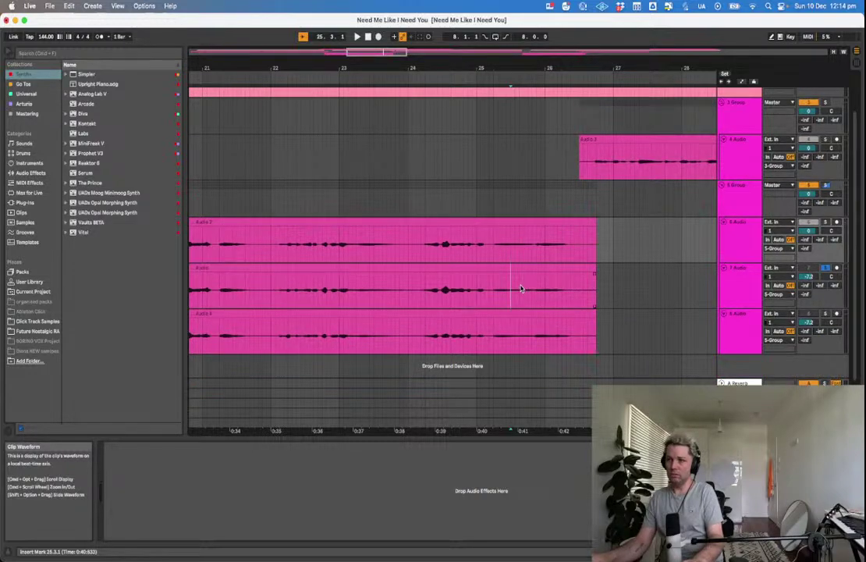
key(super+z)
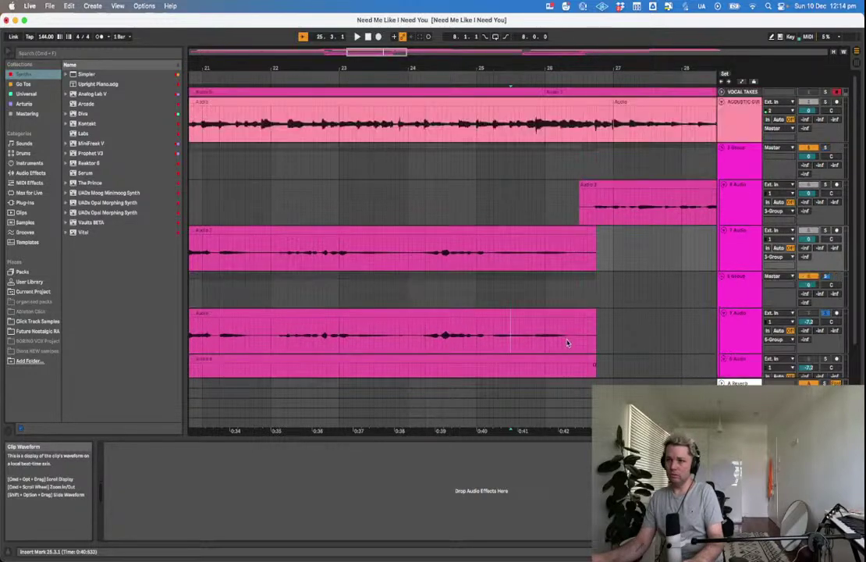
key(super+z)
key(super+z)
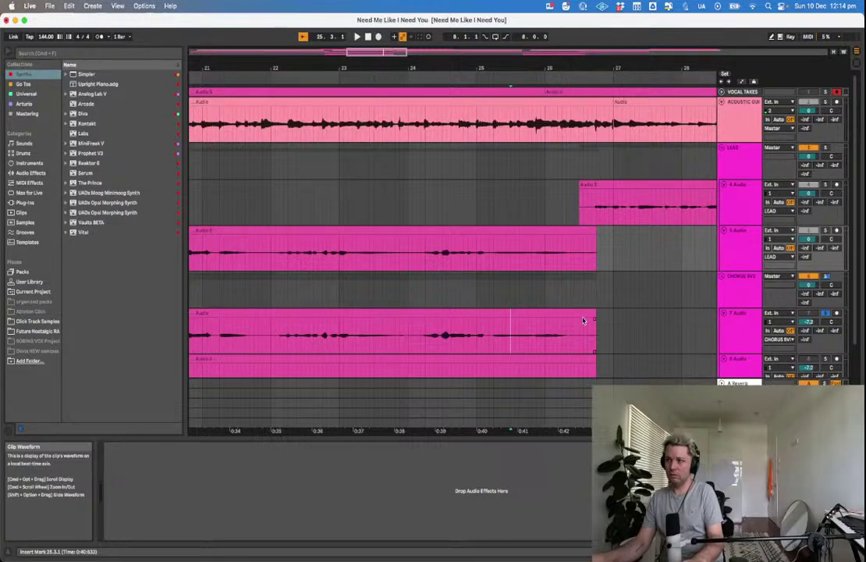
Pan the 7 Audio backing vocal to 50L and the 8 Audio backing vocal to 50R.
scroll(538, 299, down, 2)
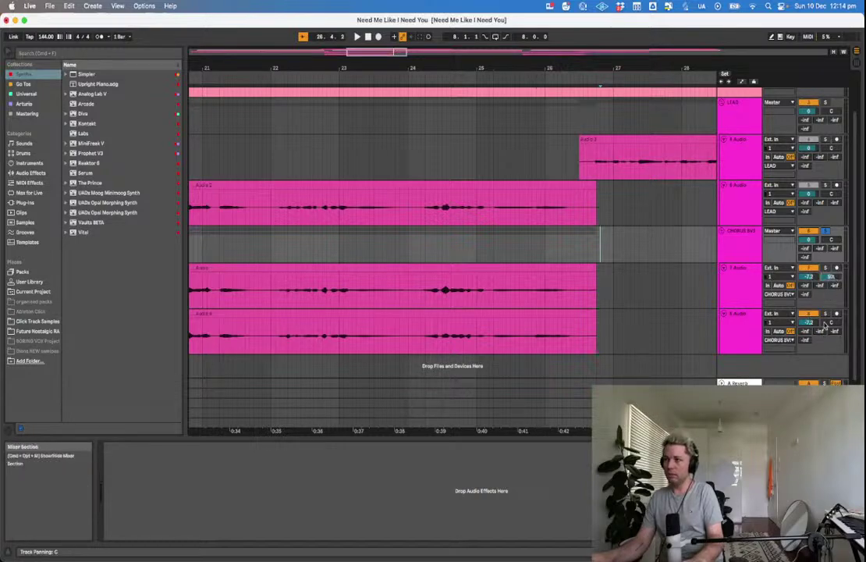
click(645, 332)
key(minus)
key(minus)
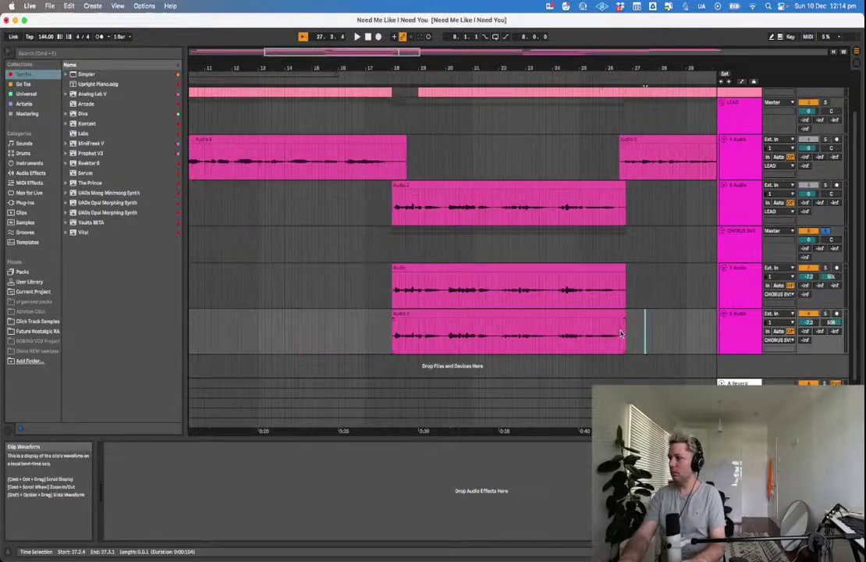
key(minus)
Play the full mix from 18.1.1 and lower the CHORUS BVS group volume to -3.7 dB.
click(407, 301)
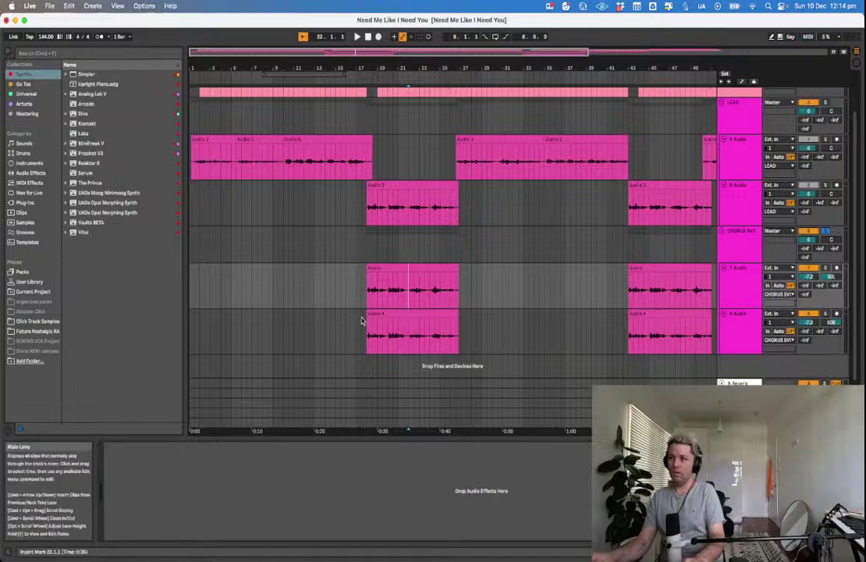
click(367, 267)
key(space)
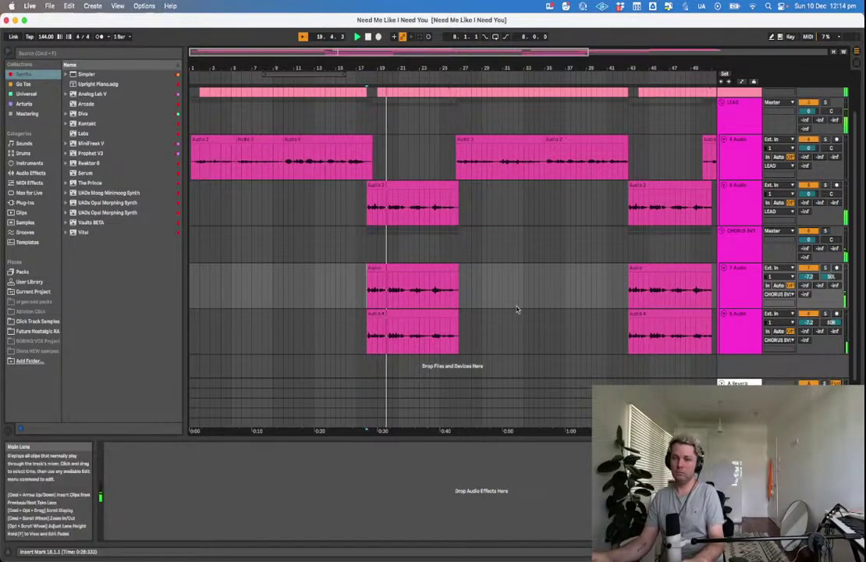
drag(811, 241, 811, 254)
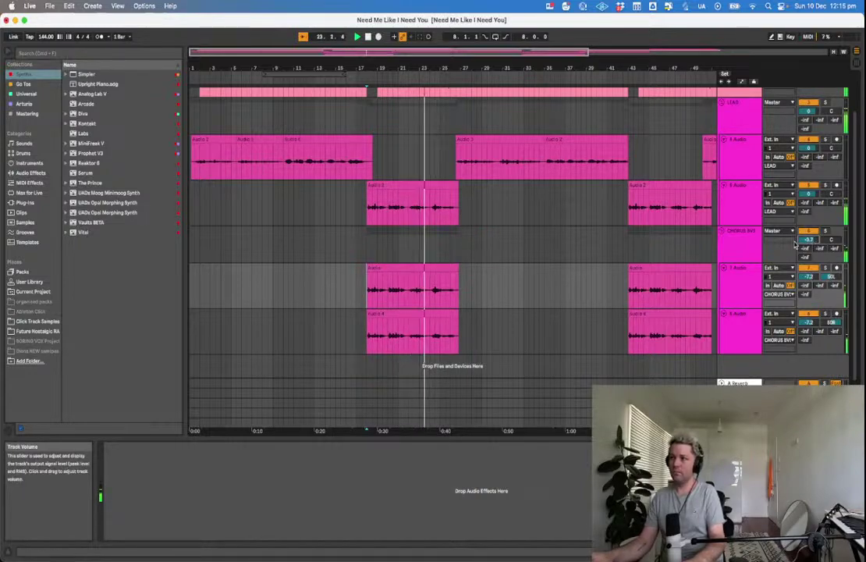
key(space)
click(275, 219)
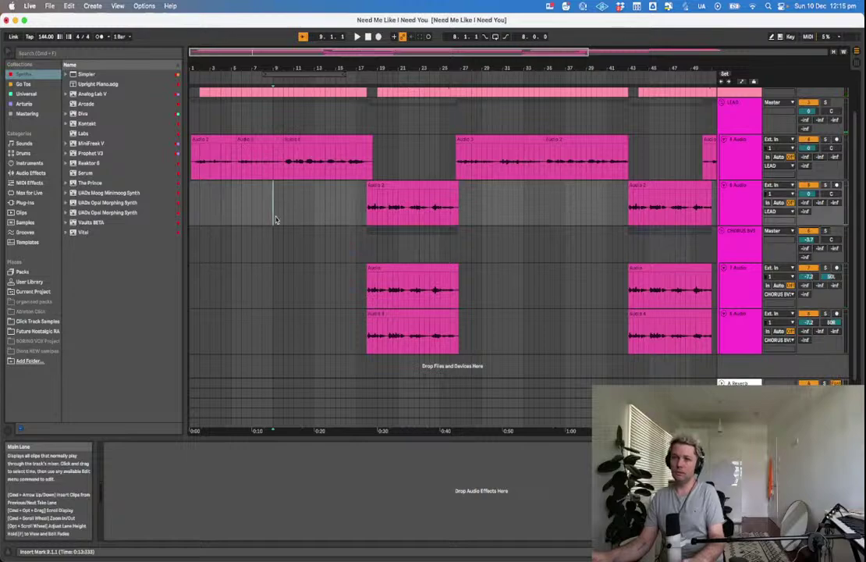
key(minus)
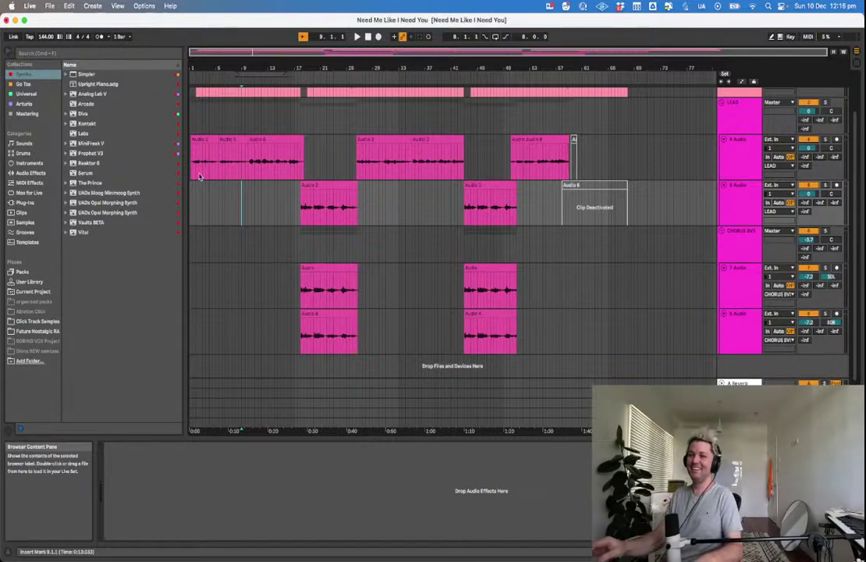
Dismiss the MacKeeper scan notification and return focus to the arrangement.
click(249, 169)
click(241, 176)
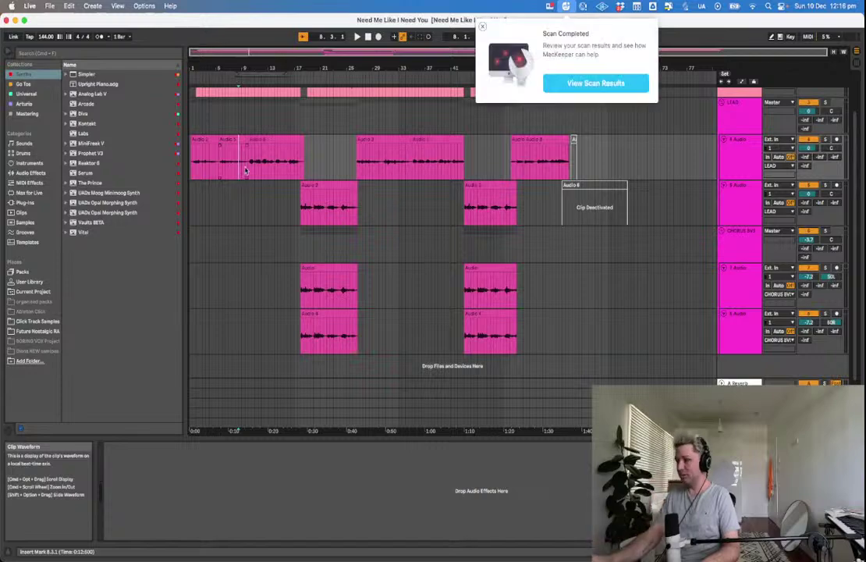
click(481, 25)
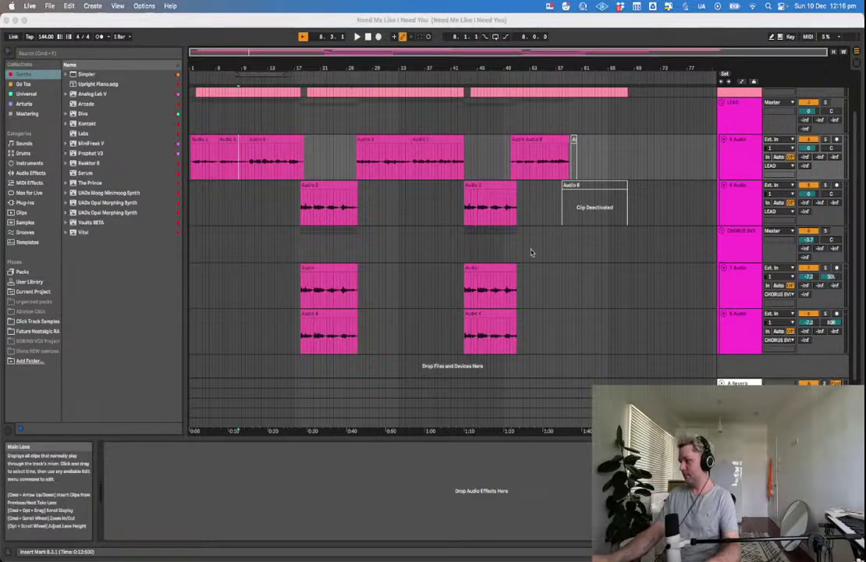
click(168, 275)
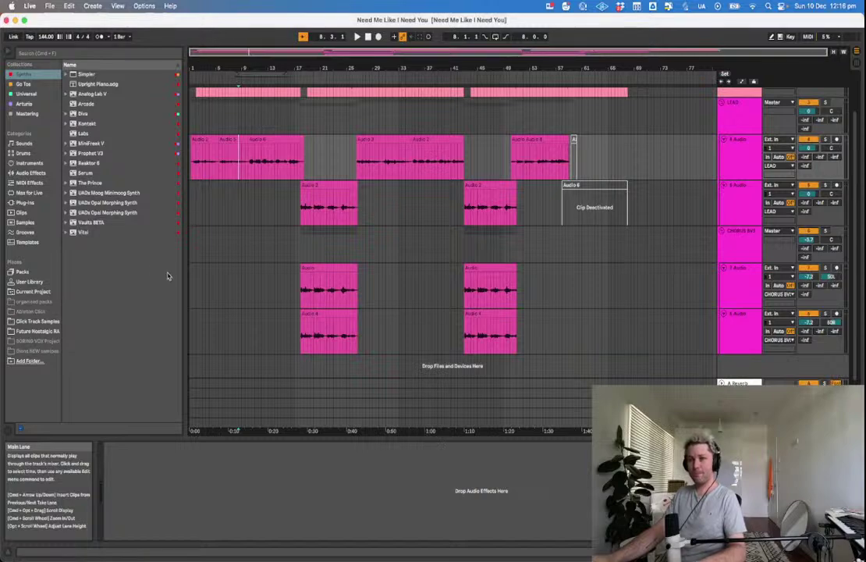
Play the arrangement from the start of the 4 Audio lead vocal at 1.1.1.
click(191, 173)
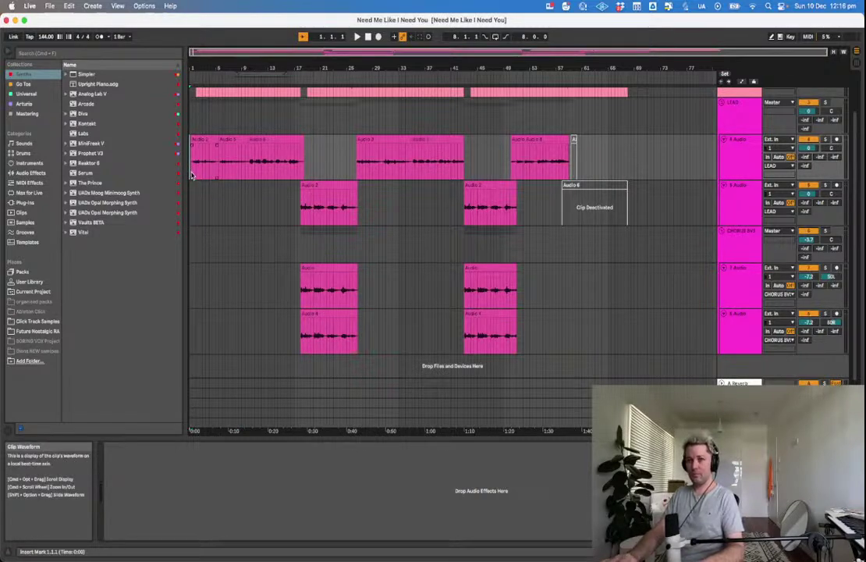
key(space)
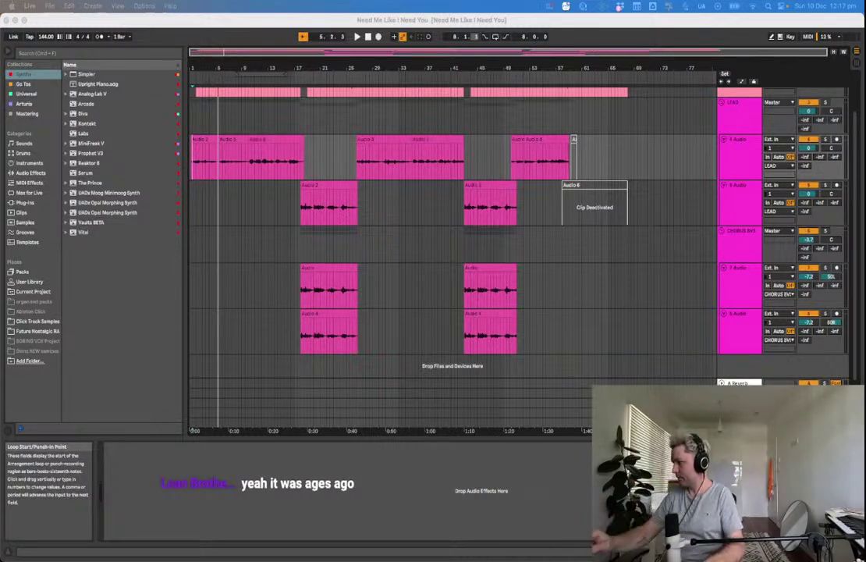
click(191, 171)
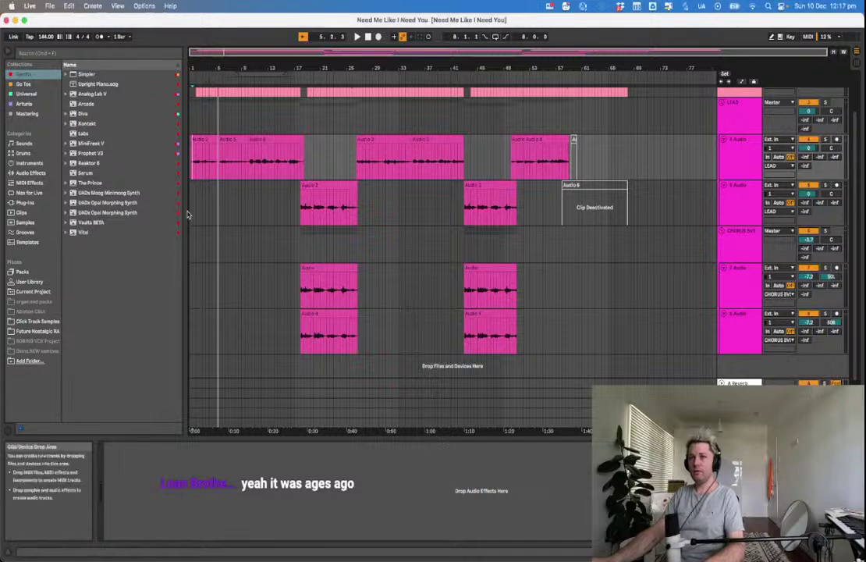
Fold the CHORUS BVS group and select the LEAD group.
key(super+2)
click(213, 172)
click(205, 216)
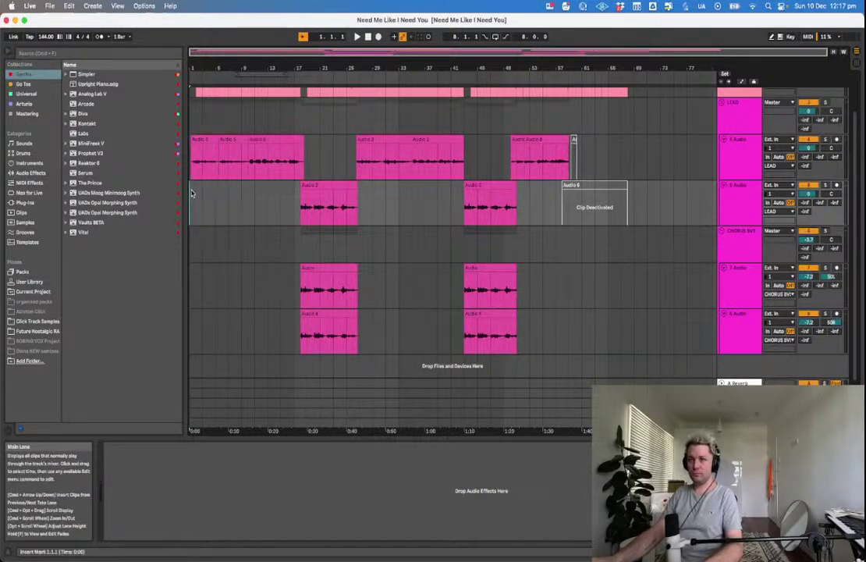
click(745, 223)
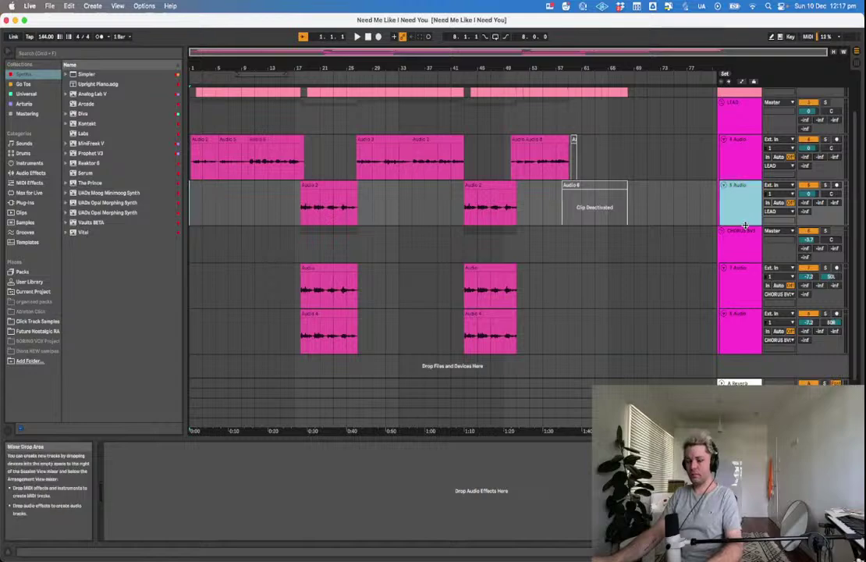
click(747, 232)
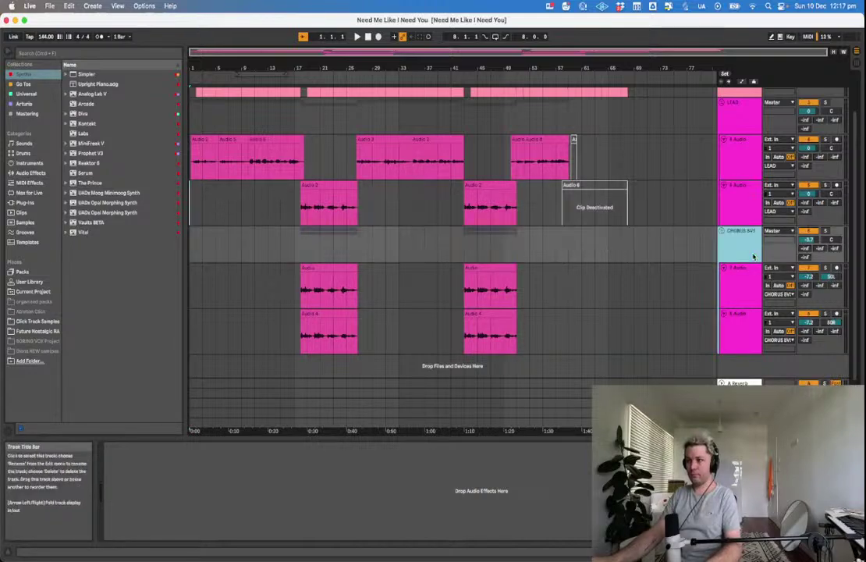
key(Left)
click(735, 177)
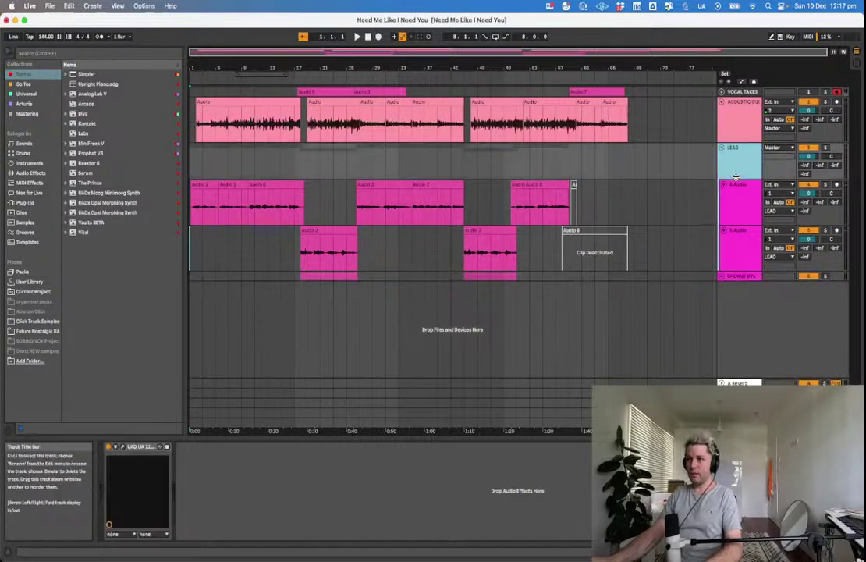
click(189, 202)
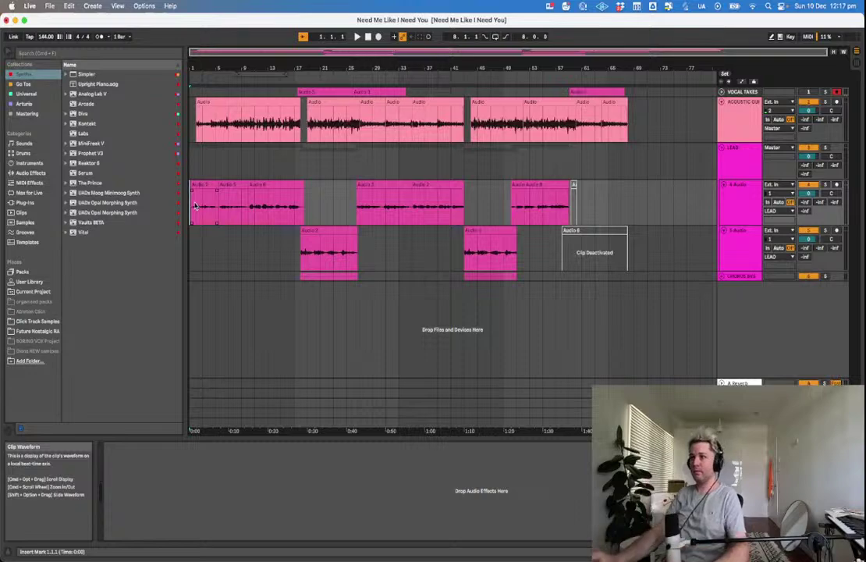
click(193, 165)
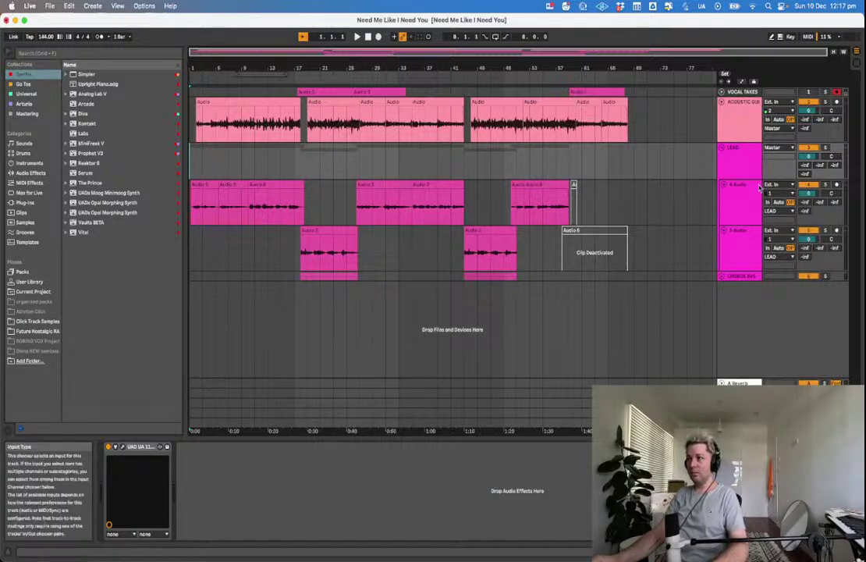
click(719, 164)
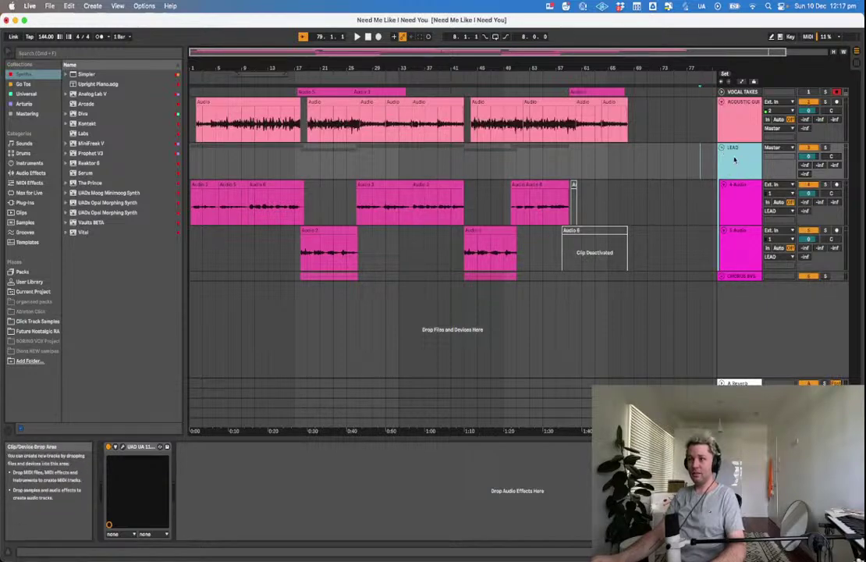
click(722, 147)
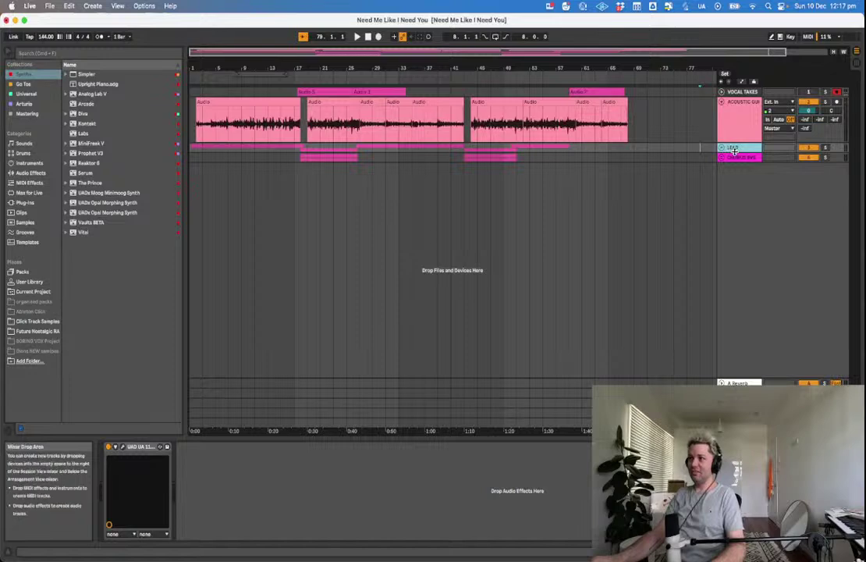
click(687, 117)
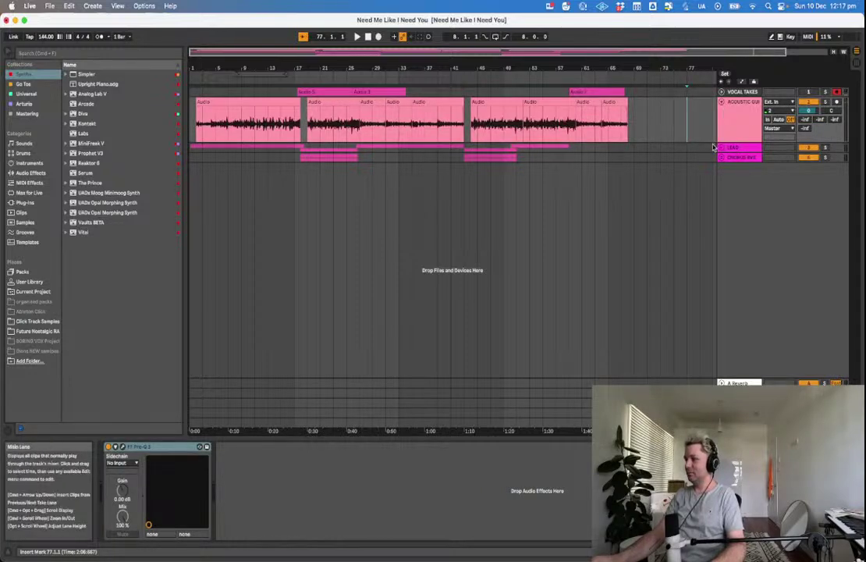
click(722, 148)
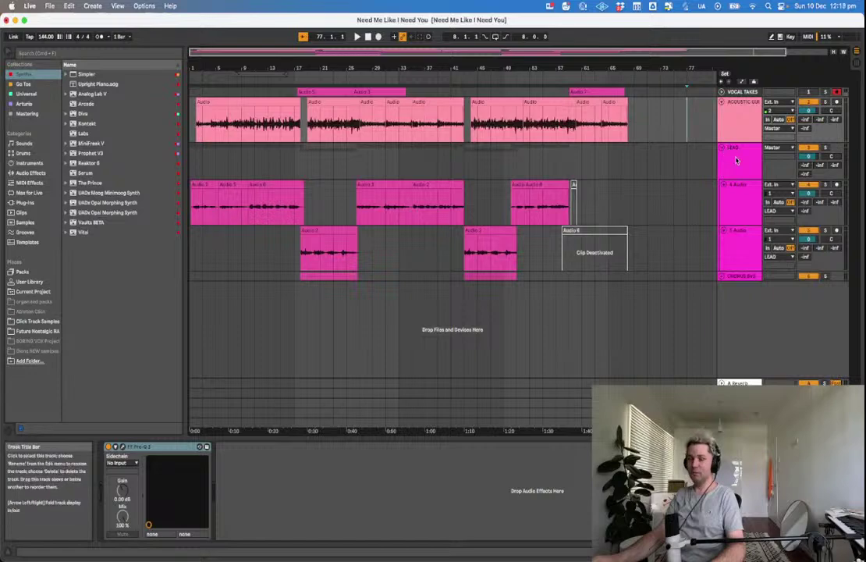
click(737, 161)
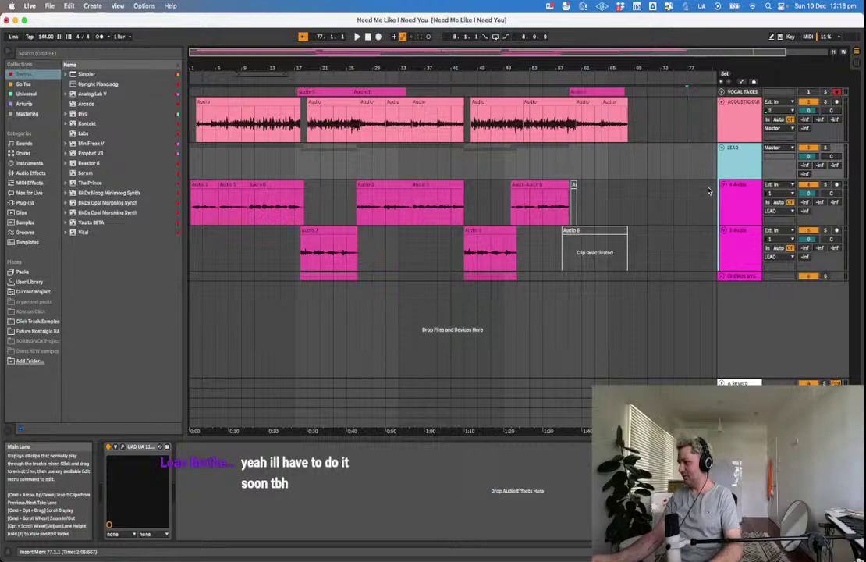
Return the playback position to 1.1.1 and select the LEAD group.
click(189, 169)
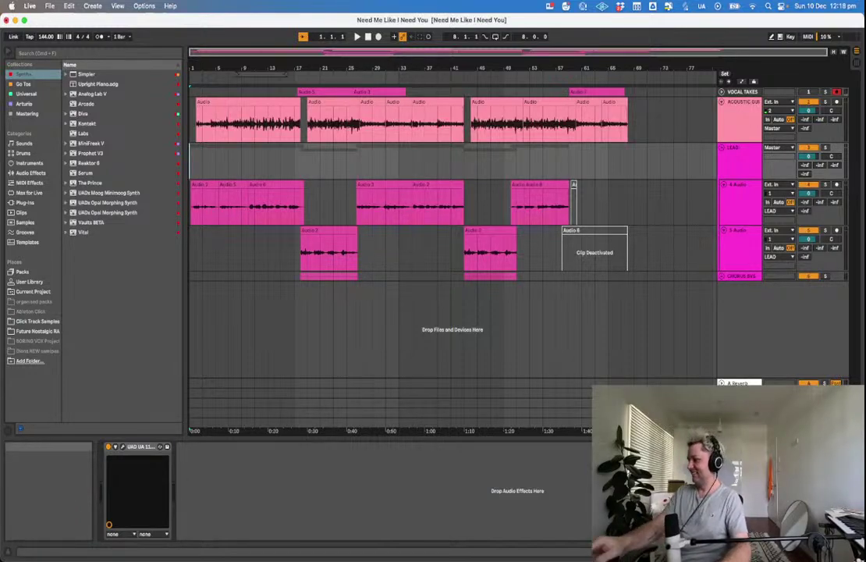
click(724, 163)
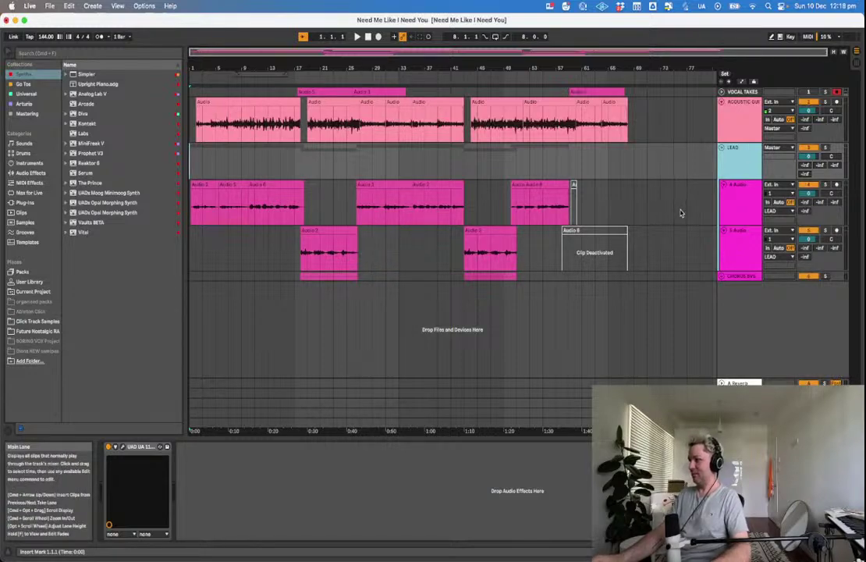
click(740, 166)
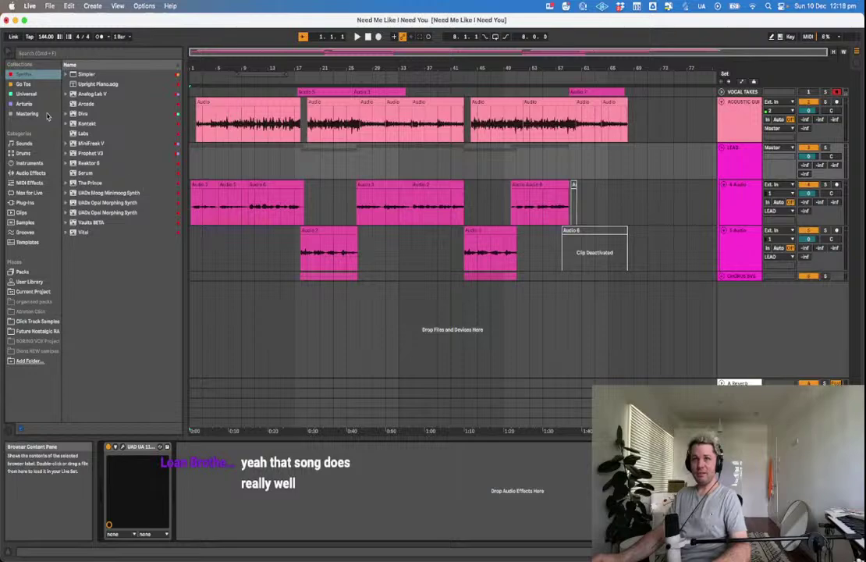
click(37, 82)
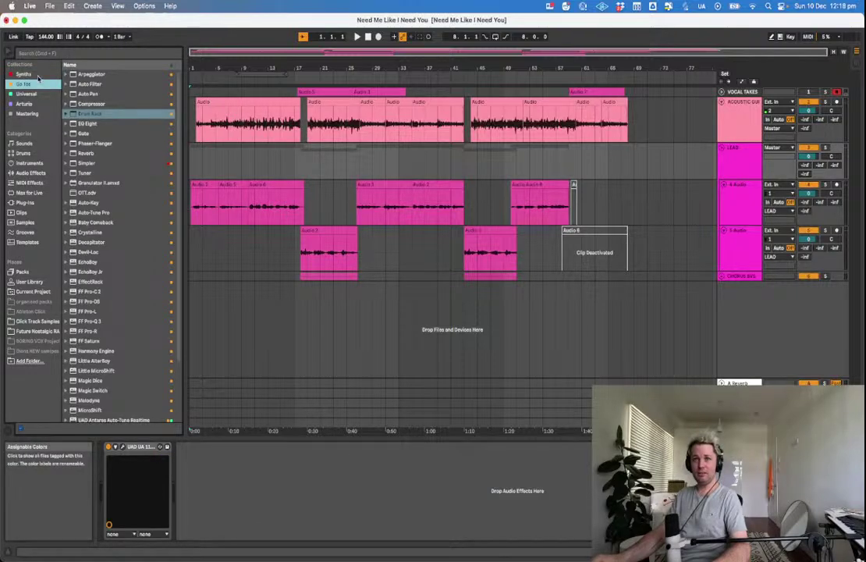
click(37, 75)
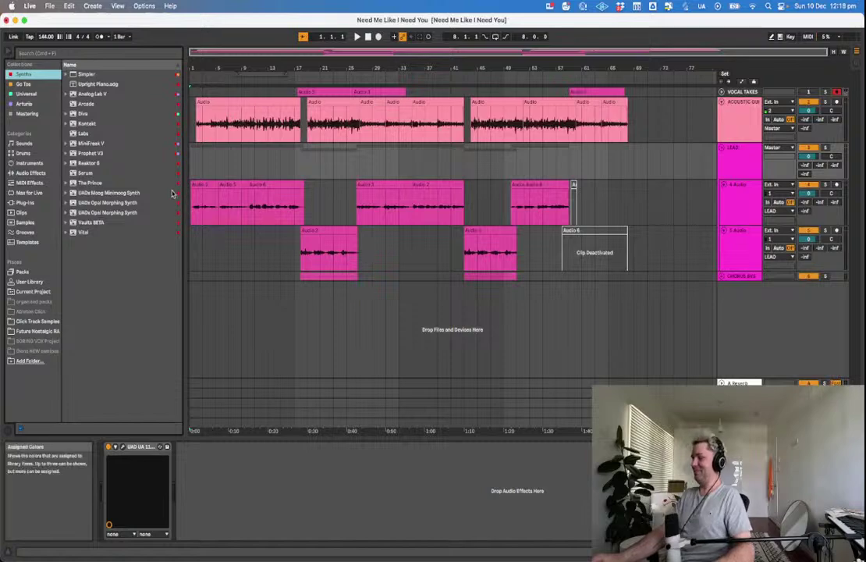
click(118, 213)
key(Up)
key(Up)
key(Up)
key(Up)
key(Up)
key(Up)
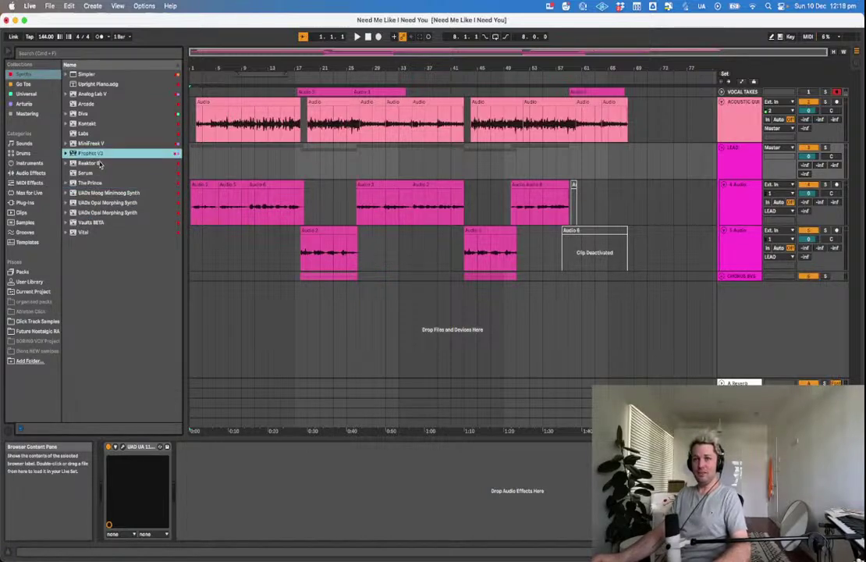
Load Auto-Tune Pro from the Go Tos collection onto the LEAD group and set its scale to Major.
click(11, 84)
click(117, 143)
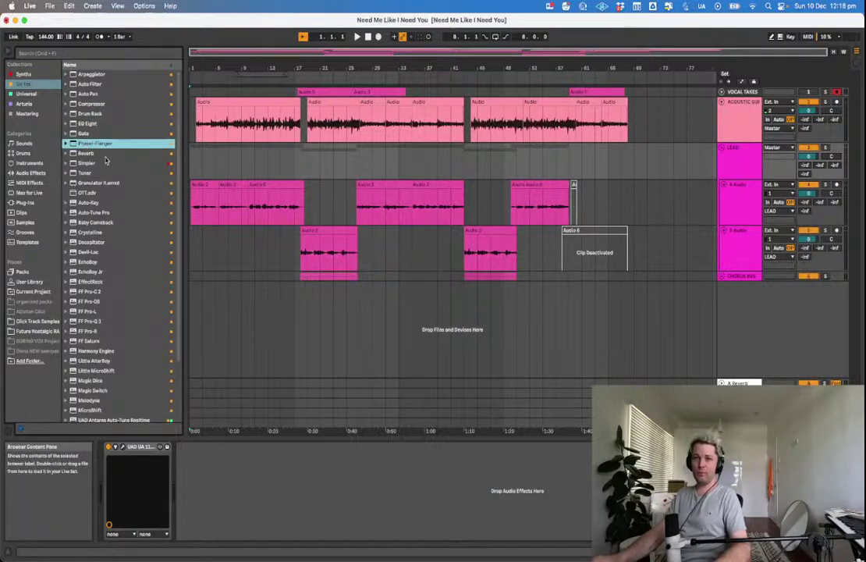
click(119, 212)
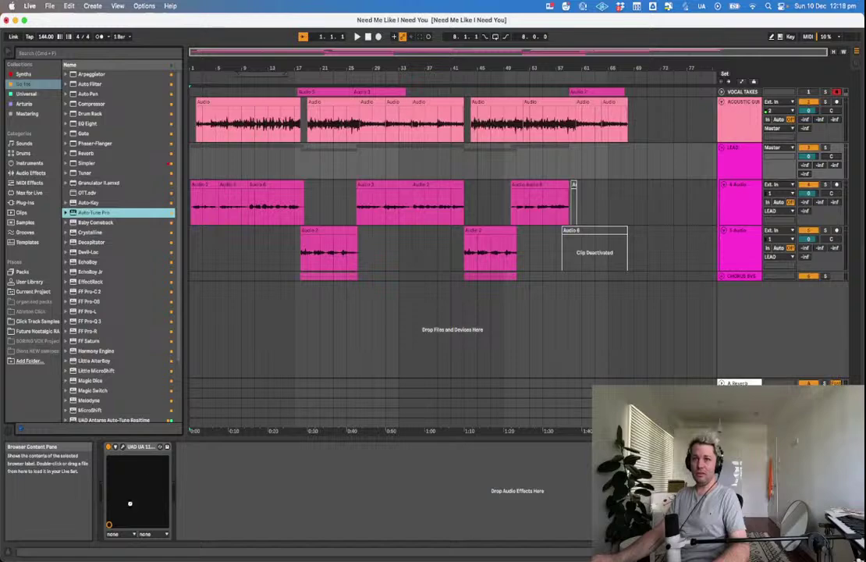
key(Return)
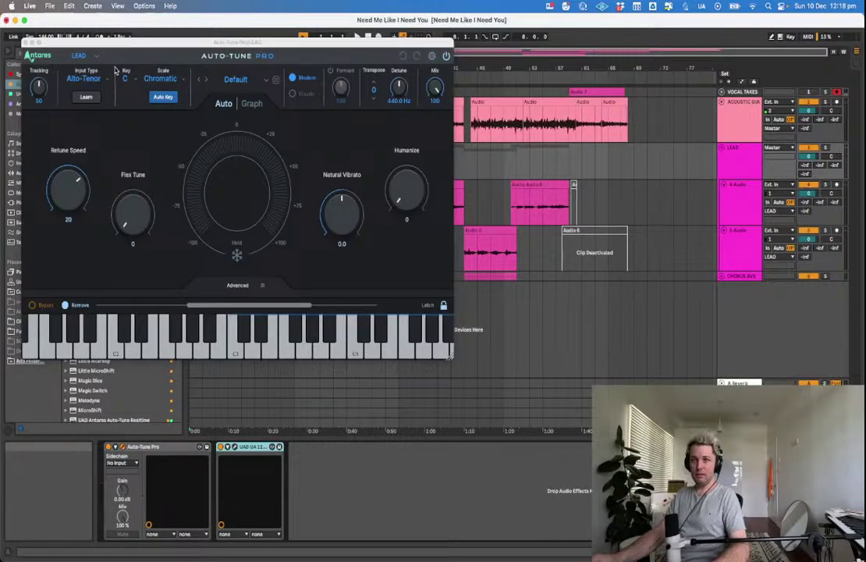
click(158, 78)
click(158, 84)
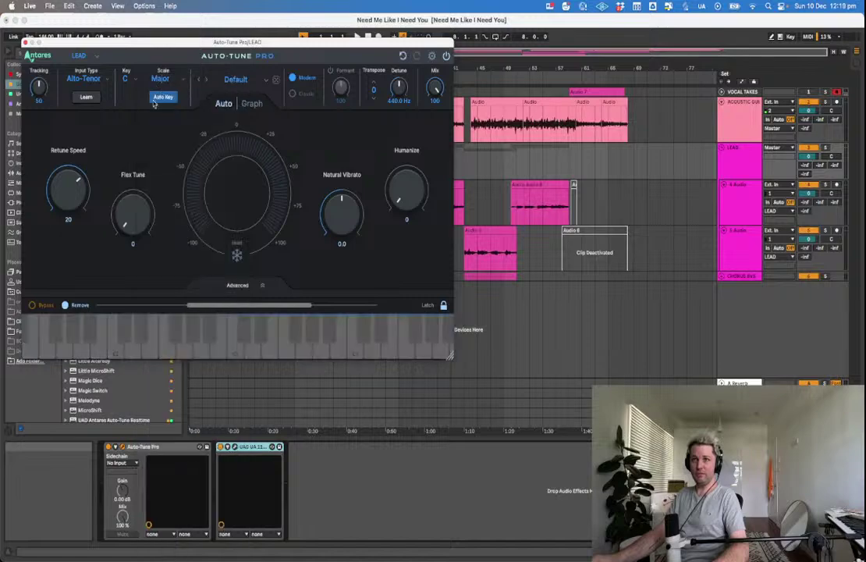
Set Auto-Tune Pro's Humanize to 40 and Retune Speed to 51, and audition the lead vocal.
drag(406, 200, 408, 172)
drag(70, 192, 70, 229)
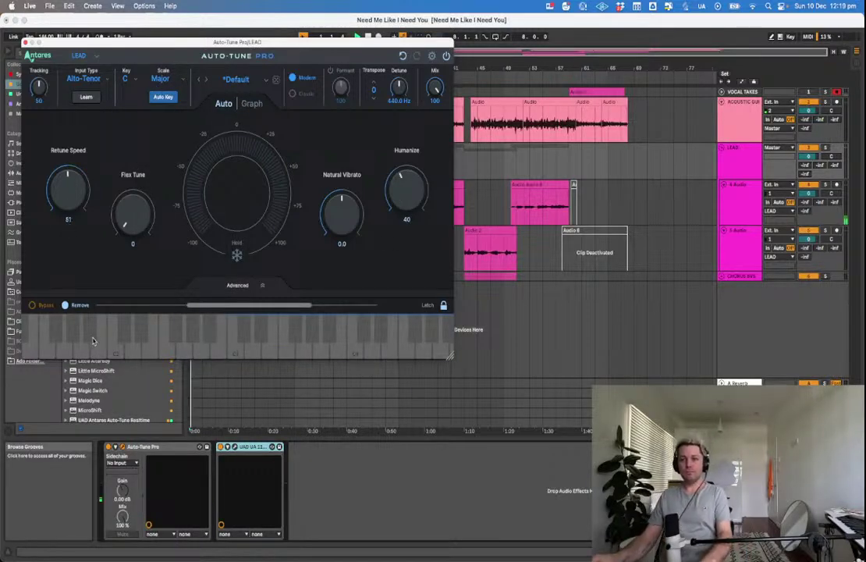
key(space)
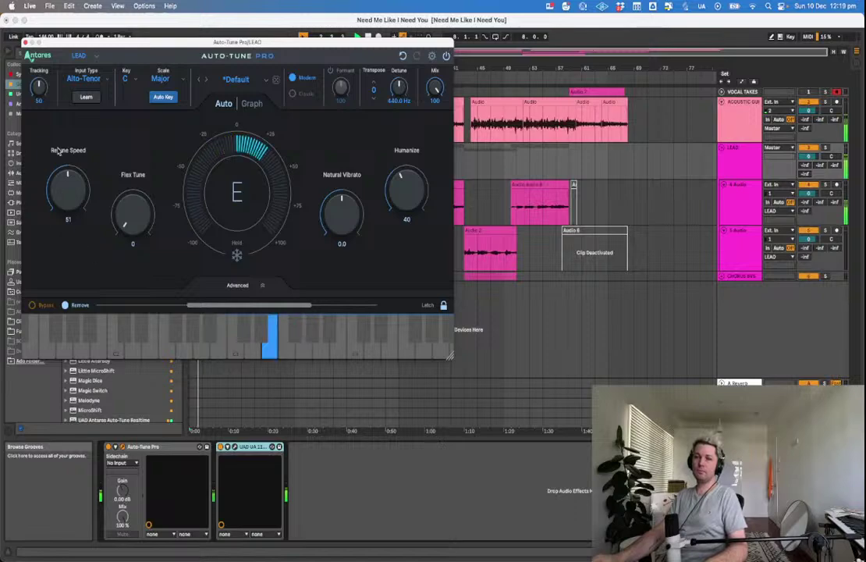
key(space)
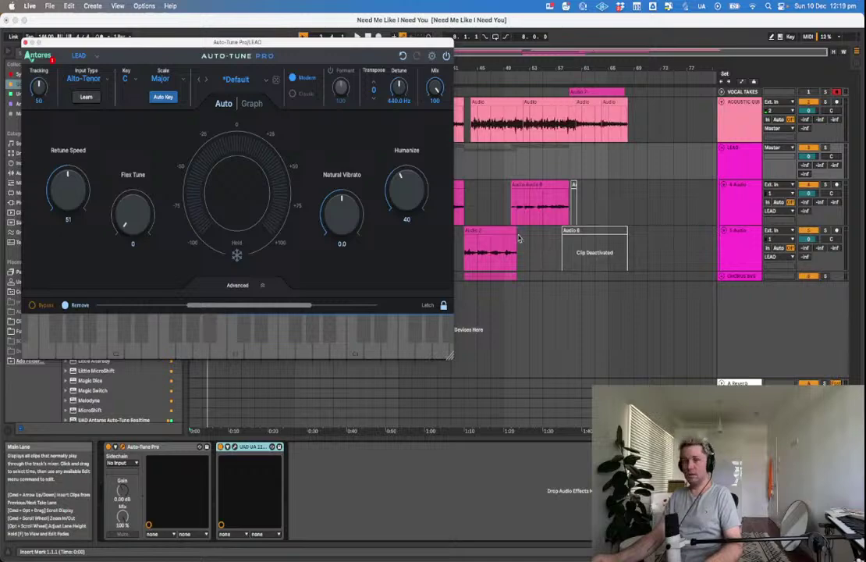
Replay the lead vocal from 1.1.1, set Auto-Tune Pro's Retune Speed to 64, and close the plug-in.
key(space)
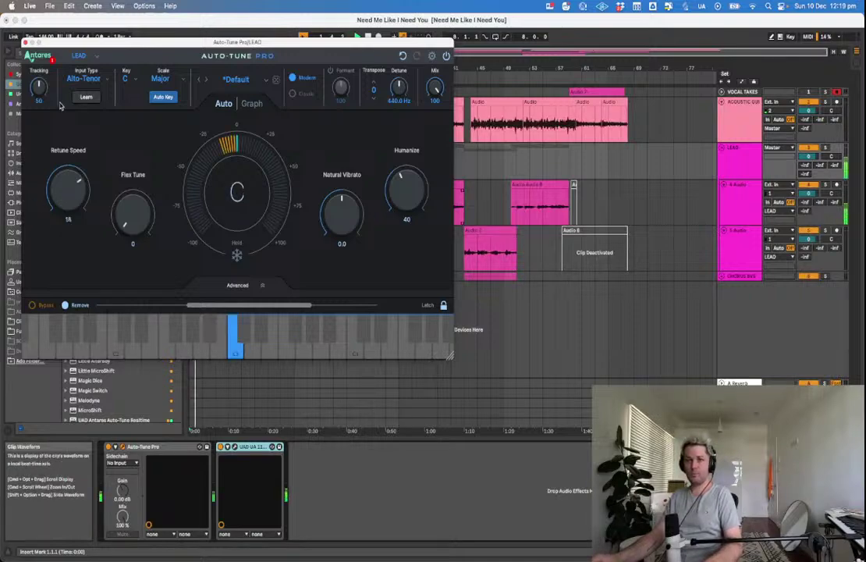
mouse_move(67, 166)
mouse_down()
mouse_move(71, 190)
mouse_move(73, 183)
mouse_up()
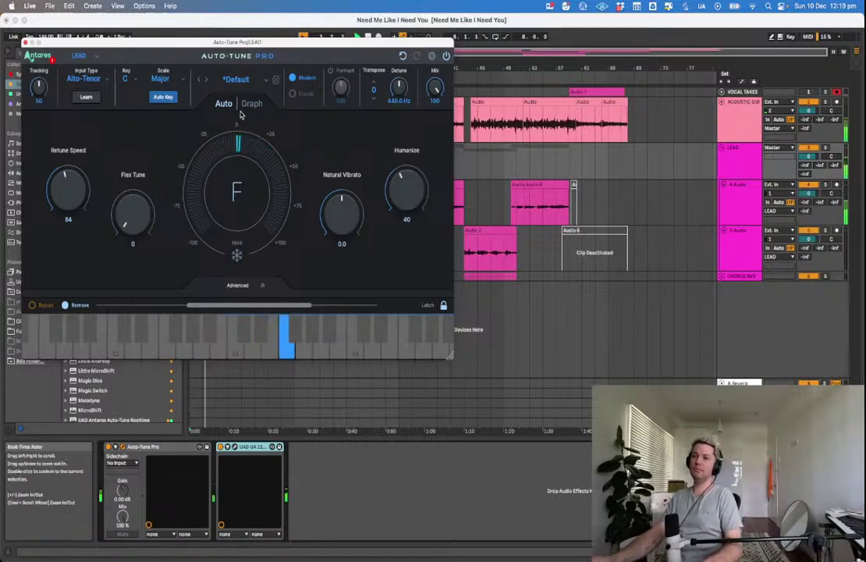
click(25, 43)
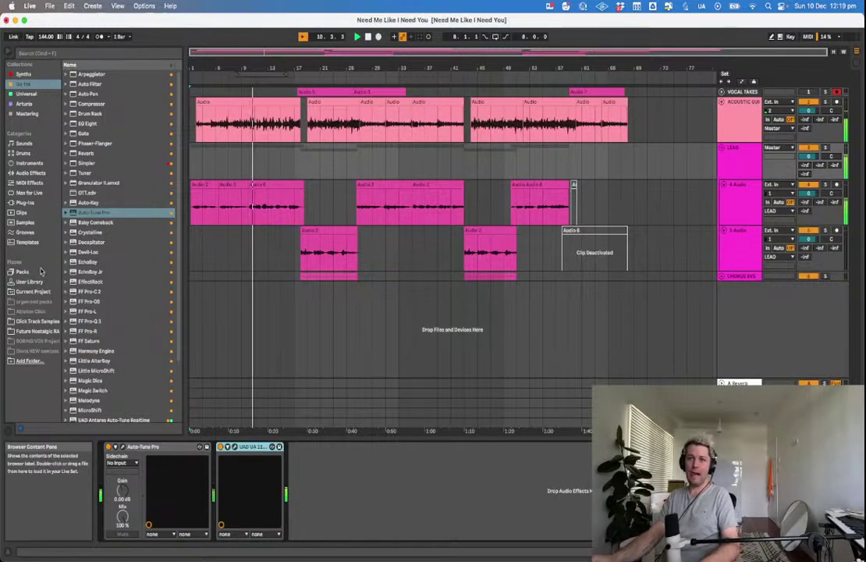
key(space)
Add FF Pro-Q 3 after the UAD UA 1176LN compressor in the LEAD group's effect chain.
drag(108, 126, 325, 513)
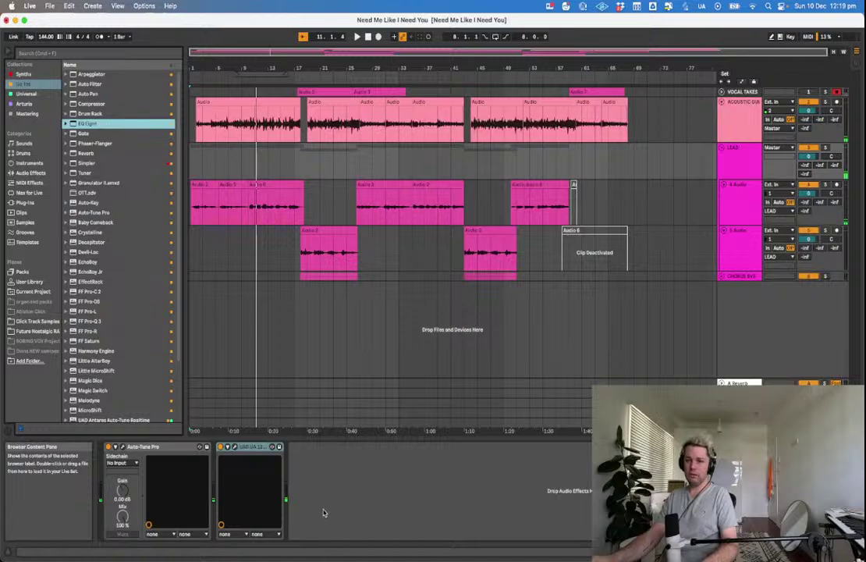
scroll(126, 310, down, 3)
click(112, 250)
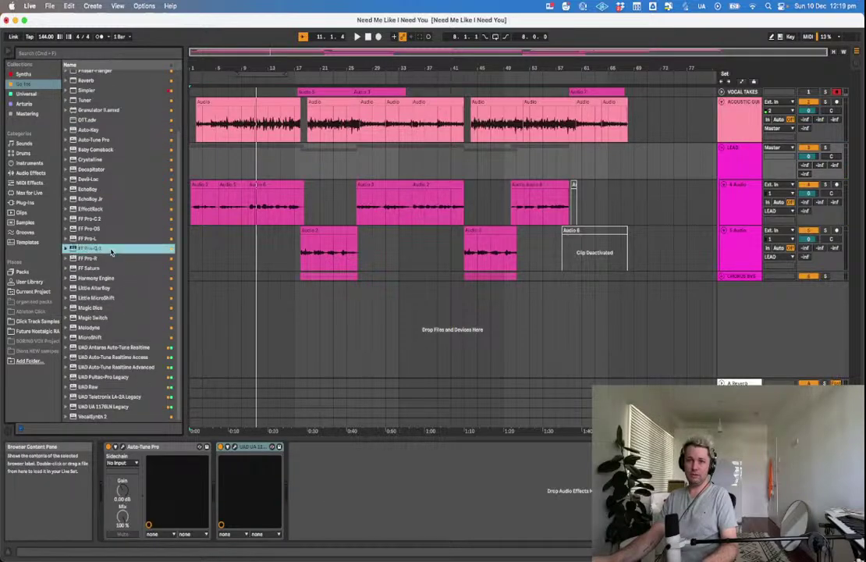
drag(249, 413, 232, 471)
Open the UAD UA 1176LN on the LEAD group and raise its input slightly while auditioning the lead vocal.
click(234, 448)
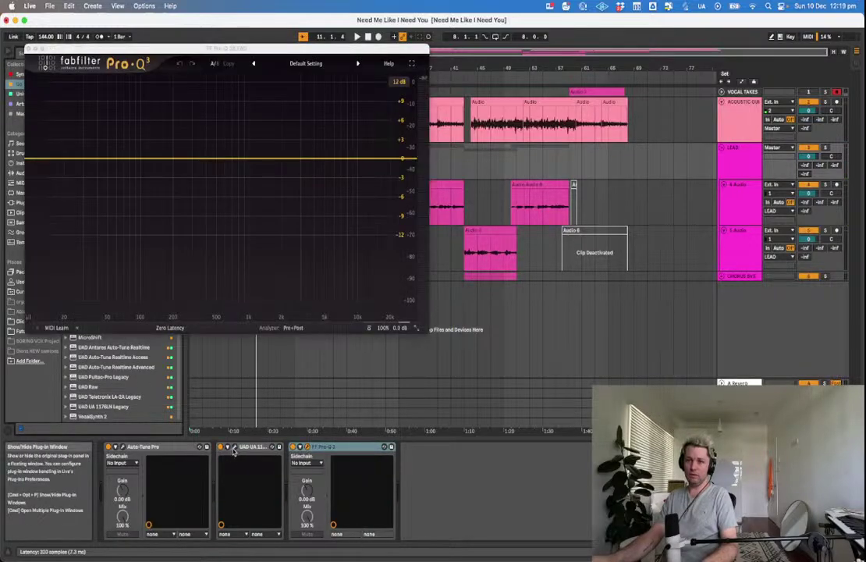
key(space)
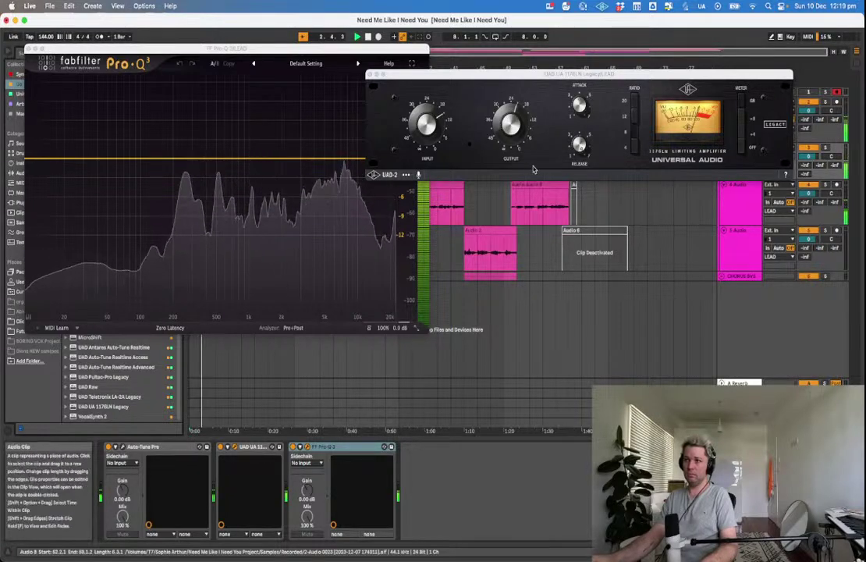
click(418, 133)
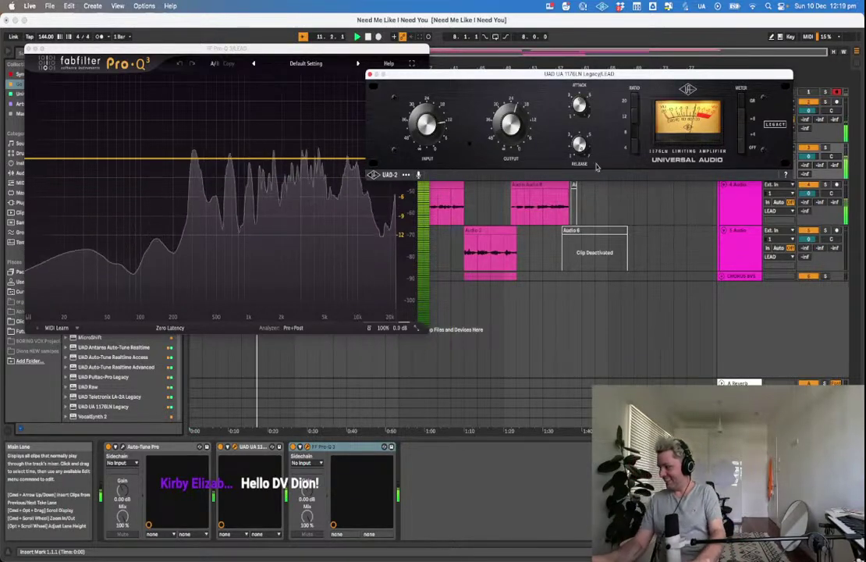
key(space)
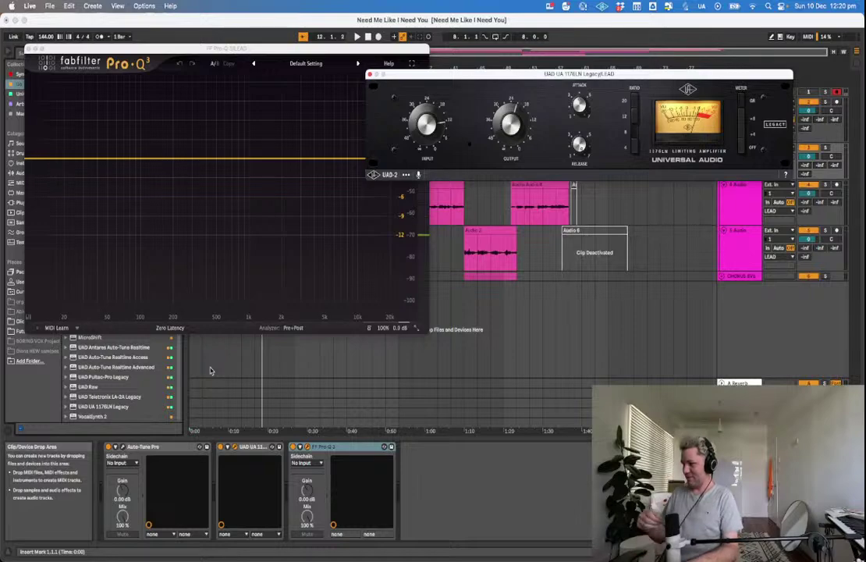
Add a low-cut filter in FF Pro-Q 3 on the LEAD group and move its cutoff up to about 40 Hz.
click(229, 214)
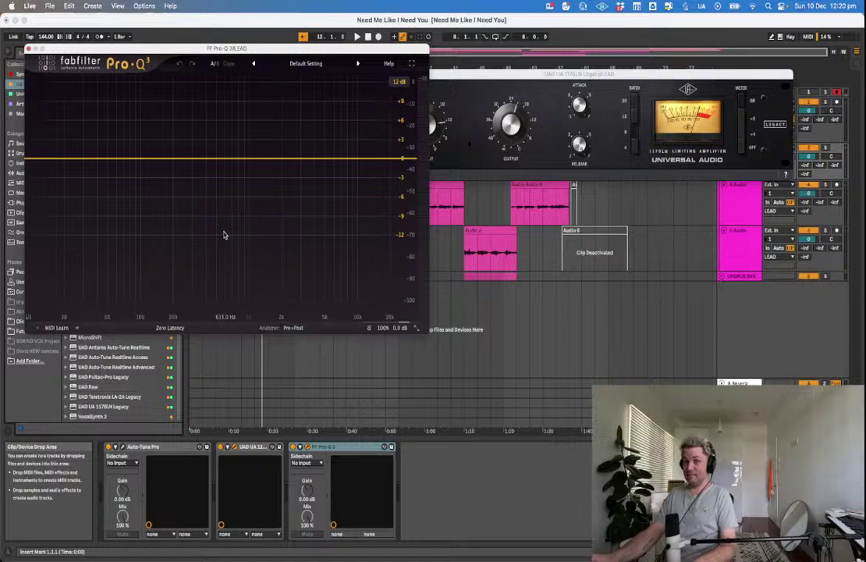
double_click(45, 160)
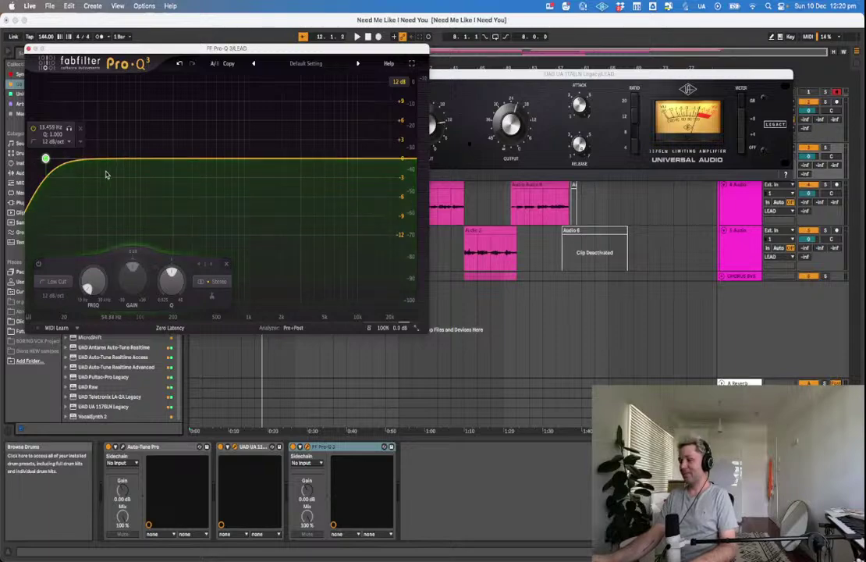
drag(45, 160, 96, 162)
Add a bell cut of about 4 dB just above 200 Hz in FF Pro-Q 3 while auditioning the lead vocal.
drag(152, 161, 152, 185)
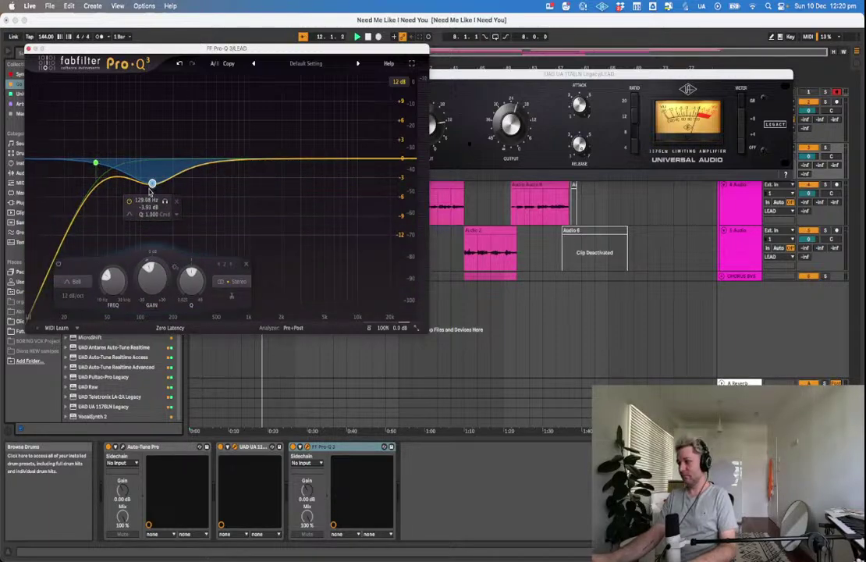
key(space)
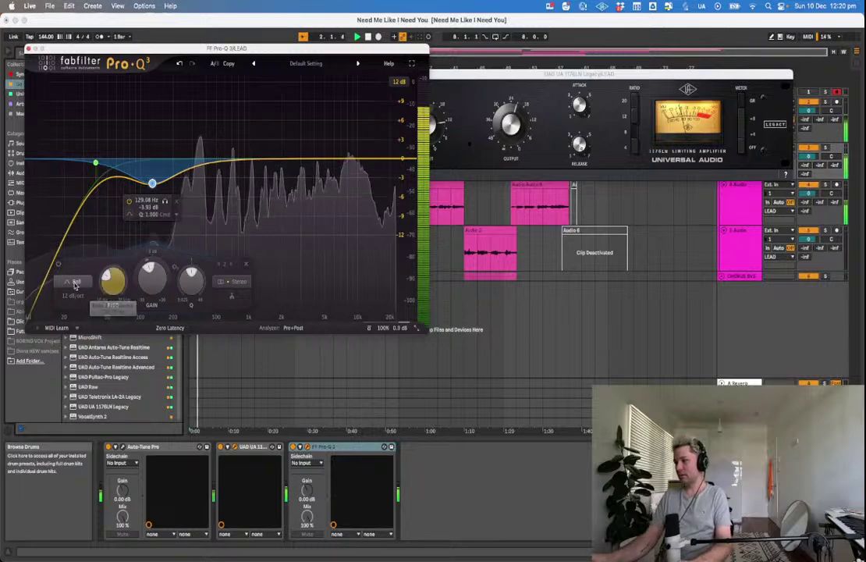
mouse_move(173, 179)
mouse_down()
mouse_move(167, 192)
mouse_move(180, 161)
mouse_move(179, 189)
mouse_up()
click(204, 179)
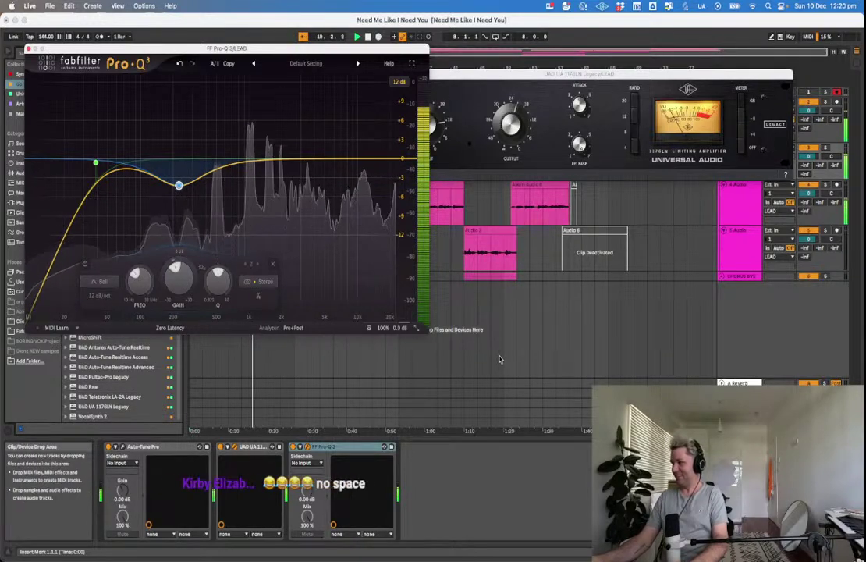
key(space)
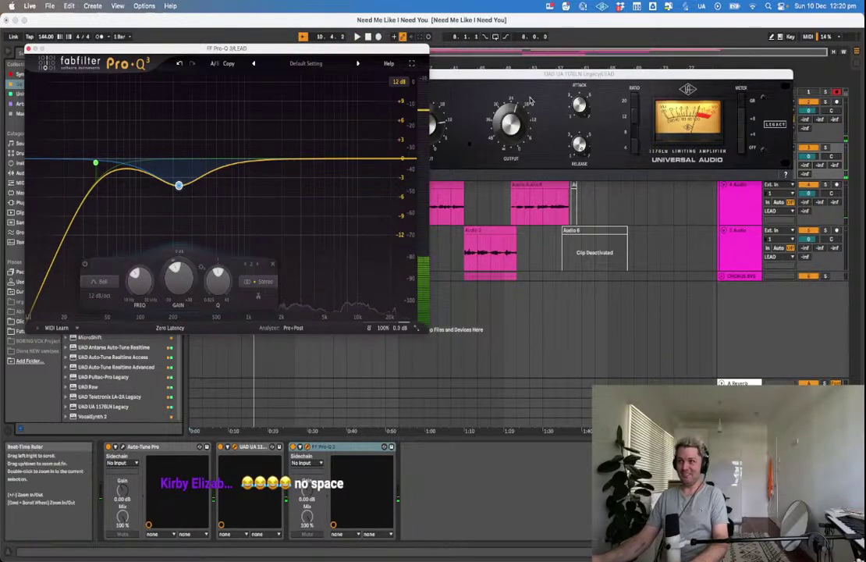
Close the UAD UA 1176LN and FF Pro-Q 3 windows and disarm recording on the VOCAL TAKES group.
click(530, 100)
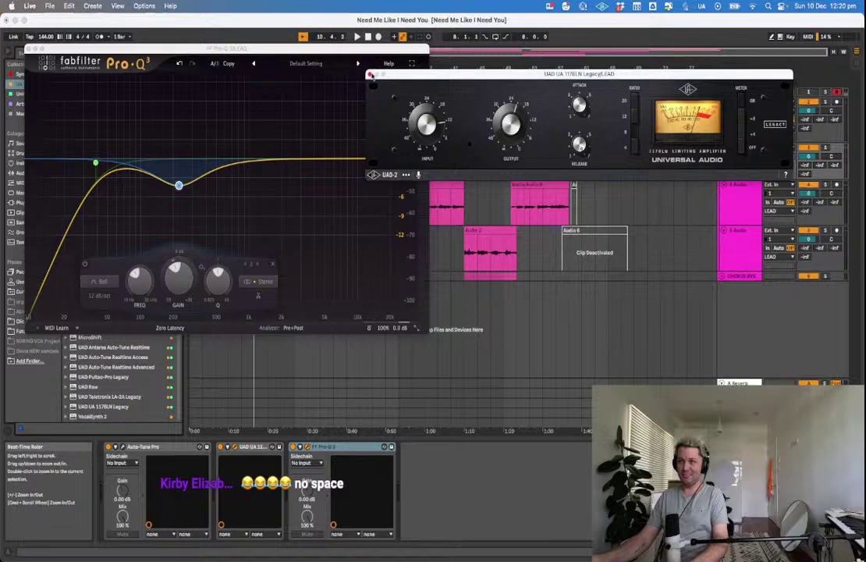
click(370, 75)
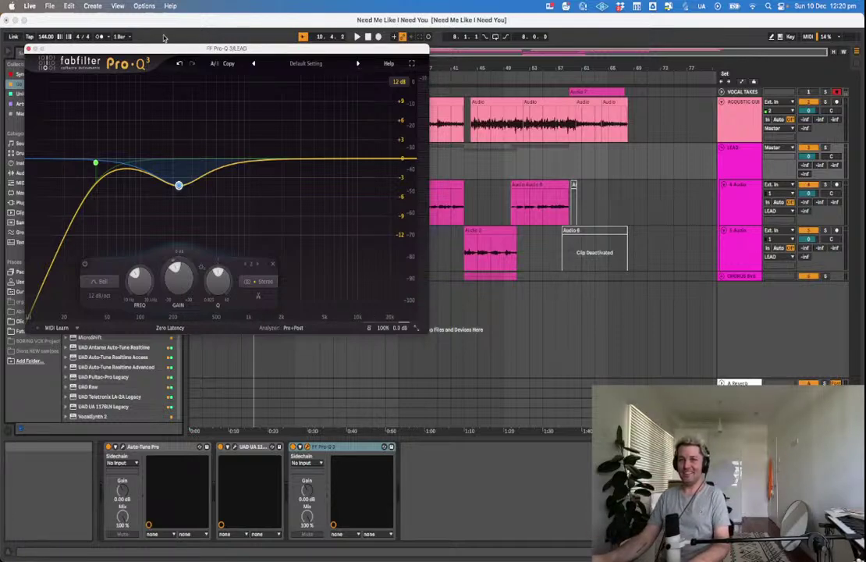
drag(66, 50, 232, 91)
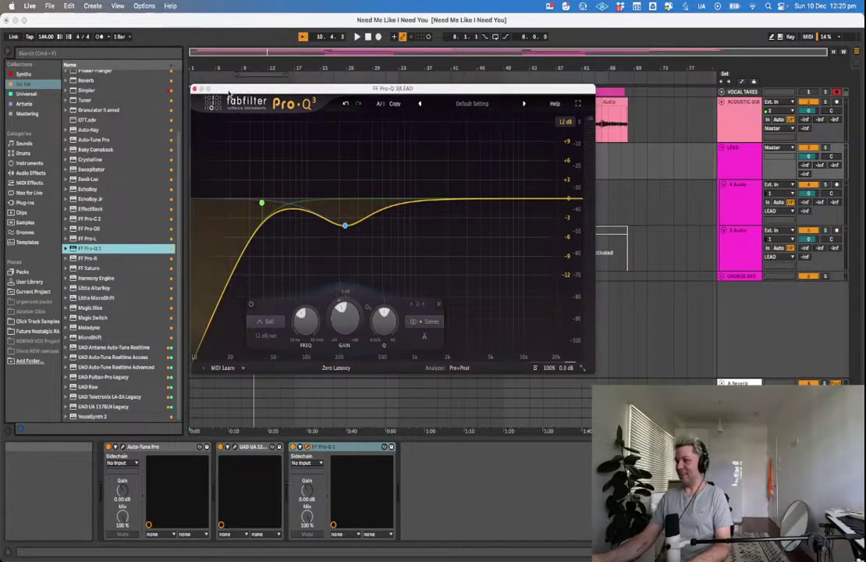
click(195, 88)
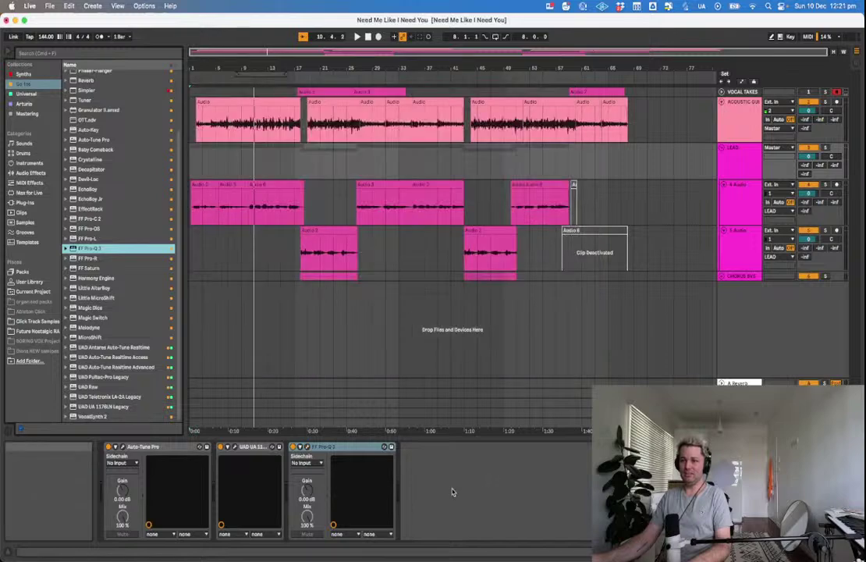
click(412, 277)
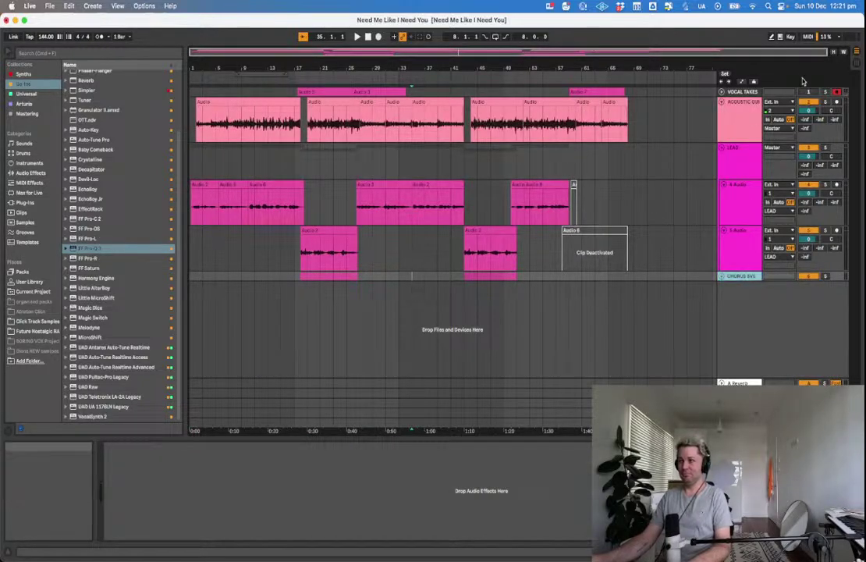
click(839, 93)
Check the effect chains of the LEAD, CHORUS BVS and acoustic guitar tracks, collapsing and reopening the LEAD group.
click(736, 191)
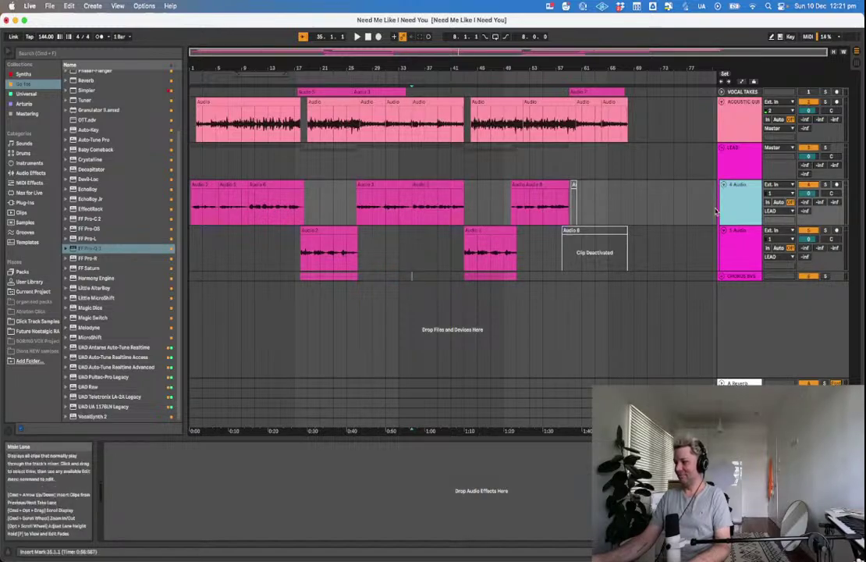
click(739, 278)
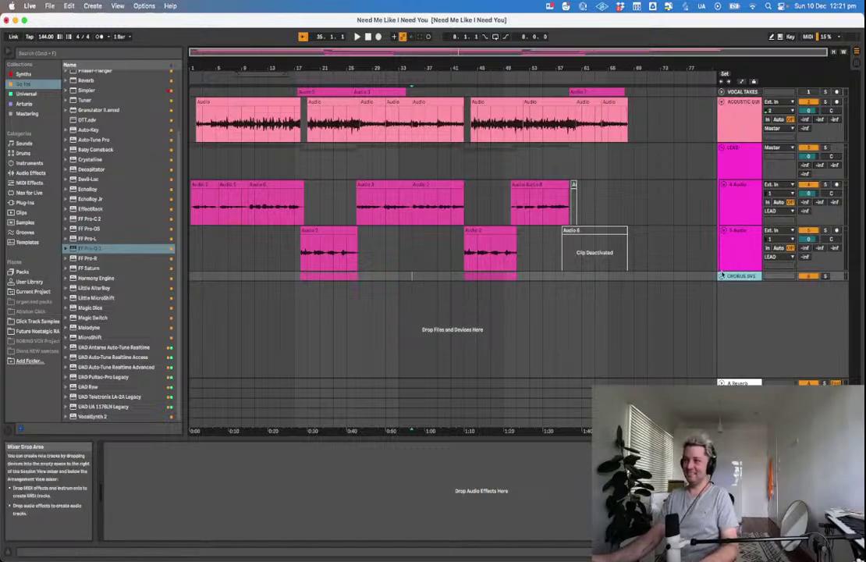
click(738, 202)
click(732, 155)
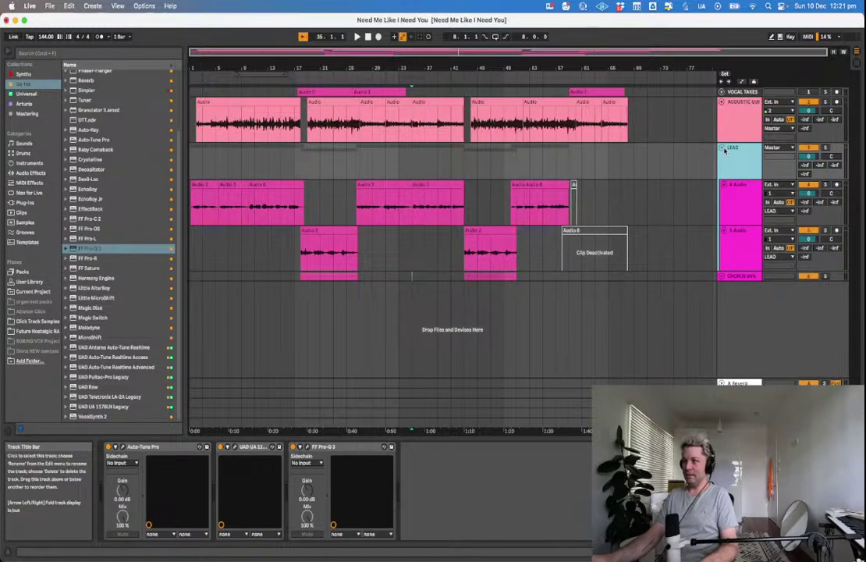
click(723, 148)
click(734, 158)
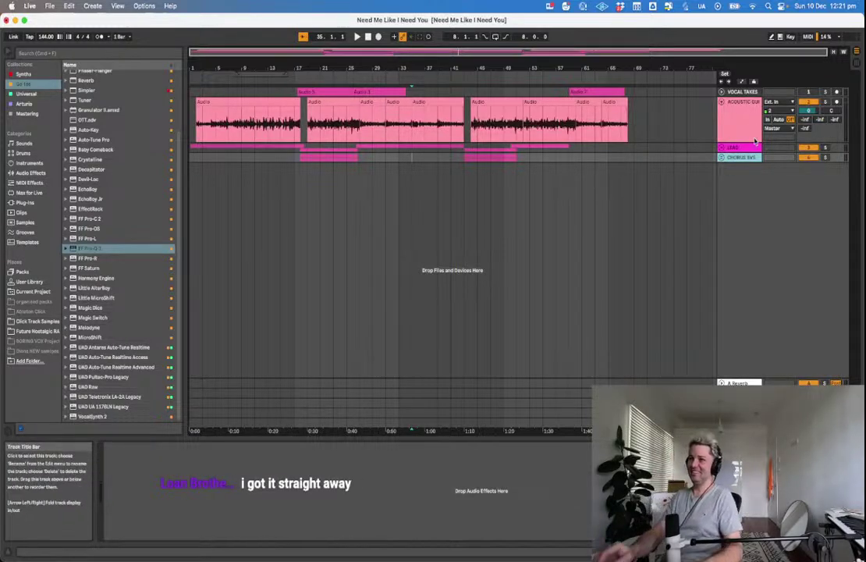
click(696, 205)
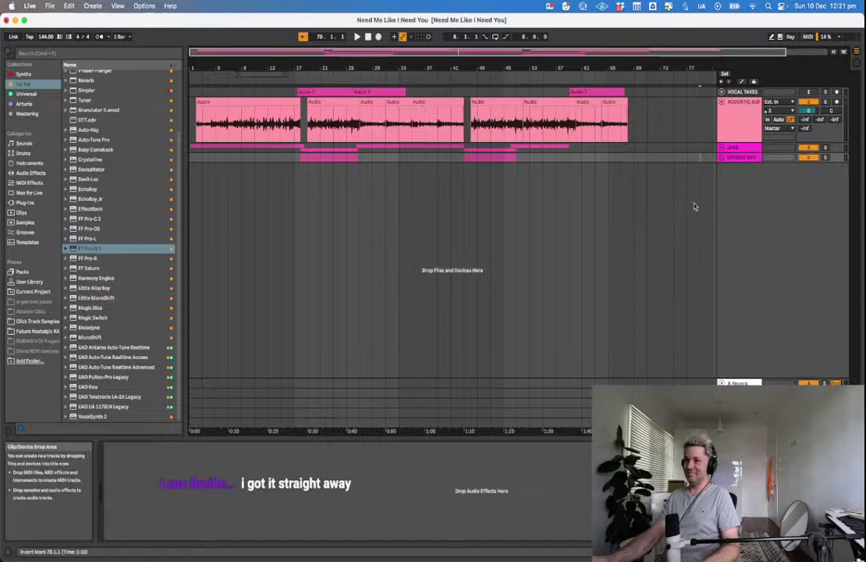
click(730, 148)
click(731, 157)
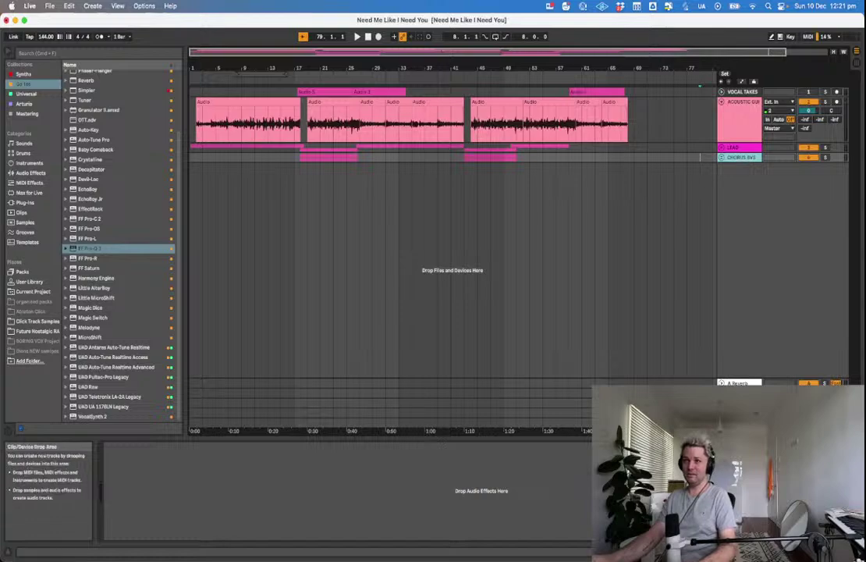
click(753, 130)
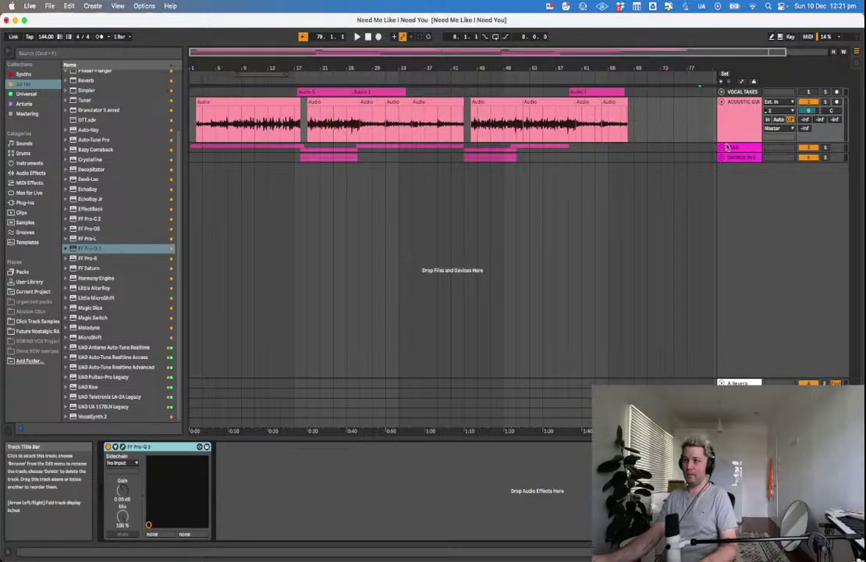
click(725, 157)
click(725, 148)
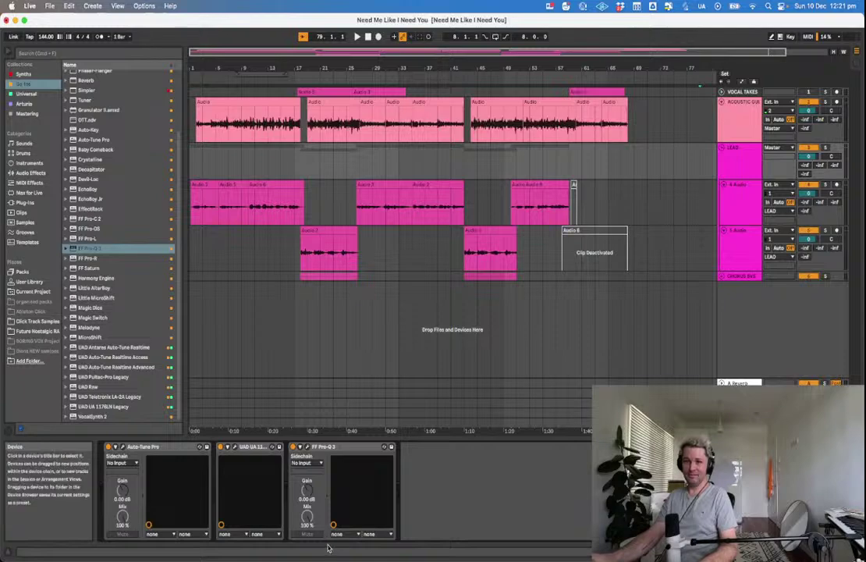
Audition the opening lead vocal and add Decapitator after FF Pro-Q 3 in the LEAD group's effect chain.
key(space)
click(206, 186)
key(space)
key(space)
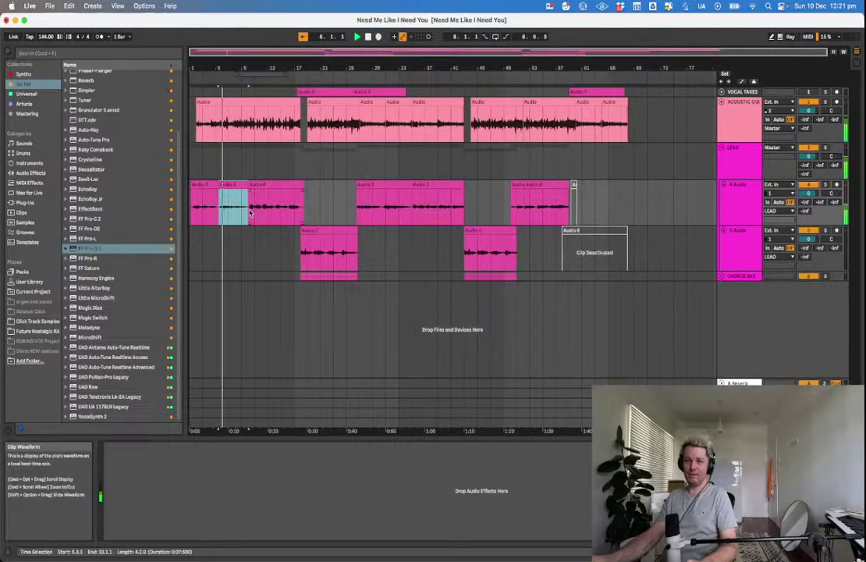
click(255, 172)
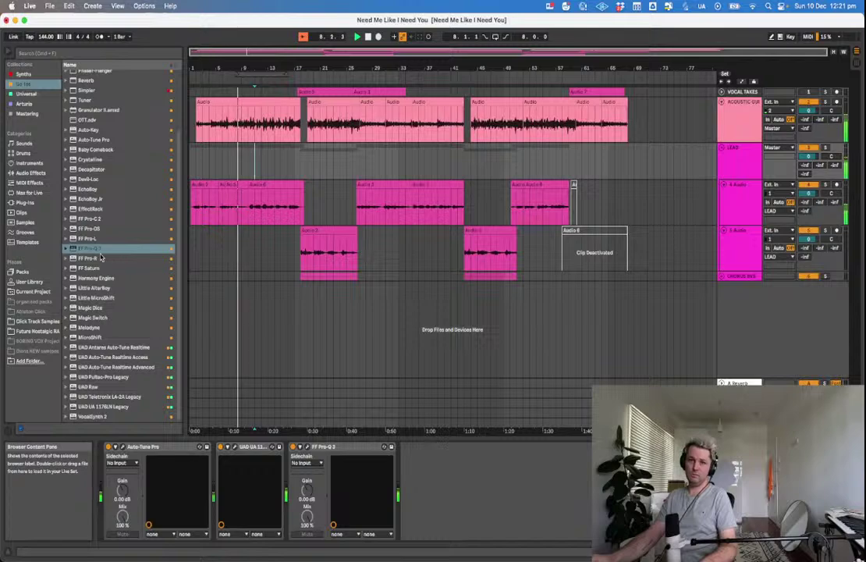
click(101, 170)
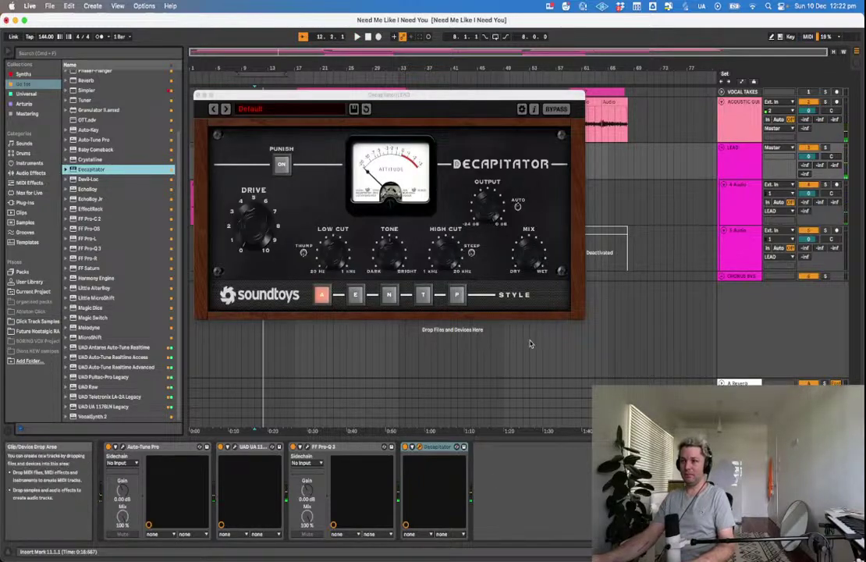
Set the audio buffer size to 1024 samples in the preferences and close them.
click(522, 331)
click(414, 245)
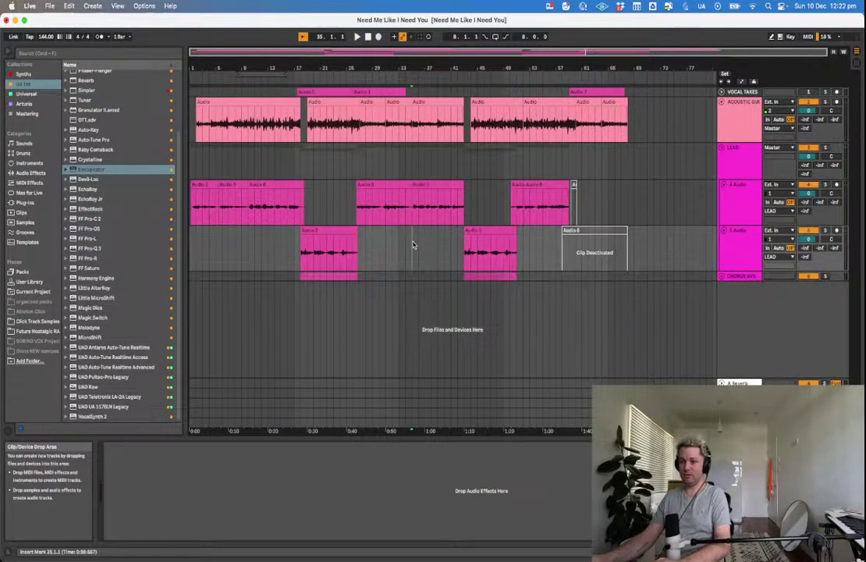
key(super+comma)
click(469, 263)
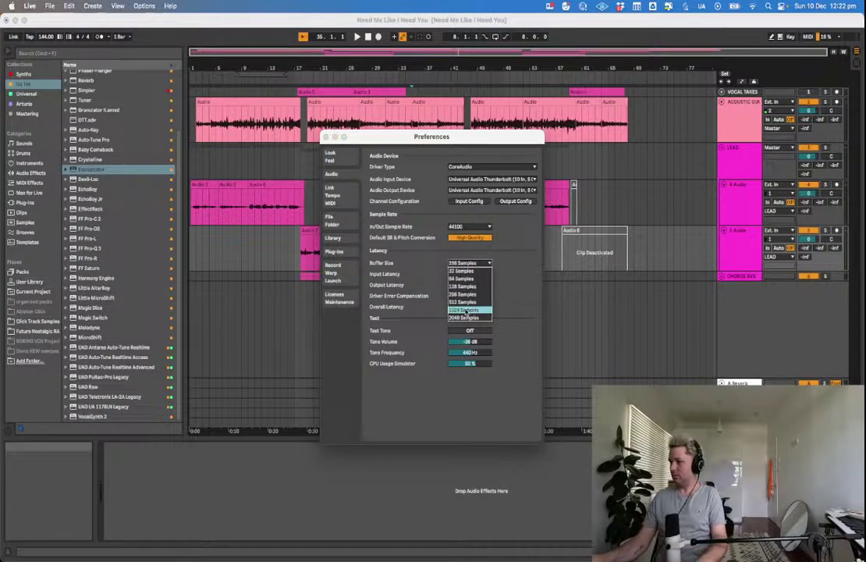
click(466, 311)
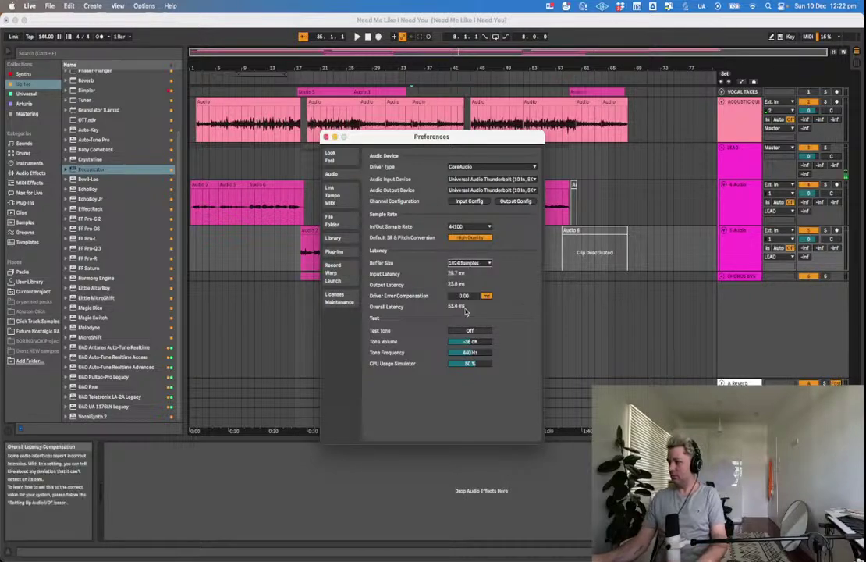
click(326, 136)
Set Decapitator's Drive on the LEAD group to about 2 and its style to E, and move its window off the opening clips.
click(738, 147)
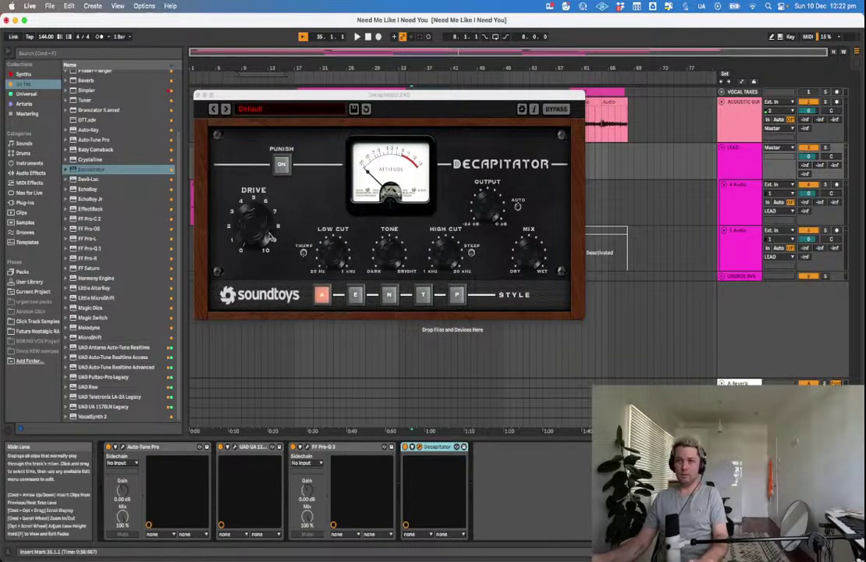
click(256, 222)
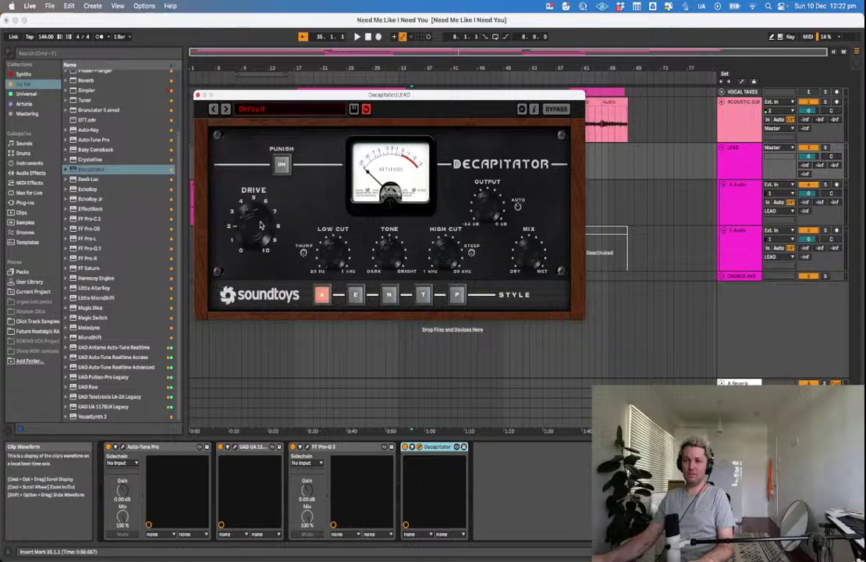
click(355, 296)
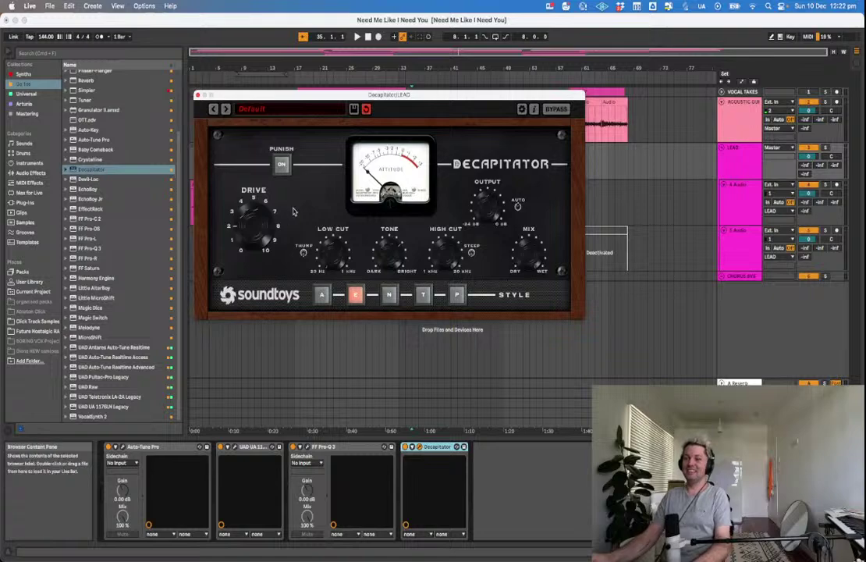
drag(294, 93, 438, 77)
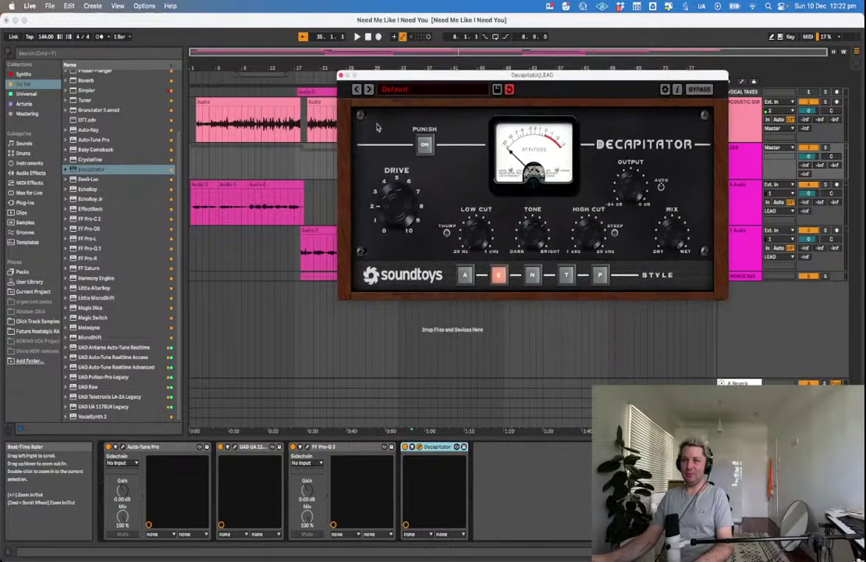
Close Decapitator and audition the saturated lead vocal from 3.1.1.
click(204, 206)
click(200, 164)
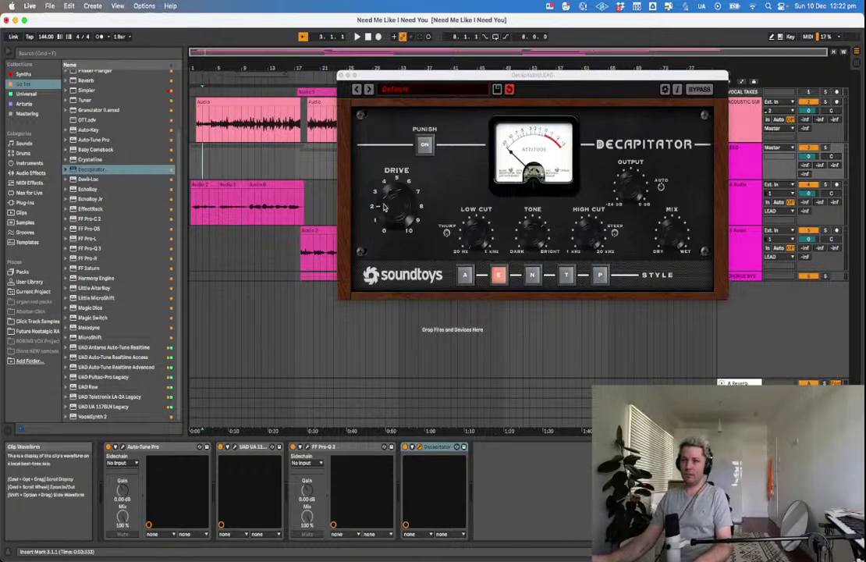
click(500, 279)
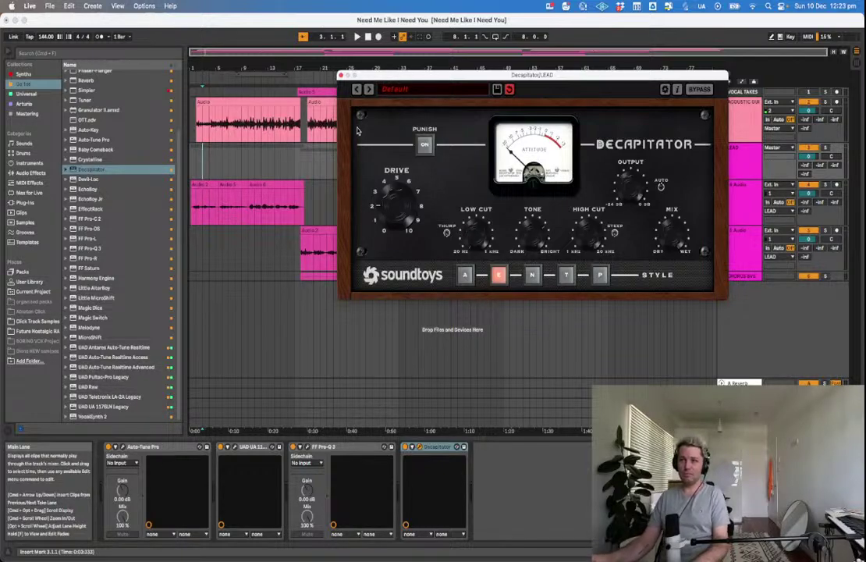
click(340, 75)
key(space)
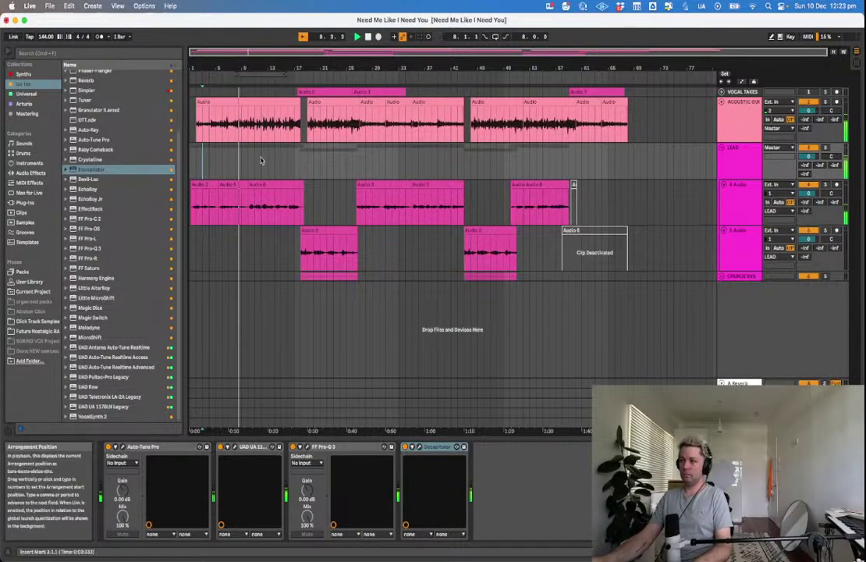
click(529, 378)
key(space)
Raise the LEAD group's A-Reverb send to about -22 dB and audition the opening lead vocal with it.
click(731, 159)
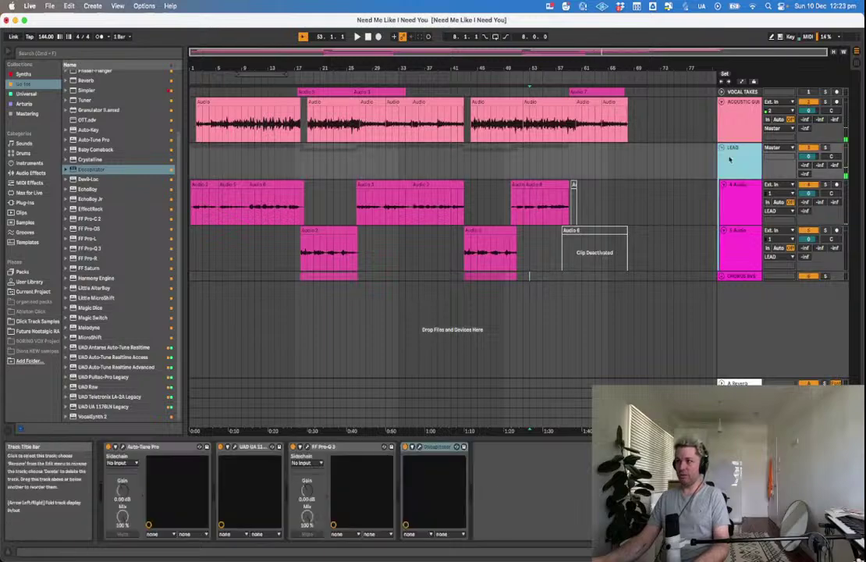
drag(807, 179, 806, 145)
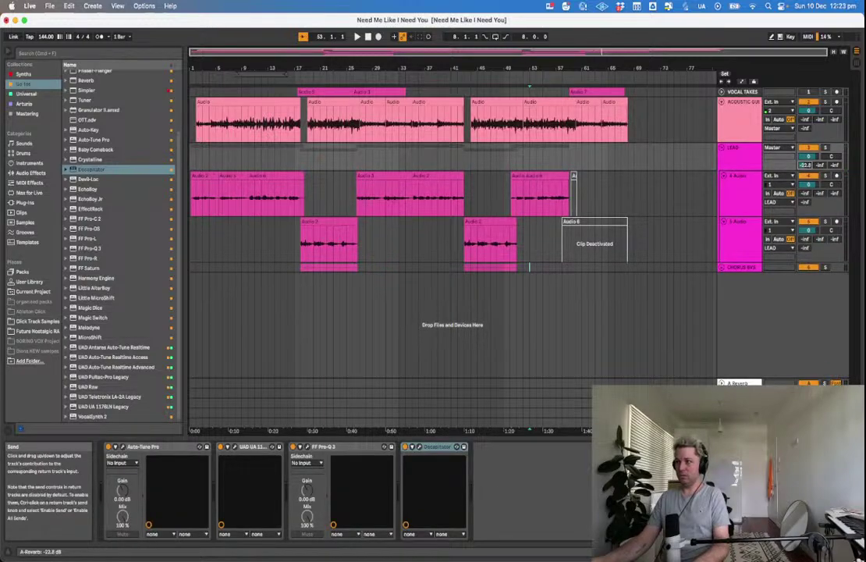
click(223, 159)
key(space)
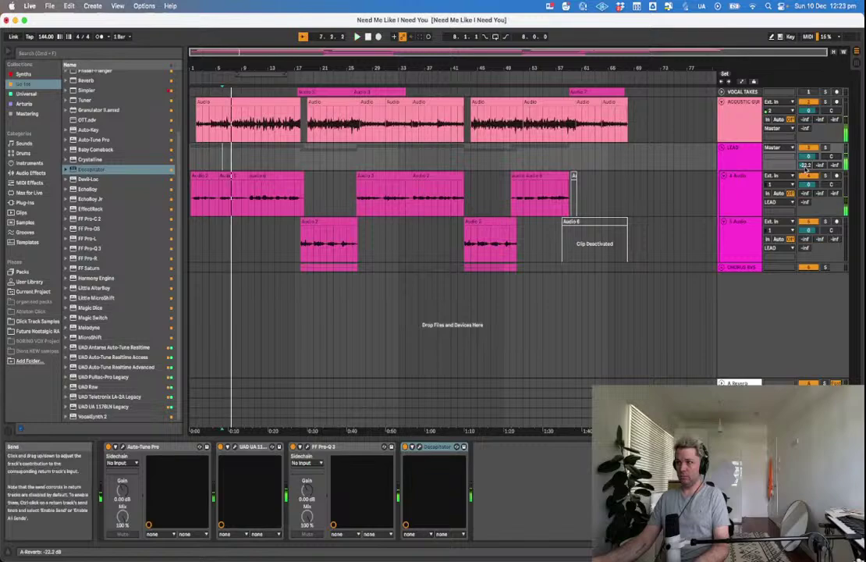
Lower the LEAD group's A-Reverb send to about -25 dB and audition the lead vocal with it.
key(space)
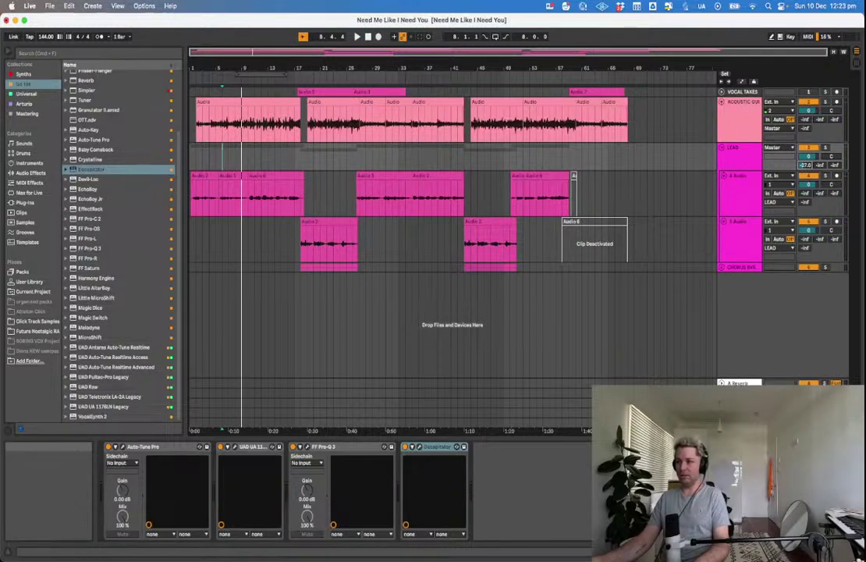
click(737, 383)
click(808, 165)
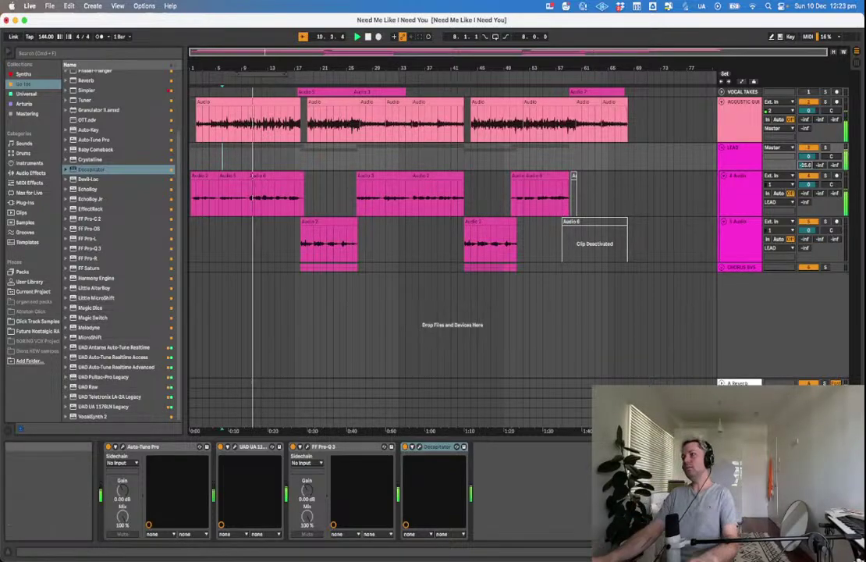
key(space)
Collapse the LEAD group and insert a new audio track below the CHORUS BVS group.
click(732, 150)
click(705, 268)
click(737, 150)
click(723, 147)
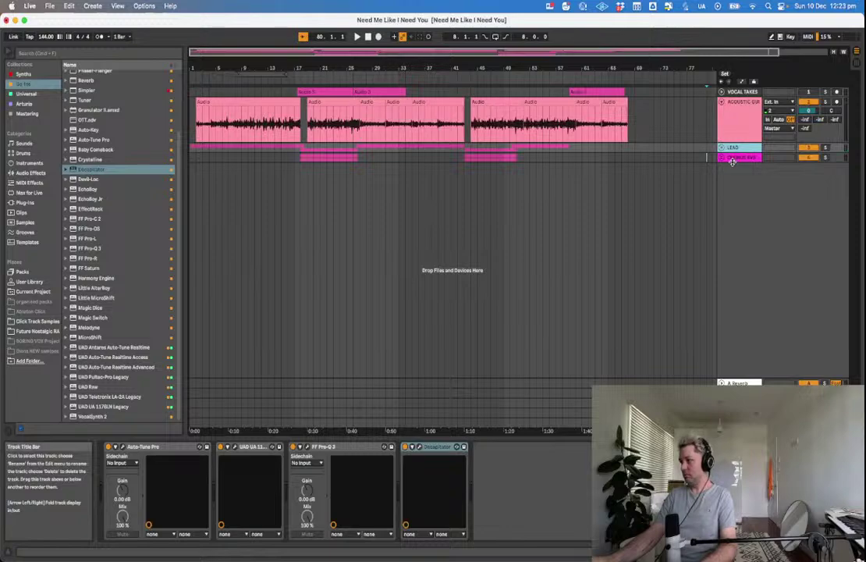
click(735, 158)
key(super+t)
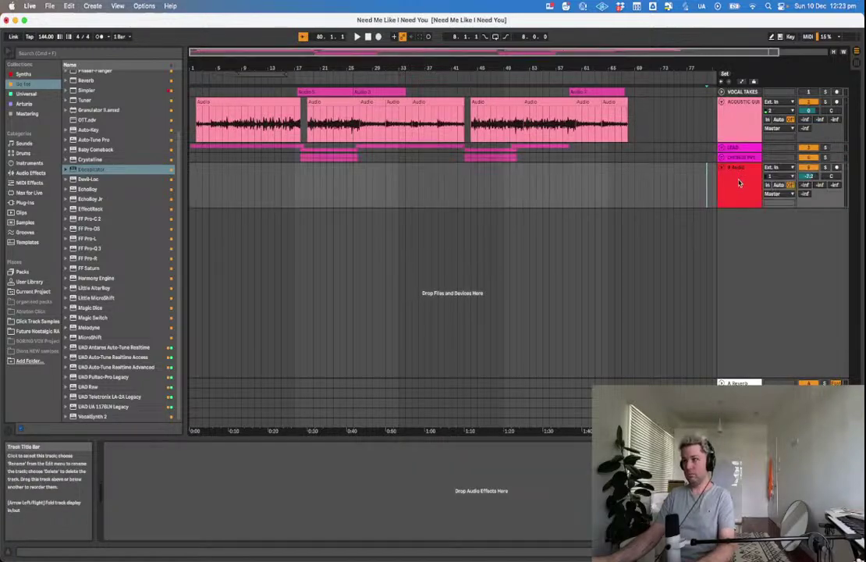
Colour the new audio track white and add three more audio tracks below it.
right_click(741, 182)
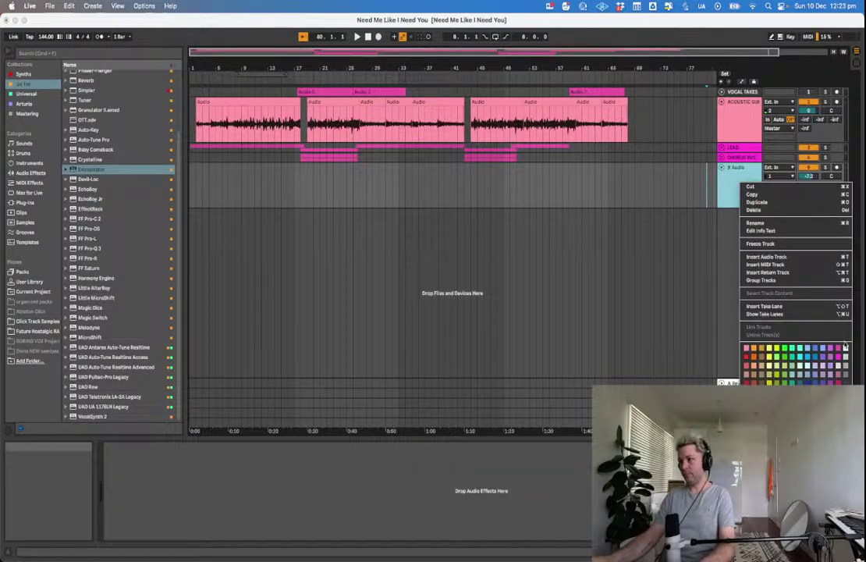
key(Escape)
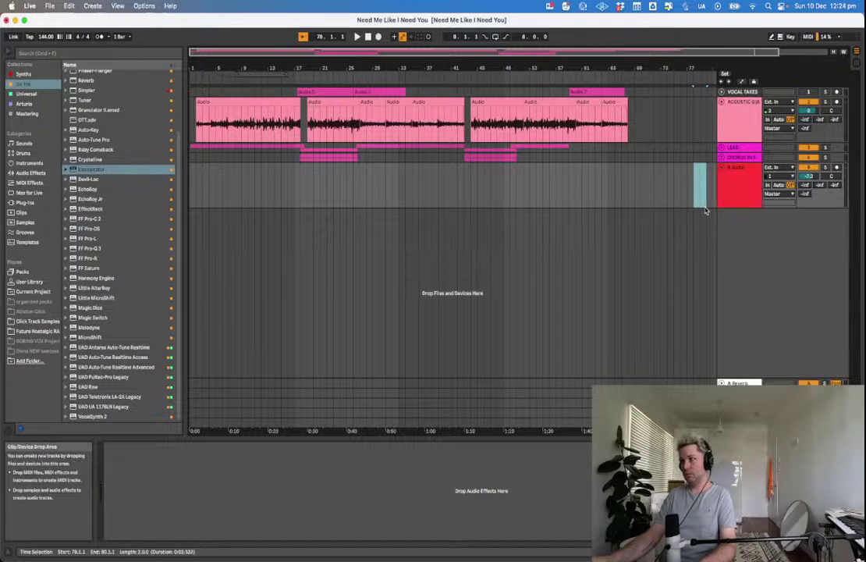
right_click(746, 188)
click(853, 356)
click(740, 195)
key(super+t)
key(super+t)
key(super+t)
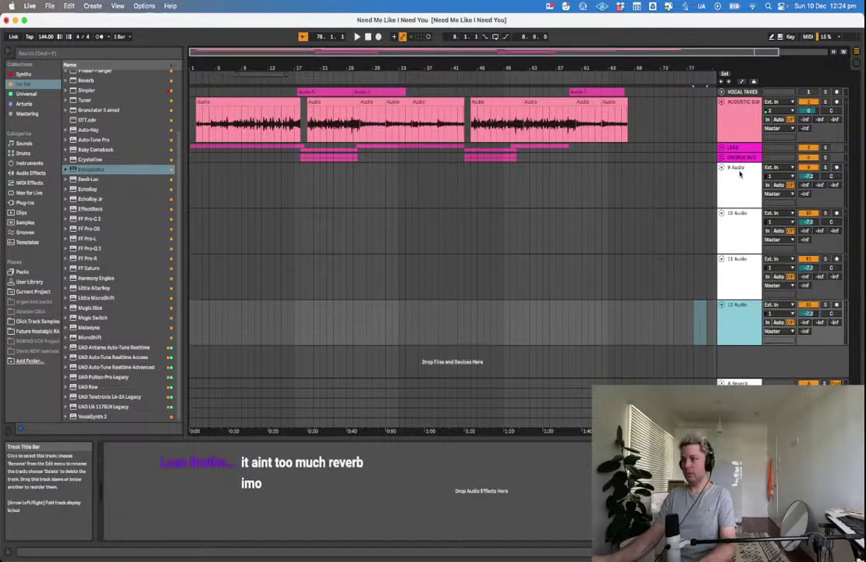
Group the four new white audio tracks below CHORUS BVS.
shift+click(732, 159)
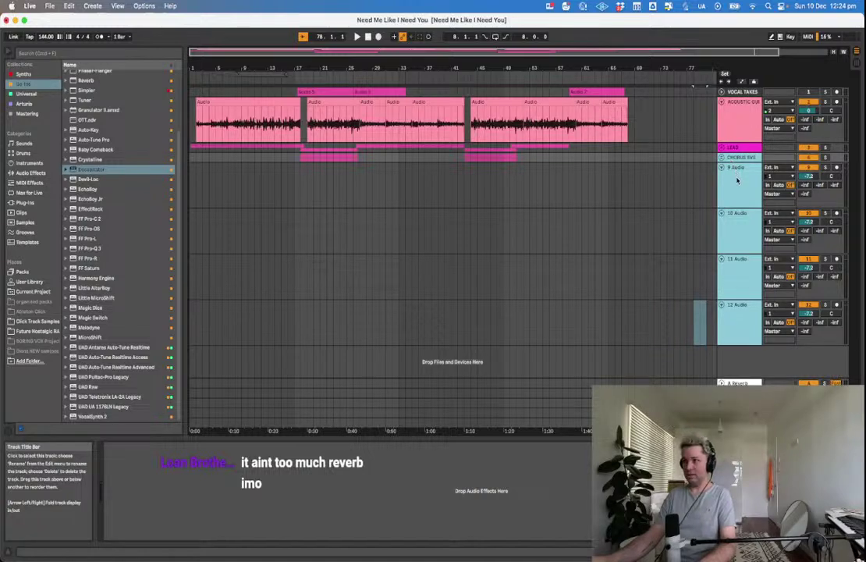
drag(472, 275, 490, 270)
click(642, 229)
click(730, 192)
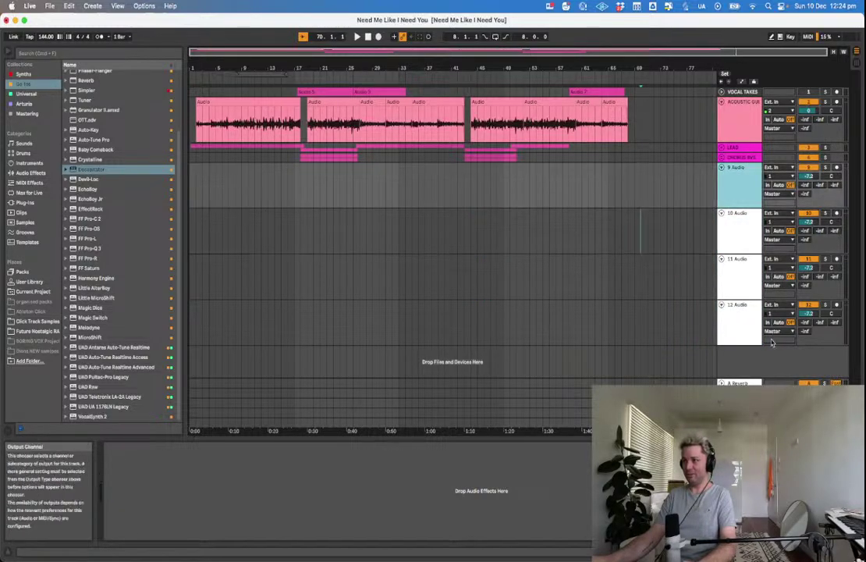
shift+click(772, 341)
key(super+g)
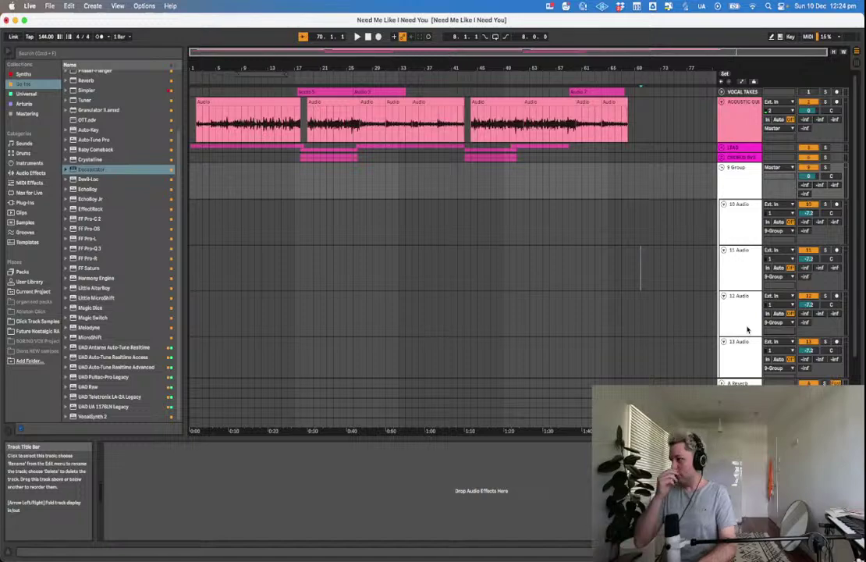
key(space)
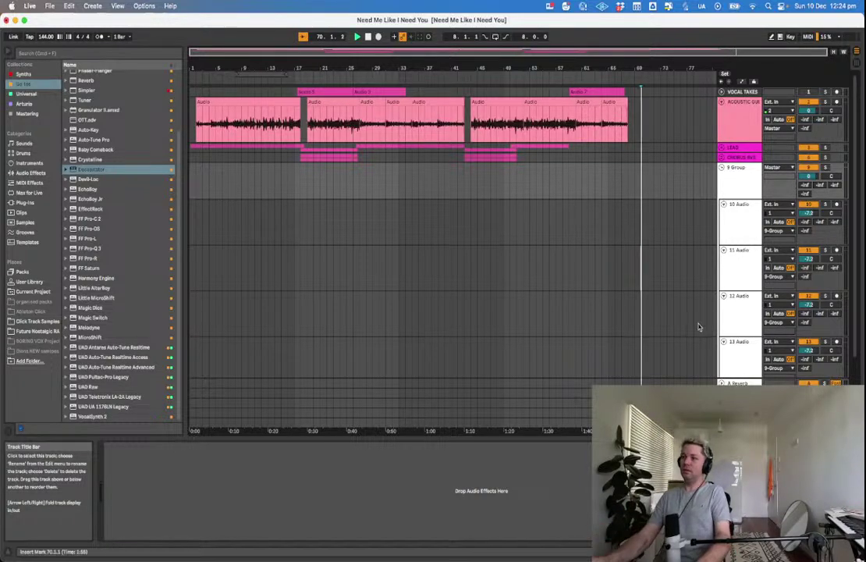
click(202, 184)
key(space)
click(313, 183)
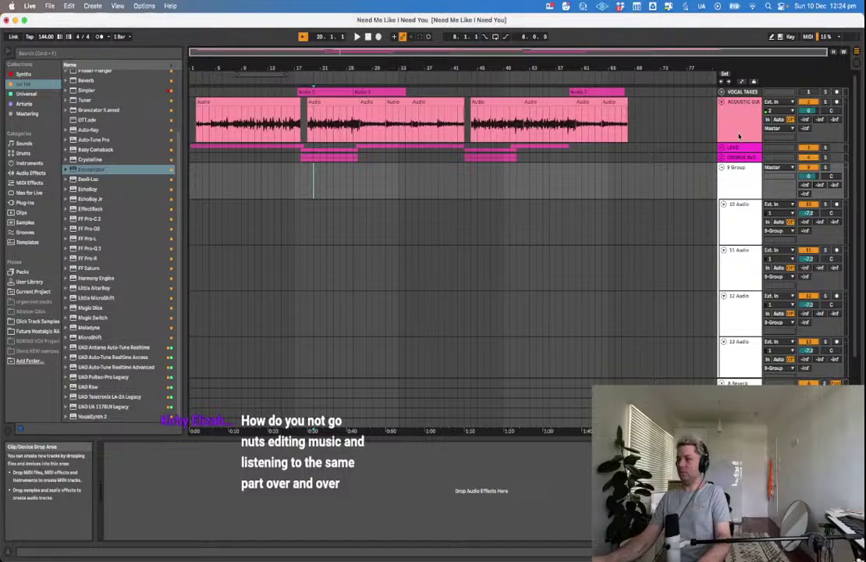
Switch to Splice, move its window further over the arrangement and search the library samples for KICK.
key(super+Tab)
click(389, 286)
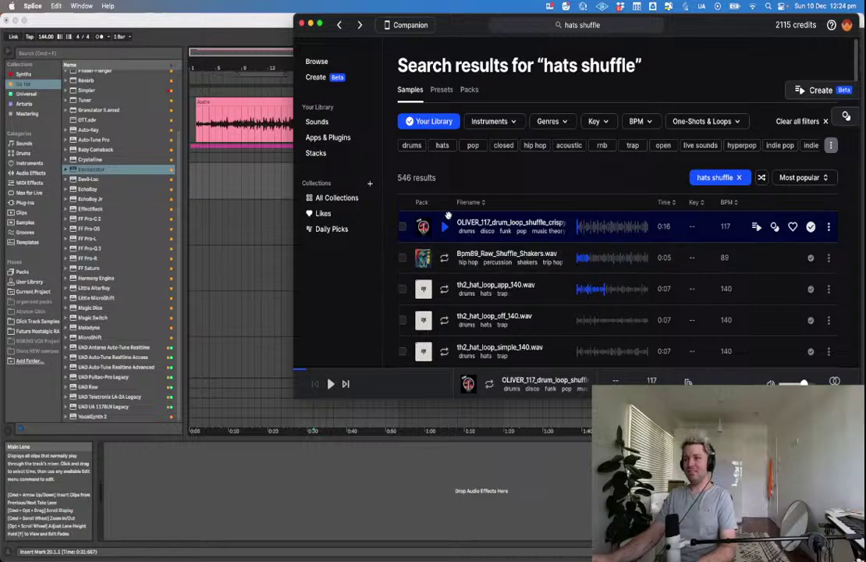
click(611, 25)
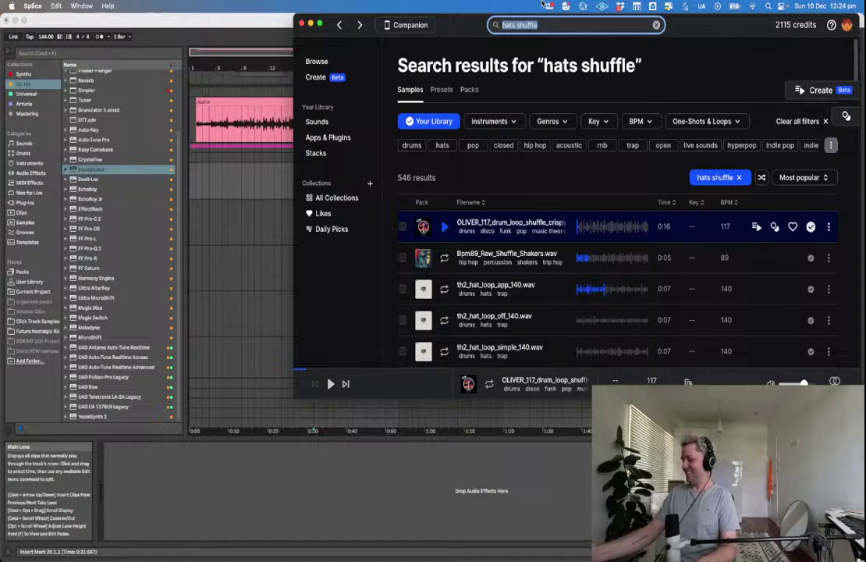
key(BackSpace)
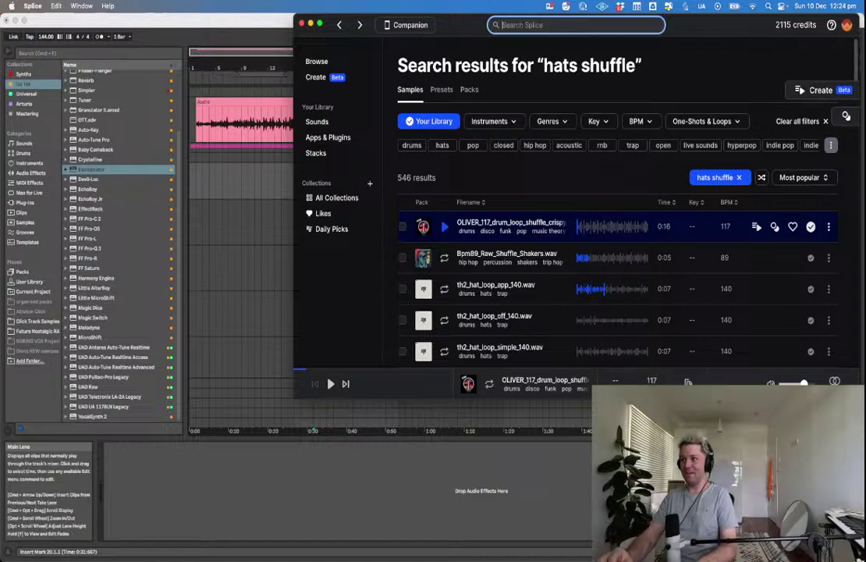
drag(467, 25, 430, 84)
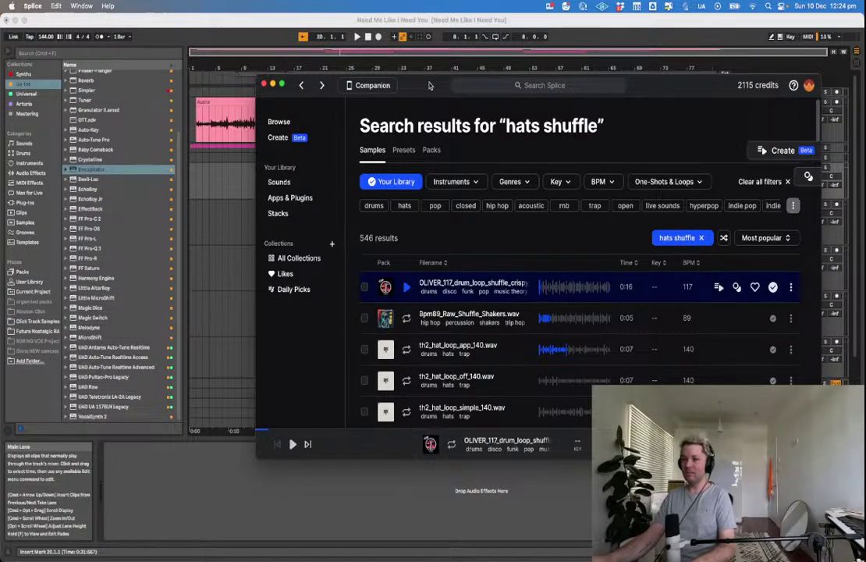
drag(435, 90, 414, 76)
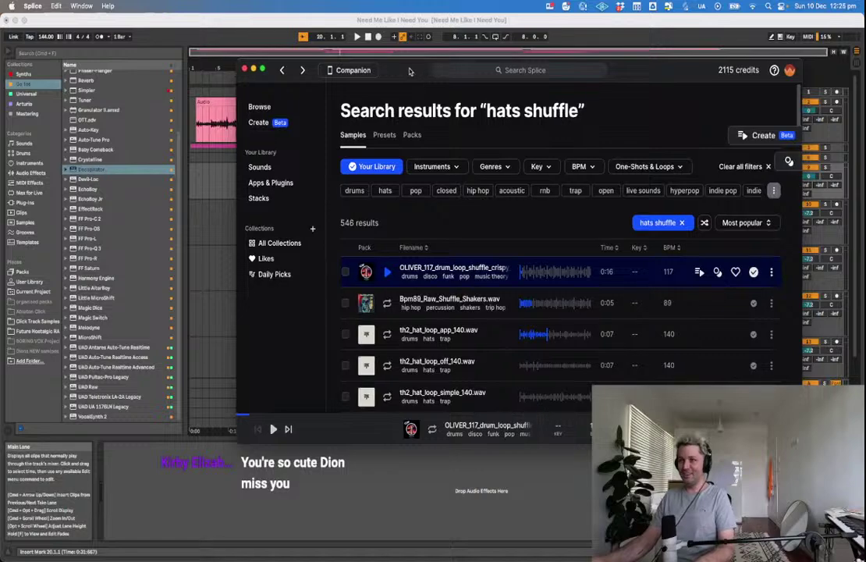
click(536, 71)
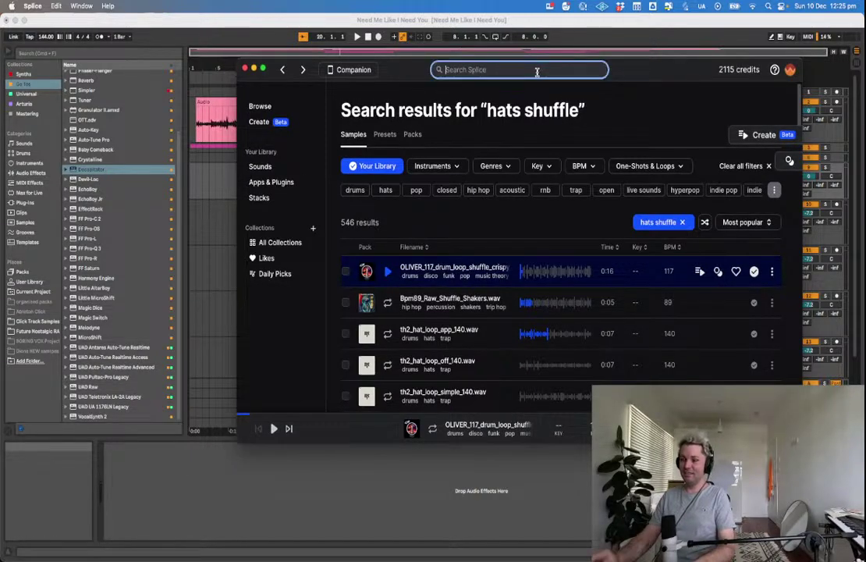
text(KICK)
key(Return)
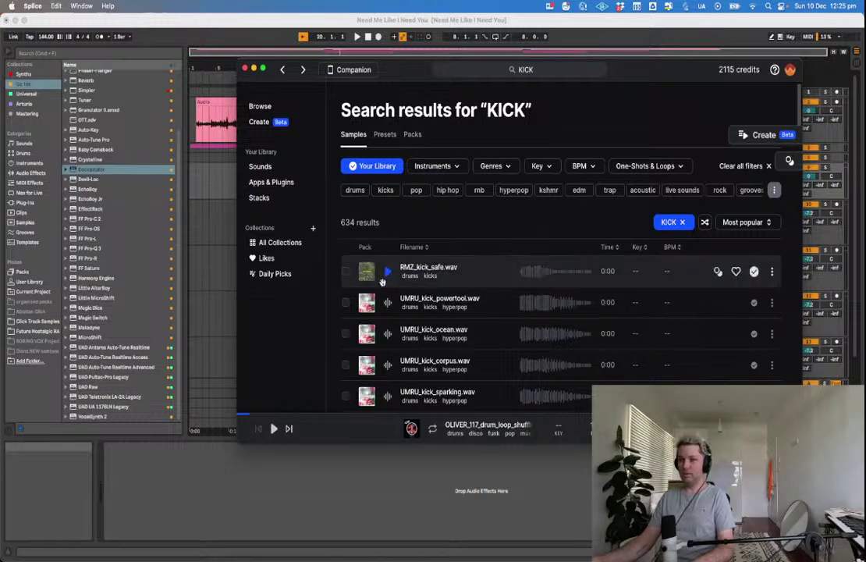
Browse the kick results and audition the TS_1993 tambo, noise and glass kick one-shots.
scroll(394, 293, down, 5)
scroll(394, 293, down, 10)
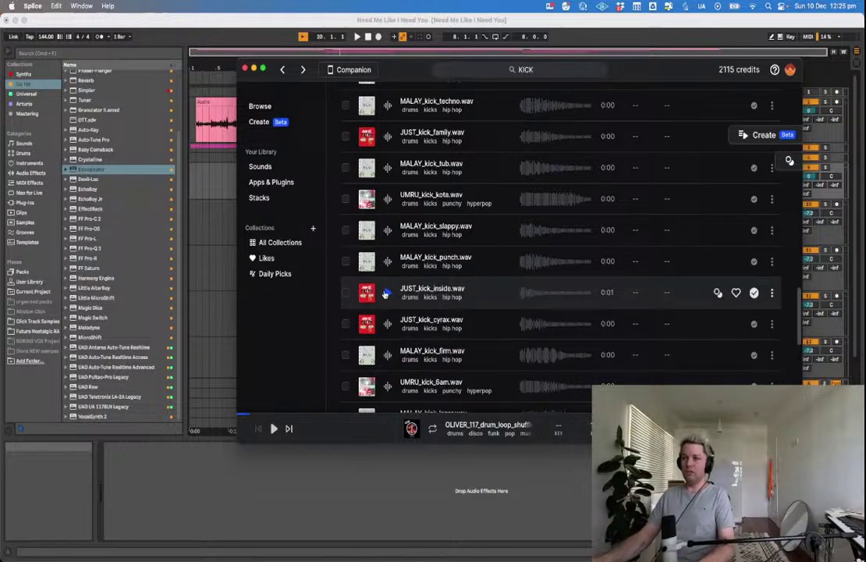
scroll(379, 299, up, 15)
scroll(380, 299, down, 10)
scroll(379, 299, down, 5)
scroll(377, 300, down, 5)
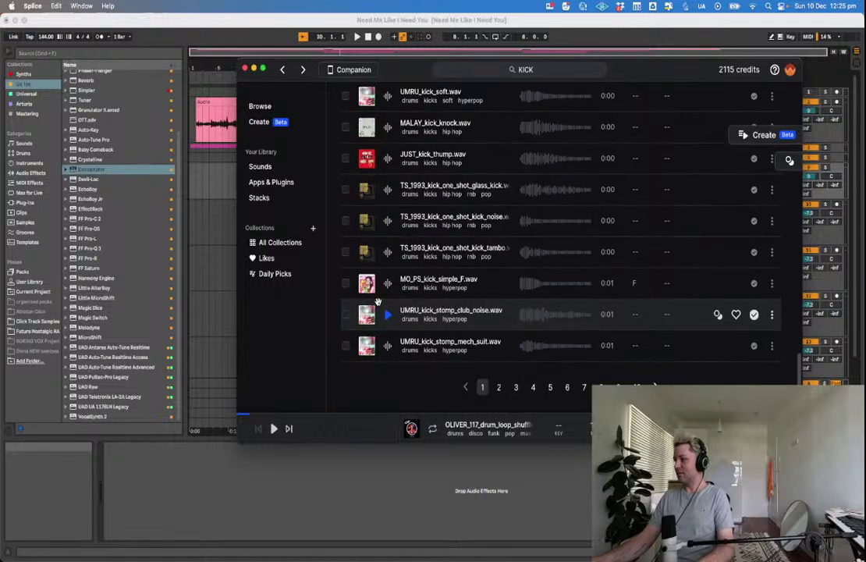
click(389, 254)
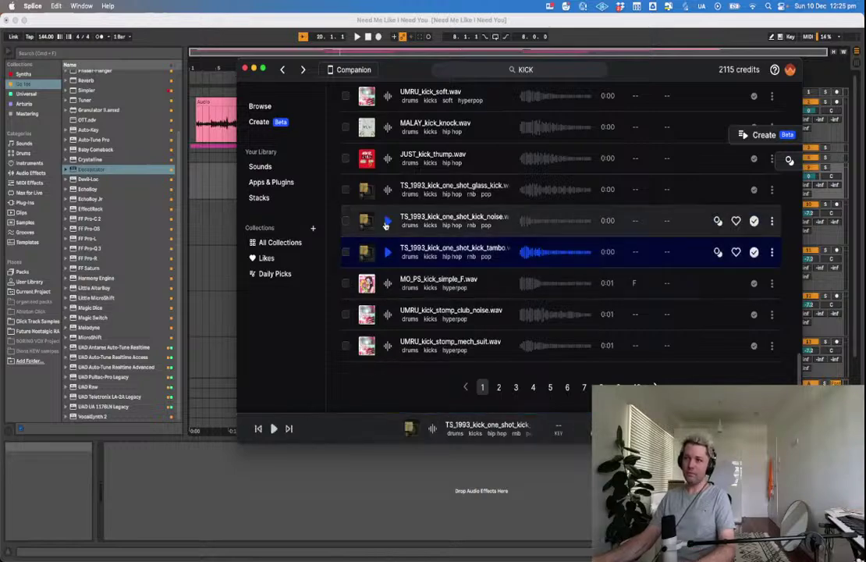
click(386, 217)
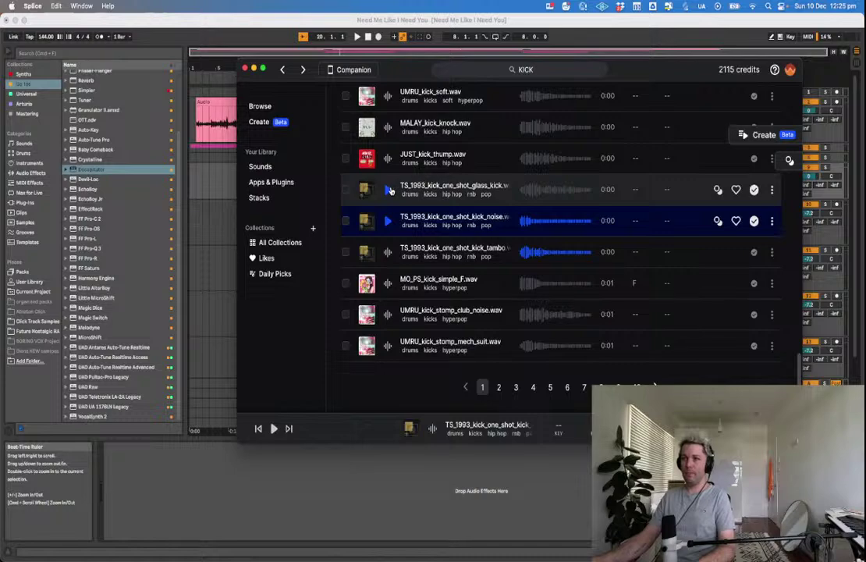
click(389, 190)
Audition and compare JUST_kick_cyrax.wav and JUST_kick_inside.wav further up the kick results.
scroll(438, 242, up, 5)
scroll(447, 255, up, 1)
scroll(446, 253, up, 4)
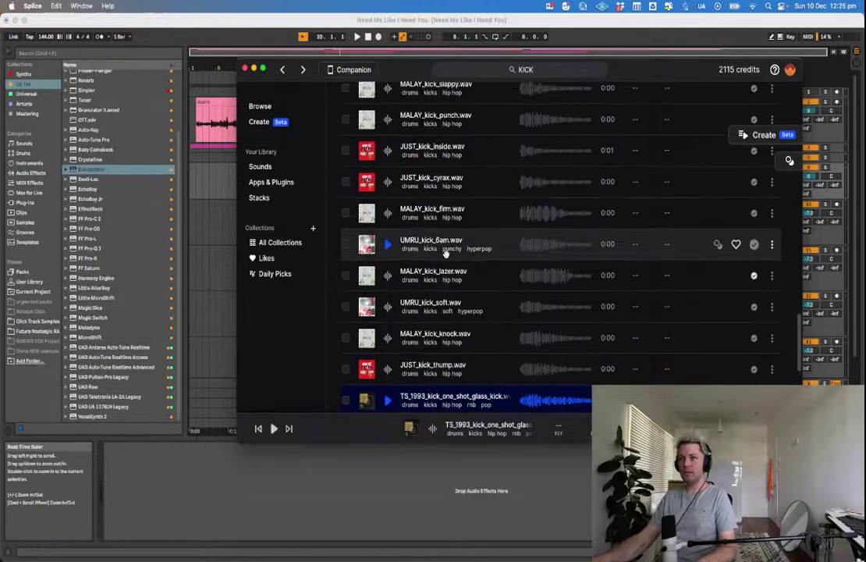
click(385, 247)
key(Up)
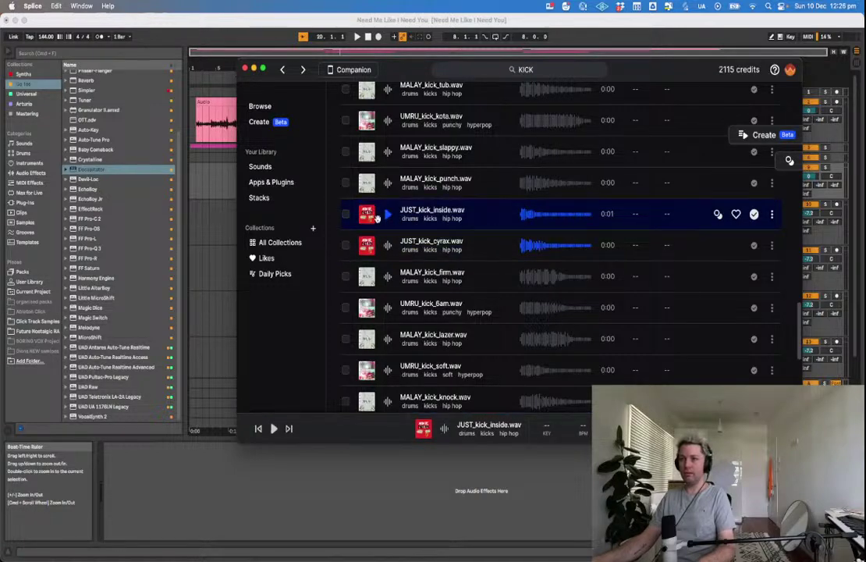
key(Down)
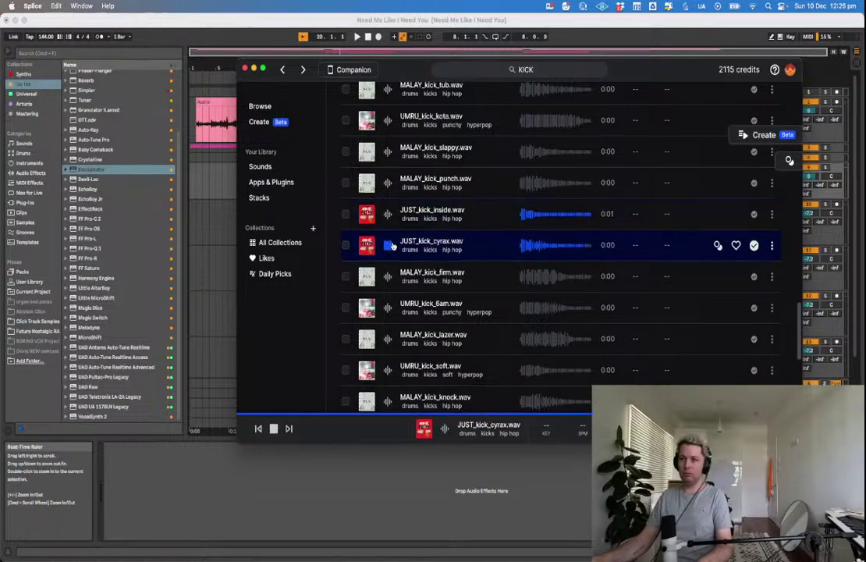
click(394, 223)
scroll(392, 227, up, 5)
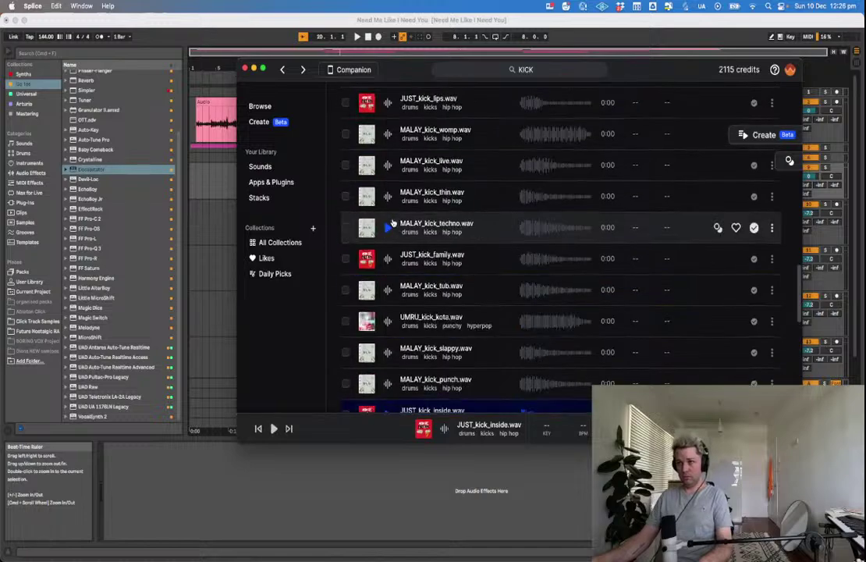
Audition JUST_kick_family, JUST_kick_lips, JUST_kick_tremble and UMRU_kick_edm from the kick results.
click(386, 266)
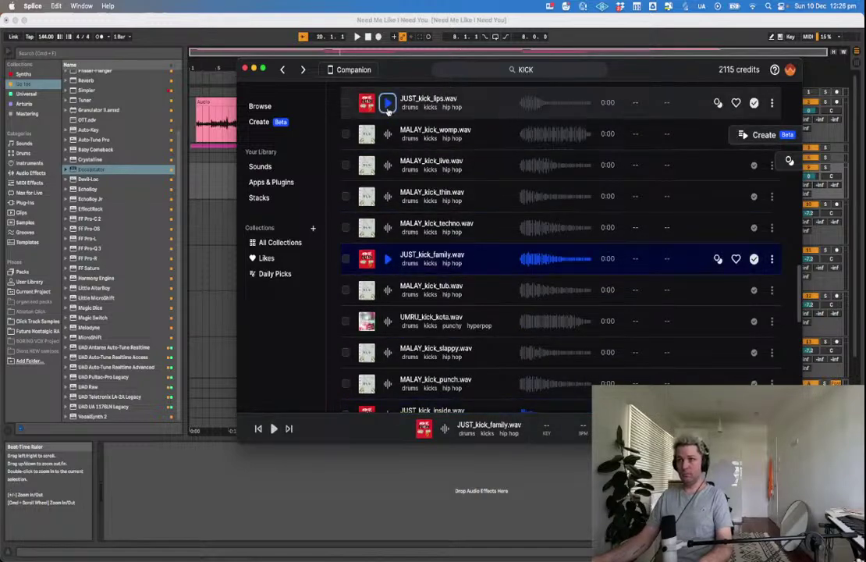
click(388, 108)
scroll(387, 186, up, 2)
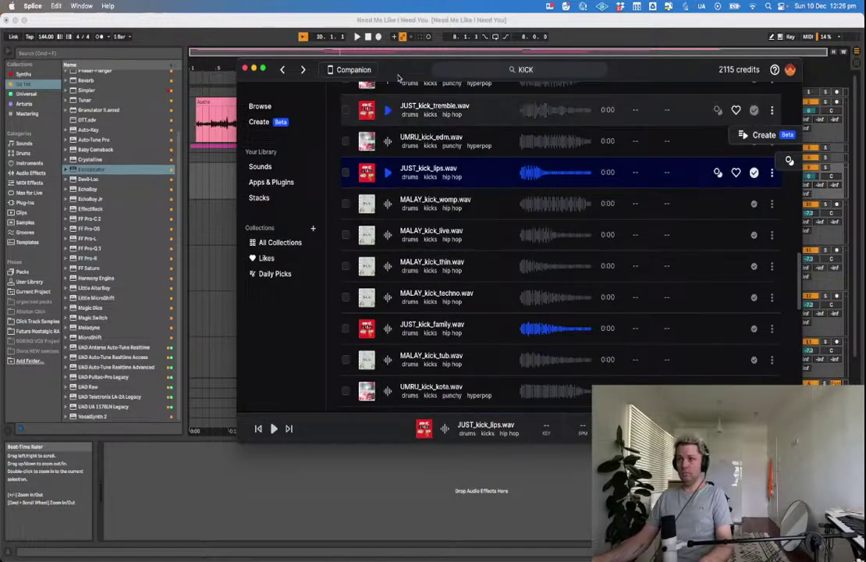
click(388, 109)
scroll(388, 110, up, 2)
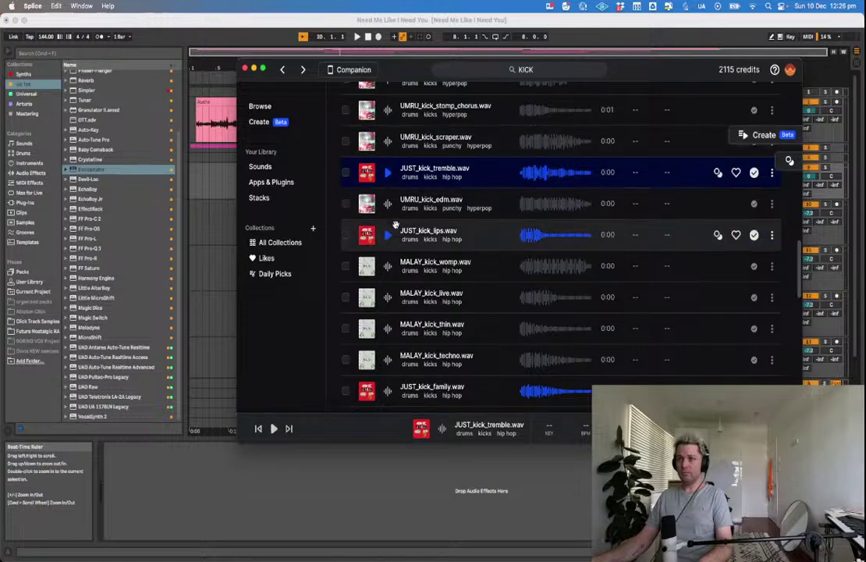
click(388, 234)
click(389, 205)
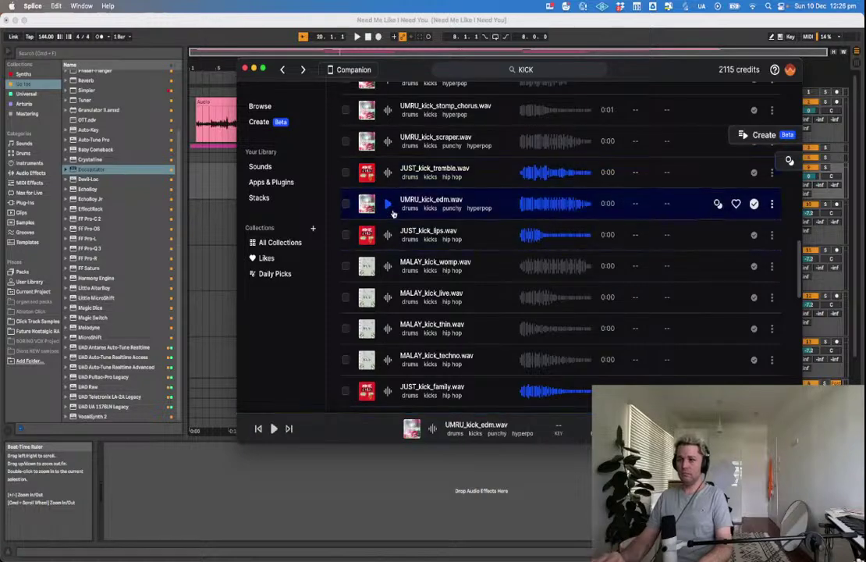
Audition the MALAY kick samples womp, live, thin and techno against one another.
click(394, 266)
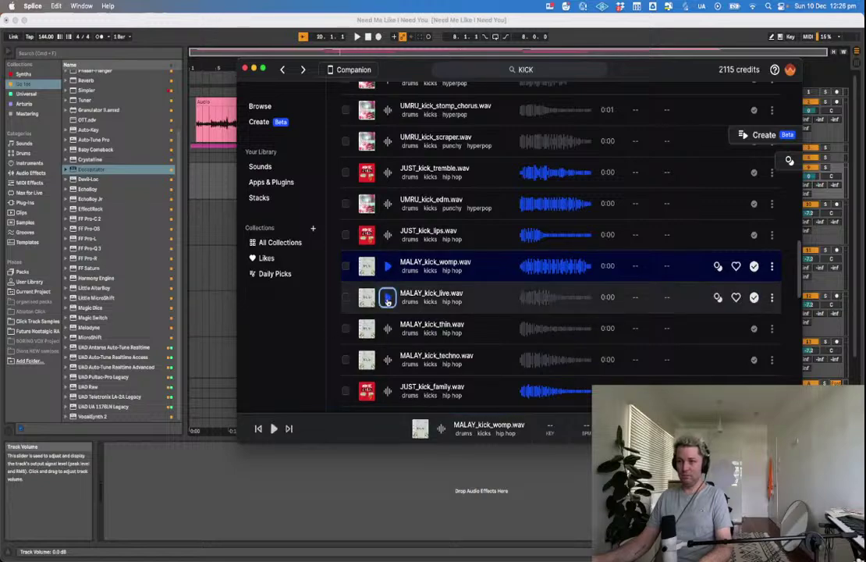
key(Down)
key(Down)
key(Down)
click(390, 332)
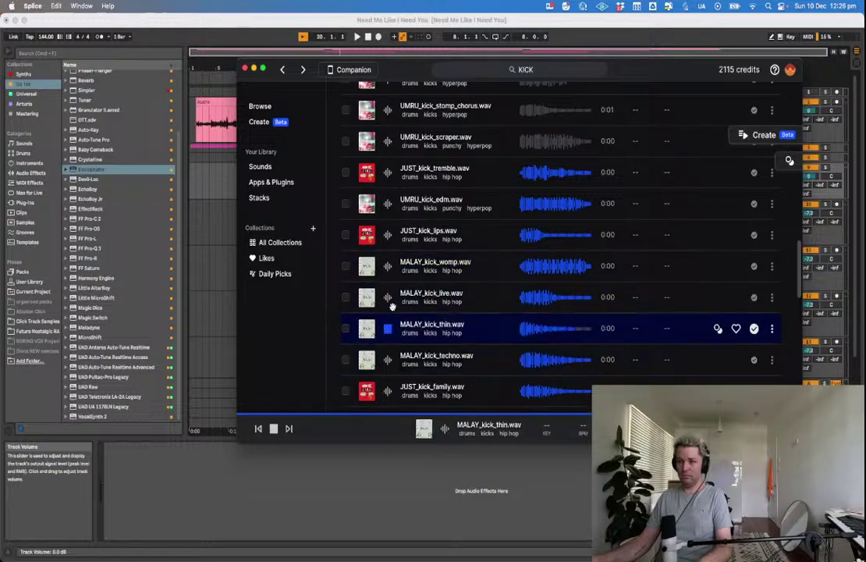
click(389, 298)
click(388, 361)
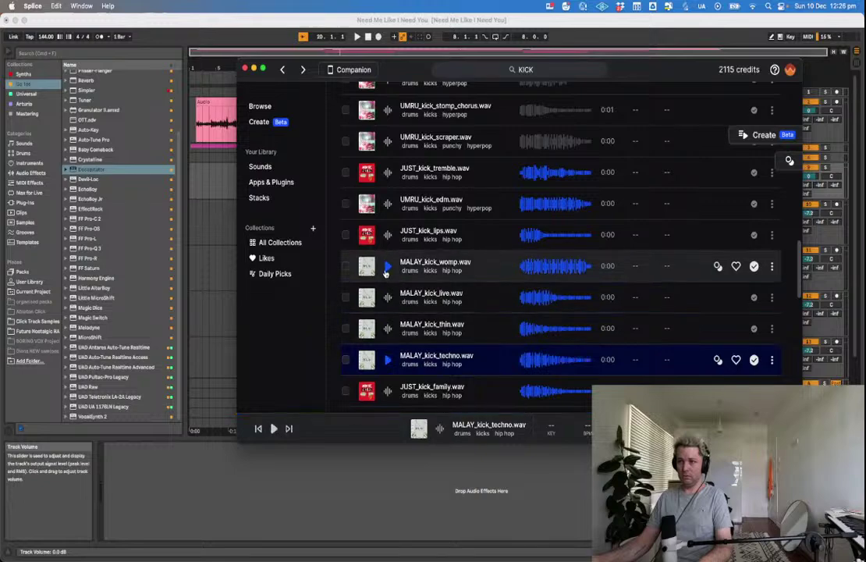
Recheck MALAY_kick_womp and JUST_kick_lips, place JUST_kick_lips.wav on the new group's first track at 12.1.1 in Ableton Live, and play it.
click(387, 267)
click(388, 234)
drag(388, 234, 261, 235)
key(space)
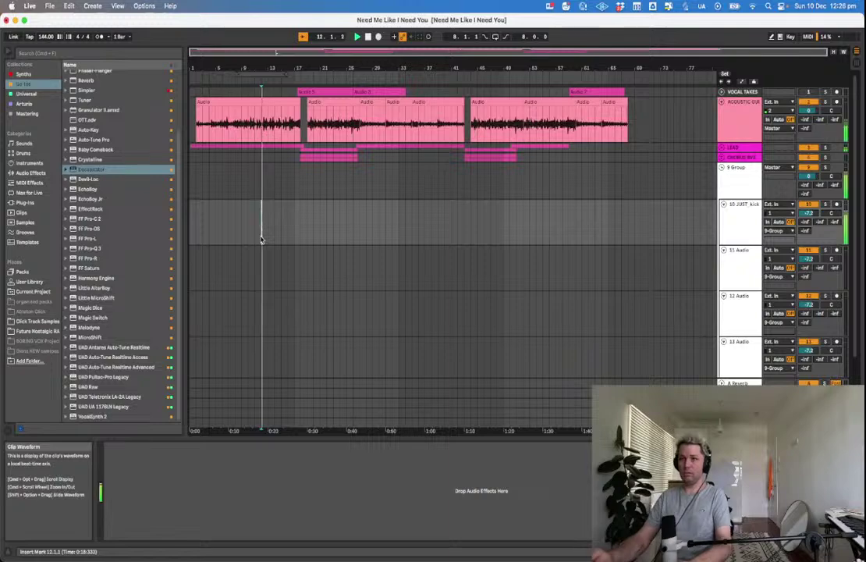
Play the section before the kick clip to find the pre-chorus start, and add a locator at 10.1.1.
super+scroll(276, 226, up, 6)
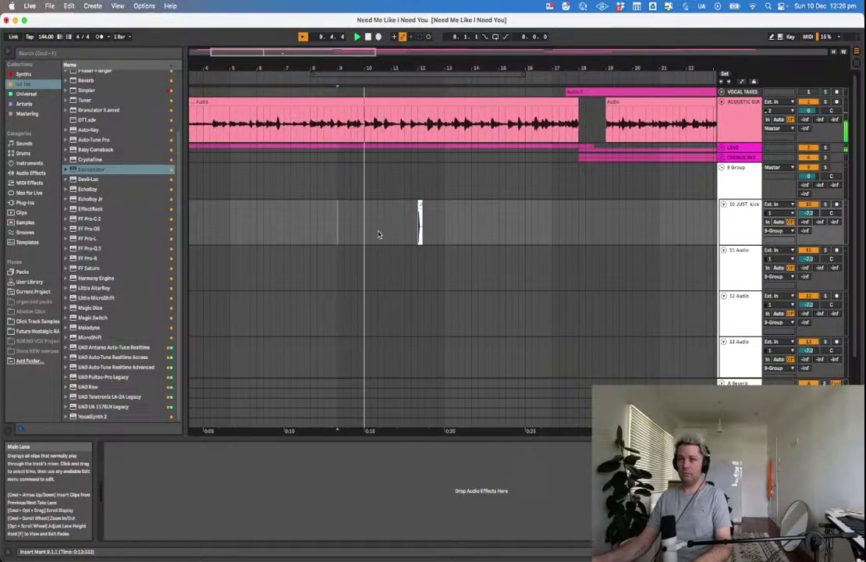
click(370, 231)
key(space)
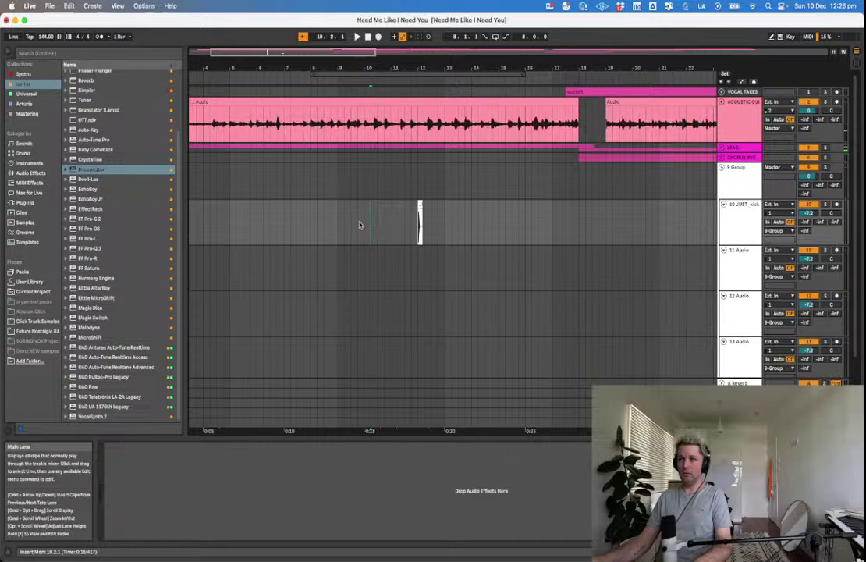
click(725, 75)
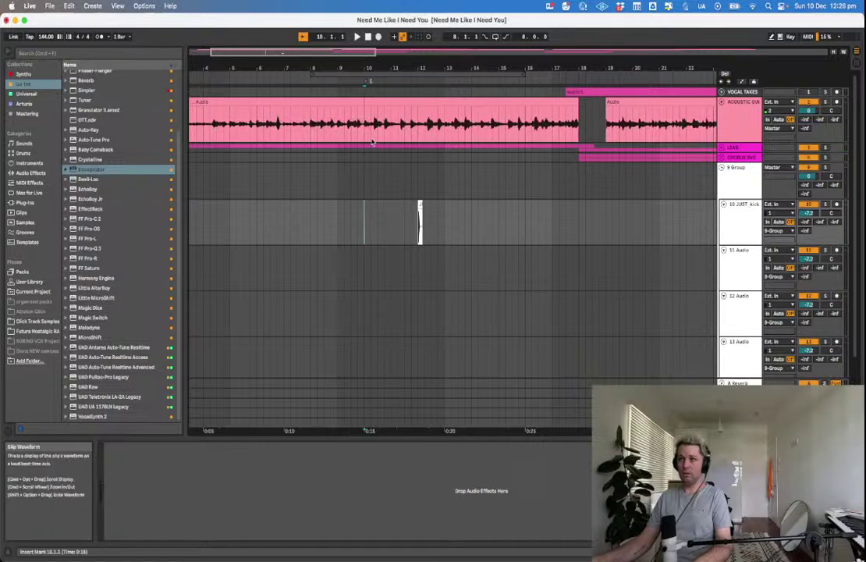
Add a locator at 19.1.1 where the acoustic guitar re-enters, and name the two locators PRE and CHORUS.
click(560, 227)
key(space)
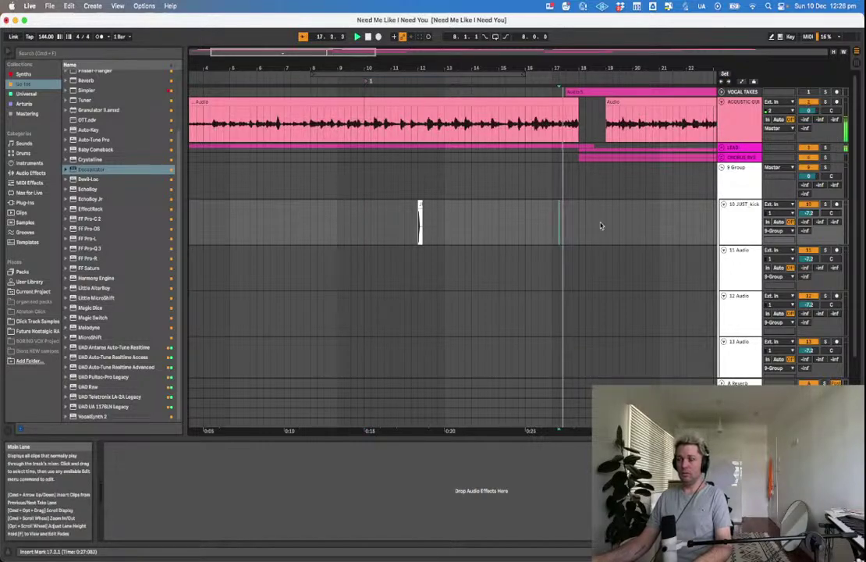
click(613, 226)
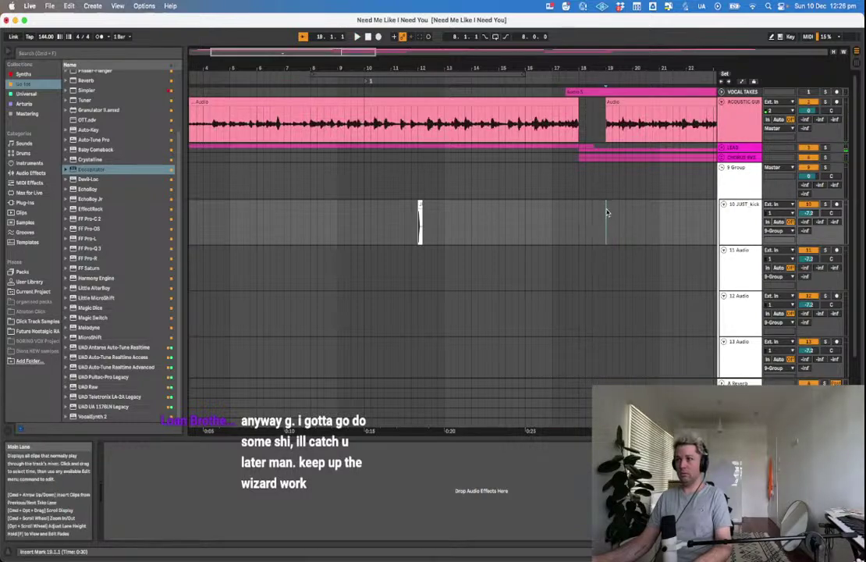
click(725, 74)
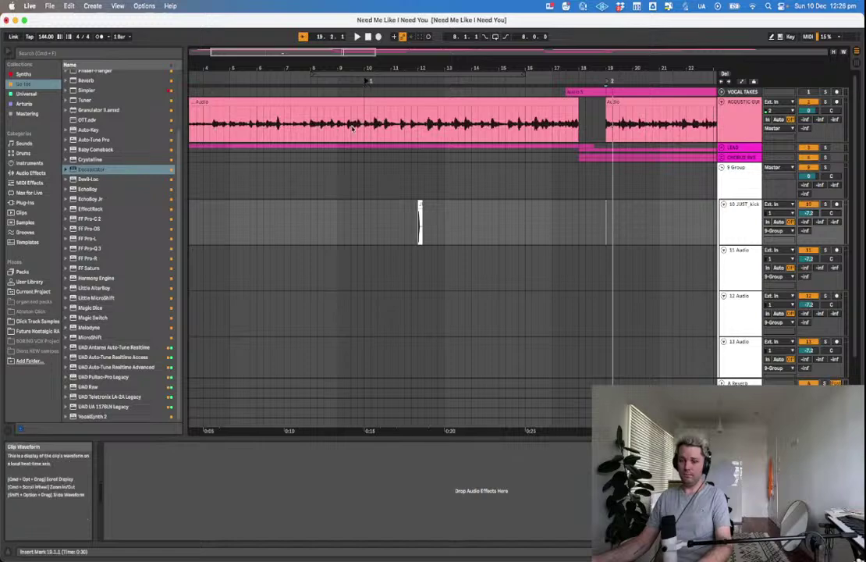
scroll(352, 129, right, 5)
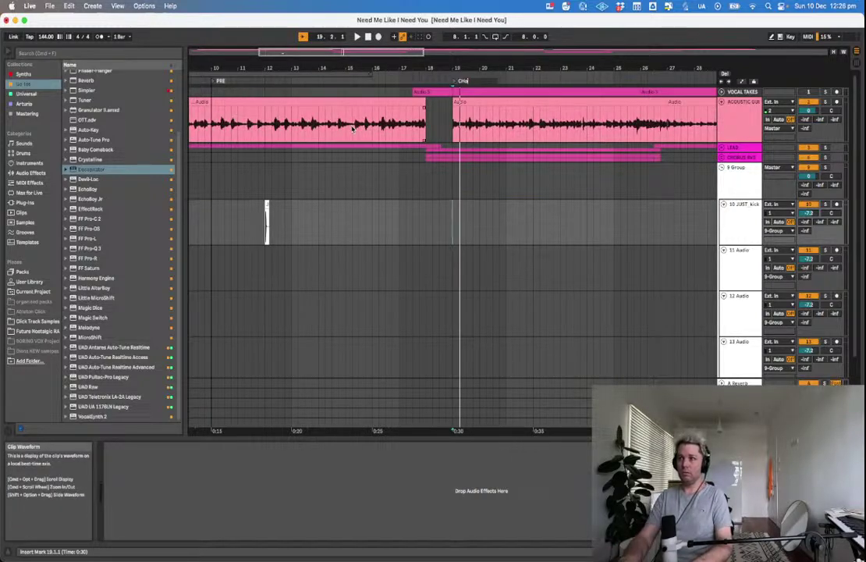
text(US)
key(Return)
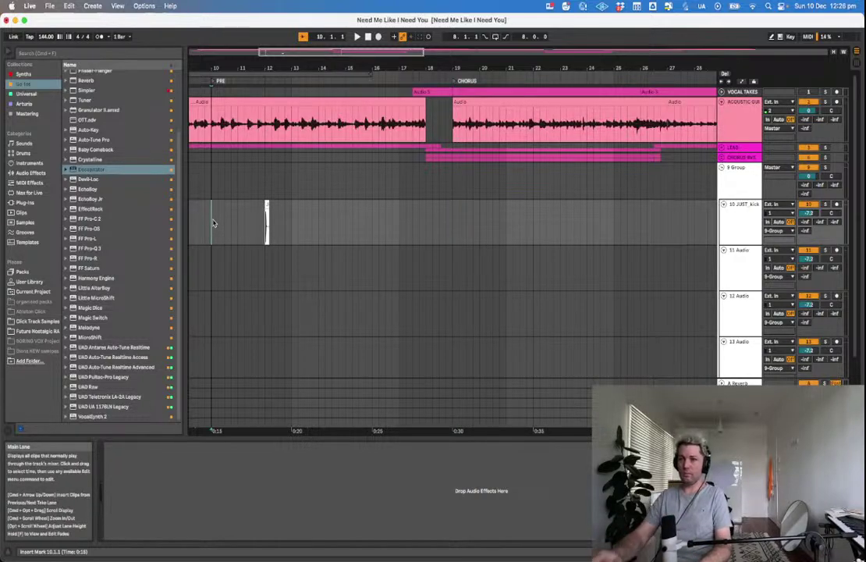
Place the shortened kick clip at the PRE locator, 10.1.1, and duplicate it onto every beat of bars 10 and 11.
scroll(214, 223, up, 3)
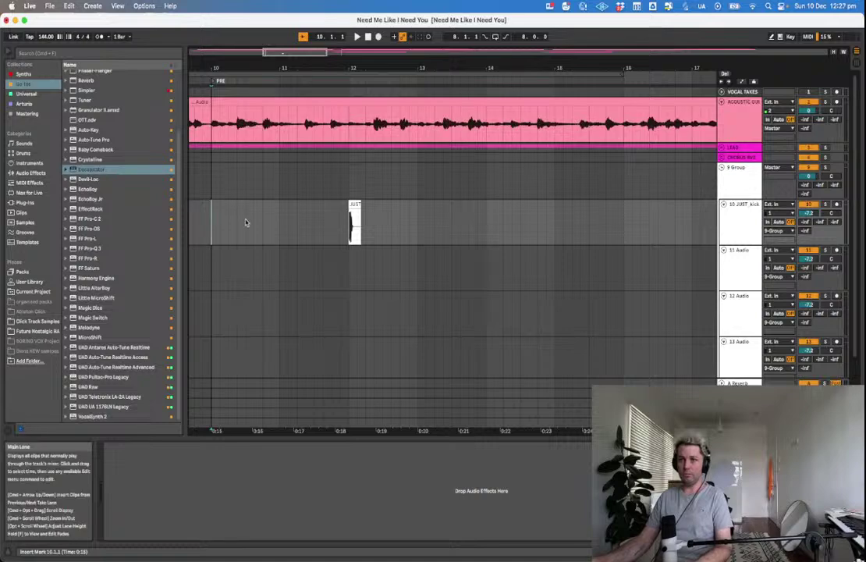
scroll(252, 222, left, 4)
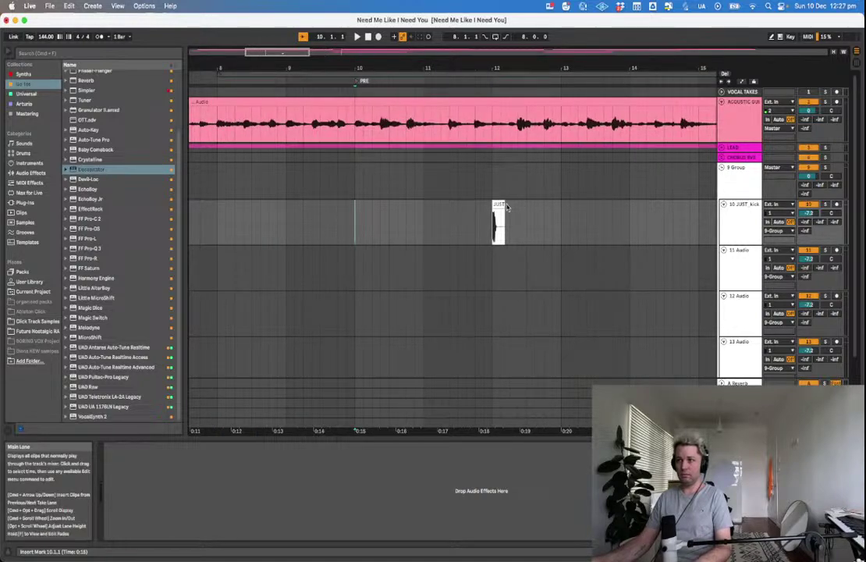
mouse_move(506, 215)
mouse_down()
mouse_move(513, 225)
mouse_move(328, 232)
mouse_move(373, 229)
mouse_move(343, 228)
mouse_up()
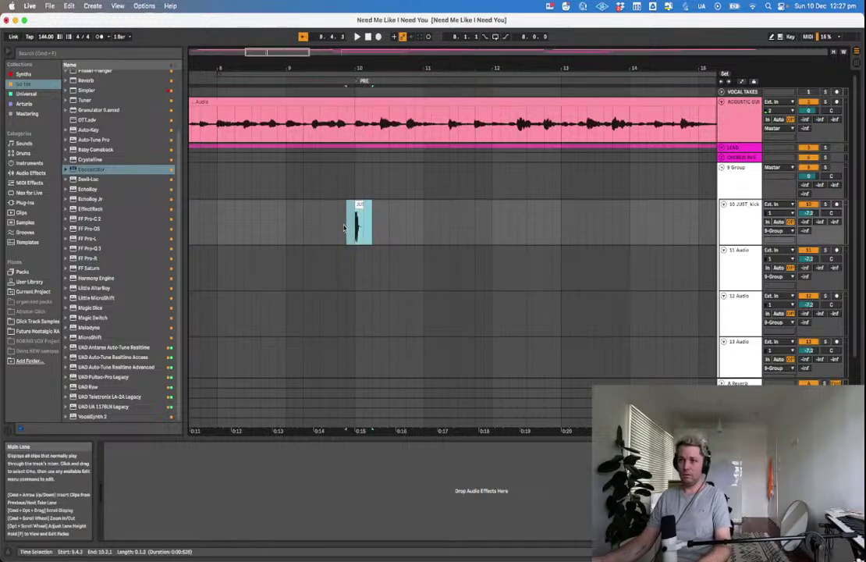
key(super+d)
key(super+d)
key(super+d)
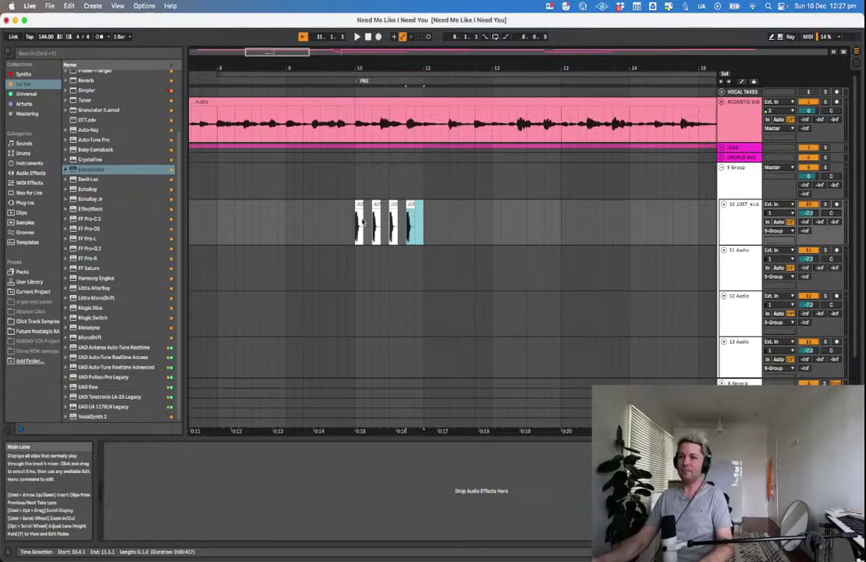
shift+click(362, 222)
key(super+d)
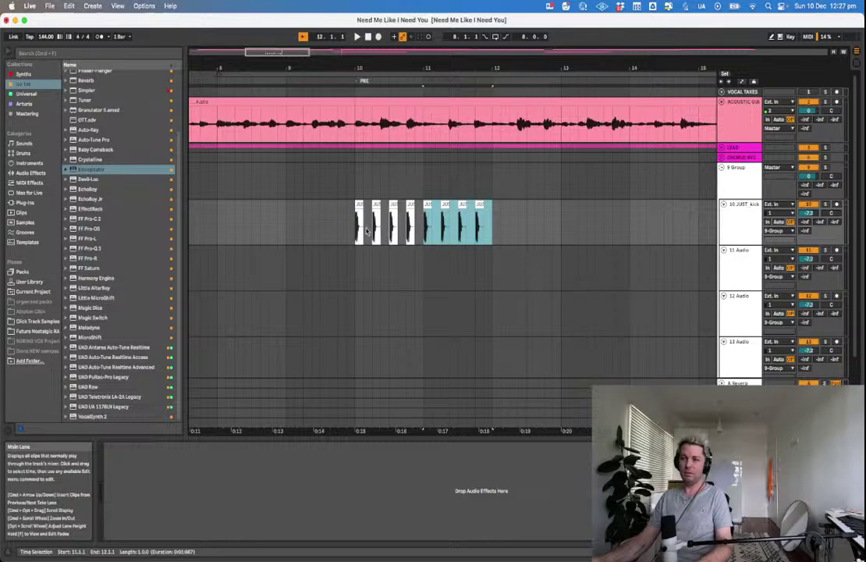
Play the two bars of kicks and lower the JUST_kick track's volume to about -11 dB.
shift+click(366, 228)
key(space)
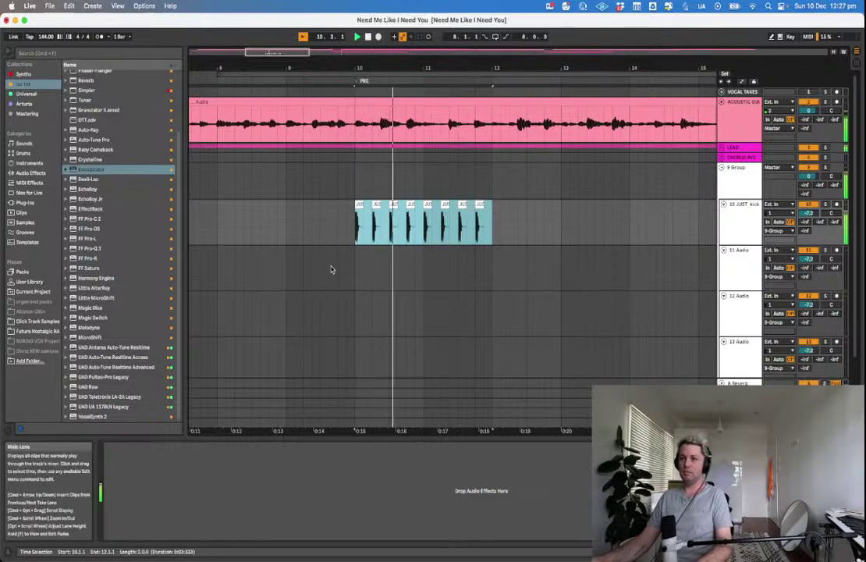
drag(809, 213, 810, 221)
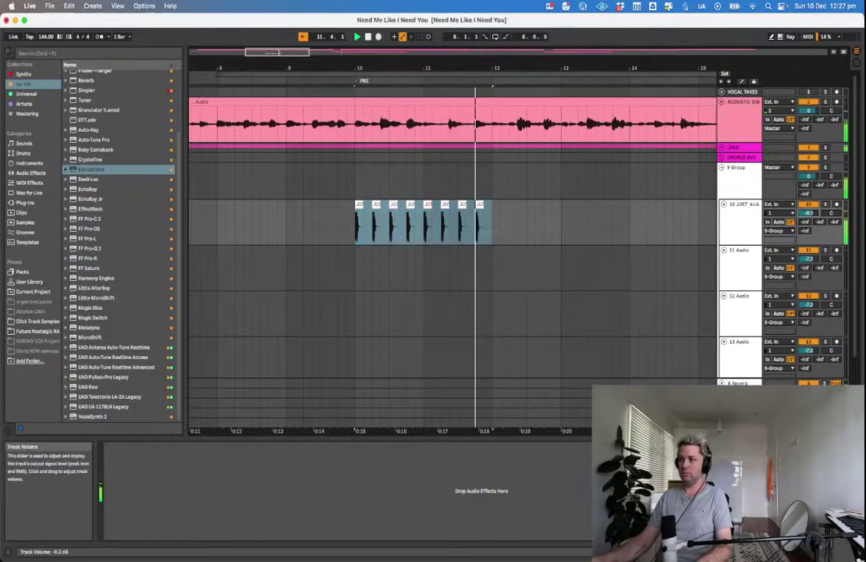
click(303, 264)
key(space)
Duplicate the two-bar kick pattern through bar 17 and play it back from 9.2.1, just before the PRE locator.
drag(356, 229, 508, 233)
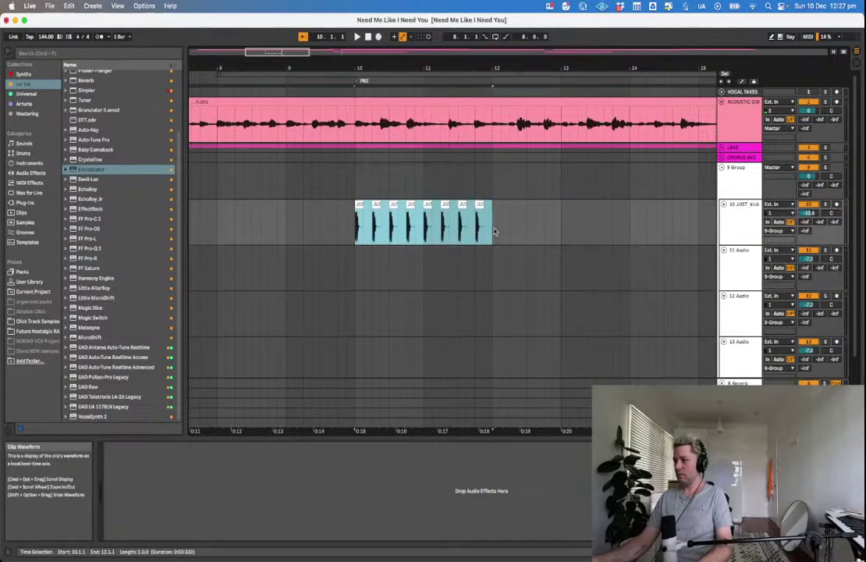
key(super+d)
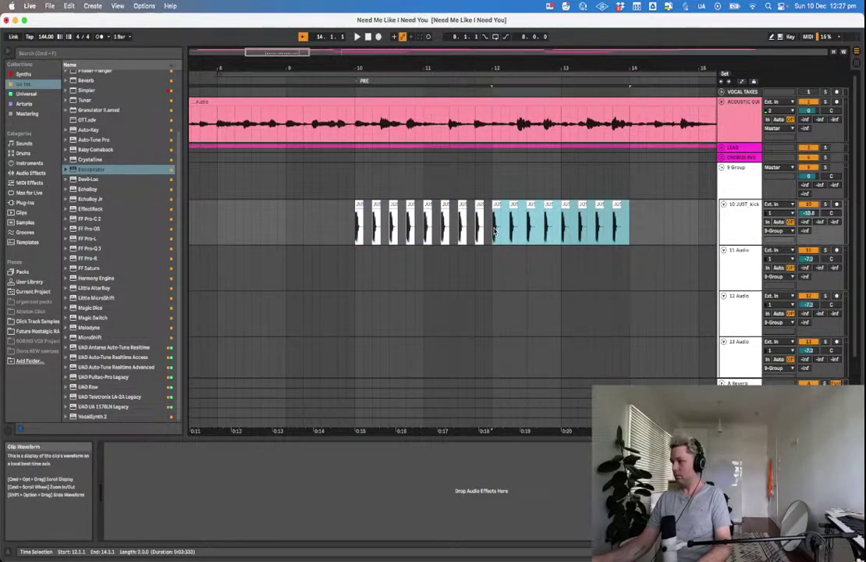
key(minus)
key(super+d)
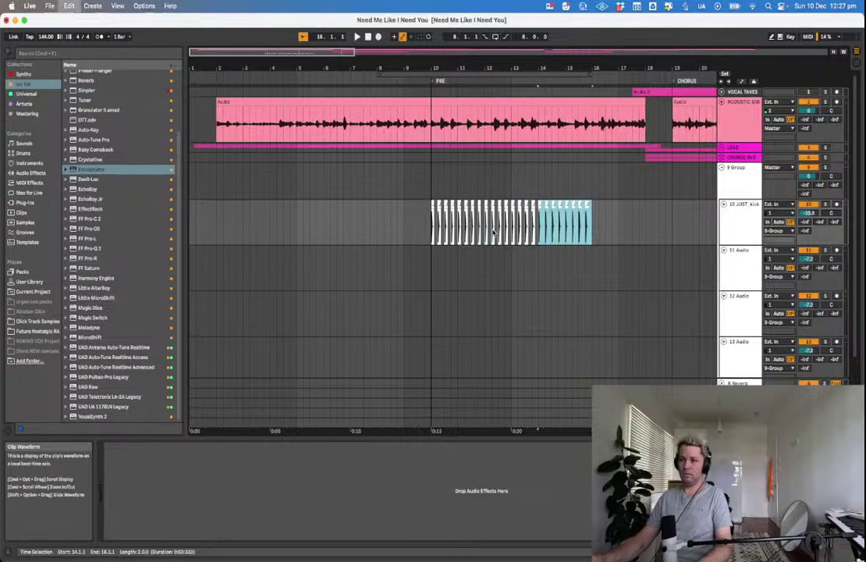
key(super+d)
click(413, 223)
key(space)
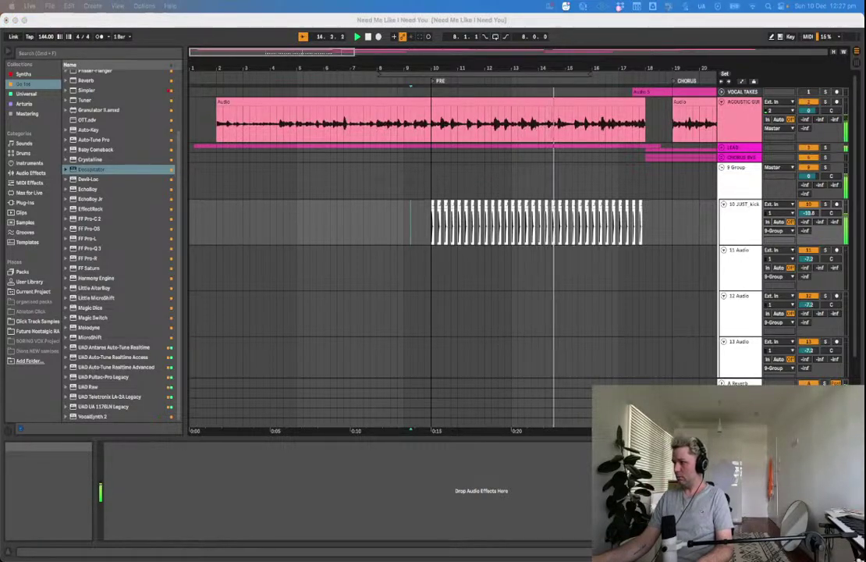
click(420, 197)
key(space)
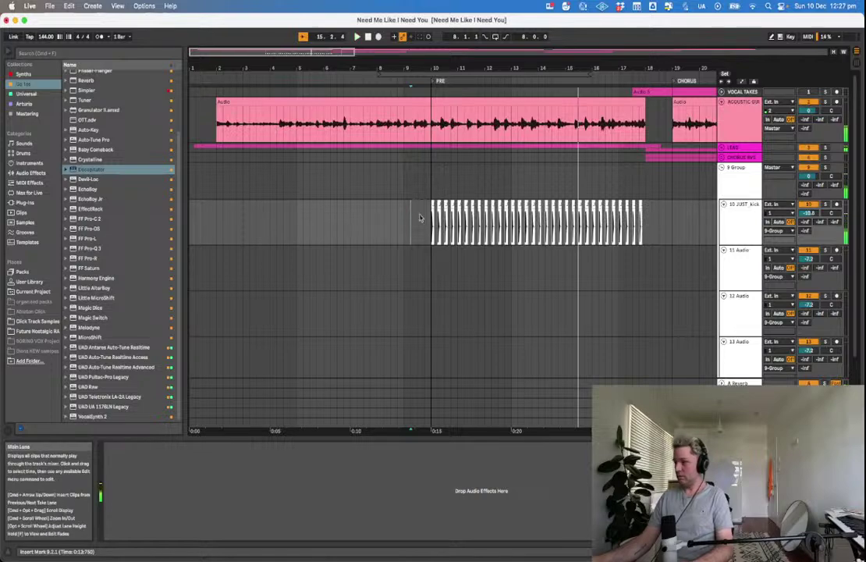
Unfold the LEAD group, show its device chain, and play the vocal from the PRE locator.
scroll(528, 344, right, 1)
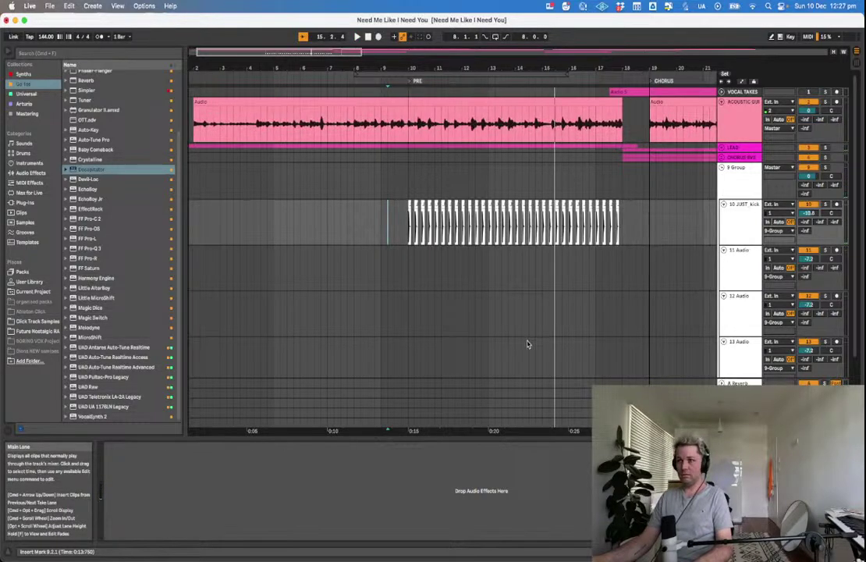
scroll(527, 344, down, 2)
click(721, 121)
click(389, 205)
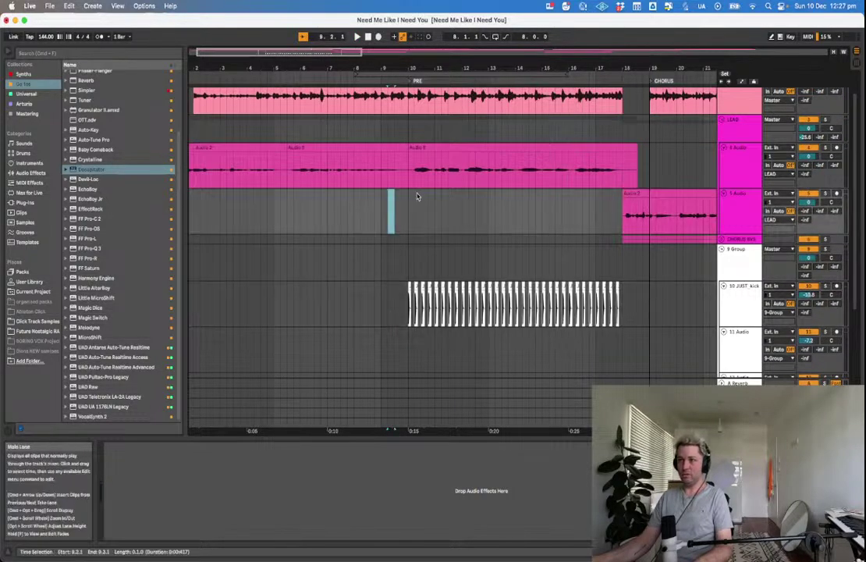
click(408, 167)
click(742, 149)
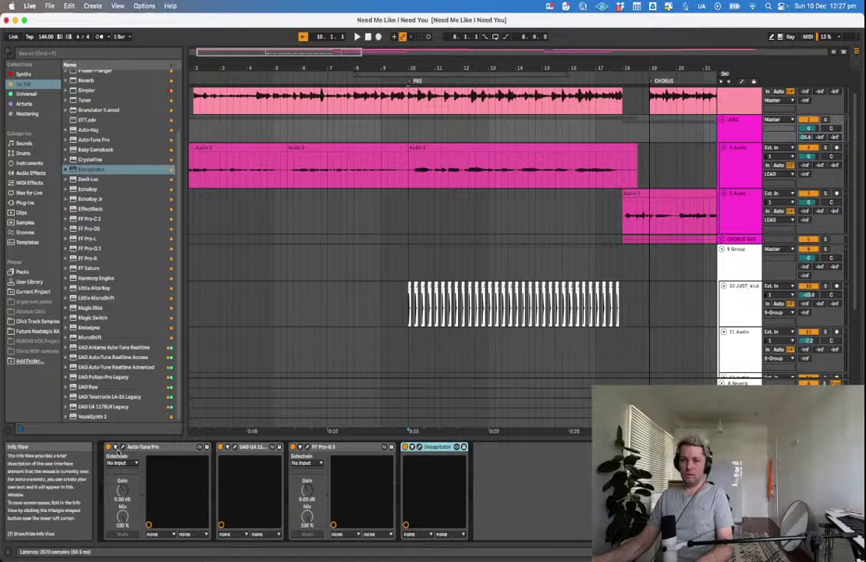
key(space)
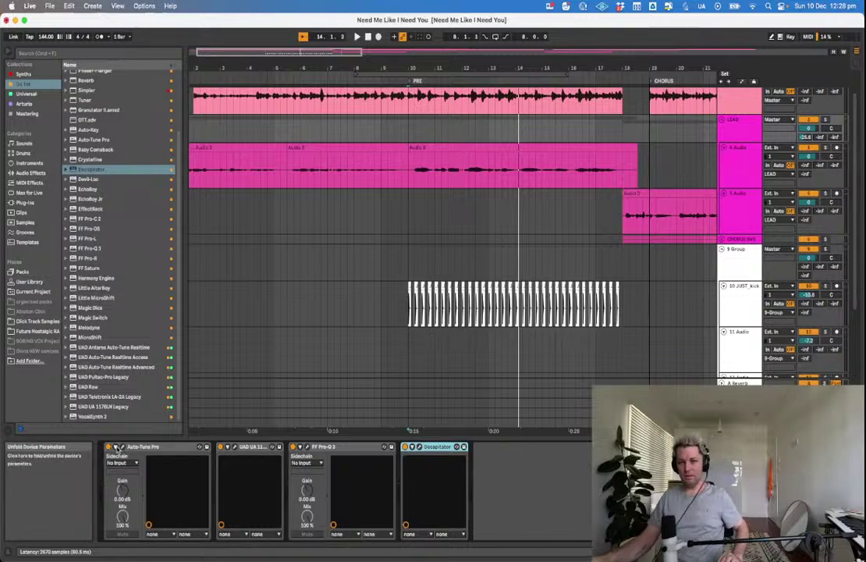
Set the scale of Auto-Tune Pro on the LEAD group to Minor and close the plug-in window.
click(115, 447)
click(123, 447)
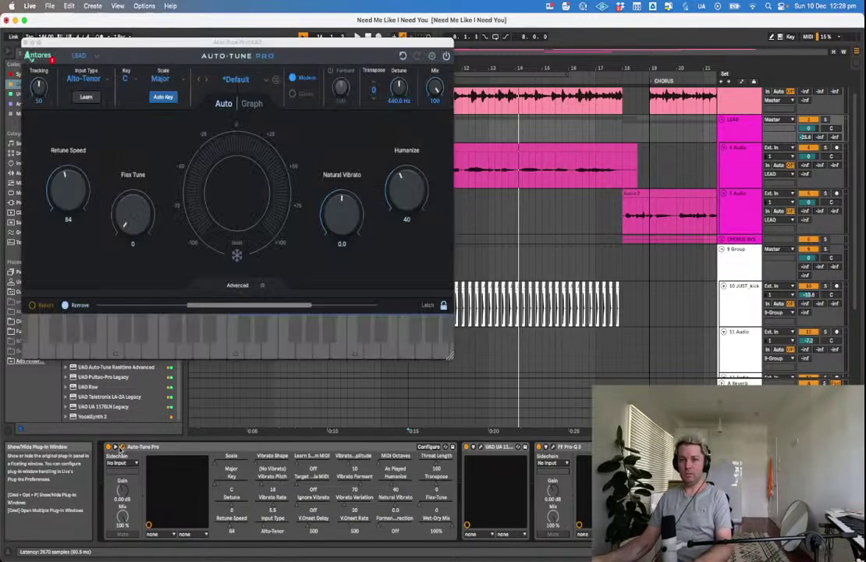
click(166, 80)
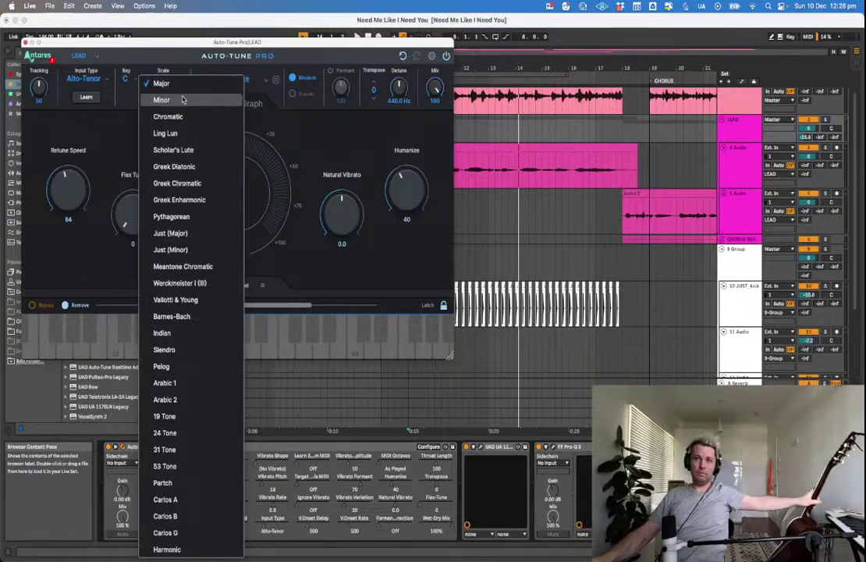
click(162, 100)
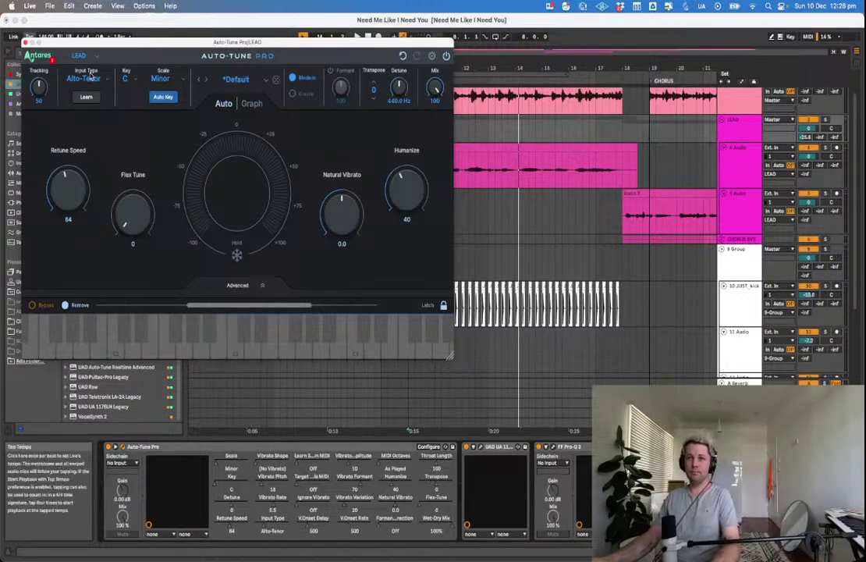
click(26, 43)
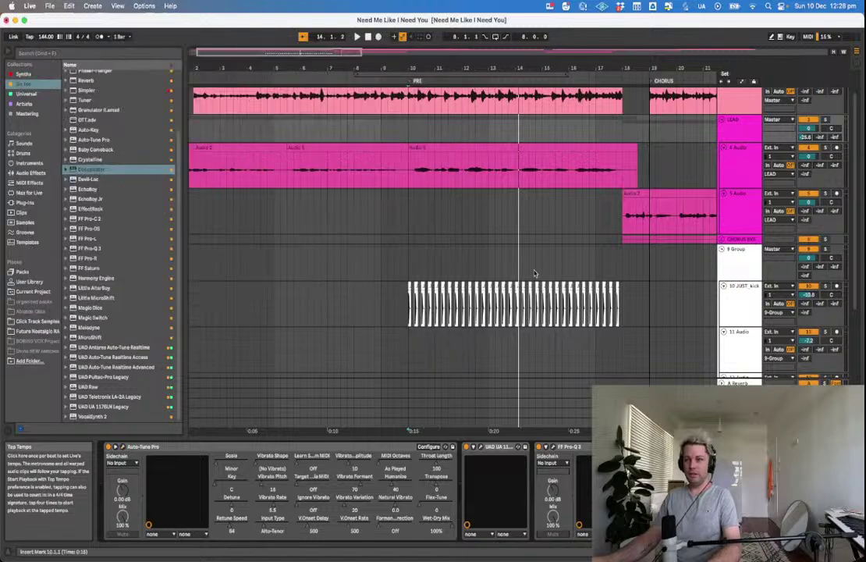
Play the pre-chorus vocal from 10.2.1 and collapse the unfolded Auto-Tune Pro parameters in the LEAD device chain.
click(413, 178)
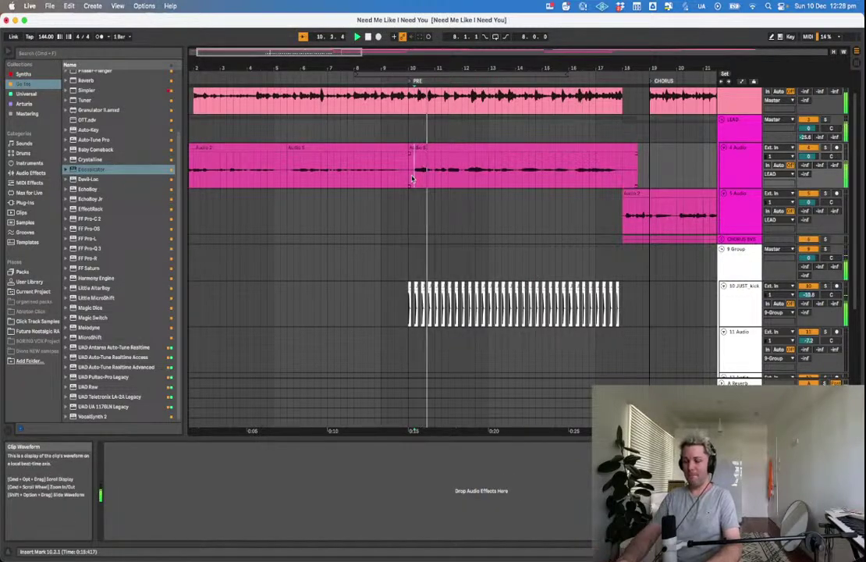
key(minus)
key(minus)
click(714, 321)
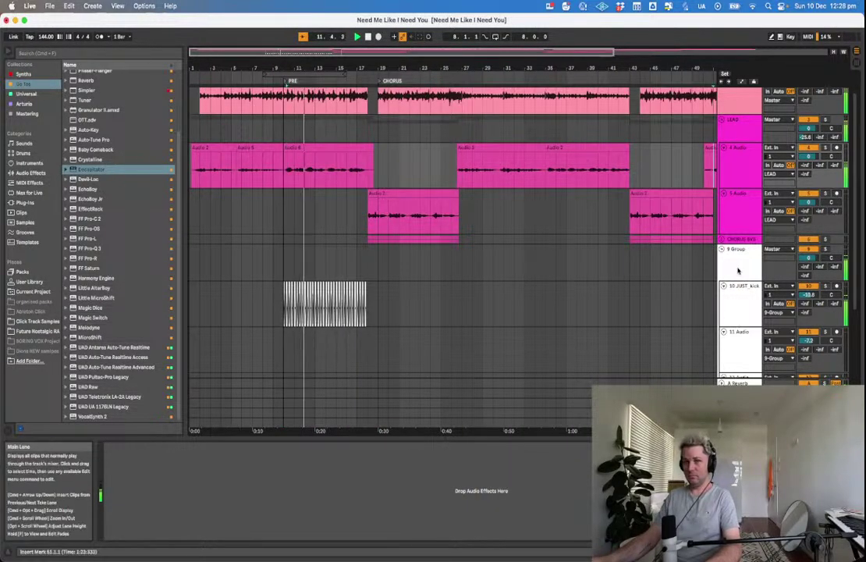
click(738, 127)
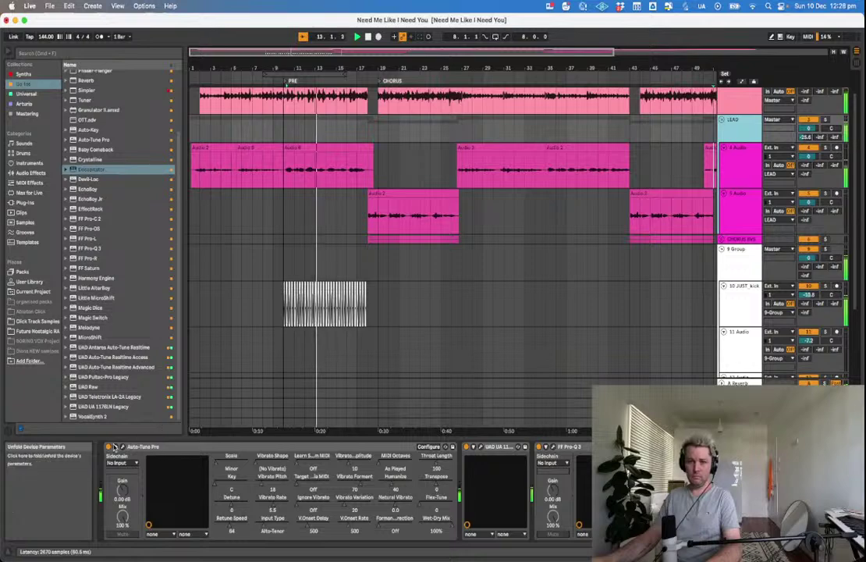
click(115, 448)
Hide the device view and frame the arrangement around the chorus on the JUST_kick track.
click(496, 295)
click(422, 301)
key(super+alt+l)
click(429, 313)
key(plus)
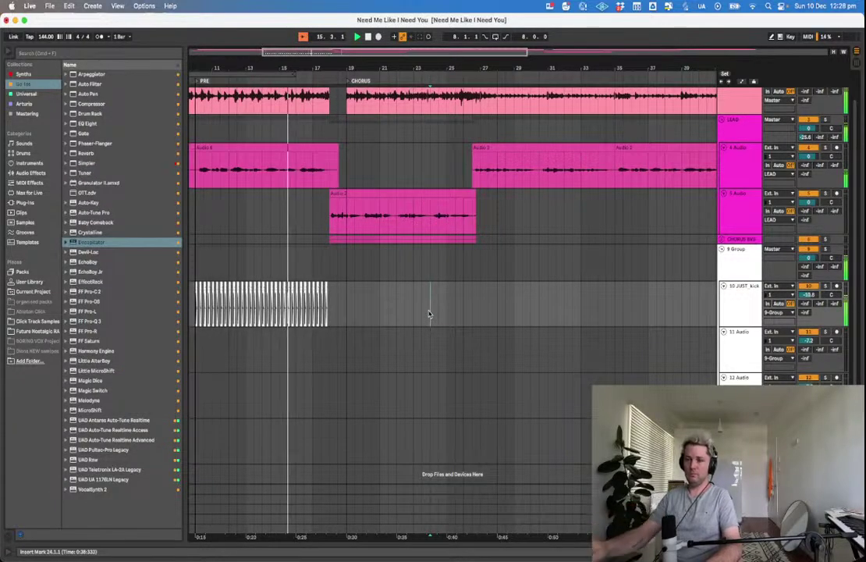
Stop playback and play the pre-chorus kicks with the vocal from 10.1.1 on the JUST_kick track.
click(313, 265)
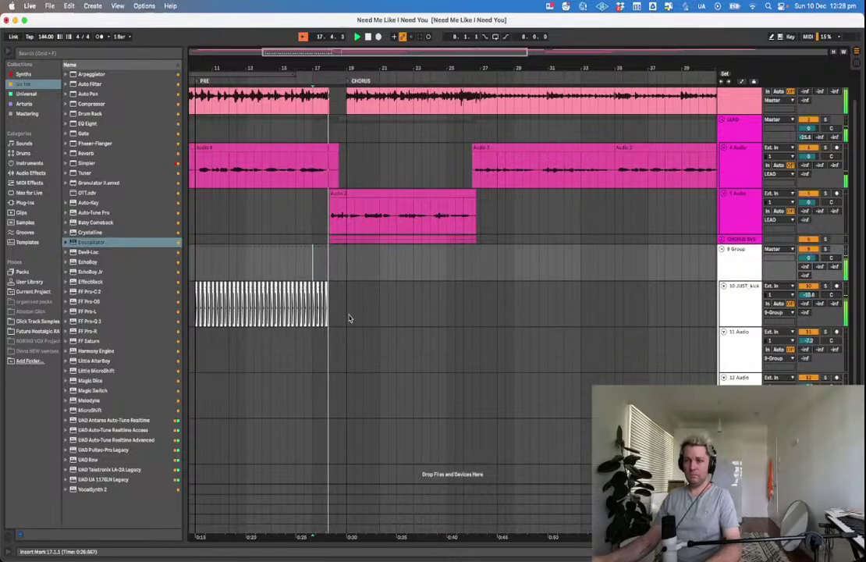
key(minus)
scroll(361, 311, left, 3)
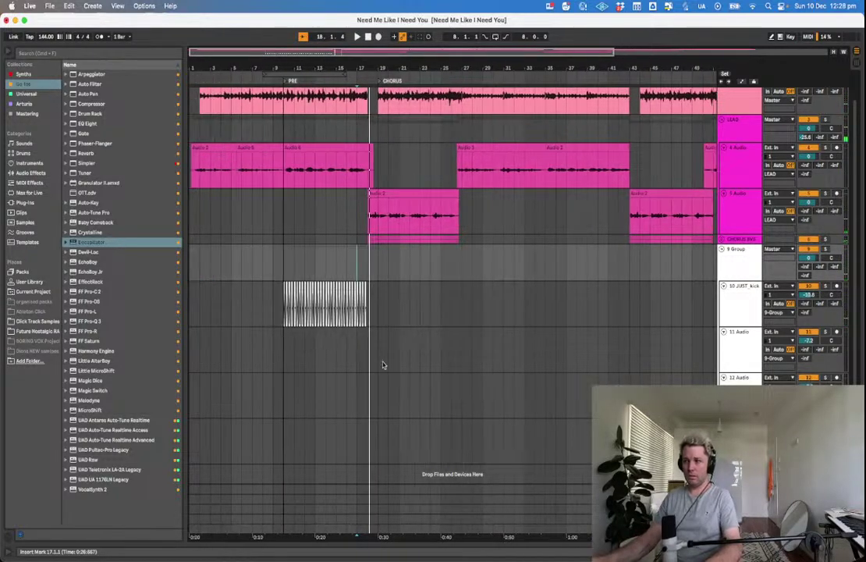
click(369, 364)
click(285, 314)
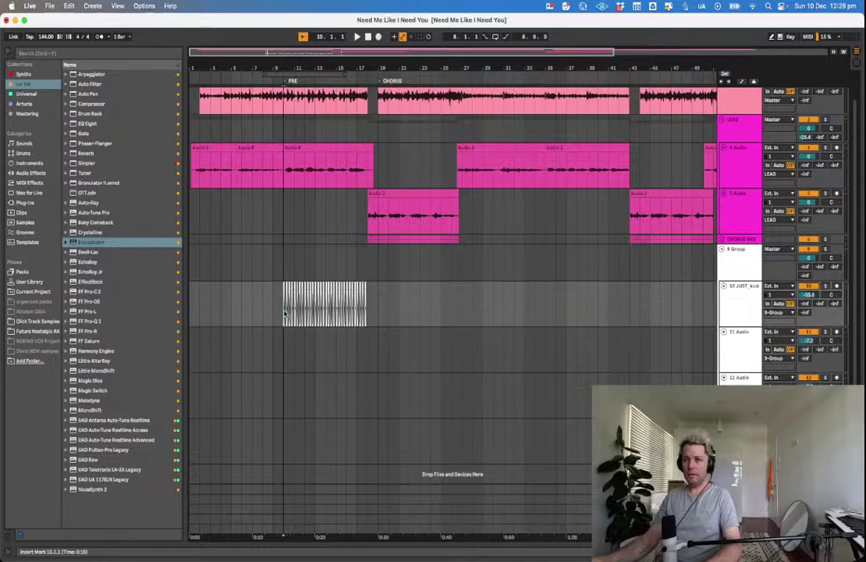
scroll(285, 313, up, 5)
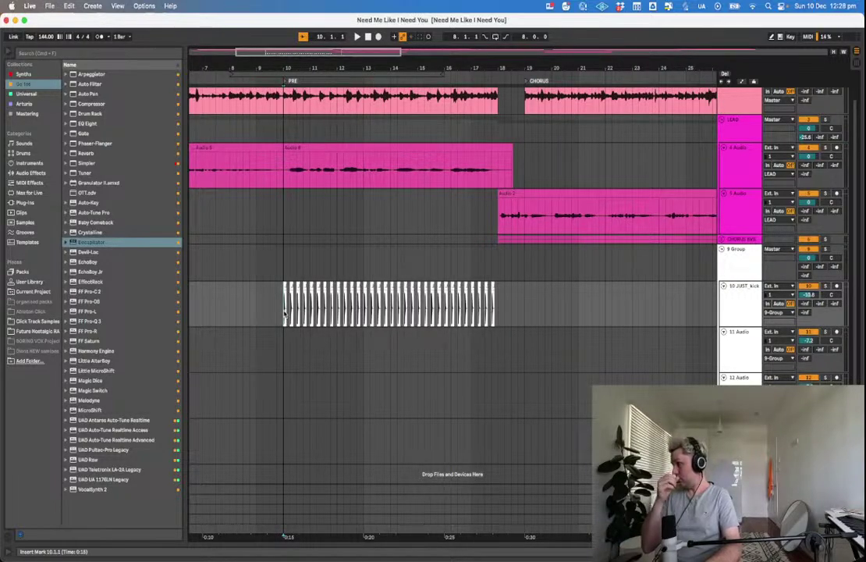
key(space)
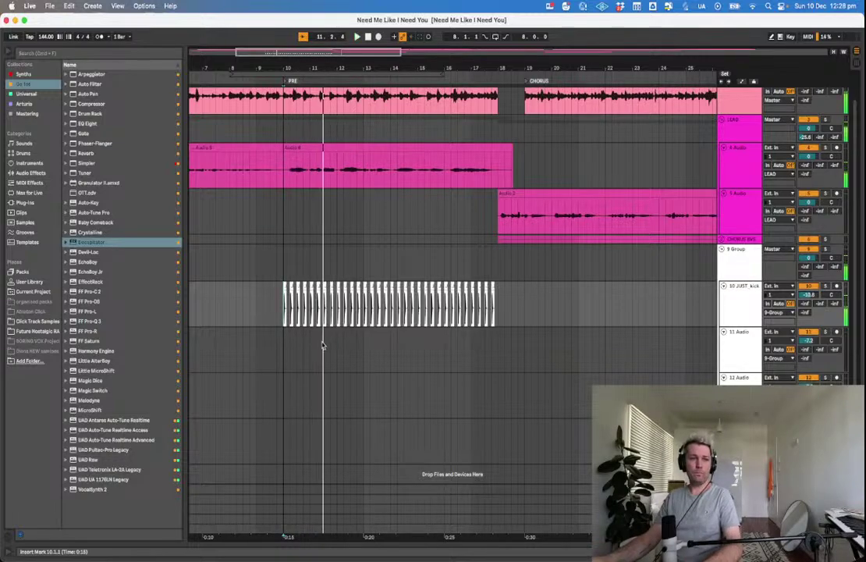
scroll(200, 407, left, 1)
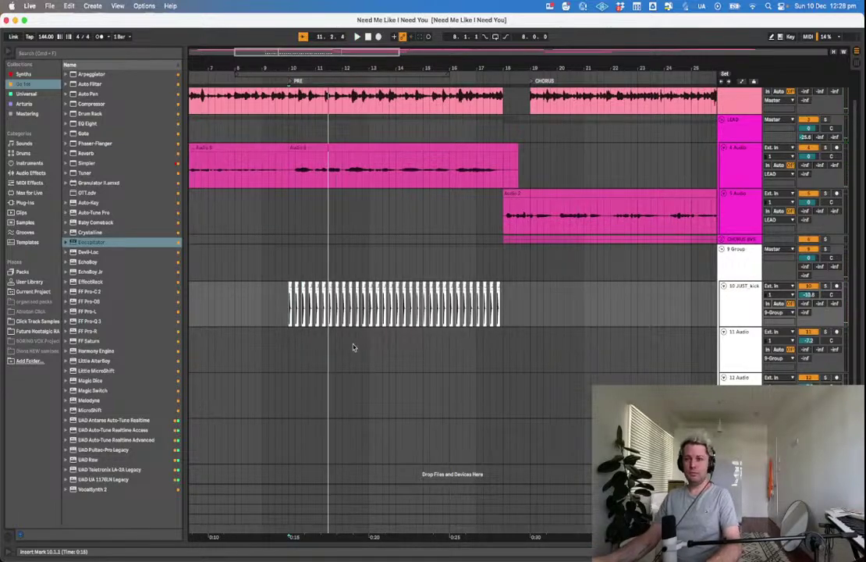
Play the verse from near the start of the song, then stop playback.
key(minus)
scroll(390, 318, left, 3)
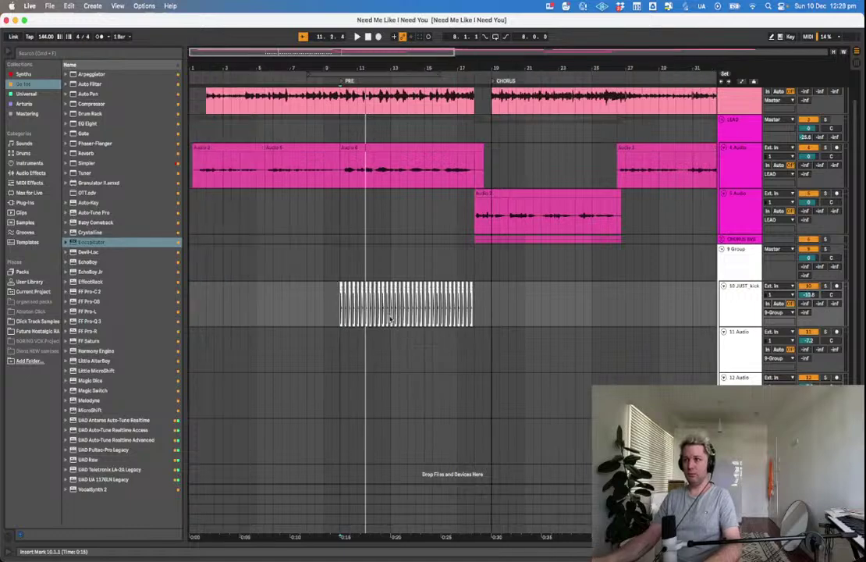
drag(231, 298, 197, 300)
click(179, 284)
click(196, 299)
key(space)
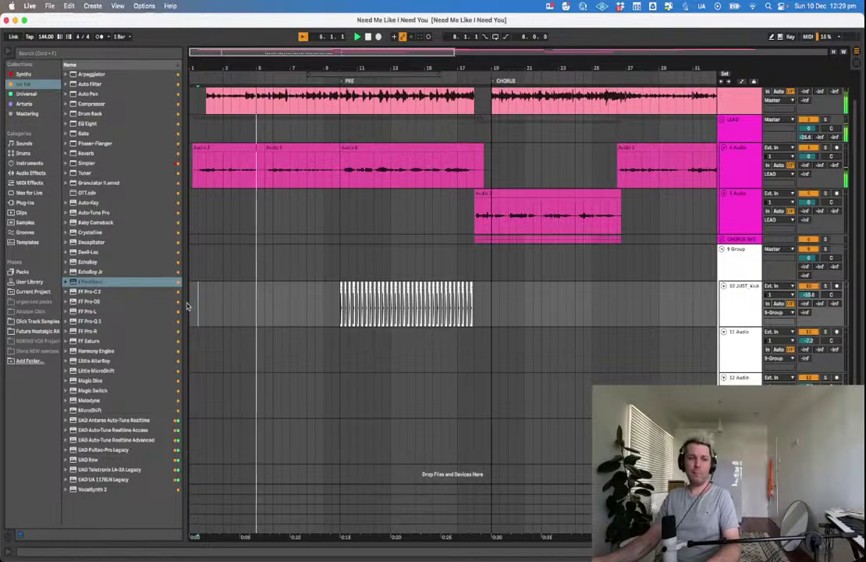
click(452, 359)
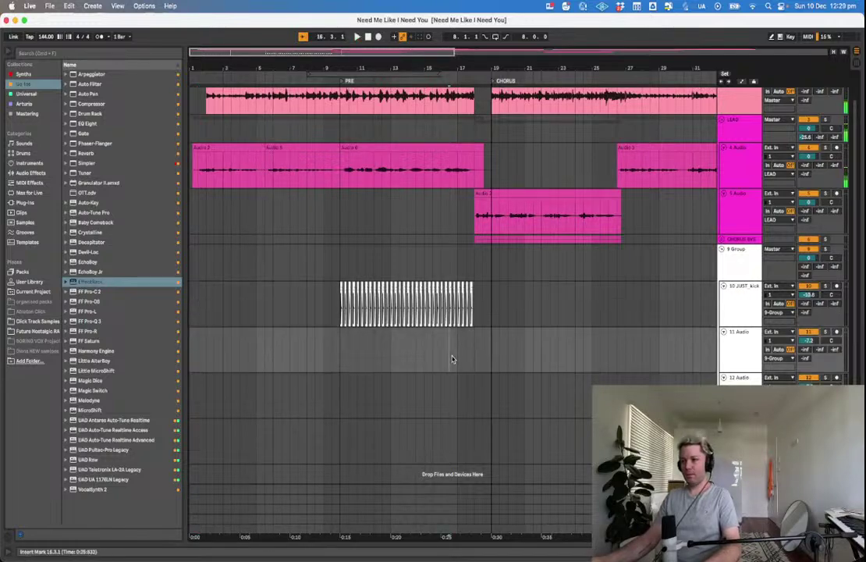
key(space)
Place the insert marker at 19.1.1 on the JUST_kick track, at the start of the chorus.
scroll(449, 363, right, 5)
click(296, 311)
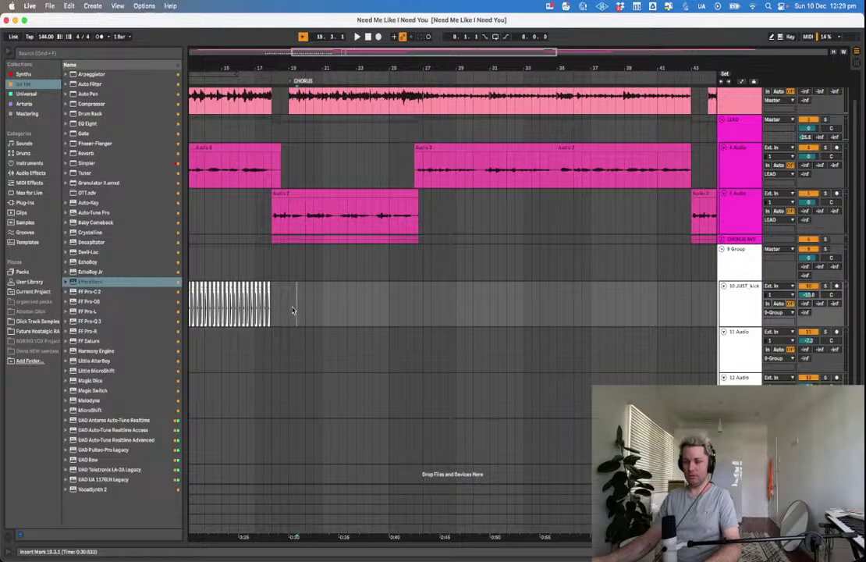
key(minus)
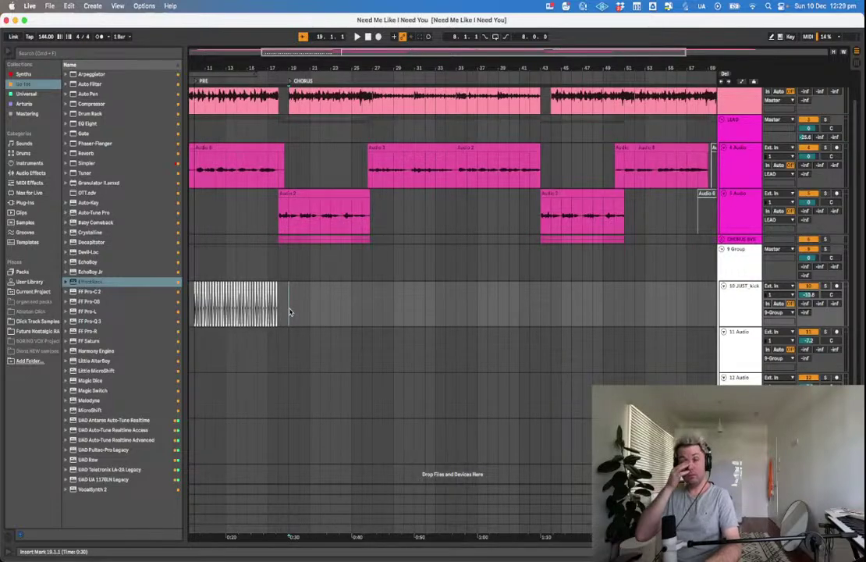
key(plus)
key(plus)
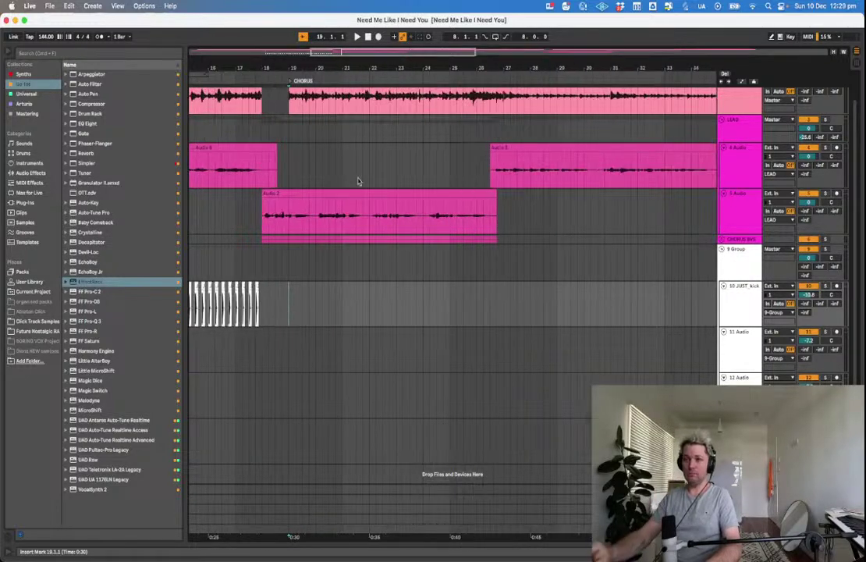
Switch to Splice and search the sample library for "snare".
key(super+Tab)
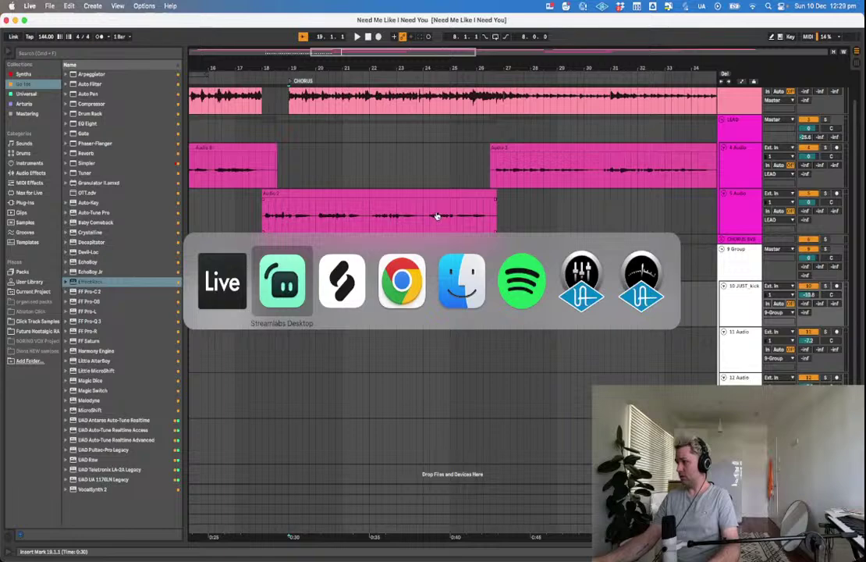
click(362, 286)
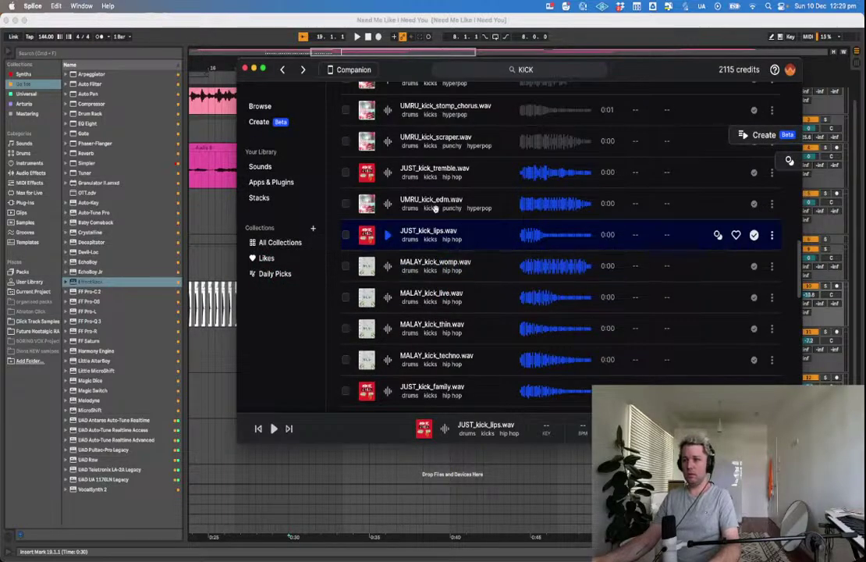
scroll(472, 250, up, 10)
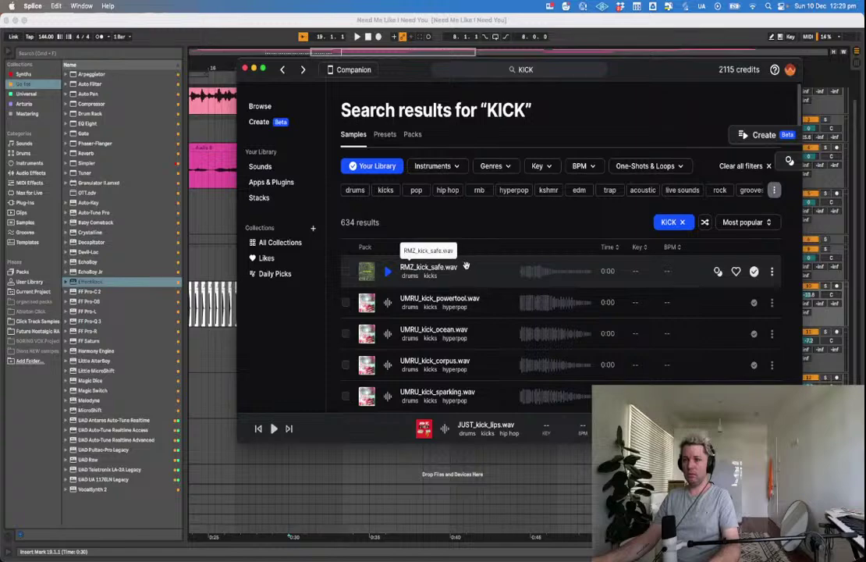
click(526, 71)
text(snare)
key(Return)
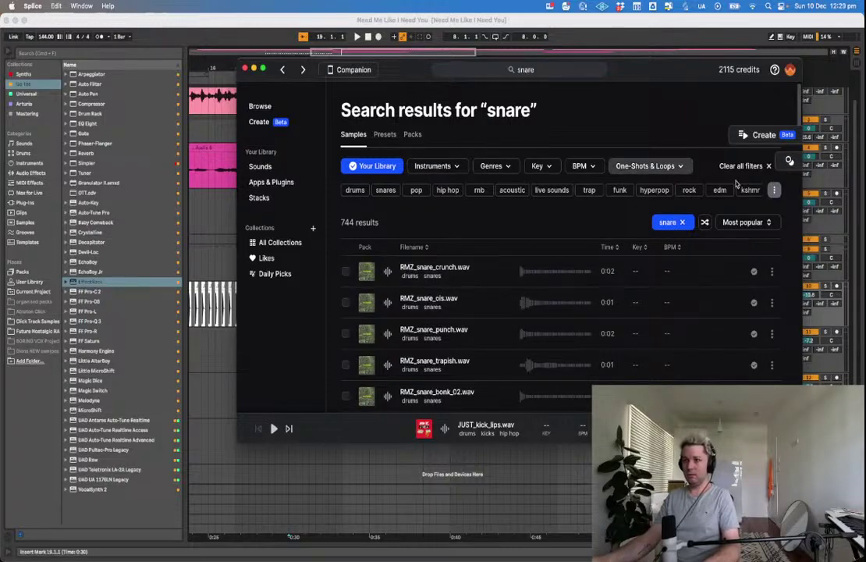
Sort the snare samples by Most relevant, then change the sorting to Most recent.
click(749, 222)
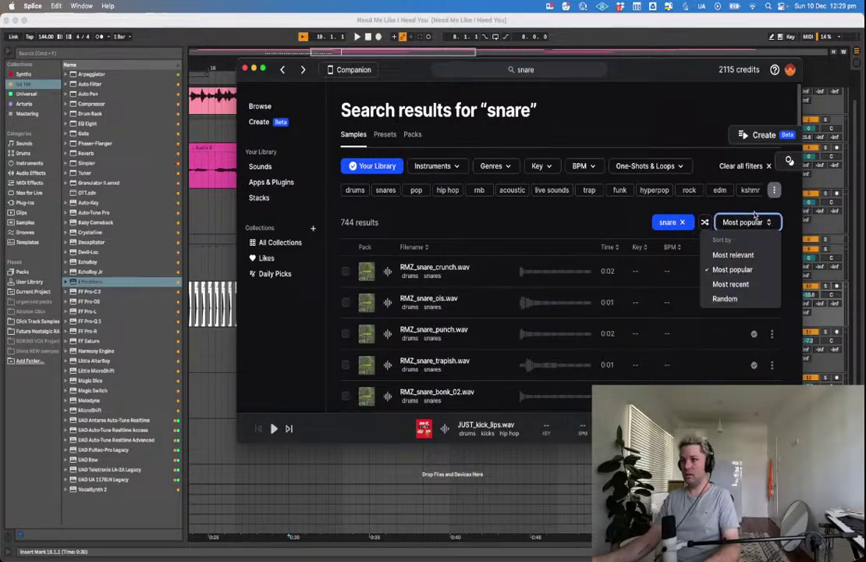
click(771, 255)
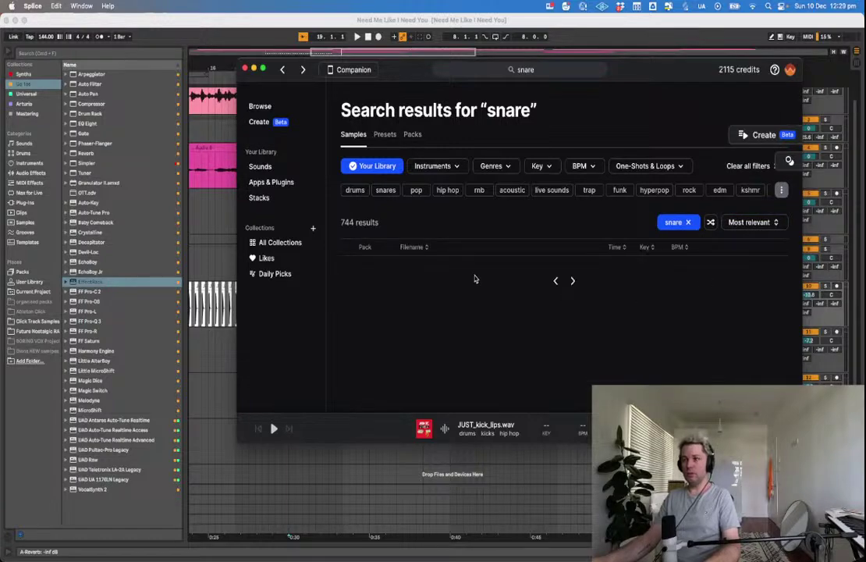
scroll(474, 277, down, 1)
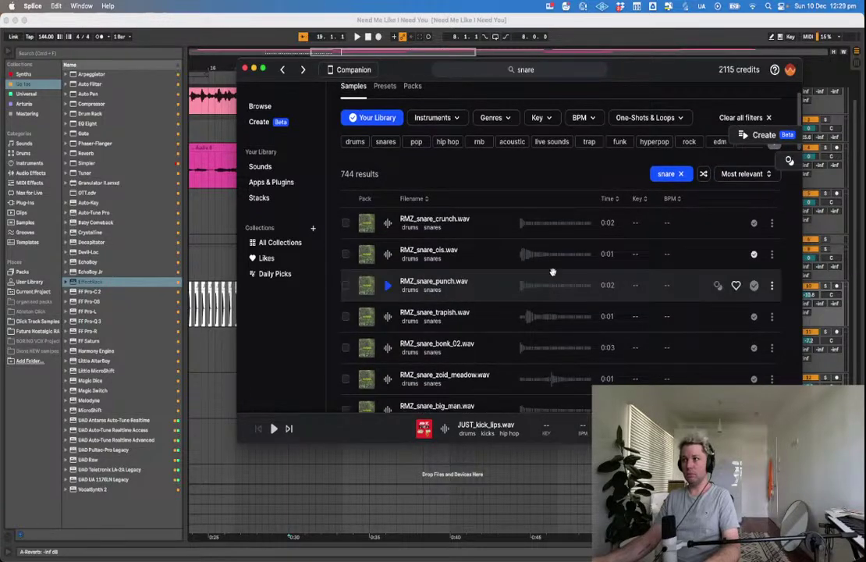
scroll(734, 250, up, 2)
click(745, 223)
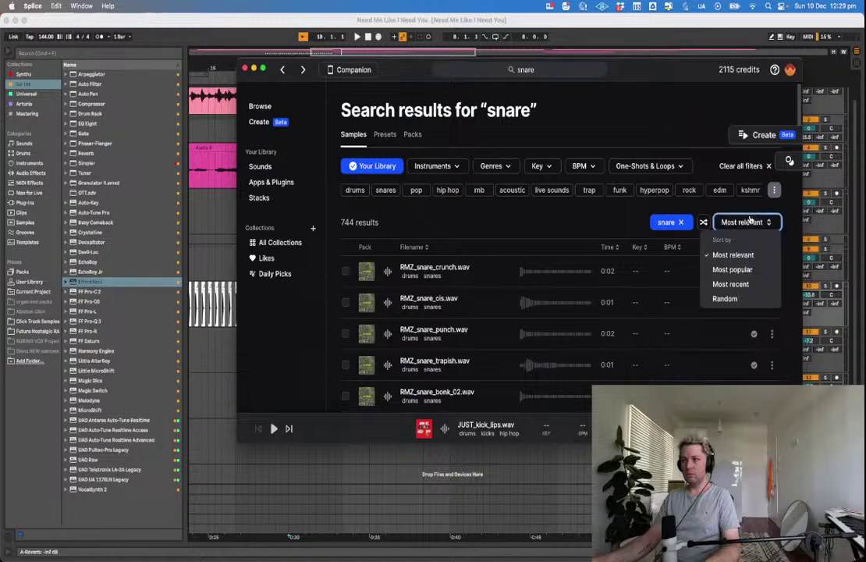
click(745, 284)
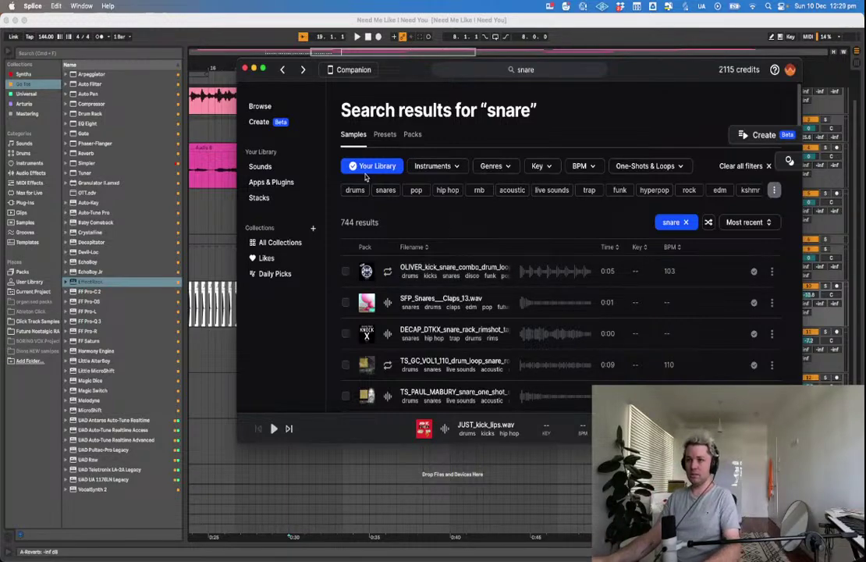
Audition the TS live snare samples and place a snare one-shot at 19.2.1 on the 12 Audio track in Live.
scroll(448, 292, down, 3)
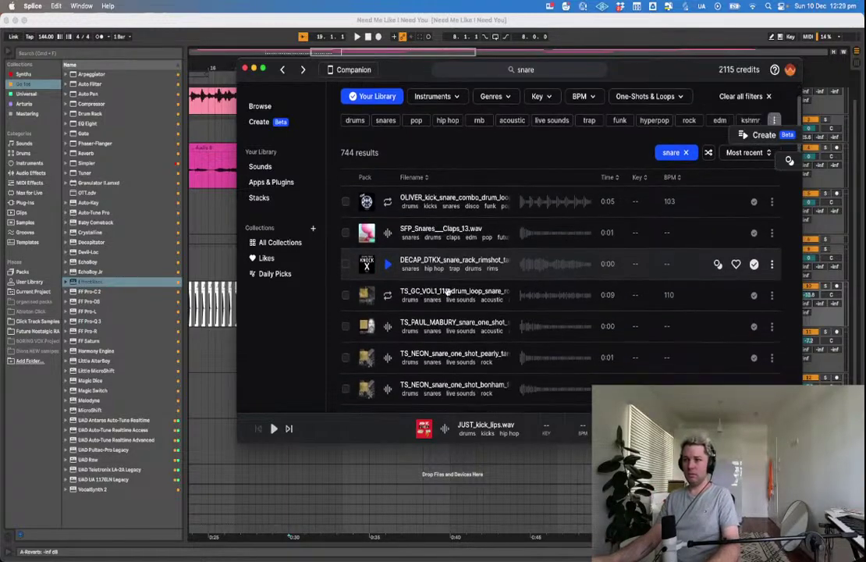
click(385, 301)
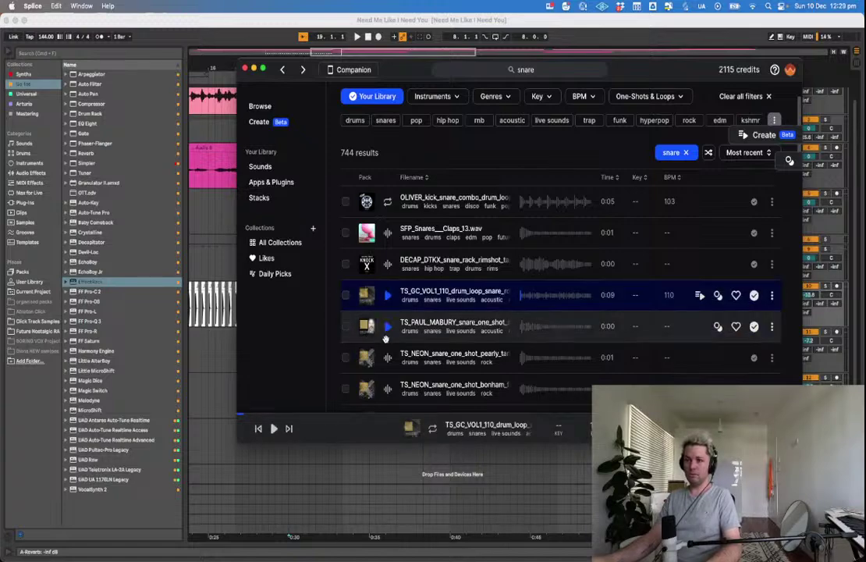
click(387, 326)
click(387, 357)
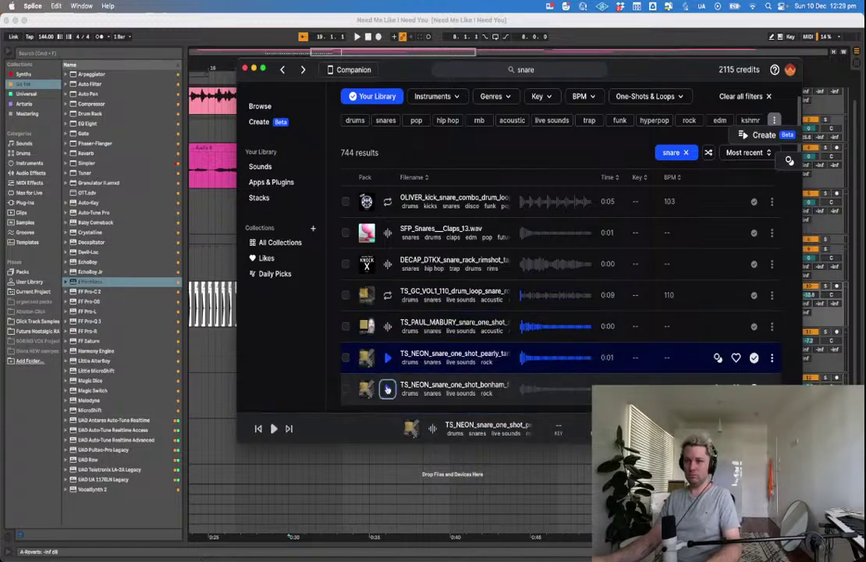
click(387, 391)
scroll(387, 390, down, 3)
key(Down)
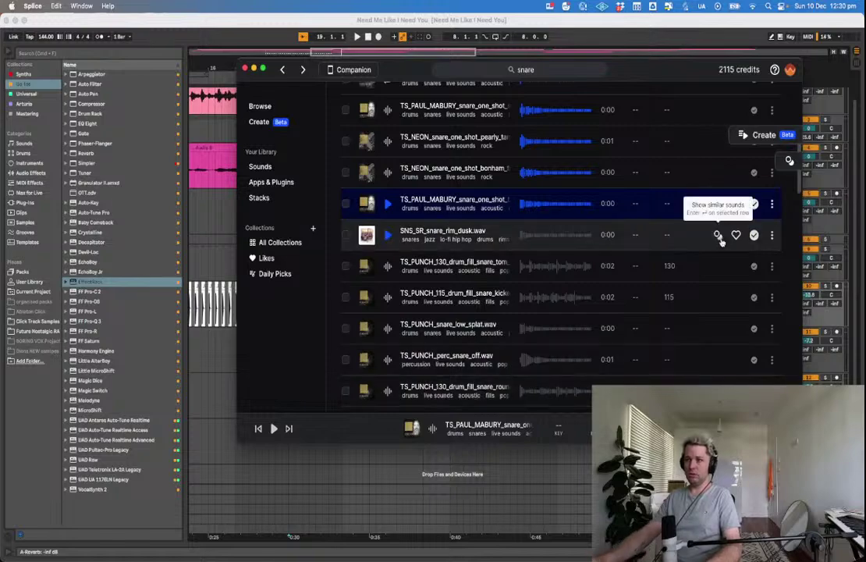
drag(423, 169, 299, 396)
key(super+Tab)
Extend the Splice sample search to "snare oliver" and check the sorting options.
scroll(487, 305, up, 10)
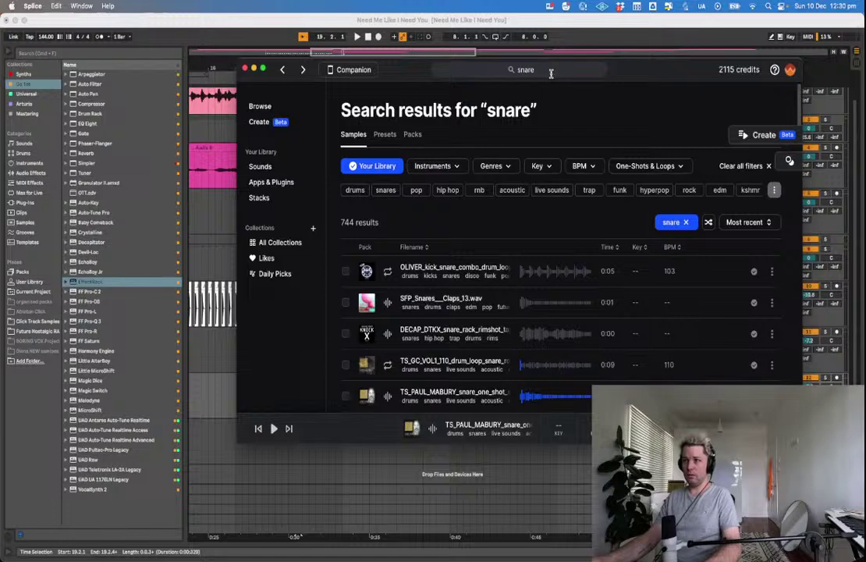
click(548, 73)
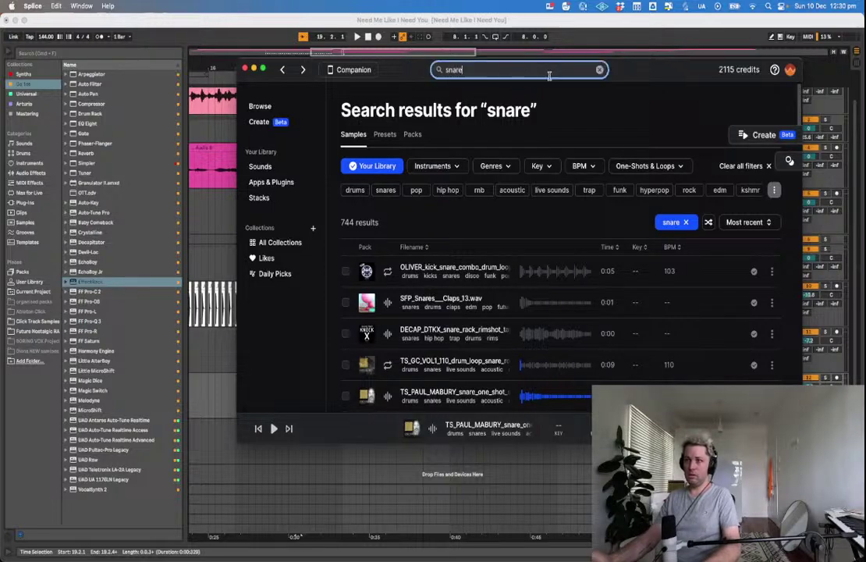
text(oliver)
key(Return)
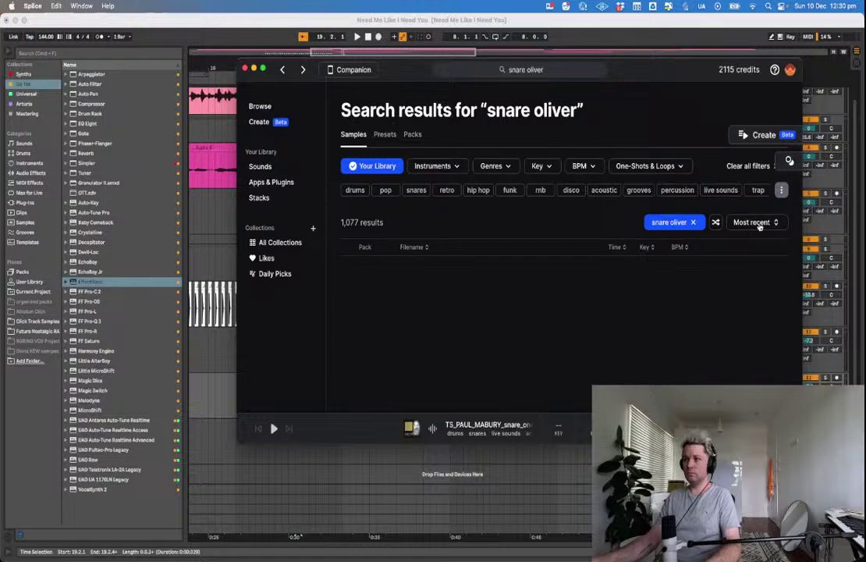
click(759, 224)
click(748, 234)
Audition the OLIVER live long cymbal, the clean punchy kick one-shot and the 98 BPM shaker percussion loop.
click(387, 396)
scroll(396, 223, down, 4)
key(space)
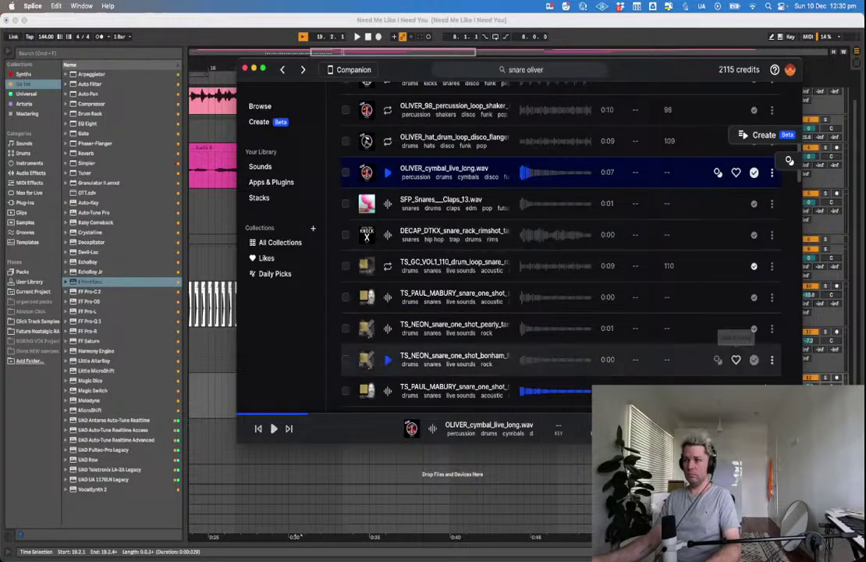
scroll(385, 267, up, 5)
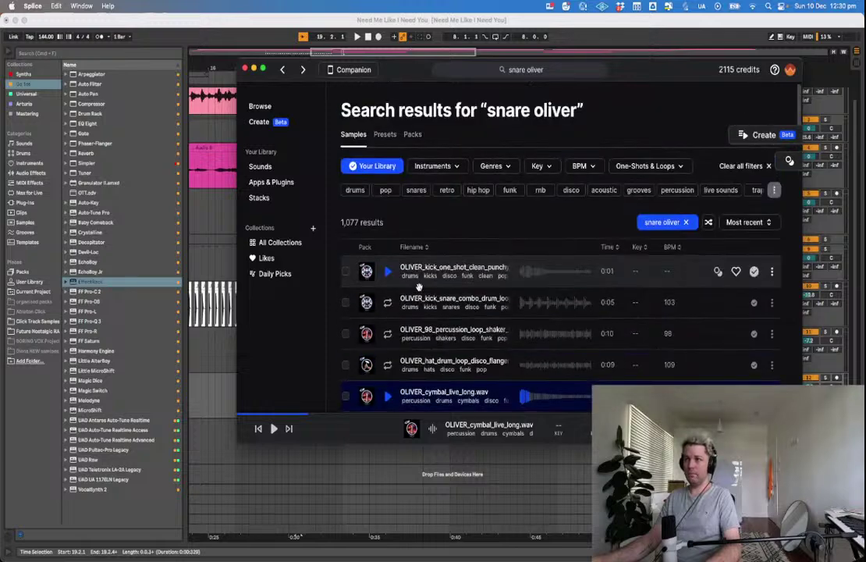
click(386, 274)
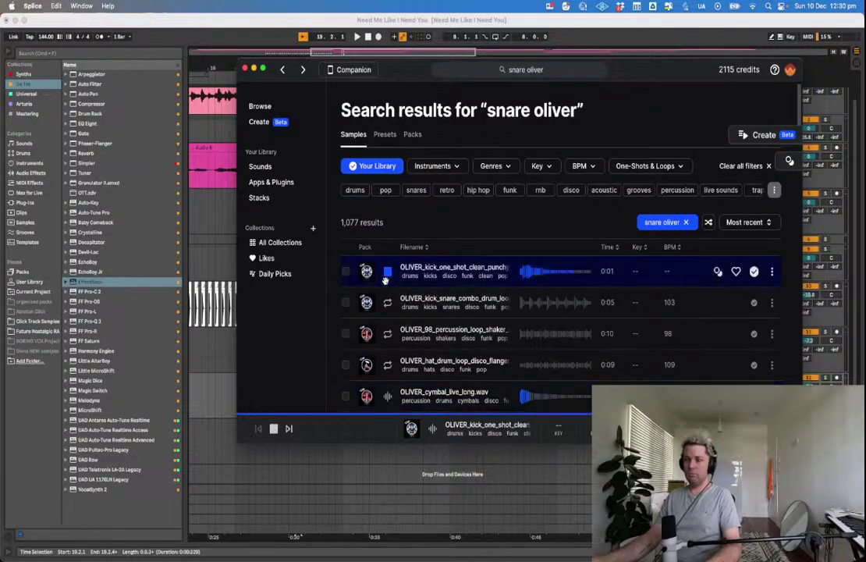
click(388, 333)
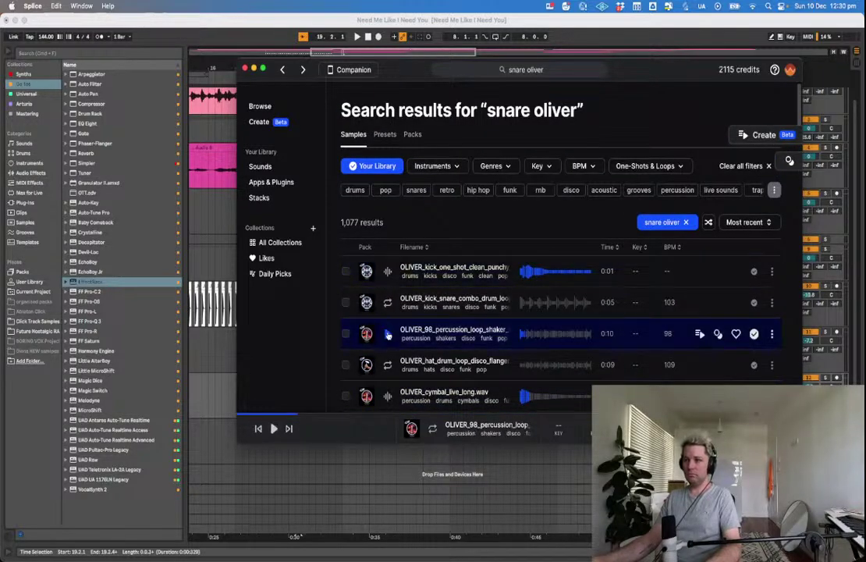
Sort the "snare oliver" samples by Most relevant and audition OLIVER_snare_classy.wav.
click(757, 221)
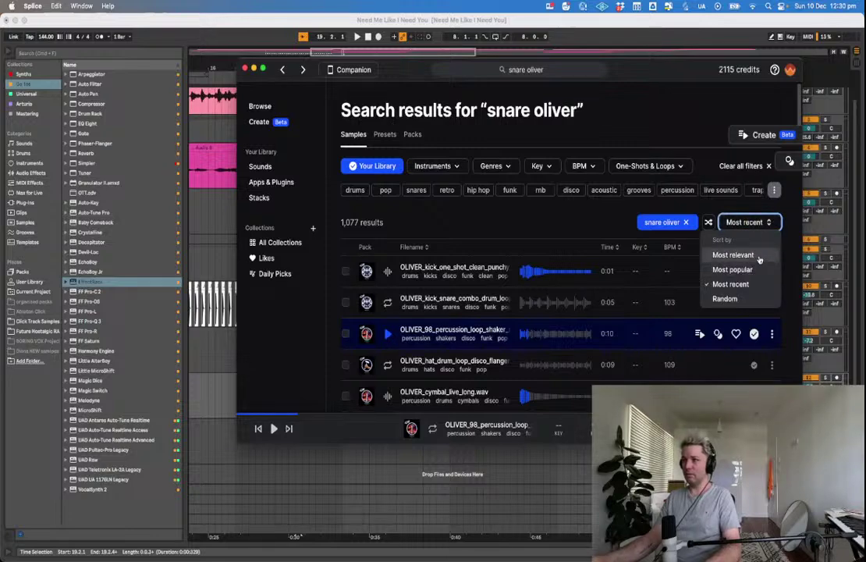
click(733, 255)
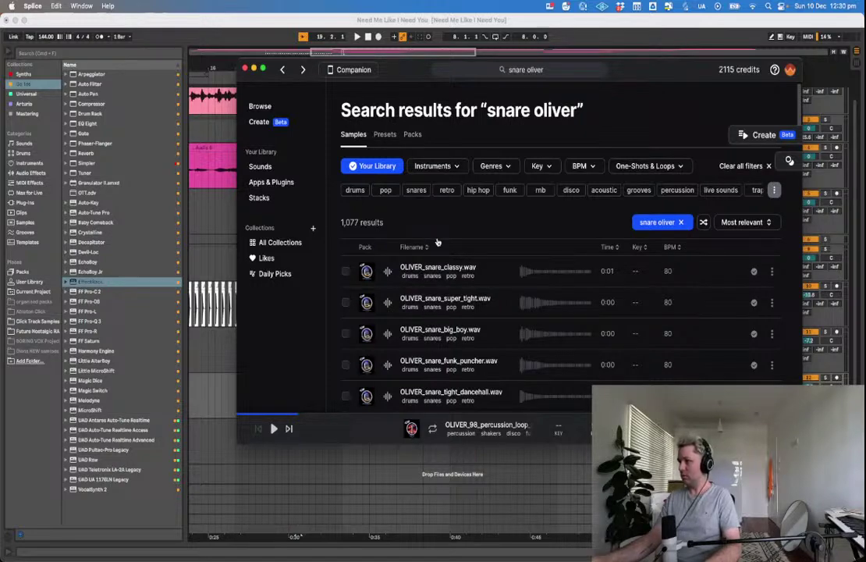
click(389, 272)
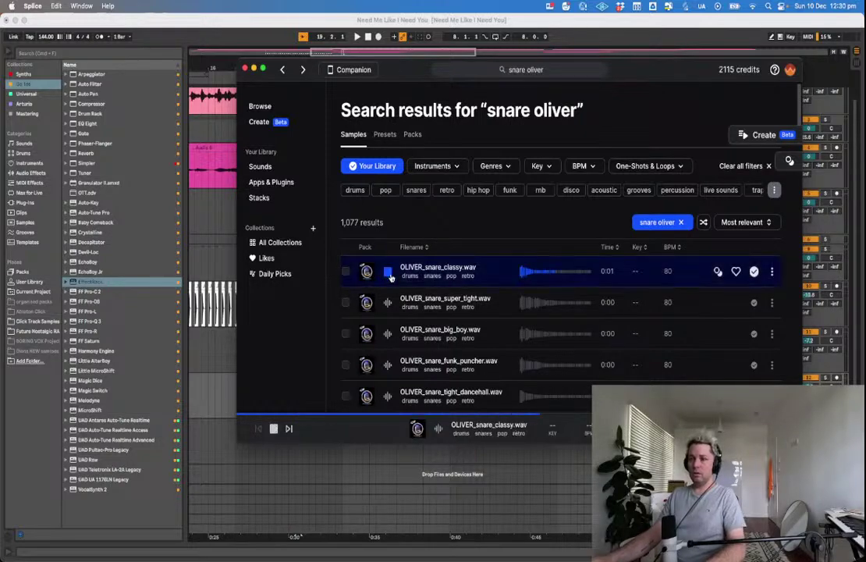
Audition the OLIVER snare one-shots in the results from OLIVER_snare_super_tight.wav through the live mixready phat snare.
key(Down)
key(Down)
key(Down)
key(Down)
key(Down)
key(Down)
key(Down)
key(Down)
key(Down)
key(Up)
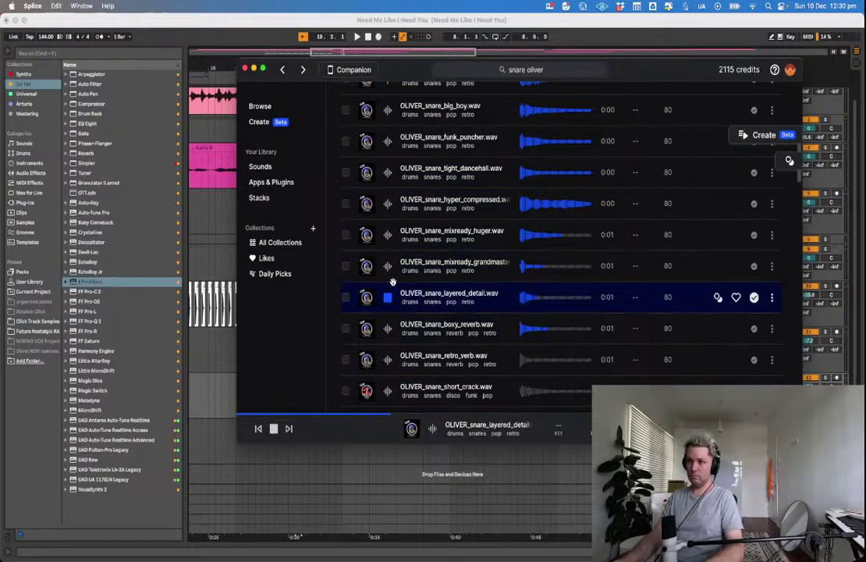
key(Down)
key(Down)
key(Down)
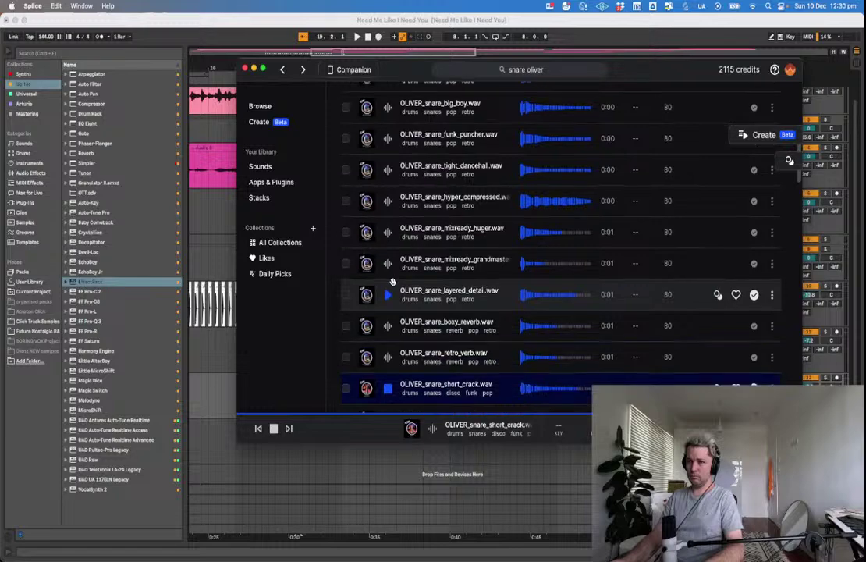
key(Down)
key(Up)
key(Down)
key(Down)
key(Down)
key(Down)
key(Down)
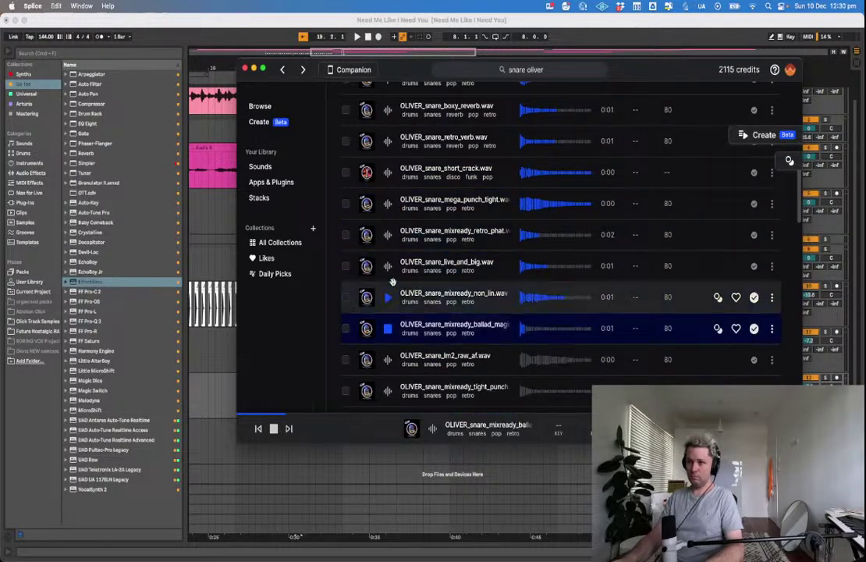
key(Down)
key(Down)
key(Down)
key(Down)
key(Down)
key(Up)
key(Down)
key(Down)
key(Down)
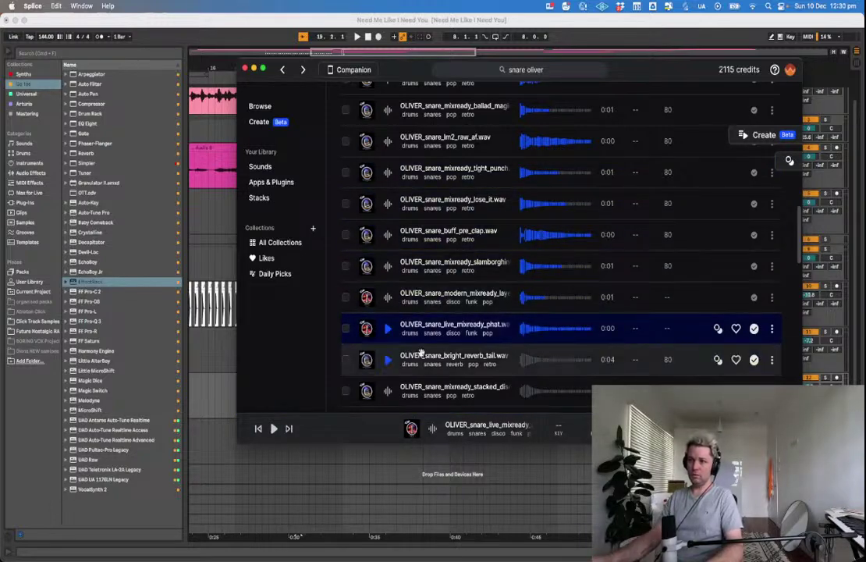
Place the OLIVER live mixready phat snare at 19.2.1 on track 11 and OLIVER_snare_bright_reverb_tail.wav at 26.2.1 on track 12 in Live.
drag(430, 326, 342, 335)
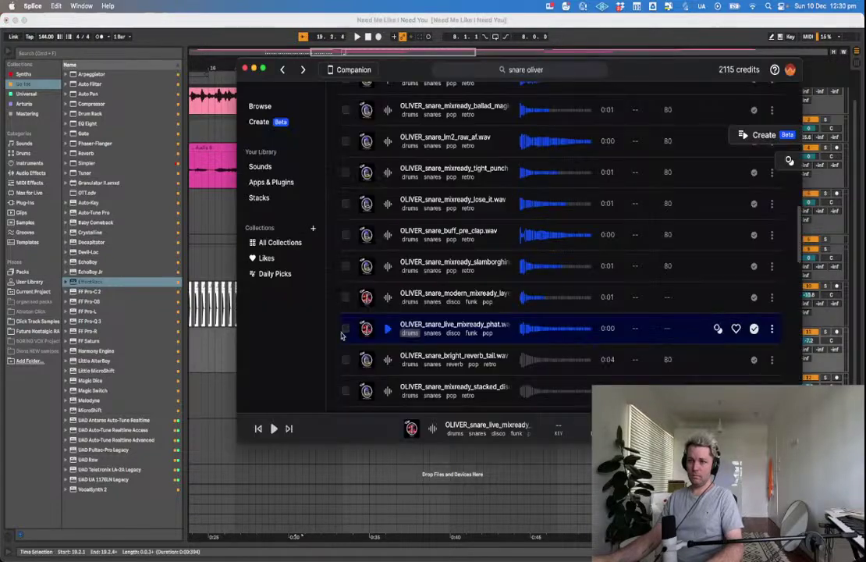
click(387, 360)
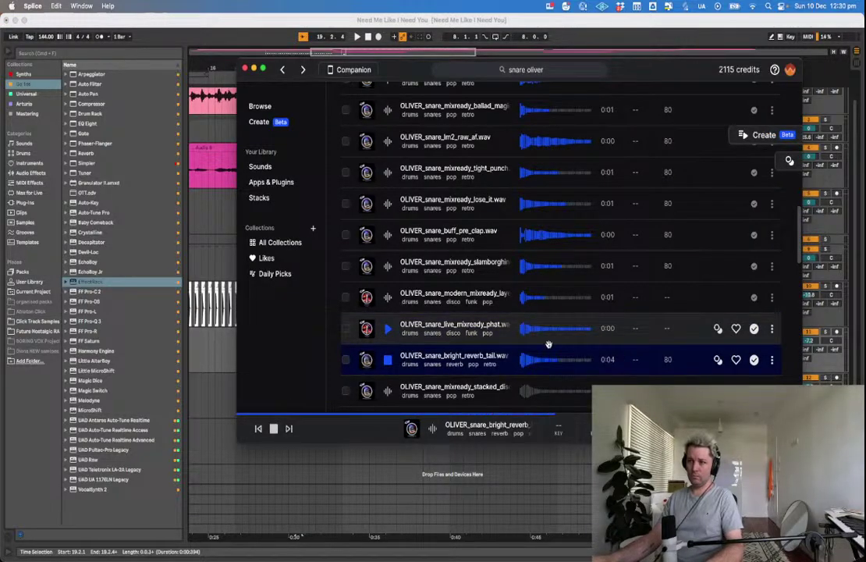
drag(433, 359, 482, 378)
Audition the OLIVER snares from mixready stacked through one-shot disco_02, and place disco_02 at 19.2.1 on the track below track 12 in Live.
click(390, 393)
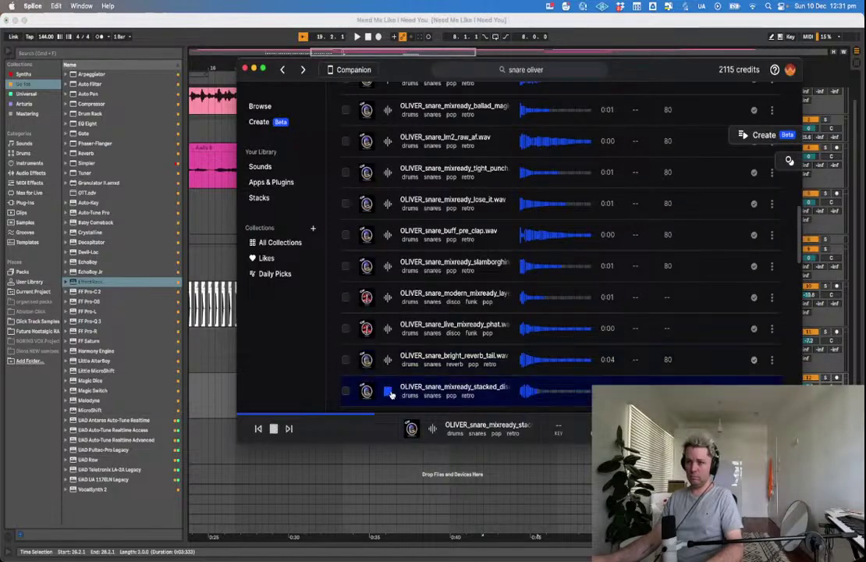
scroll(392, 394, down, 5)
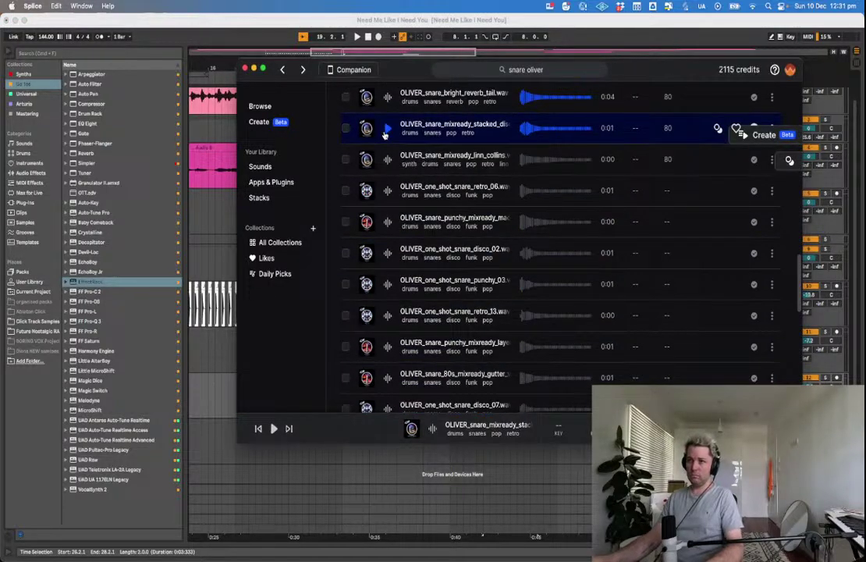
click(386, 159)
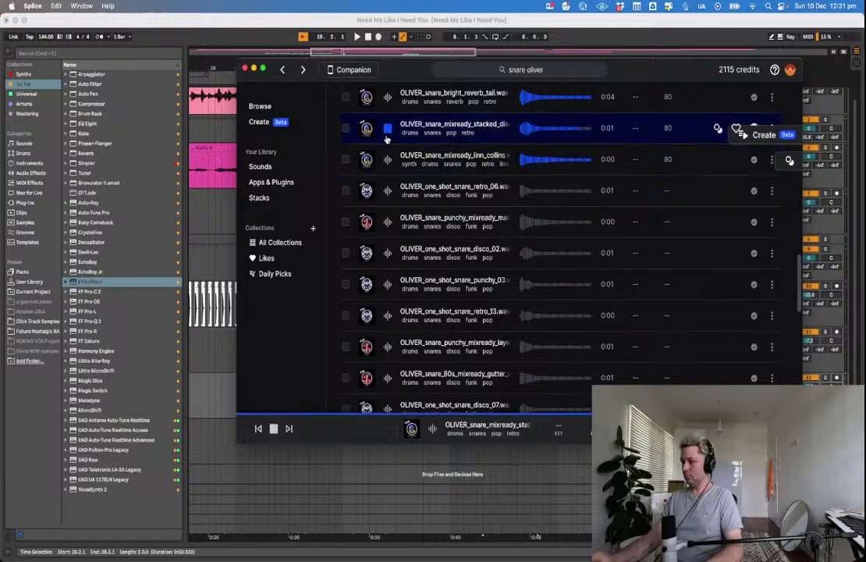
key(Down)
key(Up)
key(Down)
key(Down)
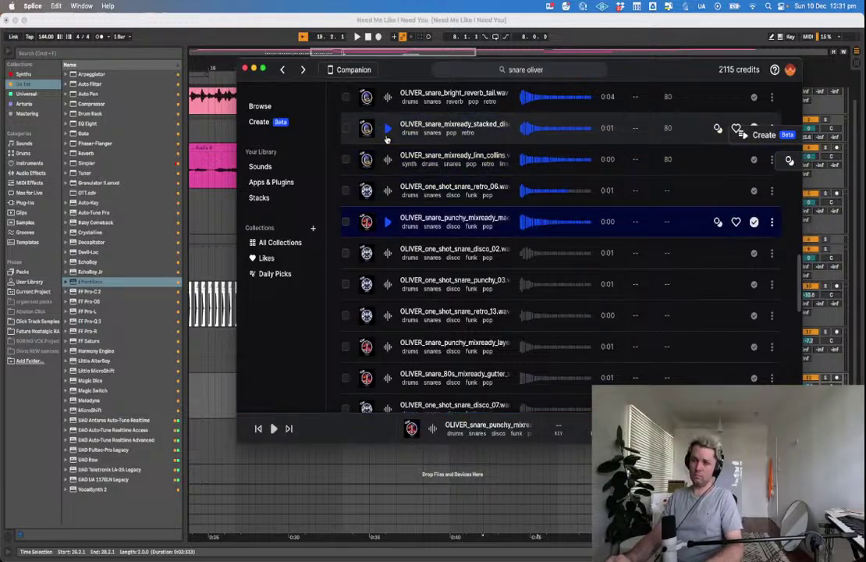
key(Down)
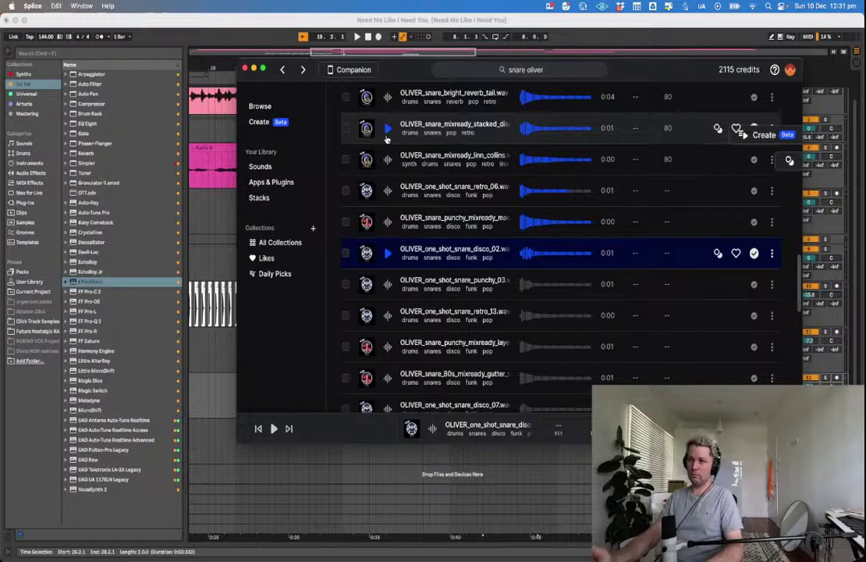
mouse_move(437, 241)
mouse_down()
mouse_move(356, 327)
mouse_move(369, 418)
mouse_move(302, 453)
mouse_up()
Switch to Live and play the arrangement from 17.3.1.
key(super+Tab)
click(249, 396)
key(space)
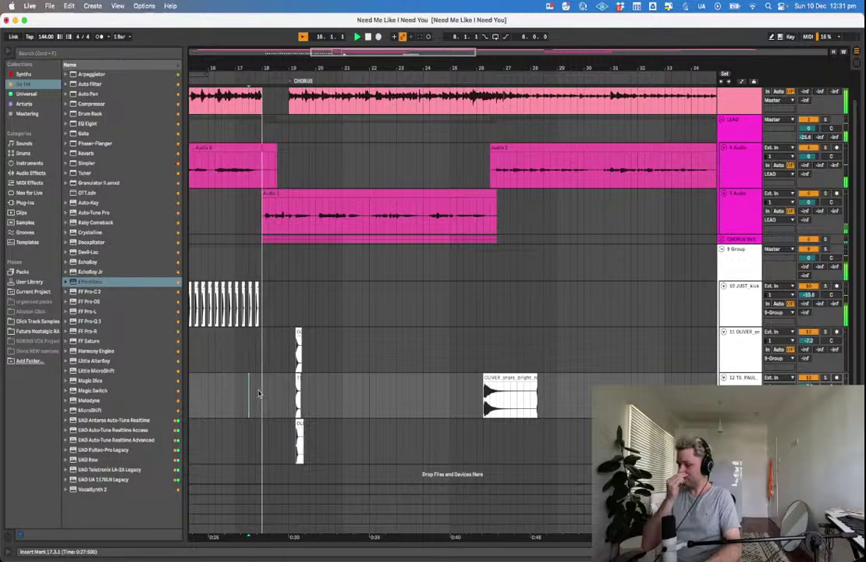
Switch back to Splice, search the library samples for "kick" and sort the results by Most recent.
key(super+Tab)
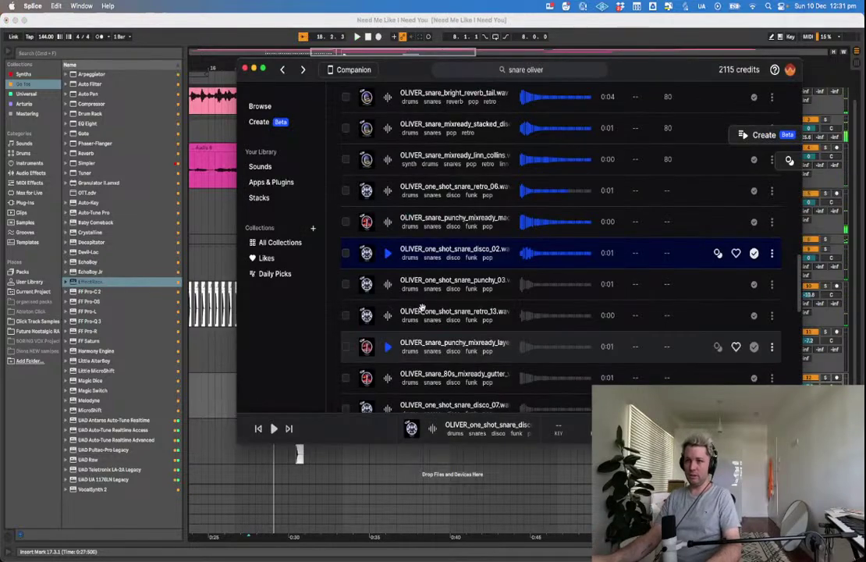
click(526, 70)
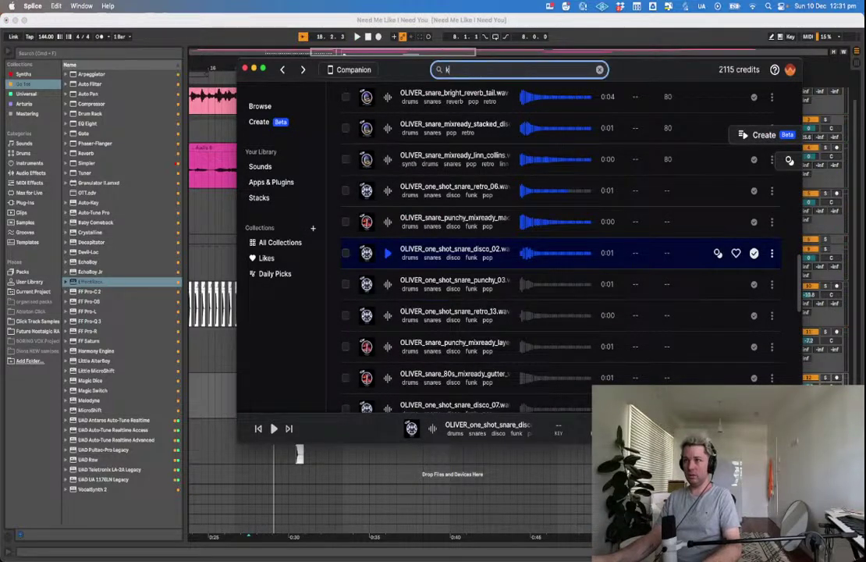
text(kick)
key(Return)
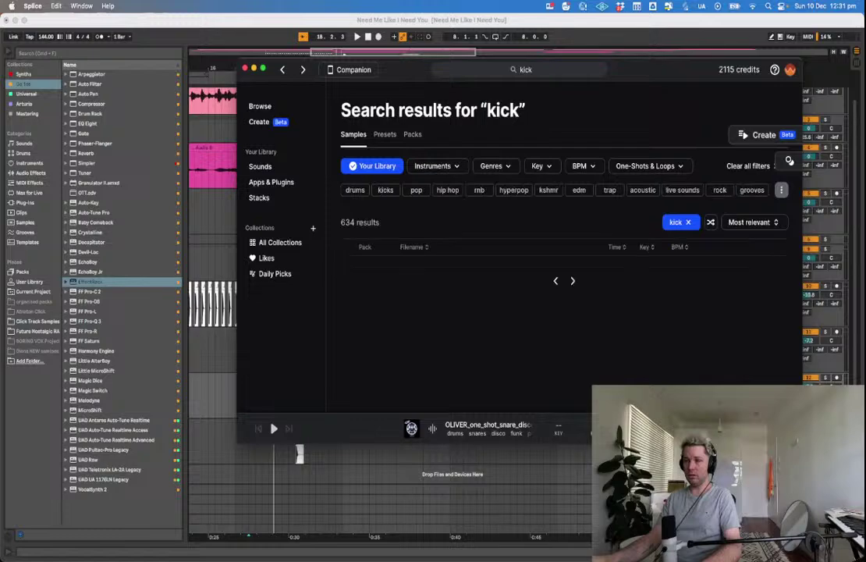
scroll(397, 300, down, 10)
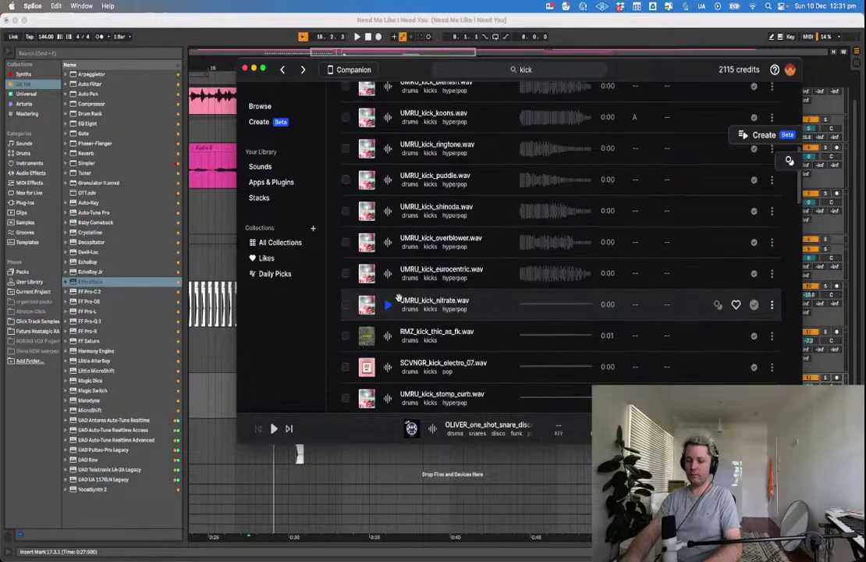
scroll(458, 285, up, 10)
click(743, 222)
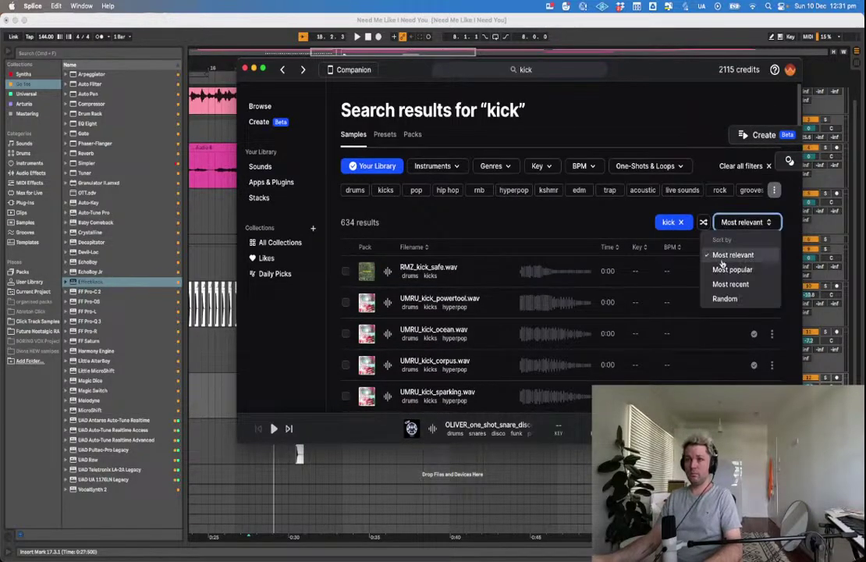
click(730, 284)
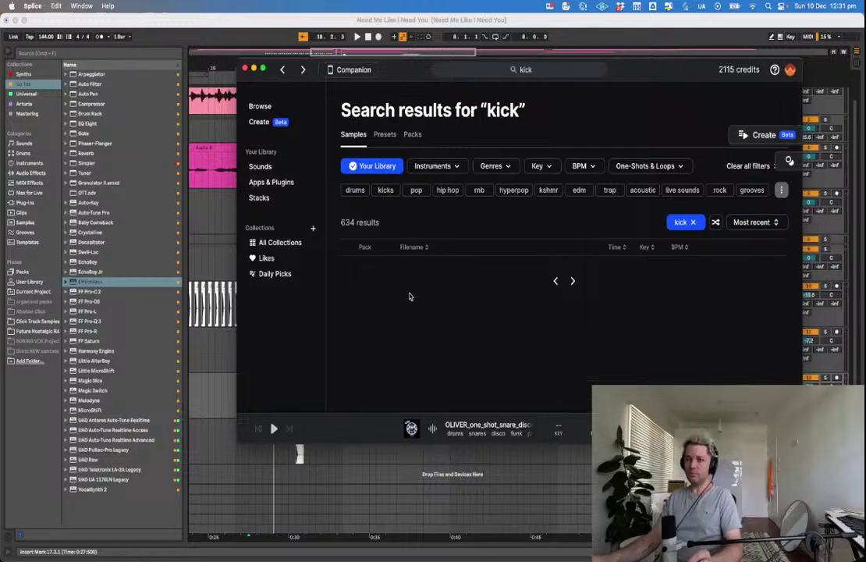
Audition the TS_PUNCH kick one-shots punchy_top, low_no_tops and thump, plus the 110 and 115 BPM drum fills and loop.
scroll(412, 292, down, 10)
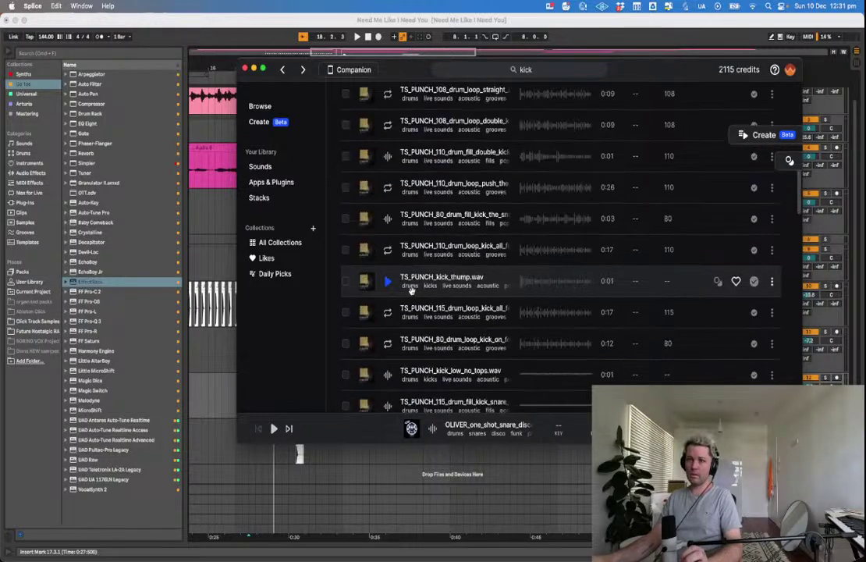
scroll(412, 291, up, 10)
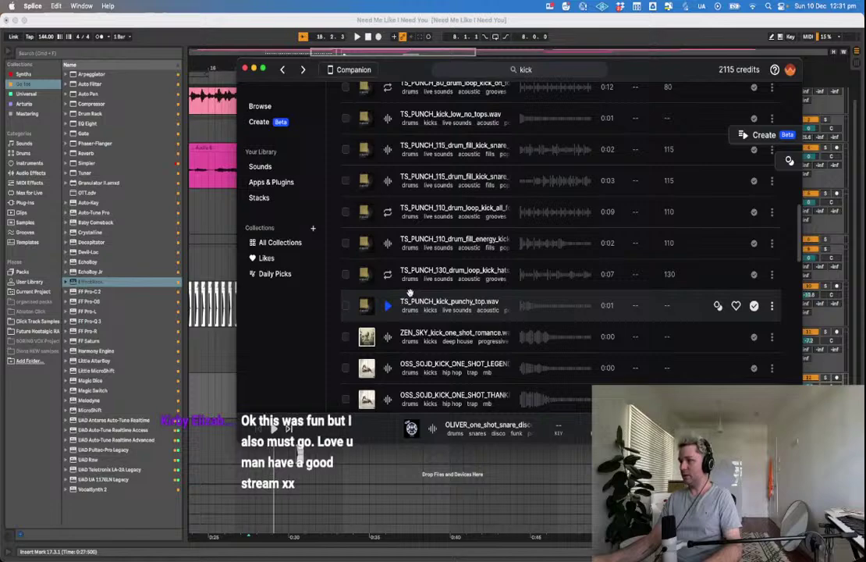
click(389, 305)
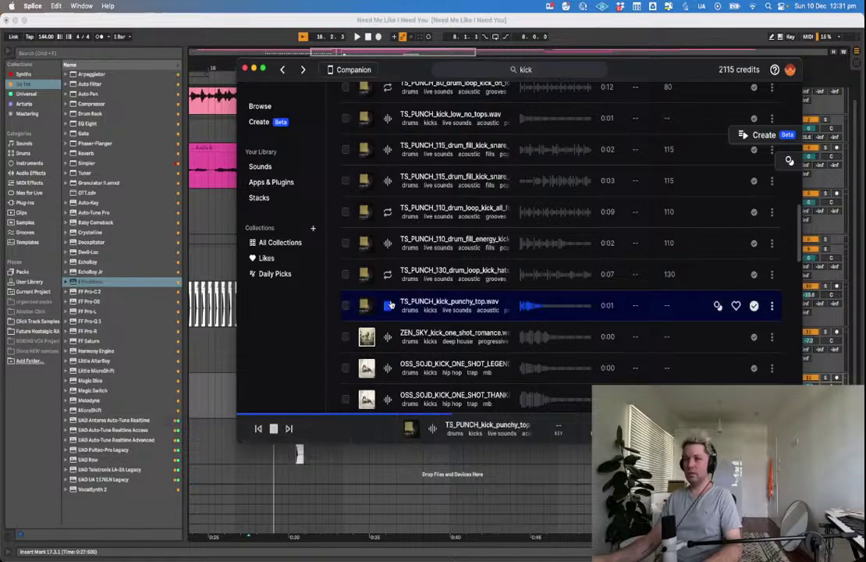
click(388, 243)
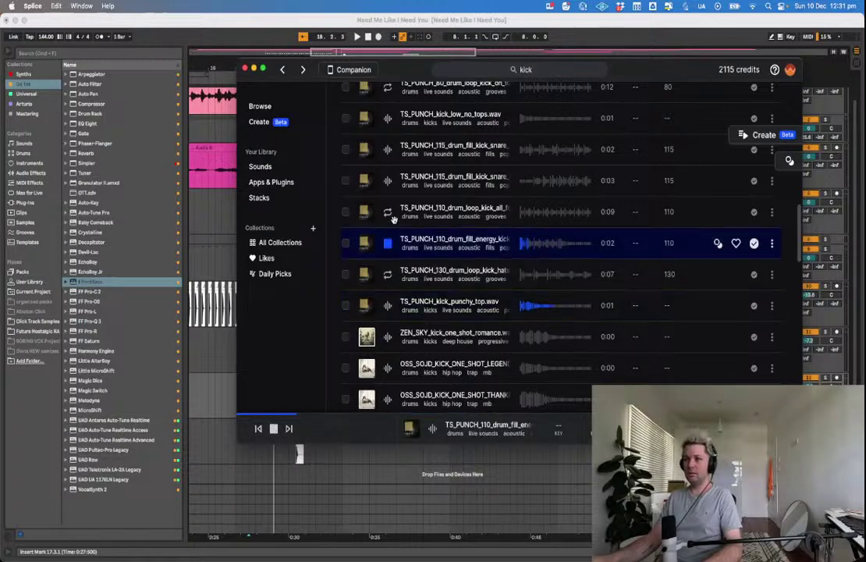
click(387, 212)
click(384, 180)
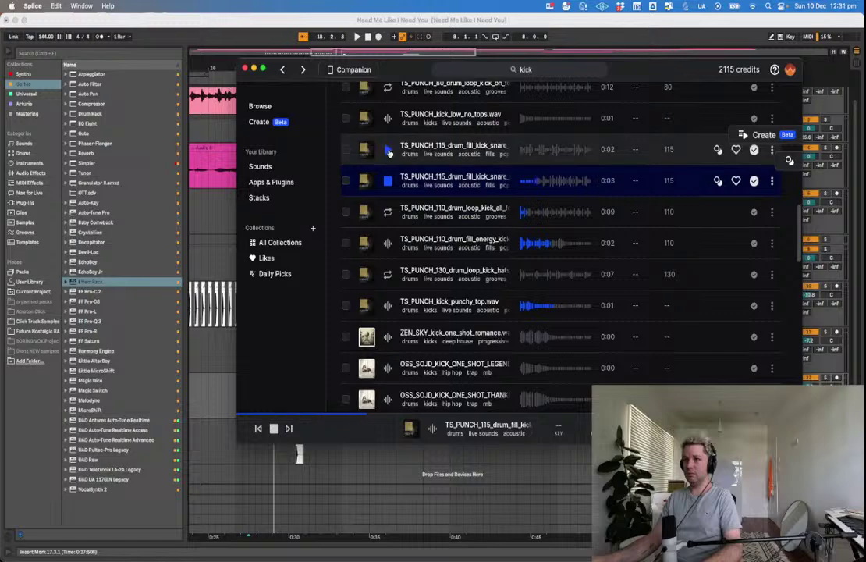
click(388, 149)
click(388, 118)
scroll(391, 148, up, 5)
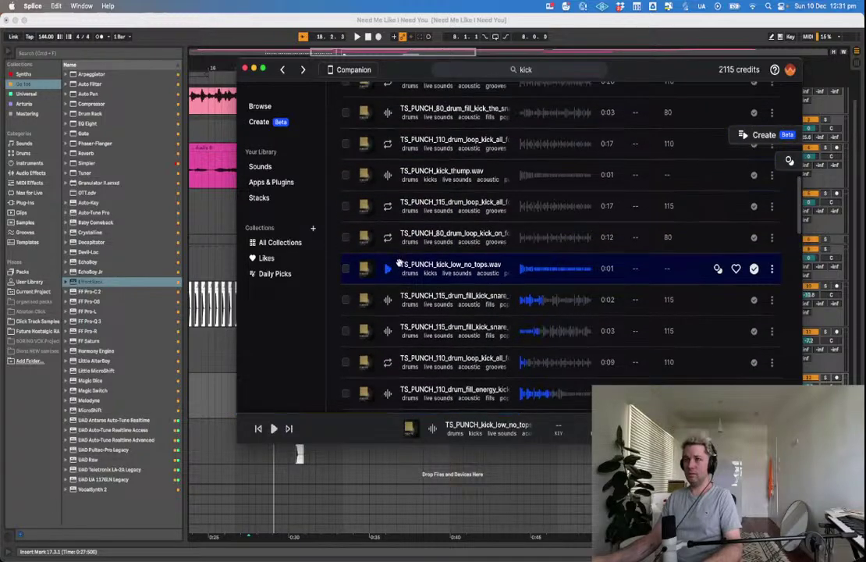
click(389, 182)
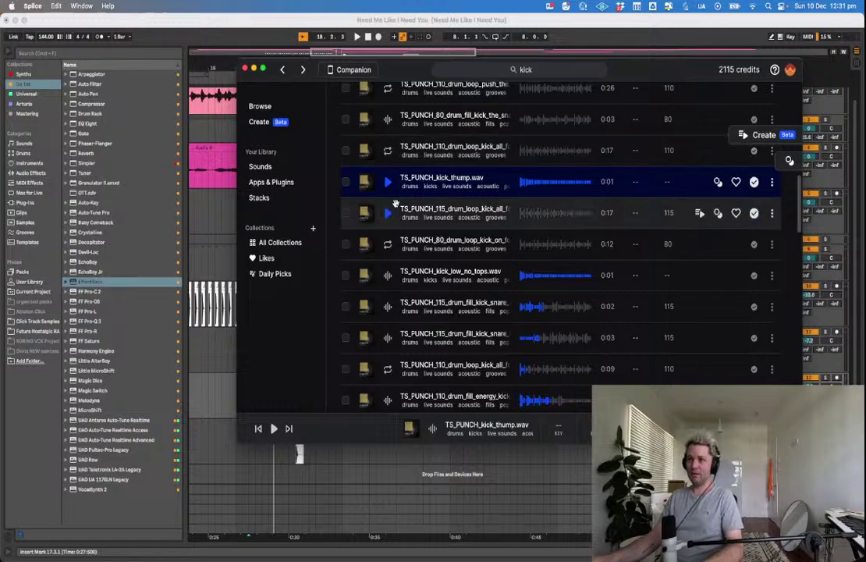
Filter the kick results to One-Shots and check the sorting options.
scroll(394, 206, up, 9)
scroll(392, 218, down, 10)
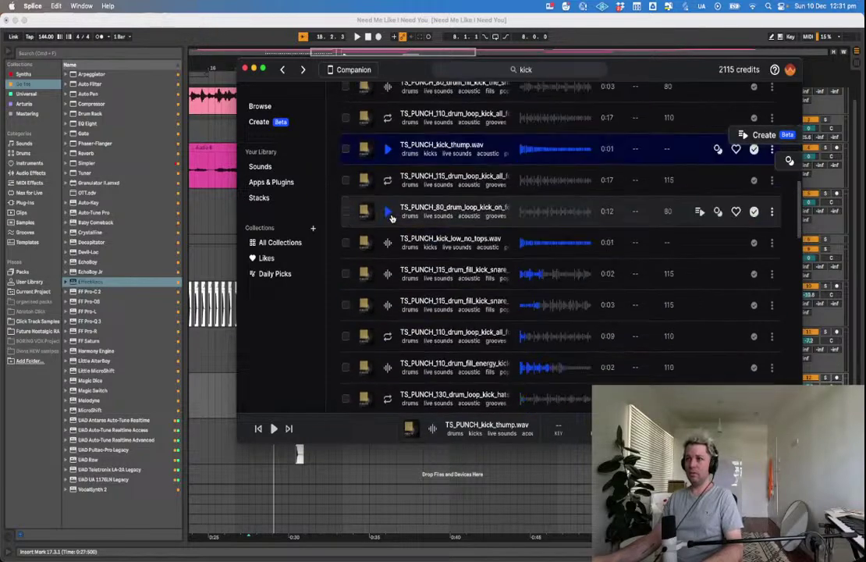
scroll(393, 224, down, 15)
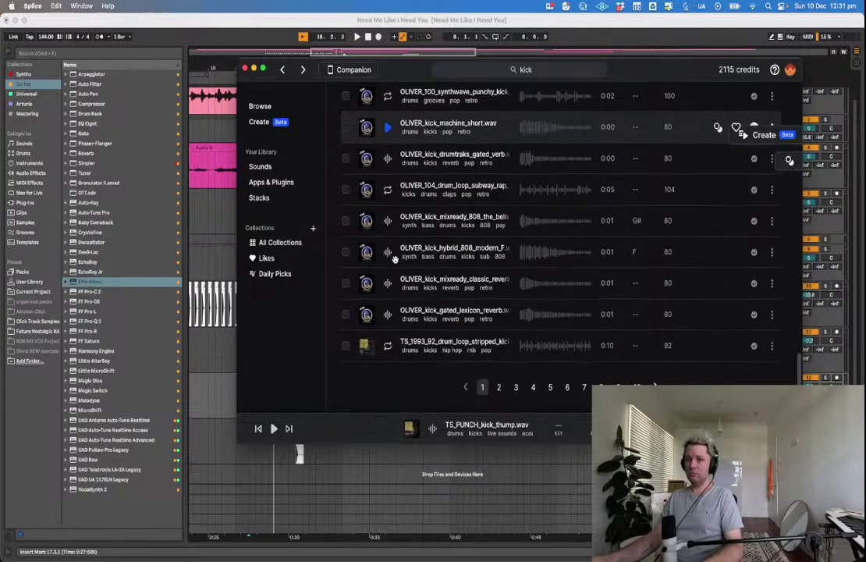
scroll(403, 311, up, 8)
scroll(403, 310, up, 15)
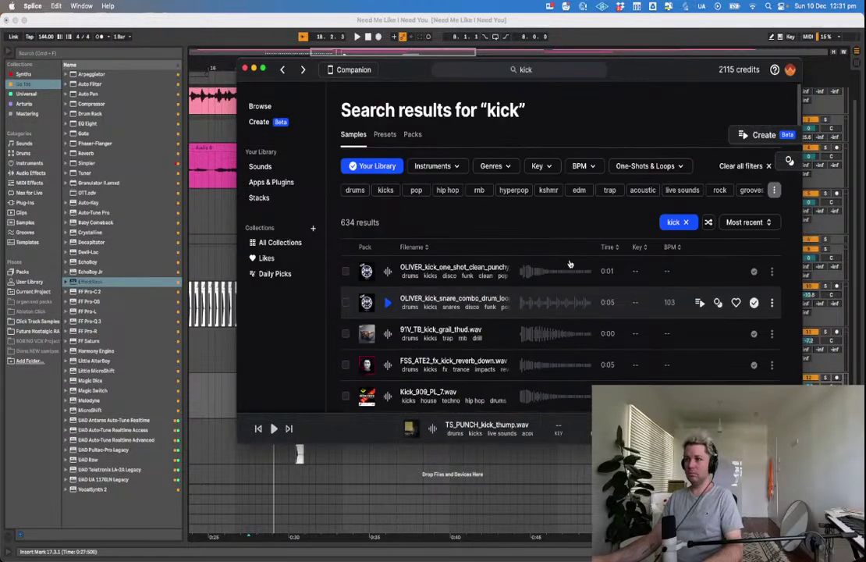
click(664, 166)
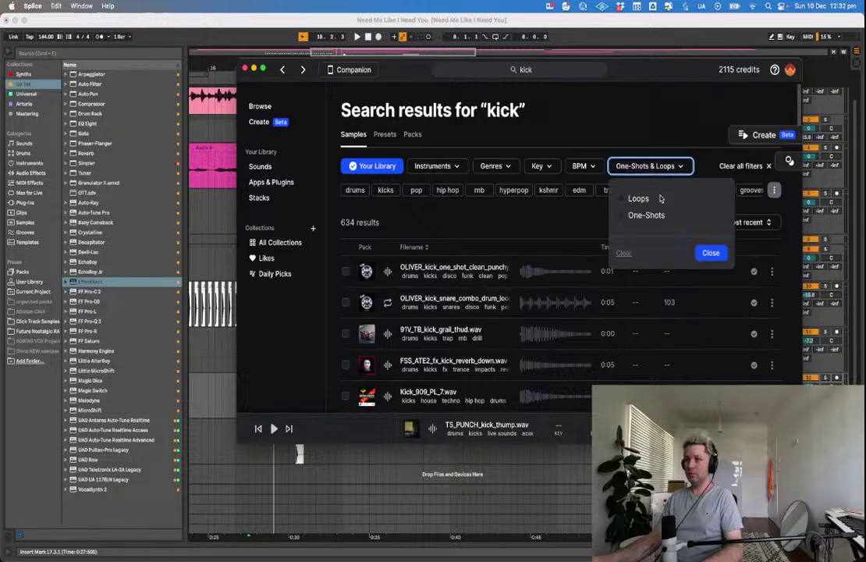
click(708, 253)
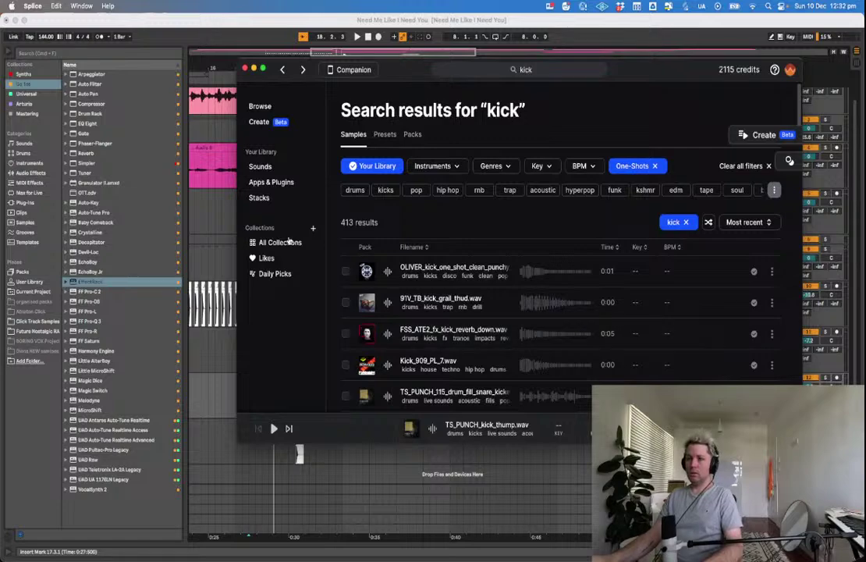
click(750, 223)
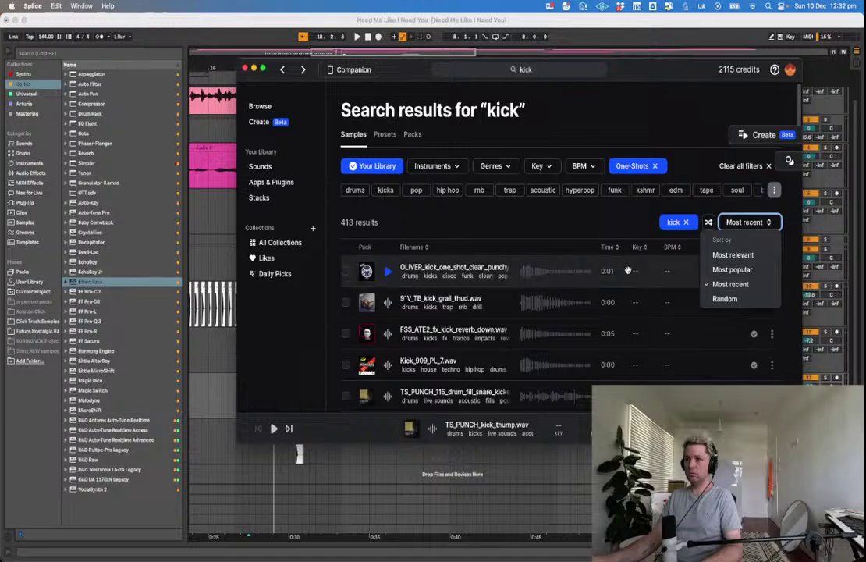
Audition the TS_PUNCH kicks and drum fills again, followed by the OSS_SOJD kick one-shots.
scroll(544, 236, down, 2)
scroll(544, 236, down, 5)
click(388, 350)
click(388, 318)
click(388, 287)
click(388, 224)
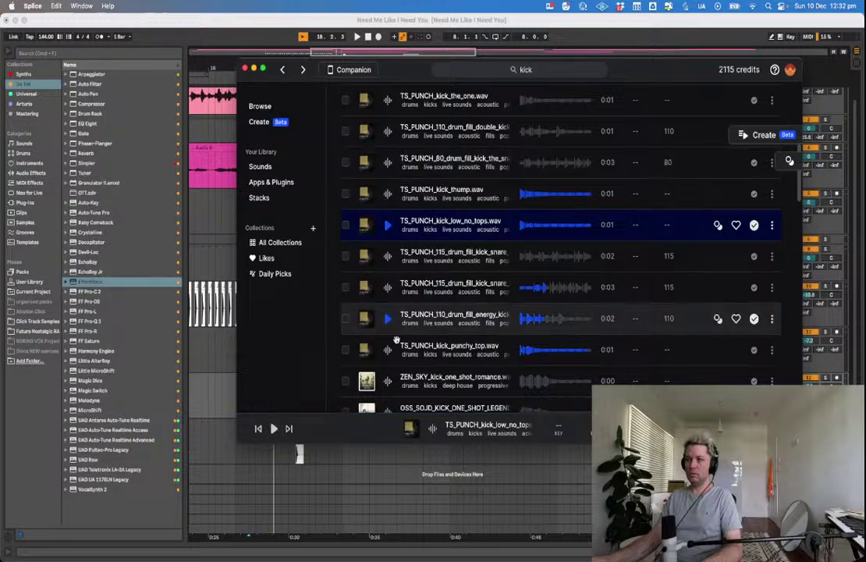
scroll(396, 338, down, 4)
click(391, 272)
click(391, 303)
Audition the TS_1993 kick one-shots from vinyl dubbing up through the vinyl webzine, dirty stomp, dirty bass and vinyl concert samples.
scroll(395, 315, down, 5)
scroll(395, 315, down, 5)
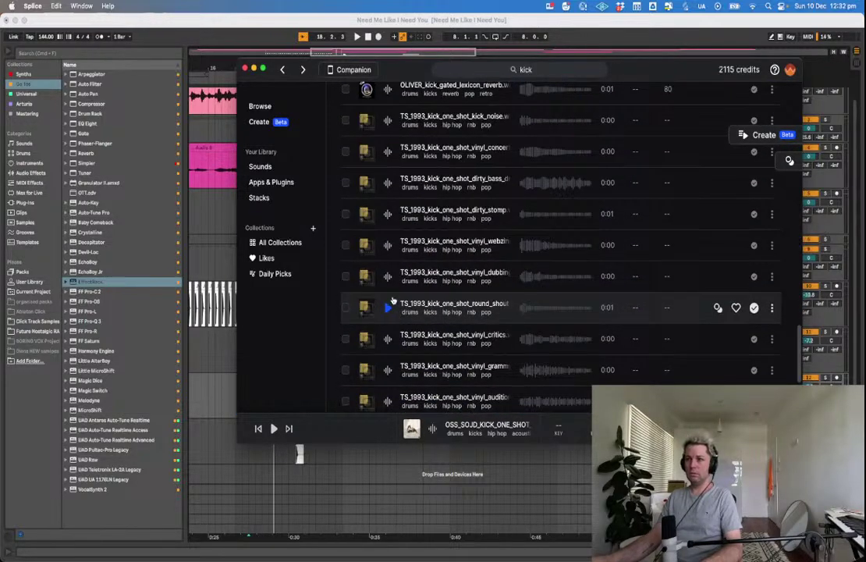
click(388, 277)
click(388, 246)
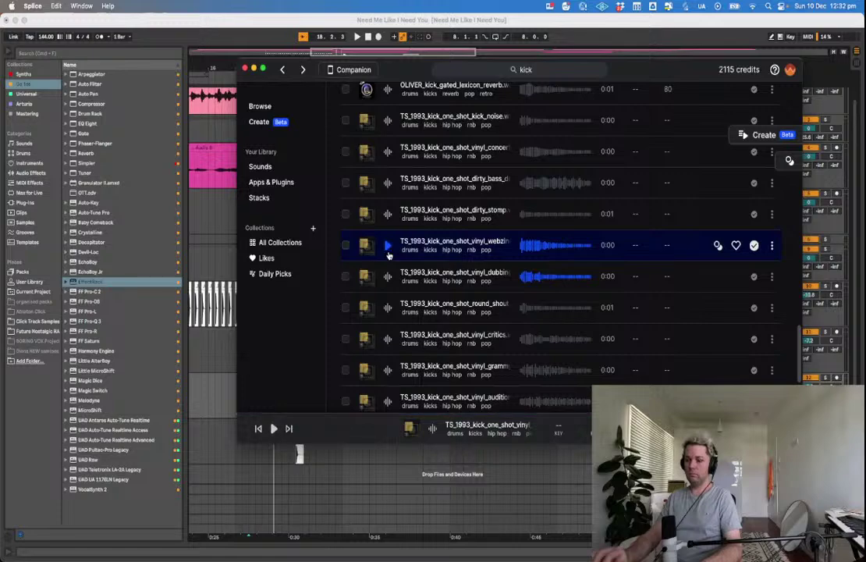
key(Up)
key(Up)
key(Up)
key(Up)
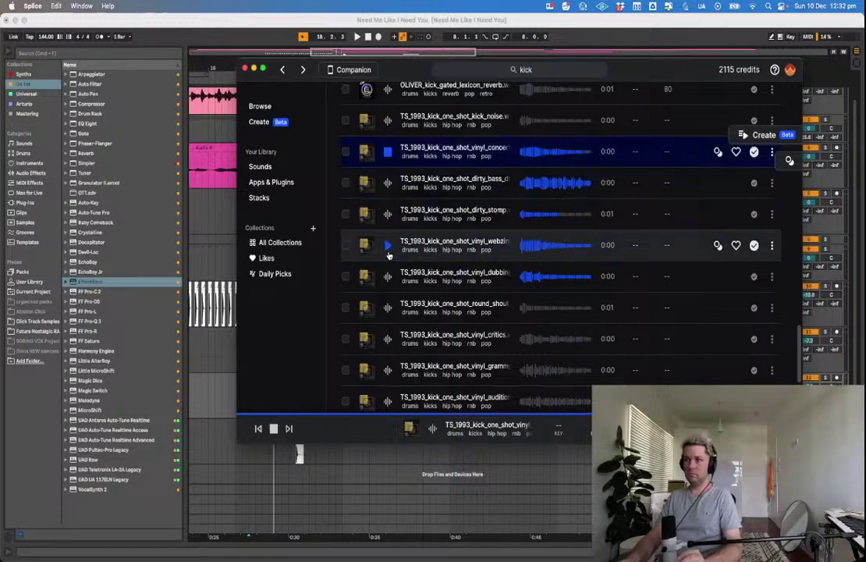
Audition the kicks upward from TS_1993 kick_noise through the OLIVER reverb, hybrid 808 and drumtraks samples to OLIVER mixready_stomp.
key(Up)
key(Up)
key(Up)
key(Up)
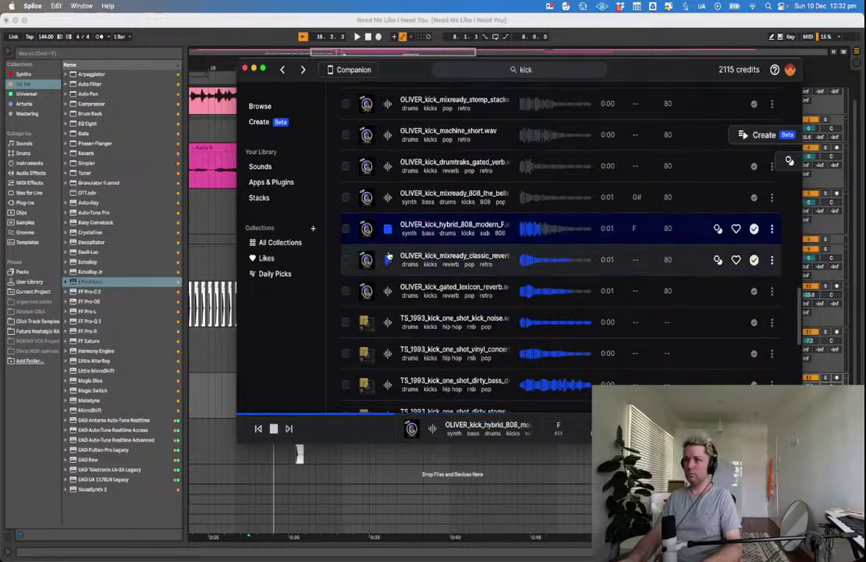
key(Up)
key(Up)
key(Up)
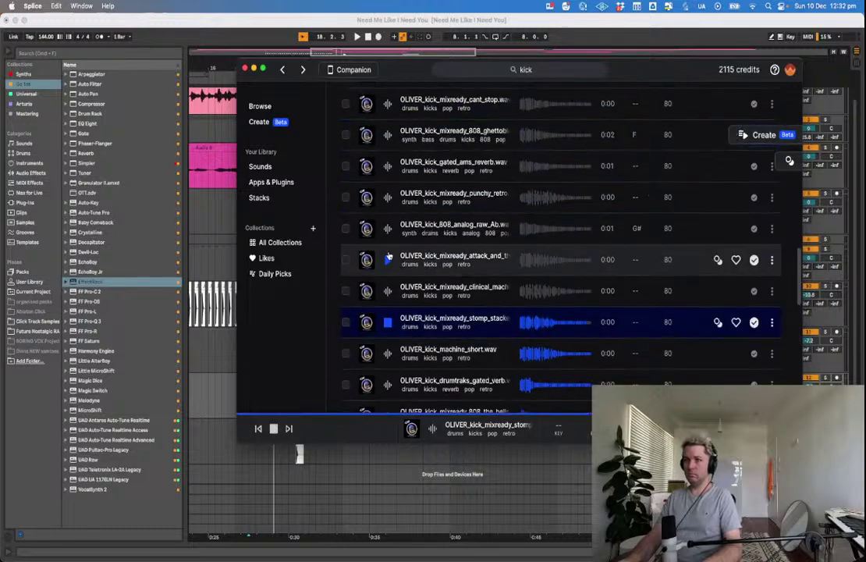
Audition the remaining TS_1993 kick one-shots from round_shout down through the vinyl critics, audition, audience and cheers samples.
scroll(355, 234, down, 5)
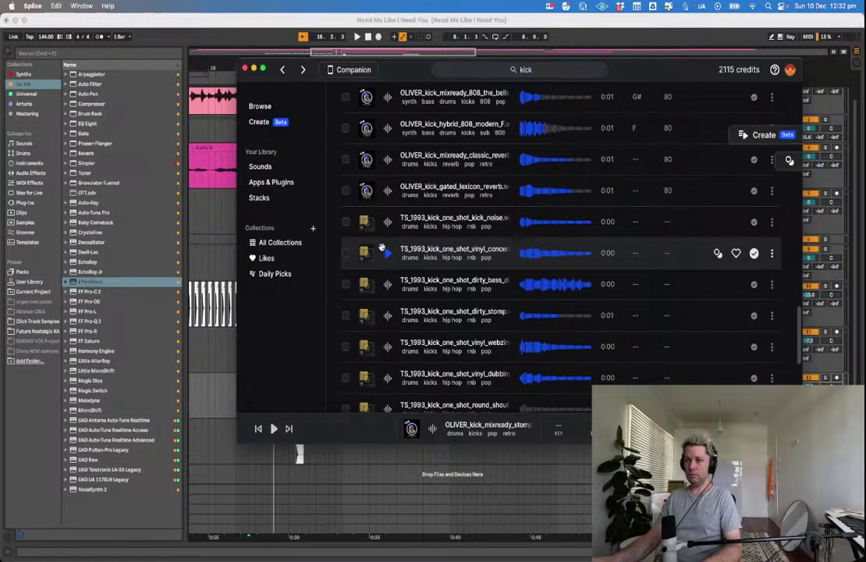
click(386, 326)
key(Down)
key(Down)
key(Down)
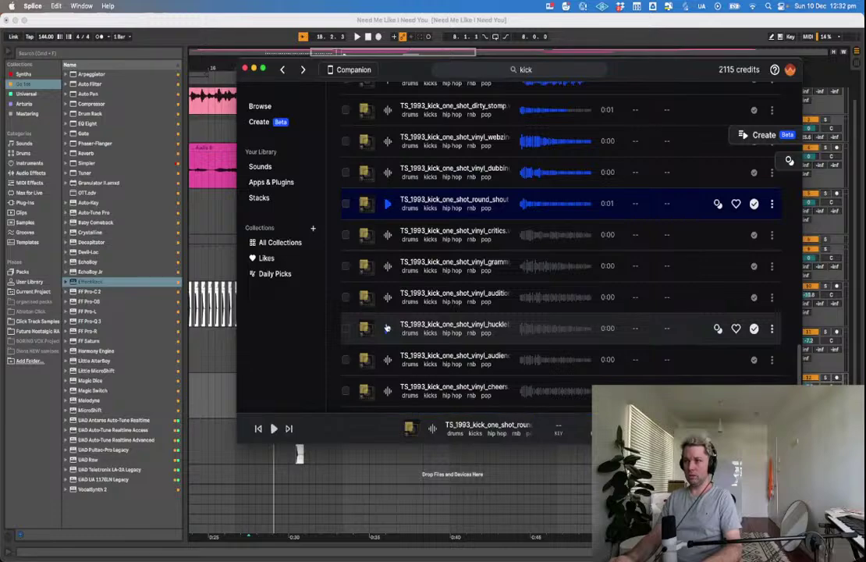
key(Down)
key(Down)
key(Down)
key(Down)
key(Down)
key(Down)
key(Down)
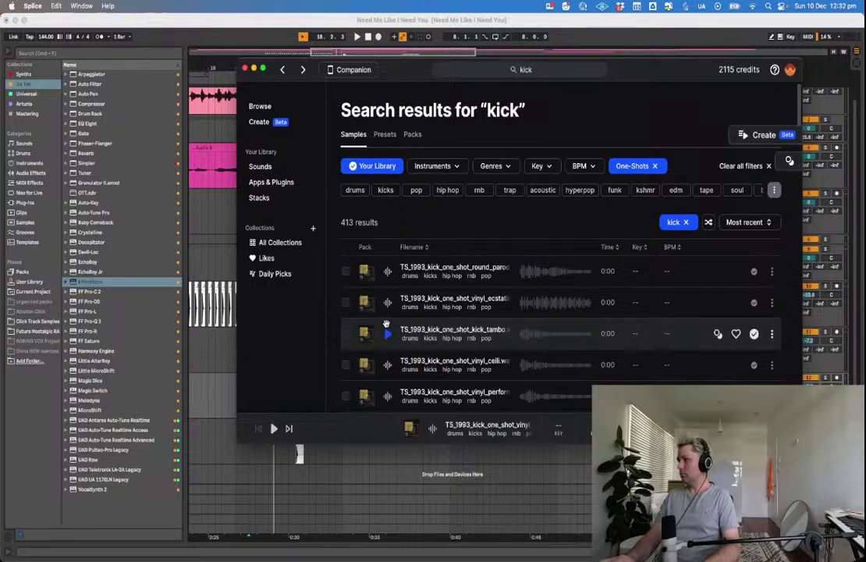
Audition the TS_1993 kick one-shots at the start of the next results page, from vinyl ecstatic and kick_tambo to 808, quick and round_tune.
key(Down)
key(Down)
key(Down)
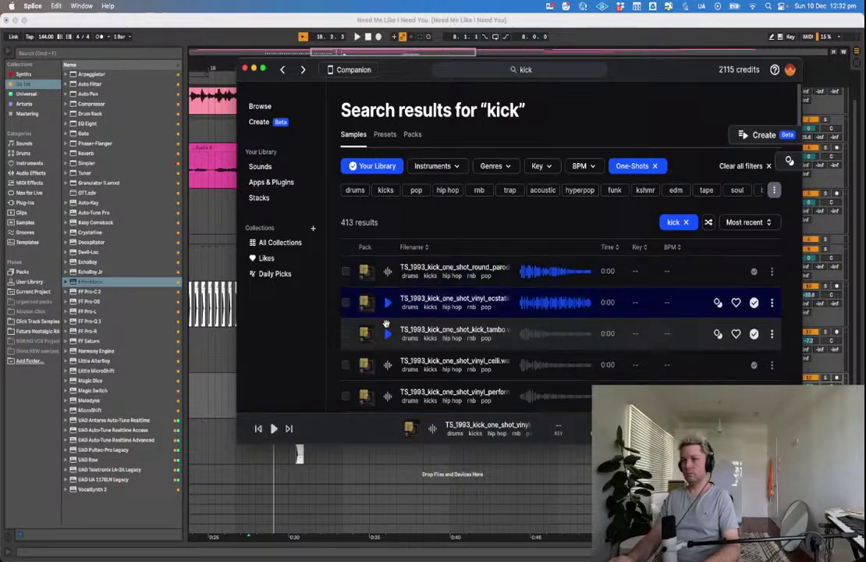
key(Down)
key(Down)
scroll(386, 328, down, 5)
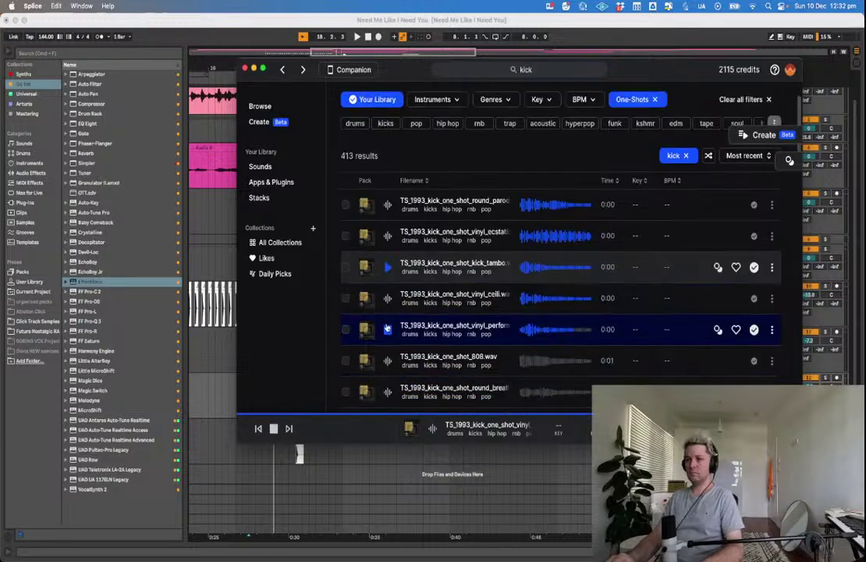
key(Down)
key(Down)
key(Down)
key(Down)
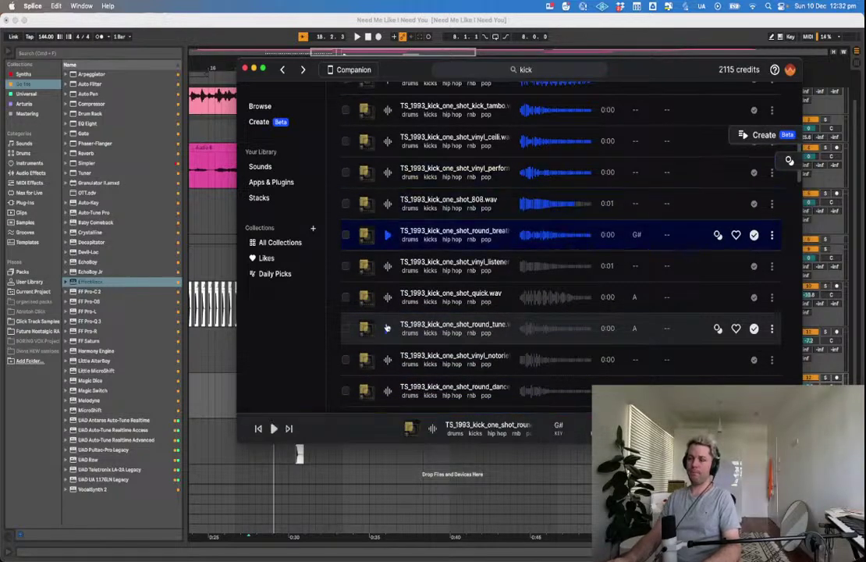
key(Down)
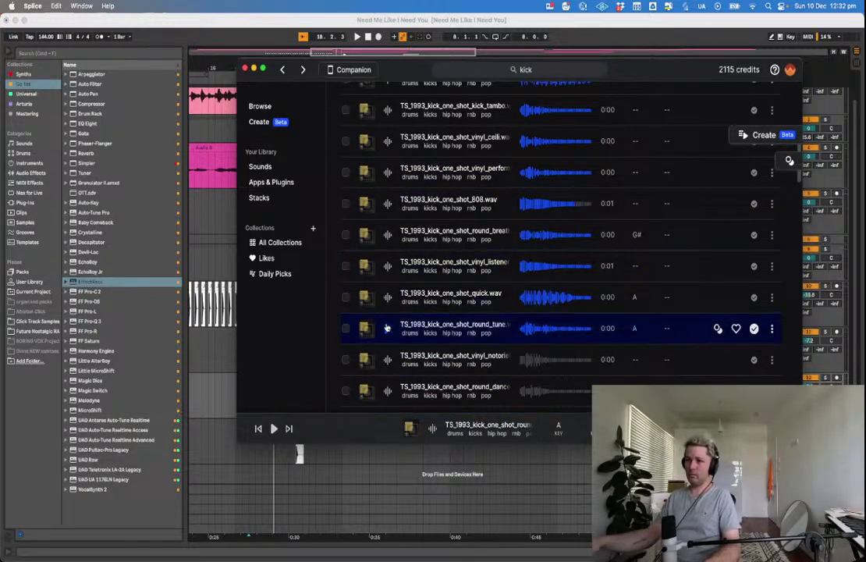
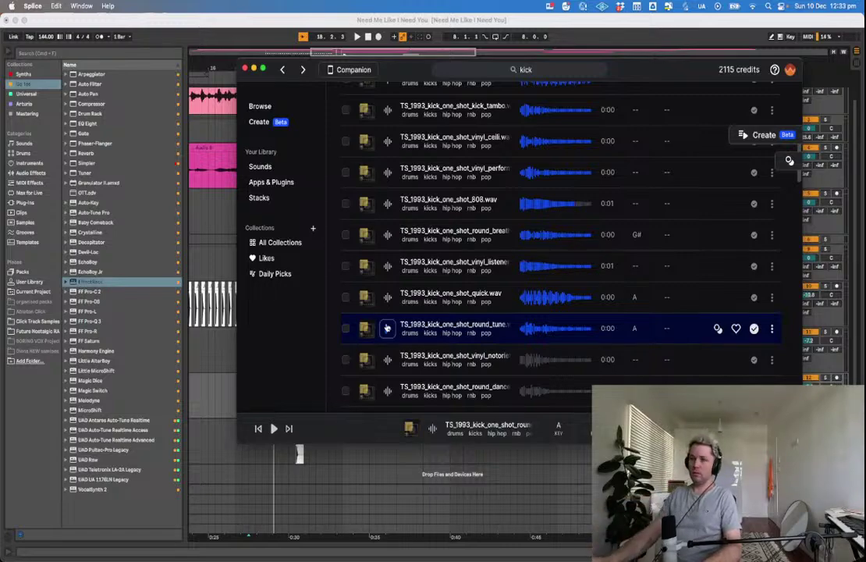
Audition the TS_1993 kick one-shots from vinyl_notoriety through dirty_static, vinyl_fans and subby to dry.
key(Down)
key(Down)
scroll(386, 328, down, 3)
key(Down)
key(Down)
key(Down)
key(Down)
key(Down)
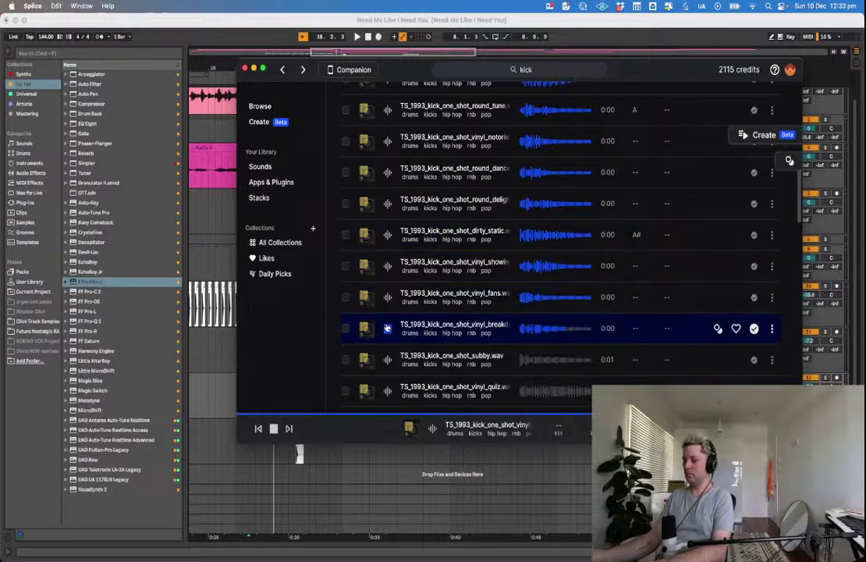
key(Down)
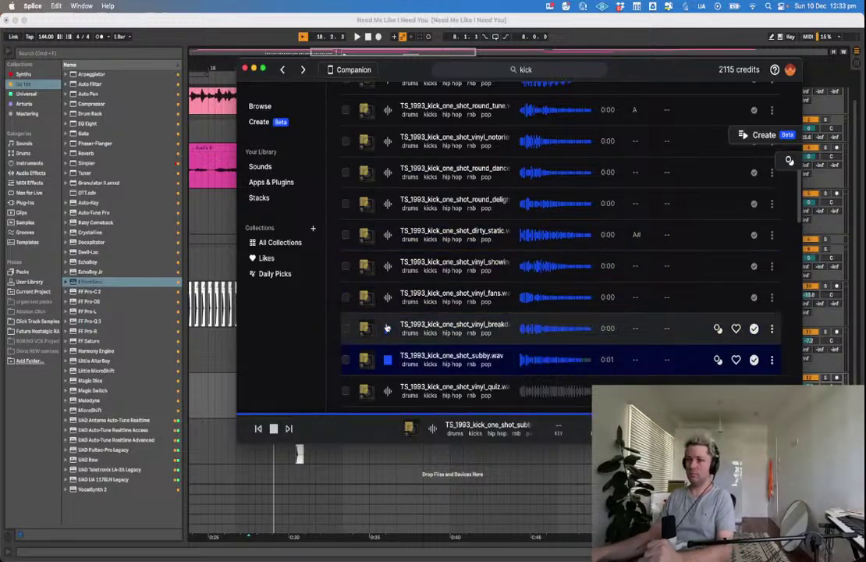
key(Down)
key(Down)
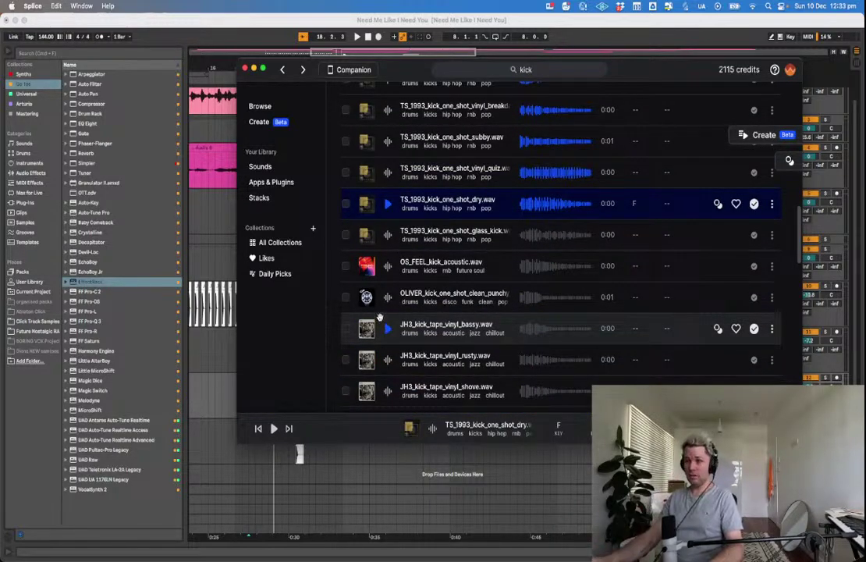
Audition the OLIVER clean punchy and OS_FEEL acoustic kicks, and compare TS_1993 vinyl_fans, dirty_static, round_delight and round_dance.
click(388, 300)
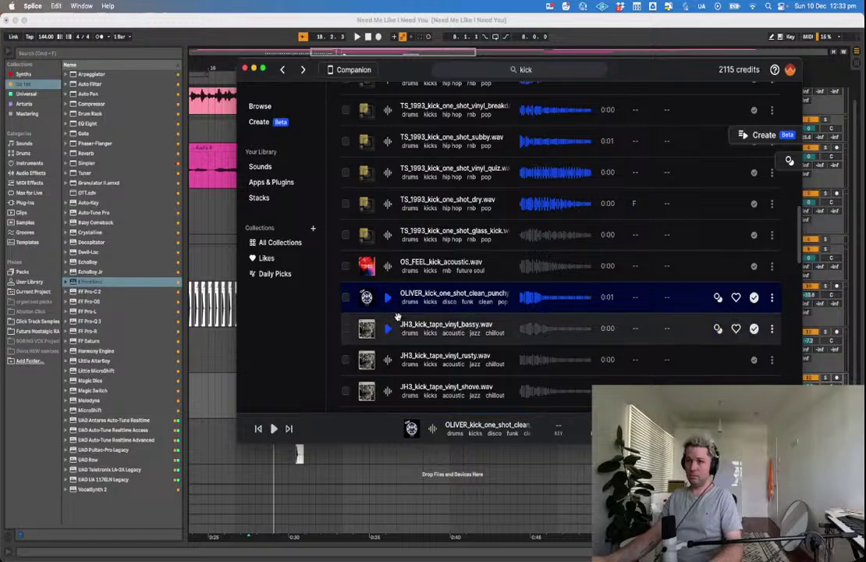
click(384, 265)
scroll(430, 356, up, 4)
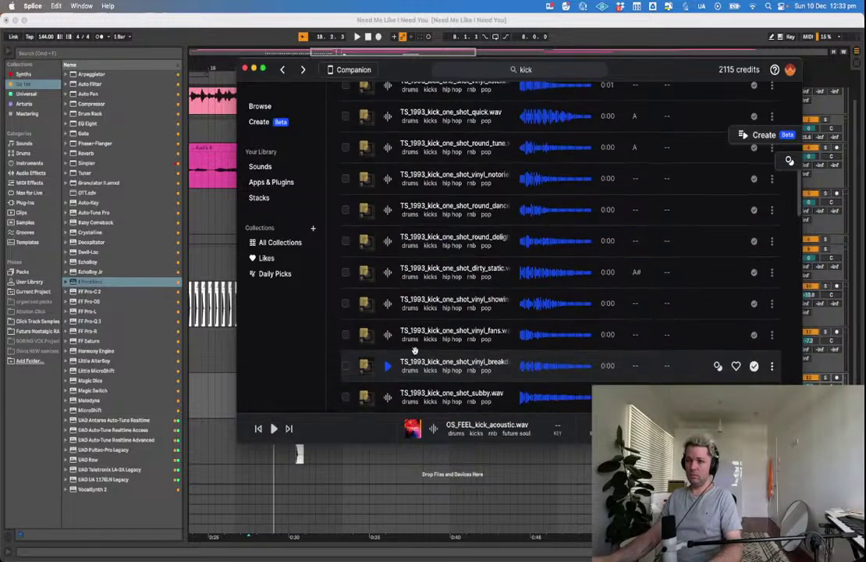
click(389, 338)
click(386, 301)
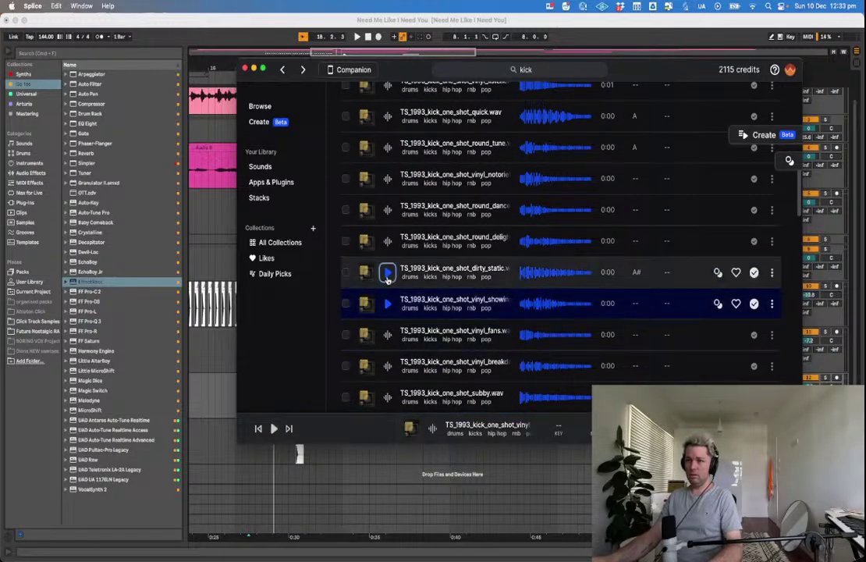
click(387, 272)
click(389, 241)
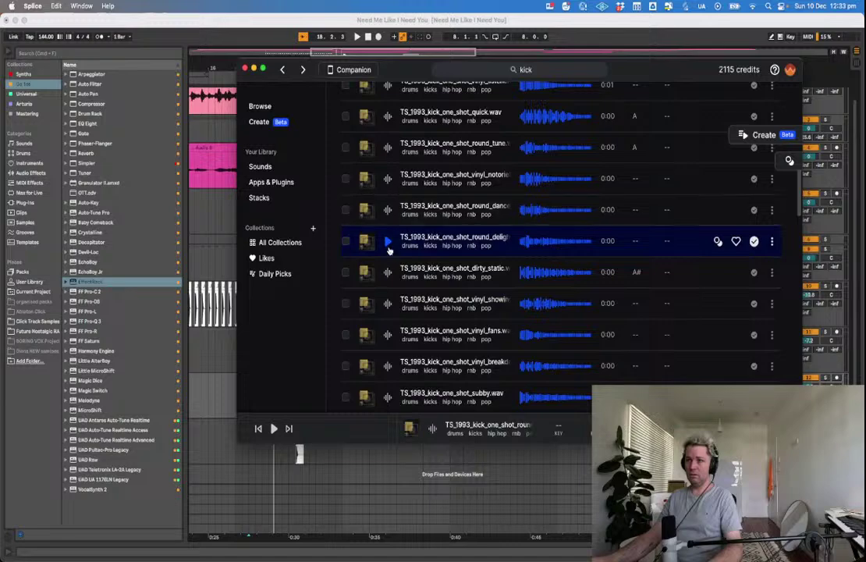
click(388, 210)
click(388, 242)
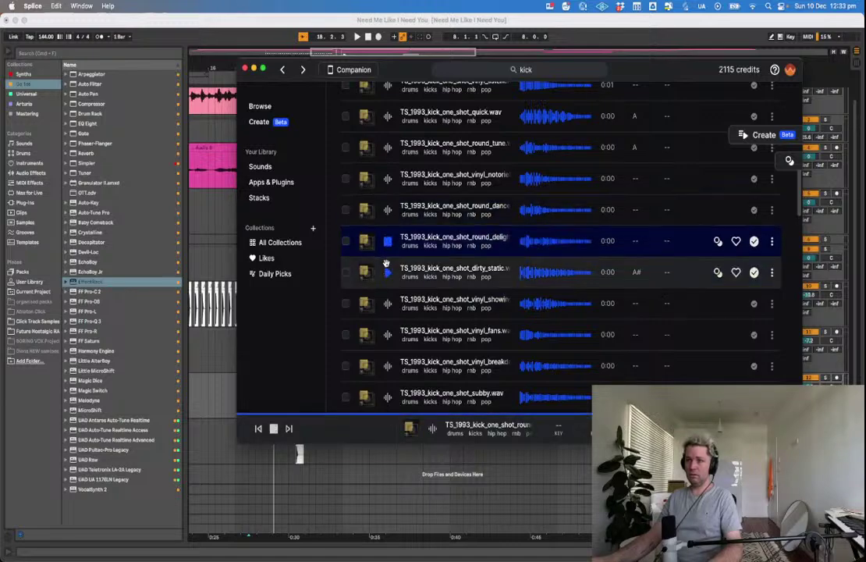
click(387, 272)
Audition the TS_1993 glass_kick, vinyl_quiz, subby and vinyl breakdown kick one-shots.
scroll(388, 272, down, 3)
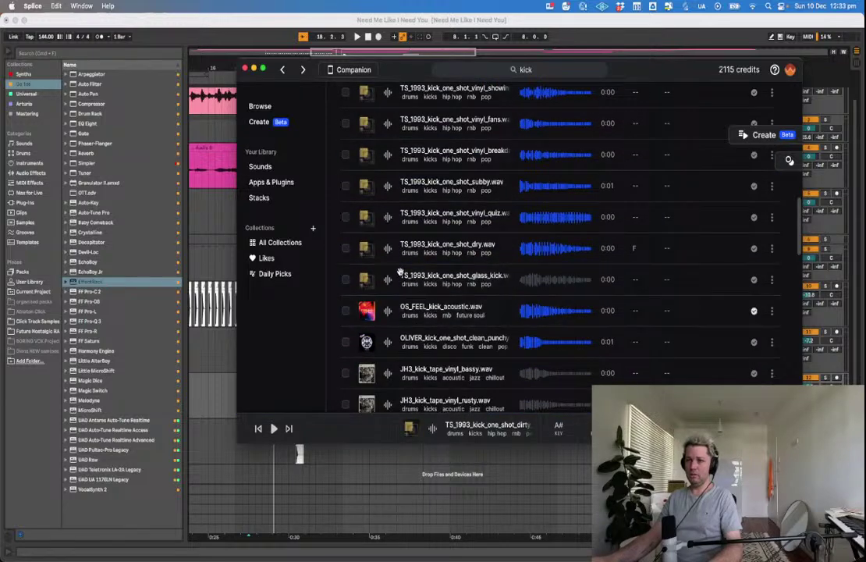
click(389, 280)
click(388, 217)
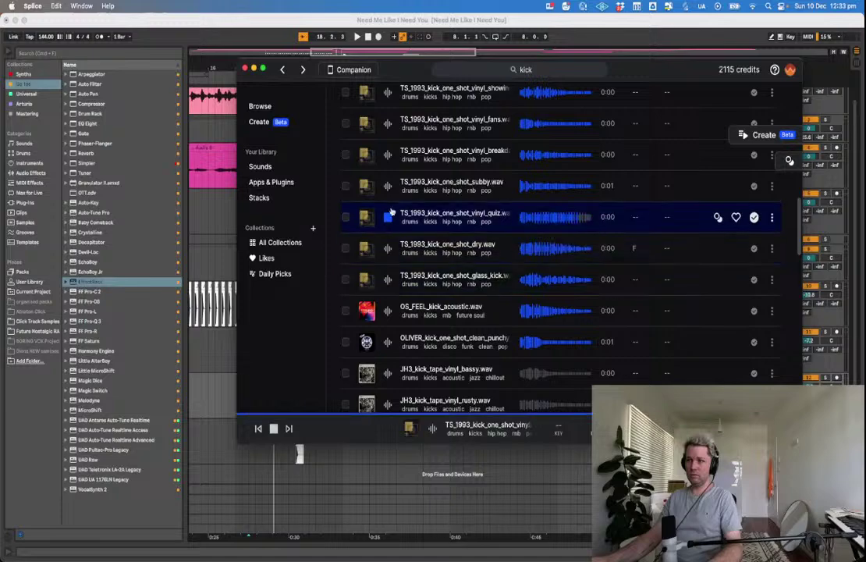
click(388, 185)
key(Up)
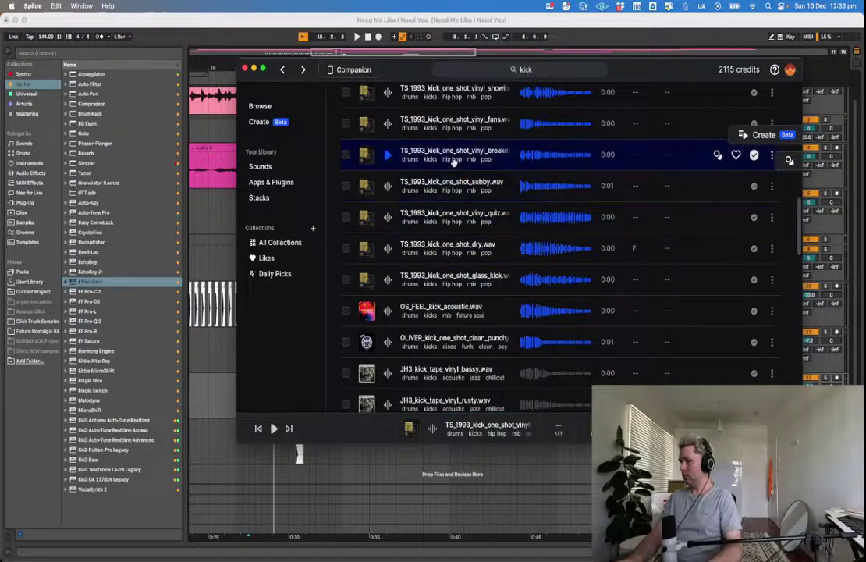
Audition the TS_1993 kicks again upward from vinyl_fans through round_delight and round_tune to vinyl_listener.
scroll(454, 162, up, 3)
key(Up)
key(Up)
key(Up)
key(Up)
key(Up)
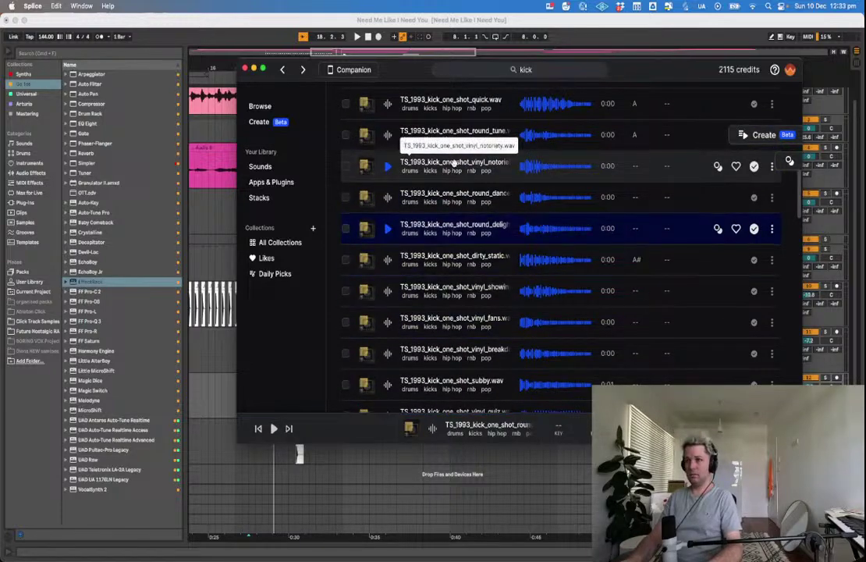
key(Up)
key(Up)
key(Up)
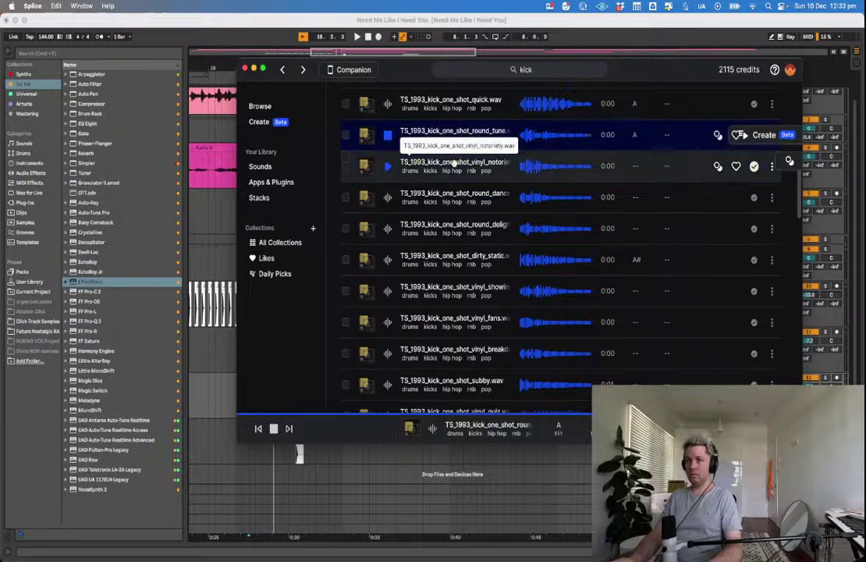
scroll(454, 163, up, 3)
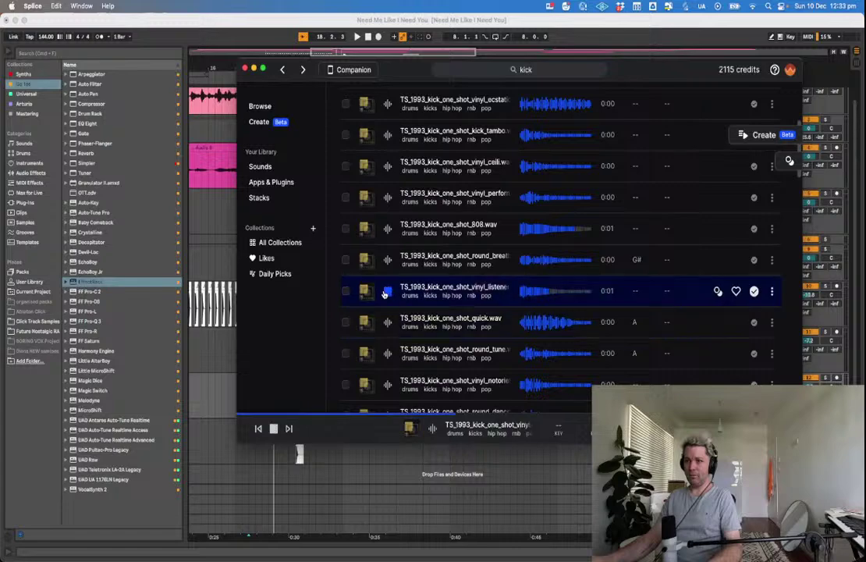
Bring TS_1993_kick_one_shot_quick from Splice into the Live arrangement and place it on track 11 at 19.2.1, above the snares.
click(406, 319)
drag(447, 328, 316, 308)
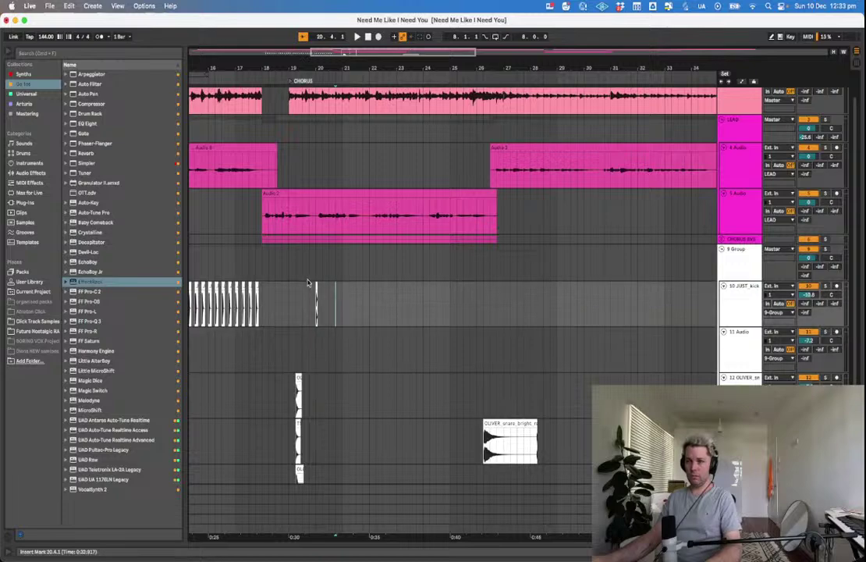
click(298, 316)
drag(300, 336, 303, 353)
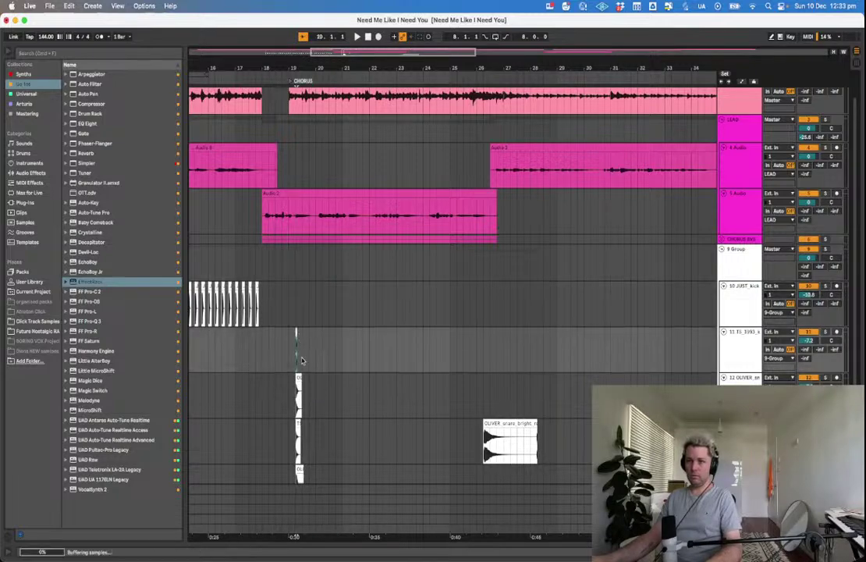
Move the TS_1993 quick kick clip on track 11 to the start of the chorus at 19.1.1.
key(plus)
key(plus)
key(plus)
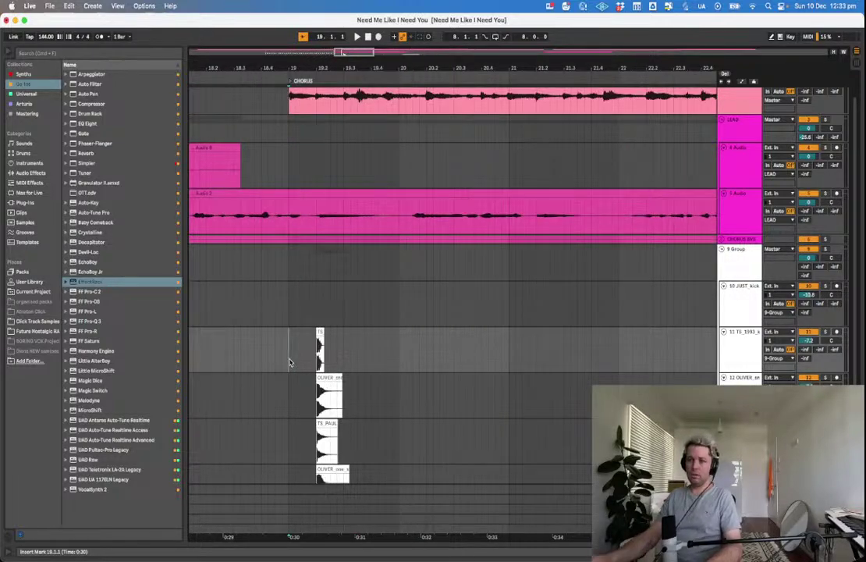
scroll(294, 361, down, 2)
scroll(305, 312, up, 3)
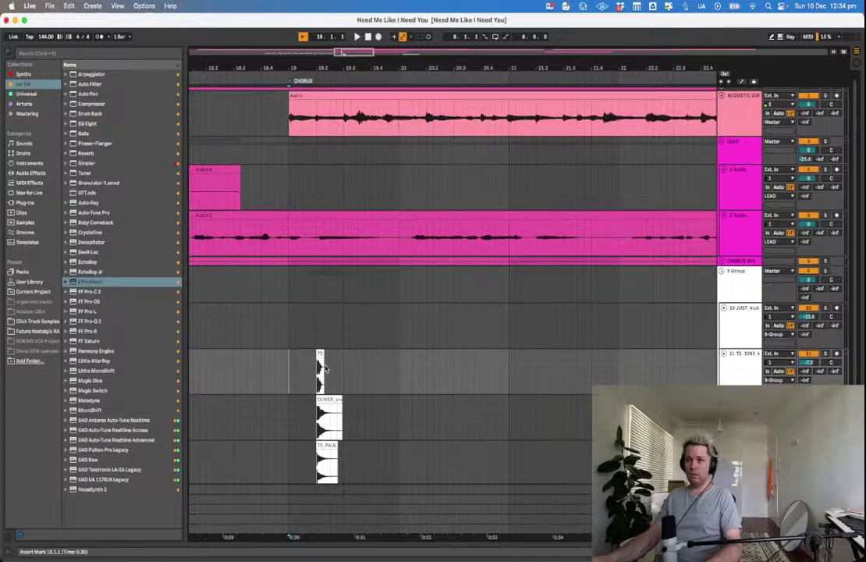
drag(320, 355, 292, 355)
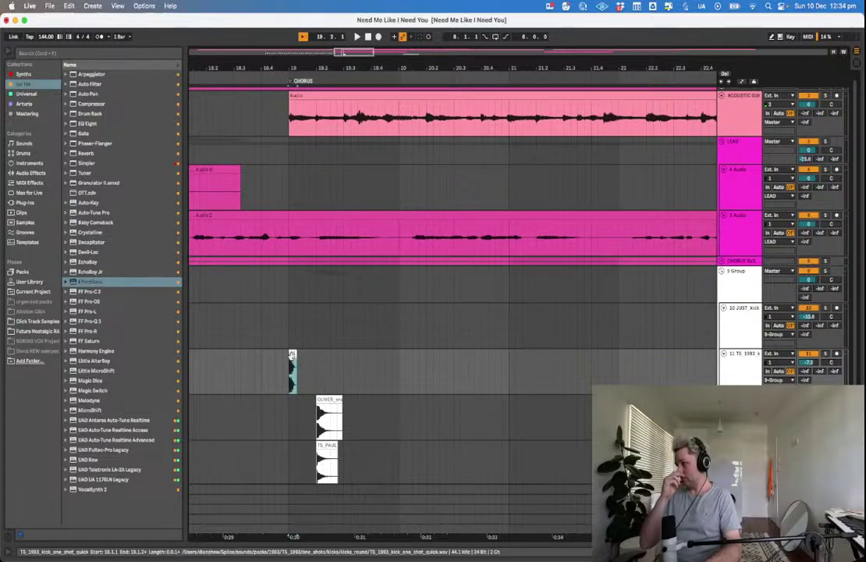
Play back the chorus from 19.1.1 to hear the TS_1993 kick with the layered snares.
scroll(302, 391, down, 3)
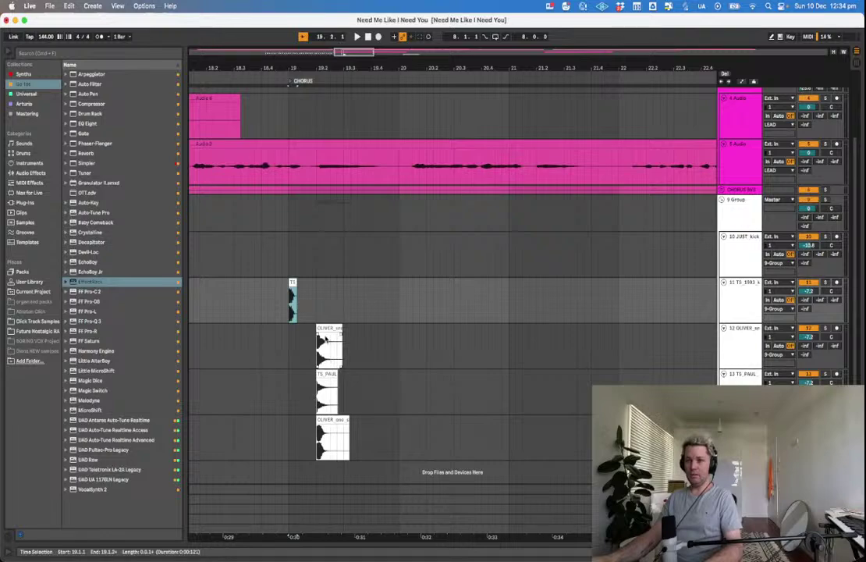
click(327, 348)
click(261, 330)
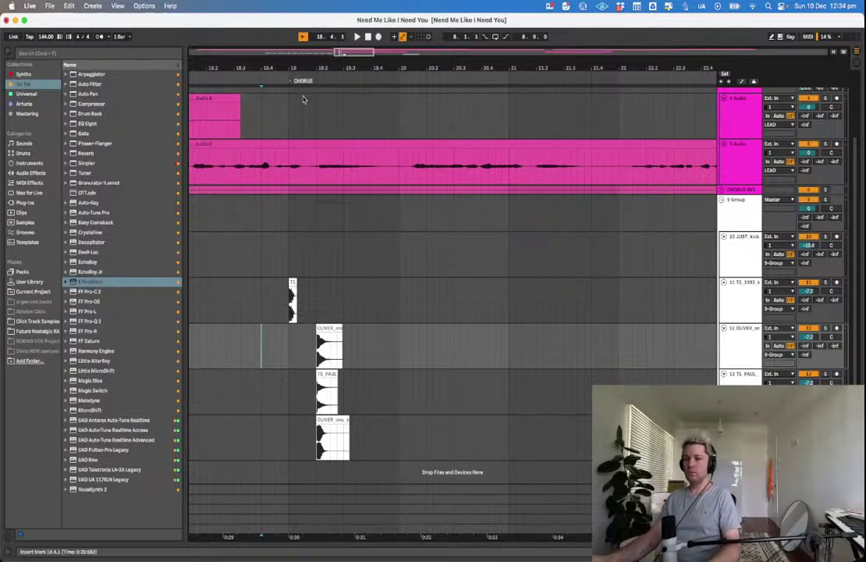
click(291, 270)
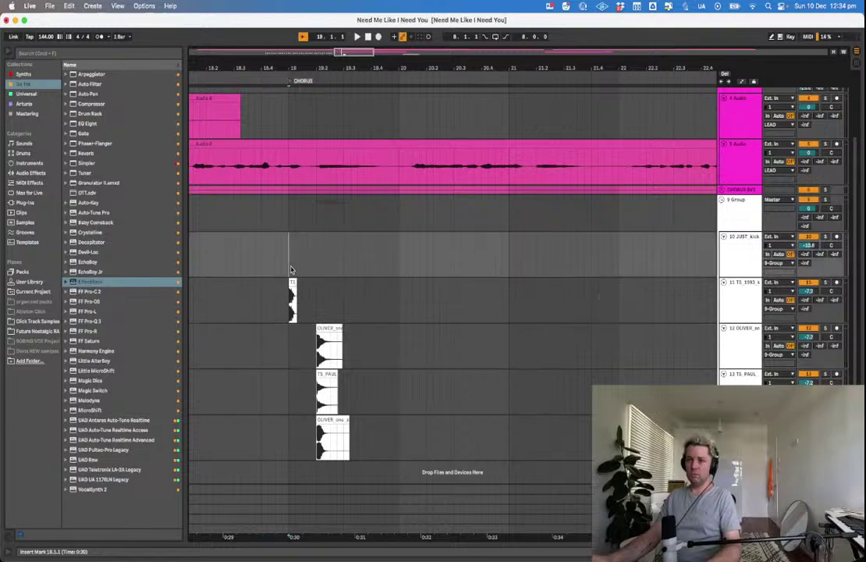
key(minus)
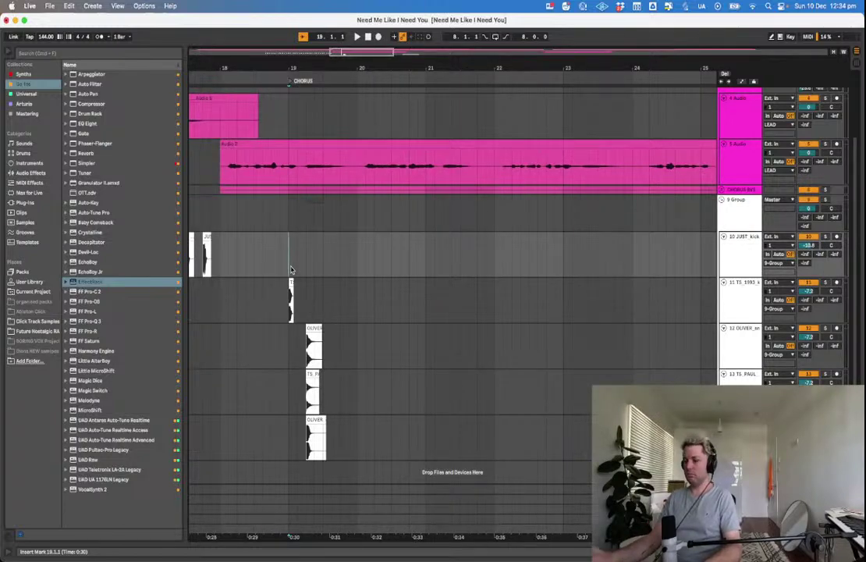
key(space)
click(253, 300)
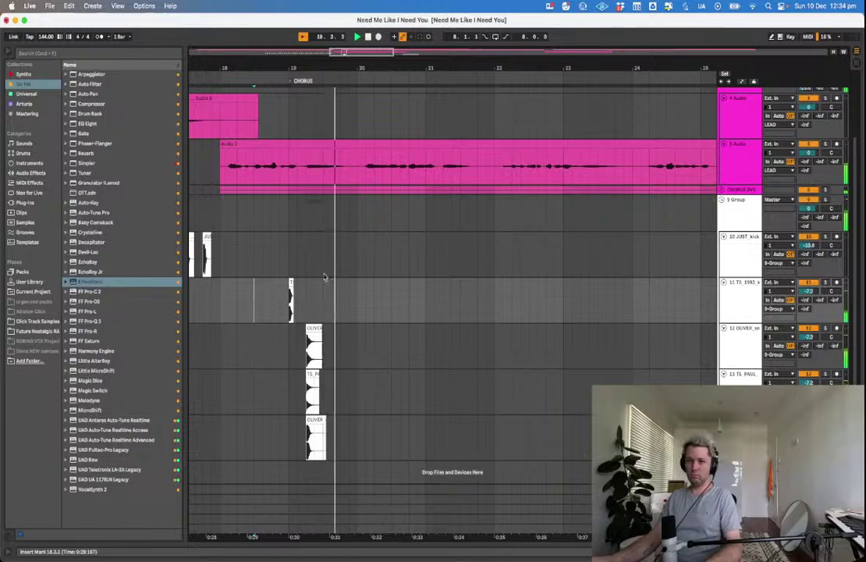
key(space)
click(279, 328)
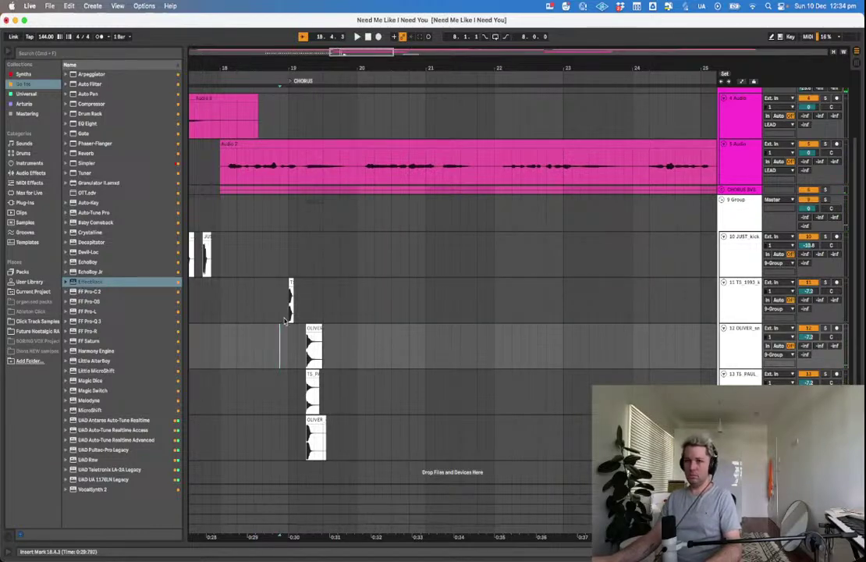
Replay the opening of the chorus from 19.1.1 to check the single kick against the snare hits.
click(286, 320)
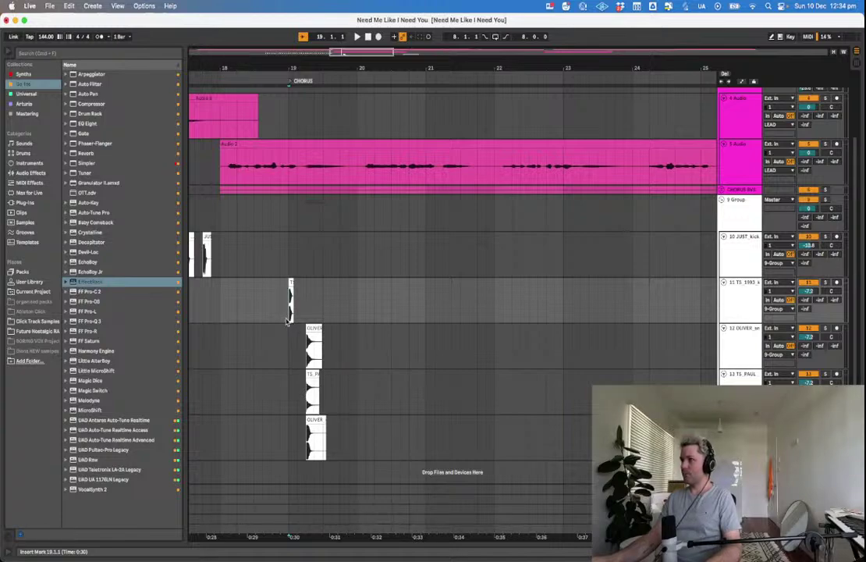
key(space)
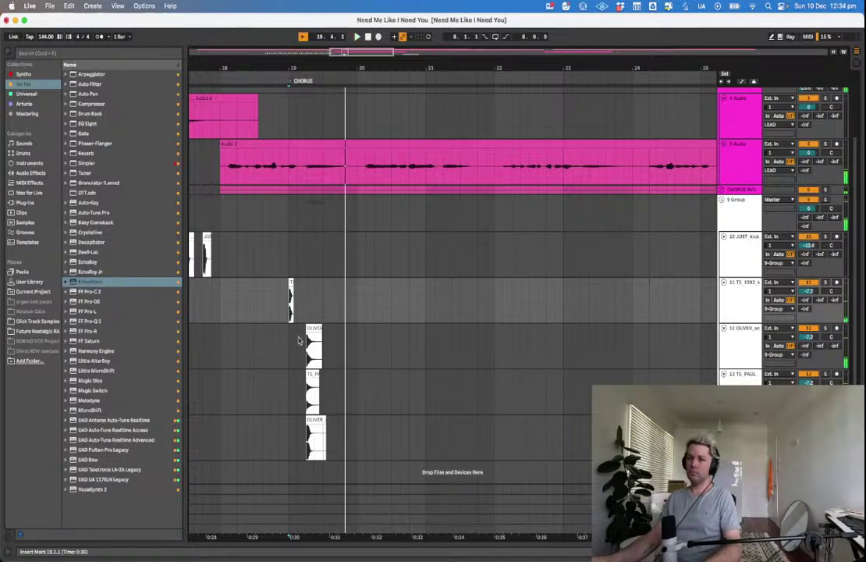
click(296, 336)
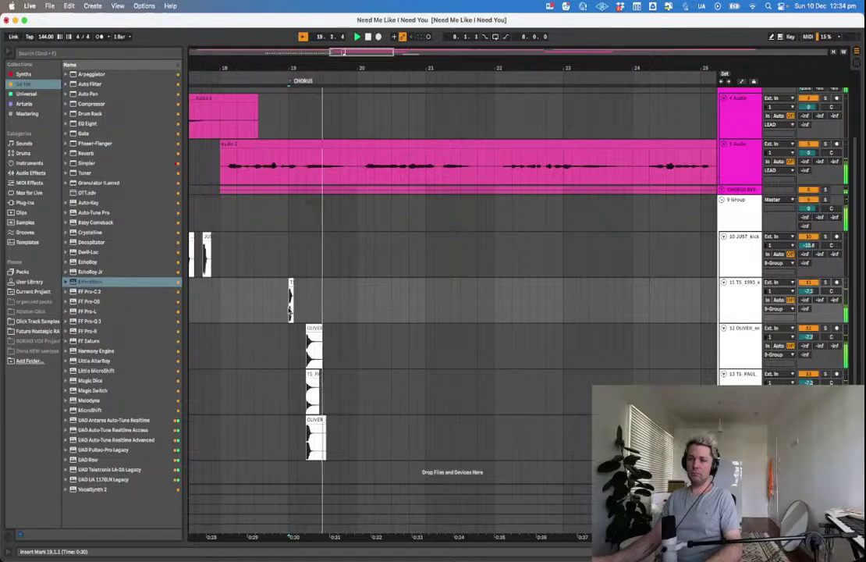
click(289, 309)
click(301, 340)
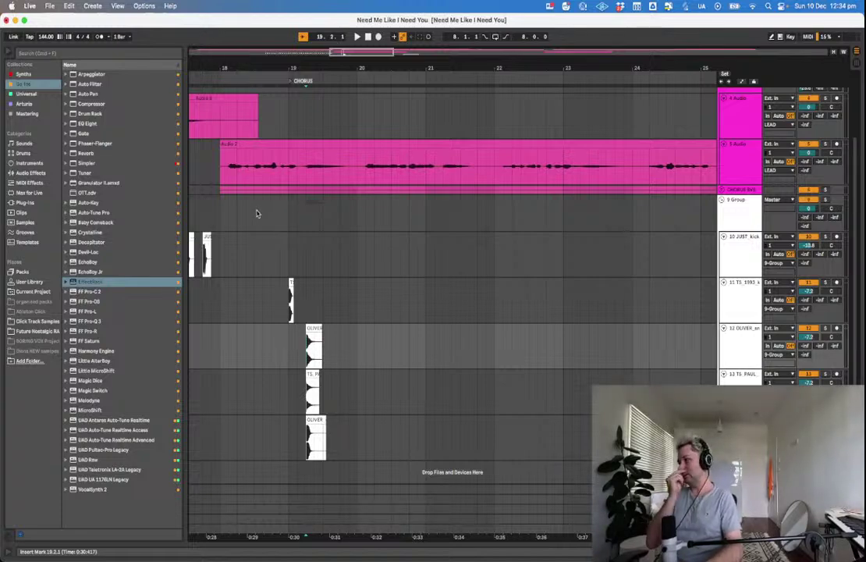
Copy the TS_1993 kick on track 11 to 19.2.3 and 19.3.3, playing back the chorus start after each copy.
scroll(257, 214, right, 1)
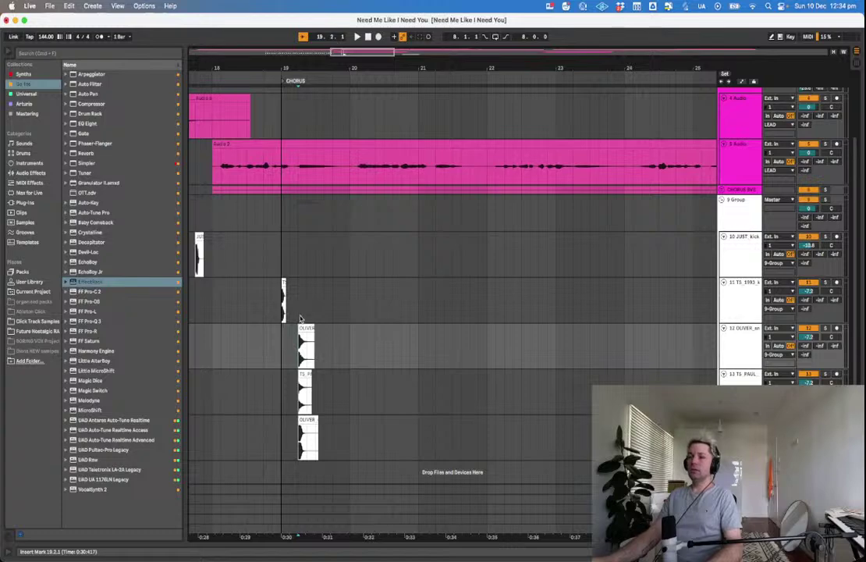
drag(284, 284, 309, 292)
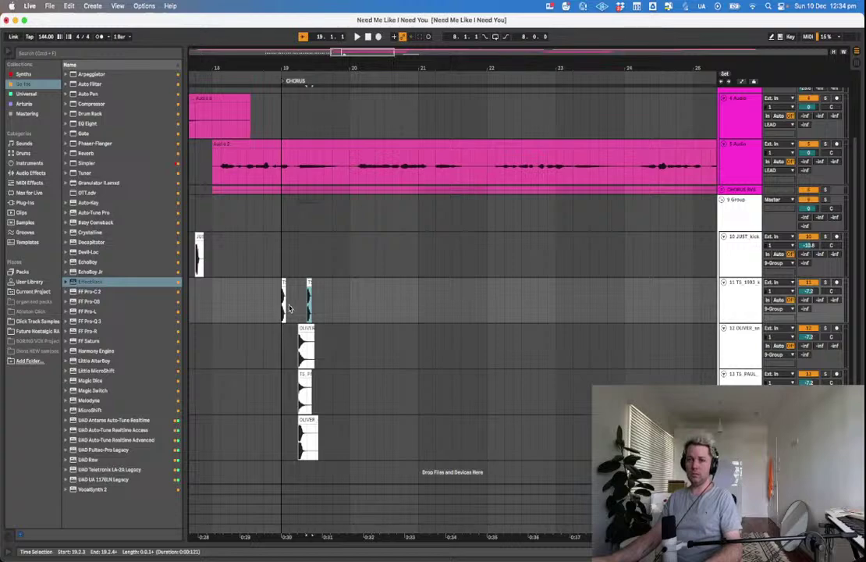
key(space)
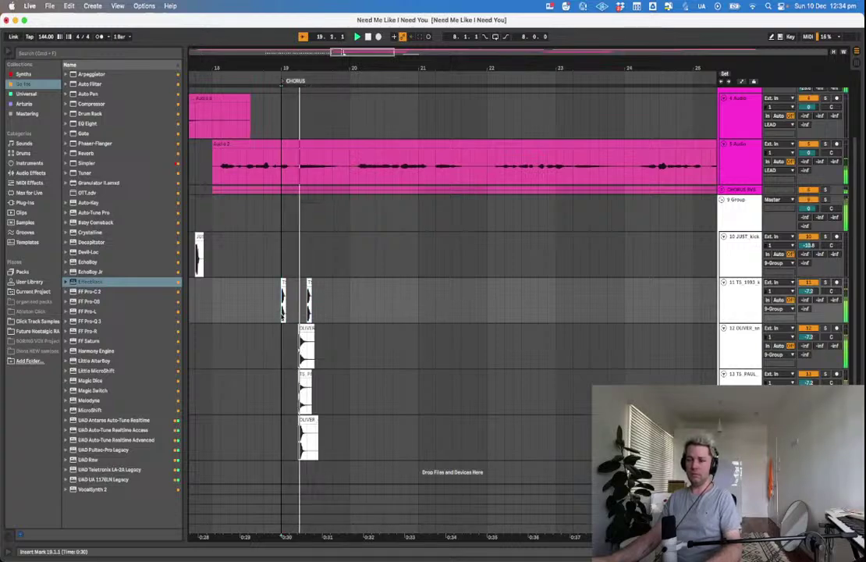
key(space)
drag(309, 284, 326, 292)
click(265, 337)
key(space)
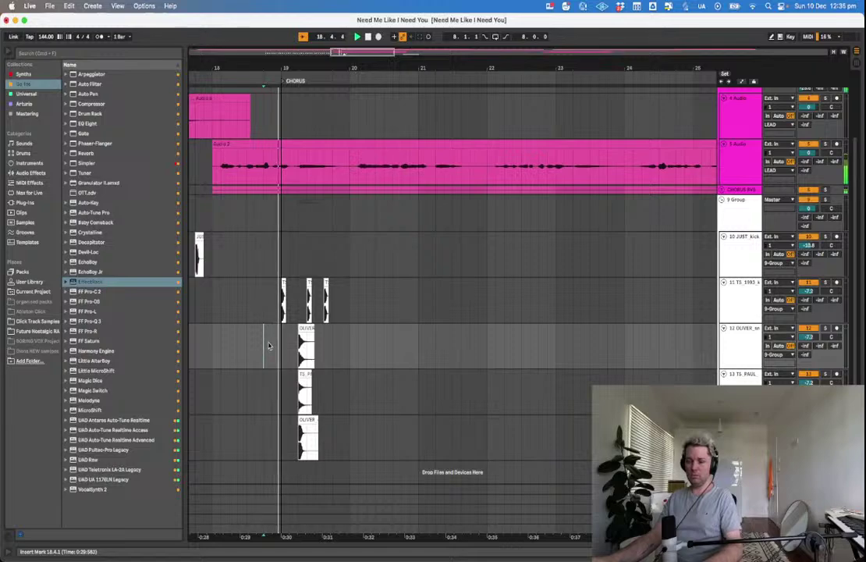
key(space)
Copy the three layered snare clips together to 19.4.3 and play back the bar from just before the chorus.
click(306, 329)
shift+click(305, 375)
shift+click(307, 420)
drag(308, 421, 350, 431)
click(392, 347)
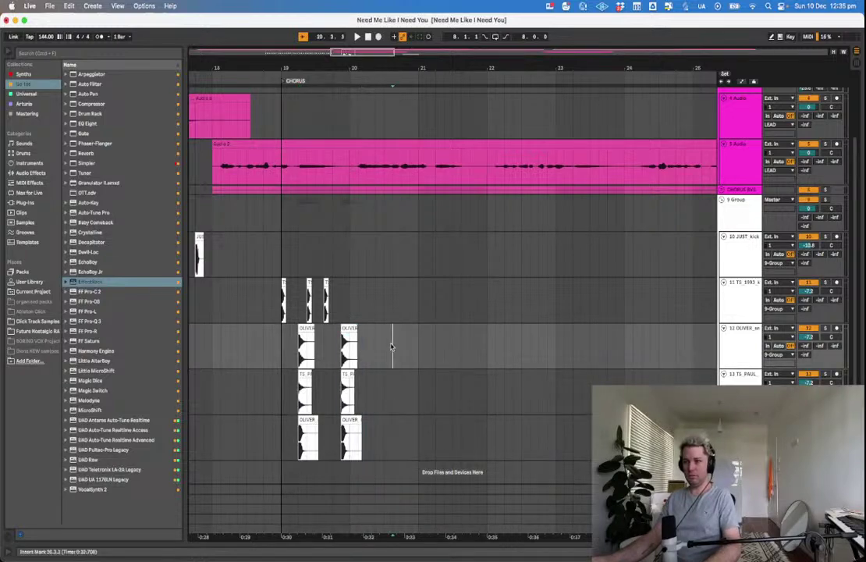
click(337, 427)
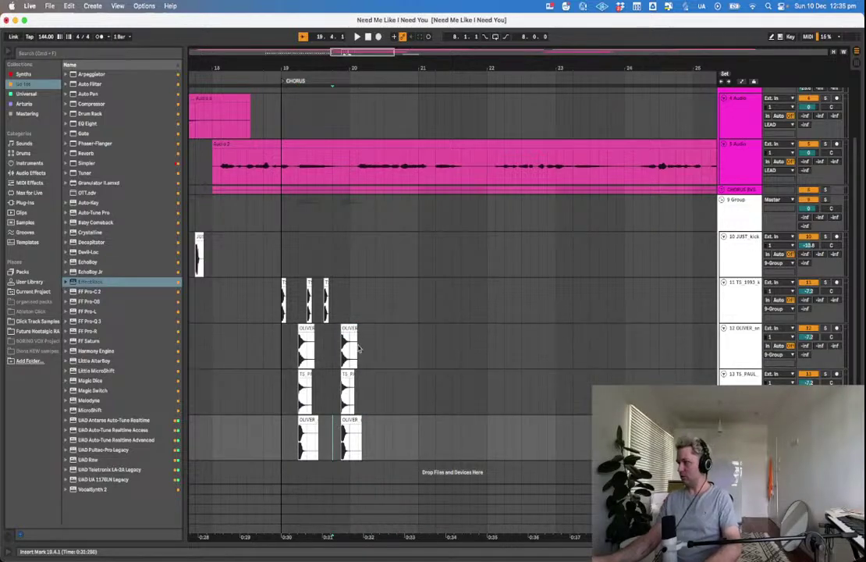
click(277, 303)
key(space)
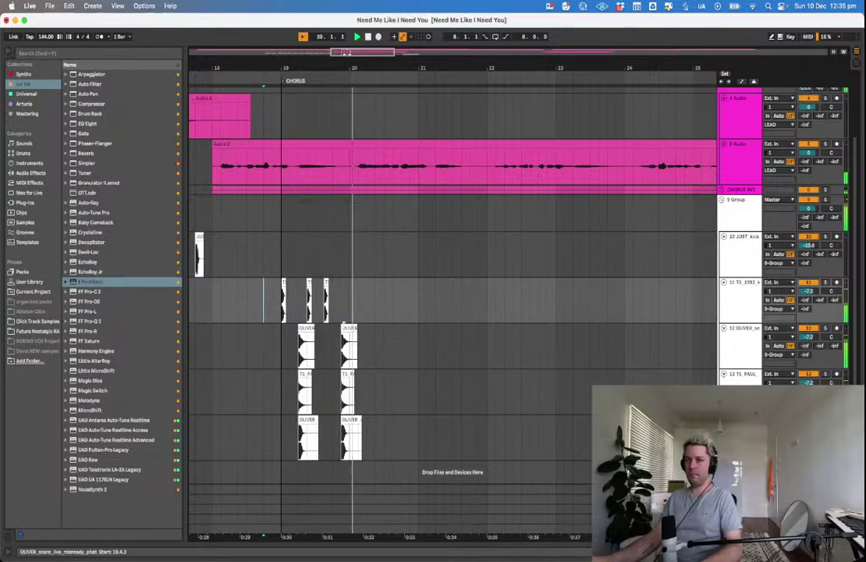
click(347, 330)
key(space)
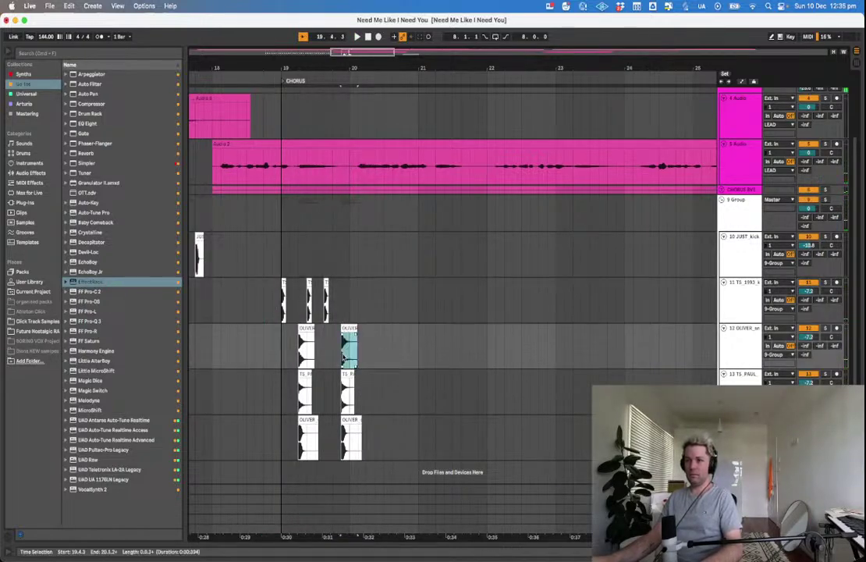
Move the three copied snare clips earlier to 19.4.1 and play back from just before the chorus.
shift+click(351, 419)
drag(351, 415, 342, 414)
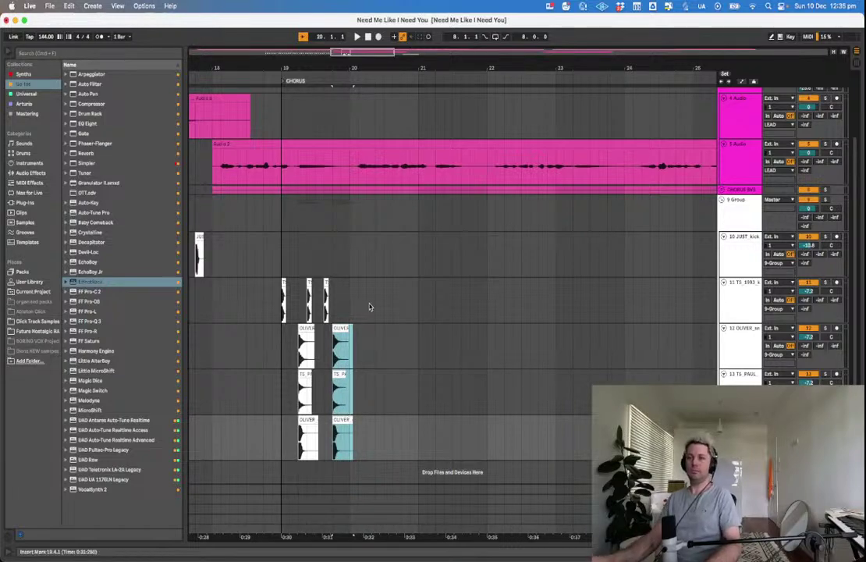
click(277, 345)
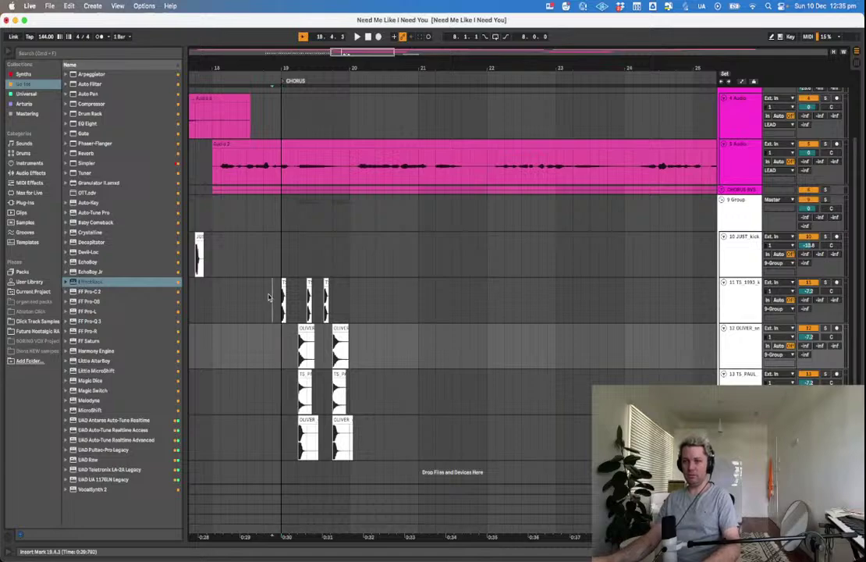
key(space)
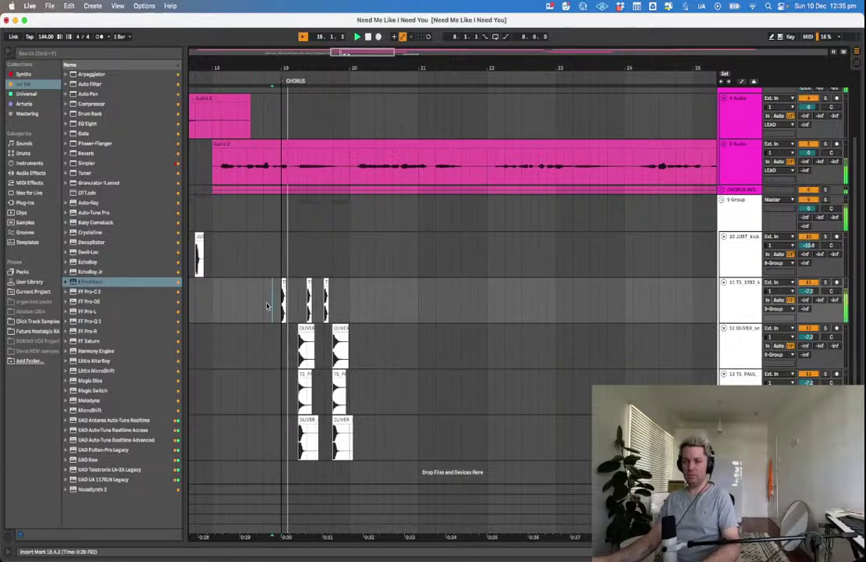
key(space)
Trim the tail of the second OLIVER snare on the lowest snare track at 20.1.1 and play back from 19.1.1.
click(345, 434)
drag(351, 435, 364, 430)
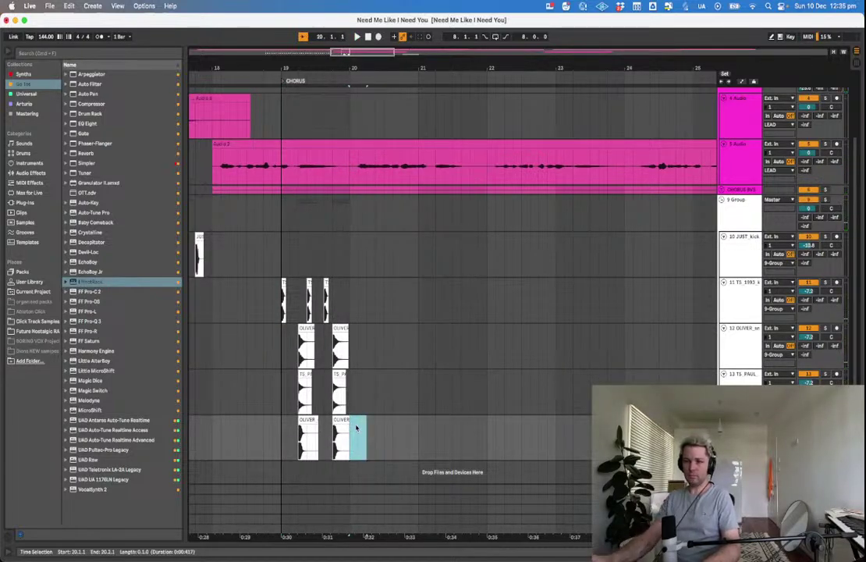
click(358, 430)
click(278, 286)
key(space)
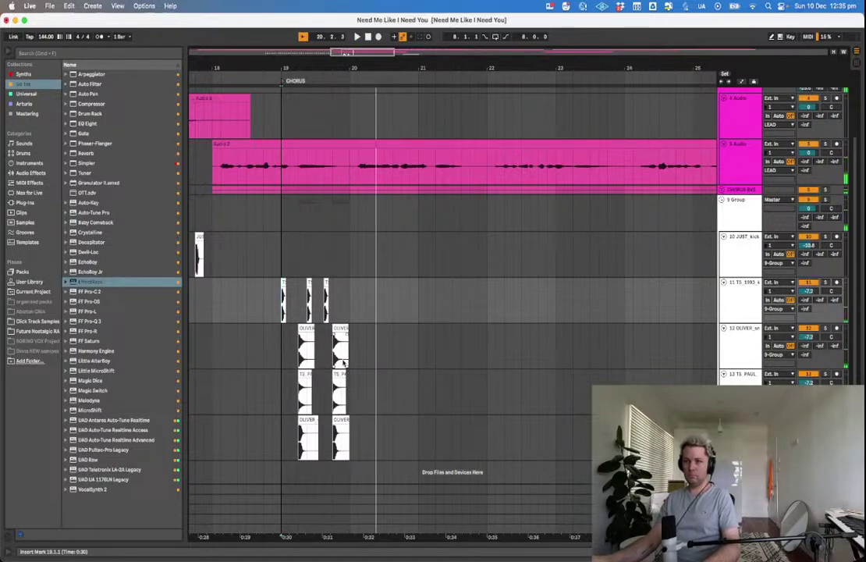
Duplicate the bar of layered snares from 19.1.1 to 20.1.1 repeatedly until the pattern reaches 31.1.1.
drag(349, 442, 281, 360)
key(super+d)
key(super+d)
key(super+d)
key(super+d)
key(super+d)
key(super+d)
key(super+d)
key(super+d)
key(super+d)
key(super+d)
key(super+d)
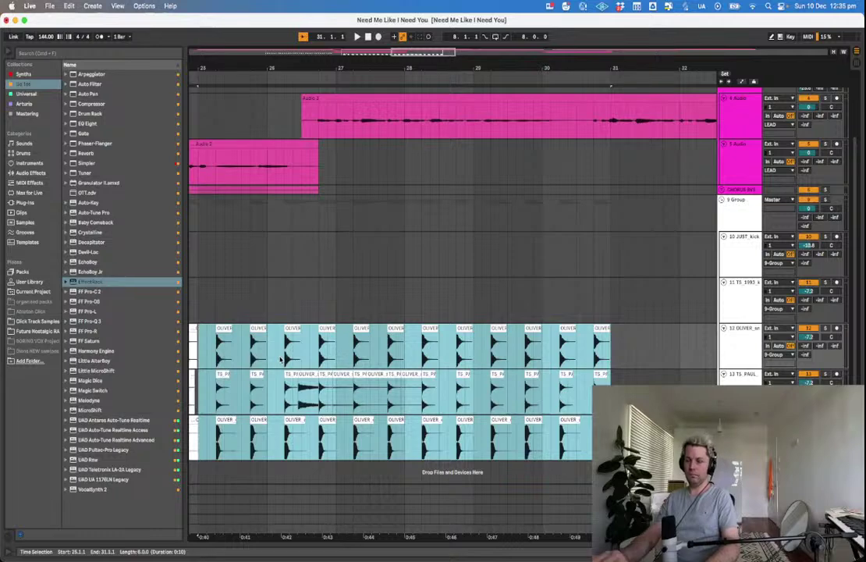
key(minus)
scroll(279, 360, left, 5)
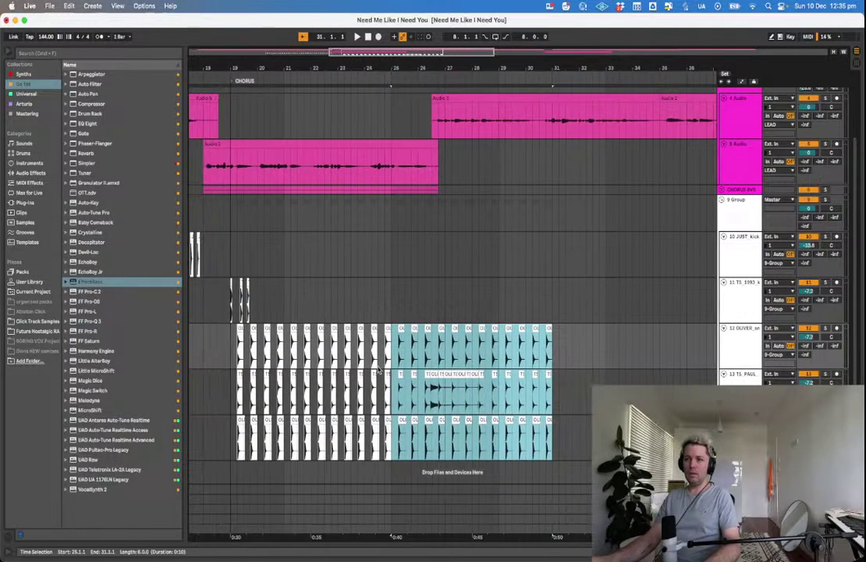
Play back the start of the chorus to hear the three kicks with the repeating snares.
click(232, 309)
key(space)
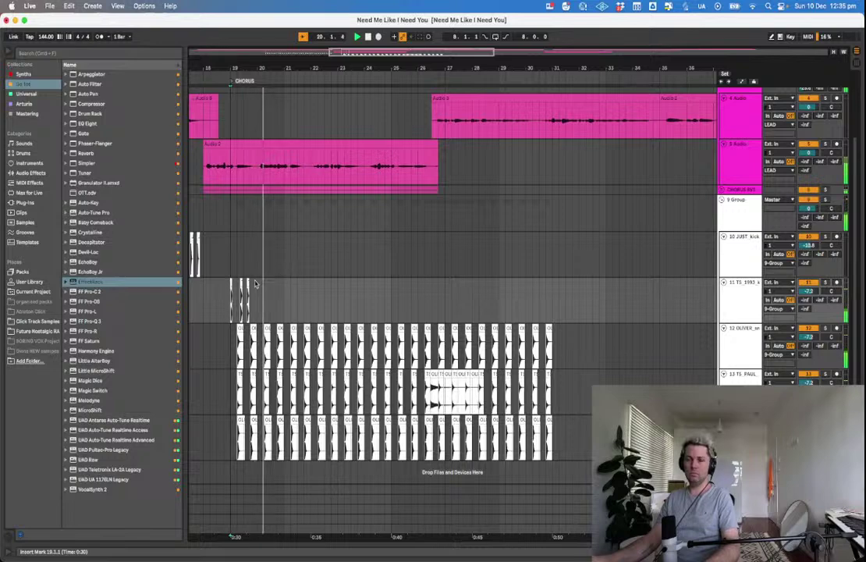
scroll(241, 293, up, 4)
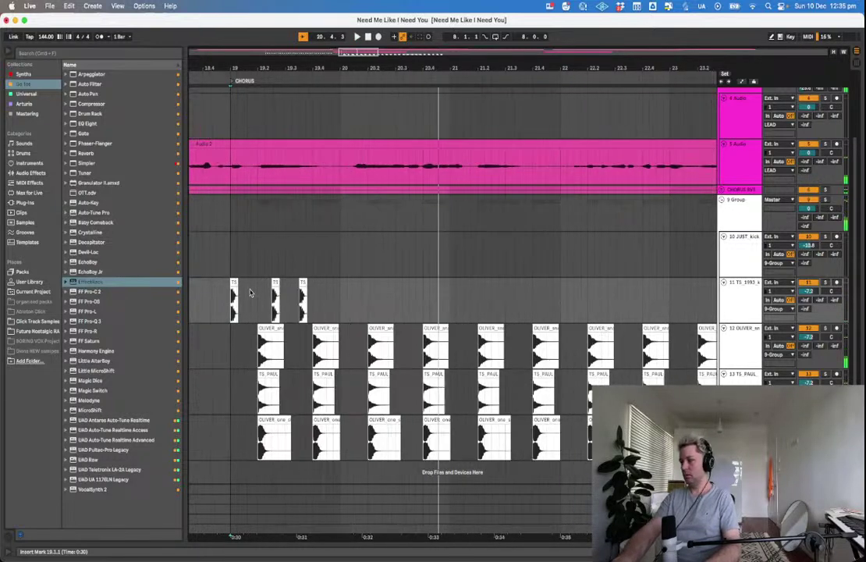
scroll(254, 293, left, 1)
scroll(252, 294, left, 2)
key(space)
key(space)
click(303, 295)
key(space)
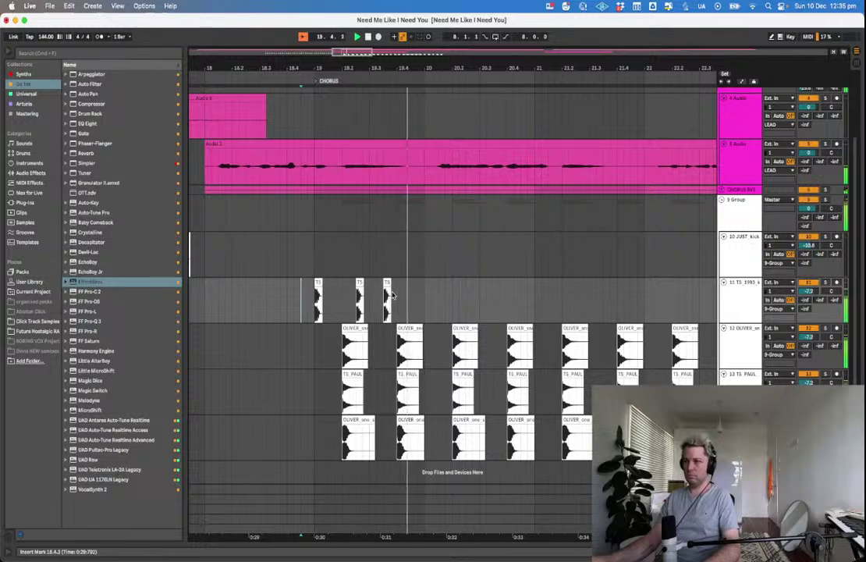
key(space)
Place two adjacent copies of the kick on track 11 at 20.3.1 and 20.3.2 and play back from before the chorus.
drag(389, 282, 485, 297)
click(294, 306)
key(space)
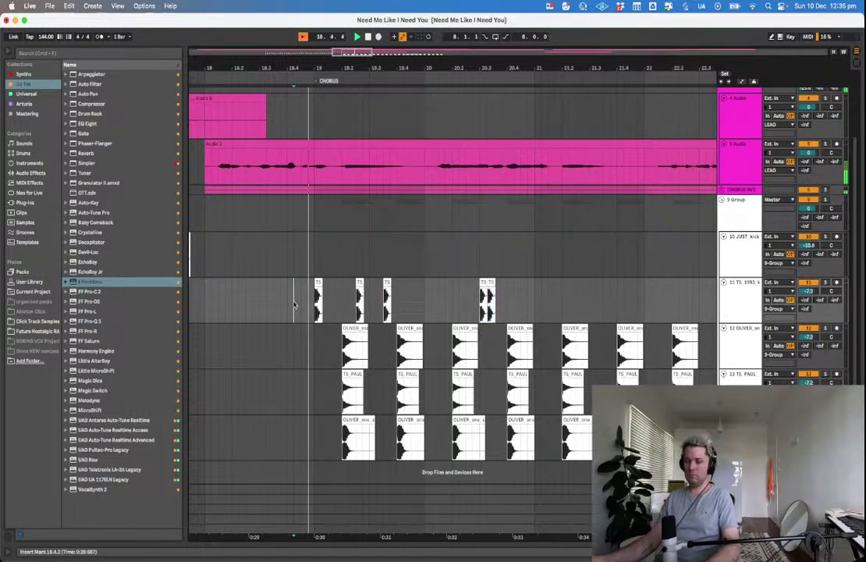
key(space)
Add another copy of the kick on track 11 at 20.1.3 and play back the first two chorus bars.
click(435, 295)
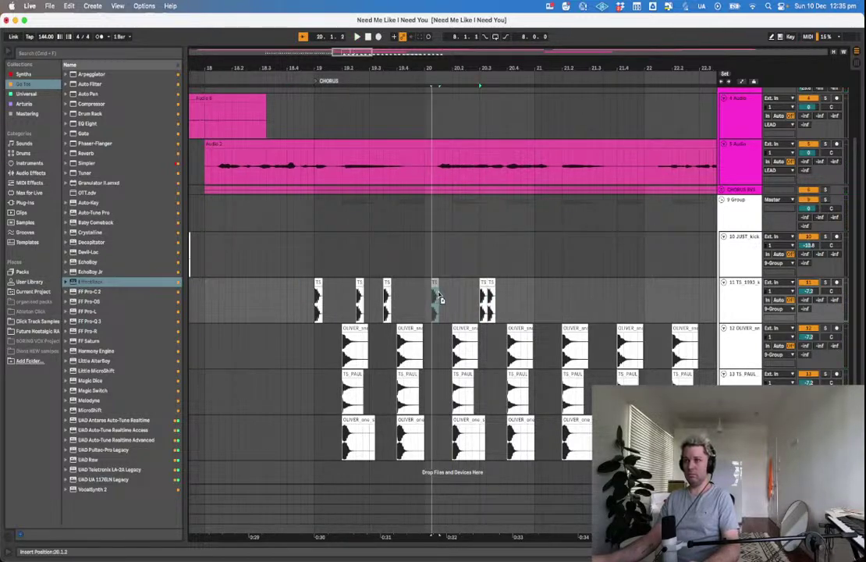
drag(438, 299, 440, 297)
drag(262, 311, 317, 312)
key(space)
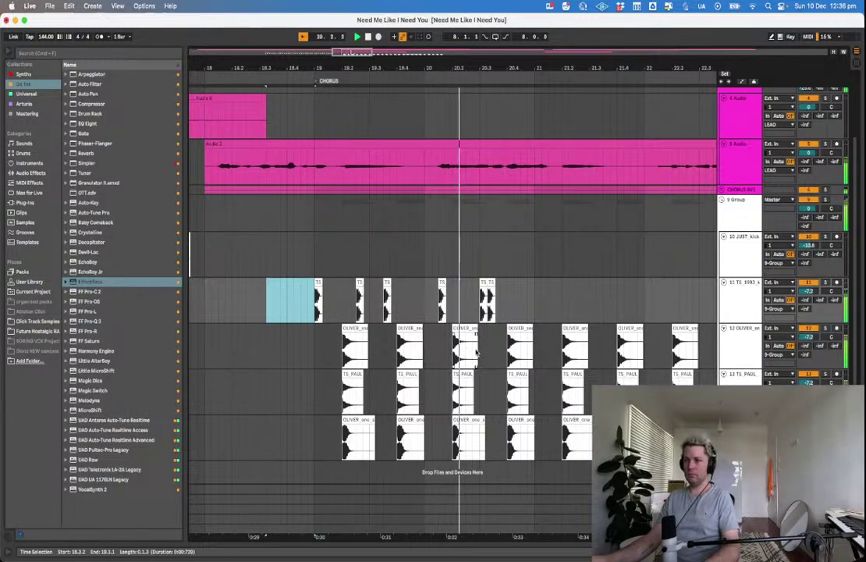
key(space)
Move the second of the two adjacent kicks to 20.3.3 and play back the pattern from the chorus start.
drag(492, 283, 498, 284)
click(317, 310)
key(space)
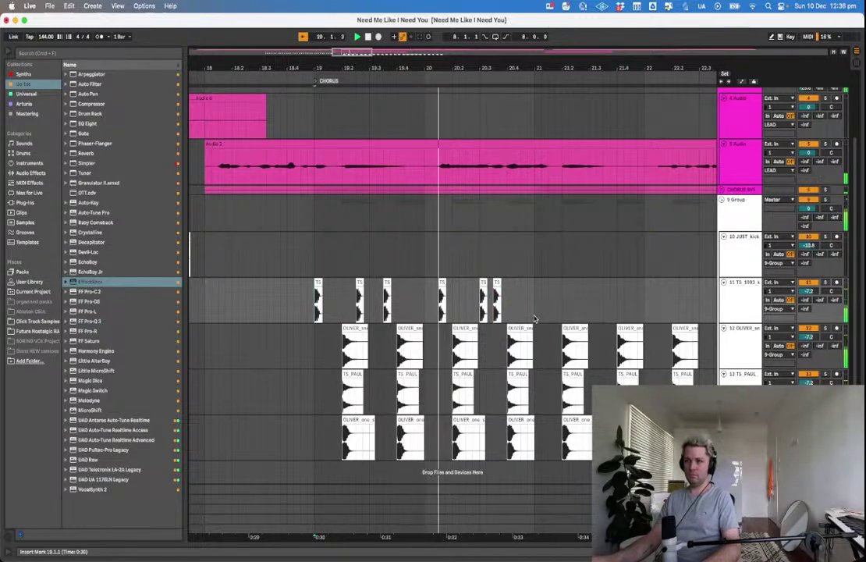
click(305, 301)
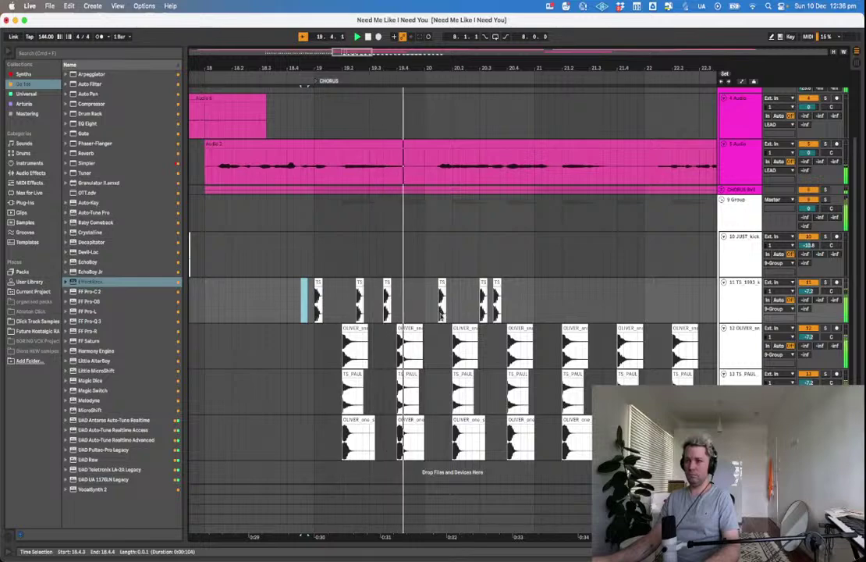
click(483, 284)
key(space)
Copy the last kick on track 11 to 20.4.3 and play back from 20.1.2.
drag(498, 284, 522, 292)
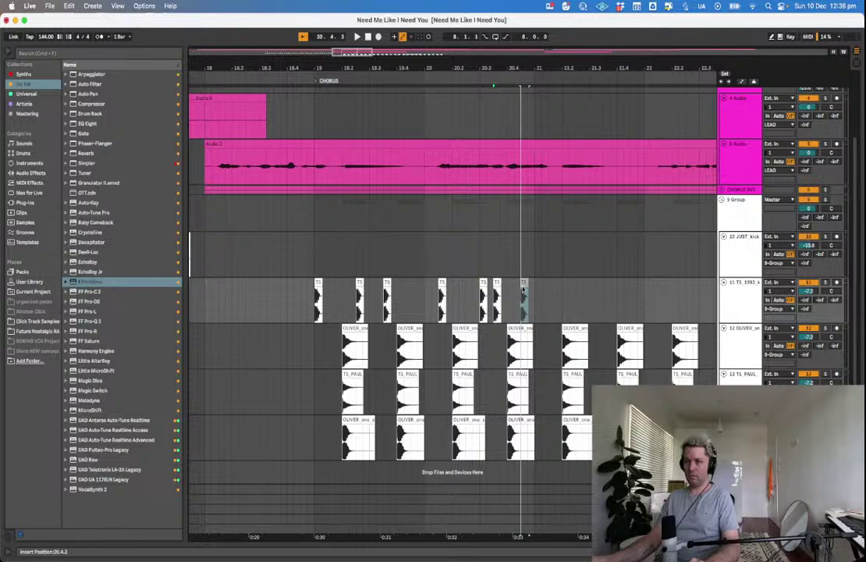
click(436, 292)
key(space)
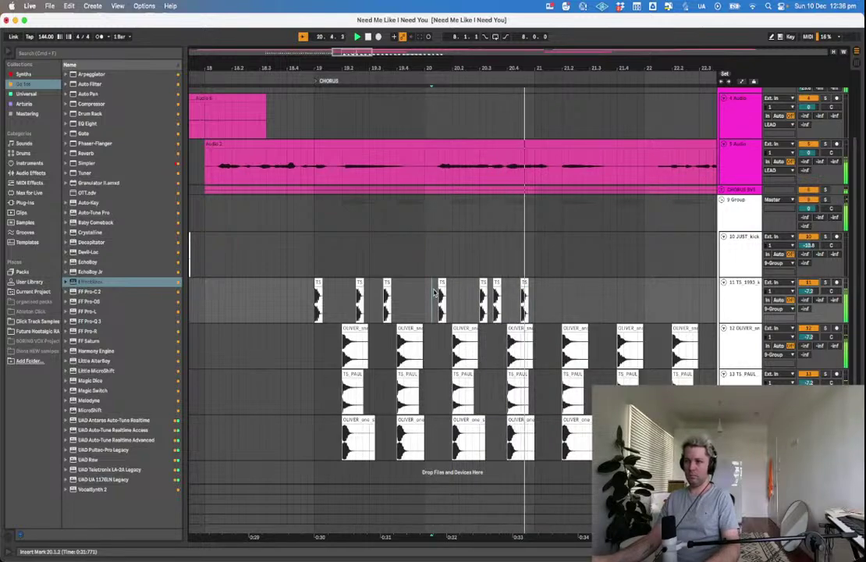
key(space)
Duplicate the two-bar kick pattern from 19.1.1 to 21.1.1 three times so it runs to 27.1.1.
click(535, 316)
drag(535, 316, 317, 300)
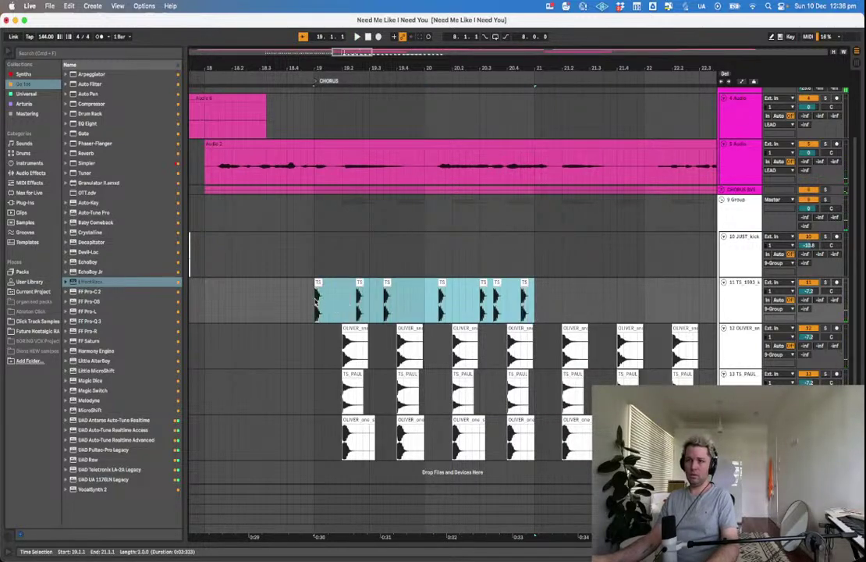
key(ctrl+d)
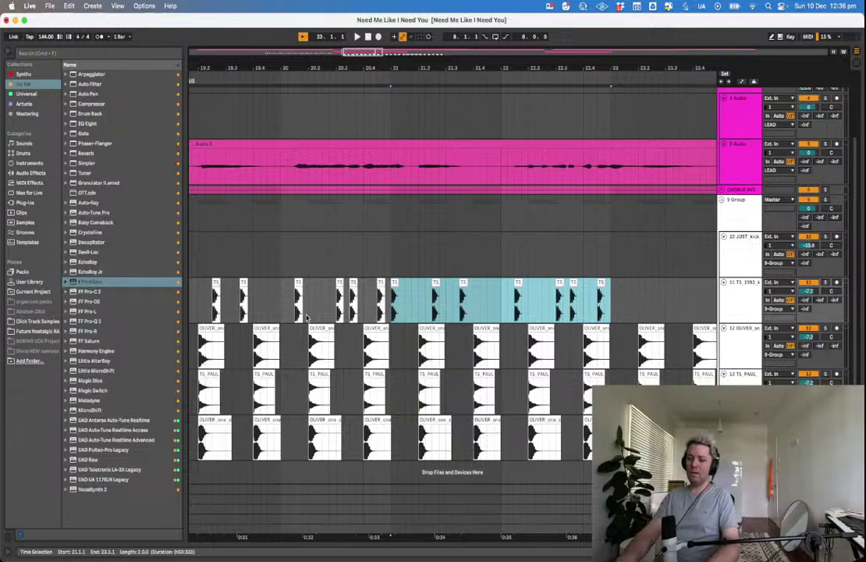
key(minus)
key(ctrl+d)
key(ctrl+d)
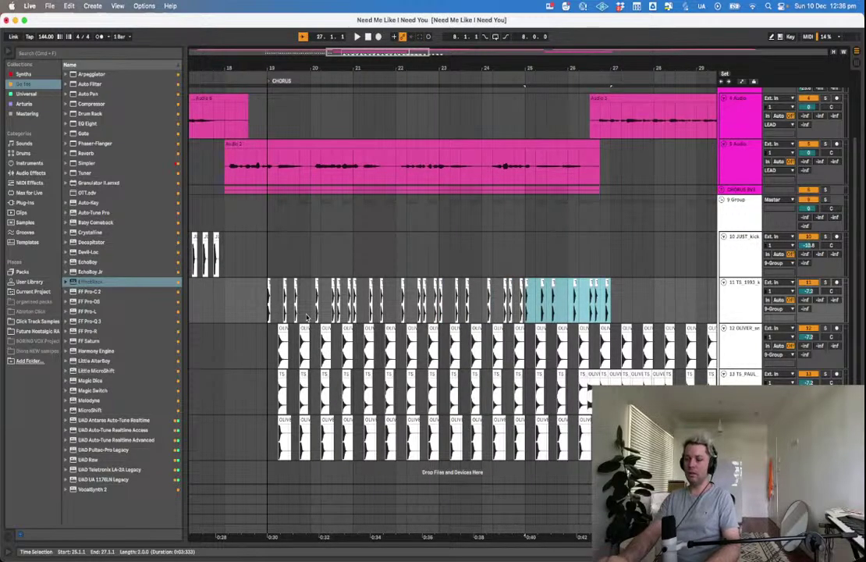
Play back the chorus from 19.1.1 to hear the full kick and snare pattern under the vocals.
click(271, 309)
key(space)
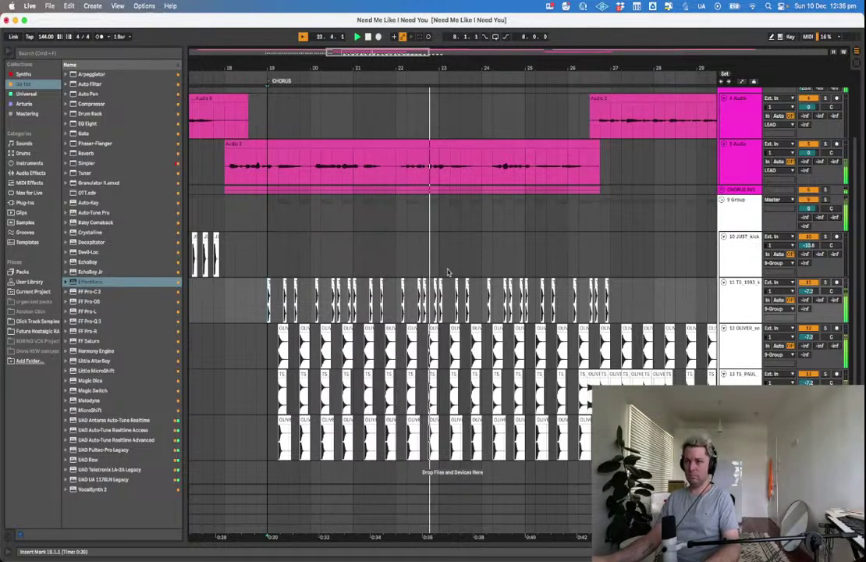
click(269, 303)
scroll(269, 303, up, 5)
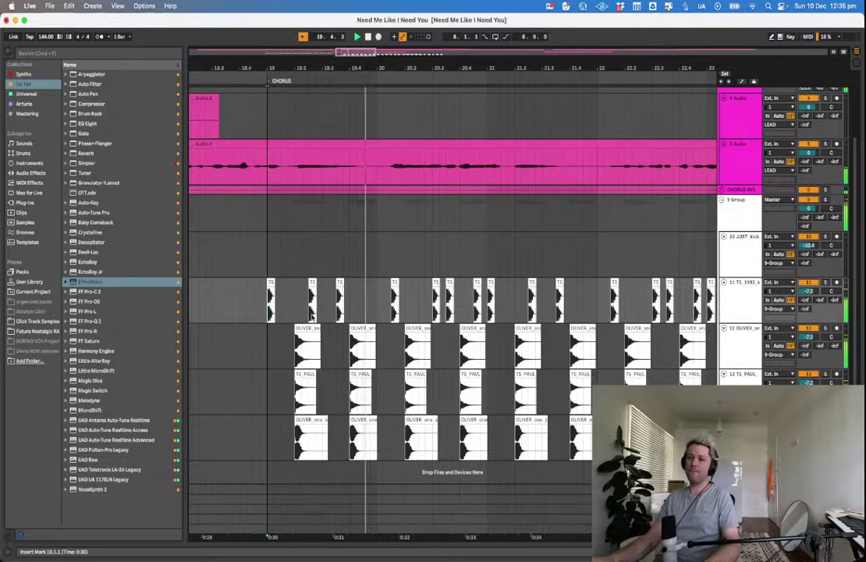
scroll(316, 316, right, 1)
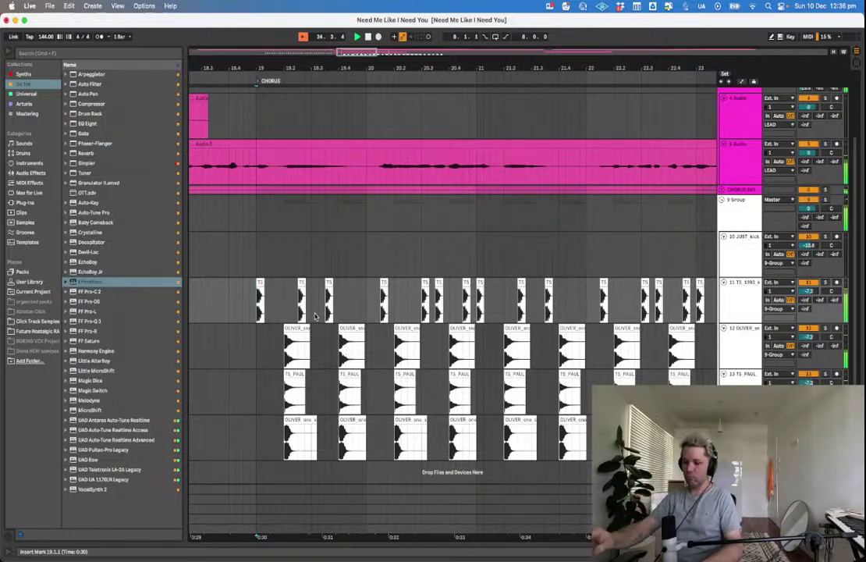
Delete the surplus snares after bar 27 on tracks 12 to 14, keep one OLIVER snare near bar 29 on track 13, and audition it soloed.
key(minus)
key(minus)
key(minus)
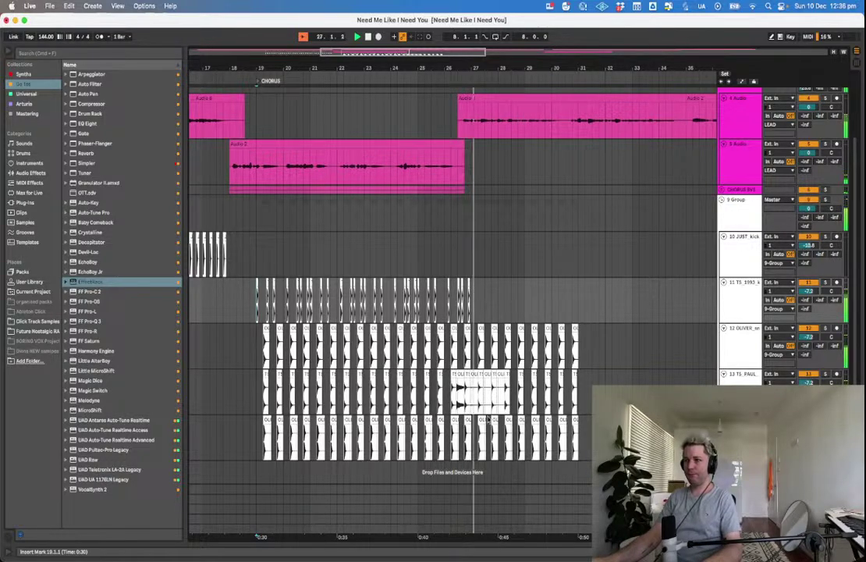
key(space)
drag(470, 331, 585, 423)
drag(460, 375, 530, 377)
click(531, 381)
key(space)
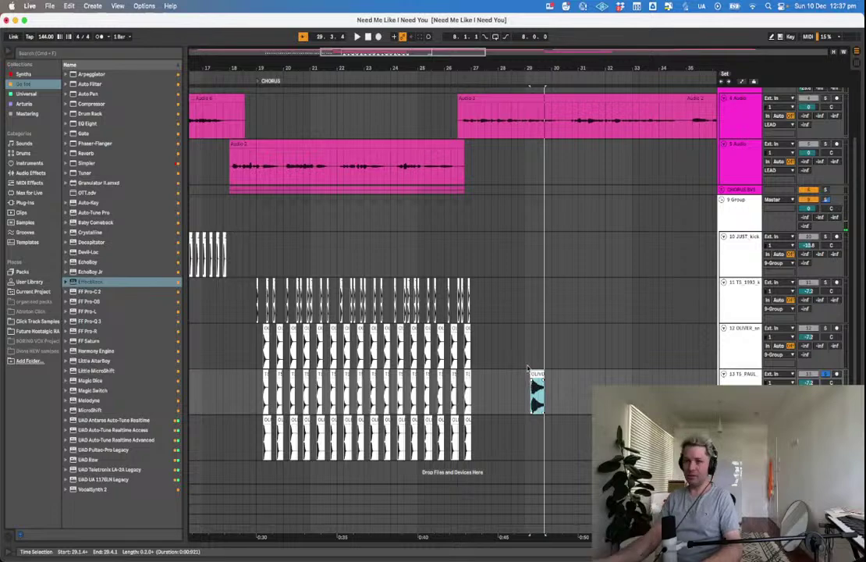
Play back the lead-in to the chorus from 16.4.1, toggling solo on the track 11 kicks.
scroll(530, 370, left, 8)
click(531, 391)
click(485, 321)
key(space)
scroll(503, 342, right, 1)
key(s)
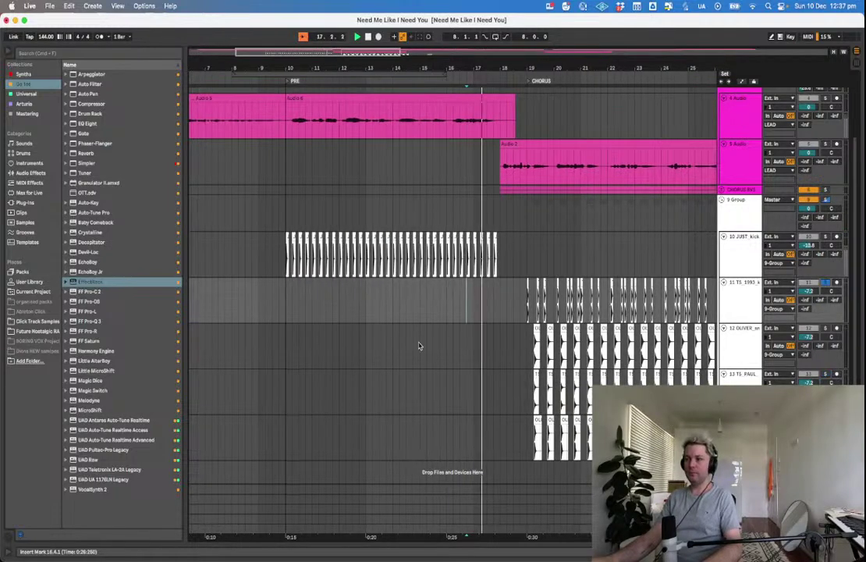
key(s)
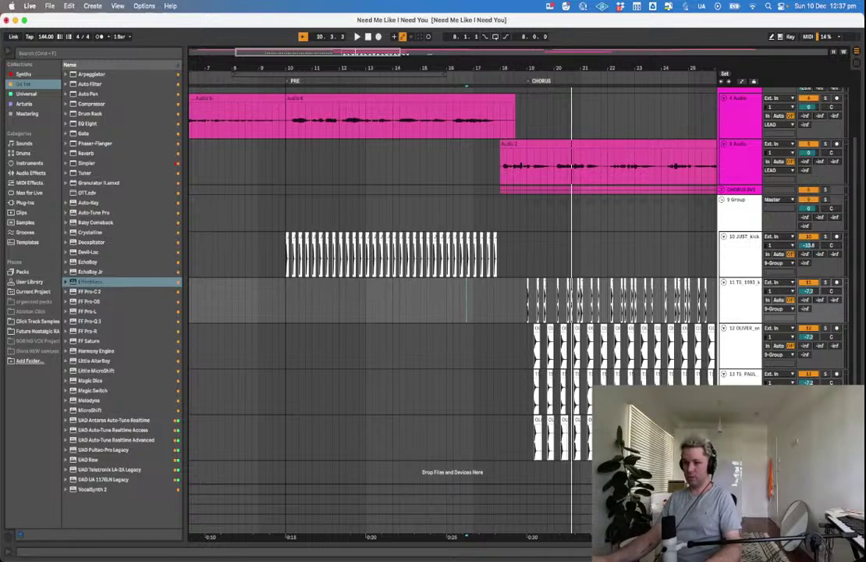
mouse_move(406, 555)
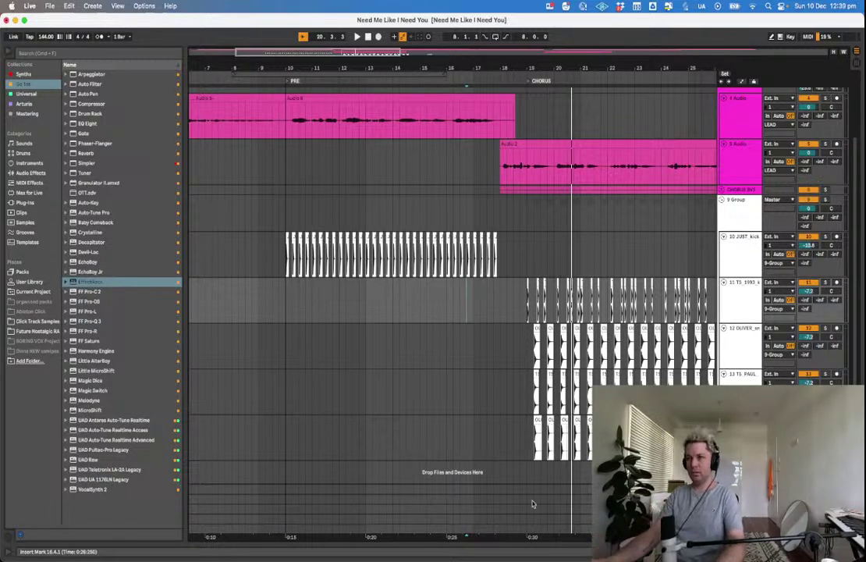
click(500, 258)
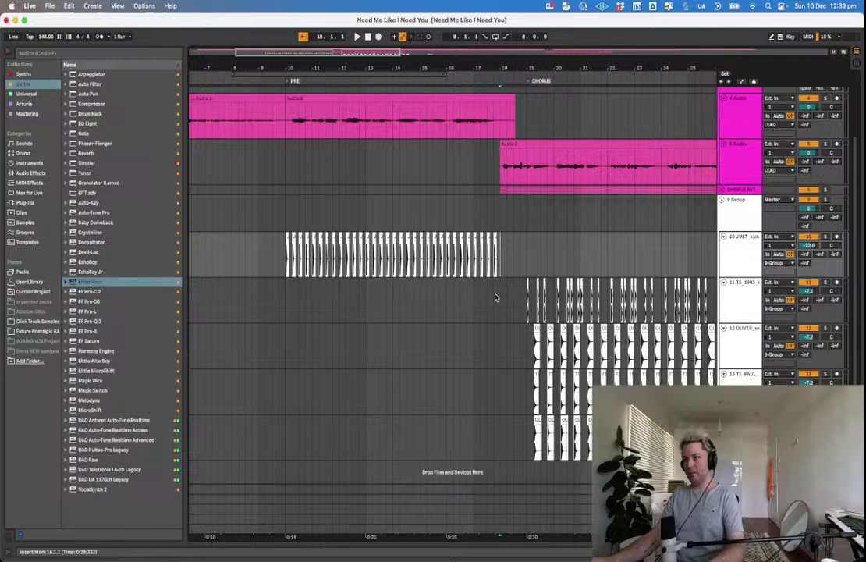
click(525, 252)
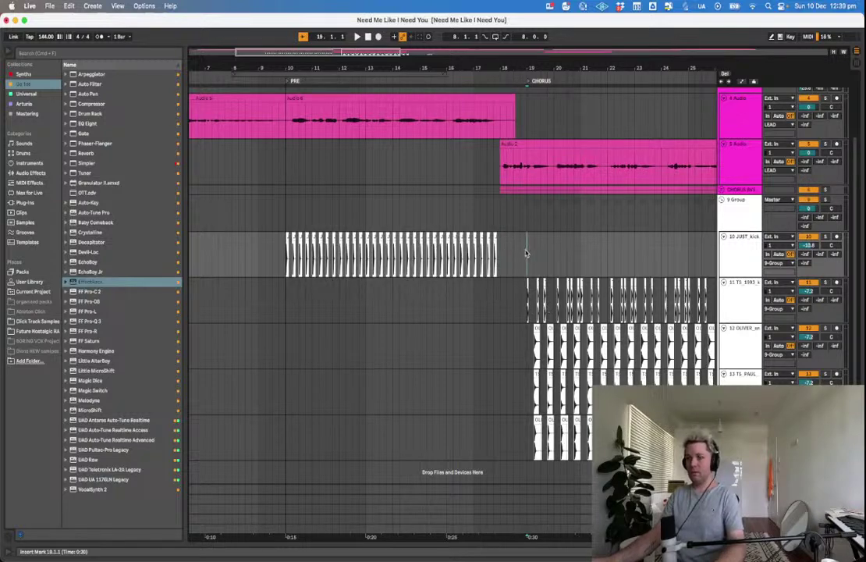
key(minus)
key(minus)
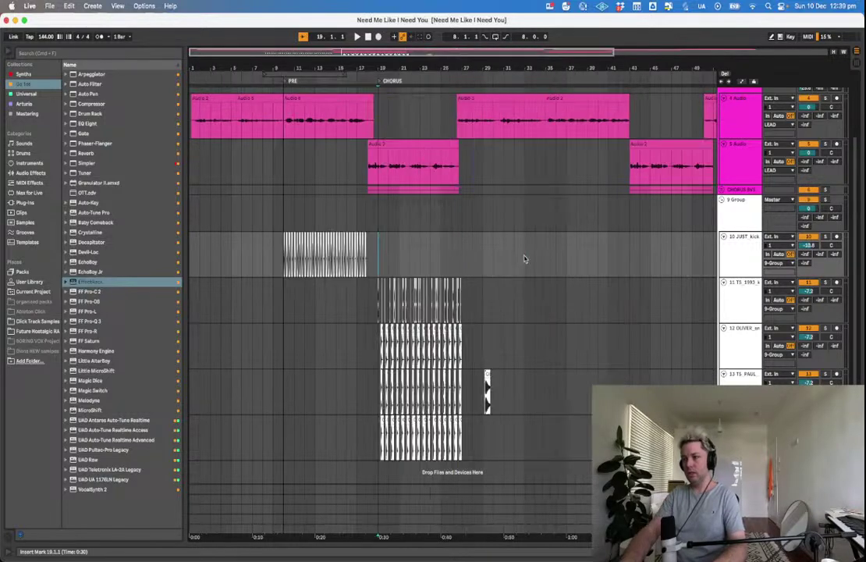
Insert two new audio tracks below the last snare track, 14, in the drum group.
click(471, 387)
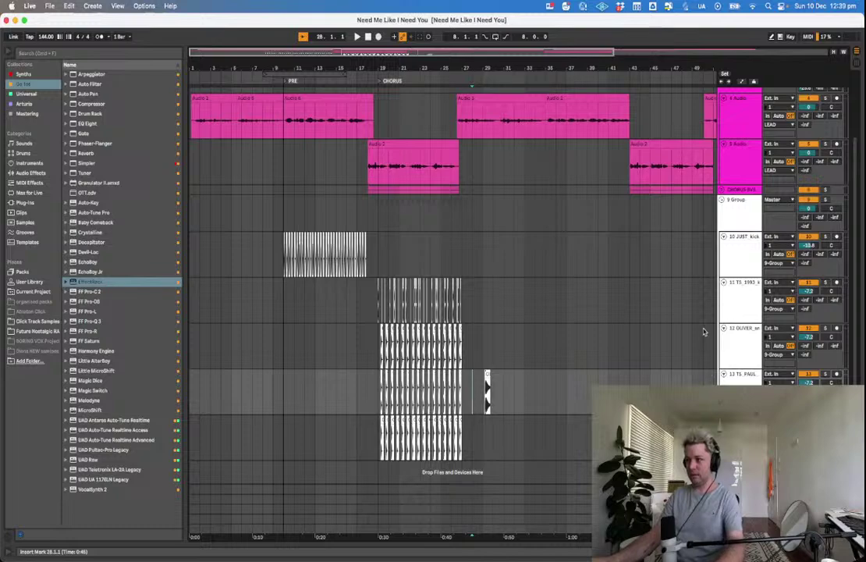
key(Down)
key(super+t)
key(super+t)
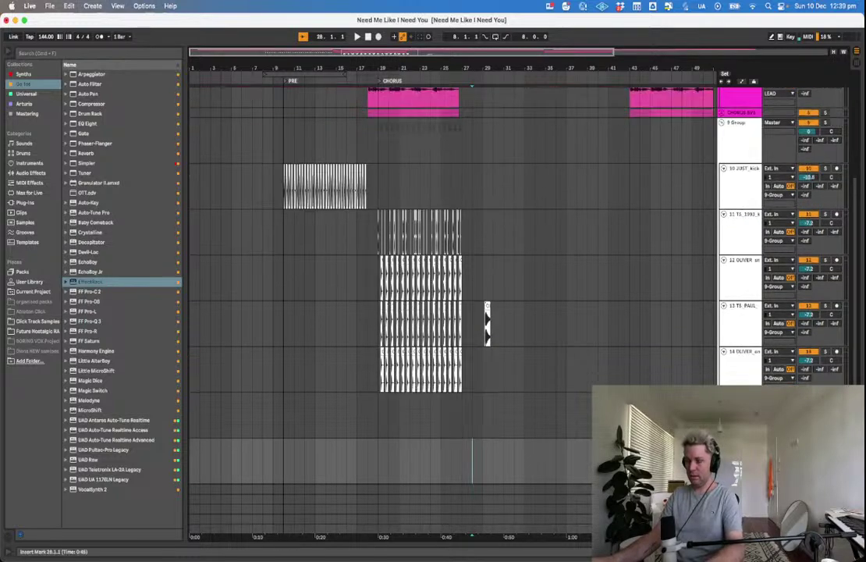
Group new audio track 15 within the drum group and open the new group's name for editing.
scroll(471, 312, down, 1)
click(739, 374)
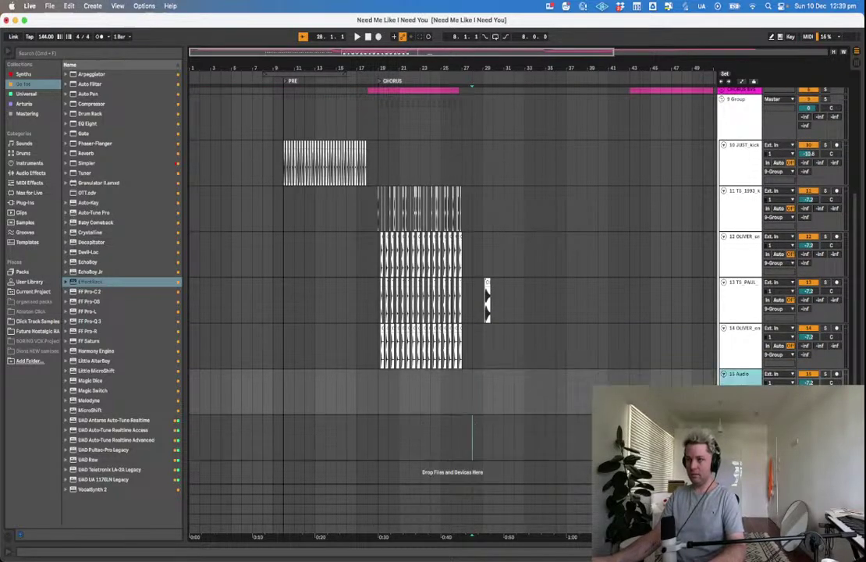
key(super+g)
key(super+r)
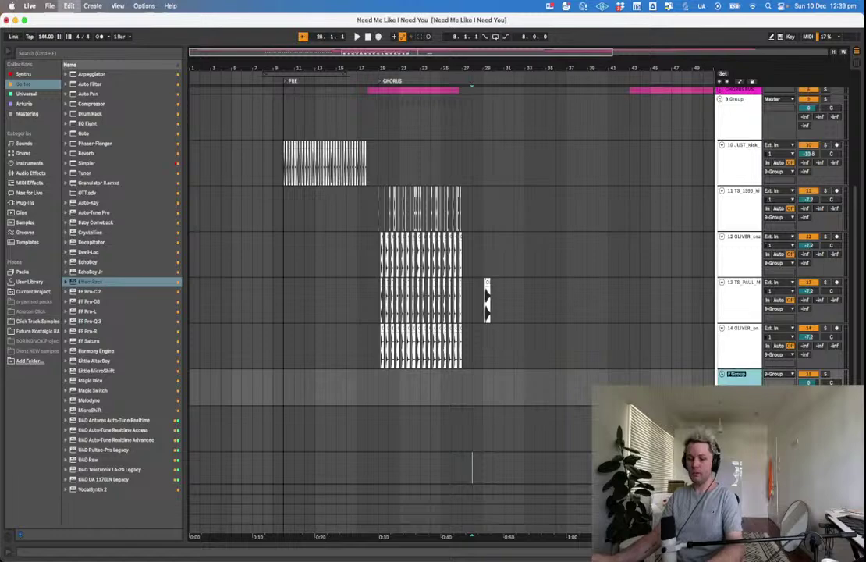
Name the selected track group HATS, and group the three tracks 12 to 14 under the name Snares.
text(HATS)
key(Return)
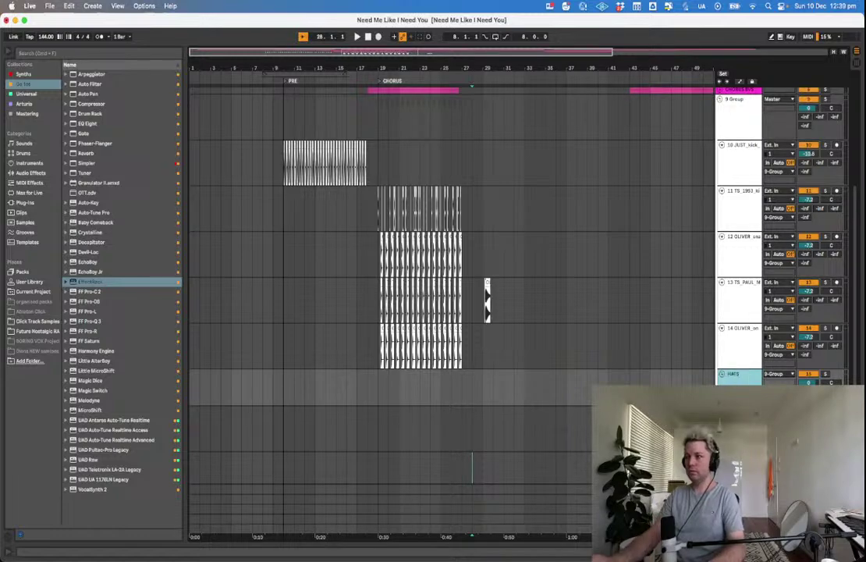
click(746, 264)
shift+click(746, 342)
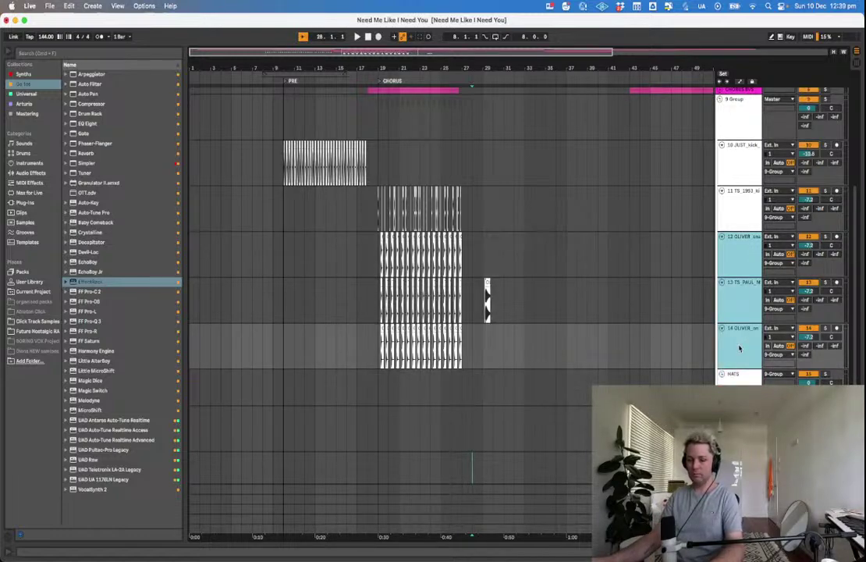
key(super+g)
key(super+r)
text(Snares)
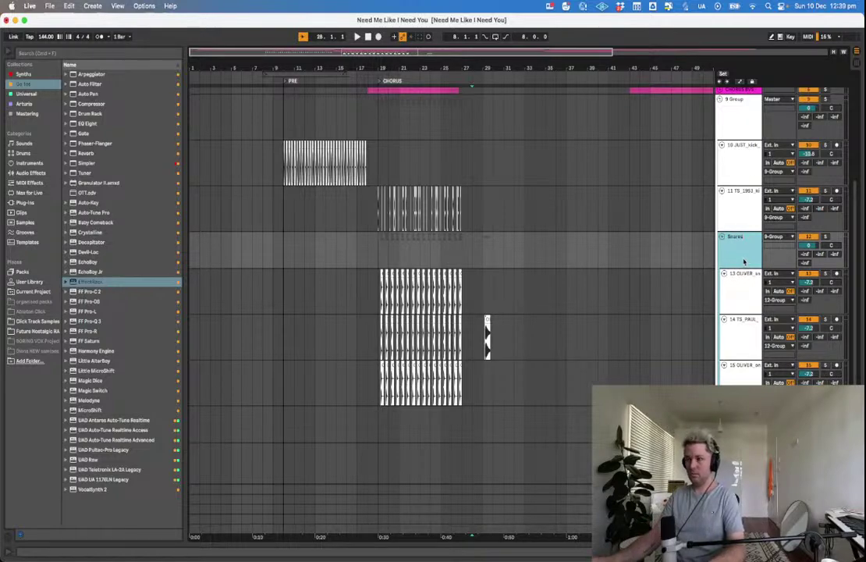
Rename the TS_1993 kick track as KICK and the JUST_kick track above it as Verse Kick.
click(728, 204)
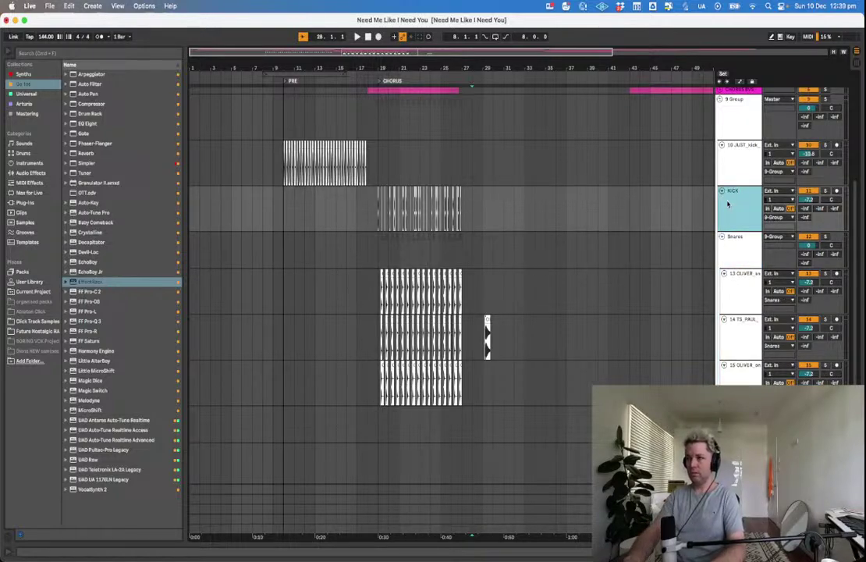
click(529, 277)
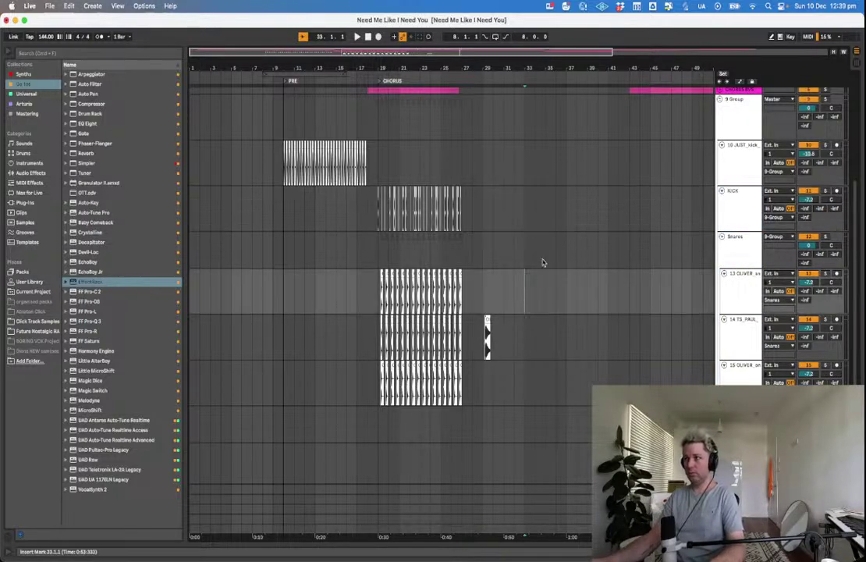
click(729, 164)
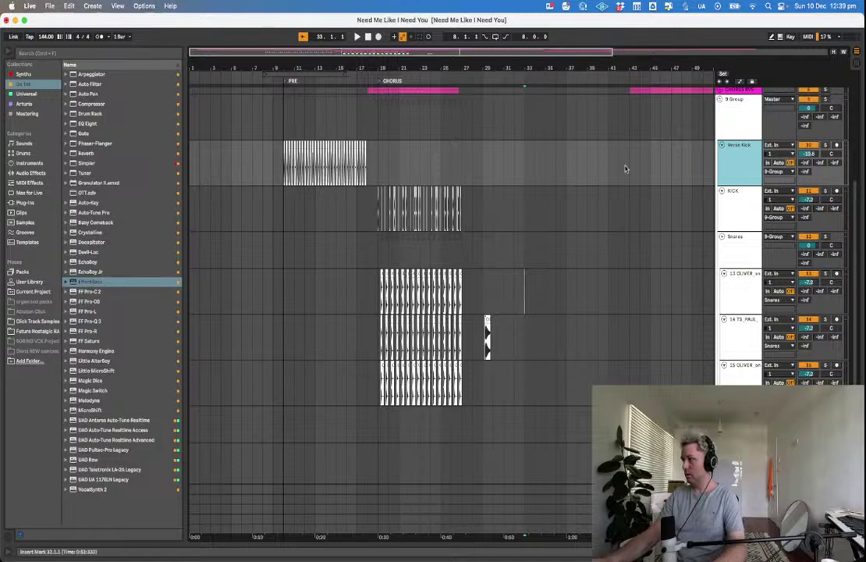
click(550, 225)
Collapse the Snares group so its three tracks are folded away above the HATS group.
scroll(549, 228, down, 3)
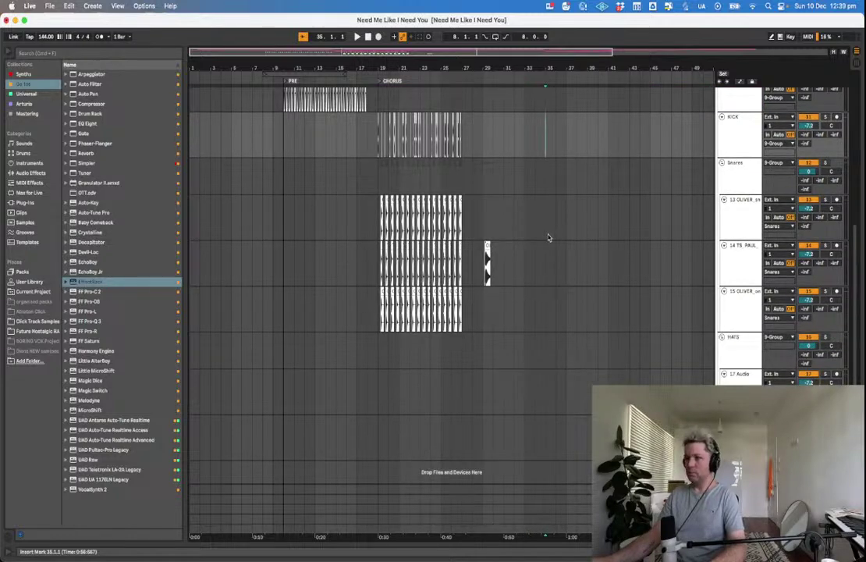
click(370, 171)
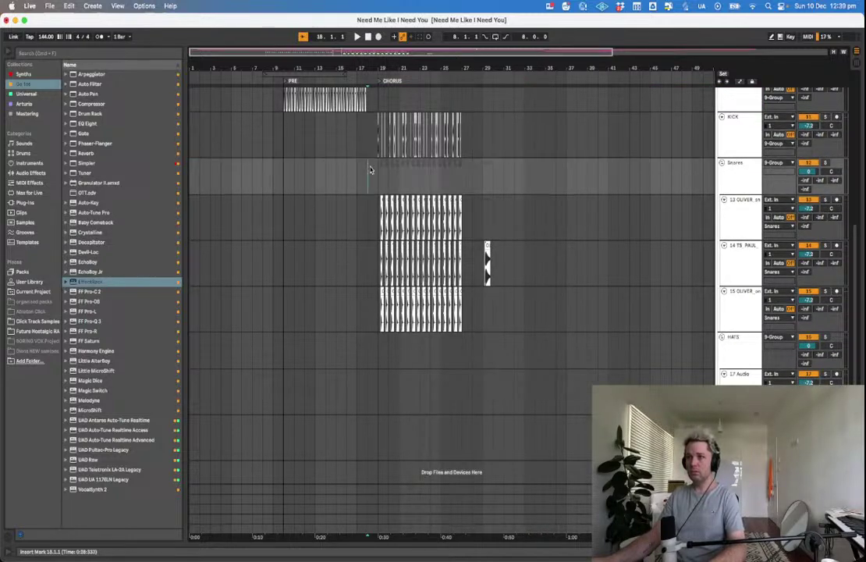
click(723, 163)
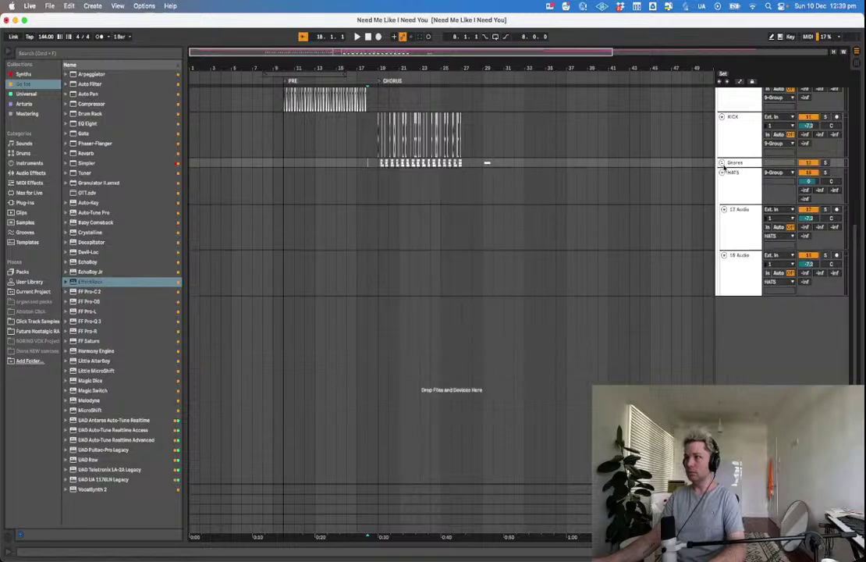
click(739, 194)
click(746, 235)
Switch to Splice, open the That Sound 1993 pack and filter its samples by hats.
key(super+Tab)
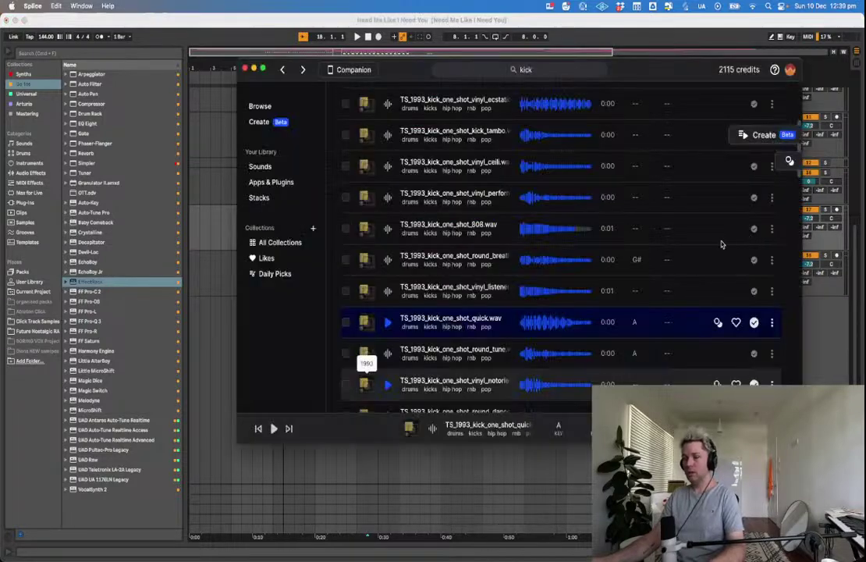
click(553, 76)
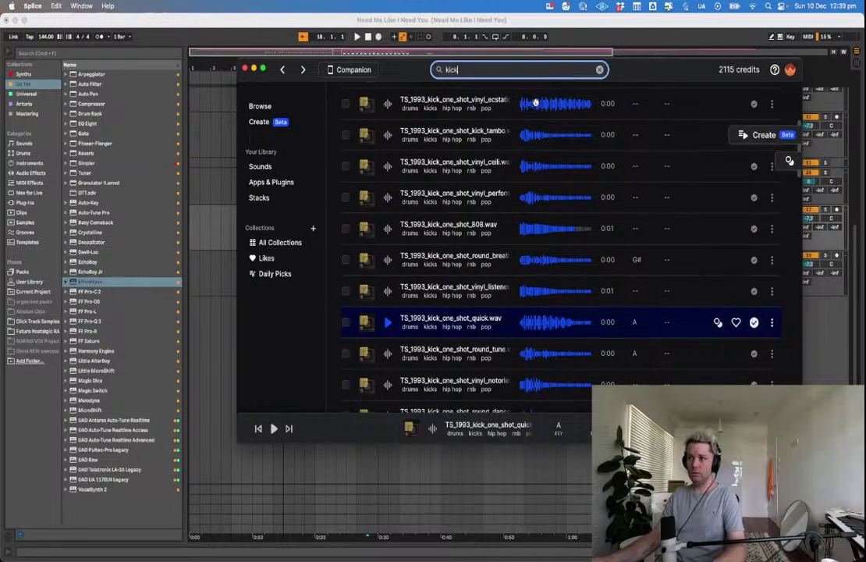
click(368, 207)
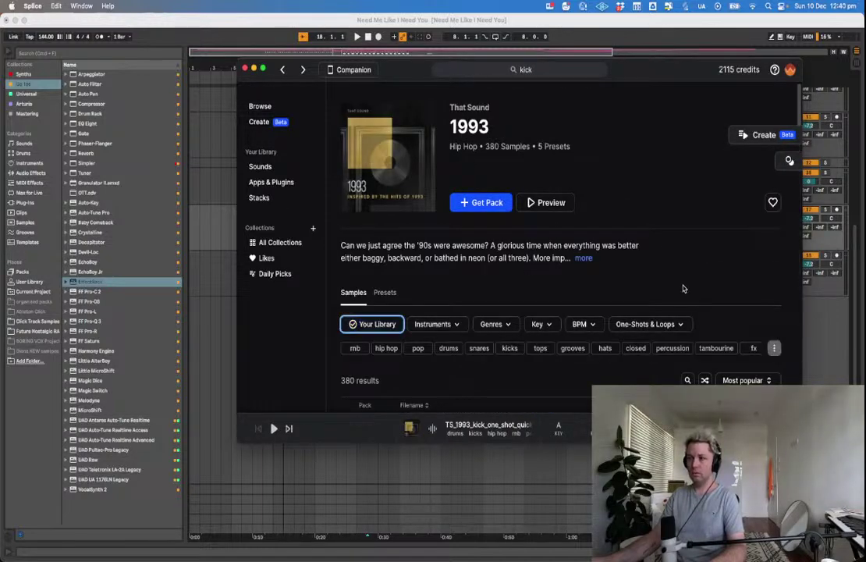
scroll(680, 286, down, 10)
scroll(683, 284, up, 5)
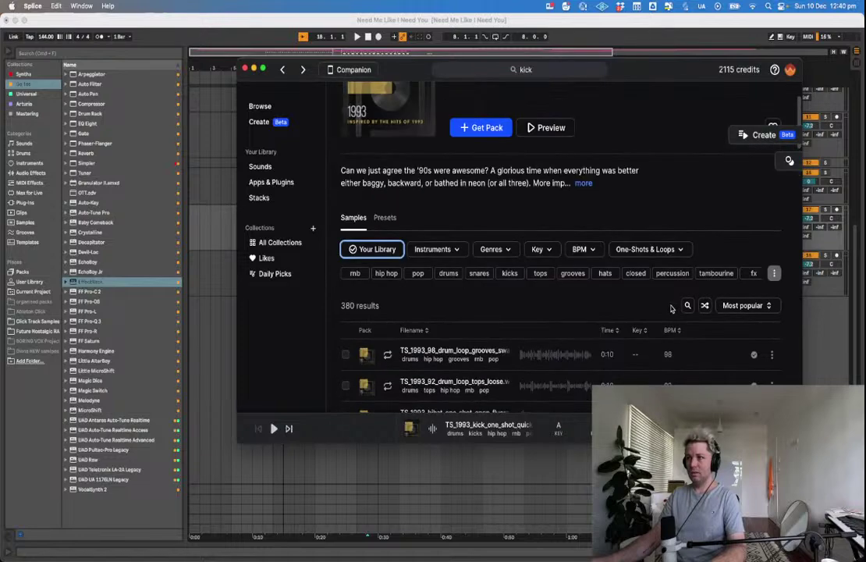
click(606, 273)
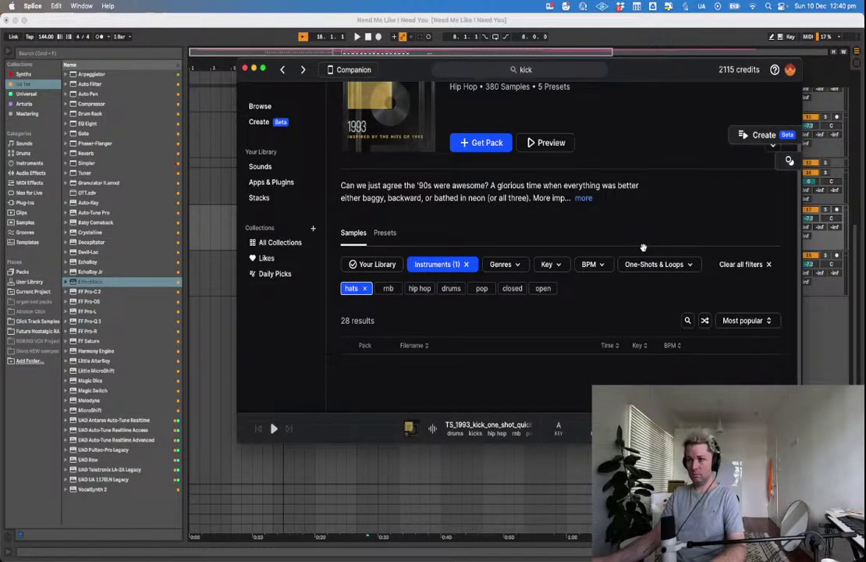
scroll(643, 251, down, 5)
scroll(625, 226, up, 5)
scroll(431, 309, down, 5)
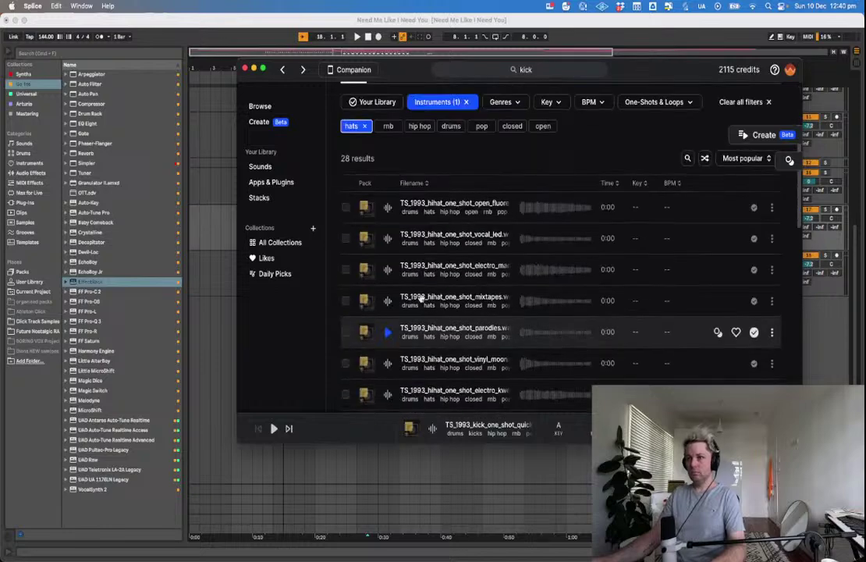
Audition the 1993 pack's hi-hat one-shots one after another to choose a hat sound.
click(385, 207)
key(Down)
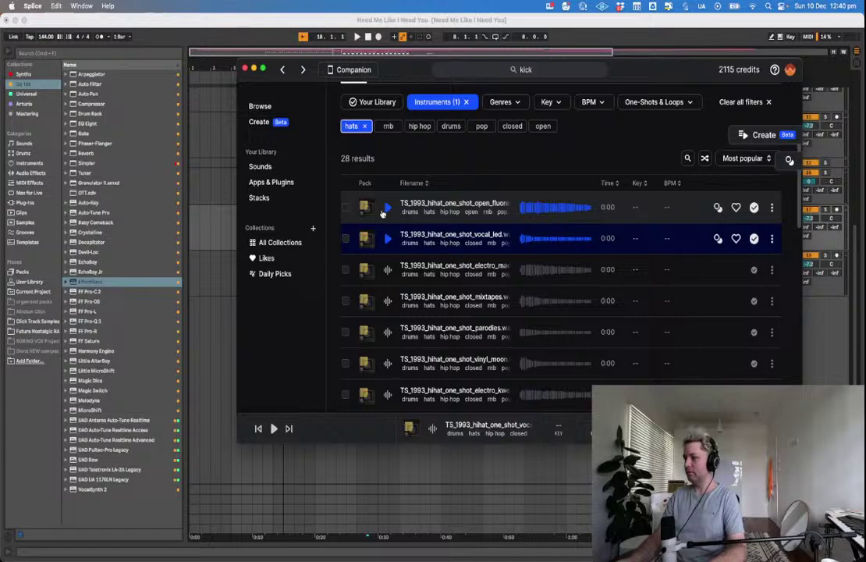
key(Down)
key(Down)
key(Down)
key(Down)
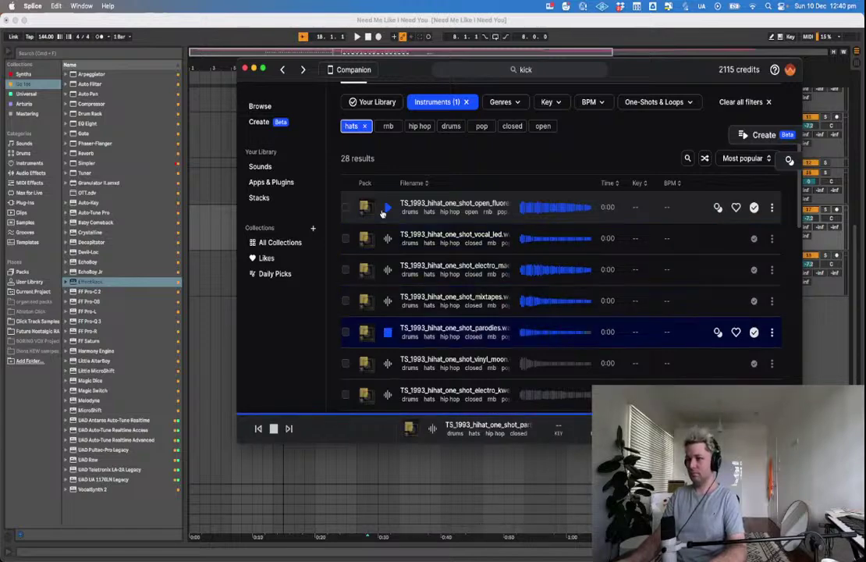
click(388, 271)
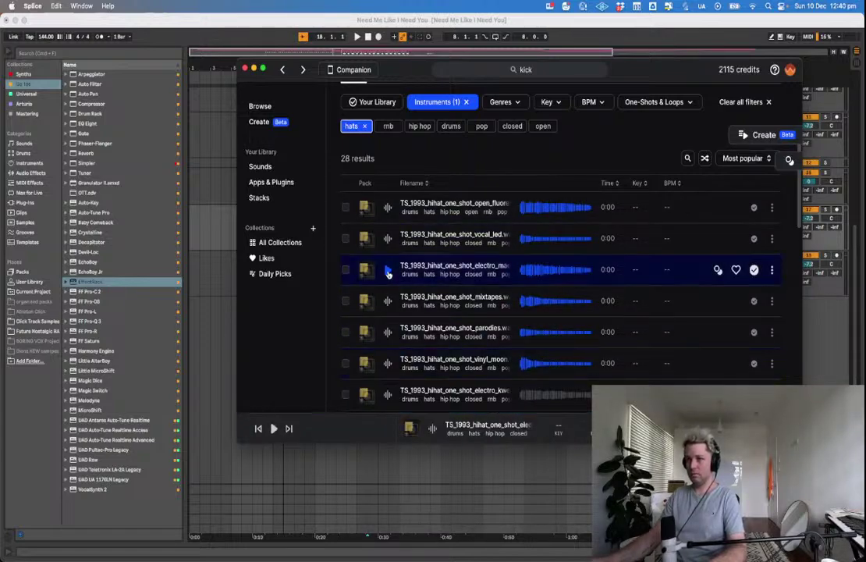
click(388, 342)
click(391, 372)
scroll(390, 367, down, 5)
key(Down)
key(Down)
key(Down)
key(Down)
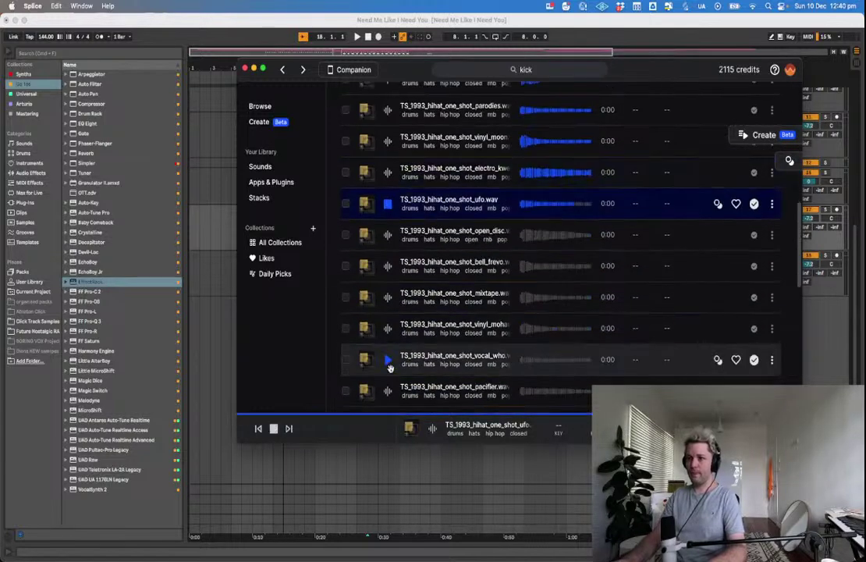
key(Down)
key(Down)
key(Up)
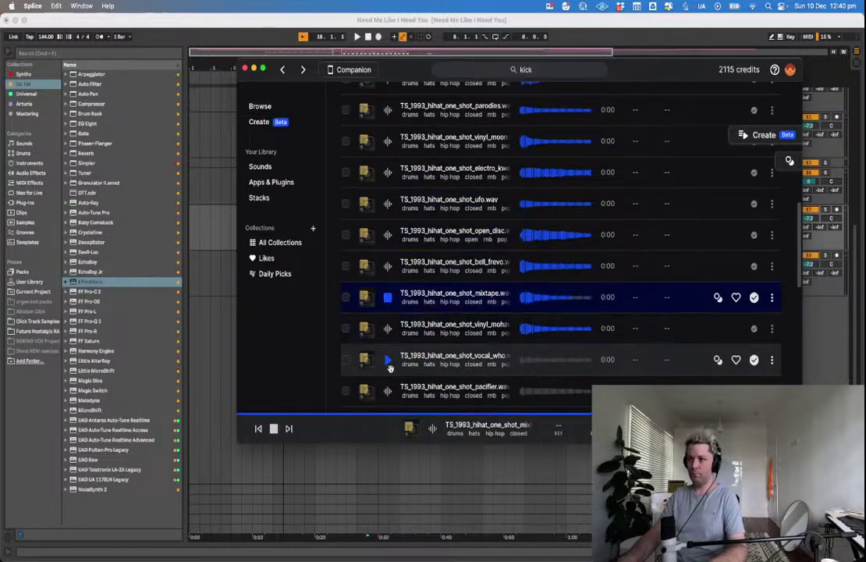
Place the TS_1993_hihat_one_shot_mixtape sample on the first HATS track at bar 19, the chorus start.
drag(463, 293, 381, 245)
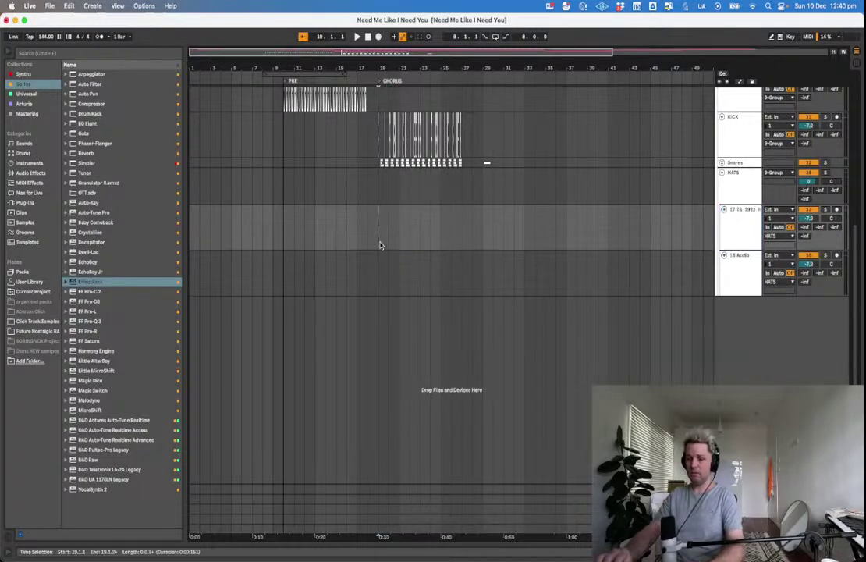
scroll(381, 245, up, 5)
scroll(381, 245, up, 3)
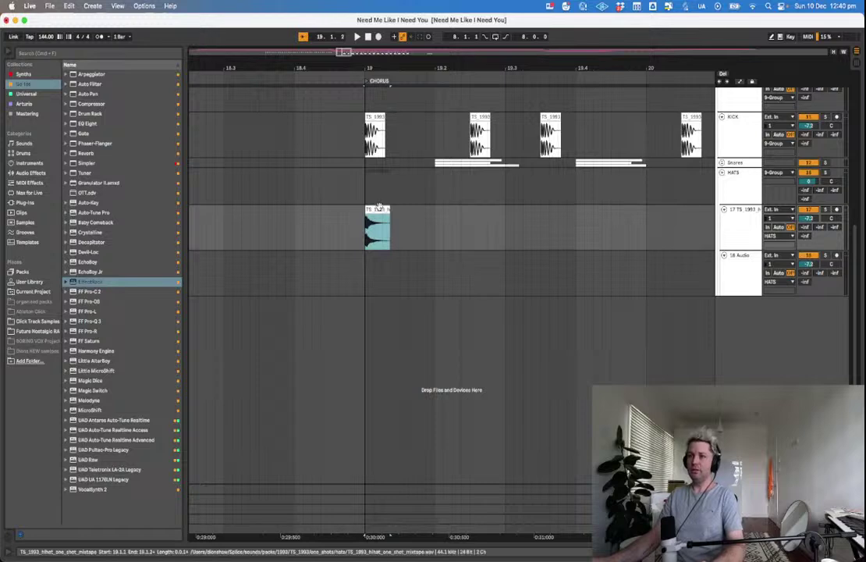
Duplicate the hat clip onto the second HATS track at beat 19.2 and play the two hats with the drums.
key(super+d)
click(343, 225)
key(space)
key(space)
drag(414, 210, 453, 278)
click(228, 234)
key(space)
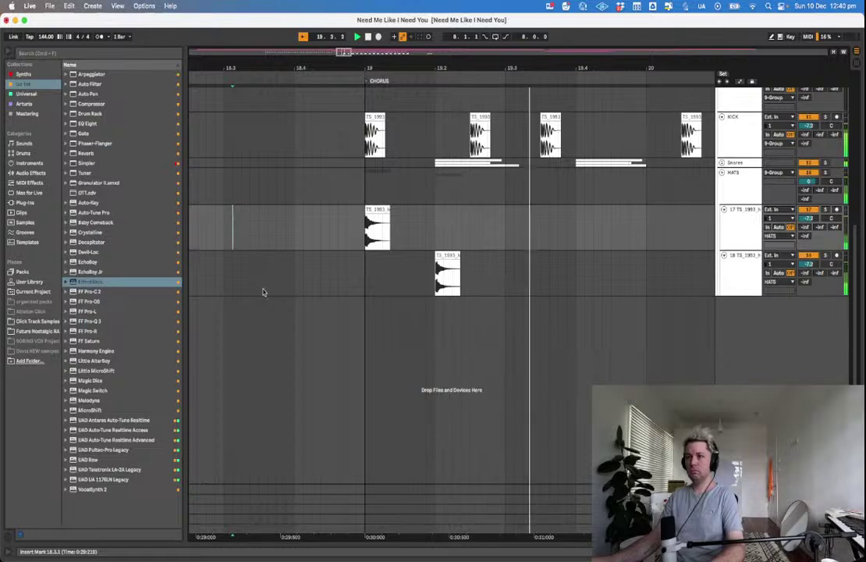
key(space)
click(345, 247)
key(space)
key(space)
Repeat the alternating quarter-note hats at 19.3 and 19.4 on both HATS tracks and play bar 19.
drag(510, 273, 646, 234)
shift+click(363, 238)
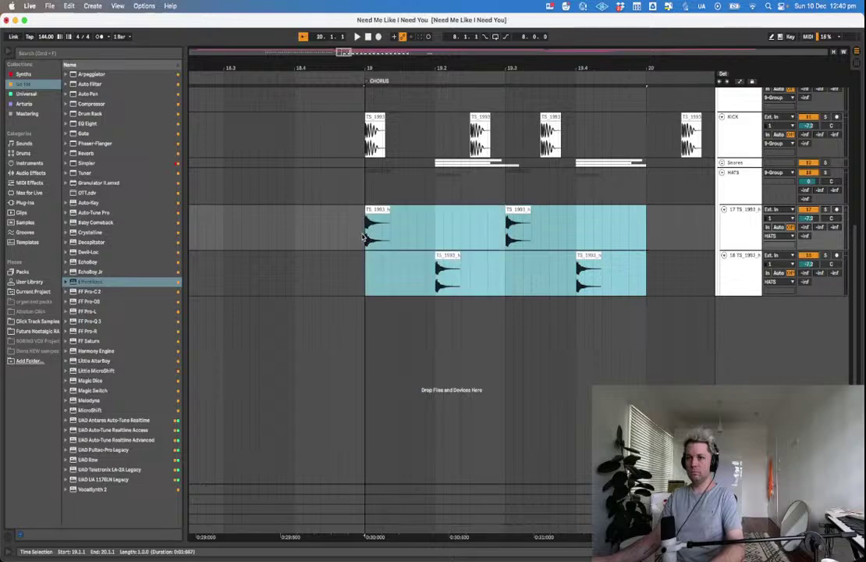
key(space)
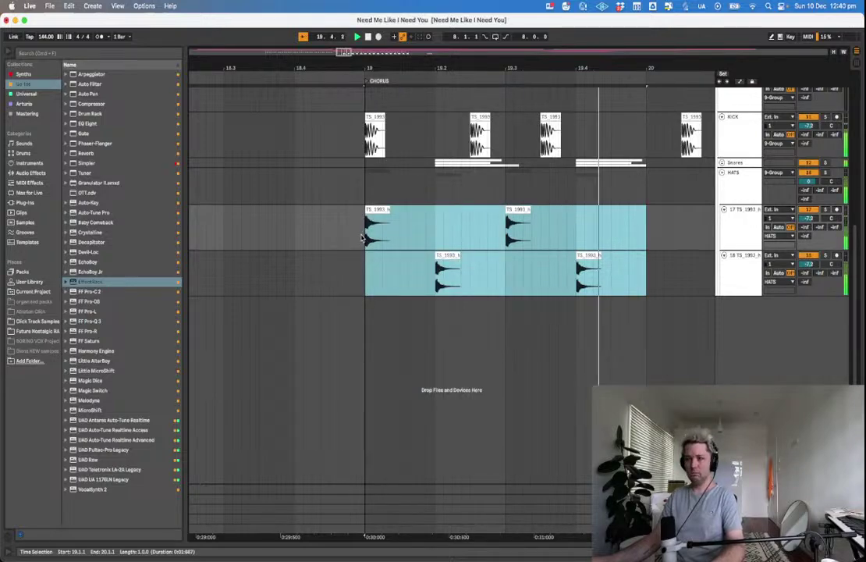
key(space)
key(minus)
key(minus)
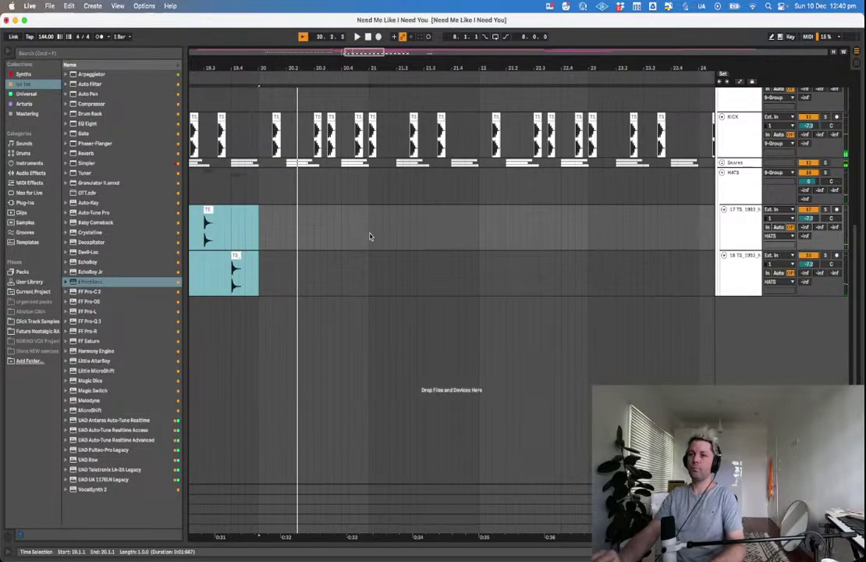
key(minus)
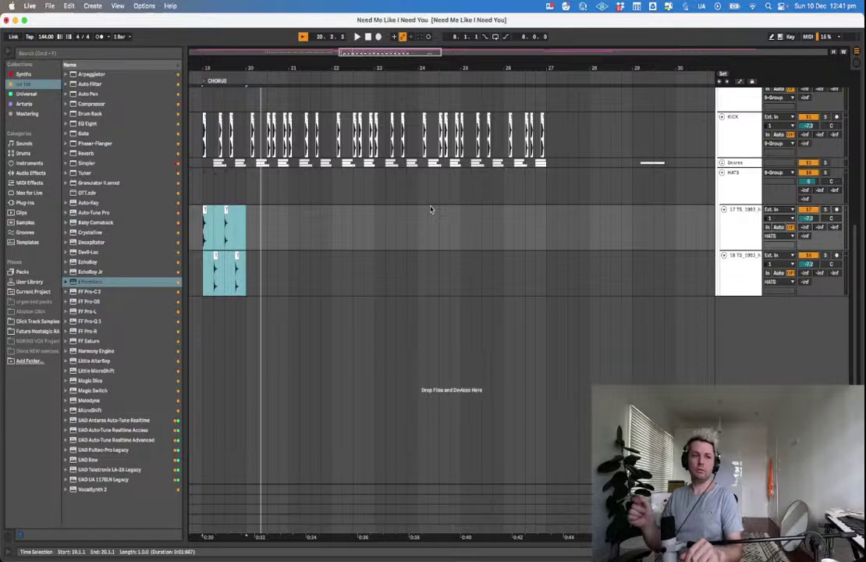
Delete all hat clips in bar 19 on both HATS tracks except the first one.
key(plus)
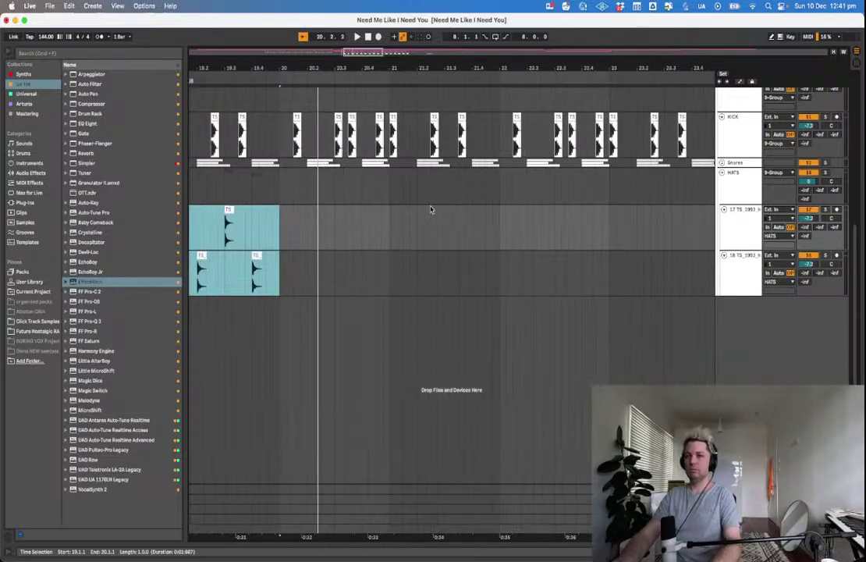
scroll(593, 212, left, 3)
scroll(563, 222, up, 1)
click(490, 244)
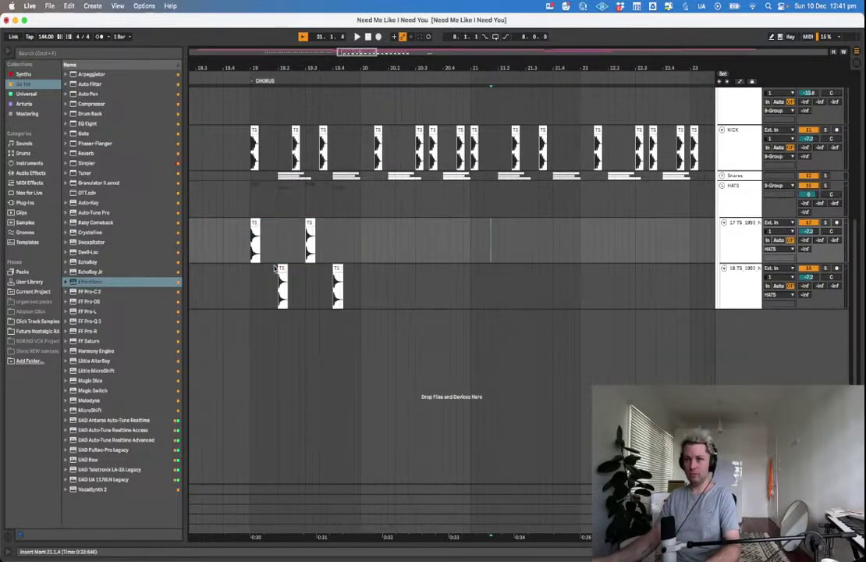
click(274, 271)
click(282, 267)
mouse_move(277, 253)
mouse_down()
mouse_move(362, 297)
mouse_move(281, 289)
mouse_move(280, 238)
mouse_move(272, 246)
mouse_up()
click(362, 297)
key(Delete)
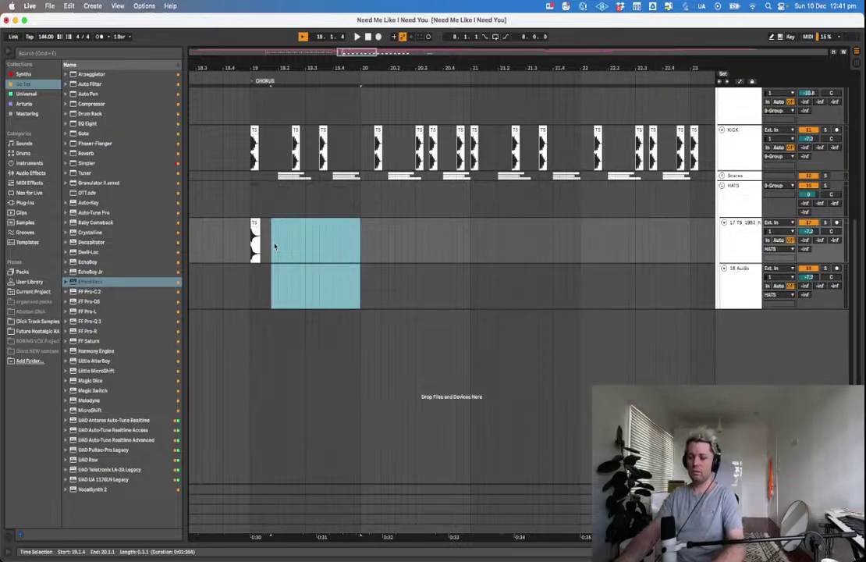
Copy the first hat clip onto the second HATS track half a beat after the chorus start.
key(plus)
click(274, 246)
drag(221, 225, 244, 270)
Repeat the alternating eighth-note hat pair on both HATS tracks to fill bar 19, and play it back.
mouse_move(244, 269)
mouse_down()
mouse_move(266, 228)
mouse_move(287, 297)
mouse_move(245, 250)
mouse_move(218, 247)
mouse_up()
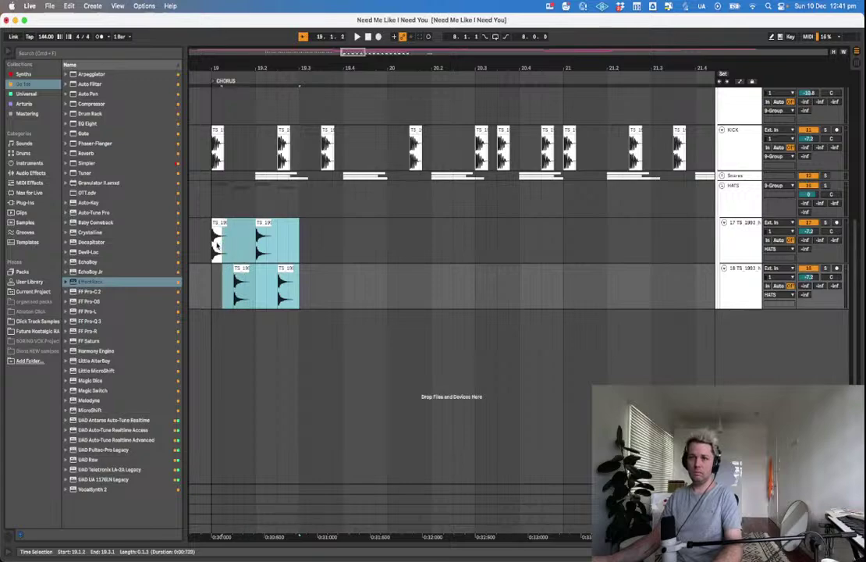
key(super+d)
click(216, 247)
key(space)
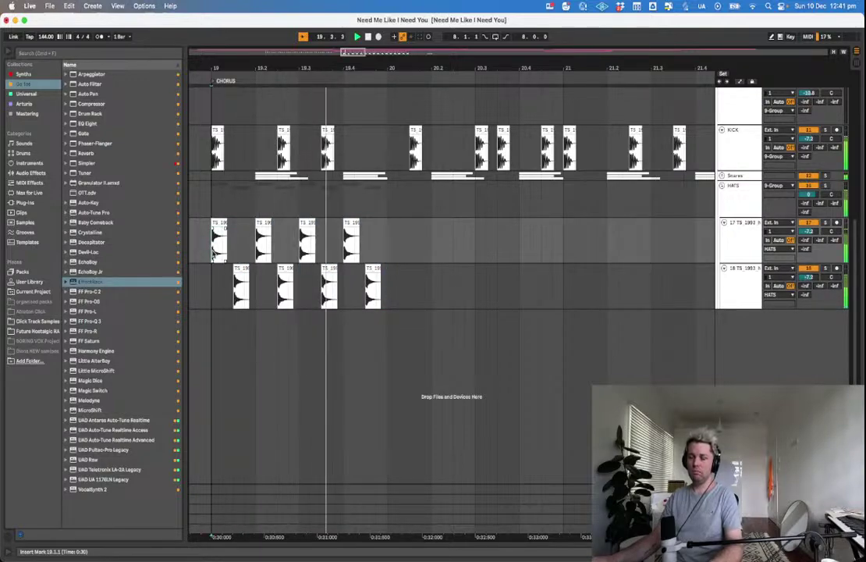
click(388, 300)
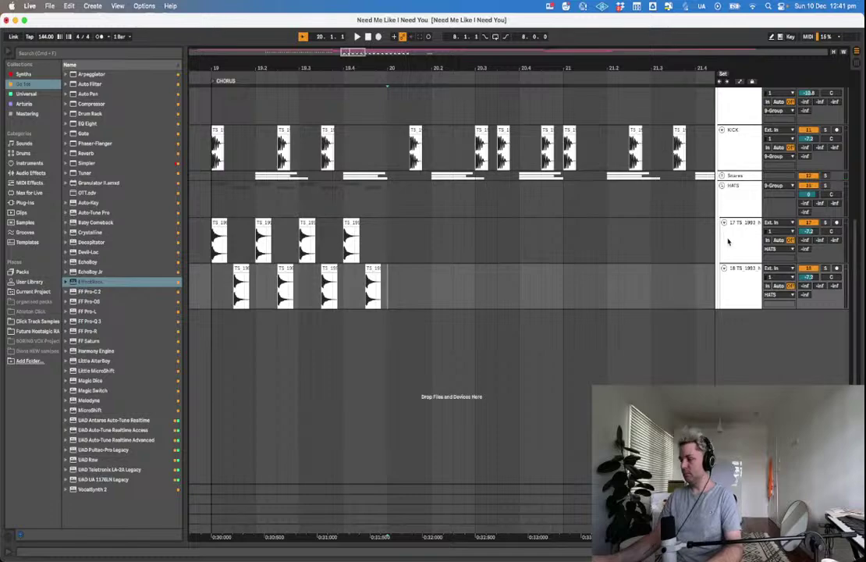
Open the hat clip at 19.2 on the first HATS track and inspect its clip gain setting.
drag(212, 246, 227, 246)
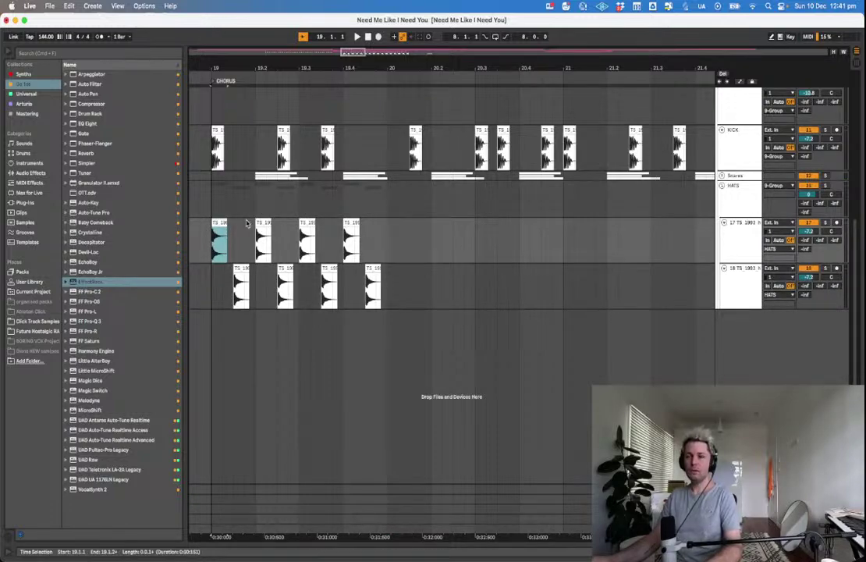
key(plus)
scroll(226, 249, left, 2)
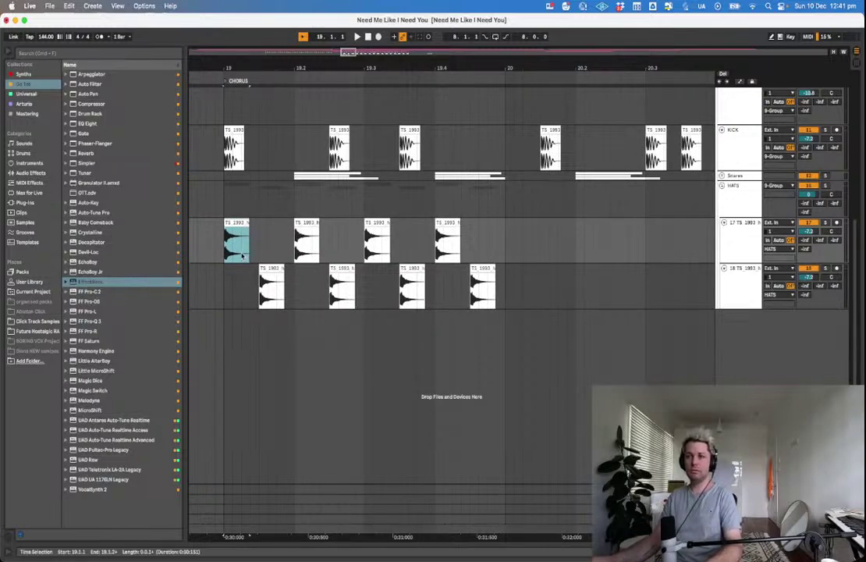
click(225, 251)
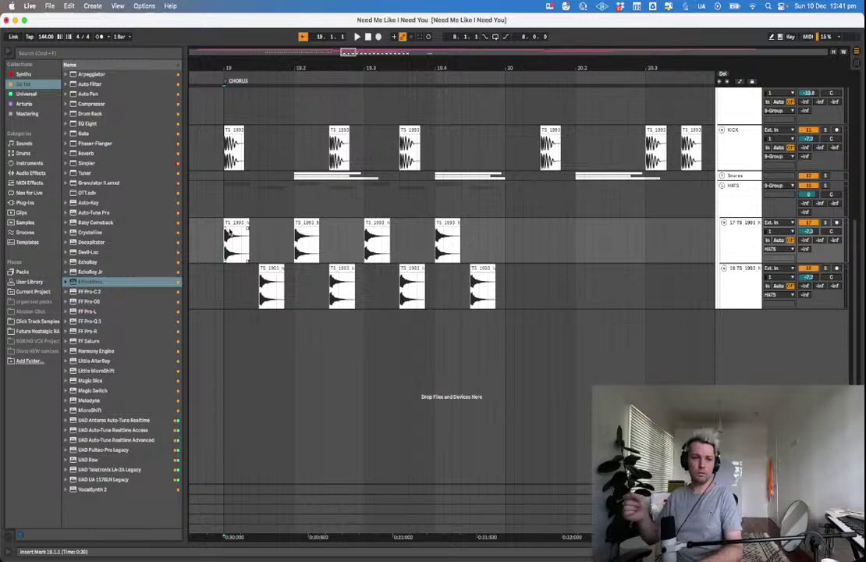
double_click(315, 241)
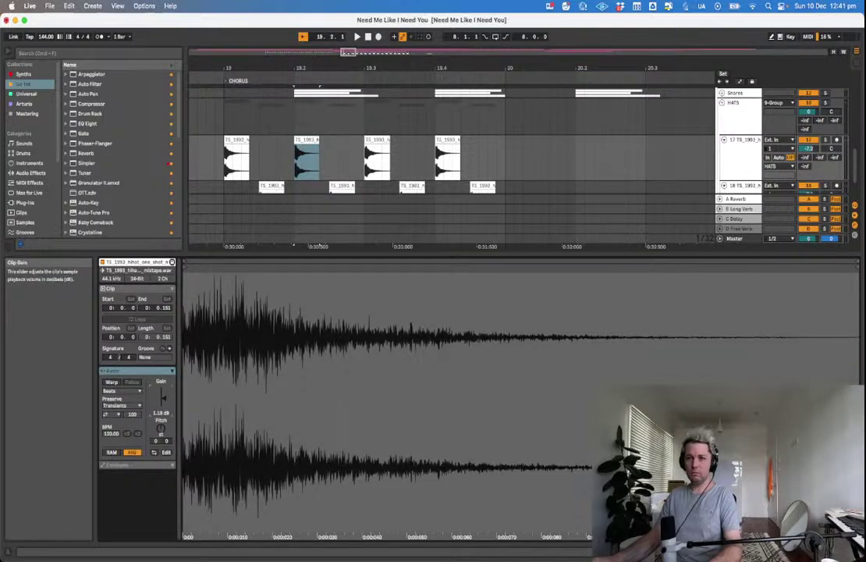
click(417, 160)
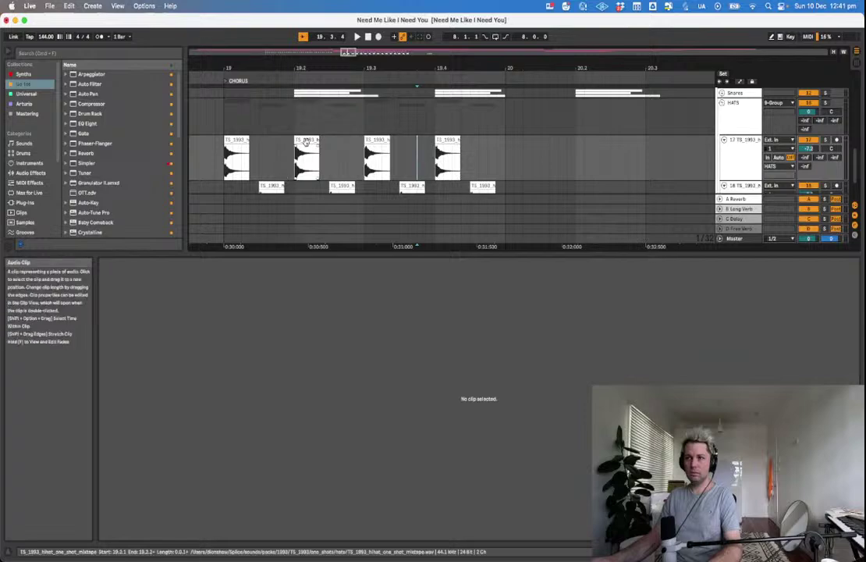
click(447, 152)
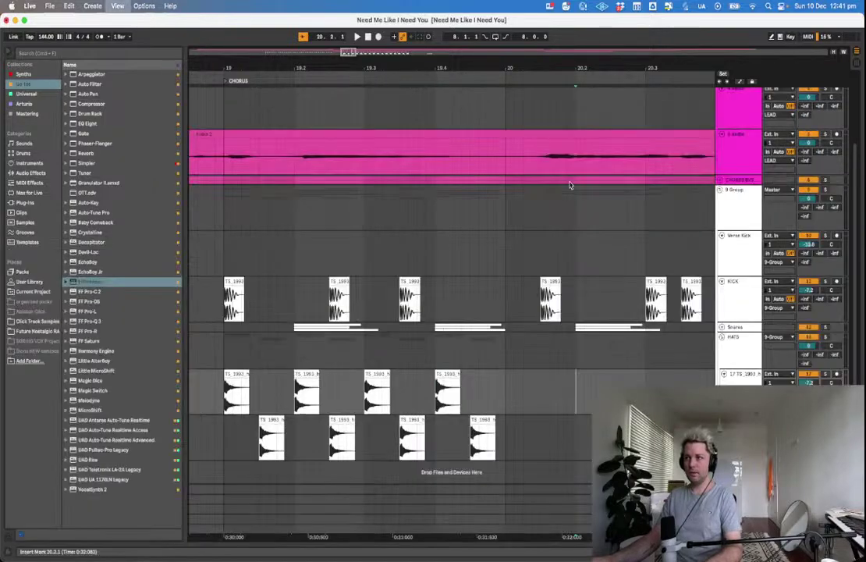
Play the soloed bar of alternating hats from the start of the chorus at 19.1.1.
click(224, 442)
click(463, 468)
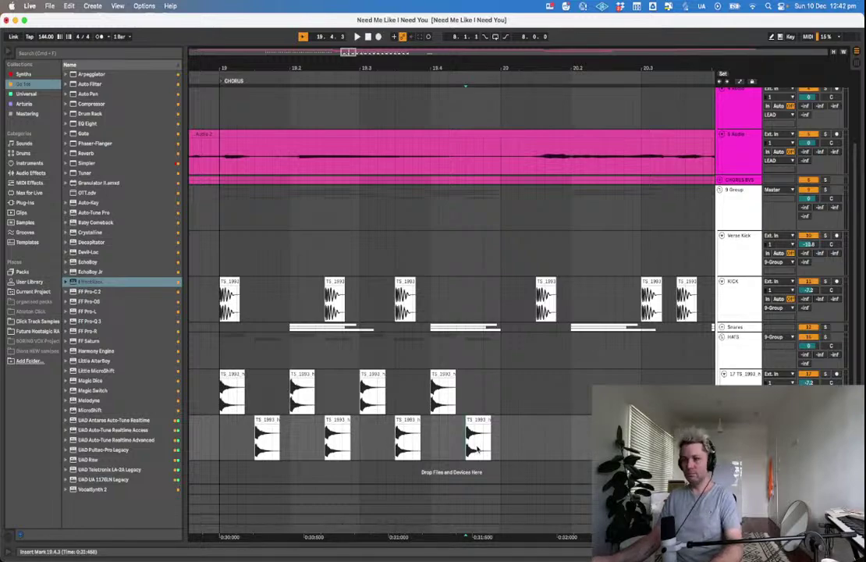
scroll(449, 397, left, 5)
click(416, 358)
key(space)
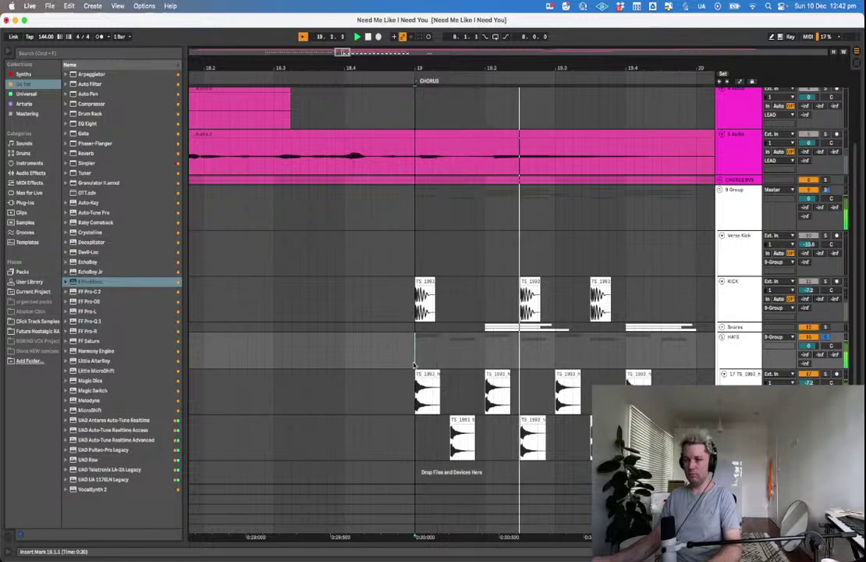
key(space)
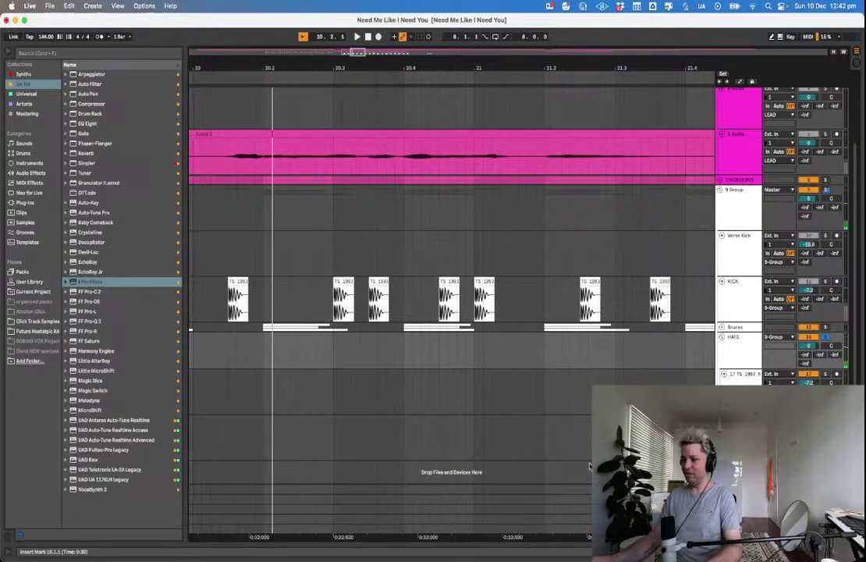
Open the first chorus hat clip on the first HATS track to inspect its waveform and settings, and close the clip view.
scroll(546, 447, left, 5)
scroll(546, 447, right, 2)
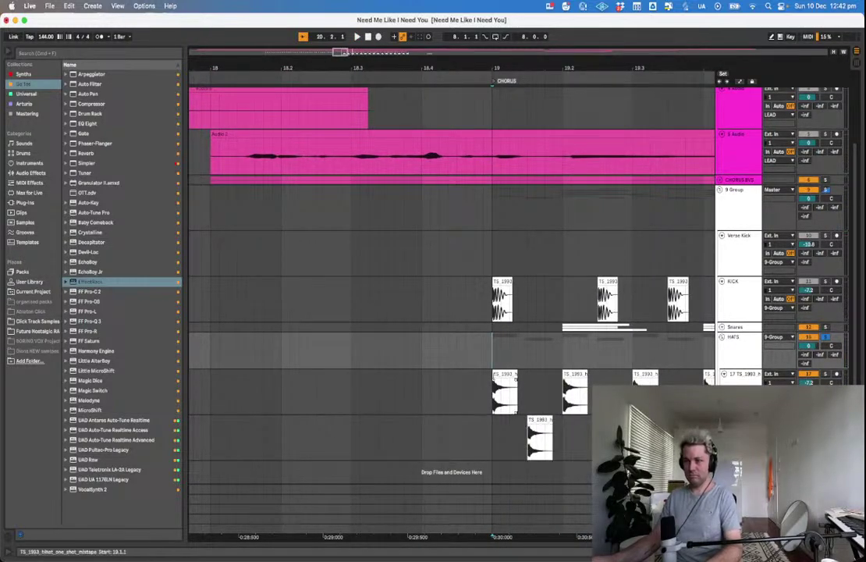
double_click(498, 375)
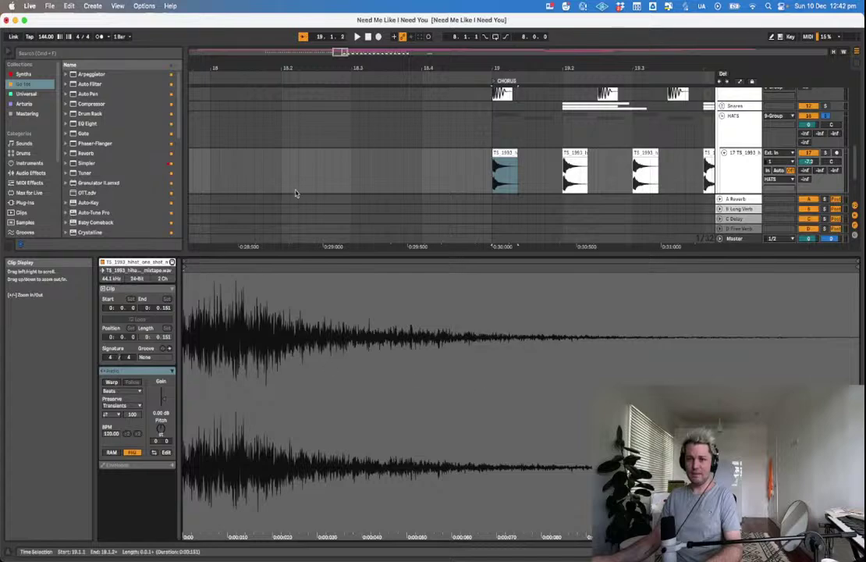
click(299, 173)
key(super+alt+l)
scroll(453, 398, right, 1)
Play the hat pattern with the full arrangement from one beat before the chorus.
click(408, 369)
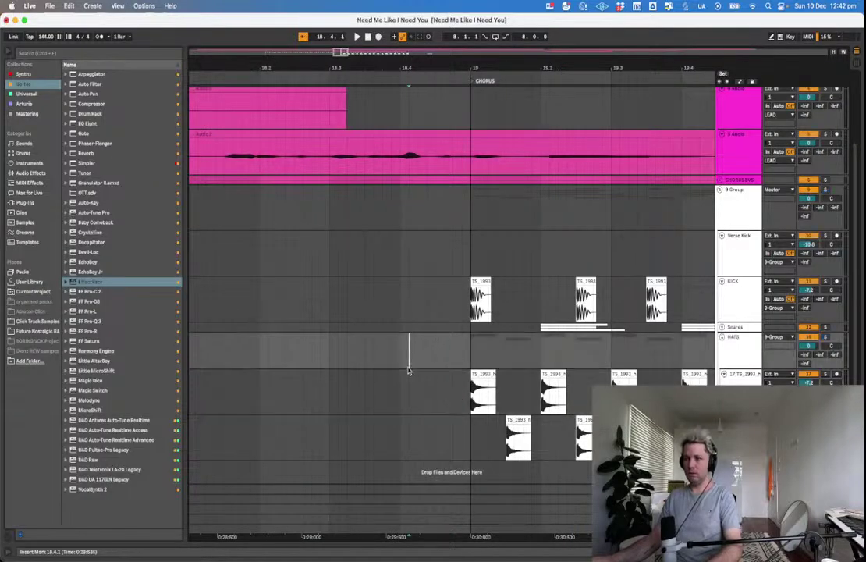
key(space)
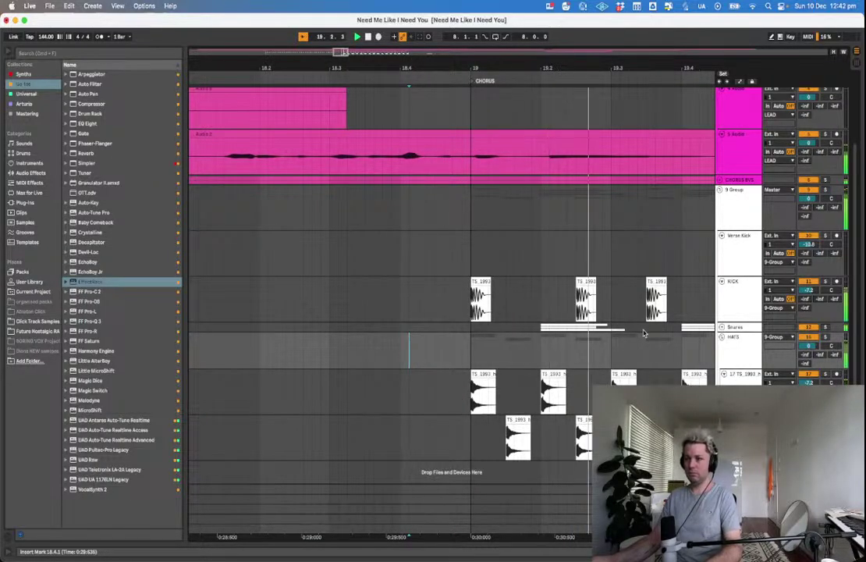
key(space)
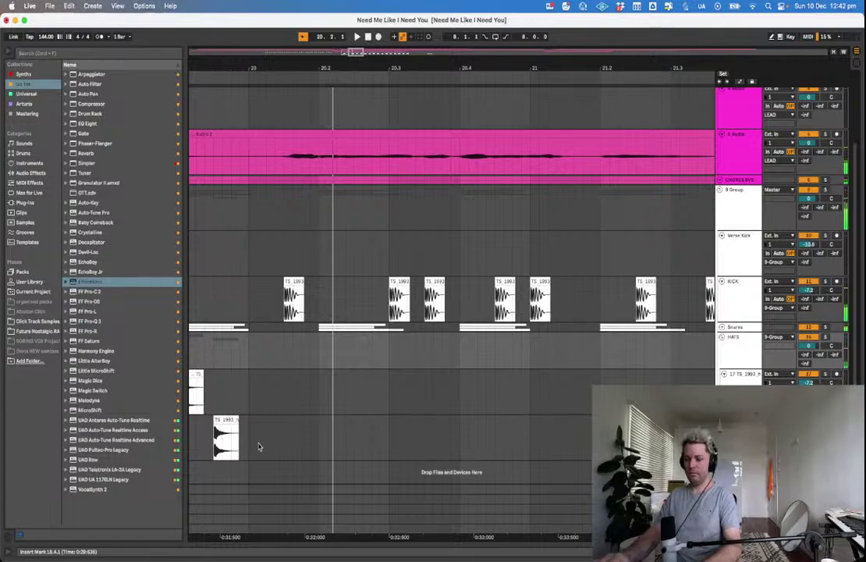
Duplicate the one-bar alternating hat pattern on both HATS tracks to fill the chorus from bar 19 up to bar 27.
key(minus)
key(minus)
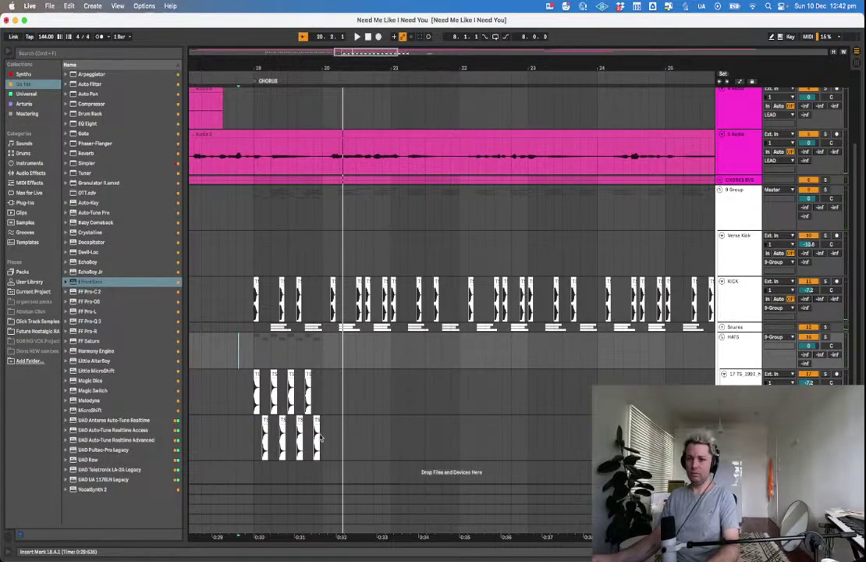
drag(322, 439, 254, 373)
key(ctrl+d)
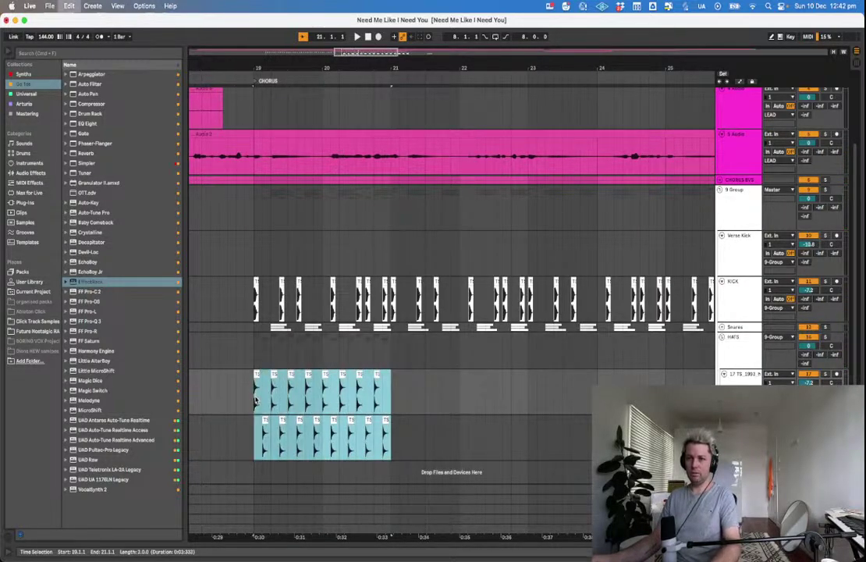
key(ctrl+d)
key(ctrl+d)
key(ctrl+d)
key(minus)
key(minus)
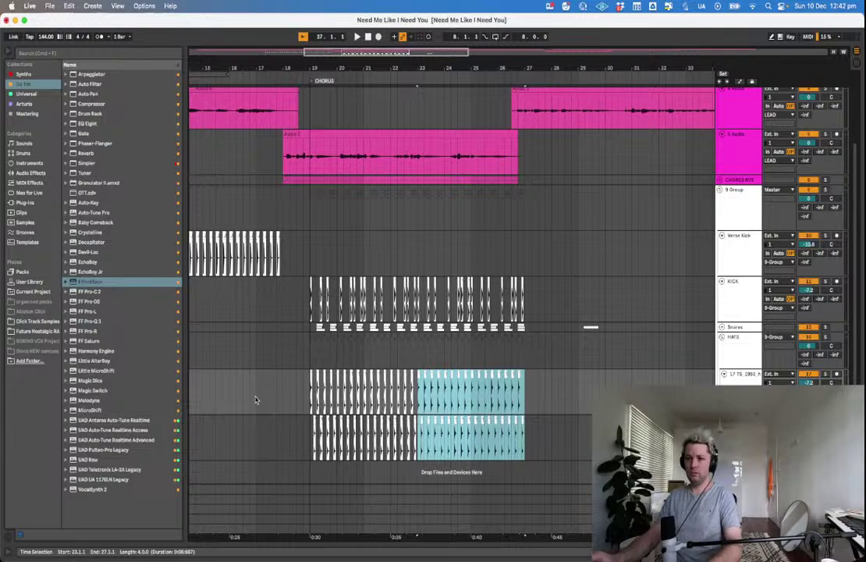
Play the full arrangement into the chorus and lower the HATS group volume to about -5.9 dB.
click(304, 353)
key(space)
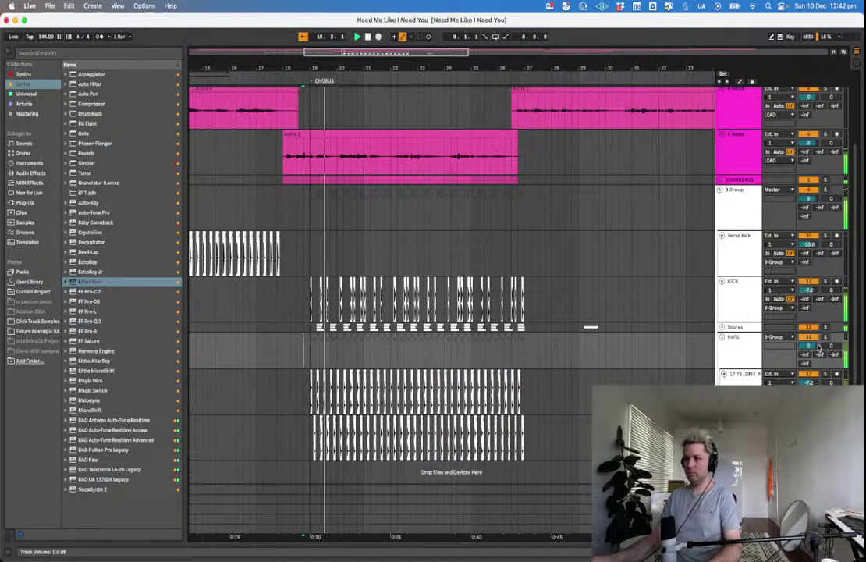
mouse_move(809, 346)
mouse_down()
mouse_move(809, 358)
mouse_move(810, 348)
mouse_up()
Show the HATS group's device chain, solo the group and play the hats on their own.
double_click(750, 352)
key(s)
key(space)
key(space)
key(space)
click(110, 234)
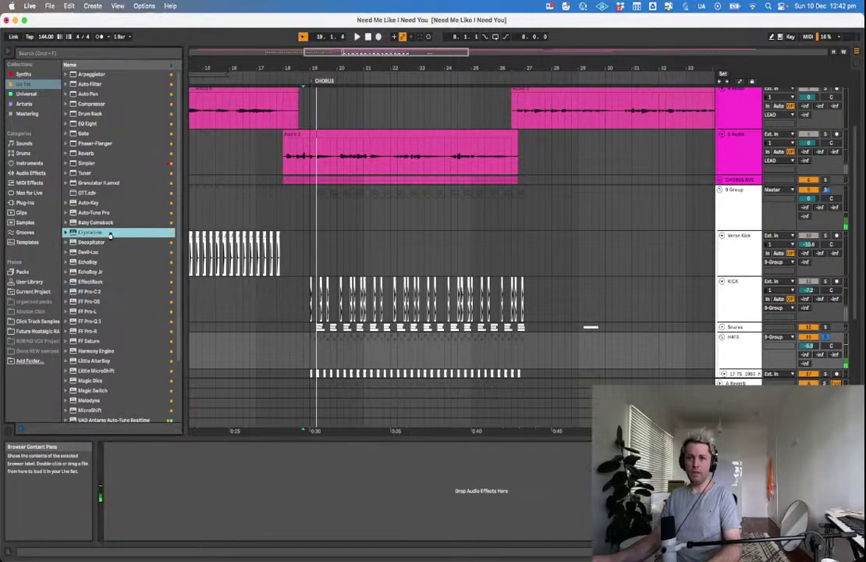
drag(126, 457, 128, 456)
click(134, 446)
key(Delete)
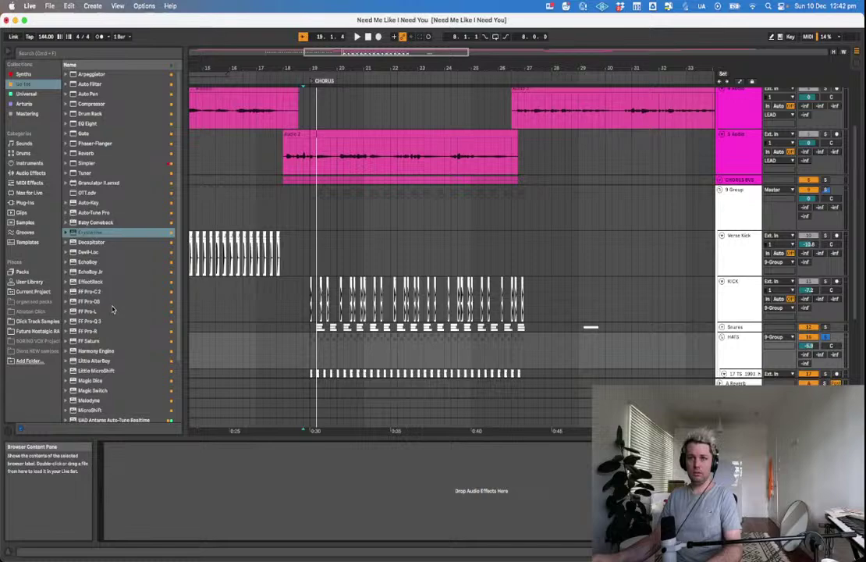
Add an EQ Eight to the HATS group and set band 1 to a low cut at about 918 Hz during playback.
double_click(97, 123)
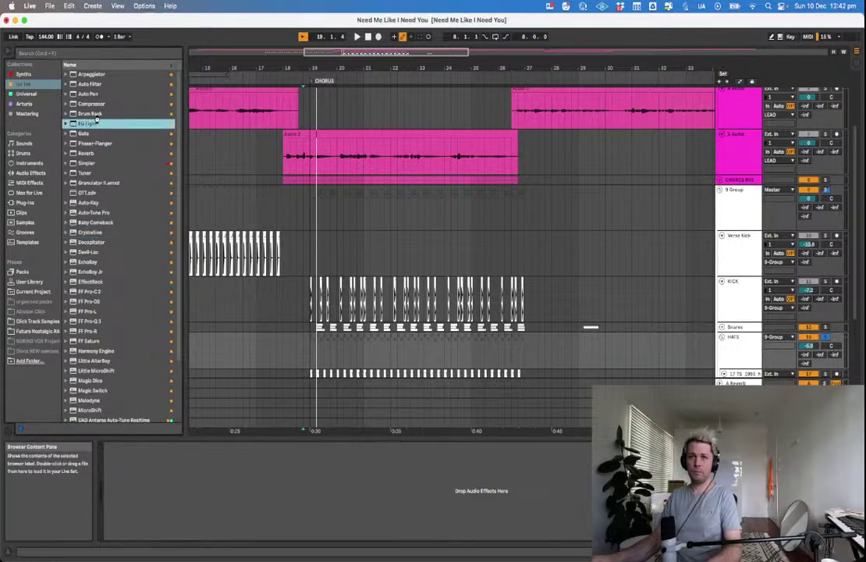
key(space)
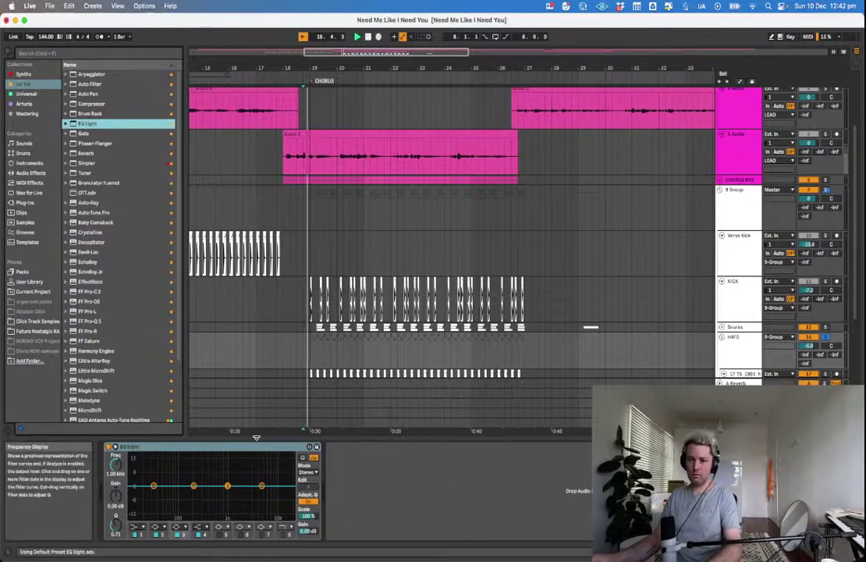
click(138, 527)
click(139, 473)
drag(154, 491, 226, 495)
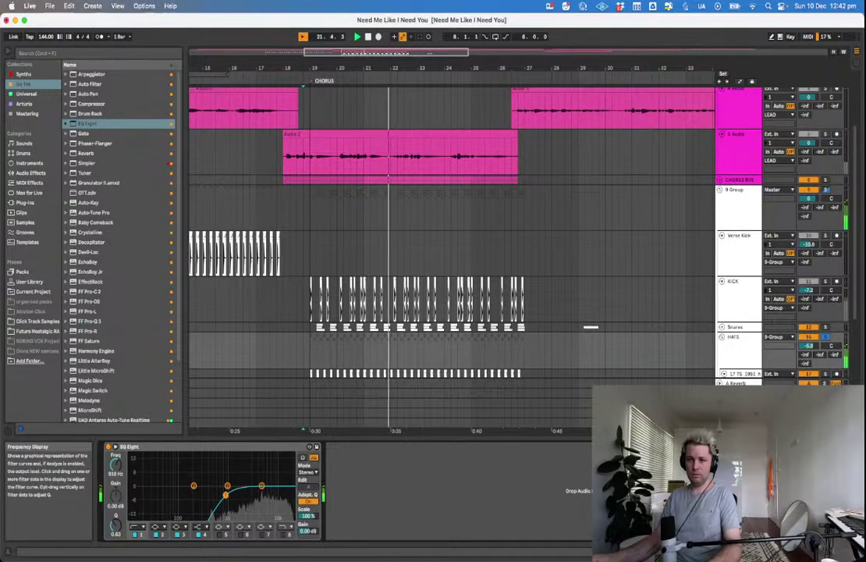
Play the equalised hats from the chorus start at 19.1.1 with the HATS group soloed.
click(633, 344)
scroll(644, 320, down, 3)
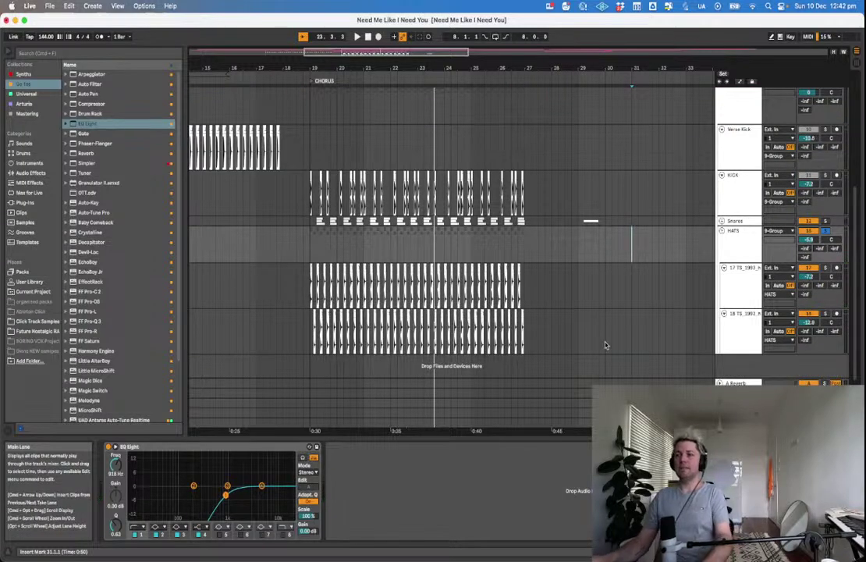
click(311, 249)
key(space)
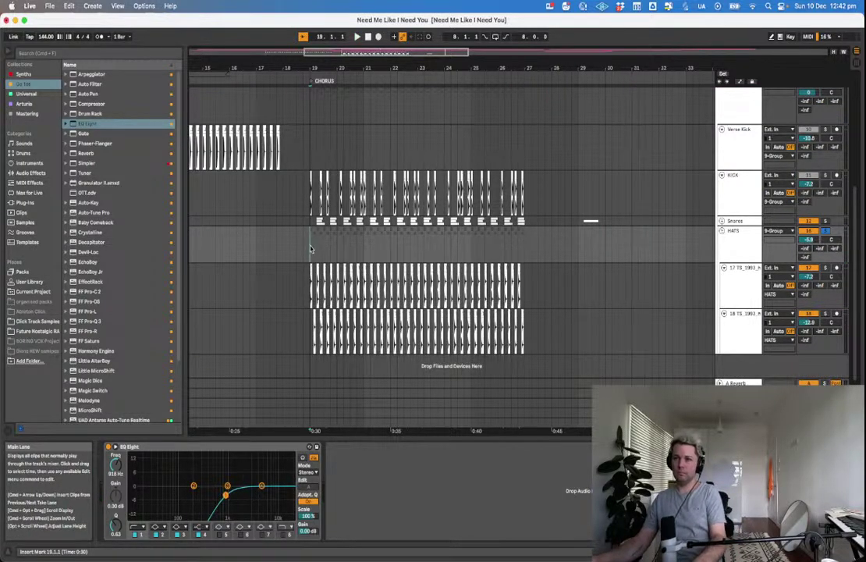
key(space)
key(space)
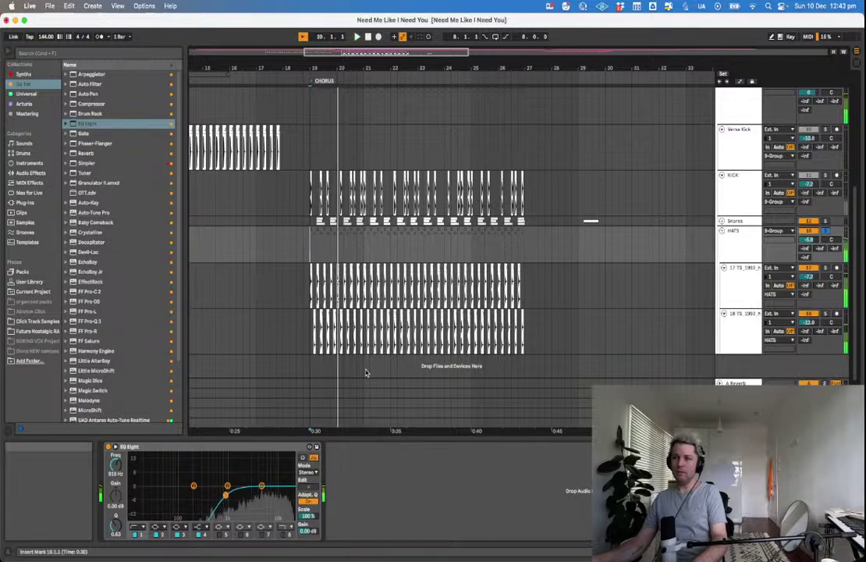
Add short fade-outs to the first three hat clips across both HATS tracks, and play them from just before the chorus.
key(plus)
key(plus)
key(plus)
key(plus)
key(plus)
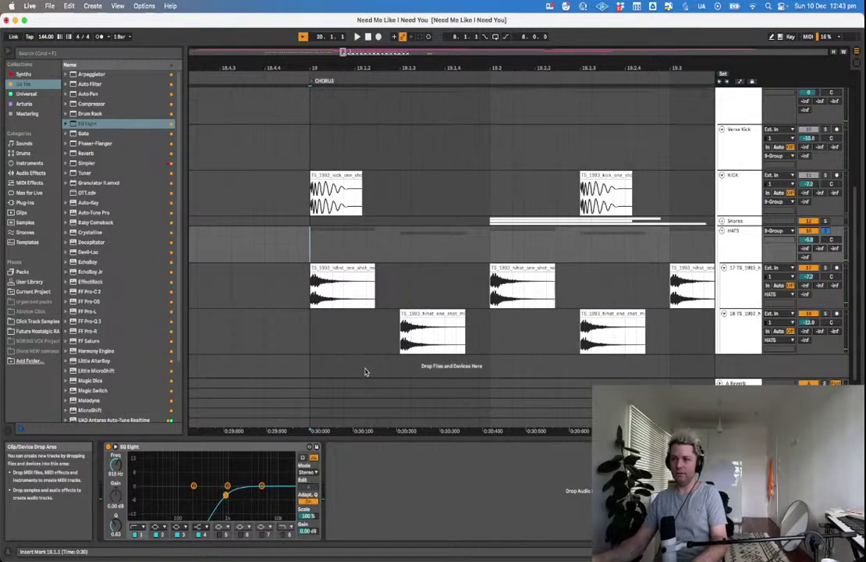
drag(375, 277, 363, 278)
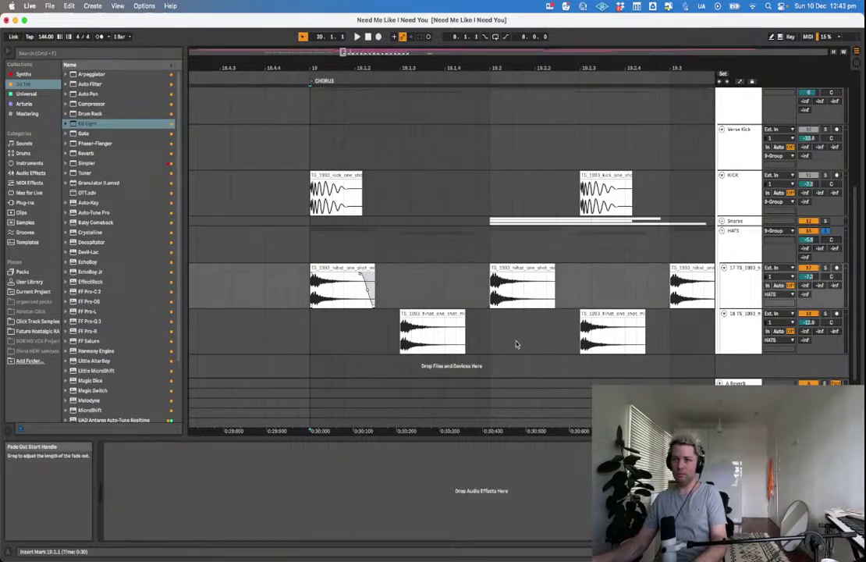
drag(463, 314, 450, 320)
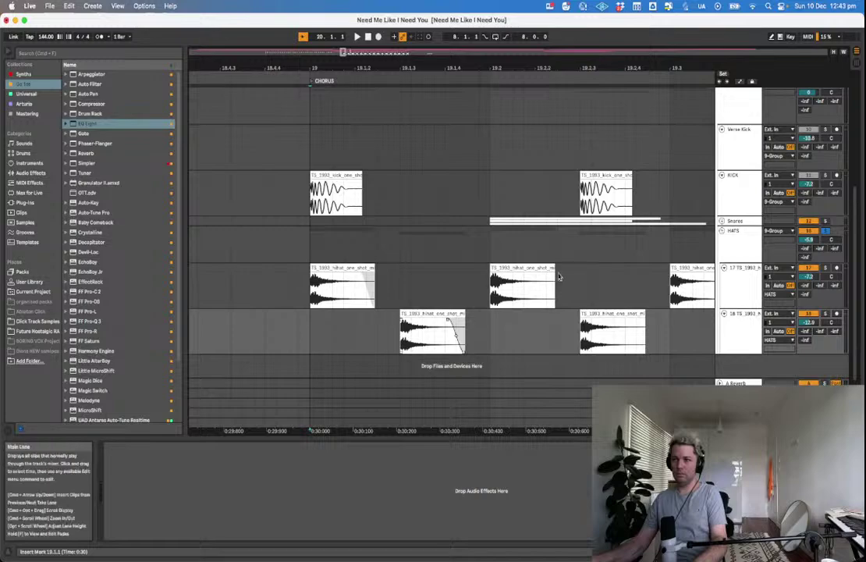
drag(554, 274, 544, 275)
click(288, 246)
key(space)
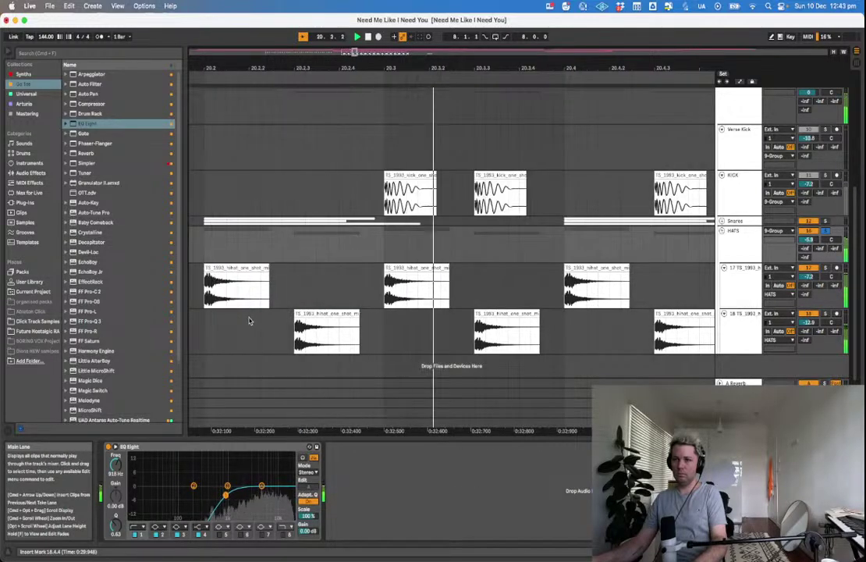
key(space)
Switch to Splice to audition the original TS_1993_hihat_one_shot_mixtape sample, and compare it with the hats at the chorus start in Live.
key(super+Tab)
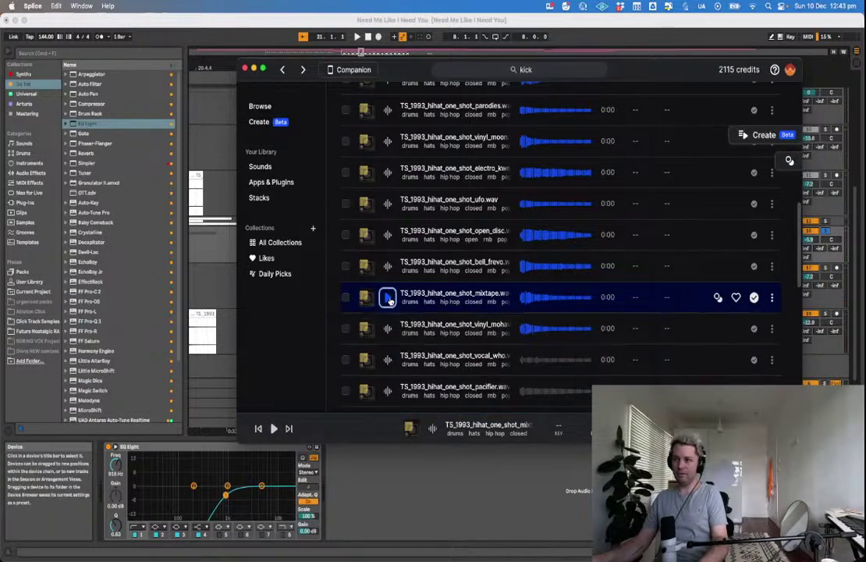
click(388, 298)
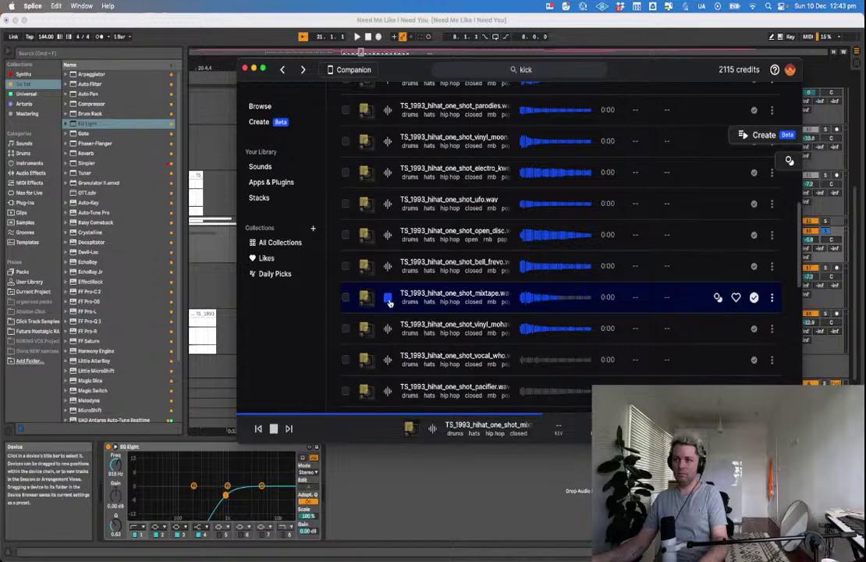
click(225, 304)
scroll(318, 364, left, 7)
scroll(319, 364, left, 5)
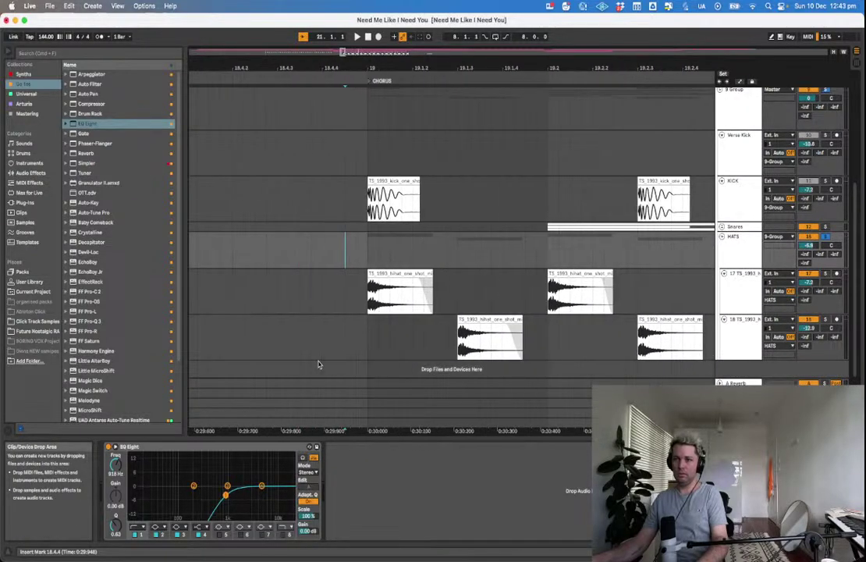
click(340, 313)
key(space)
key(space)
Shorten the first chorus hat clip so it ends at 19.1.2, and play it back.
drag(439, 274, 418, 278)
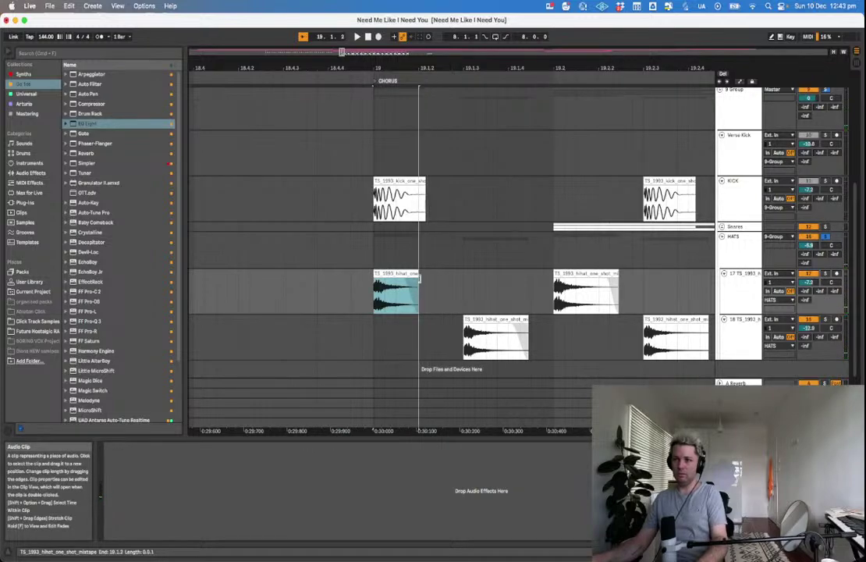
click(390, 331)
key(space)
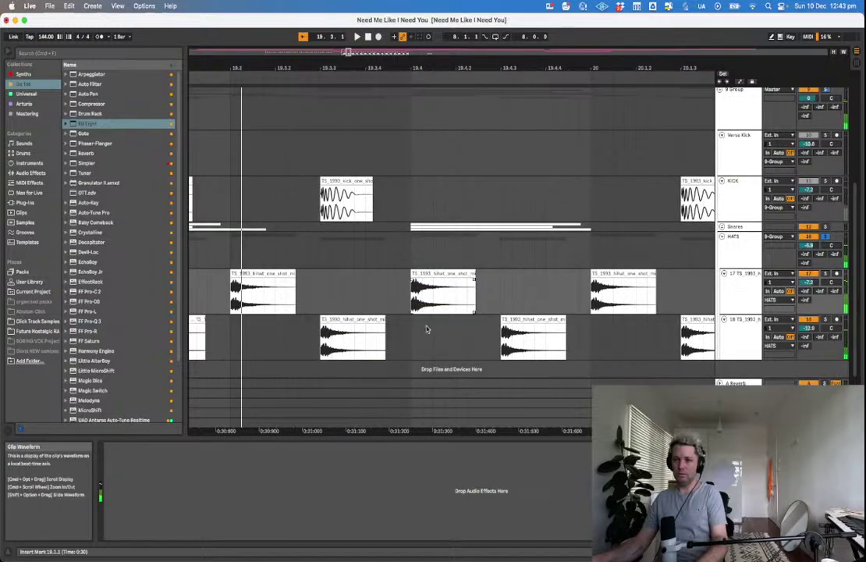
Play the soloed hats from the chorus start at 19.1.1.
scroll(432, 335, left, 10)
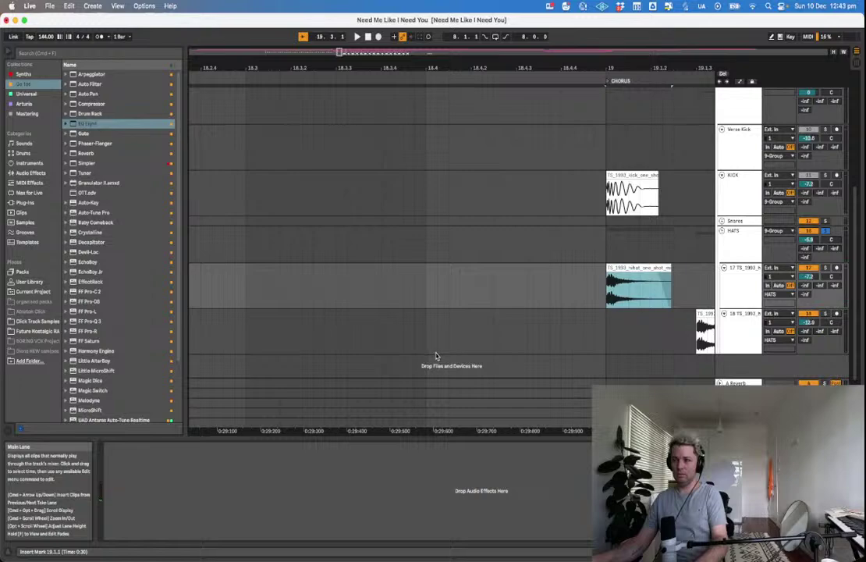
scroll(437, 357, right, 5)
click(572, 264)
scroll(570, 268, down, 3)
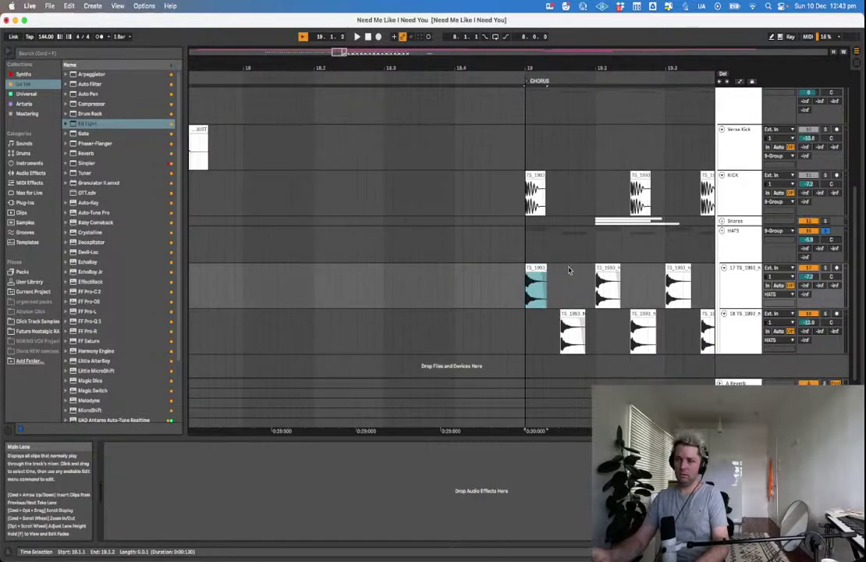
key(space)
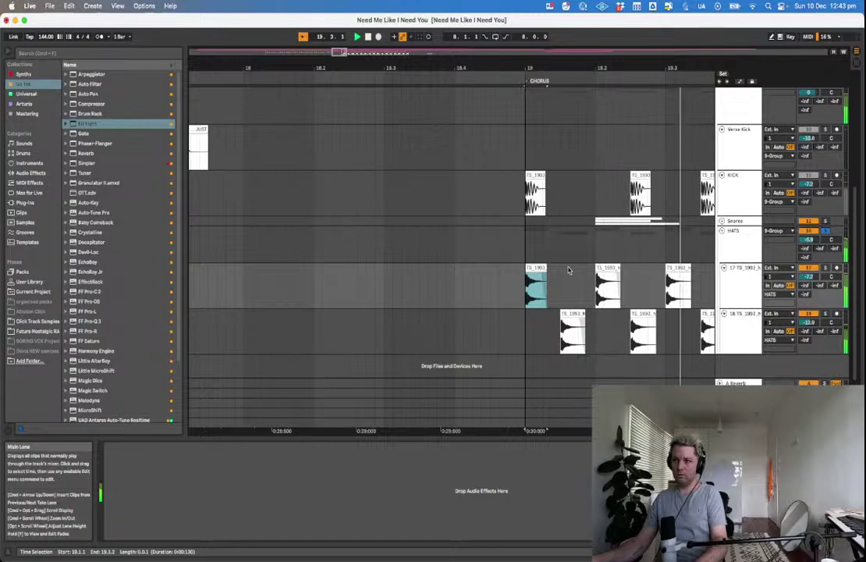
Shorten the first hat clip on track 18 and the second hat clip on both HATS tracks to match the first chorus hat.
click(581, 317)
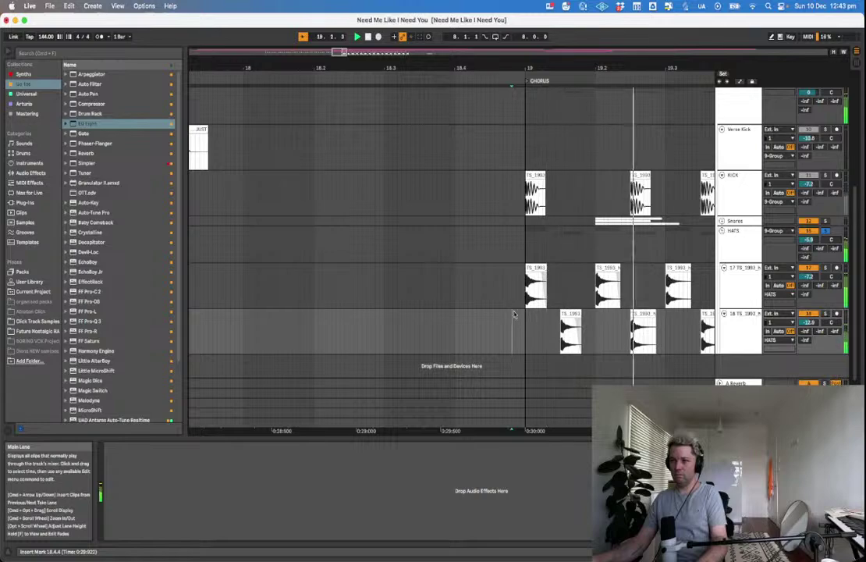
scroll(515, 348, left, 9)
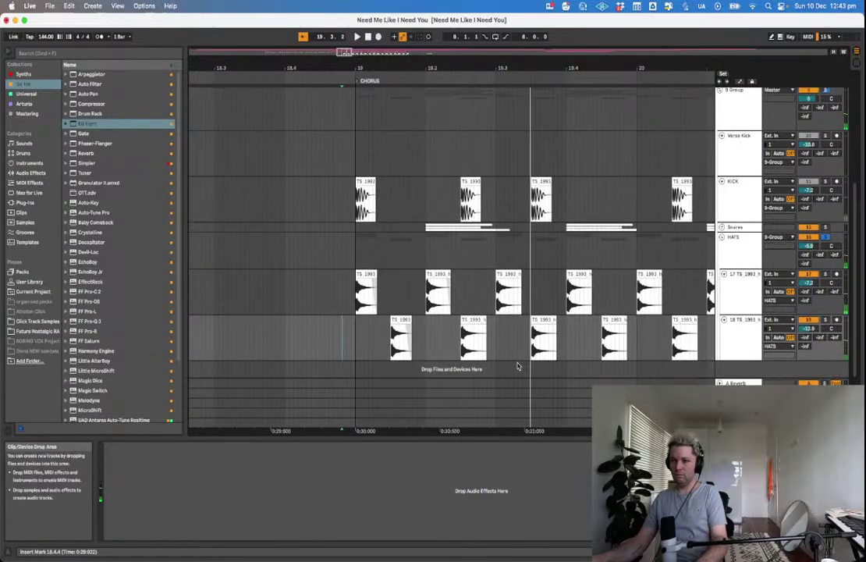
click(437, 292)
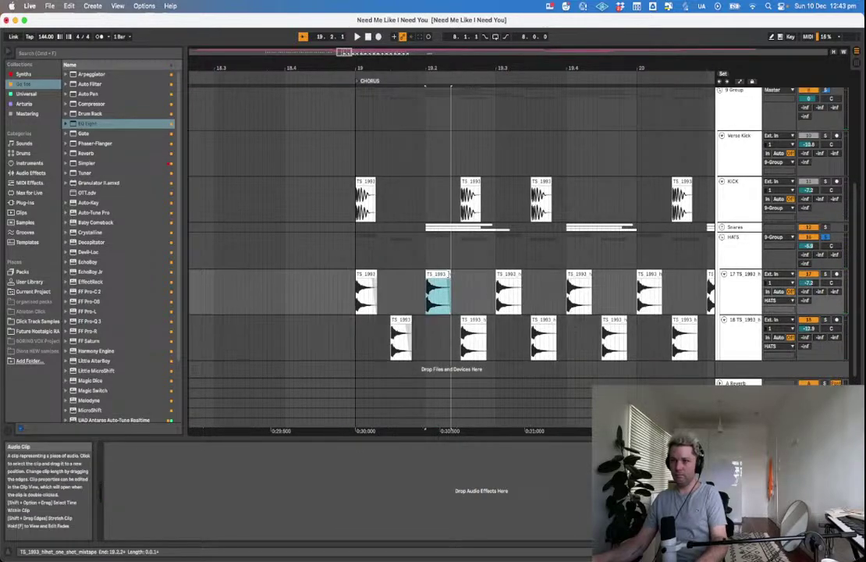
click(483, 320)
Delete all hat clips from 19.3.1 to the end of the chorus on both HATS tracks.
click(498, 332)
key(minus)
key(minus)
key(minus)
key(minus)
scroll(471, 342, right, 3)
scroll(471, 342, right, 3)
shift+click(558, 339)
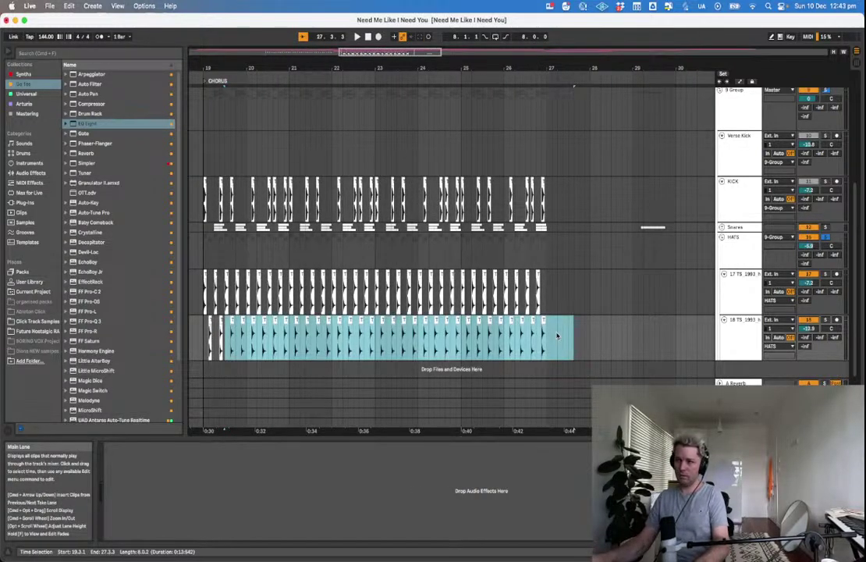
shift+click(560, 305)
key(Delete)
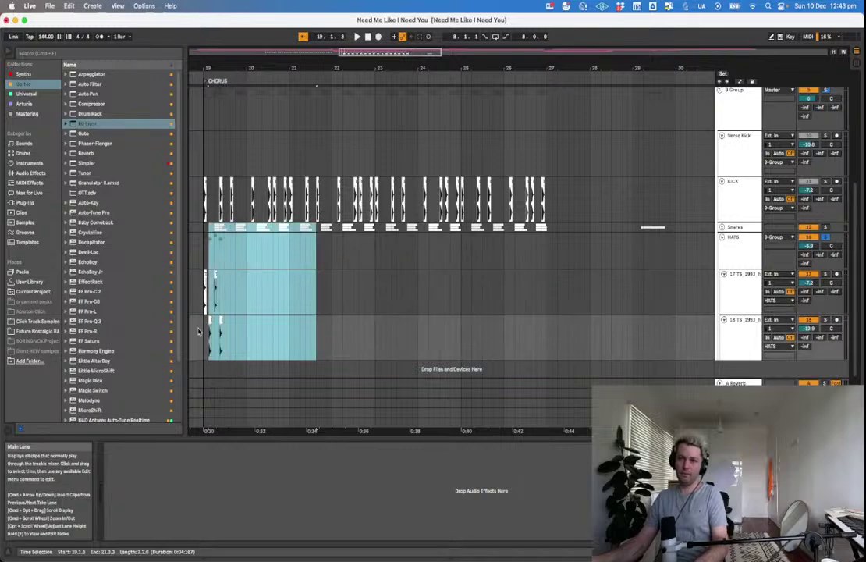
Duplicate the two-beat hat pattern from 19.1.1 to 19.3.1 repeatedly on both HATS tracks until it reaches 27.1.1.
shift+click(205, 309)
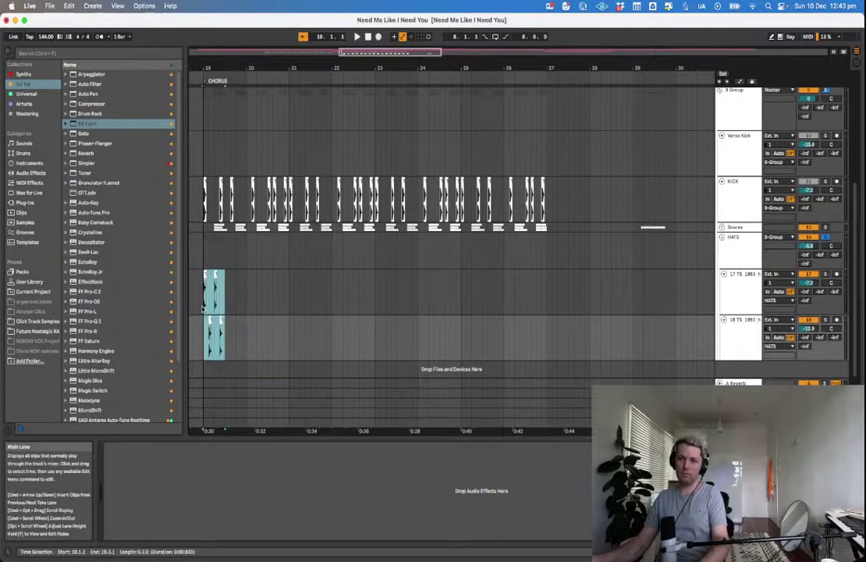
key(super+d)
key(super+d)
key(super+d)
key(super+d)
key(super+d)
key(super+d)
key(super+d)
key(super+d)
key(super+d)
key(super+d)
key(super+d)
key(super+d)
key(super+d)
key(super+d)
key(super+d)
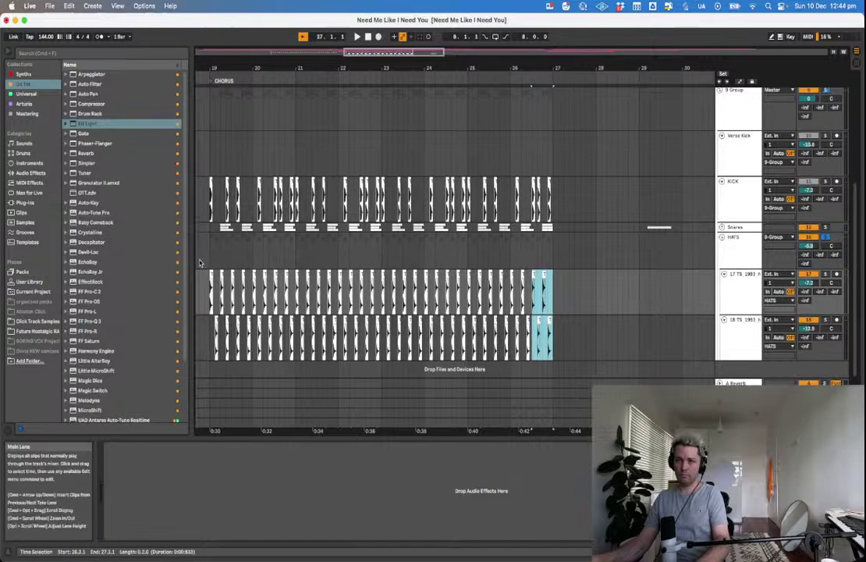
Play the hats from just before the chorus and raise the HATS group's EQ Eight low-cut frequency to 1.44 kHz.
click(199, 264)
key(space)
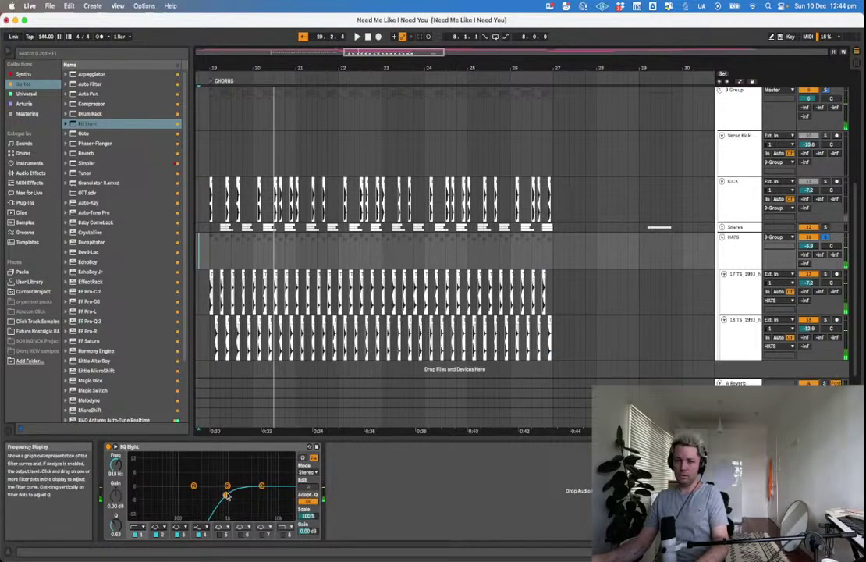
key(space)
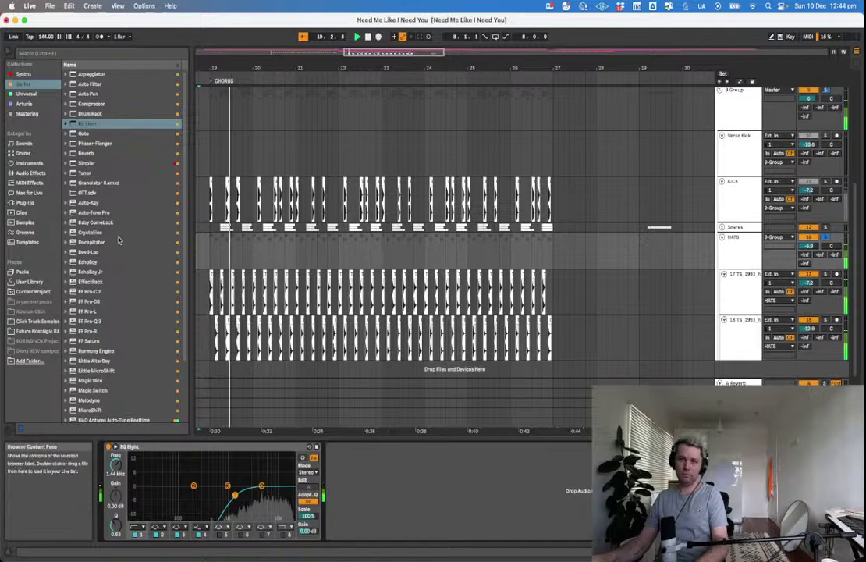
Add Decapitator after EQ Eight on the HATS group, adjust its Drive, and close the plug-in window.
click(118, 240)
drag(310, 247, 365, 233)
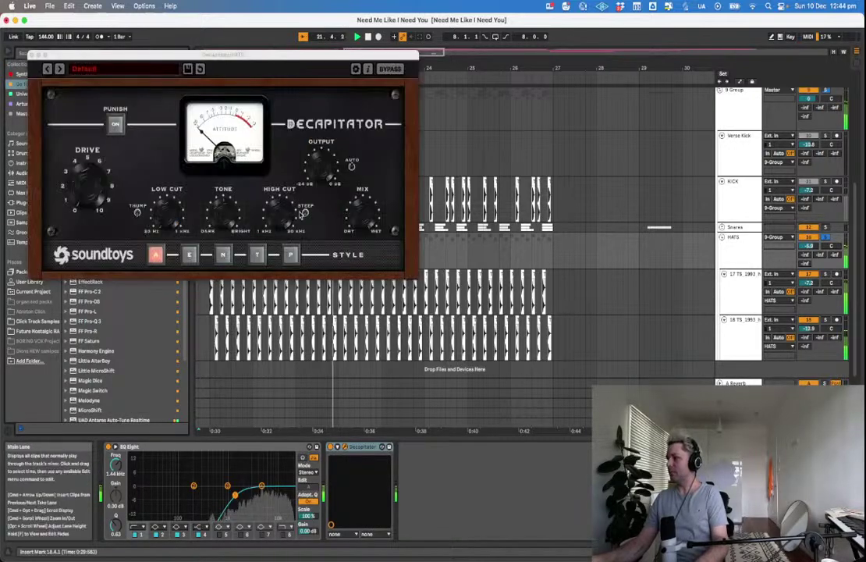
drag(96, 188, 99, 176)
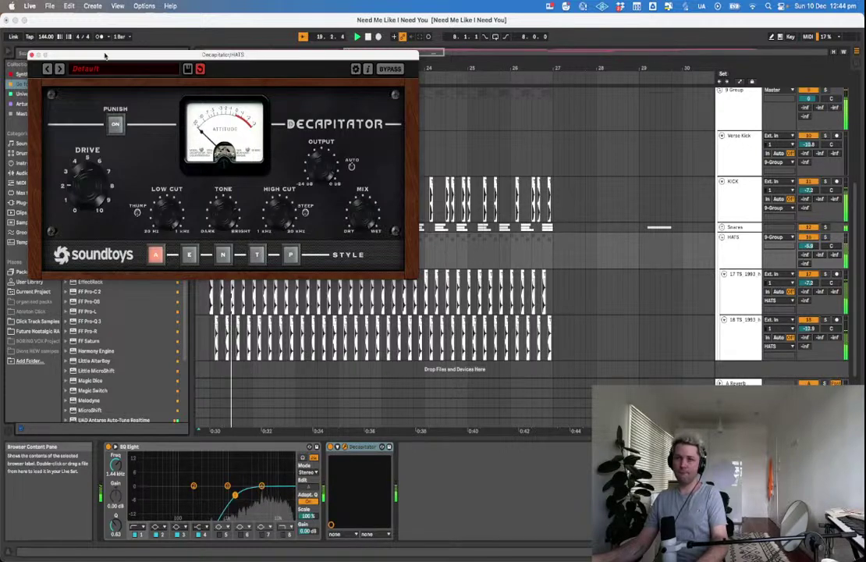
click(32, 55)
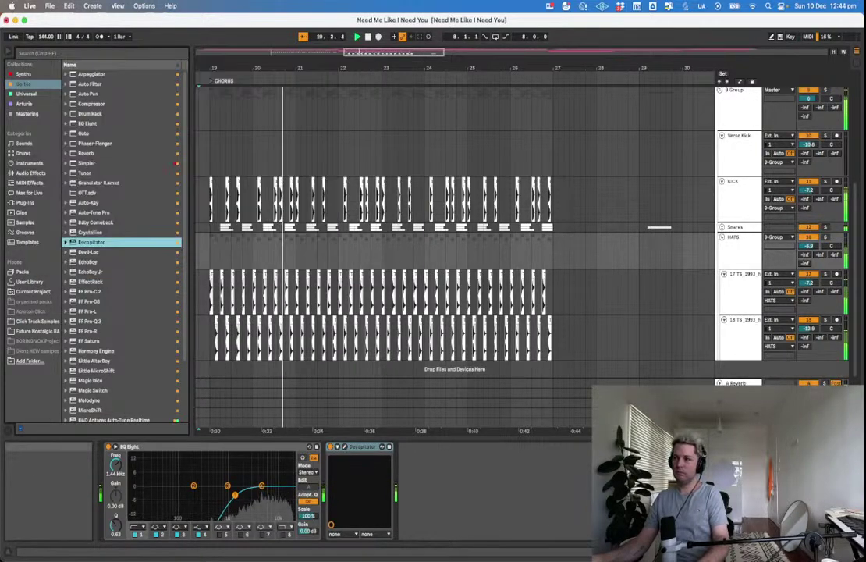
Save the Live set while the chorus plays with the HATS group unsoloed.
scroll(655, 295, up, 5)
scroll(630, 356, left, 5)
key(super+s)
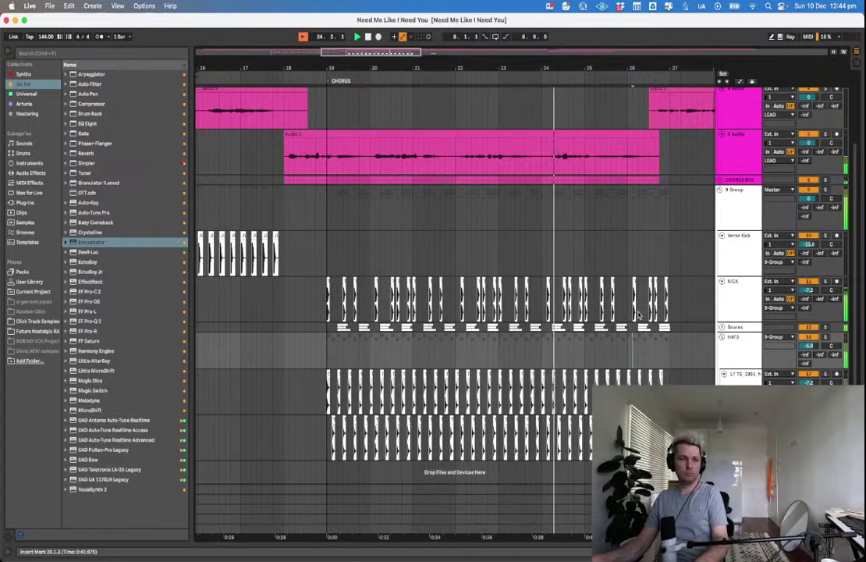
Insert a new audio track below KICK, and play the soloed kick from the chorus start at 19.1.1.
click(724, 298)
key(space)
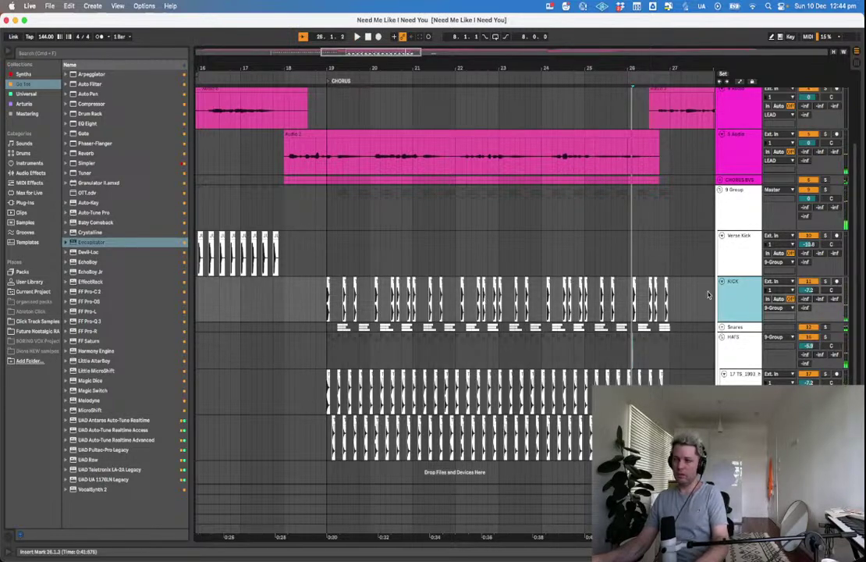
key(super+t)
click(394, 313)
key(space)
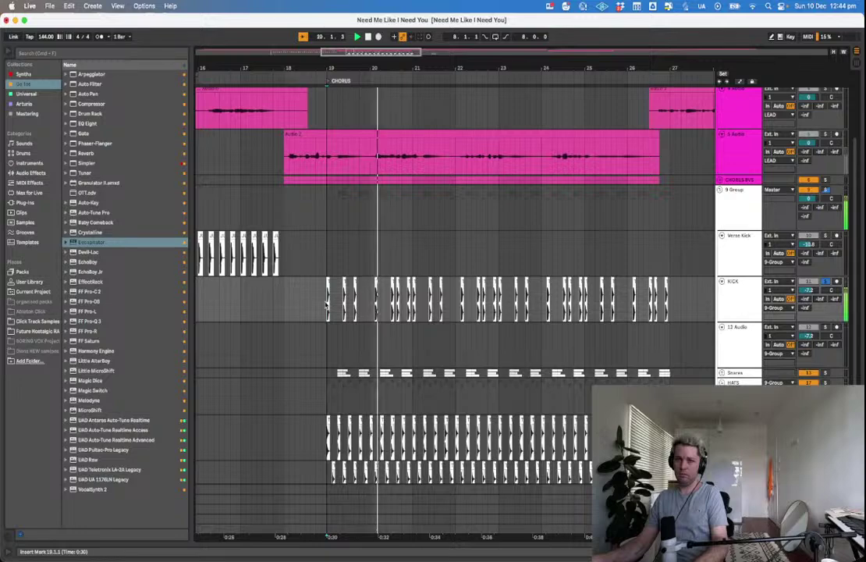
Switch to Splice, search for "kick", limit the results to Your Library and sort them by Most relevant.
key(super+Tab)
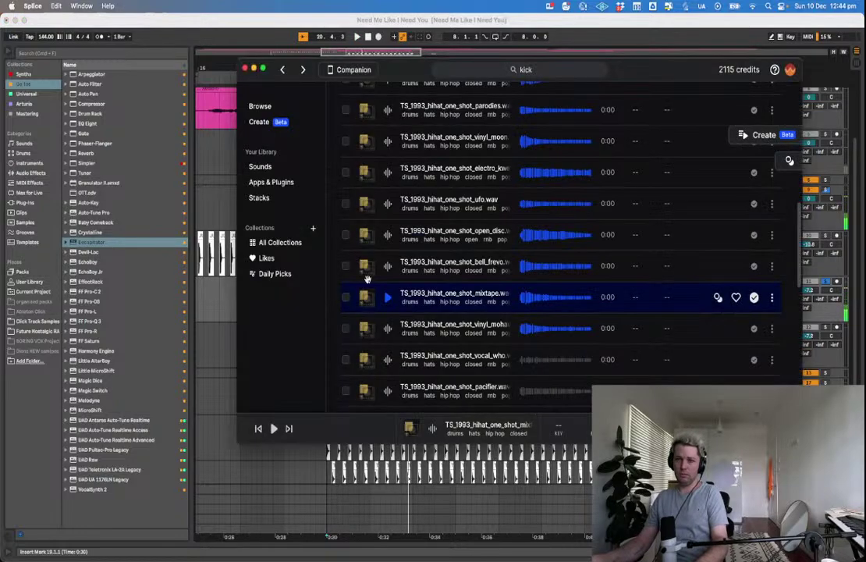
click(529, 72)
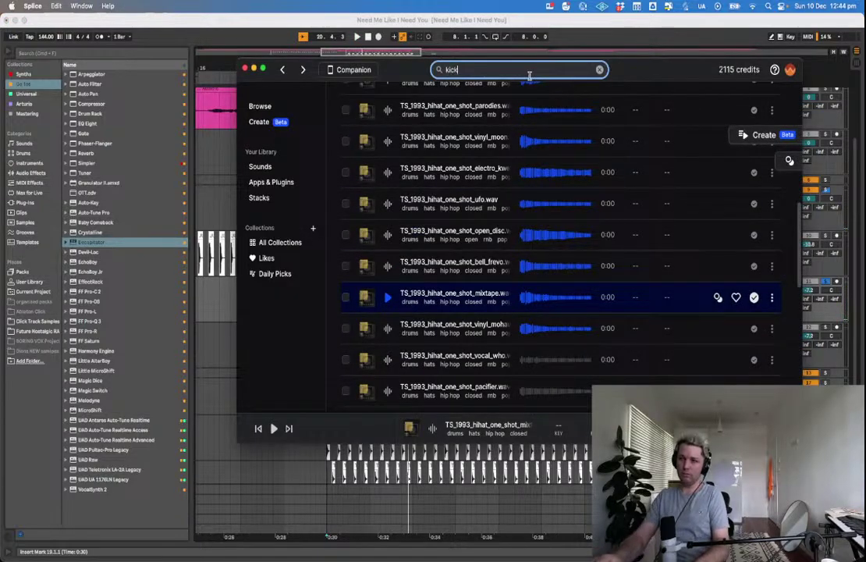
key(Return)
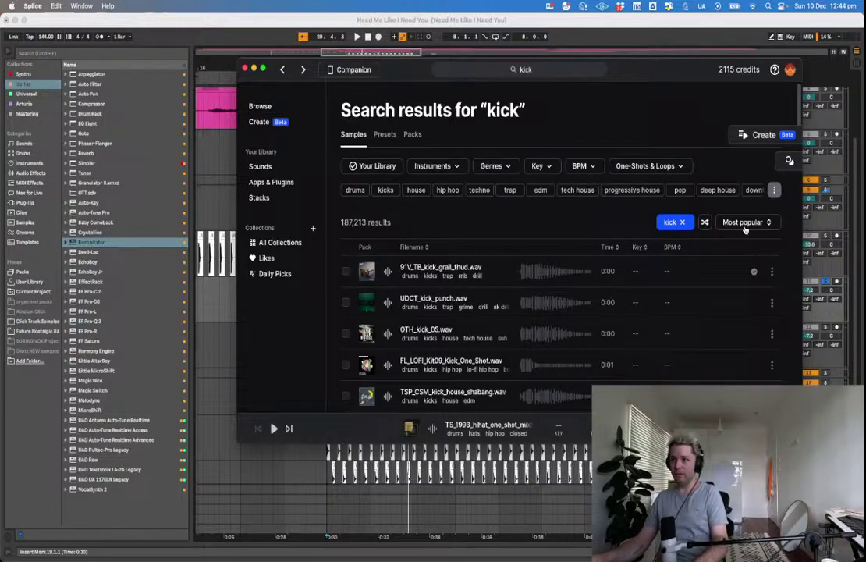
click(376, 167)
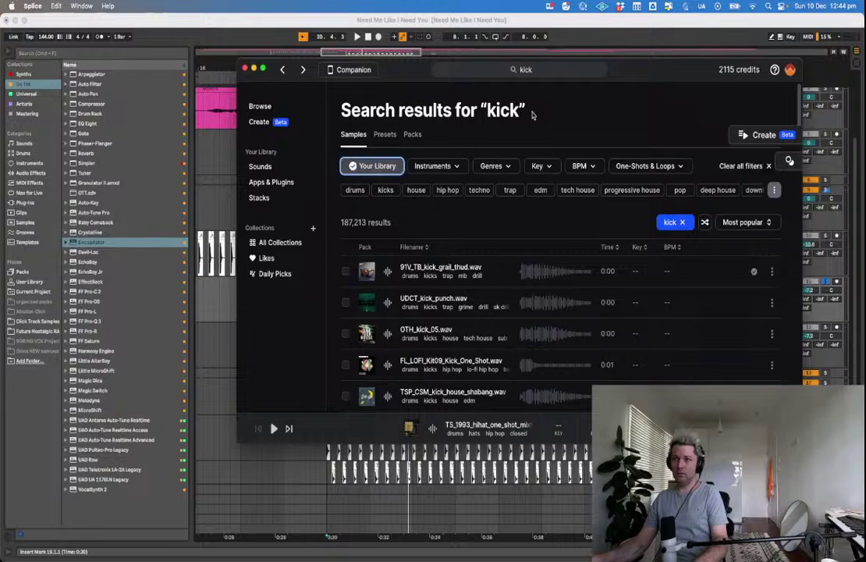
click(558, 72)
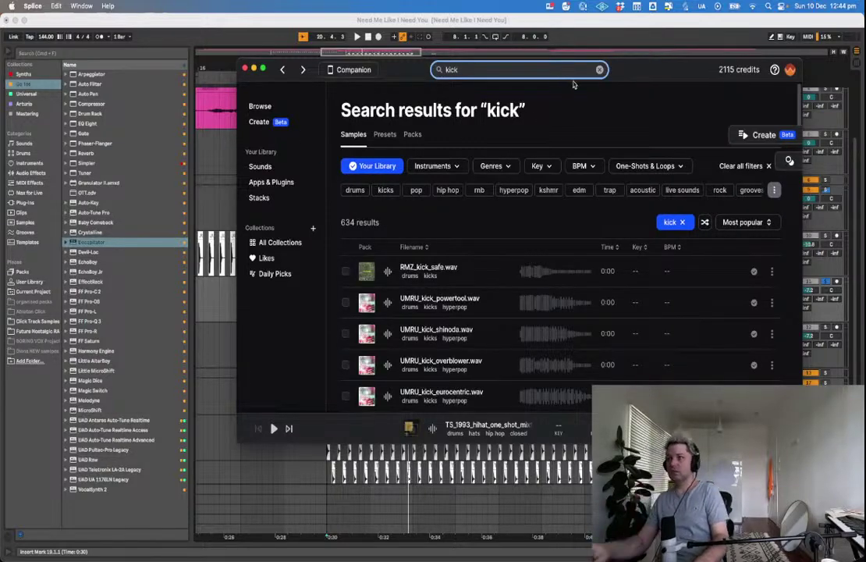
click(745, 222)
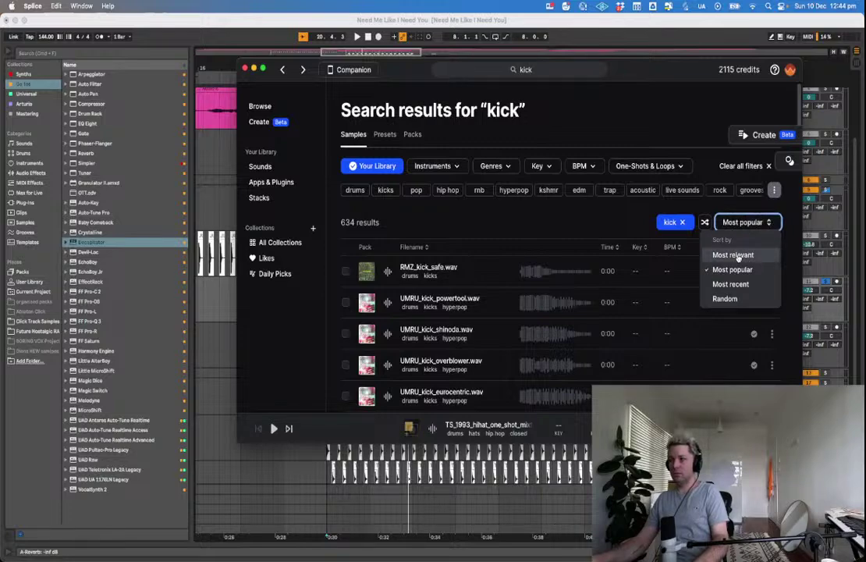
click(734, 255)
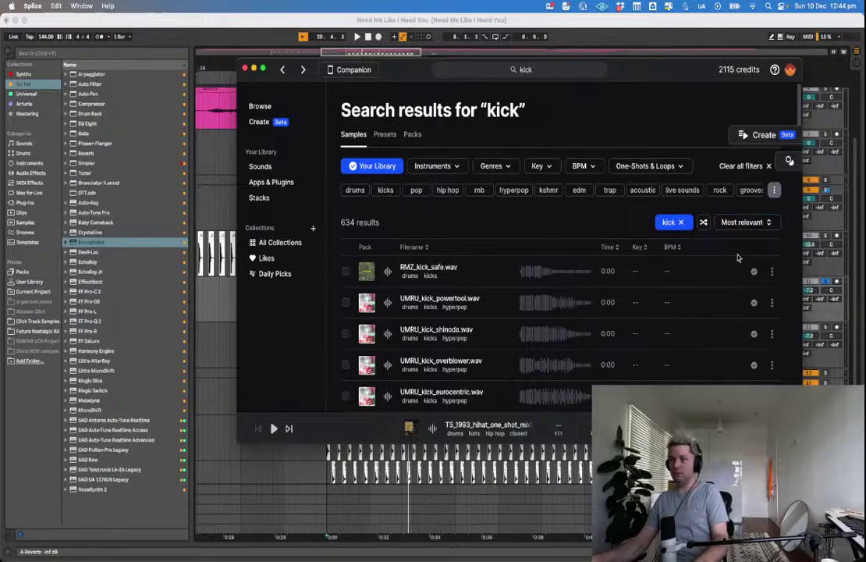
Refine the sample search to "kick oliver".
click(581, 72)
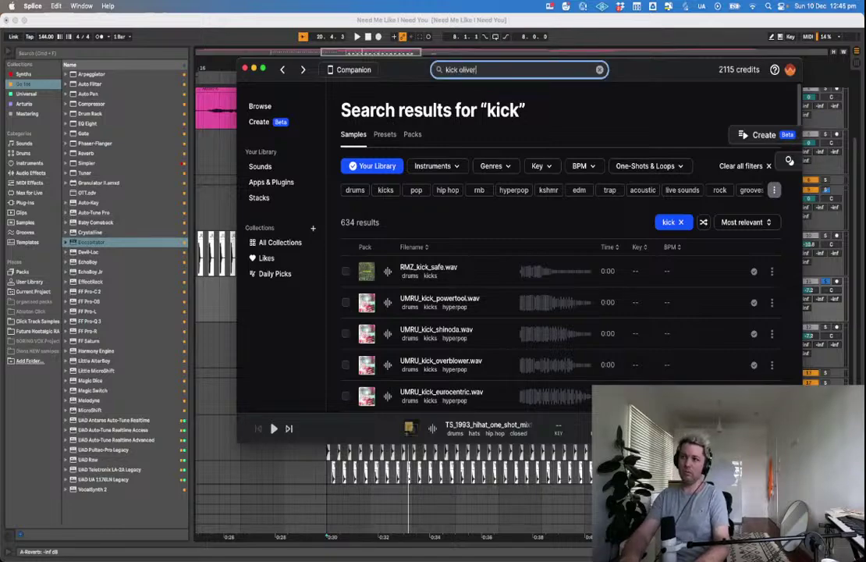
text(oliver)
key(Return)
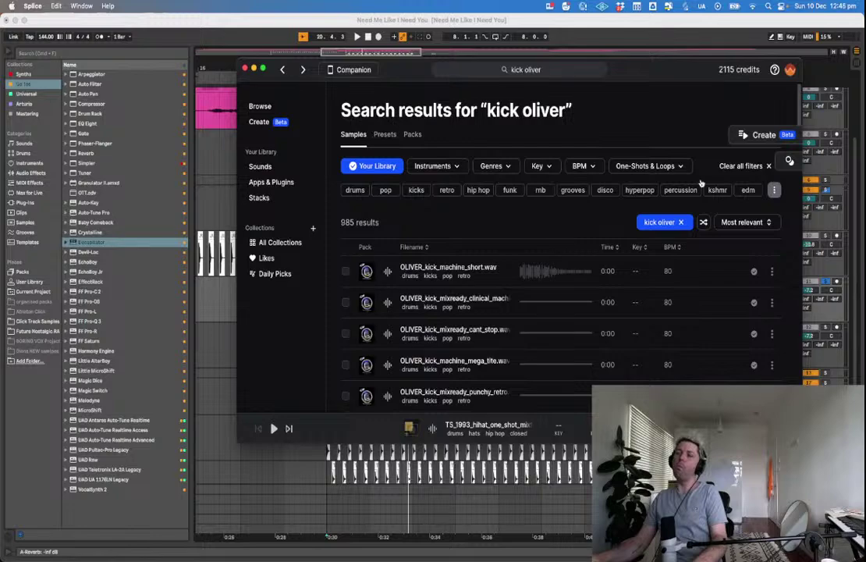
Audition the OLIVER kick samples one after another, down to OLIVER_kick_retro_mixready_funk_ultra_clean.
click(389, 273)
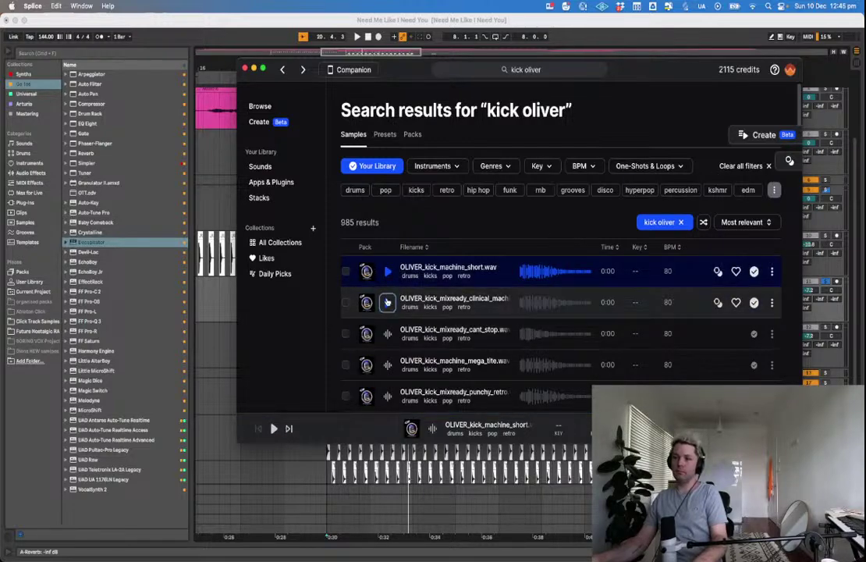
key(Down)
key(Down)
key(Down)
key(Down)
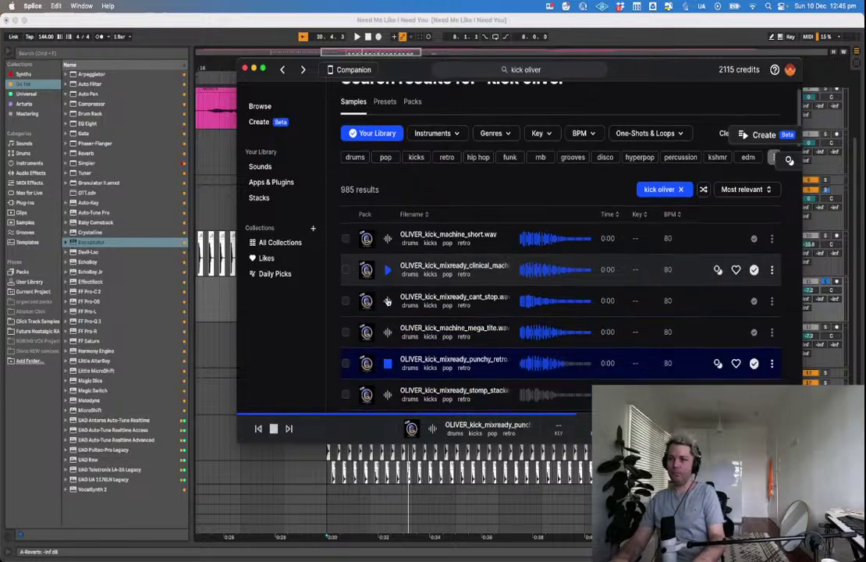
key(Down)
key(Down)
key(Down)
key(Down)
key(Down)
key(Down)
key(Down)
key(Down)
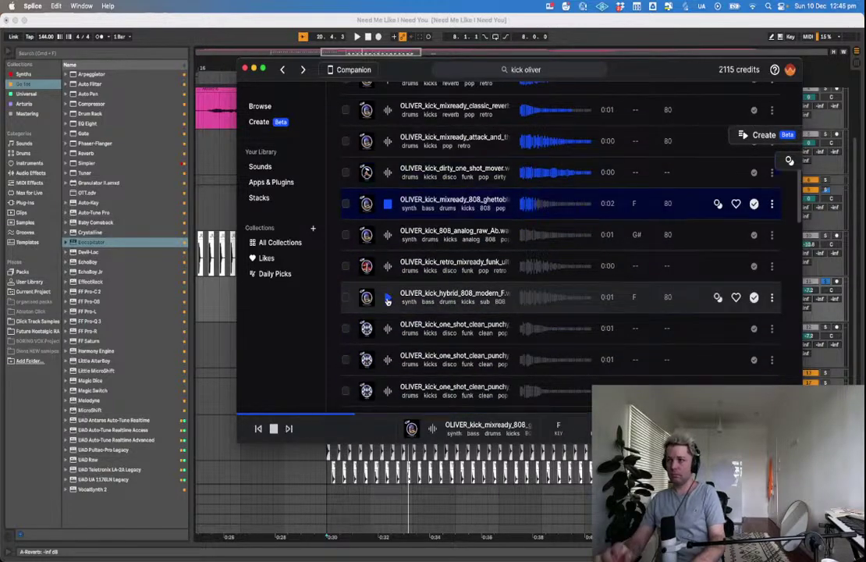
key(Up)
key(Up)
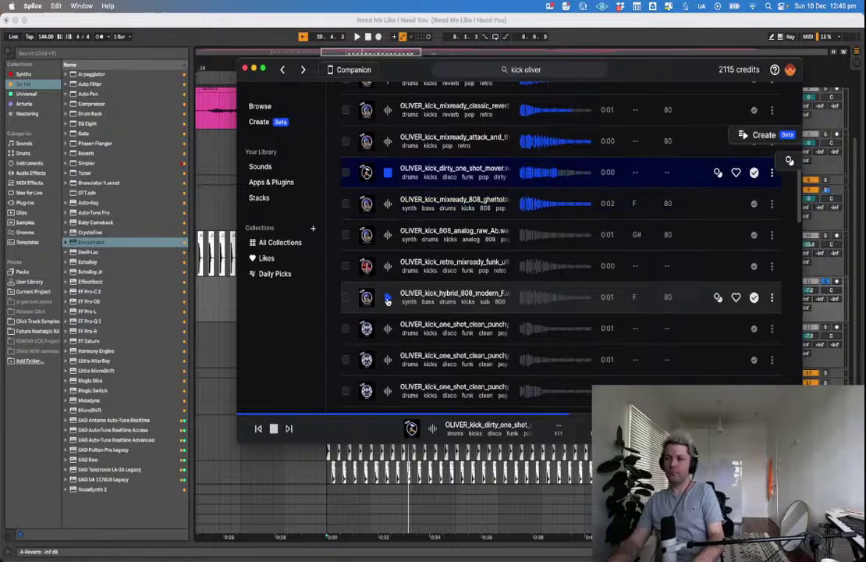
key(Down)
key(Down)
key(Down)
key(Down)
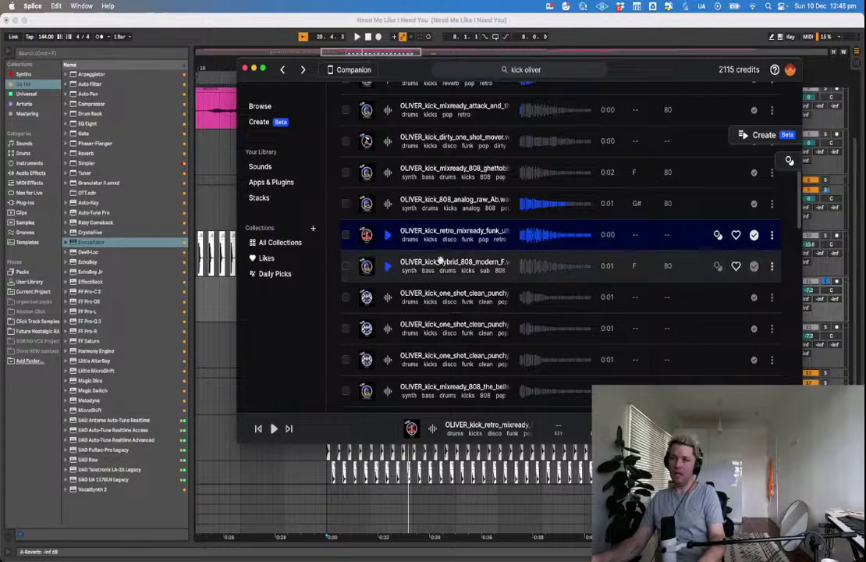
Place OLIVER_kick_retro_mixready_funk_ultra_clean on the new audio track below KICK at 19.1.1 in Live.
drag(446, 240, 329, 354)
key(plus)
key(plus)
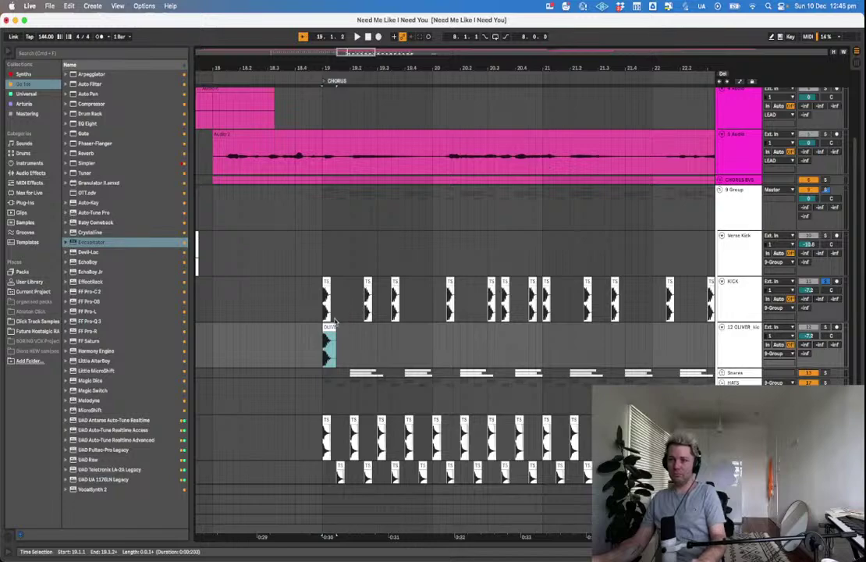
Paste the OLIVER kick clip under each KICK hit across the first two chorus bars, up to 20.4.3.
click(367, 344)
key(super+v)
click(391, 344)
key(super+v)
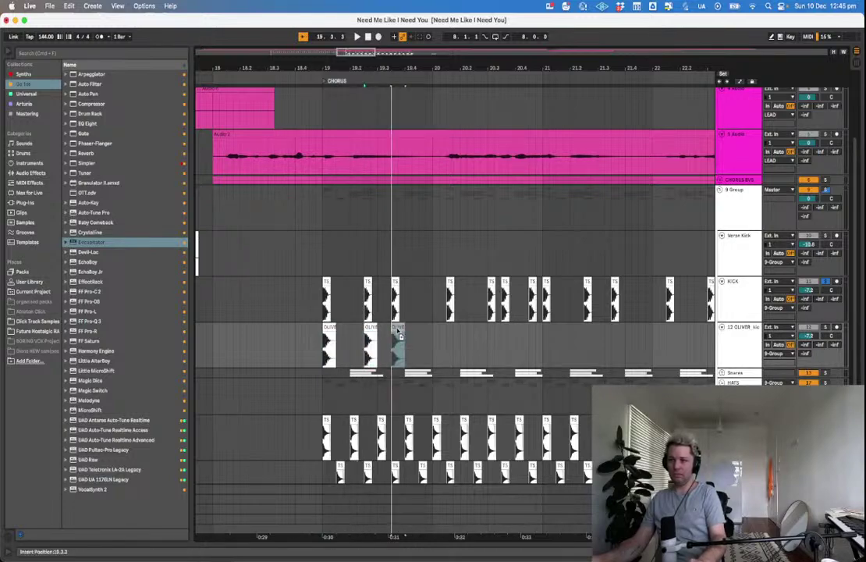
click(450, 337)
key(super+v)
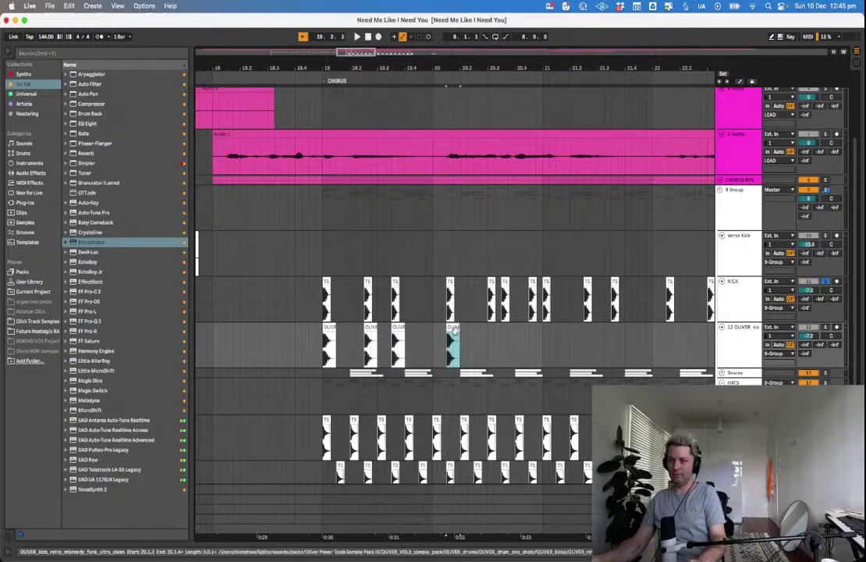
click(490, 343)
key(super+v)
click(502, 344)
key(super+v)
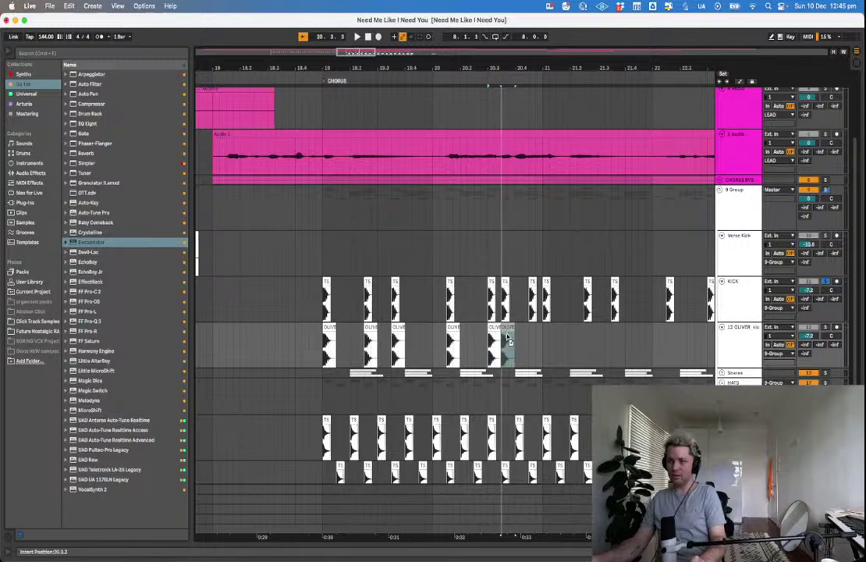
click(530, 341)
key(super+v)
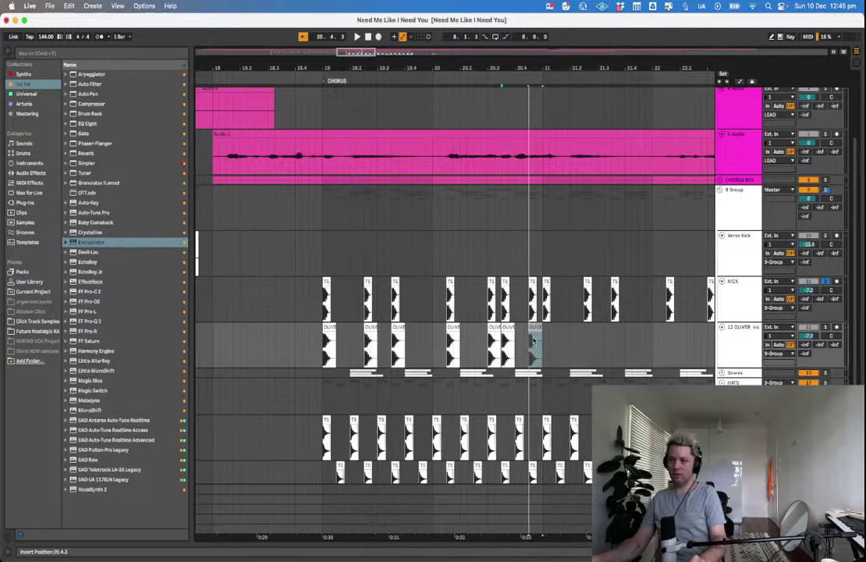
Duplicate the two-bar OLIVER kick pattern from 19.1.1 repeatedly until it fills the chorus up to bar 27.
drag(543, 344, 323, 367)
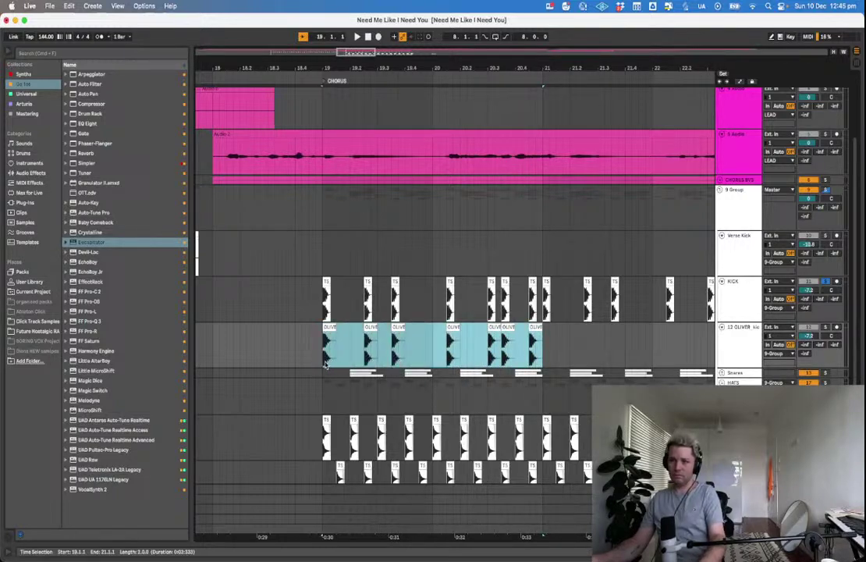
key(super+d)
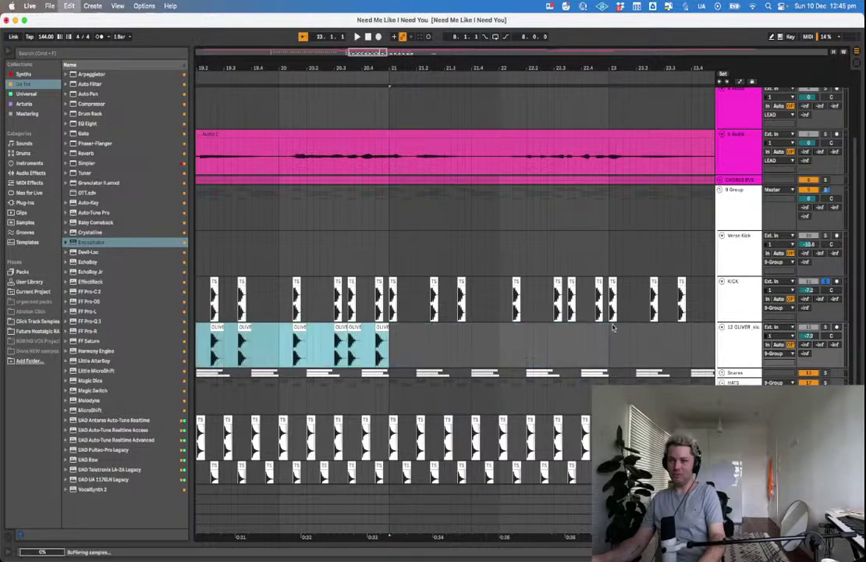
key(super+z)
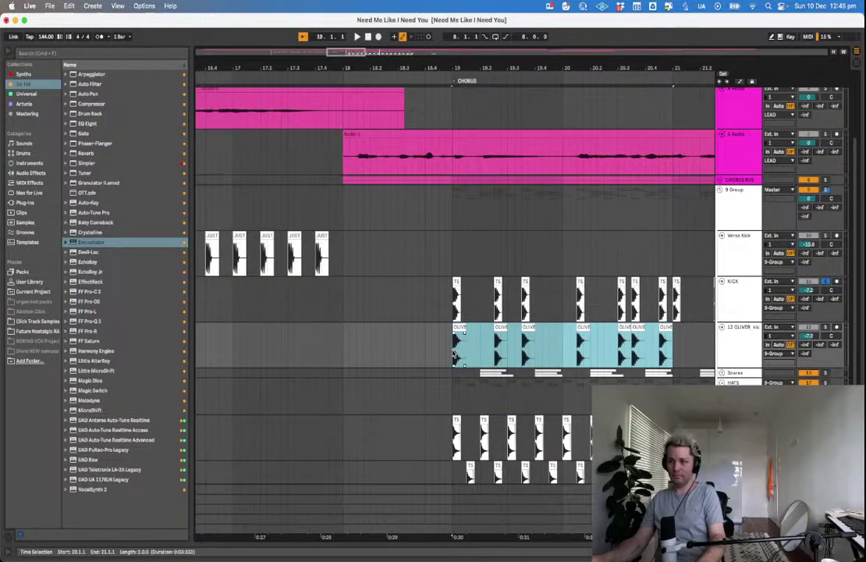
key(super+d)
key(super+d)
key(super+d)
key(super+d)
key(super+z)
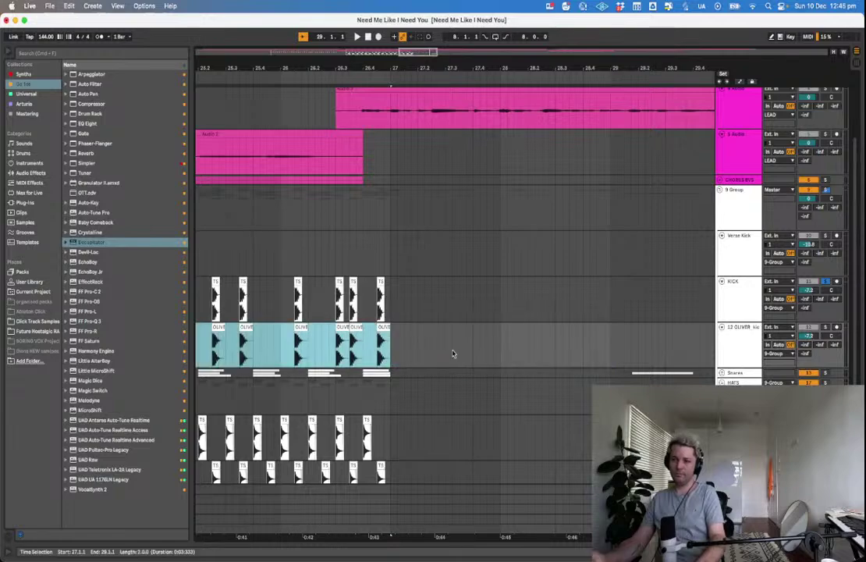
Play the layered kicks from 18.3.1 and turn off the KICK solo to hear them in the full mix.
key(minus)
key(minus)
key(minus)
key(minus)
click(453, 353)
scroll(462, 388, left, 1)
scroll(462, 387, left, 3)
click(278, 356)
key(space)
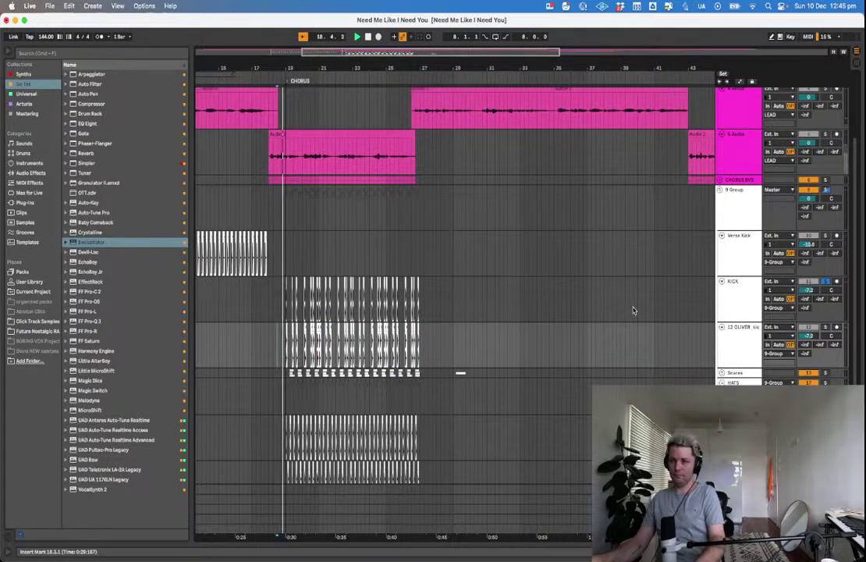
click(826, 281)
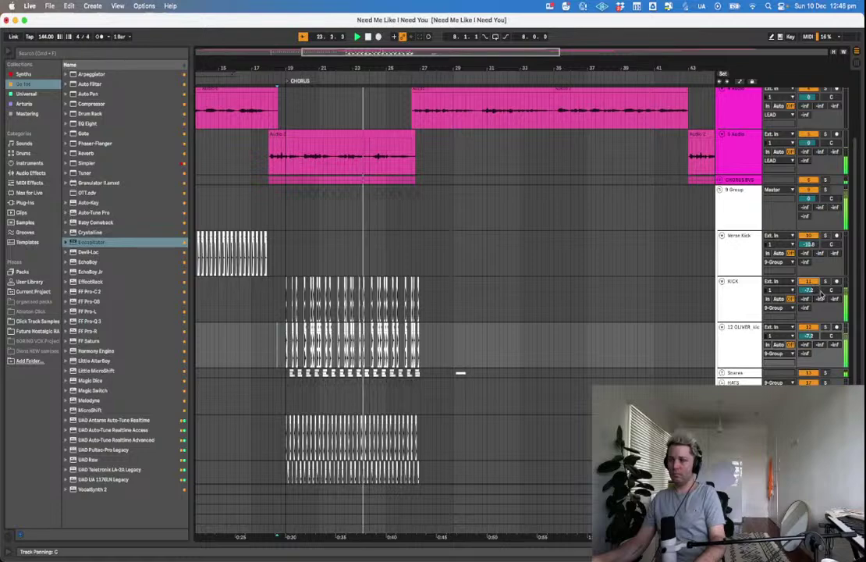
click(667, 339)
click(667, 318)
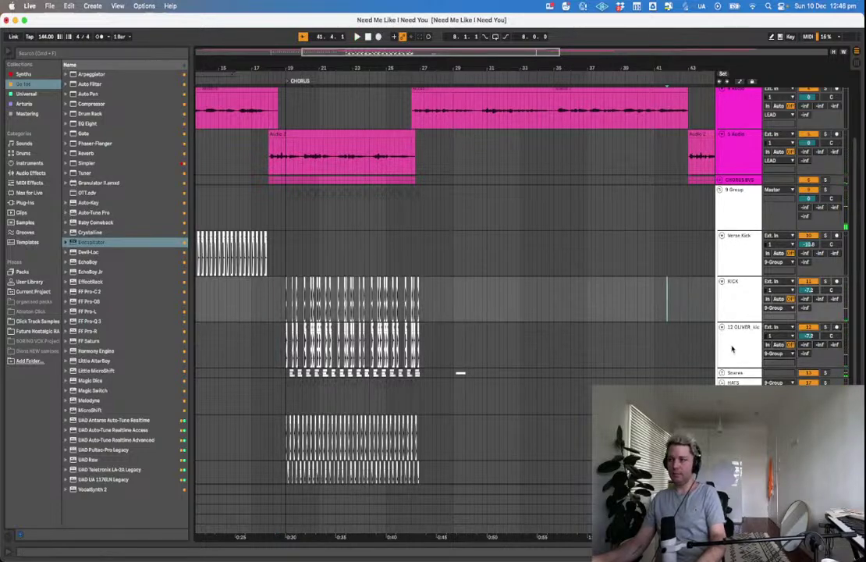
Group the KICK and OLIVER kick tracks and name the group "kick".
click(736, 315)
shift+click(741, 342)
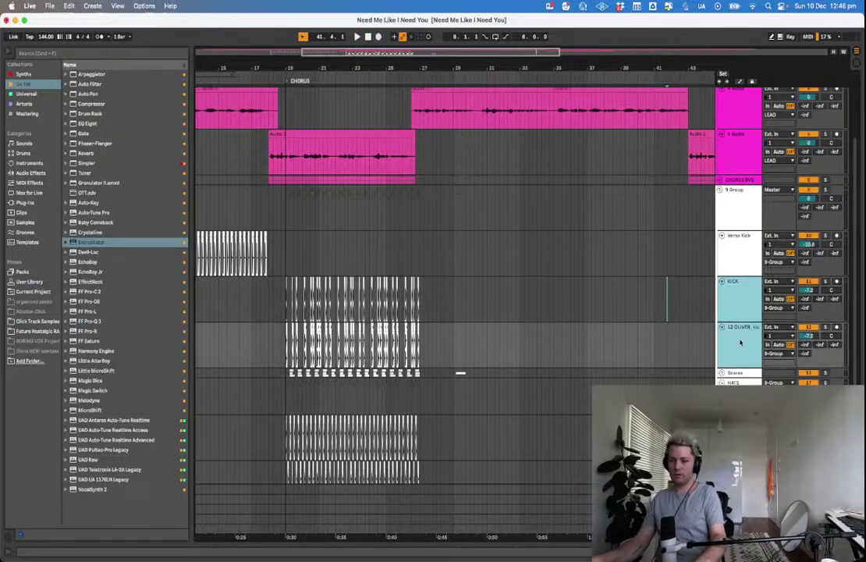
key(super+g)
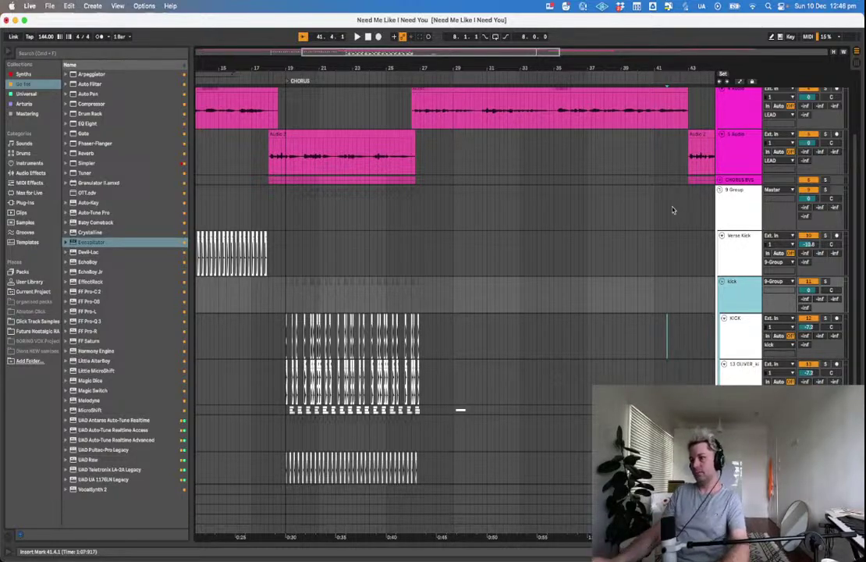
Rename the two tracks inside the kick group KICK1 and KICK 2, and save the set.
click(730, 355)
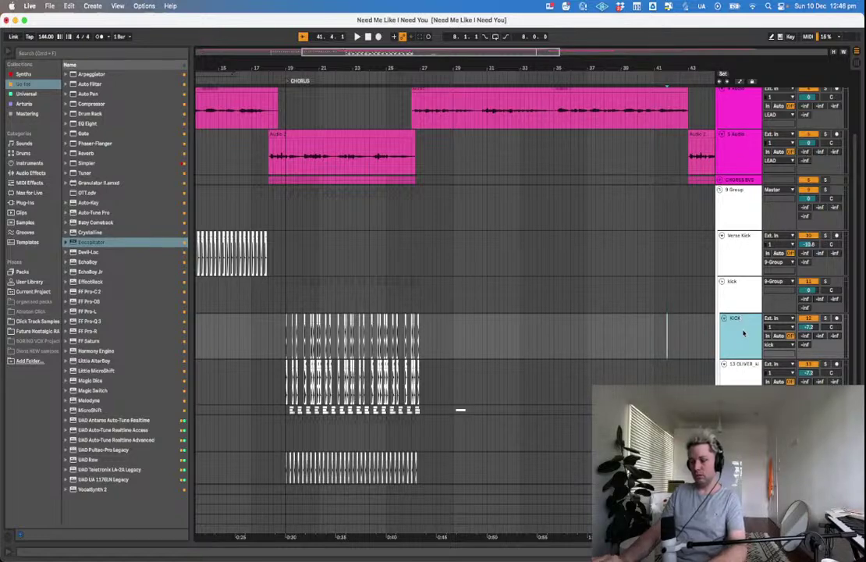
key(Down)
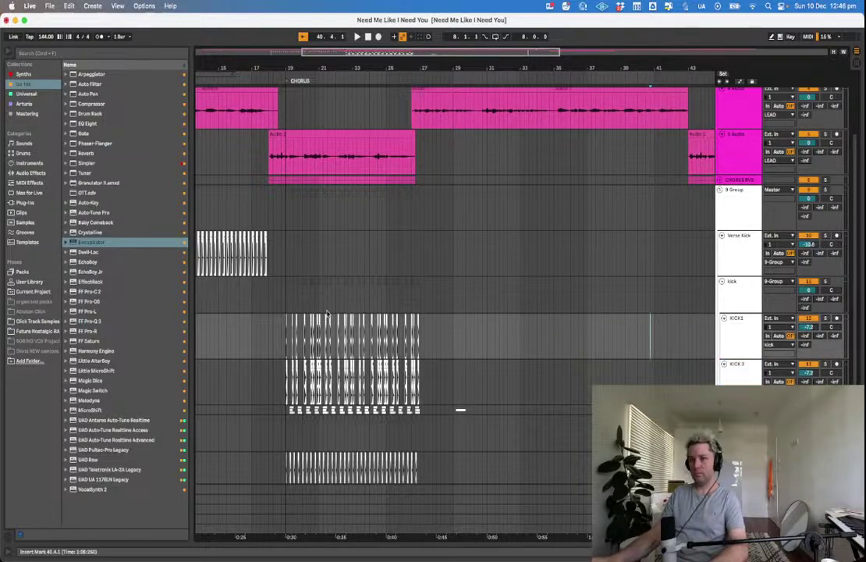
click(275, 302)
key(super+s)
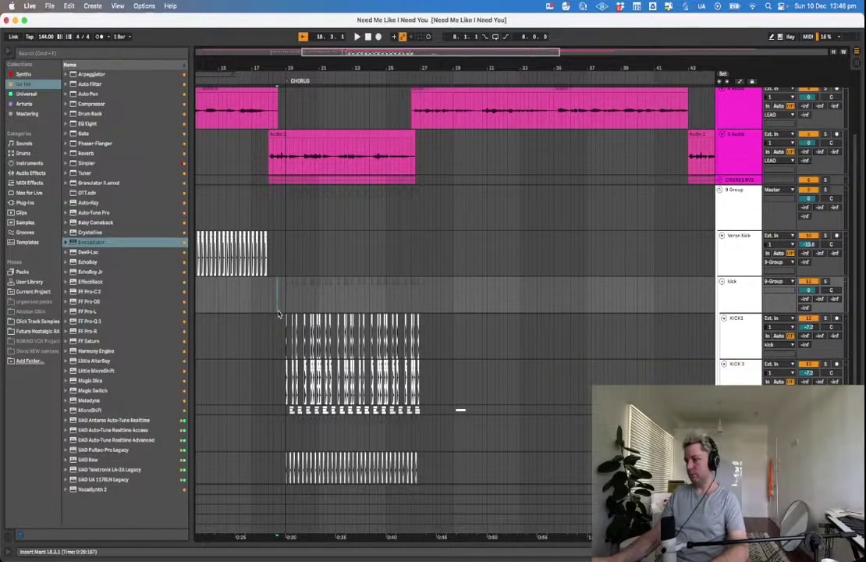
Play the chorus from 18.1.1 to check the layered kicks with the guitar and vocals.
scroll(278, 311, down, 3)
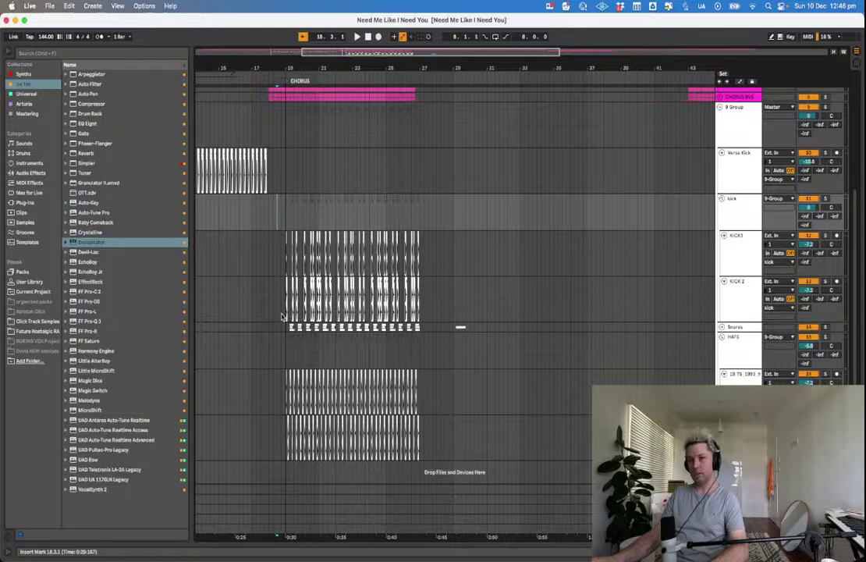
click(282, 310)
scroll(288, 338, left, 1)
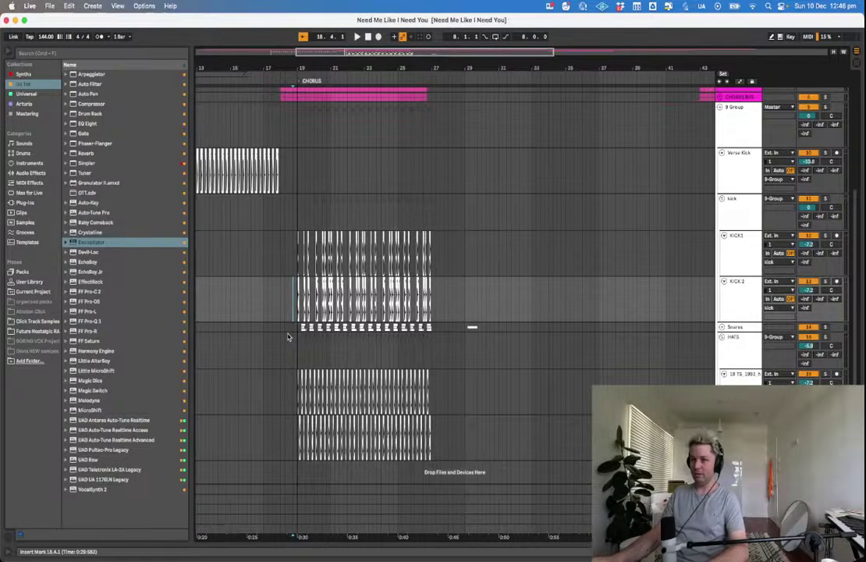
click(268, 253)
click(281, 258)
scroll(281, 252, up, 5)
key(space)
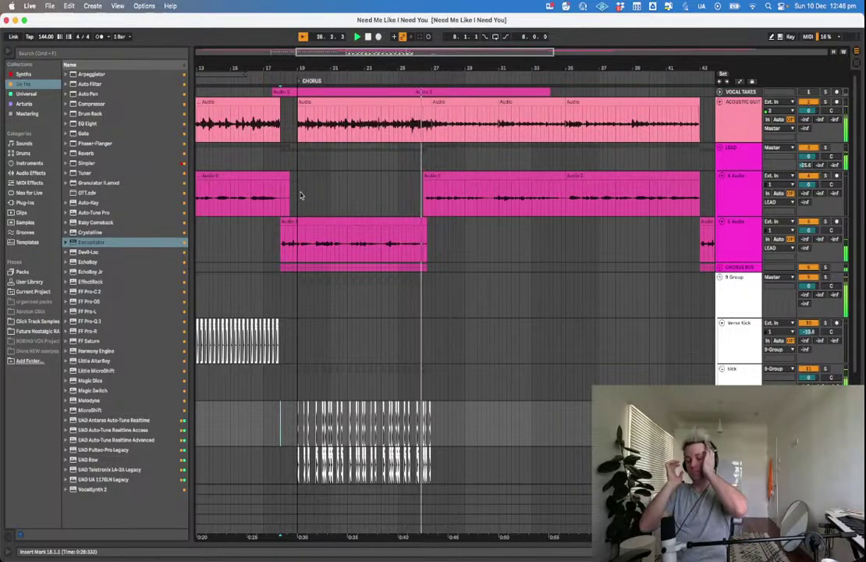
key(space)
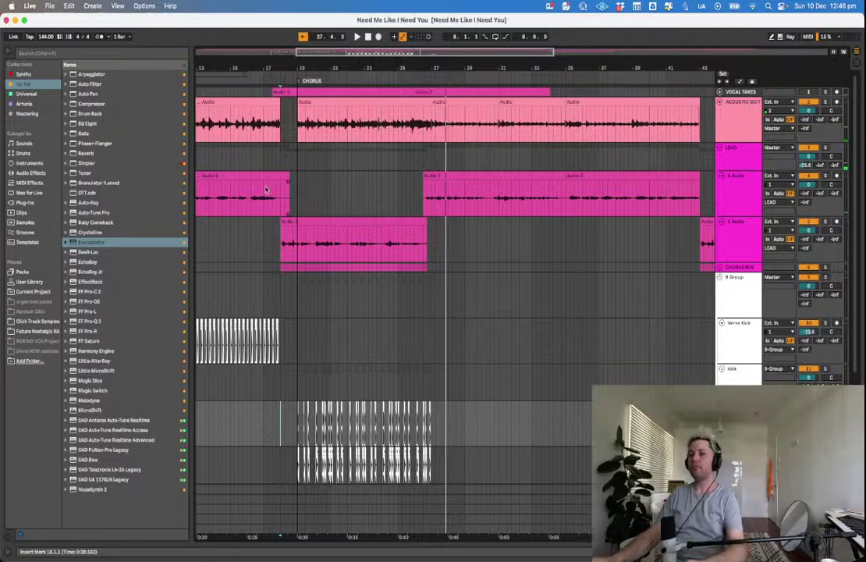
Collapse the 9 Group drum group and add an audio track below it with input channel 1.
click(297, 237)
click(714, 280)
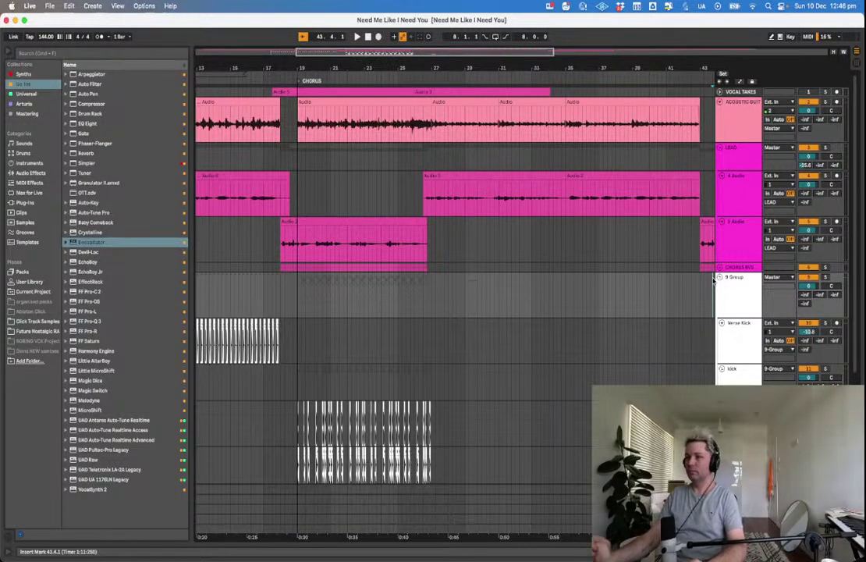
click(722, 288)
click(721, 278)
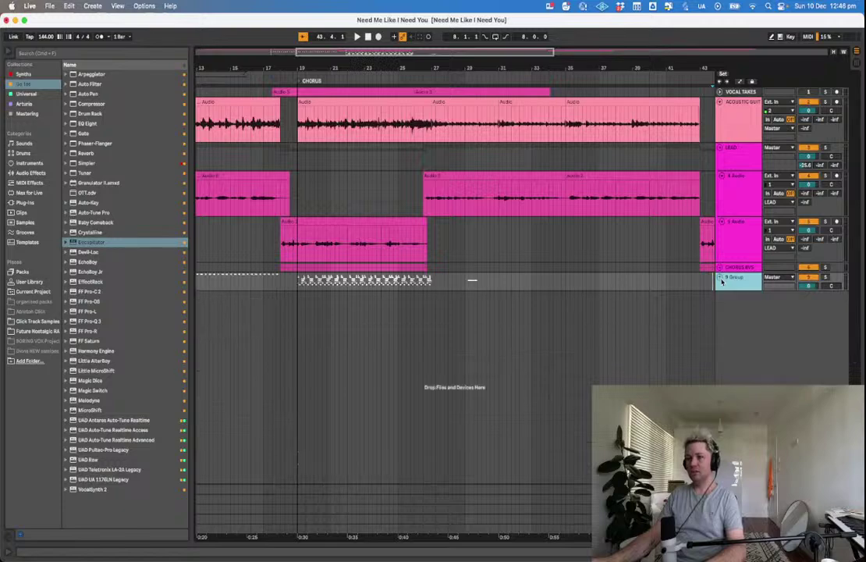
key(super+t)
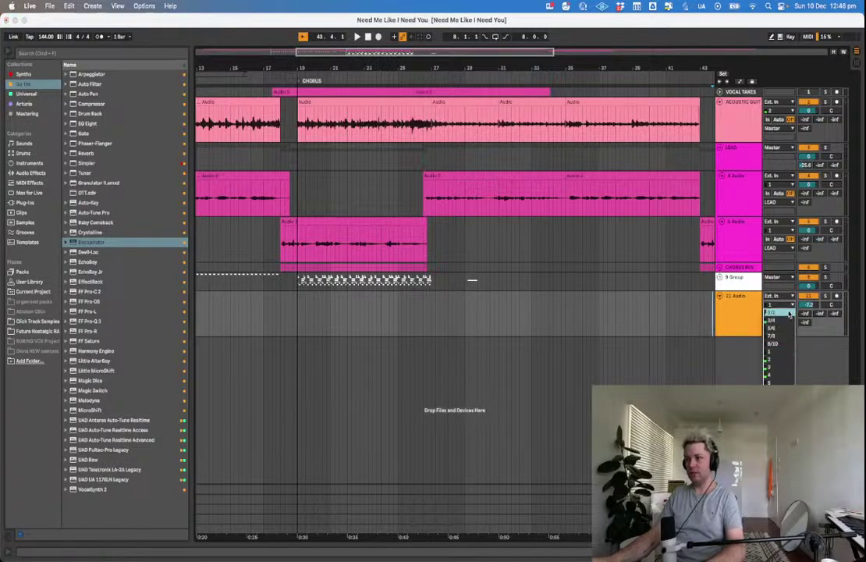
click(790, 305)
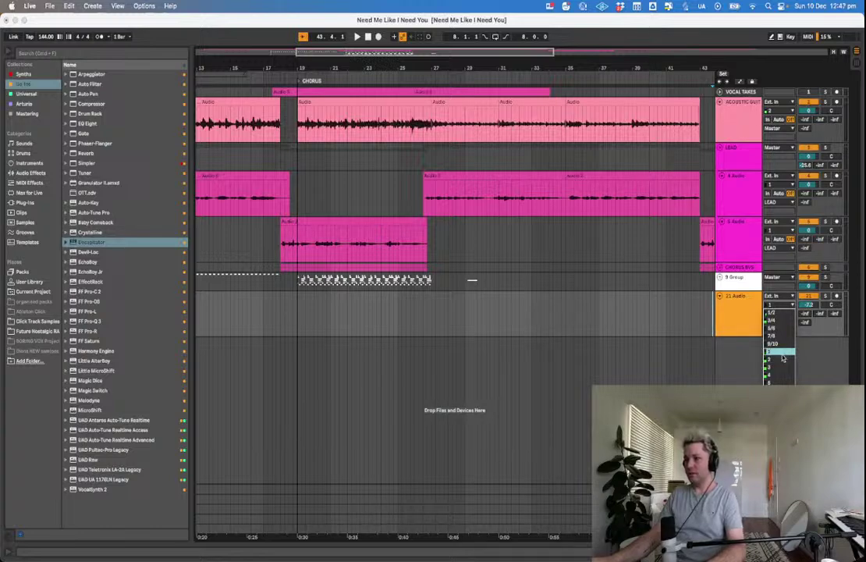
click(783, 361)
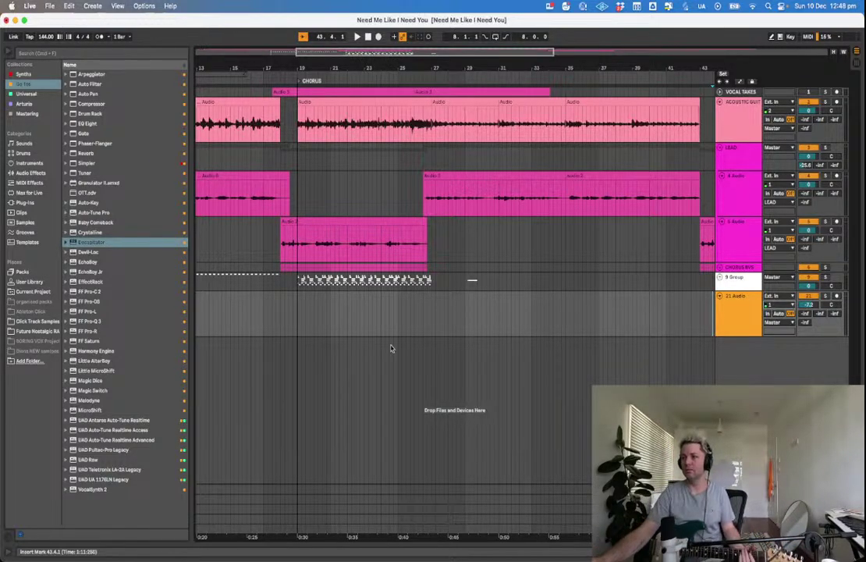
Set the new 21 Audio track's monitoring to Auto and switch to the Console app.
click(299, 317)
click(298, 316)
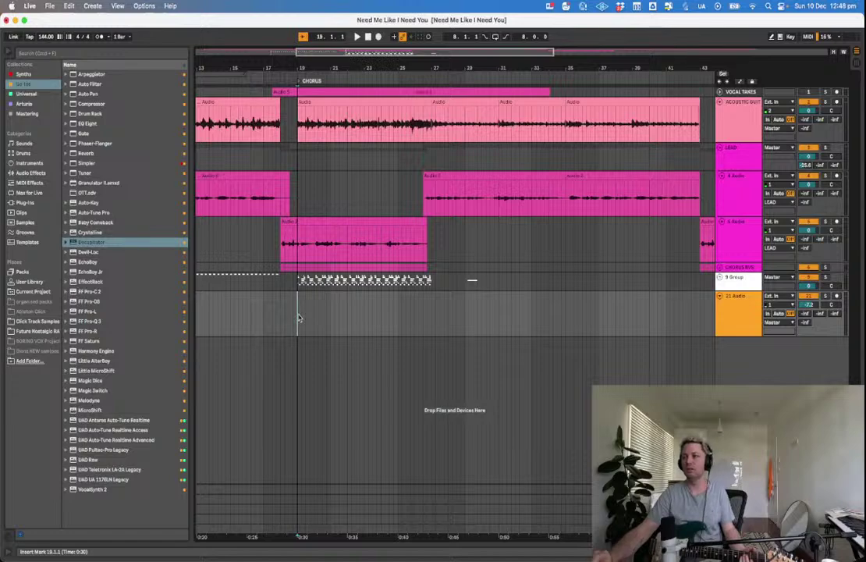
mouse_move(470, 558)
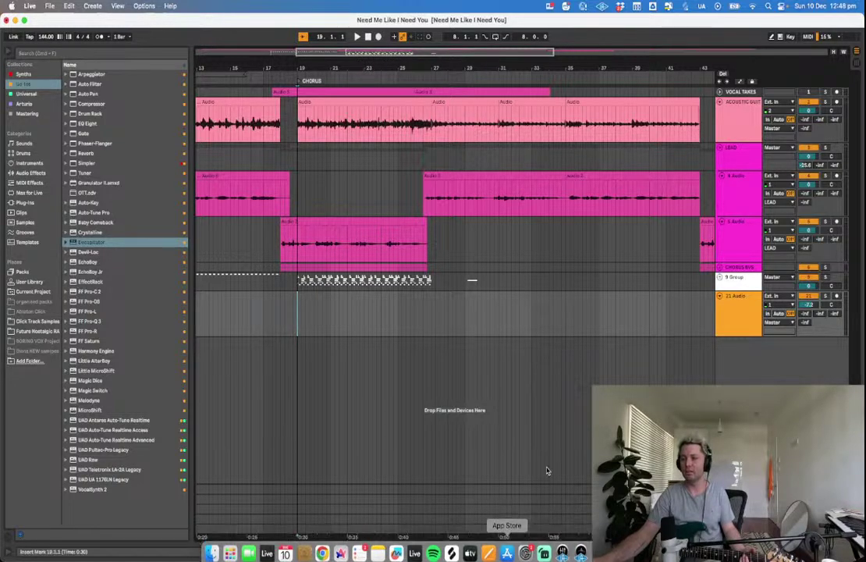
click(731, 317)
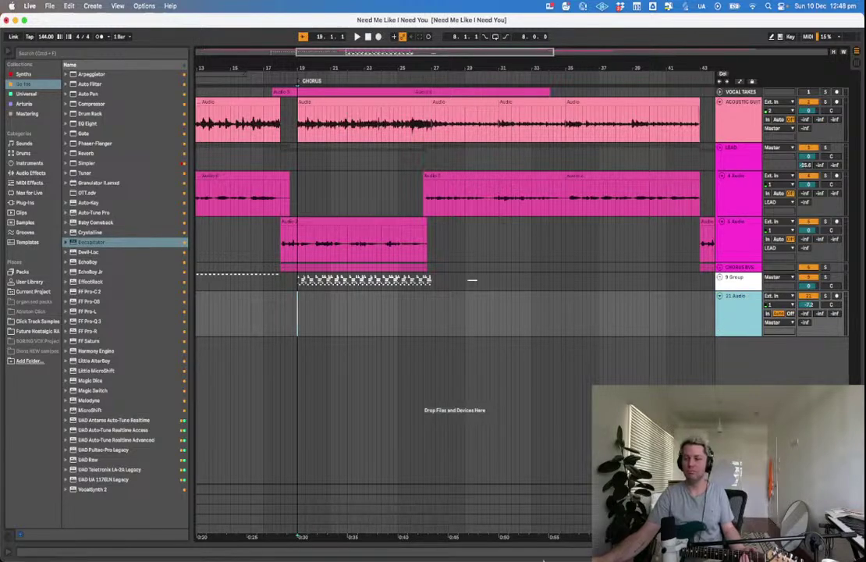
mouse_move(525, 559)
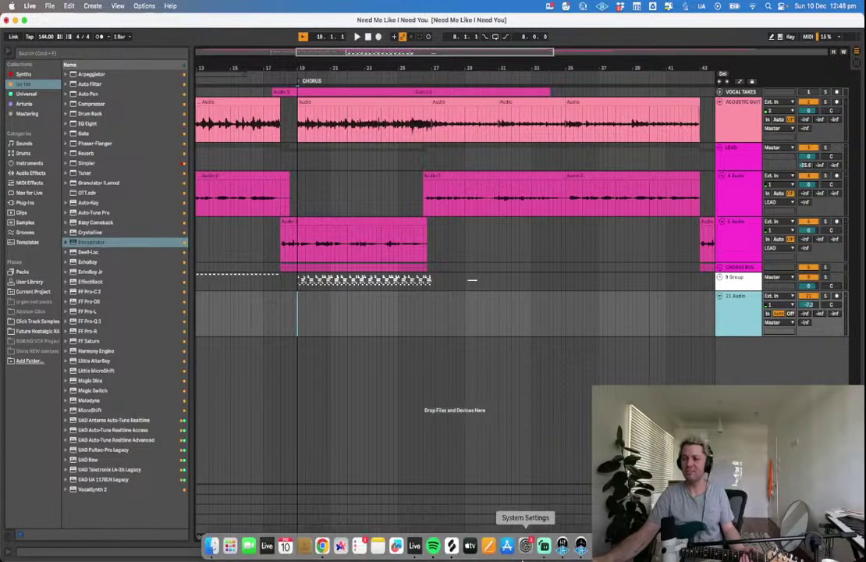
click(562, 545)
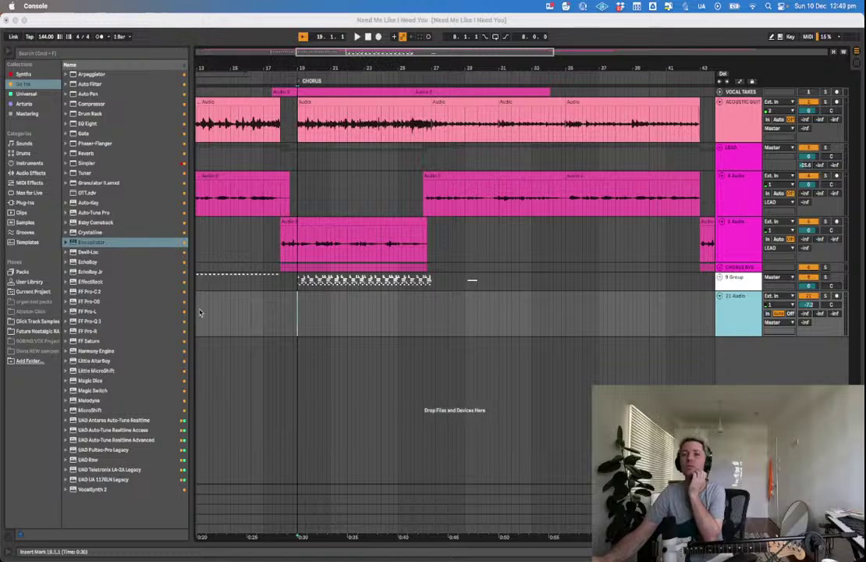
Return to Live and load the Tuner device onto the 21 Audio track.
click(116, 131)
click(116, 116)
click(117, 105)
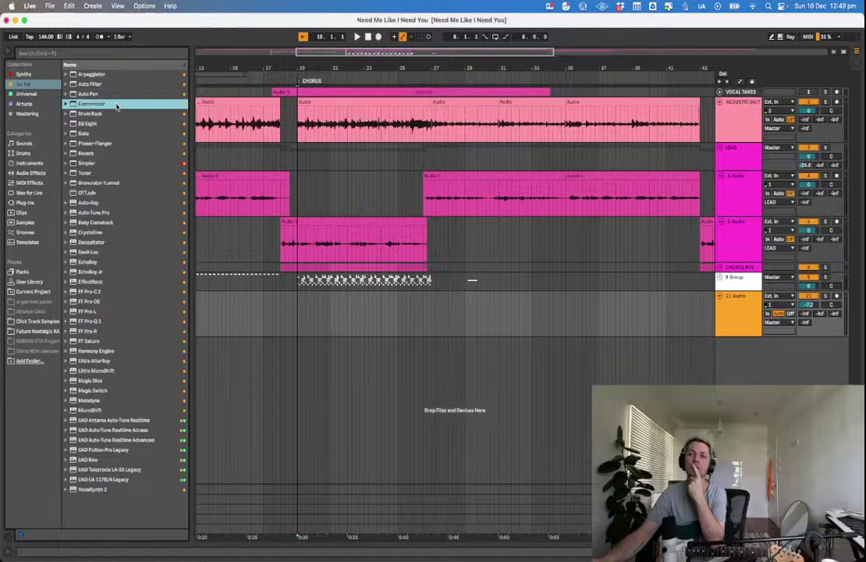
double_click(104, 173)
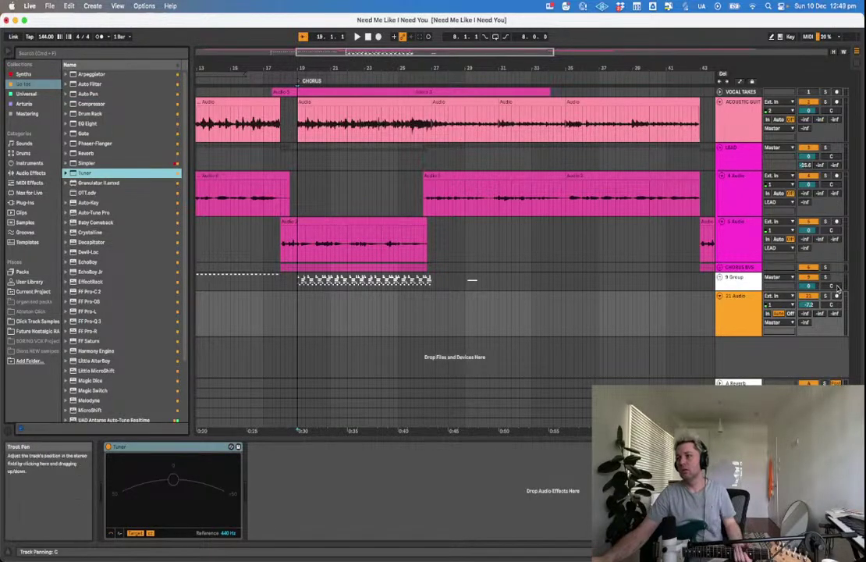
Arm the 21 Audio track for recording and set its monitoring to Off.
click(837, 296)
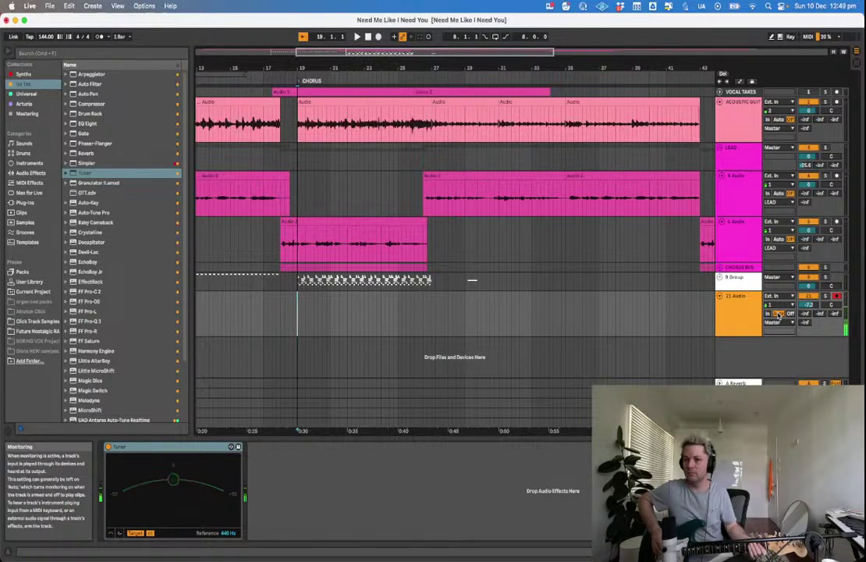
click(145, 6)
click(165, 90)
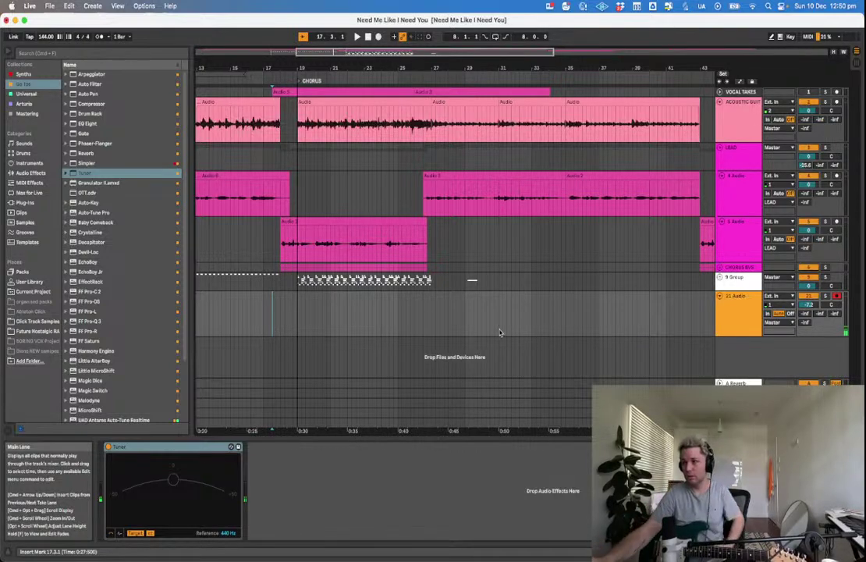
click(792, 314)
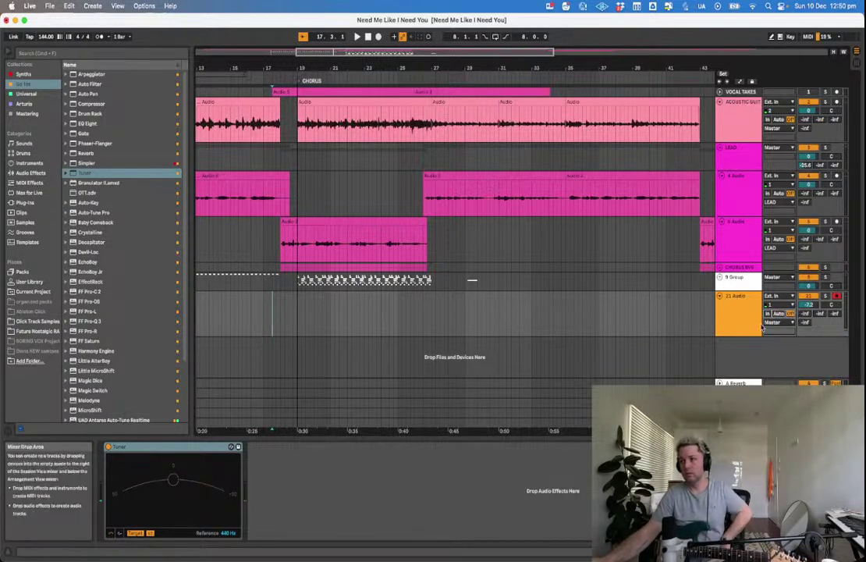
Duplicate the 21 Audio guitar track, keeping its Tuner and input settings.
click(745, 306)
key(super+d)
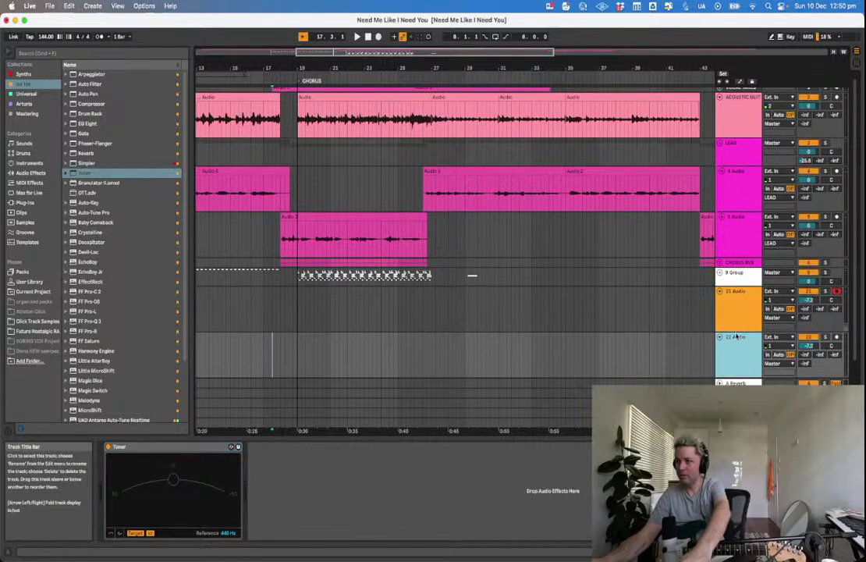
drag(549, 314, 495, 318)
click(615, 355)
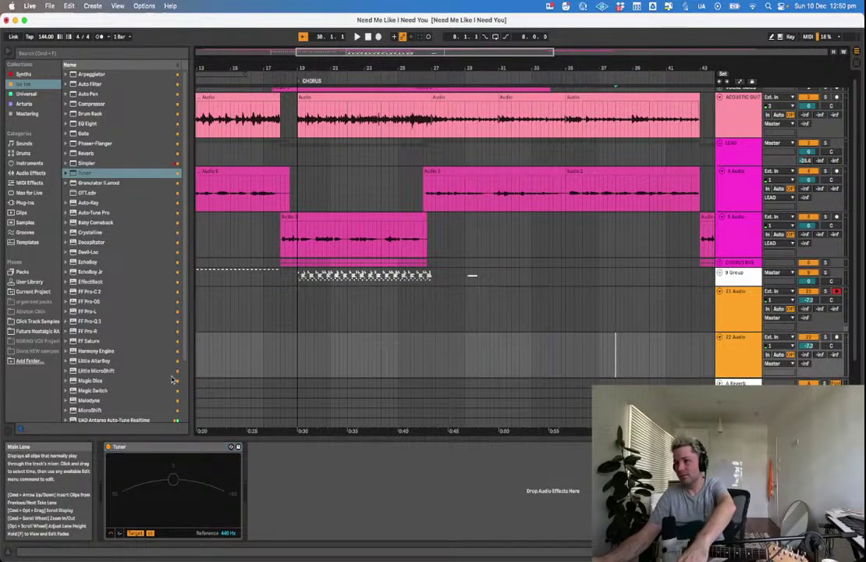
Record an electric guitar take on the 21 Audio track from 17.4.1 through the end of the chorus drums.
click(276, 312)
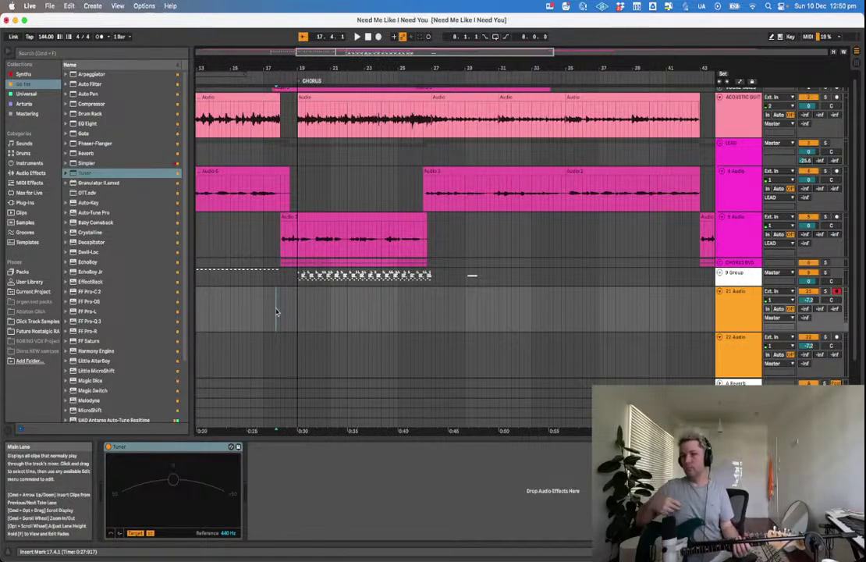
key(F9)
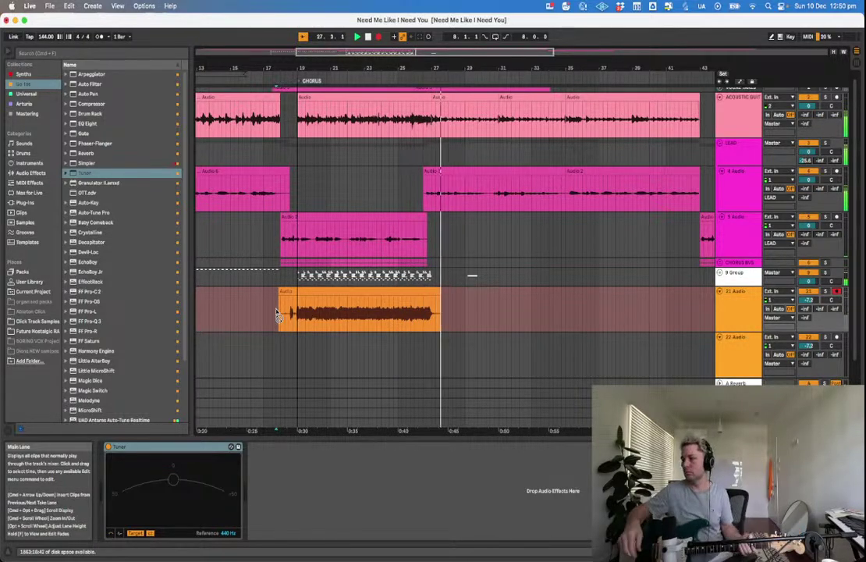
key(space)
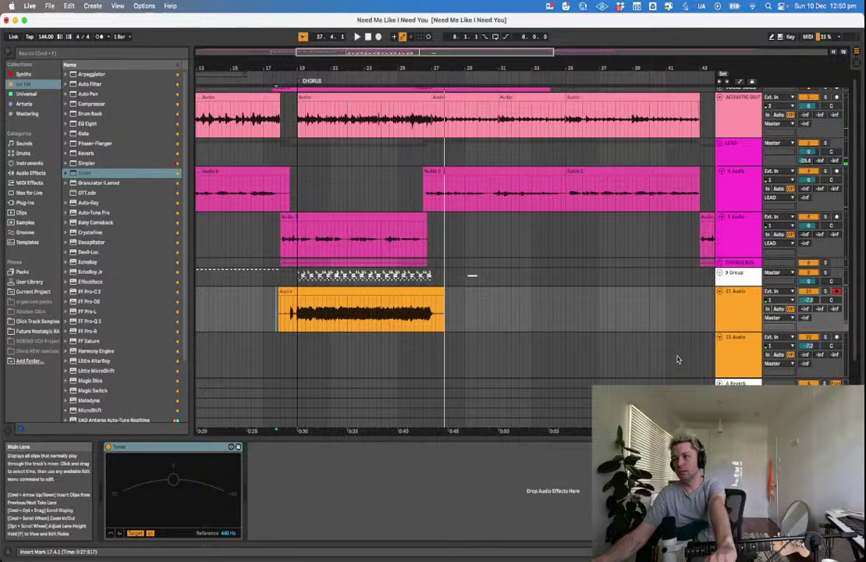
Arm the 22 Audio track and record a double guitar take on it from 17.4.1 through the end of the chorus.
click(735, 312)
click(752, 372)
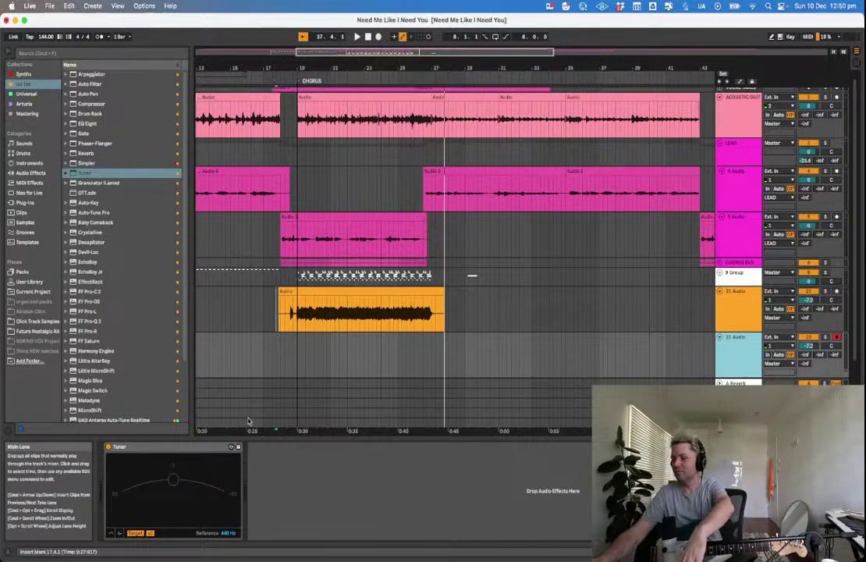
click(281, 357)
click(273, 349)
key(space)
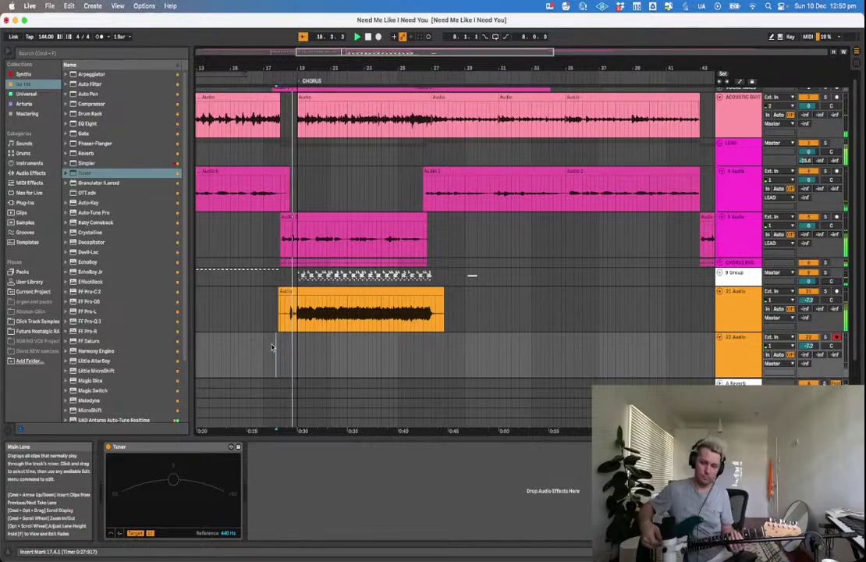
key(F9)
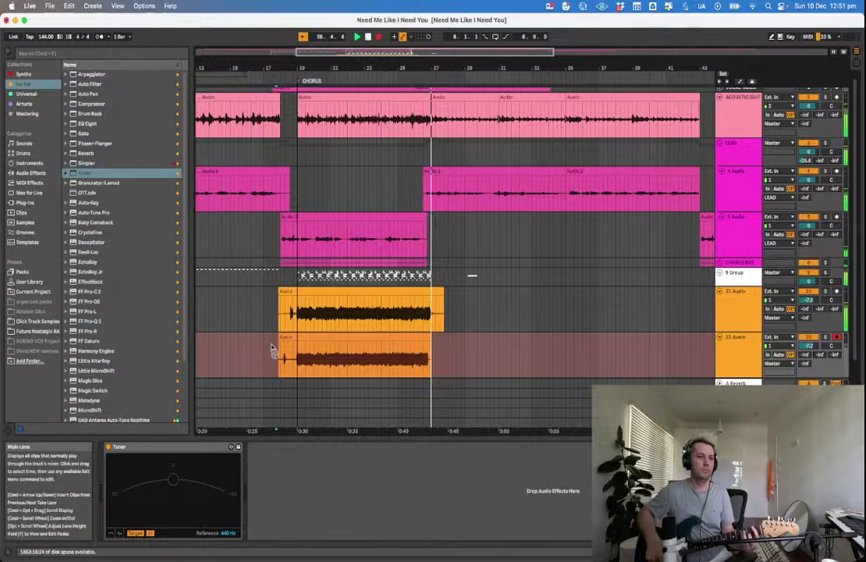
key(space)
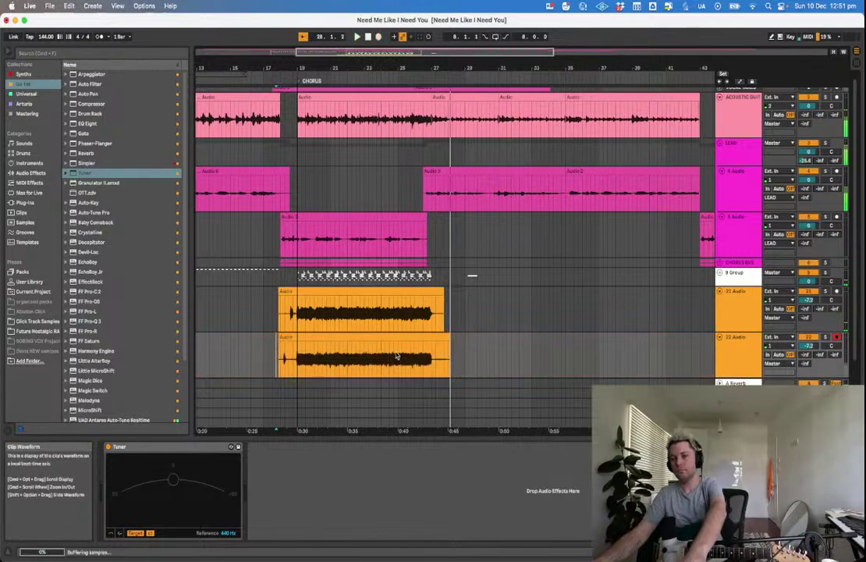
Expand the 9 Group and copy all chorus drum clips from bars 19 to 27 so the copy starts at bar 43.
click(720, 272)
drag(563, 337, 561, 339)
scroll(560, 343, down, 5)
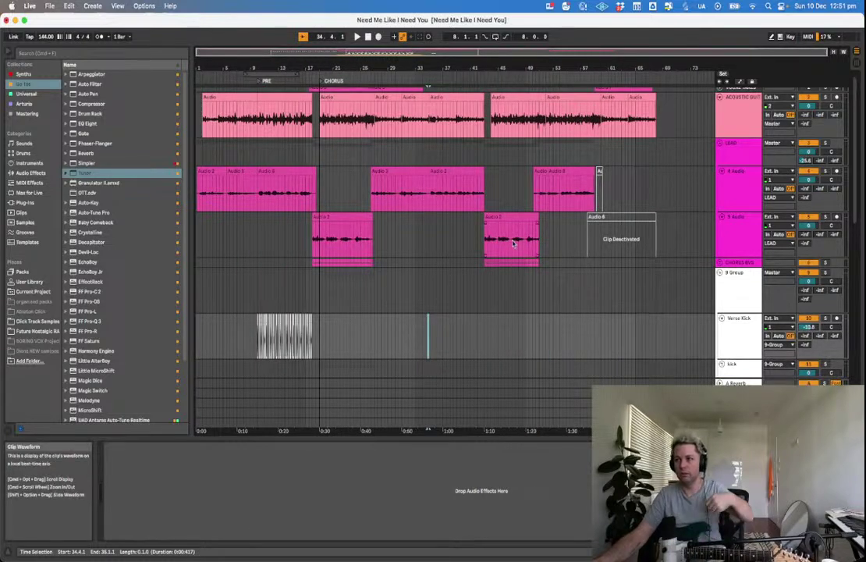
scroll(286, 297, down, 3)
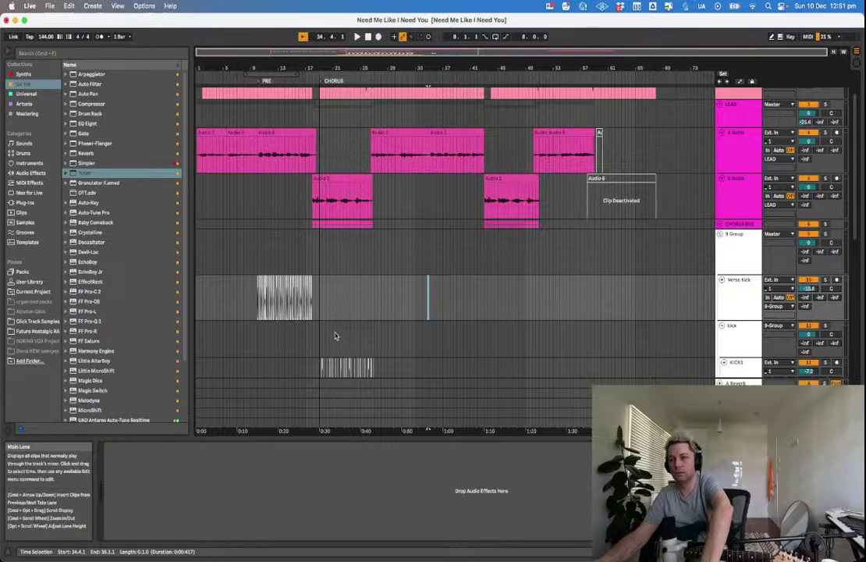
scroll(320, 265, down, 5)
click(321, 169)
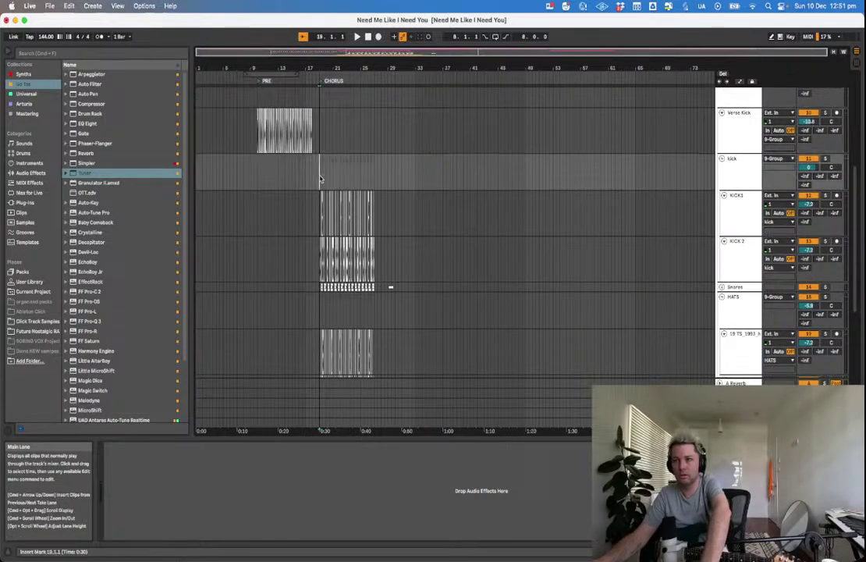
scroll(344, 234, down, 5)
shift+click(375, 250)
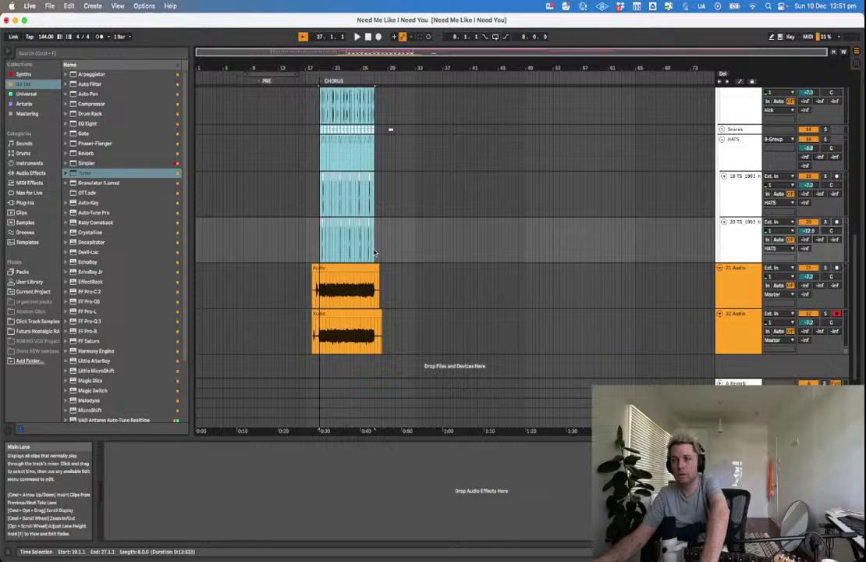
scroll(375, 252, up, 6)
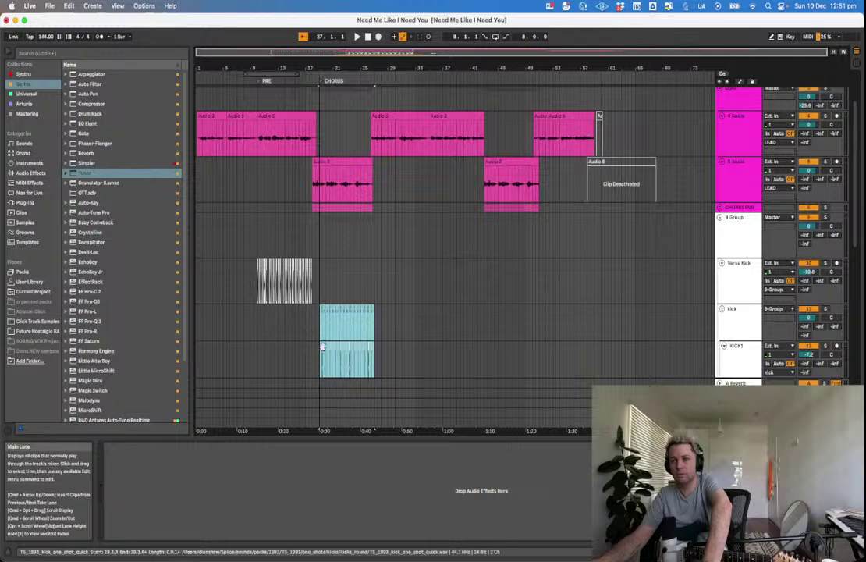
drag(322, 347, 488, 341)
scroll(584, 339, down, 1)
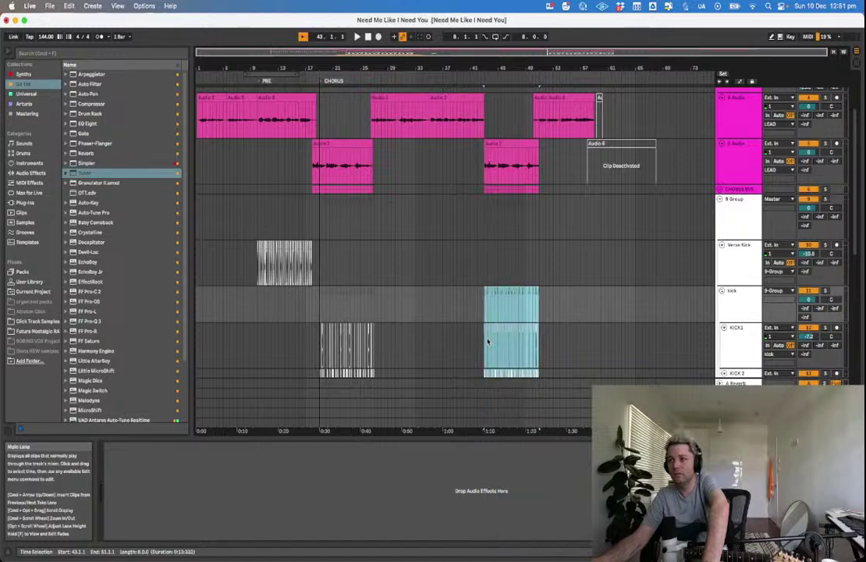
Repeat the copied drum section once more up to bar 59 and play it back from bar 49.
click(527, 310)
key(space)
scroll(525, 299, down, 5)
scroll(525, 299, down, 2)
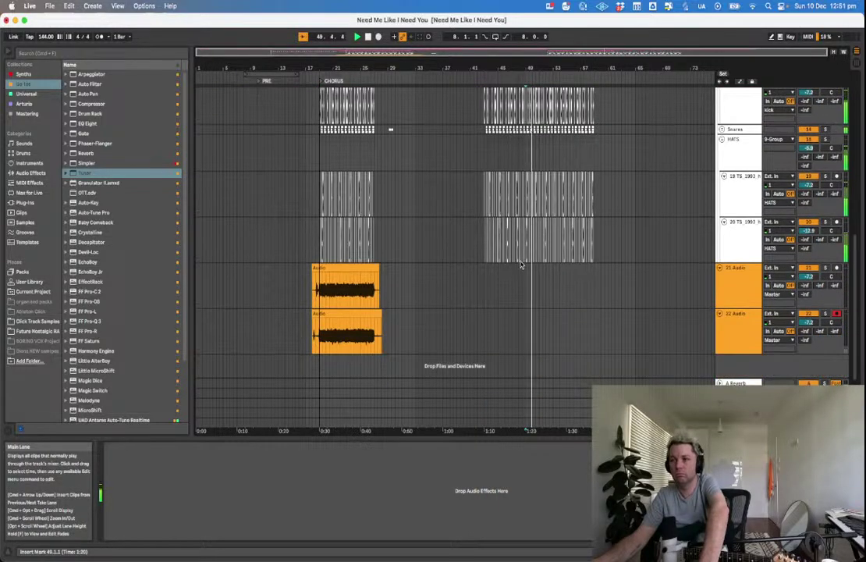
scroll(531, 262, up, 4)
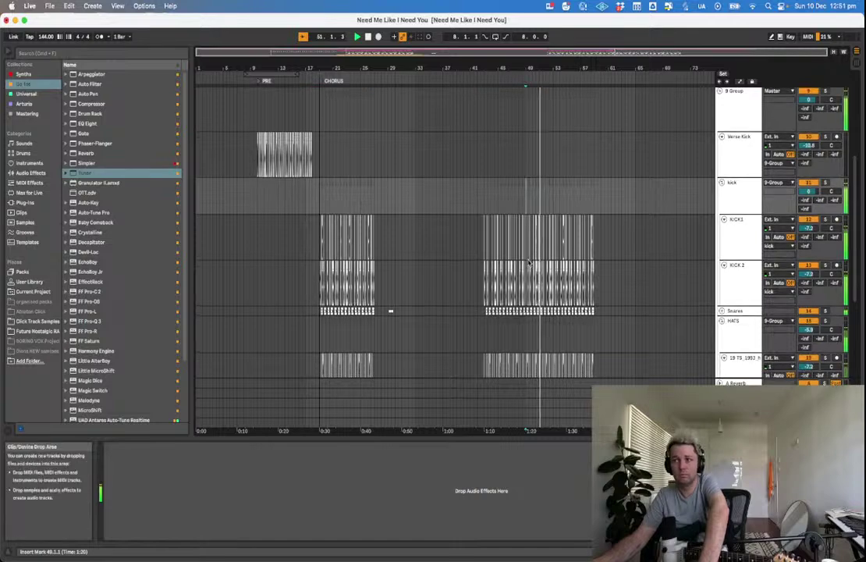
scroll(525, 265, down, 5)
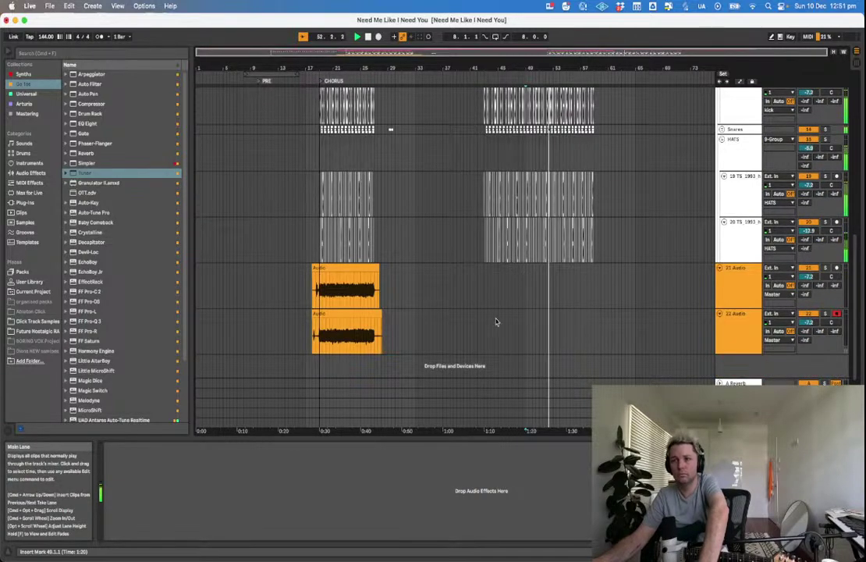
Arm the 21 Audio track and try to record a second-chorus guitar take on it from bar 41.
click(471, 283)
key(F9)
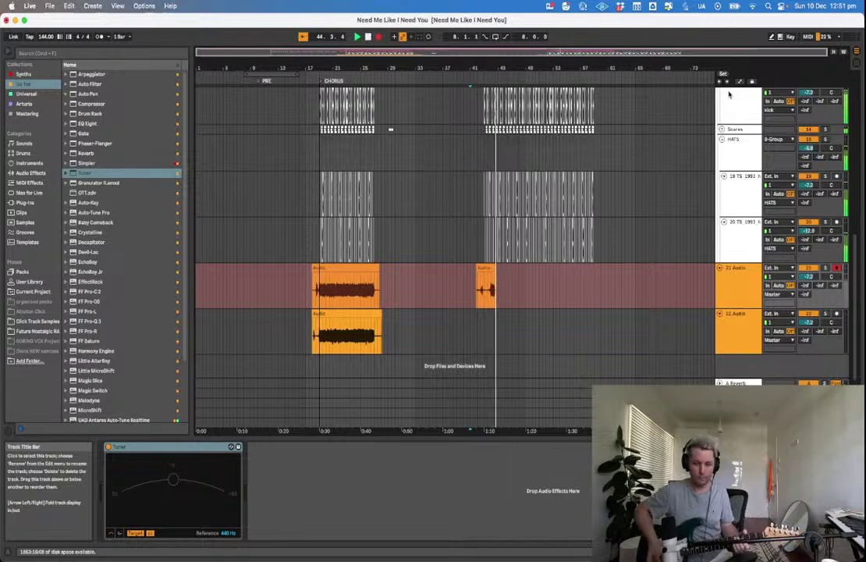
key(space)
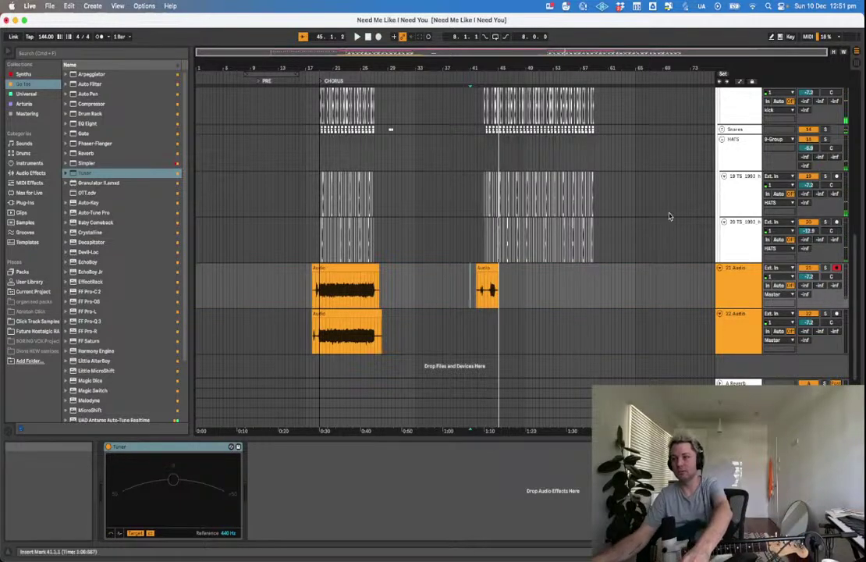
Move all second-chorus drum clips one bar later to start at bar 44, and play back the transition.
click(480, 259)
scroll(479, 259, up, 5)
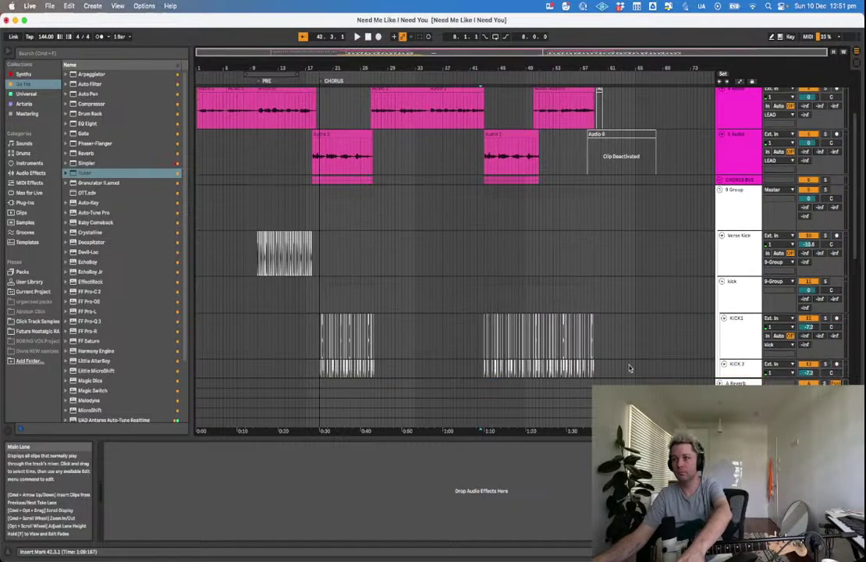
shift+click(615, 311)
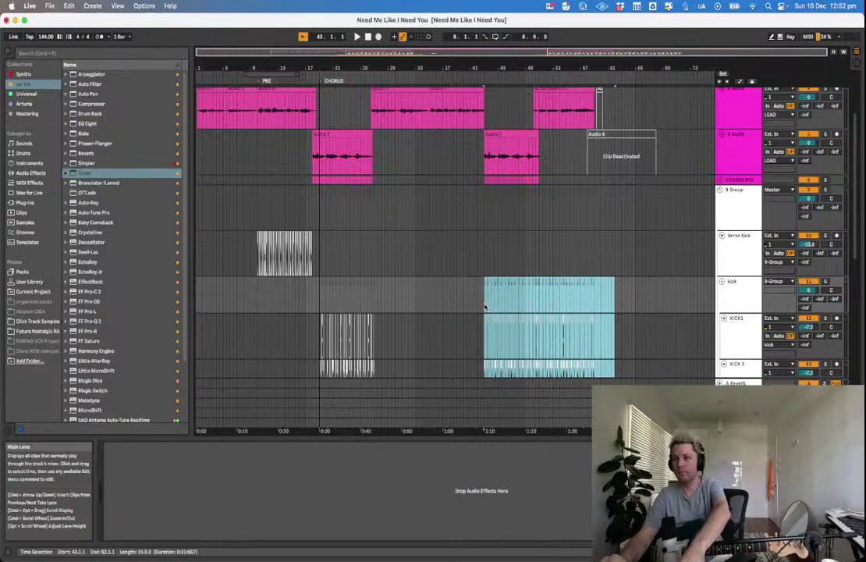
key(Right)
key(Right)
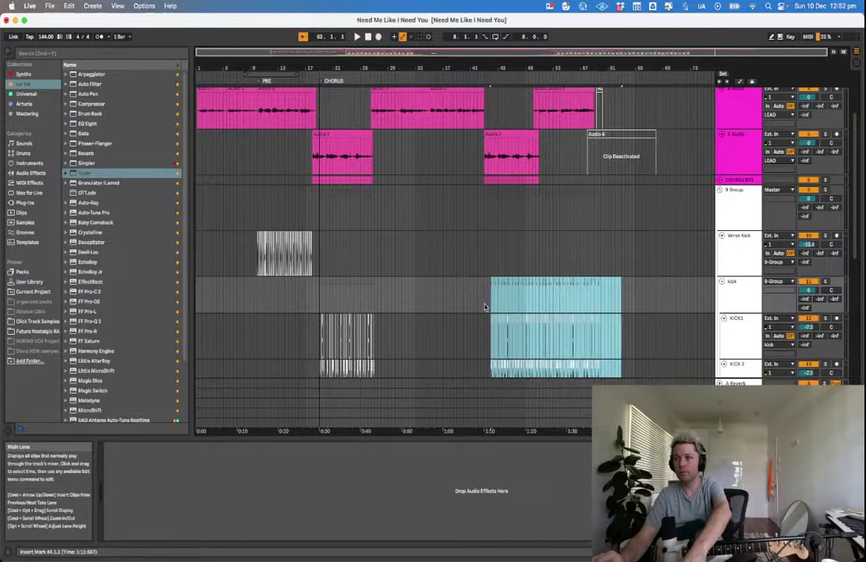
click(478, 76)
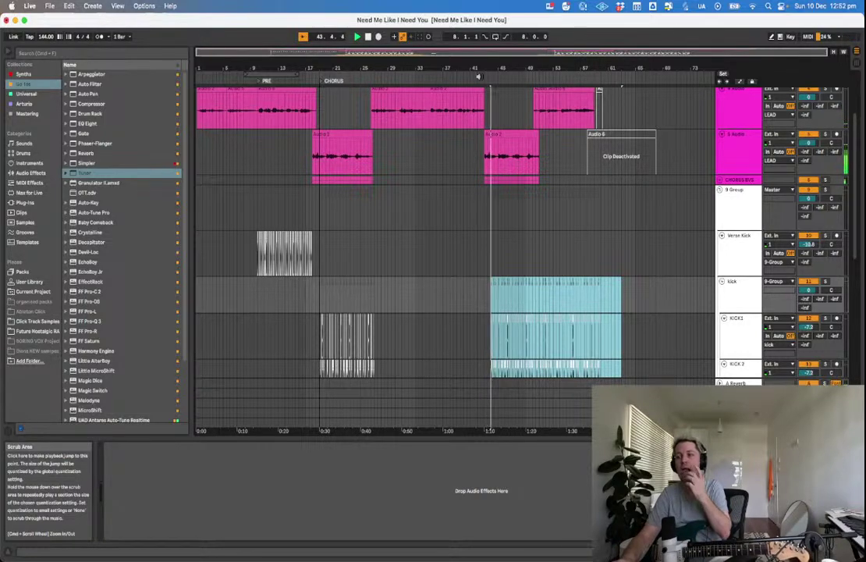
Record the second-chorus guitar take on the 21 Audio track from 41.3.1 through the end of the drums.
scroll(461, 226, down, 5)
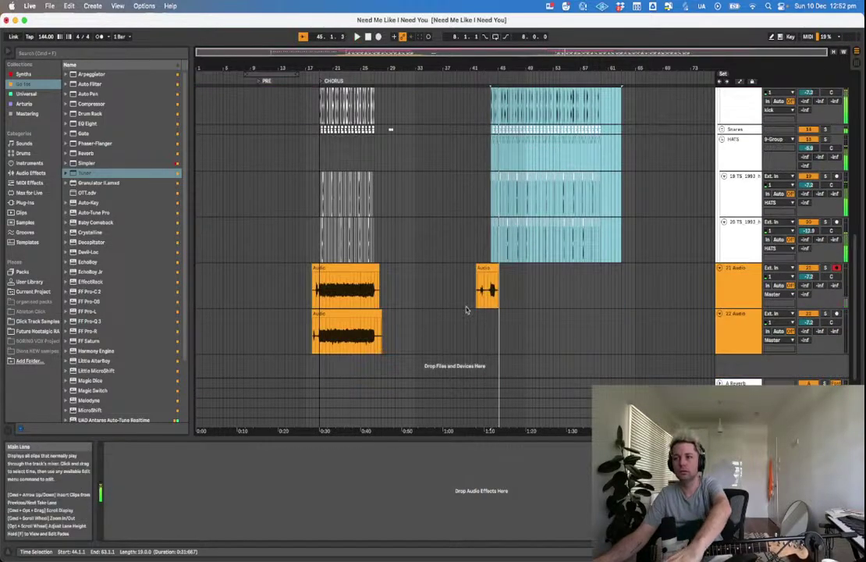
click(473, 299)
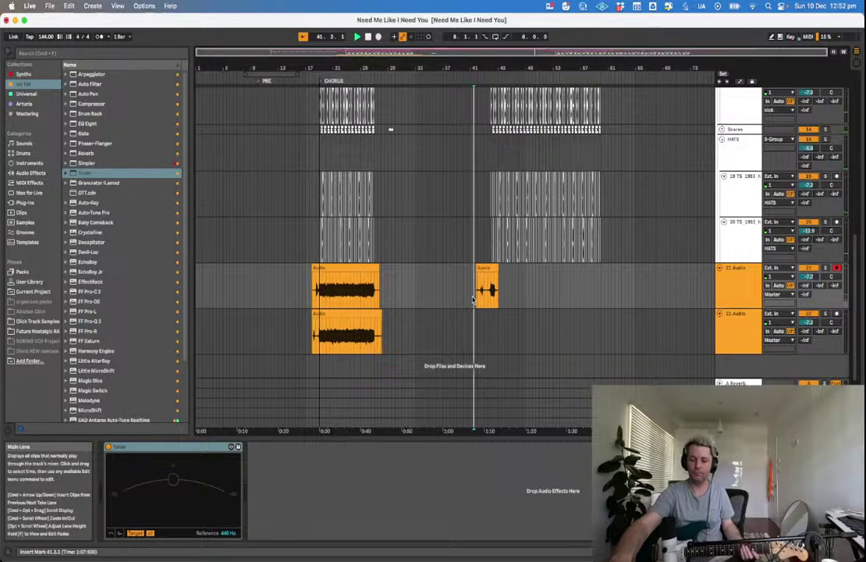
key(F9)
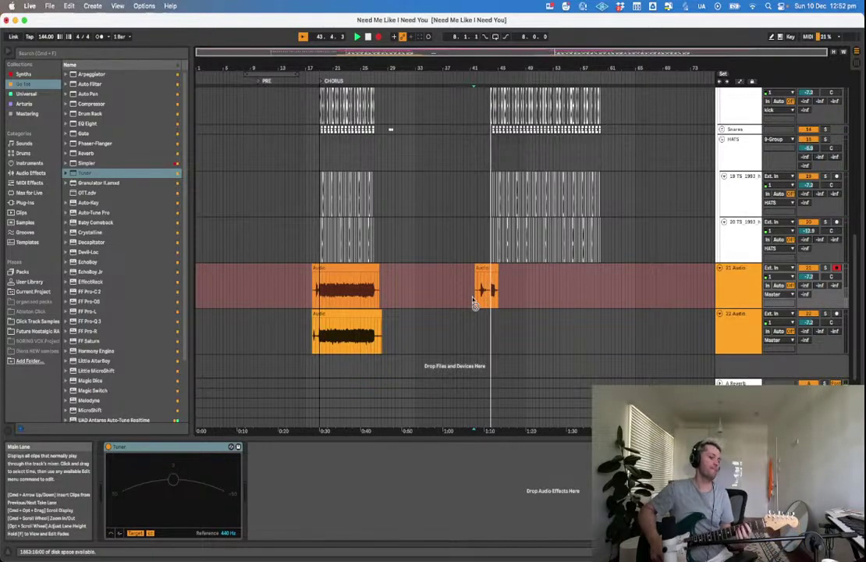
key(space)
key(F9)
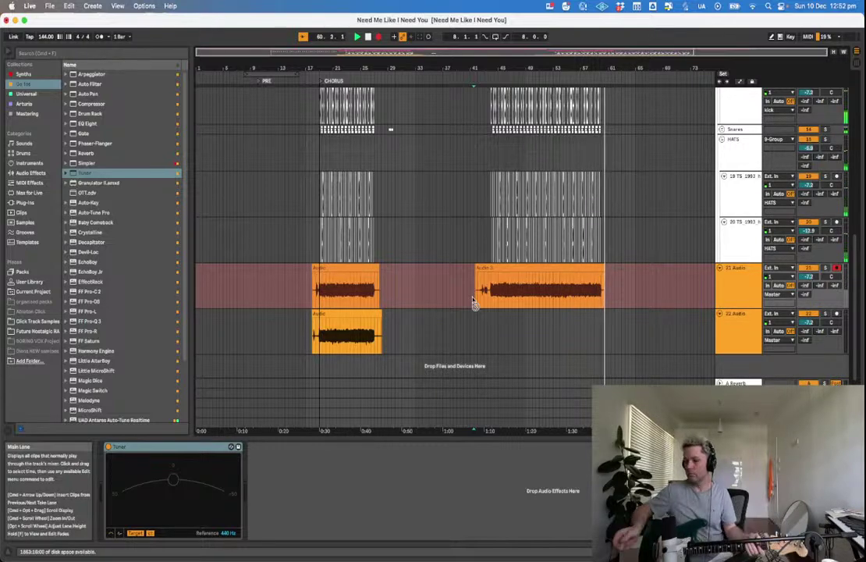
key(space)
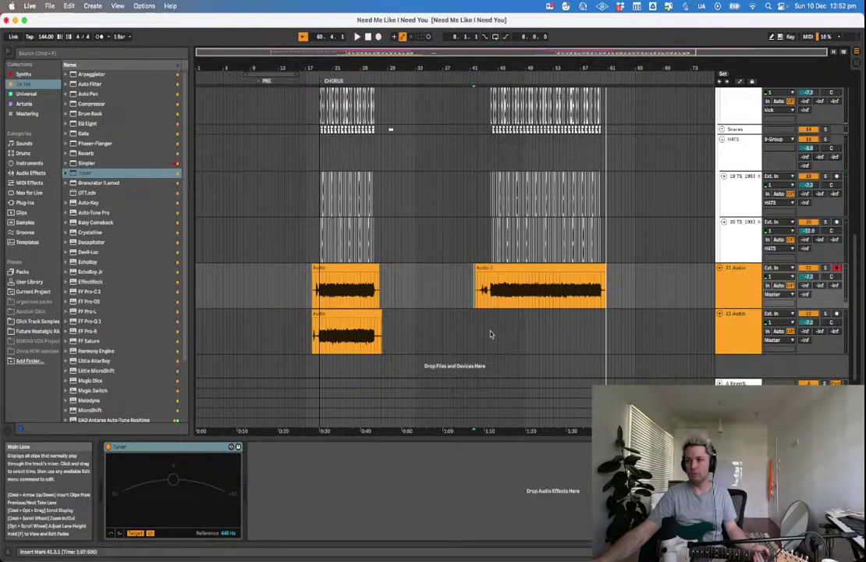
Deactivate the second-chorus clip on 21 Audio and record a double take on 22 Audio from 41.3.1 through the drums' end.
click(474, 332)
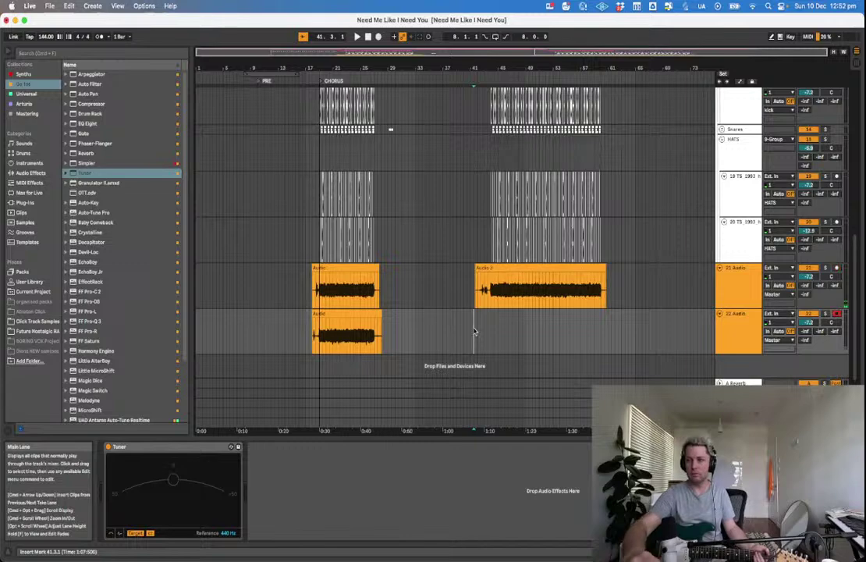
key(F9)
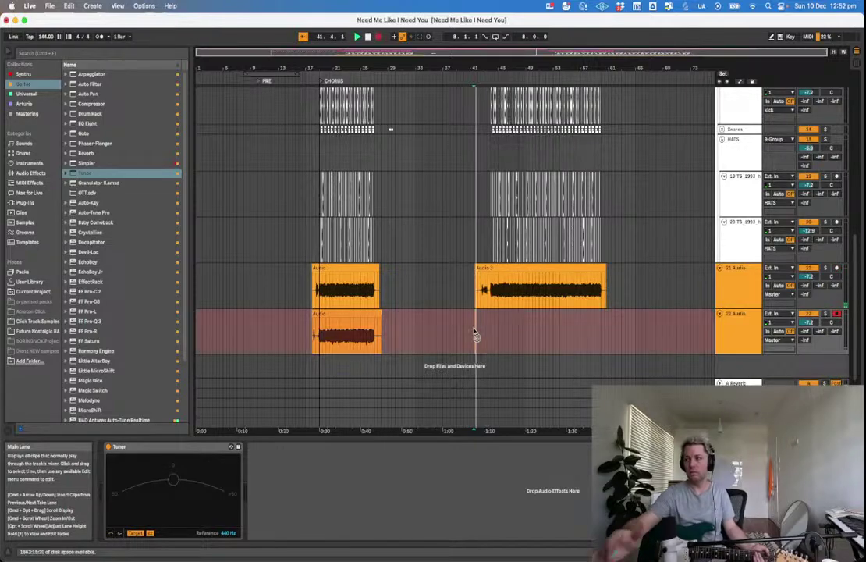
click(522, 270)
key(F9)
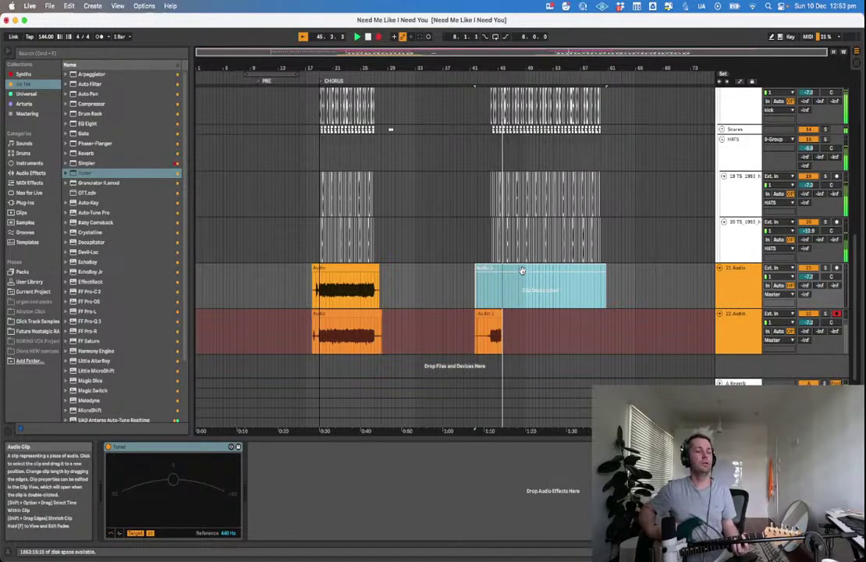
key(space)
key(F9)
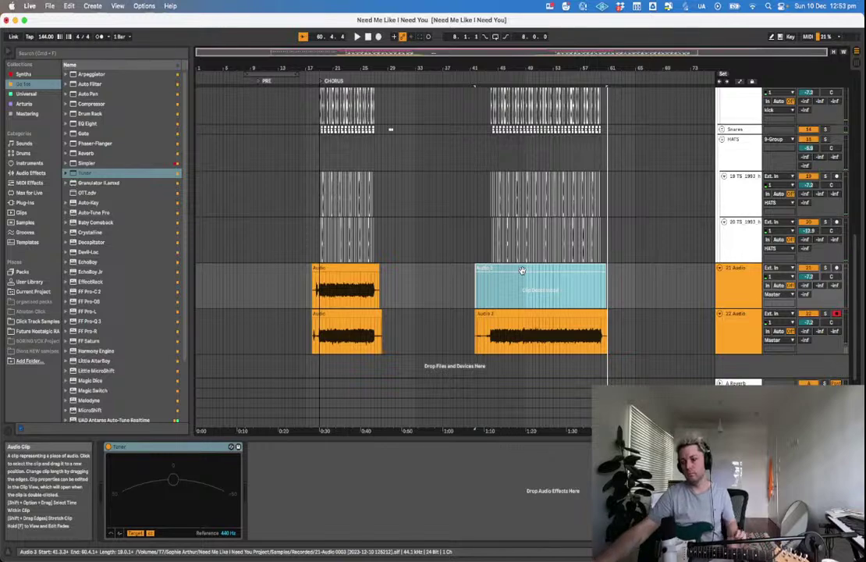
Delete the lead-in of the second-chorus guitar clips on 21 Audio and 22 Audio up to 44.1.1.
key(space)
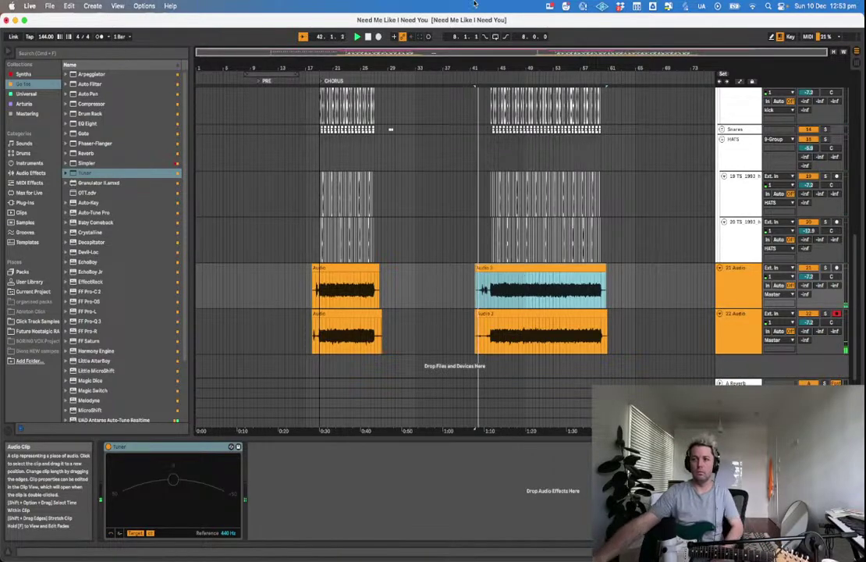
click(467, 281)
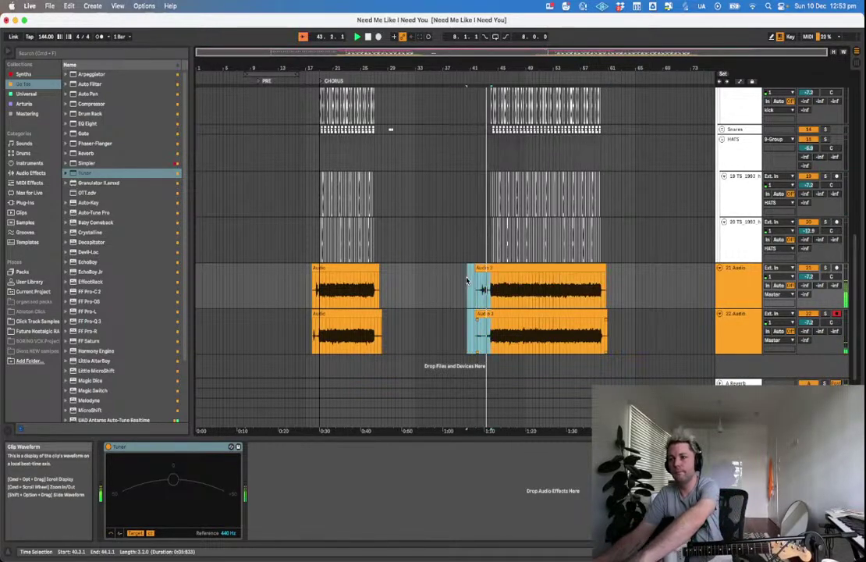
drag(466, 281, 491, 334)
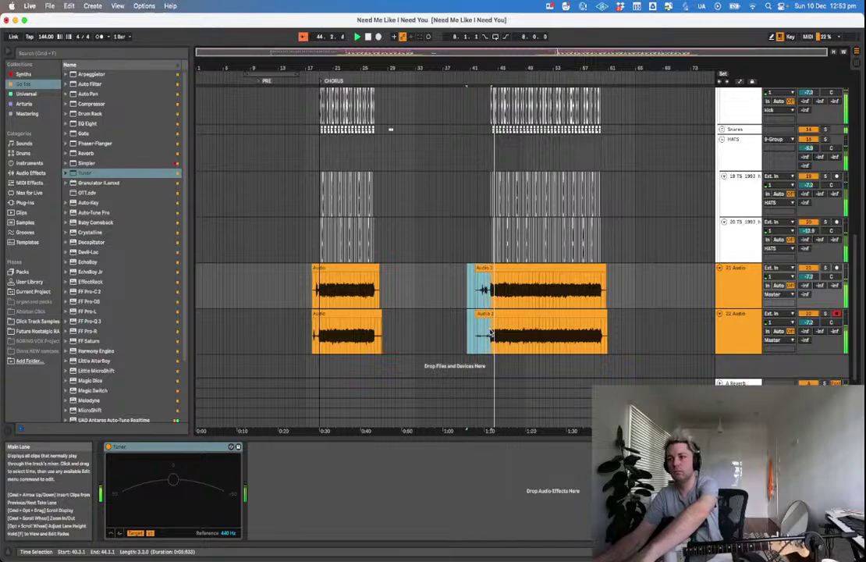
key(Delete)
click(477, 322)
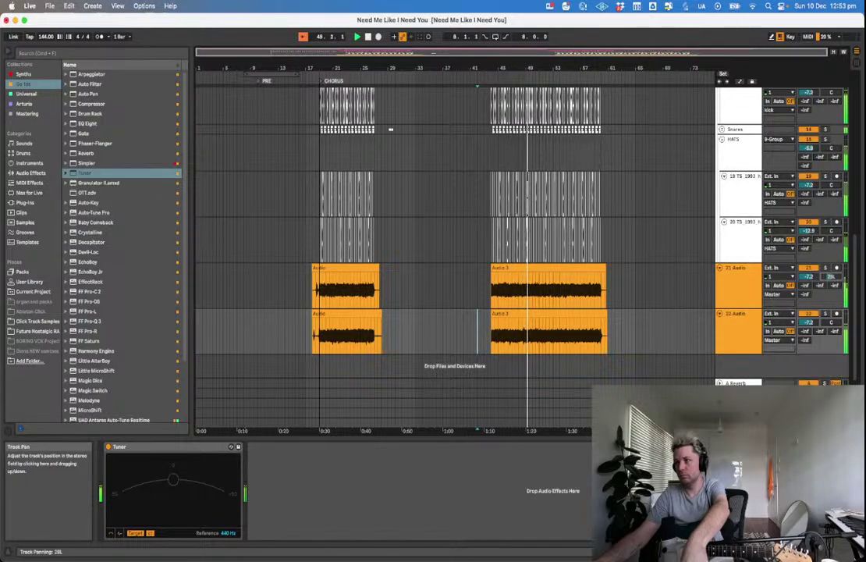
Pan 21 Audio left and 22 Audio right by matching amounts while listening to the second chorus.
drag(832, 329, 833, 313)
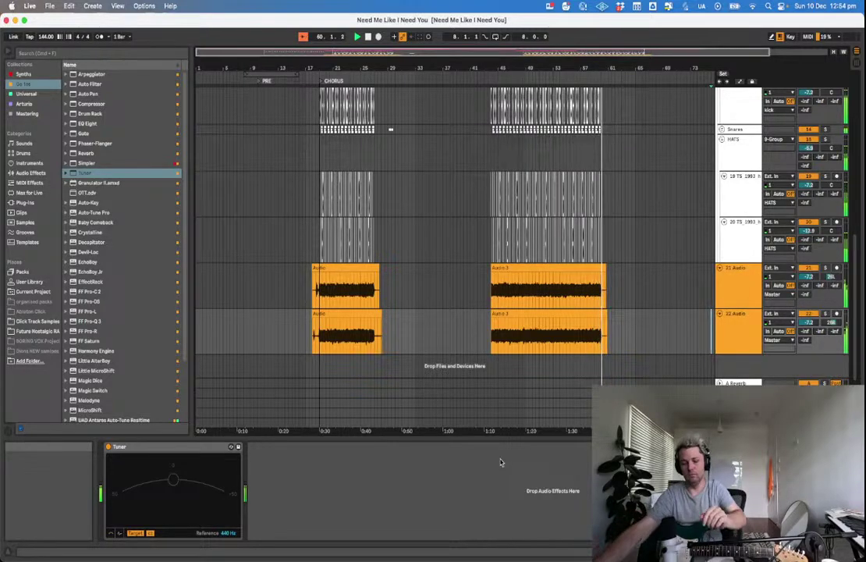
click(419, 336)
key(space)
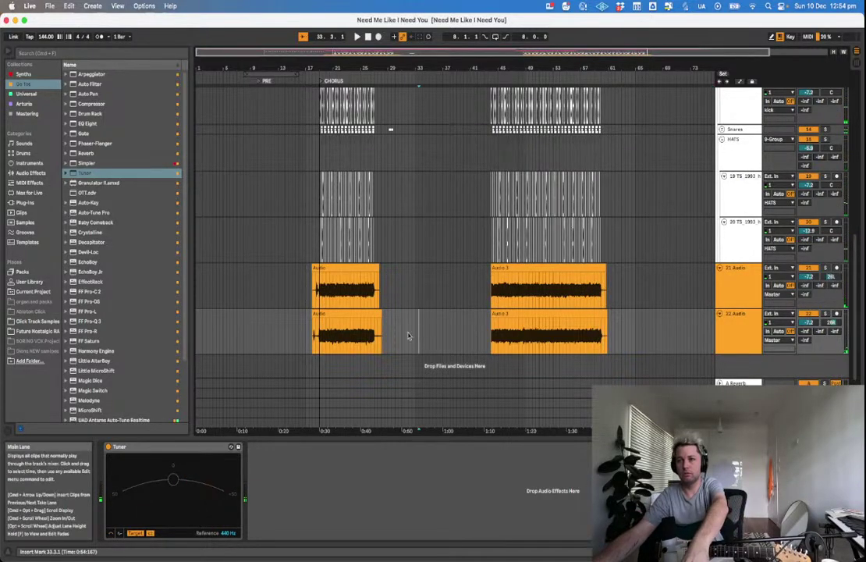
Delete the lead-in before 19.1.1 from the first-chorus guitar clips on 21 Audio and 22 Audio.
click(319, 316)
click(321, 328)
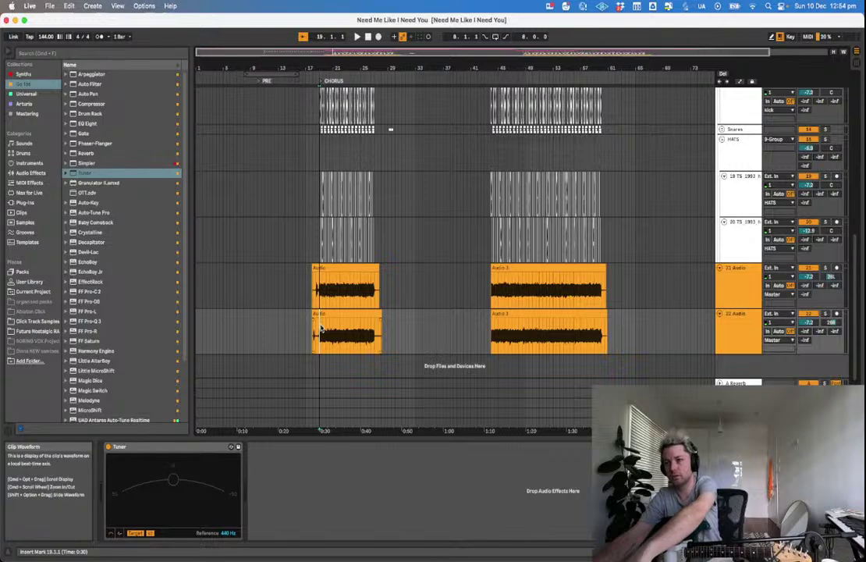
scroll(321, 327, up, 2)
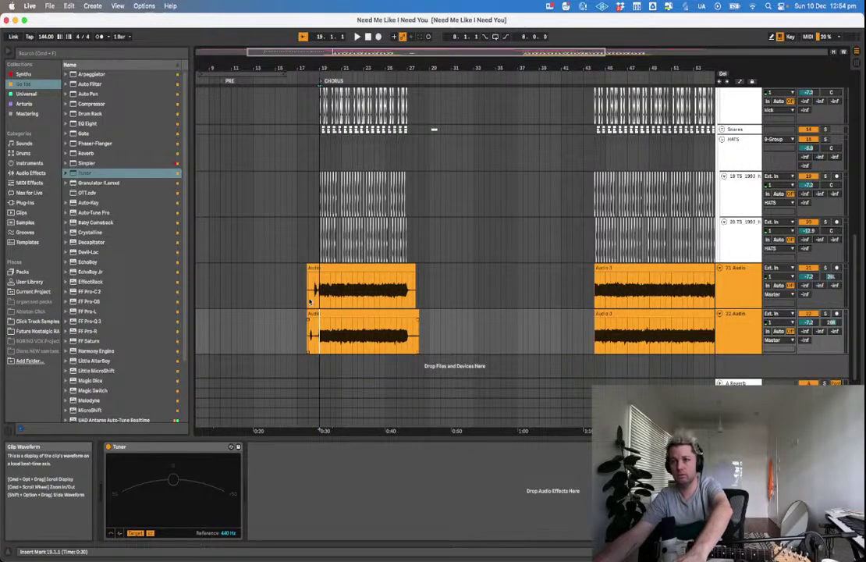
drag(311, 301, 307, 300)
key(BackSpace)
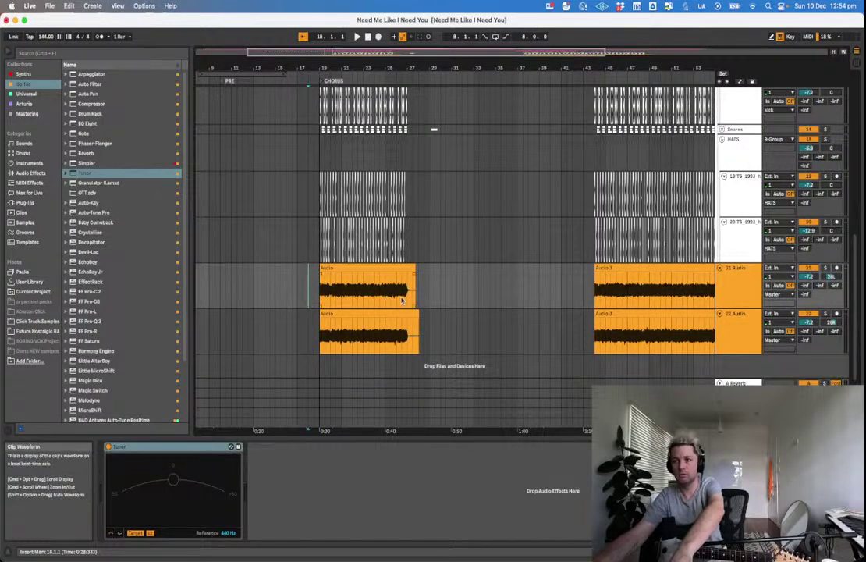
Trim the tails of both first-chorus guitar clips at 27.3.1 and hide the device detail view.
drag(439, 302, 413, 317)
key(BackSpace)
key(super+alt+l)
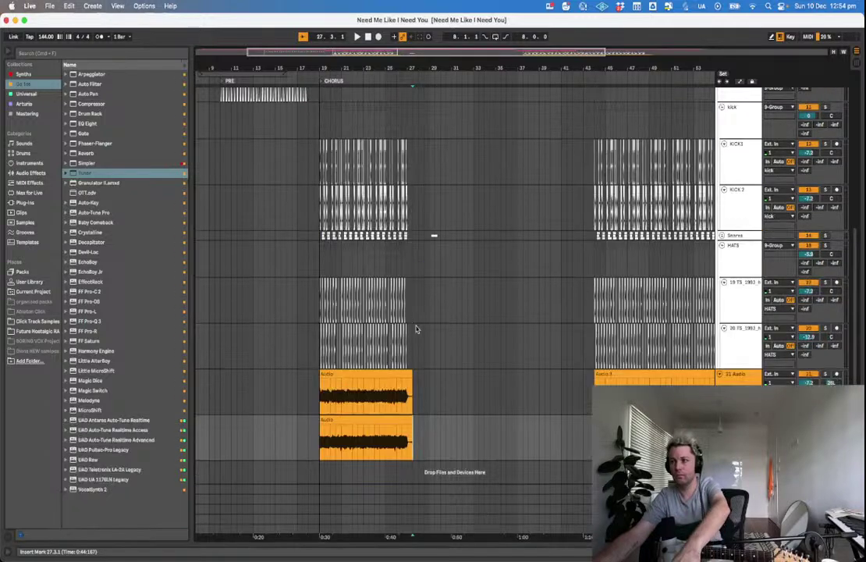
Trim the tails of both second-chorus guitar clips to the same end point just after bar 60.
scroll(556, 417, right, 10)
click(555, 413)
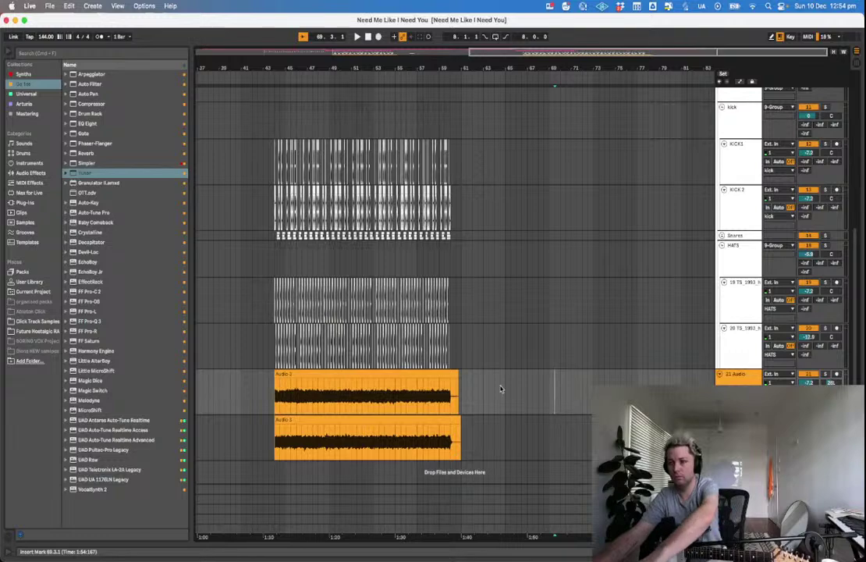
drag(459, 401, 473, 451)
key(BackSpace)
click(466, 407)
key(minus)
key(minus)
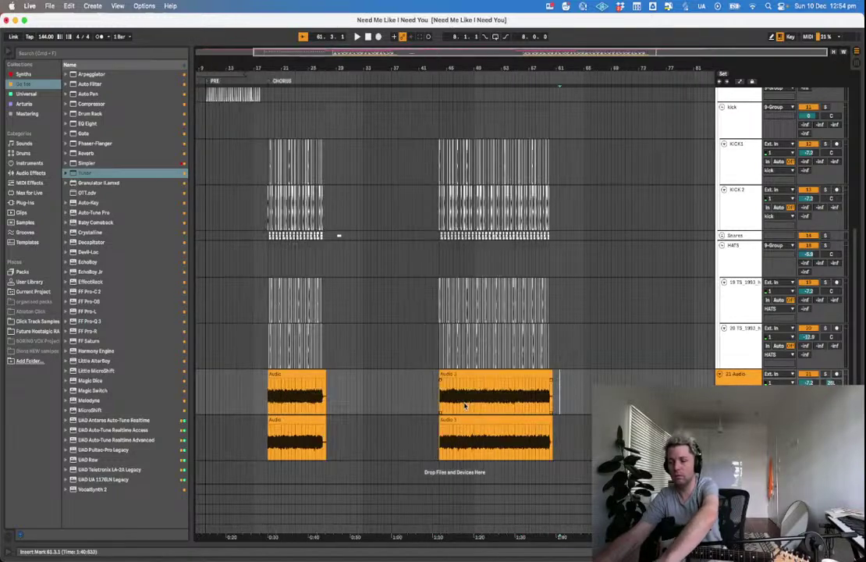
Play back the song from 18.1.1 to check the trimmed first-chorus guitars.
drag(442, 407, 435, 408)
click(303, 421)
key(space)
key(super+space)
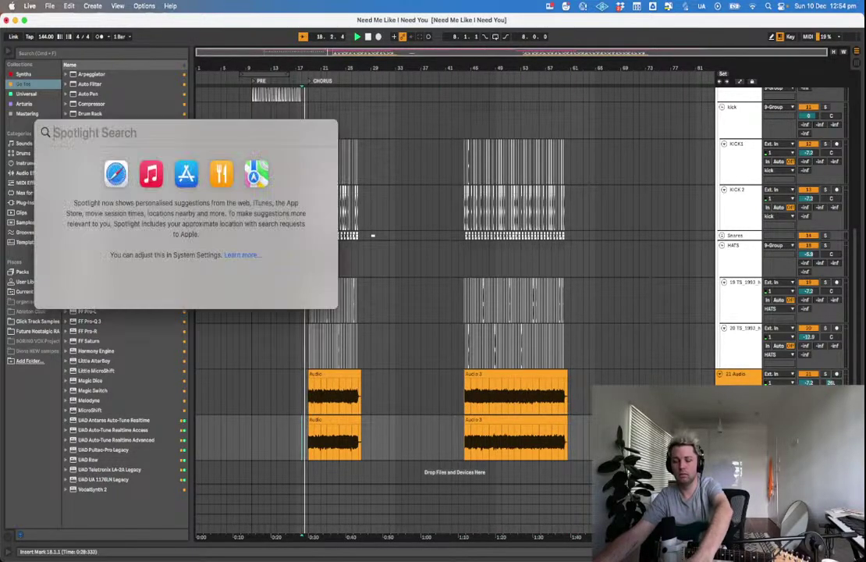
key(Escape)
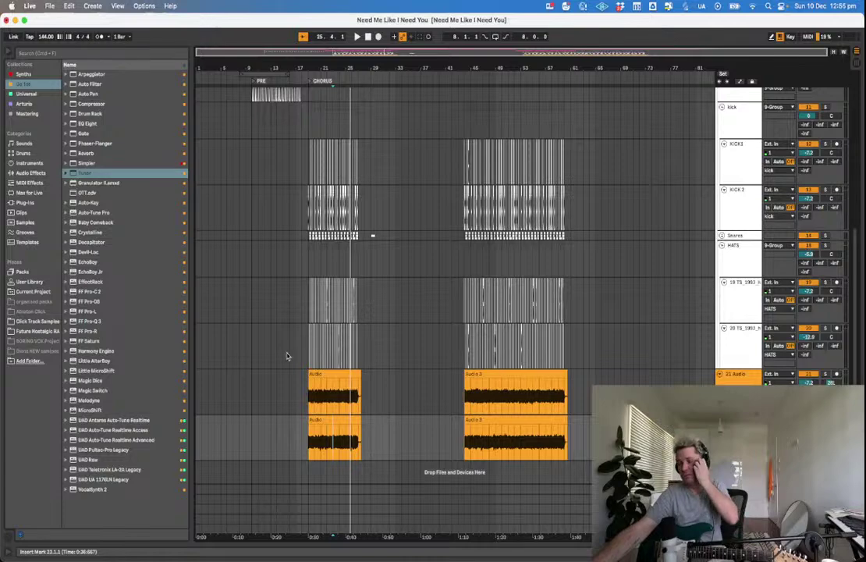
Enable the metronome and play the end of the first chorus from 25.1.1.
scroll(385, 376, up, 8)
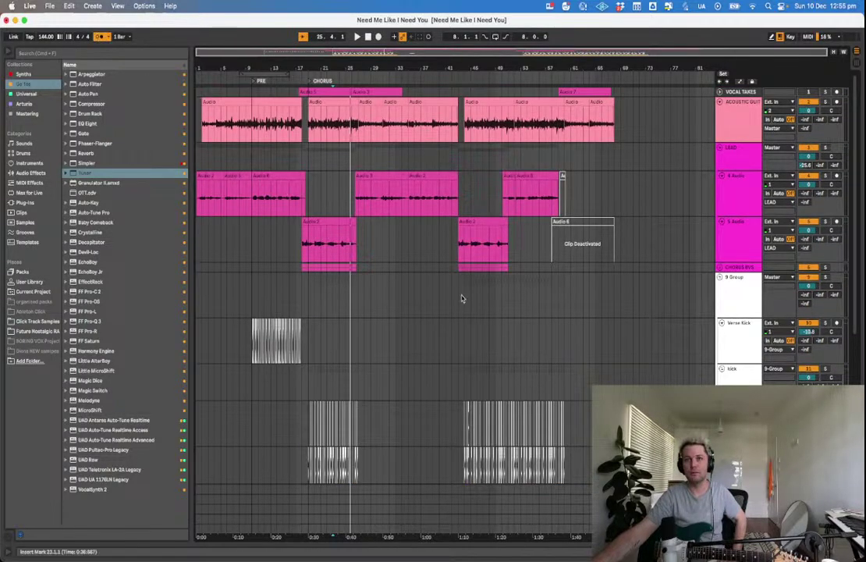
key(space)
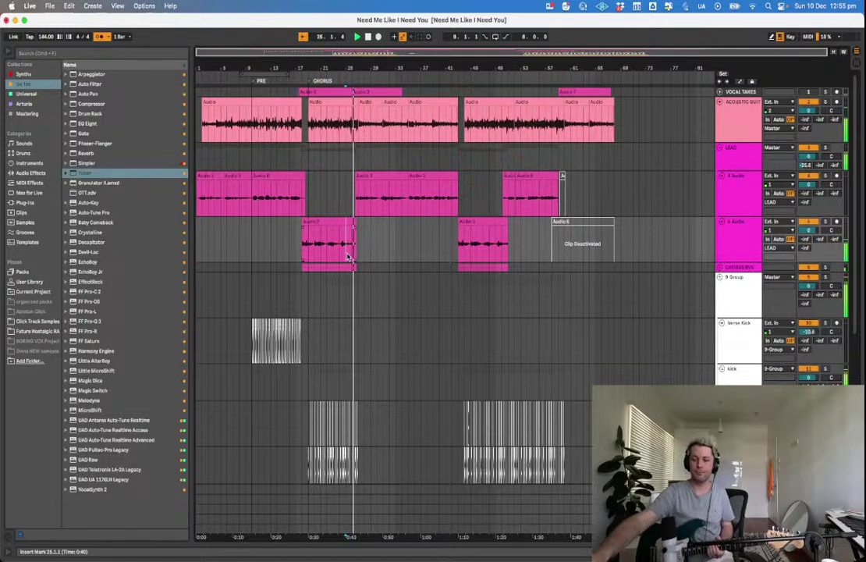
scroll(457, 354, down, 10)
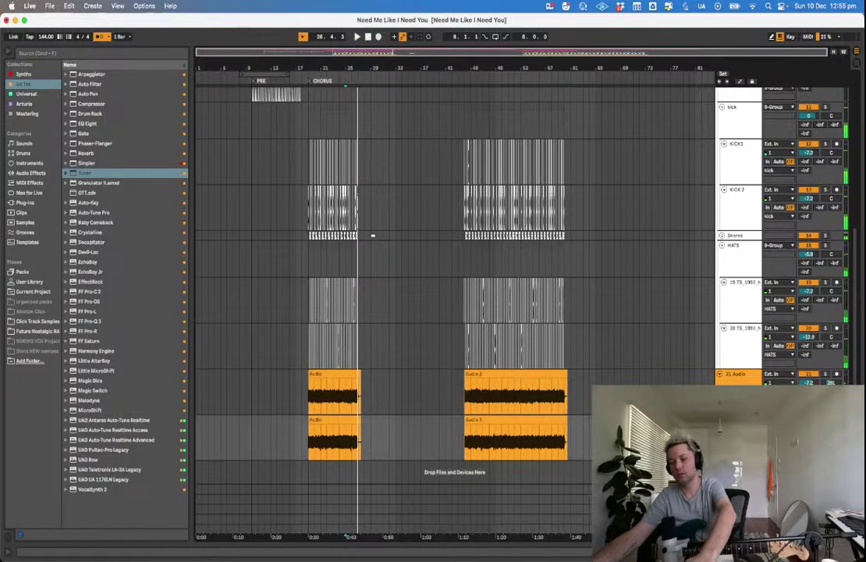
Record a guitar take between the choruses, from about bar 26 to bar 44, on a new audio track below 22 Audio.
scroll(457, 273, down, 2)
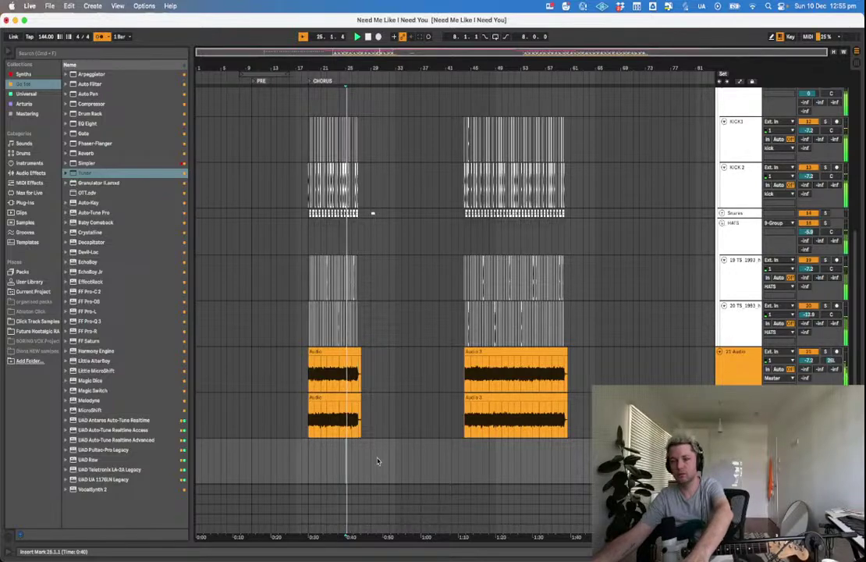
key(F9)
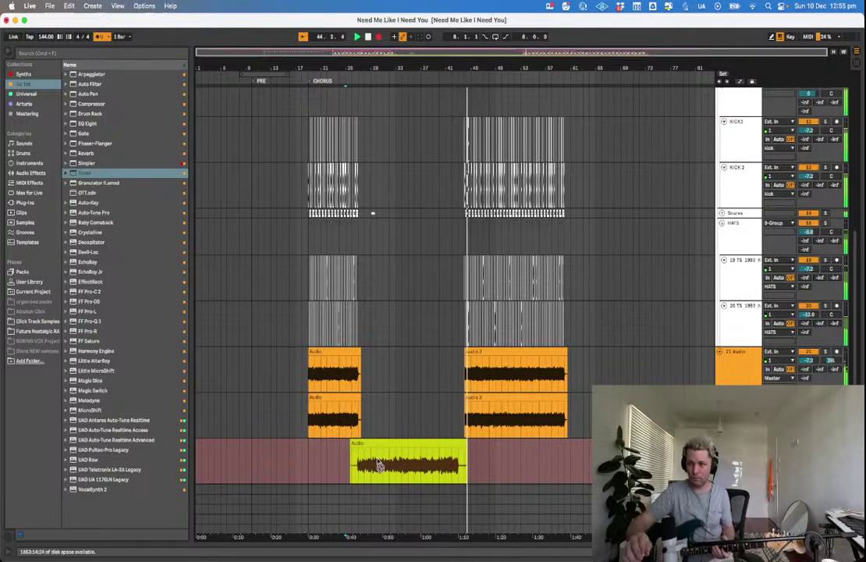
key(space)
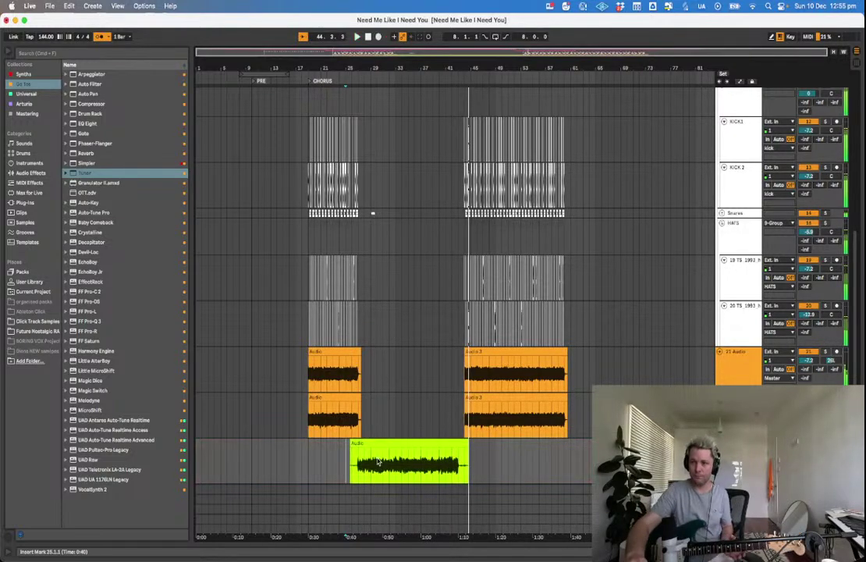
Play back the first verse and pre-chorus from 3.1.1 and from the song's start to rehearse the guitar part.
click(207, 453)
key(space)
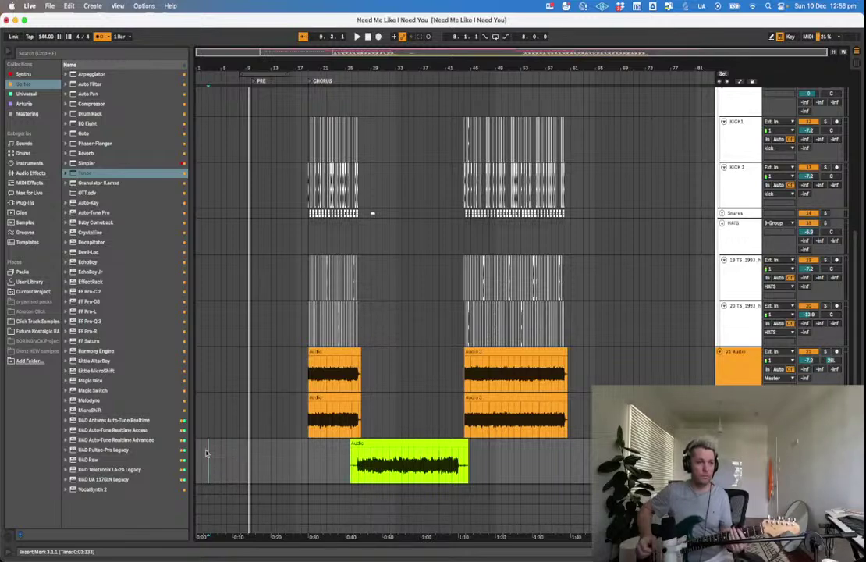
key(space)
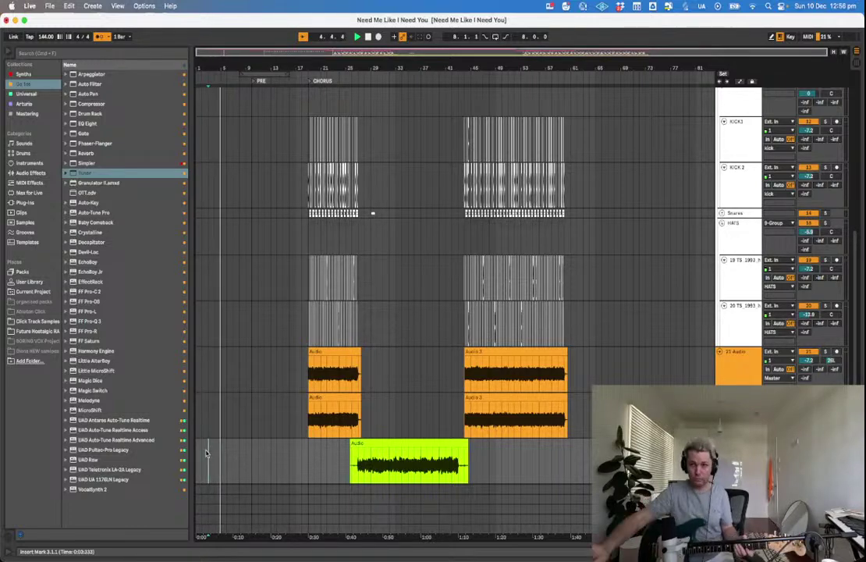
scroll(206, 453, up, 8)
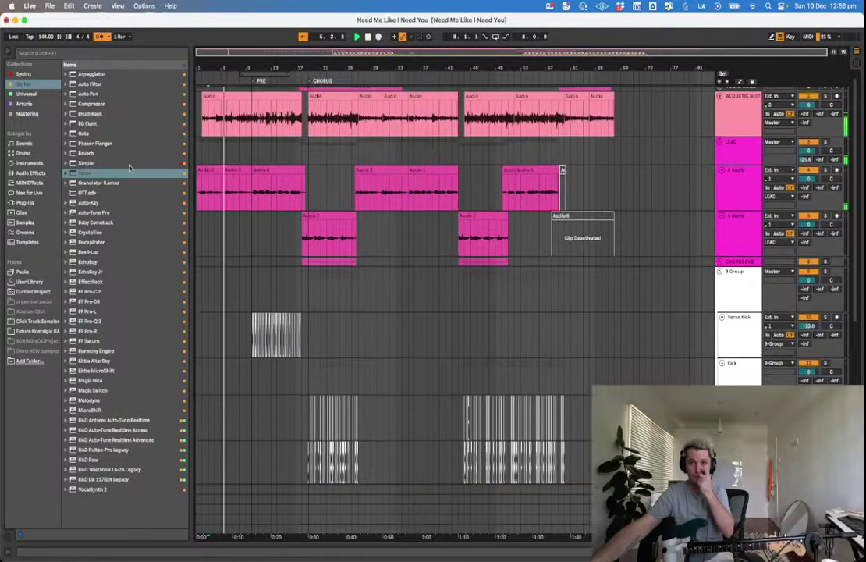
click(197, 189)
key(space)
key(space)
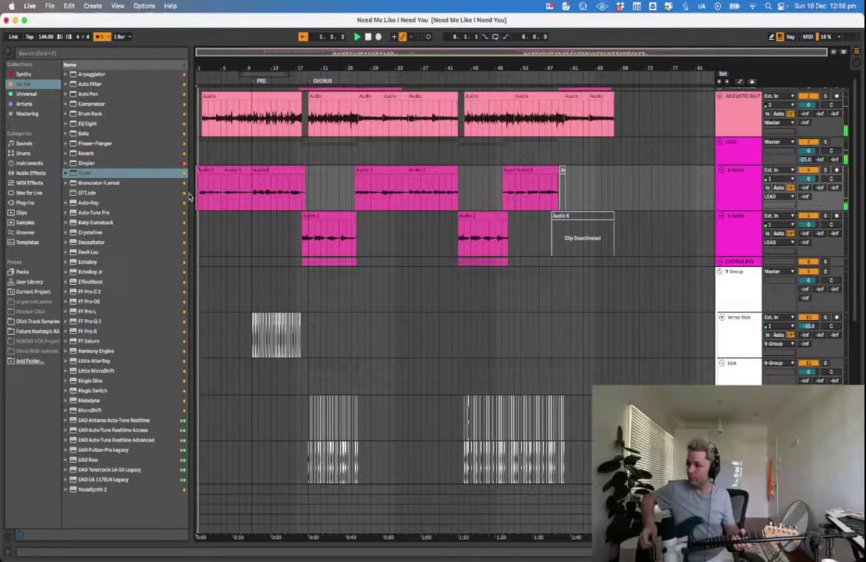
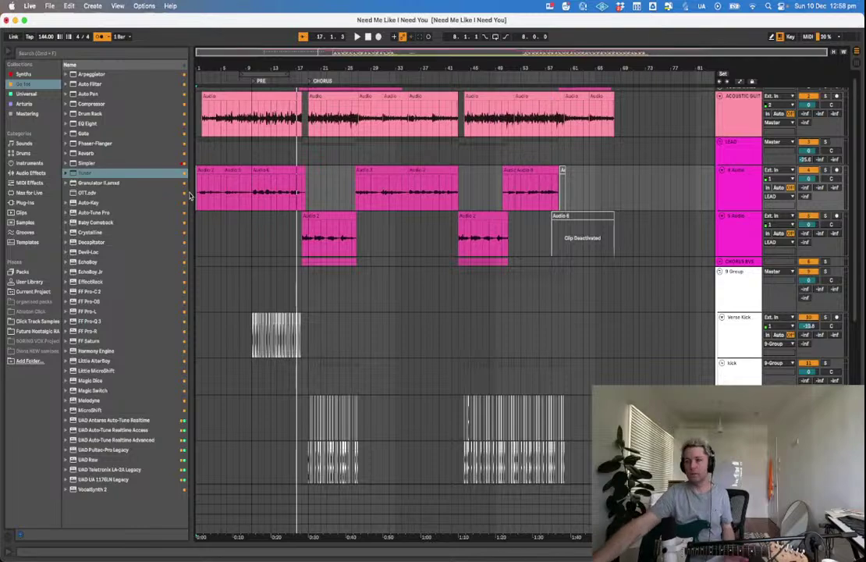
Try to record a pre-chorus guitar take from 6.1.1 on the new track below 22 Audio.
scroll(237, 284, down, 3)
scroll(236, 284, down, 5)
click(227, 442)
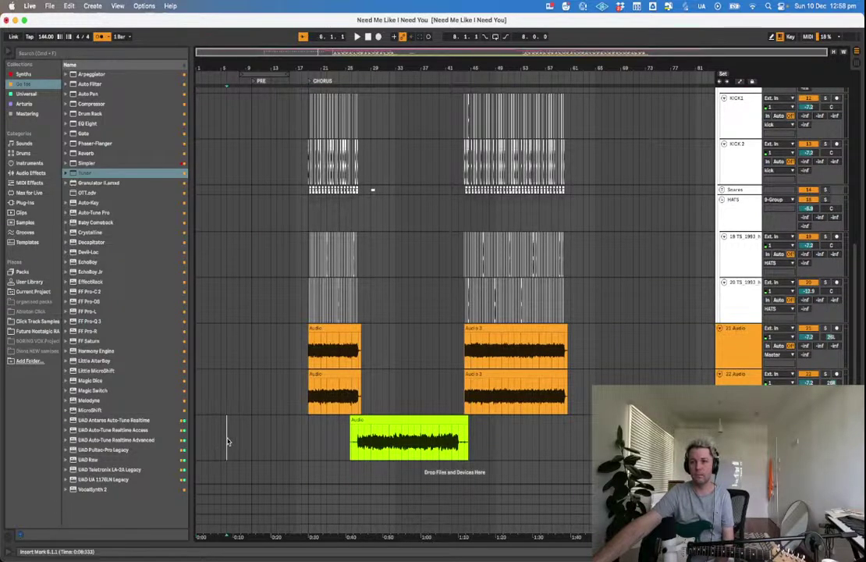
key(F9)
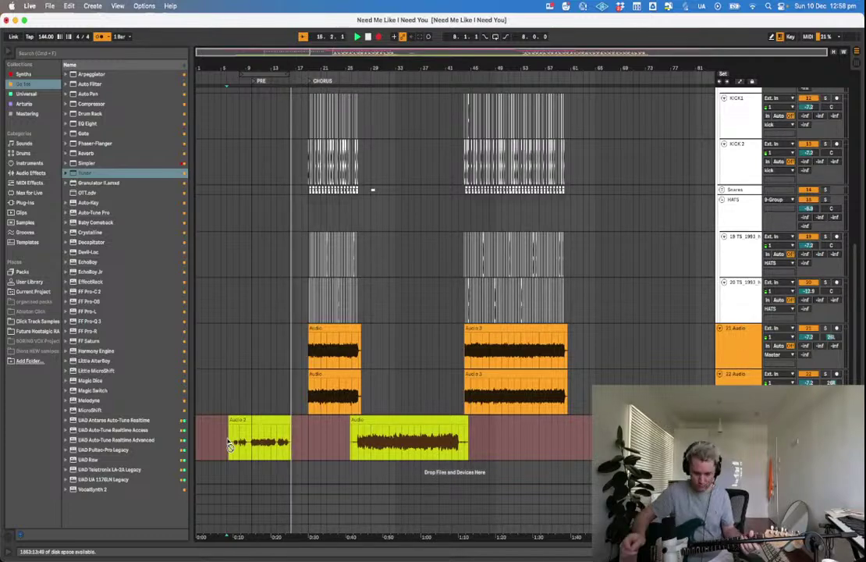
key(space)
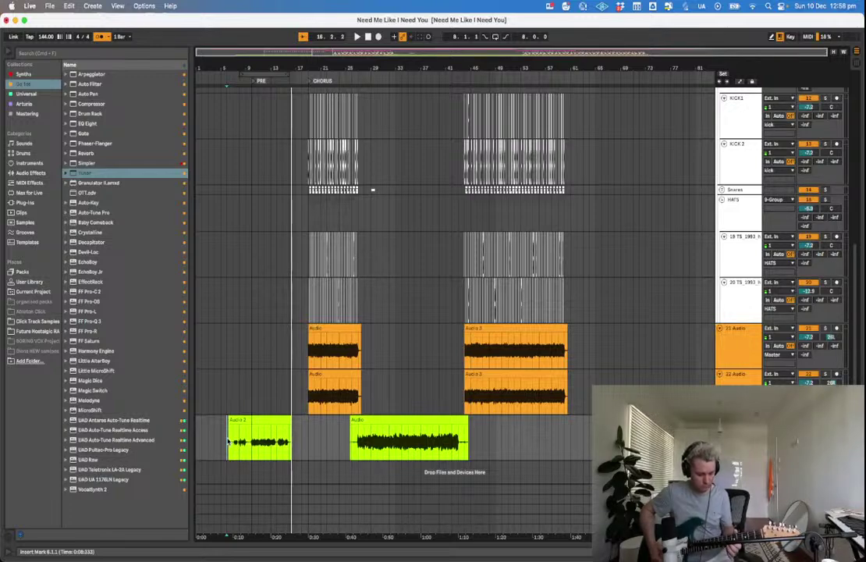
Retake the pre-chorus guitar from 6.1.1, recording over the earlier attempts on the same track.
key(space)
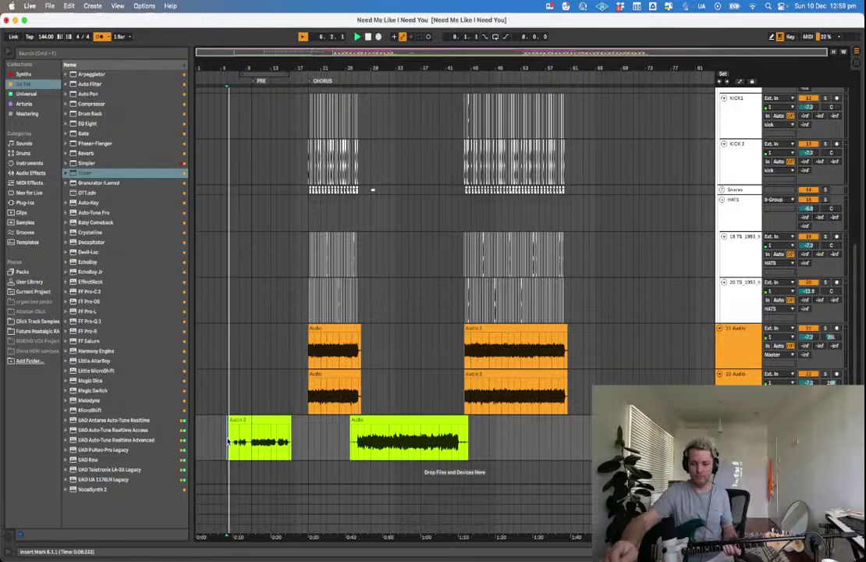
key(F9)
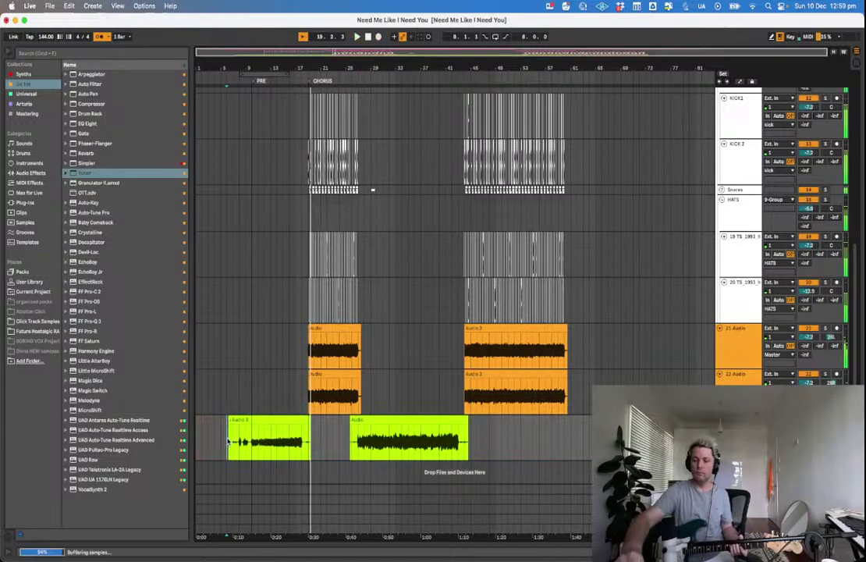
click(229, 445)
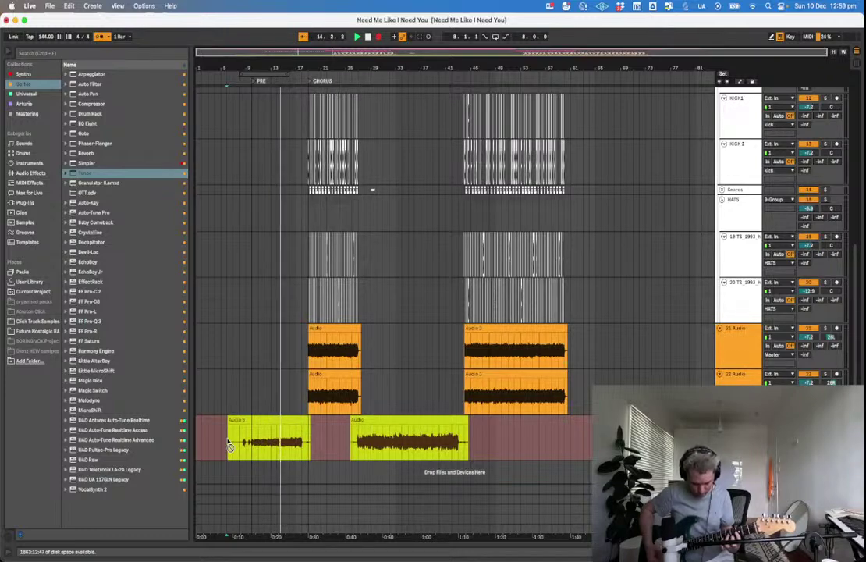
key(space)
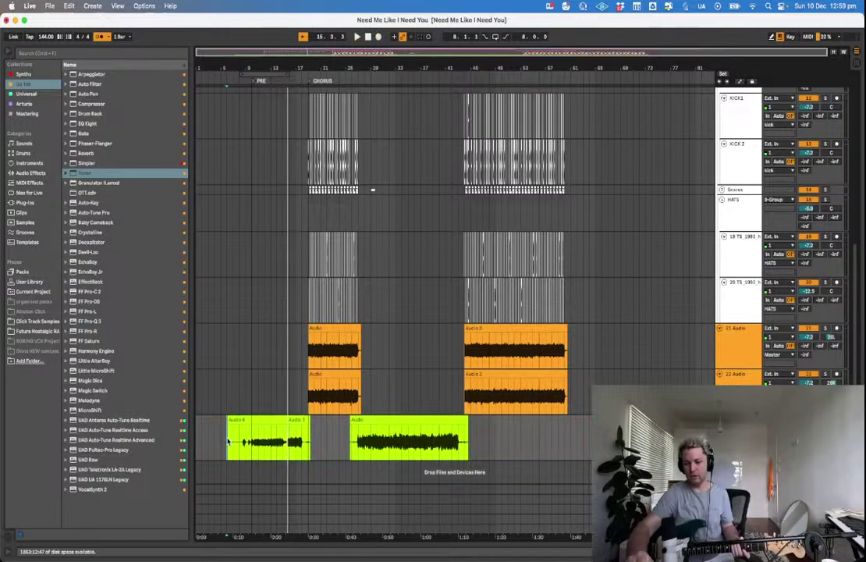
Record another pre-chorus guitar take from 6.1.1 to just before bar 19, and delete its lead-in before the PRE marker.
key(F9)
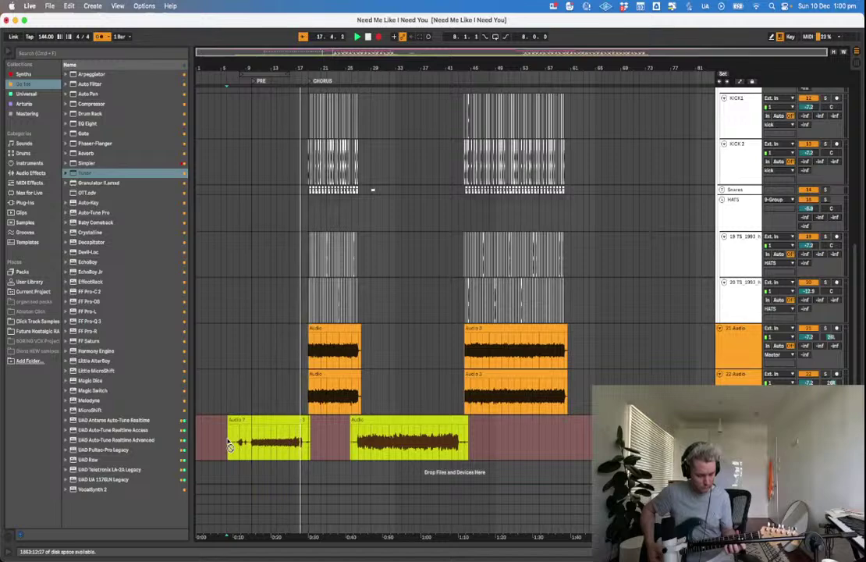
key(space)
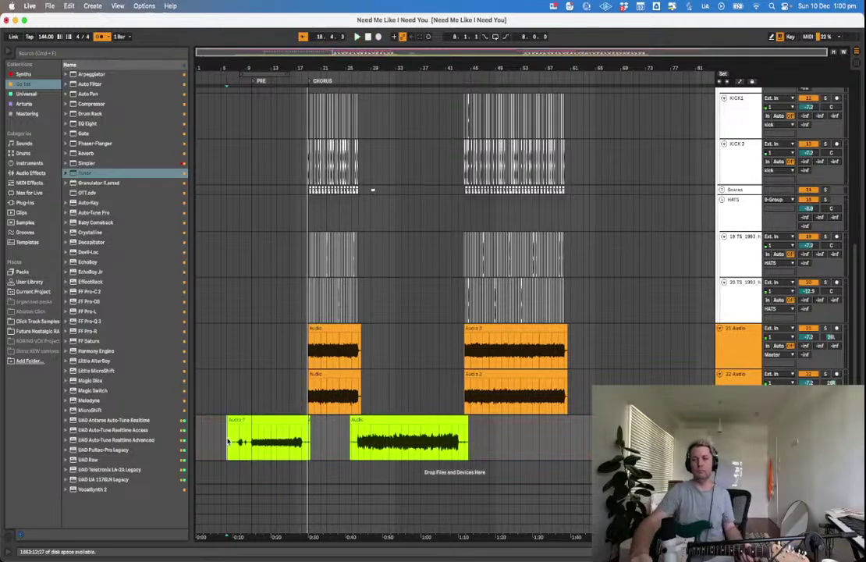
drag(250, 439, 228, 441)
key(BackSpace)
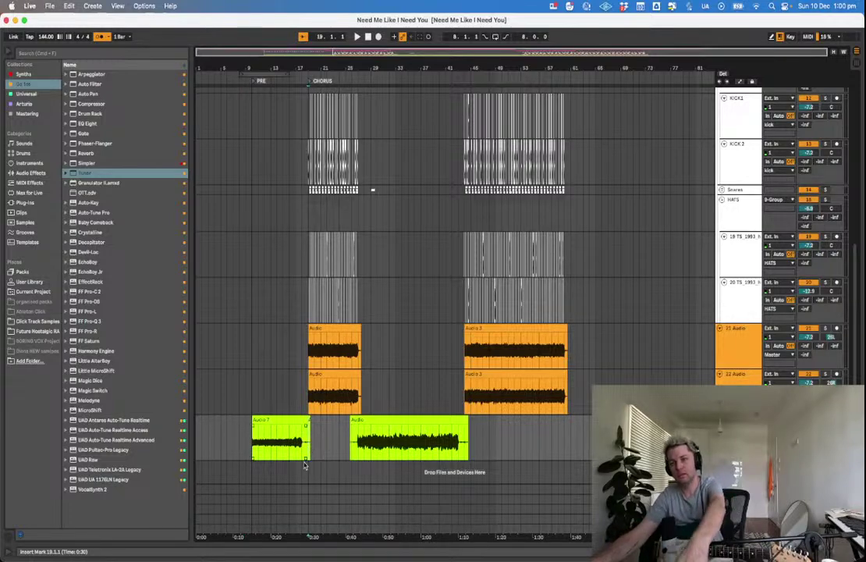
Delete the tail of the pre-chorus guitar take from 18.3.1 to 19.4.1.
key(plus)
key(plus)
drag(303, 444, 319, 443)
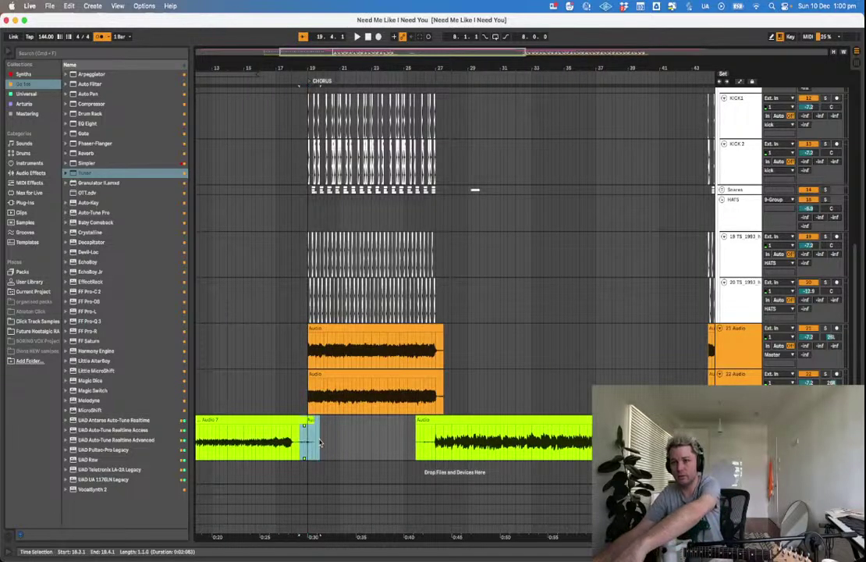
key(BackSpace)
click(295, 427)
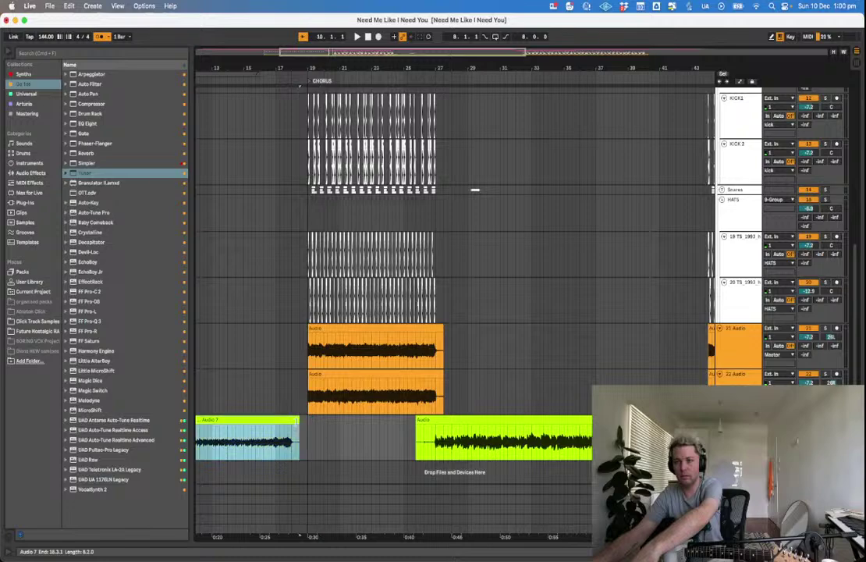
click(304, 439)
key(minus)
key(minus)
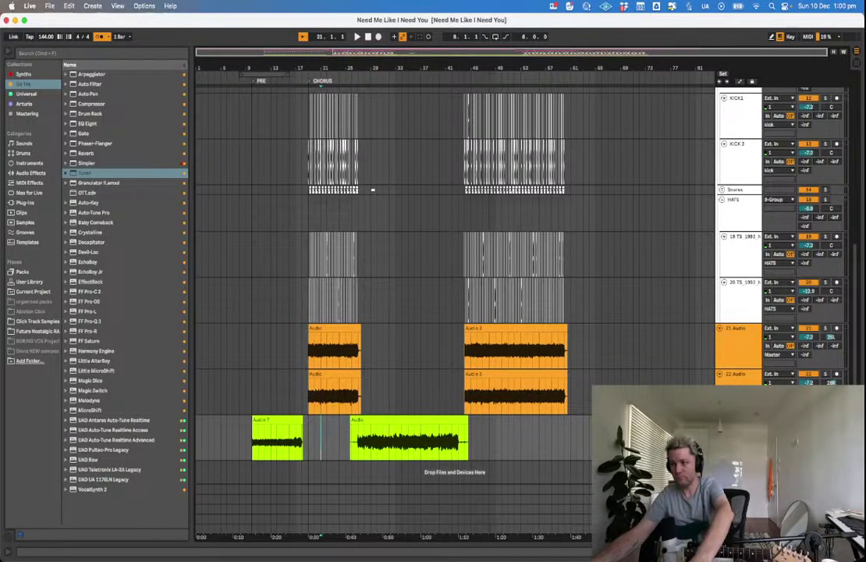
Add an audio track below the yellow-green guitar takes and record a guitar take from 1.1.1 to bar 19.
scroll(394, 312, down, 1)
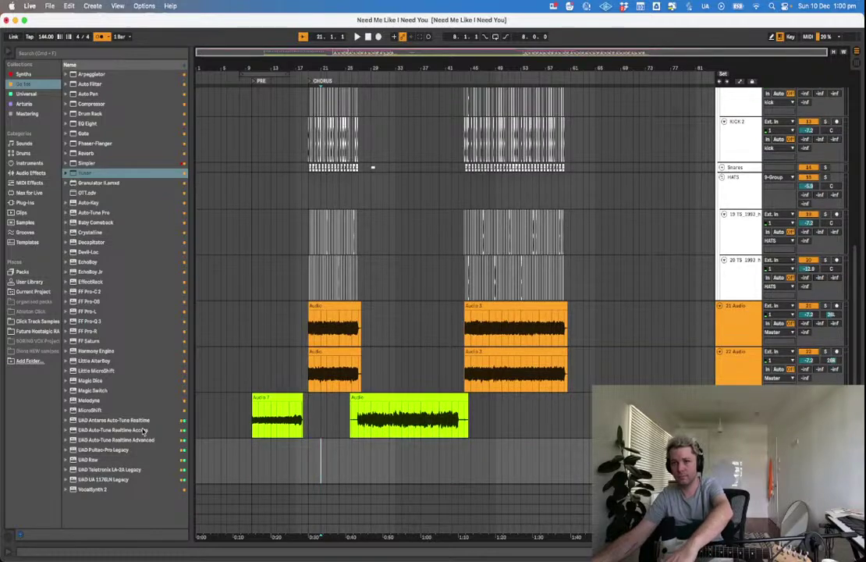
key(space)
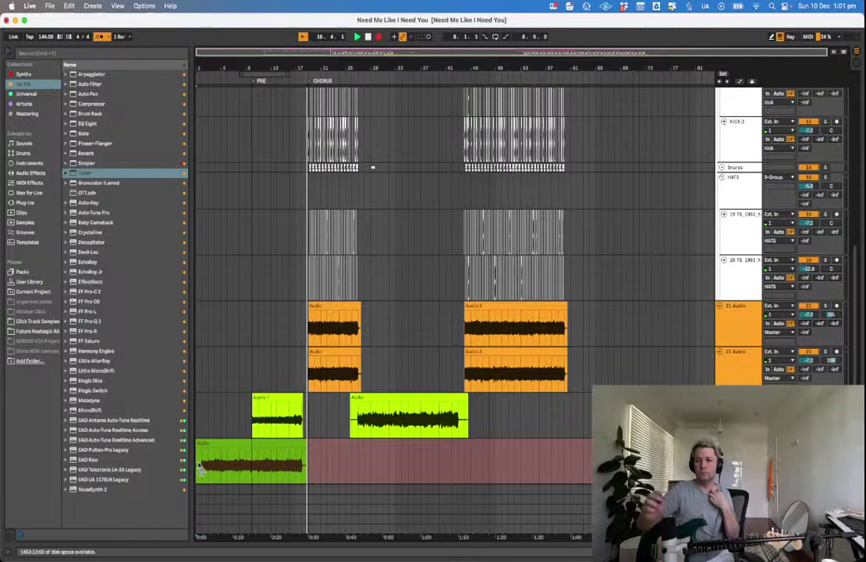
key(space)
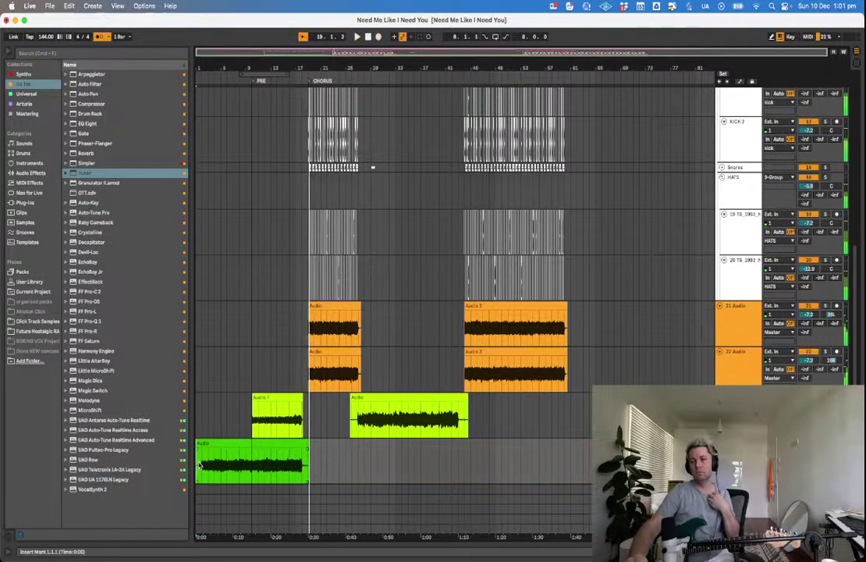
Try to record a pre-chorus guitar retake from 10.1.1 at the PRE marker on the green track.
click(252, 473)
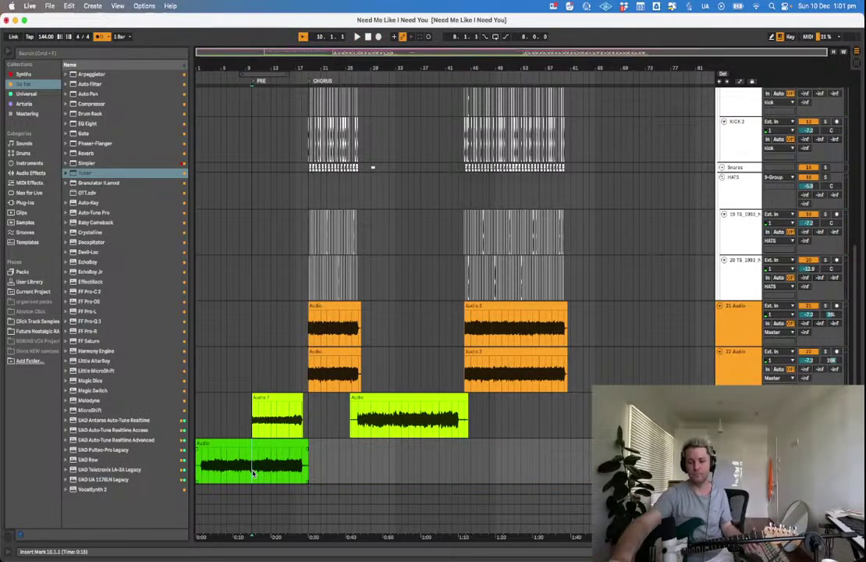
key(F9)
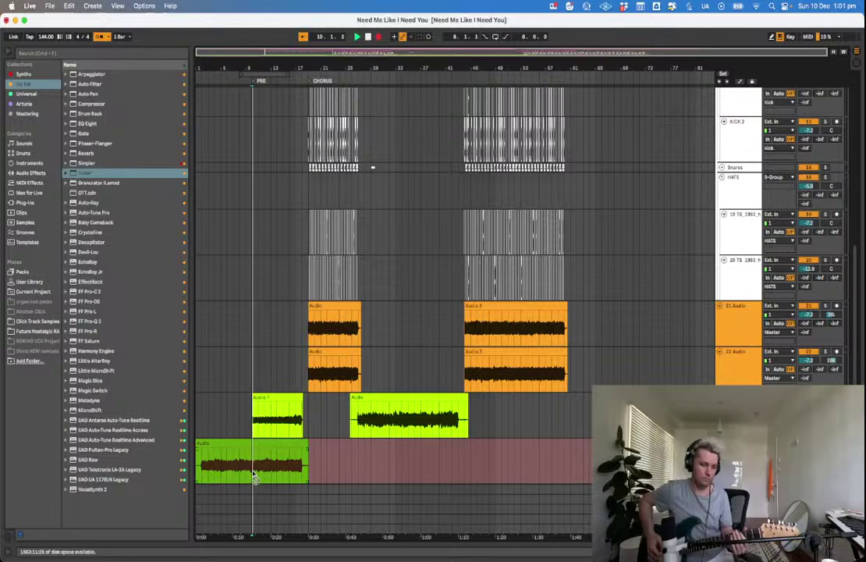
key(space)
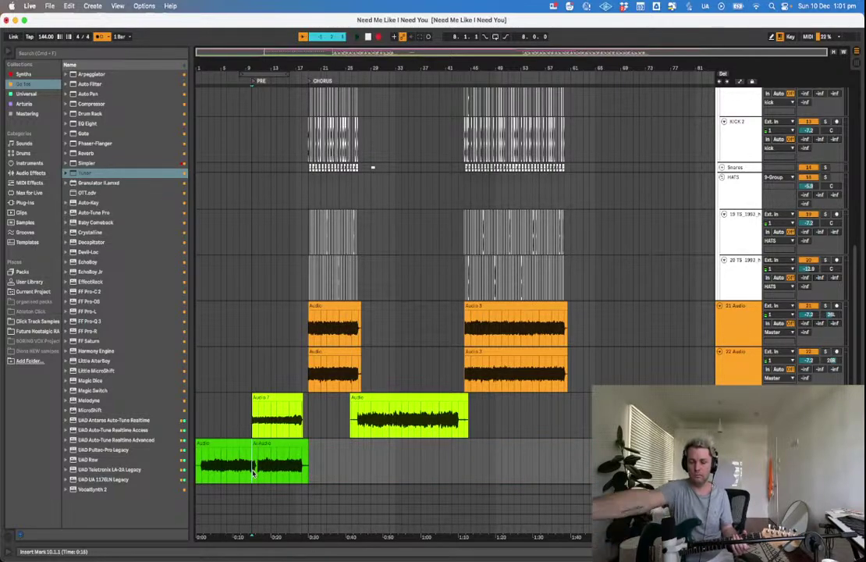
key(F9)
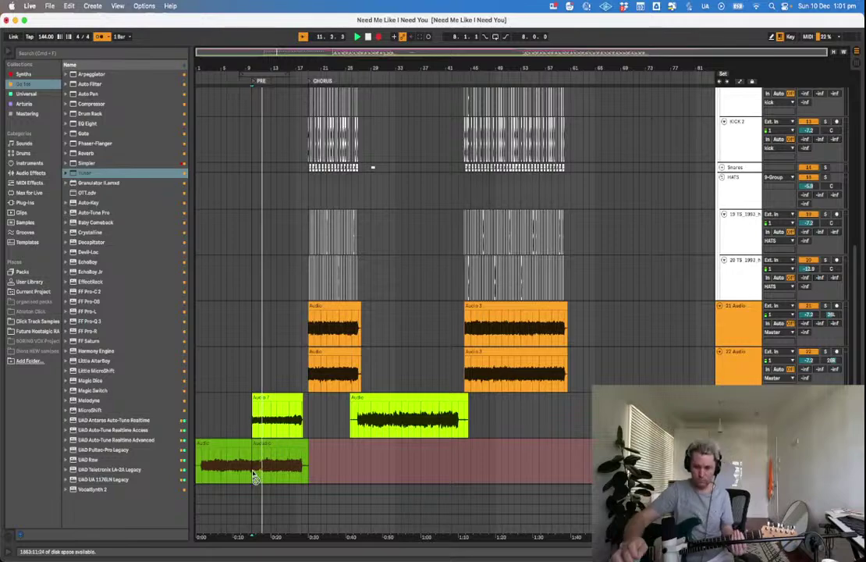
key(space)
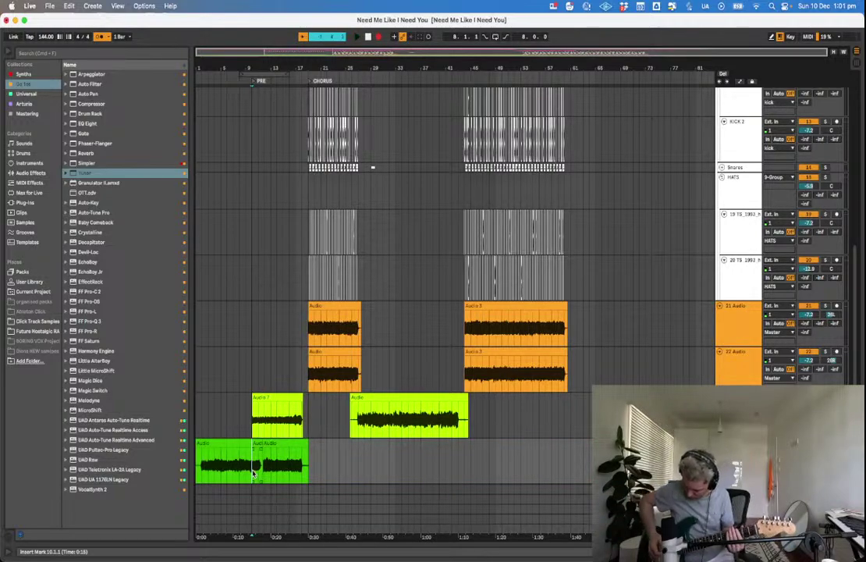
key(F9)
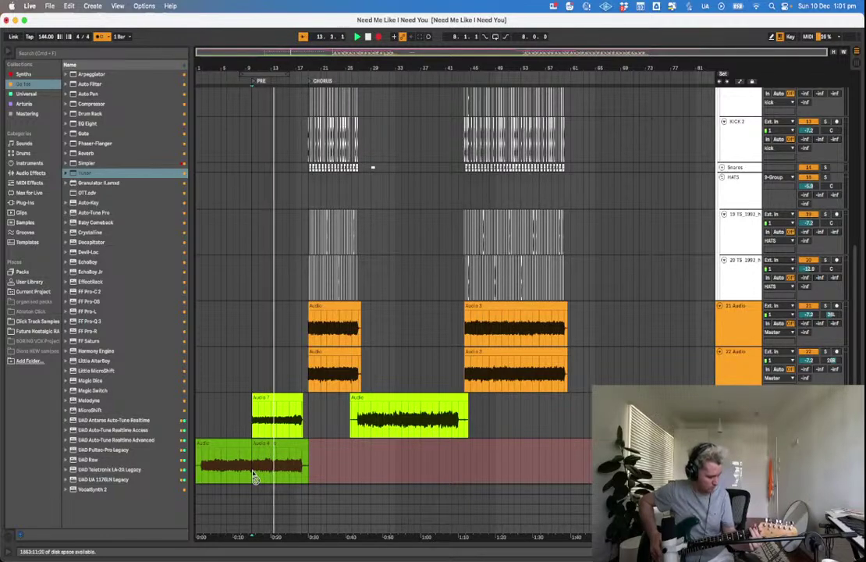
key(space)
Record the pre-chorus guitar again from 10.1.1 to just before bar 19, over the earlier attempts on the green track.
key(space)
key(F9)
key(space)
key(F9)
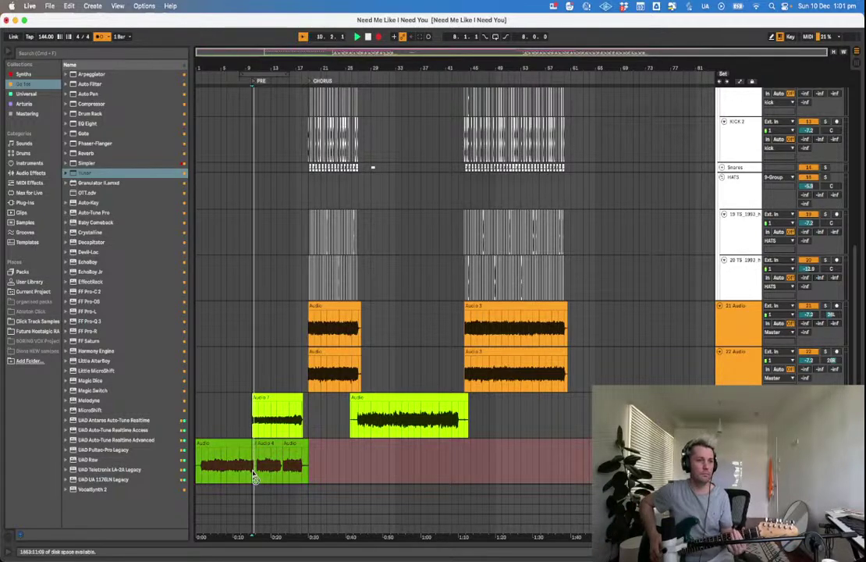
key(space)
key(F9)
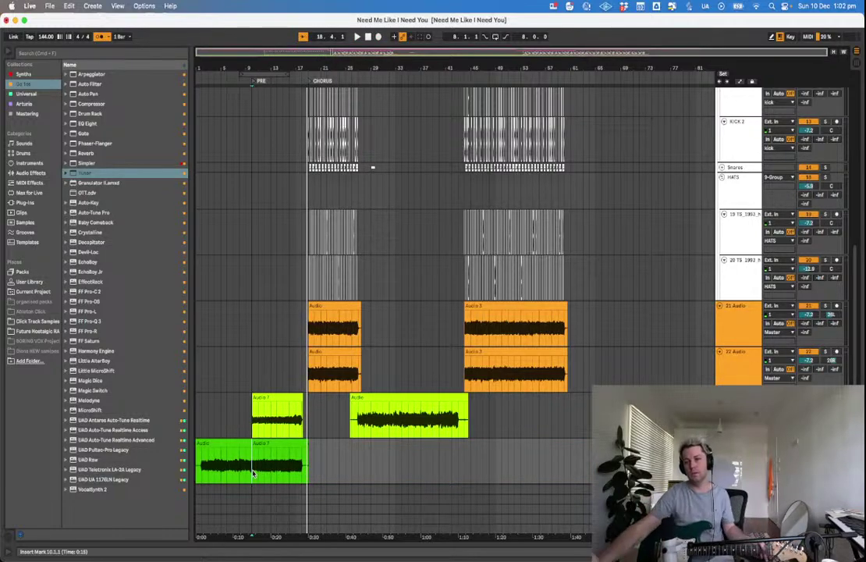
Rehearse the chorus guitar, and record it on the green track from 18.1.1 to 31.1.1.
click(241, 471)
key(space)
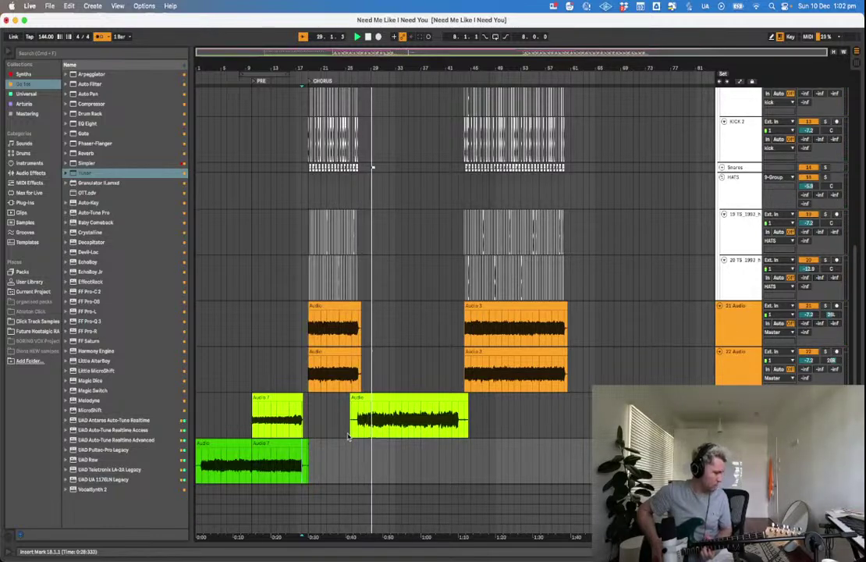
key(space)
key(space)
key(F9)
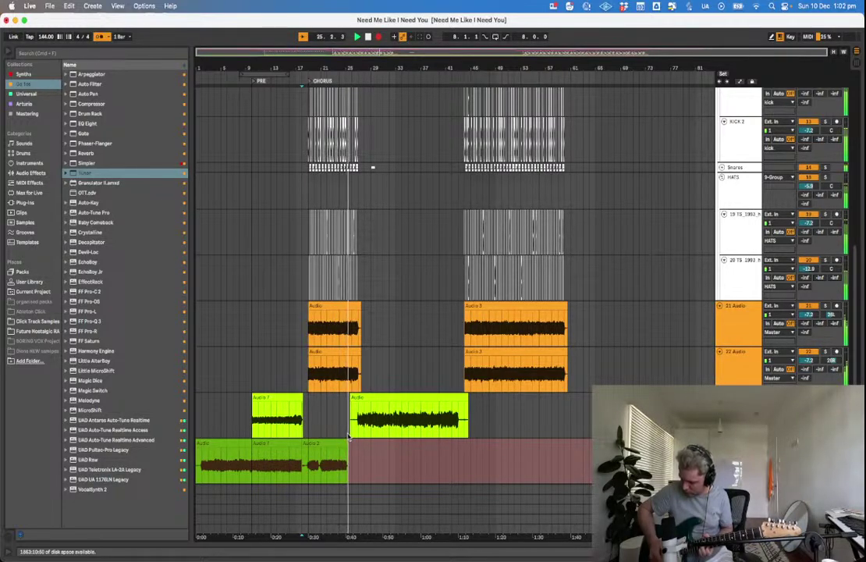
key(F9)
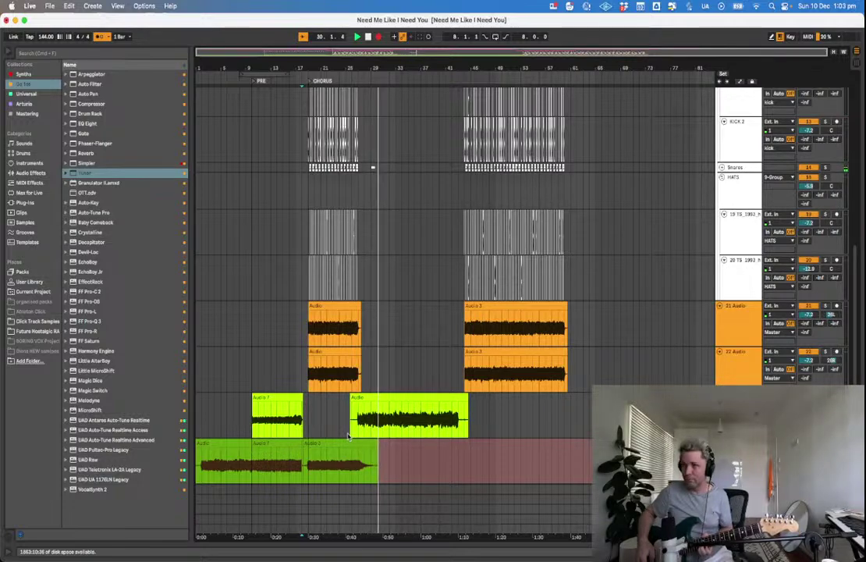
key(space)
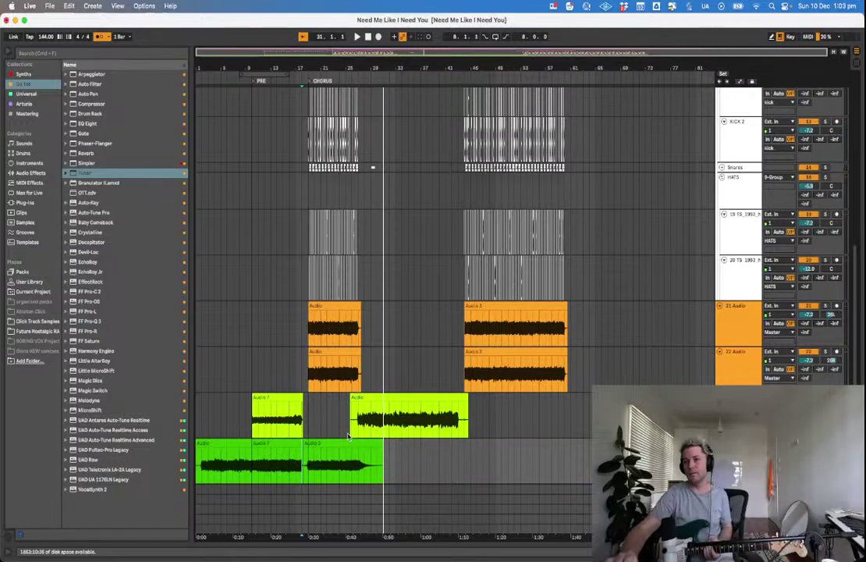
Unfold the Snares group and add an audio track beneath its last snare track, 17 OLIVER.
scroll(285, 400, up, 1)
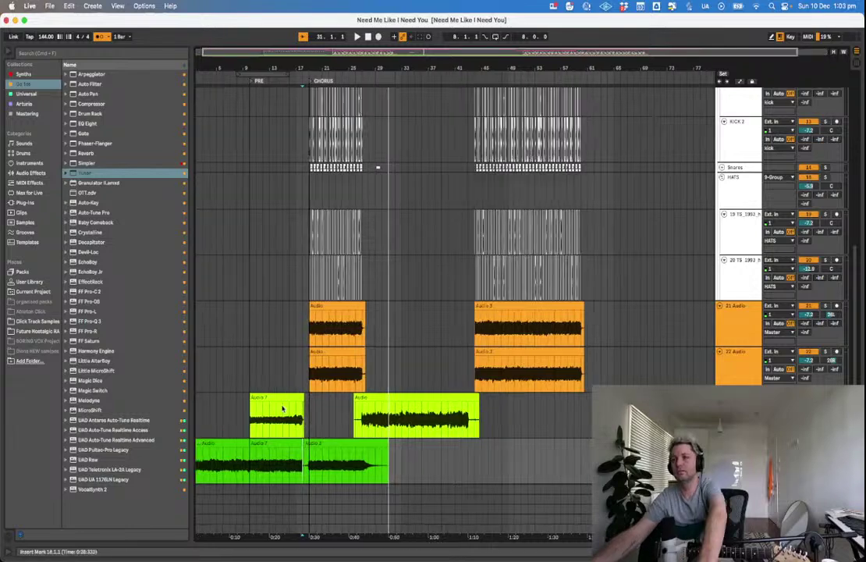
click(722, 168)
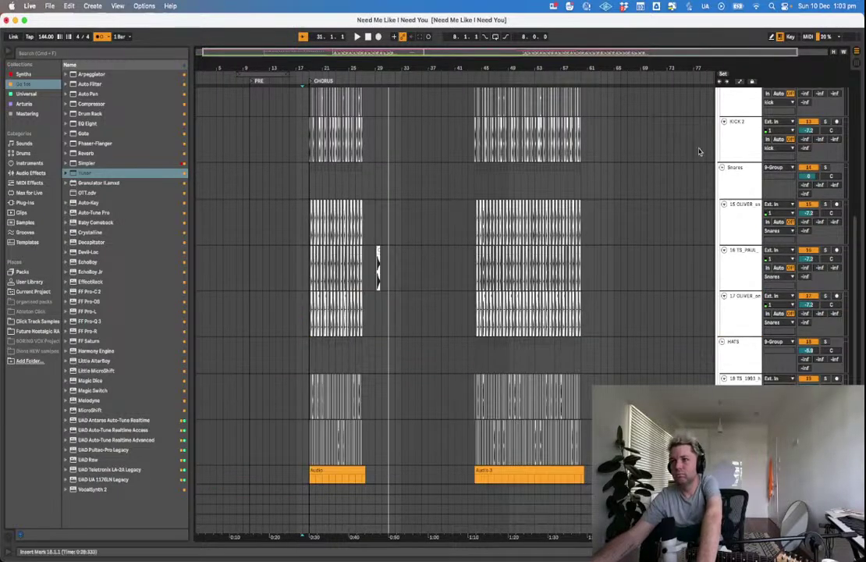
click(740, 309)
key(super+t)
click(362, 280)
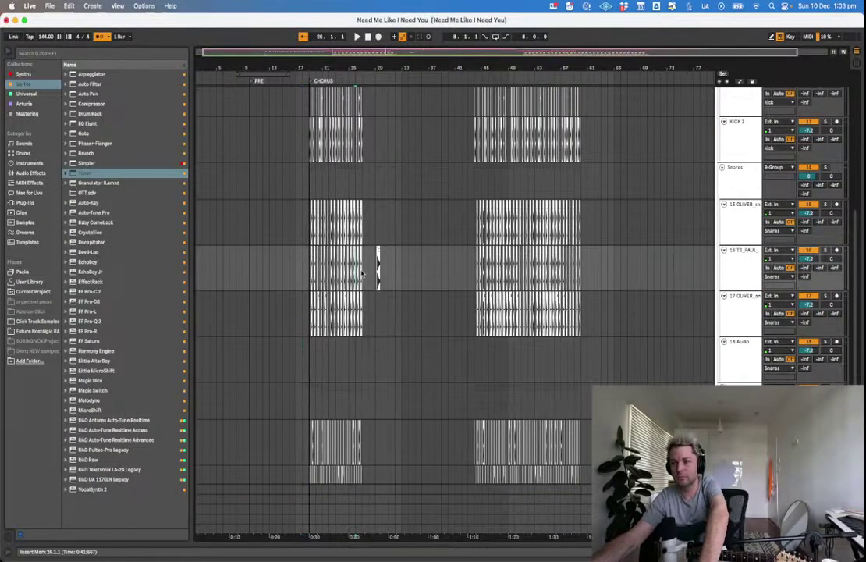
click(364, 353)
drag(365, 353, 461, 348)
Place the OLIVER_snare_bright_reverb_tail clip on track 18, ending at 28.3.4, and trim its start to 26.4.1.
key(plus)
key(plus)
key(plus)
key(plus)
key(plus)
click(332, 363)
click(353, 341)
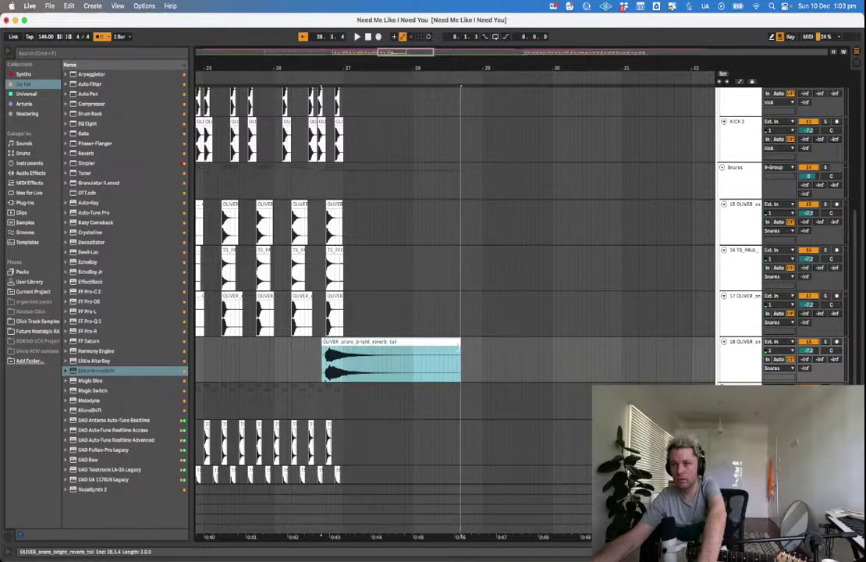
drag(322, 341, 325, 343)
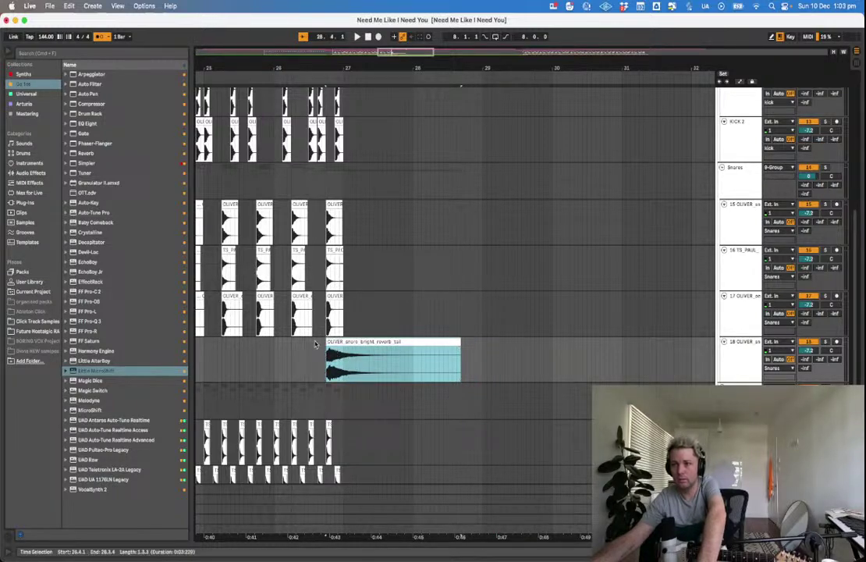
Lower the volume of the reverb-tail snare track during playback and move its clip to start at bar 27.
key(space)
drag(814, 352, 814, 365)
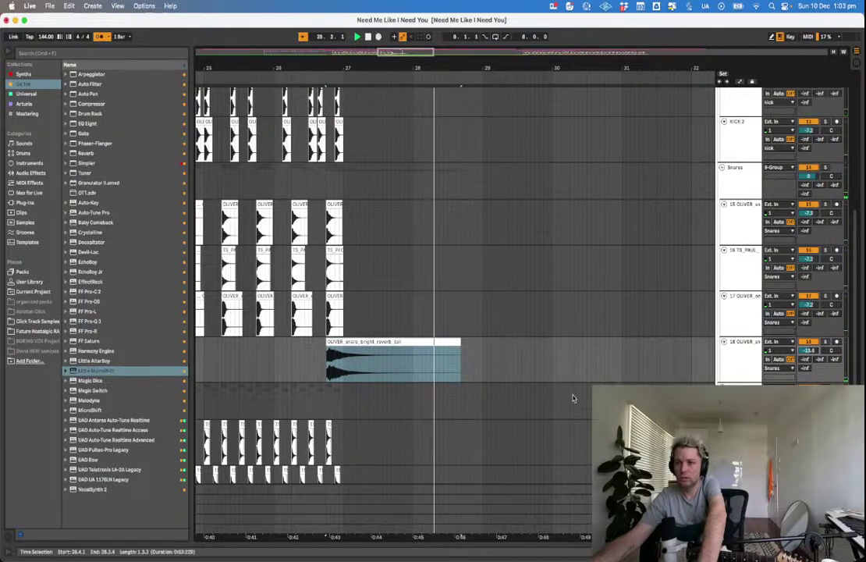
drag(385, 343, 402, 349)
click(385, 383)
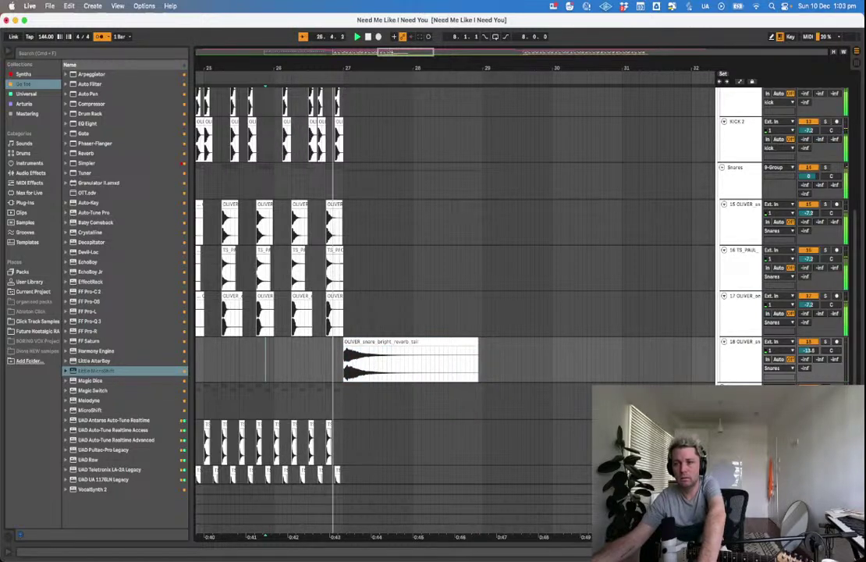
Set track 18's volume to -14.4 dB and its D-Free Verb send to 0 dB while auditioning the chorus ending.
click(566, 339)
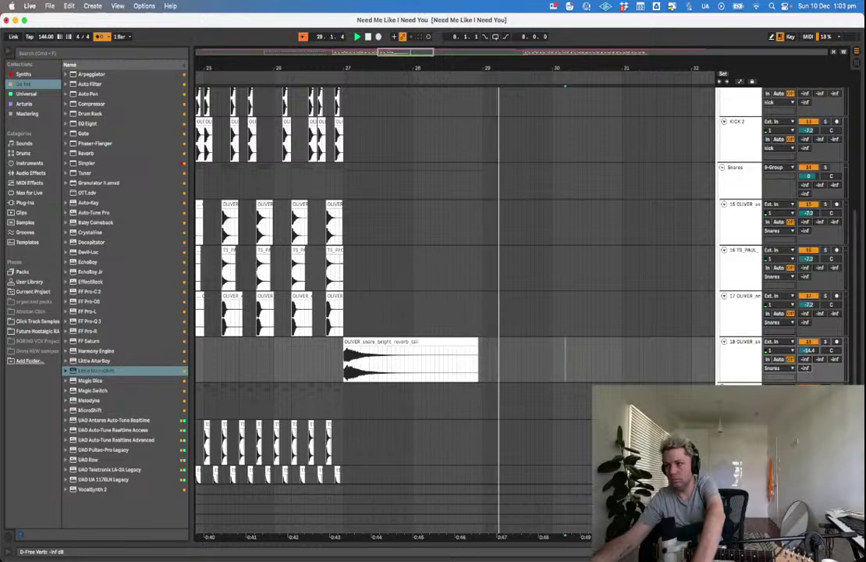
click(299, 359)
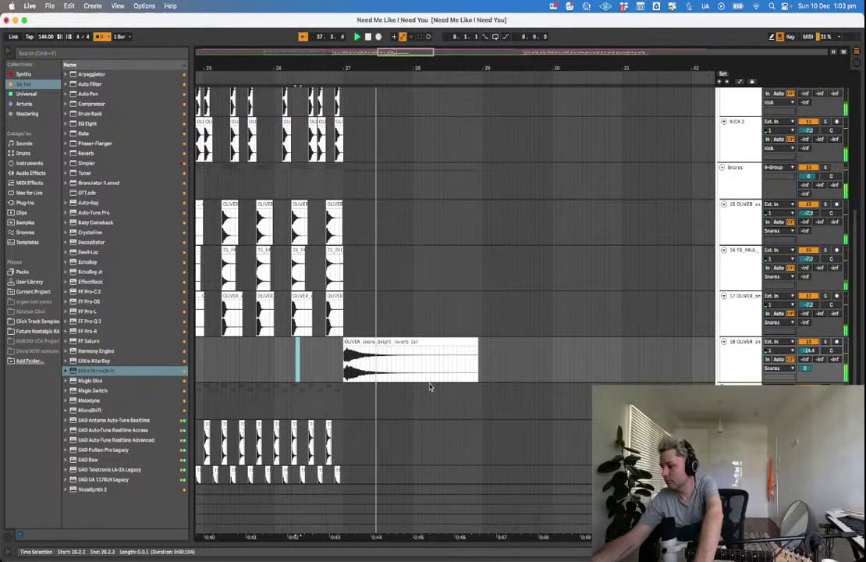
click(524, 367)
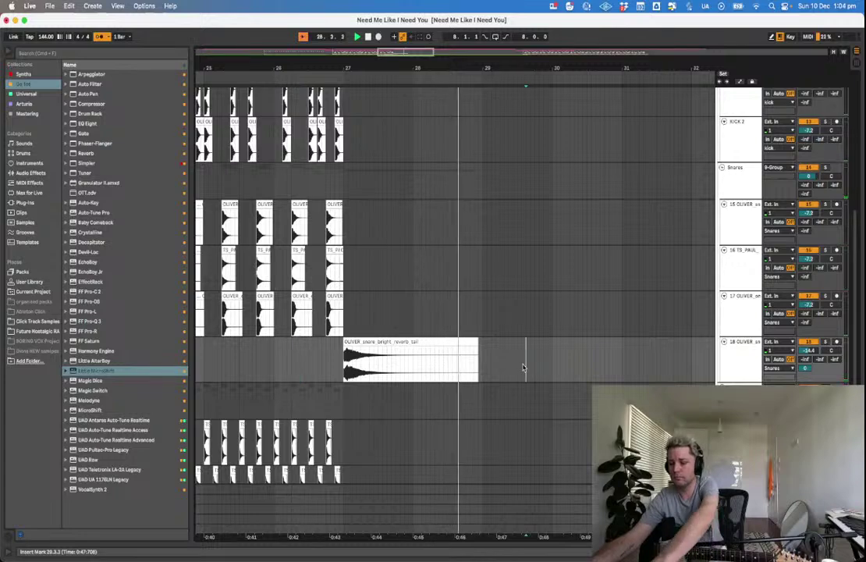
key(minus)
key(minus)
click(553, 379)
click(536, 364)
key(space)
key(alt+super+l)
key(alt+super+l)
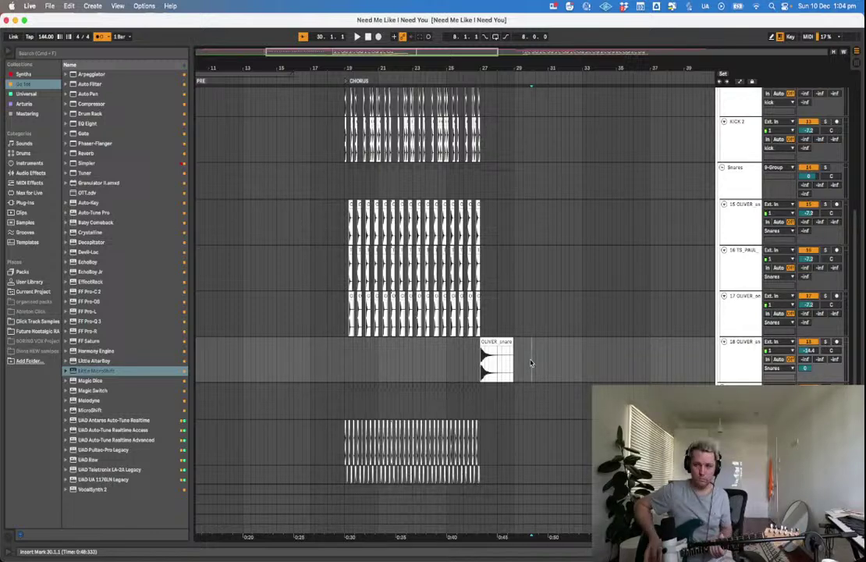
Add an audio track below the green guitar track and record a guitar take on it from 1.1.1 to bar 13.
scroll(531, 363, down, 5)
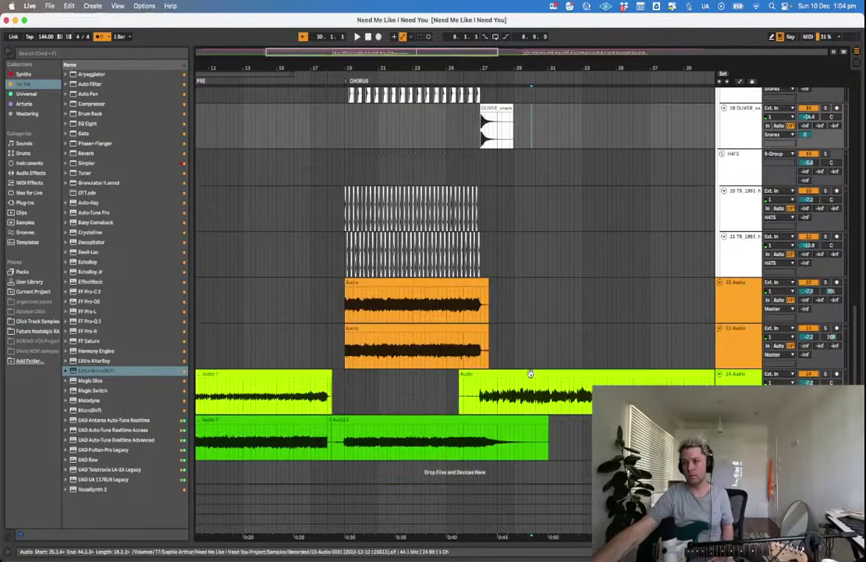
click(368, 421)
key(0)
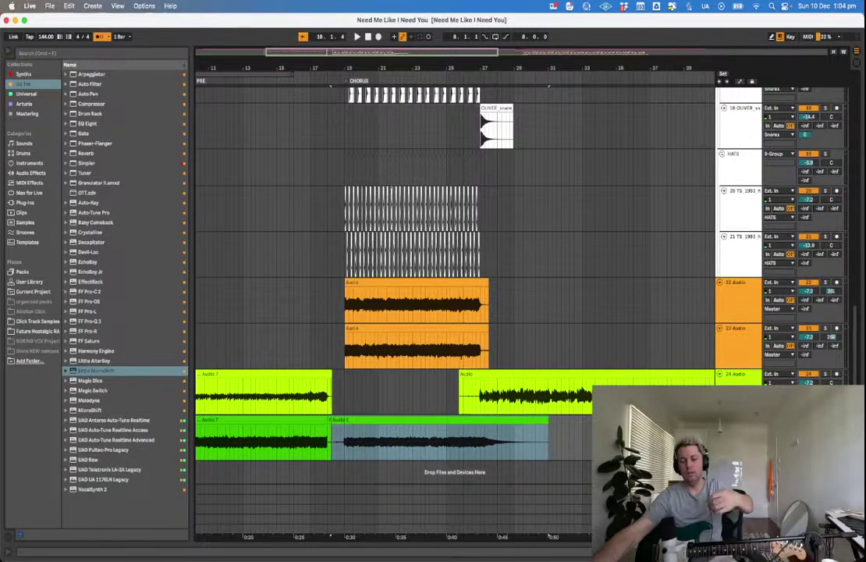
key(super+t)
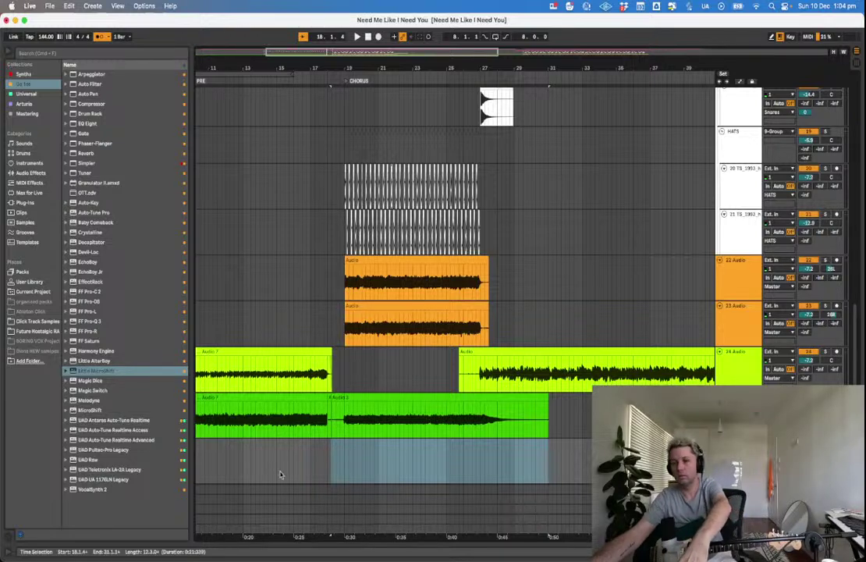
click(241, 463)
scroll(240, 463, left, 5)
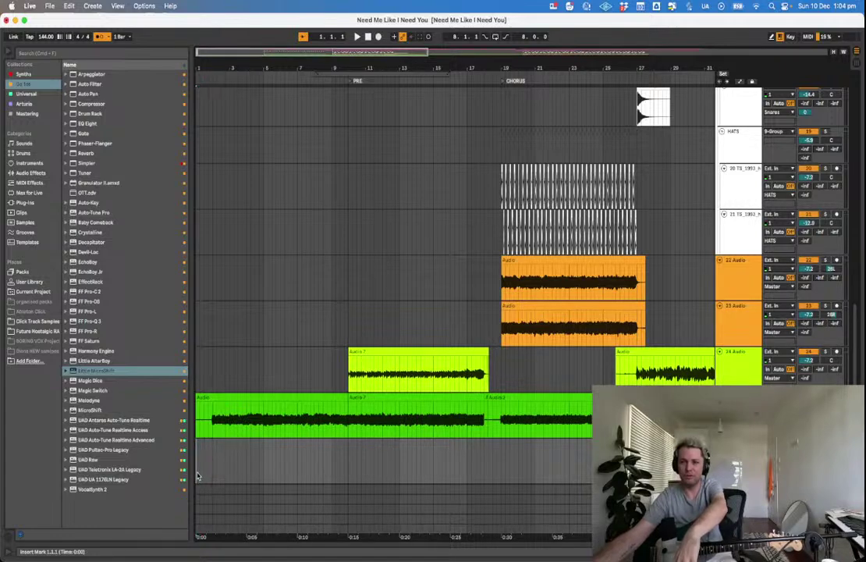
key(F9)
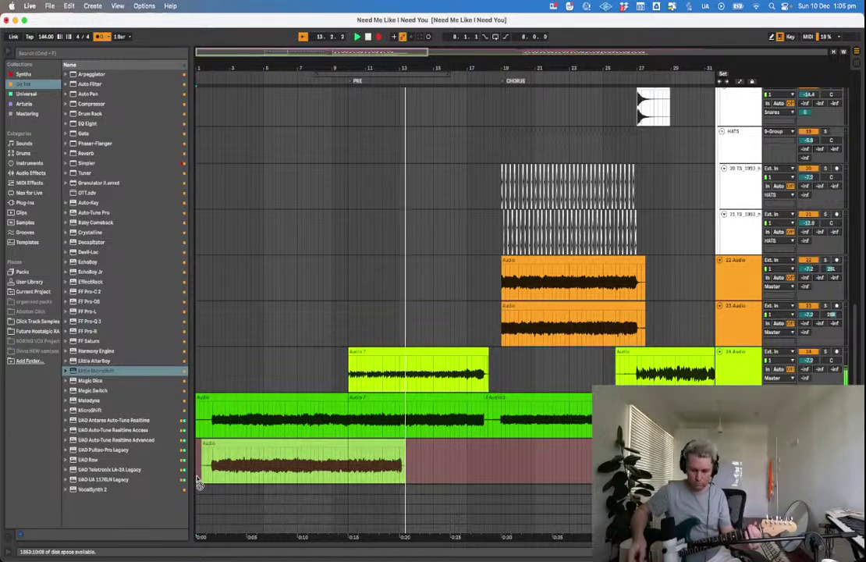
key(space)
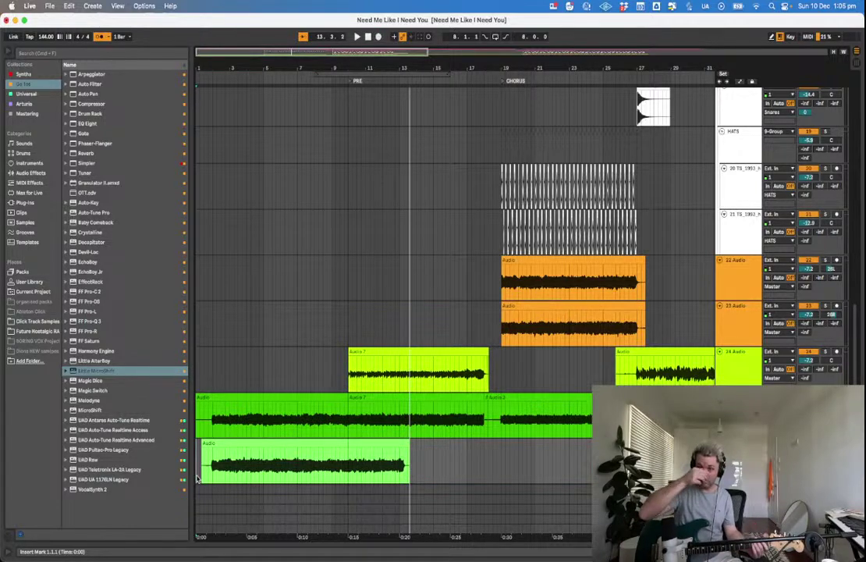
Re-record the guitar take on the newly added track from 1.1.1 through the pre-chorus, stopping at about 18.4.2.
key(F9)
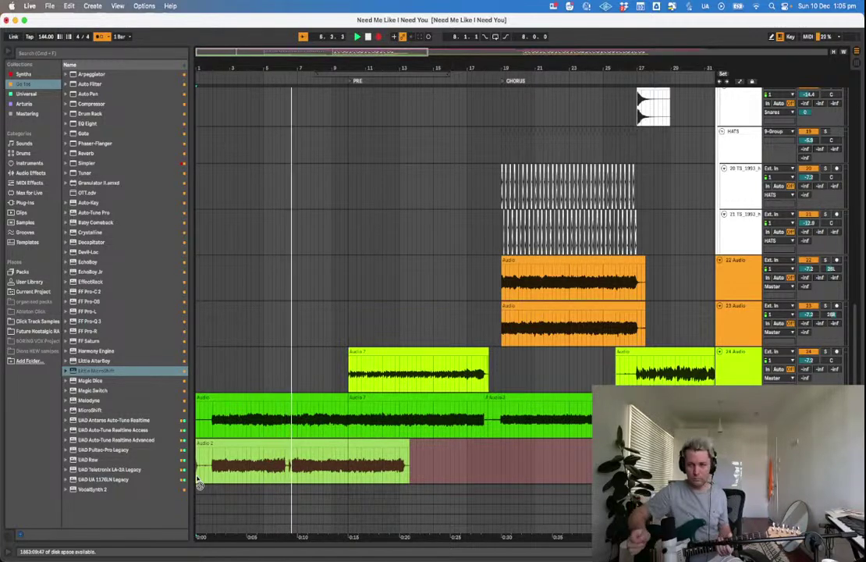
key(space)
key(space)
key(F9)
key(space)
key(space)
key(F9)
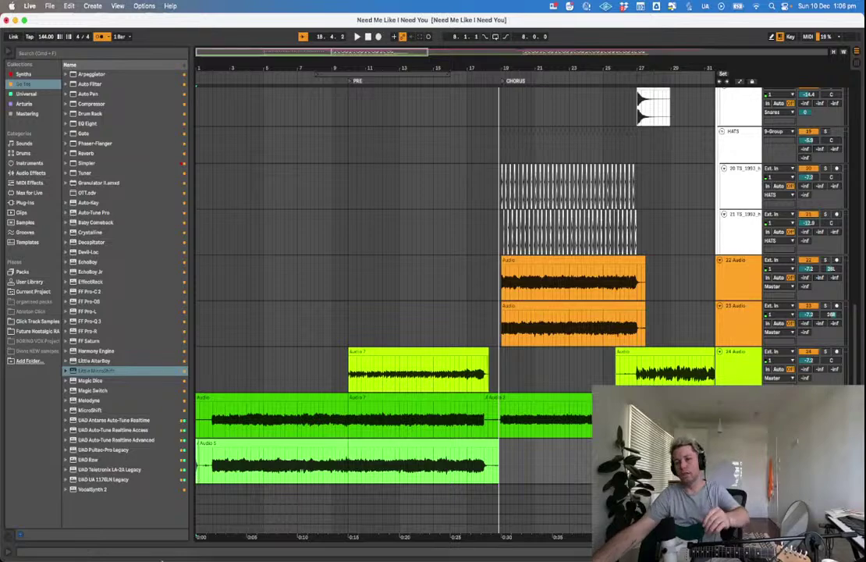
Remove the new guitar take's lead-in before 2.1.1 and its tail after 18.2.1.
drag(214, 459, 197, 457)
key(plus)
click(187, 452)
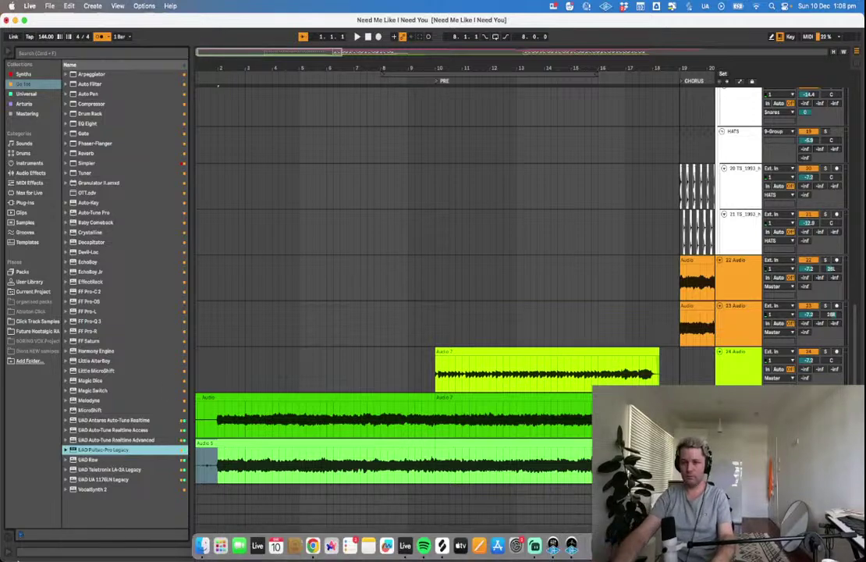
click(206, 490)
drag(219, 479, 197, 475)
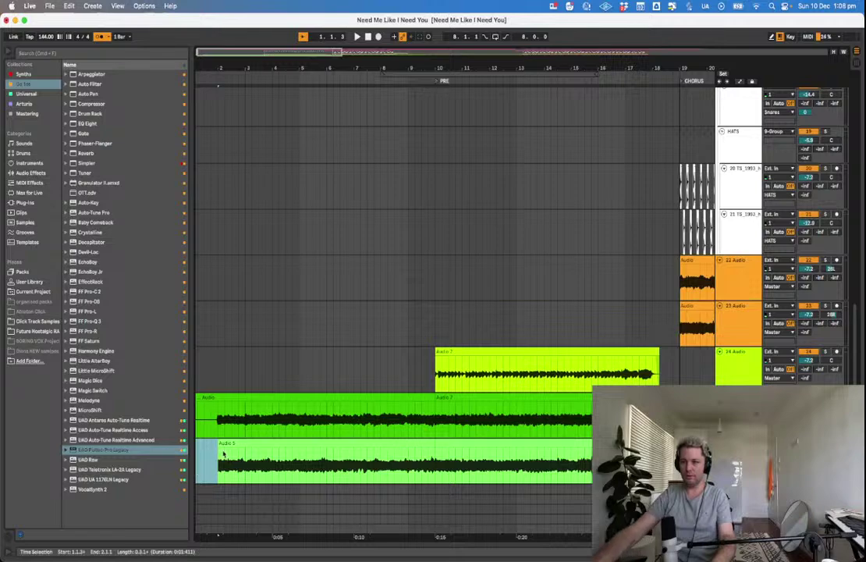
key(Delete)
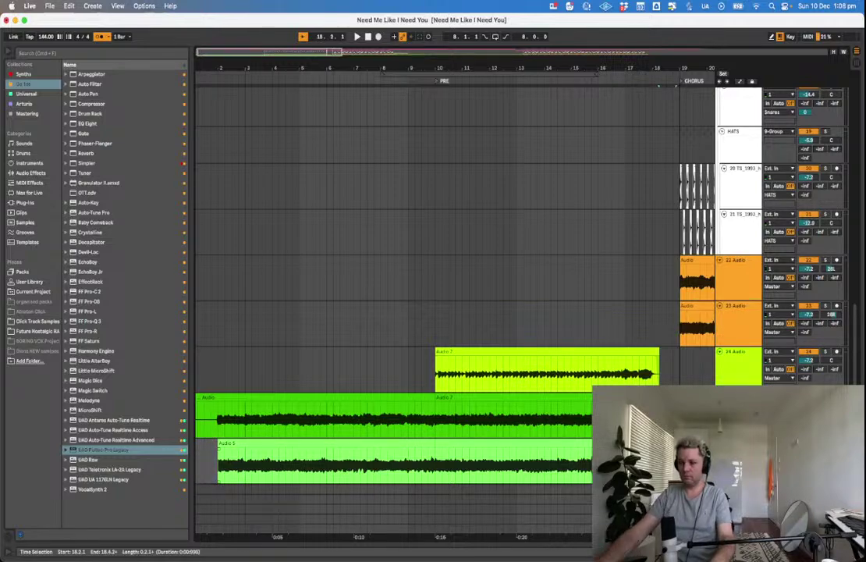
key(Home)
click(677, 85)
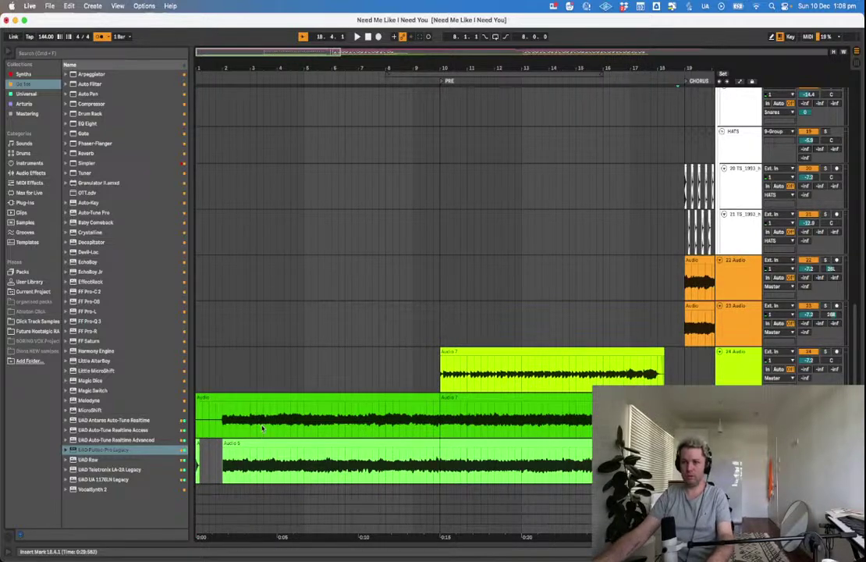
Audition the older guitar take on track 25 and delete its verse and pre-chorus clips from 1.1.1 to 18.1.1.
click(225, 420)
key(space)
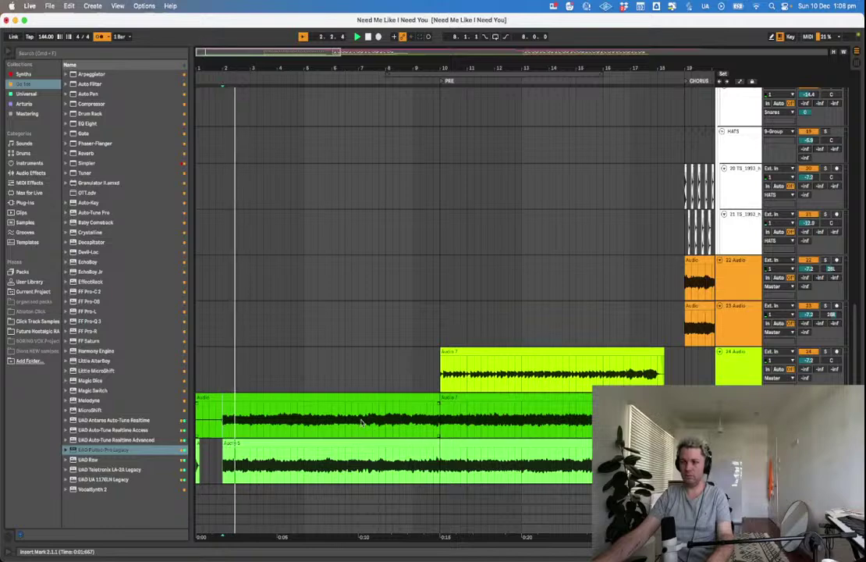
drag(244, 422, 251, 428)
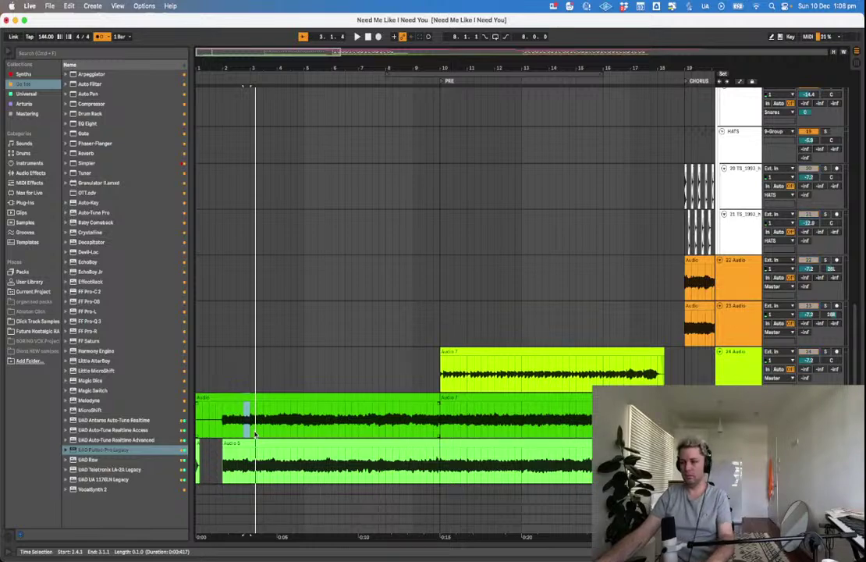
key(space)
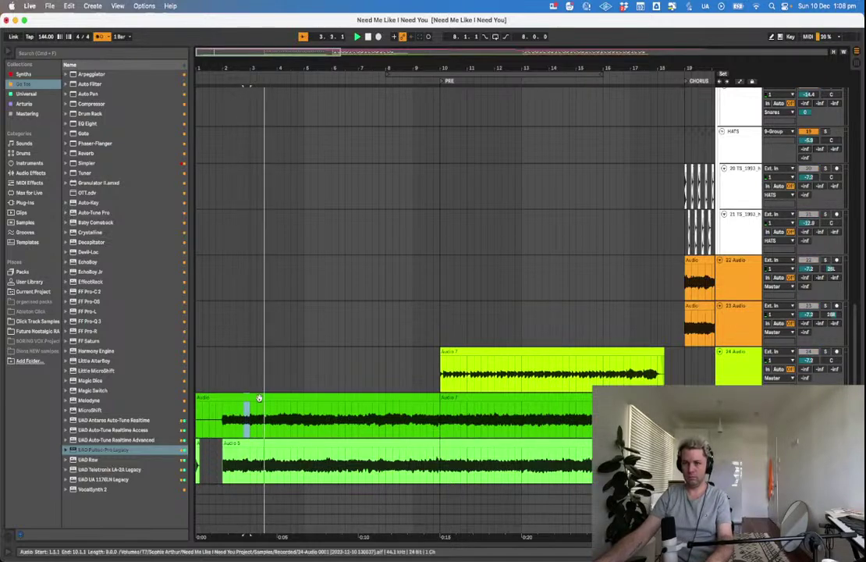
click(440, 404)
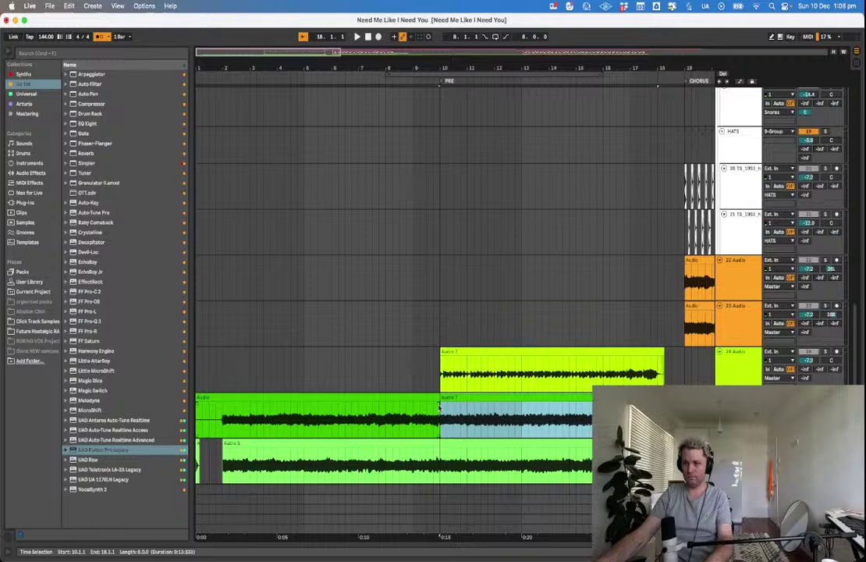
key(Delete)
click(428, 396)
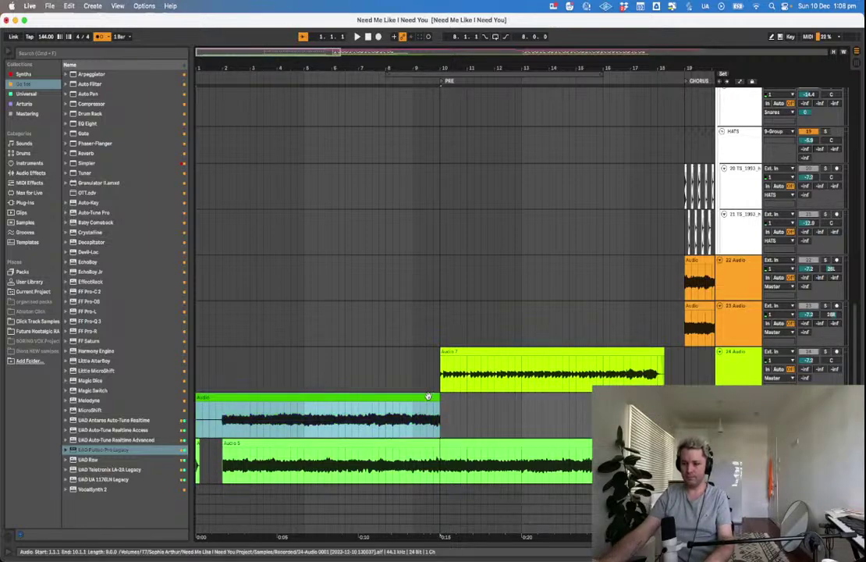
key(Delete)
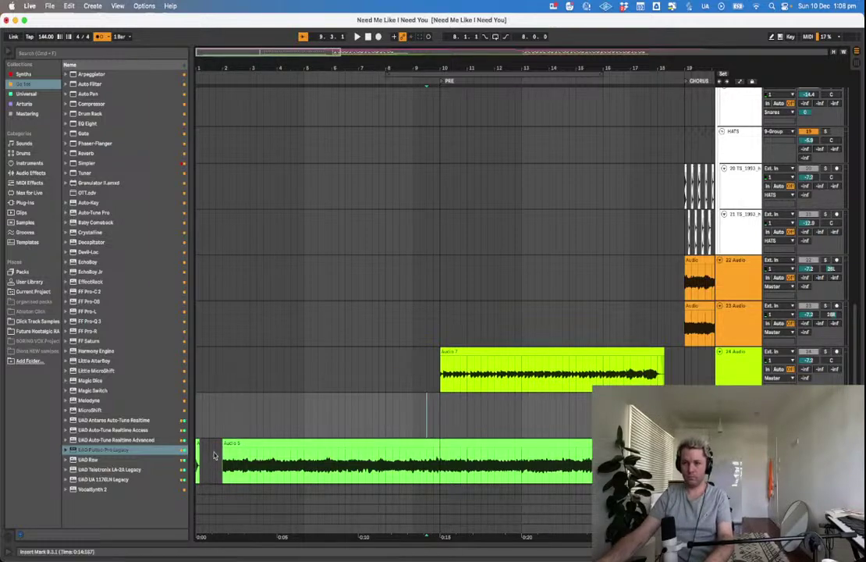
Delete the leftover clip fragment at the start of track 26 and play the new take from 1.4.1.
drag(215, 456, 197, 456)
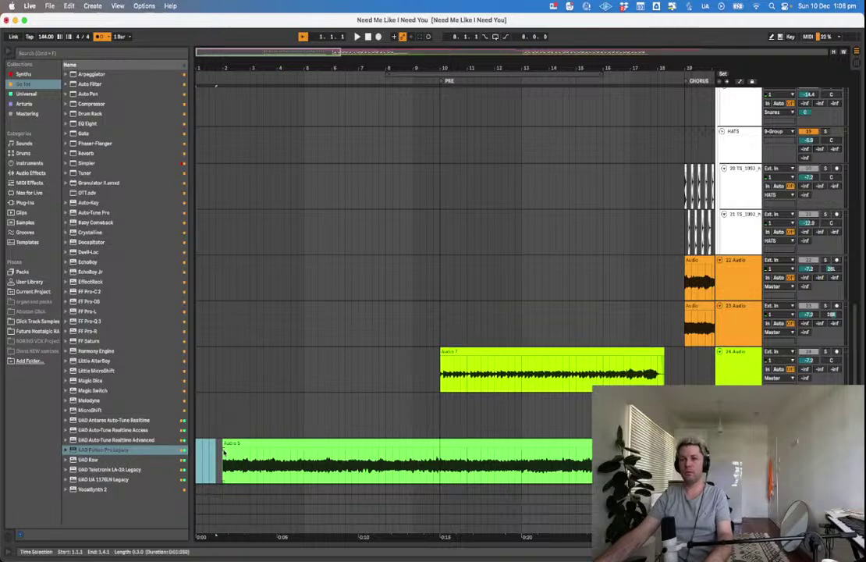
click(218, 457)
key(space)
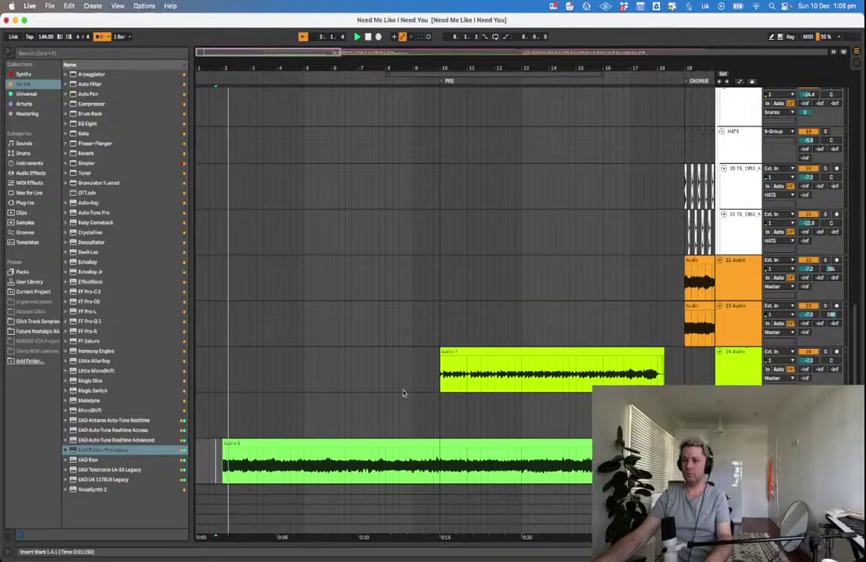
Add FF Pro-Q 3 to track 26 with a 9.45 dB cut near 160 Hz and an 11.56 dB boost at 581 Hz.
key(shift+Tab)
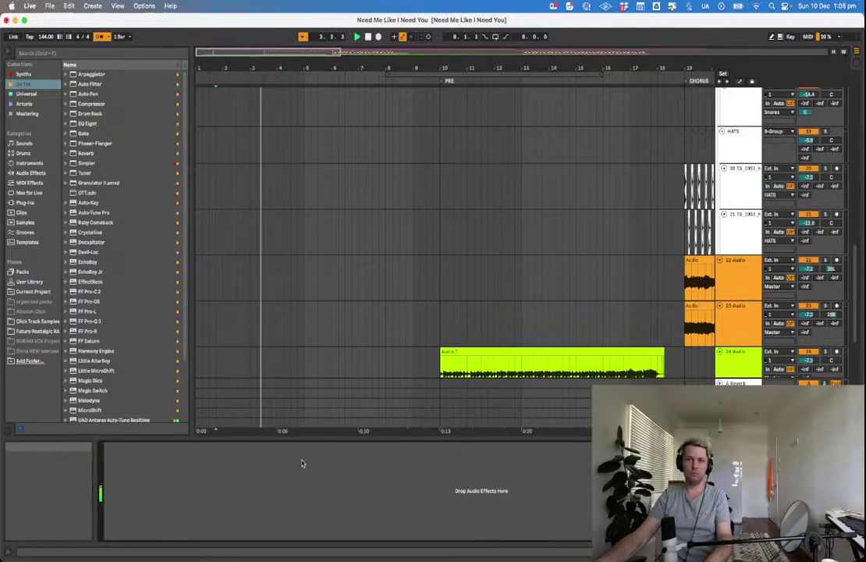
double_click(102, 322)
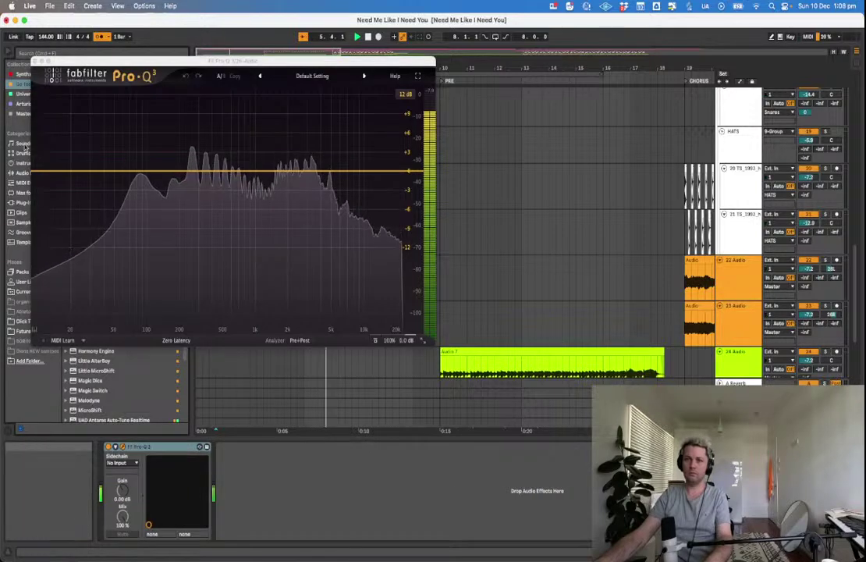
drag(160, 171, 167, 250)
scroll(167, 250, up, 5)
drag(245, 175, 230, 95)
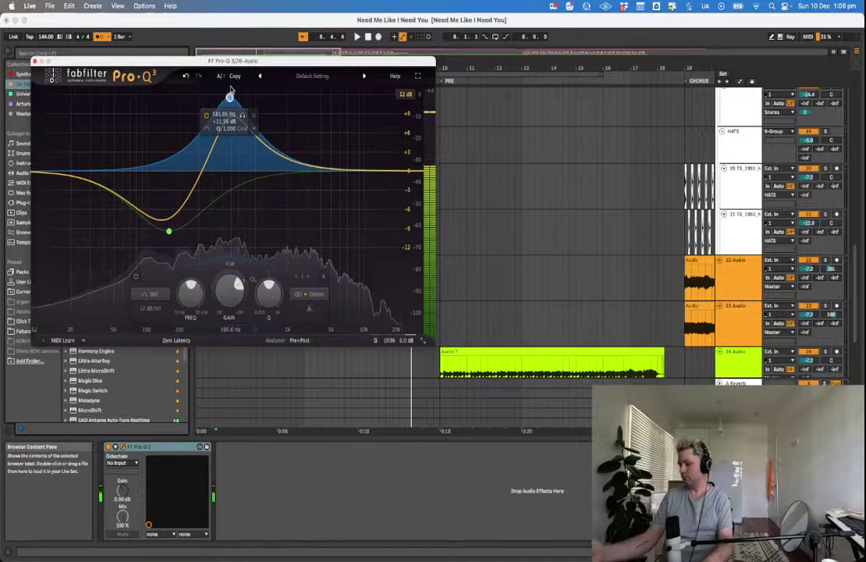
key(space)
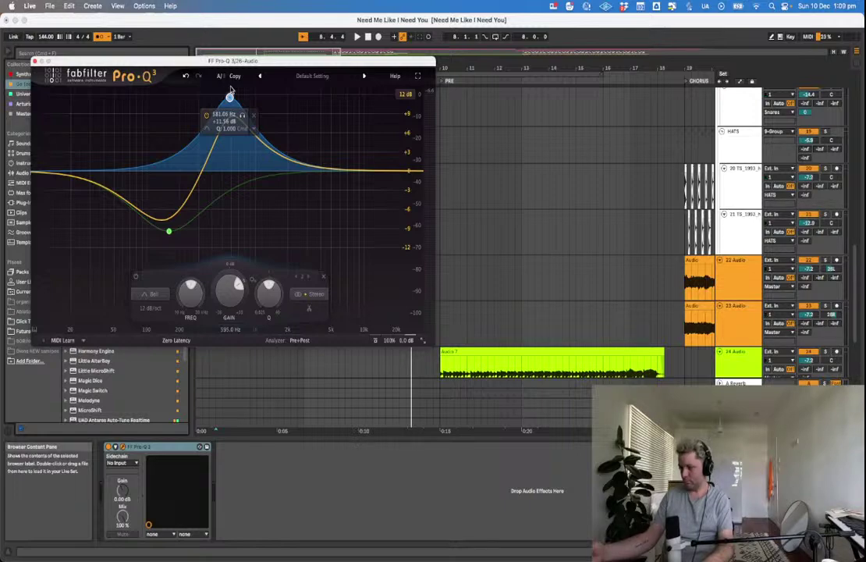
key(space)
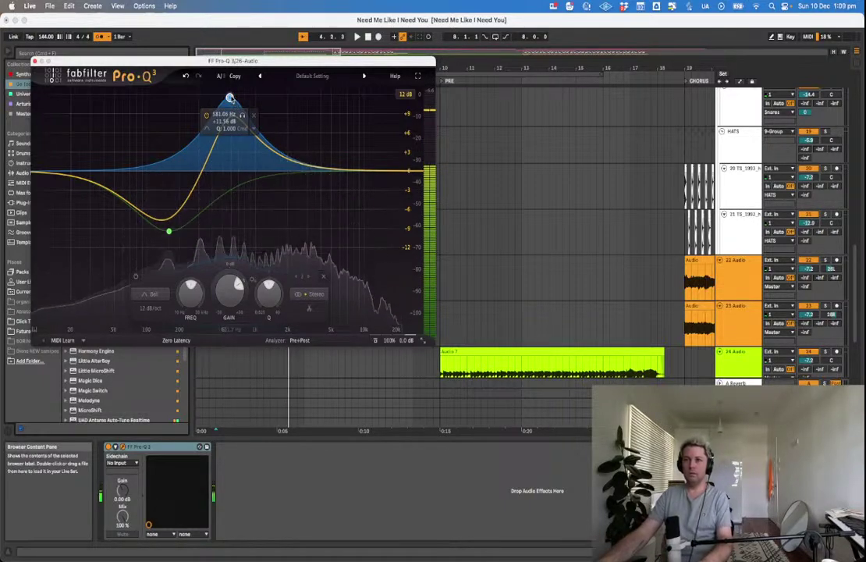
Soften the EQ's mid boost to +6.43 dB at about 707 Hz with a Q of 0.610, auditioning the guitar.
drag(230, 98, 235, 107)
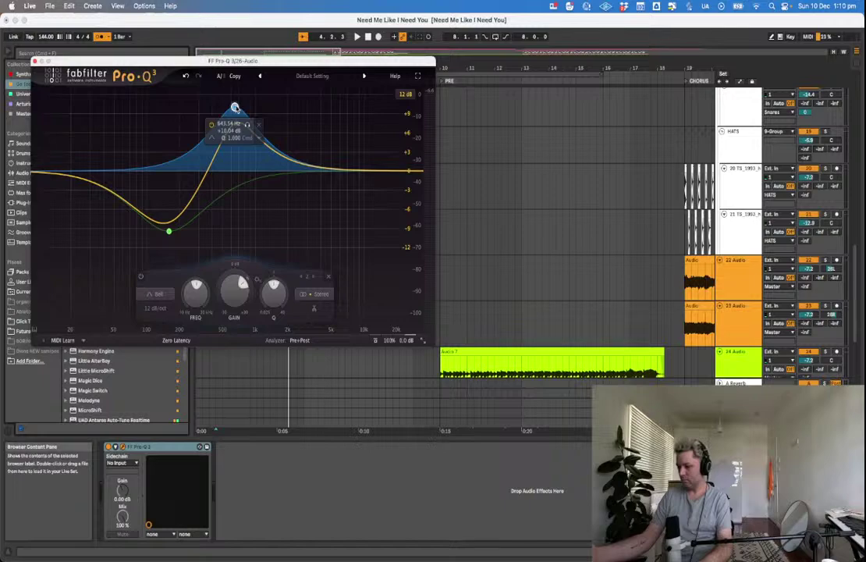
key(space)
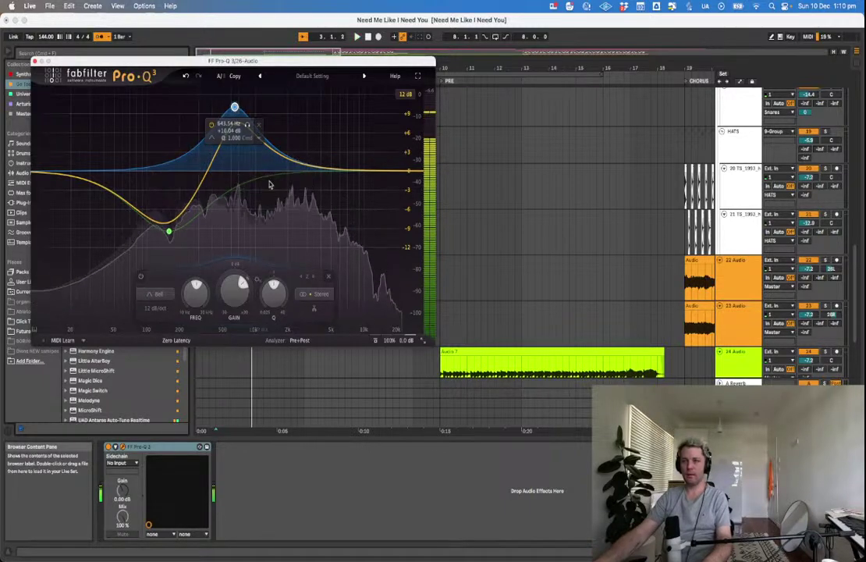
key(space)
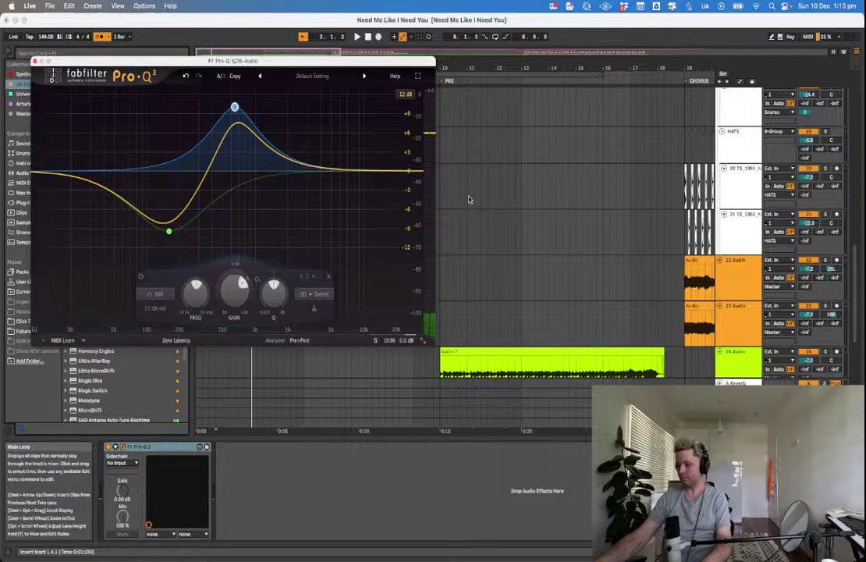
drag(200, 60, 299, 79)
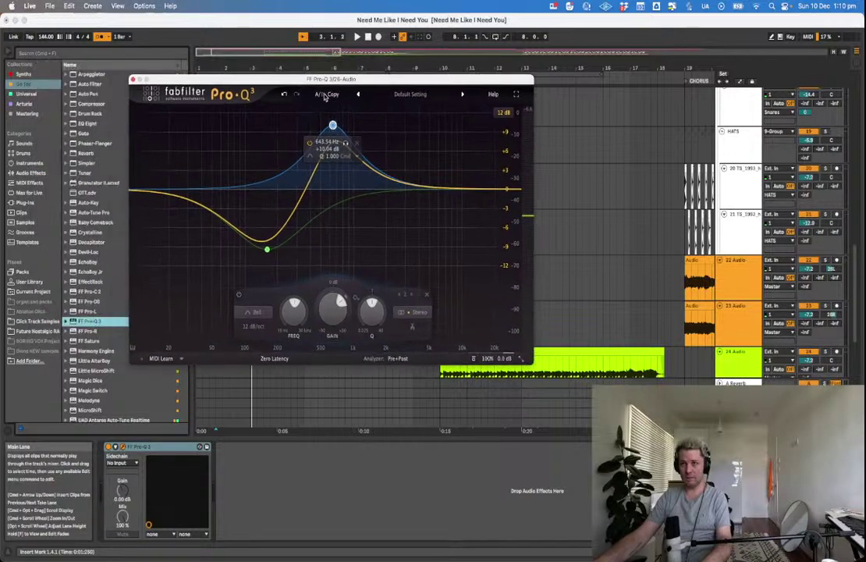
drag(333, 126, 336, 147)
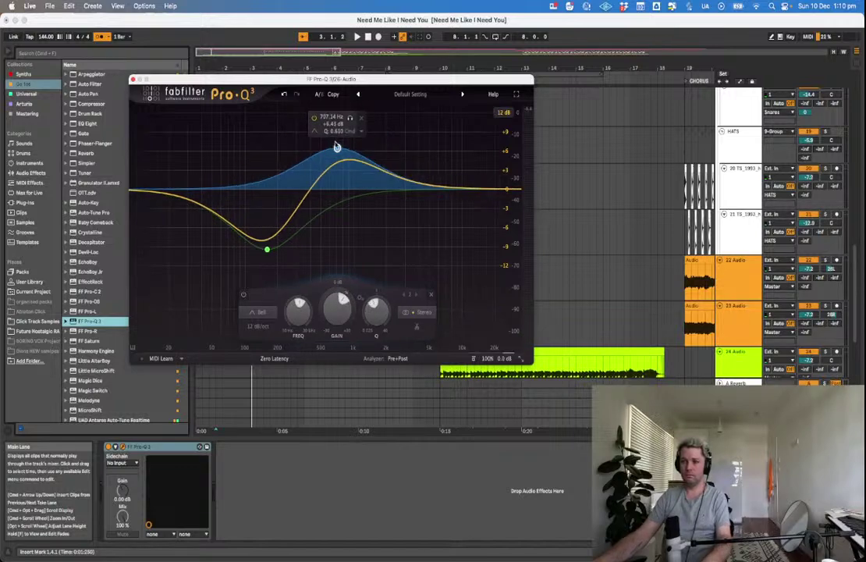
key(space)
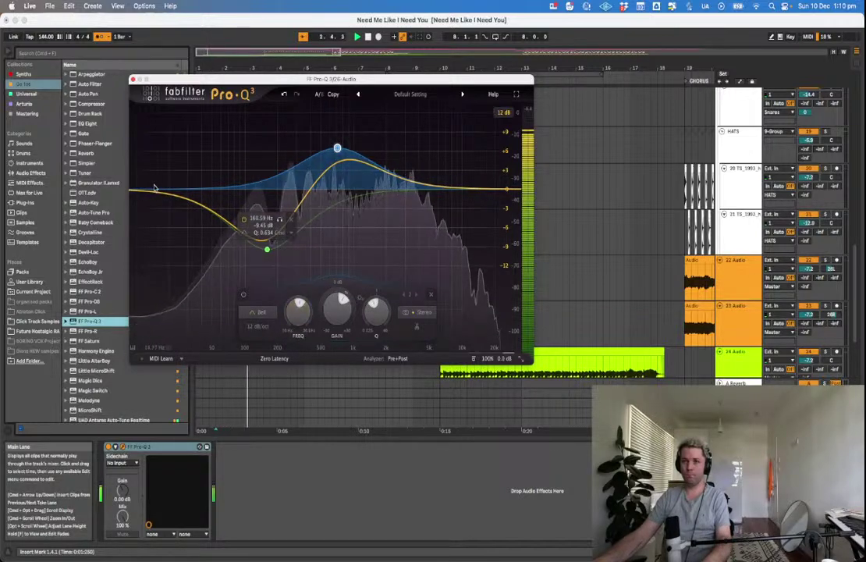
Add a 12 dB/oct low cut at about 58 Hz and set the low bell to -10.94 dB at about 125 Hz.
drag(150, 190, 220, 190)
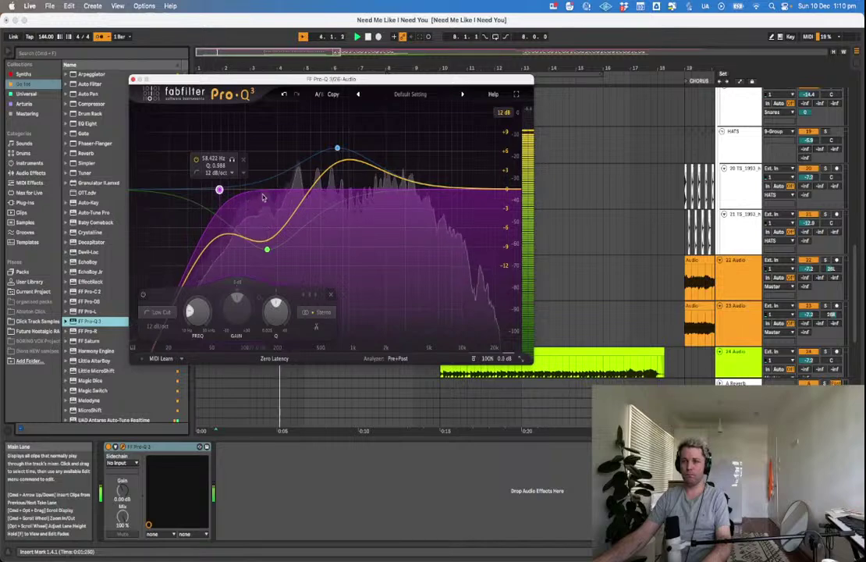
click(267, 250)
drag(267, 249, 255, 260)
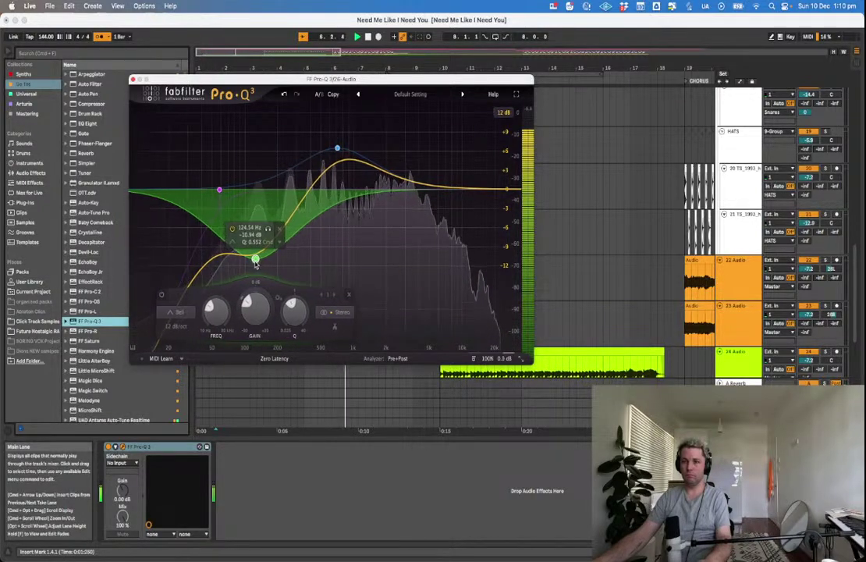
key(space)
key(space)
click(133, 79)
Set track 26's volume to -8.7 dB while auditioning the verse guitar.
scroll(329, 396, down, 5)
scroll(84, 217, down, 3)
key(space)
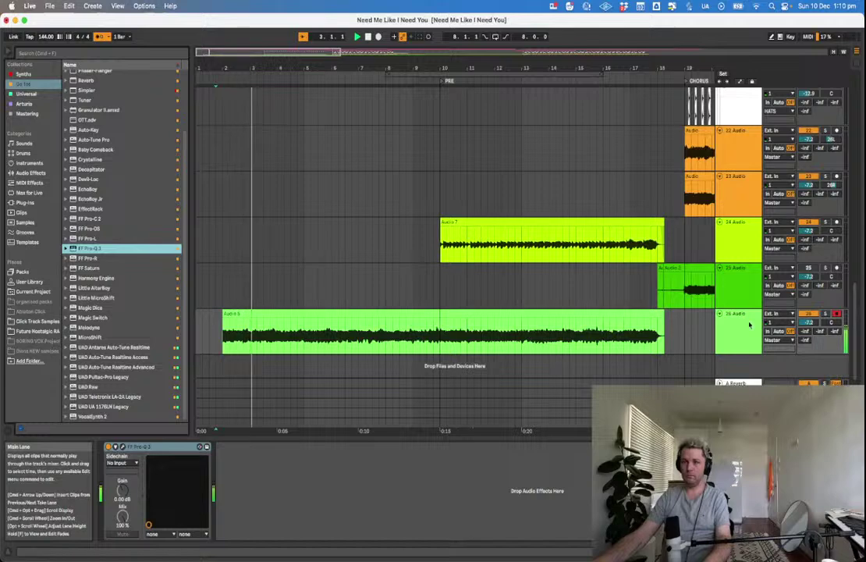
click(810, 322)
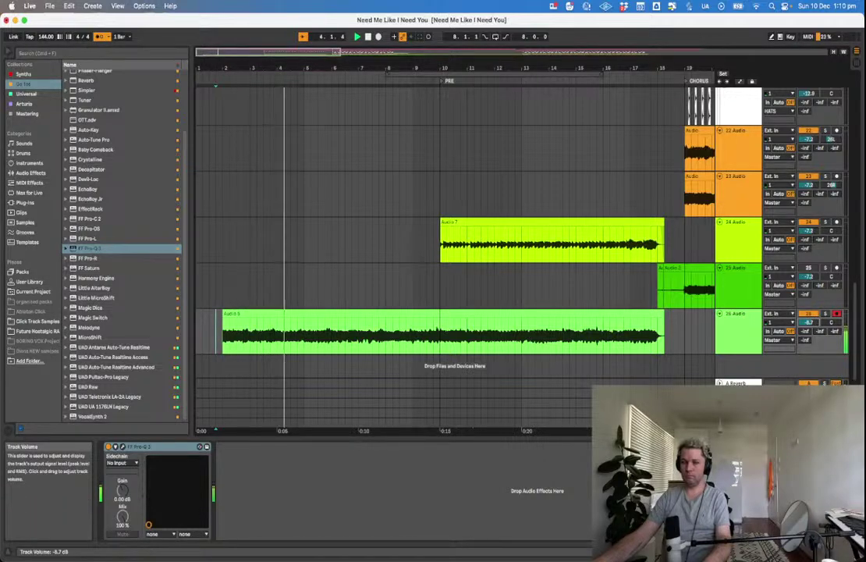
key(space)
Add the Magic Switch effect to track 26 and lower its Mix below the midpoint during playback.
double_click(725, 340)
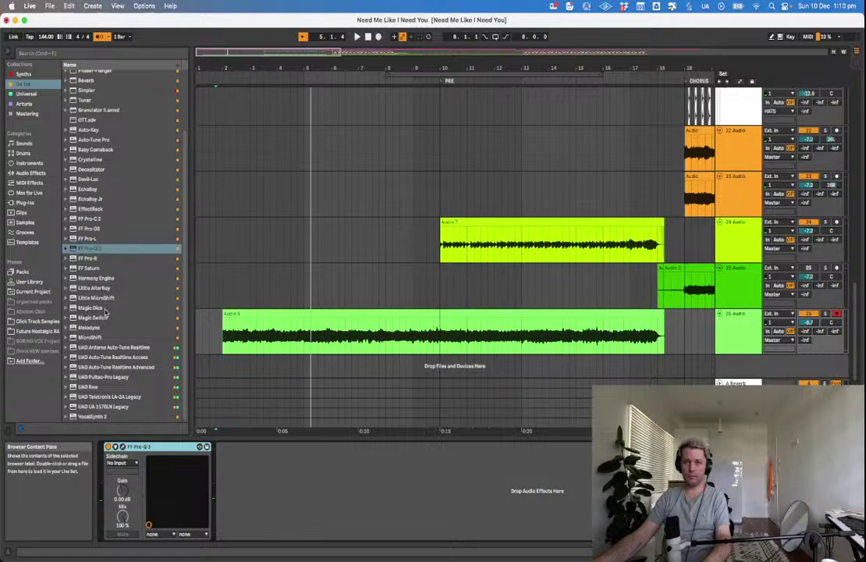
click(104, 309)
double_click(111, 320)
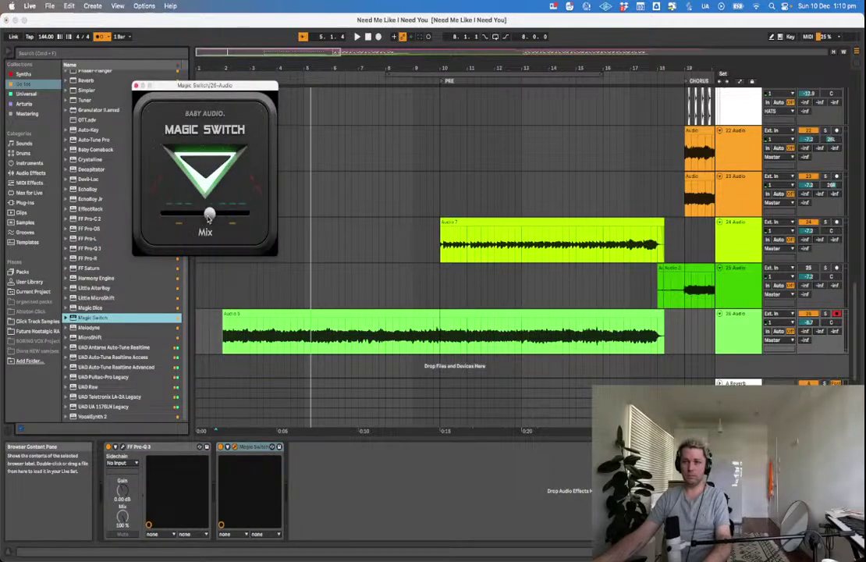
key(space)
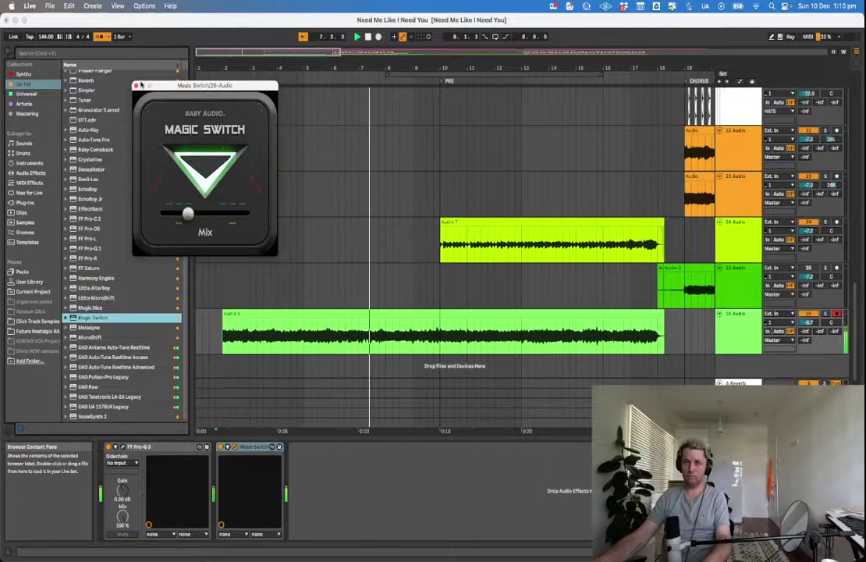
click(136, 85)
click(393, 291)
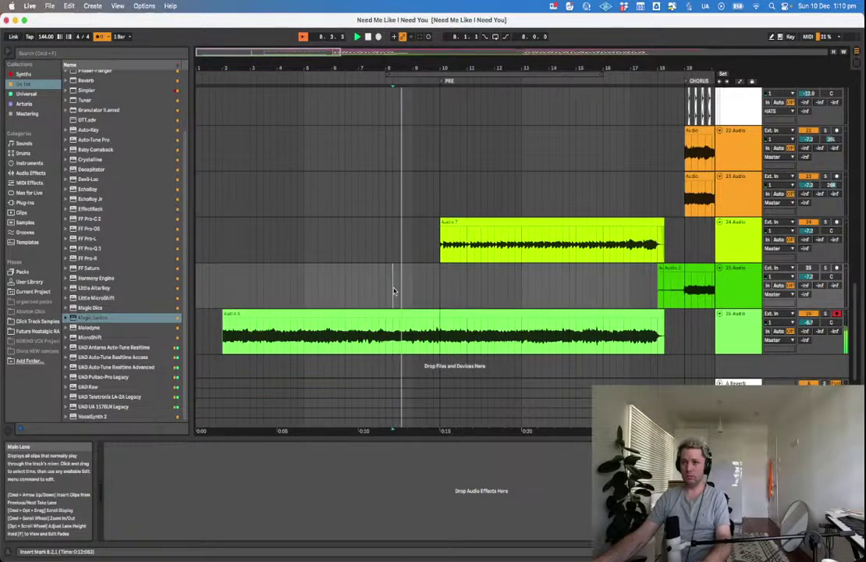
key(space)
Delete bar 18 from the start of track 25's chorus guitar clip and play the song from bar 7.
scroll(393, 291, down, 5)
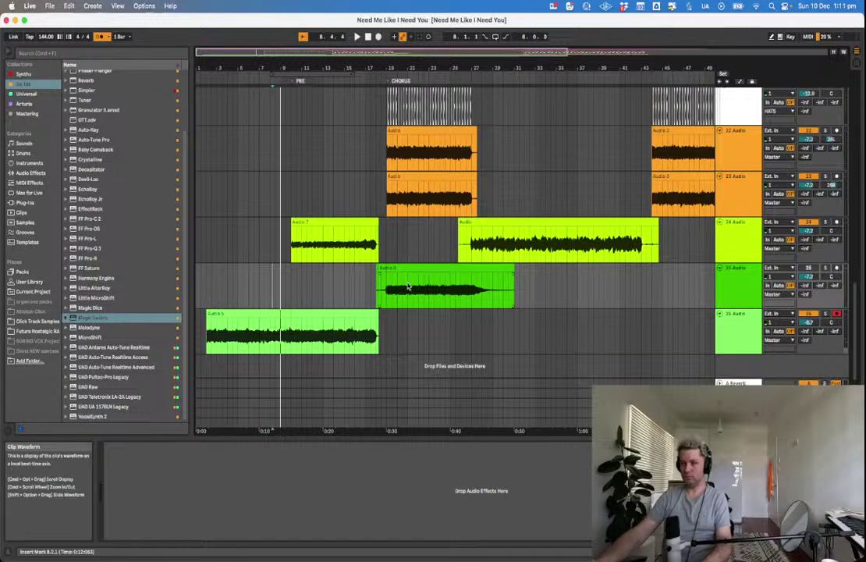
drag(380, 284, 374, 284)
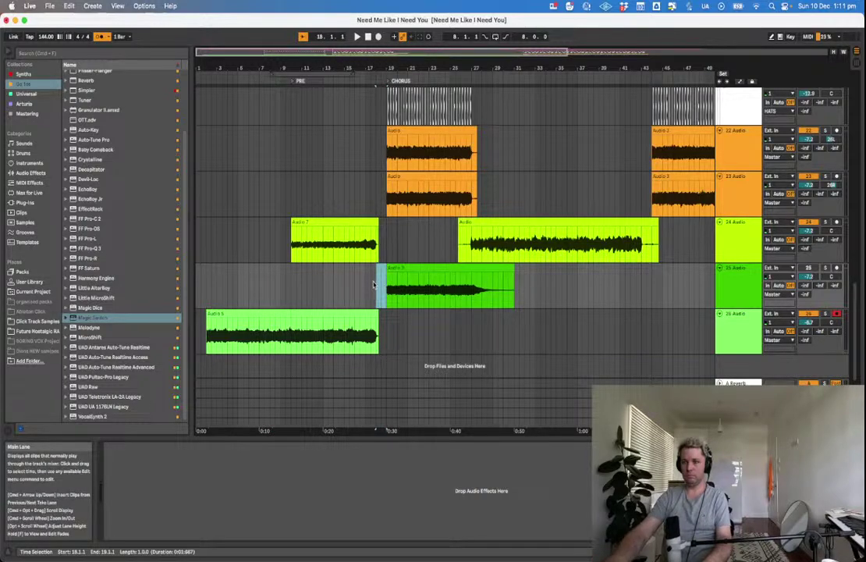
click(260, 248)
key(space)
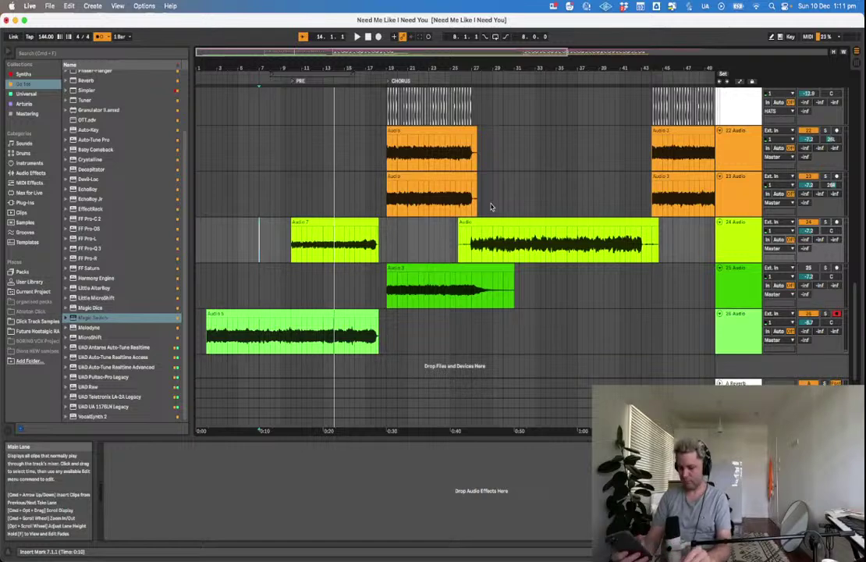
key(space)
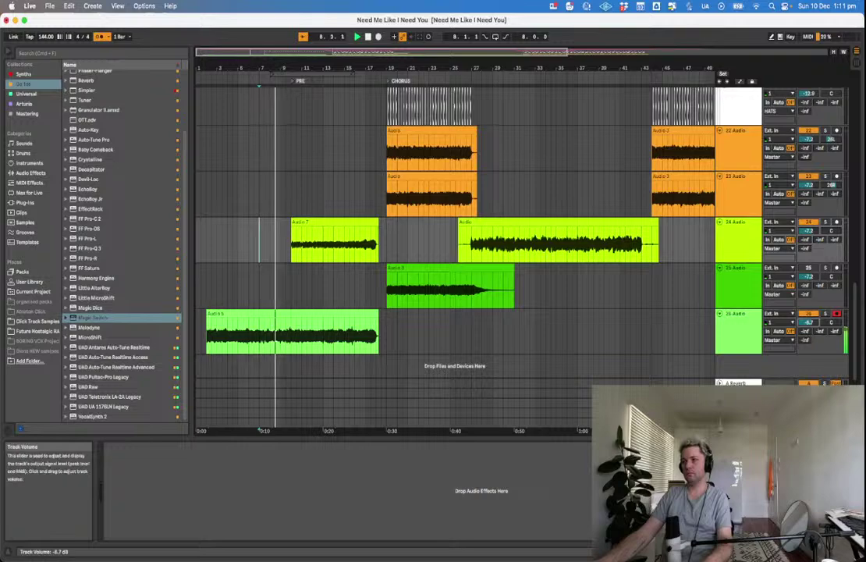
Open track 26's Pro-Q 3 and raise the mid bell to about +8 dB at a slightly higher frequency, auditioning it.
click(608, 326)
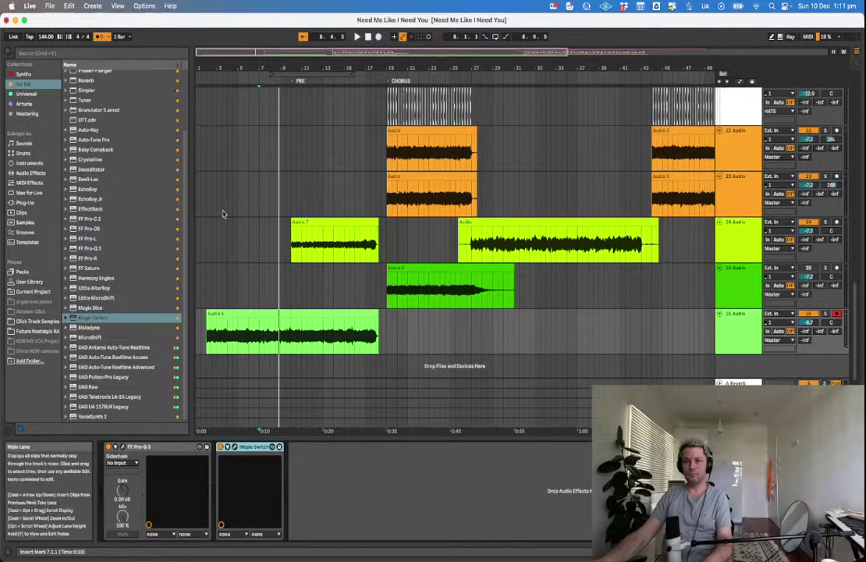
click(115, 250)
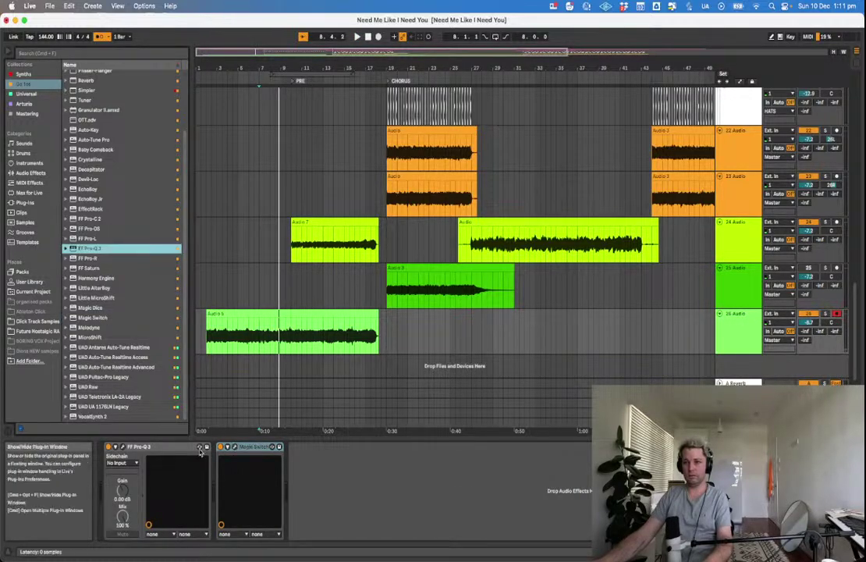
click(122, 447)
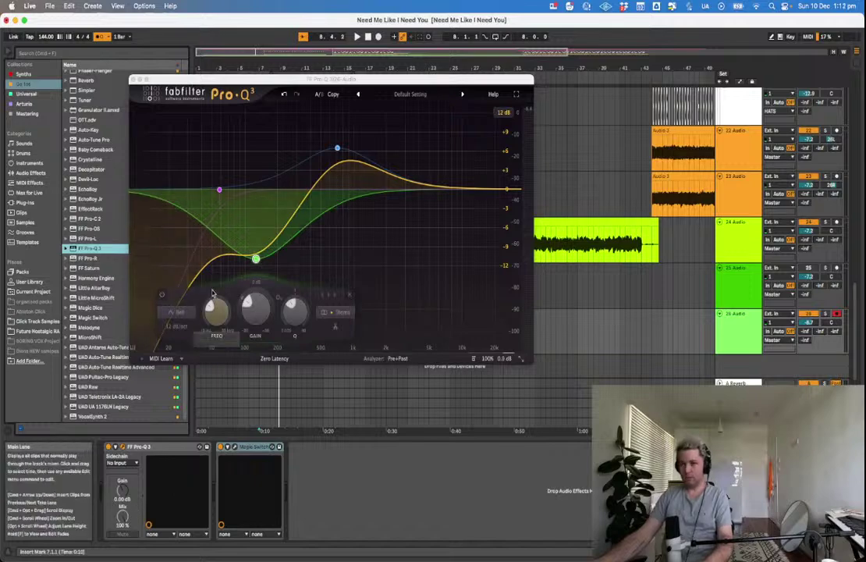
click(329, 156)
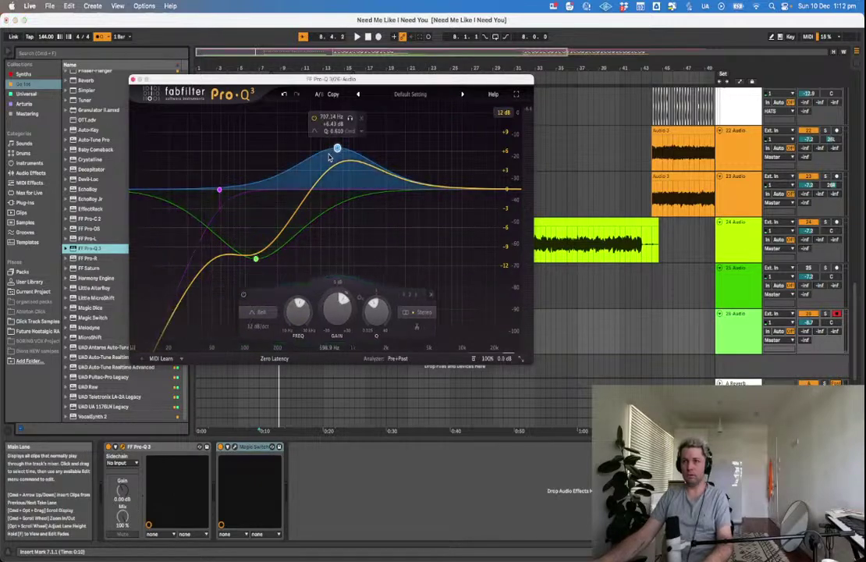
mouse_move(334, 150)
mouse_down()
mouse_move(410, 158)
mouse_move(323, 158)
mouse_move(345, 155)
mouse_move(344, 139)
mouse_up()
key(space)
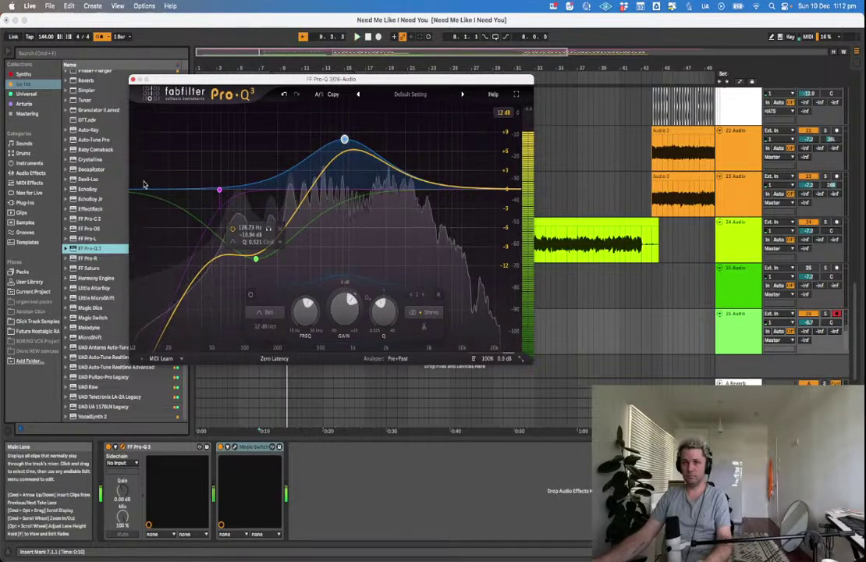
Remove the EQ's low bell and move the 12 dB/oct low cut up to about 1010 Hz during playback.
click(220, 190)
click(256, 258)
click(275, 234)
drag(221, 192, 355, 203)
key(space)
Replay the verse guitar from bar 1, lower the low cut to about 554 Hz with a Q of 0.857, and close the EQ.
drag(186, 89, 376, 70)
key(space)
click(196, 336)
key(space)
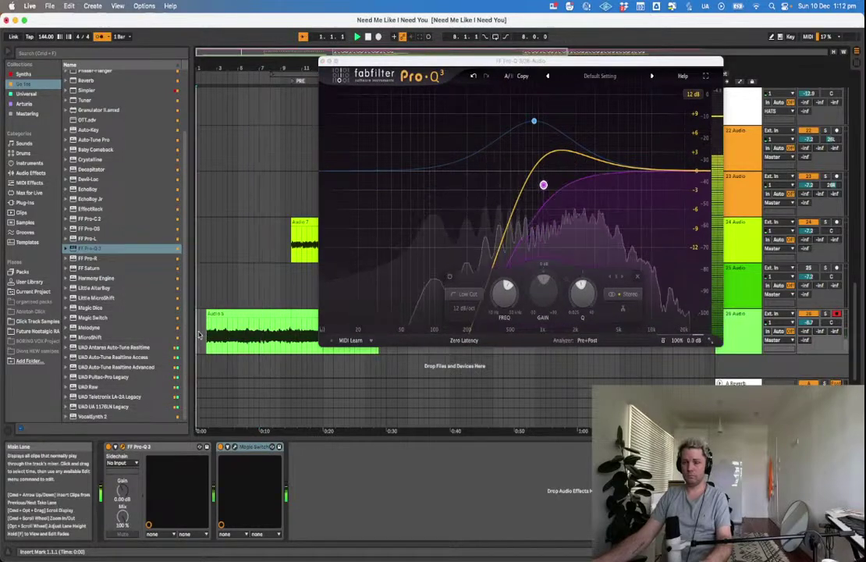
mouse_move(543, 184)
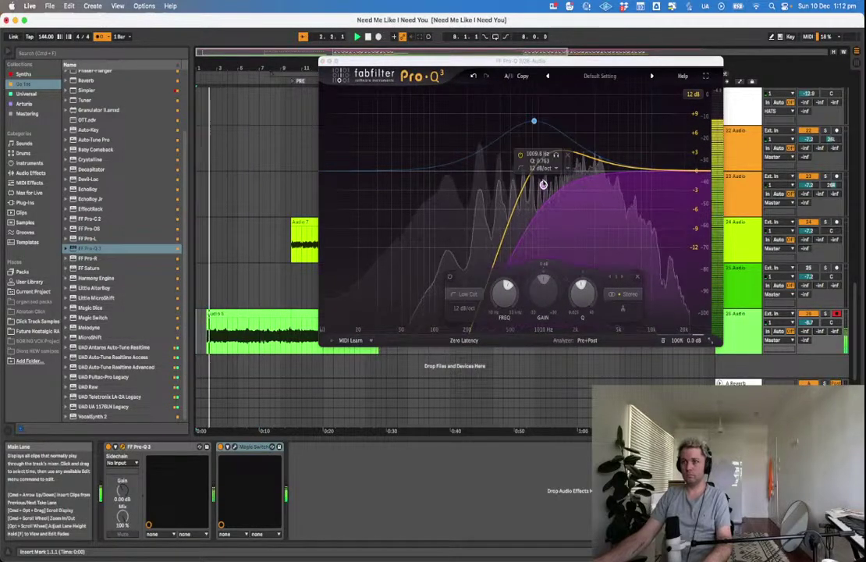
drag(543, 184, 515, 179)
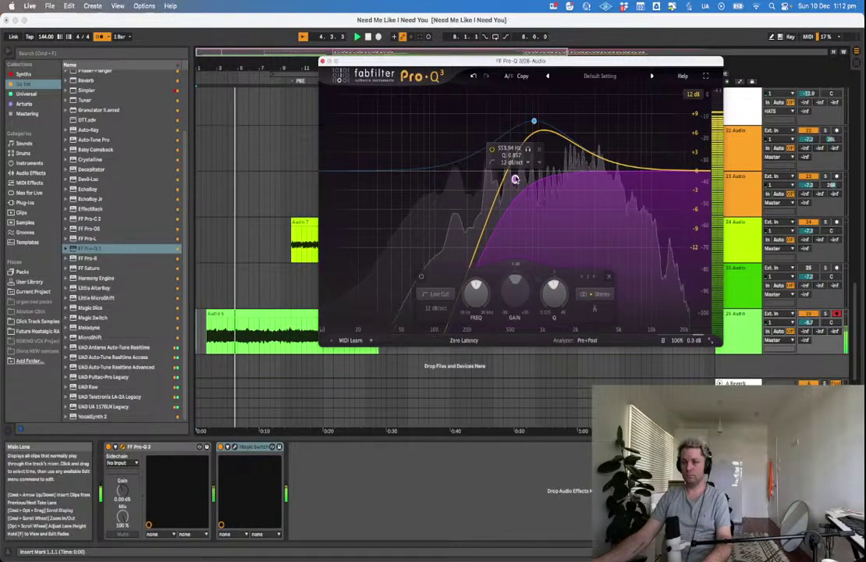
click(322, 61)
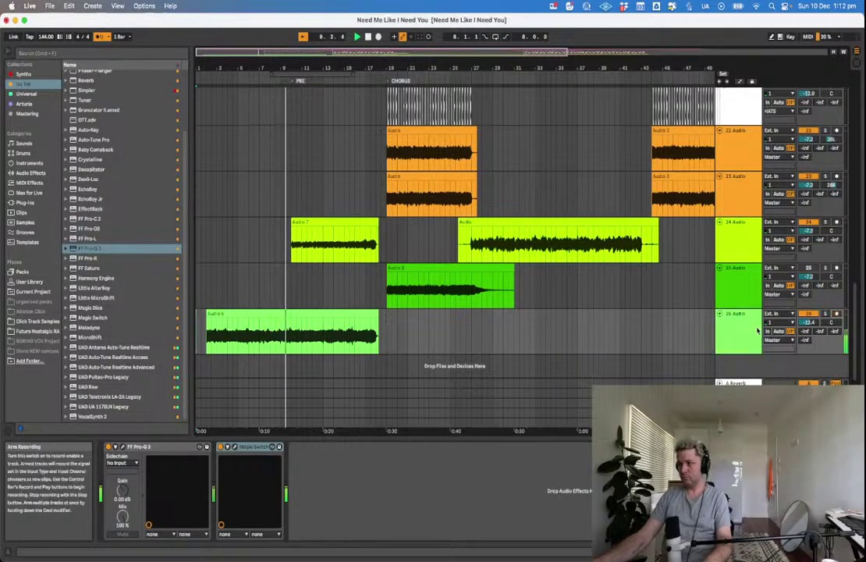
Hide the device view and trim the start of track 24's second guitar clip to about half a bar before bar 27.
click(593, 344)
key(super+alt+l)
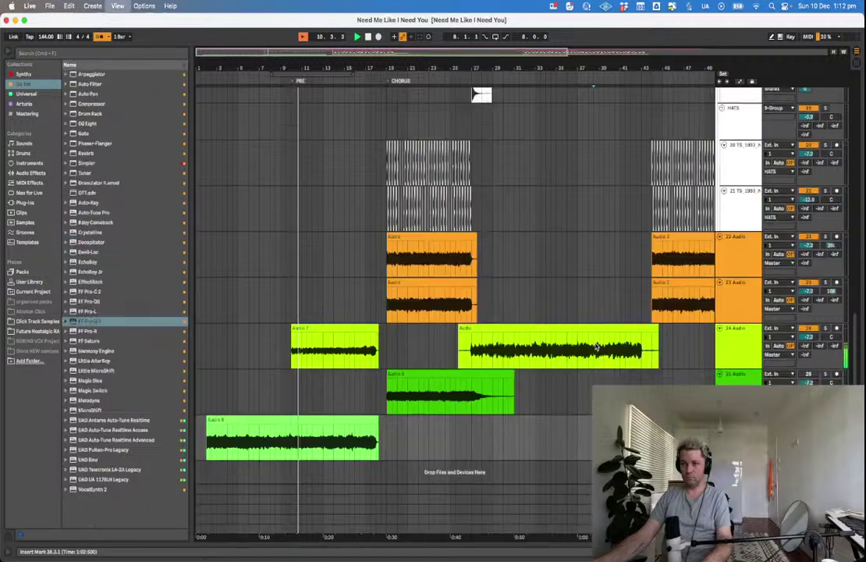
click(565, 329)
click(469, 352)
drag(468, 352, 441, 344)
click(441, 345)
scroll(441, 346, right, 5)
scroll(471, 380, left, 2)
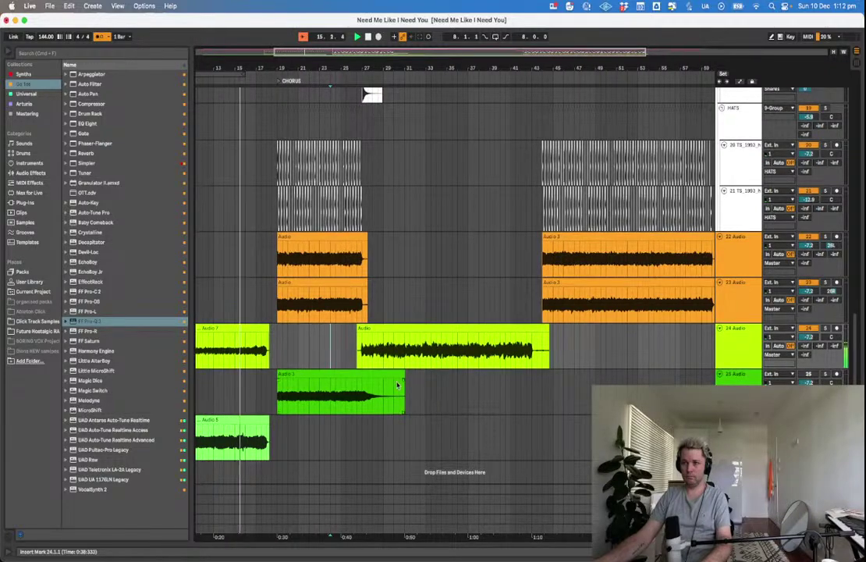
Add a short fade-out to the end of track 25's chorus guitar clip and replay from bar 19.
drag(404, 381, 389, 381)
click(361, 458)
scroll(363, 459, left, 3)
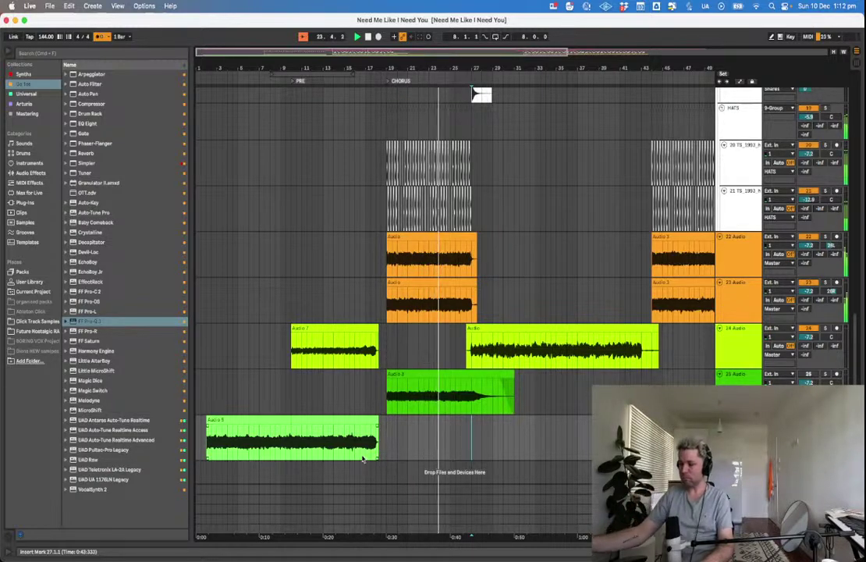
click(387, 346)
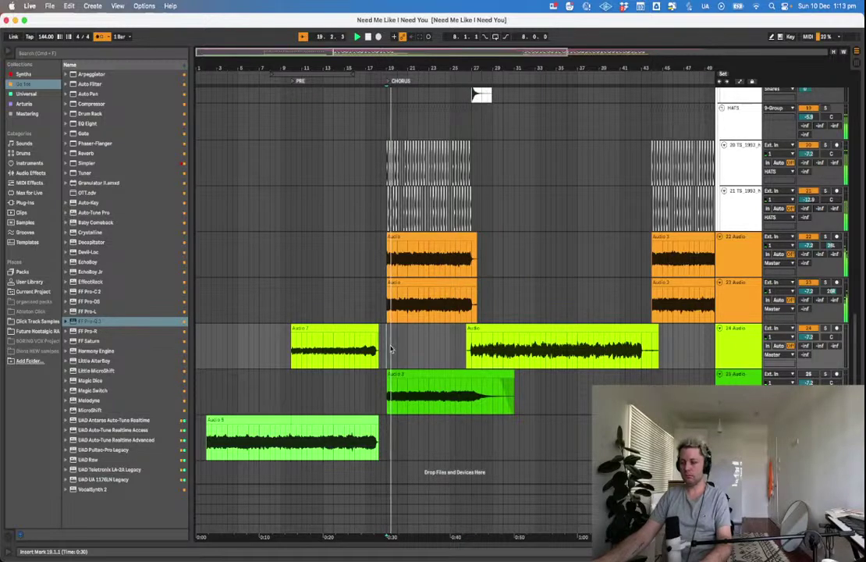
Play the arrangement from bar 1 through the chorus with the metronome switched off.
click(202, 431)
key(space)
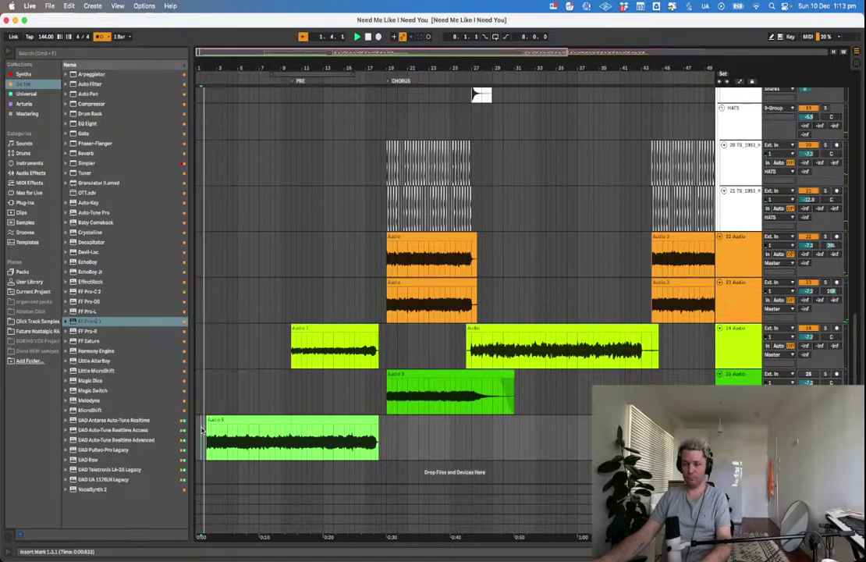
click(99, 37)
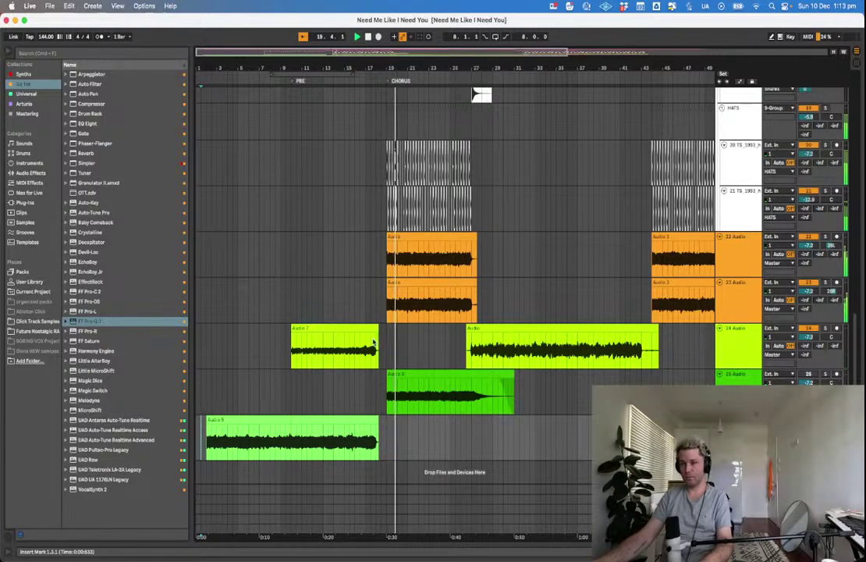
click(467, 427)
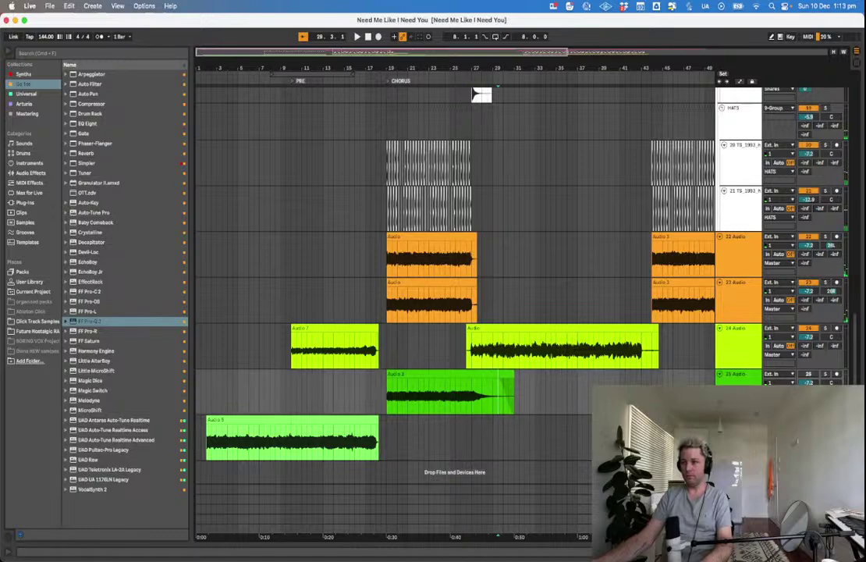
Insert a MIDI track after track 23 and load the Native Instruments Kontakt VST3 plug-in on it.
click(732, 303)
key(super+shift+t)
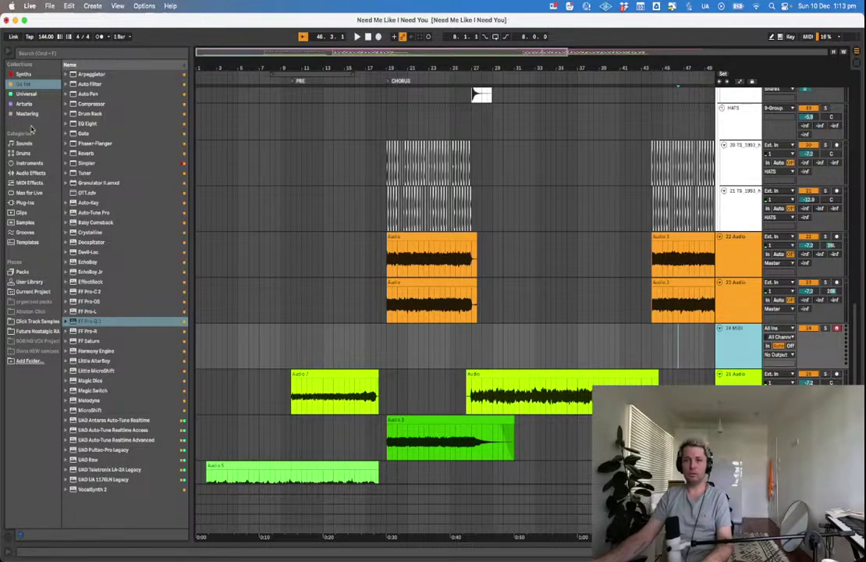
click(26, 94)
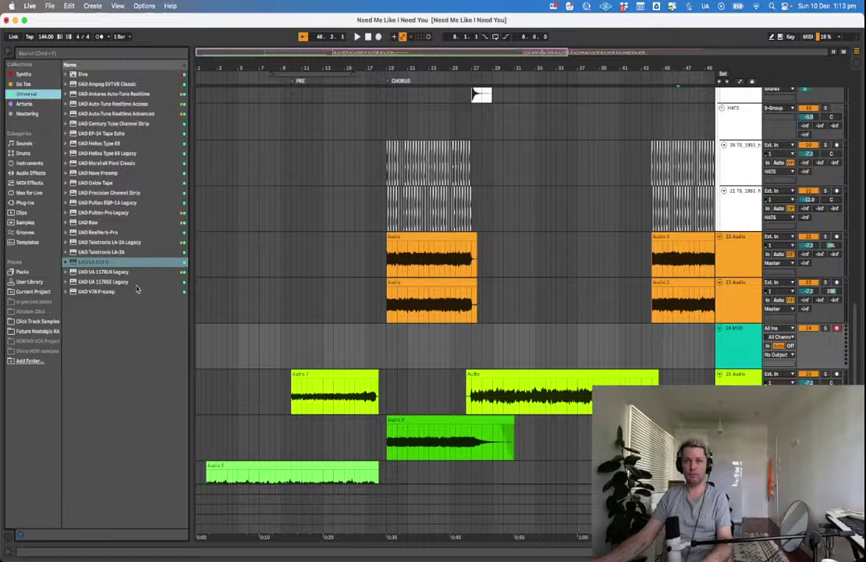
click(39, 205)
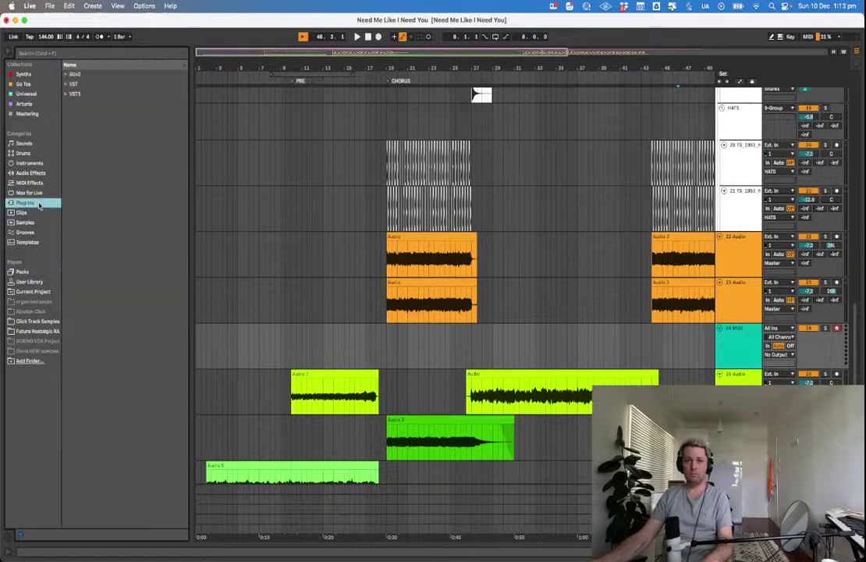
click(66, 94)
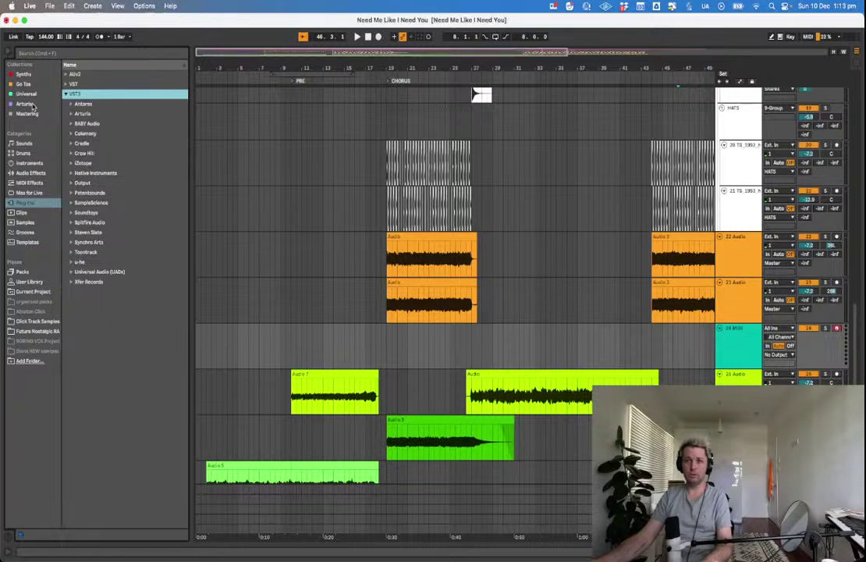
click(72, 173)
click(90, 203)
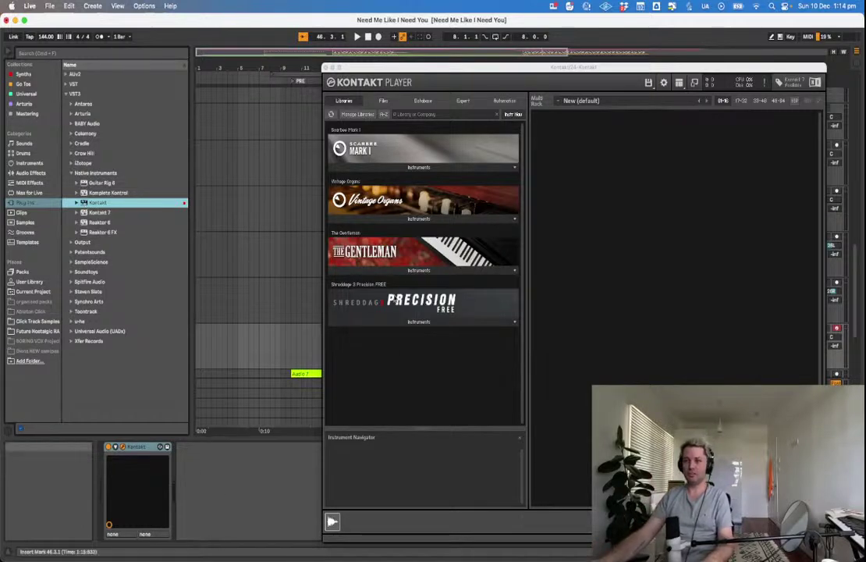
Load the Shreddage 3 Precision FREE bass instrument in Kontakt and reposition the plug-in window to show it fully.
click(427, 300)
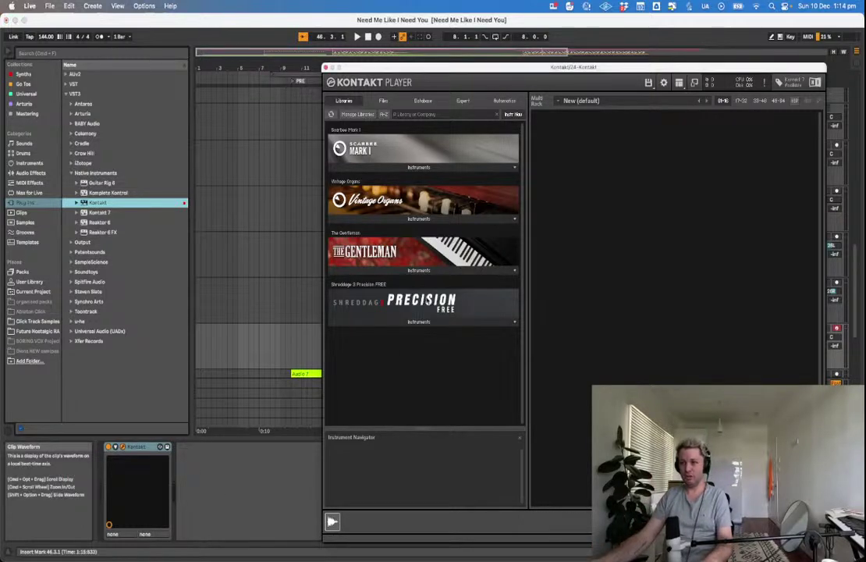
click(438, 322)
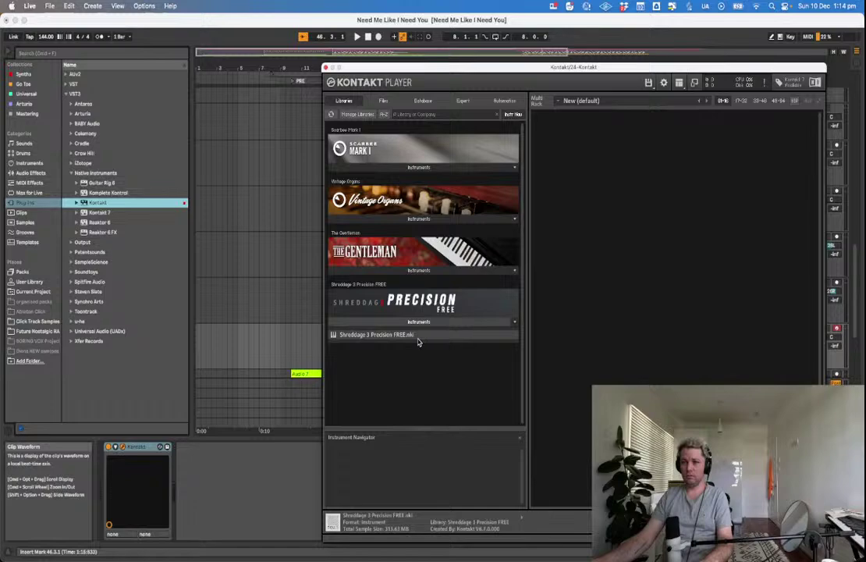
double_click(418, 341)
drag(608, 68, 430, 29)
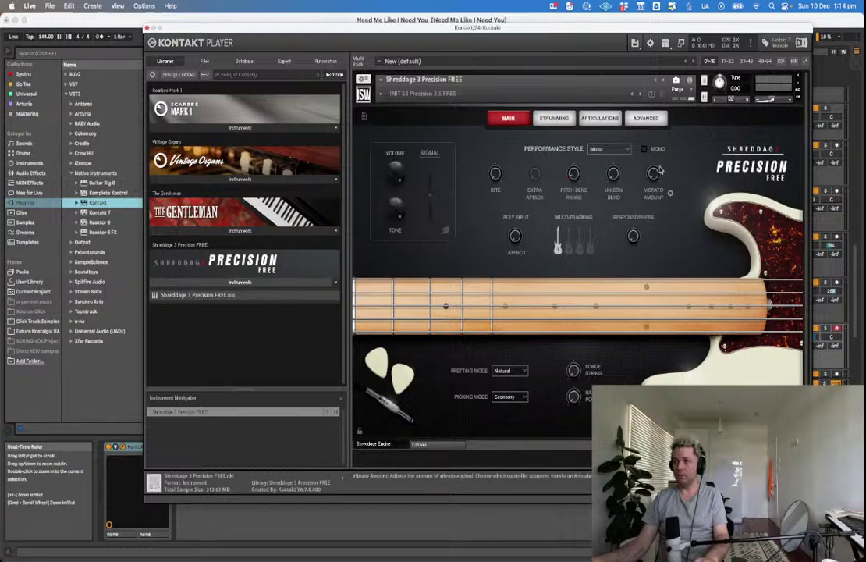
Raise the bass's Responsiveness, then try different Force String settings and return that control to its minimum.
click(634, 237)
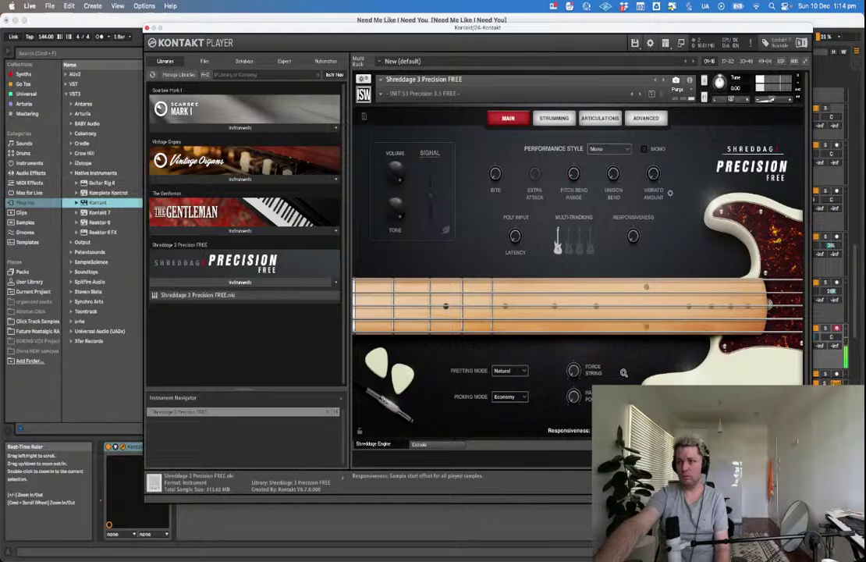
drag(629, 242, 636, 209)
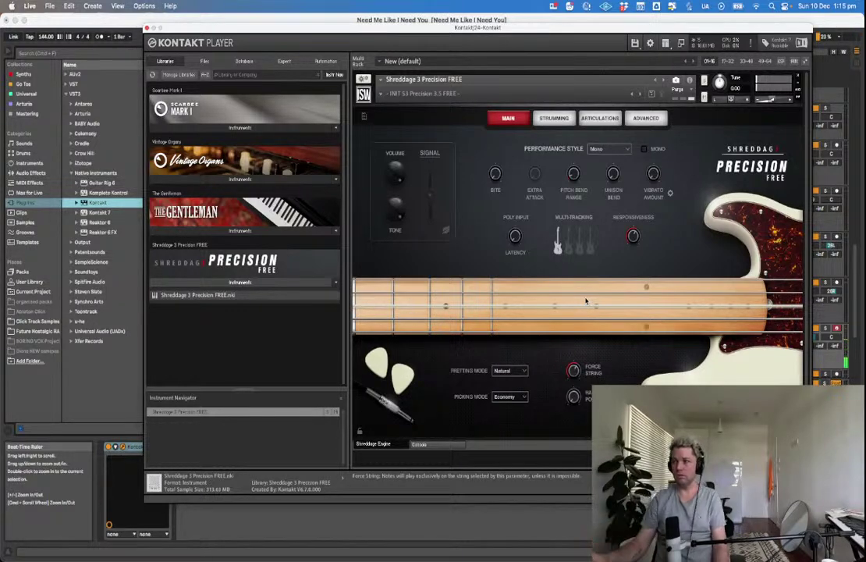
drag(576, 372, 579, 322)
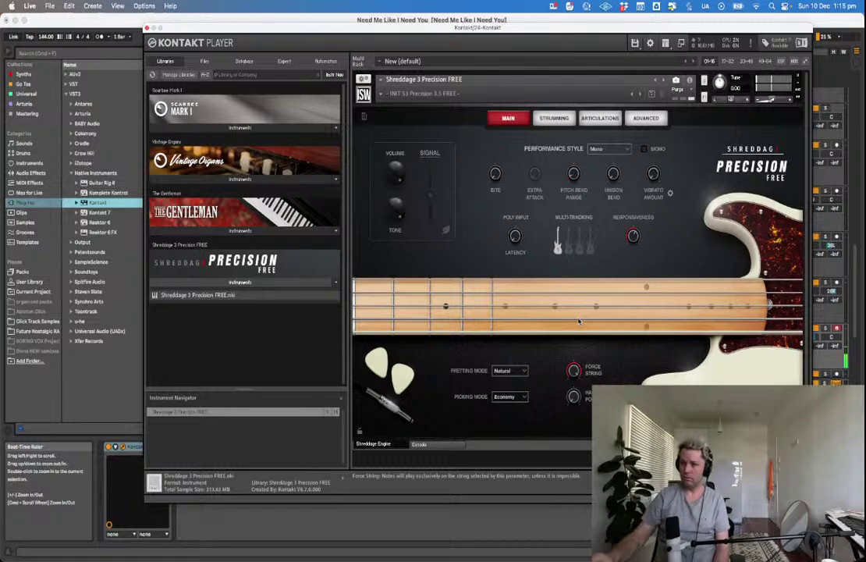
drag(574, 372, 554, 546)
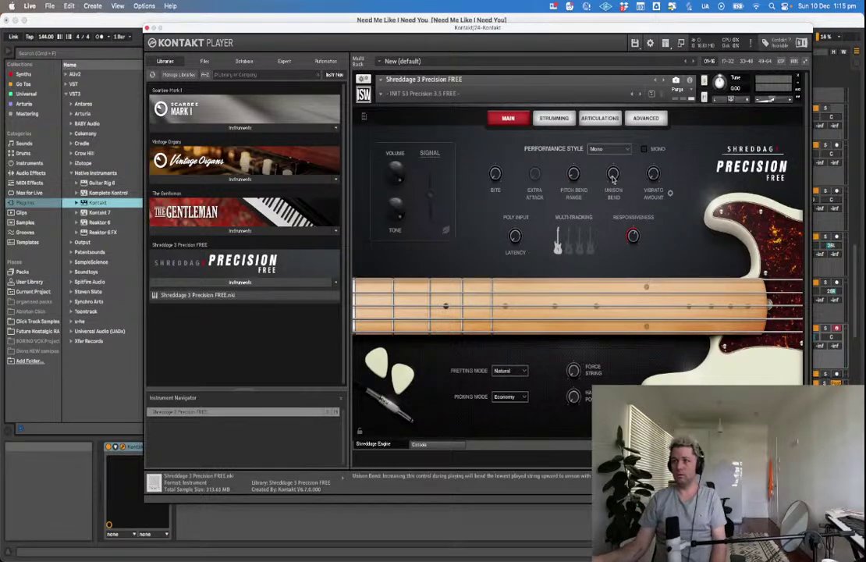
Examine the bass instrument's strumming, articulation and advanced settings.
click(556, 121)
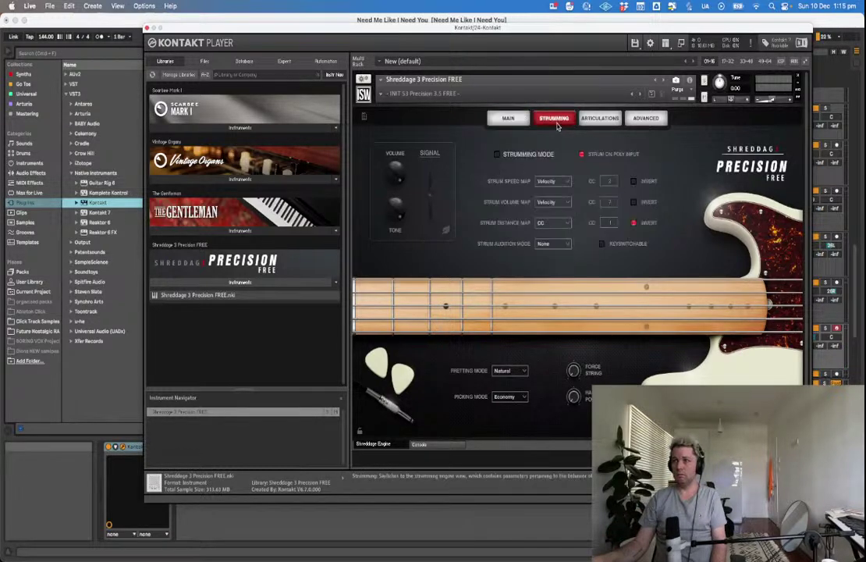
click(610, 122)
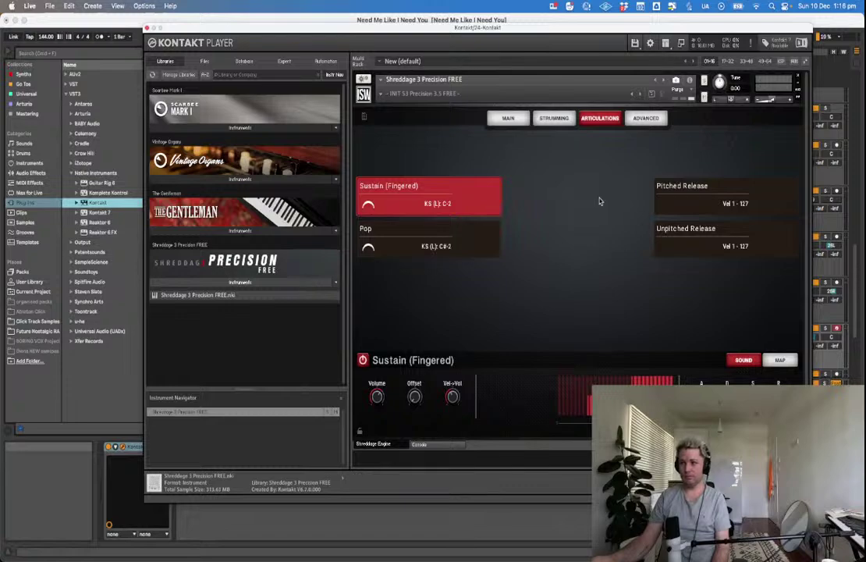
click(654, 118)
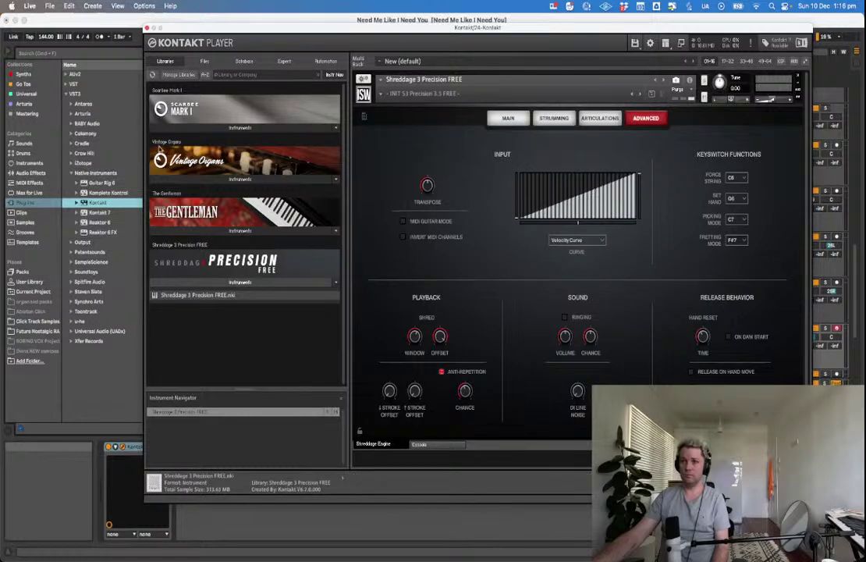
Close the Kontakt window and record a MIDI bass part on track 24 through the chorus, starting playback at bar 17.
click(146, 28)
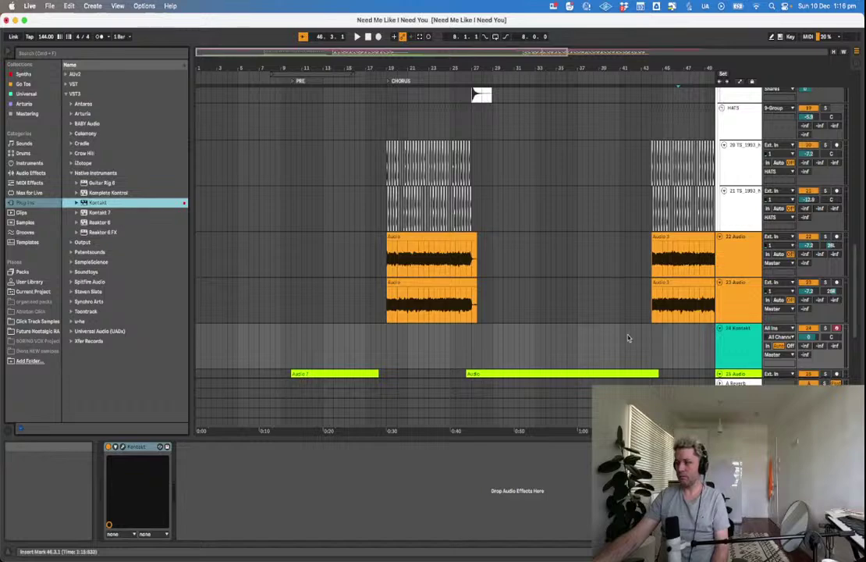
scroll(417, 289, down, 5)
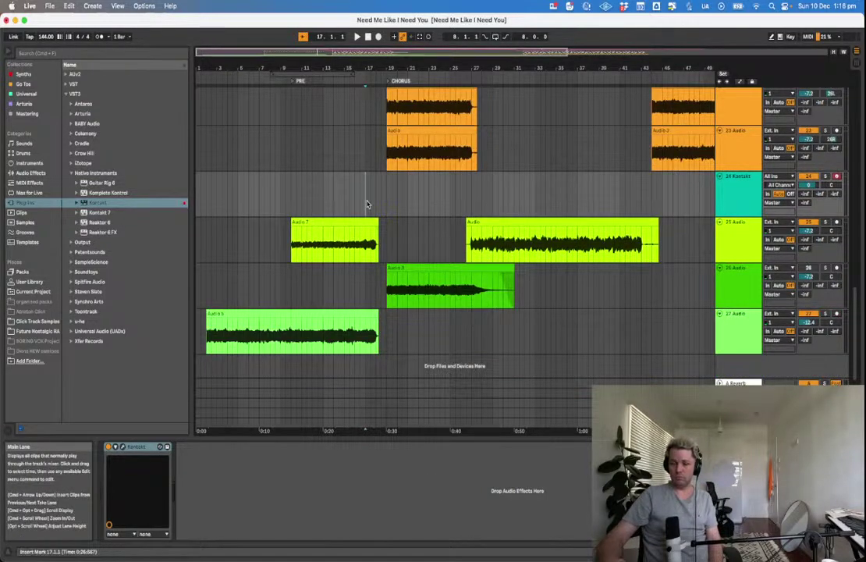
key(space)
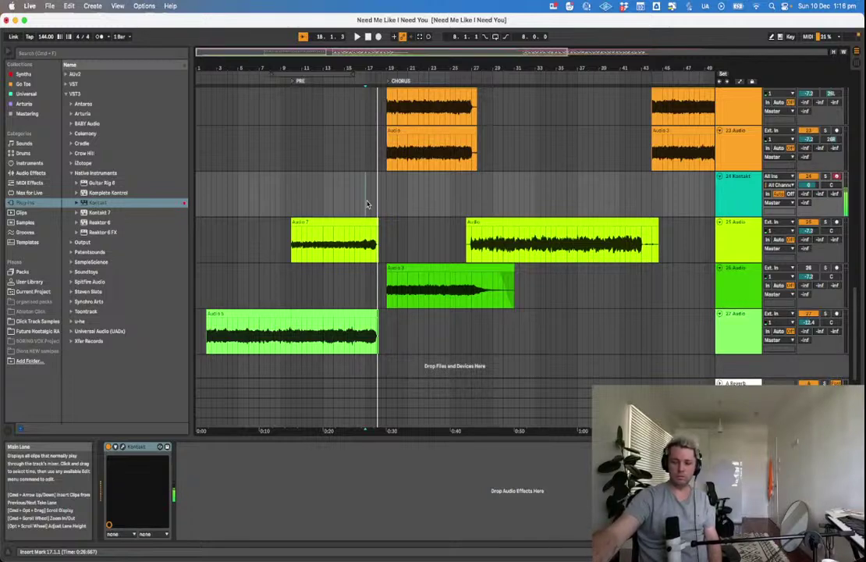
key(F9)
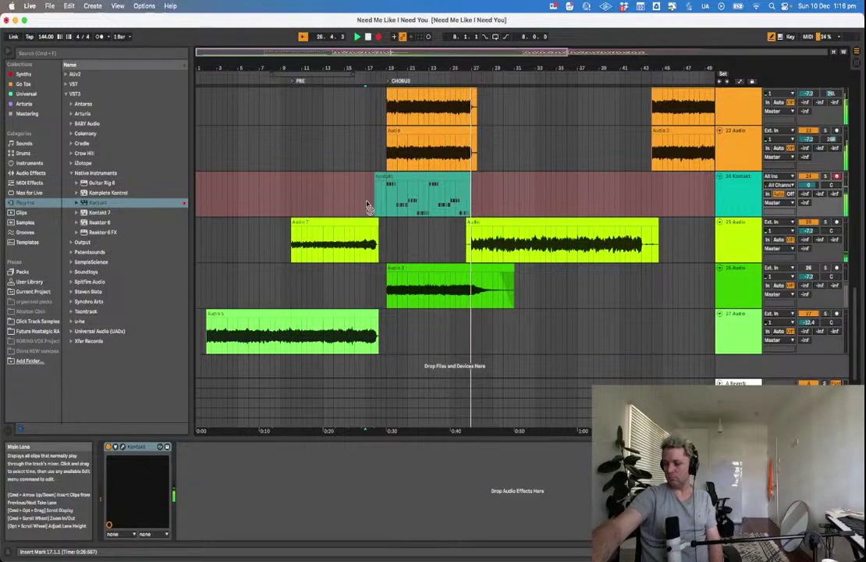
key(space)
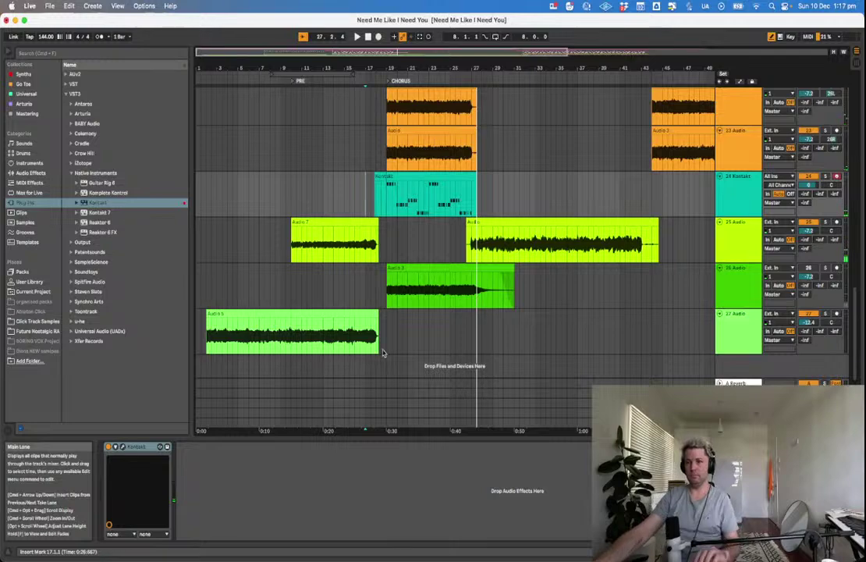
Quantize all notes in the recorded bass clip and solo the Kontakt track for a playback check.
click(410, 226)
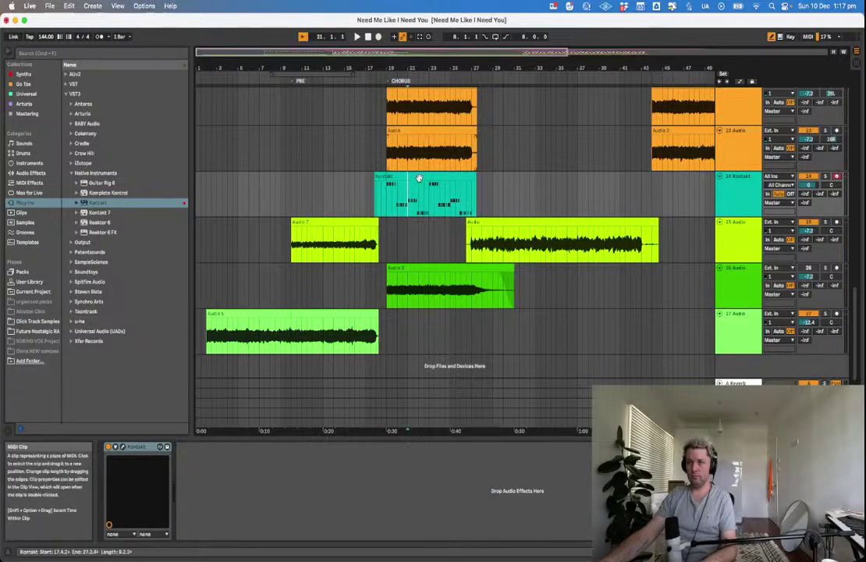
double_click(419, 176)
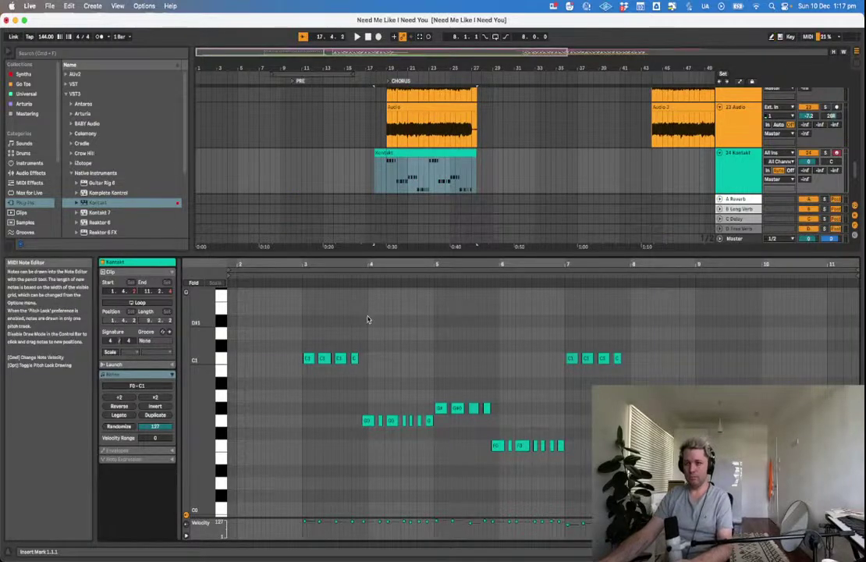
key(super+a)
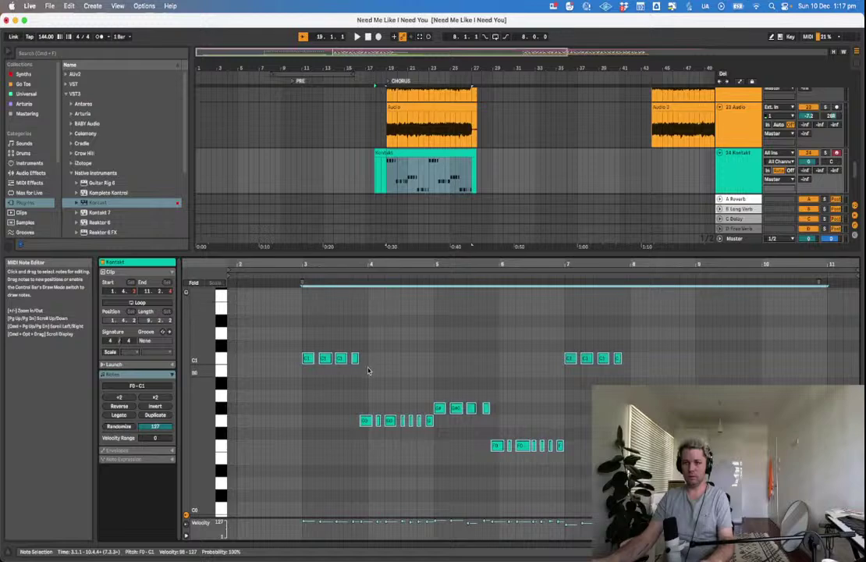
key(space)
key(space)
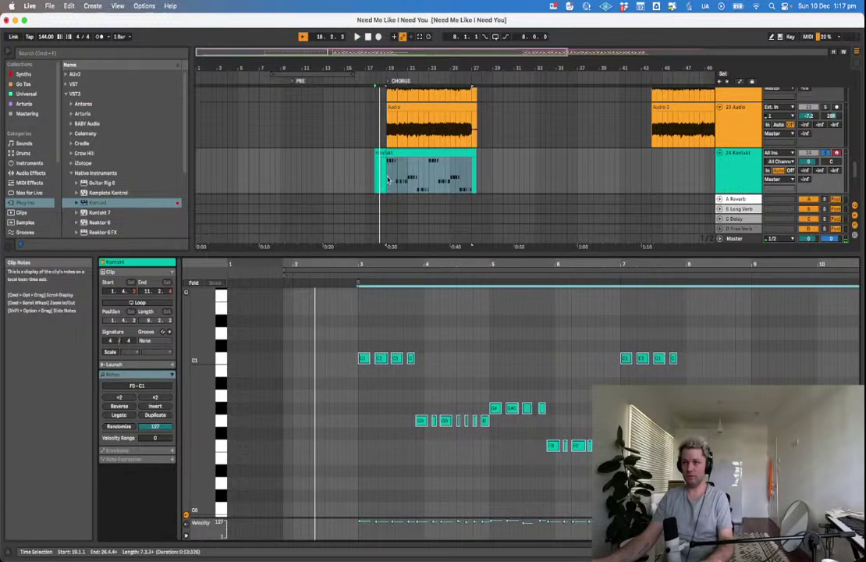
Remove the empty part of the bass clip before bar 19 and play the trimmed clip.
drag(388, 179, 367, 179)
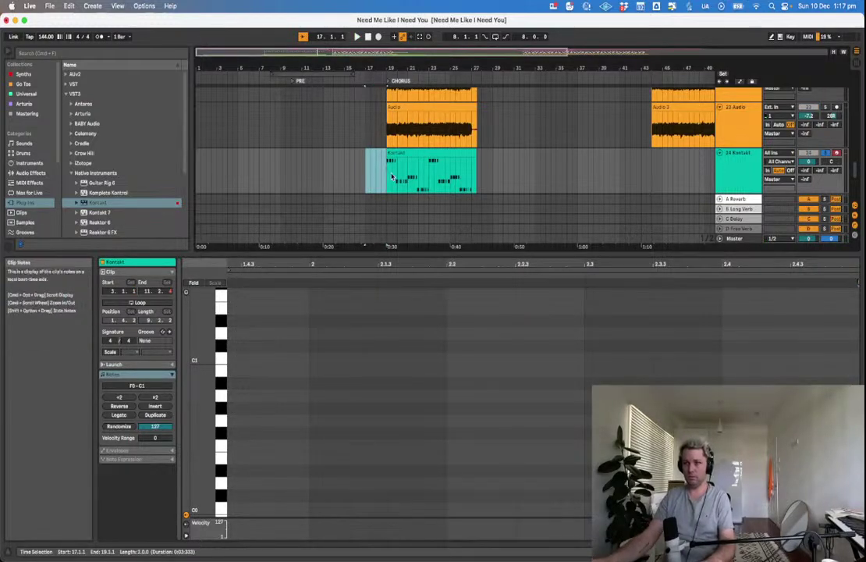
key(space)
click(391, 171)
click(402, 153)
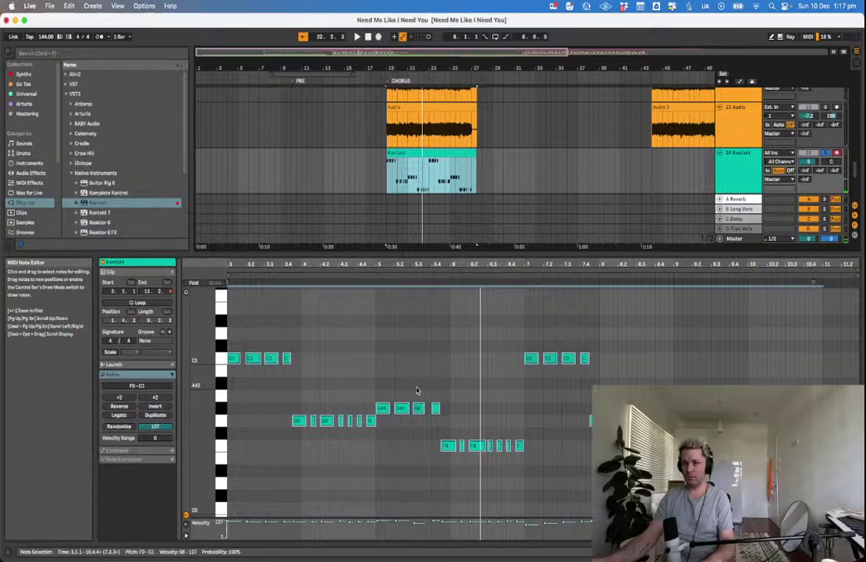
Apply Legato to all notes in the bass clip and play back the soloed part.
click(417, 390)
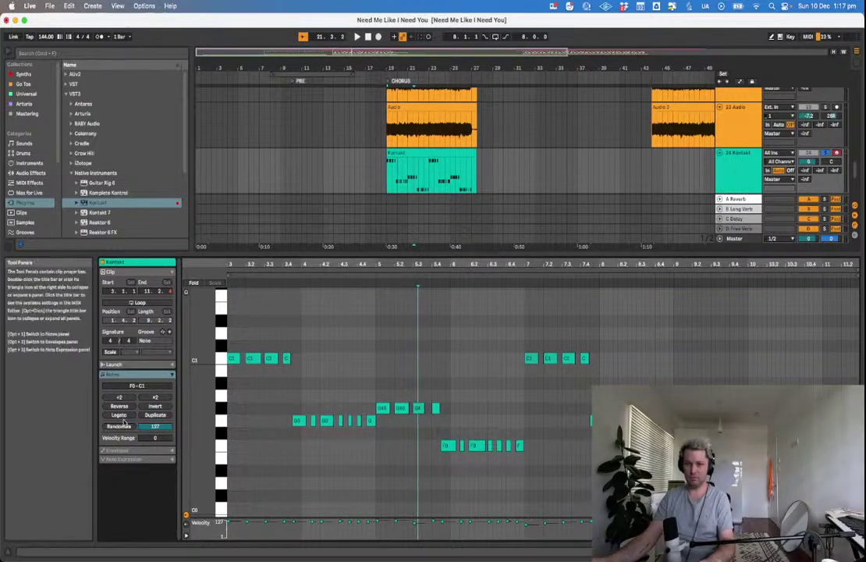
key(super+a)
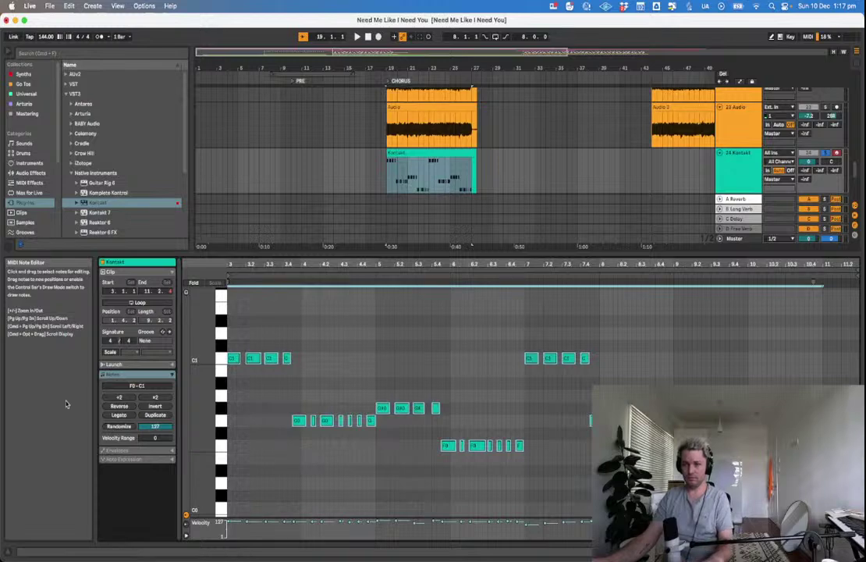
click(119, 414)
key(space)
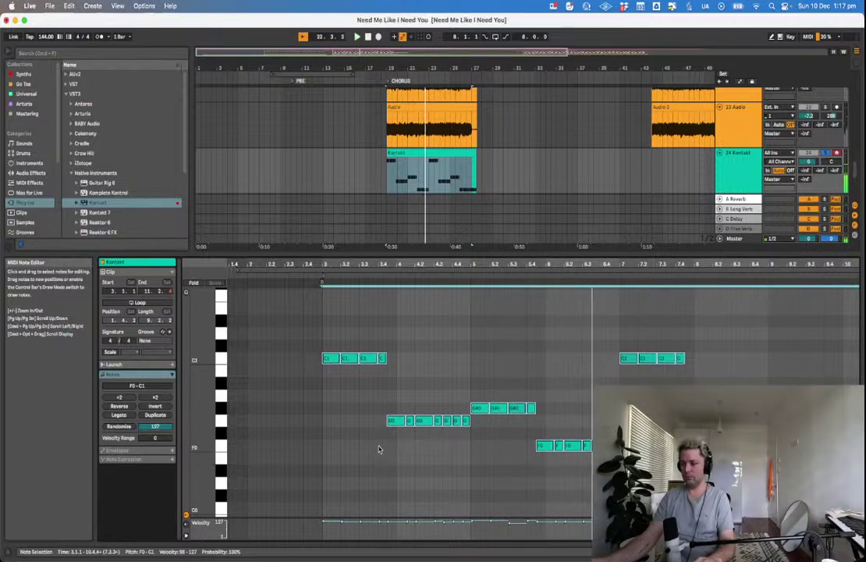
key(space)
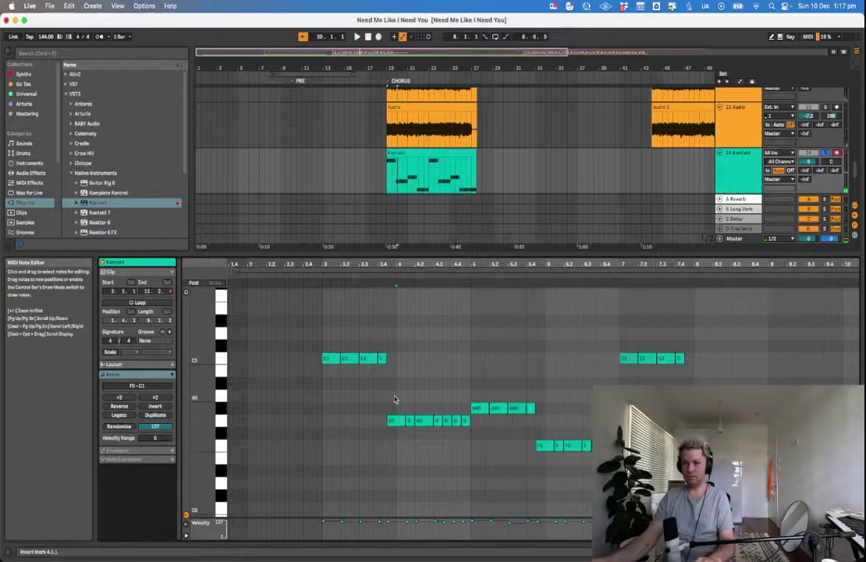
Turn on MIDI editor preview and audition the G0, G#0 and A0 keys and the first C1 and G0 notes.
click(223, 422)
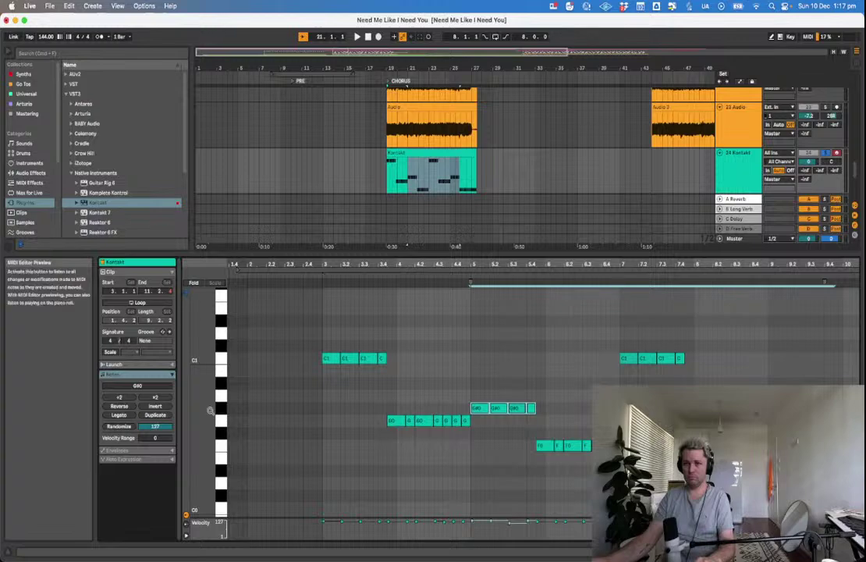
click(223, 410)
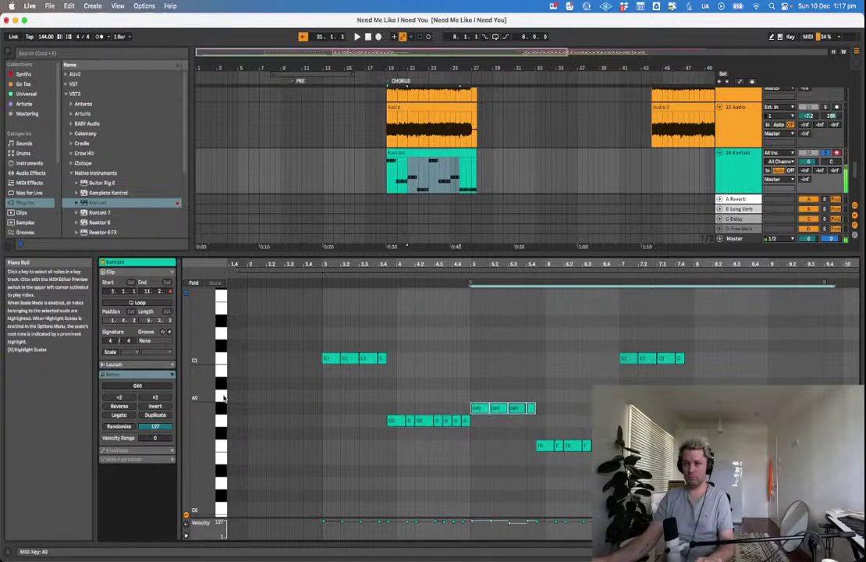
click(224, 398)
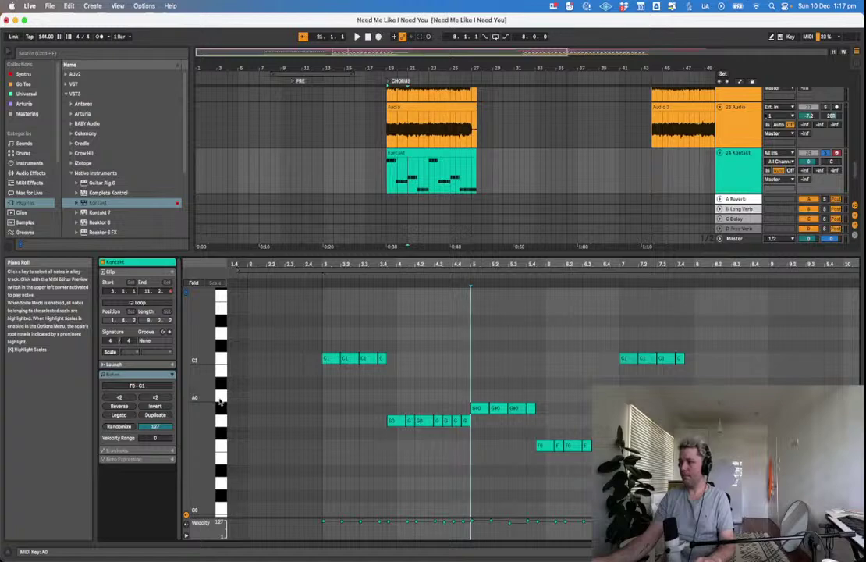
click(328, 359)
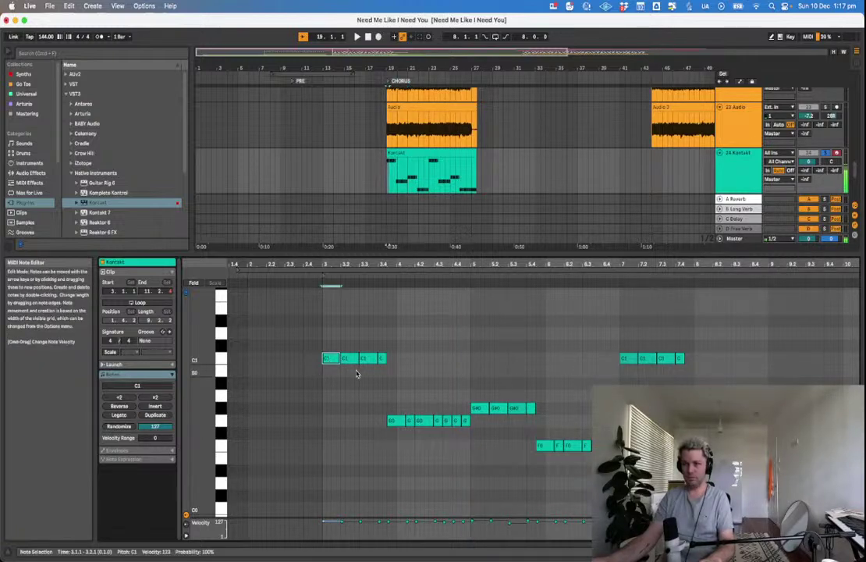
click(395, 421)
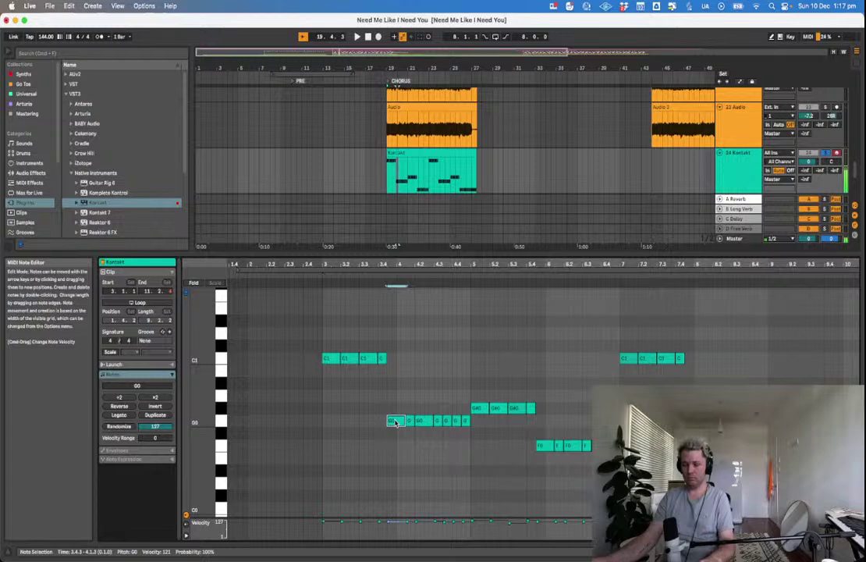
double_click(395, 422)
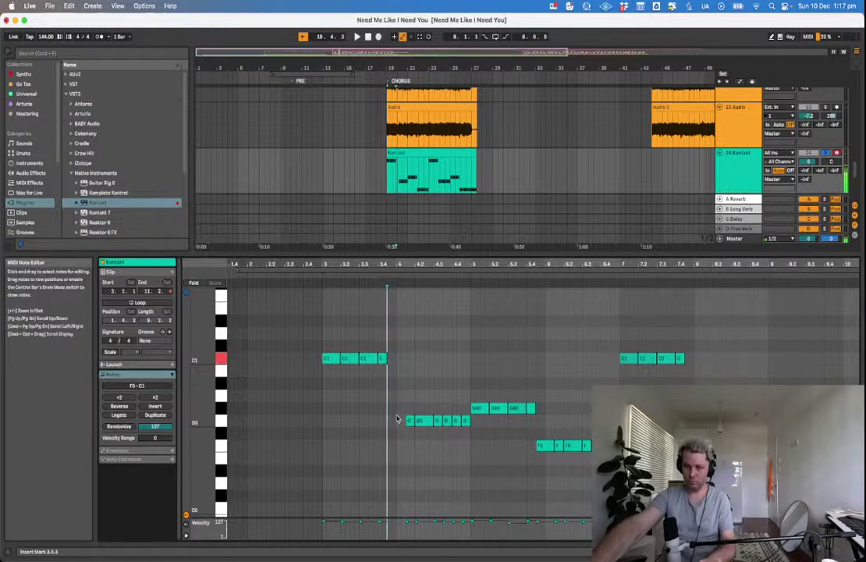
double_click(397, 420)
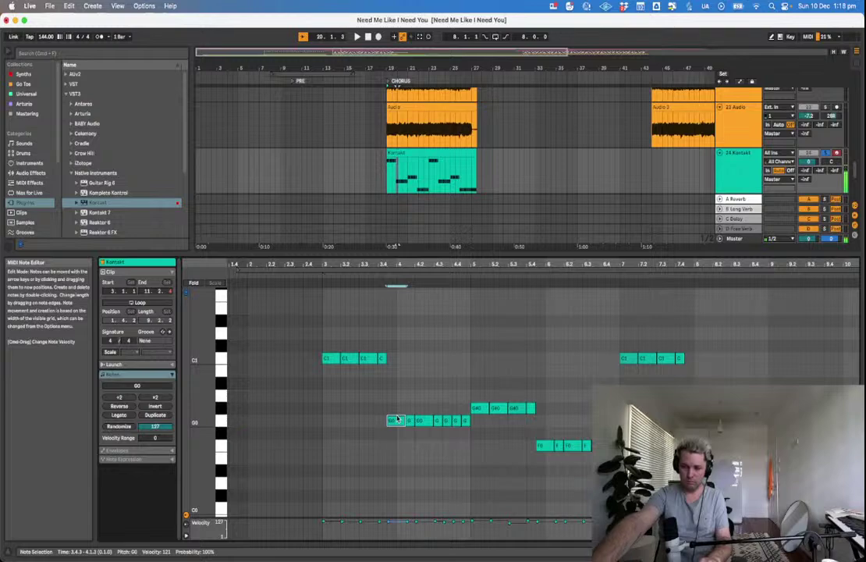
Unsolo the Kontakt track, hide the clip view and play the chorus bass with the full arrangement from bar 18.
key(space)
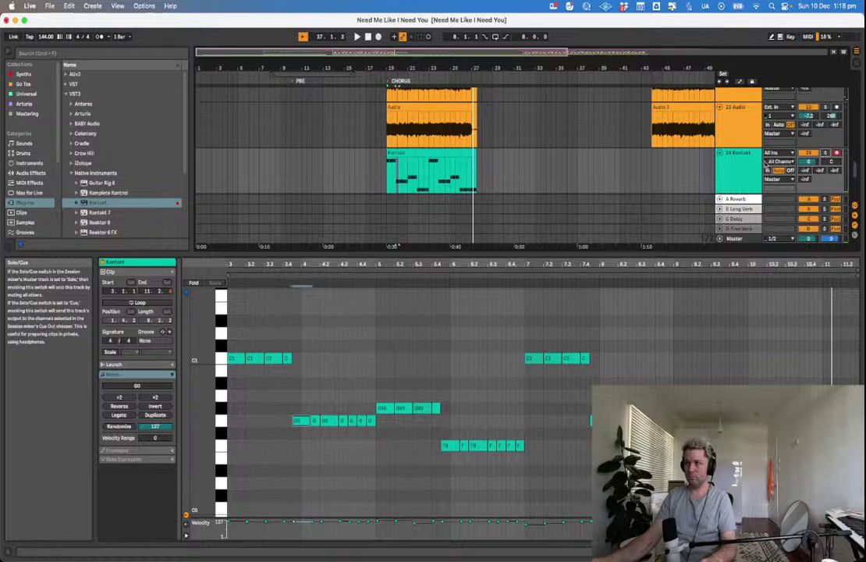
click(692, 175)
click(388, 171)
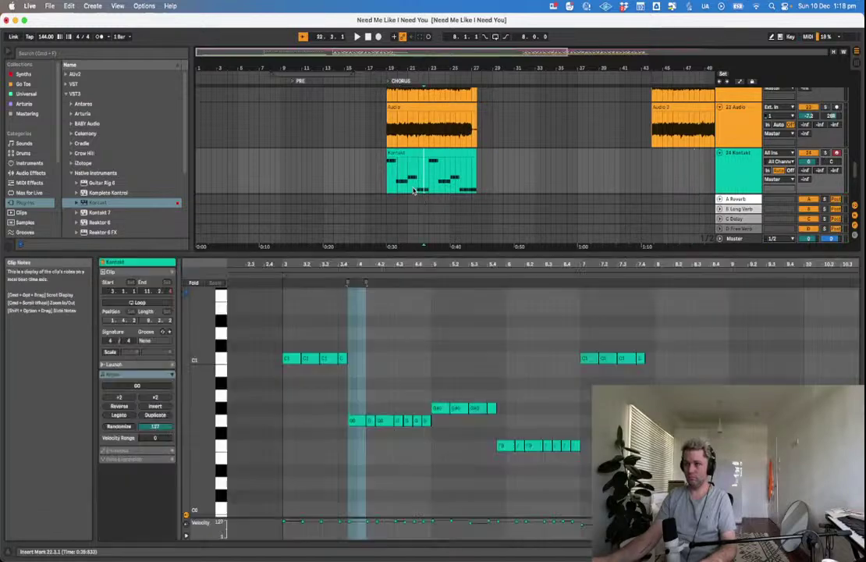
key(super+alt+l)
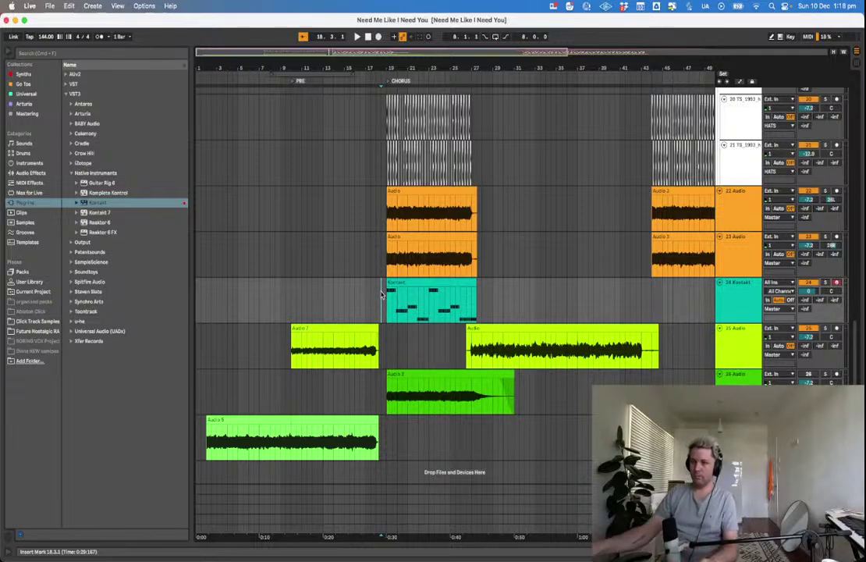
key(space)
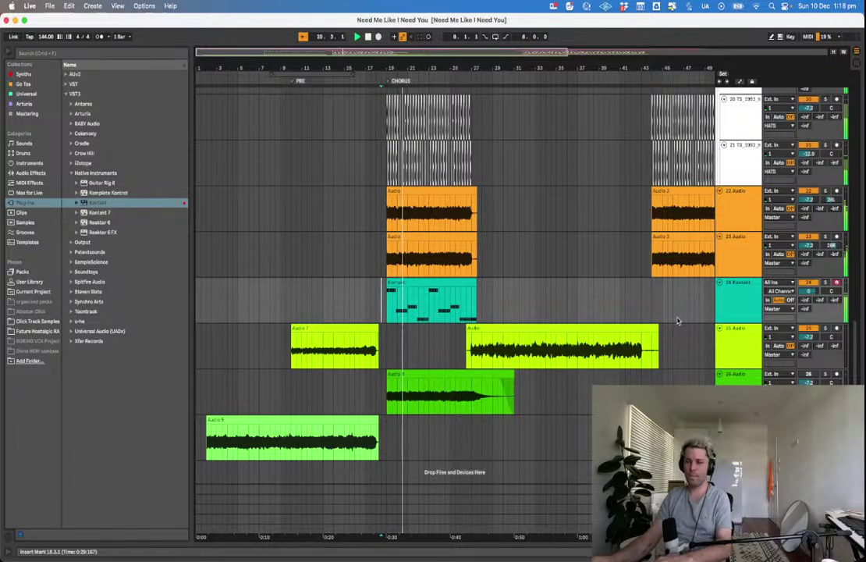
key(space)
Solo the Kontakt bass track and add Decapitator from the Go Tos collection after the instrument.
double_click(733, 308)
key(s)
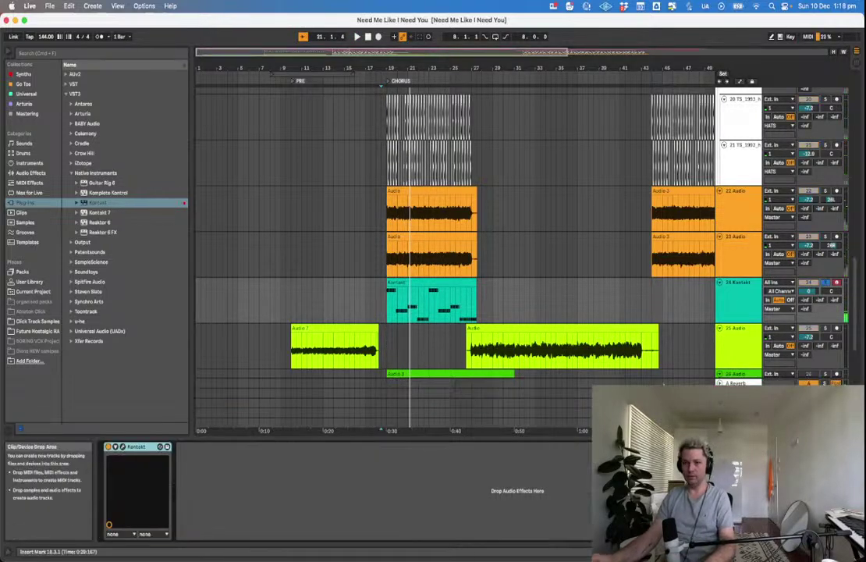
click(24, 144)
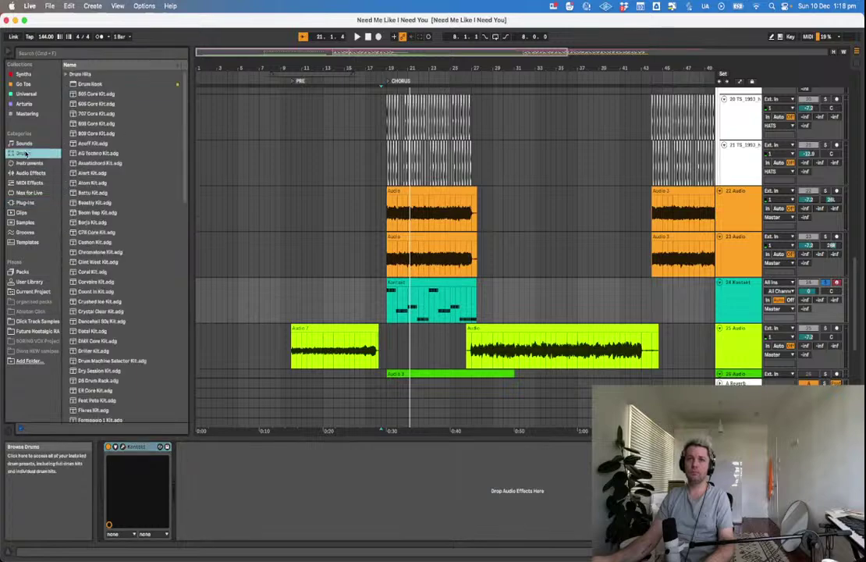
click(25, 93)
click(24, 84)
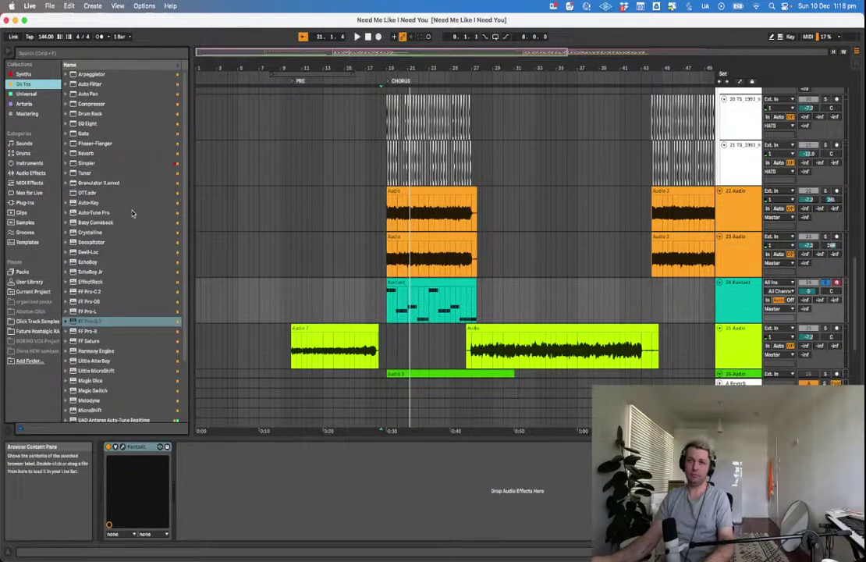
double_click(114, 242)
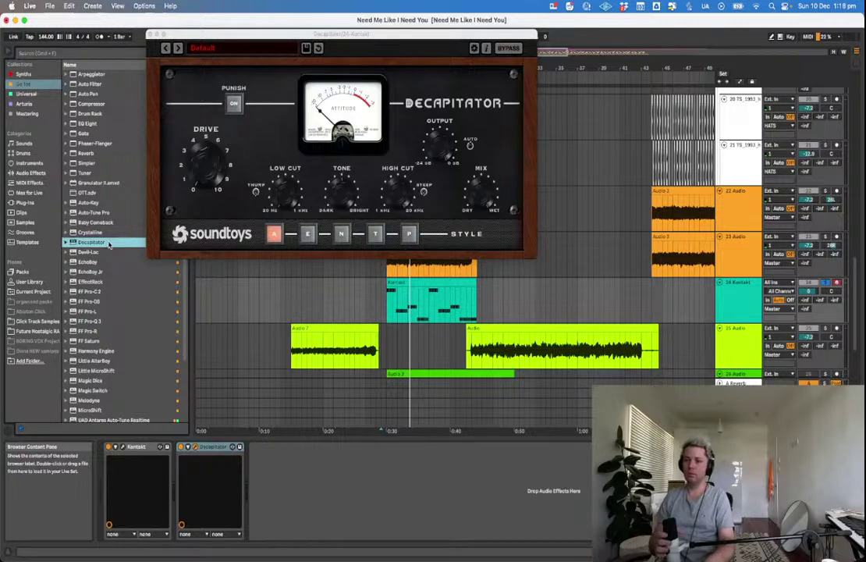
Raise Decapitator's Drive while playing the soloed bass, then replay the part from the start of the chorus.
key(space)
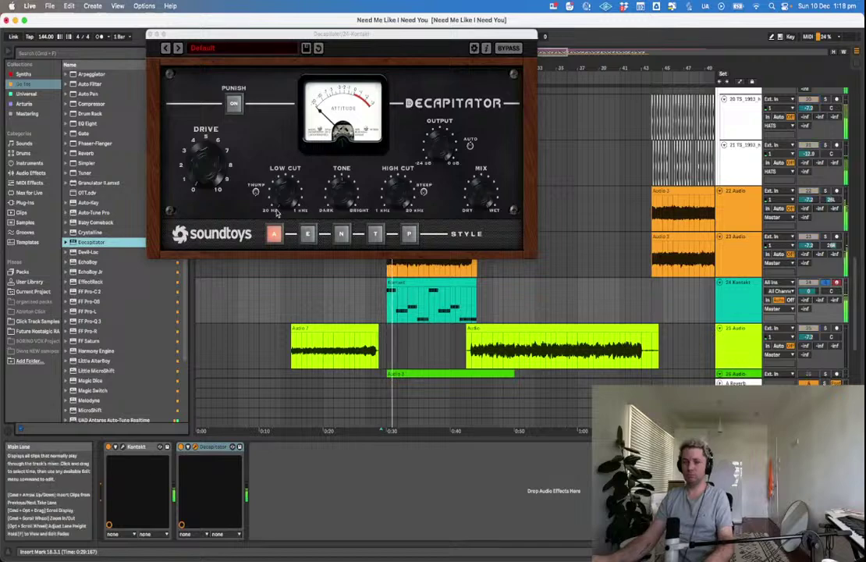
drag(199, 170, 215, 130)
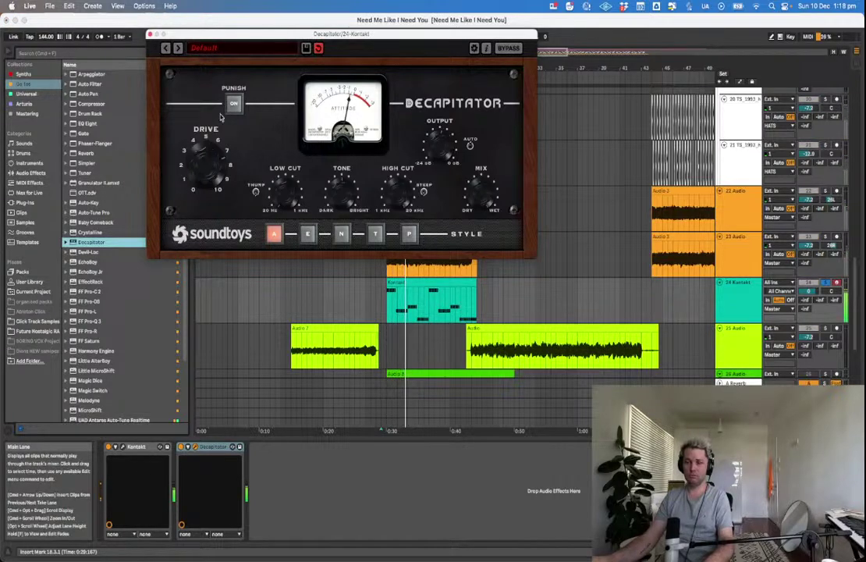
scroll(404, 284, up, 2)
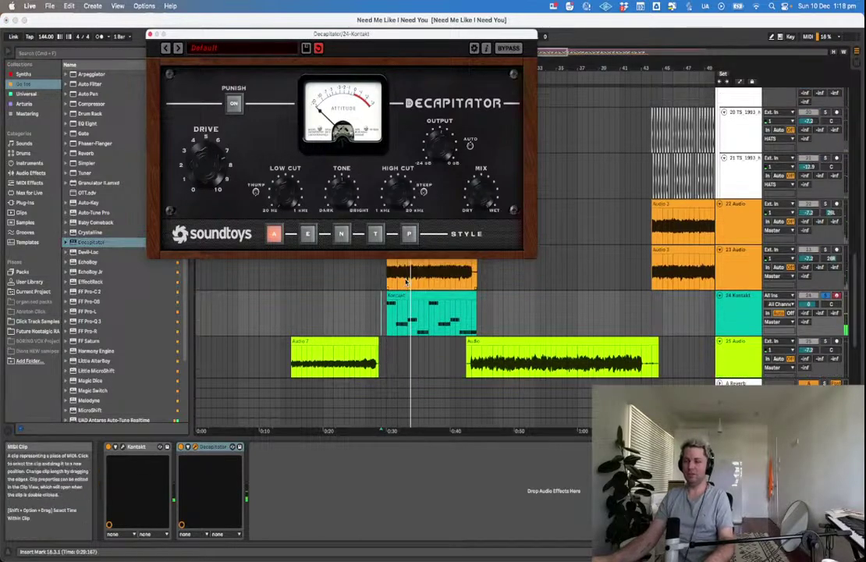
scroll(404, 284, up, 1)
key(space)
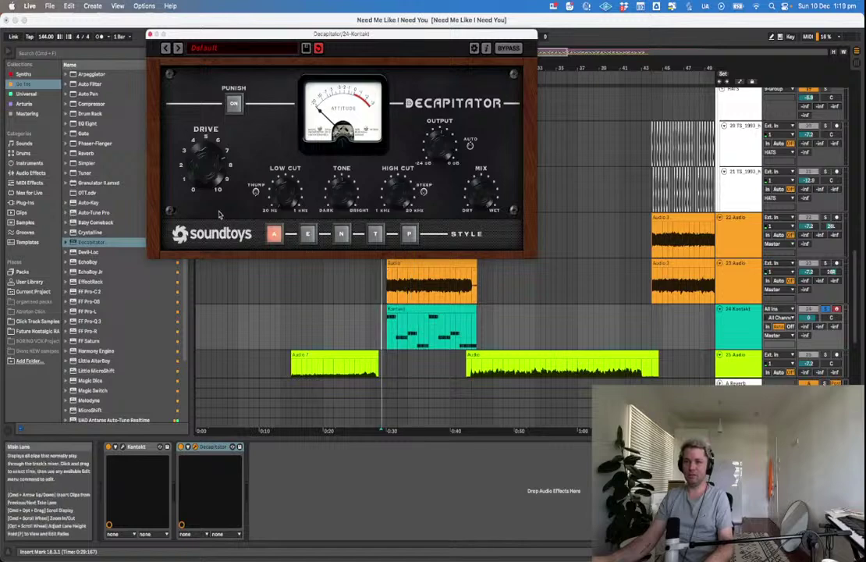
click(386, 337)
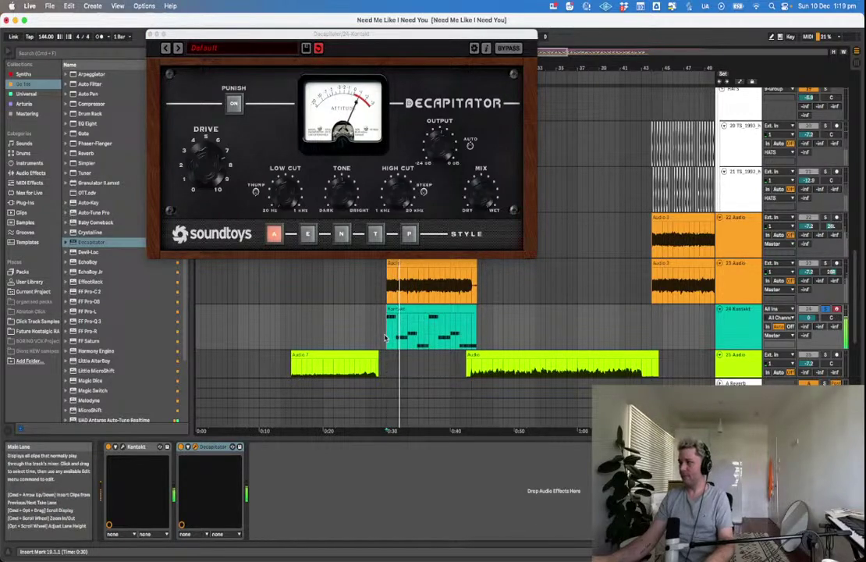
Compare Decapitator's E, N and T styles during playback, switch it to style P and stop playback.
click(308, 234)
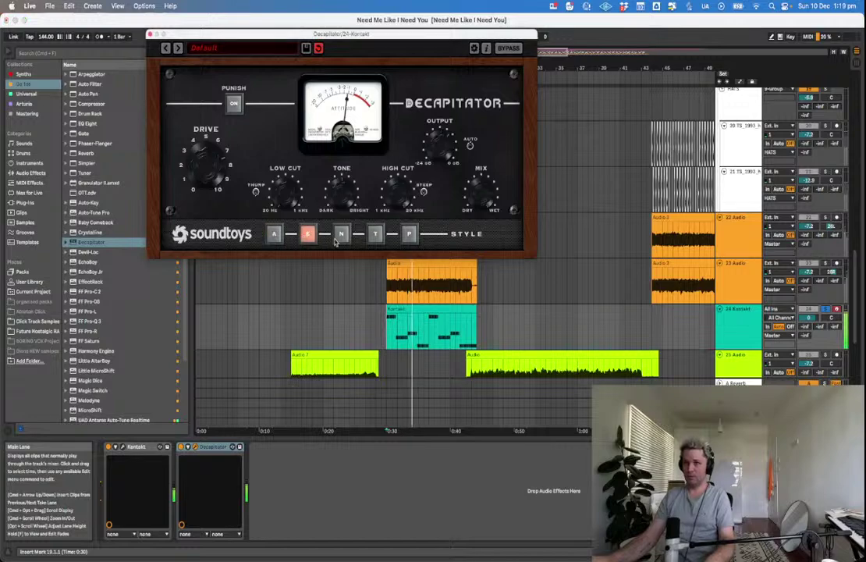
click(341, 234)
click(375, 234)
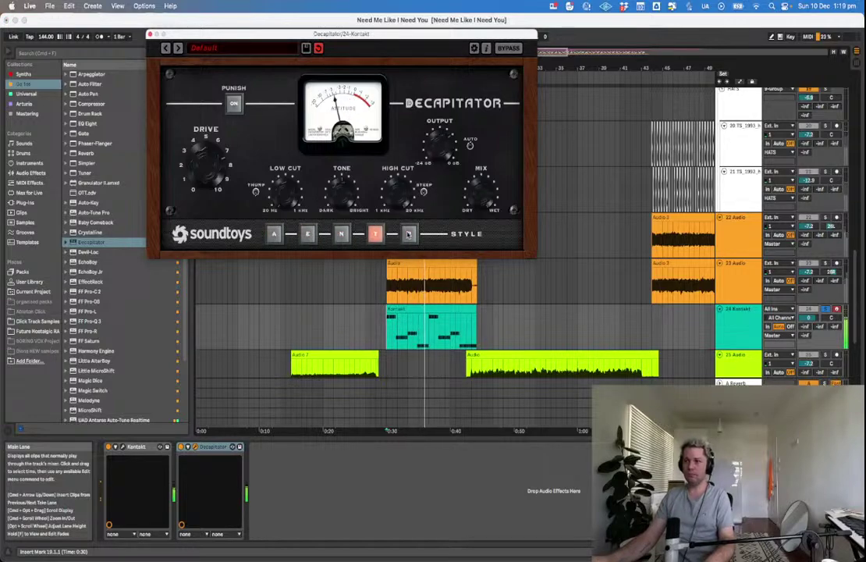
click(408, 234)
key(space)
Open the Kontakt bass clip's notes and transpose the F0 run leading into bar 7 up an octave to F1.
double_click(418, 310)
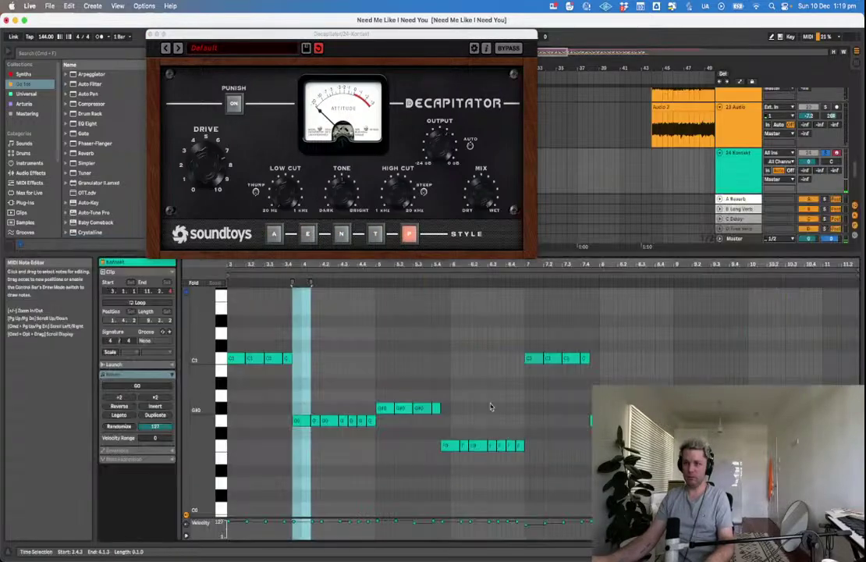
click(491, 406)
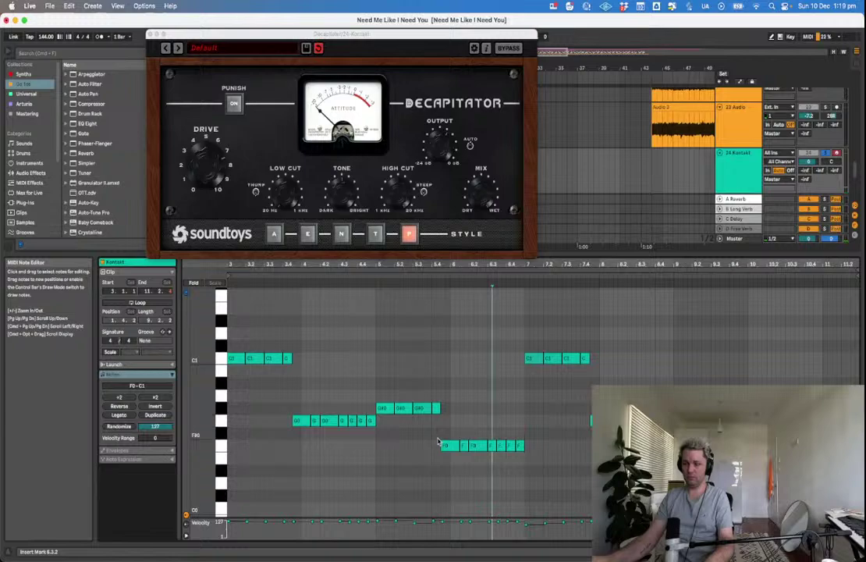
drag(438, 429, 512, 447)
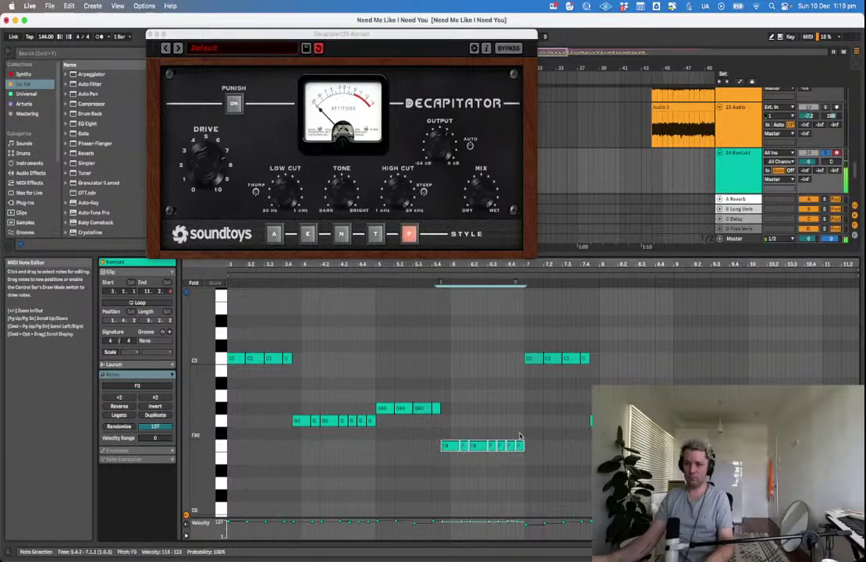
key(shift+Up)
Play the bass part around the F1 run, audition its first and third notes, and set the replay start at 5.3.2.
key(space)
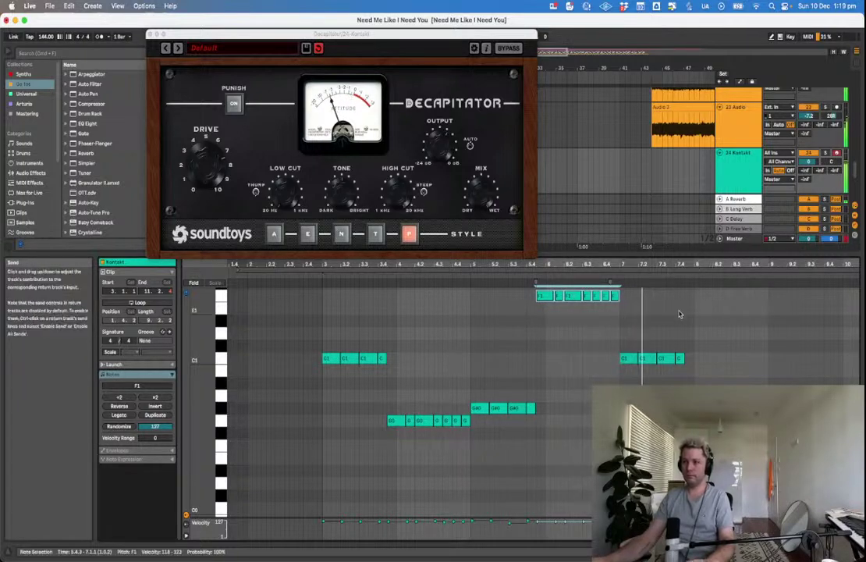
drag(669, 320, 642, 328)
click(566, 341)
key(space)
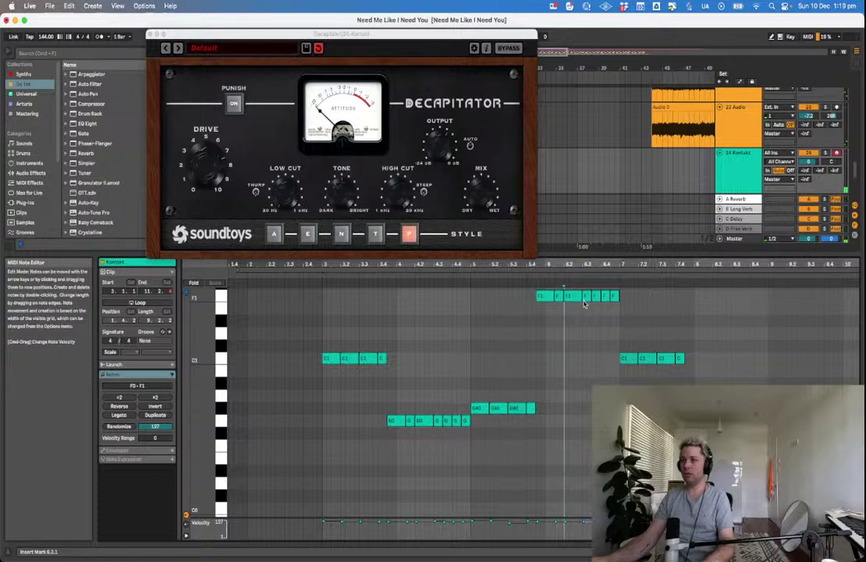
scroll(593, 312, right, 2)
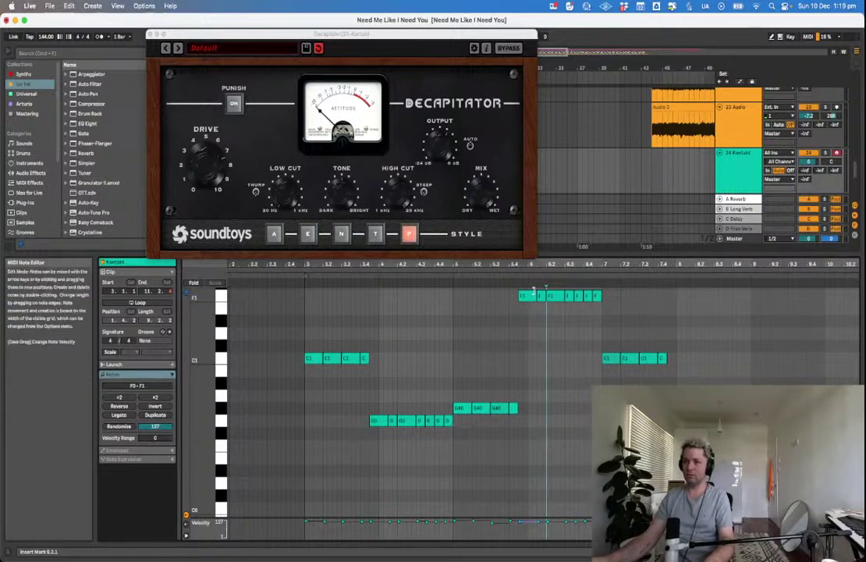
scroll(537, 328, right, 2)
scroll(544, 383, up, 5)
scroll(545, 382, down, 8)
scroll(546, 391, up, 5)
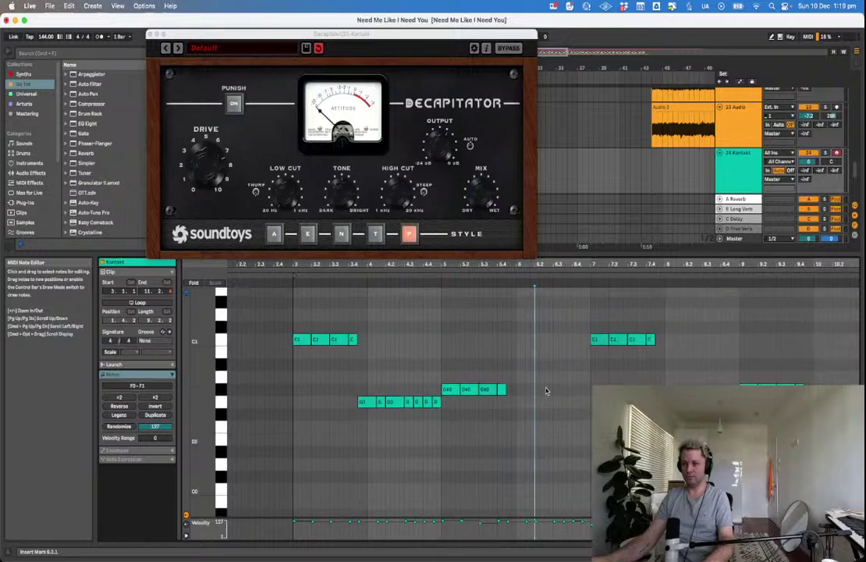
key(space)
click(497, 327)
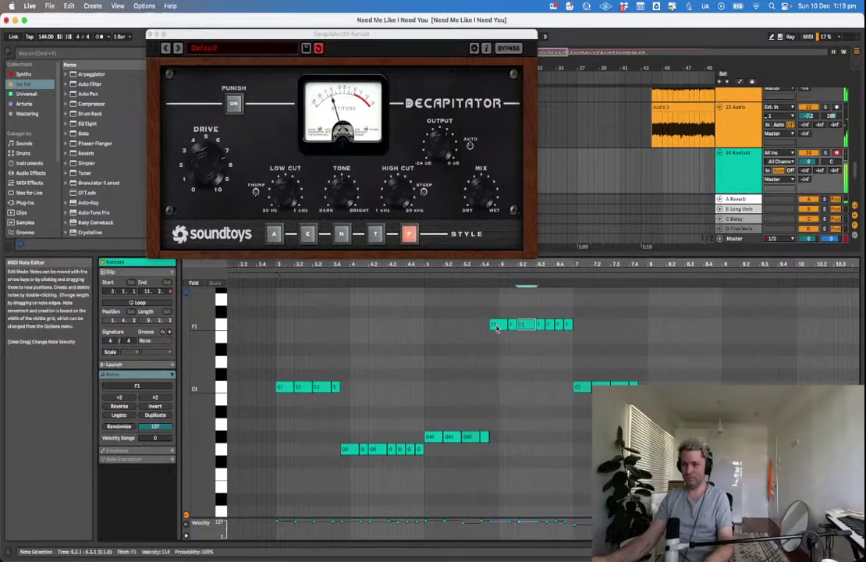
click(467, 321)
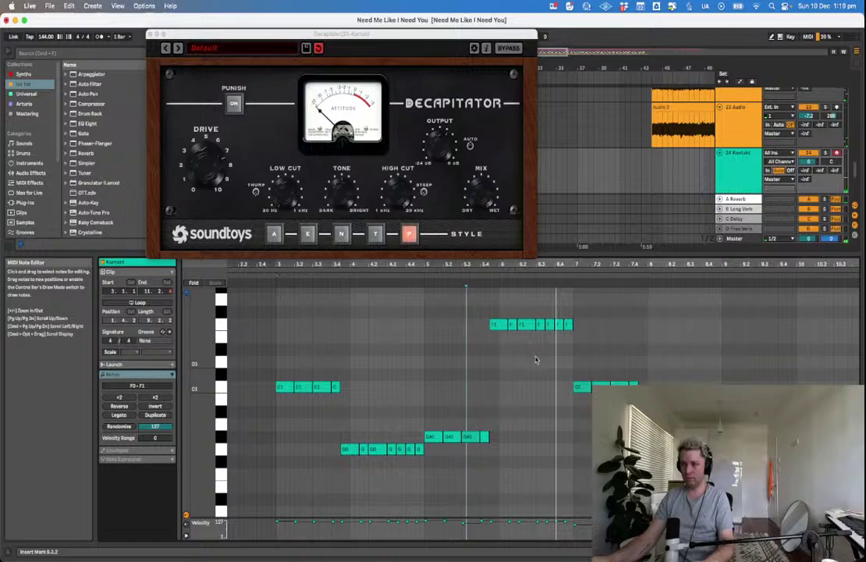
Lower the fifth and sixth notes of the F1 run to D#1 and D1, and play the passage.
drag(549, 323, 561, 381)
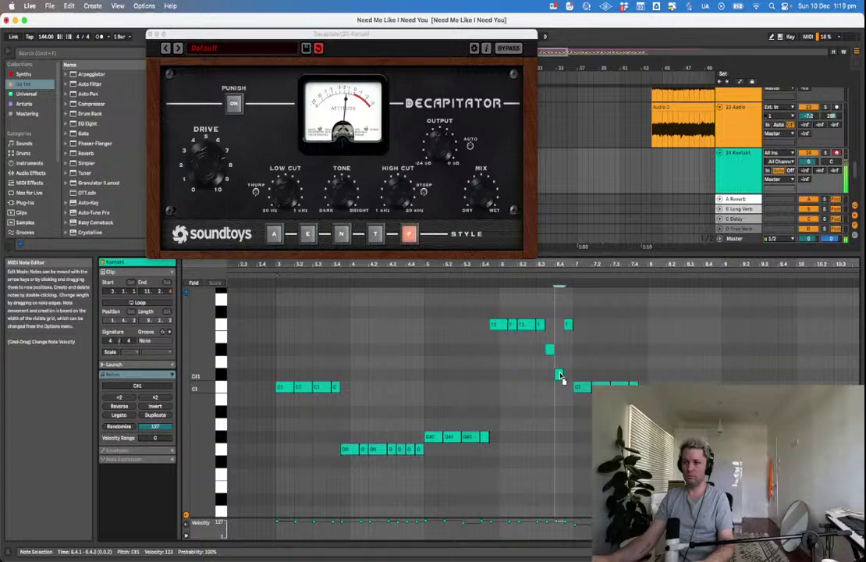
click(540, 327)
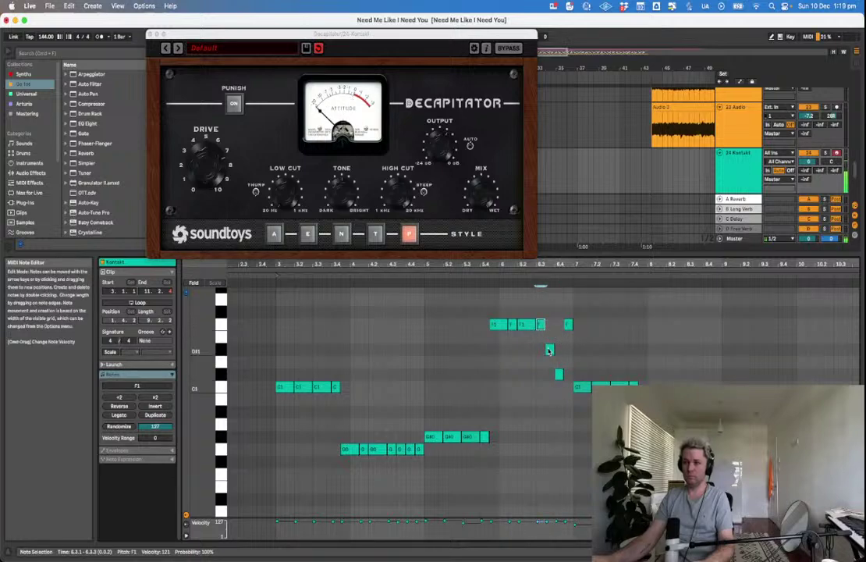
double_click(551, 350)
key(super+z)
click(559, 375)
drag(559, 377, 561, 366)
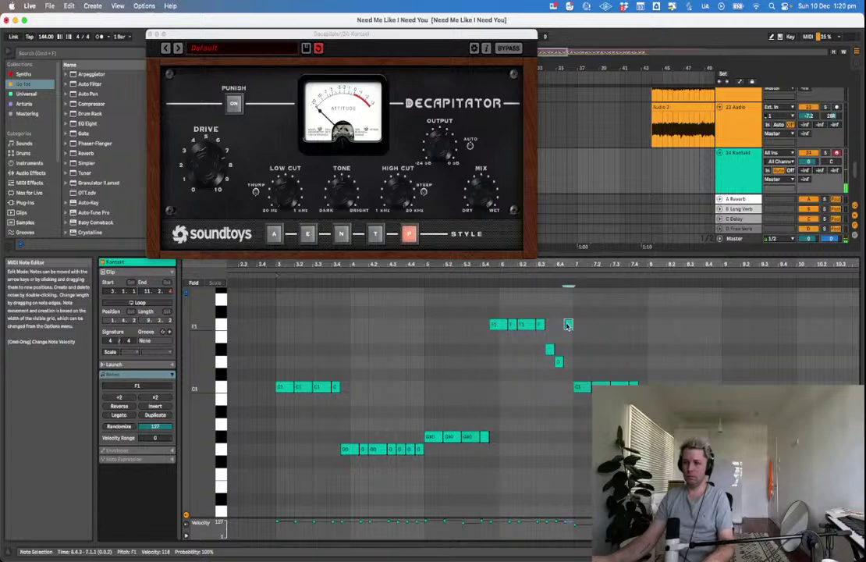
key(space)
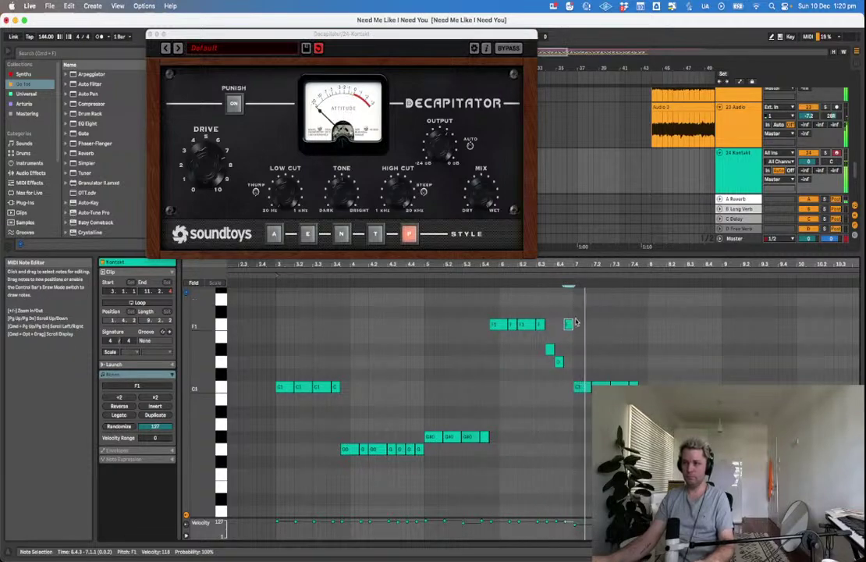
Lower the short F1 note just before bar 7 in the Kontakt clip to A#0 and audition the bass line.
drag(570, 324, 572, 410)
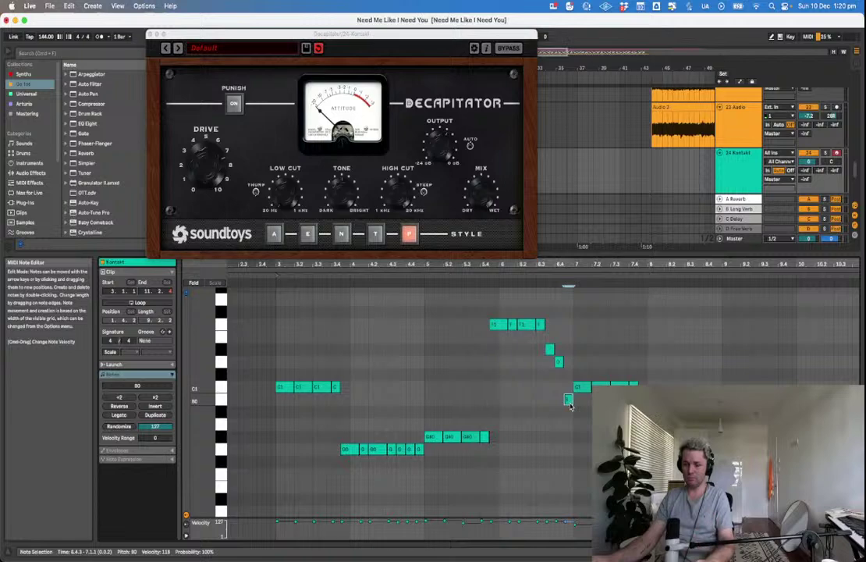
drag(569, 402, 570, 391)
key(space)
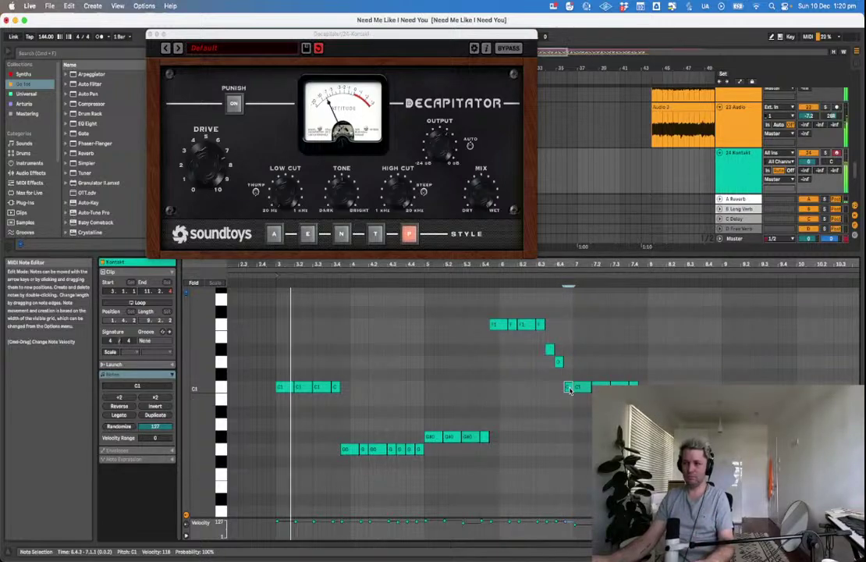
click(465, 271)
click(468, 277)
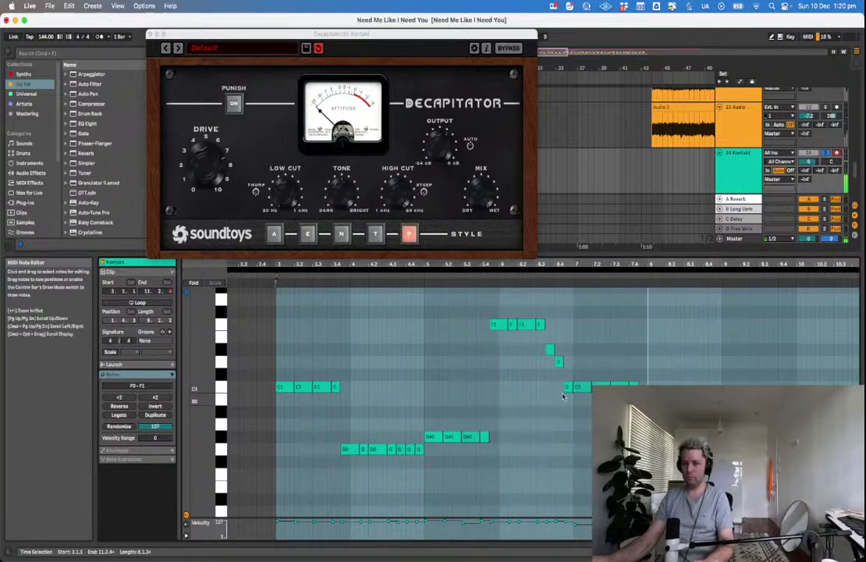
drag(569, 386, 570, 424)
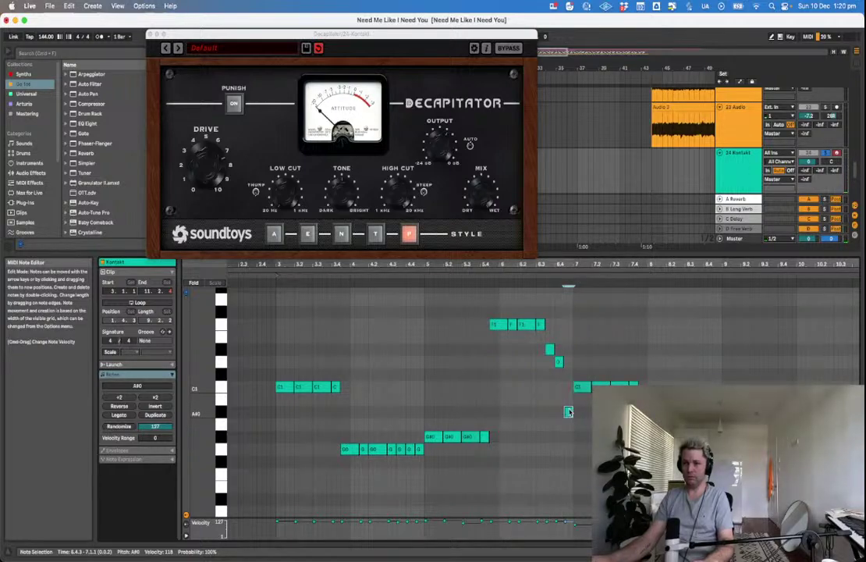
click(485, 276)
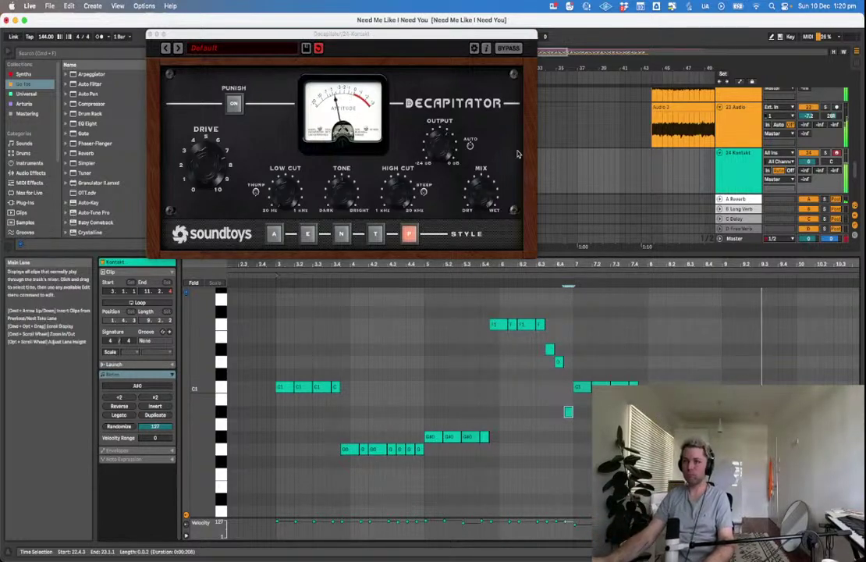
Close the Decapitator window and hide the detail view below the arrangement.
click(348, 195)
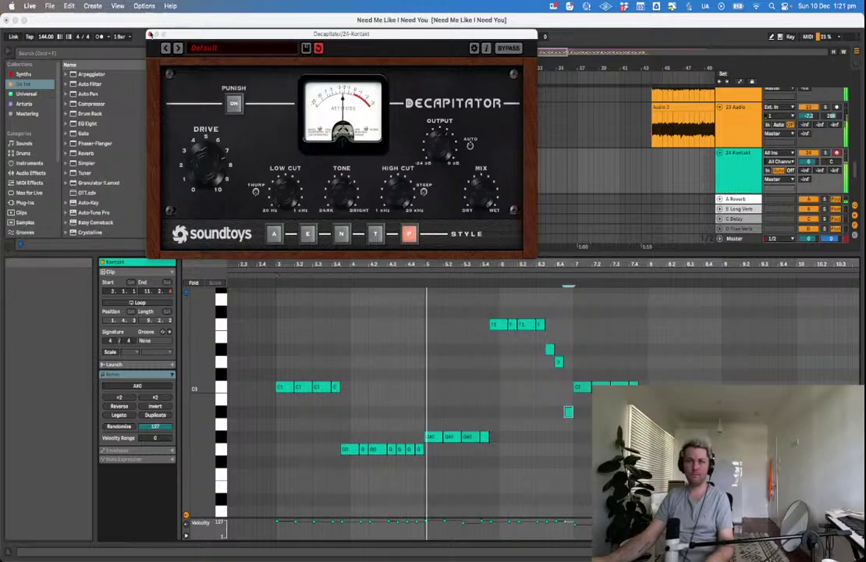
click(151, 34)
click(563, 178)
key(super+alt+l)
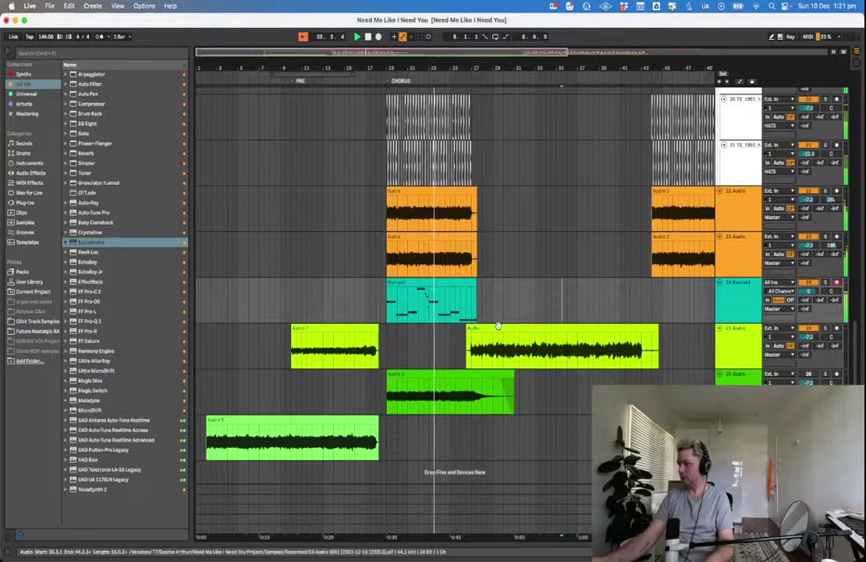
Insert a new MIDI track below the Kontakt track and load Serum from the Synths collection on it.
click(461, 292)
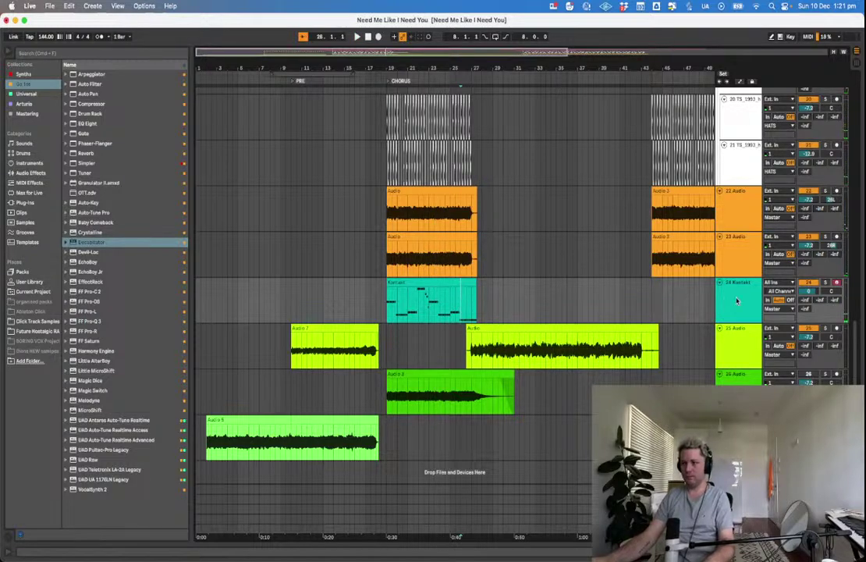
click(737, 302)
key(super+shift+t)
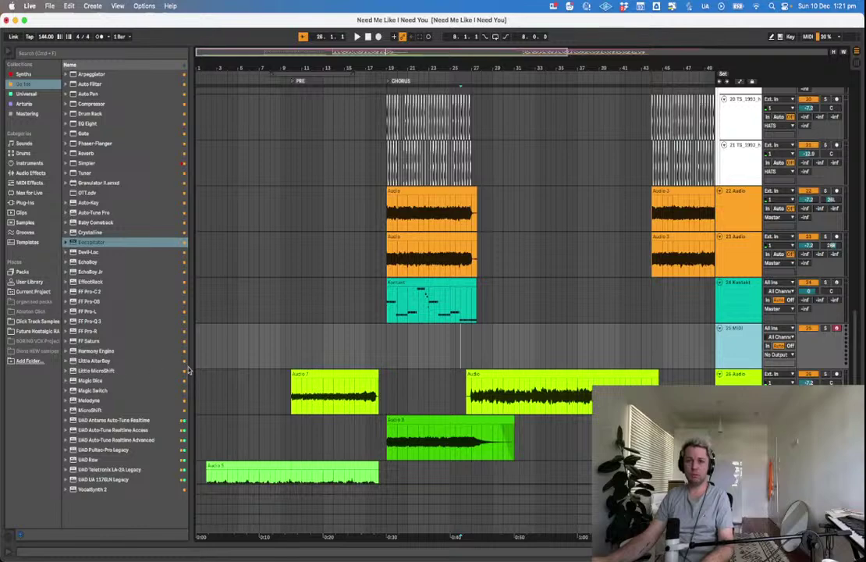
click(27, 75)
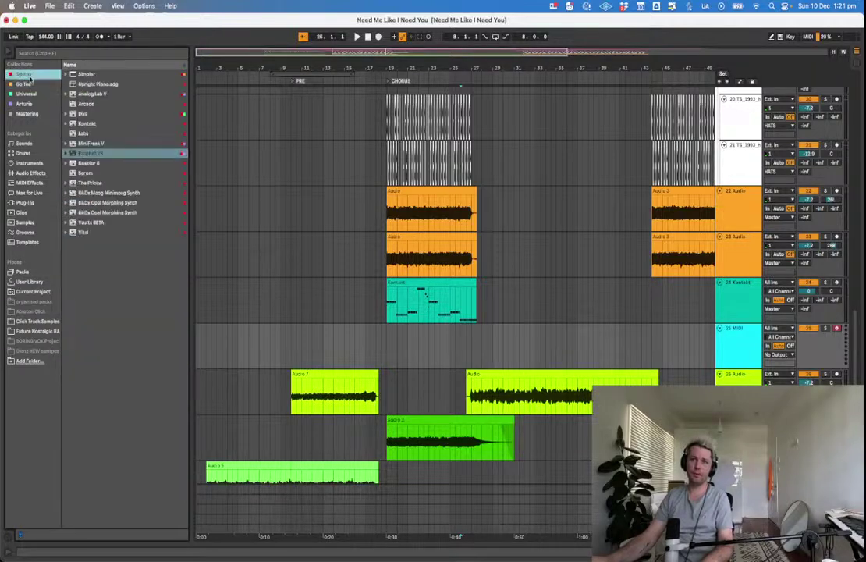
double_click(100, 174)
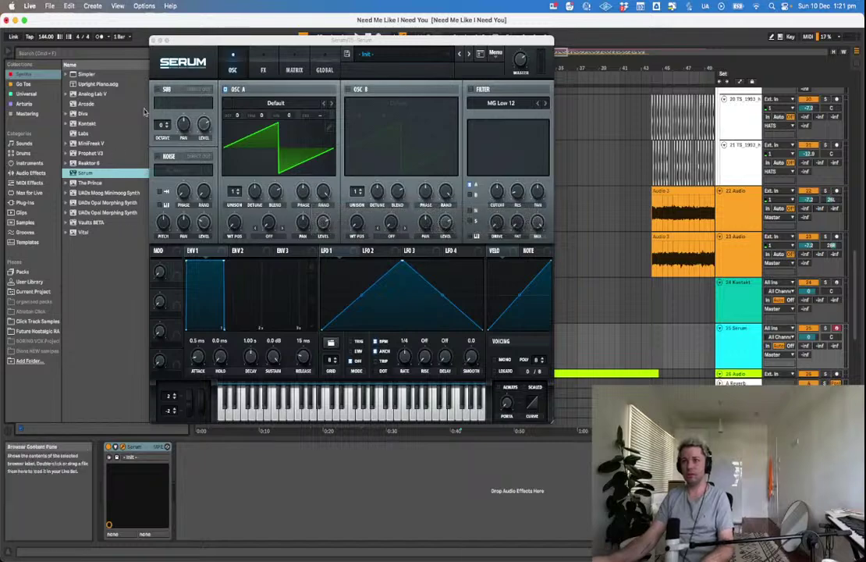
Load the user preset 808 basic in Serum.
click(385, 53)
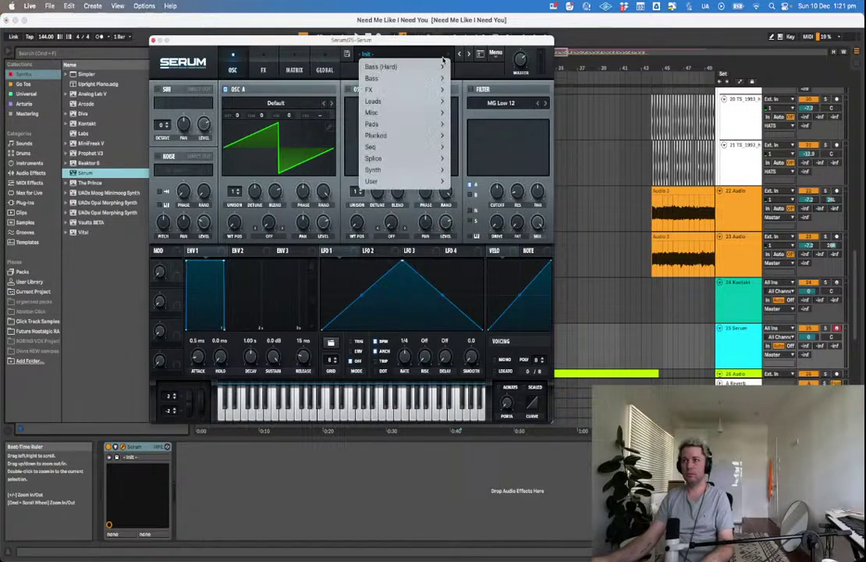
mouse_move(382, 181)
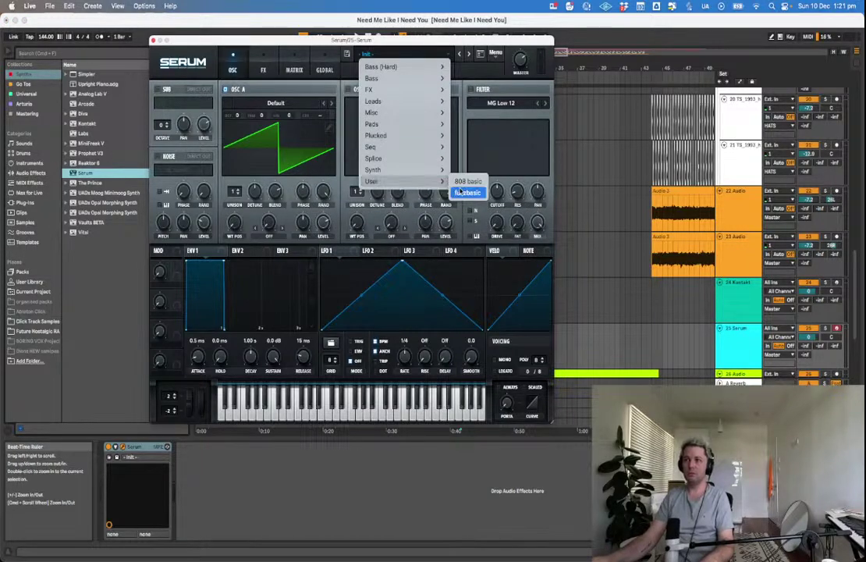
click(467, 180)
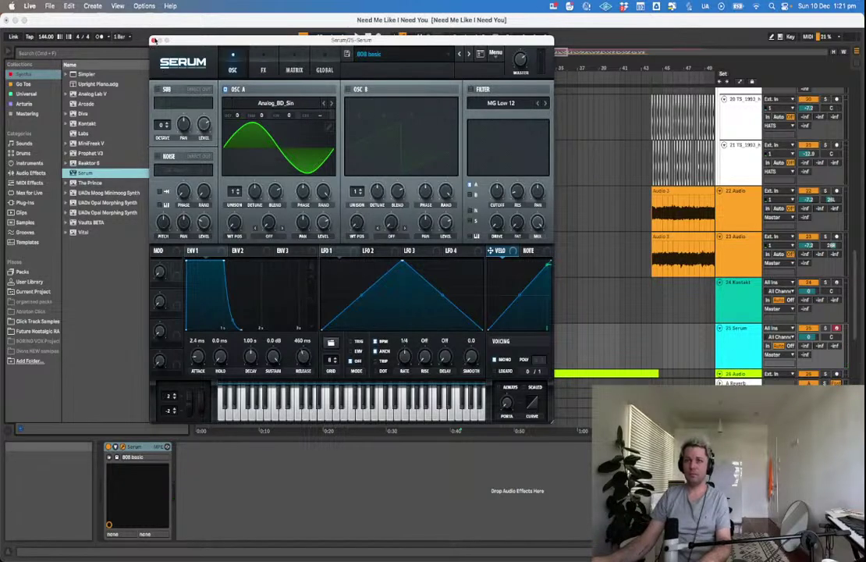
Enable Serum's Sub oscillator and close the plug-in window.
click(153, 39)
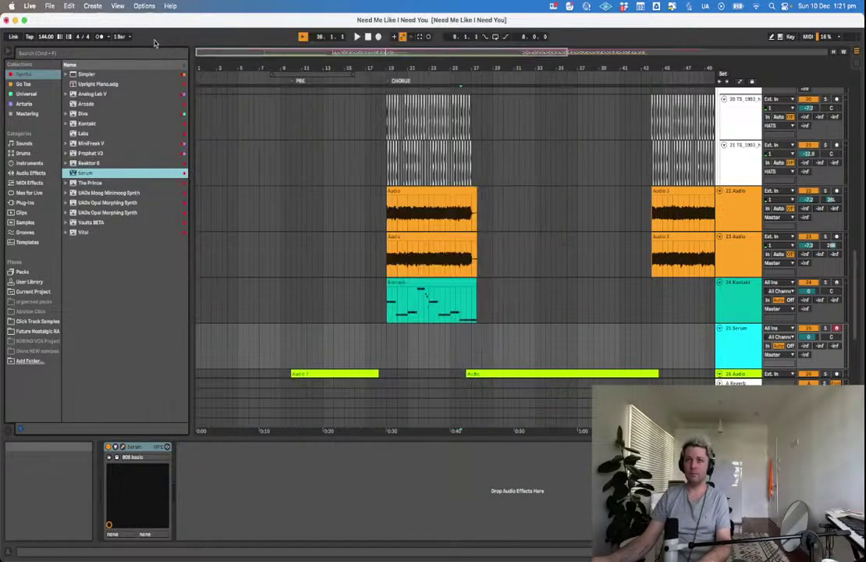
click(117, 447)
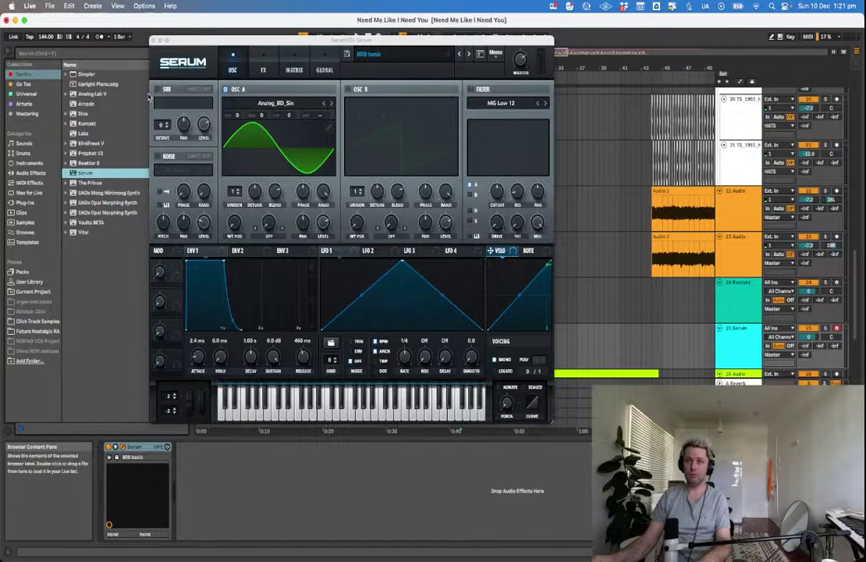
click(158, 91)
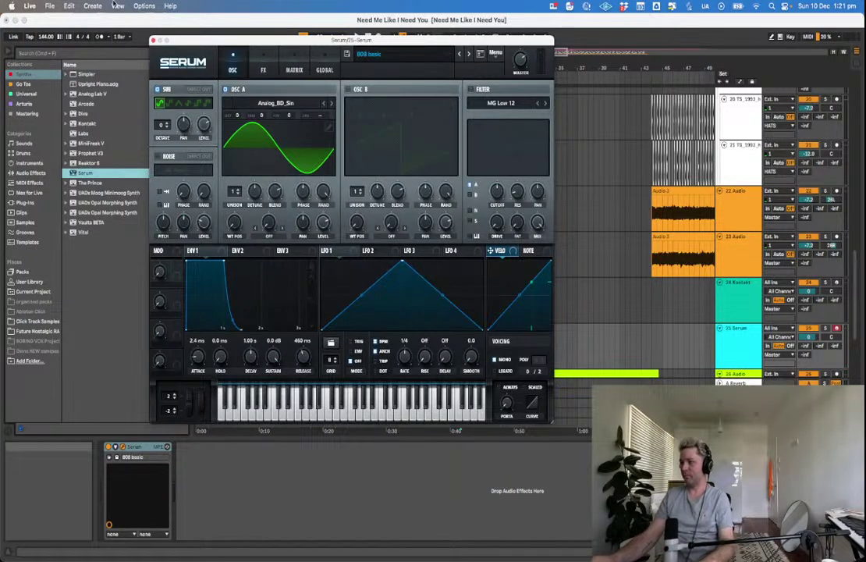
click(154, 41)
Record a MIDI bass take on the Serum track from bar 18 through the end of the chorus.
click(376, 356)
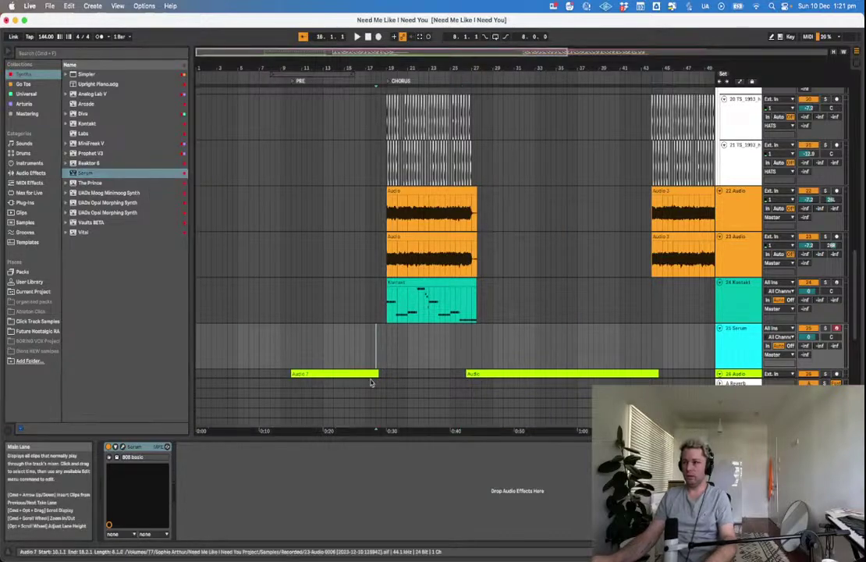
key(F9)
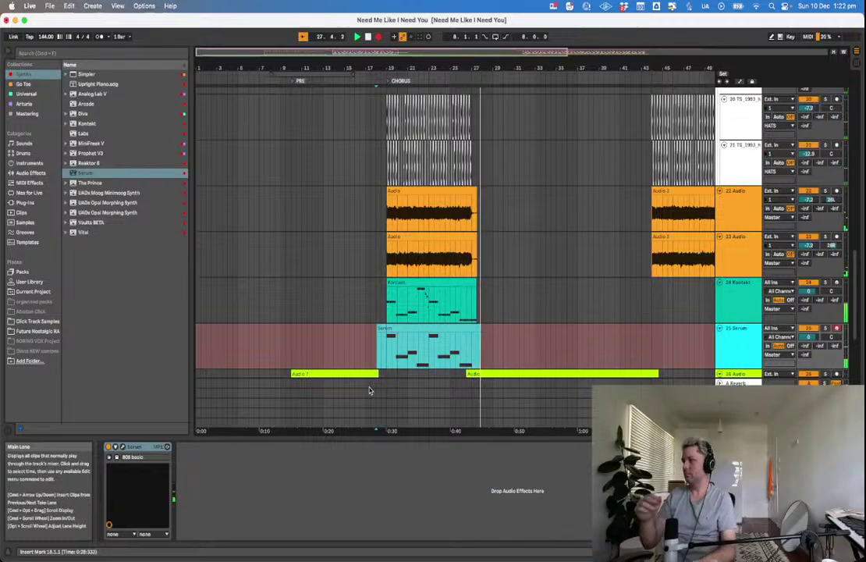
key(space)
Open the recorded Serum clip and quantize all of its notes.
double_click(410, 331)
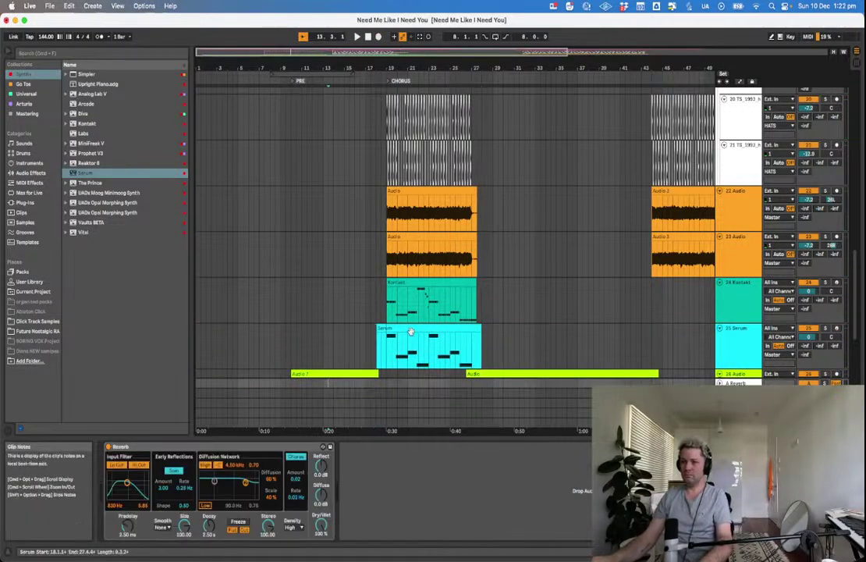
click(404, 349)
key(u)
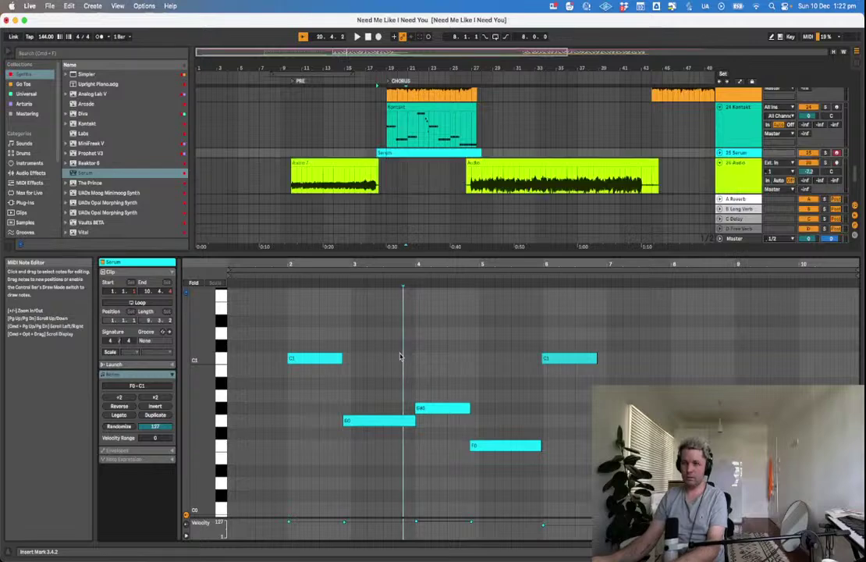
key(super+a)
key(super+u)
drag(401, 356, 404, 357)
Trim the start of the Serum clip to bar 19, where the chorus begins.
click(440, 176)
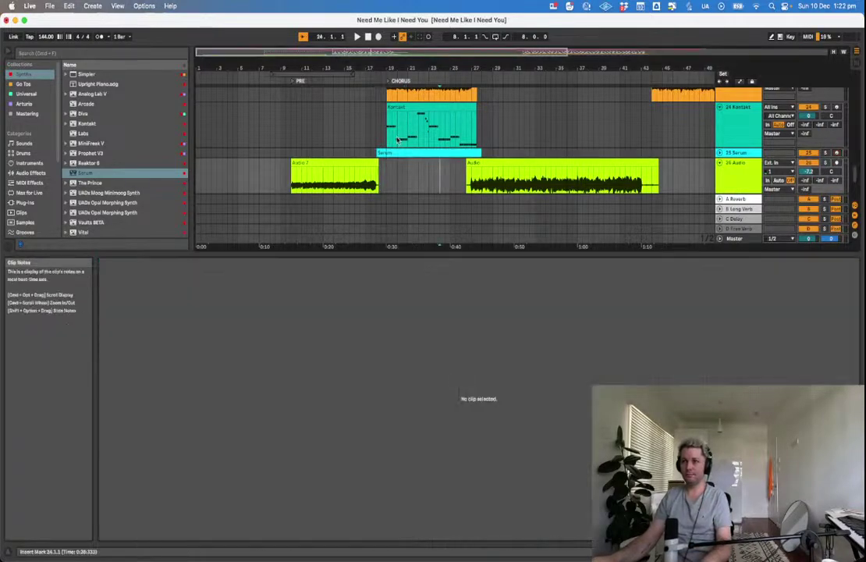
click(384, 152)
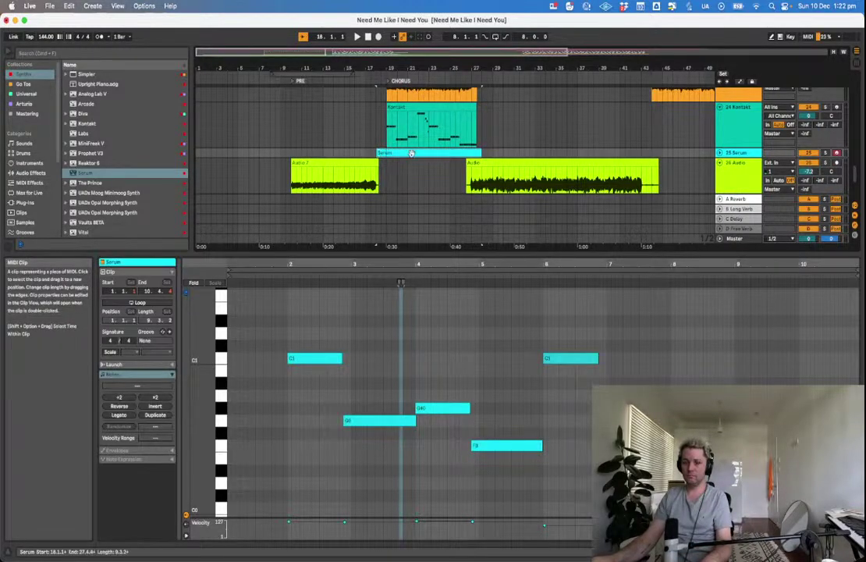
key(super+z)
click(346, 178)
drag(346, 178, 387, 181)
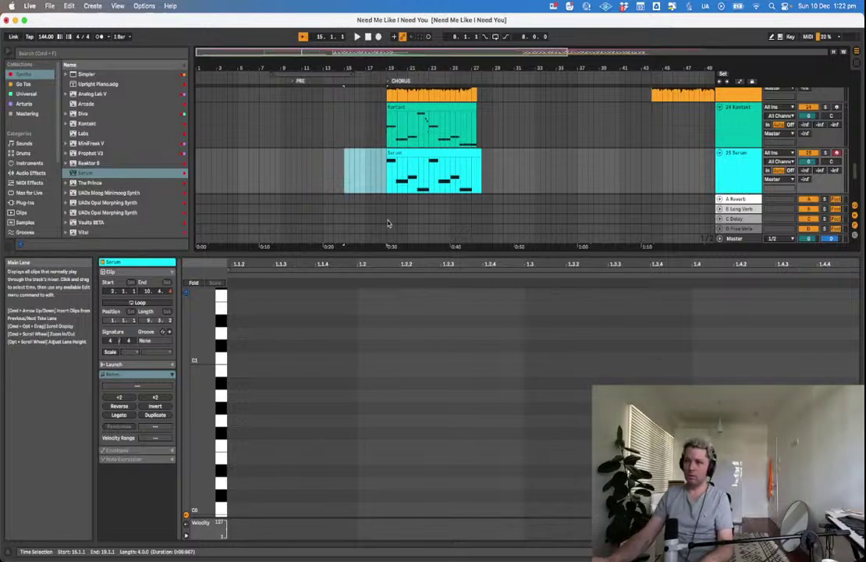
Trim the ends of the Kontakt and Serum clips at bar 27 by removing the range from bar 27 to 29.
click(471, 180)
drag(471, 180, 495, 138)
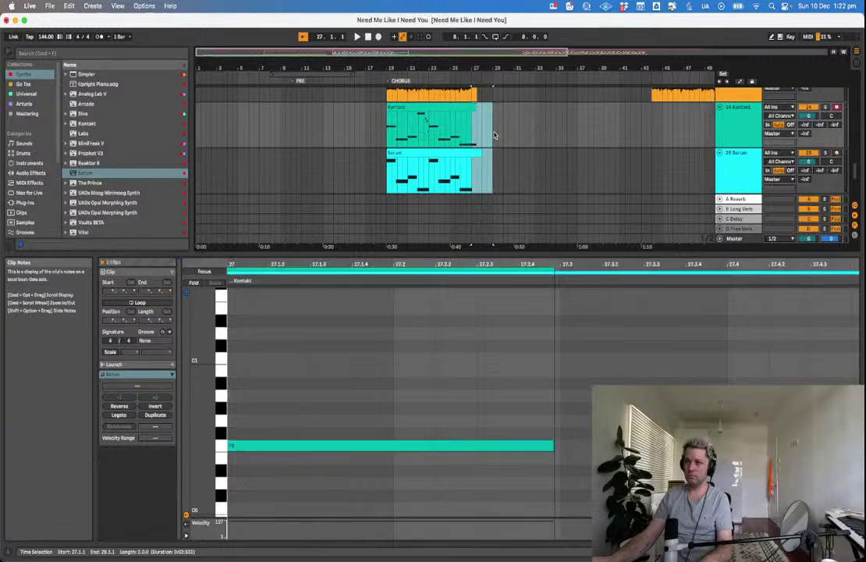
click(495, 138)
click(472, 166)
key(space)
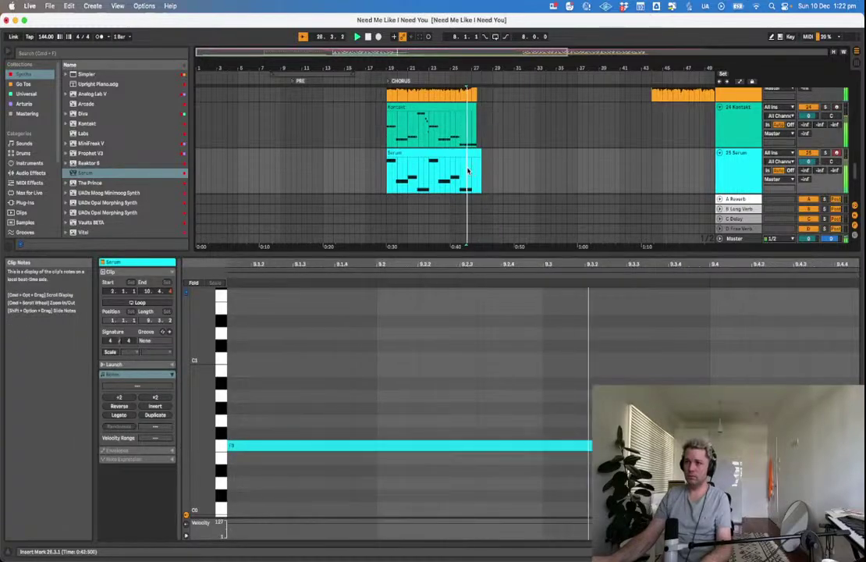
drag(476, 143, 495, 165)
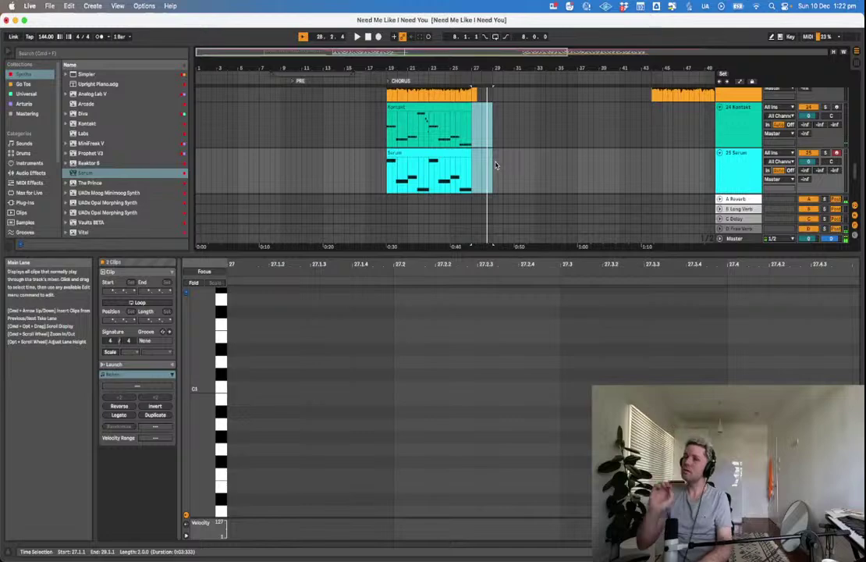
click(495, 165)
Play back the chorus with the detail view hidden, set the Serum track volume to -4.9, and save the set.
key(super+alt+l)
click(365, 283)
key(space)
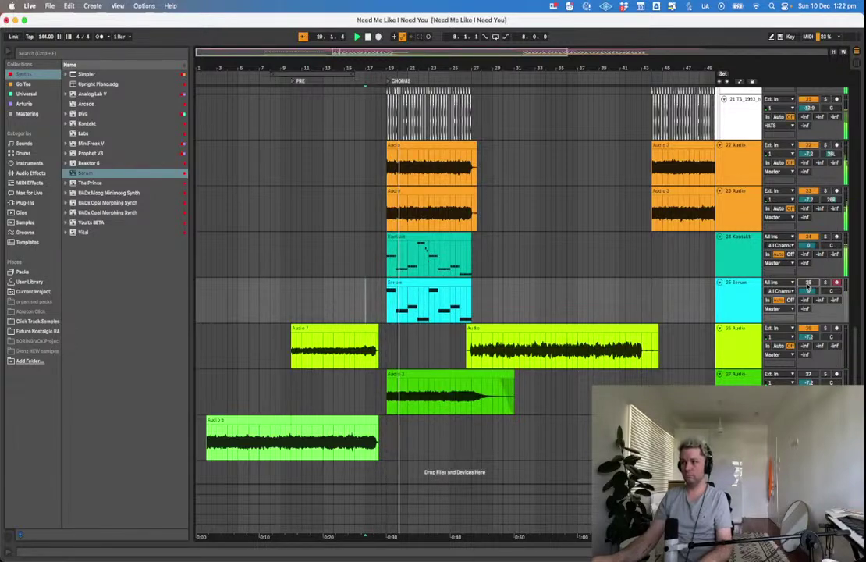
drag(809, 291, 809, 295)
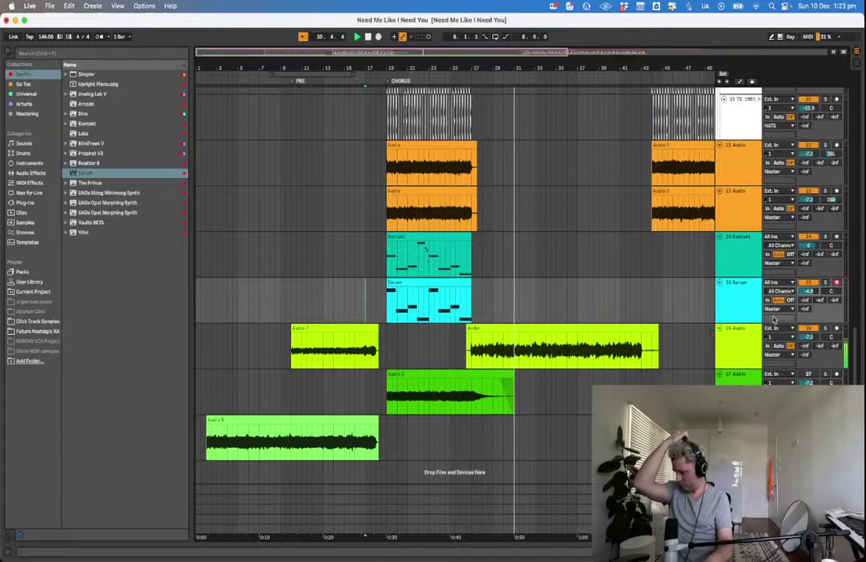
key(super+s)
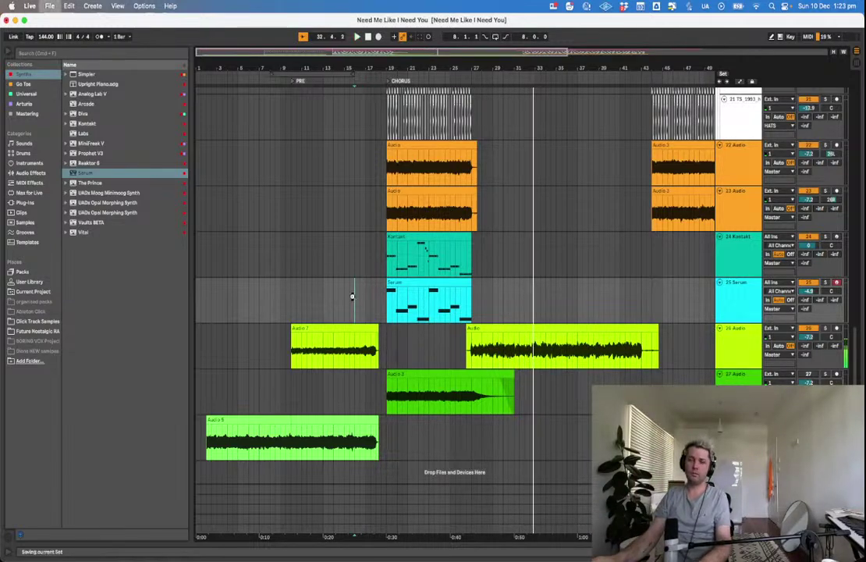
key(space)
Play the song from near its start and show the effect chain of the LEAD vocal group.
click(200, 430)
key(space)
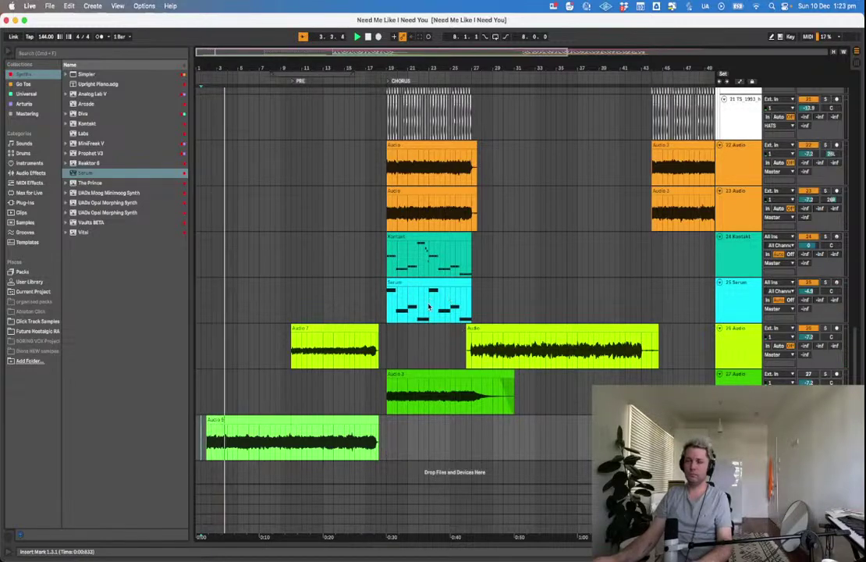
scroll(390, 367, up, 5)
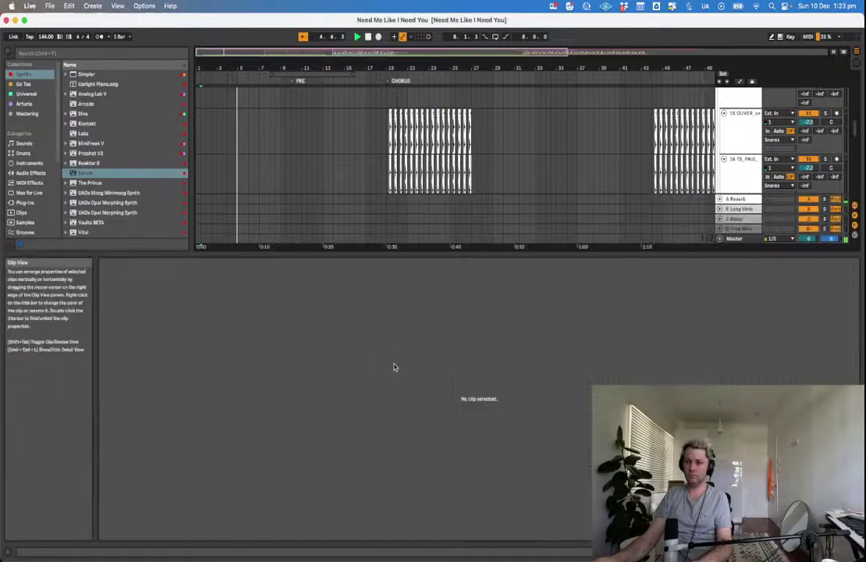
click(381, 361)
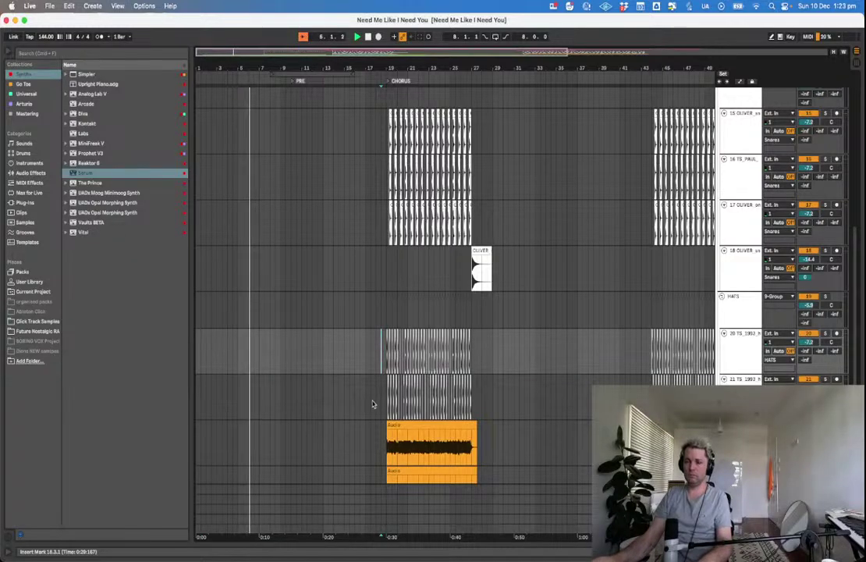
scroll(373, 405, down, 5)
scroll(373, 409, up, 8)
scroll(599, 383, up, 10)
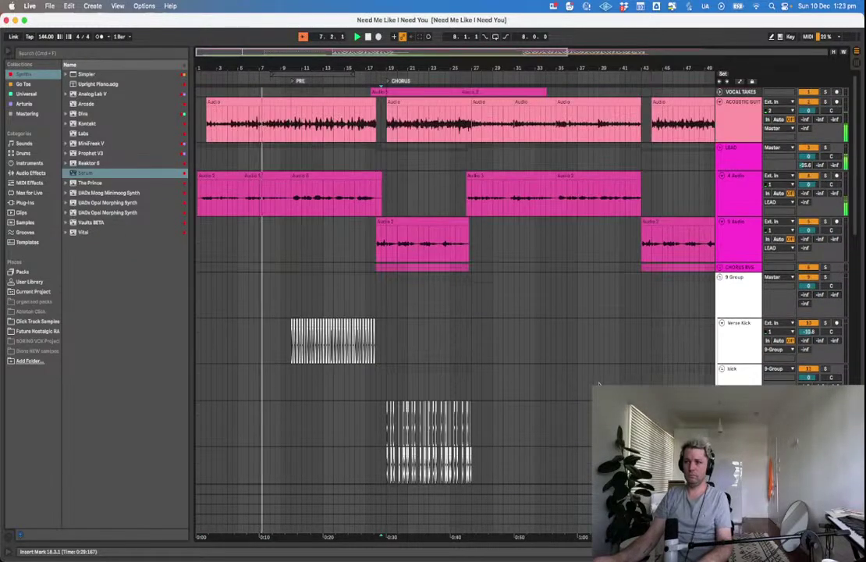
double_click(730, 166)
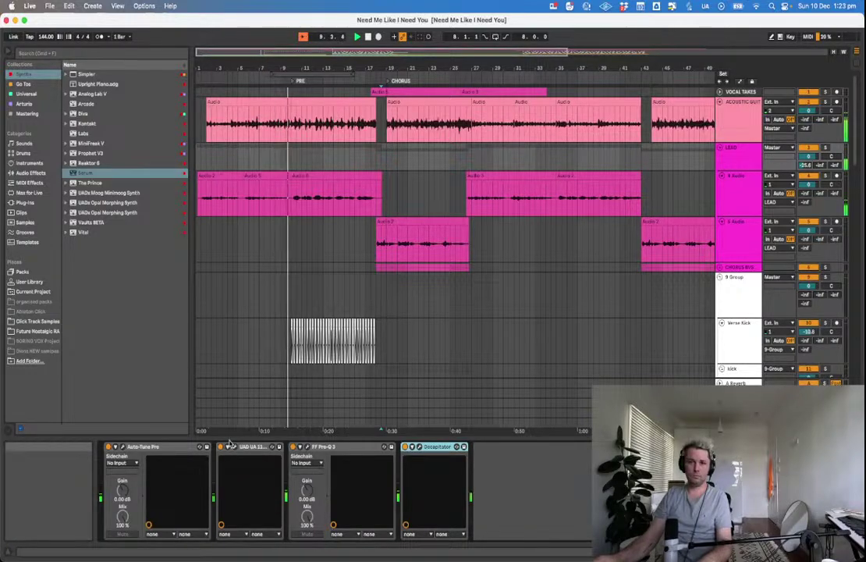
Check the UAD 1176LN compressor on the LEAD group during playback and close its window.
click(273, 446)
click(520, 133)
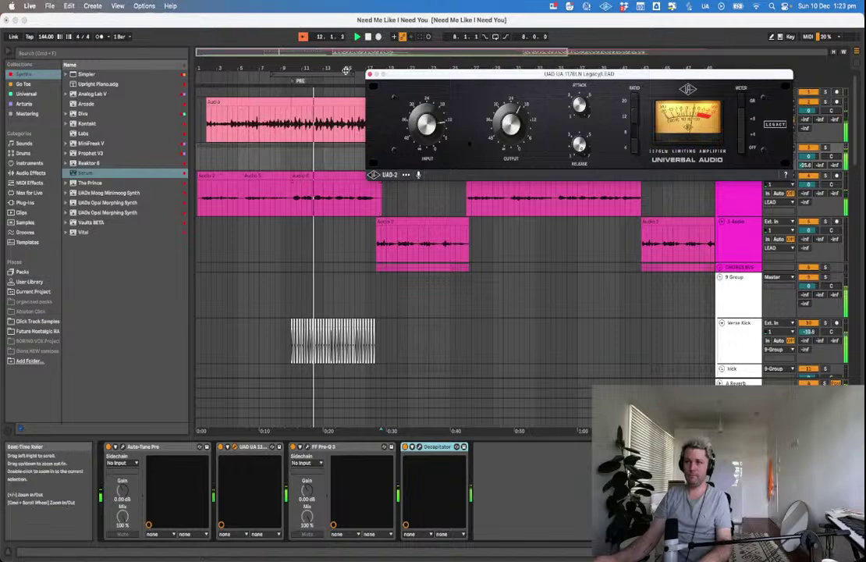
click(370, 74)
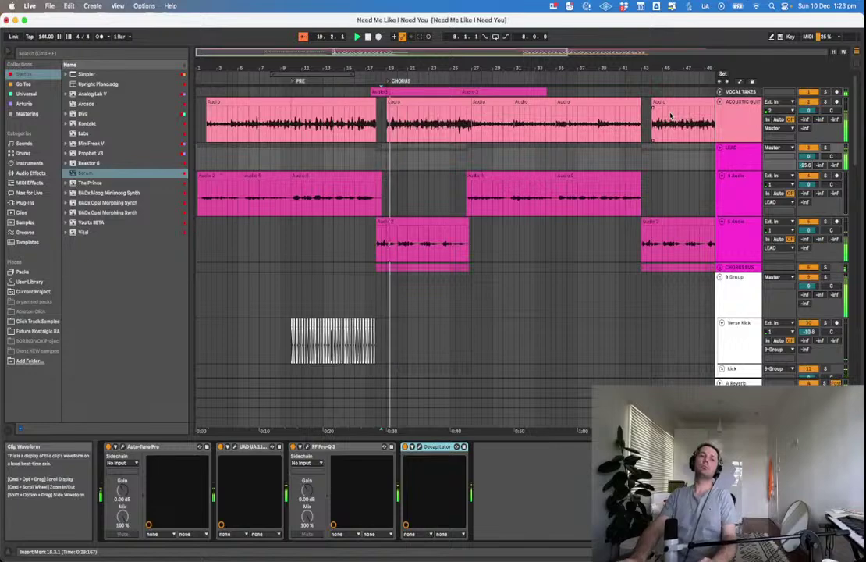
Freeze the Kontakt and Serum bass tracks together.
double_click(567, 293)
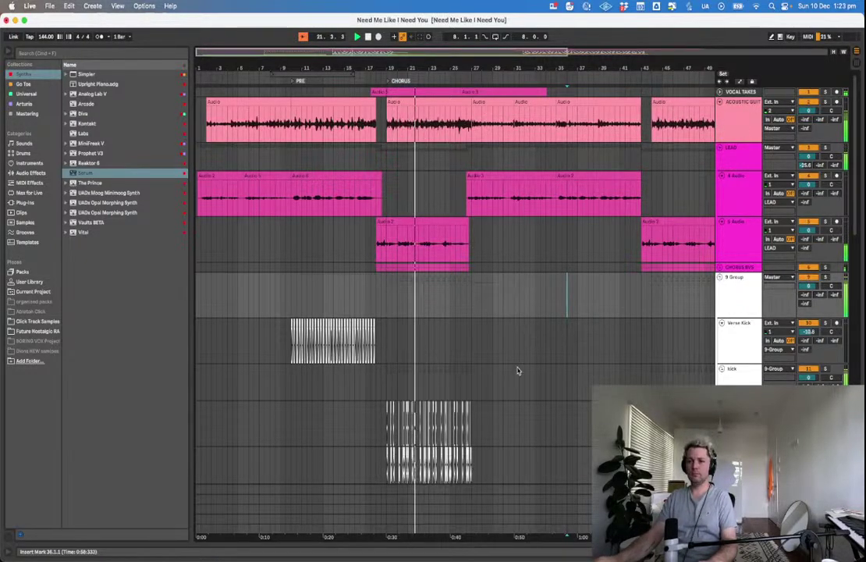
scroll(514, 357, down, 10)
scroll(512, 398, down, 5)
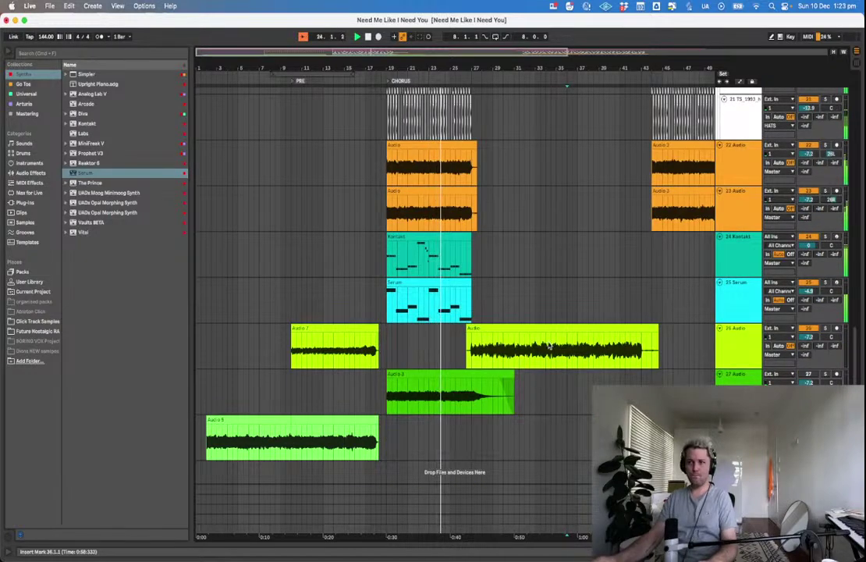
click(742, 260)
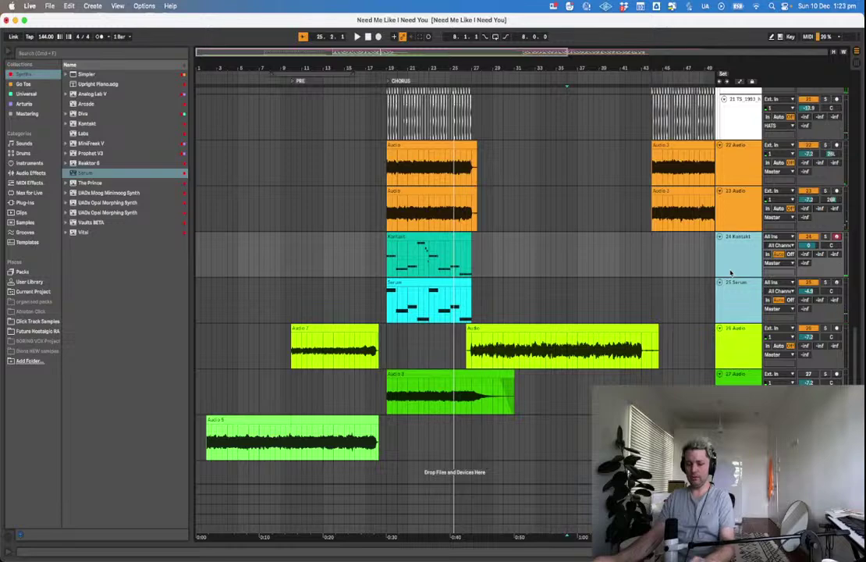
right_click(731, 271)
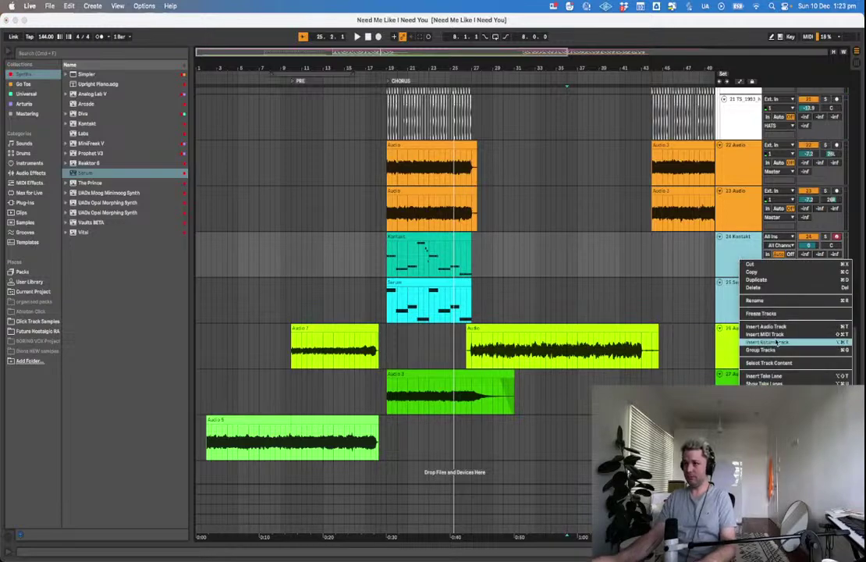
click(775, 314)
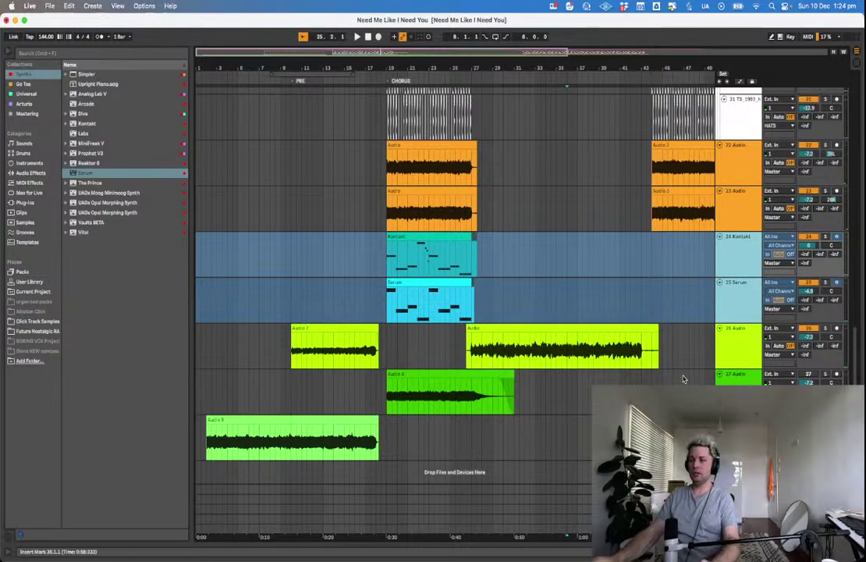
Add a MIDI track below Serum, load Arturia's Solina V2 on it, turn on the Trumpet voice and shorten the sustain length.
click(752, 320)
key(super+shift+t)
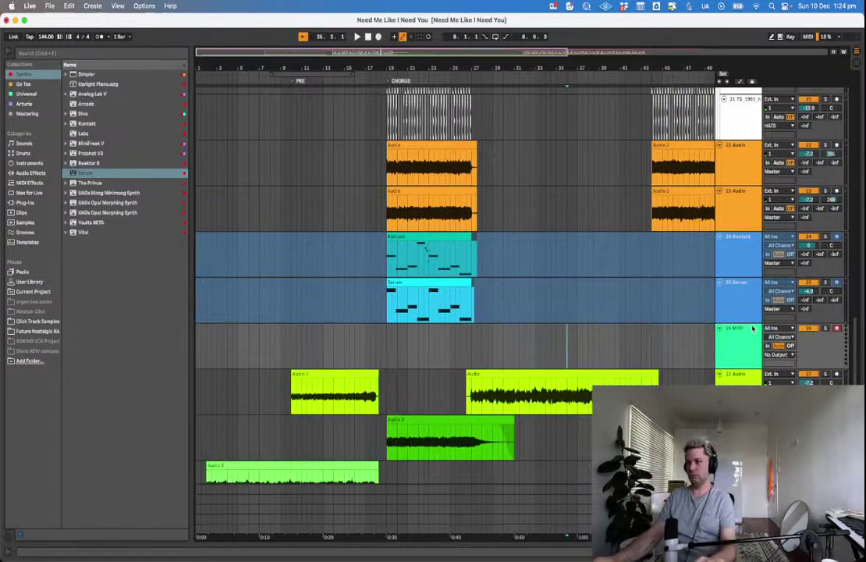
click(41, 93)
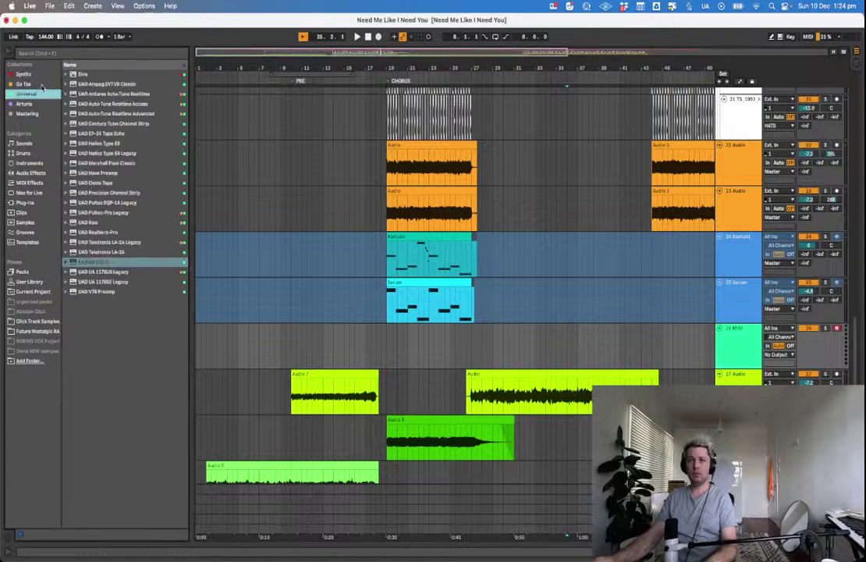
click(53, 86)
click(40, 105)
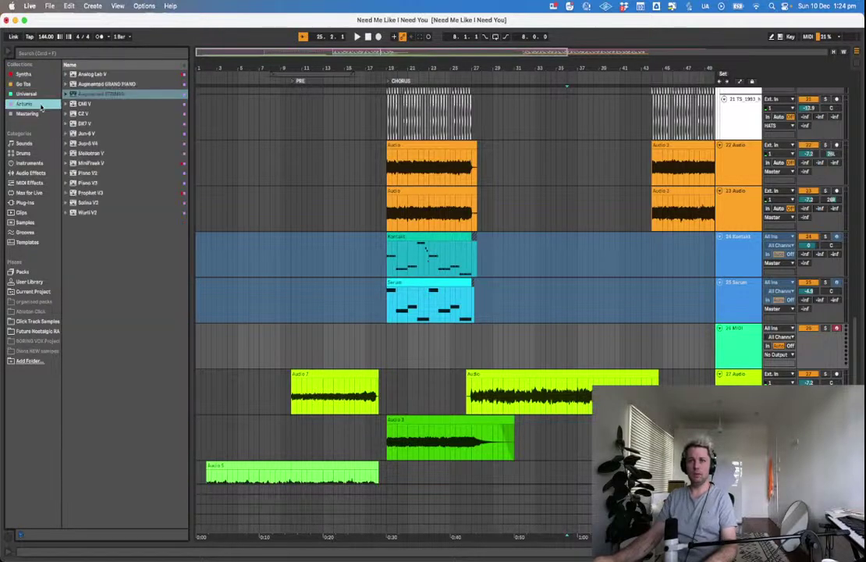
drag(87, 202, 293, 216)
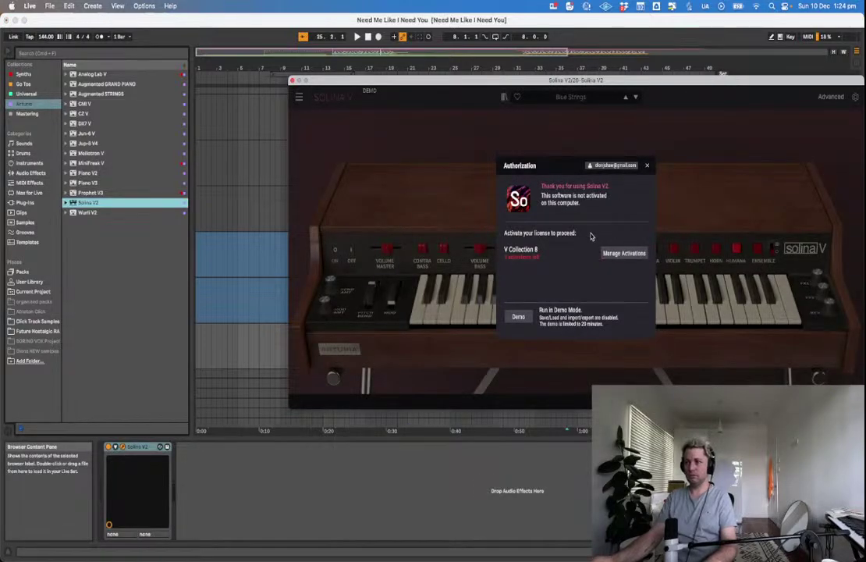
click(646, 167)
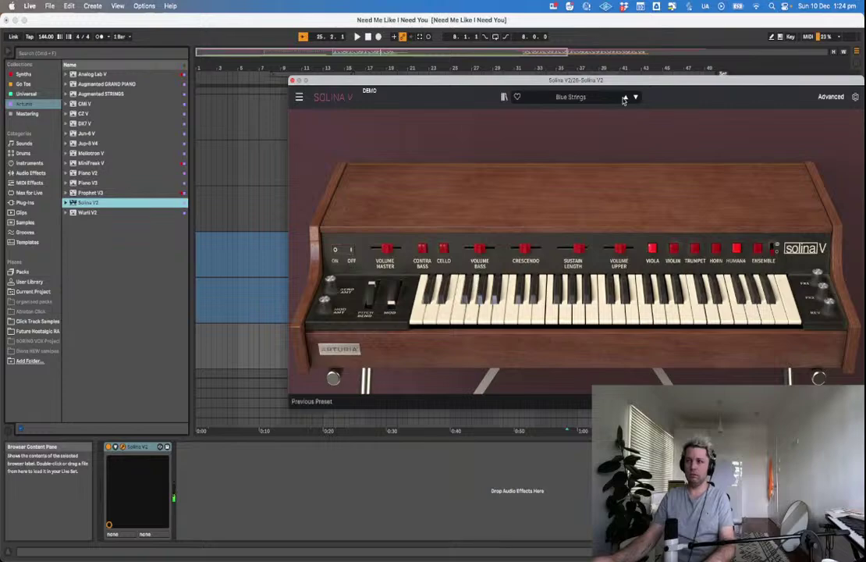
drag(640, 79, 522, 108)
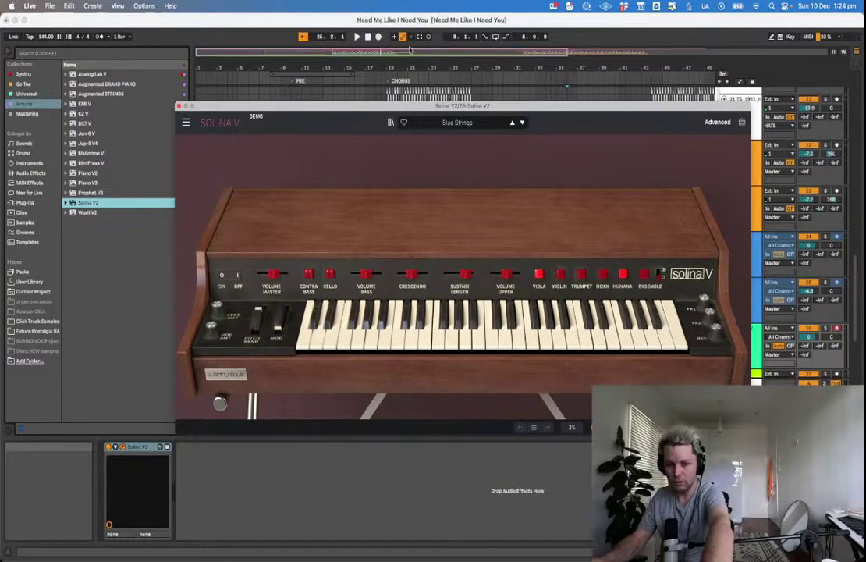
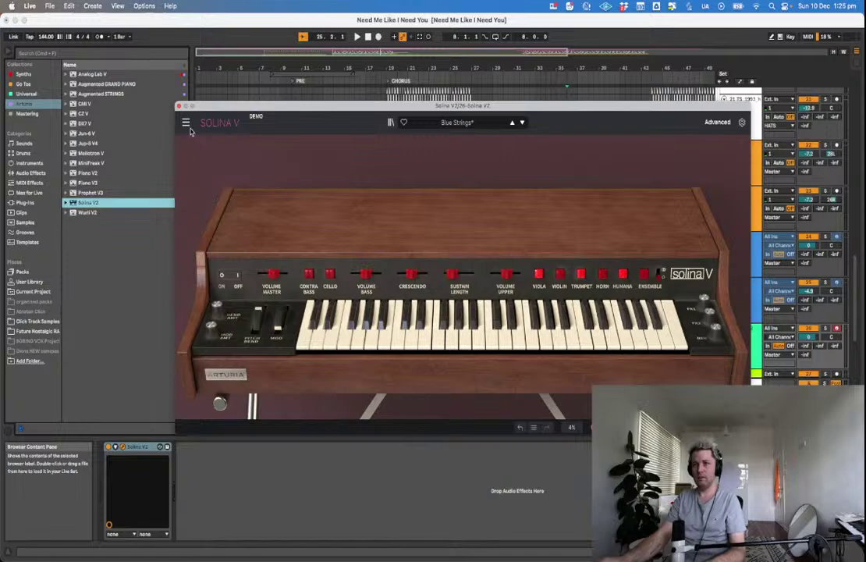
click(178, 106)
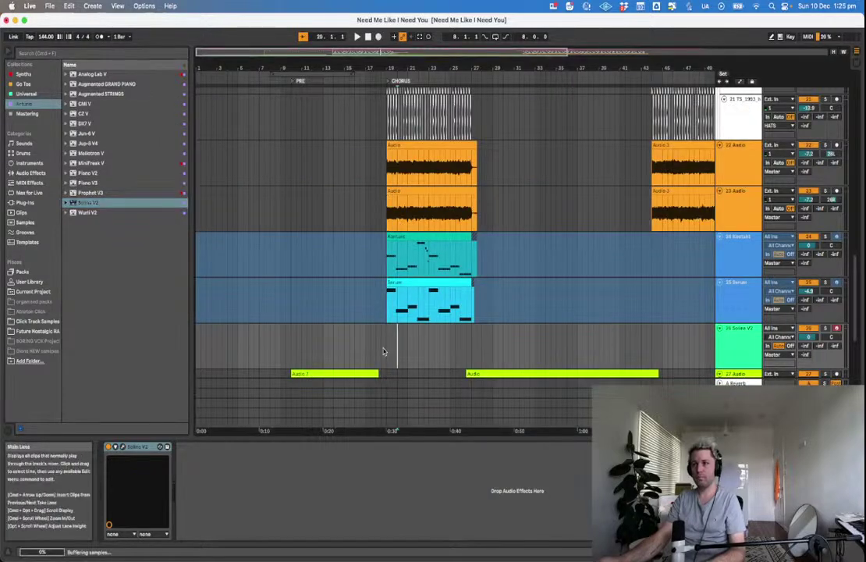
Record a chord part on the Solina V2 track, starting playback at bar 17 and stopping at bar 27.
click(360, 359)
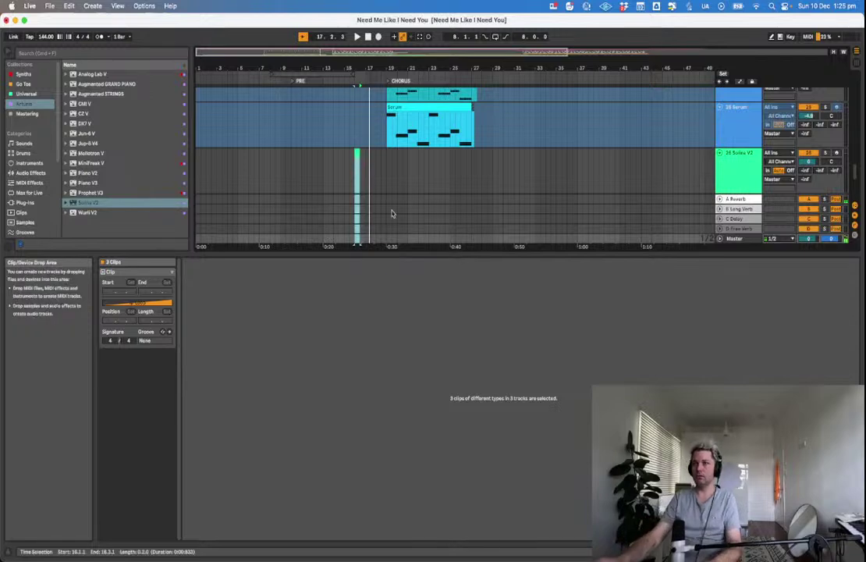
click(378, 188)
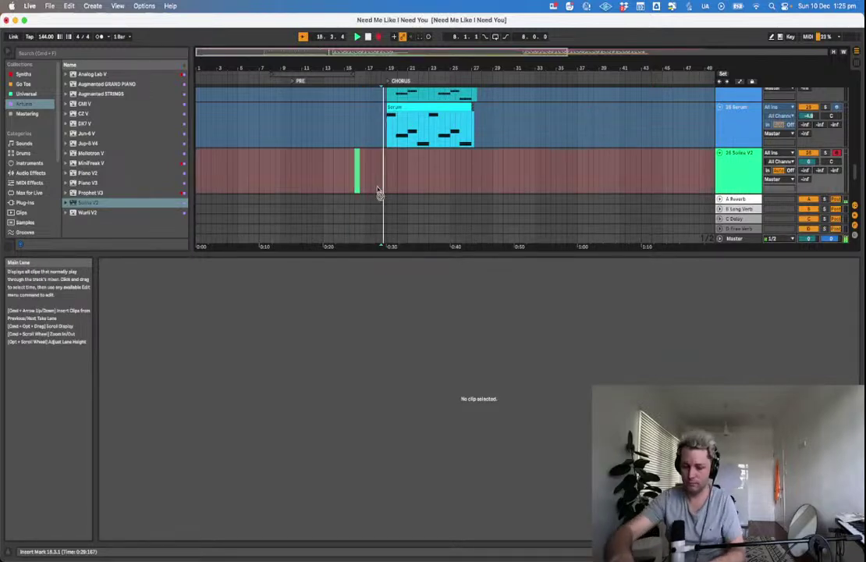
click(370, 183)
key(F9)
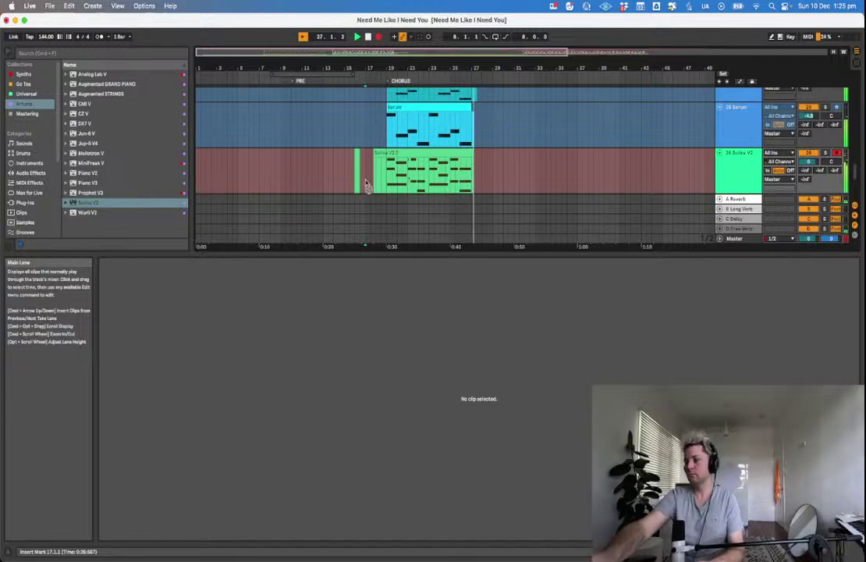
key(space)
Keep only bars 23 to 27 of the recorded Solina clip and move it to the chorus start at bar 19.
drag(428, 178, 343, 183)
key(BackSpace)
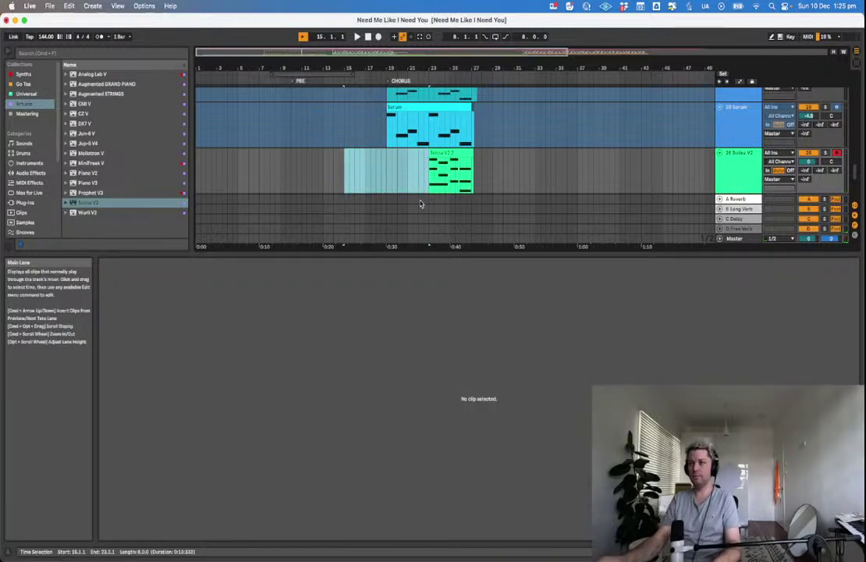
click(472, 179)
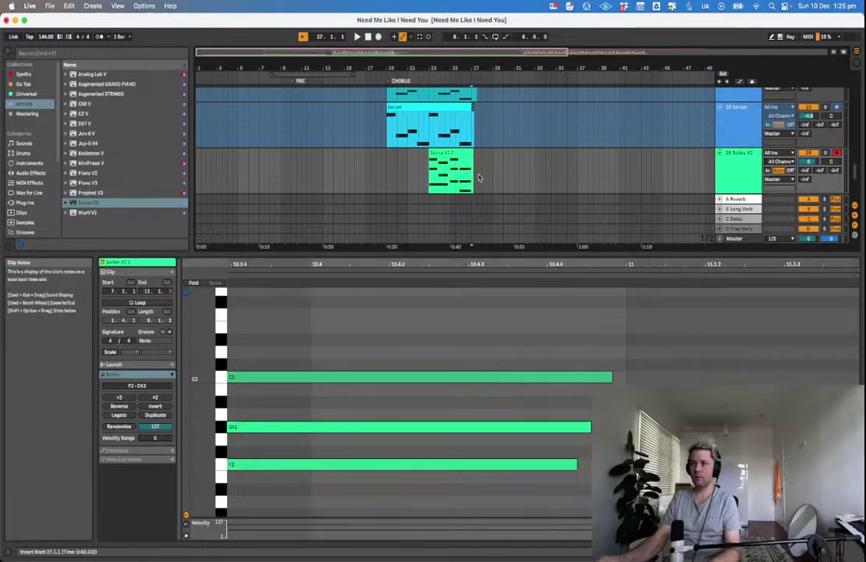
click(476, 179)
drag(443, 156, 402, 148)
Apply Legato to all notes in the Solina clip and play it back.
click(337, 313)
key(super+a)
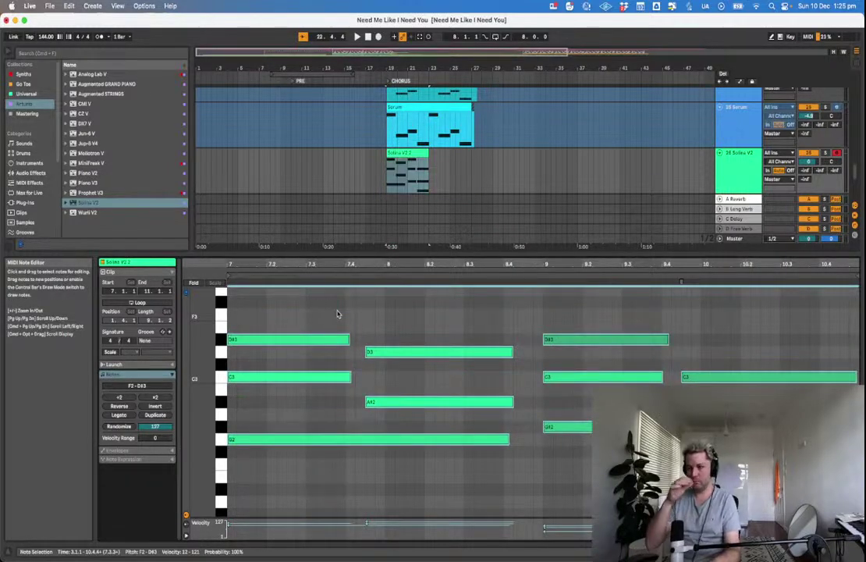
click(337, 314)
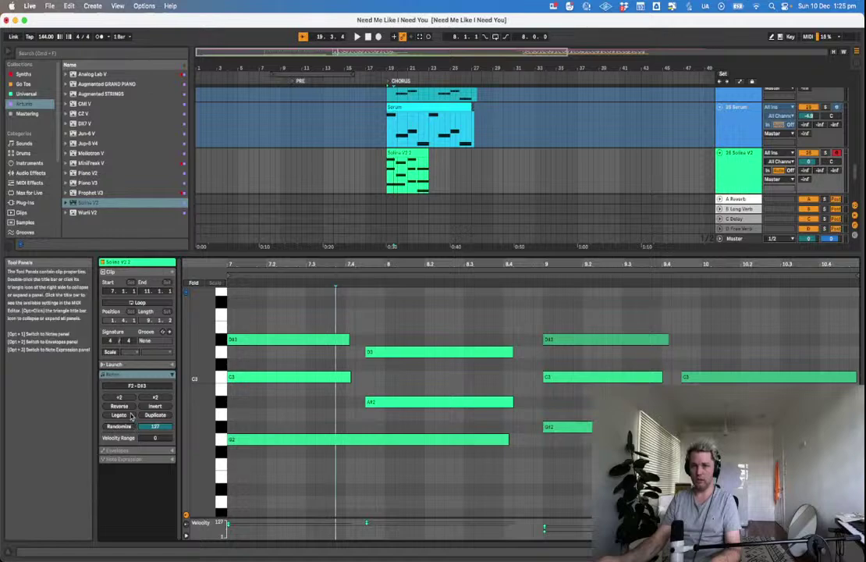
click(129, 415)
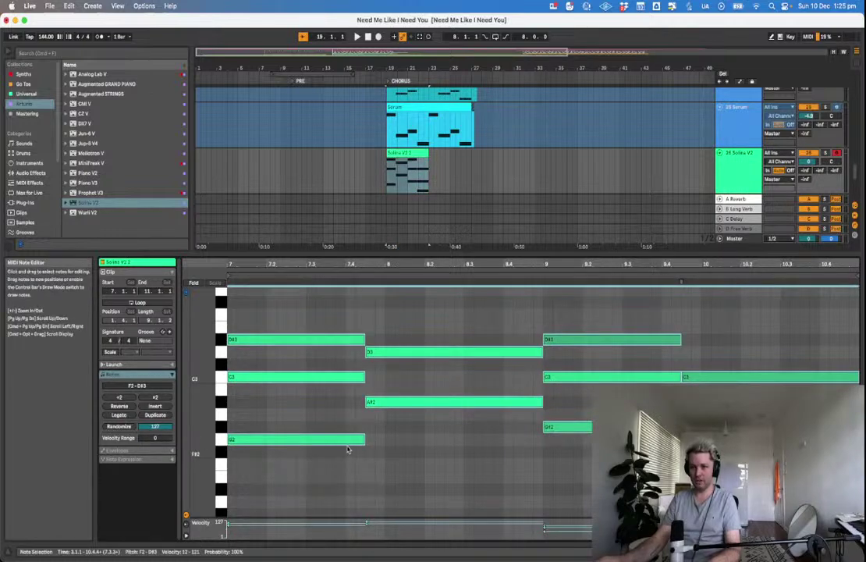
key(space)
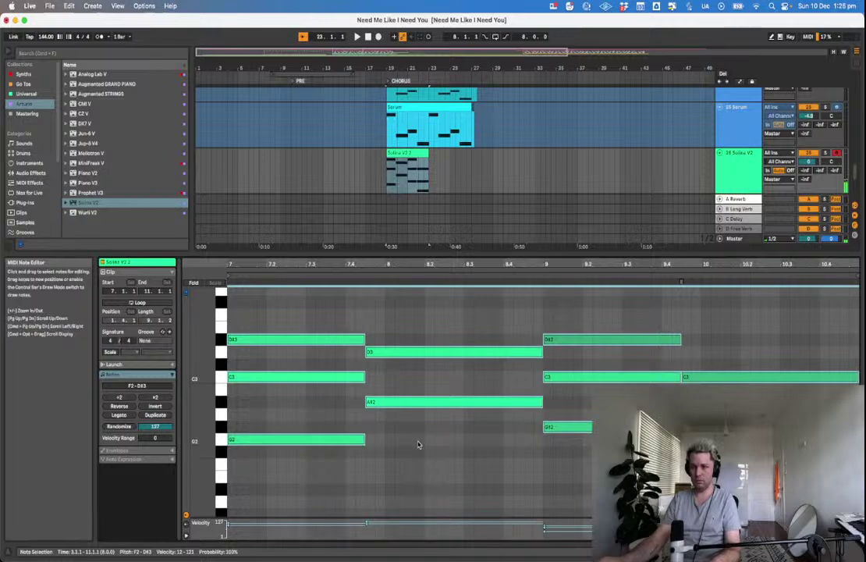
Copy the G2 note of the first Solina chord under the second chord and extend it to bar 9 of the clip.
click(383, 450)
drag(336, 441, 474, 446)
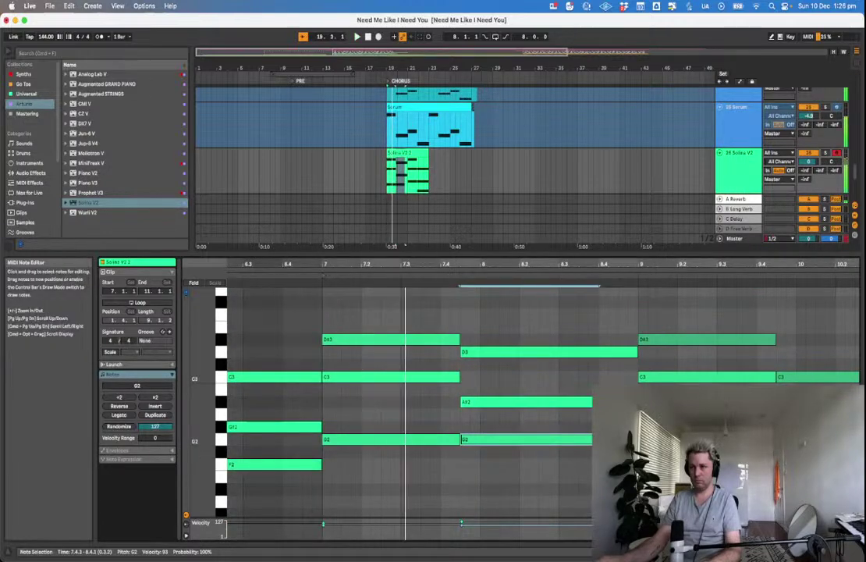
key(space)
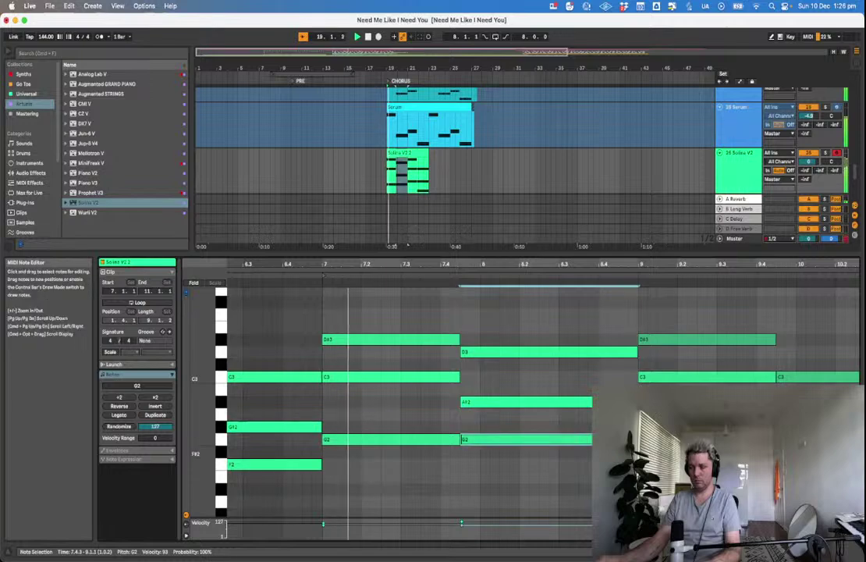
click(639, 450)
scroll(639, 450, right, 3)
scroll(543, 402, right, 1)
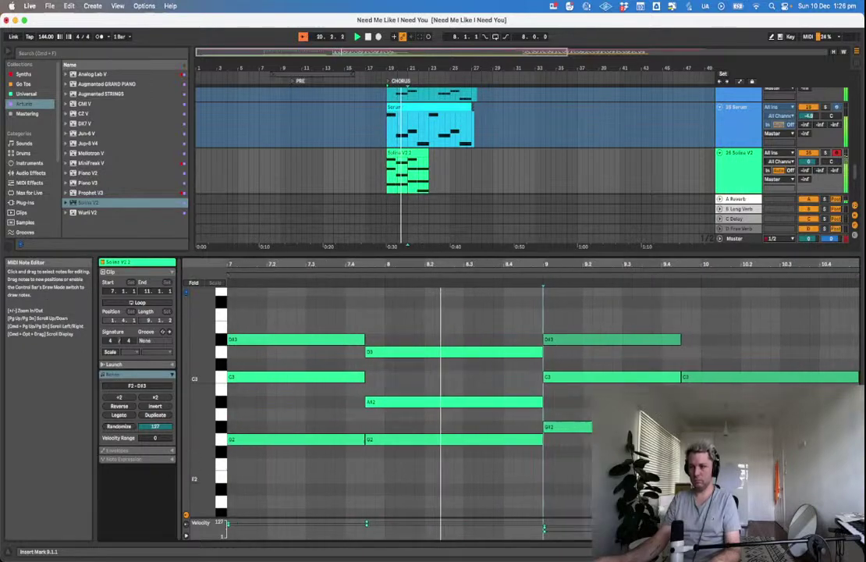
Duplicate the four-bar Solina clip so the part also covers bars 23 to 27.
click(466, 167)
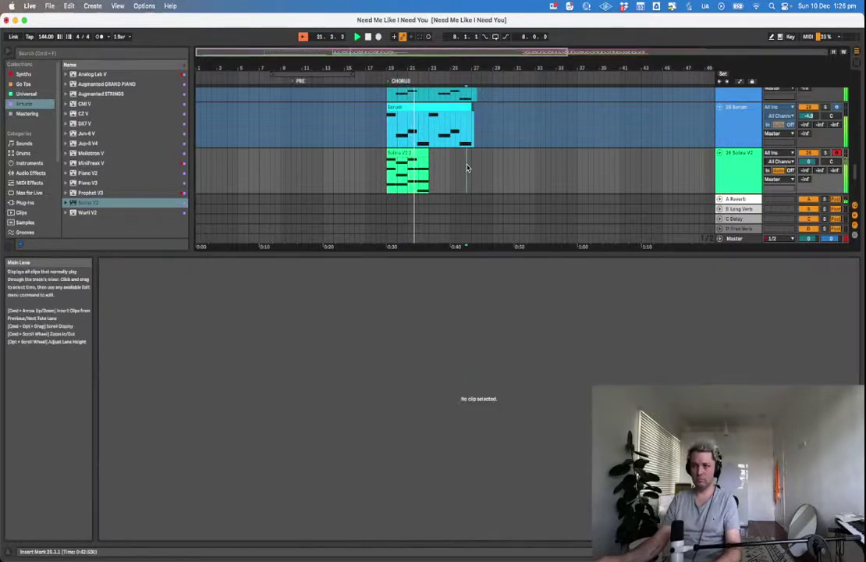
click(420, 153)
key(super+d)
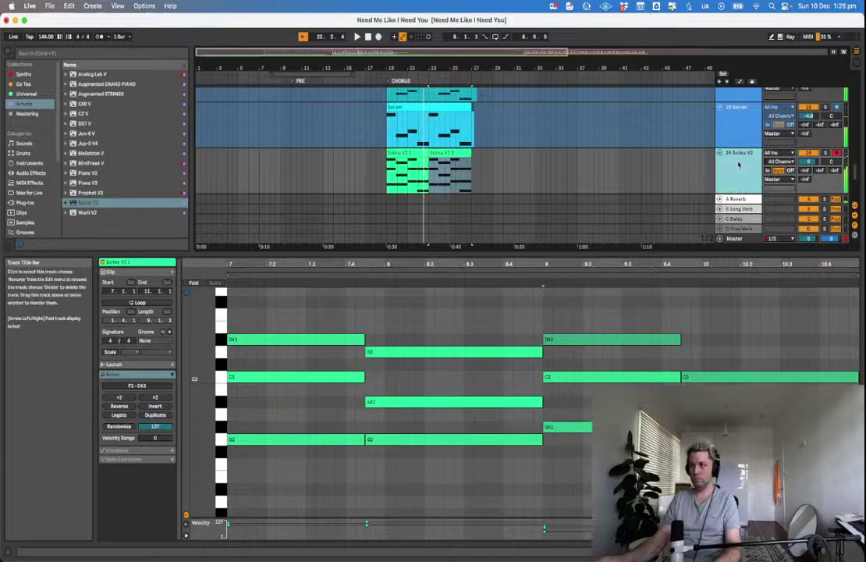
Turn on the Violin and Ensemble switches in the Solina V2 while the chorus plays, and close its window.
key(shift+Tab)
click(123, 447)
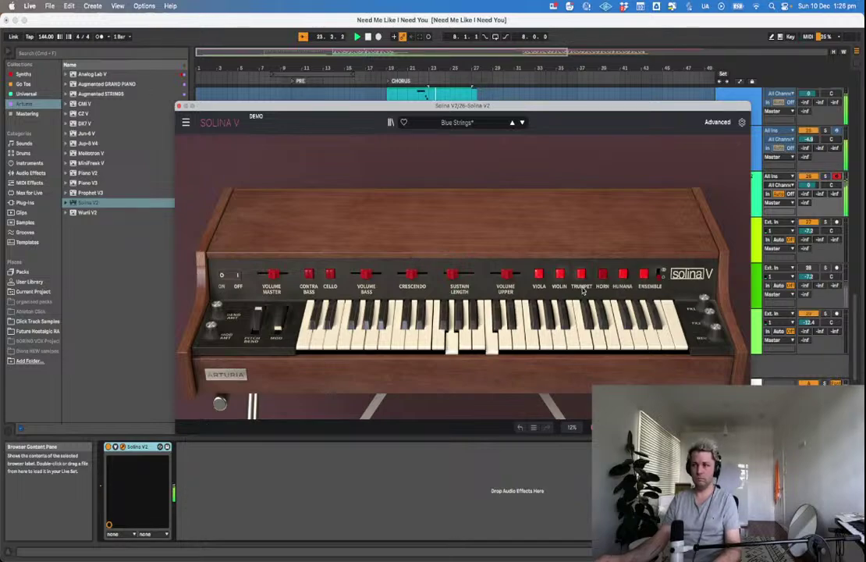
click(178, 106)
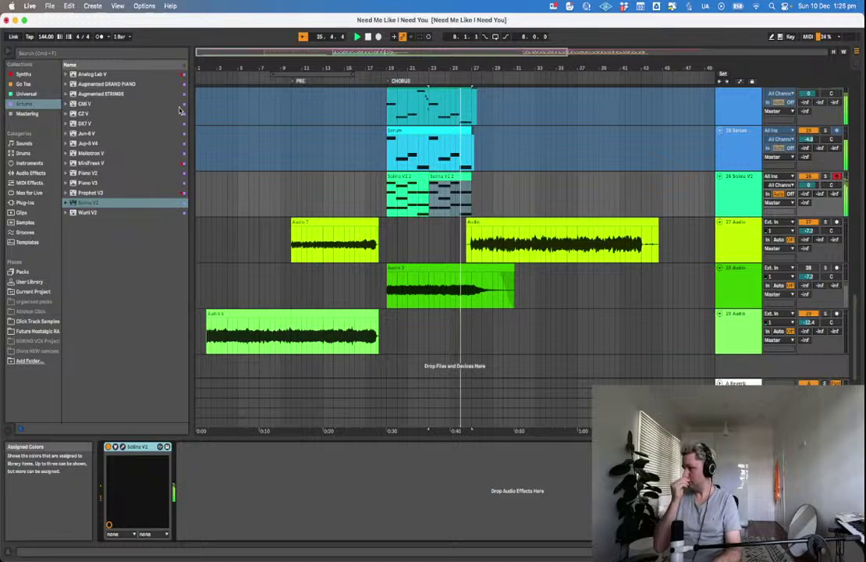
Save the set and add an EQ Eight after the Solina V2, with playback running from bar 18.
click(397, 188)
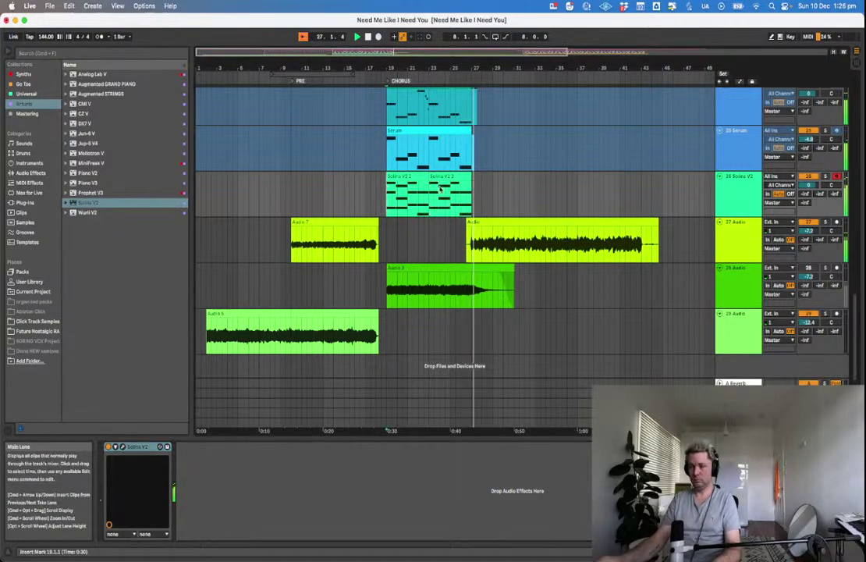
key(super+s)
click(382, 207)
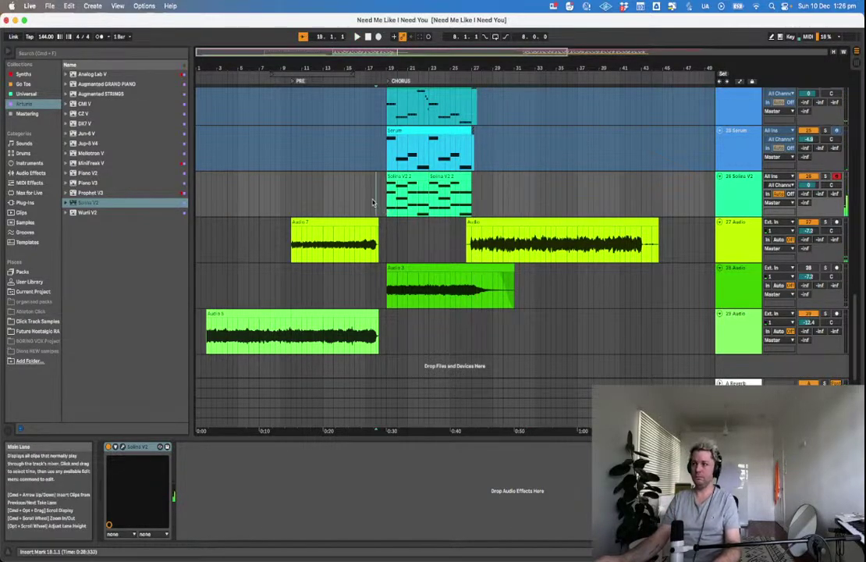
click(36, 85)
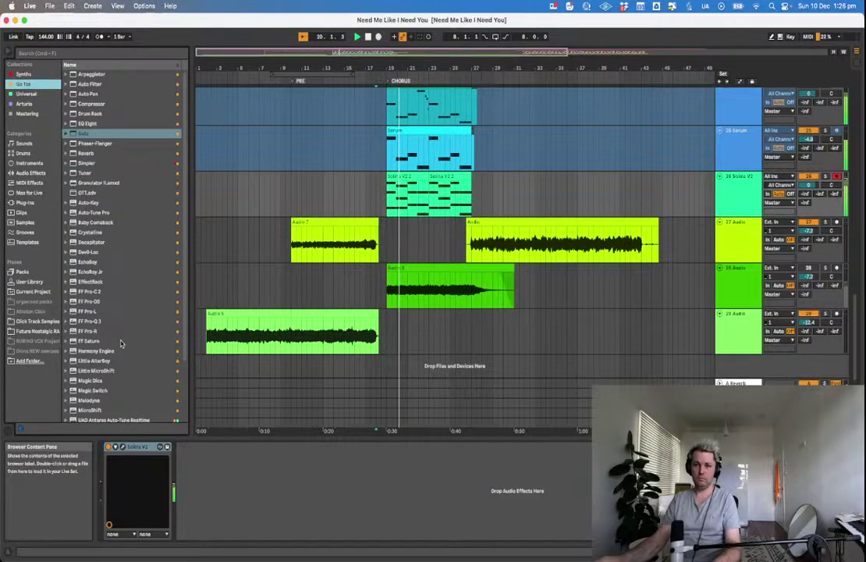
double_click(87, 123)
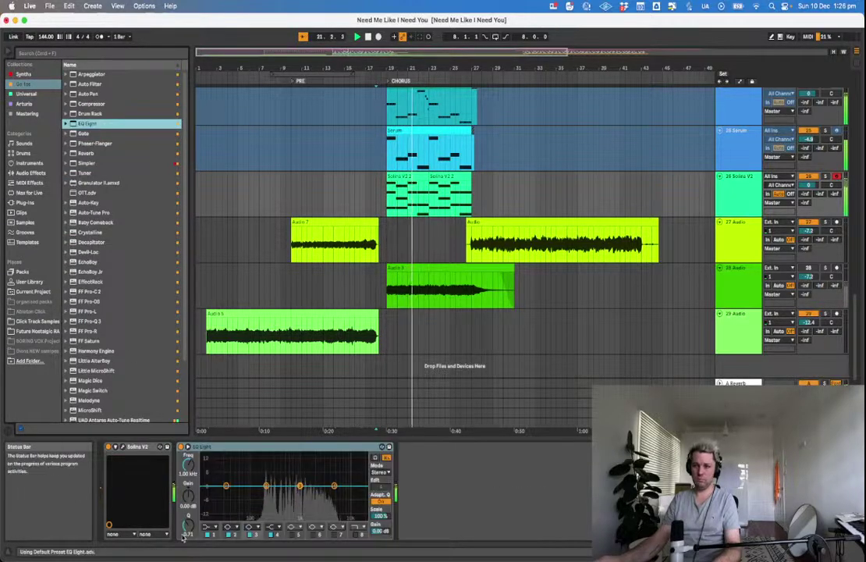
Set EQ Eight low-cut at about 363 Hz and high-cut at 2.40 kHz on the Solina V2, and lower its track volume to -4.8 dB.
click(211, 527)
click(214, 475)
drag(225, 493, 281, 495)
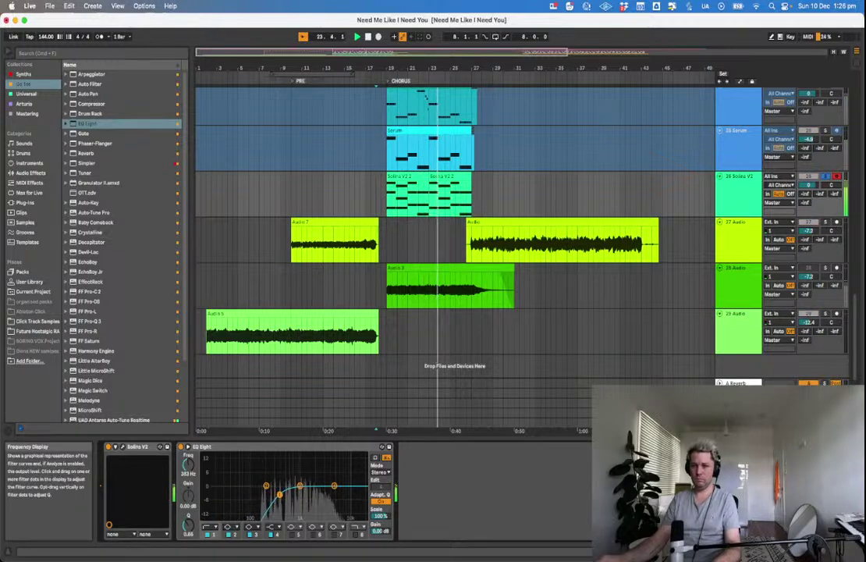
click(357, 534)
drag(362, 494, 319, 493)
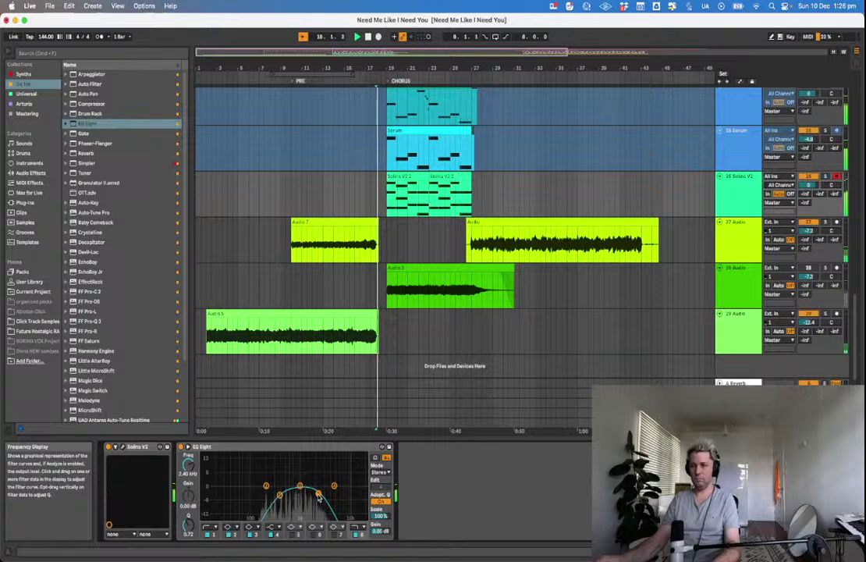
drag(806, 185, 807, 201)
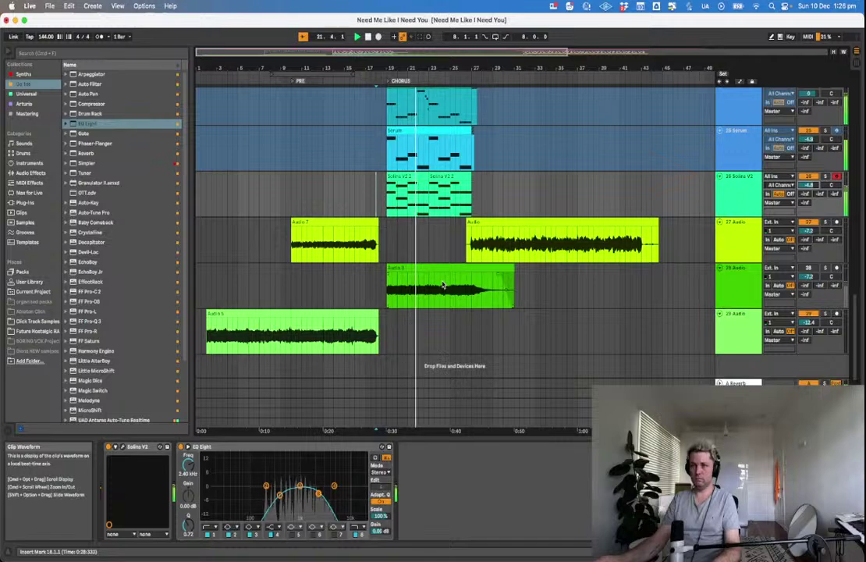
Add a C4 note on top of the first chord in the first Solina V2 clip and play it back.
click(400, 177)
key(space)
double_click(401, 178)
click(317, 425)
click(316, 376)
drag(316, 376, 314, 372)
key(shift+Up)
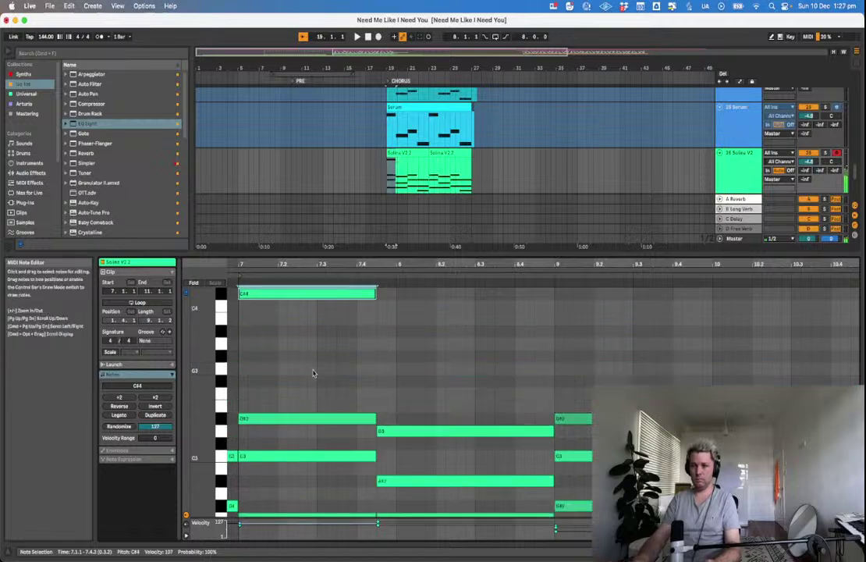
key(Down)
key(space)
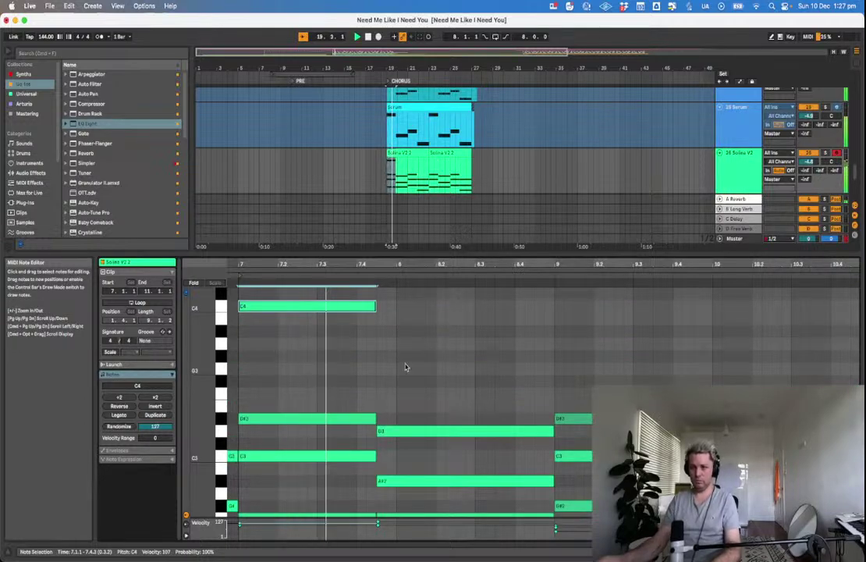
Copy the top note to G3, G#3 and F3 over the next three chords, extending the G3 and F3 copies to their chords' ends.
scroll(347, 335, down, 2)
scroll(349, 339, up, 2)
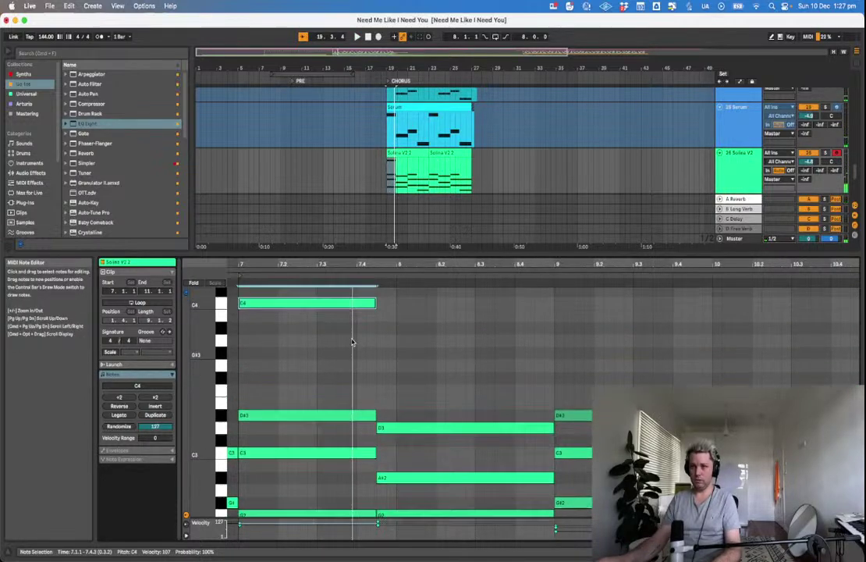
drag(316, 304, 809, 392)
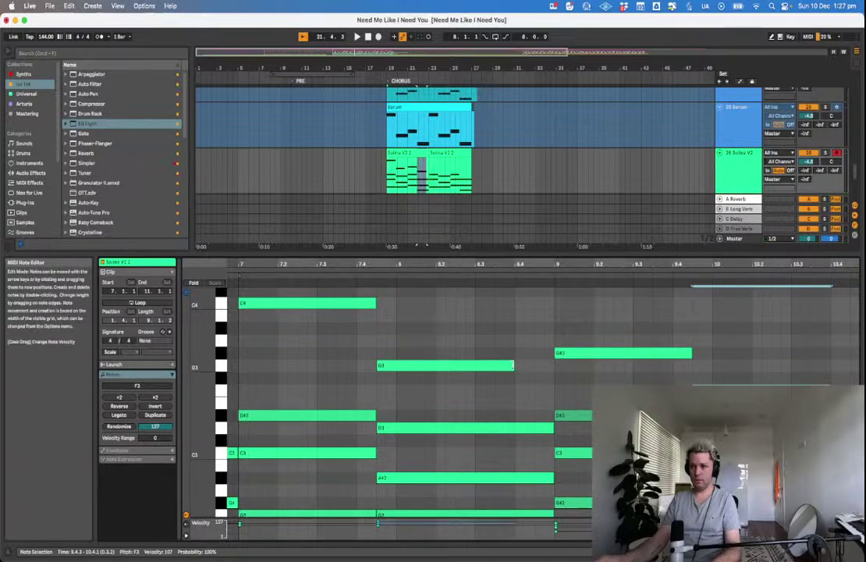
drag(513, 365, 554, 365)
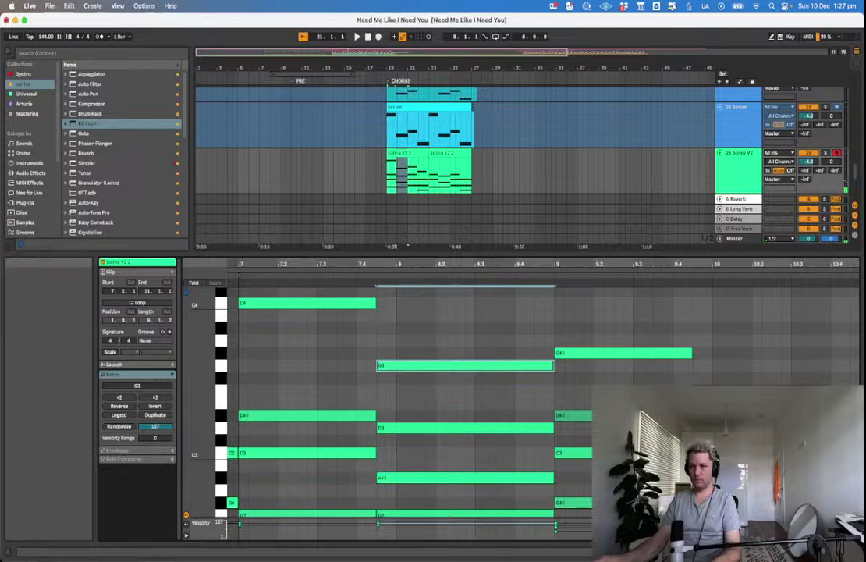
drag(831, 391, 858, 390)
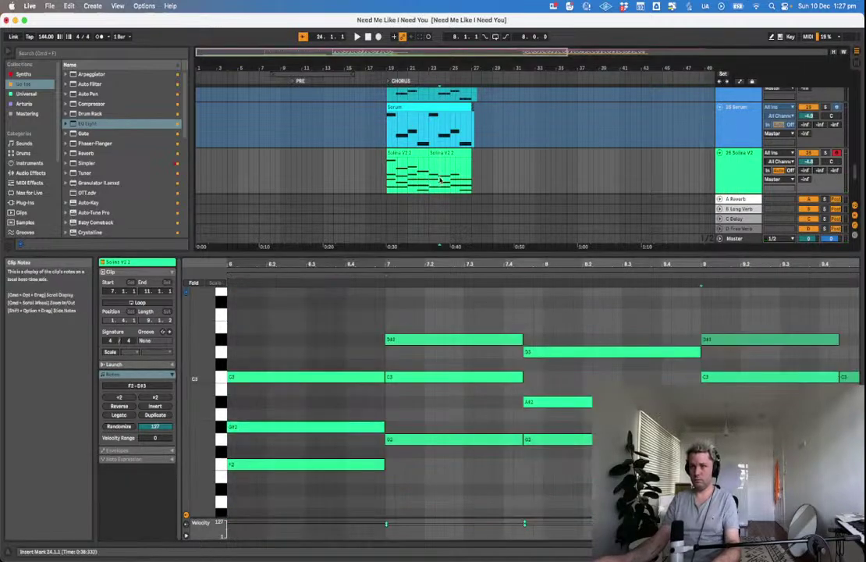
Play the chorus with the clip editor hidden, lower the Solina V2 track to -7.0 dB, and save the set.
click(374, 166)
key(space)
click(425, 169)
click(508, 177)
key(alt+super+l)
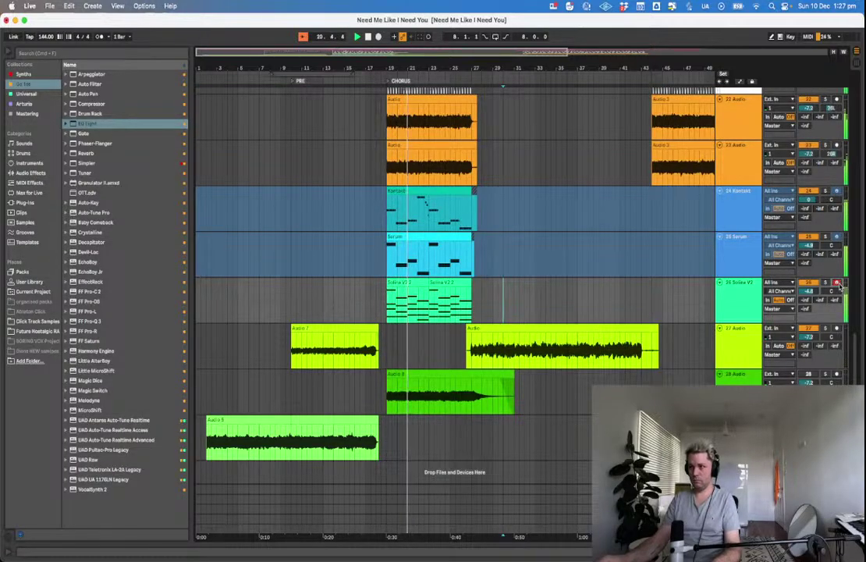
mouse_move(805, 295)
mouse_down()
mouse_move(805, 302)
mouse_move(808, 296)
mouse_up()
click(477, 289)
key(super+s)
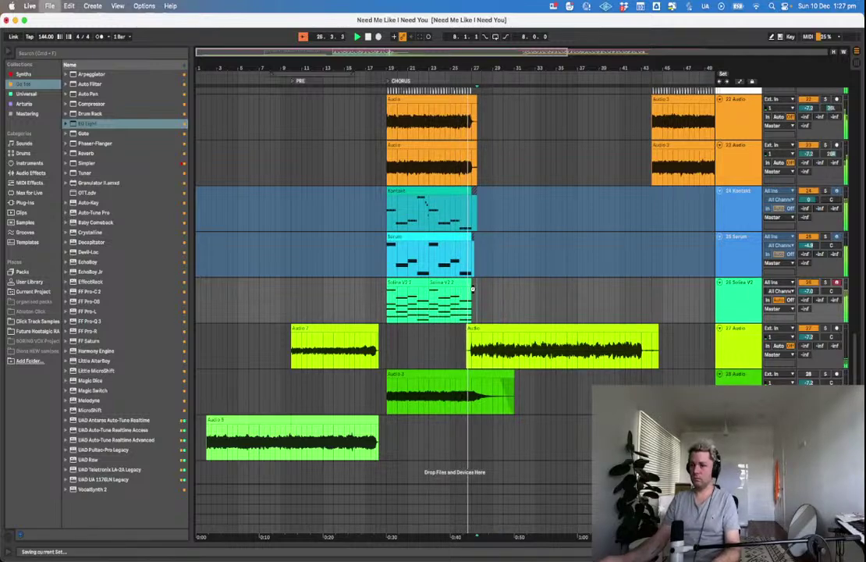
Replay the section from bar 17 into the chorus and lower the Solina V2 track volume to -9.0 dB.
key(space)
click(371, 305)
key(space)
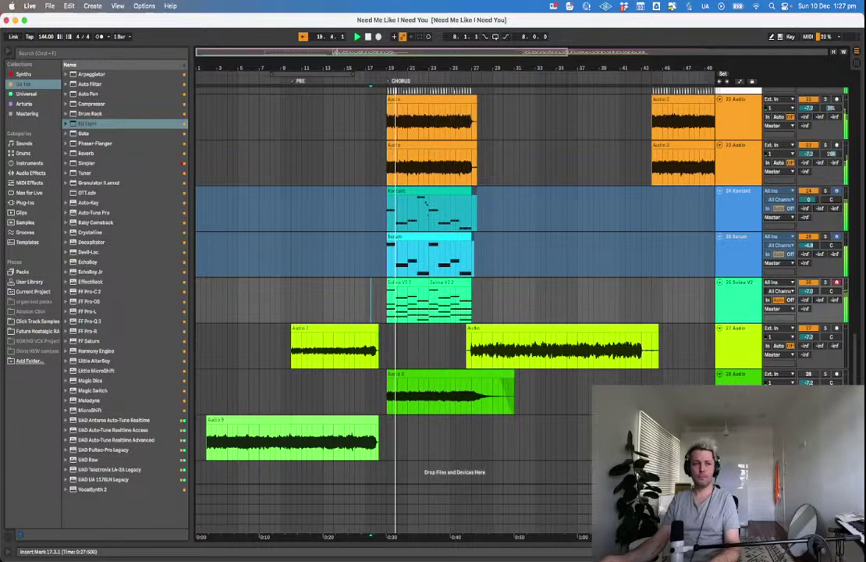
key(space)
drag(809, 291, 809, 296)
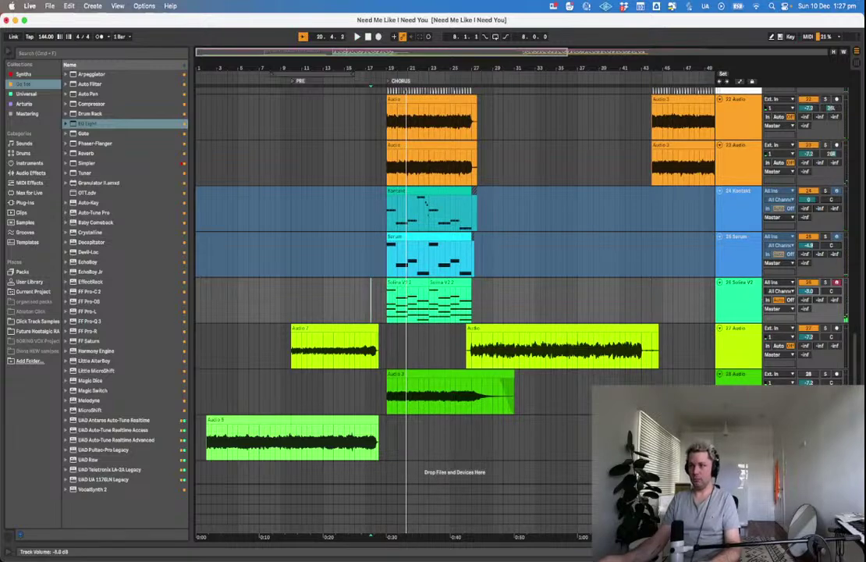
Insert a MIDI track below the Solina V2, load Prophet V3 from the Synths collection, and dismiss its authorization dialog.
key(super+shift+t)
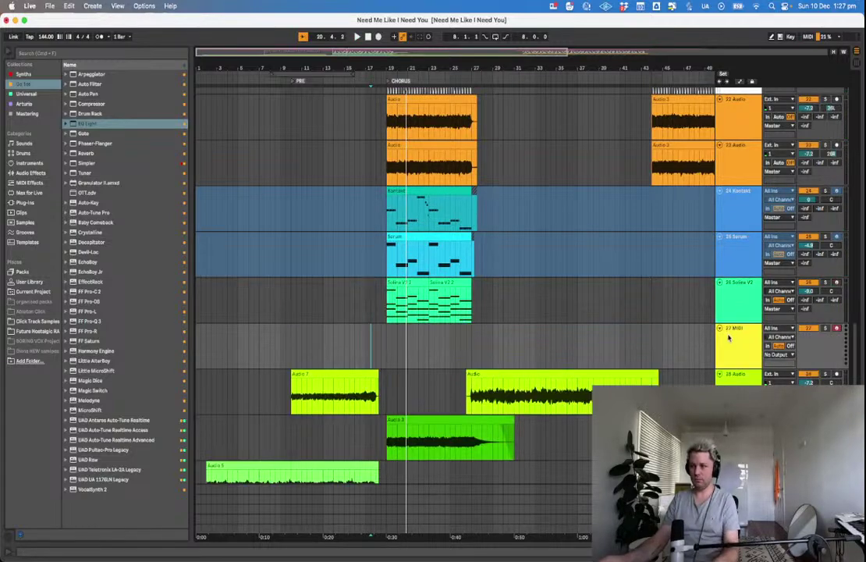
click(24, 74)
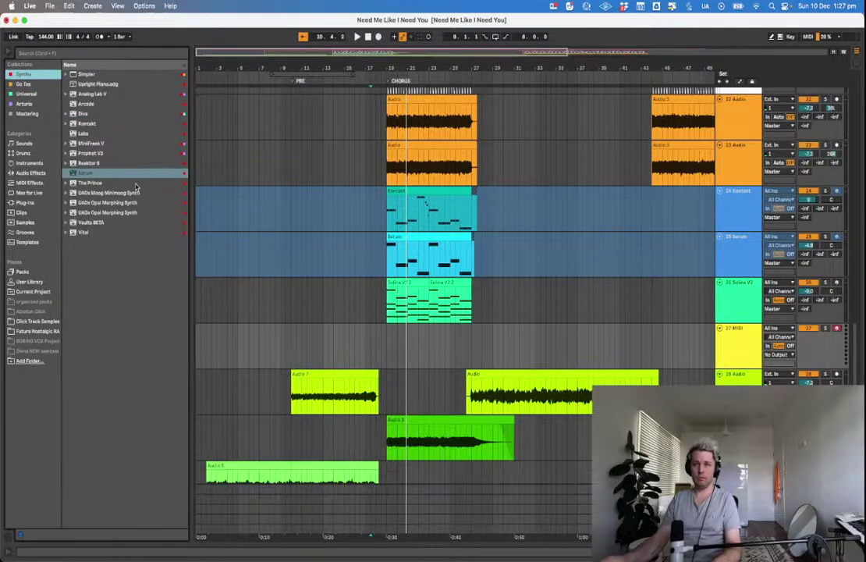
click(92, 154)
click(93, 162)
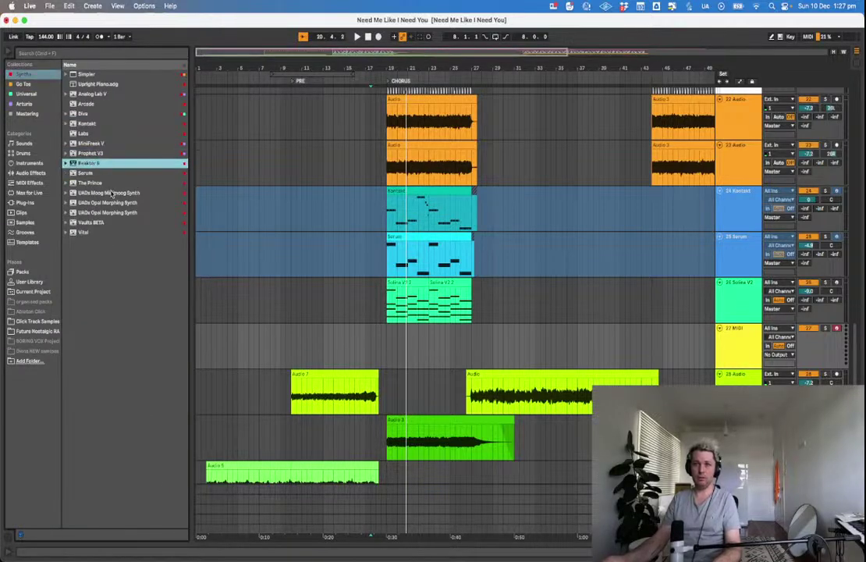
click(94, 153)
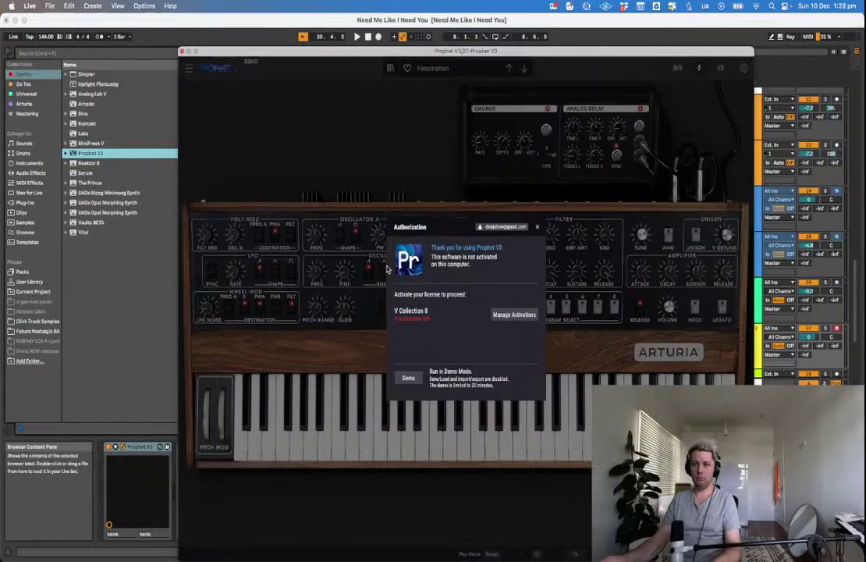
click(537, 229)
mouse_move(522, 242)
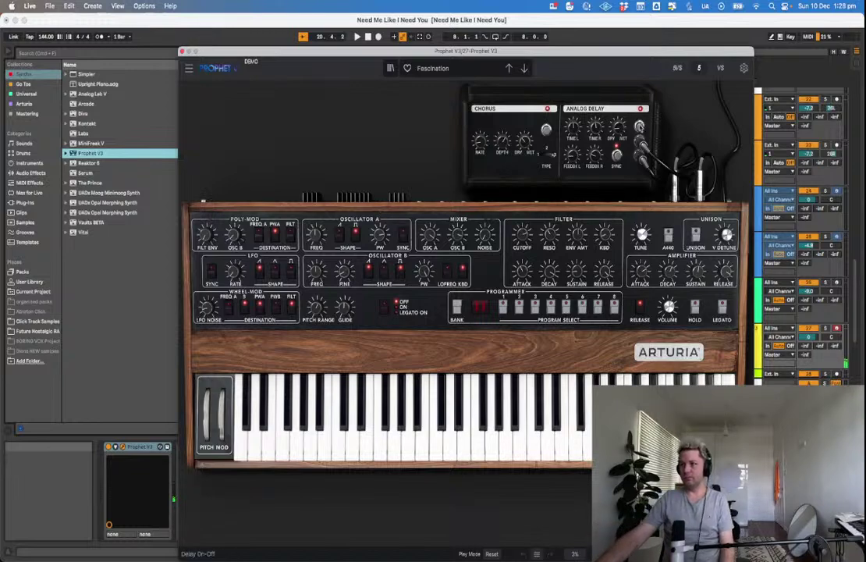
Switch off the Prophet V3's analog delay and raise its amplifier release to about 753 ms.
click(640, 127)
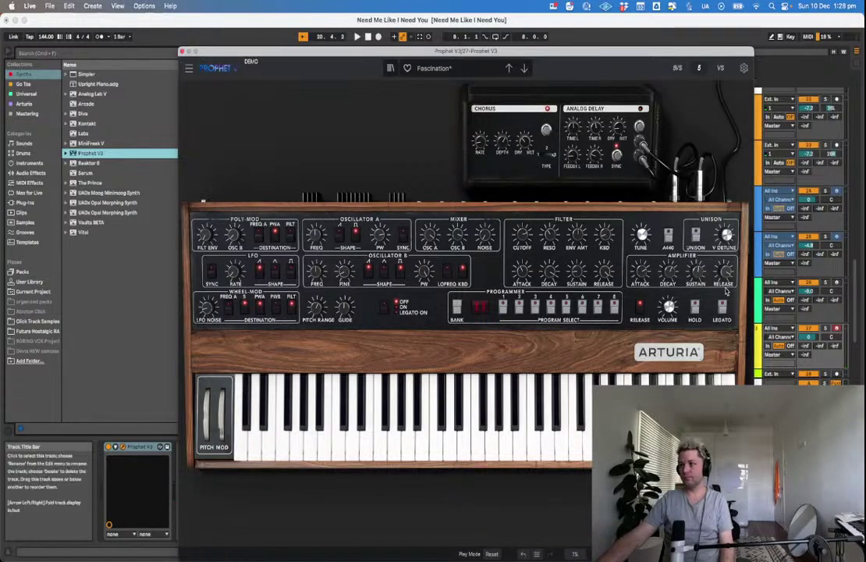
mouse_move(725, 273)
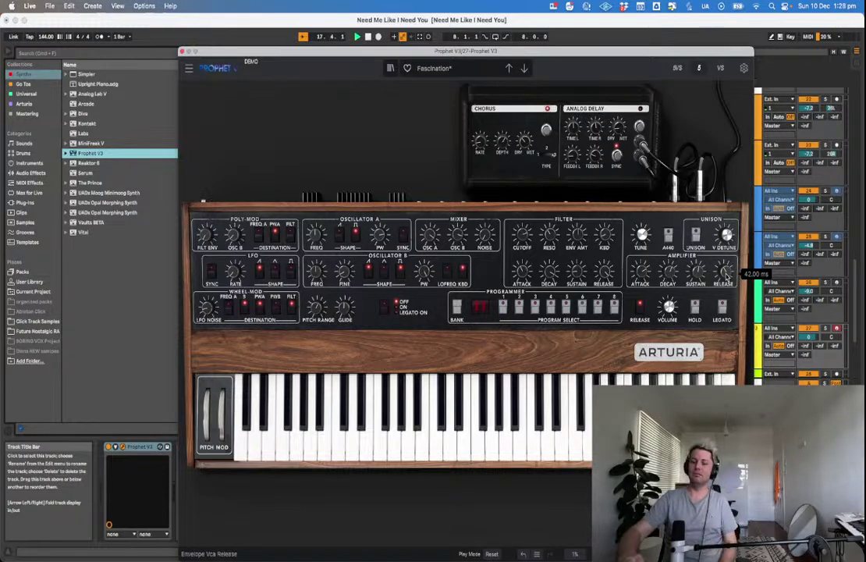
mouse_move(727, 274)
mouse_down()
mouse_move(727, 249)
mouse_move(725, 264)
mouse_up()
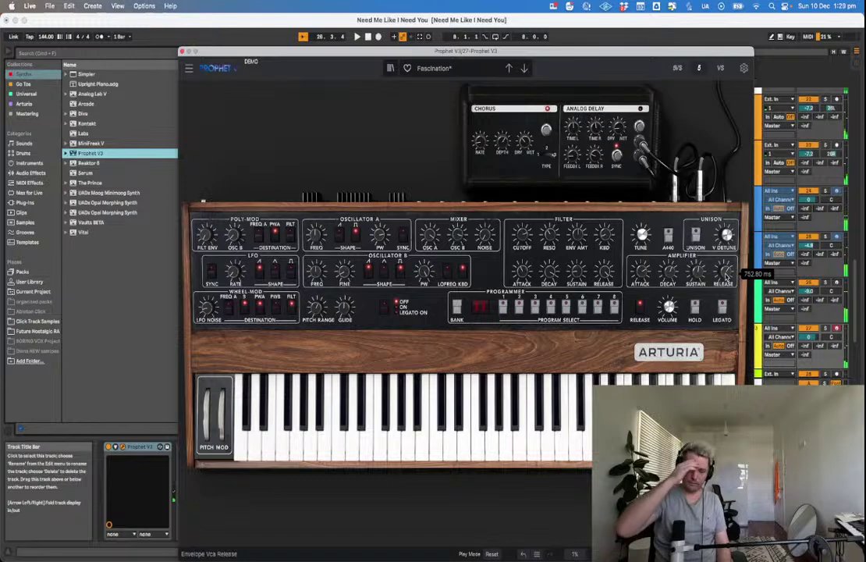
scroll(779, 269, down, 1)
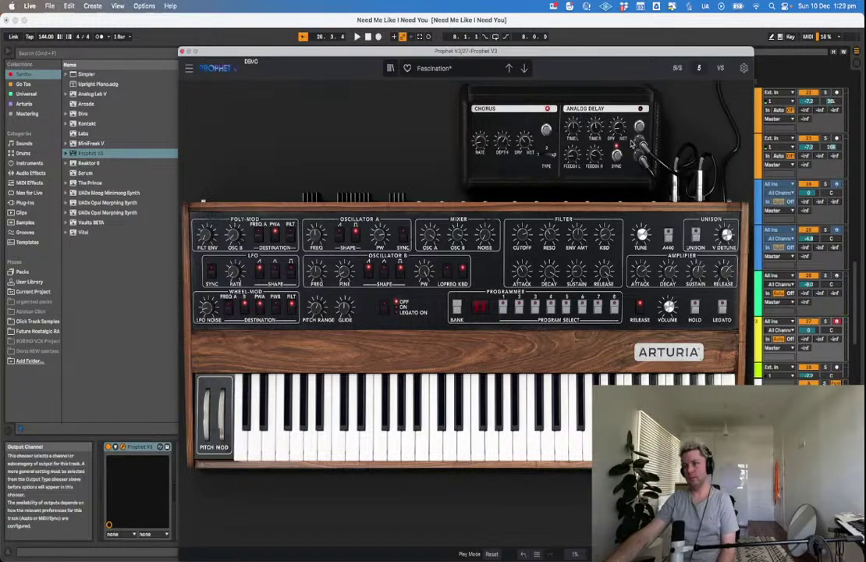
mouse_move(728, 277)
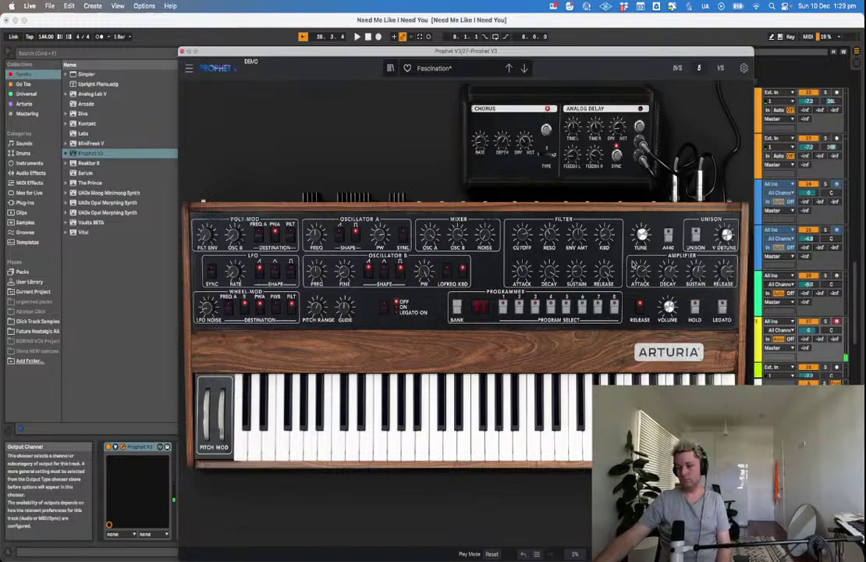
Record a trial Prophet V3 take into the chorus, move the plugin window aside, and delete the recorded clip.
key(space)
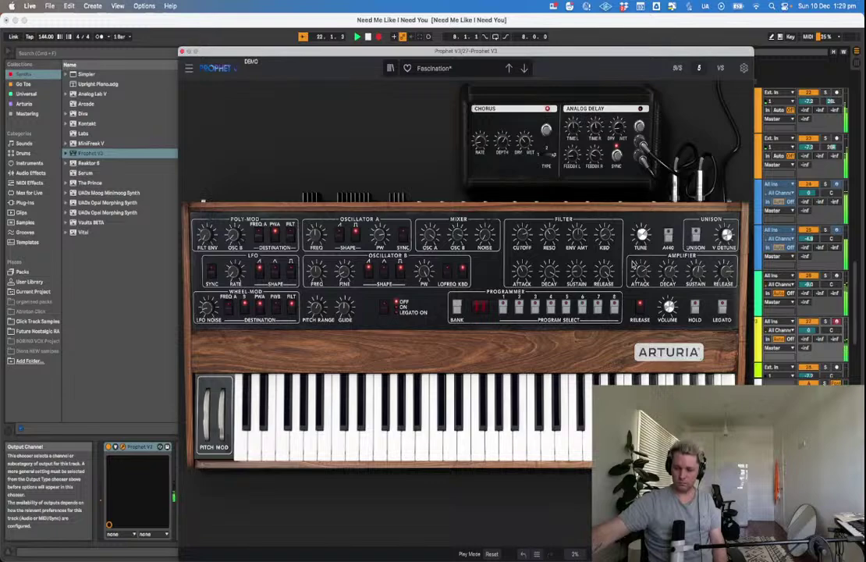
key(space)
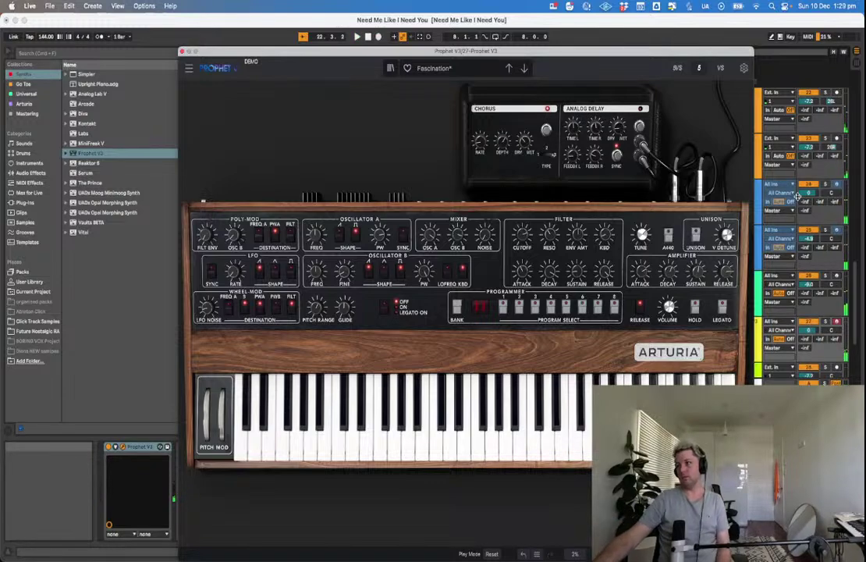
click(473, 43)
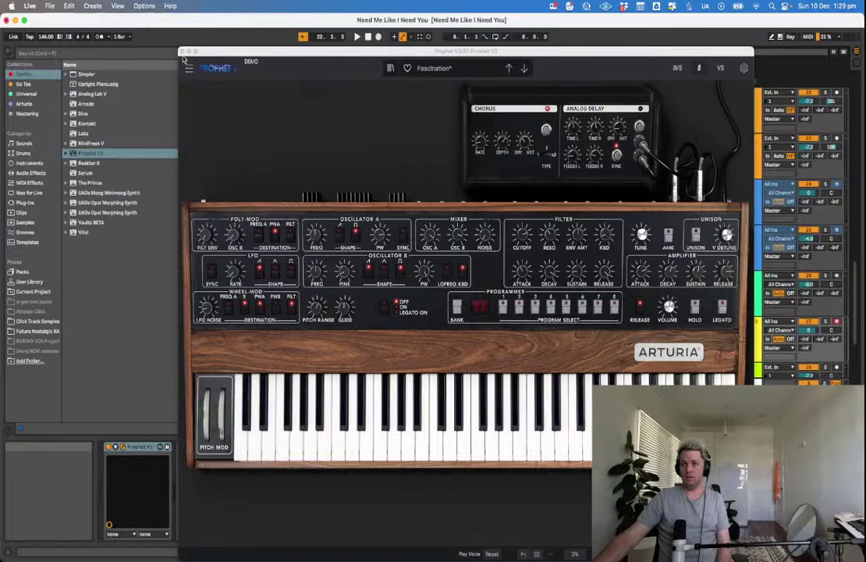
drag(196, 53, 196, 430)
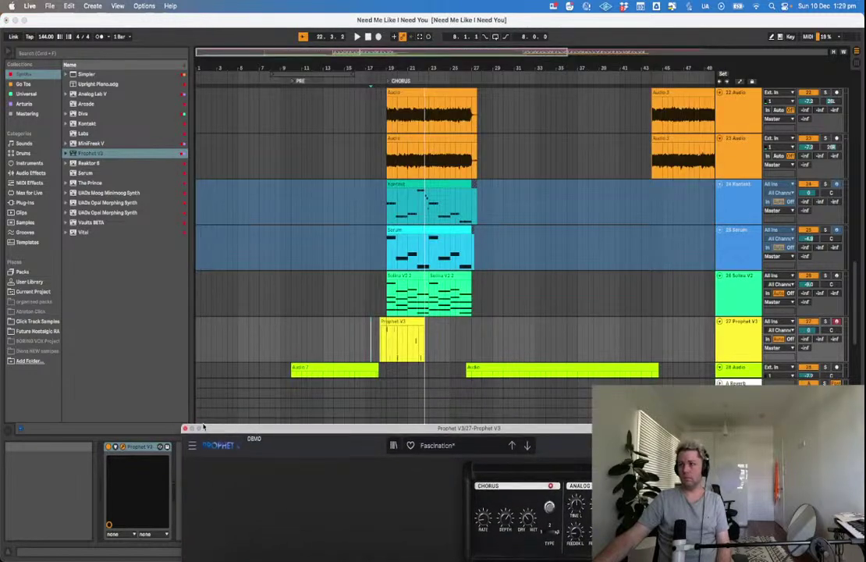
click(386, 340)
key(Delete)
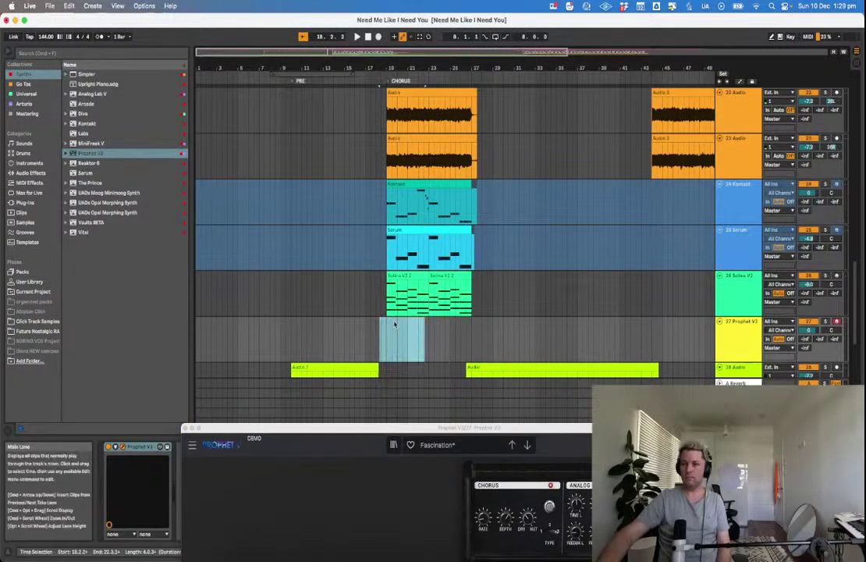
Close the Prophet V3 window and record a new Prophet part from bar 17 through the end of the chorus.
drag(290, 432, 242, 41)
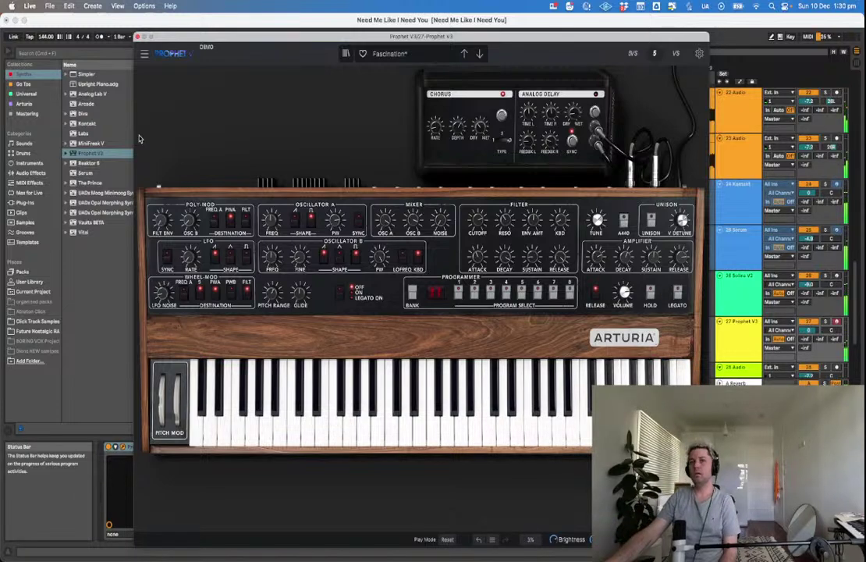
click(137, 37)
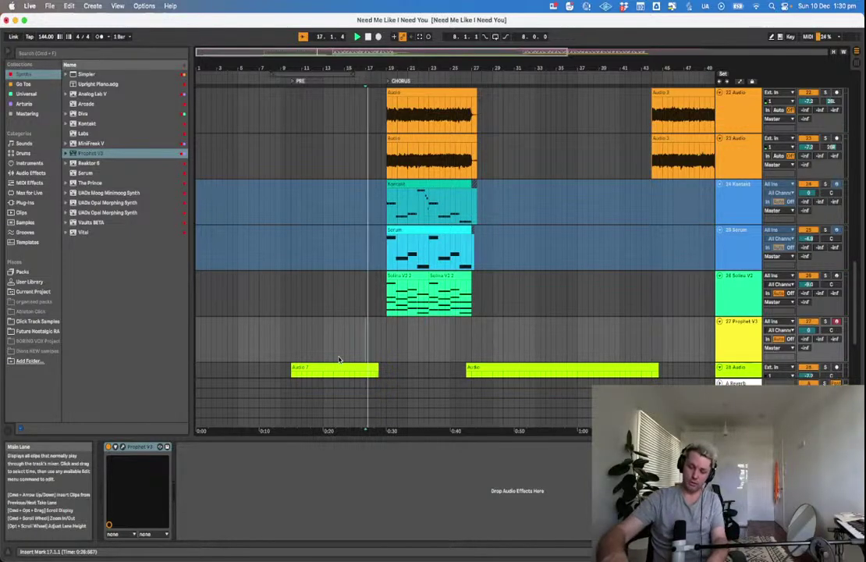
key(F9)
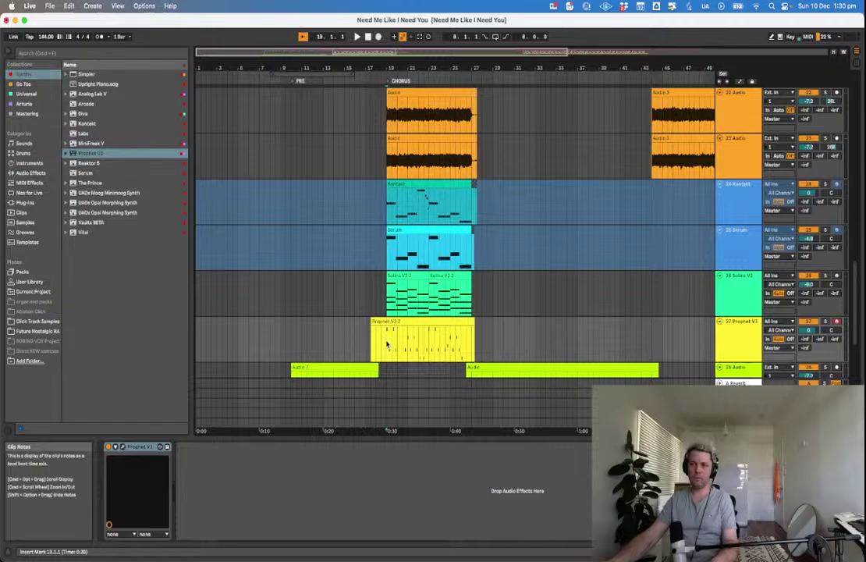
Trim the recorded Prophet V3 clip to bars 19 to 27 by removing the lead-in and the excess after the chorus.
click(366, 349)
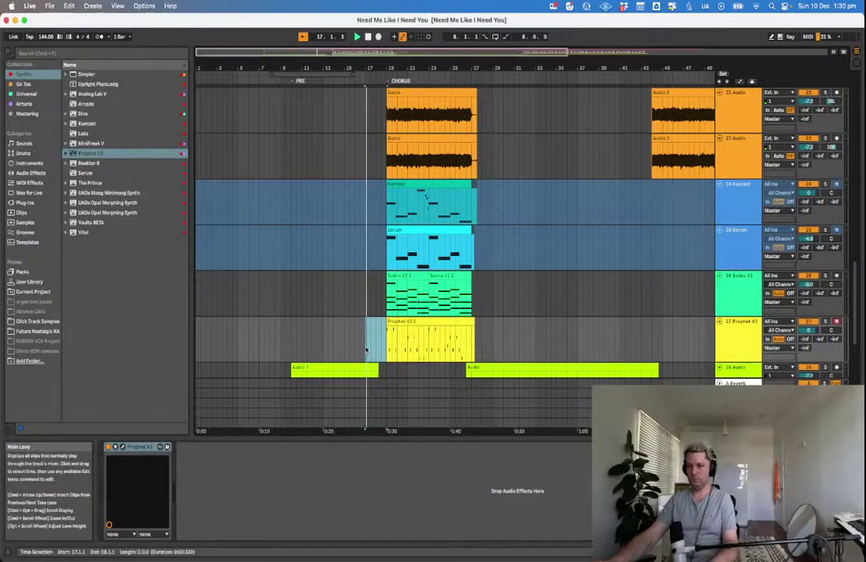
click(418, 323)
click(475, 335)
drag(477, 335, 483, 343)
key(Delete)
Open the Prophet V3 clip and quantize all of its notes.
double_click(437, 323)
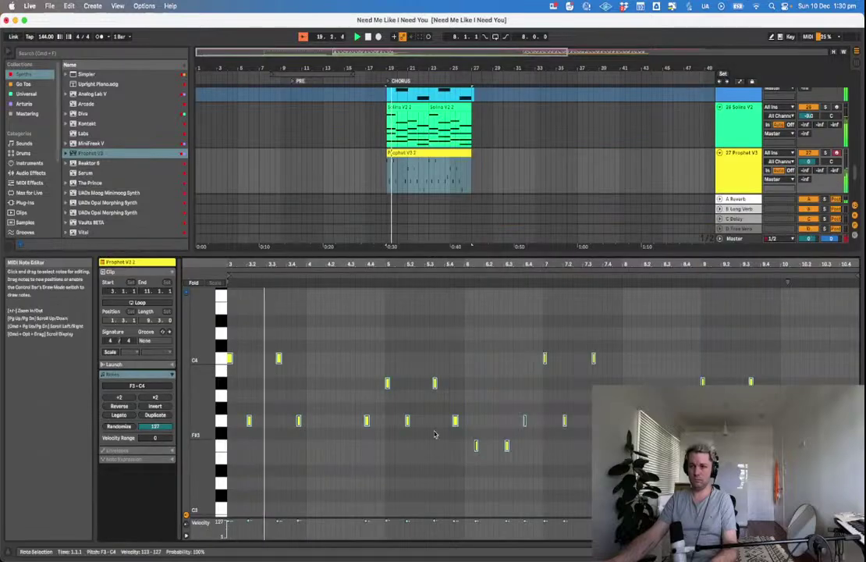
click(412, 484)
key(super+a)
key(super+u)
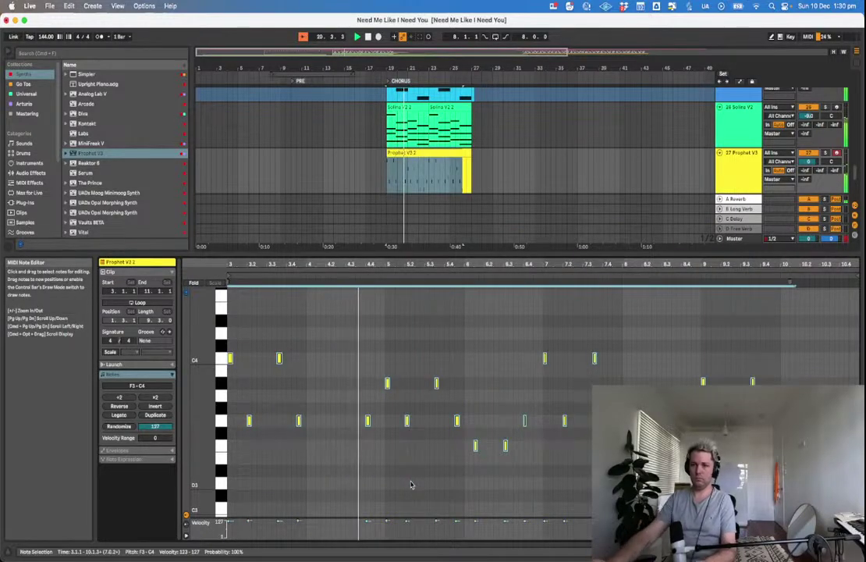
click(411, 484)
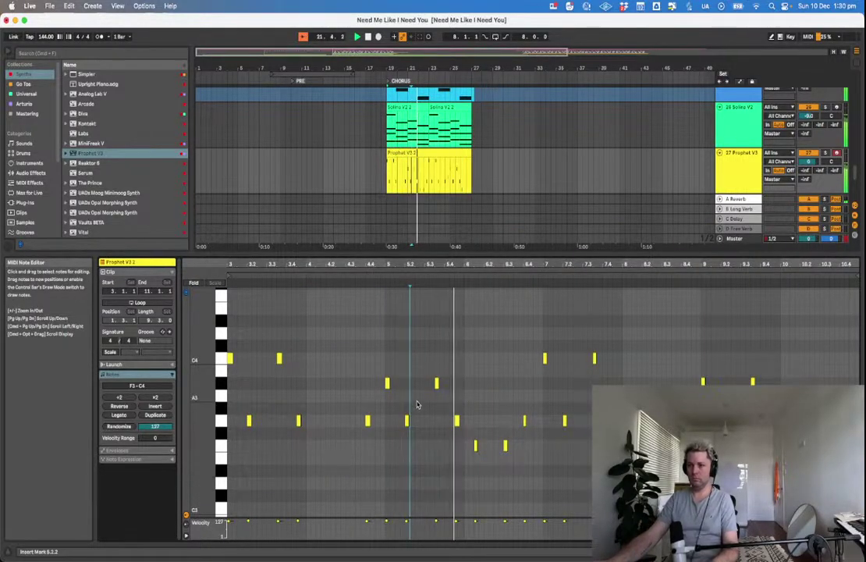
Close the Prophet V3 clip's note editor, stop playback just before the chorus and save the set.
click(589, 183)
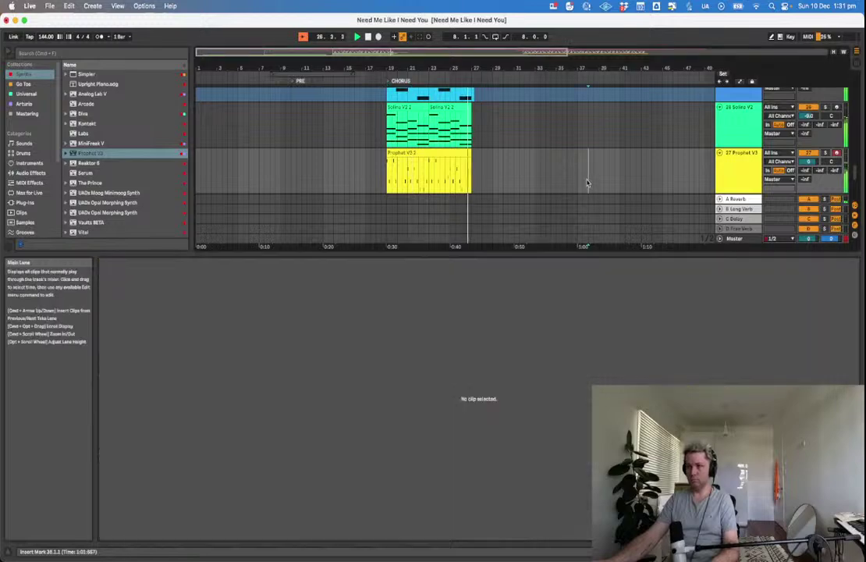
key(super+alt+l)
click(382, 310)
key(space)
key(super+s)
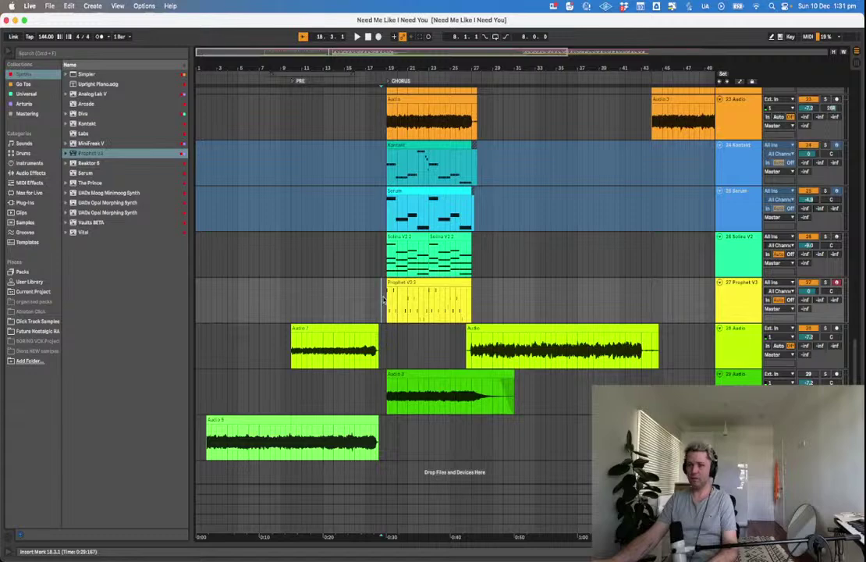
Play the chorus while lowering the Prophet V3 track volume to -4.9 dB and the Solina V2 track volume to -10.1 dB.
key(space)
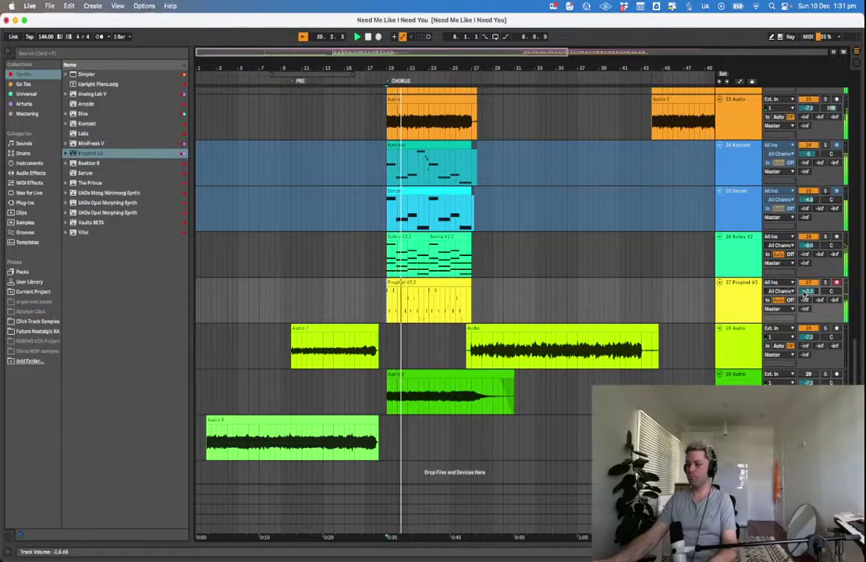
drag(800, 294, 801, 304)
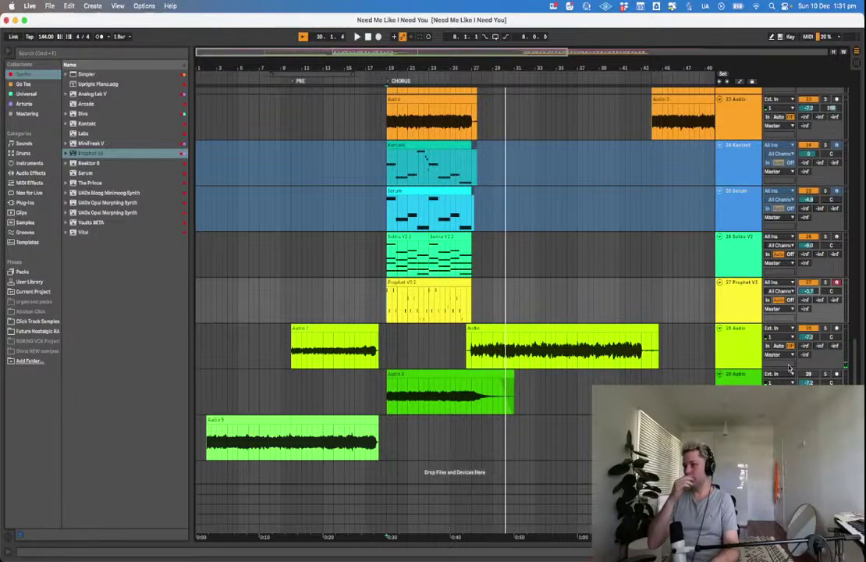
click(559, 312)
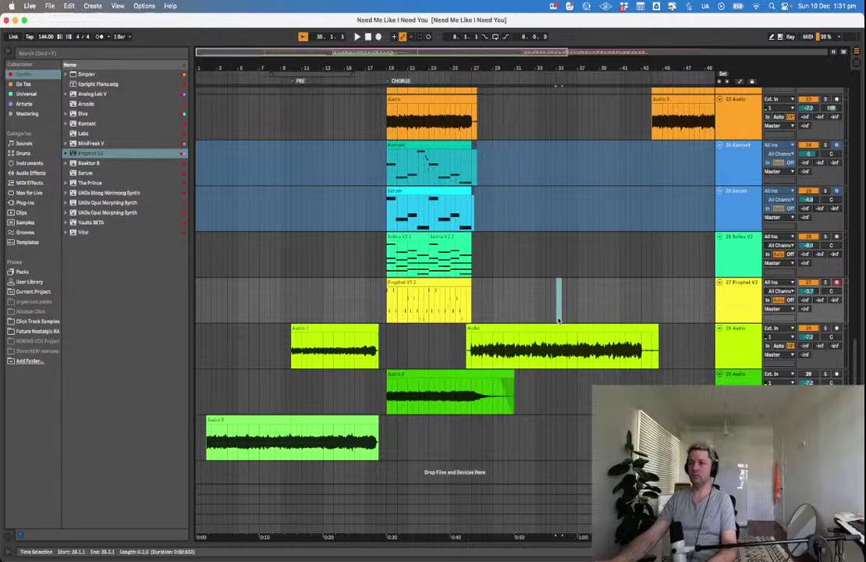
click(386, 299)
key(space)
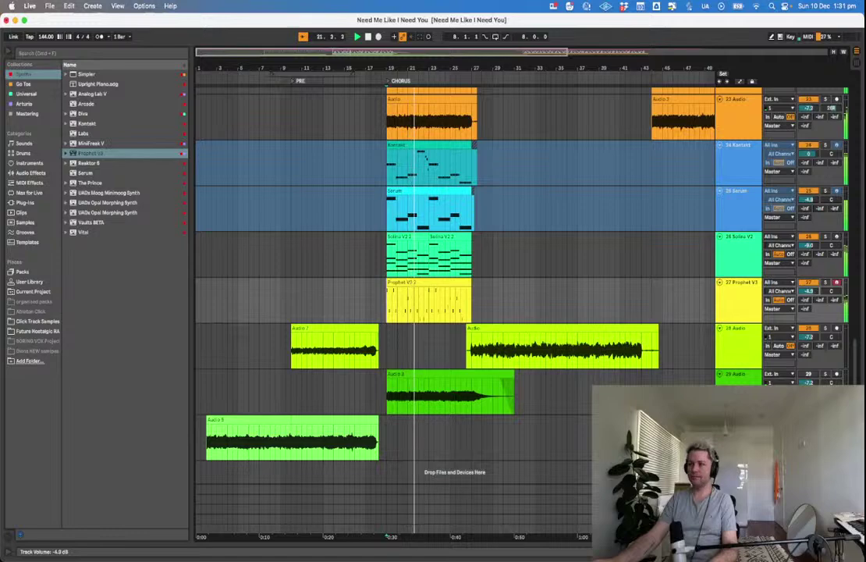
drag(812, 245, 812, 254)
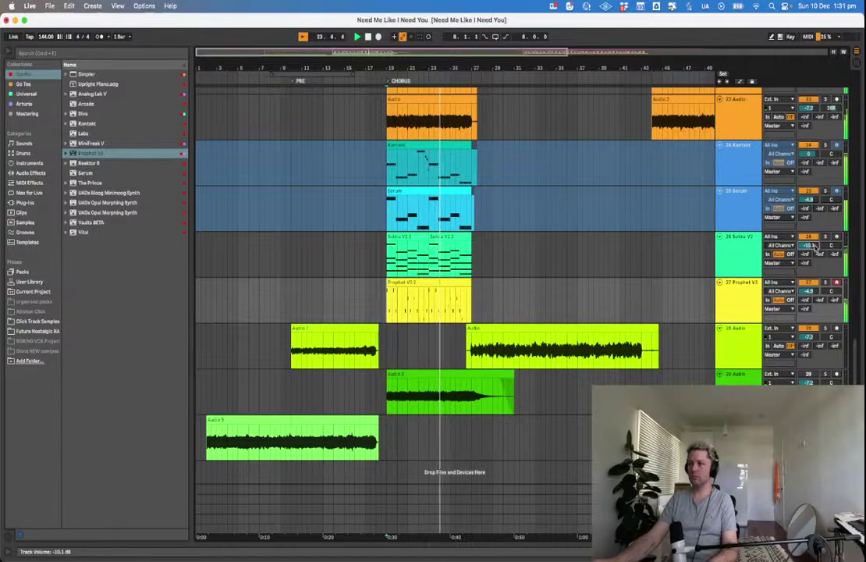
Group the two orange audio tracks, solo the group and play it from the start of the chorus.
scroll(702, 275, up, 10)
scroll(725, 226, up, 1)
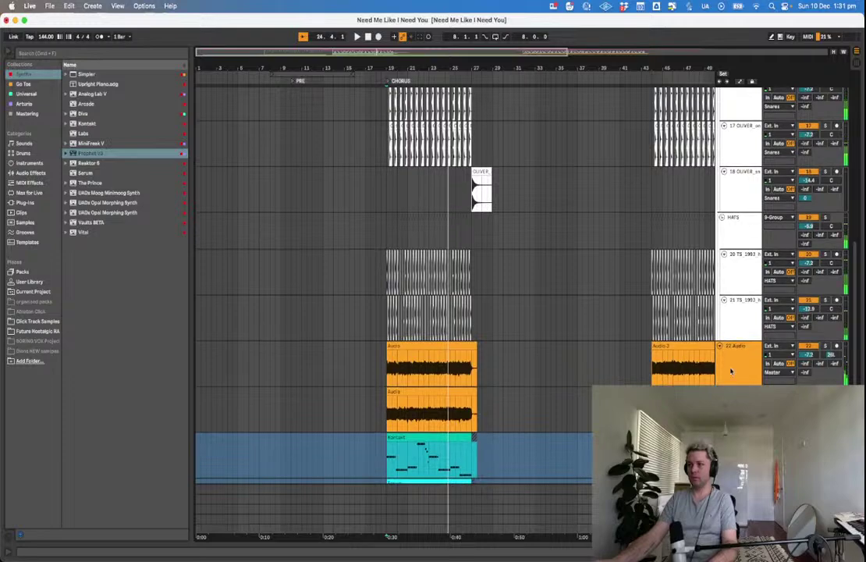
key(super+g)
click(741, 369)
key(s)
key(space)
double_click(741, 368)
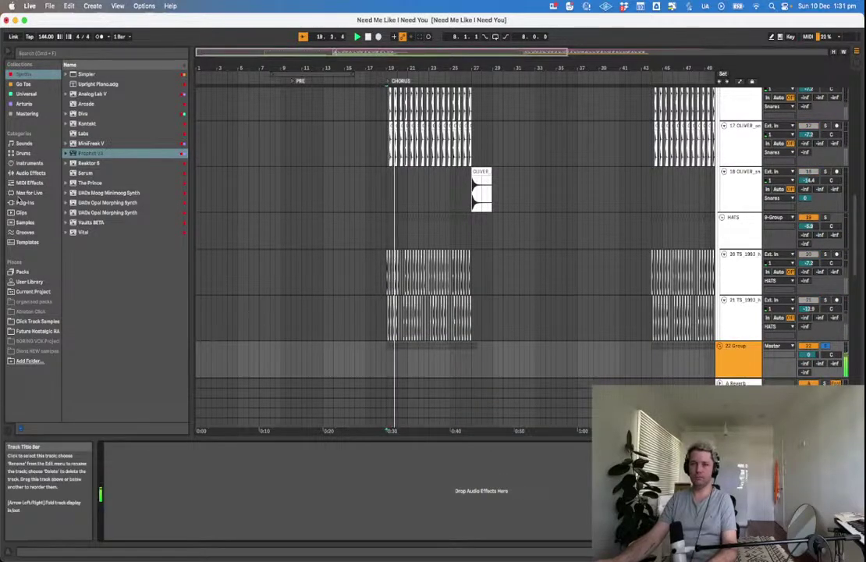
Add FF Pro-Q 3 to the orange group with a cut of about 9.9 dB at 134 Hz and a 7.1 dB boost at 515 Hz.
click(25, 84)
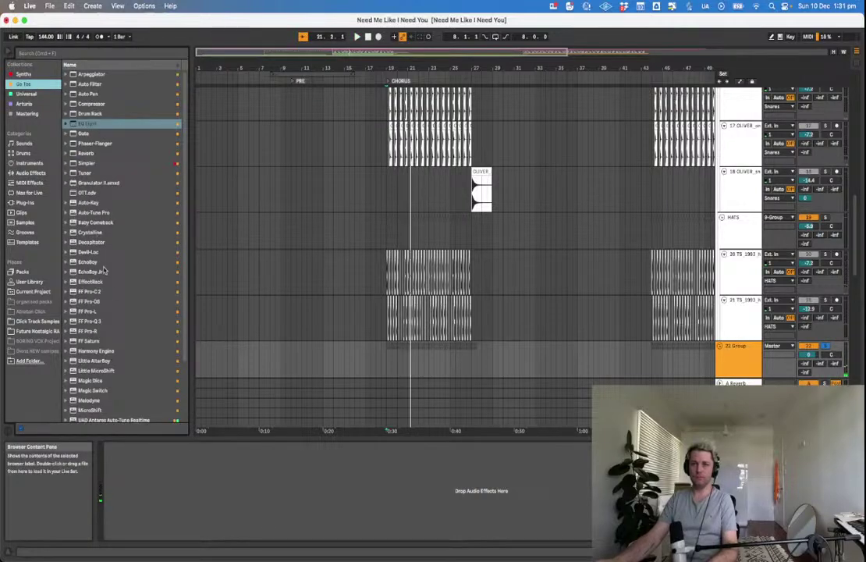
double_click(92, 322)
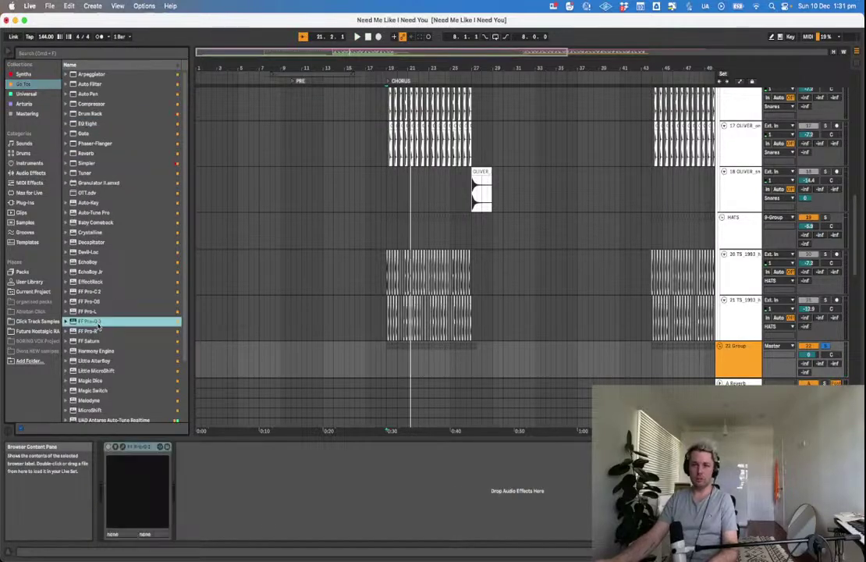
key(space)
drag(262, 151, 264, 226)
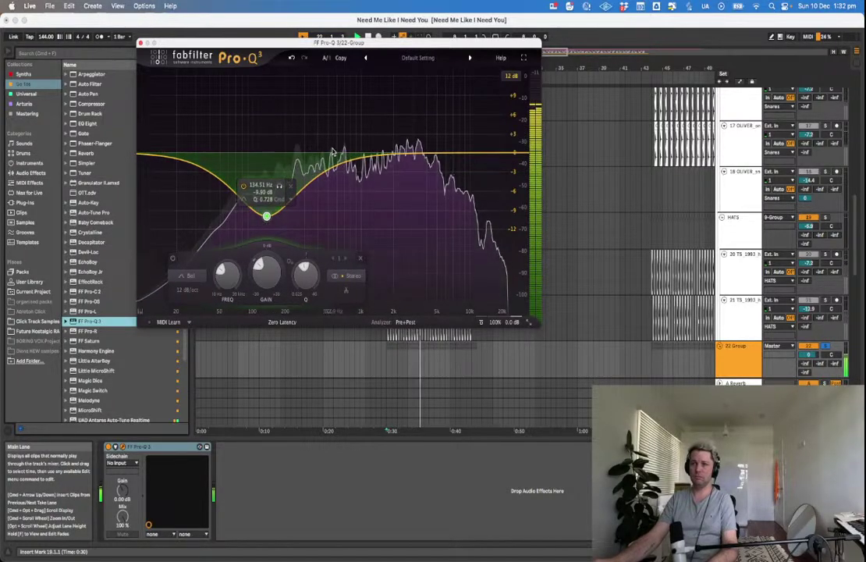
drag(333, 153, 329, 123)
key(space)
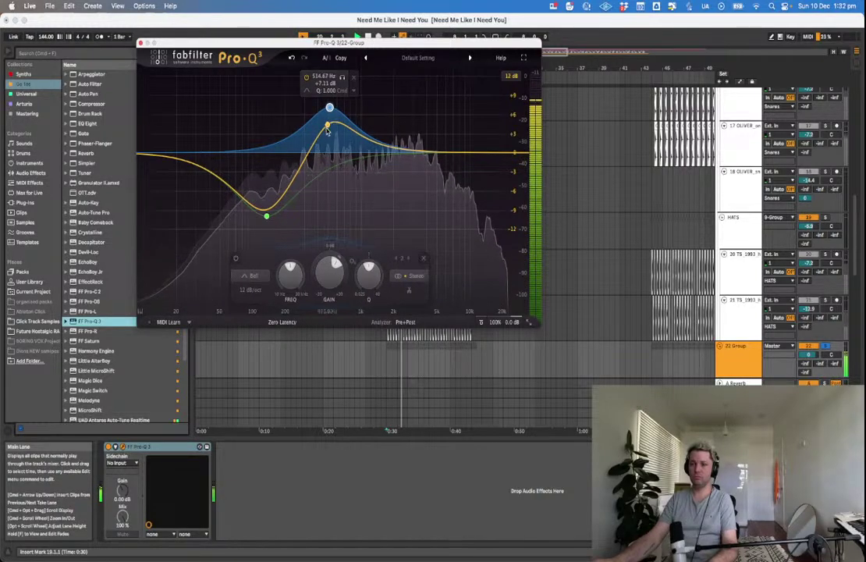
key(space)
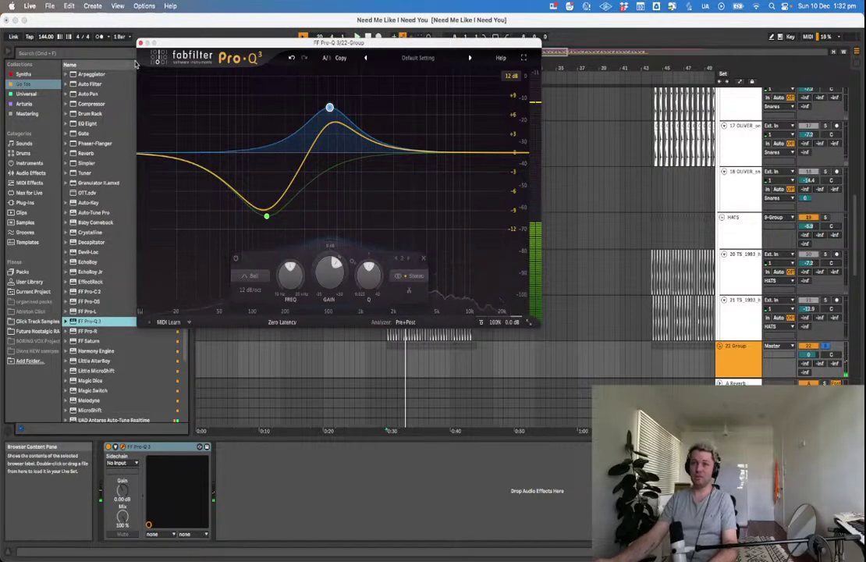
click(140, 43)
Listen to the orange audio group in solo from bar 19.
click(417, 236)
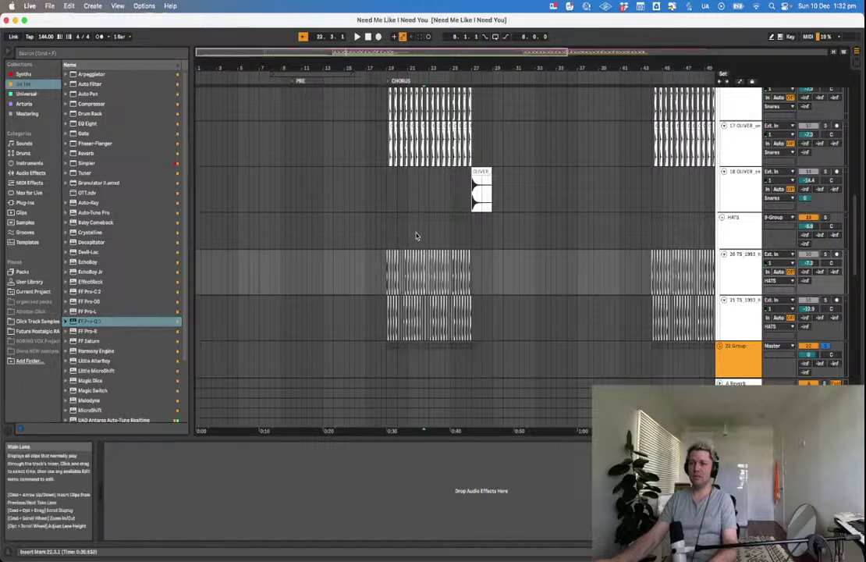
scroll(417, 237, down, 5)
click(389, 155)
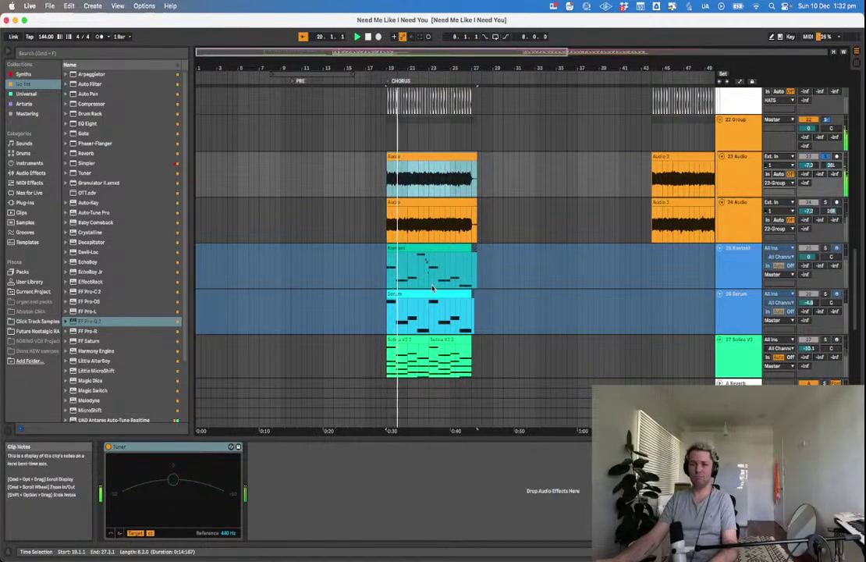
click(387, 145)
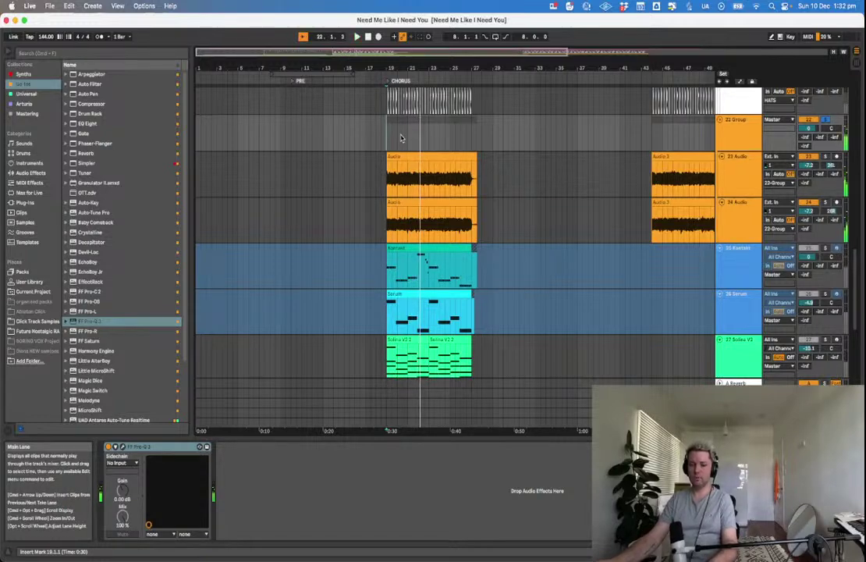
Play the chorus with the full mix, hide the device view and lower the Prophet V3 volume to -5.6 dB.
key(space)
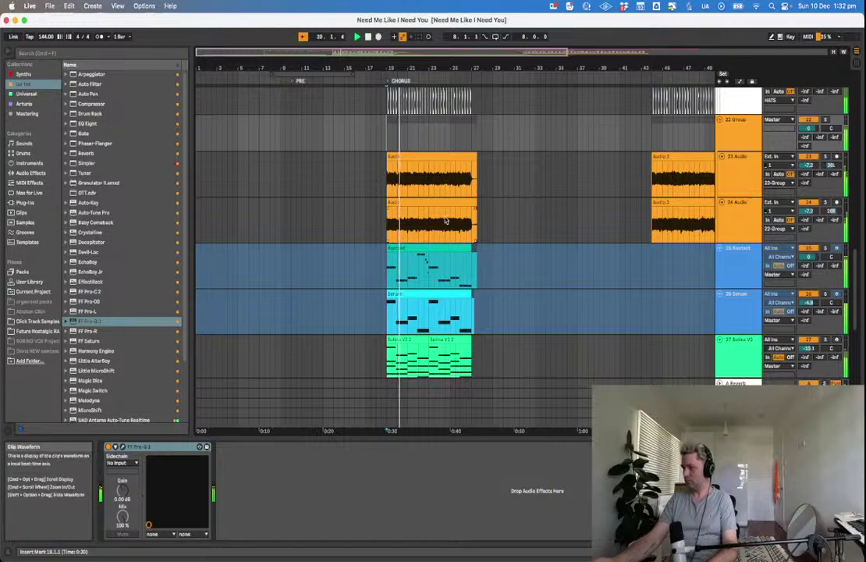
scroll(495, 283, down, 1)
key(super+alt+l)
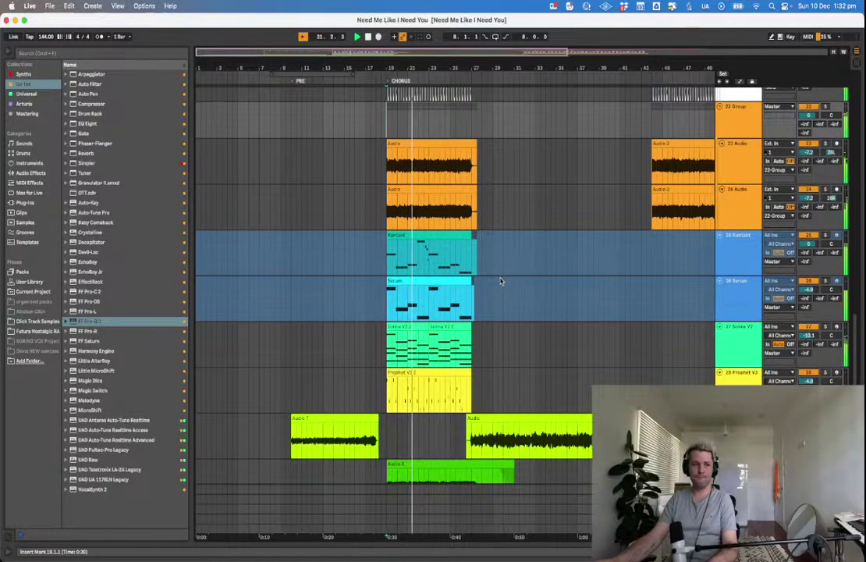
scroll(501, 285, down, 5)
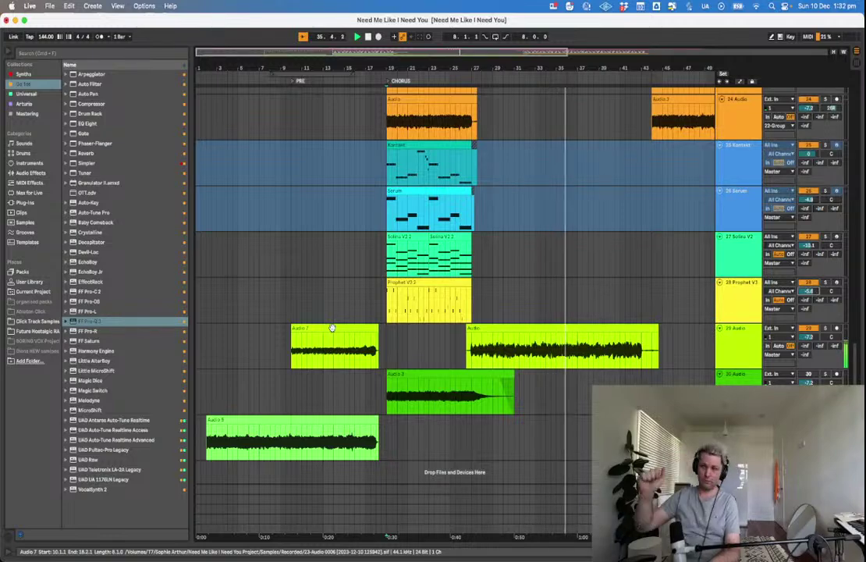
Mute the acoustic guitar track while playing the verse from bar 3, and save the set.
scroll(558, 363, up, 15)
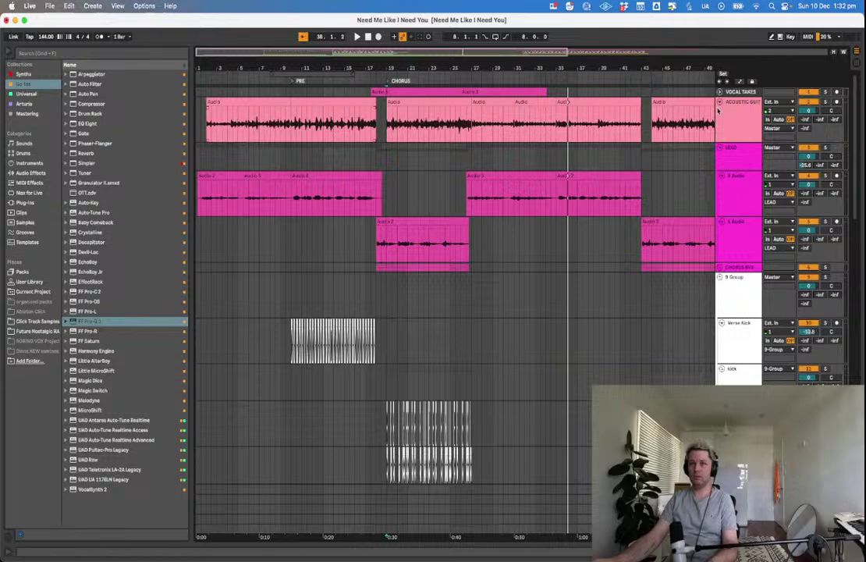
click(224, 144)
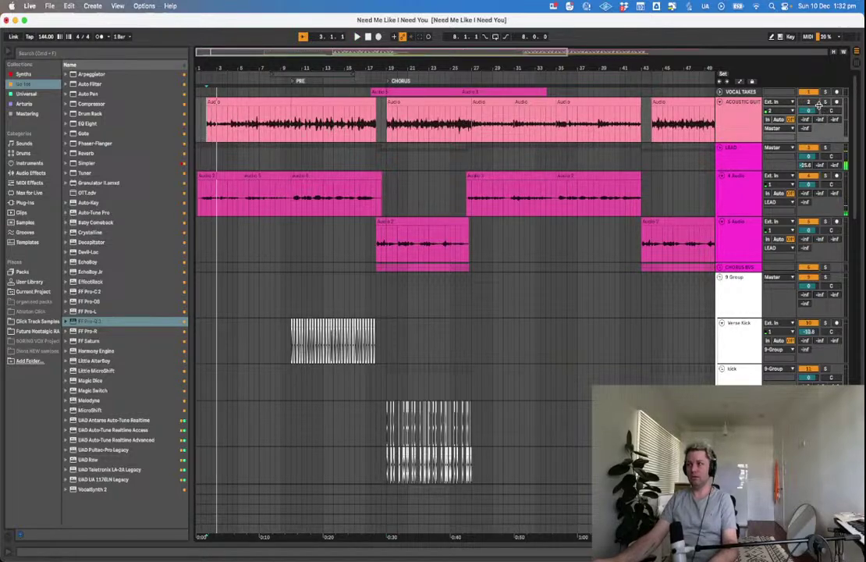
key(space)
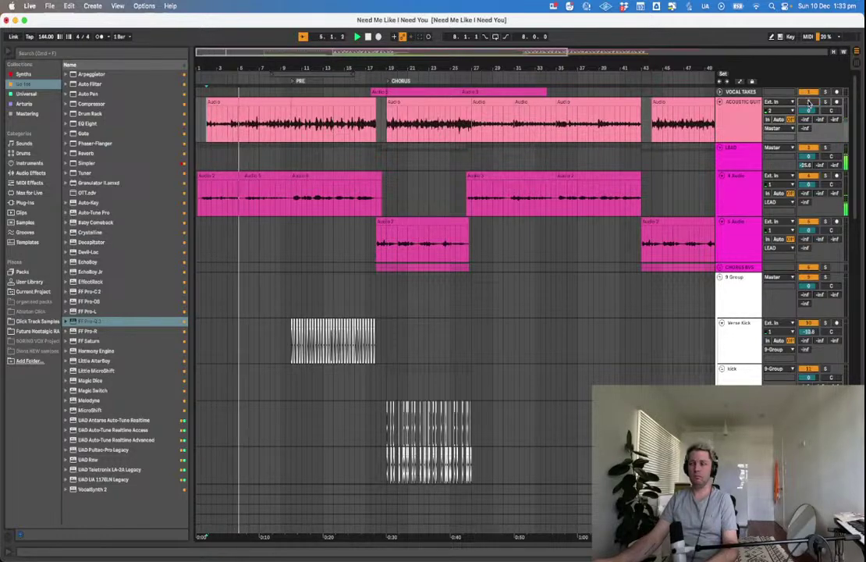
click(279, 285)
key(super+s)
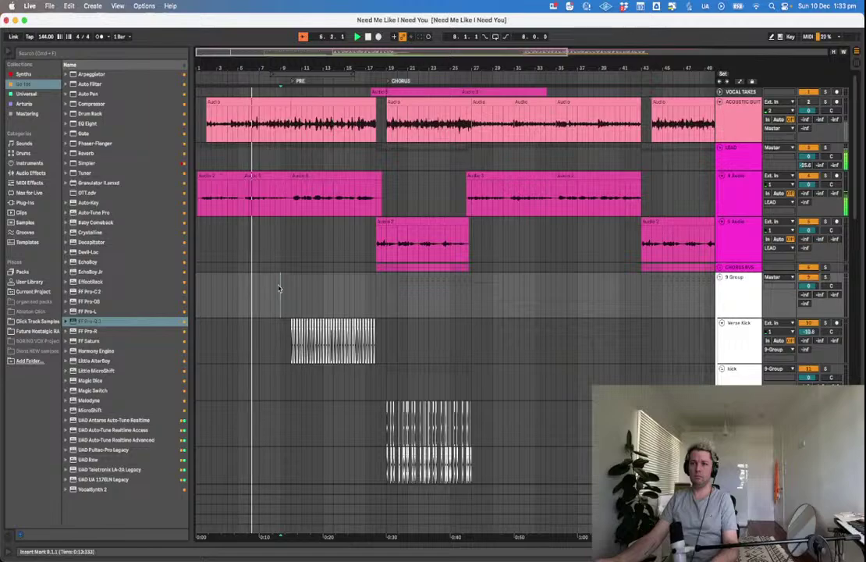
Trim the tail of the second lime-green audio clip on track 29 by deleting everything after bar 43.
scroll(259, 274, down, 10)
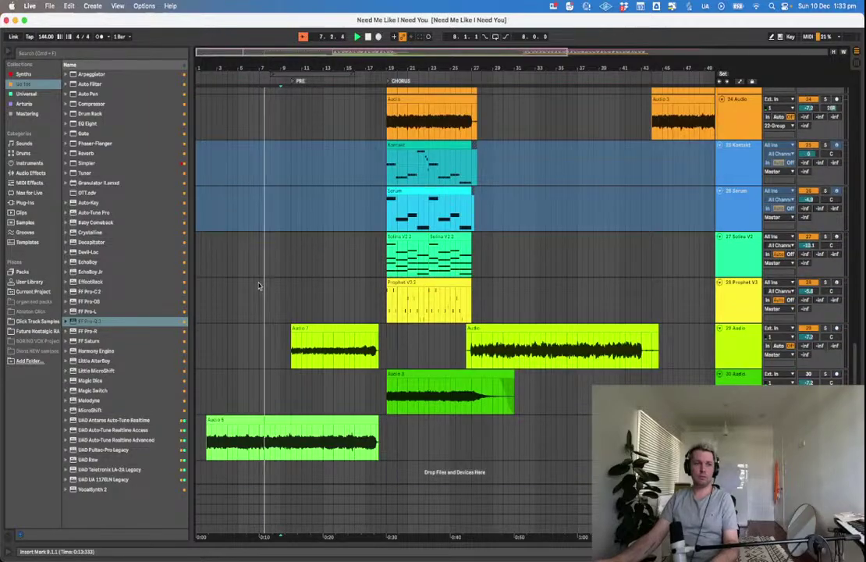
scroll(257, 289, up, 10)
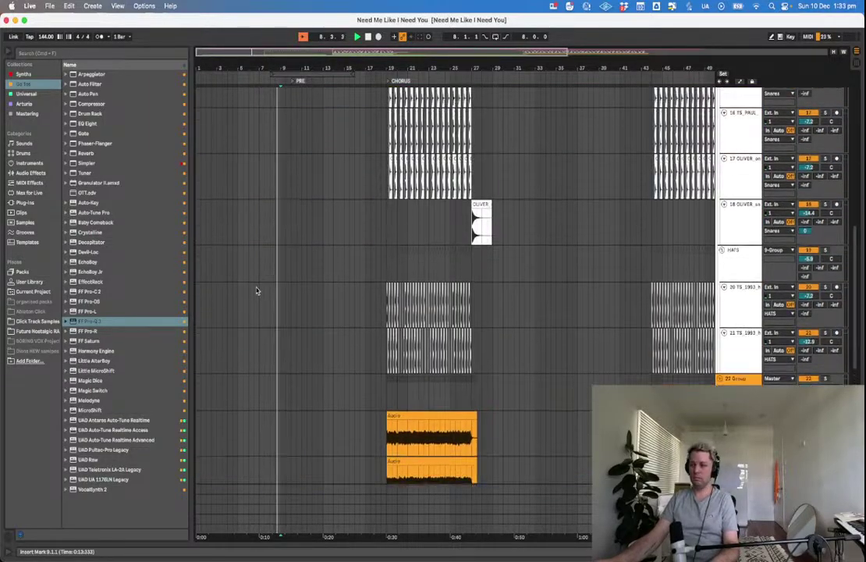
scroll(256, 295, up, 3)
scroll(257, 300, down, 10)
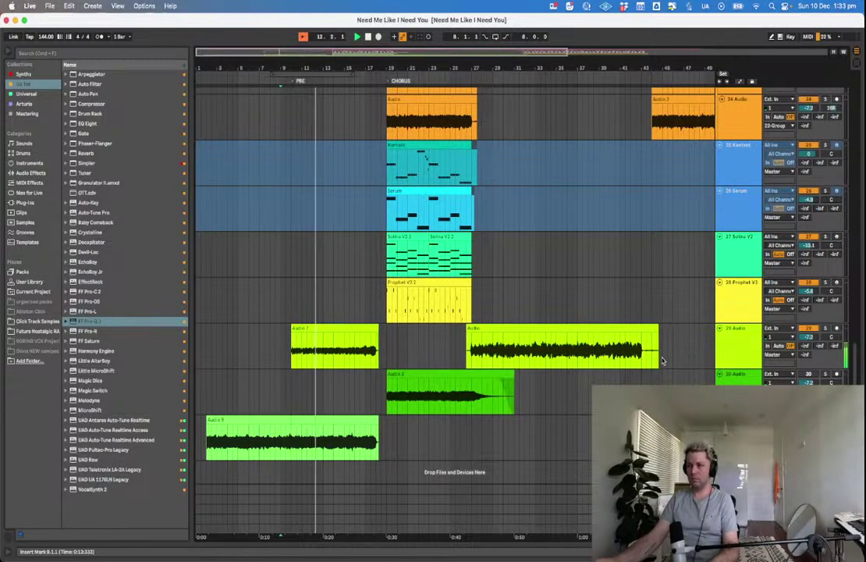
drag(645, 347, 664, 369)
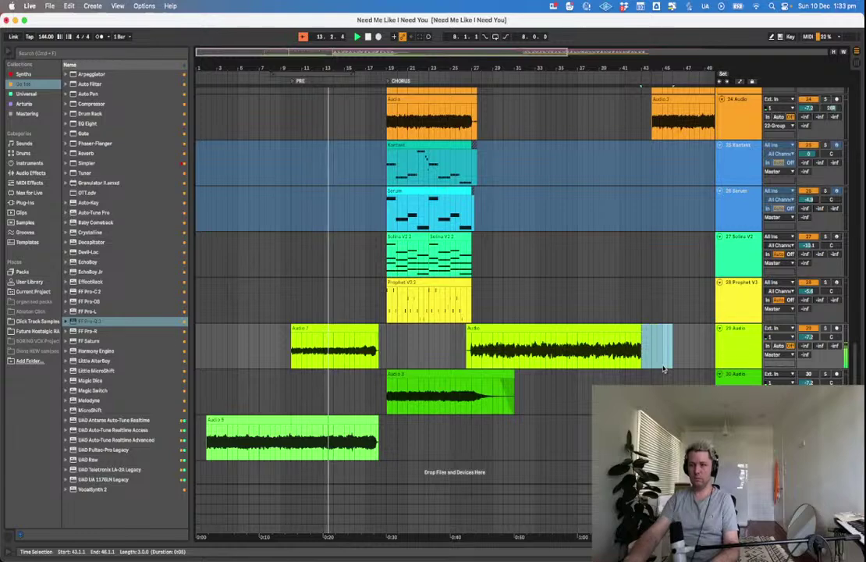
Insert an audio track below track 29, move the pre-chorus clip Audio 7 onto it and save the set.
click(292, 355)
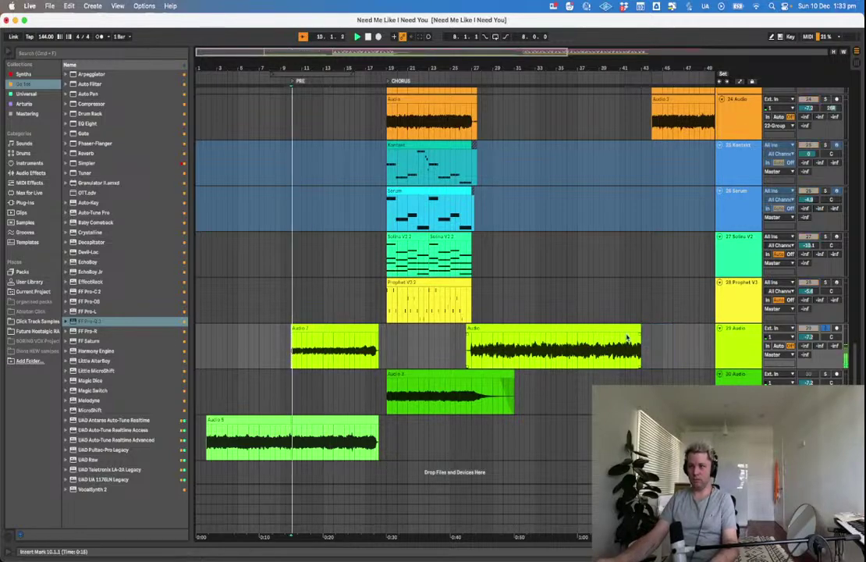
click(736, 357)
key(super+t)
click(413, 388)
key(space)
drag(350, 326, 356, 401)
key(super+s)
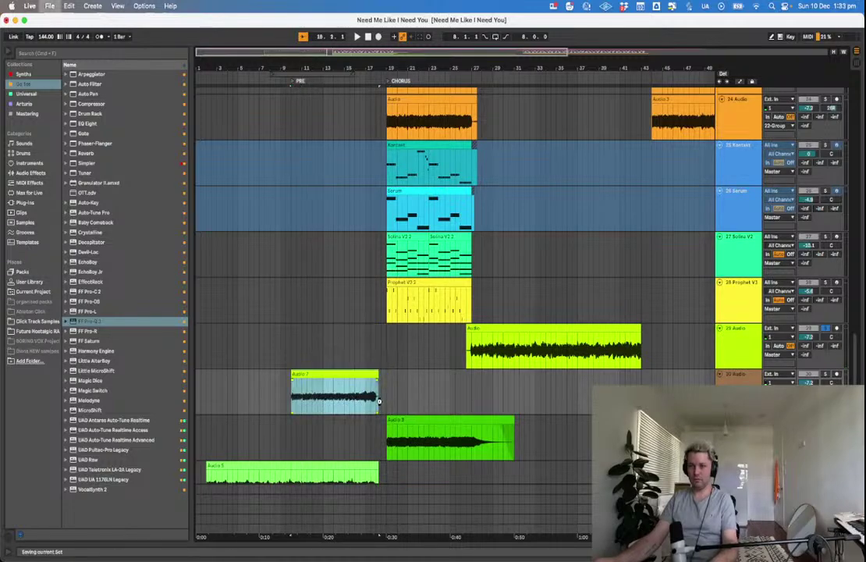
Solo the Audio 7 track and add EQ Eight with a low cut at 860 Hz and a wide 7 dB boost near 1.58 kHz.
click(427, 418)
click(293, 397)
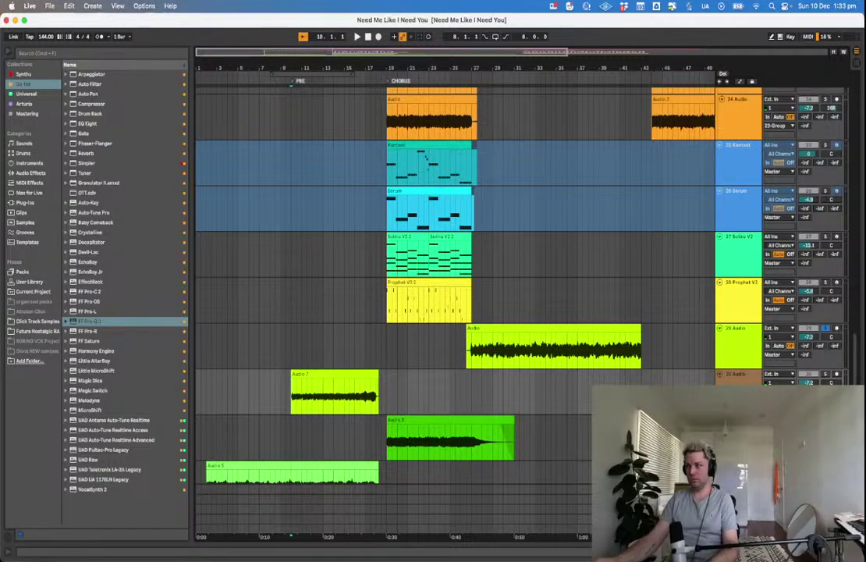
key(space)
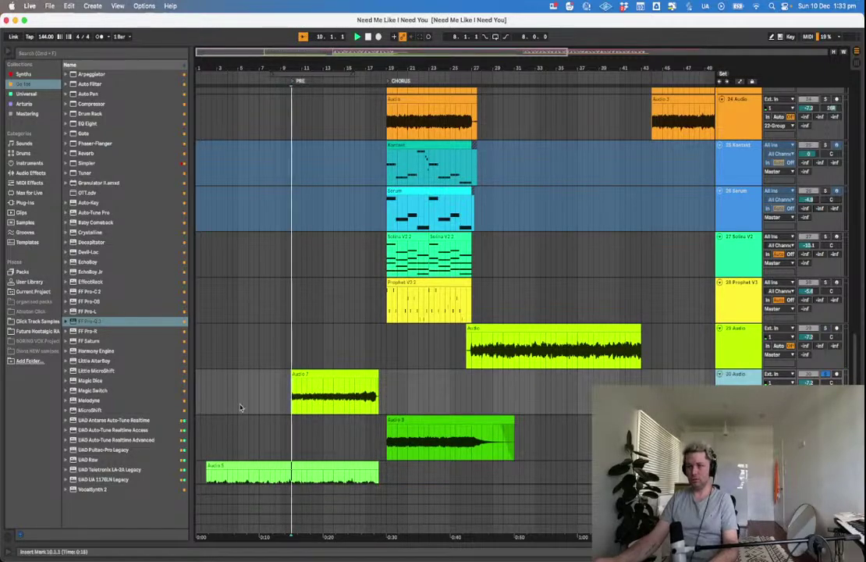
double_click(104, 124)
click(135, 527)
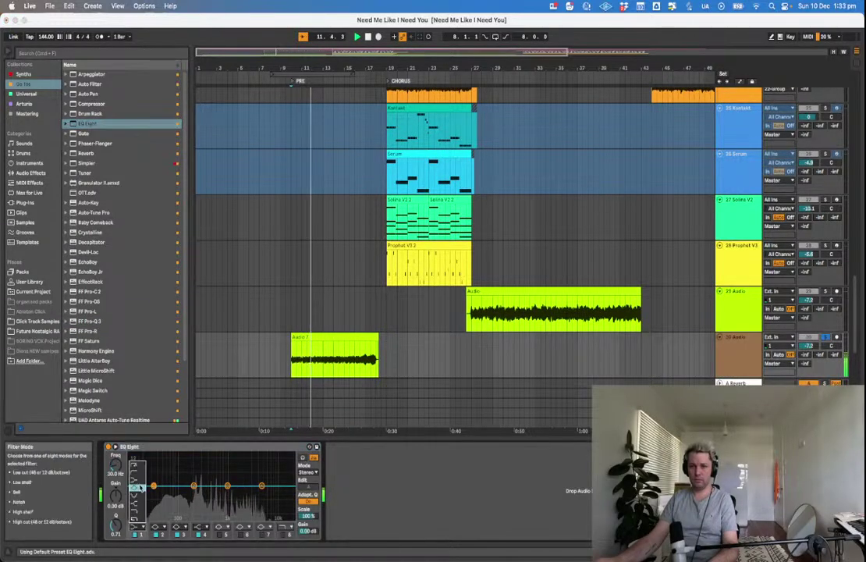
click(139, 476)
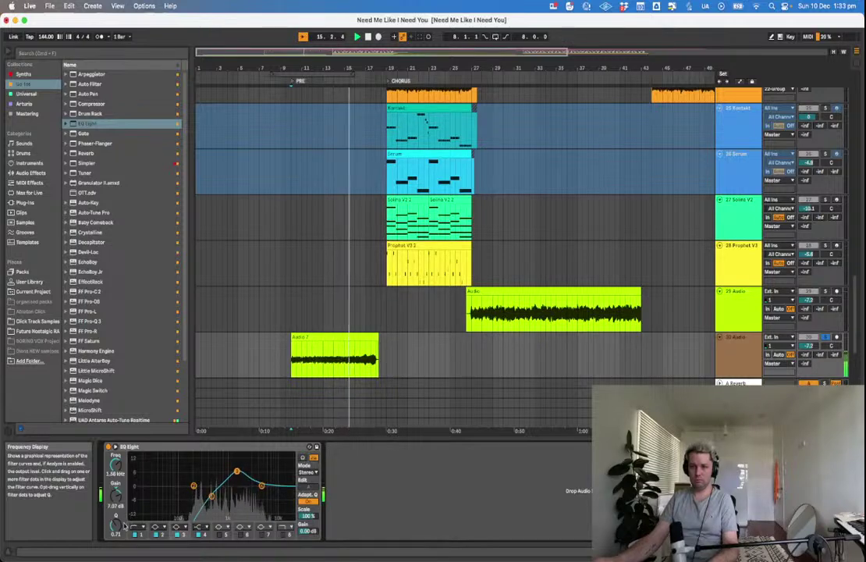
drag(129, 524, 129, 499)
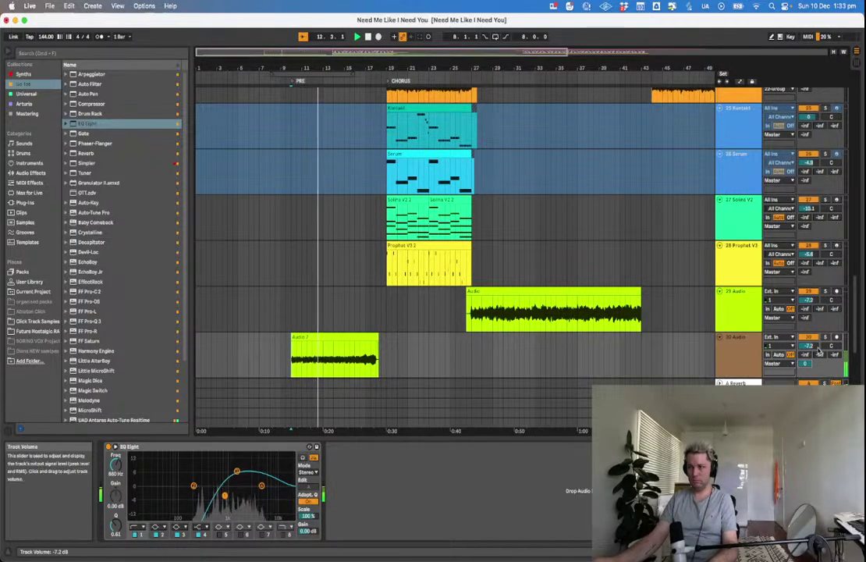
Add Auto Pan after the EQ on the Audio 7 track, with an amount of 69.8% and a rate of 0.11 Hz.
key(space)
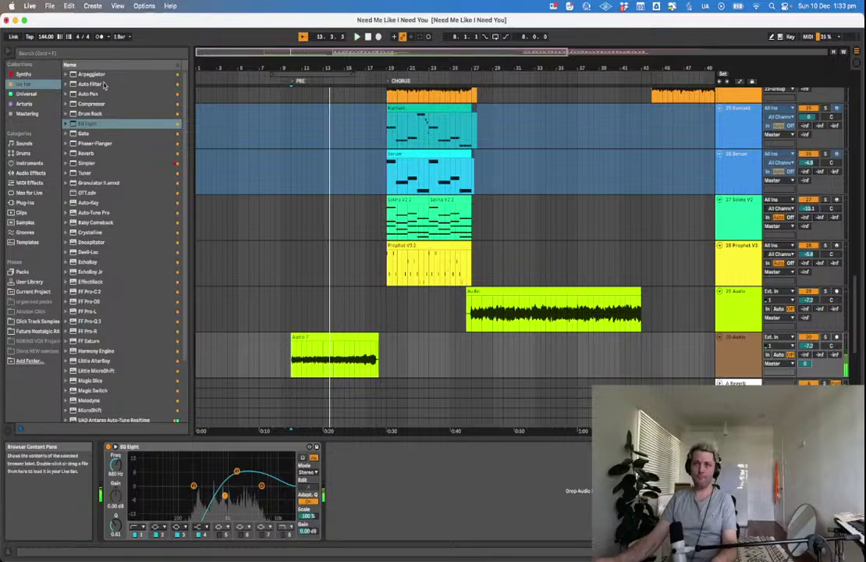
click(106, 94)
double_click(106, 95)
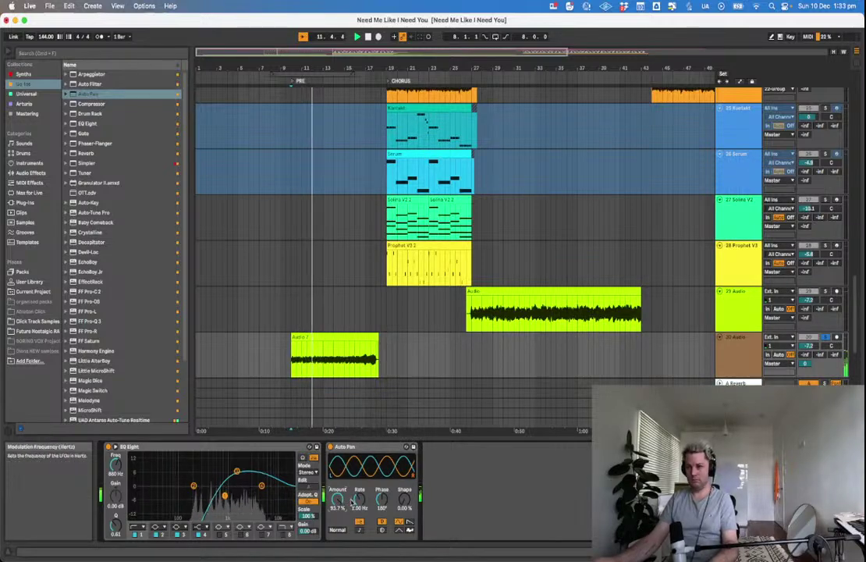
drag(358, 503, 358, 538)
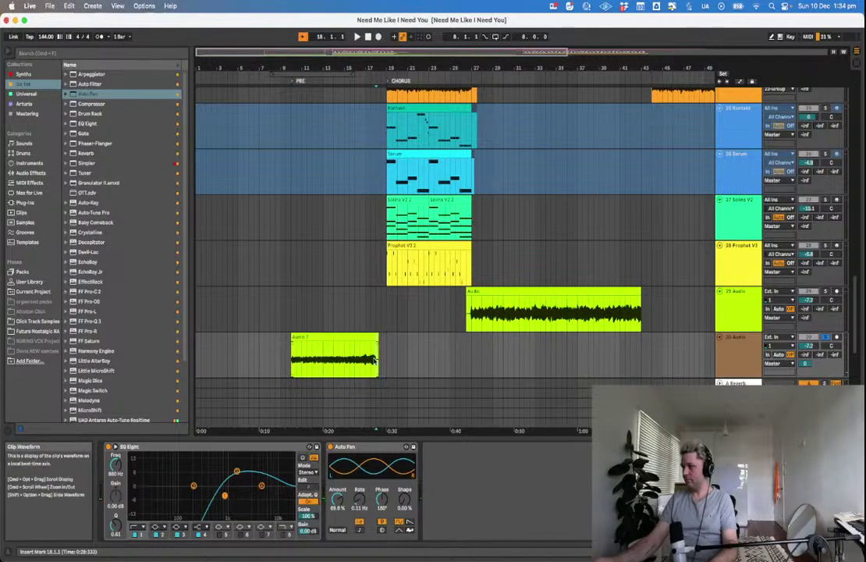
Play the pre-chorus from bar 9 with the Audio 7 track unsoloed and set track 30's volume to -5.0 dB.
click(282, 361)
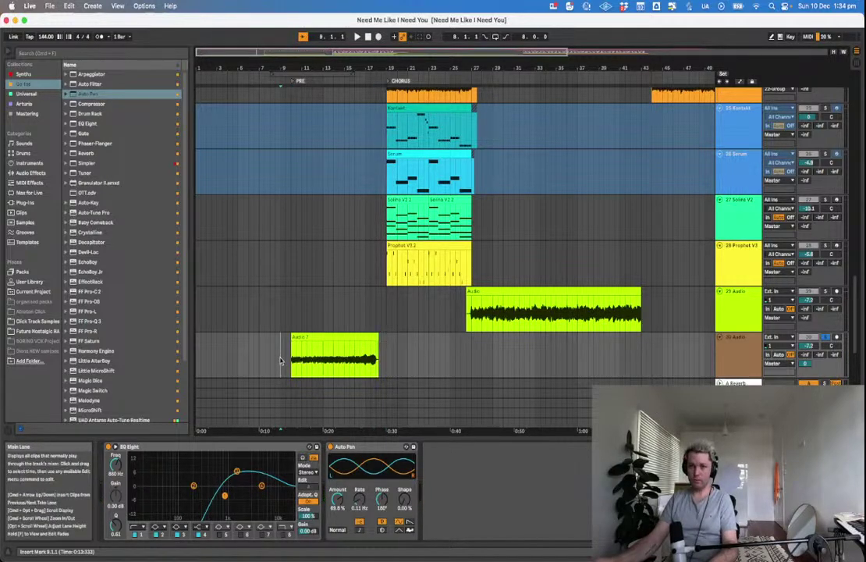
key(super+alt+l)
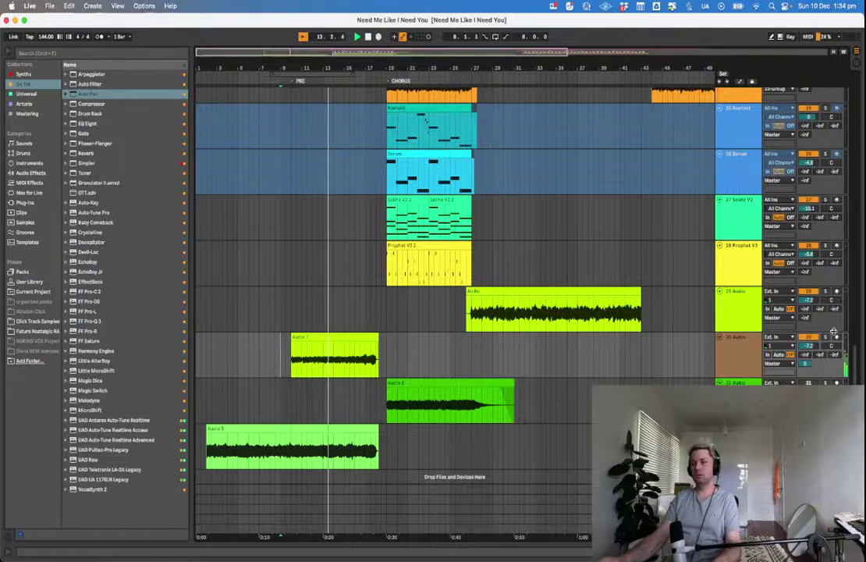
mouse_move(813, 349)
mouse_down()
mouse_move(813, 340)
mouse_move(814, 349)
mouse_up()
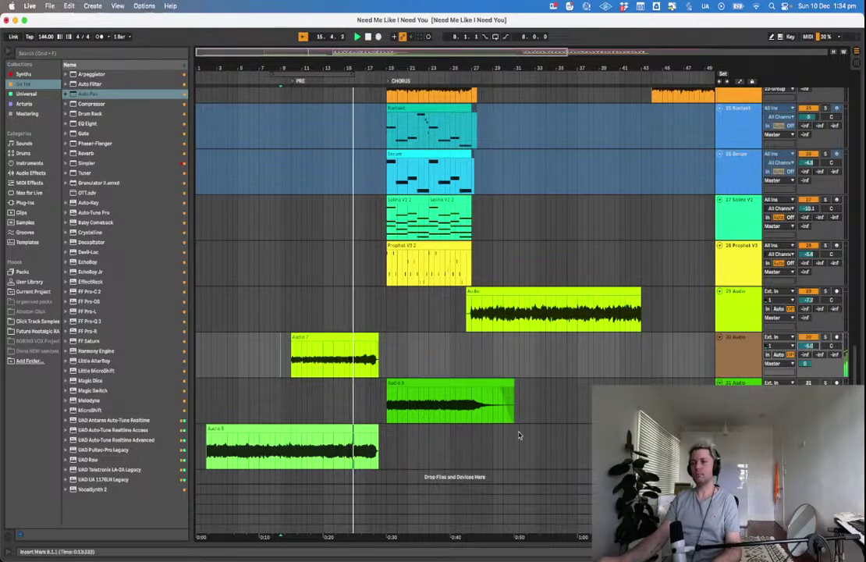
Solo the chorus audio track 31 and add EQ Eight with a low cut at about 681 Hz.
click(389, 415)
key(space)
key(space)
click(826, 383)
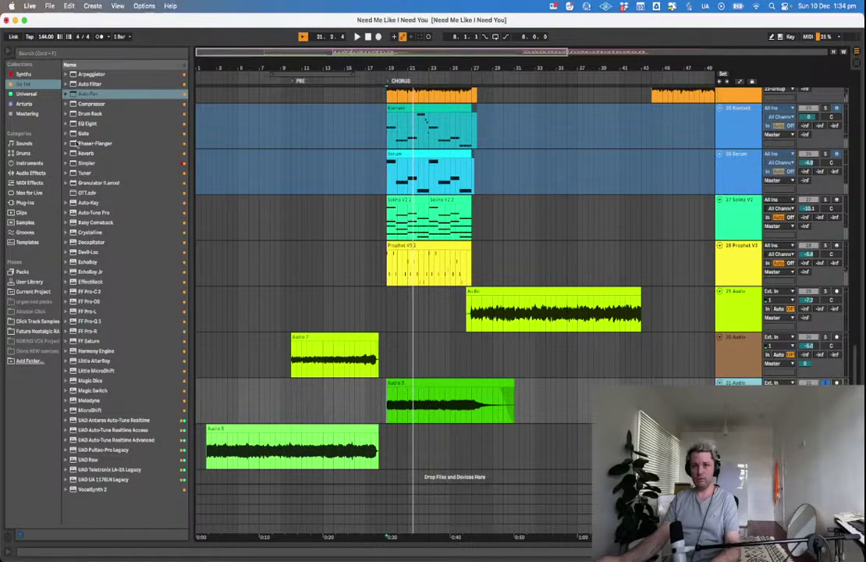
click(95, 124)
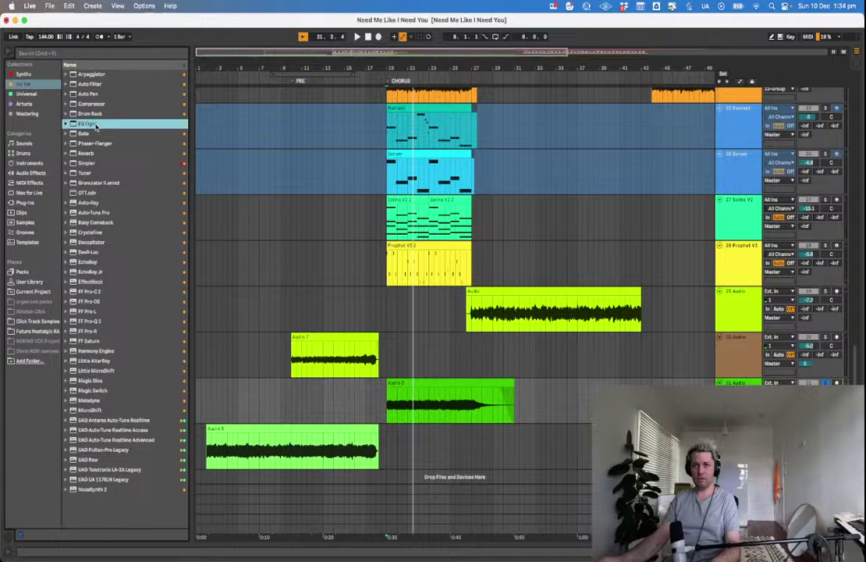
double_click(95, 124)
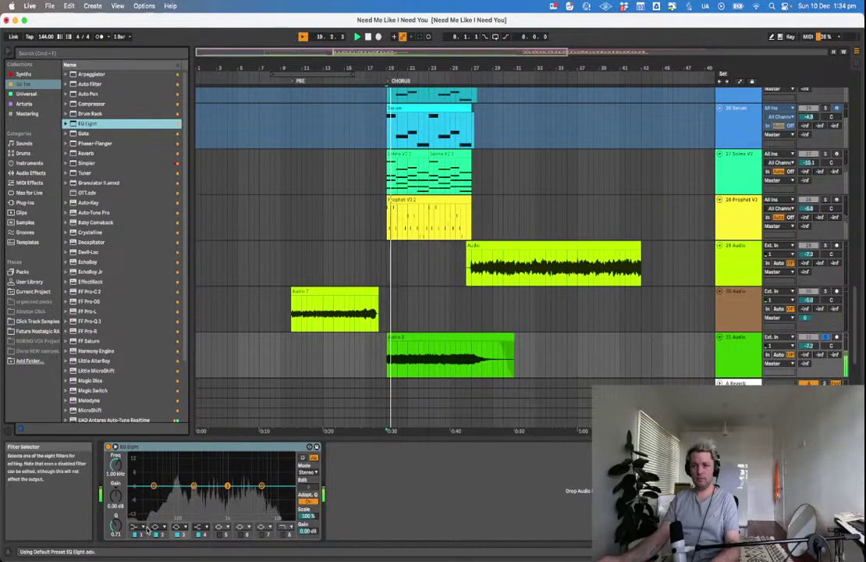
click(142, 528)
click(135, 472)
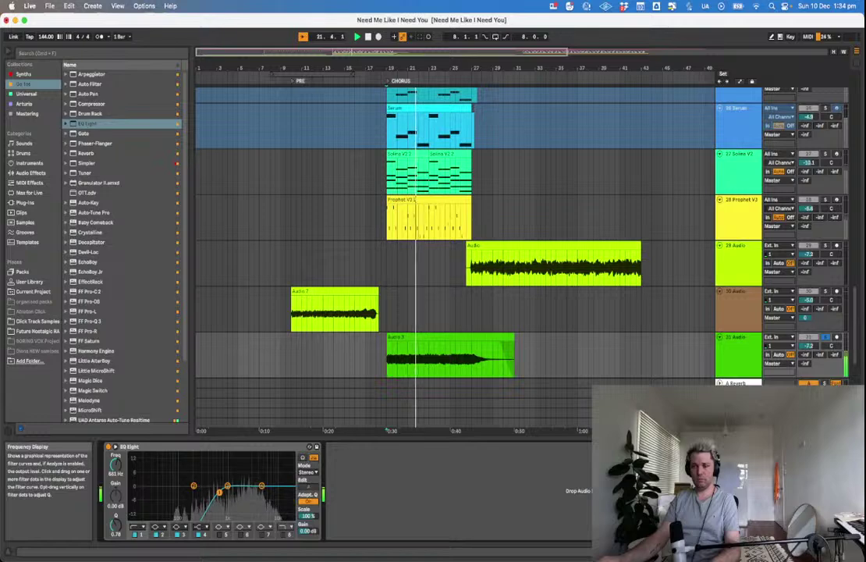
Add FF Pro-R reverb to track 31, lower its mix, unsolo the track and set its volume to -4.3 dB.
double_click(92, 331)
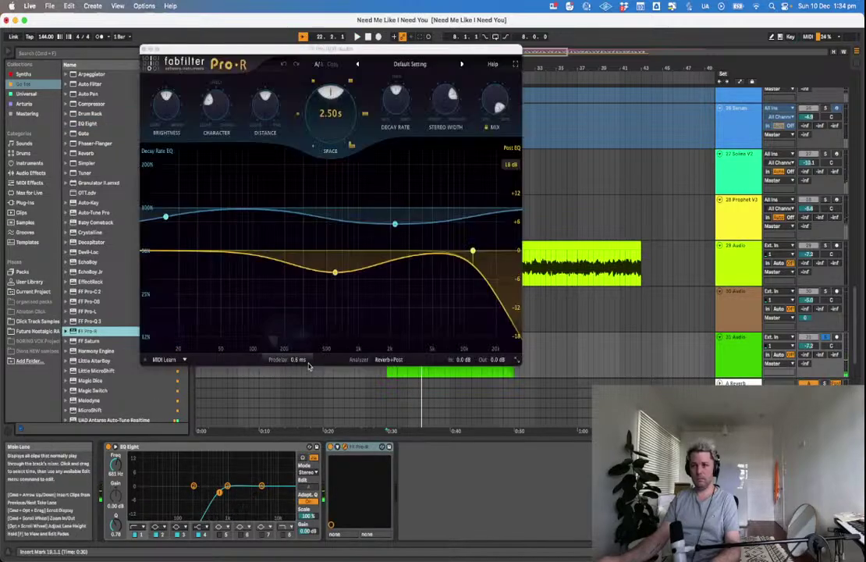
drag(498, 106, 494, 143)
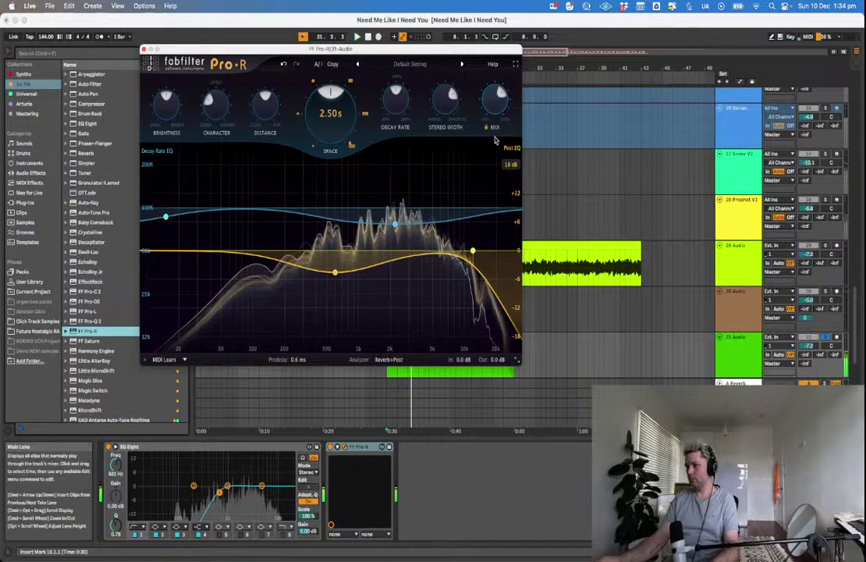
click(144, 49)
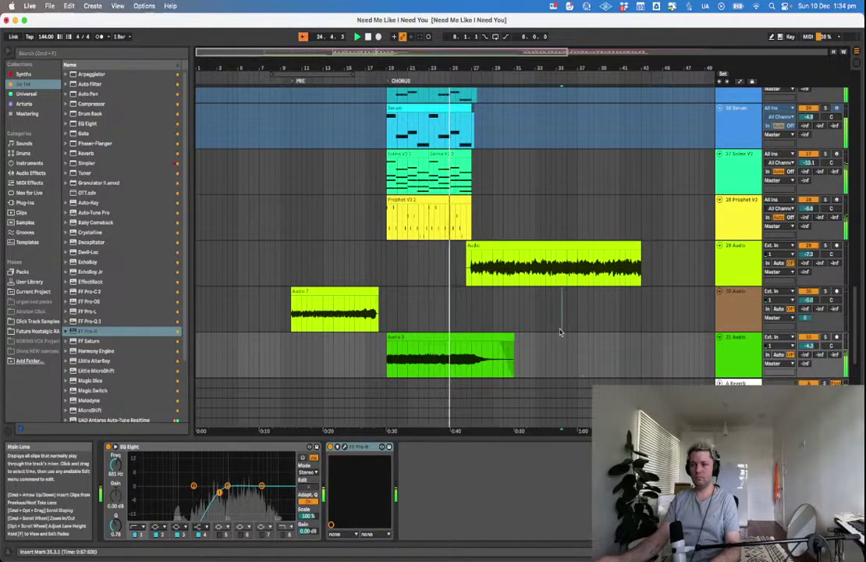
key(alt+super+l)
click(478, 373)
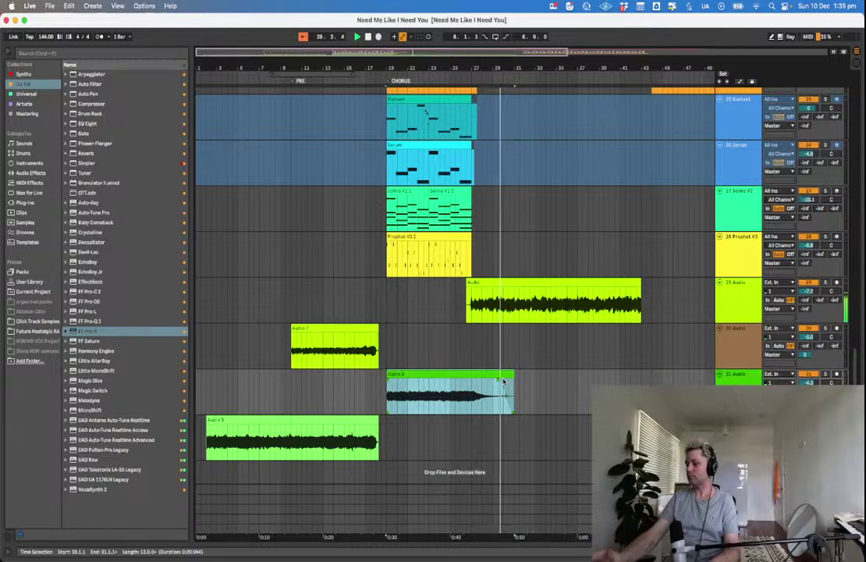
click(523, 343)
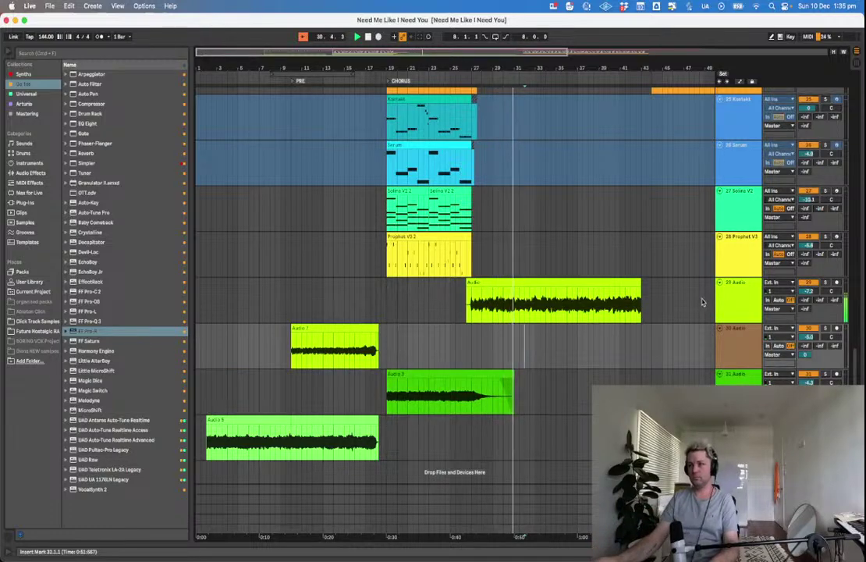
Solo track 29 and add FF Pro-Q 3 with an 11.5 dB cut near 129 Hz and an 8.5 dB boost near 885 Hz.
click(656, 316)
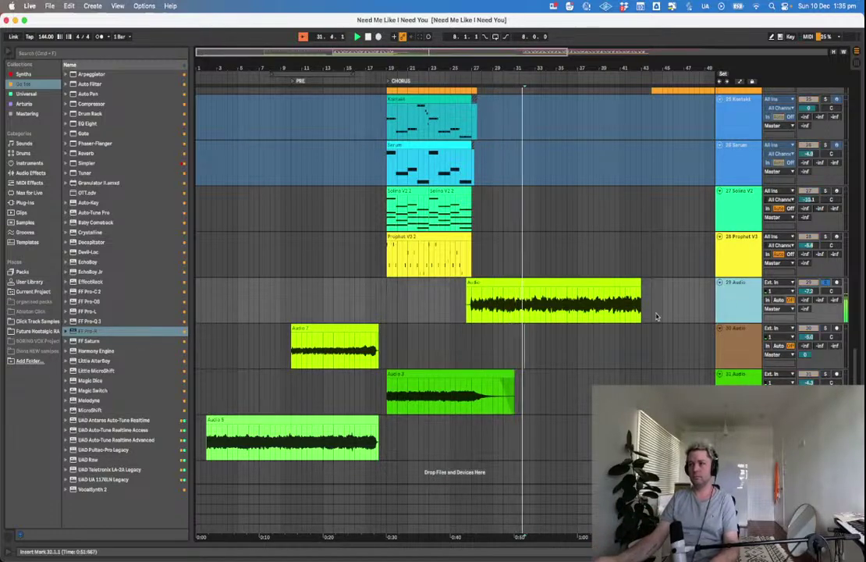
double_click(724, 307)
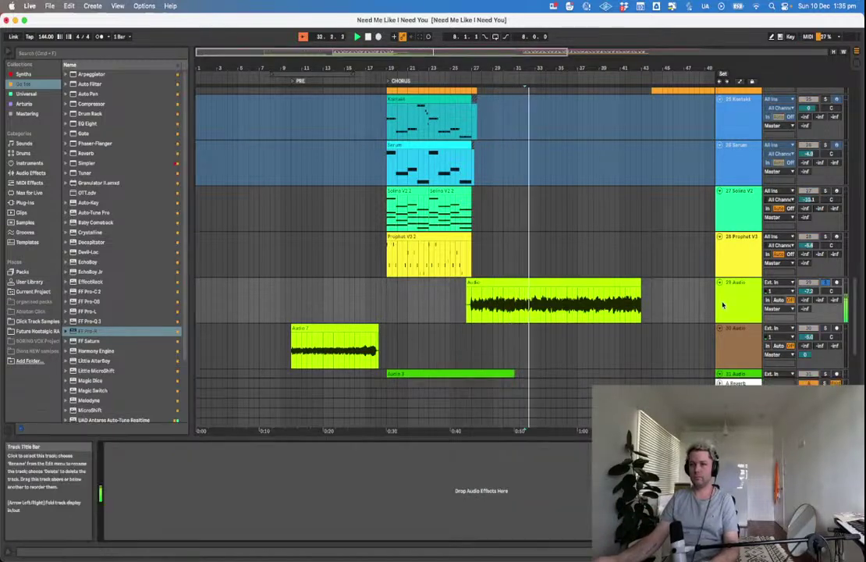
double_click(112, 322)
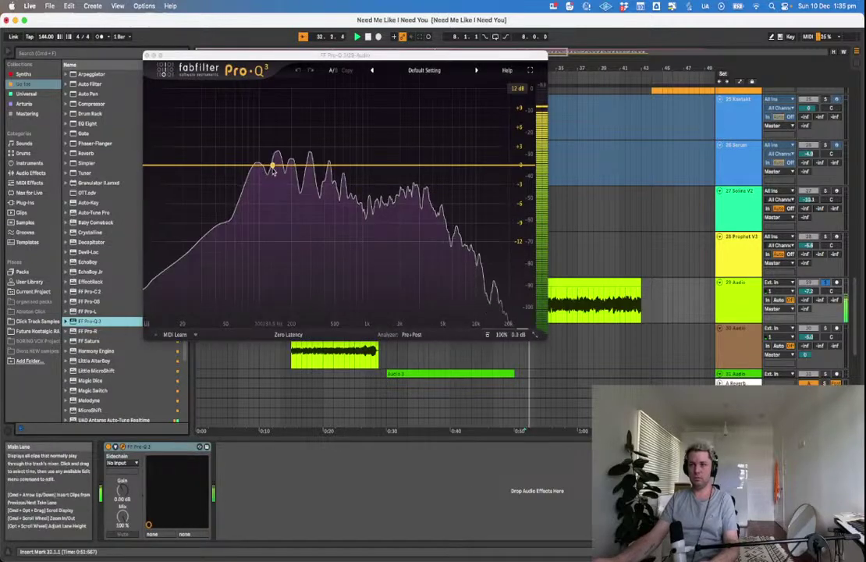
drag(273, 172, 270, 248)
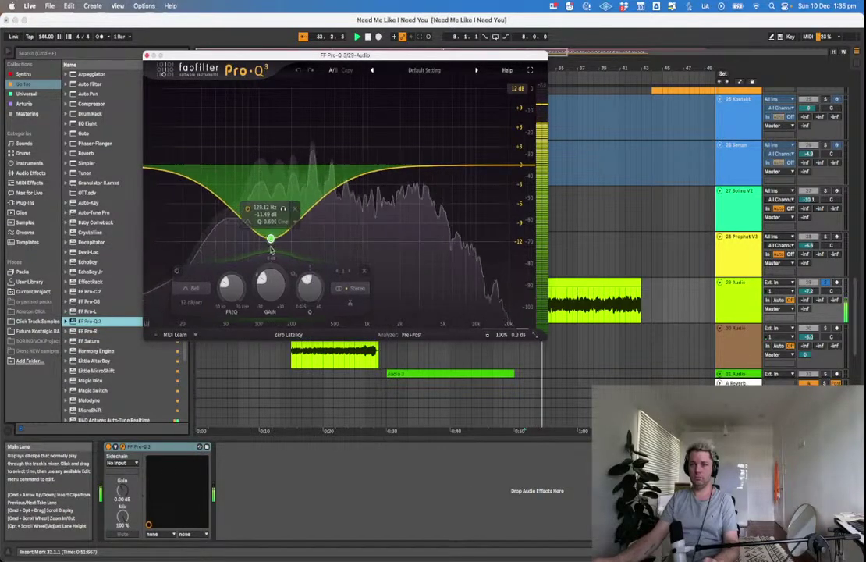
drag(339, 166, 362, 112)
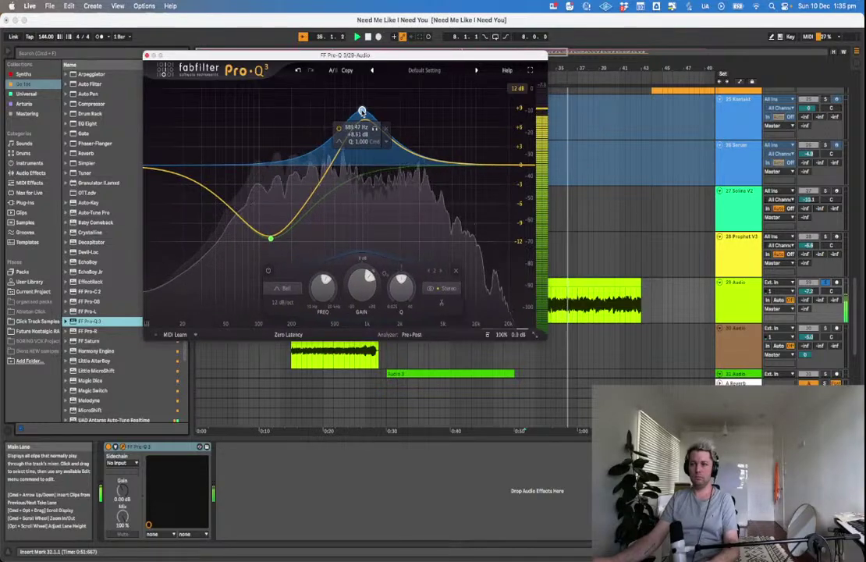
Add a 72 dB/oct low cut below the 129 Hz dip in track 29's Pro-Q 3, then close it and unsolo the track.
key(space)
click(159, 172)
click(159, 173)
click(160, 148)
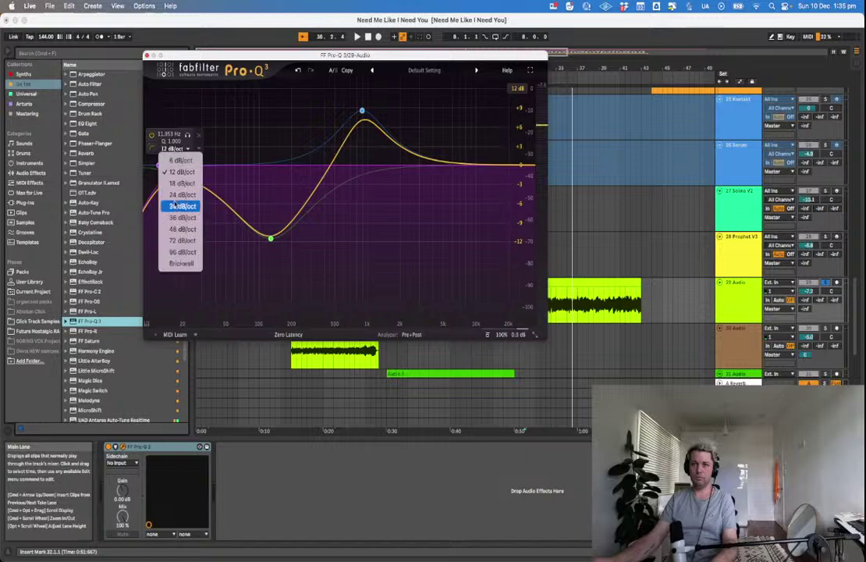
click(183, 242)
drag(158, 166, 240, 167)
key(space)
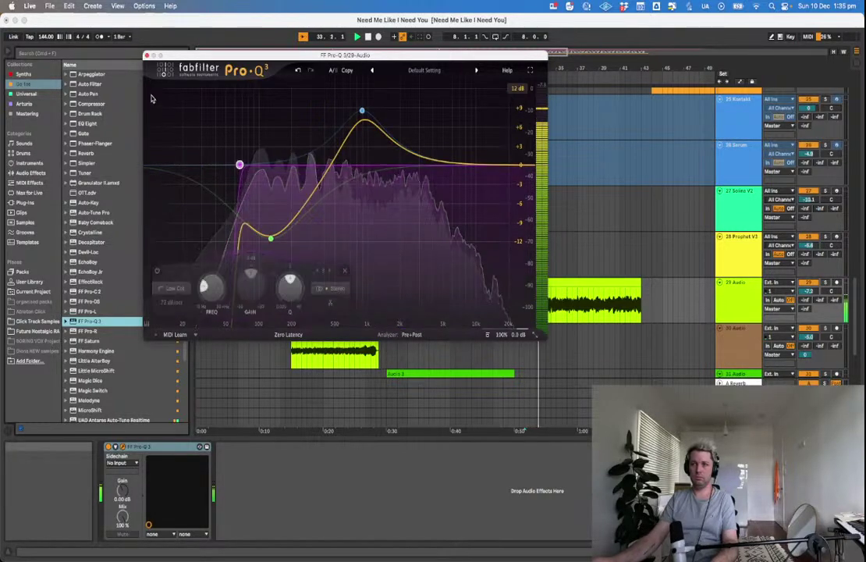
key(super+alt+p)
click(371, 301)
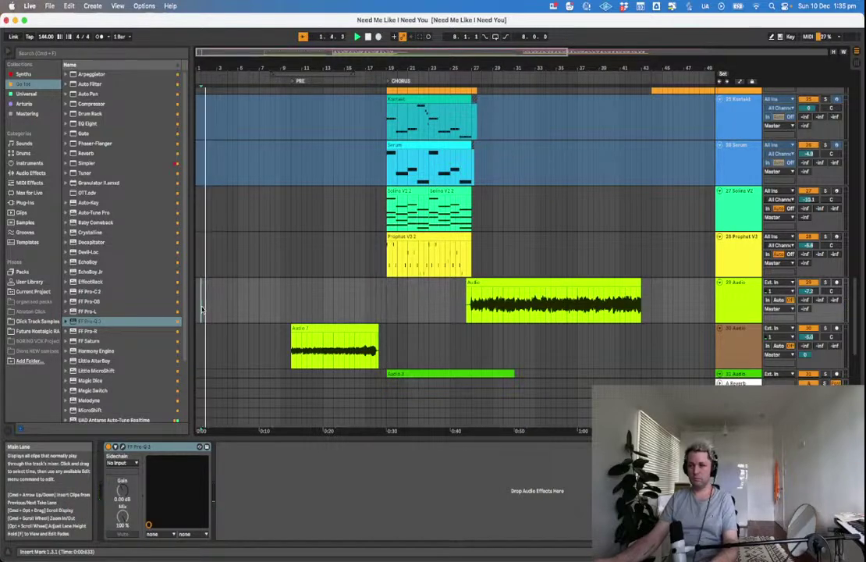
Insert a MIDI track directly below the Solina V2 track.
scroll(202, 310, down, 4)
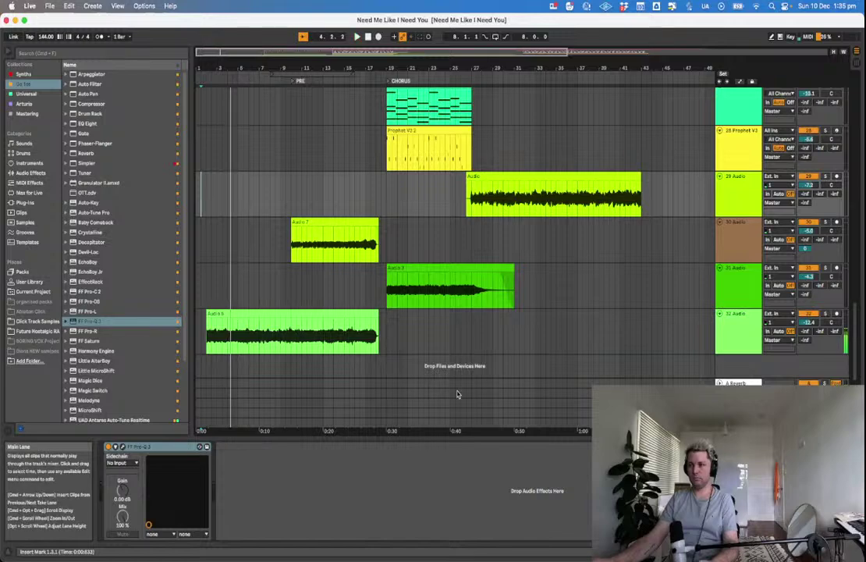
scroll(458, 396, up, 8)
scroll(456, 397, down, 1)
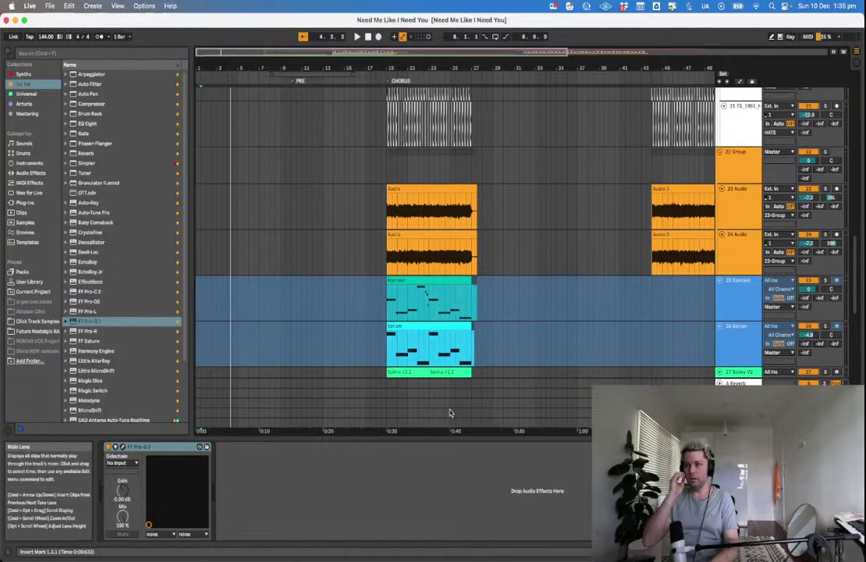
right_click(450, 410)
click(455, 226)
click(462, 280)
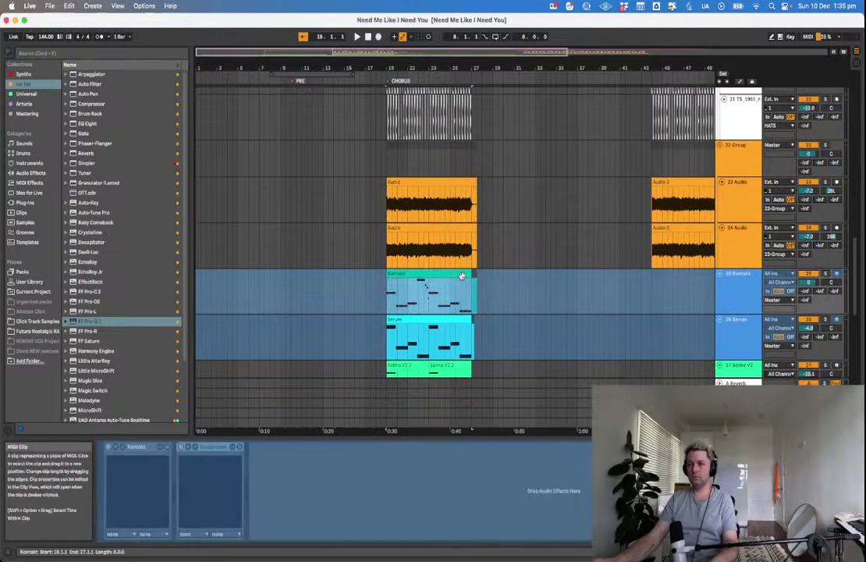
scroll(462, 279, down, 4)
click(740, 293)
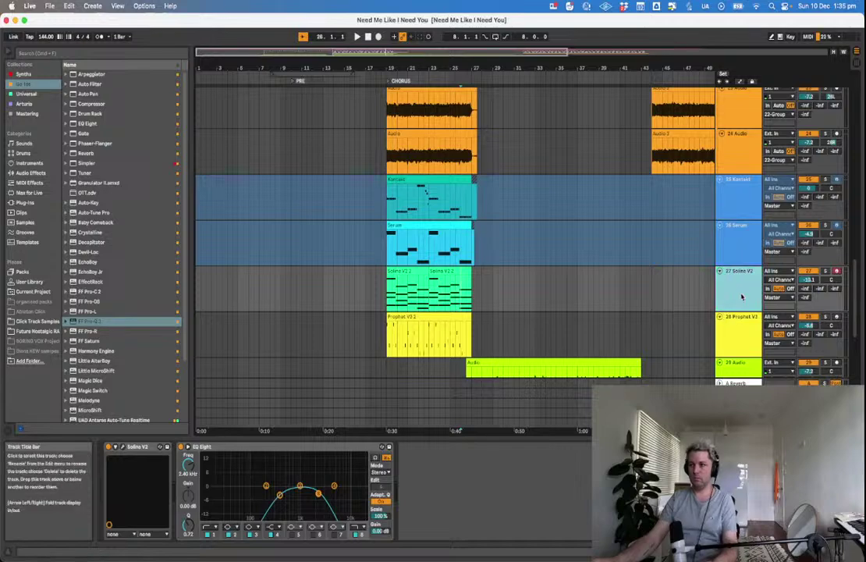
key(super+shift+t)
Copy the first four-bar Solina V2 clip from the chorus onto the new MIDI track, starting at bar 2.
drag(407, 272, 221, 351)
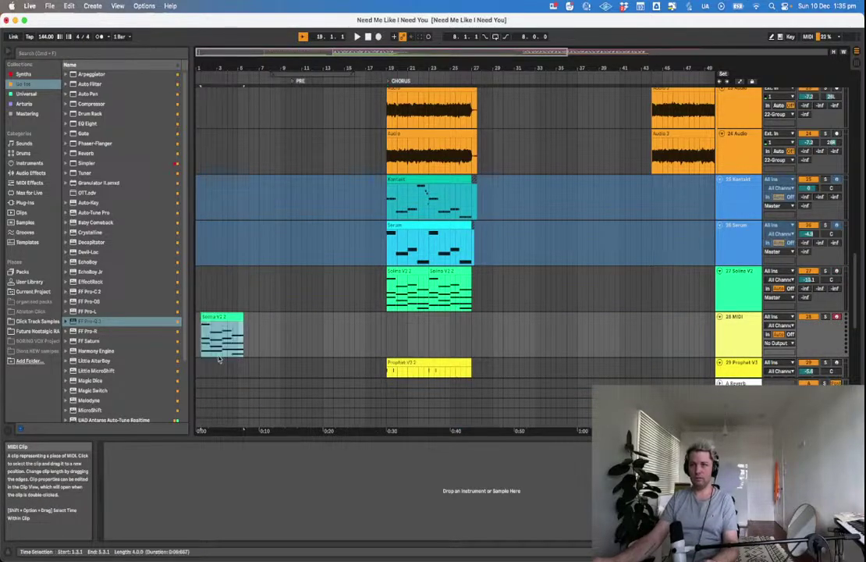
drag(210, 318, 216, 319)
click(211, 325)
key(space)
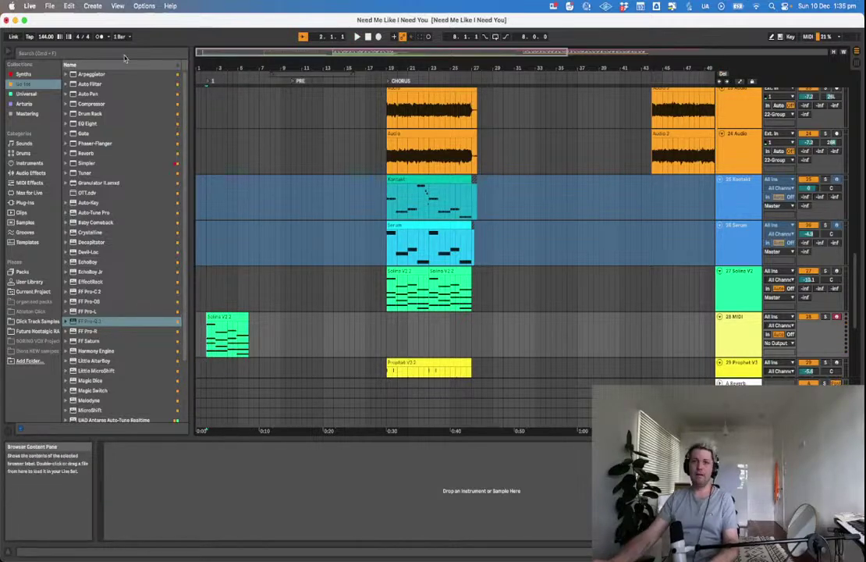
Load the Arturia DX7 V on the new MIDI track, dismissing its authorization window and declining the welcome tour.
click(33, 107)
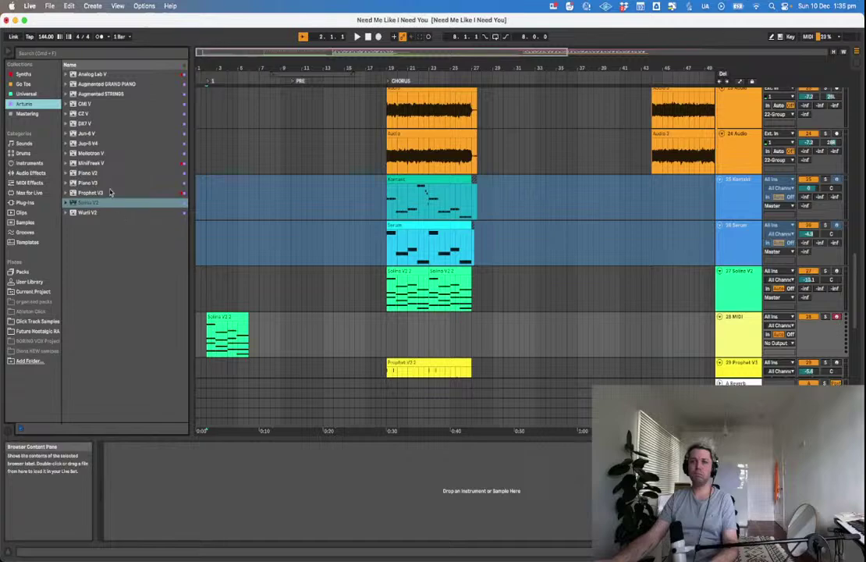
click(94, 175)
click(86, 134)
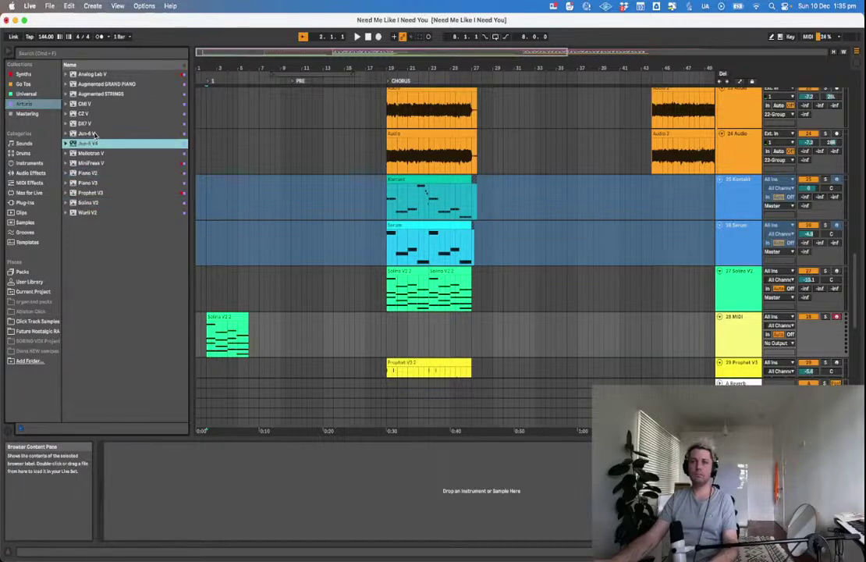
click(92, 123)
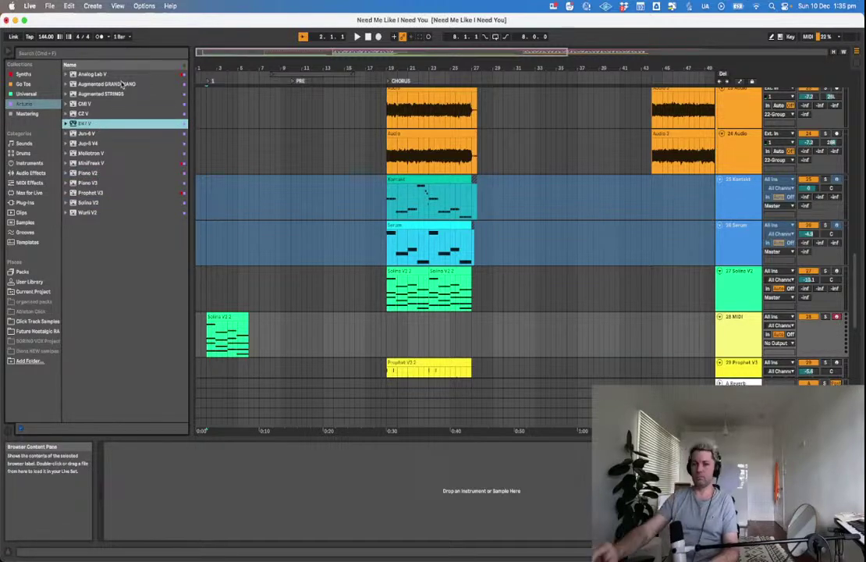
double_click(92, 123)
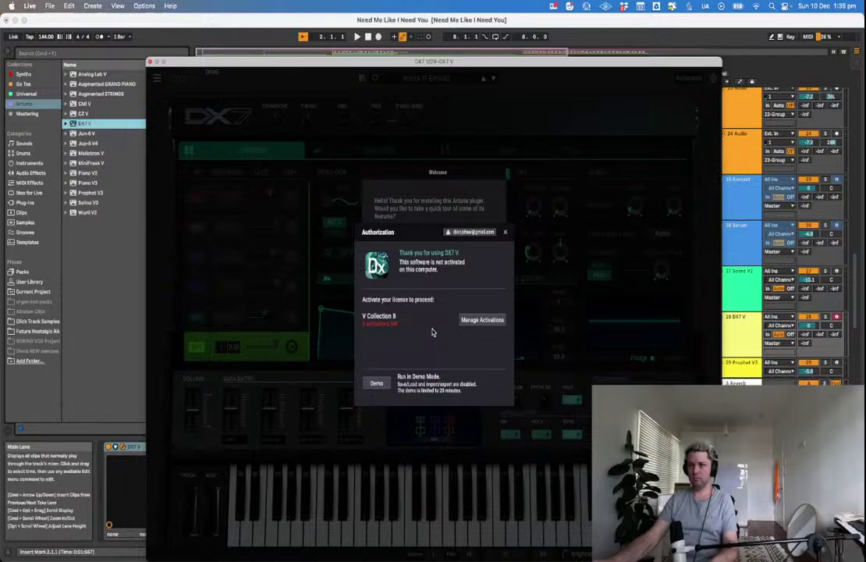
click(504, 233)
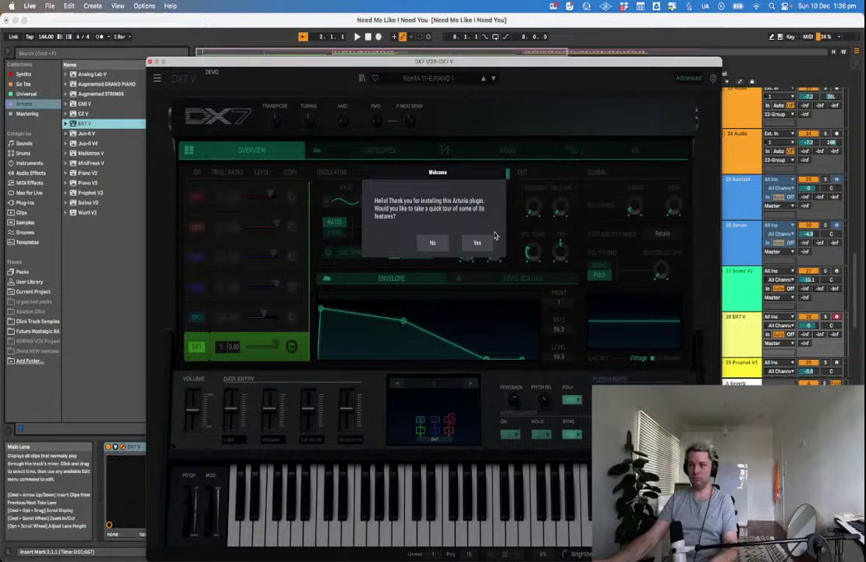
click(426, 243)
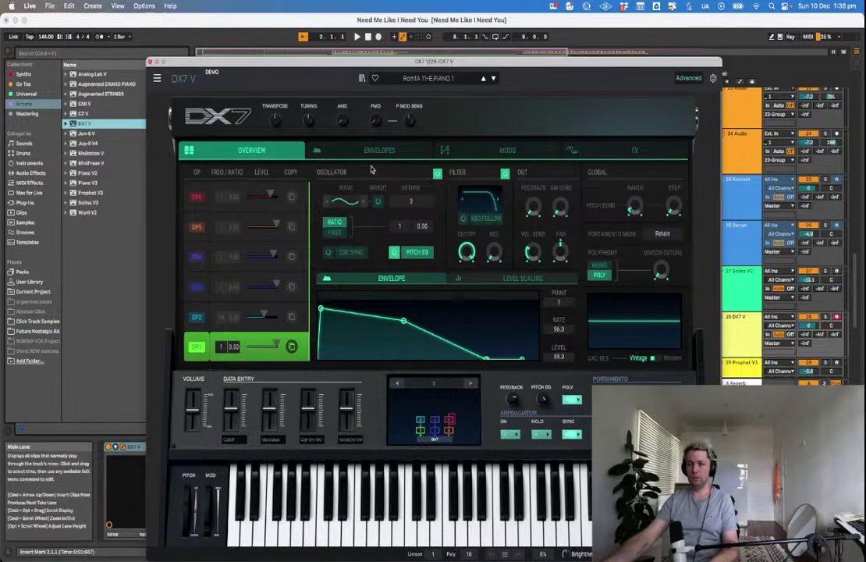
Try Delay in the DX7 V's first effect slot, then replace it with Analog Chorus.
click(598, 147)
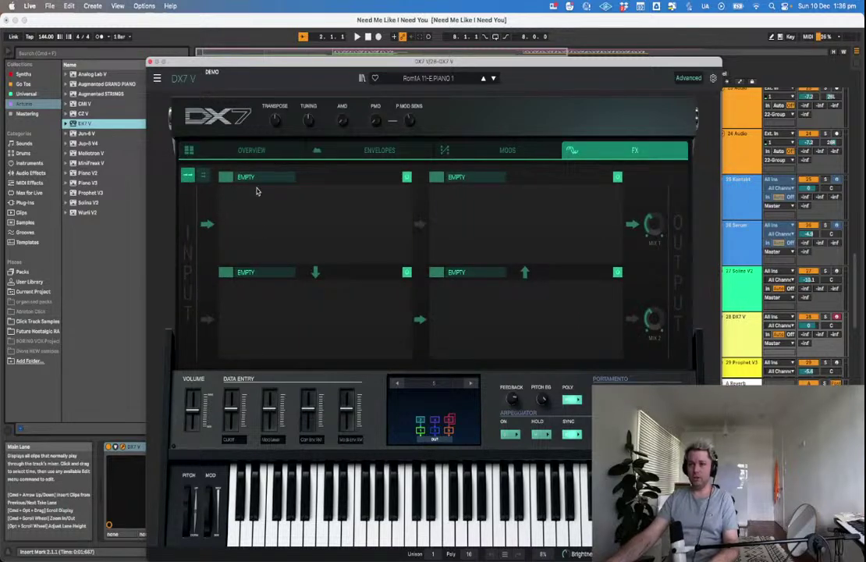
click(261, 178)
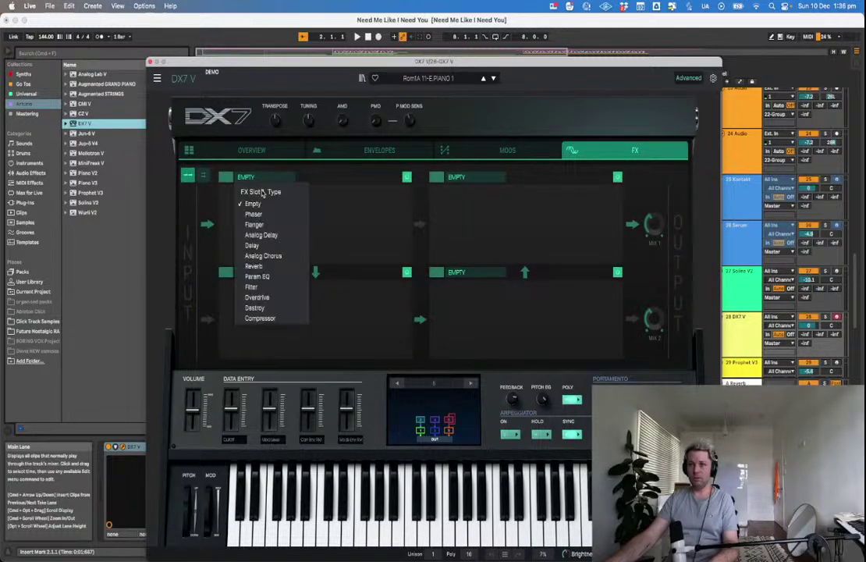
click(267, 246)
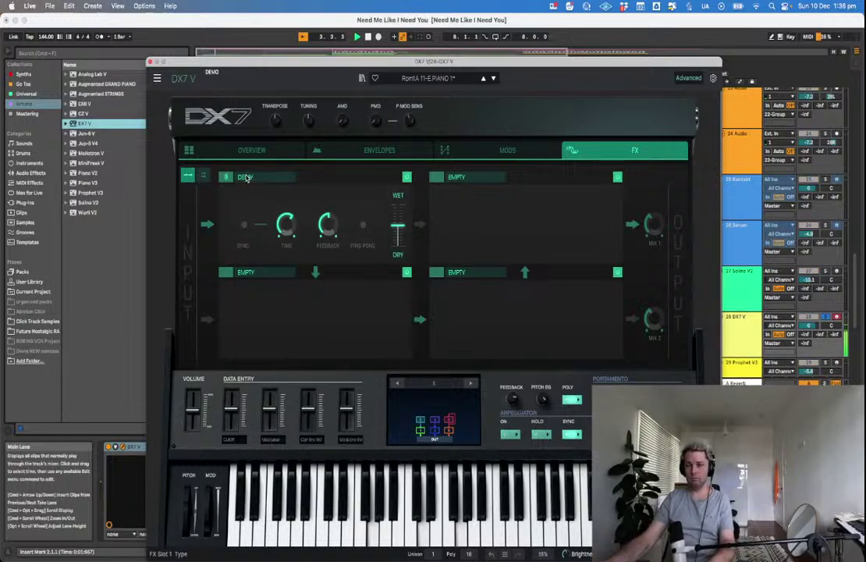
click(246, 178)
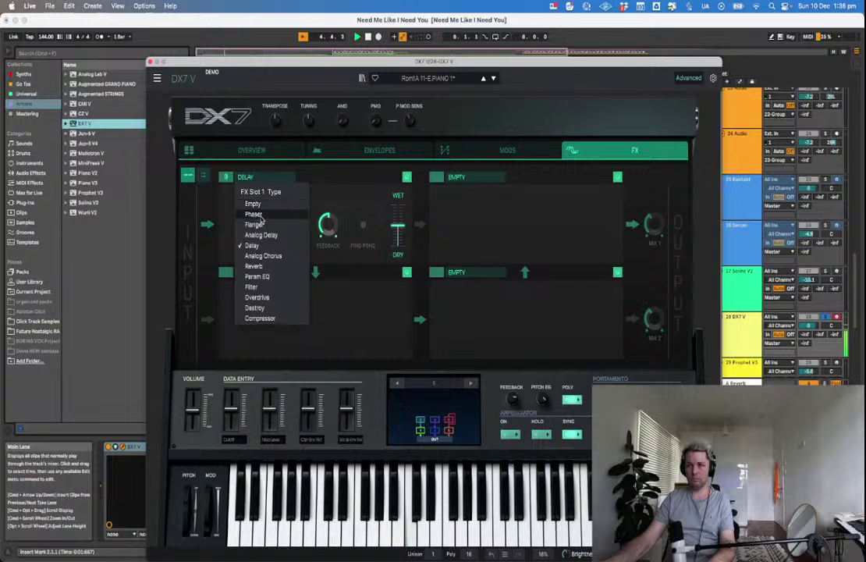
click(269, 256)
mouse_move(373, 227)
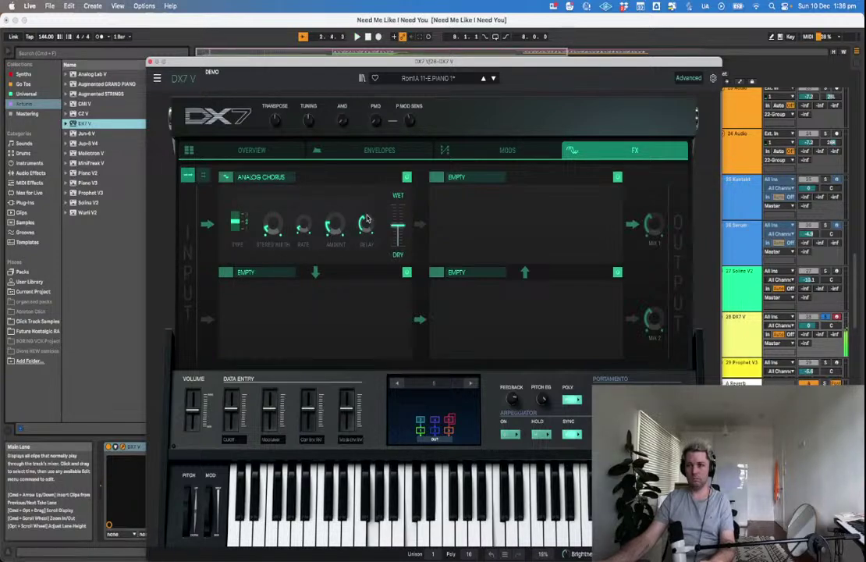
Shorten operator OP1's envelope by moving point 2 to rate 43.7 and level 9.95 while the clip plays.
click(249, 150)
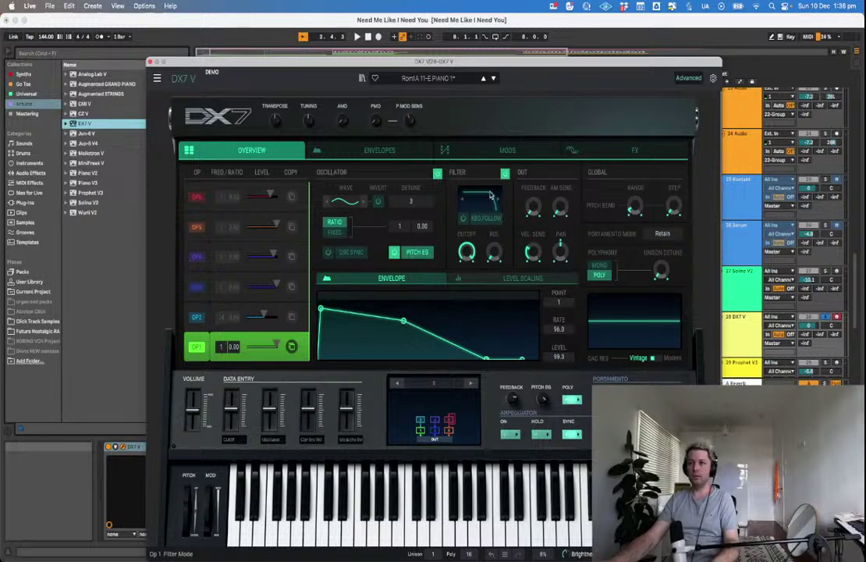
key(space)
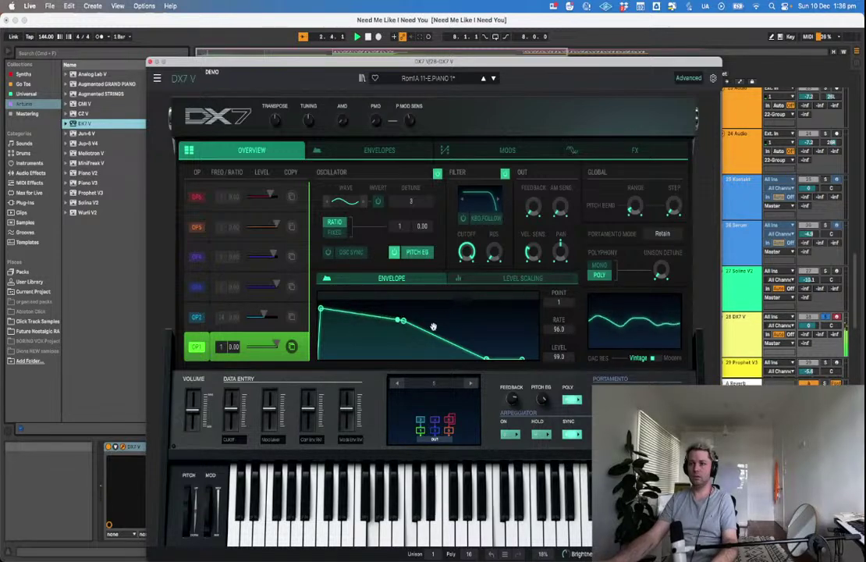
drag(400, 320, 381, 355)
key(space)
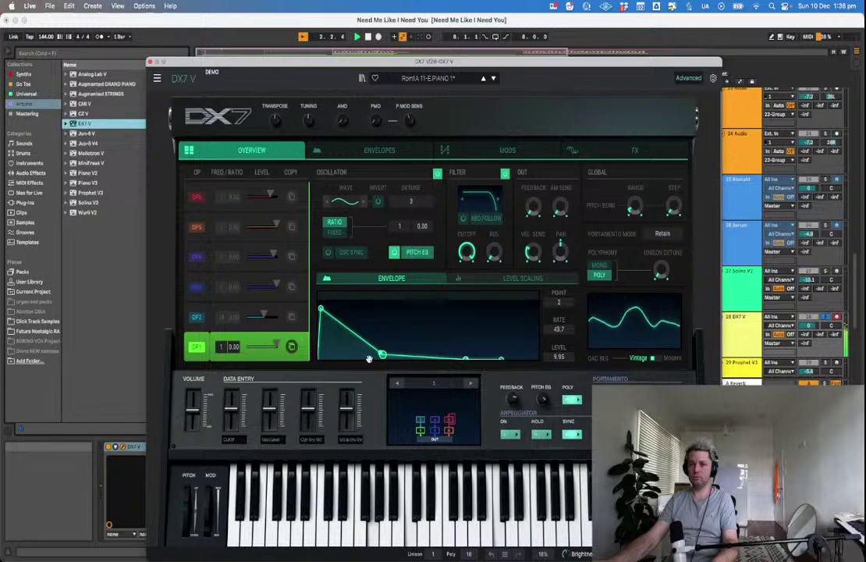
Lower operator OP3's output level to 73 and listen to the result.
click(199, 306)
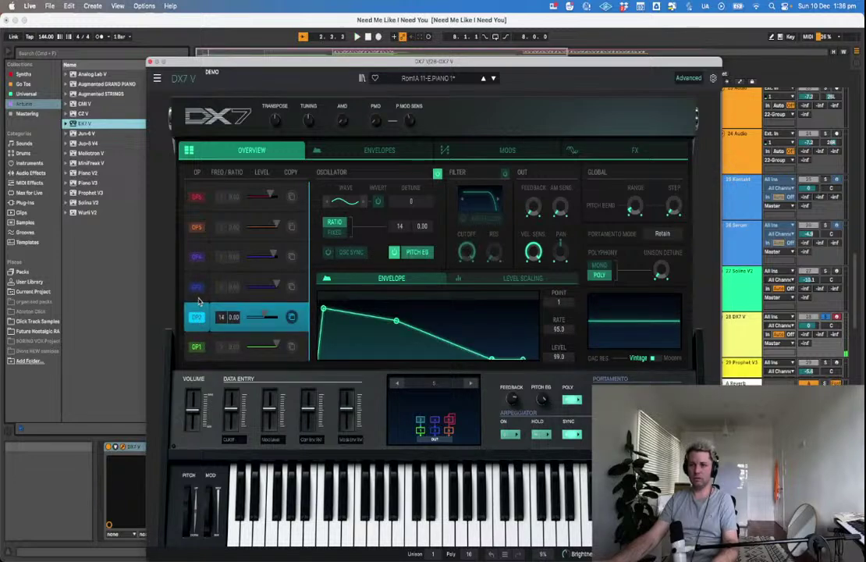
click(198, 295)
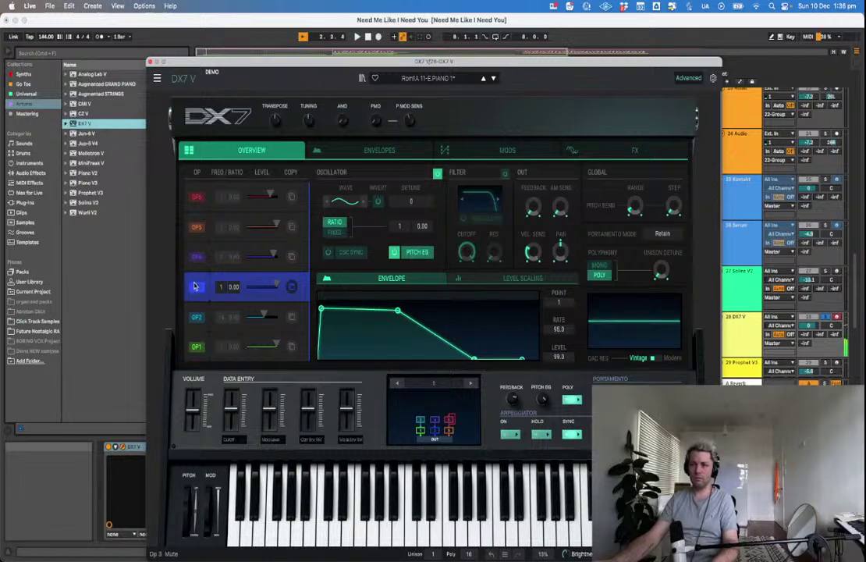
mouse_move(276, 285)
mouse_down()
mouse_move(247, 285)
mouse_move(276, 285)
mouse_move(267, 287)
mouse_up()
key(space)
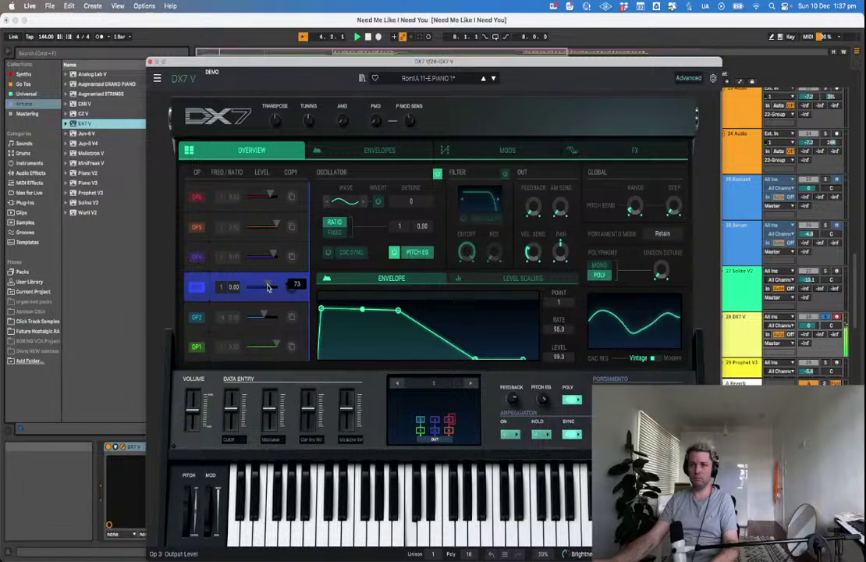
Inspect the settings of operators OP6, OP5 and OP4, toggling OP4's oscillator off and back on.
click(197, 197)
click(198, 227)
click(197, 197)
click(197, 227)
click(200, 250)
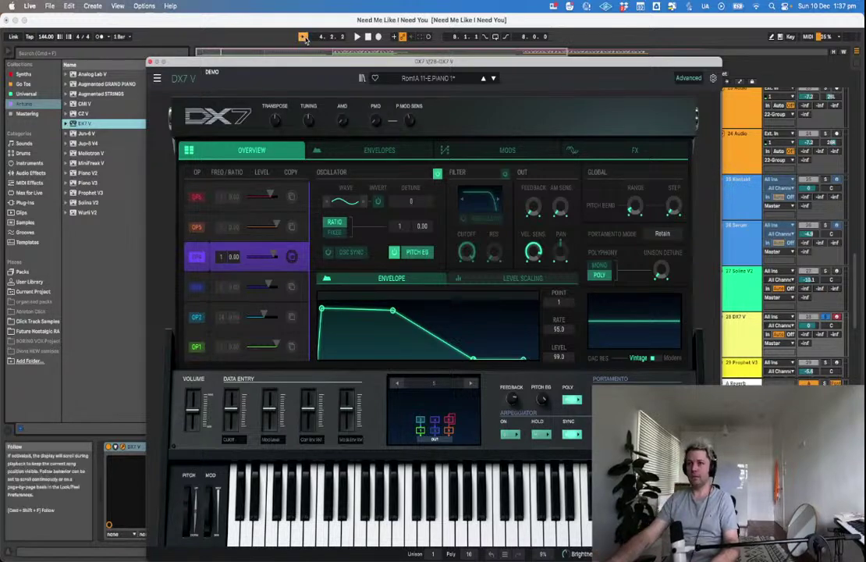
click(439, 174)
click(440, 174)
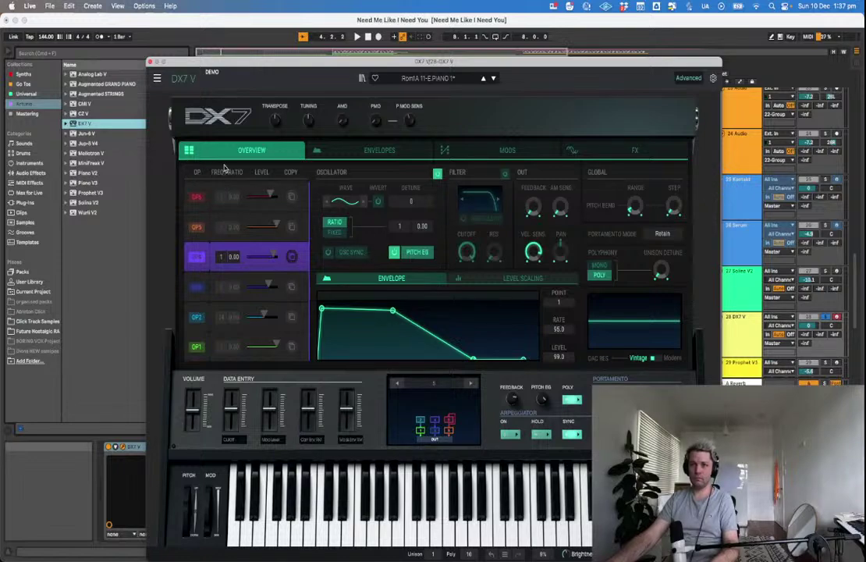
scroll(273, 295, down, 2)
scroll(274, 297, up, 2)
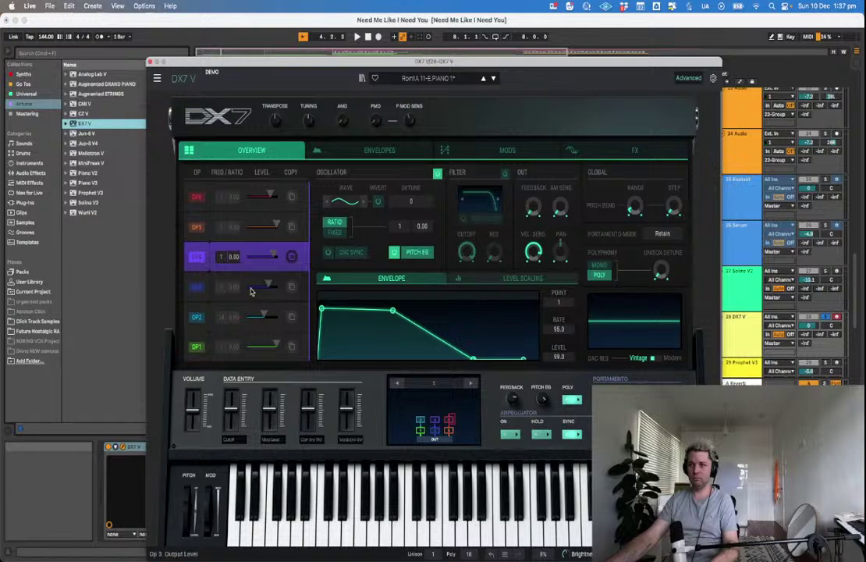
Select all six operators and shorten OP6's envelope, moving point 2 next to the attack peak and point 3 to rate 55.3, level 0.
click(196, 205)
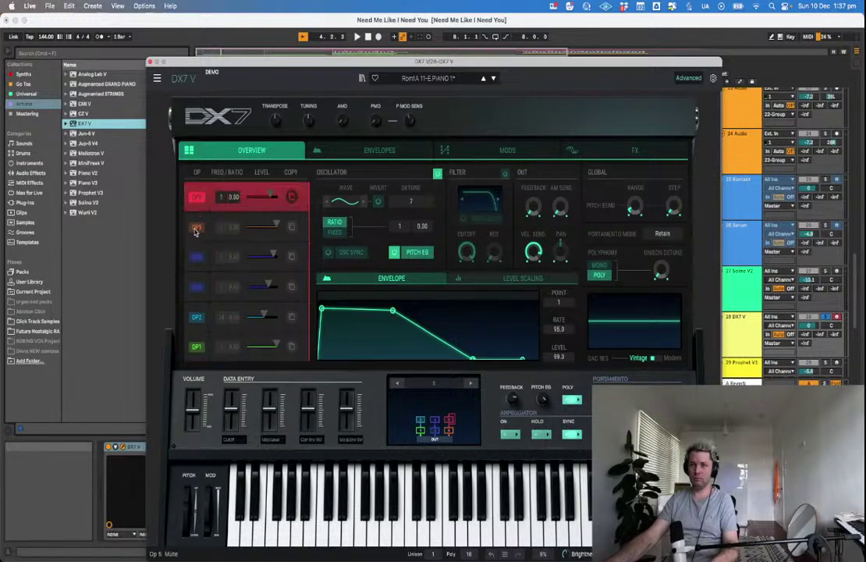
click(196, 229)
click(196, 286)
click(196, 317)
click(197, 346)
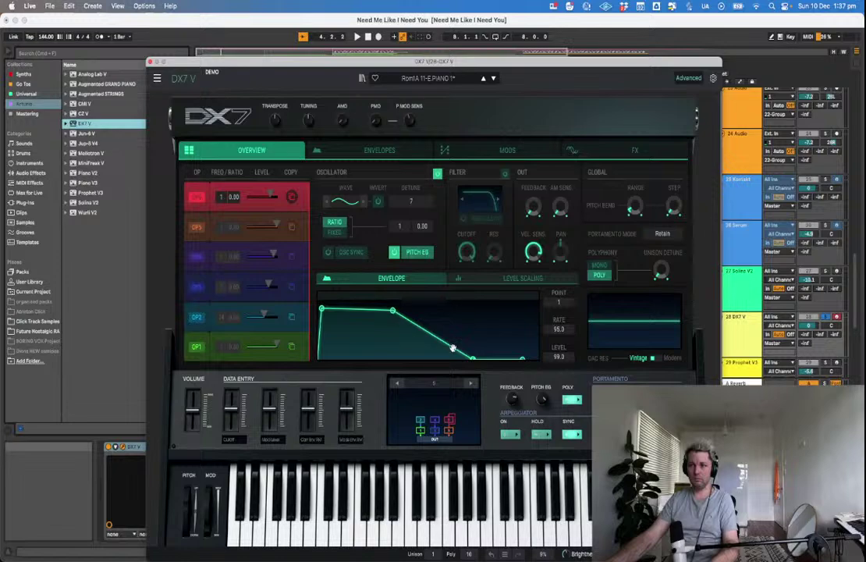
drag(473, 360, 451, 357)
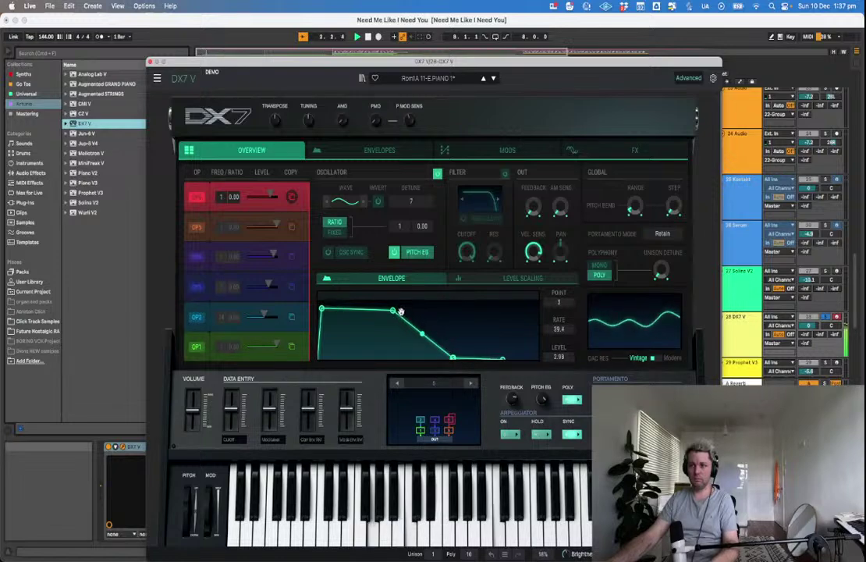
drag(395, 314, 331, 296)
mouse_move(387, 360)
mouse_down()
mouse_move(338, 364)
mouse_move(371, 359)
mouse_up()
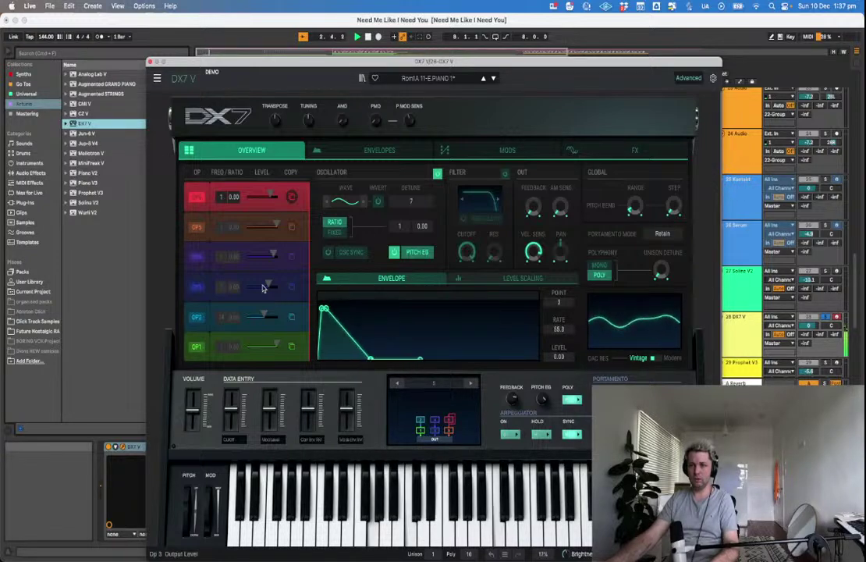
Shorten the envelopes of OP5, with point 2 at rate 90.7, and OP4, with point 3 at rate 69.8 and point 2 earlier.
click(197, 231)
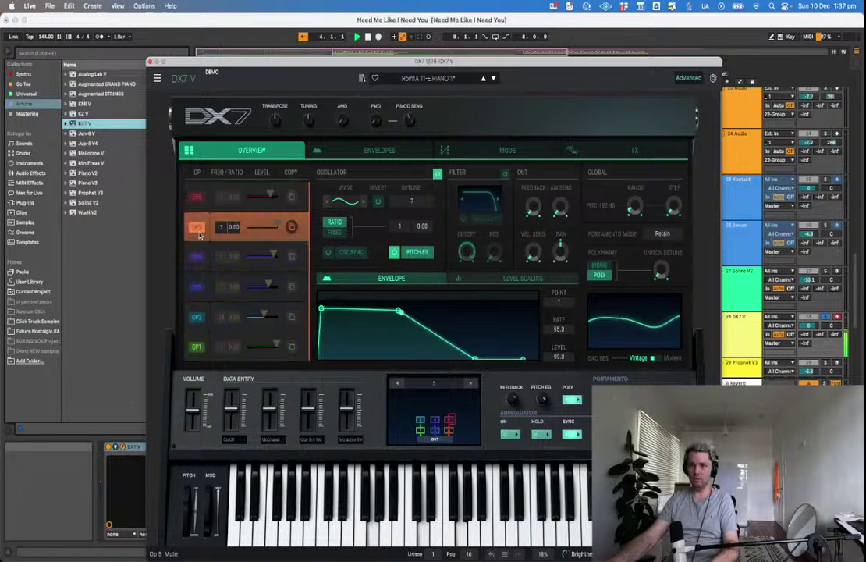
drag(399, 309, 352, 310)
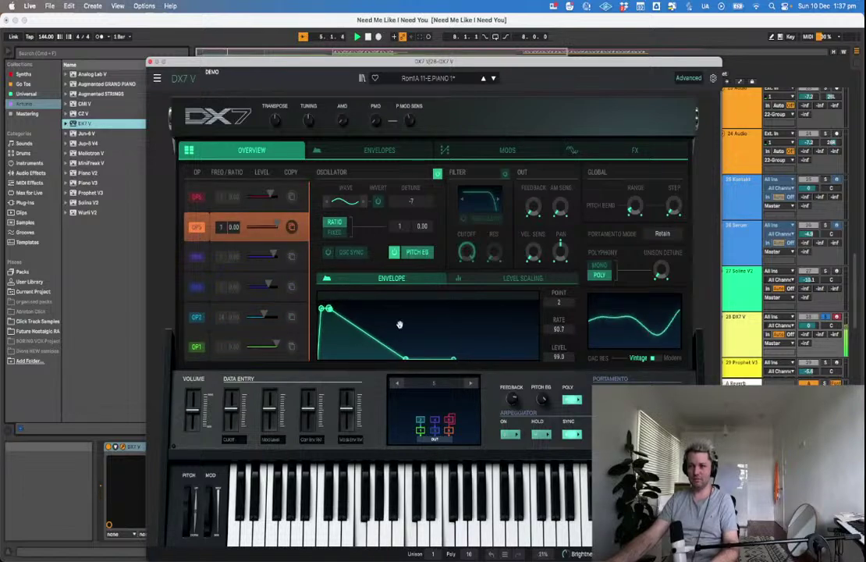
click(198, 265)
drag(481, 359, 427, 360)
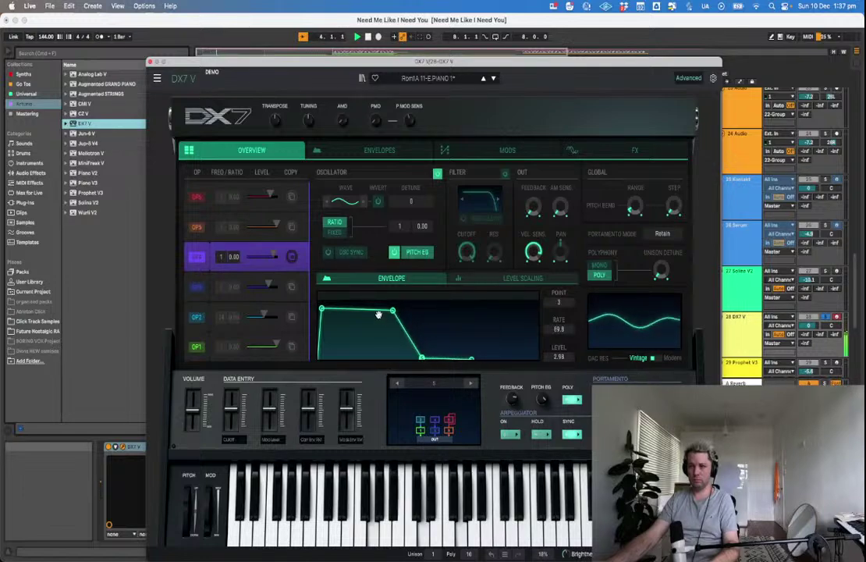
drag(393, 311, 327, 314)
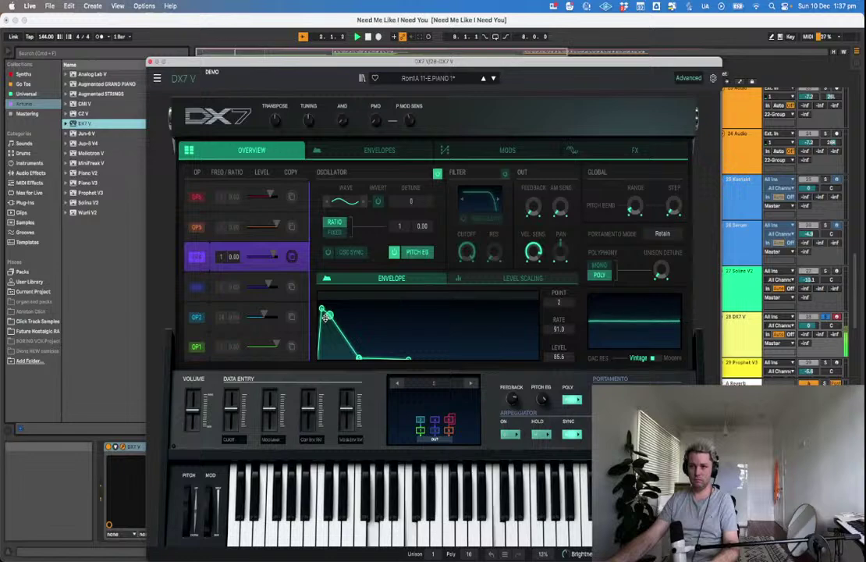
Lengthen the hold in OP6's envelope by moving point 2 to rate 82.4 and level 98.5.
click(205, 290)
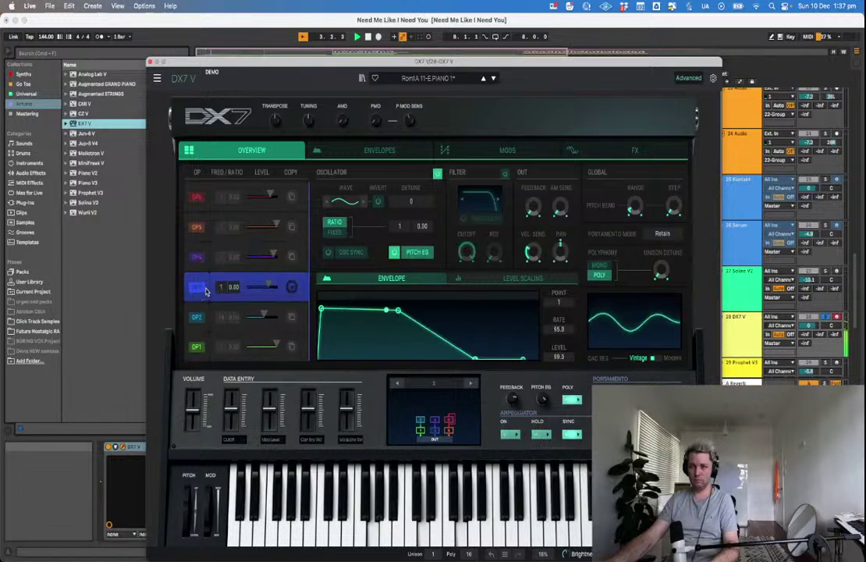
click(207, 197)
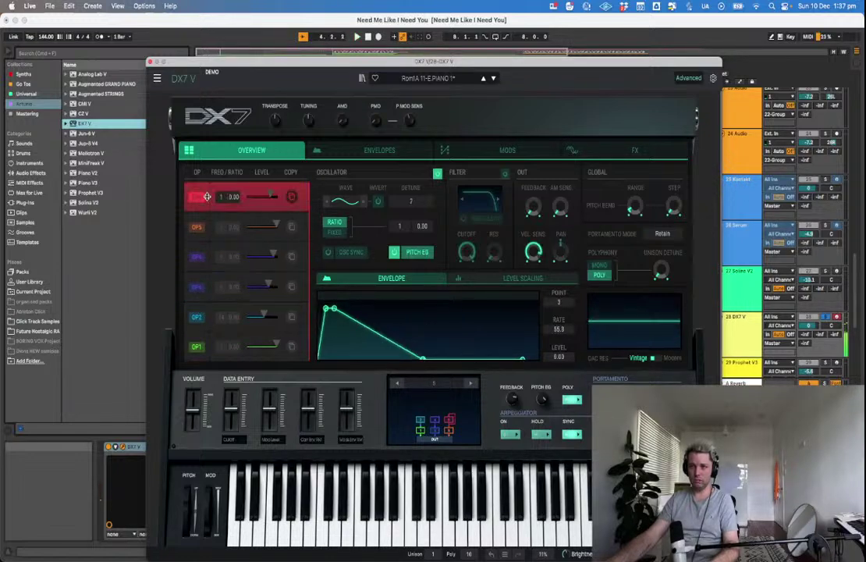
drag(331, 309, 359, 309)
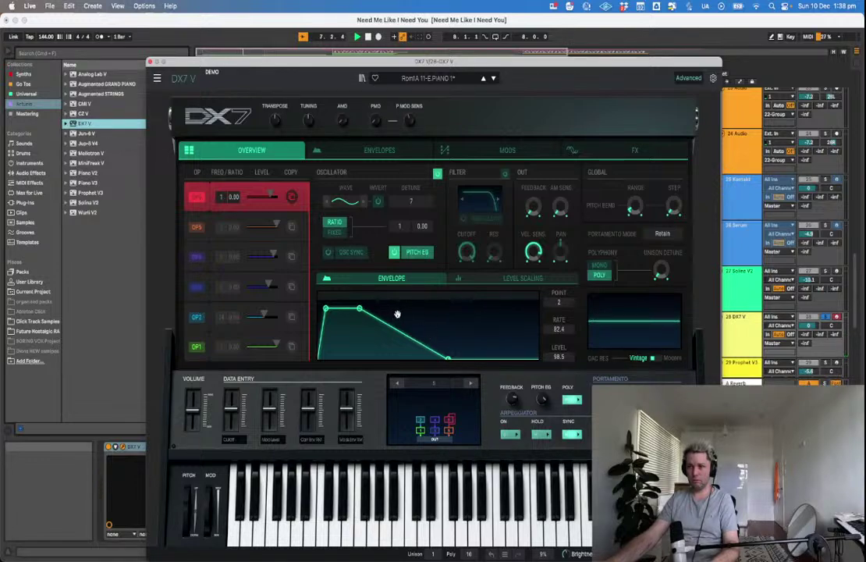
Move envelope point 3 to rate 73.3 on OP2 and rate 97.6 on OP1, both at level 0.
click(194, 317)
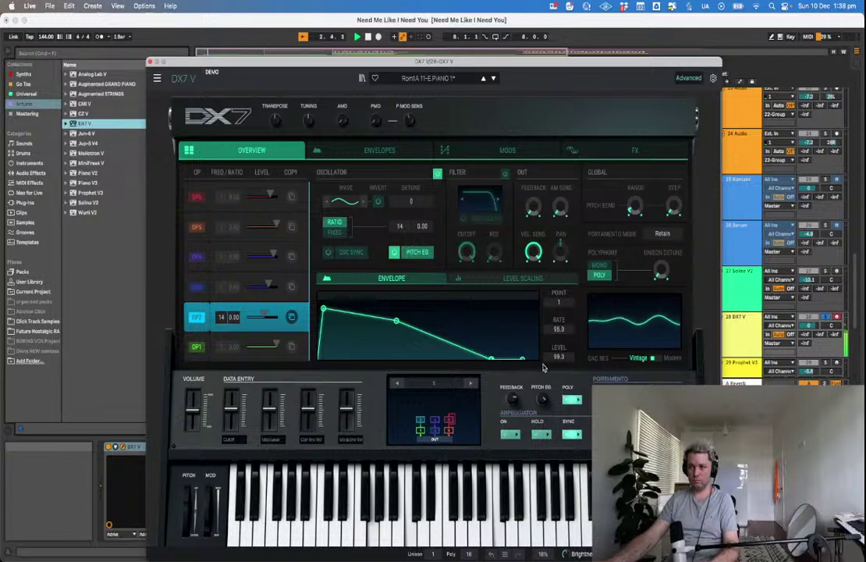
drag(521, 360, 437, 360)
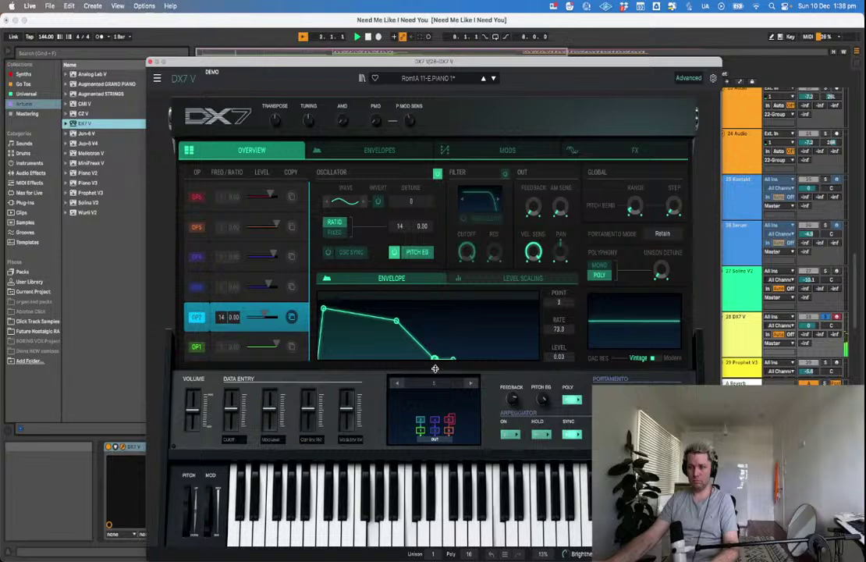
click(197, 347)
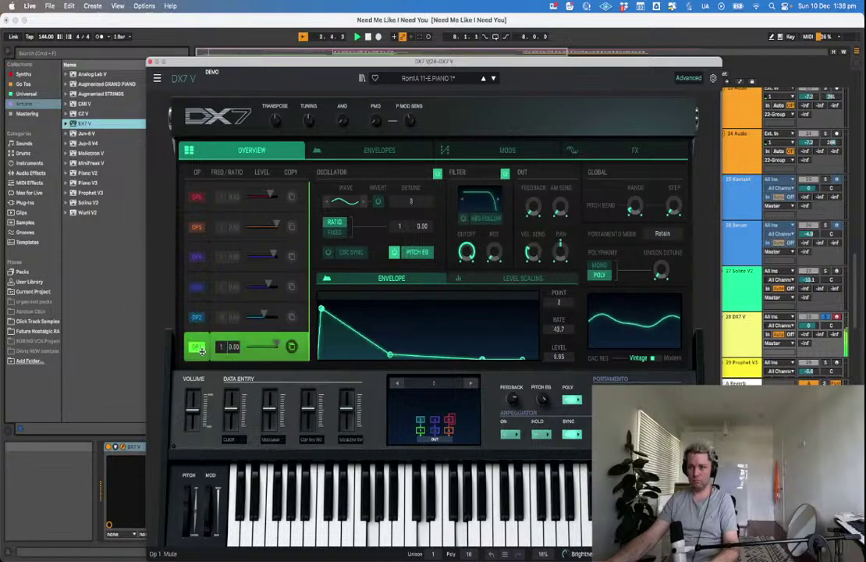
click(390, 356)
drag(483, 360, 392, 364)
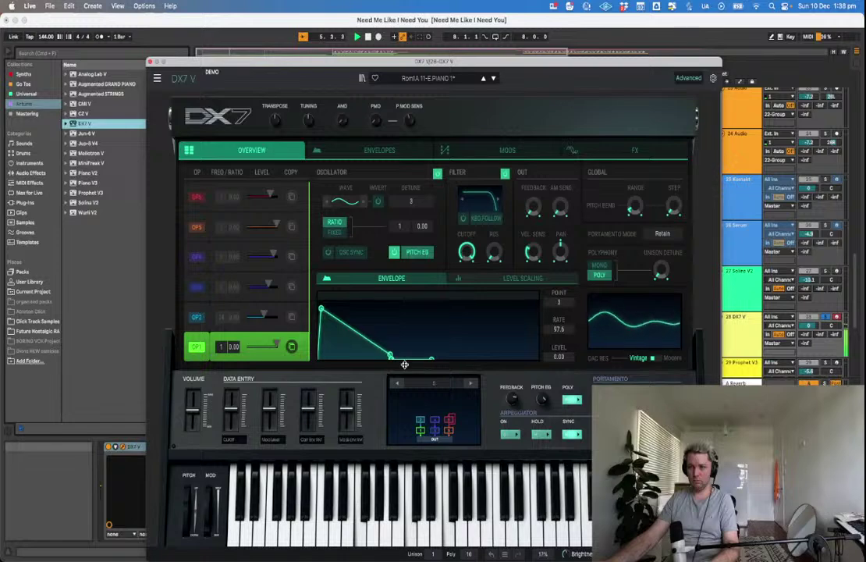
Compare the envelopes of operators OP6 through OP2 one after another.
click(199, 197)
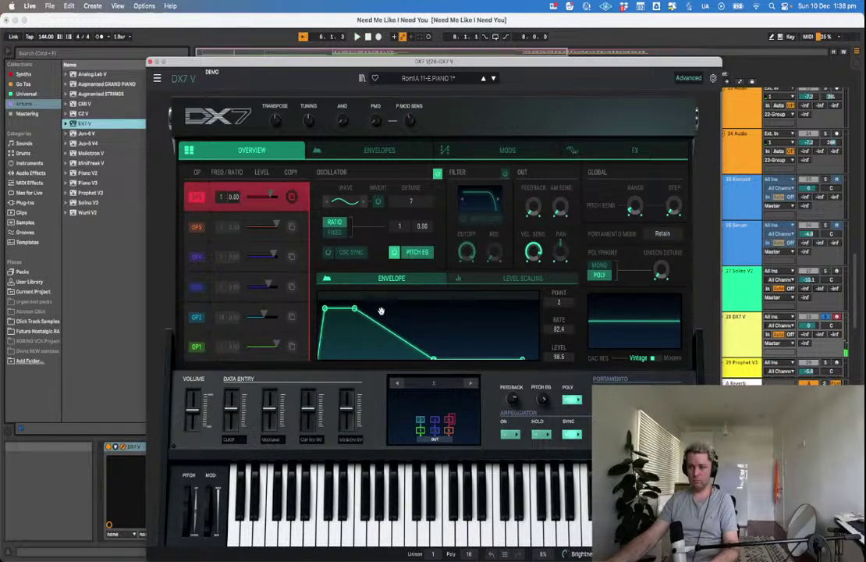
click(196, 230)
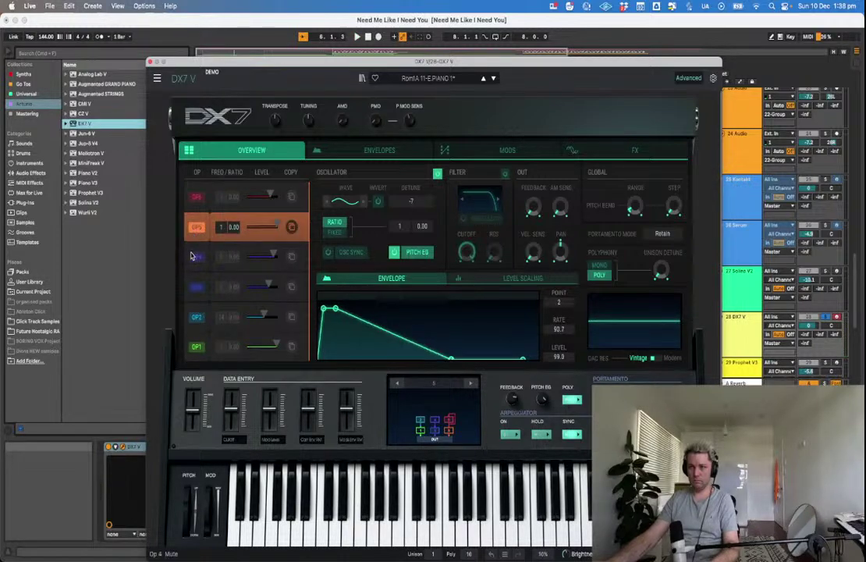
click(193, 256)
click(196, 282)
click(205, 315)
click(195, 283)
click(197, 258)
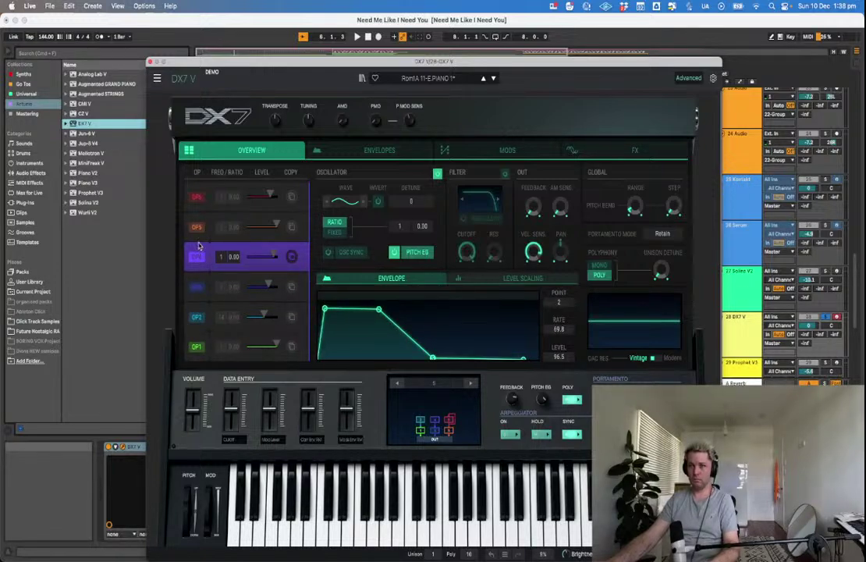
click(197, 228)
Rebalance the operator output levels during playback, lowering OP5 slightly and setting OP3 to 83 and OP1 to 59.
key(space)
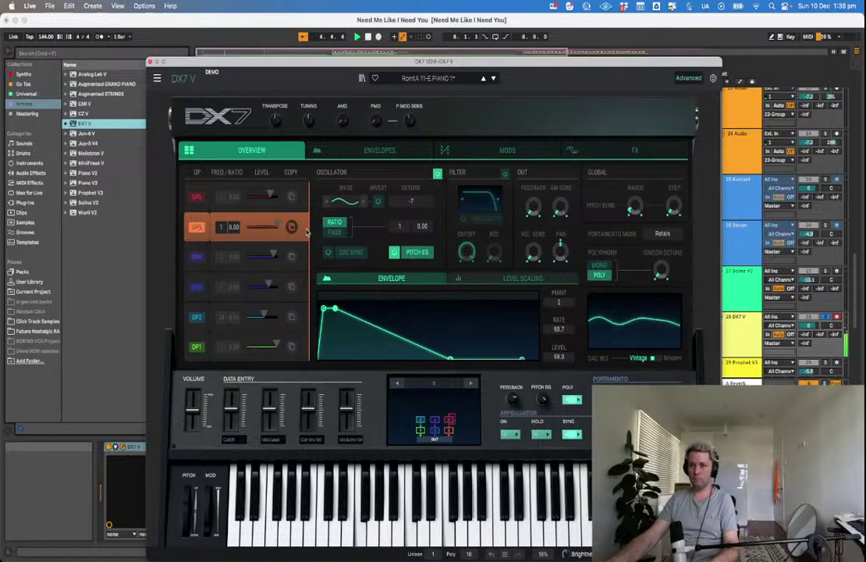
drag(280, 228, 267, 285)
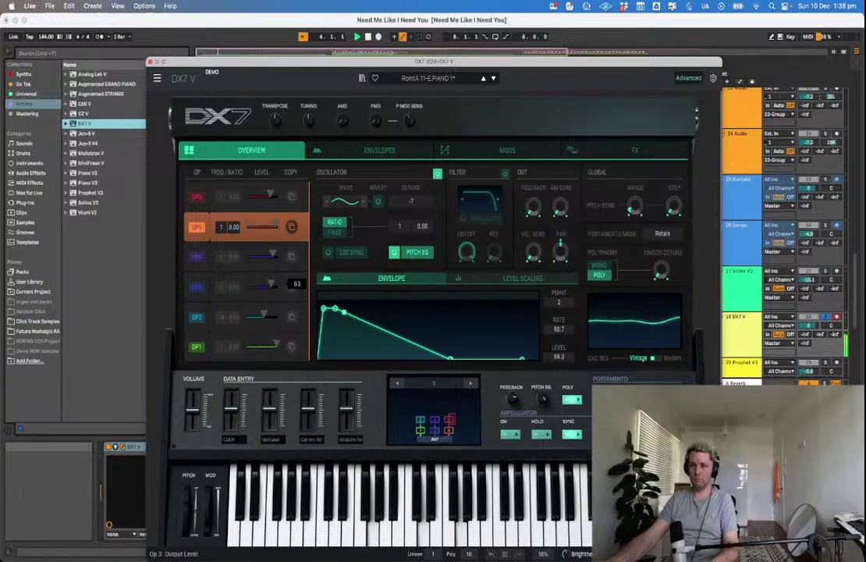
mouse_move(276, 344)
mouse_down()
mouse_move(249, 345)
mouse_move(264, 344)
mouse_up()
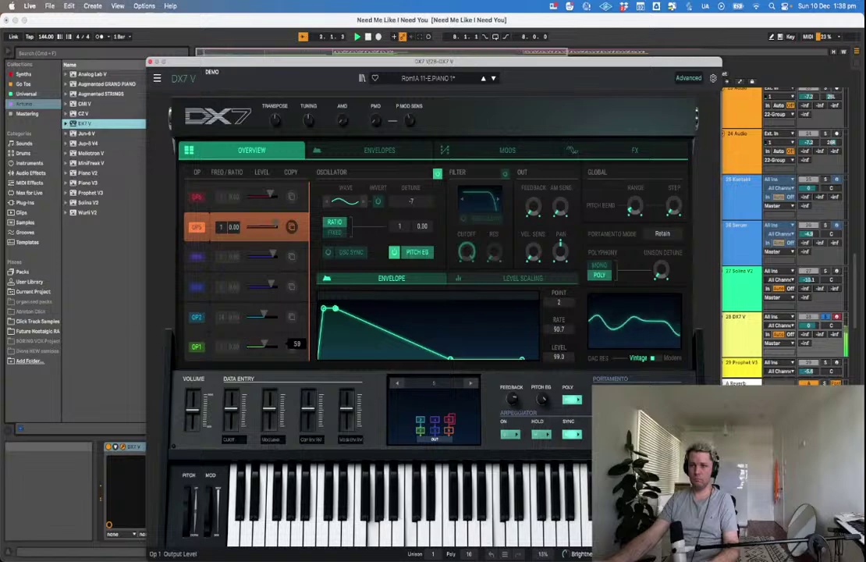
Raise OP1's output level and soften OP3's attack during playback by shifting the first point of its envelope.
drag(270, 195, 156, 186)
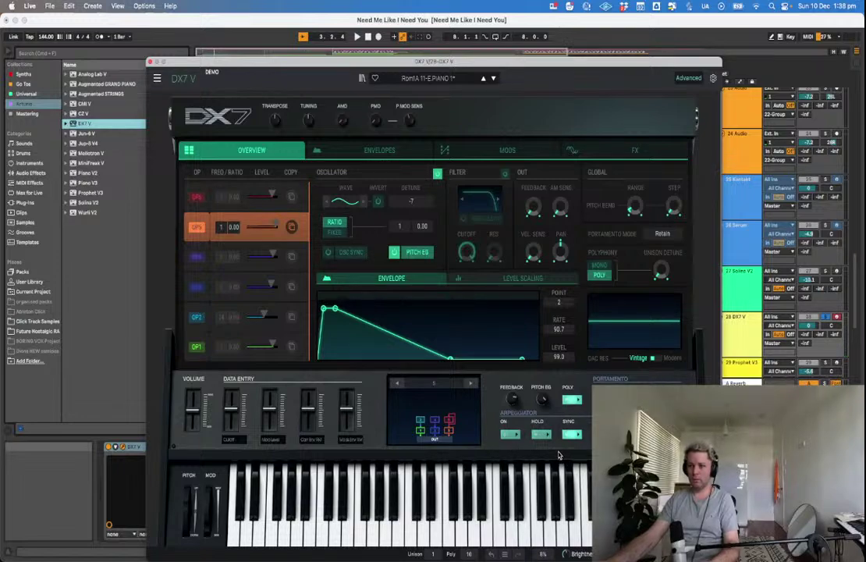
key(space)
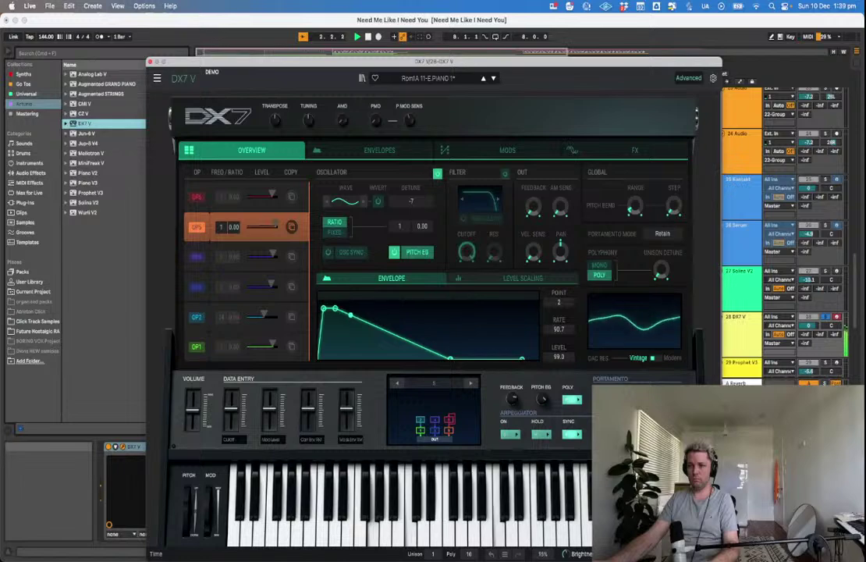
click(196, 196)
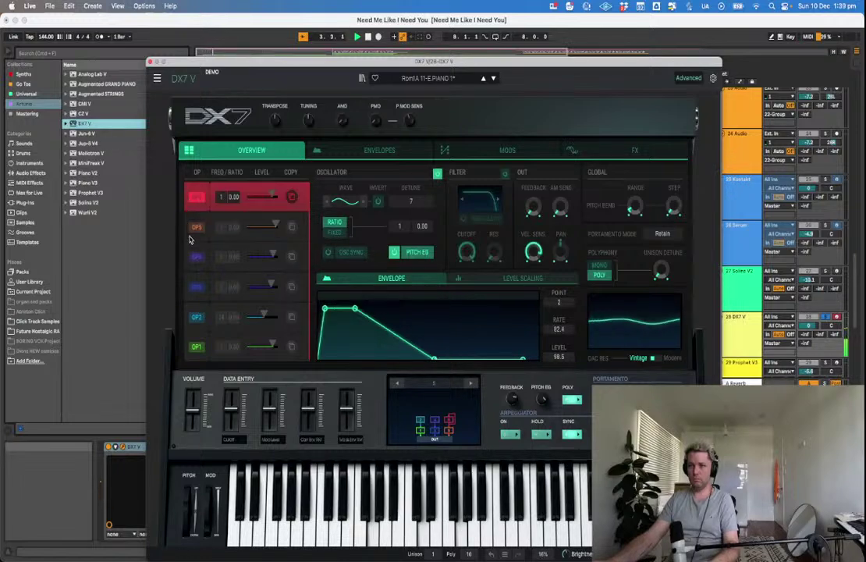
click(196, 254)
click(199, 287)
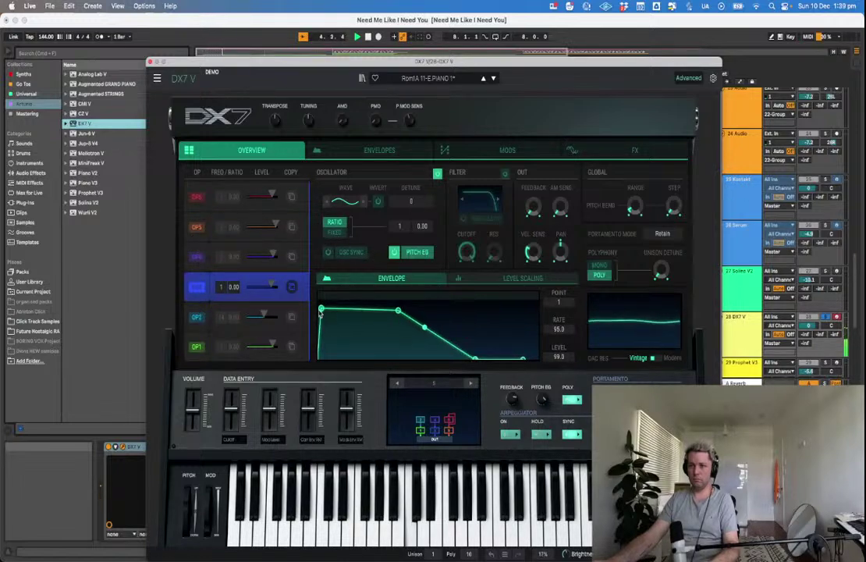
drag(321, 311, 328, 310)
Move point 1 of OP1's envelope to rate 94.6 and level 90.5.
click(194, 316)
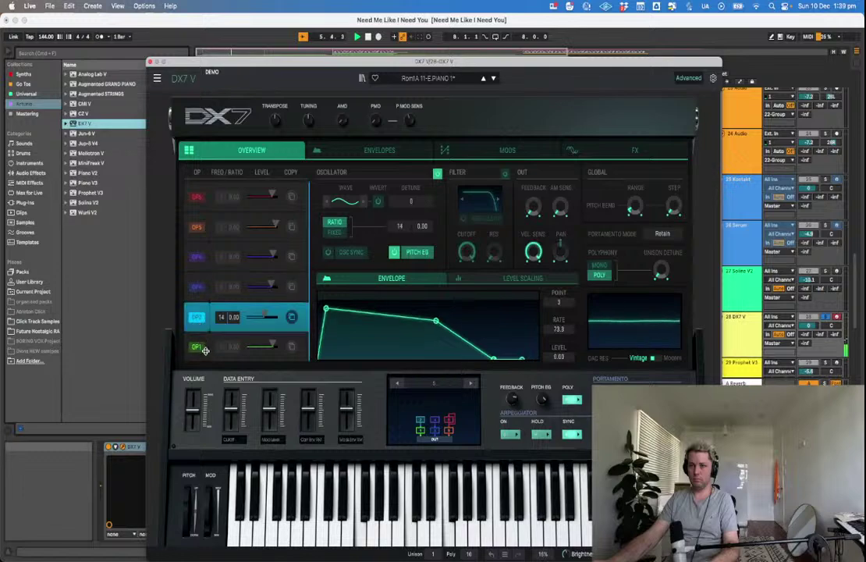
click(195, 347)
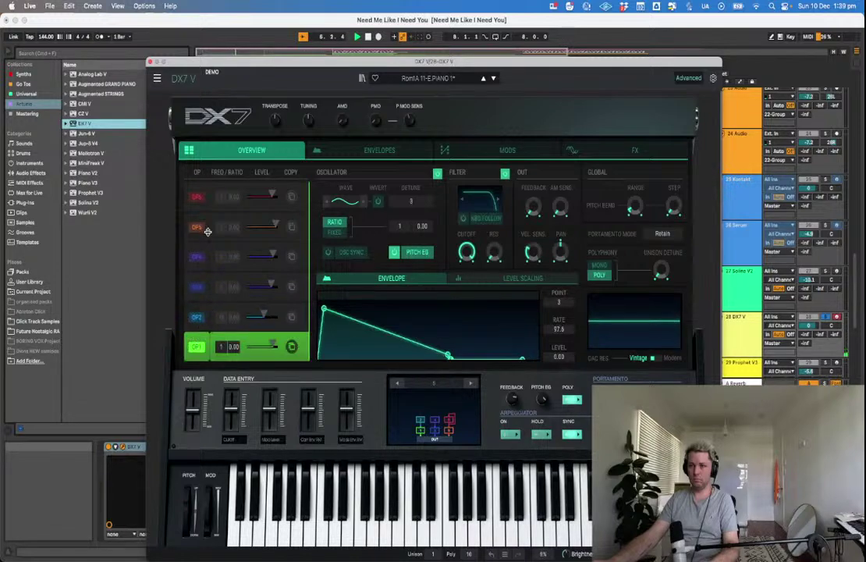
click(326, 312)
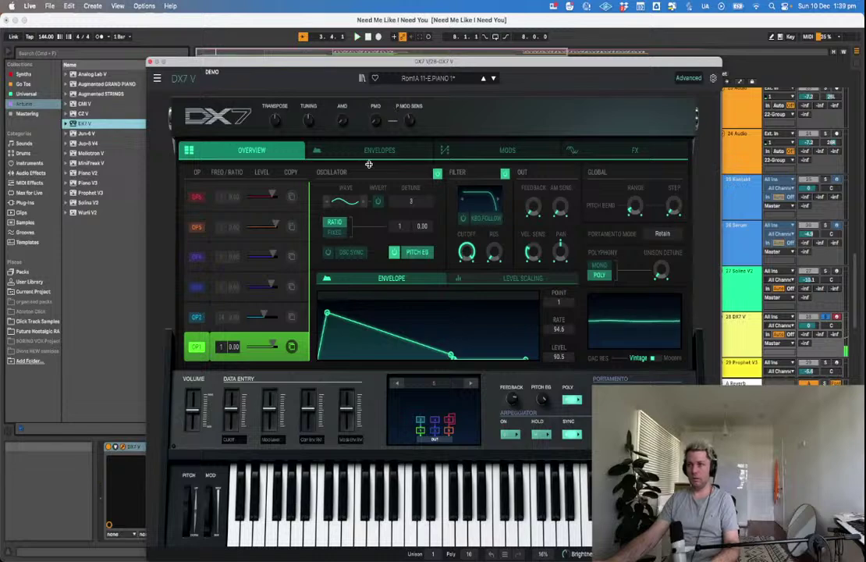
Review the DX7 V's modulation and effects settings and close the synth window.
click(507, 150)
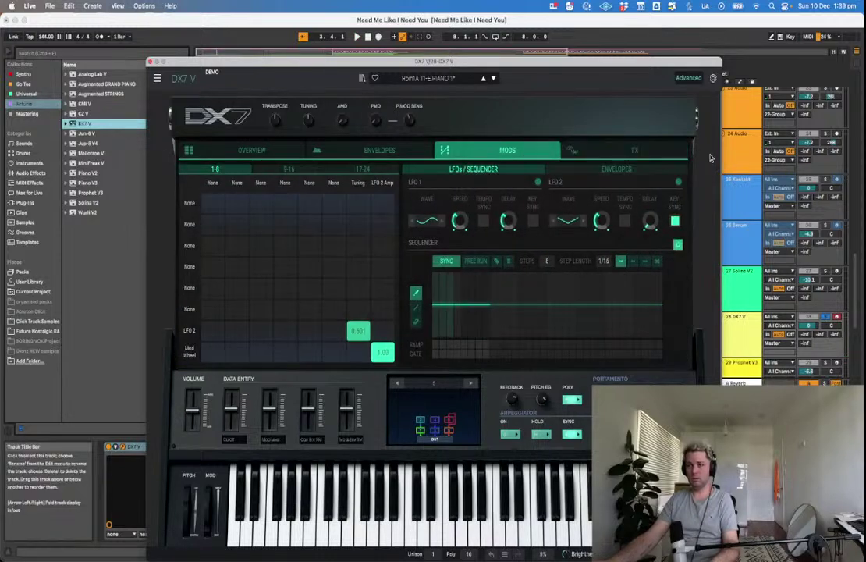
click(634, 150)
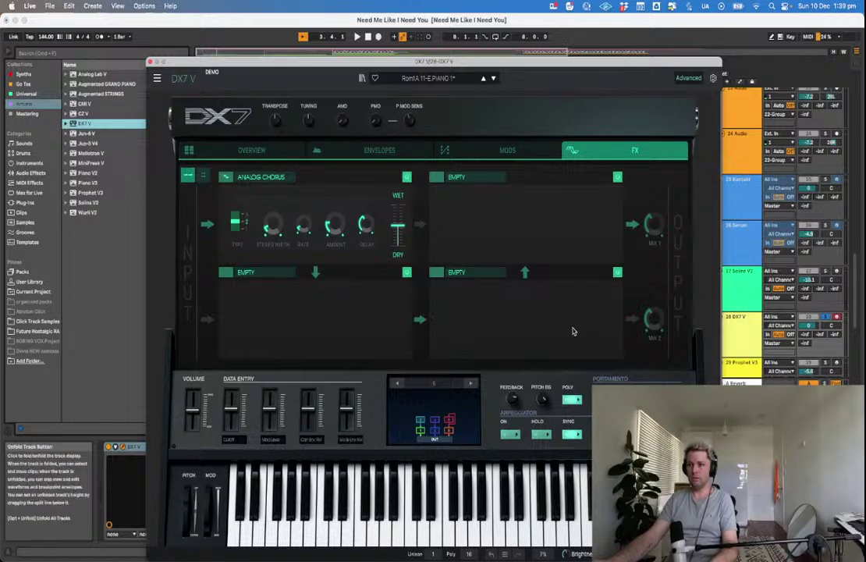
click(151, 62)
In the DX7 V track's MIDI clip, trim the start of the G3 chord to bar 8.
double_click(222, 320)
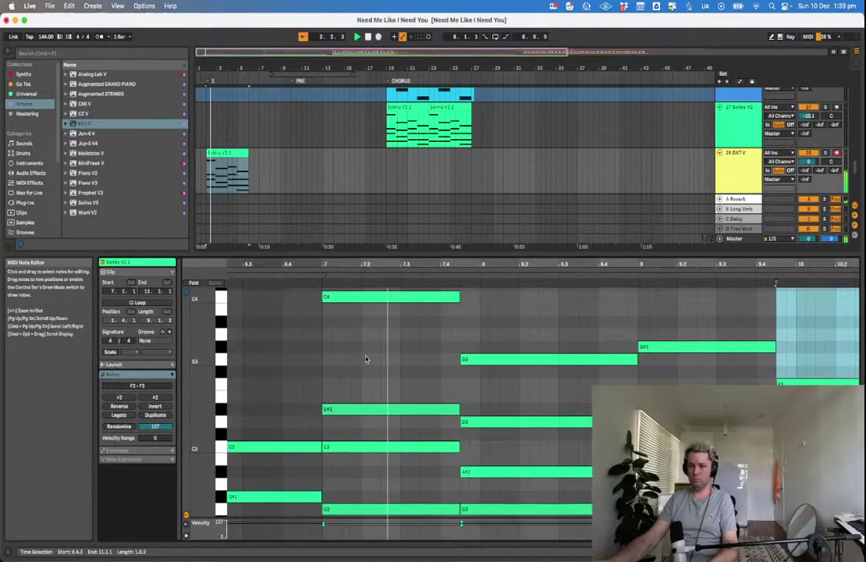
click(463, 359)
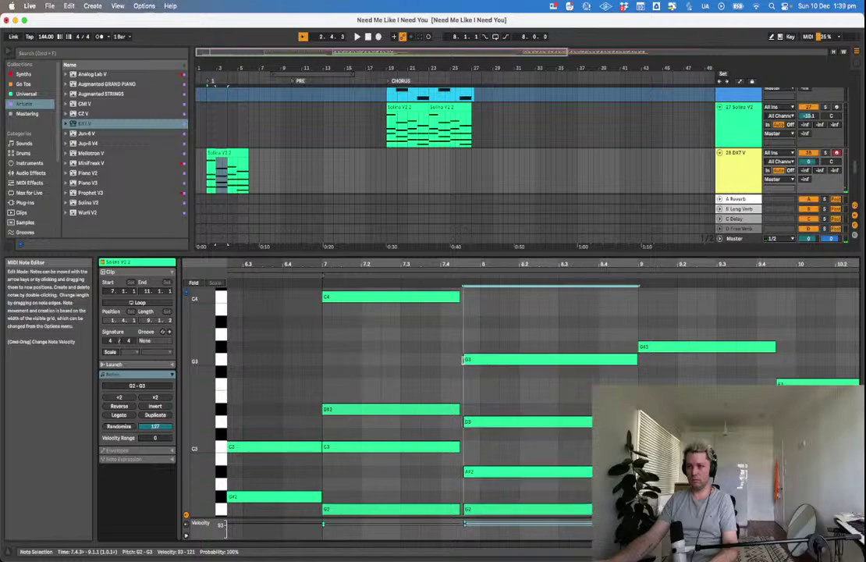
drag(463, 360, 480, 361)
click(448, 353)
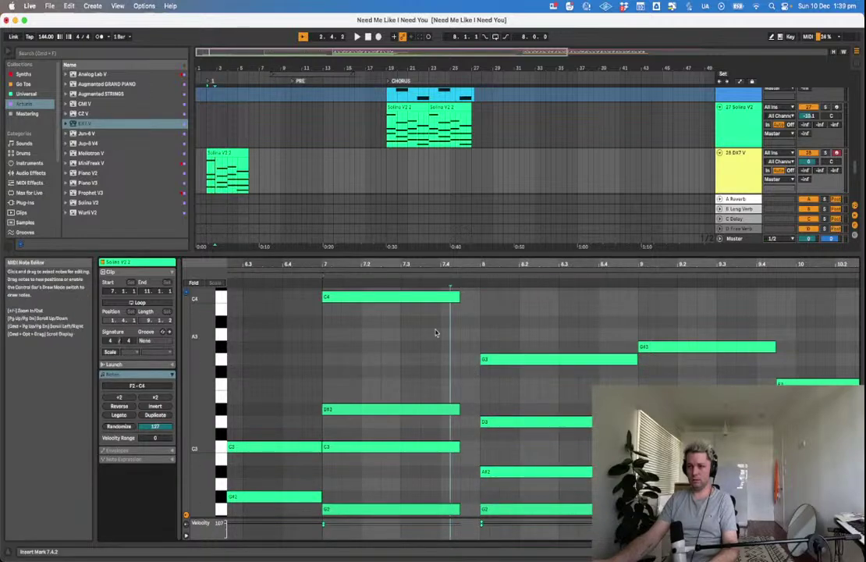
Extend all notes of the C4 chord at bar 7 to end at bar 8 and play the clip.
drag(439, 318, 461, 487)
drag(459, 409, 479, 409)
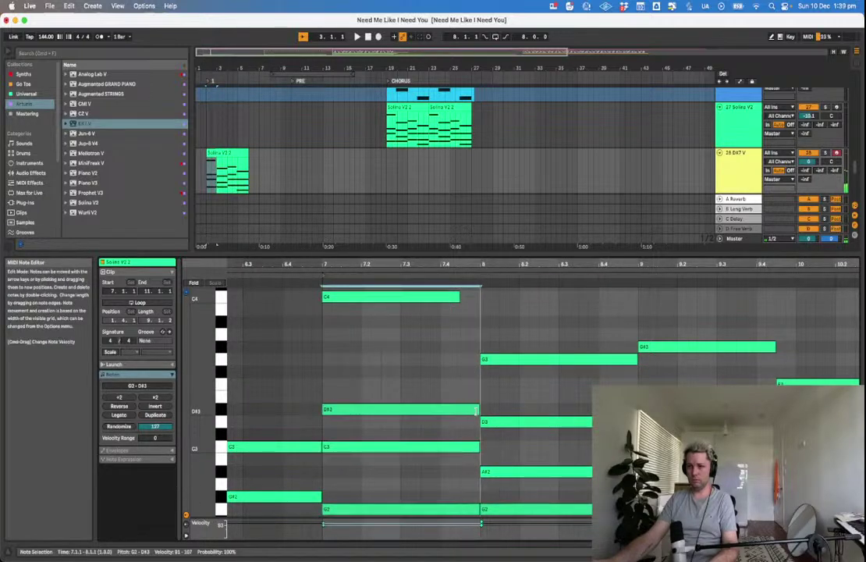
click(454, 297)
drag(460, 297, 479, 297)
key(space)
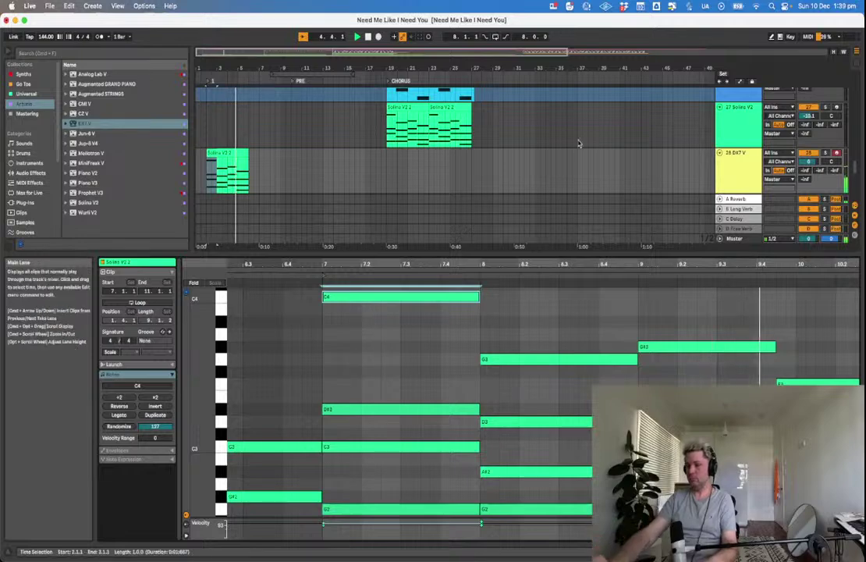
Trim the start of the last chord to bar 10 and extend the G#3 chord's notes to meet it.
click(787, 300)
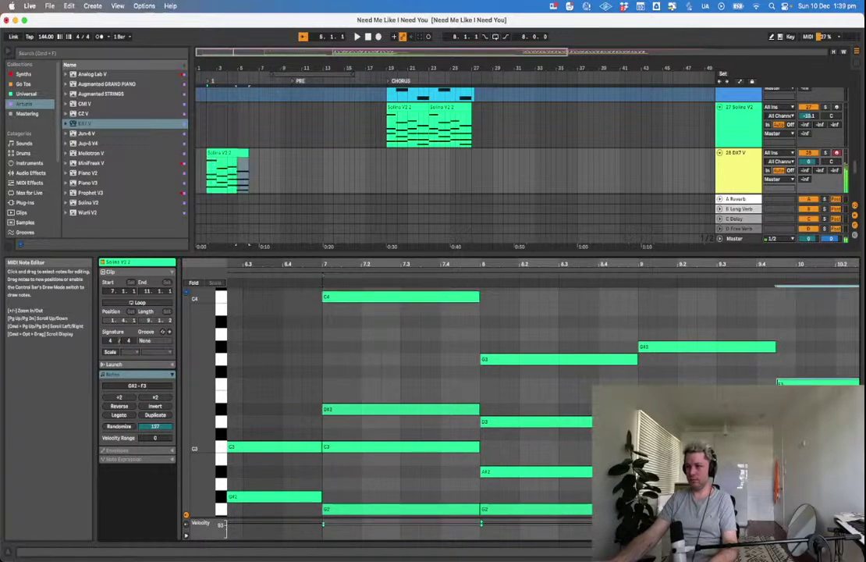
mouse_move(777, 383)
mouse_down()
mouse_move(797, 383)
mouse_move(787, 383)
mouse_up()
drag(763, 331, 709, 505)
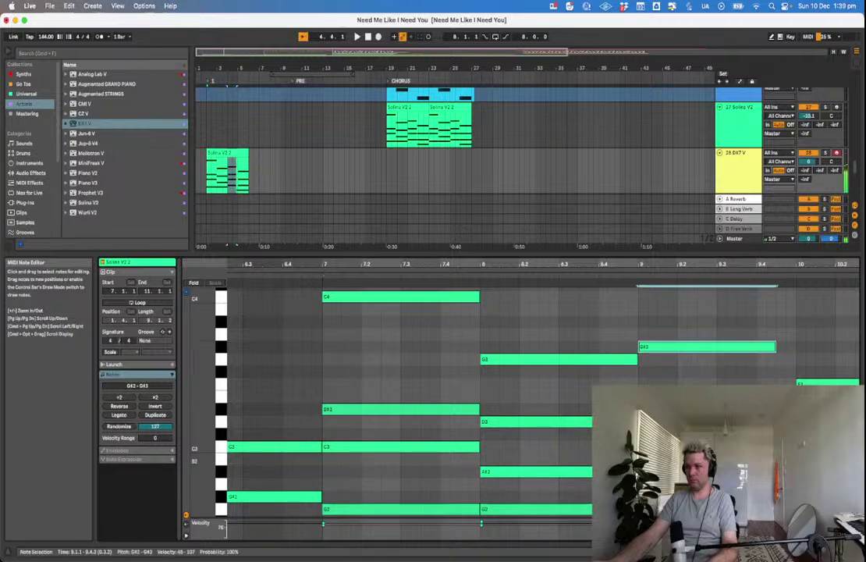
drag(776, 346, 797, 347)
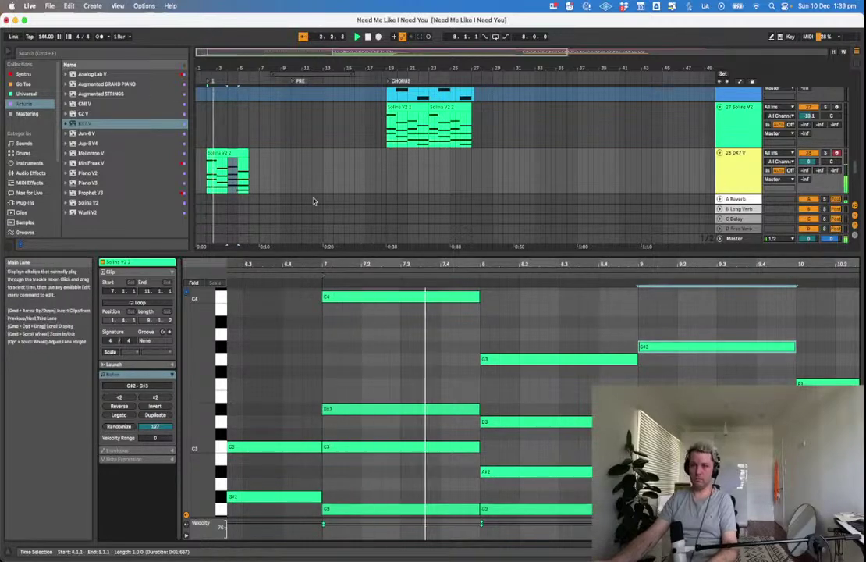
Duplicate the DX7 V track's verse clip directly after itself, up to the PRE section.
click(307, 186)
key(alt+super+l)
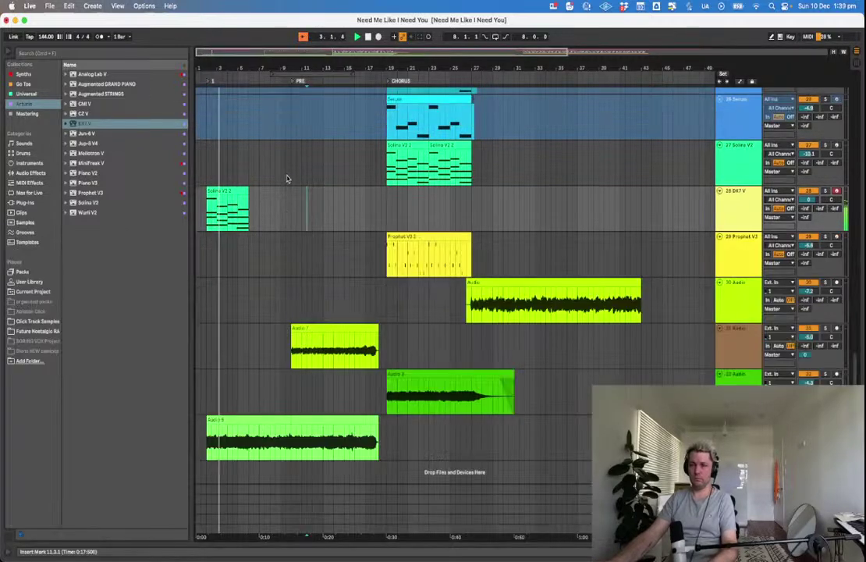
click(235, 188)
key(super+d)
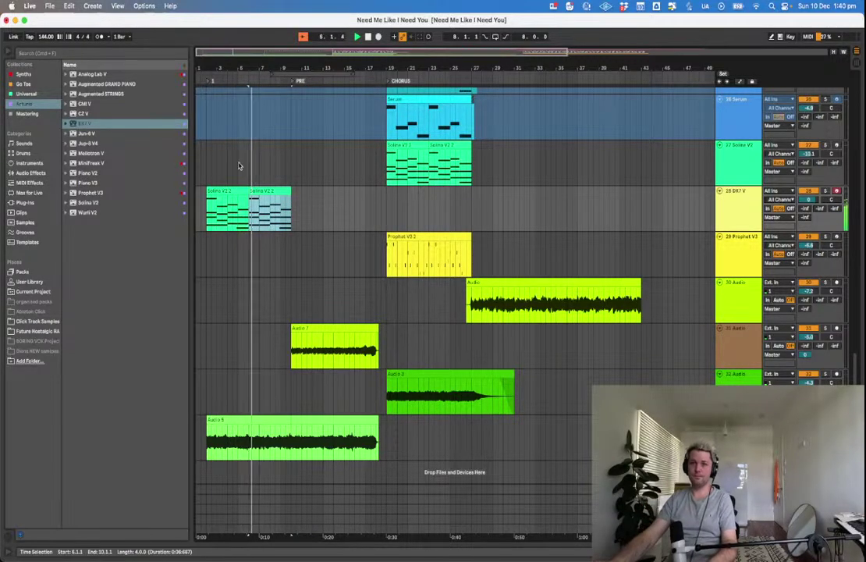
Replace the edited DX7 V on track 28 with a fresh instance and dismiss its authorization dialog.
double_click(739, 210)
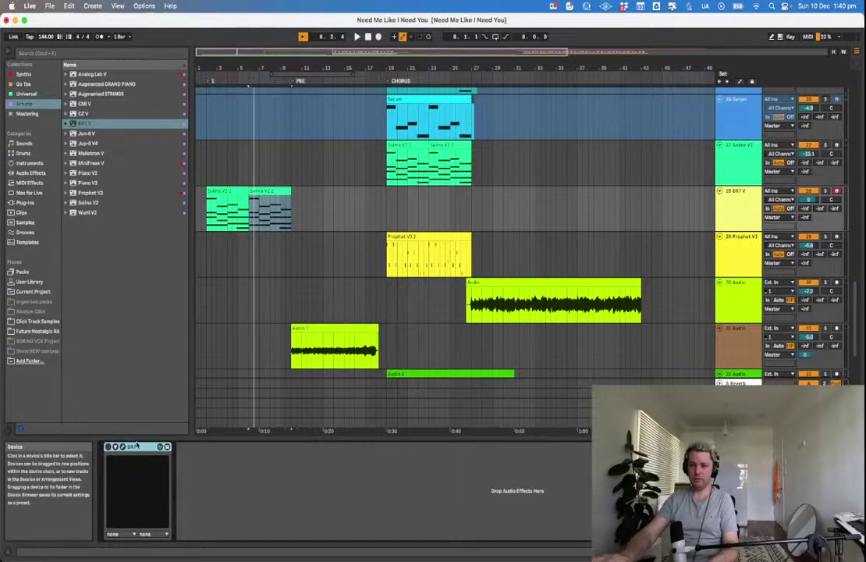
key(Delete)
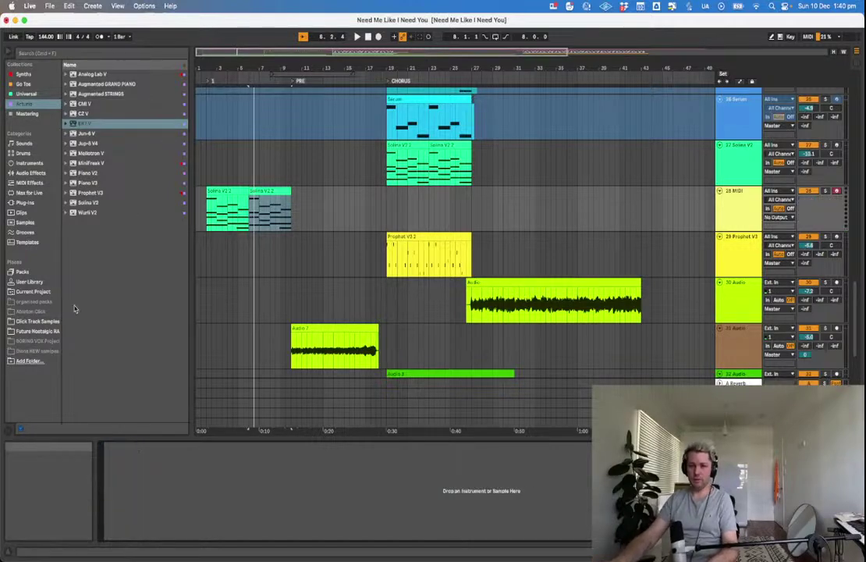
click(95, 123)
double_click(95, 123)
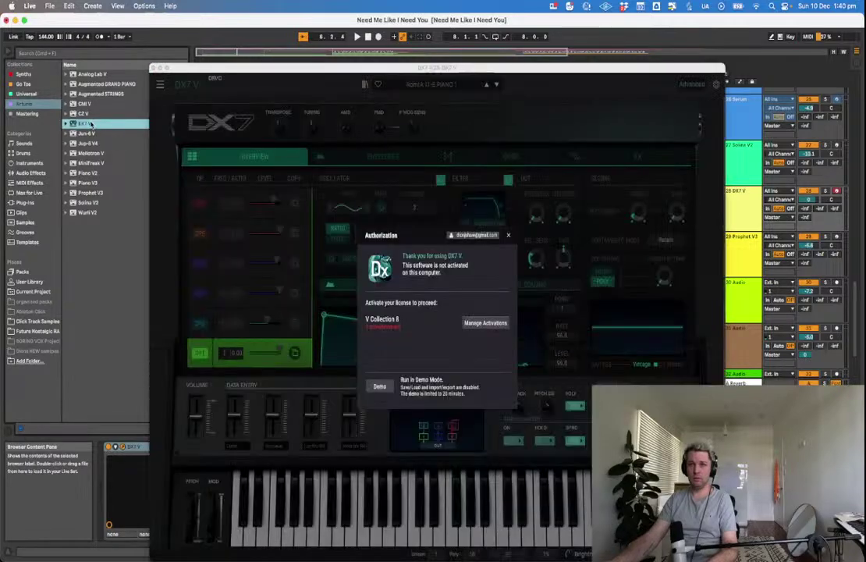
click(508, 235)
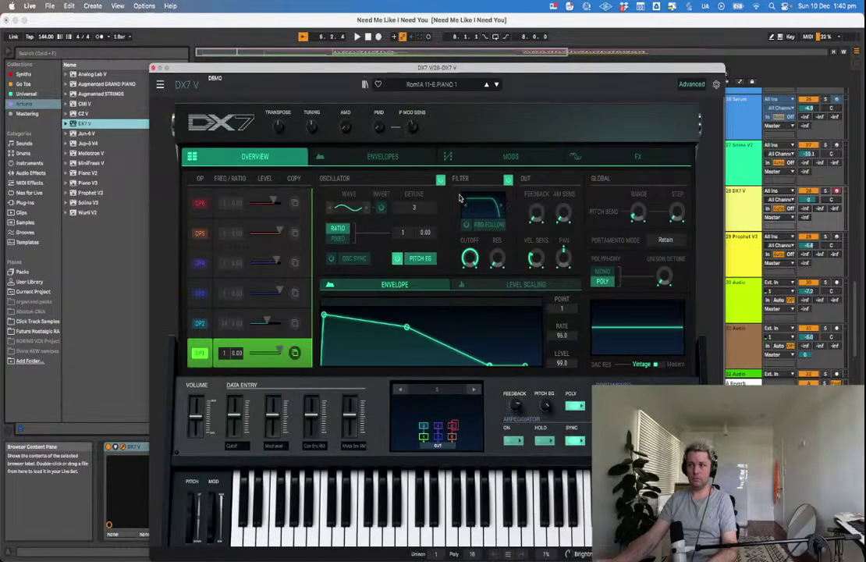
Inspect the fresh DX7 V's modulation and envelope settings, including OP1's envelope mode options.
click(516, 156)
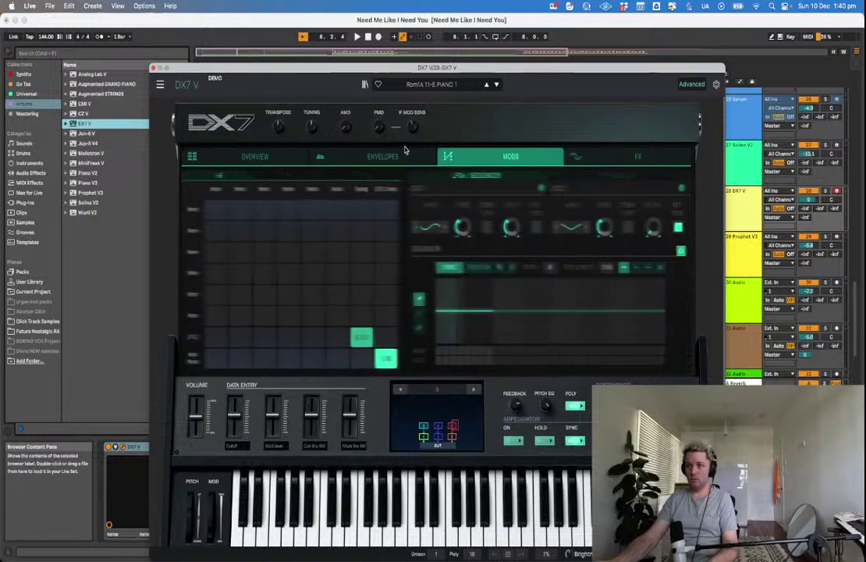
click(407, 153)
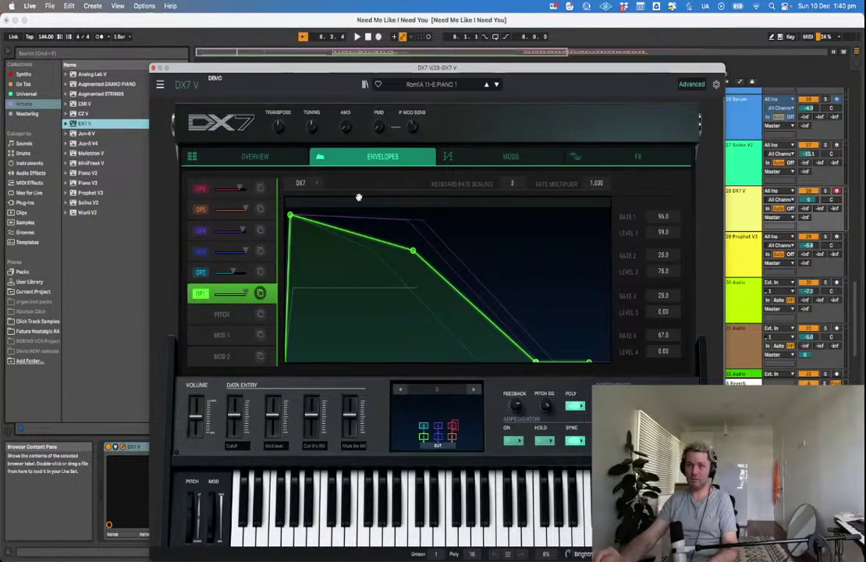
click(313, 180)
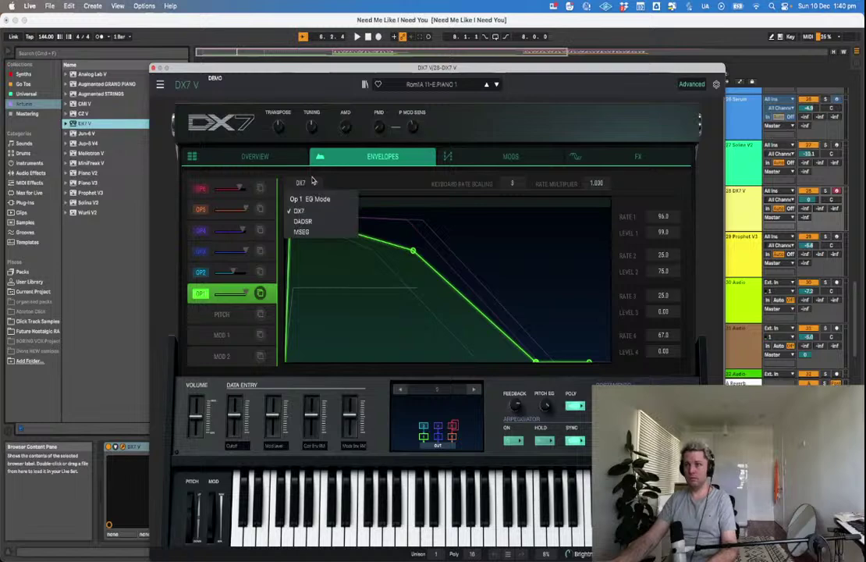
click(312, 181)
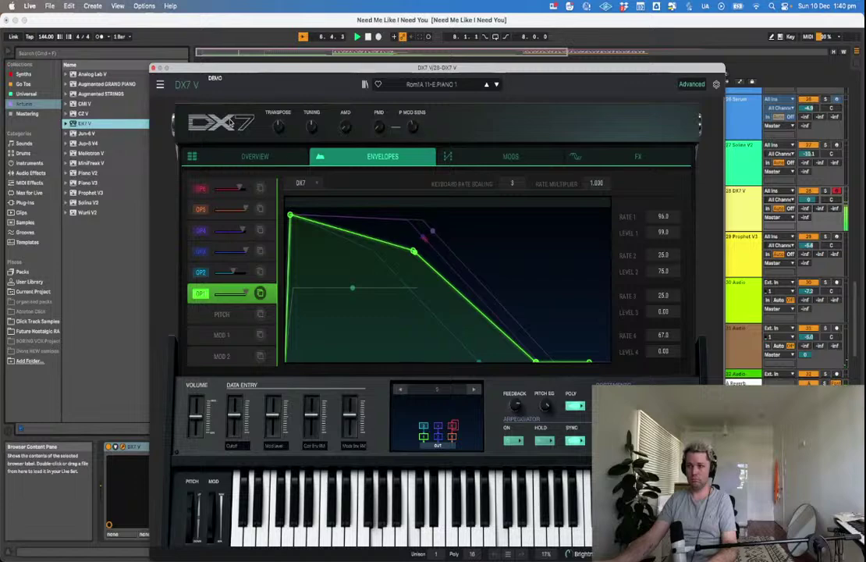
Shorten all notes in the first DX7 V clip by about two beats and play the result.
click(154, 68)
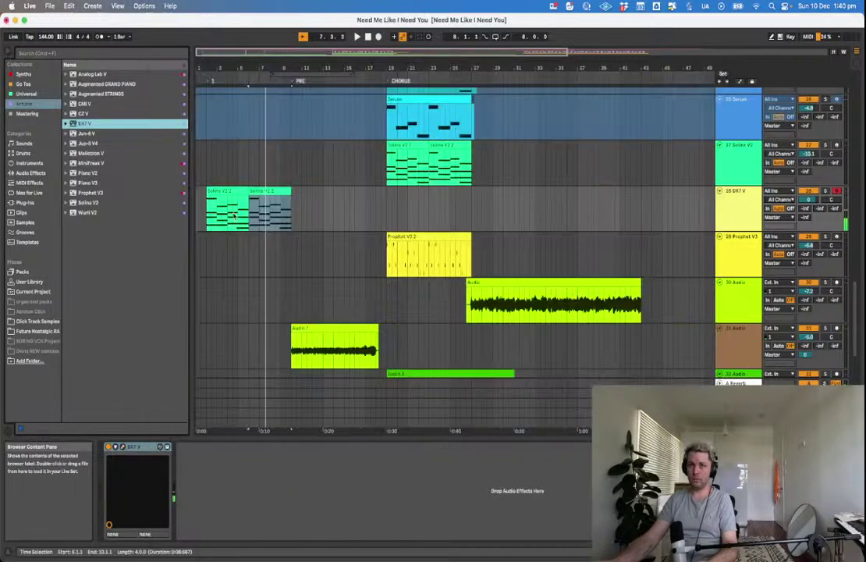
key(space)
double_click(228, 191)
key(space)
click(438, 315)
key(super+s)
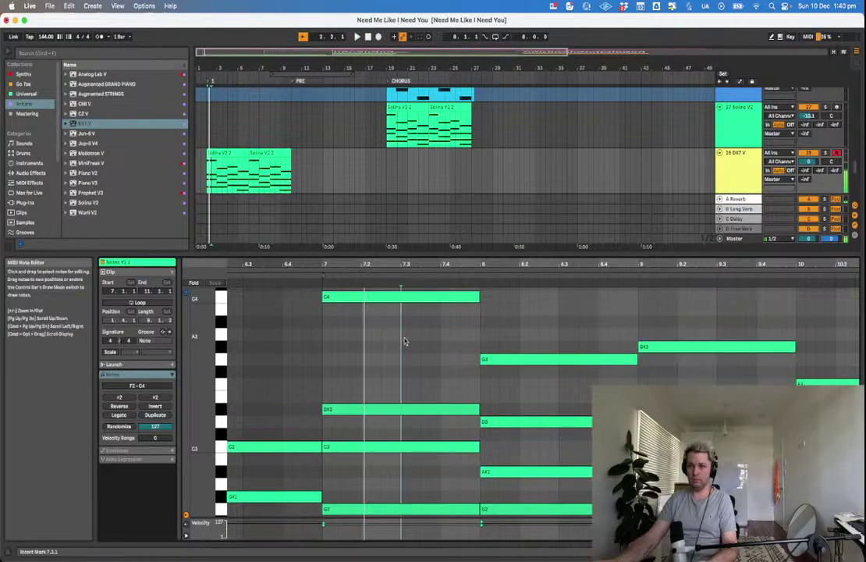
key(super+a)
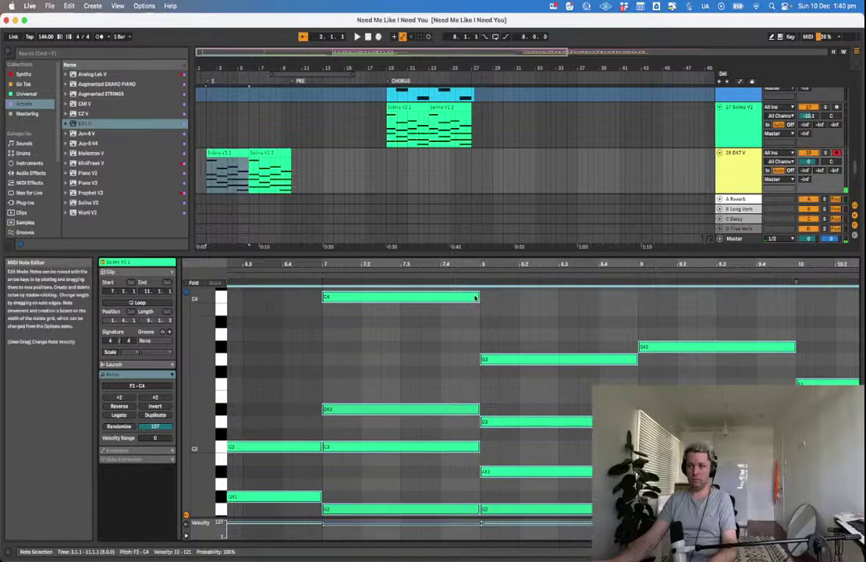
drag(479, 297, 401, 306)
key(space)
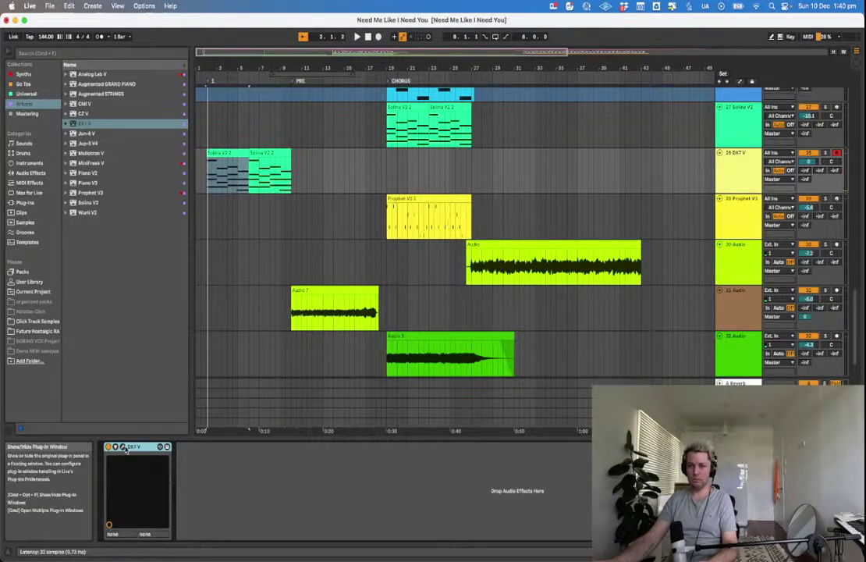
Review the DX7 V's operator envelopes and set the OP1 envelope's rate multiplier to 2.81.
click(123, 447)
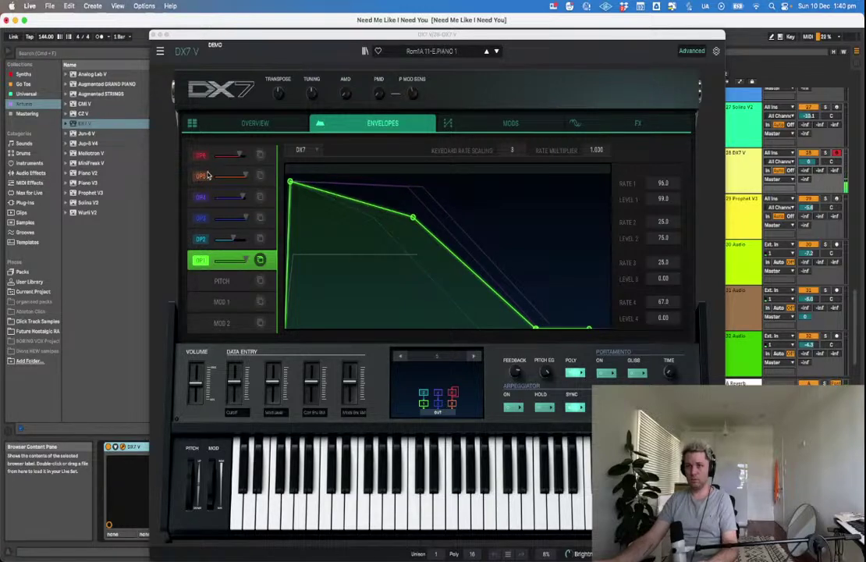
click(202, 196)
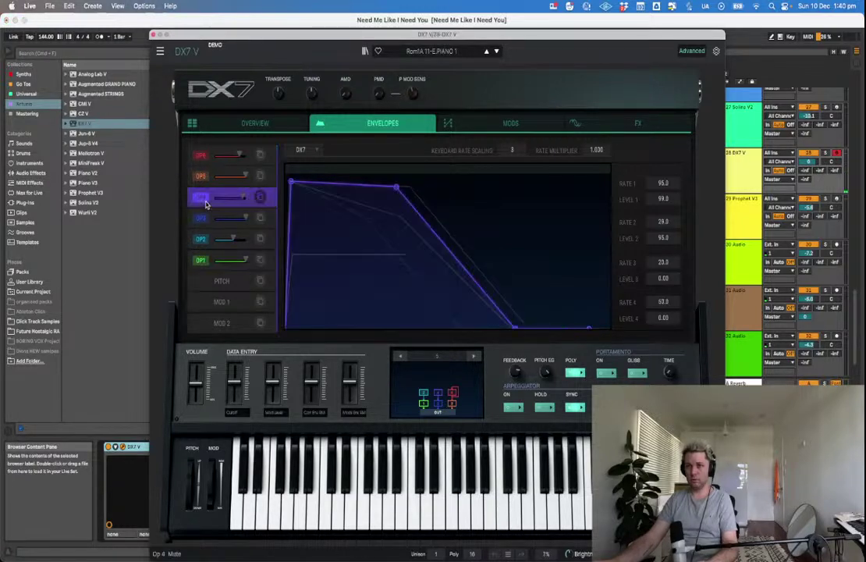
click(200, 157)
click(201, 178)
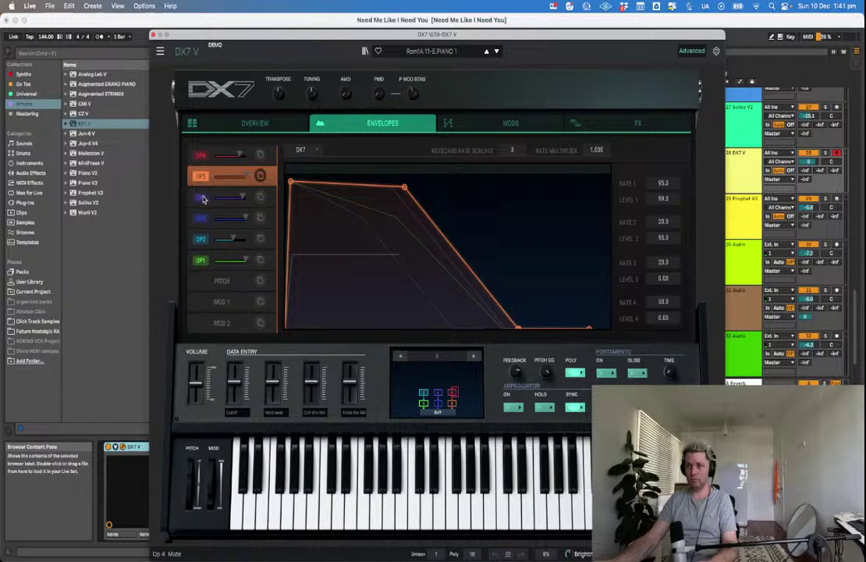
click(201, 197)
click(202, 219)
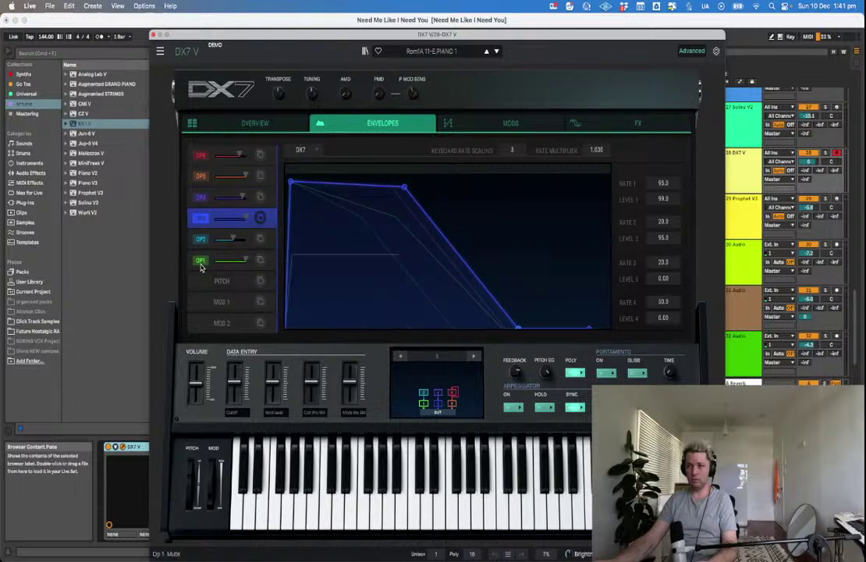
click(202, 264)
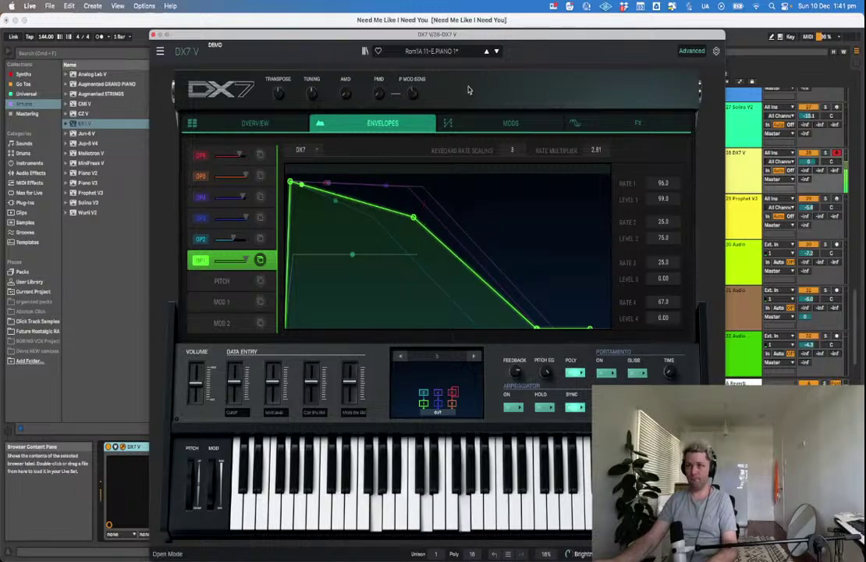
Load Analog Chorus into the DX7 V's first effect slot and close the plug-in window.
click(633, 123)
click(261, 167)
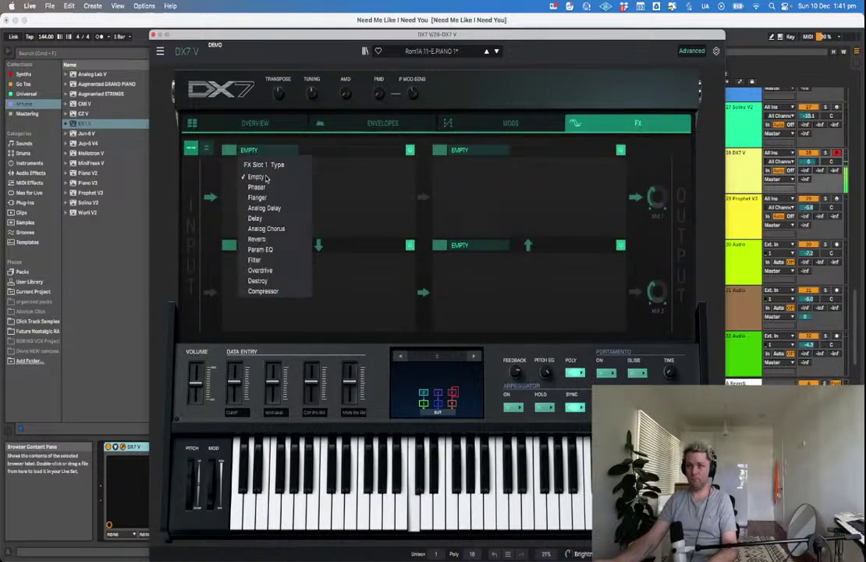
click(275, 228)
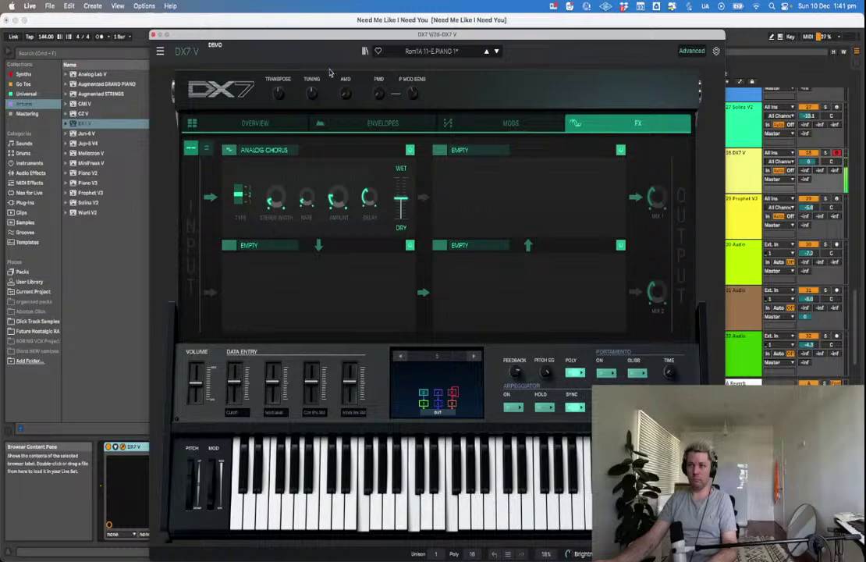
click(153, 35)
Examine the chords in the first DX7 V clip, then play the song from the beginning.
click(228, 260)
double_click(227, 155)
scroll(701, 351, down, 2)
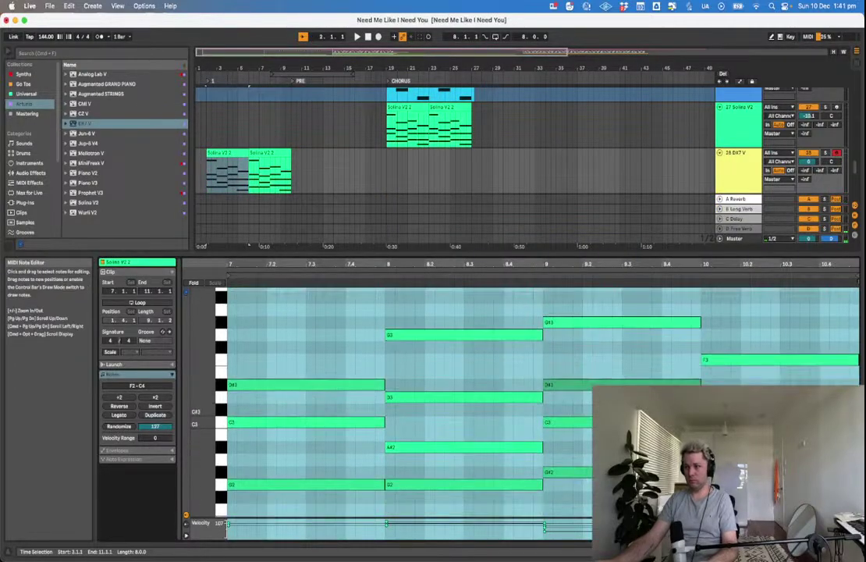
click(702, 355)
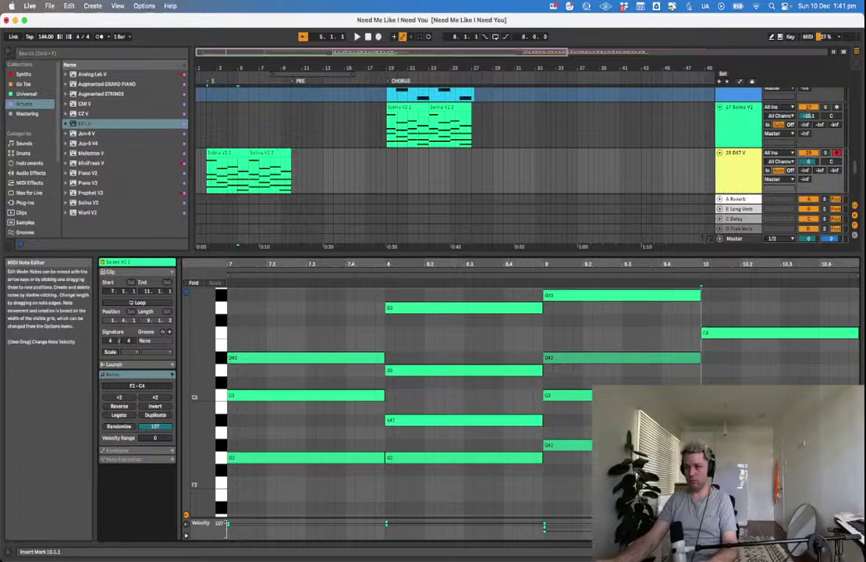
drag(702, 322, 859, 500)
click(360, 211)
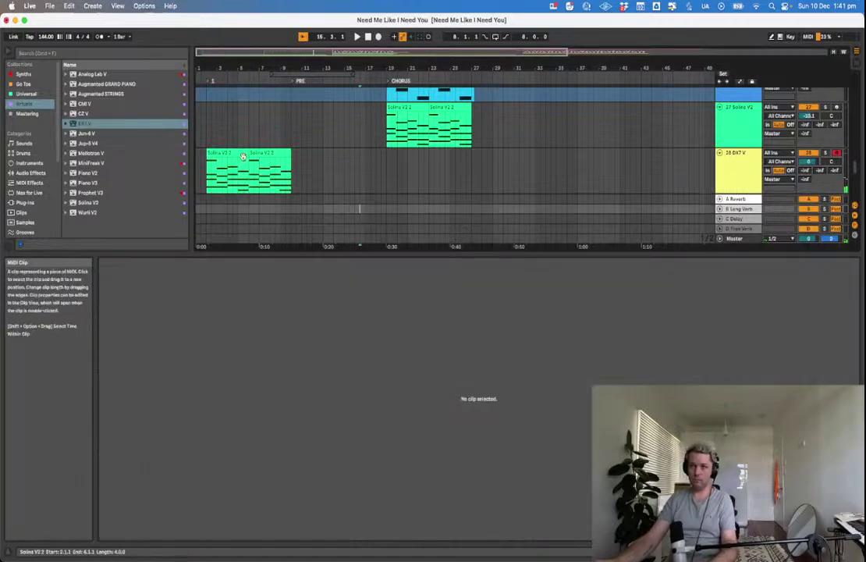
drag(293, 178, 239, 154)
click(197, 173)
key(space)
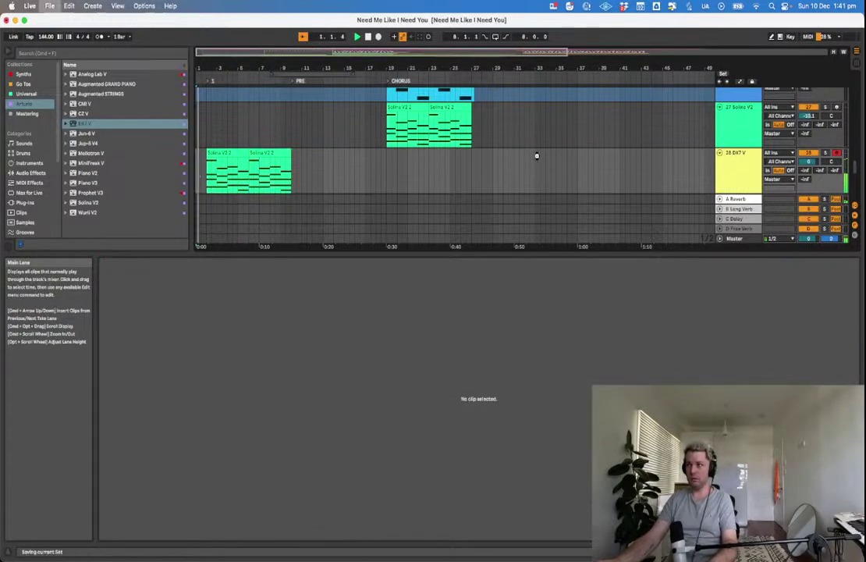
Move the top note of each chord in the first DX7 V clip down two octaves while playing the result.
click(238, 176)
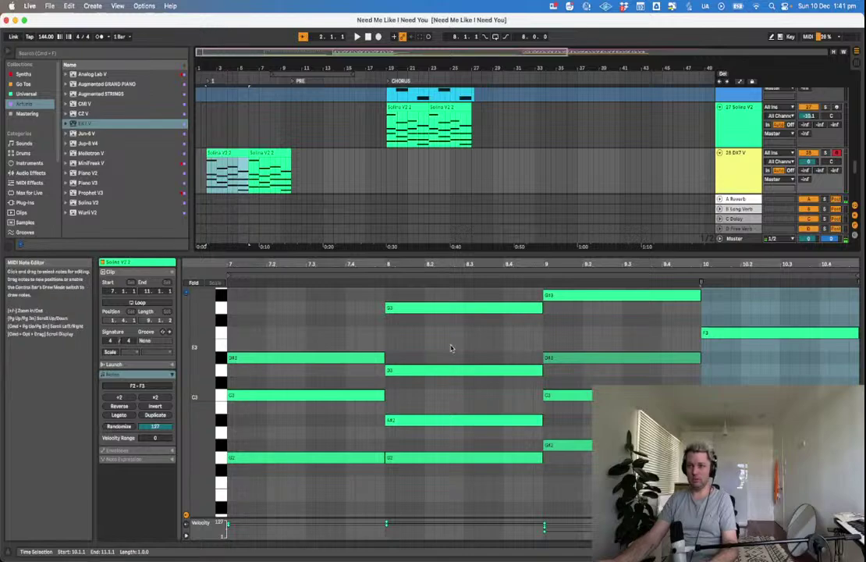
scroll(454, 352, up, 8)
click(308, 322)
drag(291, 291, 862, 467)
key(shift+Down)
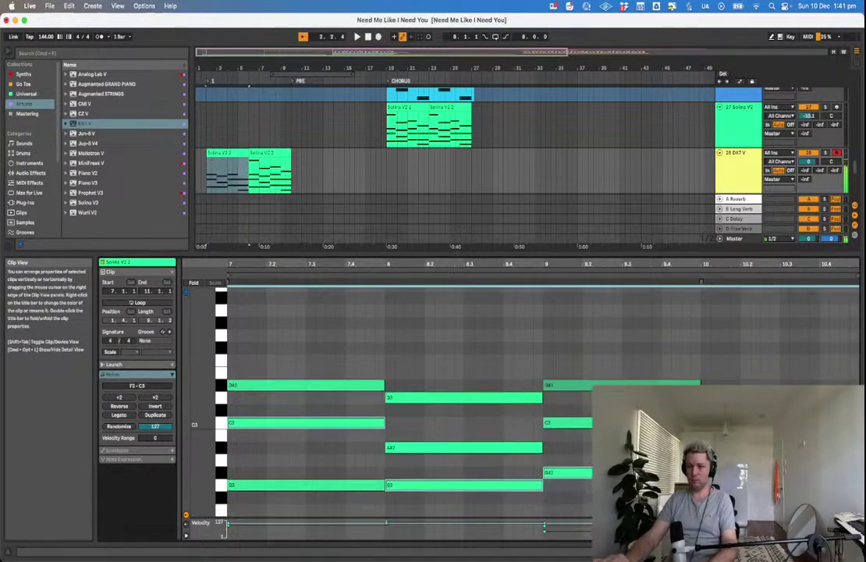
key(space)
key(shift+Down)
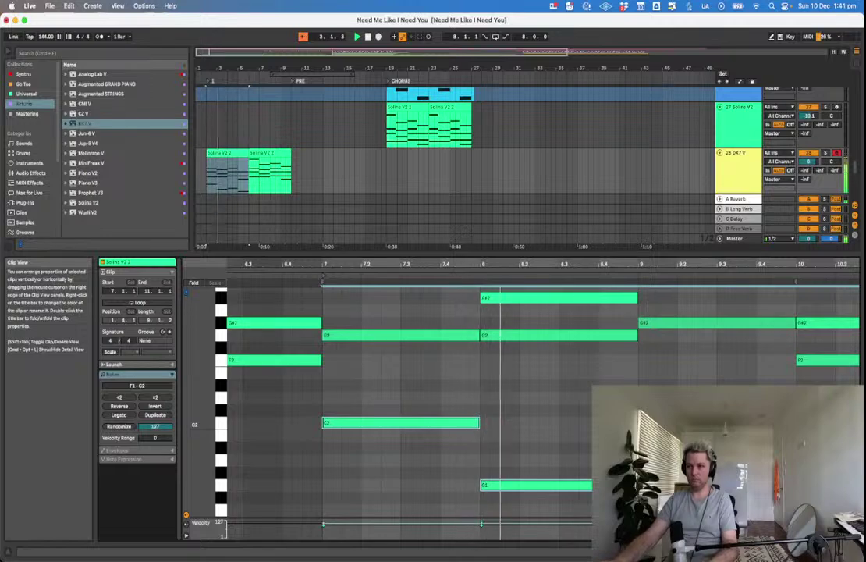
Replace the second DX7 V clip with a duplicate of the edited first clip, hide the clip editor and save the set.
drag(305, 211, 298, 200)
click(281, 189)
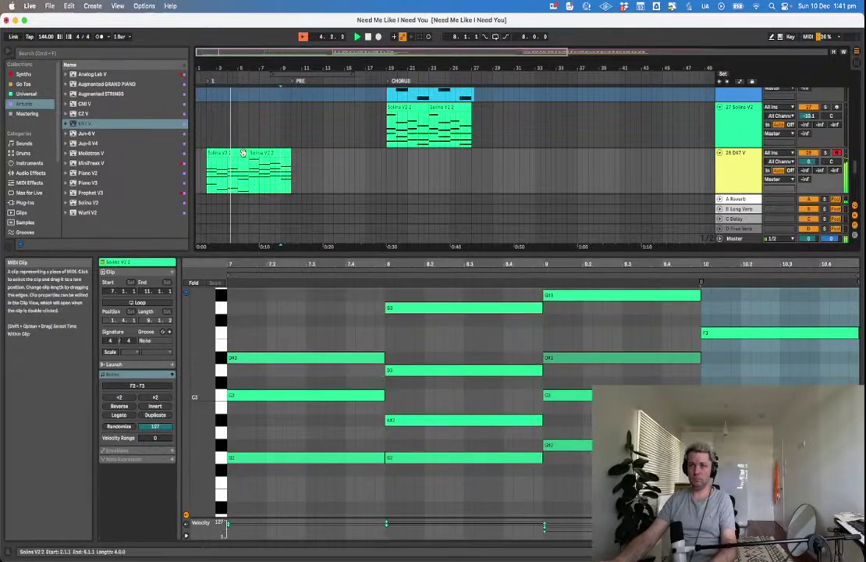
click(244, 153)
key(super+d)
click(323, 188)
key(super+alt+l)
key(super+s)
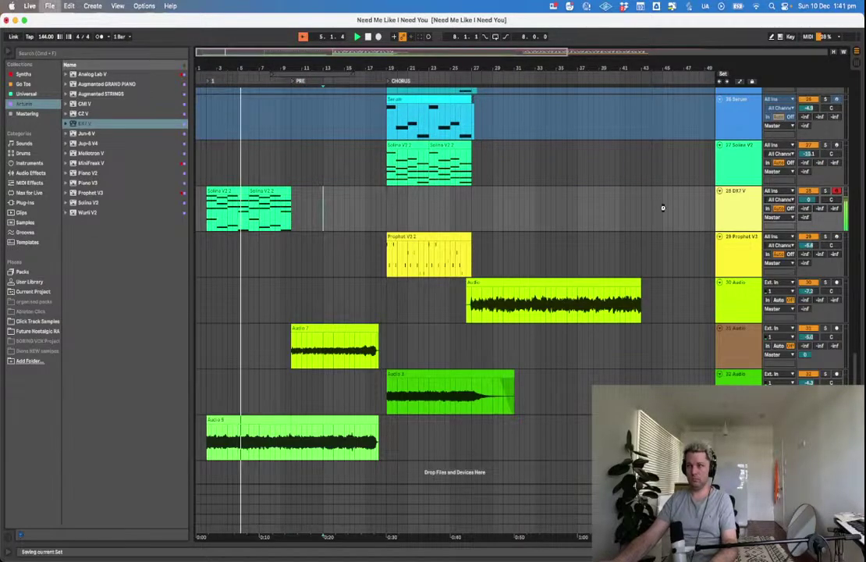
Lower the DX7 V track's volume to -7.0 dB while playing the verse from bar 2.
drag(809, 199, 809, 217)
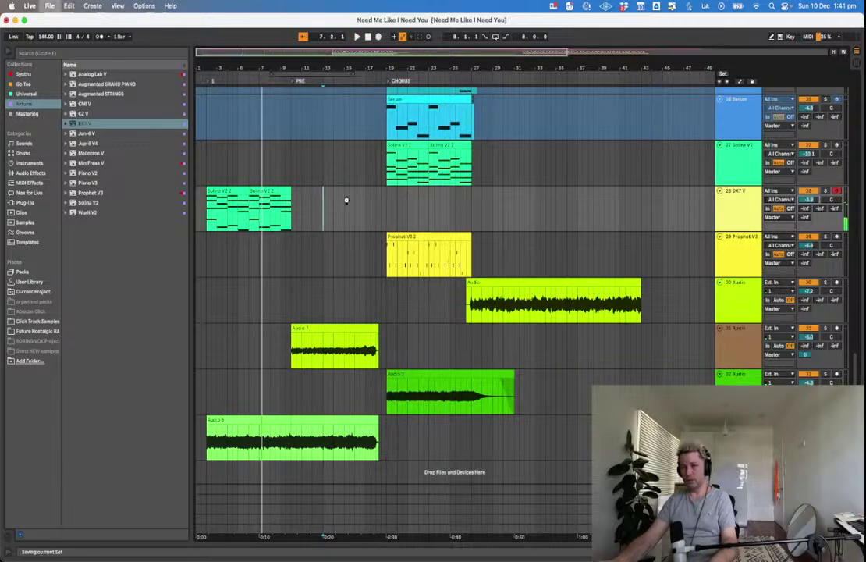
click(206, 237)
click(206, 229)
key(plus)
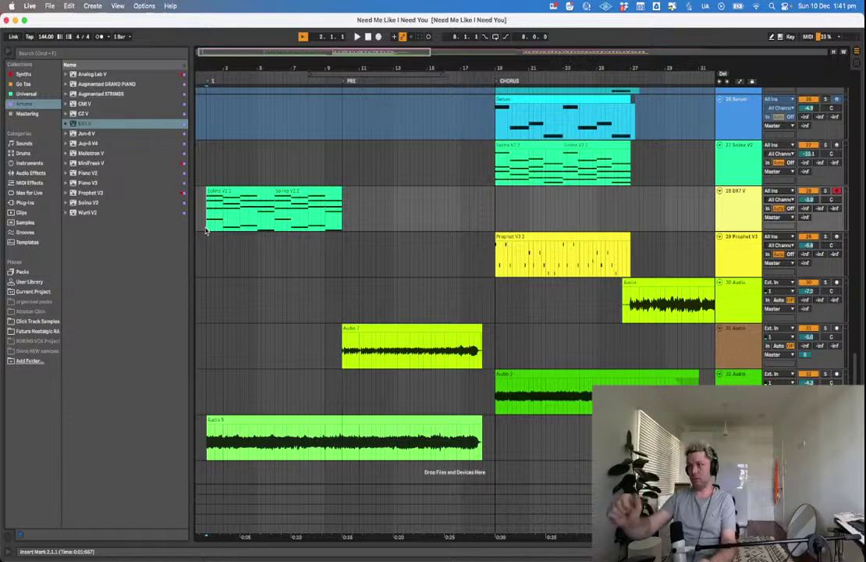
key(space)
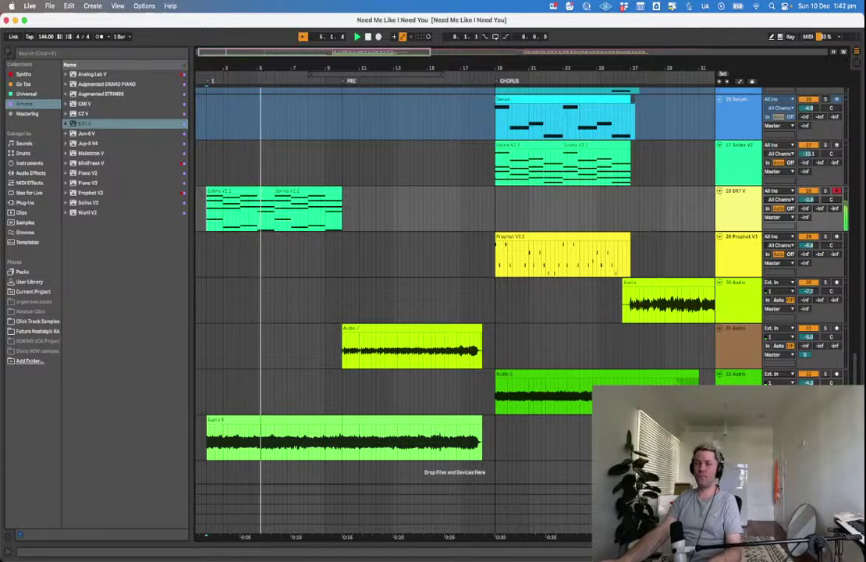
drag(808, 201, 808, 219)
click(270, 254)
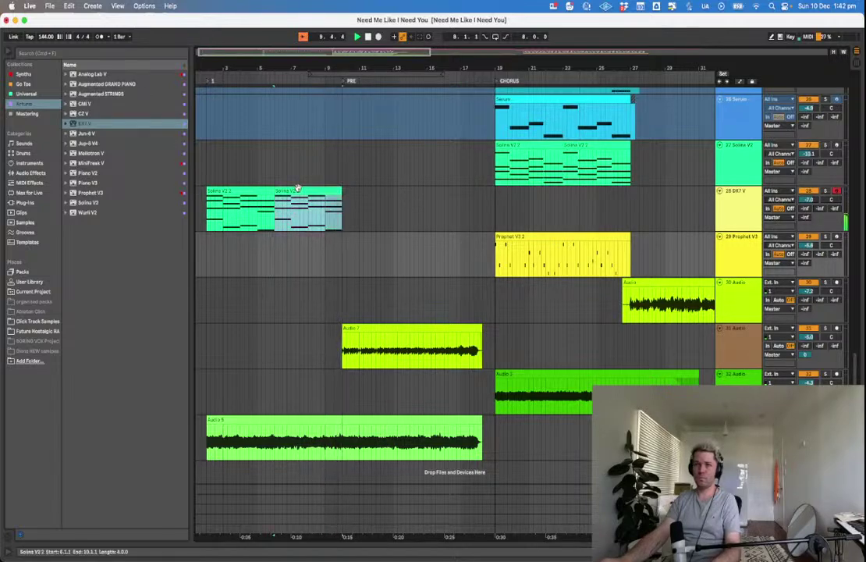
Duplicate the second DX7 V clip twice to continue the part through the PRE section, and save the set.
click(297, 191)
key(super+d)
key(super+d)
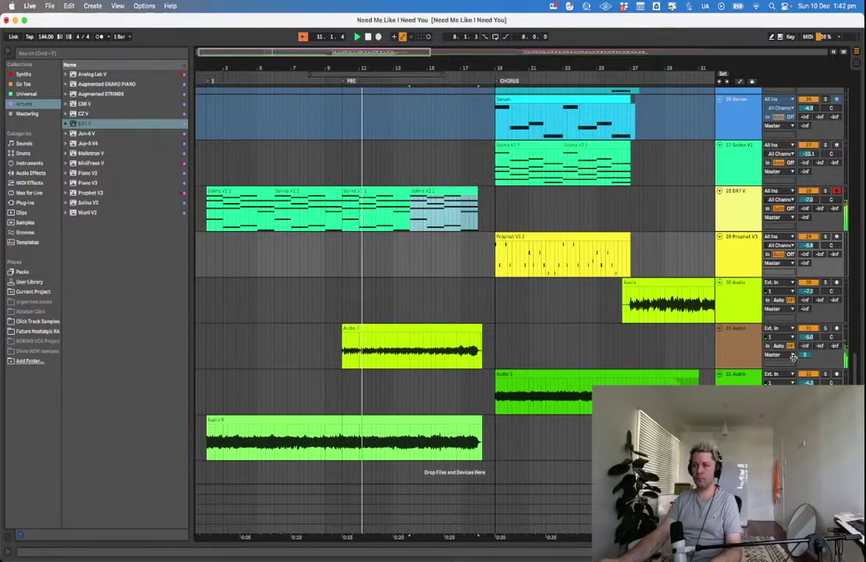
key(minus)
drag(831, 337, 832, 351)
click(739, 355)
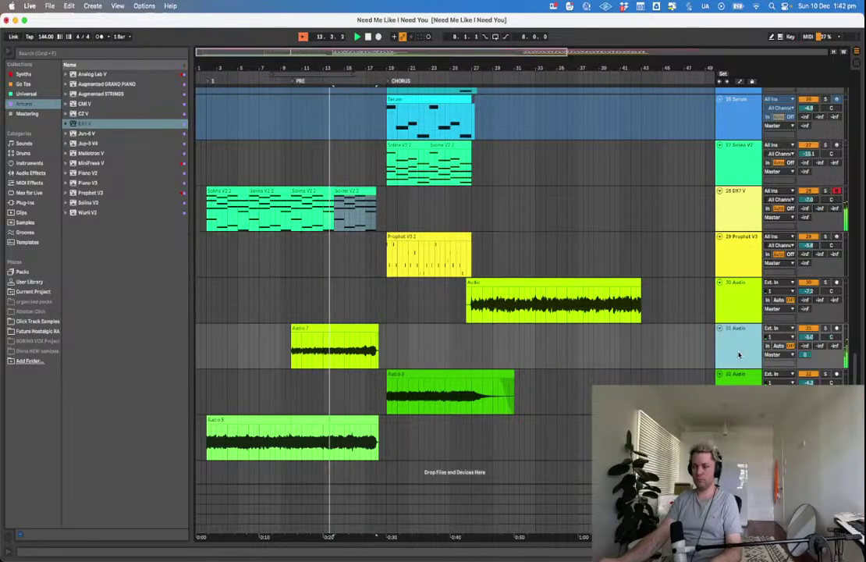
key(super+s)
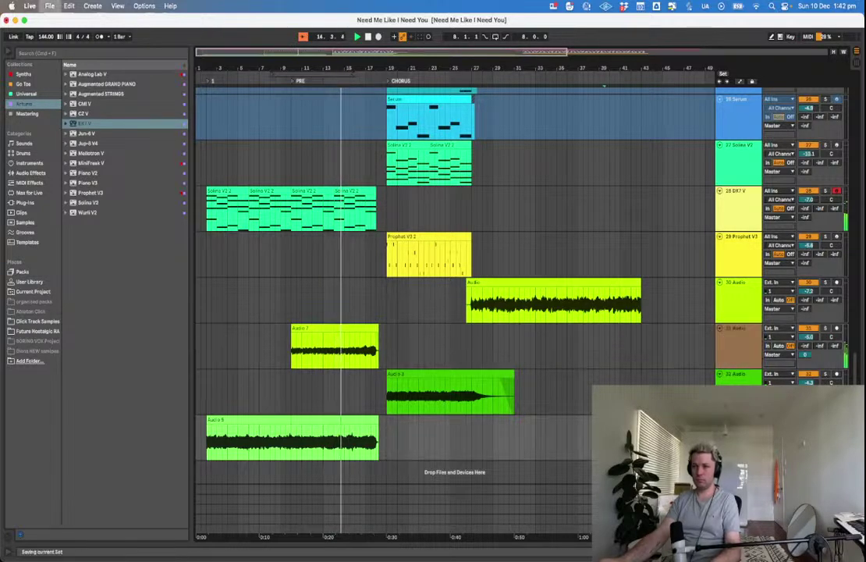
Remove the first two beats of the lead vocal clip on track 4, play the opening and save the set.
click(243, 252)
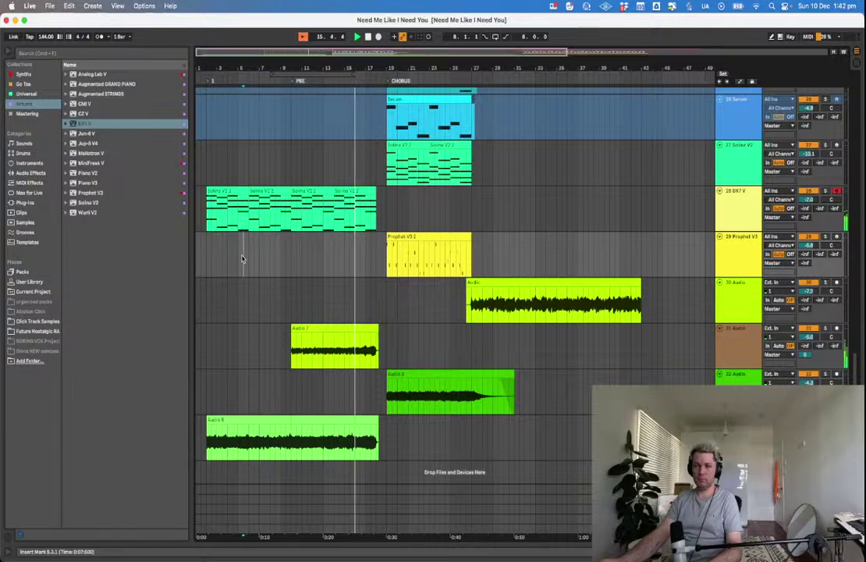
click(199, 226)
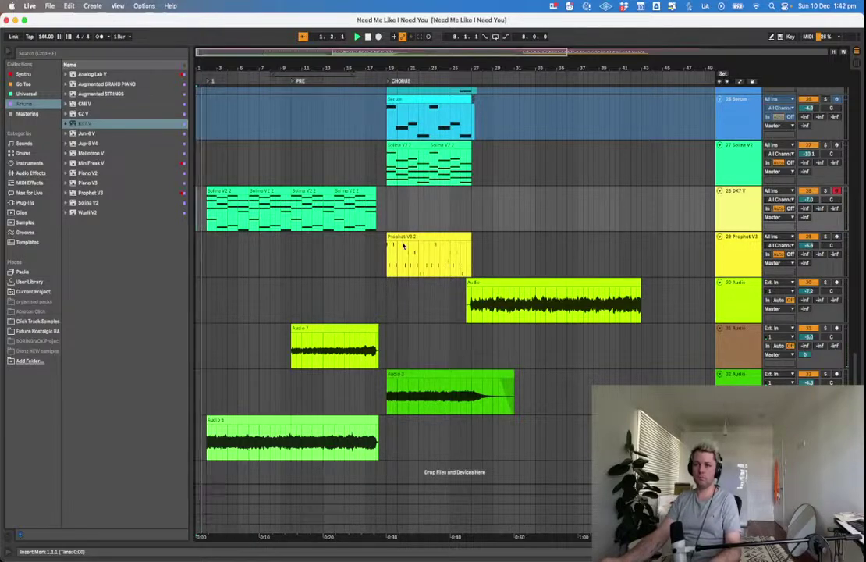
scroll(260, 380, up, 10)
scroll(260, 380, up, 10)
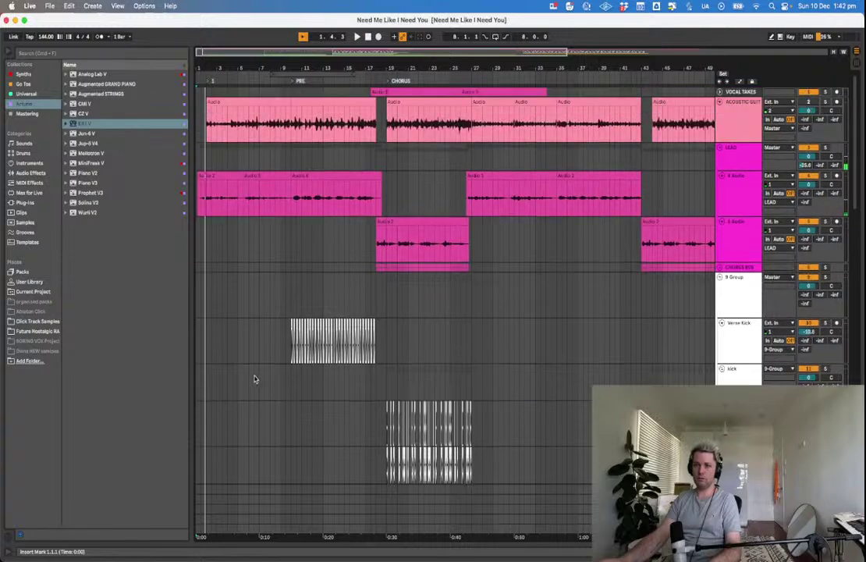
drag(203, 186, 190, 193)
key(space)
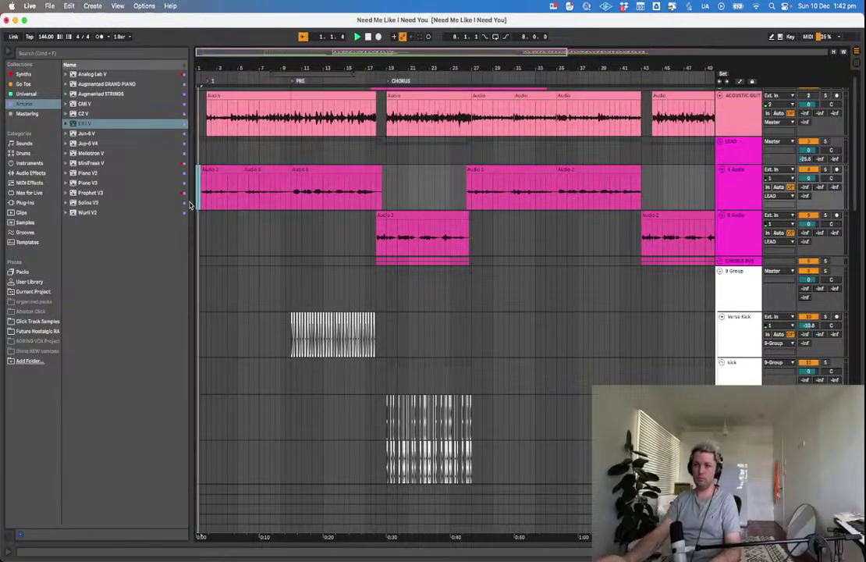
click(204, 178)
key(space)
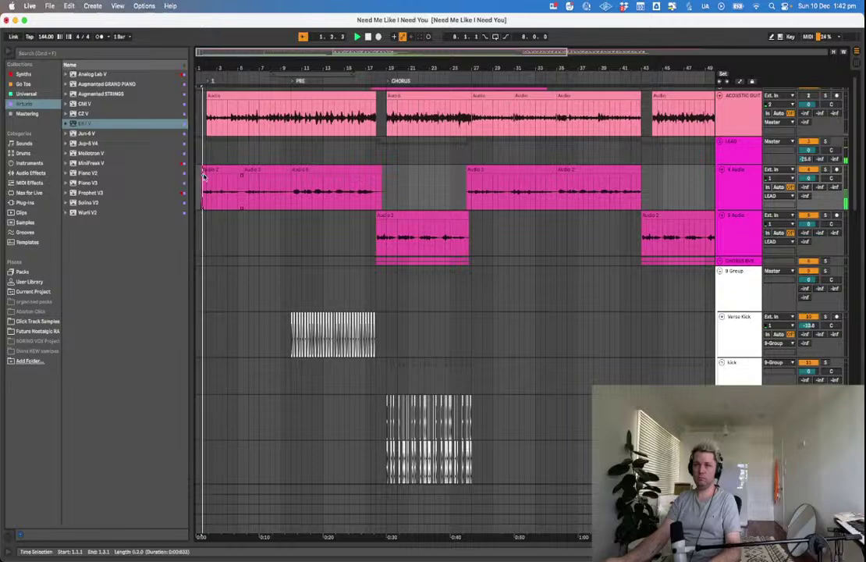
scroll(208, 173, down, 5)
scroll(219, 179, up, 5)
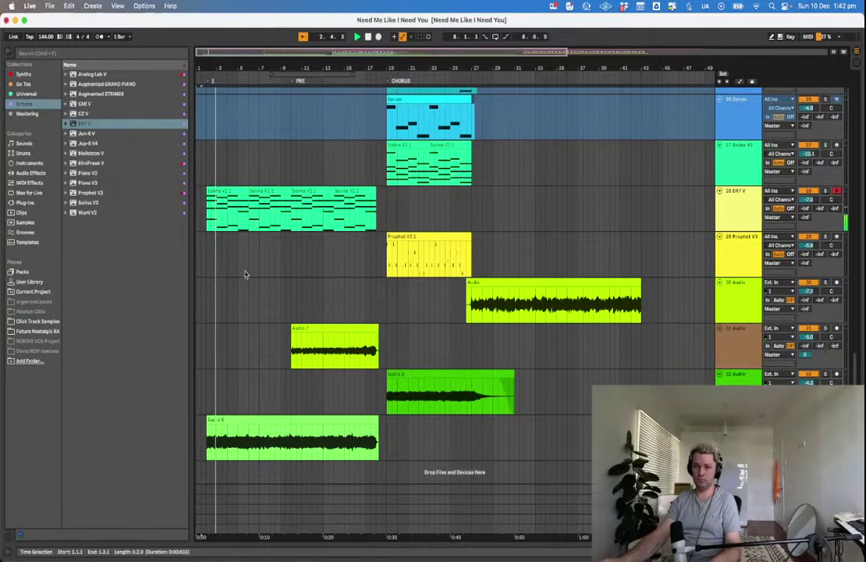
key(super+s)
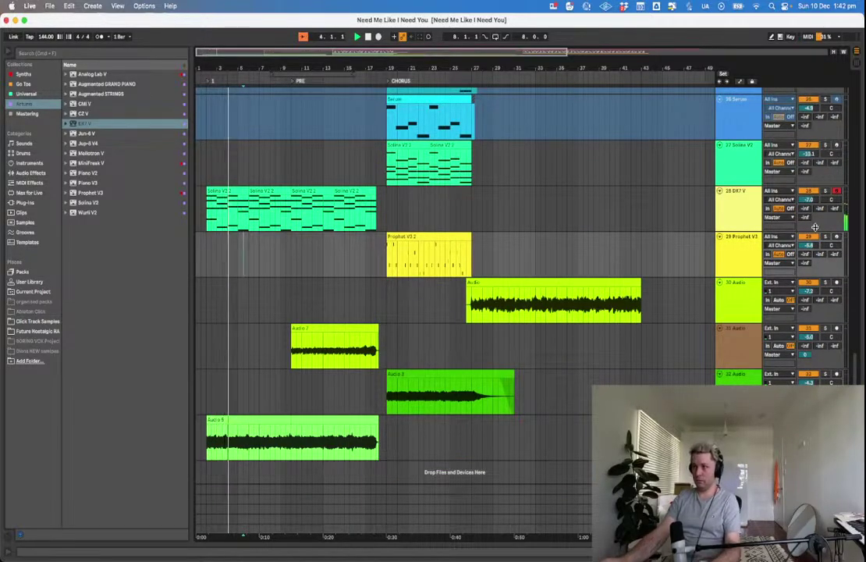
Insert an empty MIDI track below the DX7 V track, and freeze the Solina V2 and DX7 V tracks.
click(739, 217)
key(super+shift+t)
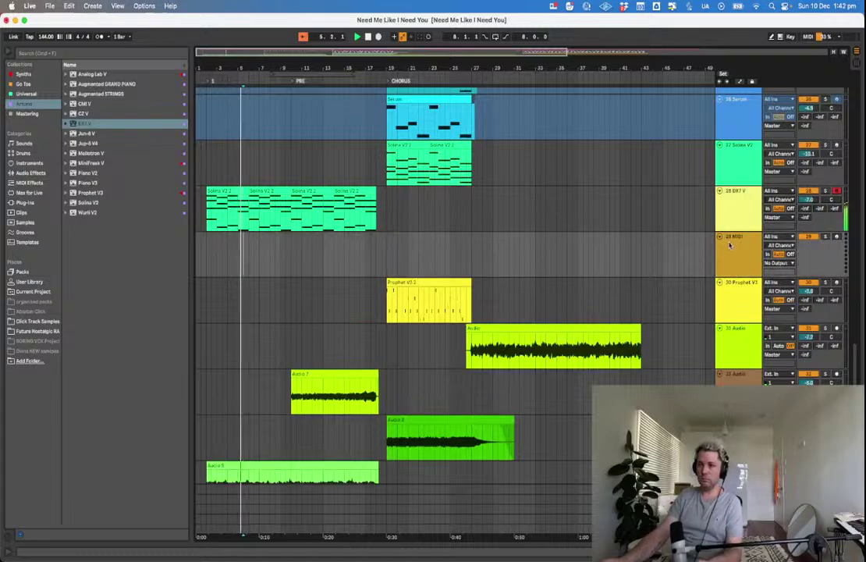
right_click(733, 222)
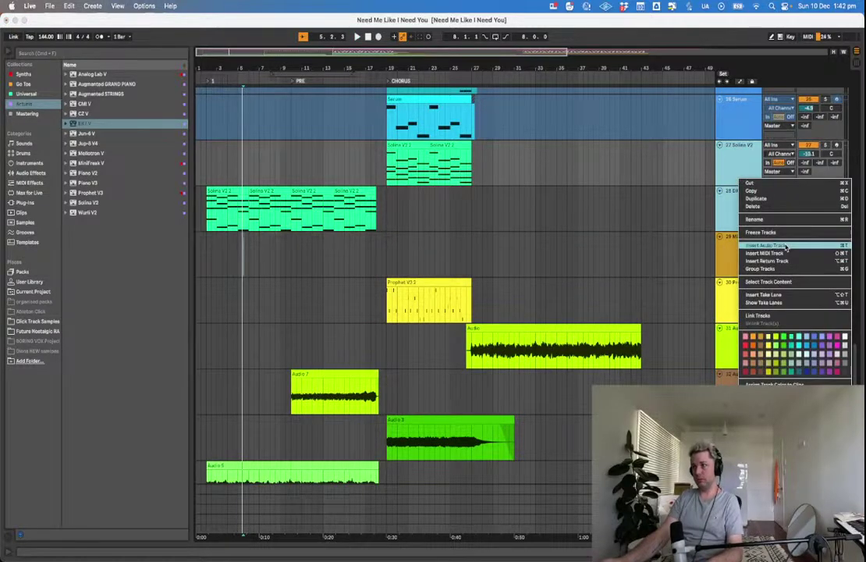
click(780, 232)
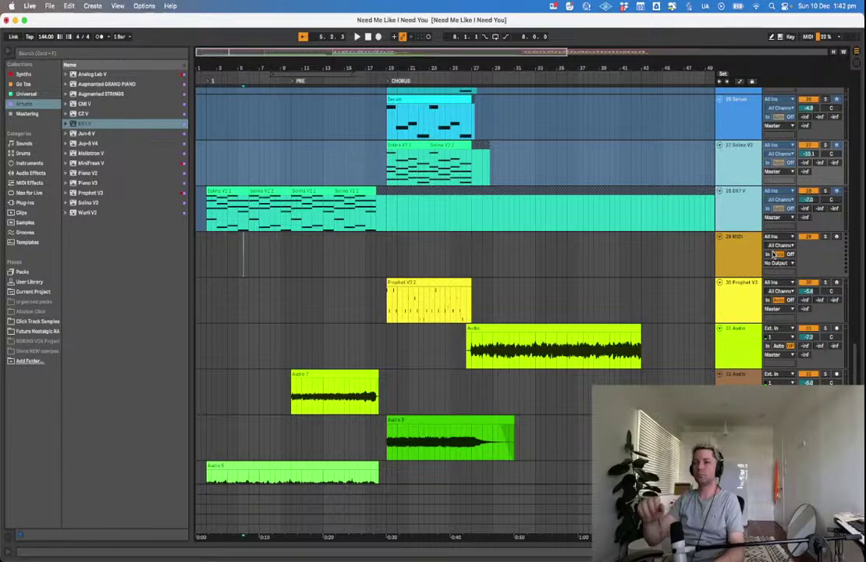
Play the song from the beginning and lower the DX7 V track's volume to -9.1 dB.
click(186, 214)
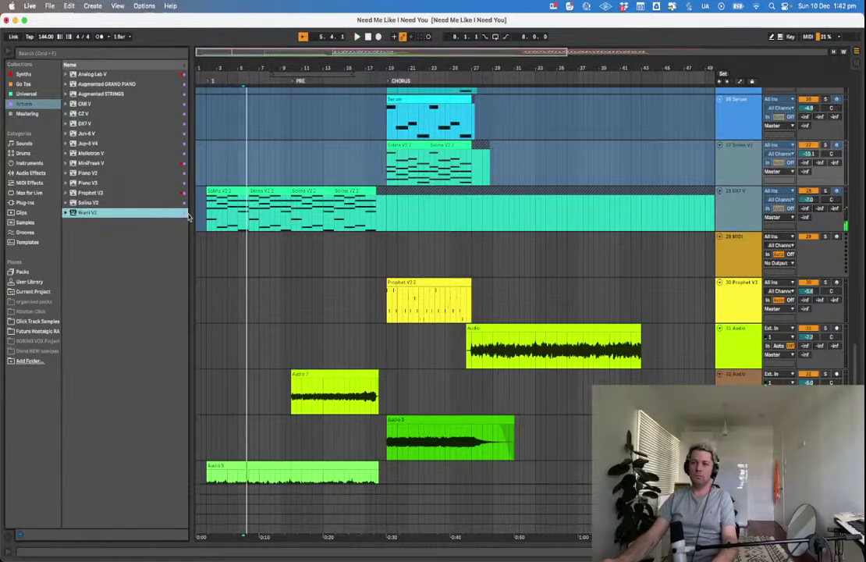
click(196, 212)
key(space)
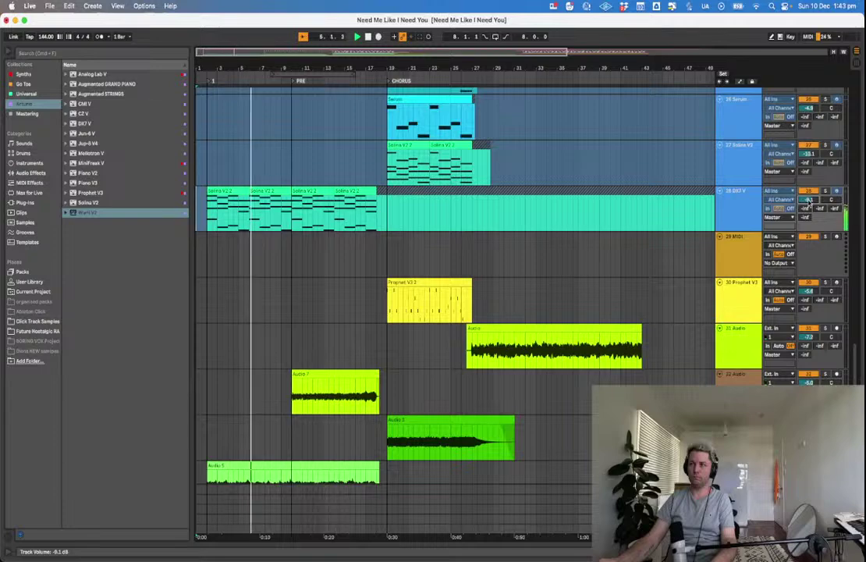
Save the set and stop playback, leaving the Prophet V3 clip in the chorus selected.
key(super+s)
key(space)
click(430, 283)
click(161, 204)
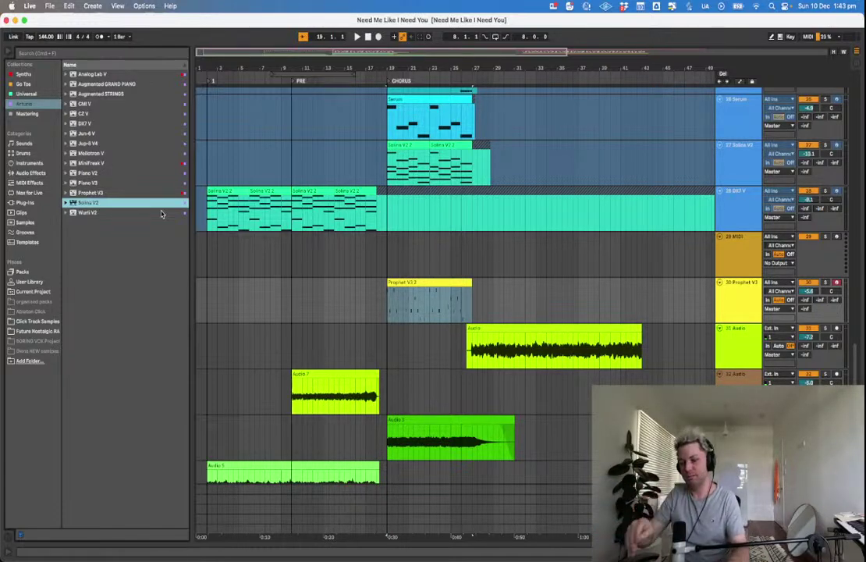
mouse_move(1, 3)
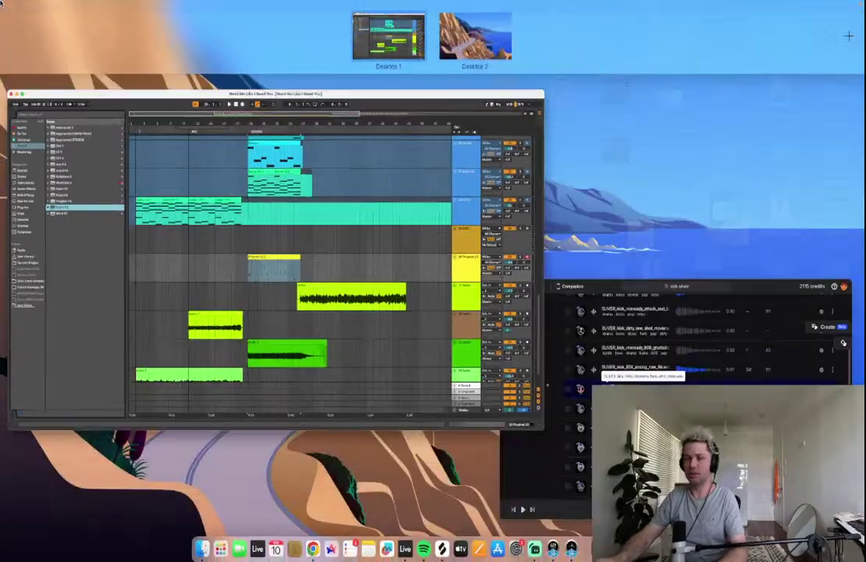
click(102, 188)
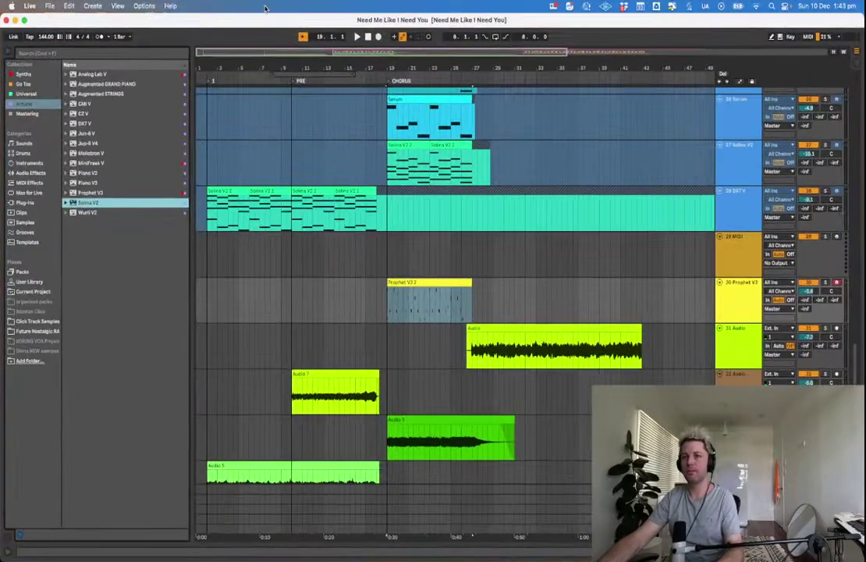
Play from the start of the verse, and insert a MIDI track below DX7 V with The Prince synth loaded on it.
click(207, 221)
key(space)
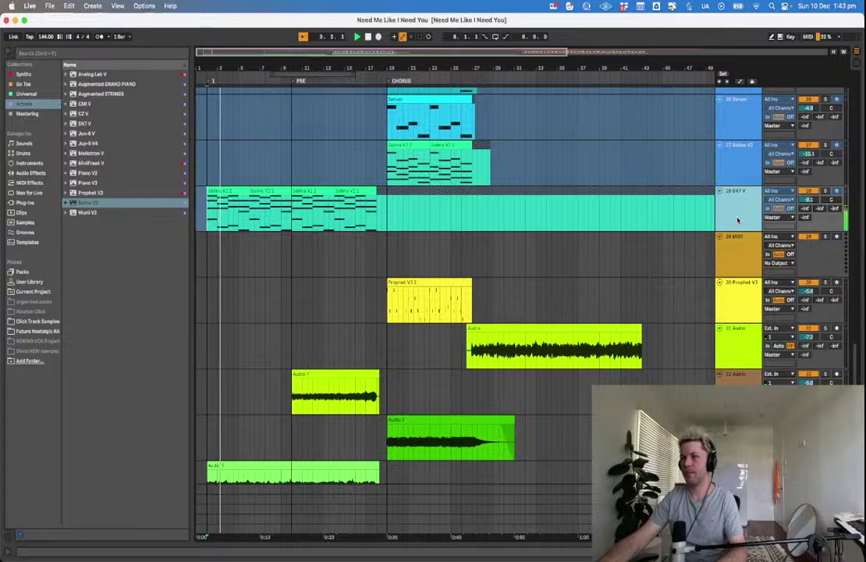
key(super+shift+t)
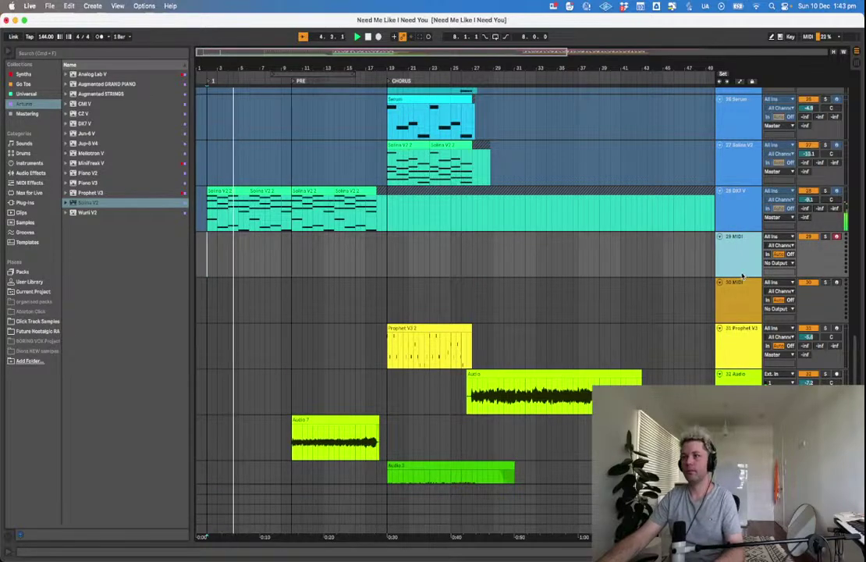
click(97, 95)
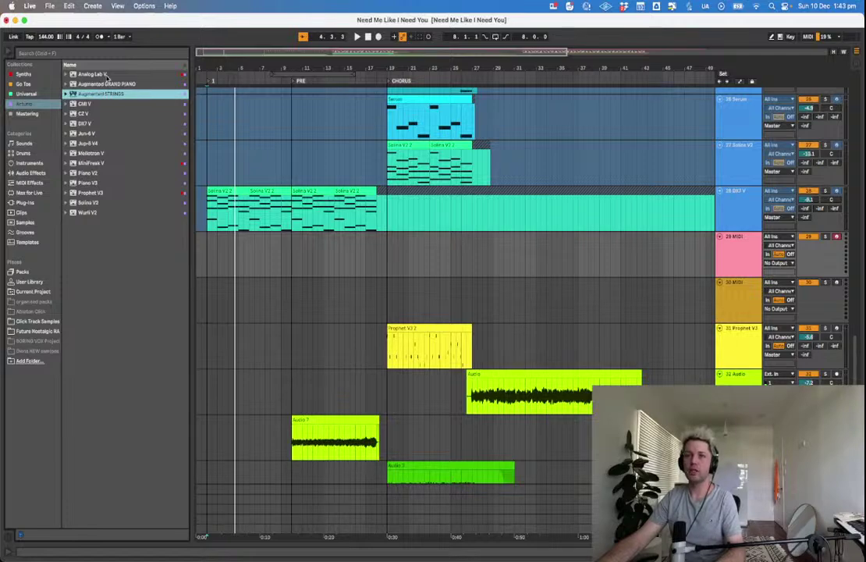
click(42, 93)
click(47, 84)
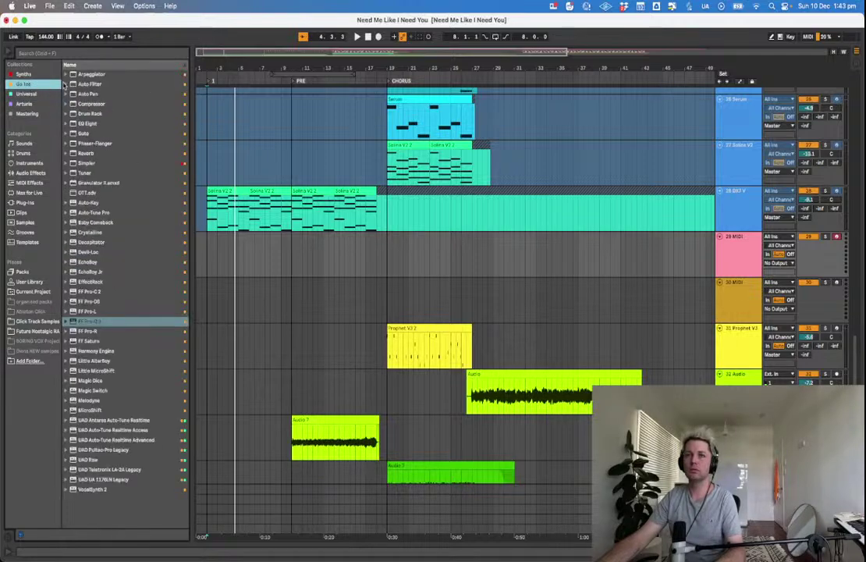
click(32, 74)
double_click(101, 182)
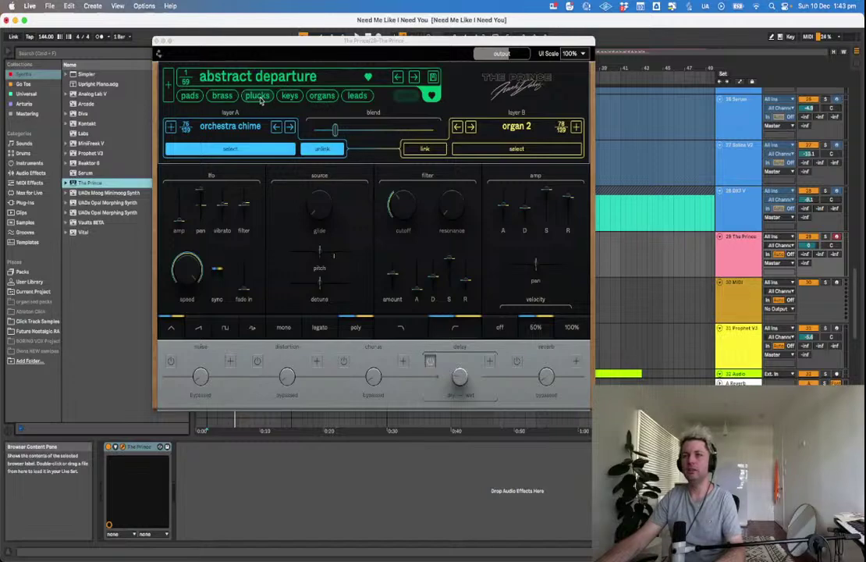
Audition The Prince's organ and lead presets, and choose the lead preset "winter philosophy".
click(322, 95)
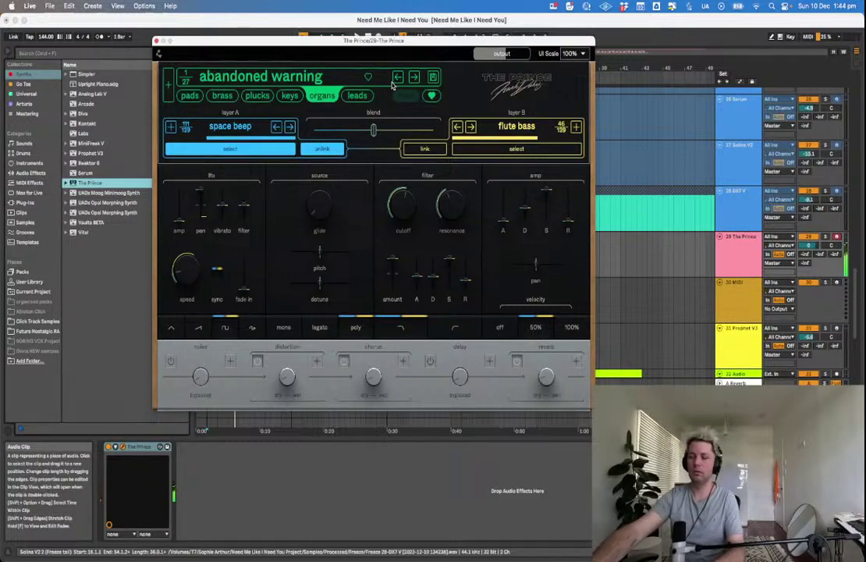
mouse_move(469, 277)
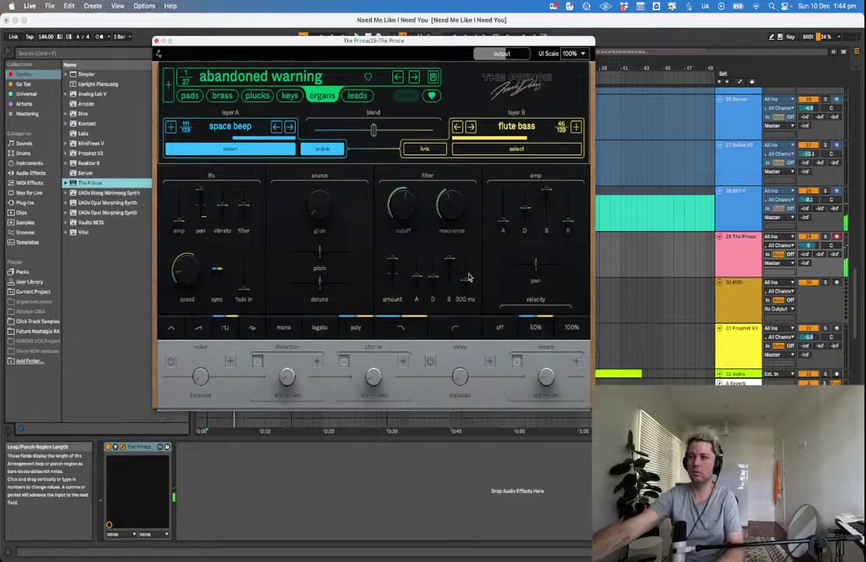
click(359, 96)
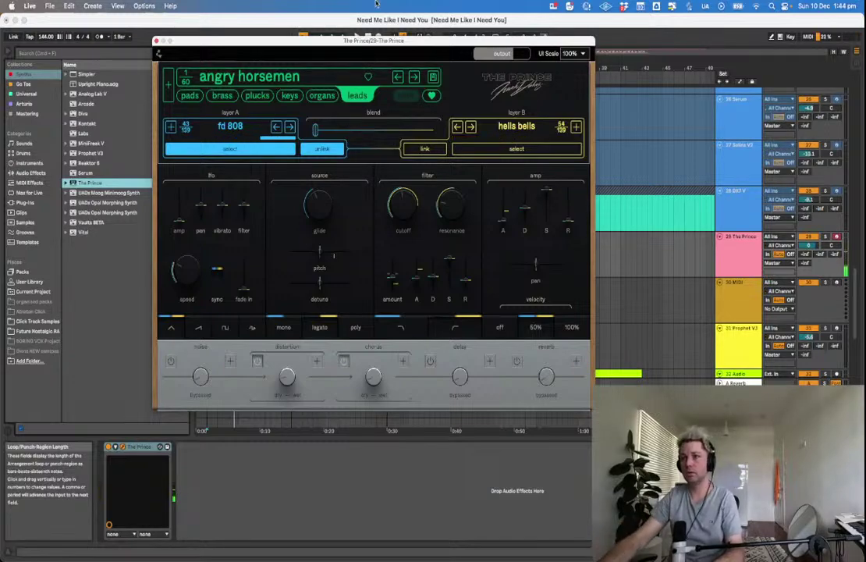
click(398, 77)
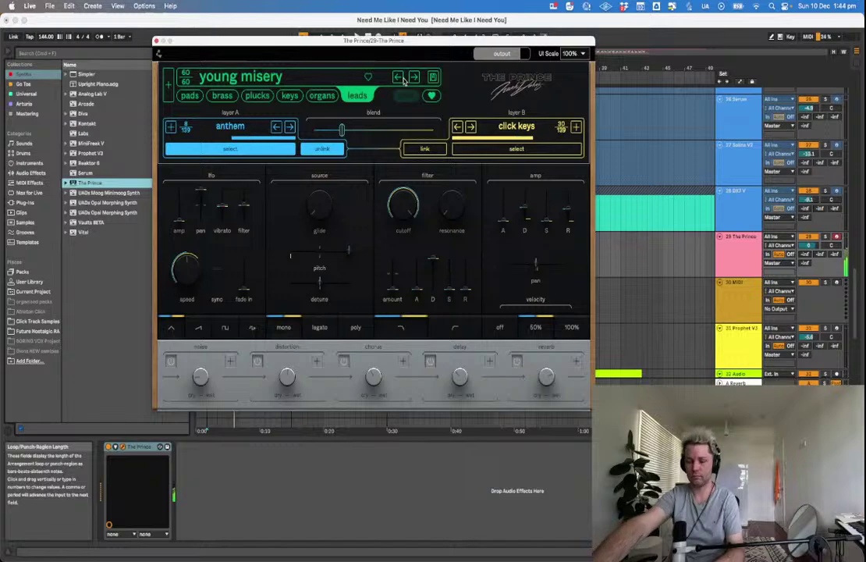
click(398, 77)
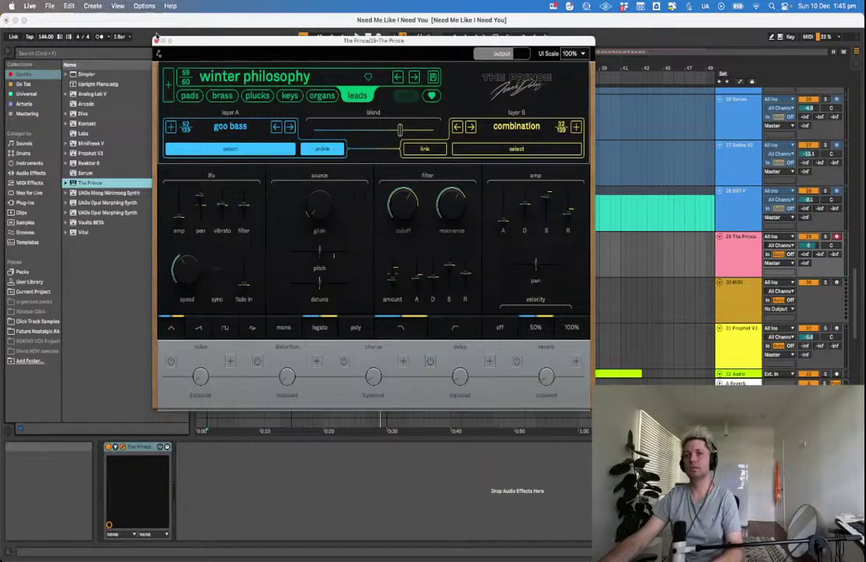
Close The Prince's window, set the playback start to bar 18 and rehearse the synth part over the chorus.
click(156, 40)
click(375, 267)
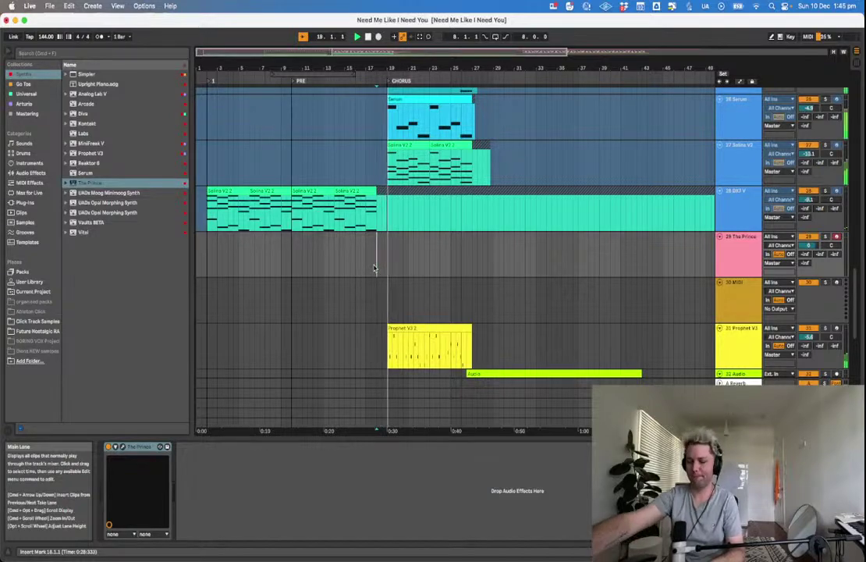
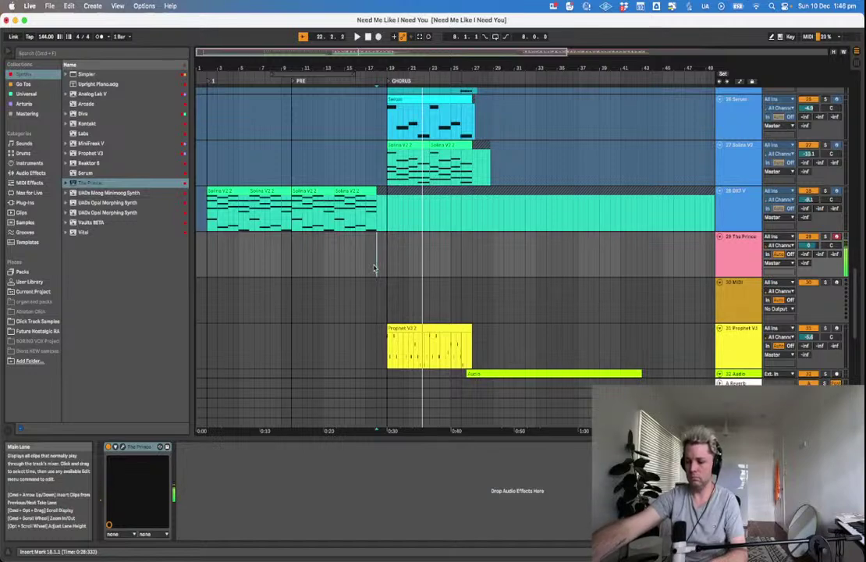
key(space)
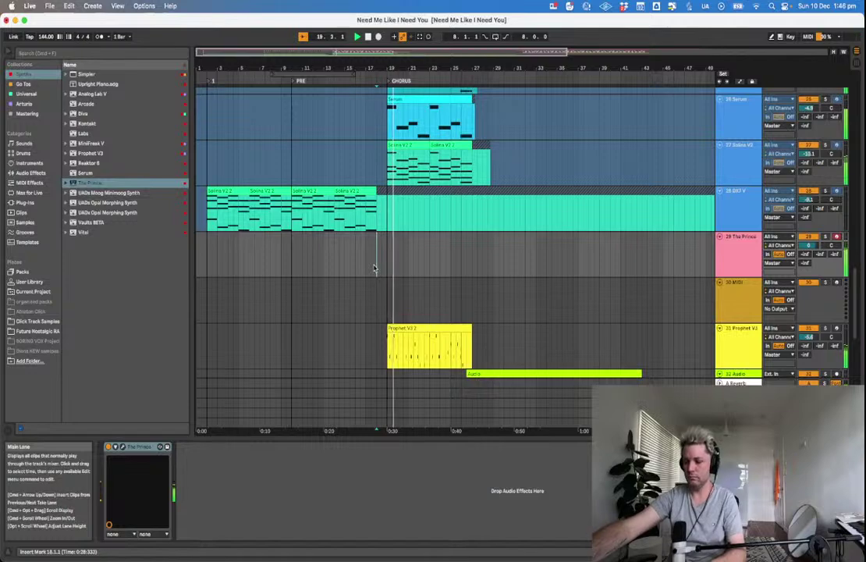
key(space)
key(space)
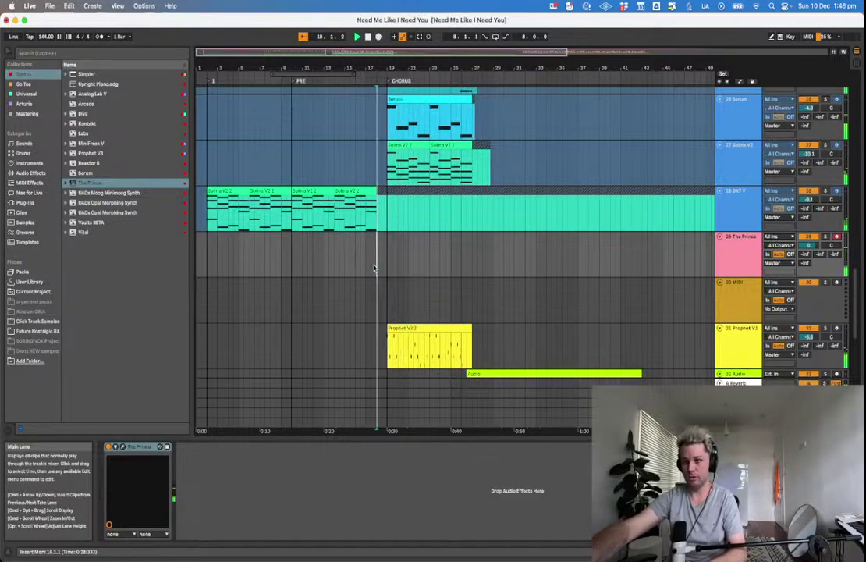
Record The Prince part over the chorus from bar 18, retaking it until a performance runs to bar 24.
key(F9)
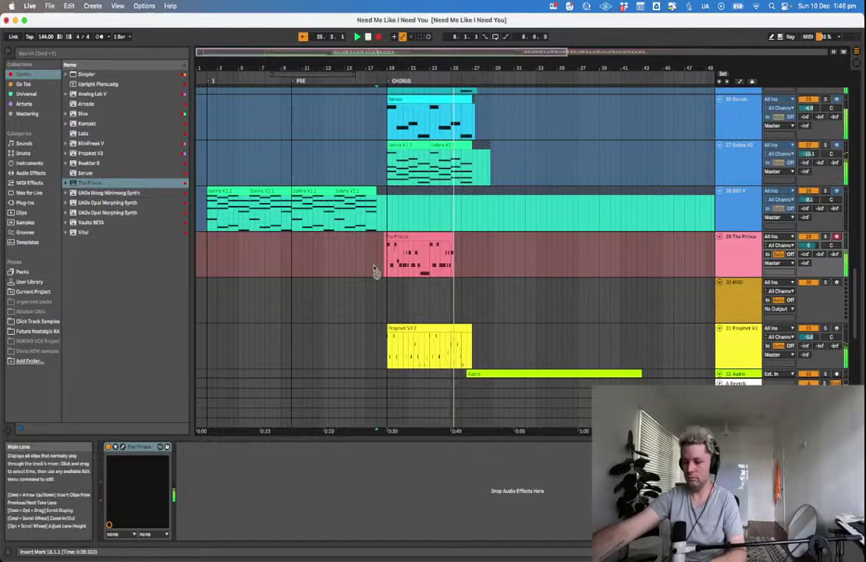
key(space)
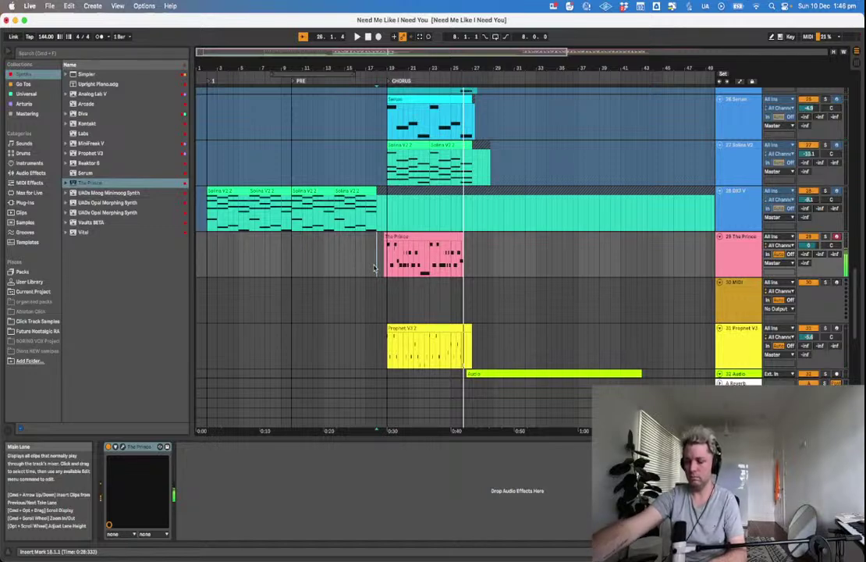
key(space)
key(F9)
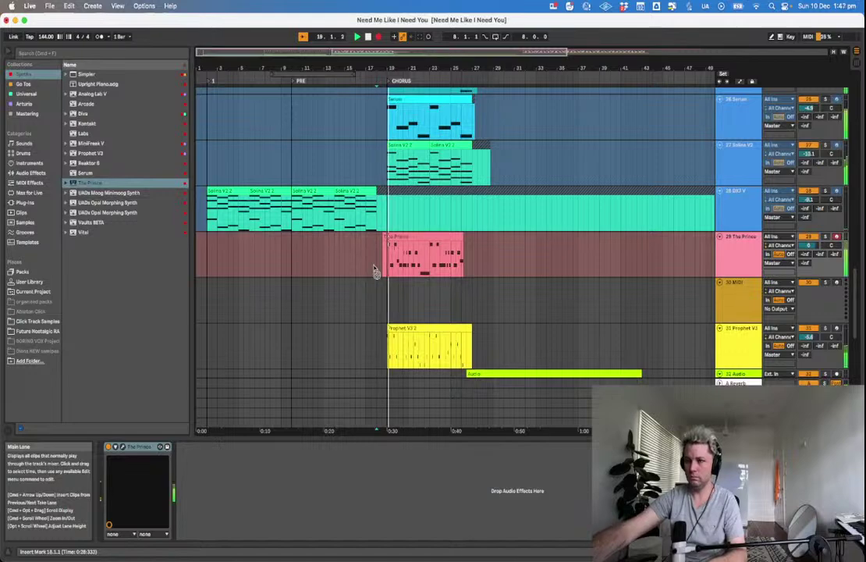
key(space)
key(F9)
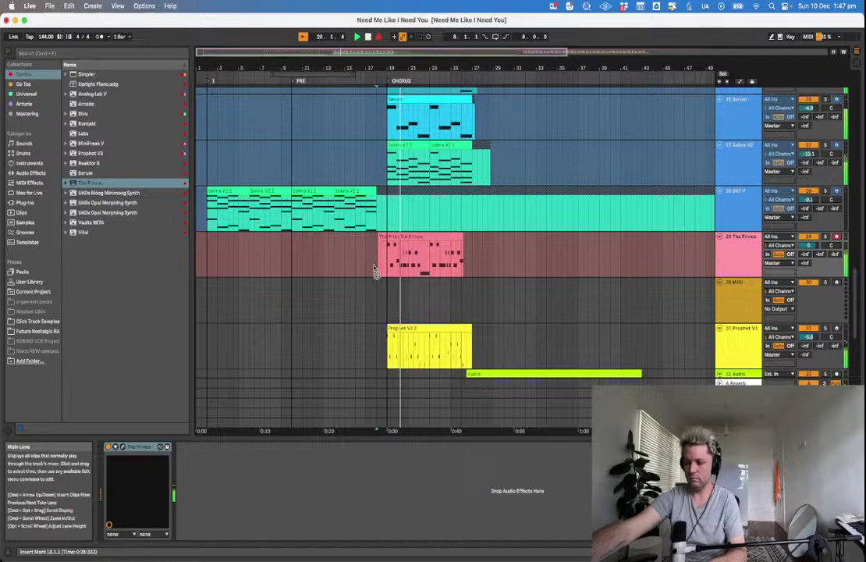
key(space)
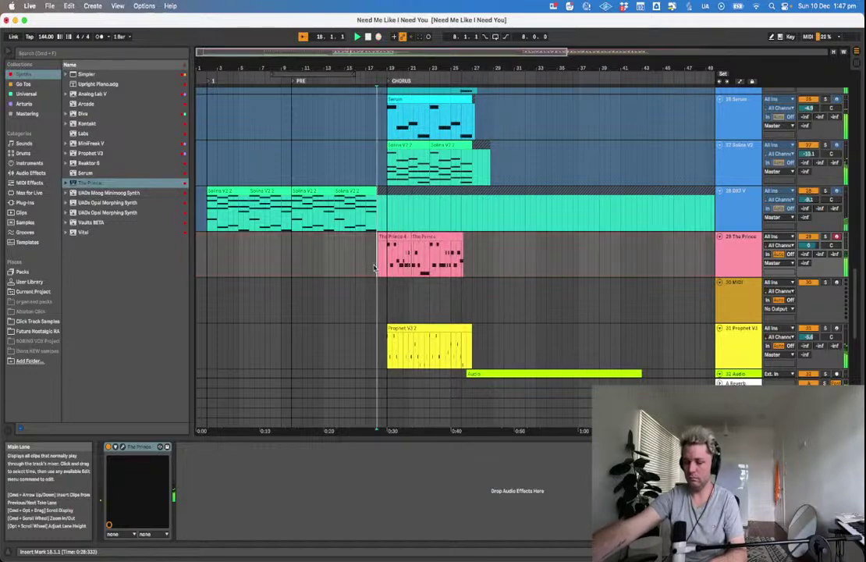
key(F9)
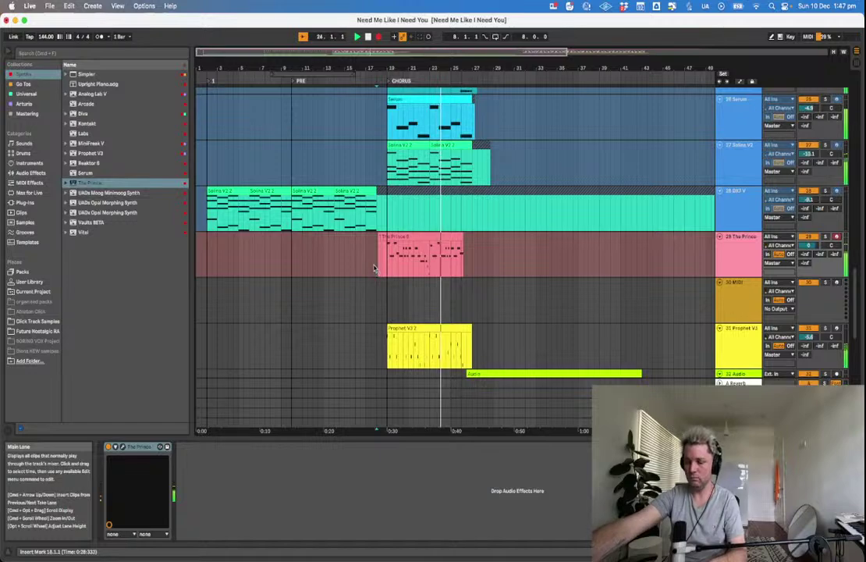
key(space)
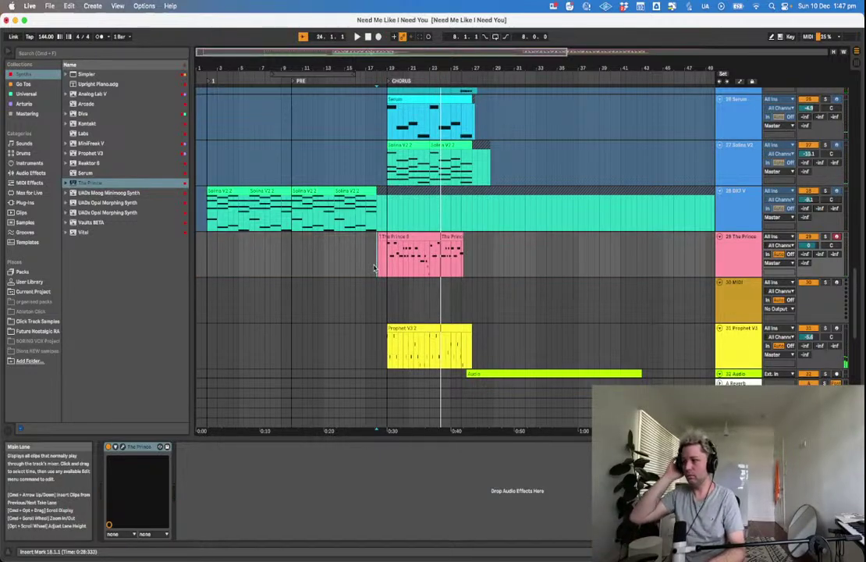
Solo The Prince track, play it from bar 19 and delete the recorded material between bars 23 and 28.
click(389, 255)
key(s)
key(space)
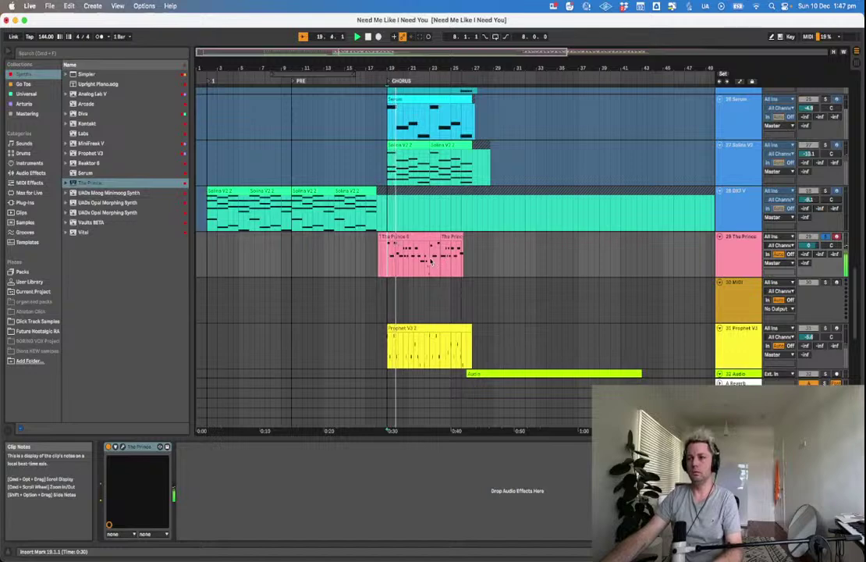
drag(431, 253, 482, 252)
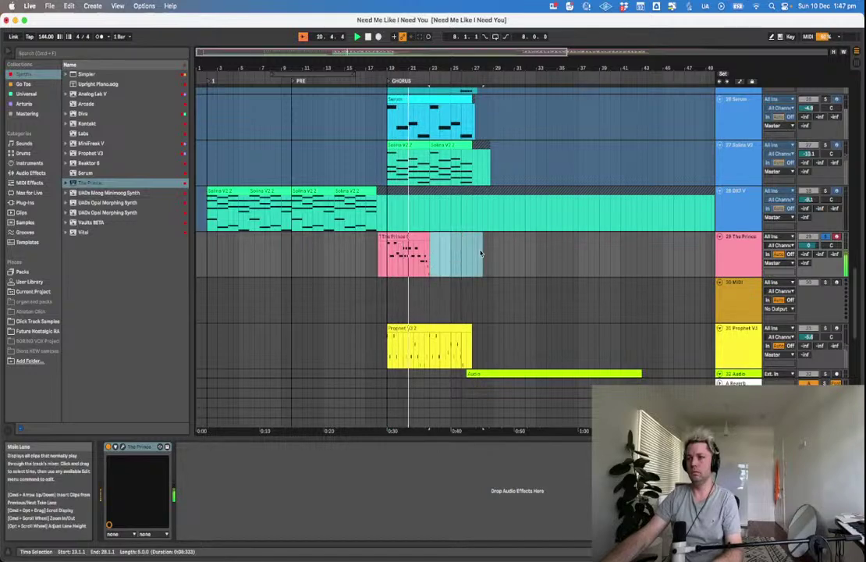
key(BackSpace)
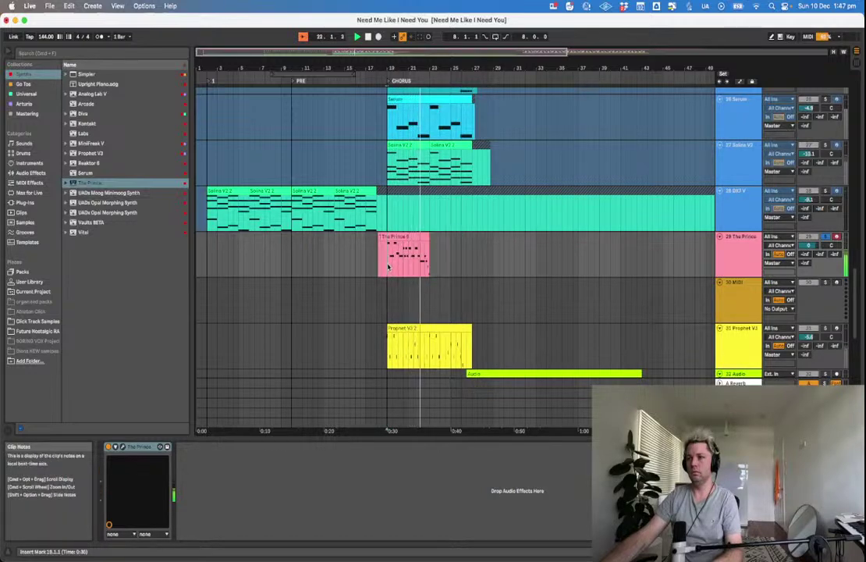
Split The Prince recording at bar 19, stop playback and open the four-bar chorus clip in the note editor.
double_click(401, 239)
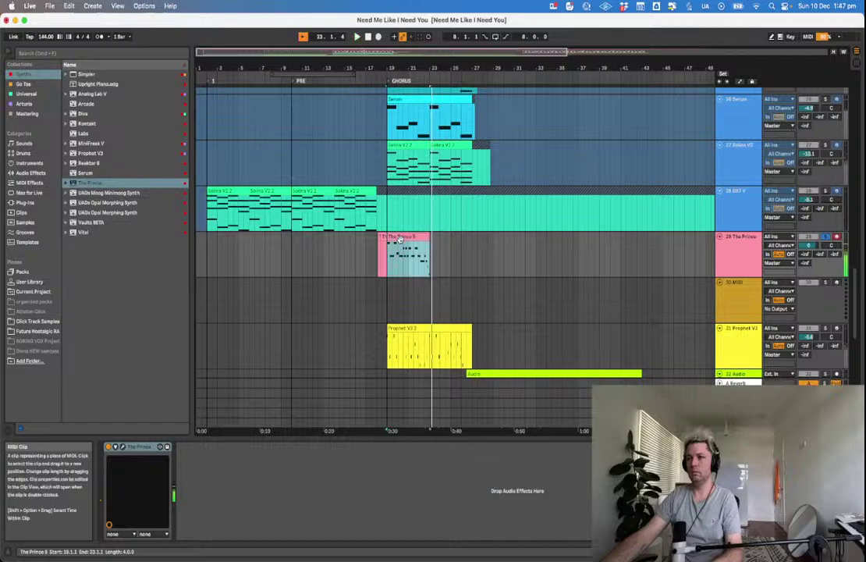
click(403, 240)
key(space)
click(402, 153)
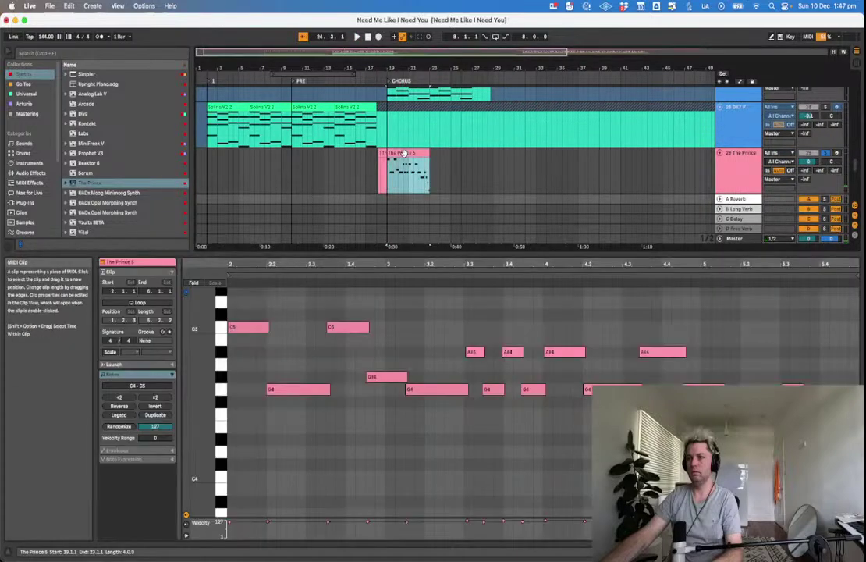
Play through the end of the chorus clip's notes and move the D#4 near the clip's end to 5.4.1.
click(821, 460)
click(846, 479)
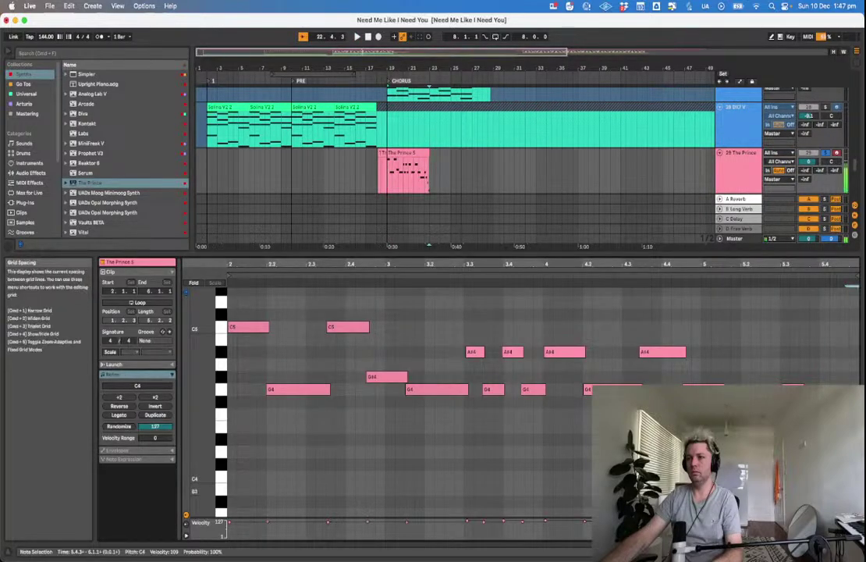
key(space)
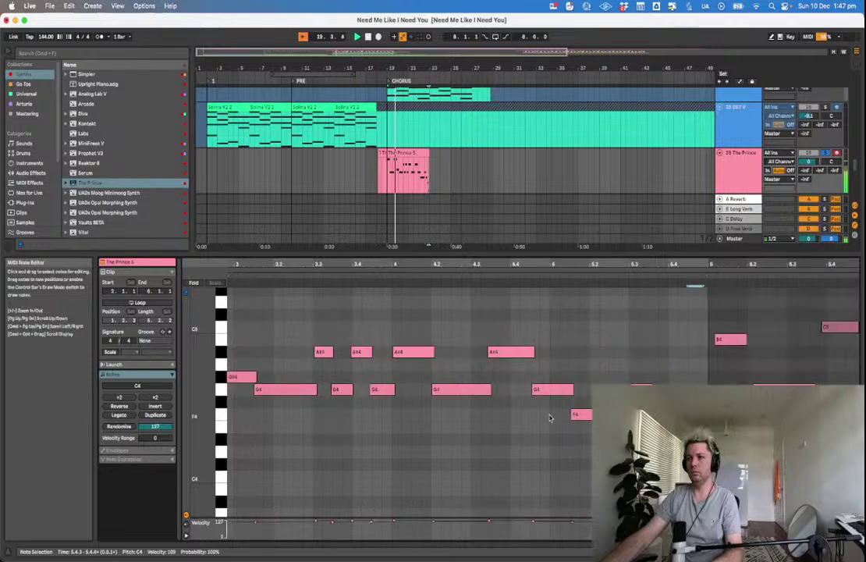
click(699, 442)
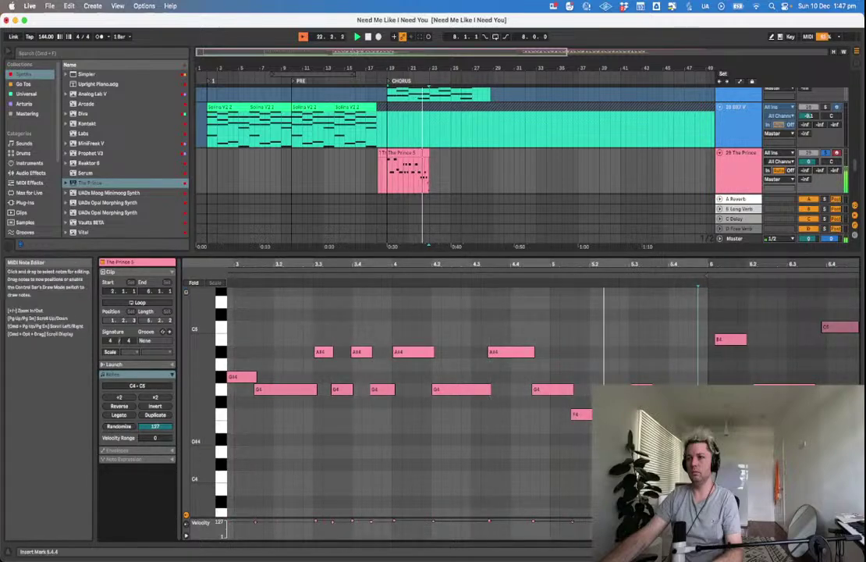
click(681, 441)
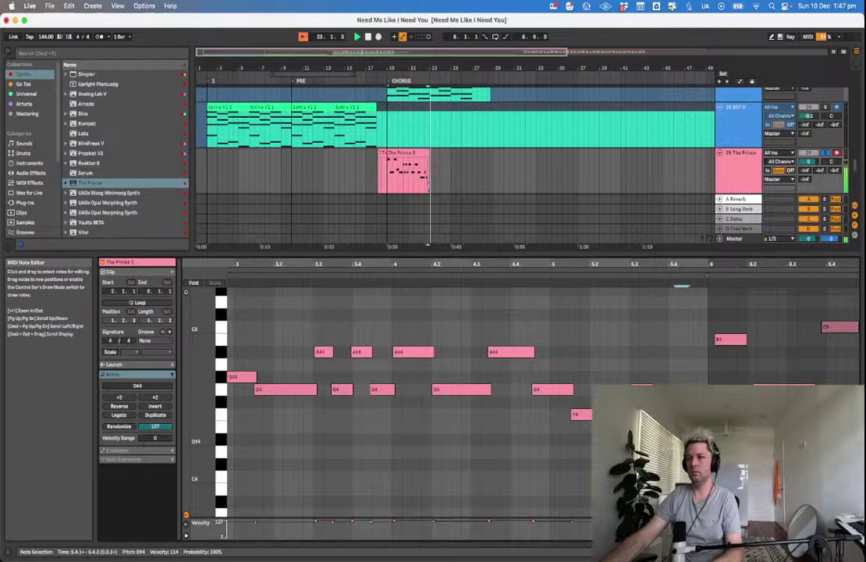
drag(585, 431, 640, 368)
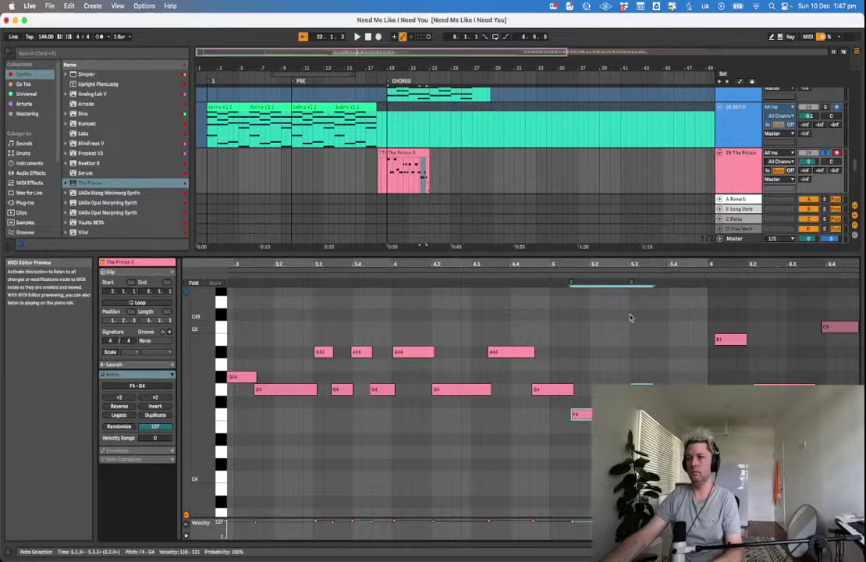
key(space)
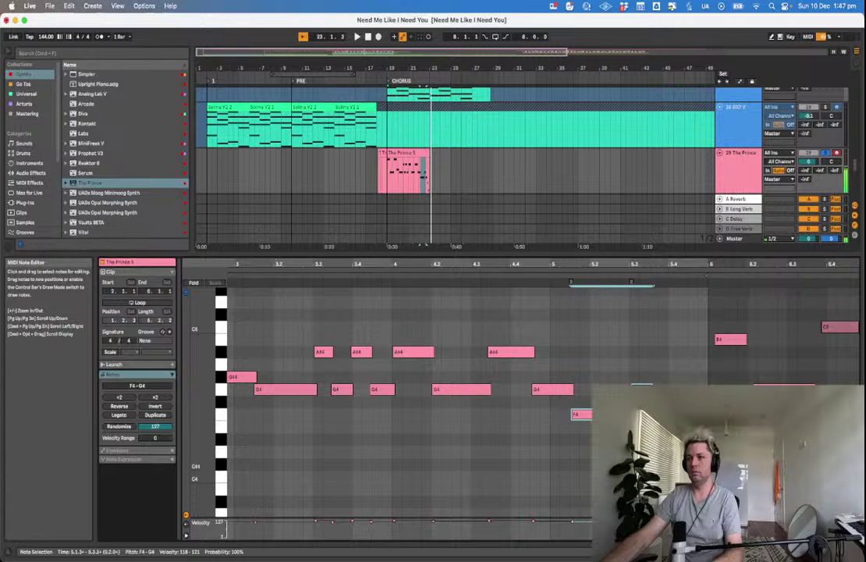
key(space)
click(676, 439)
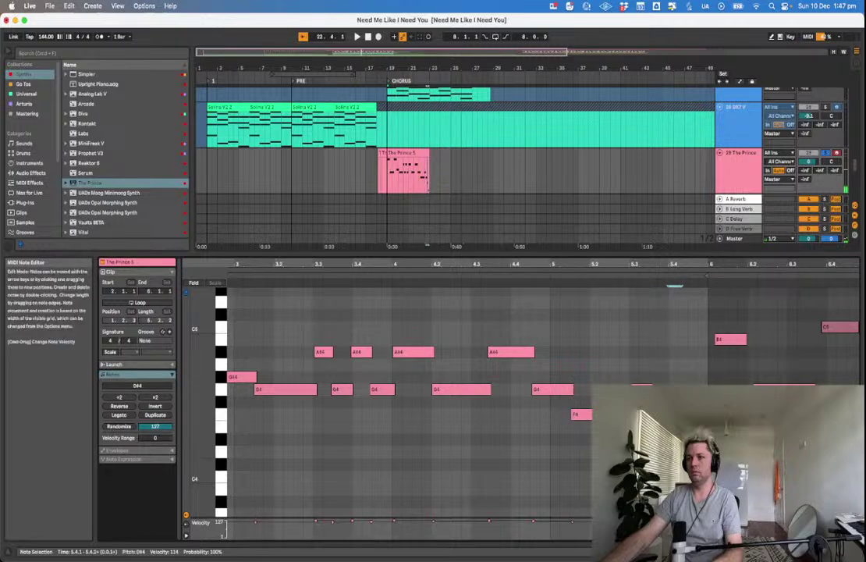
Replay the clip from bar 5 and adjust the timing of its final C4 note.
click(561, 277)
key(space)
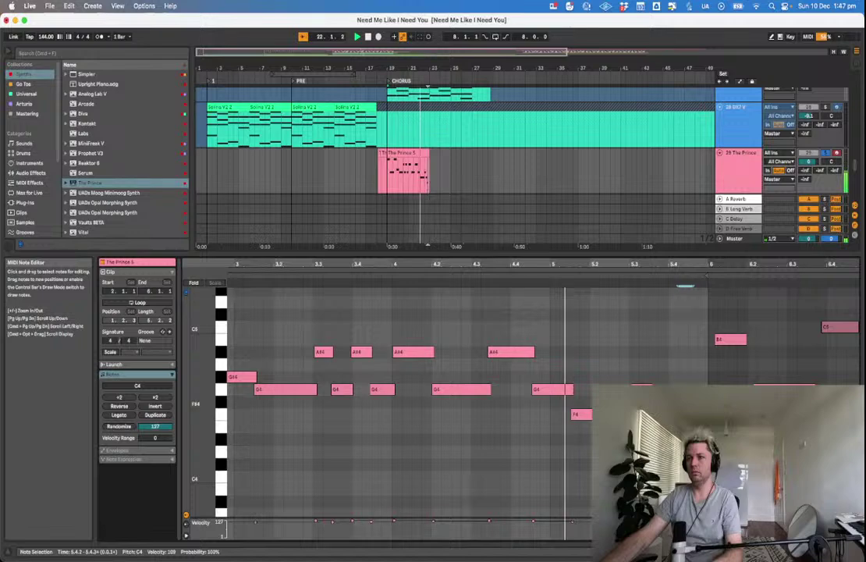
drag(685, 477, 696, 477)
click(677, 440)
click(432, 300)
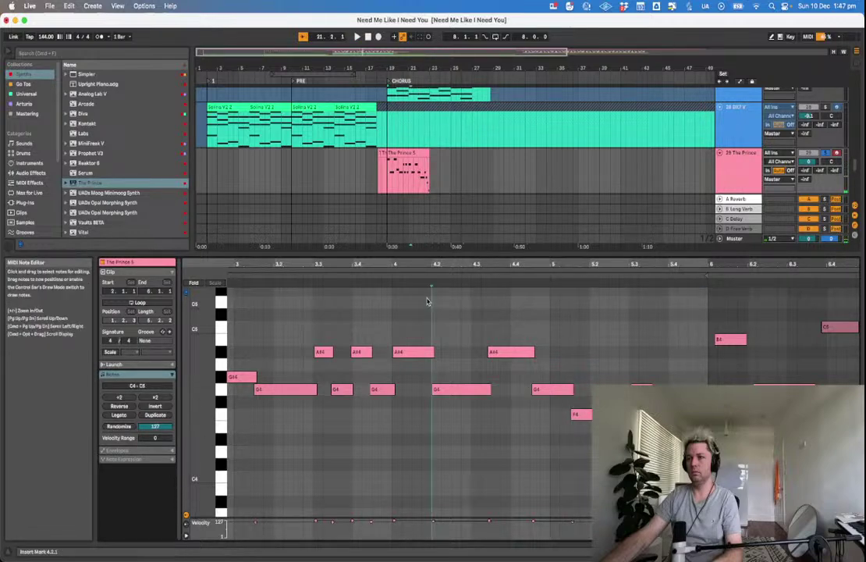
Take The Prince track out of solo, play from bar 17 and delete its leftover material before bar 19.
click(352, 176)
key(space)
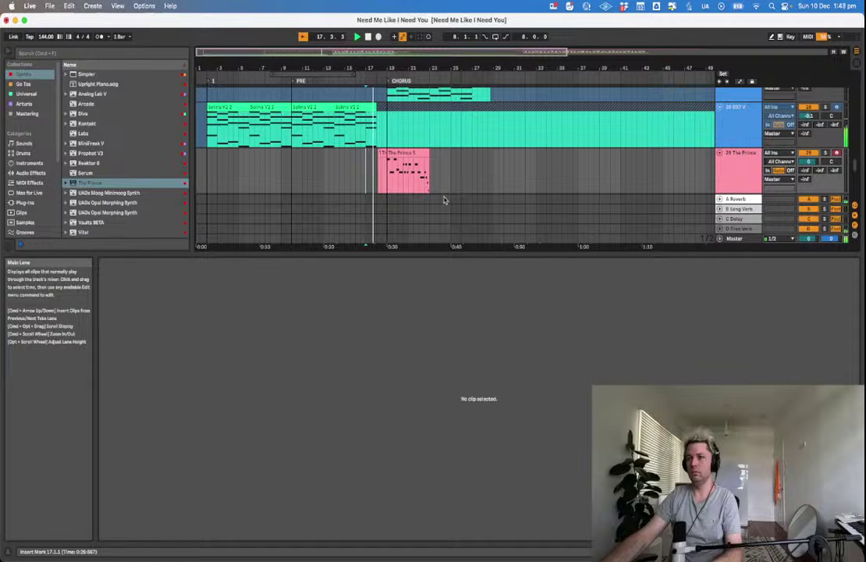
drag(387, 172, 370, 170)
key(Delete)
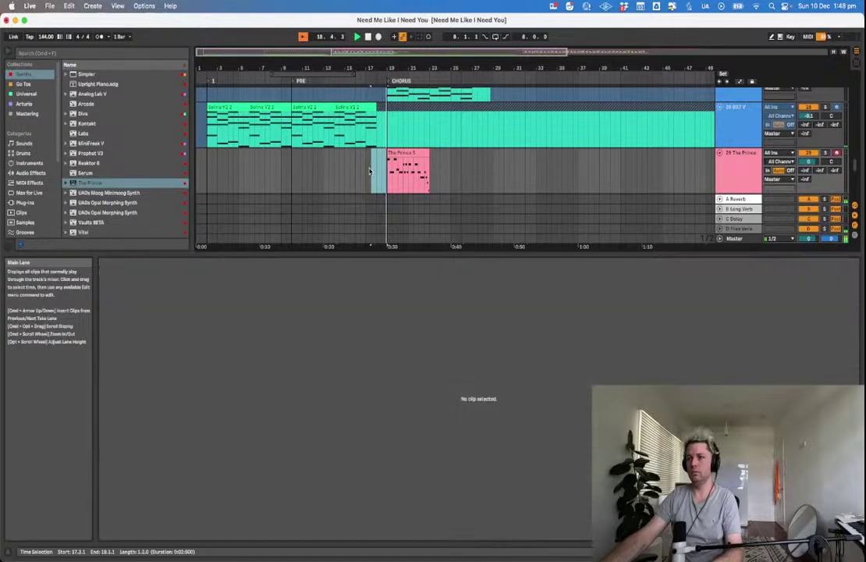
Duplicate the four-bar The Prince chorus clip so the part also fills bars 23 to 27.
click(483, 173)
key(super+alt+l)
click(407, 156)
key(super+d)
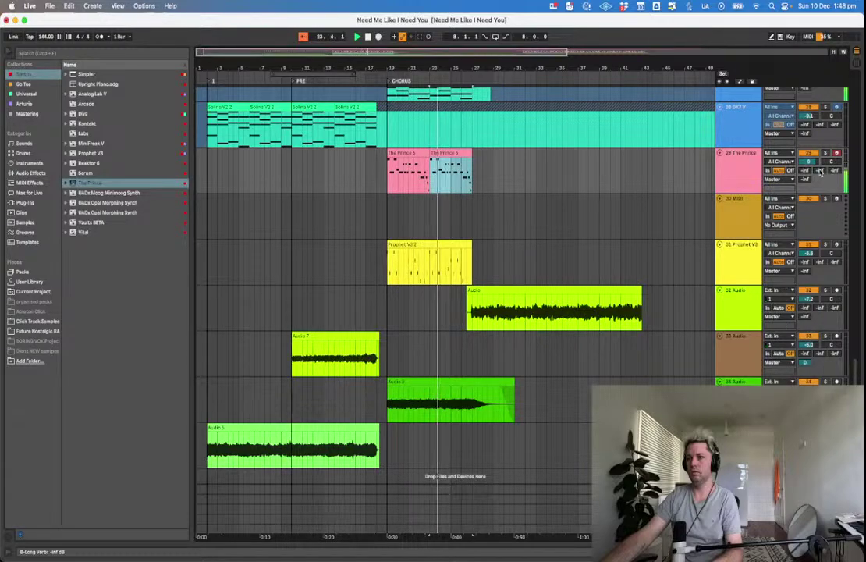
Lower The Prince track's volume to -4.7 dB, stop playback and save the set.
drag(809, 161, 808, 170)
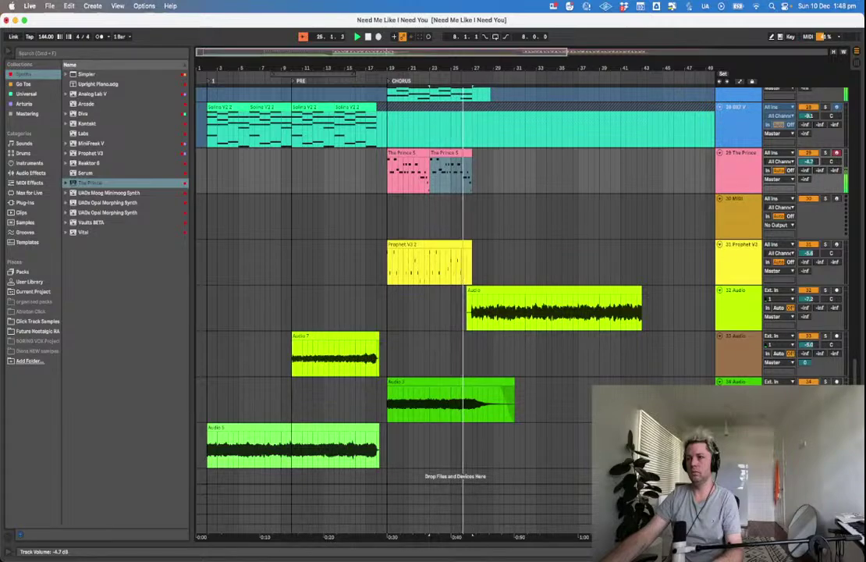
double_click(563, 164)
key(space)
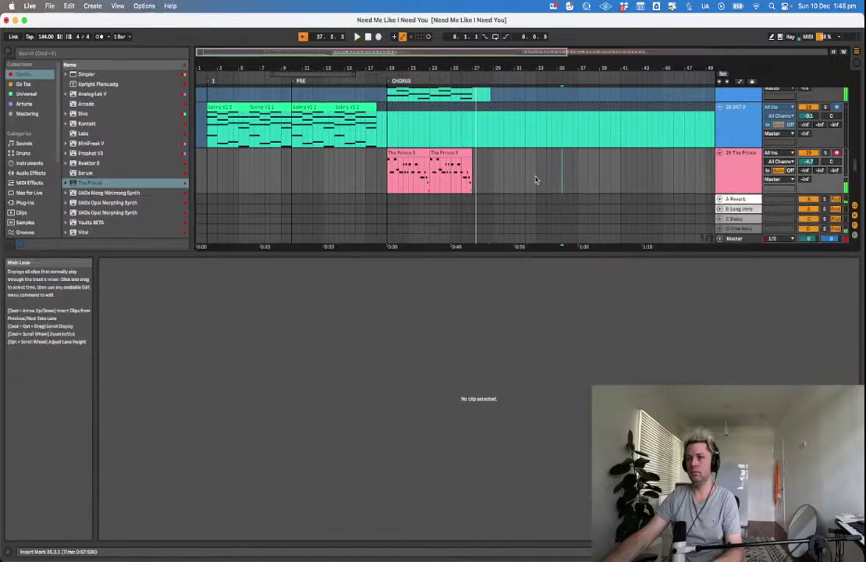
drag(537, 238, 552, 218)
key(super+s)
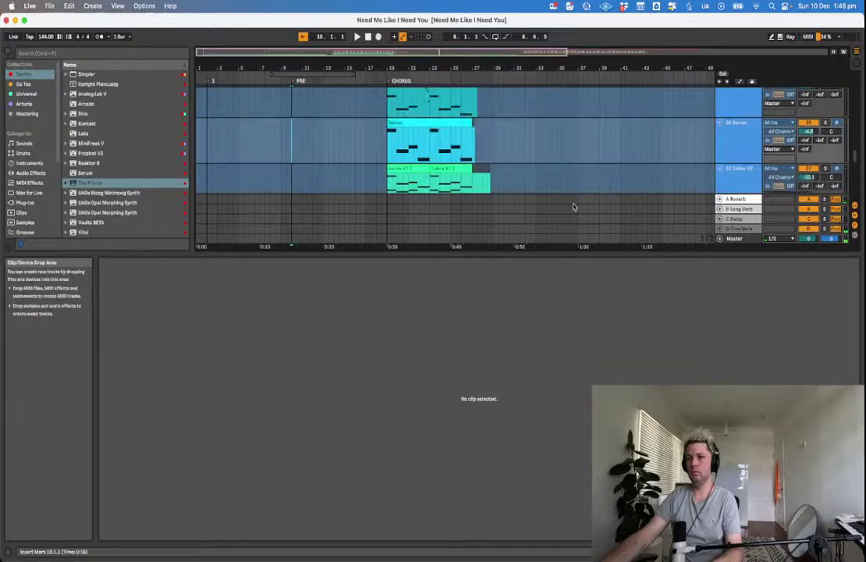
Load another The Prince instrument onto the empty MIDI track 30 and arm the track.
key(alt+super+l)
scroll(507, 438, up, 1)
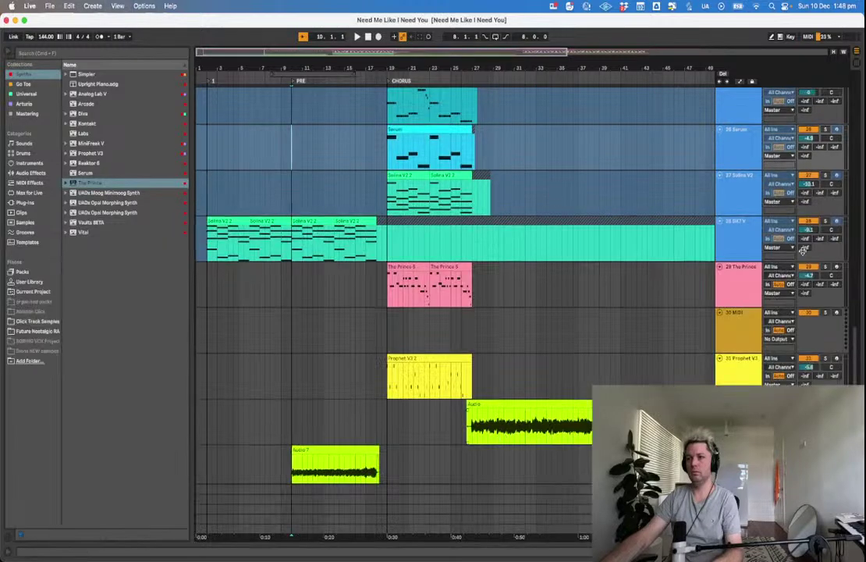
double_click(720, 316)
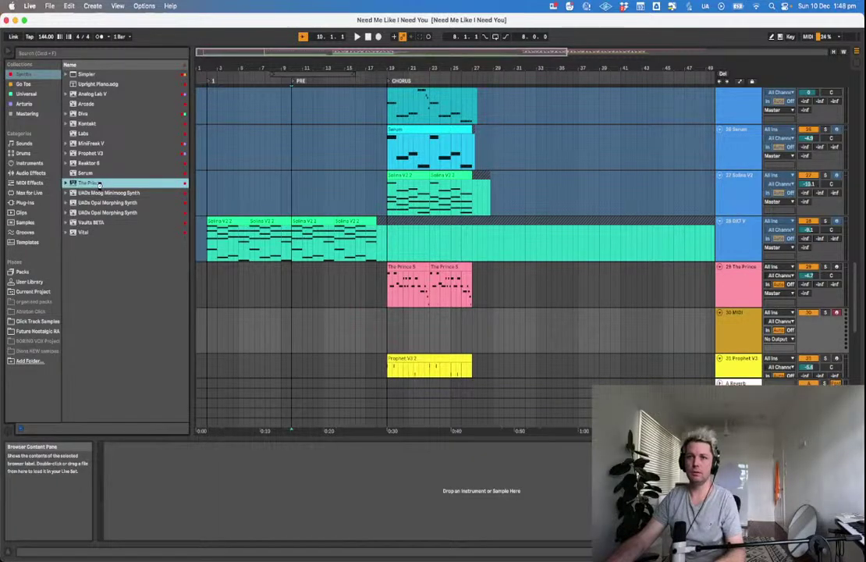
double_click(99, 184)
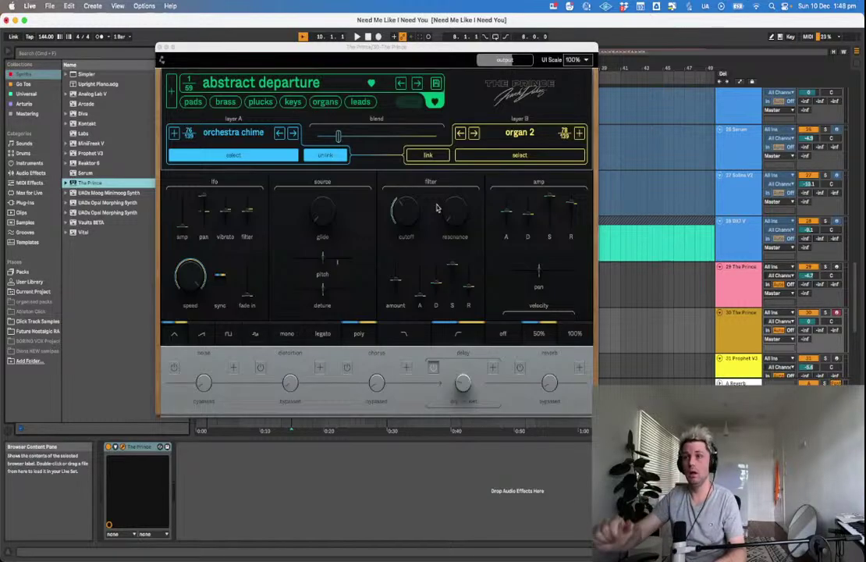
Open The Prince's leads presets and try grey horse followed by heavy lemon.
click(275, 85)
click(328, 83)
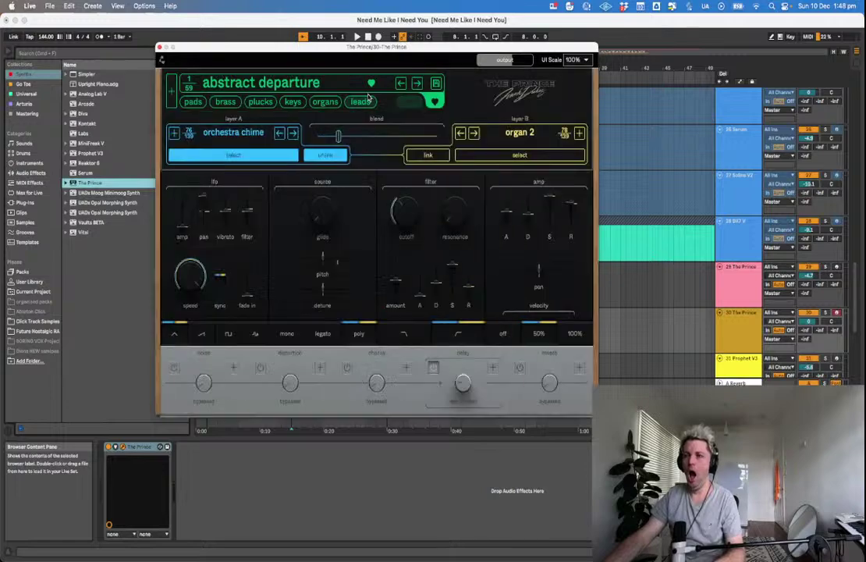
click(362, 101)
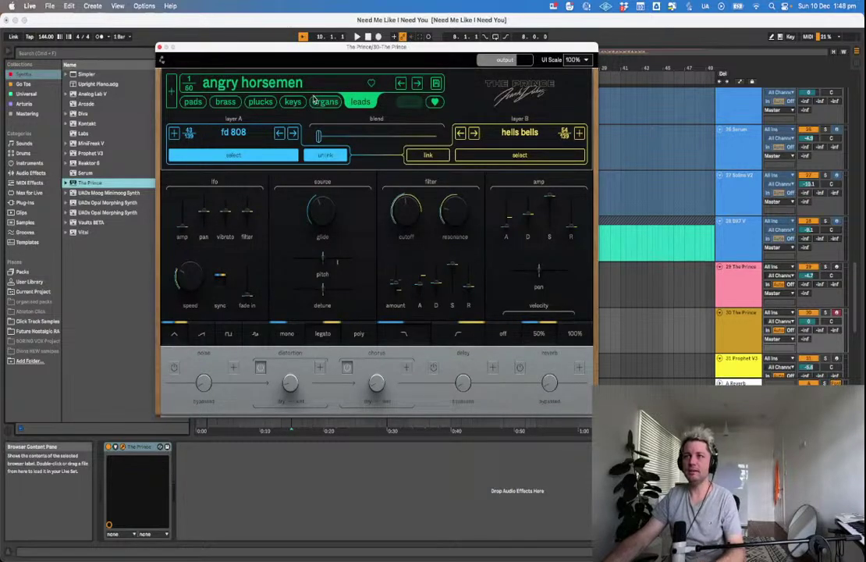
click(252, 82)
click(217, 384)
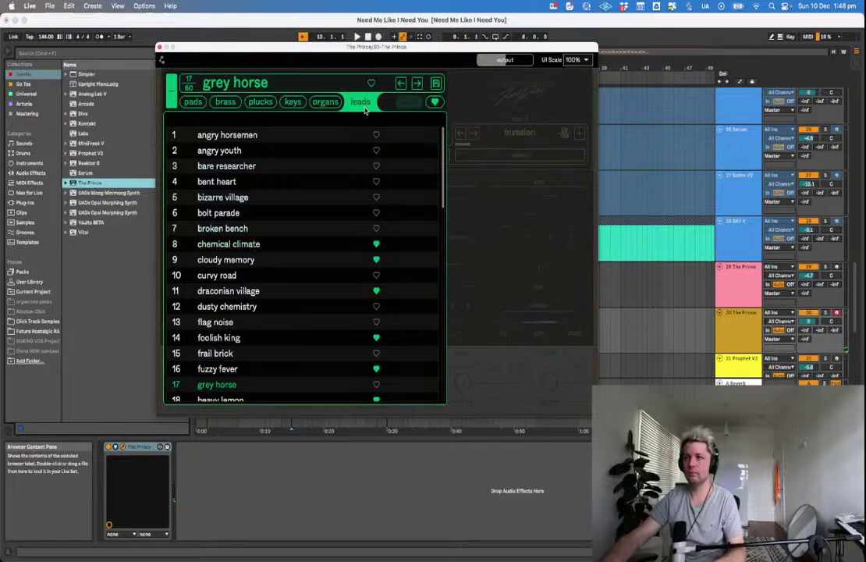
click(417, 87)
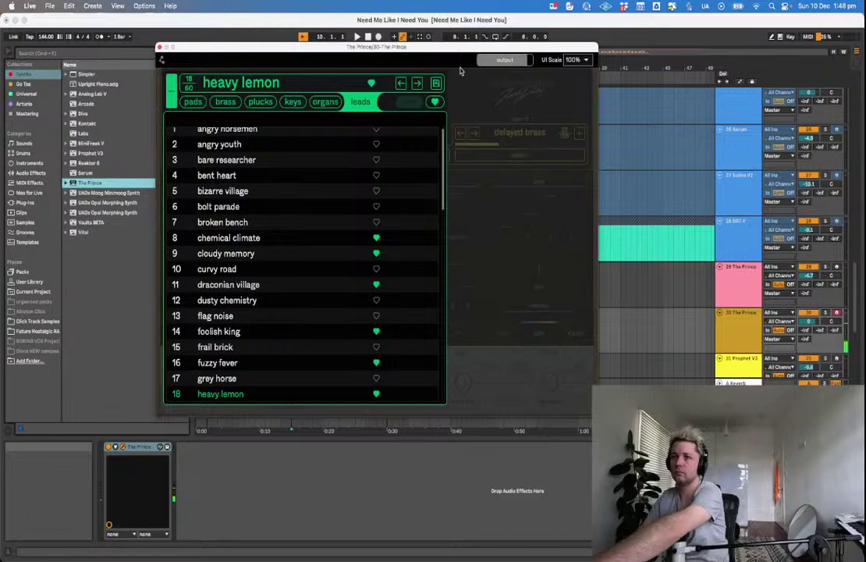
Play the song from bar 1 to test the lead sound and switch The Prince to the helpless hero preset.
click(160, 48)
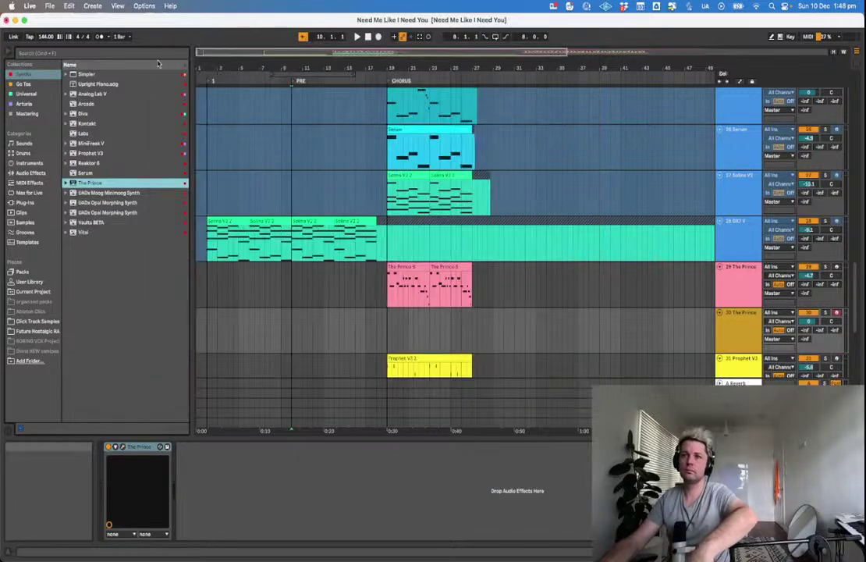
click(197, 329)
key(space)
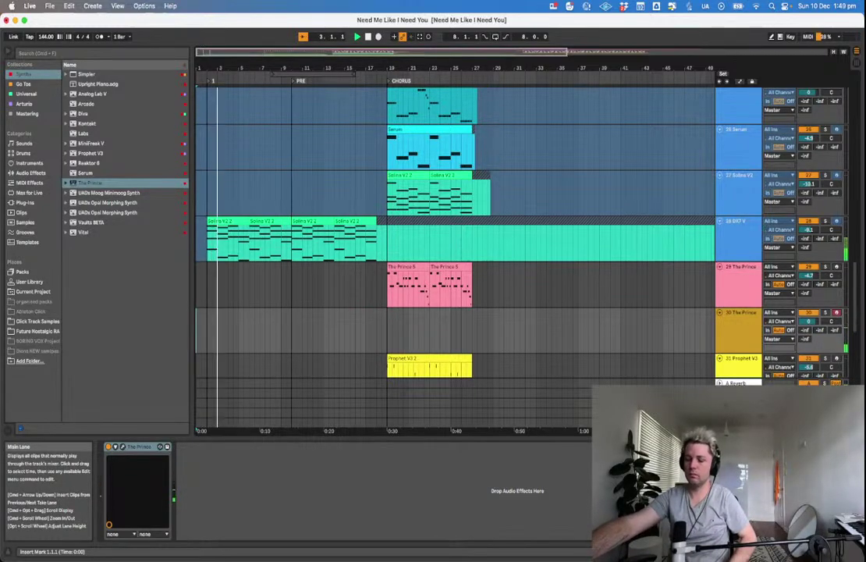
click(115, 446)
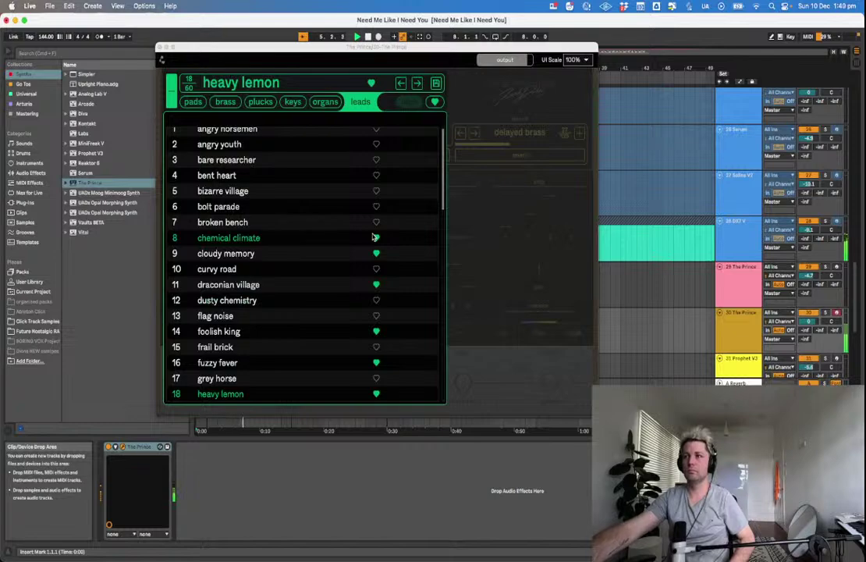
click(377, 237)
click(417, 84)
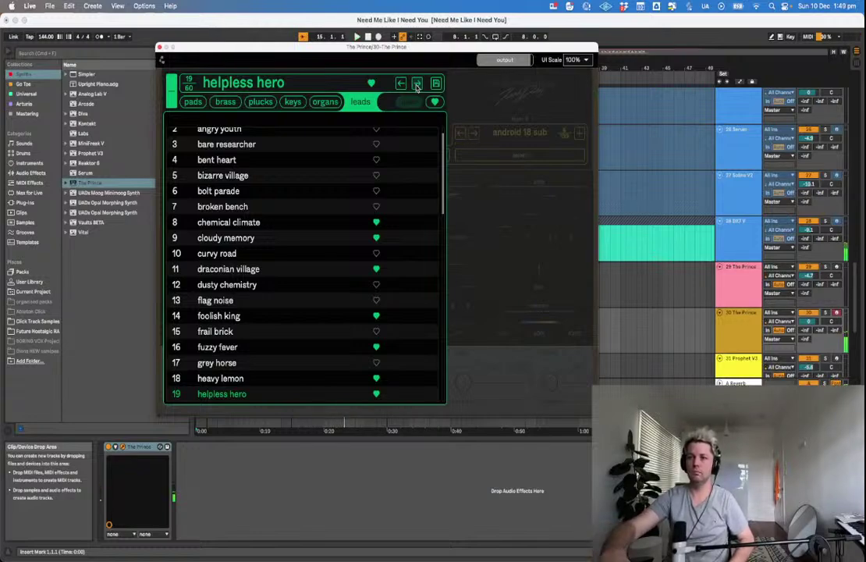
Audition the draconian village preset, switch to bent heart and rehearse it against the song.
click(198, 273)
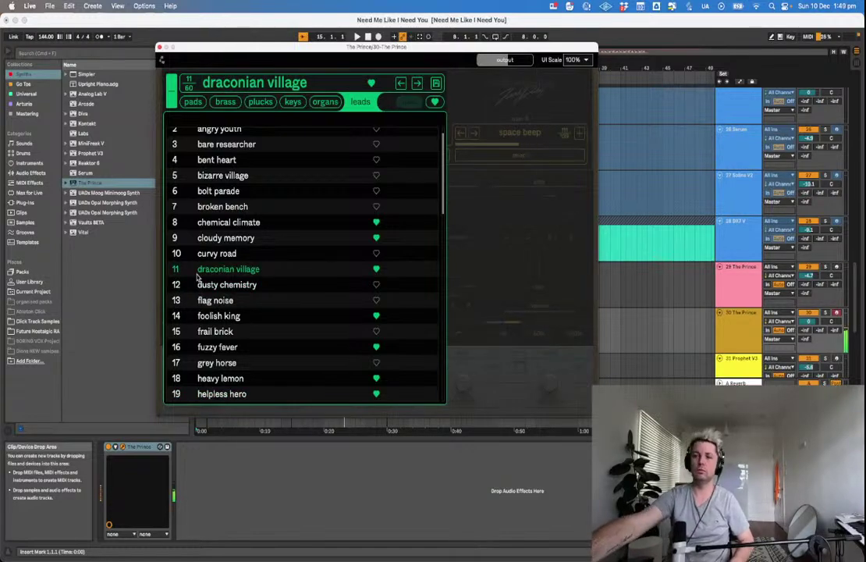
click(246, 163)
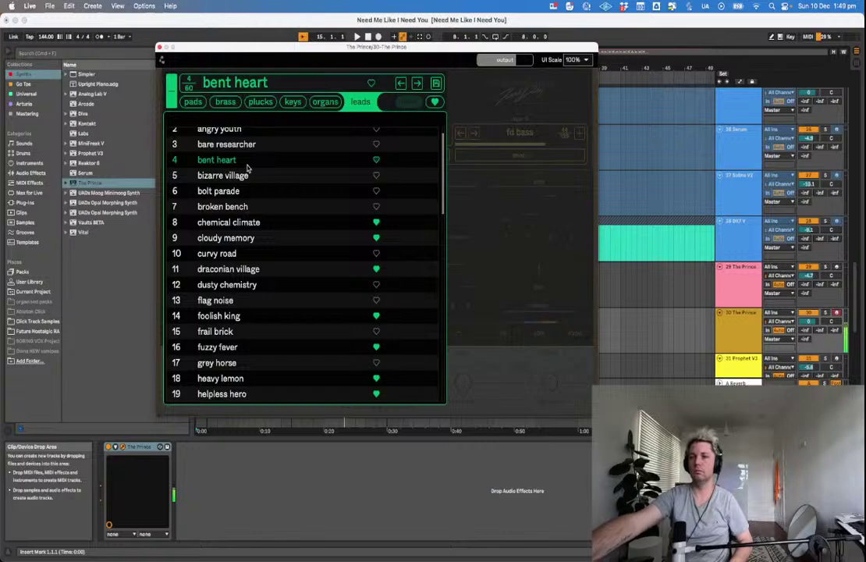
key(space)
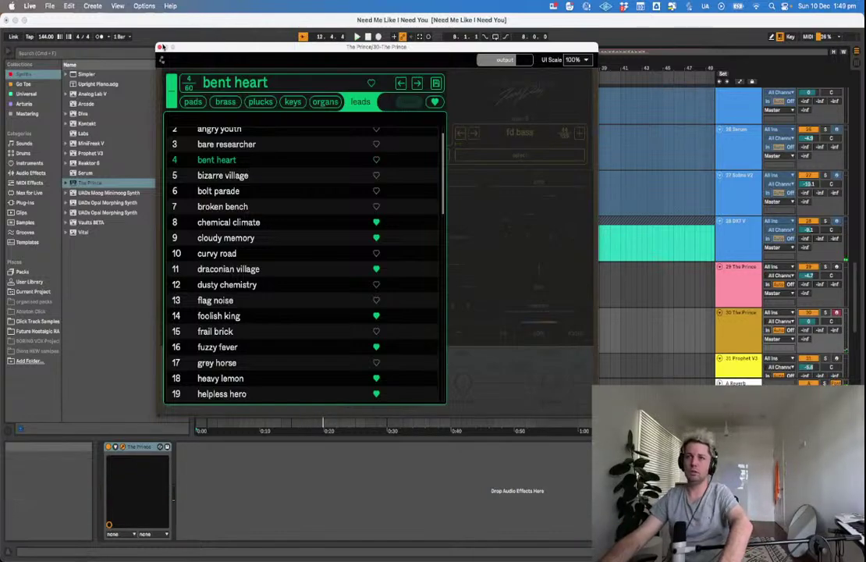
Close The Prince's window, record a part on track 30 from bar 1 and trim it to bars 2 to 10.
click(159, 48)
key(F9)
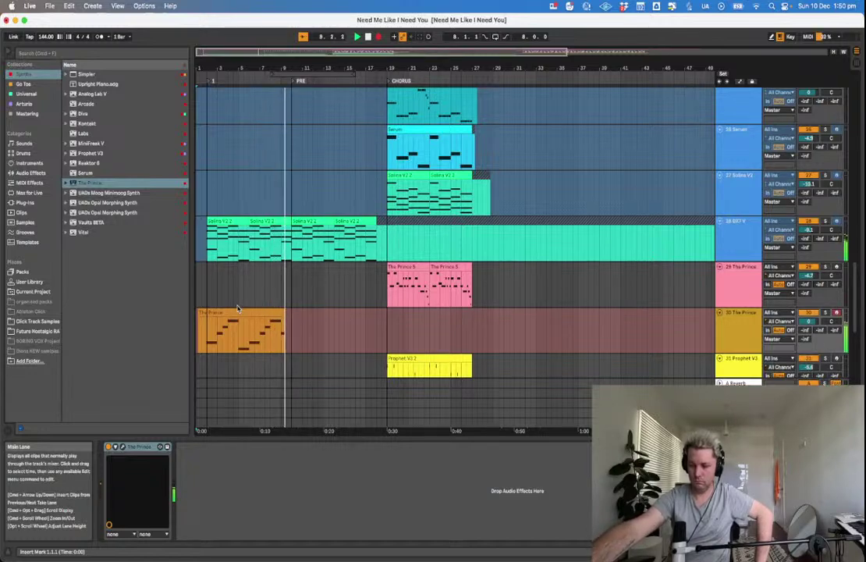
key(space)
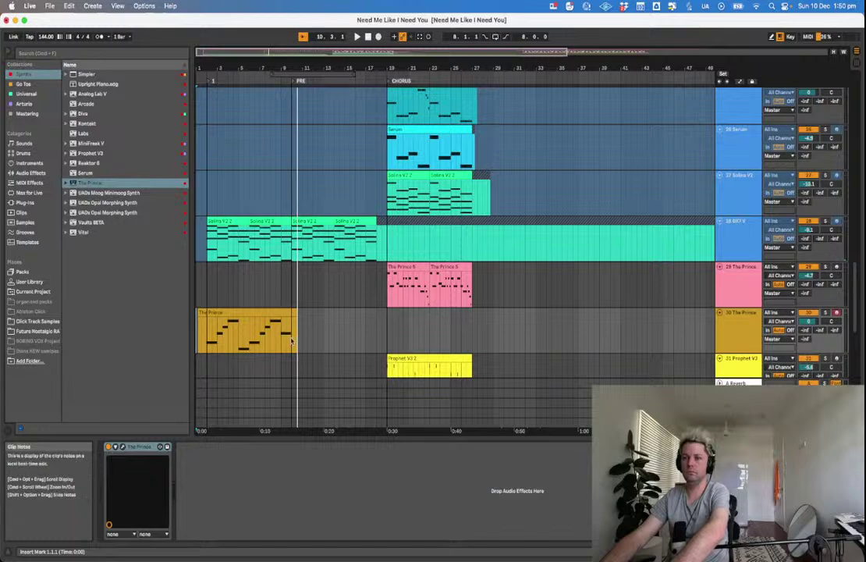
drag(308, 338, 292, 336)
key(Delete)
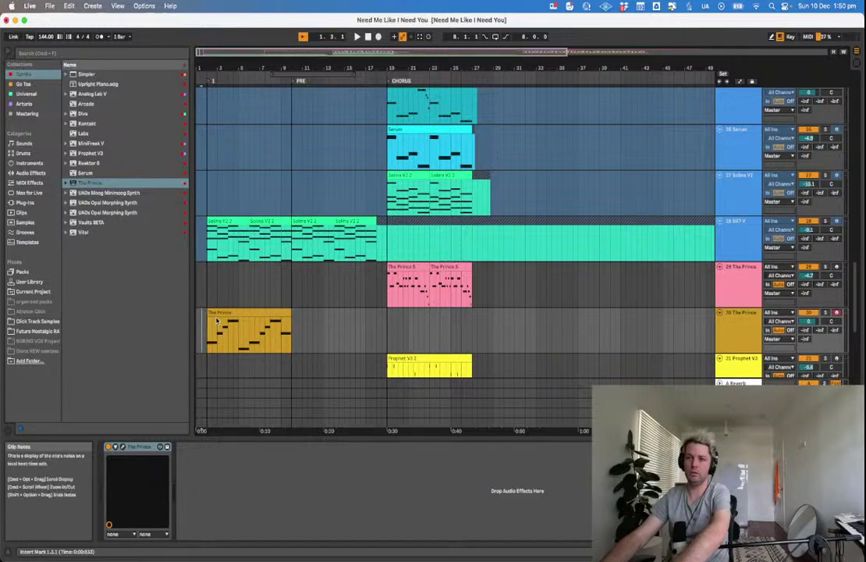
Open the new track 30 recording in the note editor and play it from its first C4 note.
double_click(227, 328)
click(275, 433)
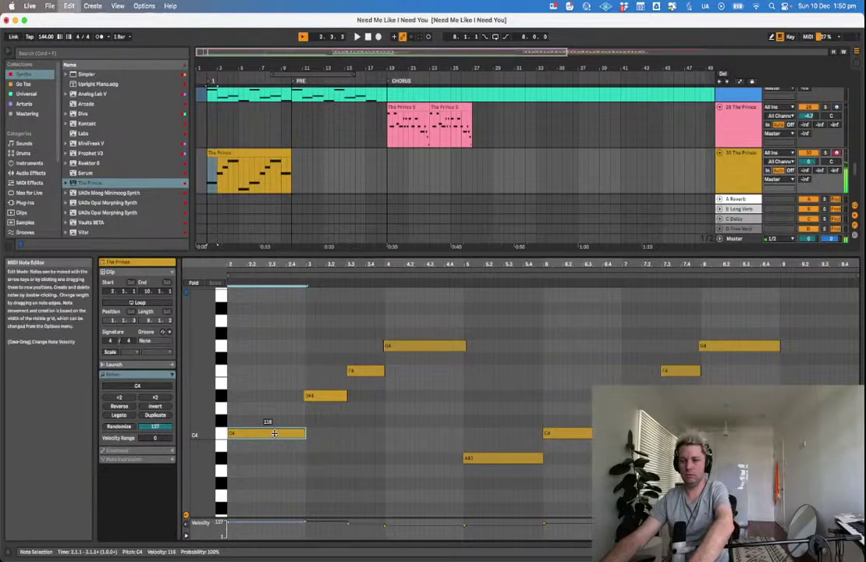
key(space)
Open The Prince on track 30, switch it to the angry youth lead preset and close the preset list.
double_click(731, 182)
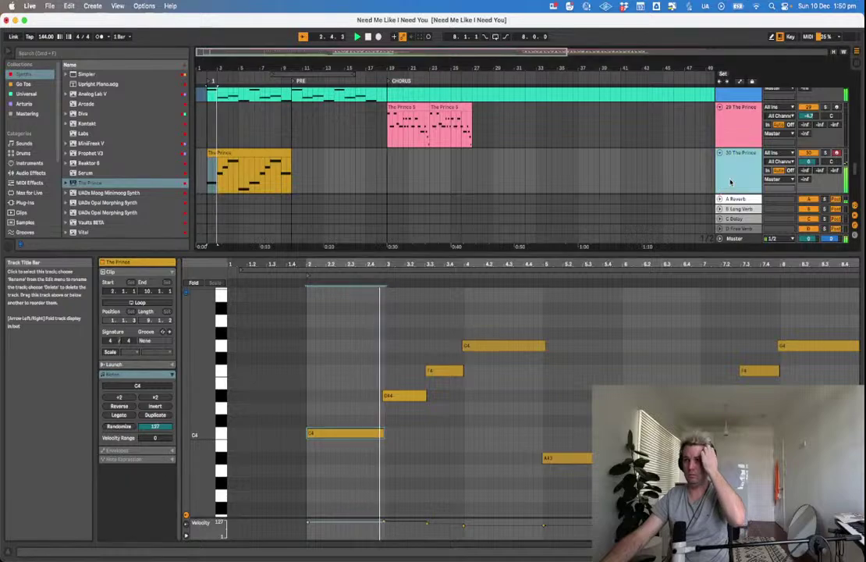
click(116, 447)
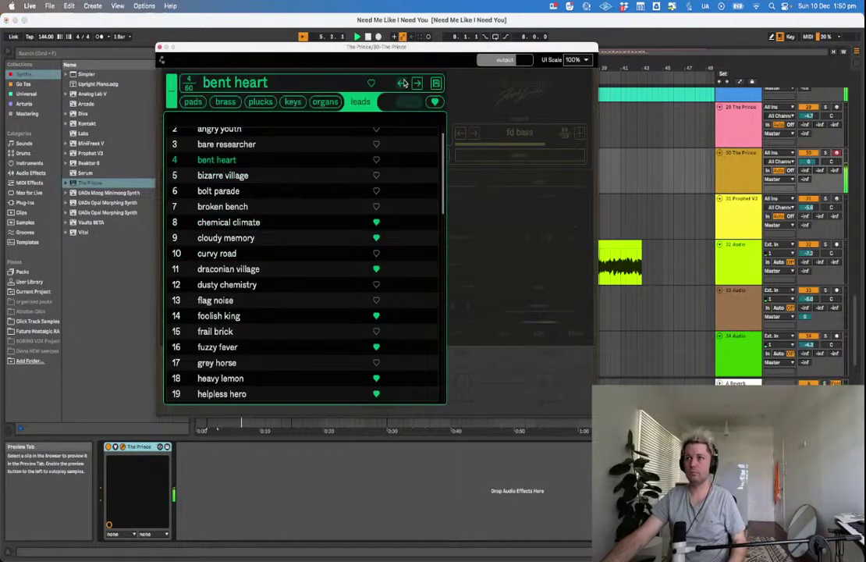
click(402, 83)
click(401, 83)
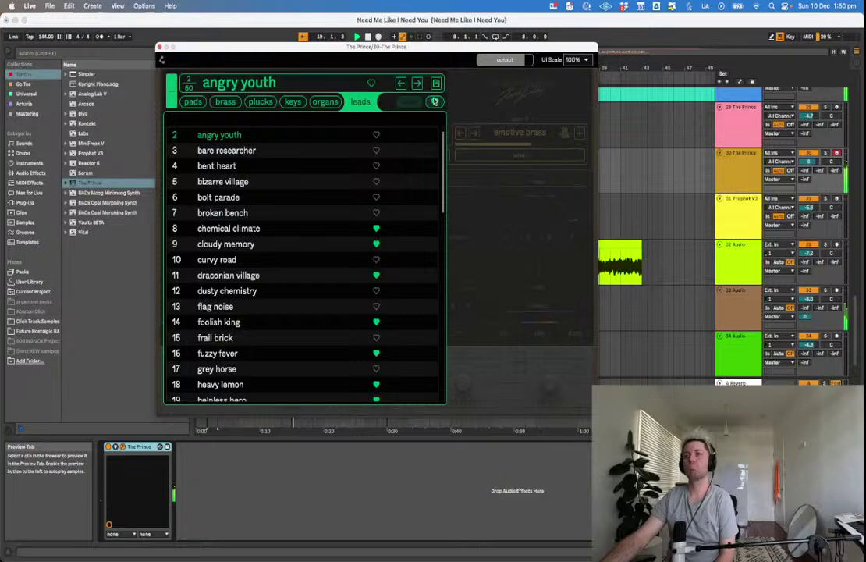
click(297, 90)
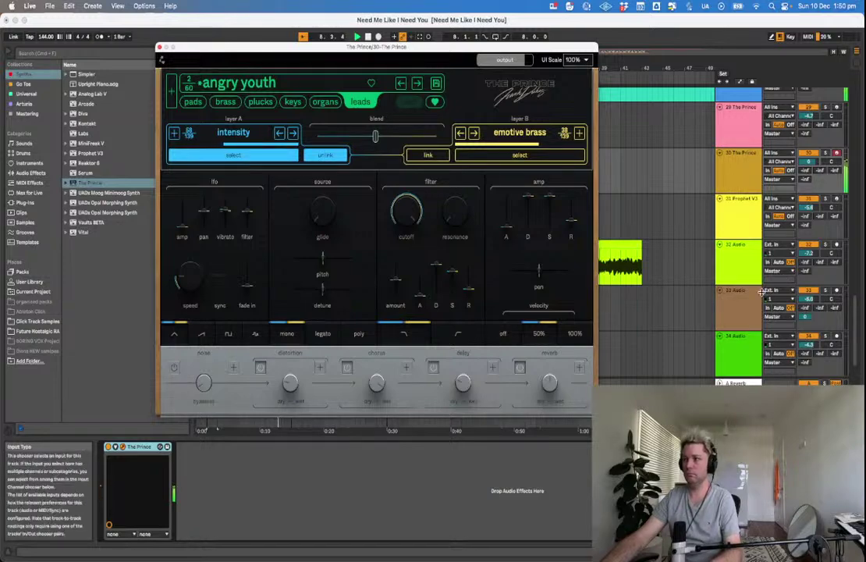
Solo track 30, play it from bar 2 and shift The Prince's blend fully to layer A, intensity.
click(790, 275)
click(780, 38)
key(space)
click(210, 182)
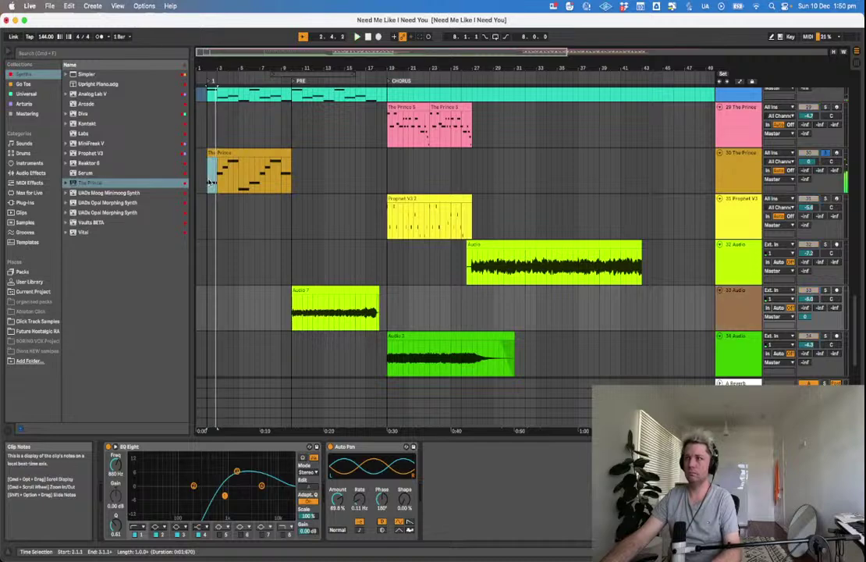
click(731, 180)
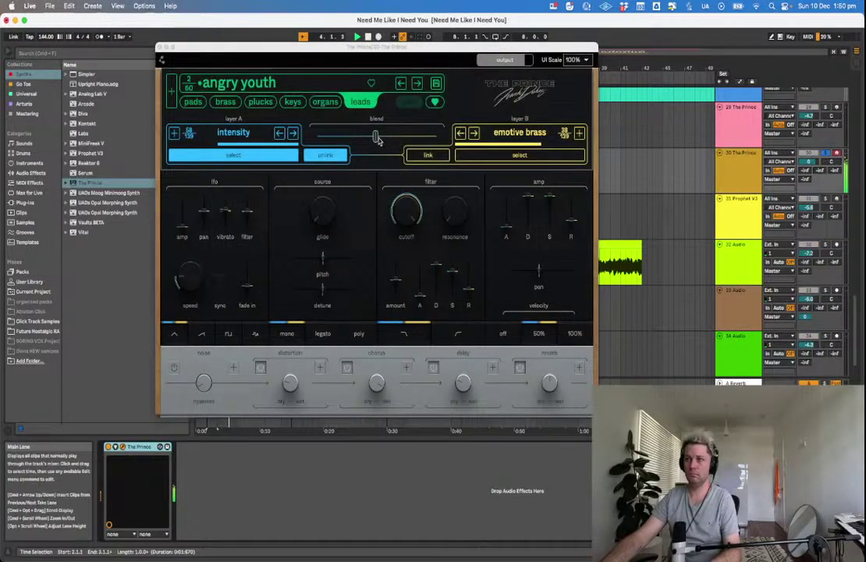
drag(377, 138, 459, 134)
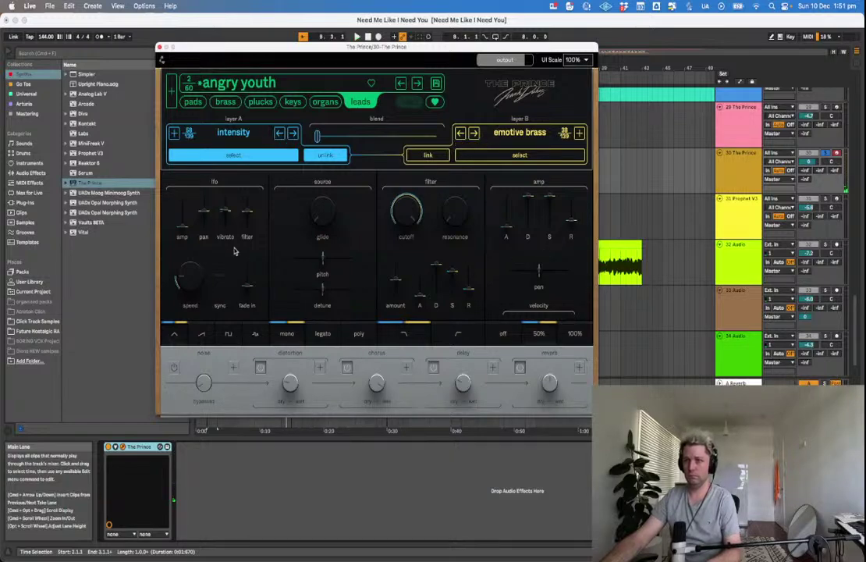
Lower The Prince's filter cutoff to about 500 Hz, raise its resonance against the full mix and close the synth window.
key(space)
drag(411, 209, 408, 240)
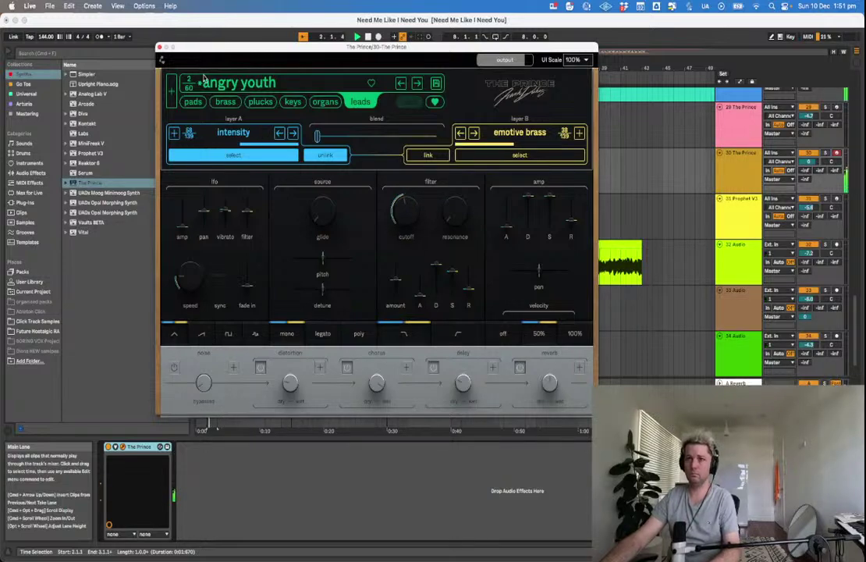
click(160, 48)
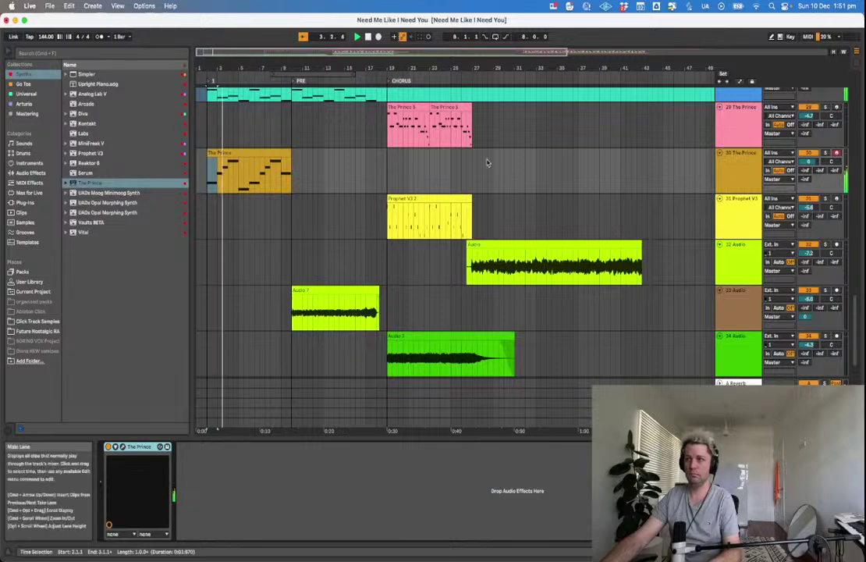
click(160, 447)
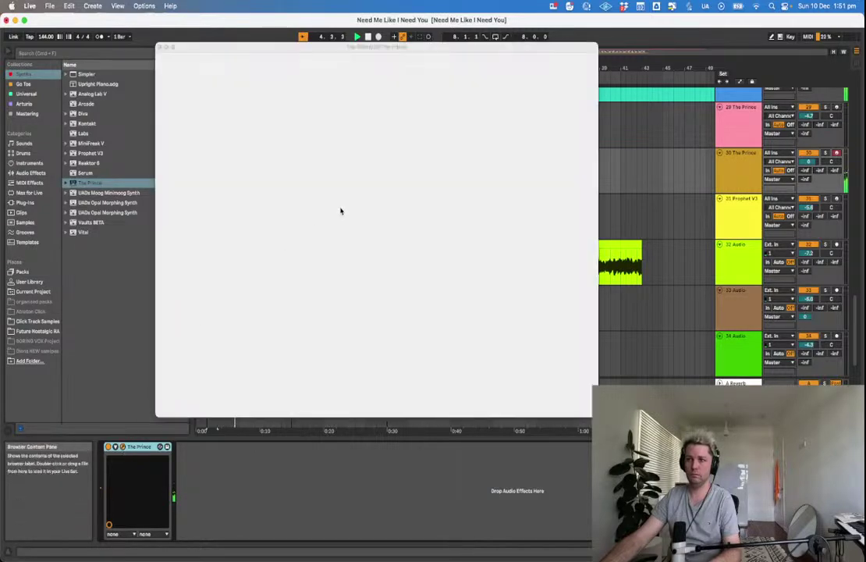
drag(407, 225, 409, 221)
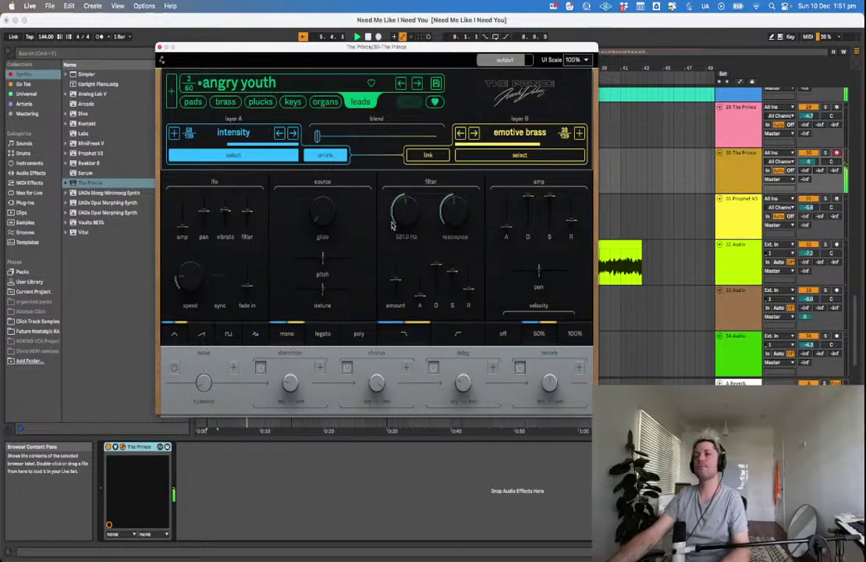
click(160, 46)
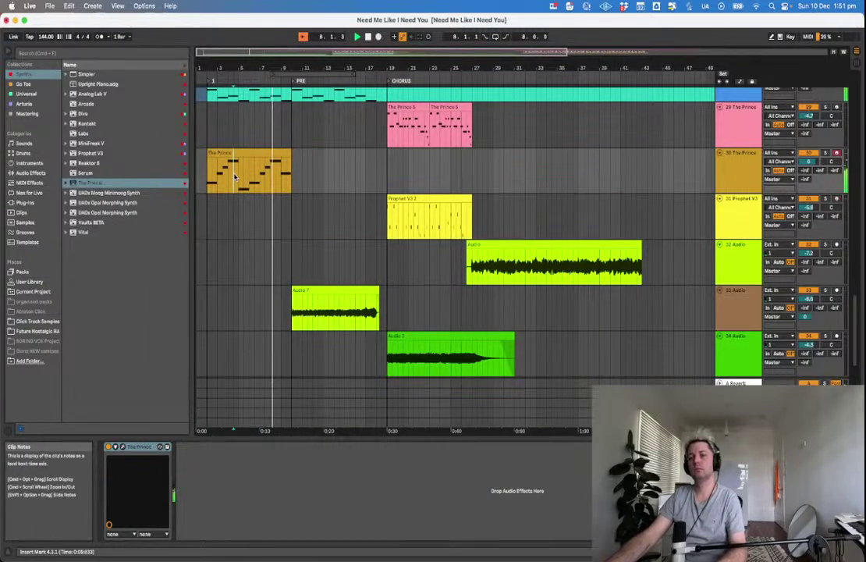
Duplicate The Prince clip on track 30 into the pre-chorus from bar 10 and save the set.
key(super+s)
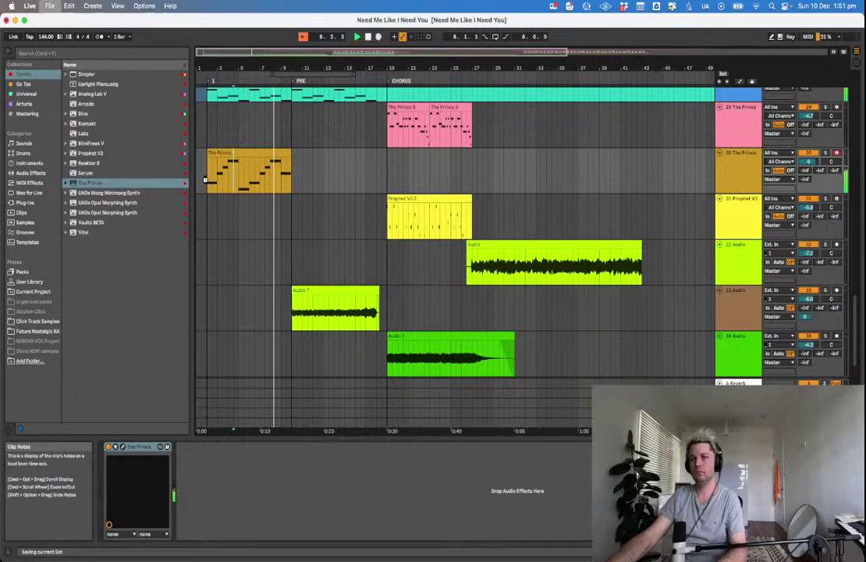
click(236, 152)
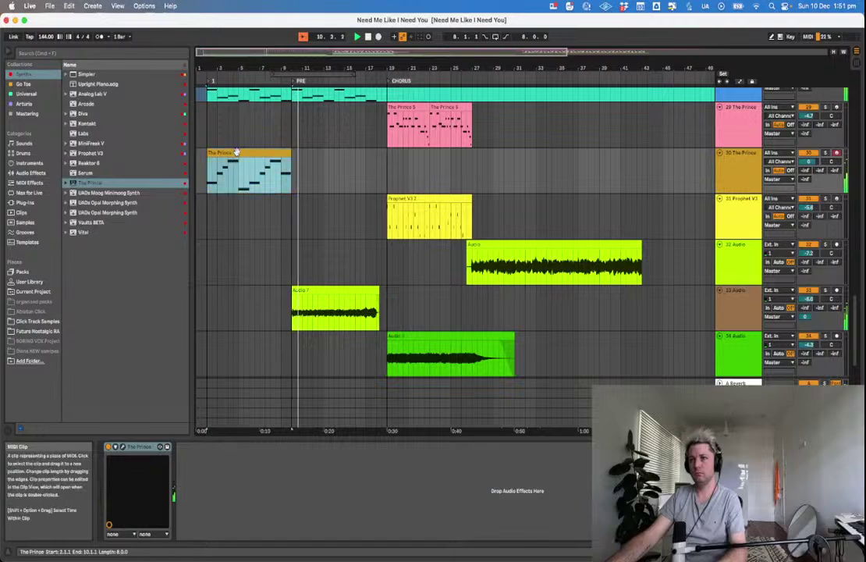
key(super+d)
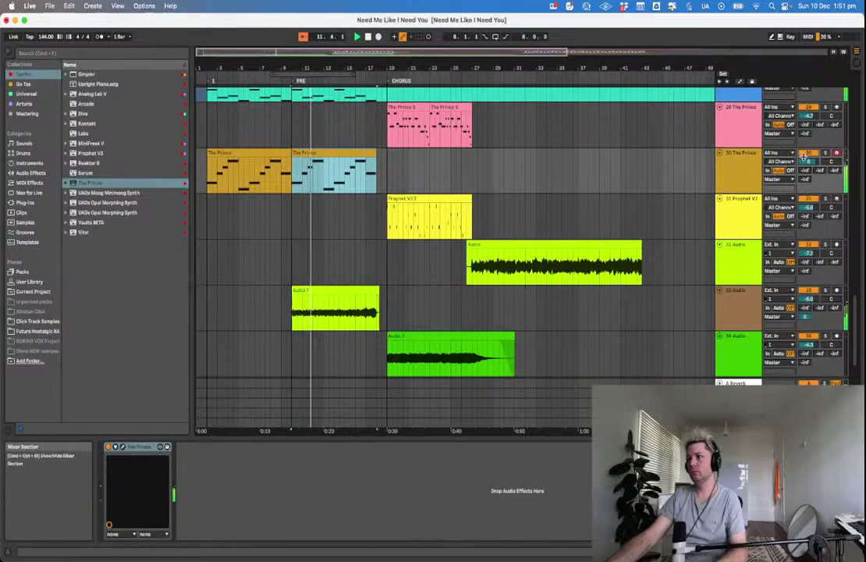
click(724, 179)
key(super+s)
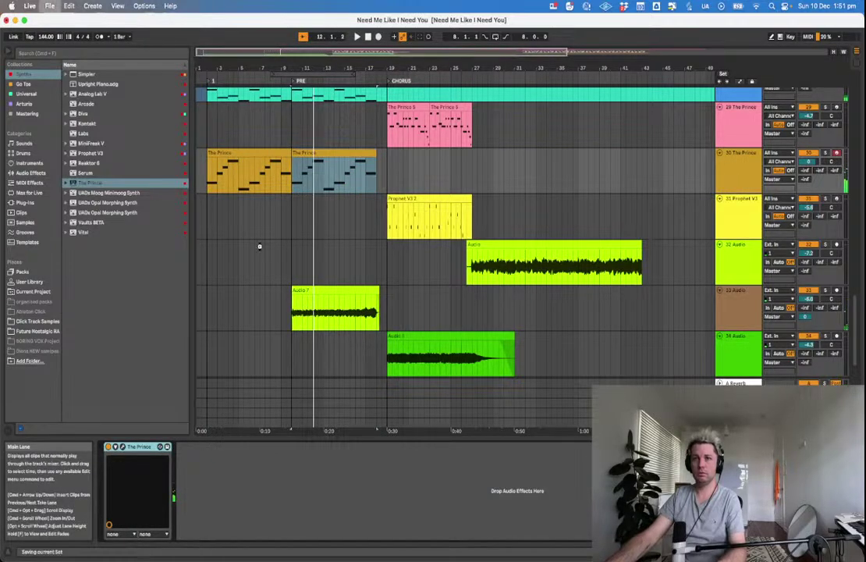
Stop playback, set track 30's volume to -11.0 dB and save the set.
key(space)
click(727, 180)
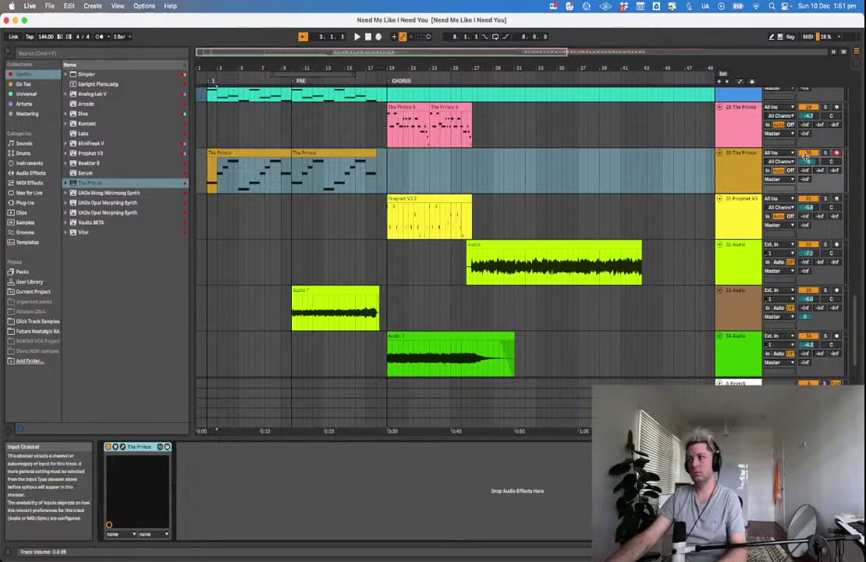
drag(809, 161, 809, 169)
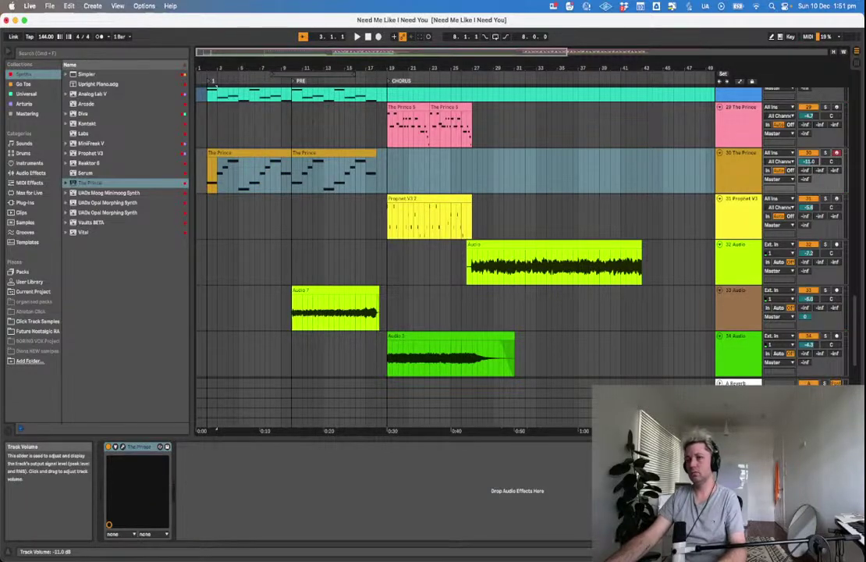
key(super+s)
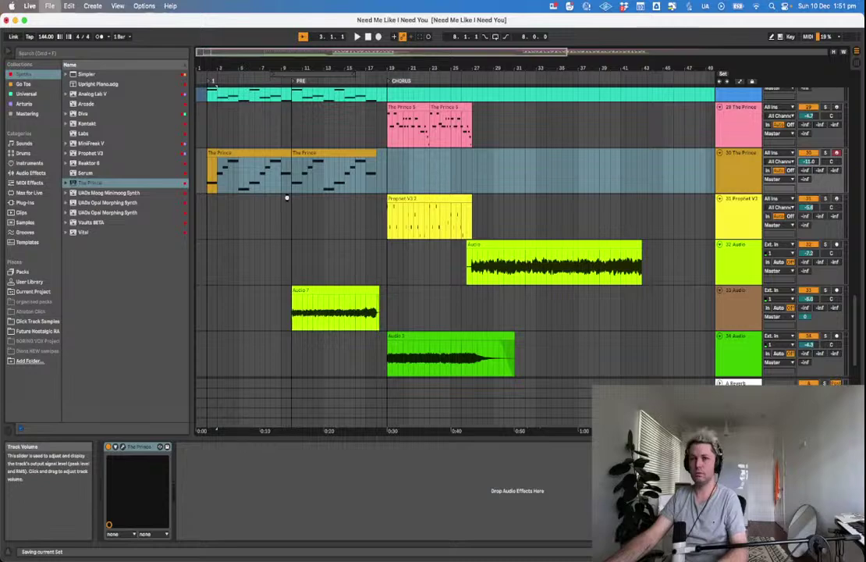
Save the set while playing from the verse start, and lower the volume of track 30 The Prince to -12.9 dB.
click(206, 182)
key(space)
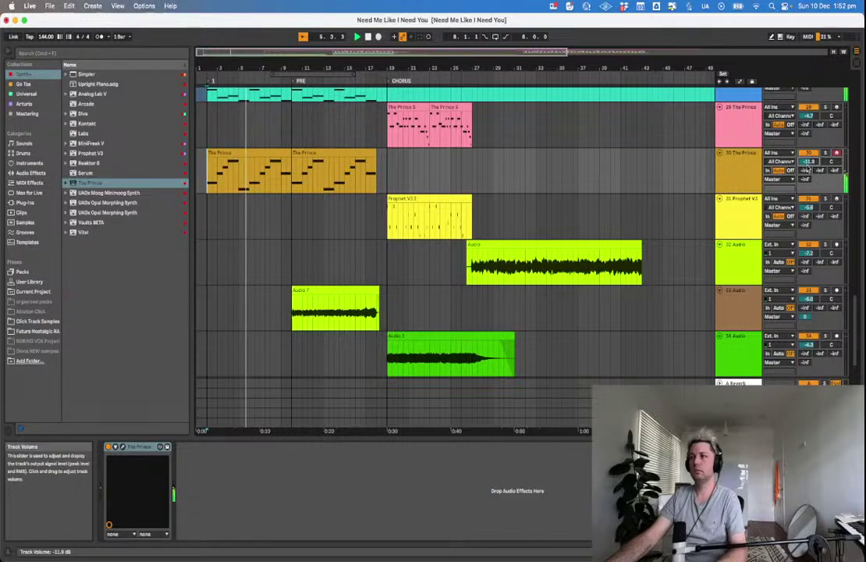
key(super+s)
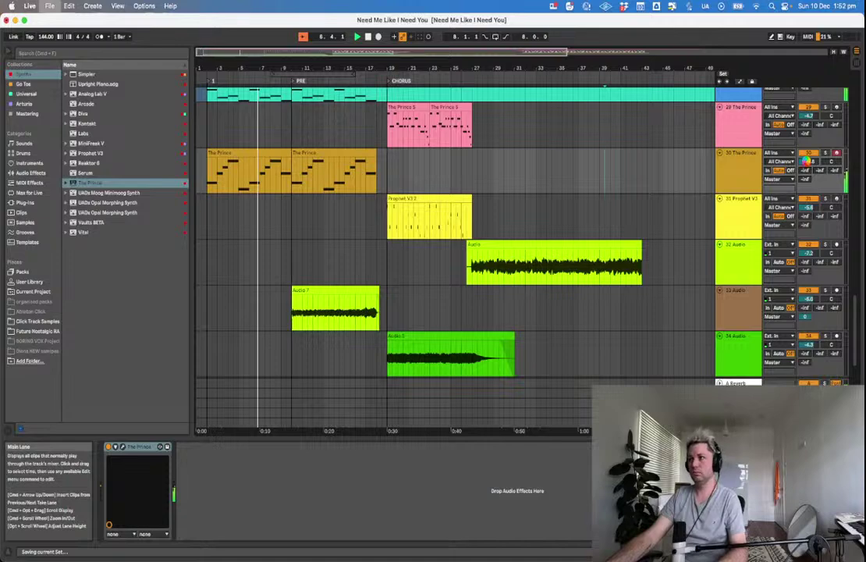
drag(807, 162, 807, 165)
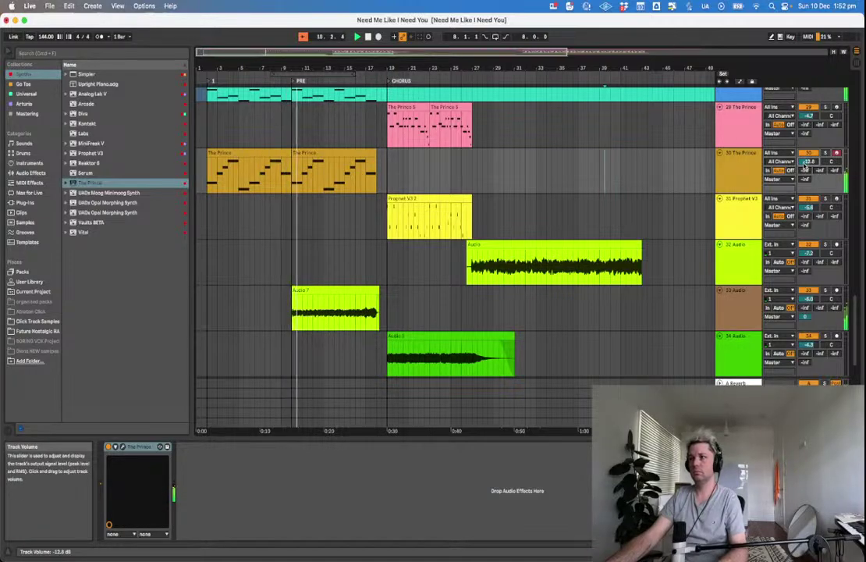
Check the audio and synth tracks during playback and save the set.
click(775, 299)
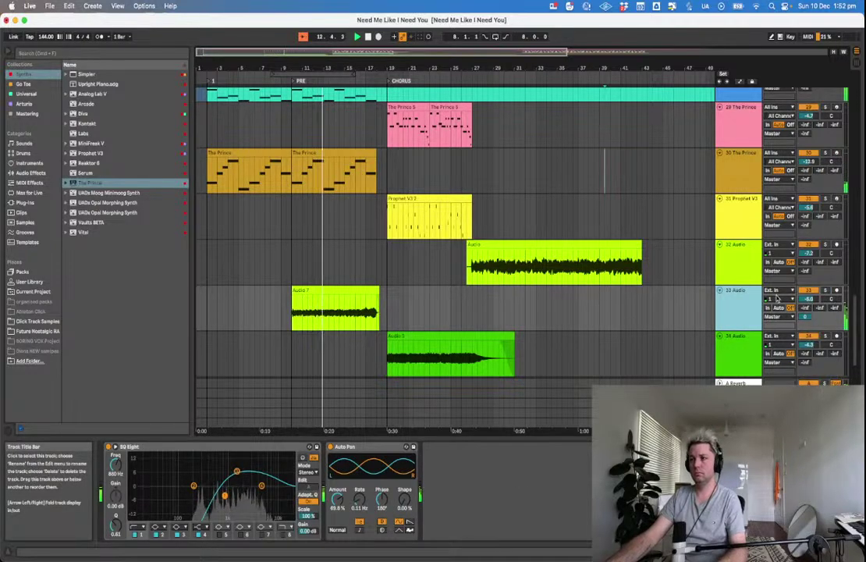
scroll(658, 325, down, 2)
scroll(658, 326, up, 4)
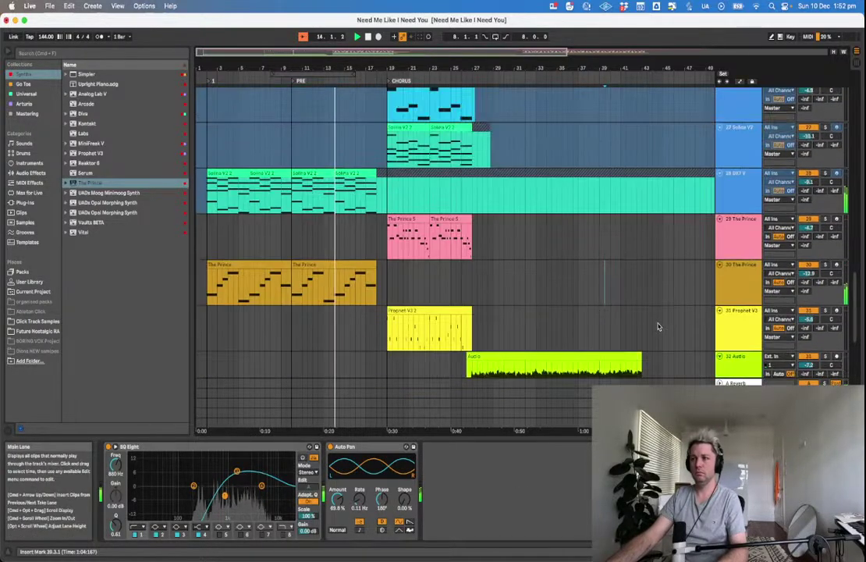
scroll(658, 326, up, 1)
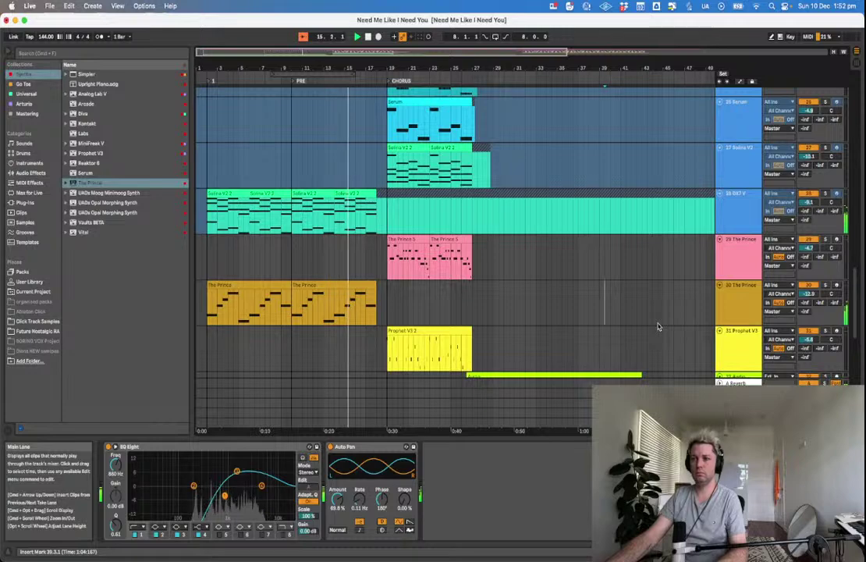
scroll(658, 326, up, 1)
click(652, 334)
key(super+s)
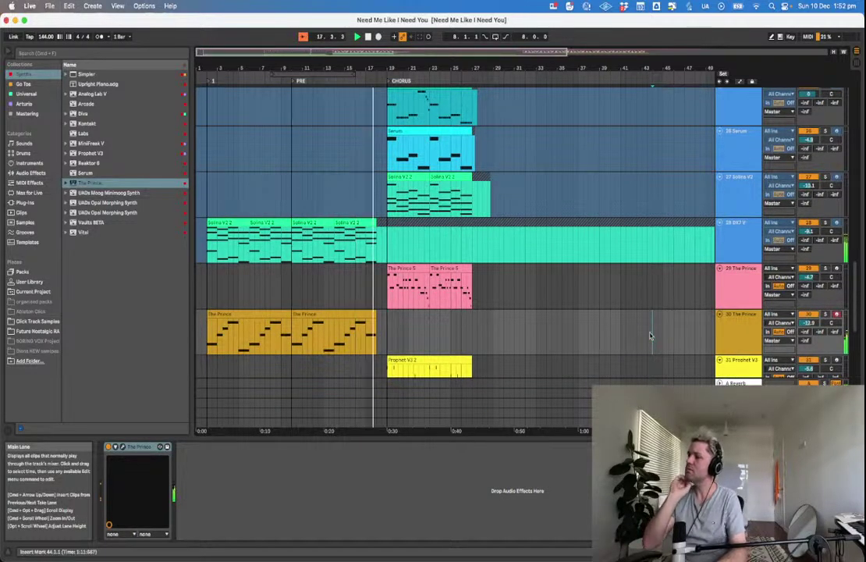
Hide the device view and lower the volume of track 29 The Prince to -7.4 dB.
click(584, 192)
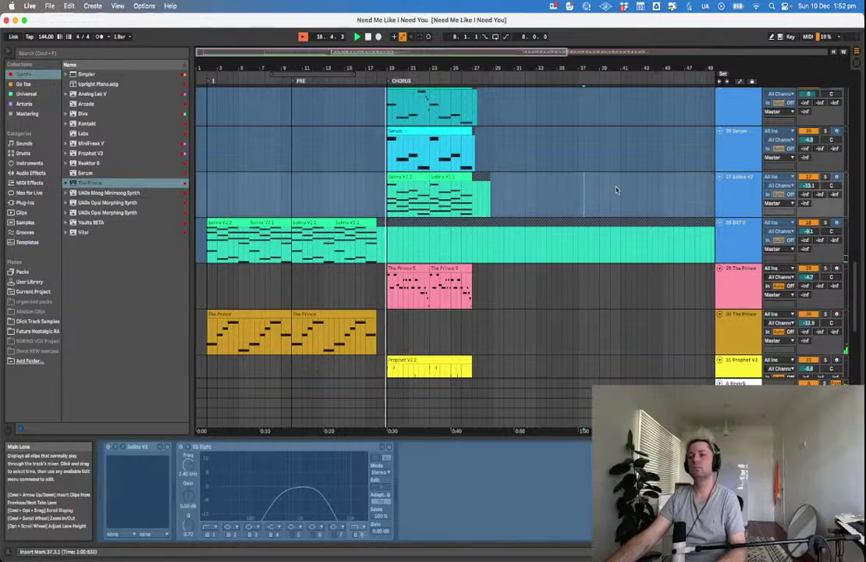
key(alt+super+l)
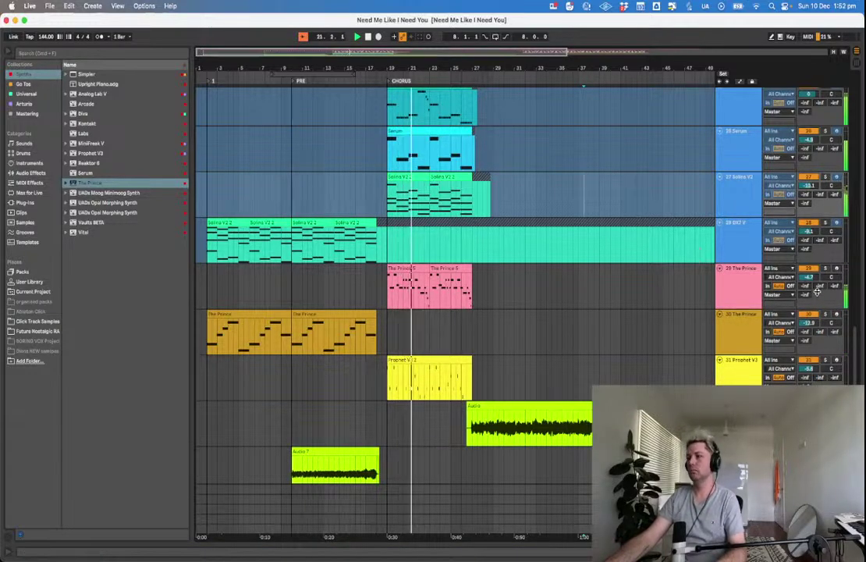
mouse_move(808, 277)
mouse_down()
mouse_move(809, 295)
mouse_move(810, 282)
mouse_up()
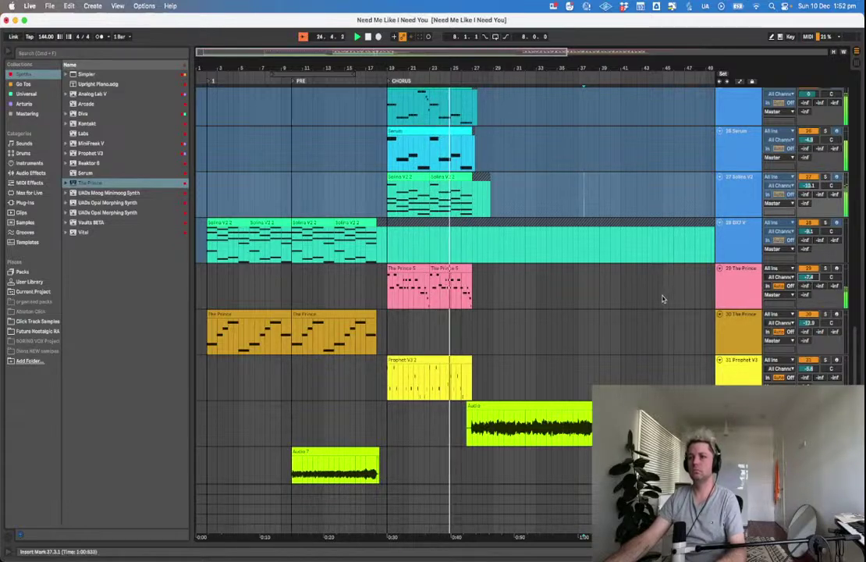
Inspect the notes of the first chorus clip on track 29, close the clip view, and save the set.
click(404, 266)
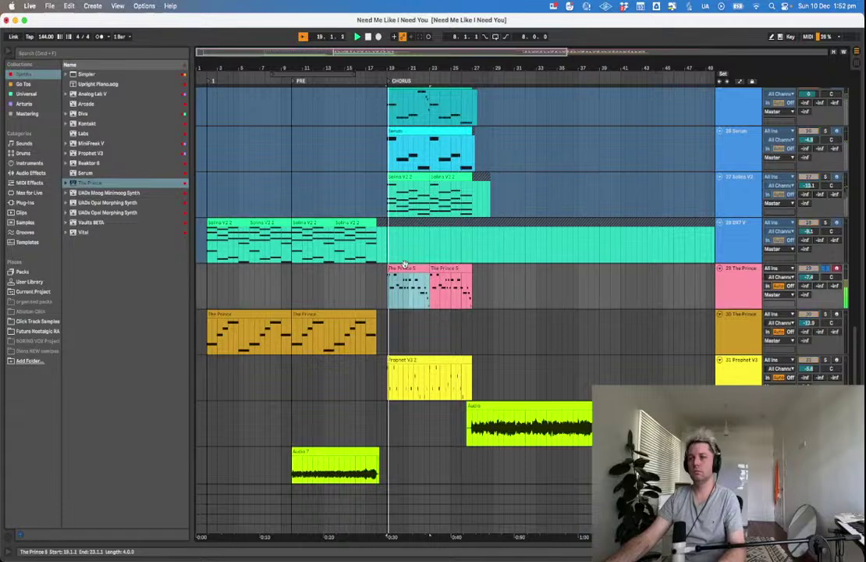
double_click(404, 266)
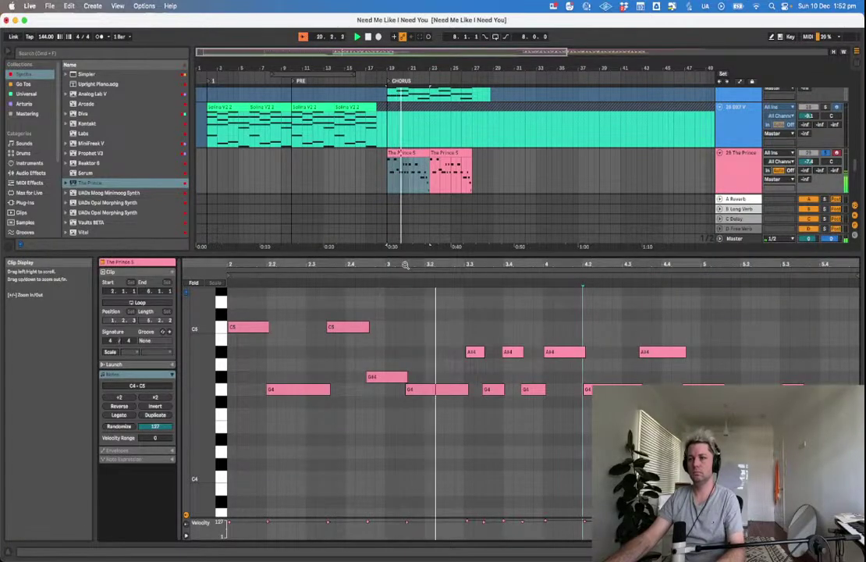
click(491, 201)
key(super+alt+l)
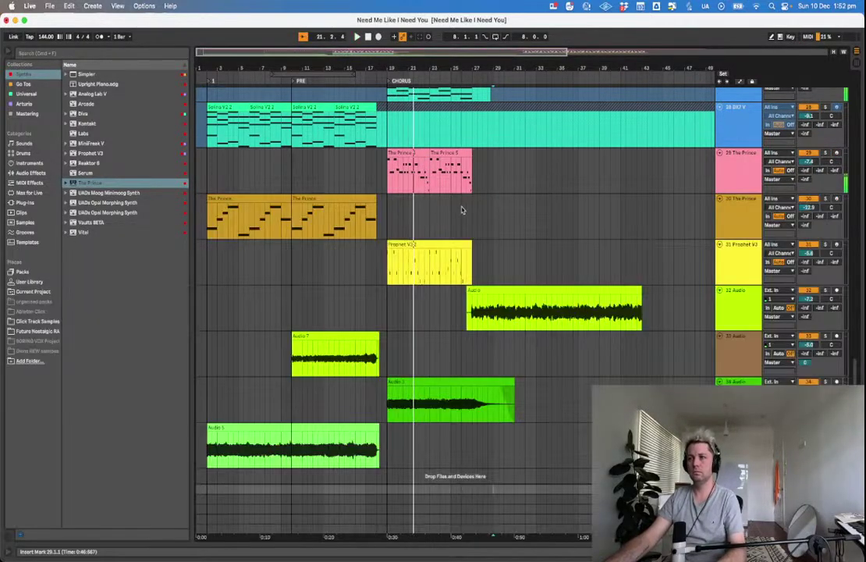
key(super+s)
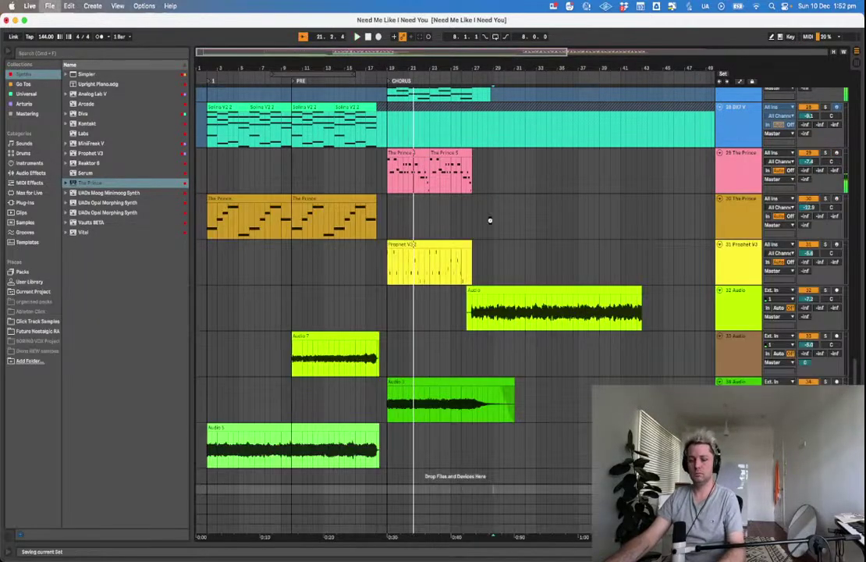
Play the arrangement from bar 1 through the chorus to hear the new balance.
click(534, 189)
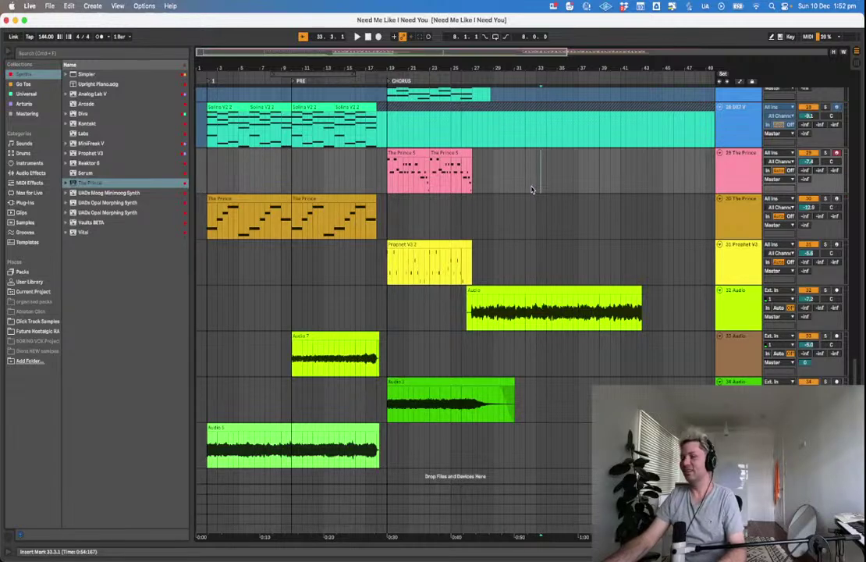
click(198, 178)
key(space)
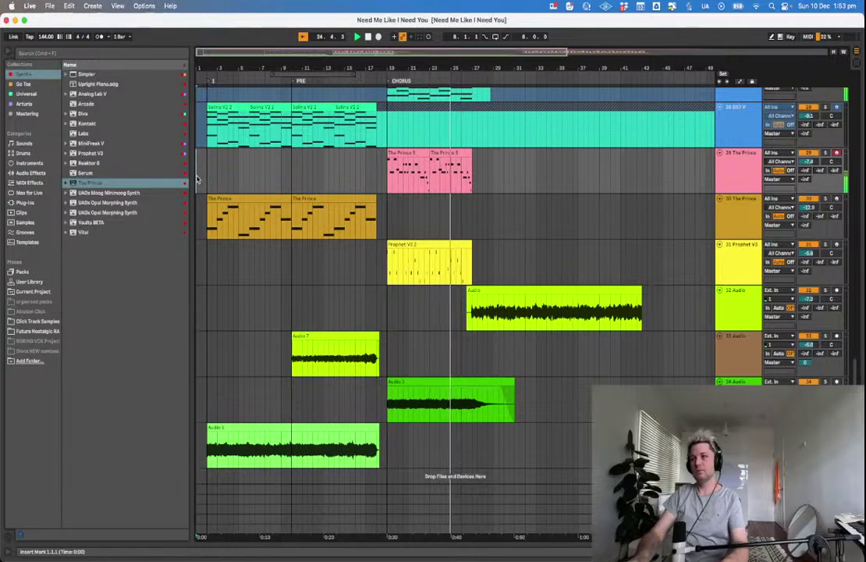
Add FF Pro-Q 3 to track 29 The Prince and start playback just before the chorus.
double_click(745, 162)
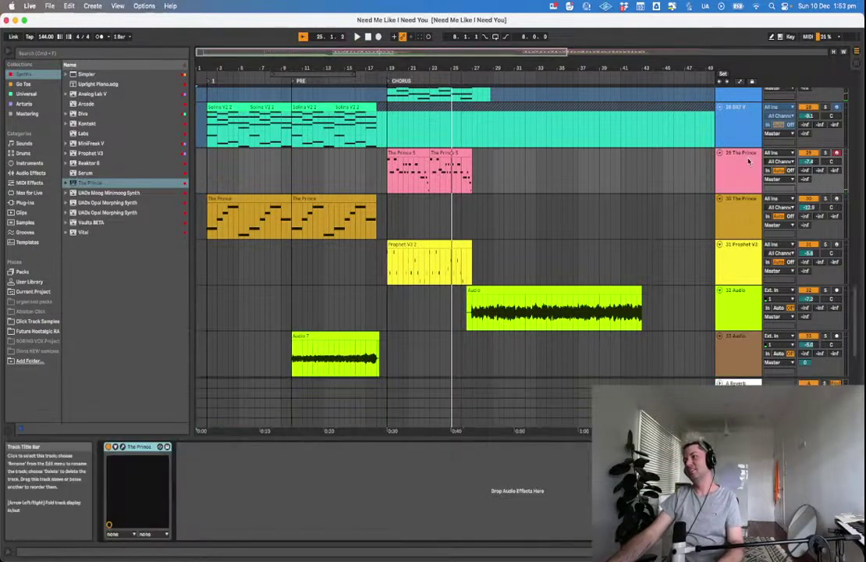
click(25, 83)
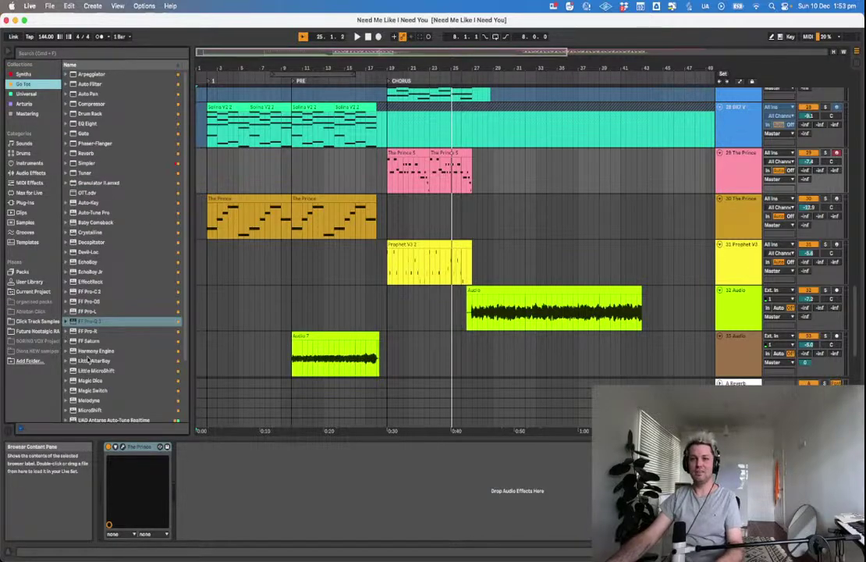
key(Return)
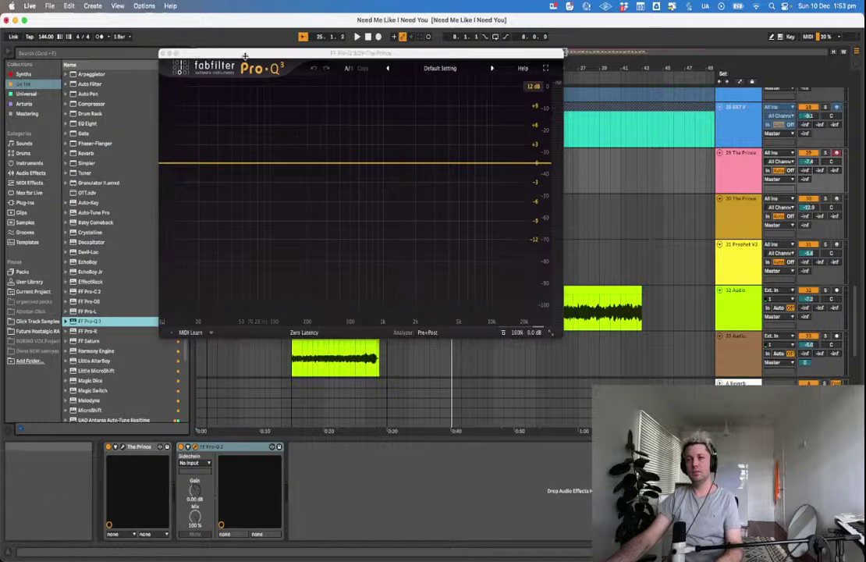
click(384, 184)
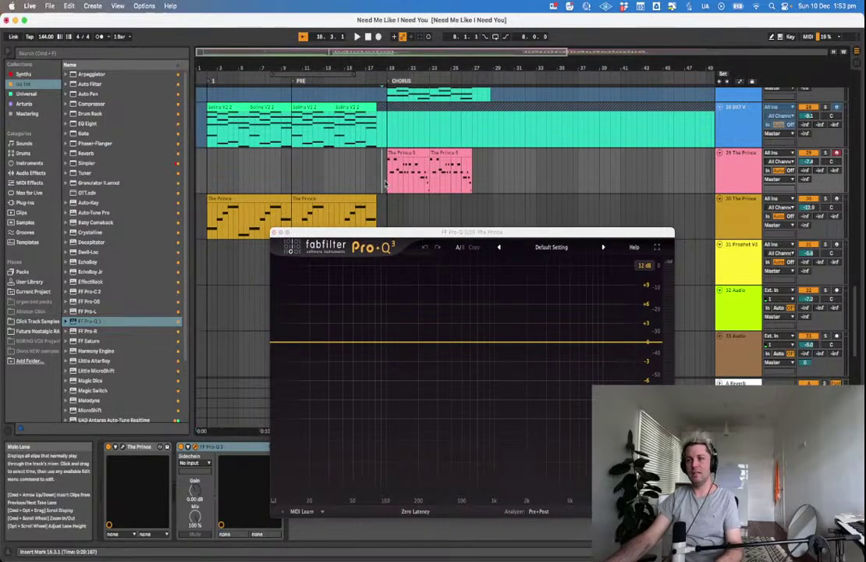
key(space)
drag(317, 344, 276, 347)
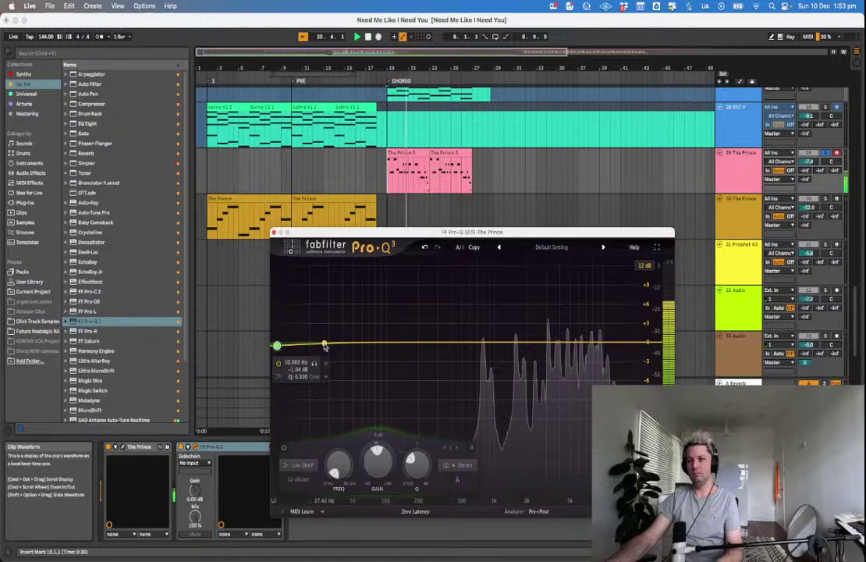
key(space)
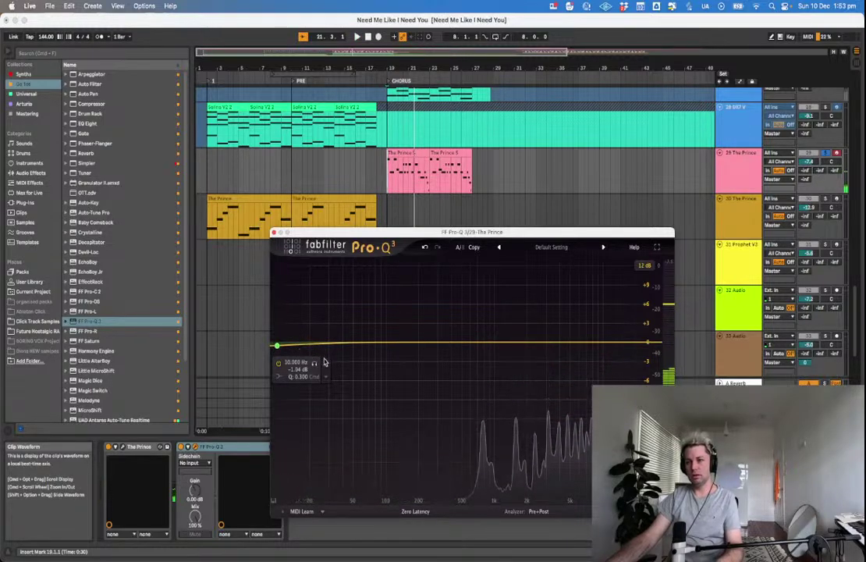
click(325, 364)
Add a 12 dB/oct low cut in Pro-Q 3 and bring it to about 1691 Hz during playback.
drag(290, 344, 564, 334)
key(space)
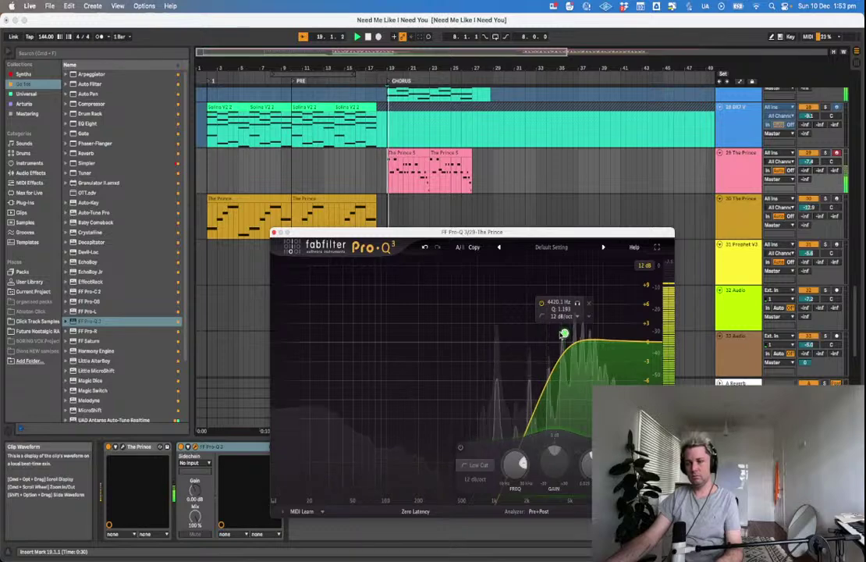
drag(563, 331, 519, 340)
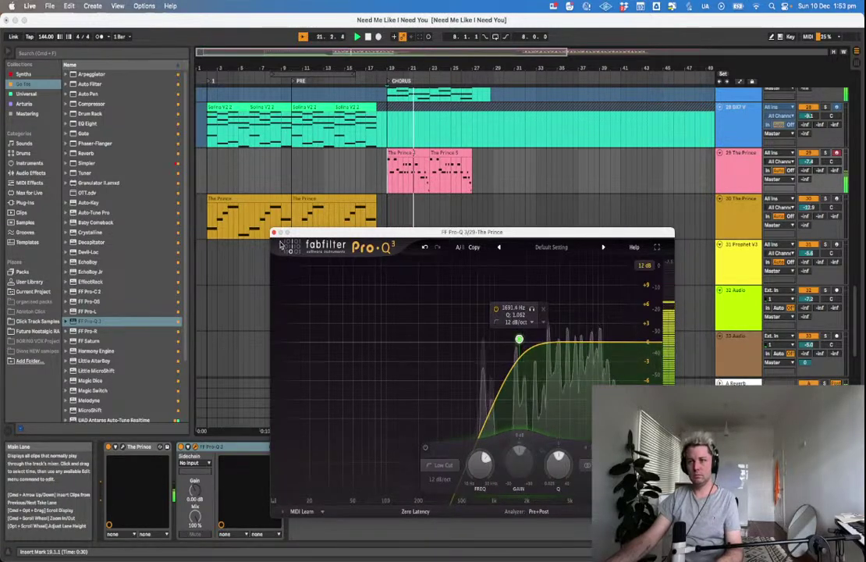
Add a 12 dB/oct high cut and shift both cuts lower, placing the low cut near 500 Hz and the high cut at about 1706 Hz.
drag(645, 349, 570, 333)
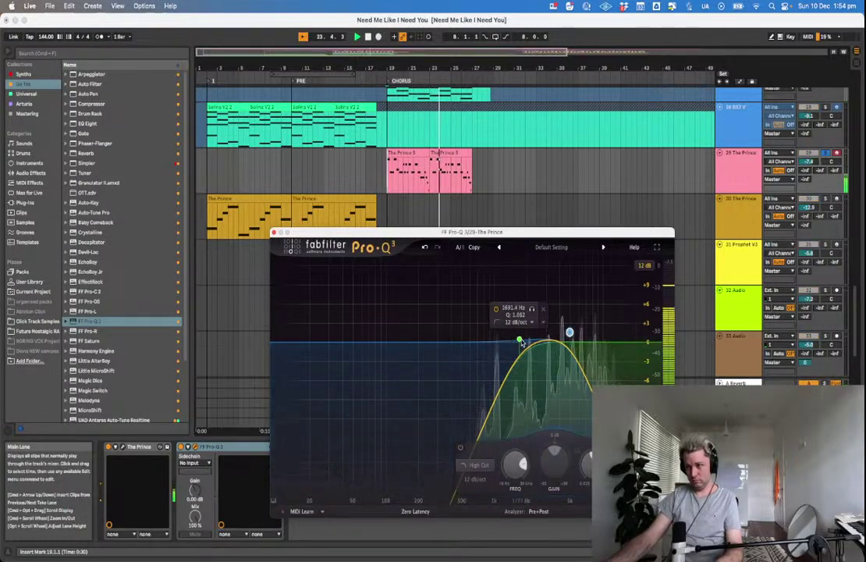
drag(519, 340, 510, 340)
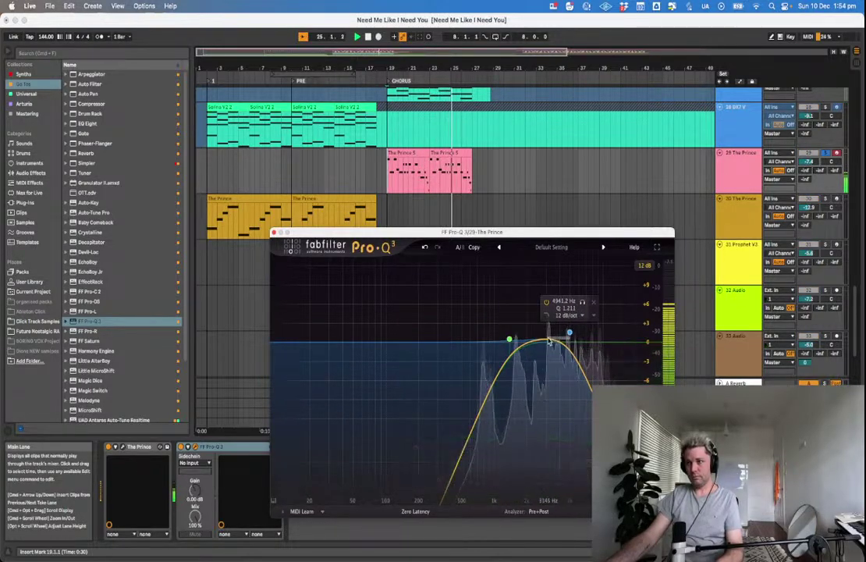
drag(569, 336, 468, 344)
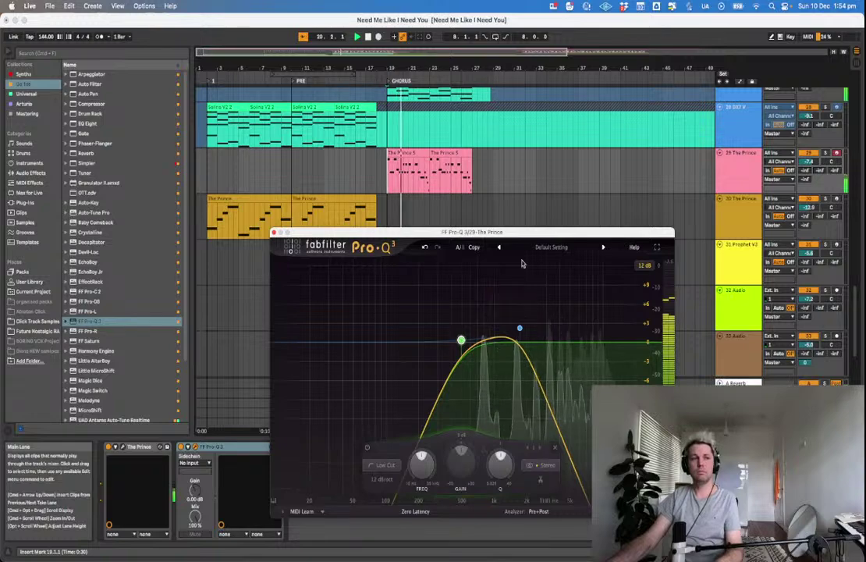
Raise track 29's volume to 0 dB and move its high cut up to about 2912 Hz.
drag(808, 162, 809, 145)
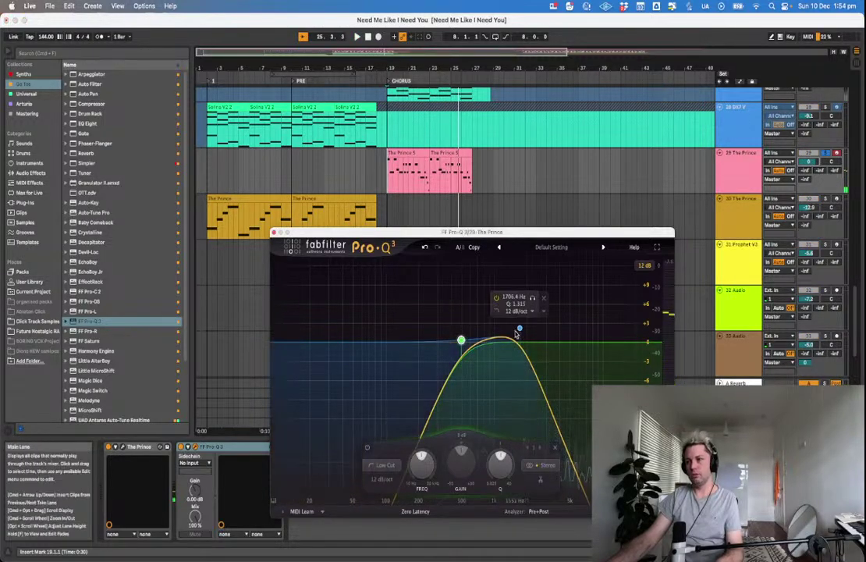
drag(520, 328, 542, 338)
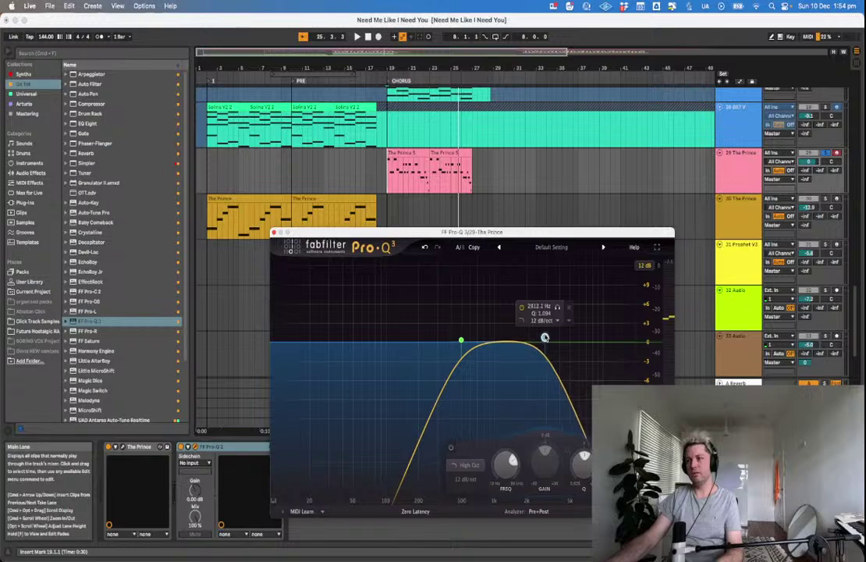
Raise track 29's send to the D Free Verb return to 0 dB while playing the chorus.
key(space)
drag(807, 180, 804, 110)
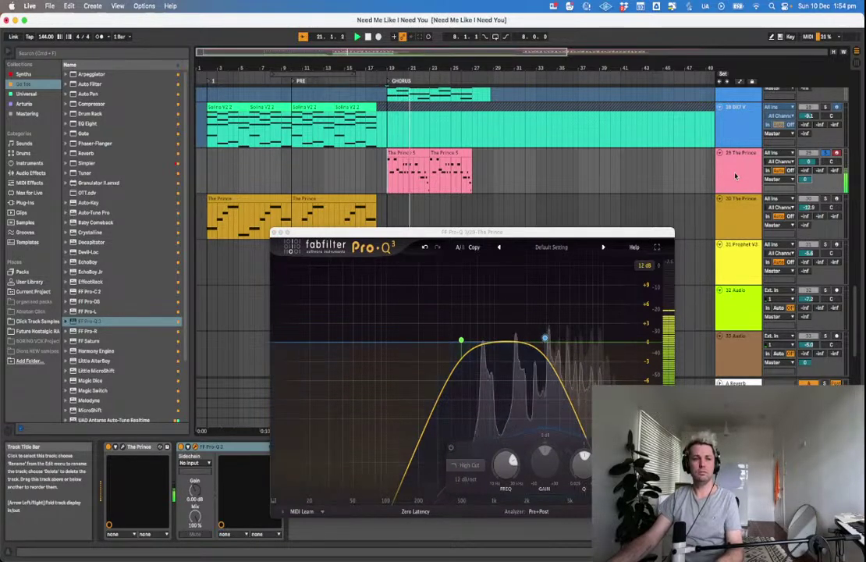
key(space)
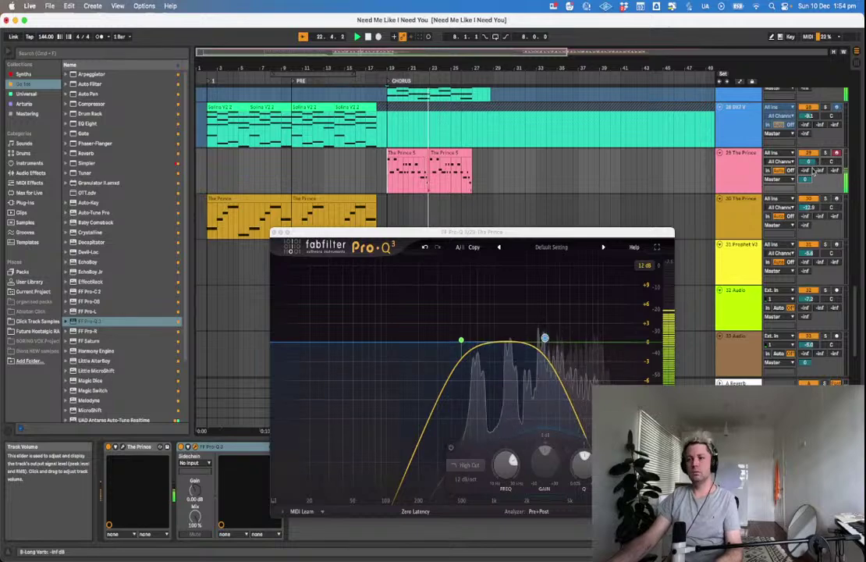
Close the Pro-Q 3 window and save the set.
click(273, 233)
click(606, 258)
key(super+s)
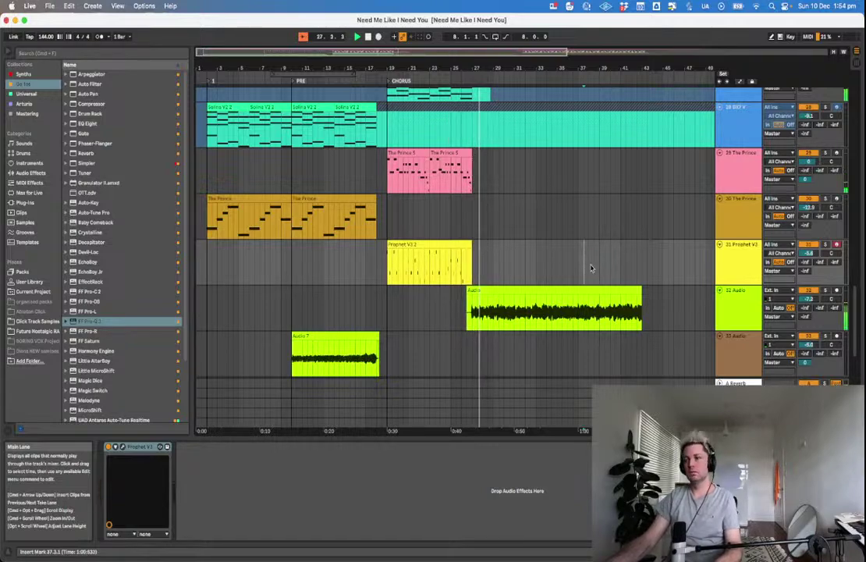
Restart playback from bar 1 and hide the device detail view.
scroll(504, 233, down, 3)
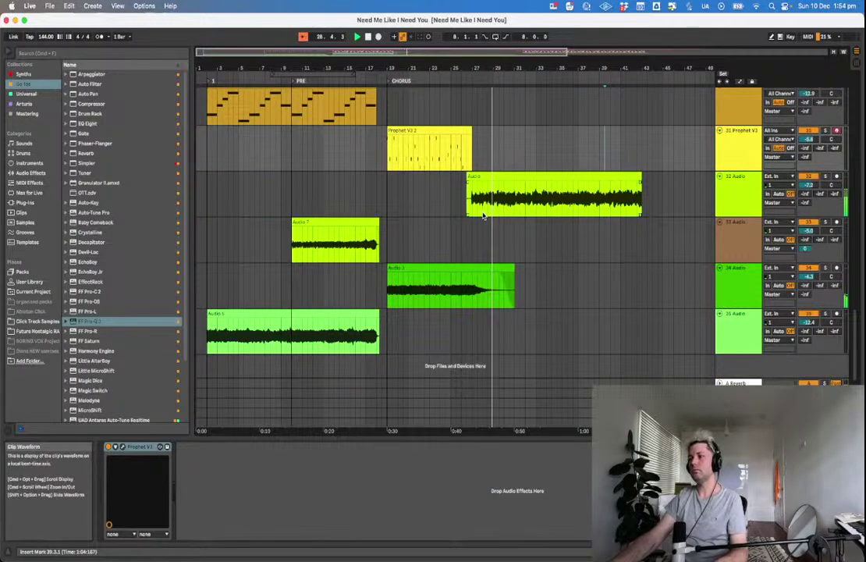
click(200, 288)
key(space)
key(space)
scroll(226, 275, up, 20)
key(super+alt+l)
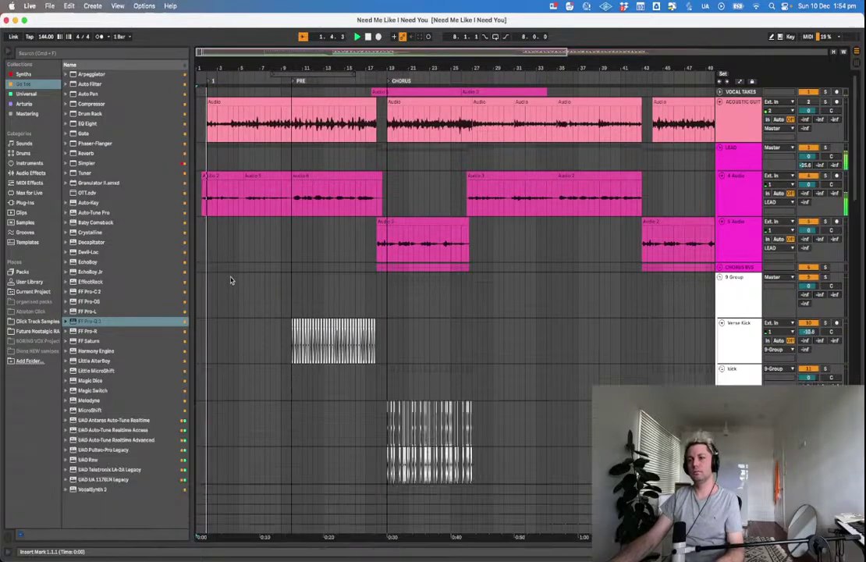
Lower the volume of track 28, DX7 V, to -13.1 dB while the song plays.
scroll(228, 284, down, 10)
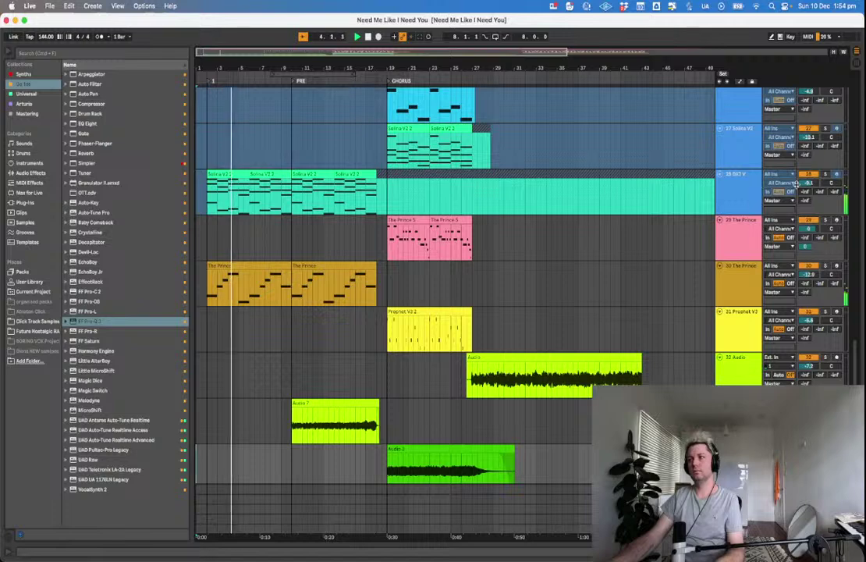
drag(806, 185, 806, 191)
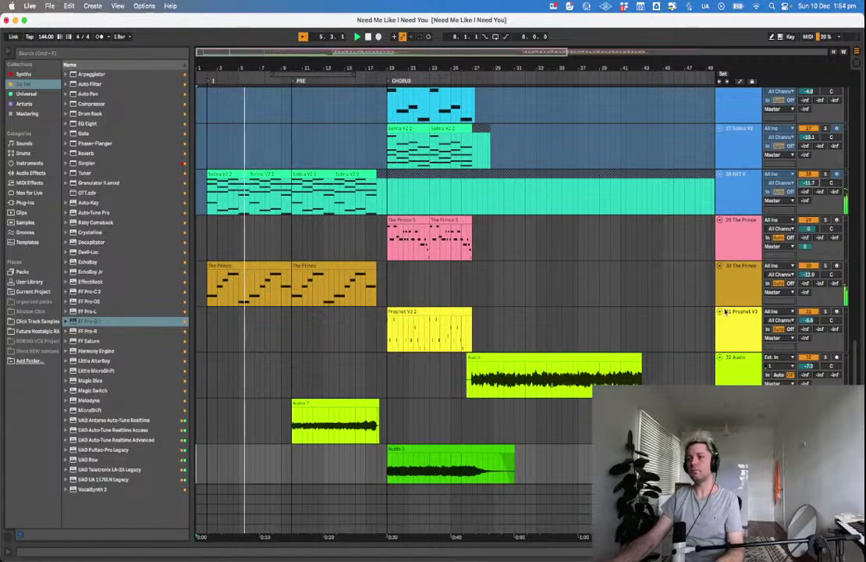
scroll(726, 313, down, 2)
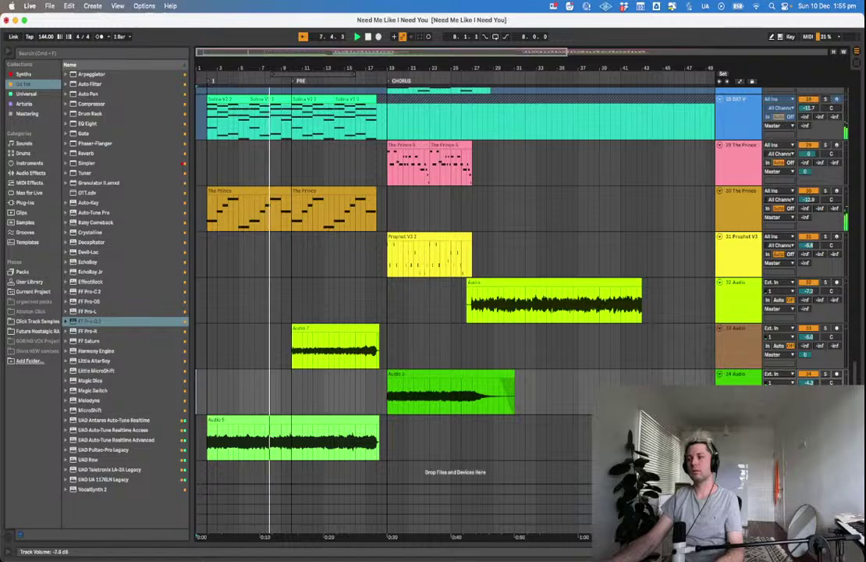
scroll(821, 275, up, 6)
scroll(821, 275, down, 2)
drag(810, 266, 810, 272)
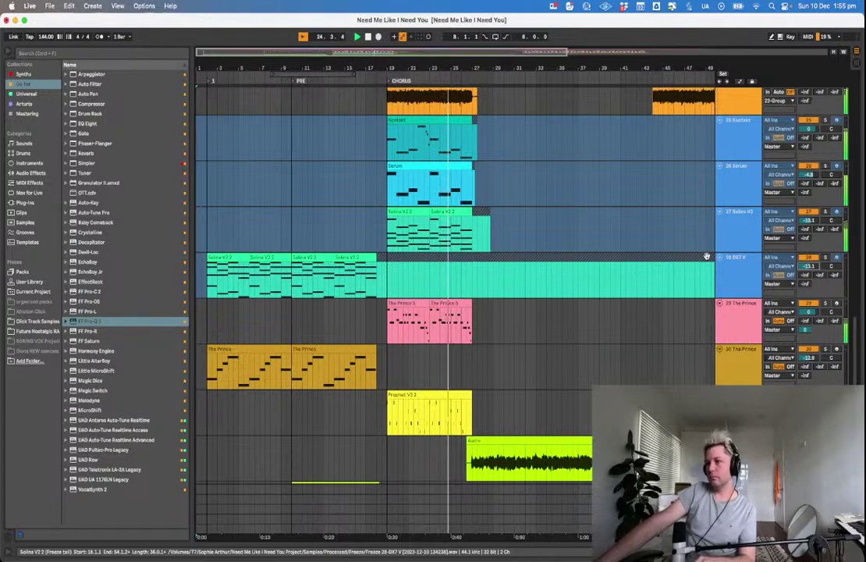
Lower the volume of track 29, The Prince, to -1.0 dB and save the set.
drag(809, 312, 810, 315)
scroll(699, 277, up, 1)
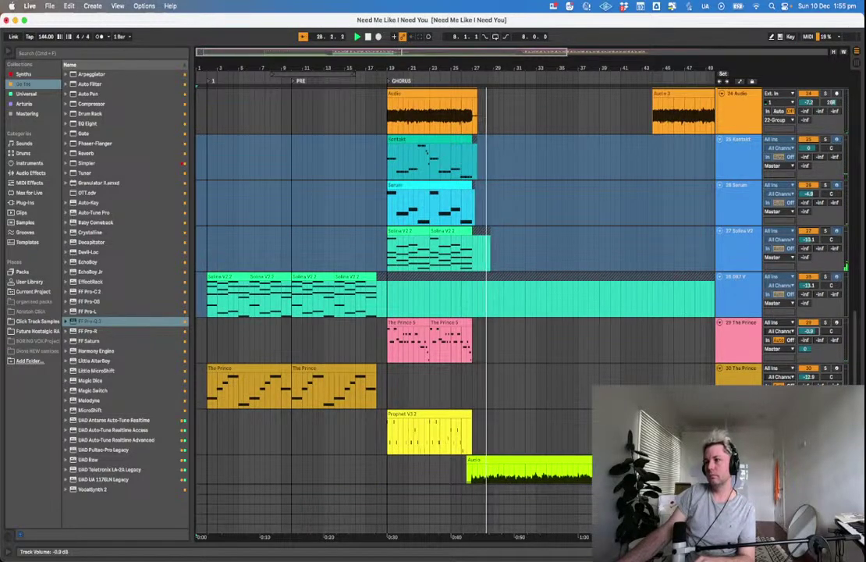
key(super+s)
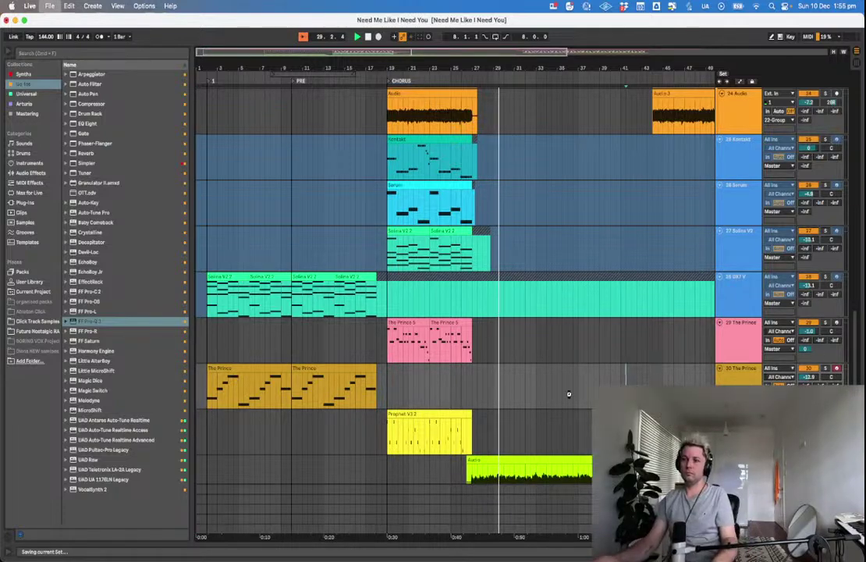
Duplicate the chorus snare clips of tracks 15 to 17 from bars 19–27 into the following eight bars.
scroll(567, 374, down, 10)
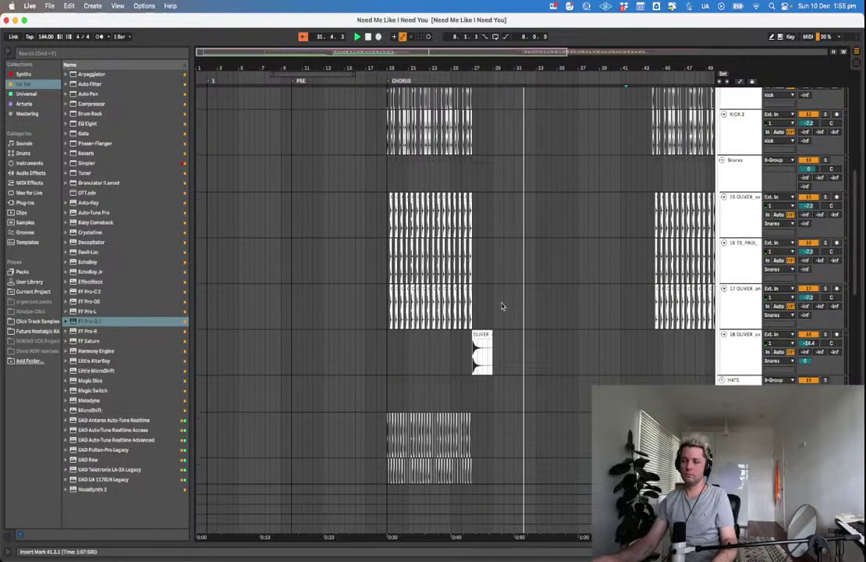
drag(392, 208, 471, 320)
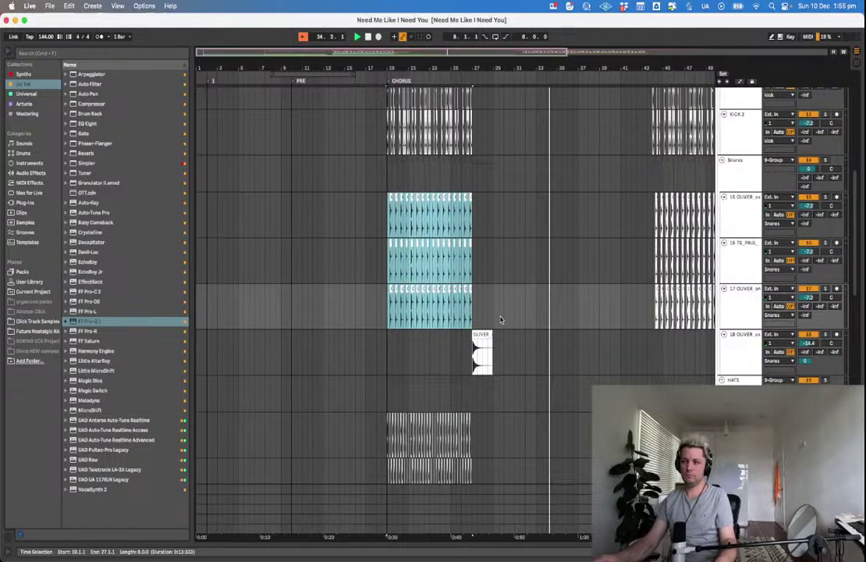
key(super+d)
Play from bar 25 and audition the snare layers past bar 27, soloing tracks within the Snares group.
click(457, 178)
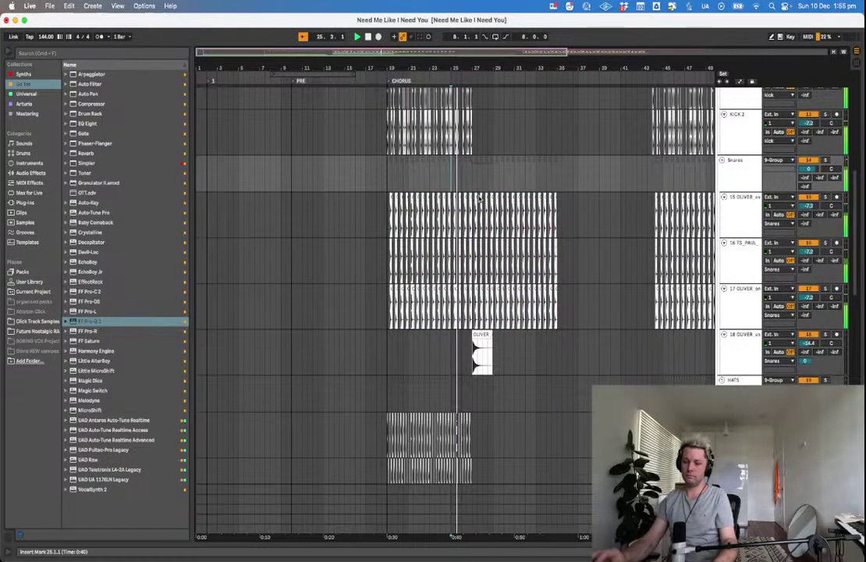
key(plus)
key(plus)
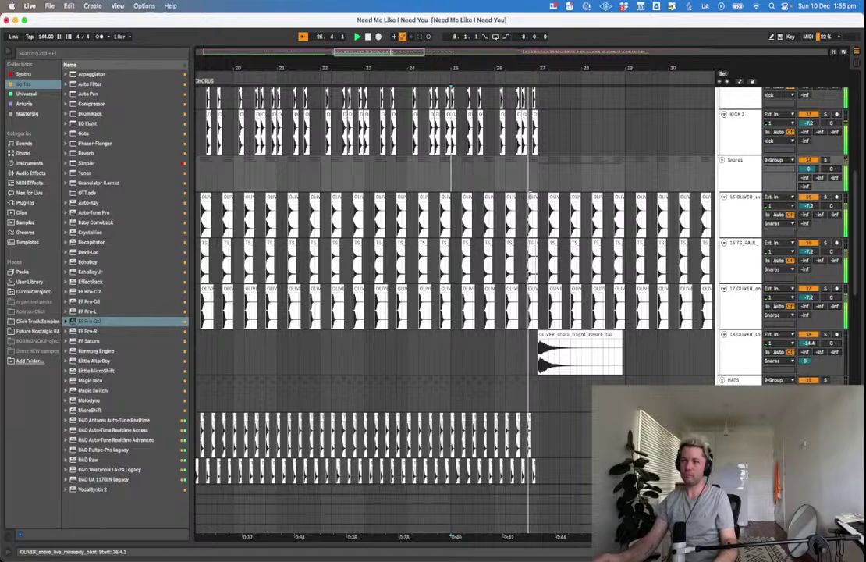
scroll(523, 204, right, 1)
click(515, 219)
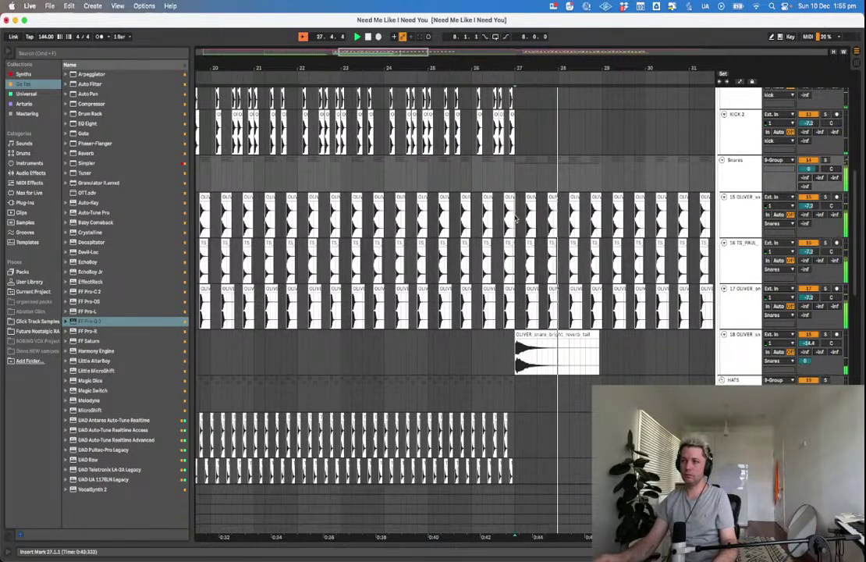
drag(515, 219, 539, 251)
key(minus)
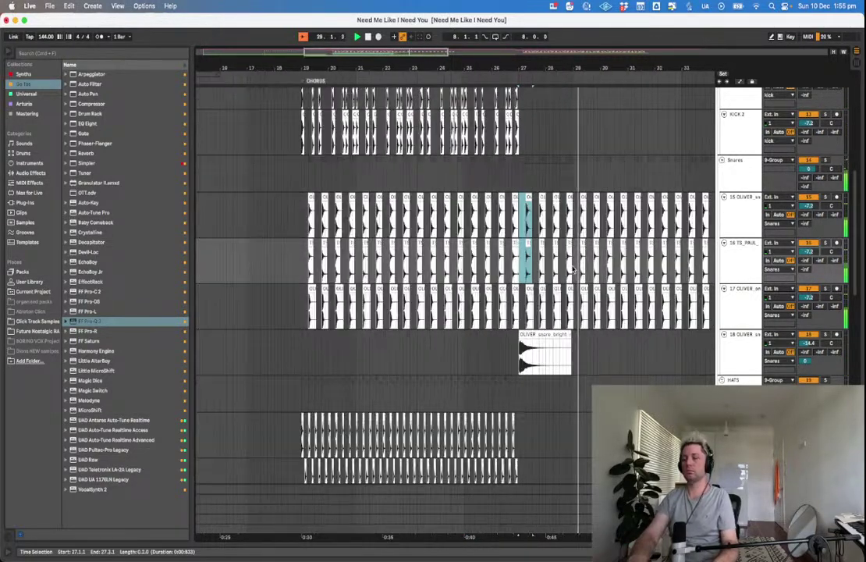
key(minus)
scroll(687, 271, up, 1)
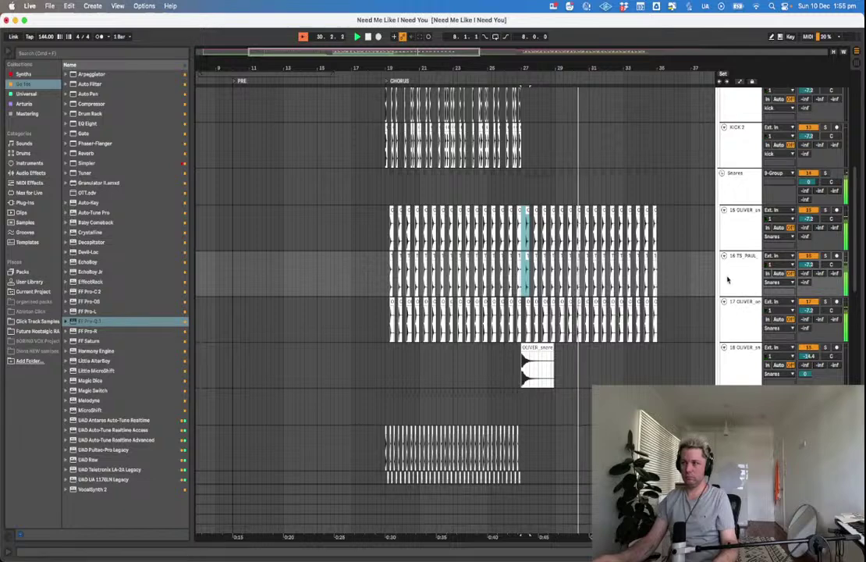
scroll(728, 279, up, 5)
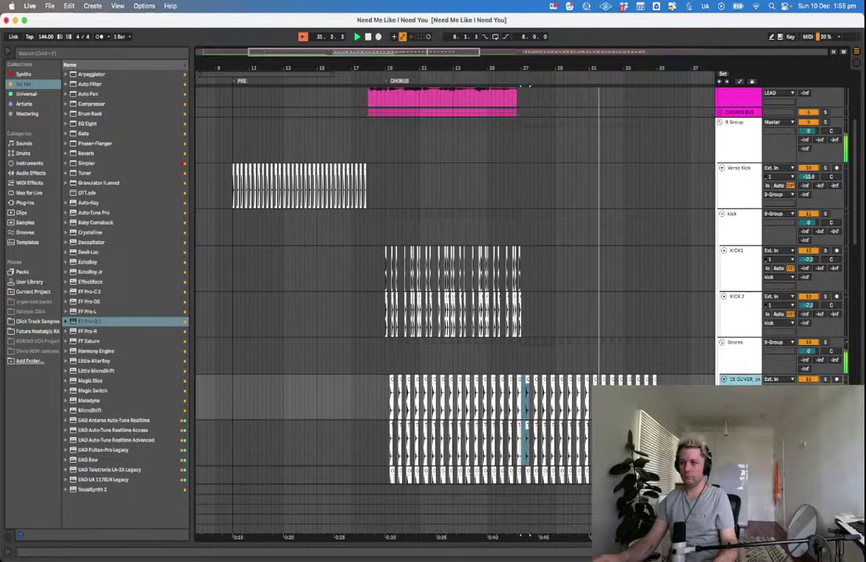
scroll(727, 279, down, 1)
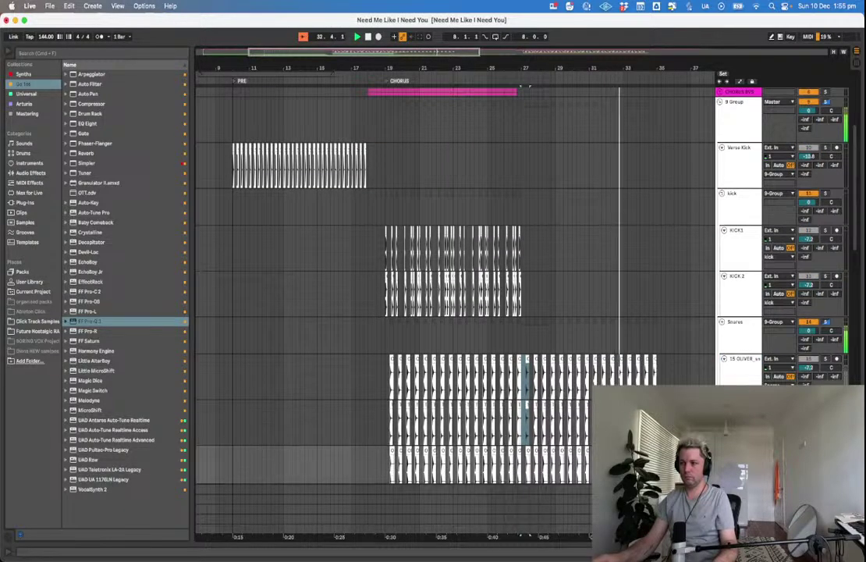
Delete the duplicated snare clips after bar 27 on tracks 16 and 17, and play from bar 26.2 without solo.
key(space)
click(708, 424)
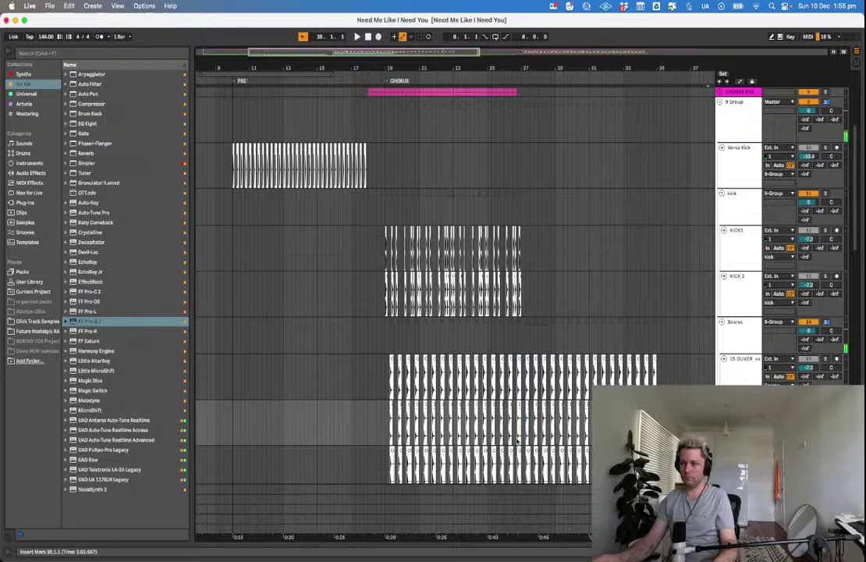
click(520, 344)
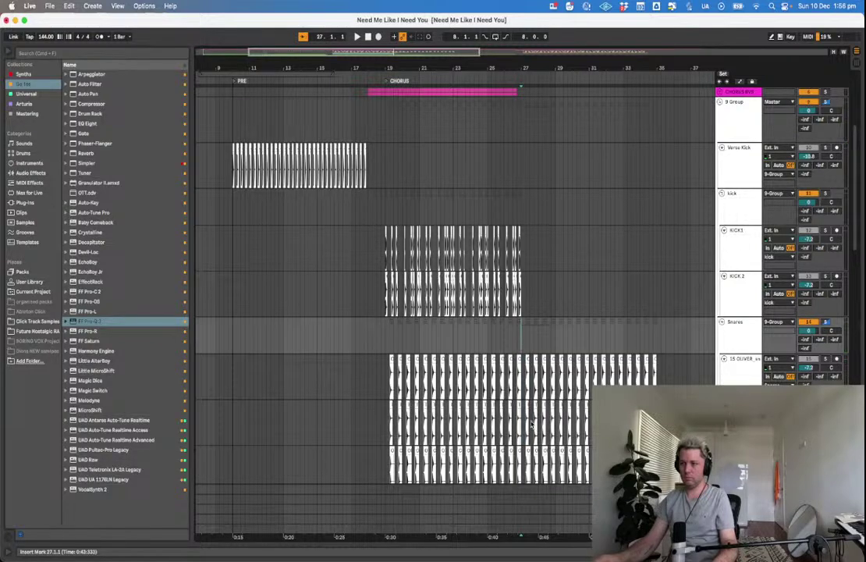
drag(544, 438, 624, 472)
key(Delete)
click(509, 336)
key(space)
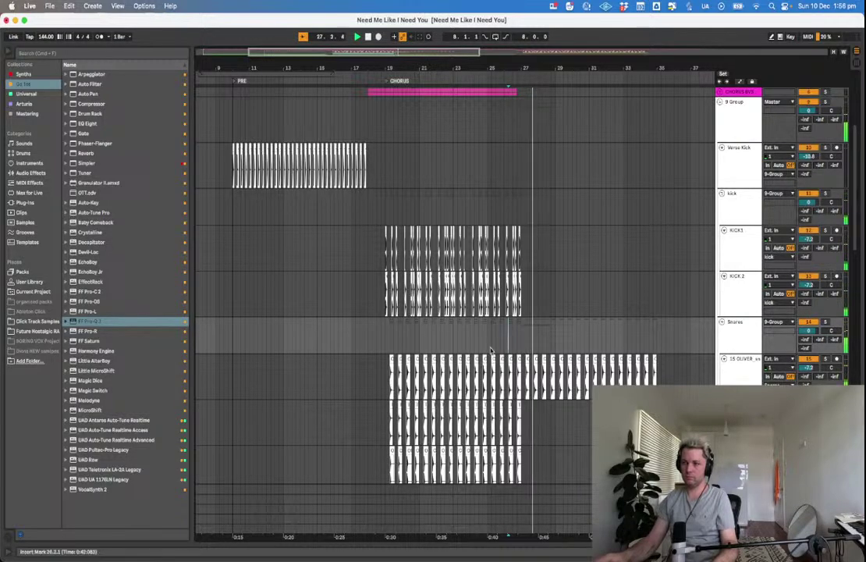
Repeat the two-bar snare section from 33.2.1 to 35.2.1 on track 15 until the pattern reaches bar 41.2.1.
scroll(679, 373, right, 5)
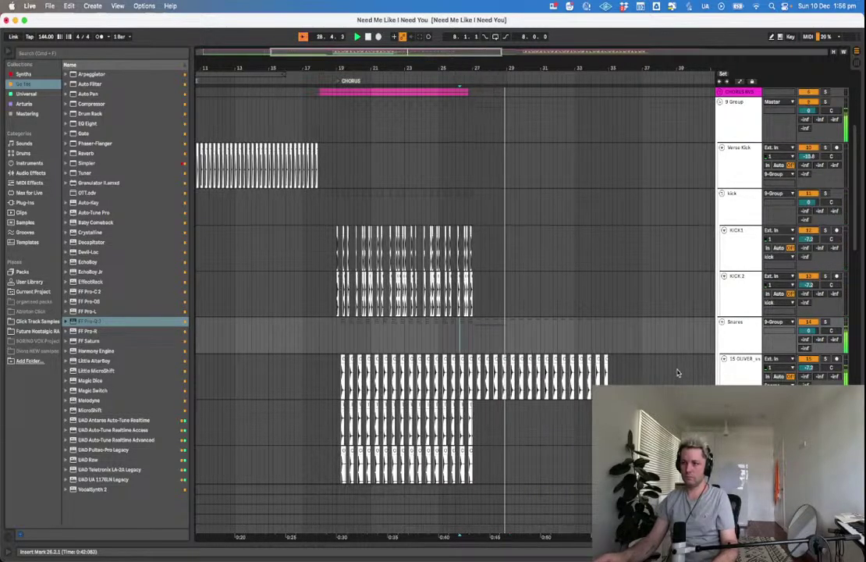
mouse_move(390, 334)
mouse_down()
mouse_move(400, 381)
mouse_move(423, 382)
mouse_up()
click(424, 383)
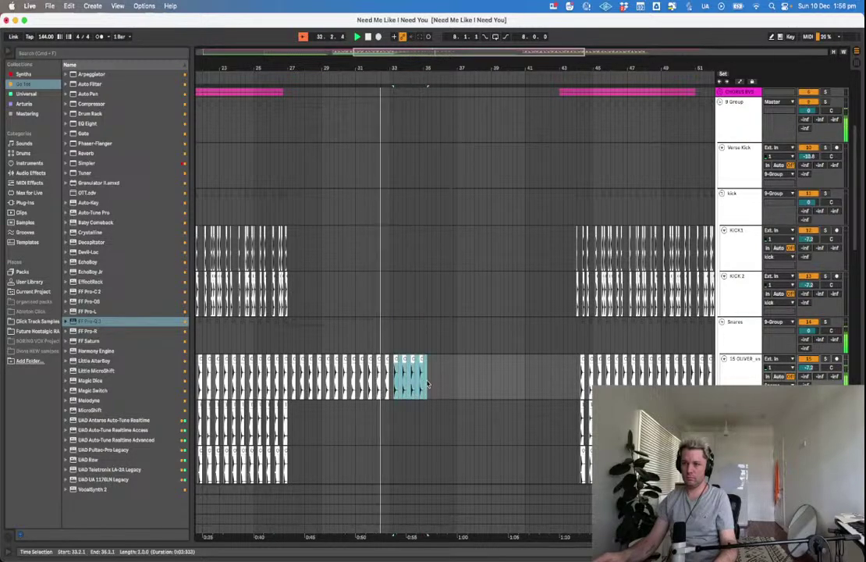
key(super+d)
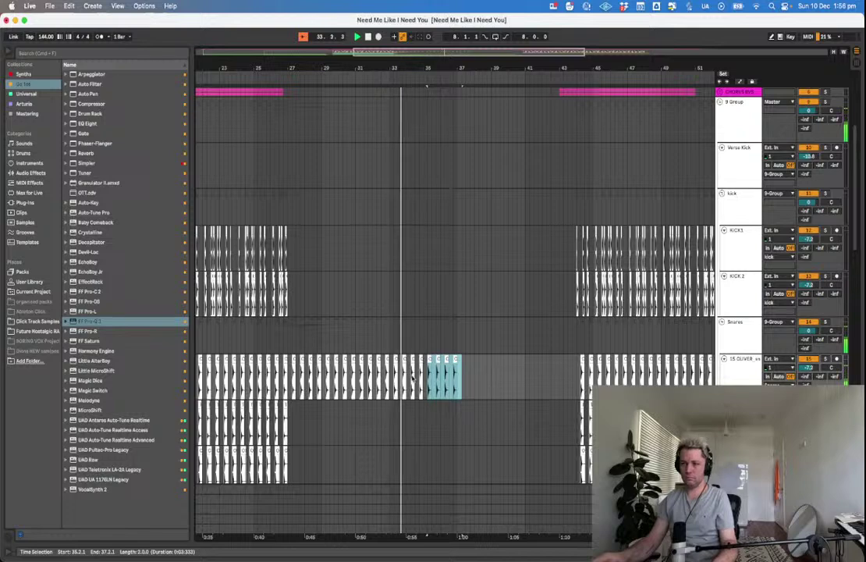
scroll(437, 491, up, 2)
key(Right)
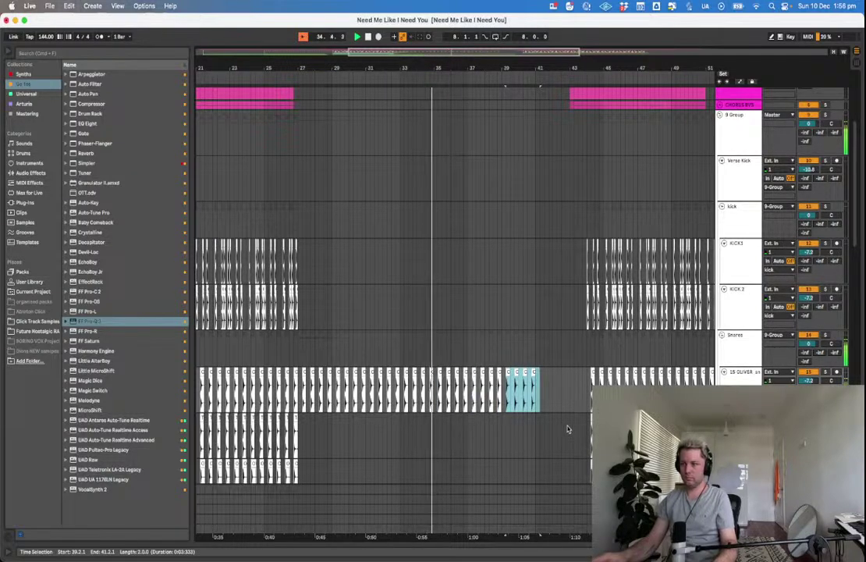
Add a locator named 2 at bar 35 and copy one chorus hit of the KICK 2 track to 35.1.1.
click(435, 310)
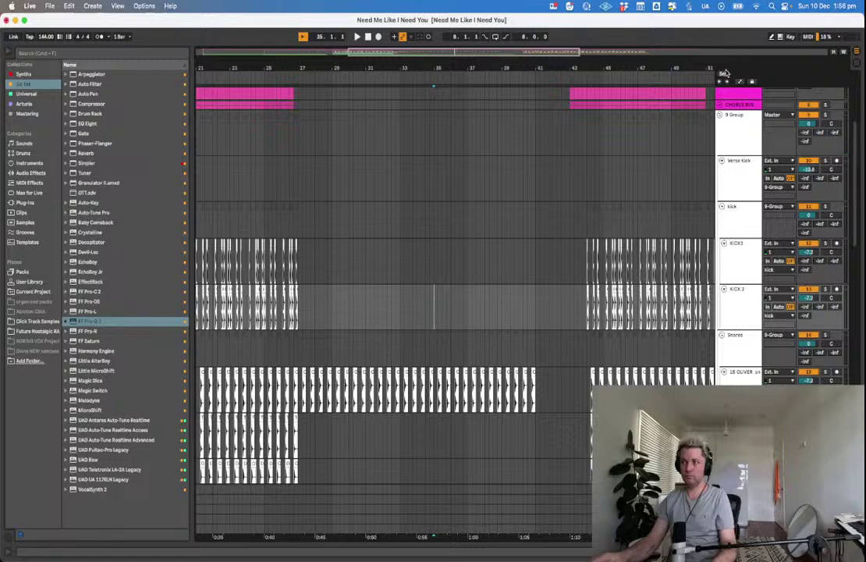
click(286, 248)
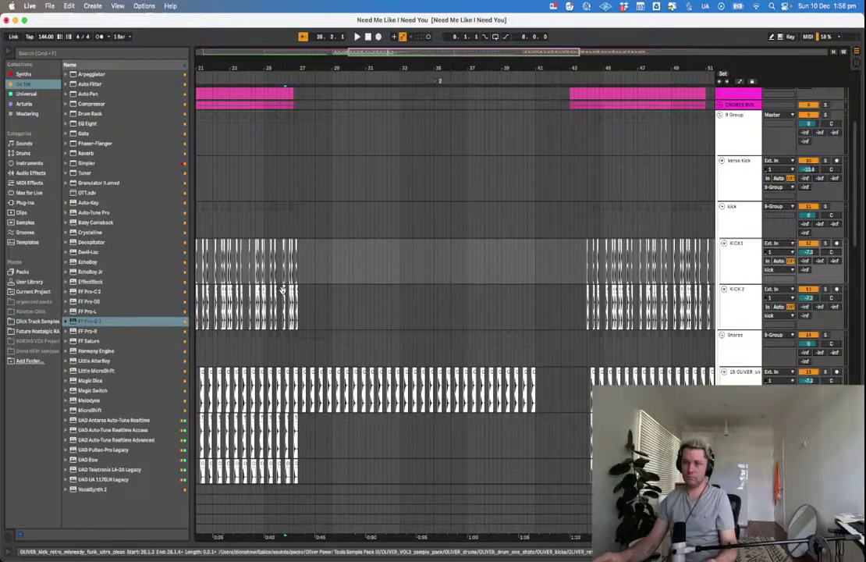
click(438, 327)
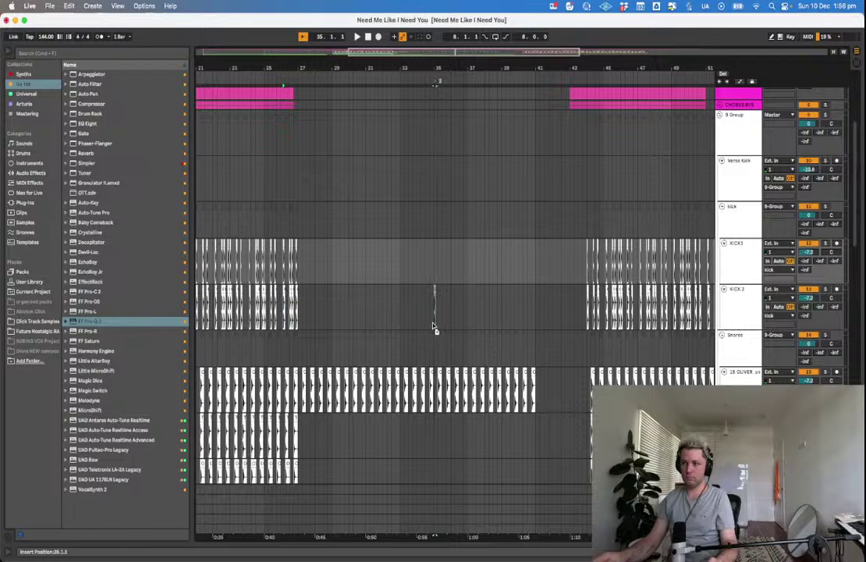
drag(433, 327, 433, 326)
key(plus)
key(plus)
key(plus)
key(plus)
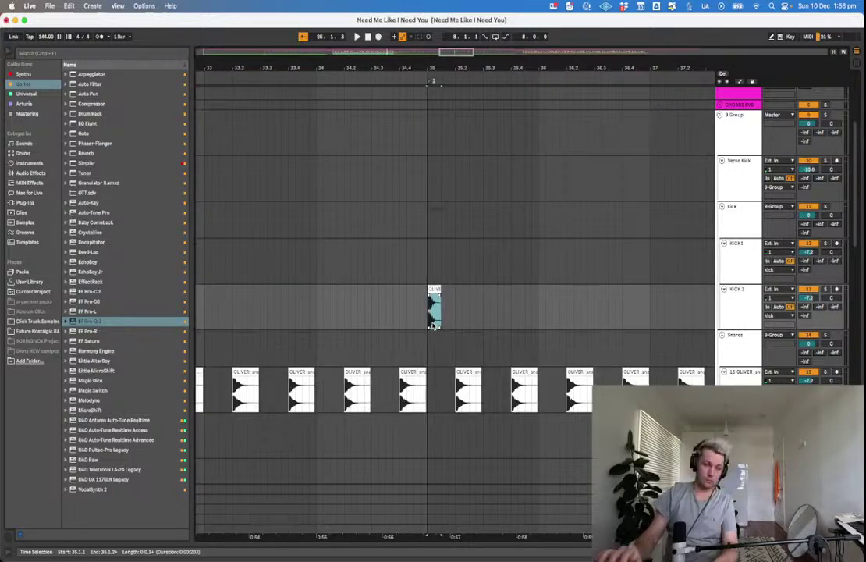
Copy the KICK 2 hit to an eighth note after and an eighth note before bar 35, checking by playback.
click(426, 311)
key(space)
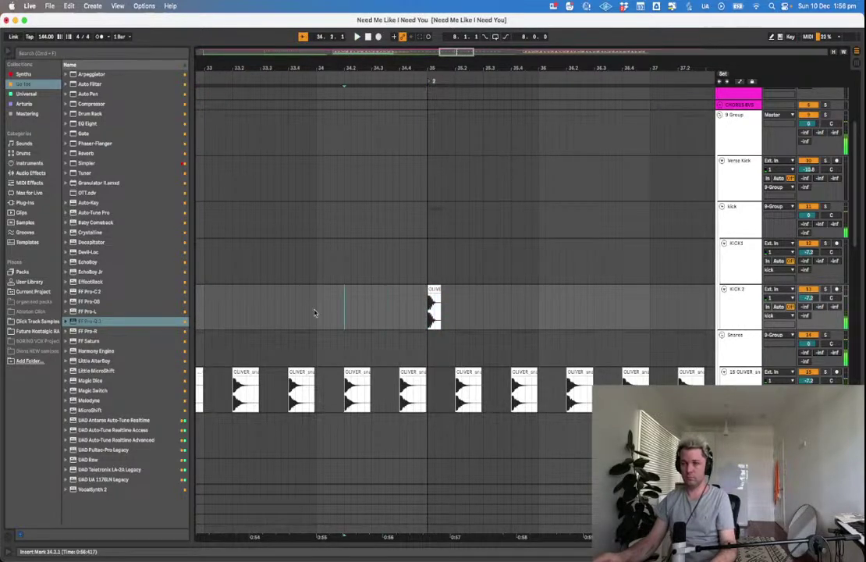
mouse_move(435, 289)
mouse_down()
mouse_move(420, 287)
mouse_move(448, 289)
mouse_up()
key(space)
click(379, 304)
key(space)
Lower the clip gain of the pickup kick at 34.4.3 to -4.08 dB and play it back from before bar 35.
double_click(420, 309)
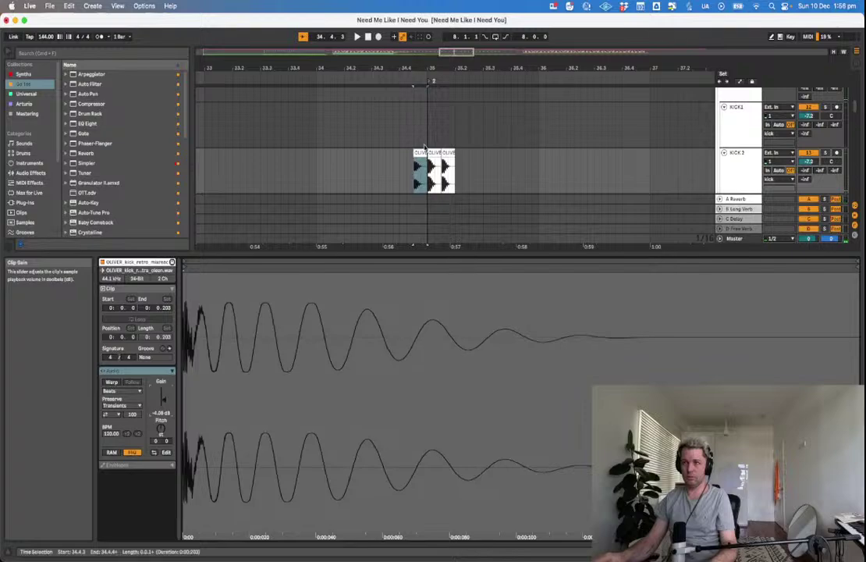
click(343, 181)
double_click(361, 153)
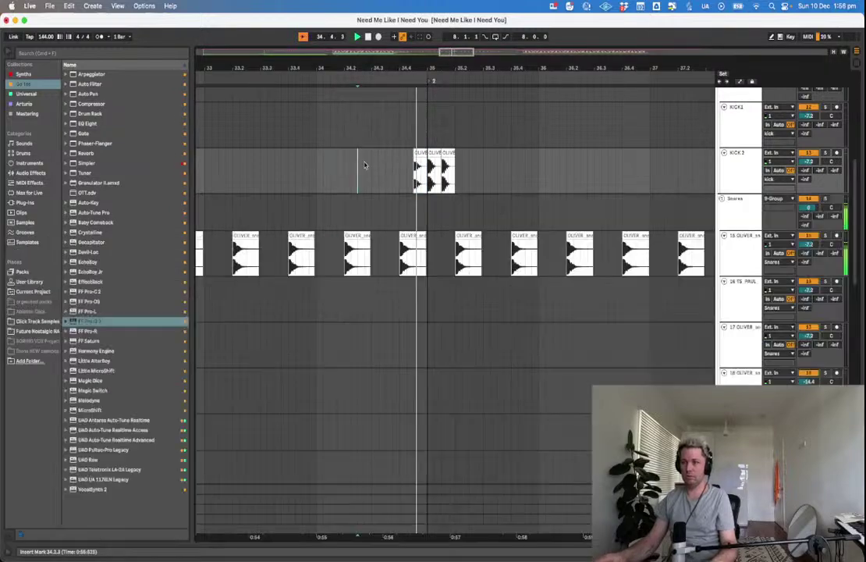
Copy the pair of kick hits starting at bar 35 on the KICK 2 track to bars 37 and 39.
scroll(502, 230, right, 2)
scroll(428, 186, right, 2)
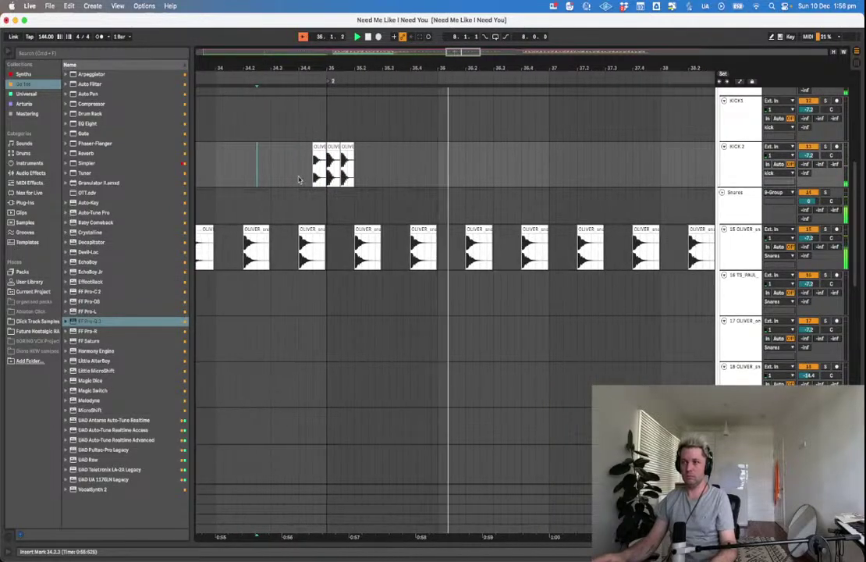
click(335, 148)
drag(334, 164, 560, 166)
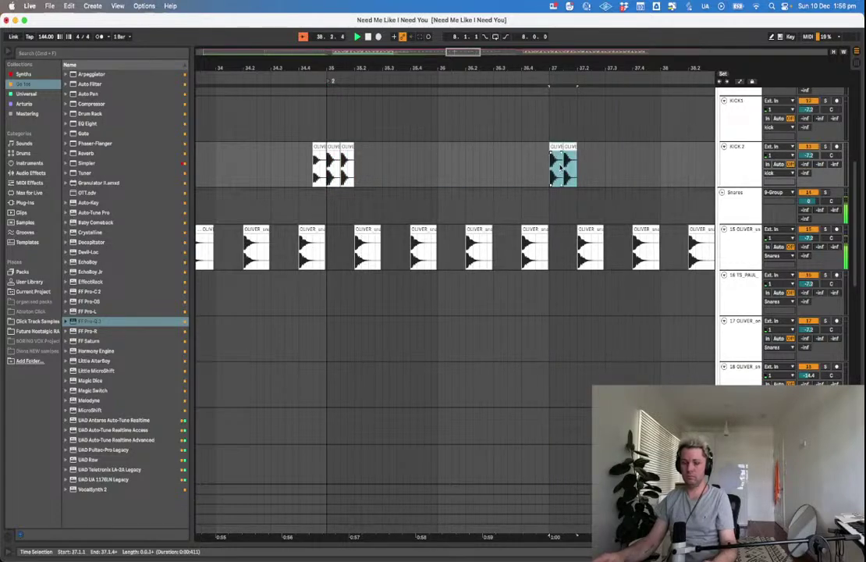
scroll(555, 174, right, 10)
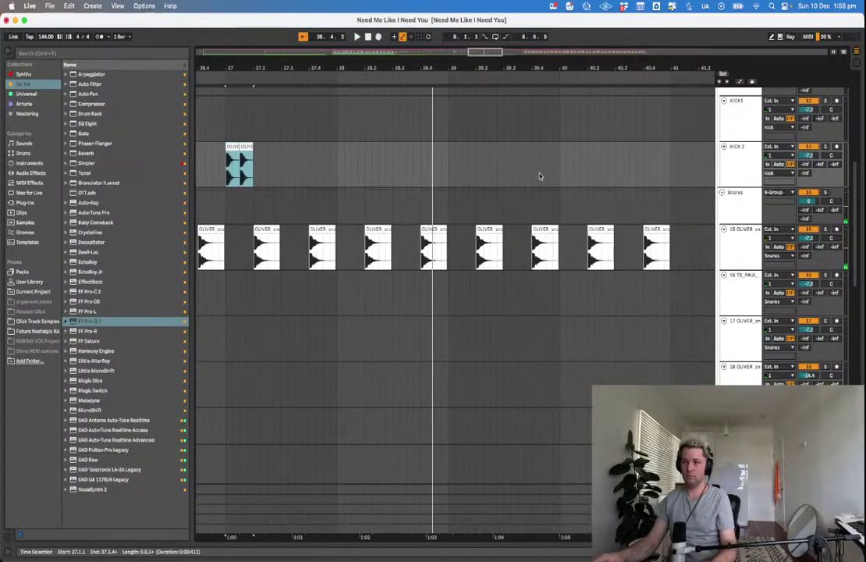
drag(244, 160, 466, 178)
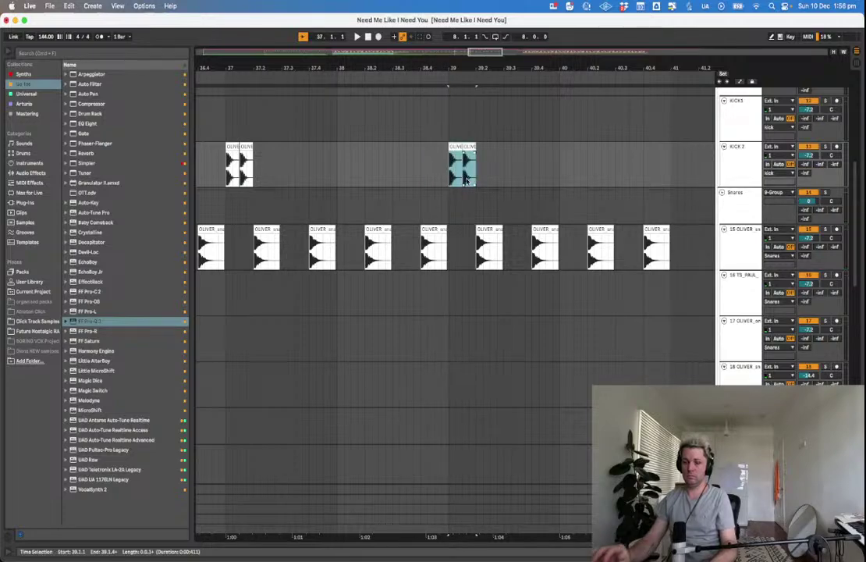
Copy the pickup kick at 34.4.3 on the KICK 2 track to an eighth note before bar 39, play it back and save the set.
scroll(464, 179, down, 5)
scroll(466, 181, up, 3)
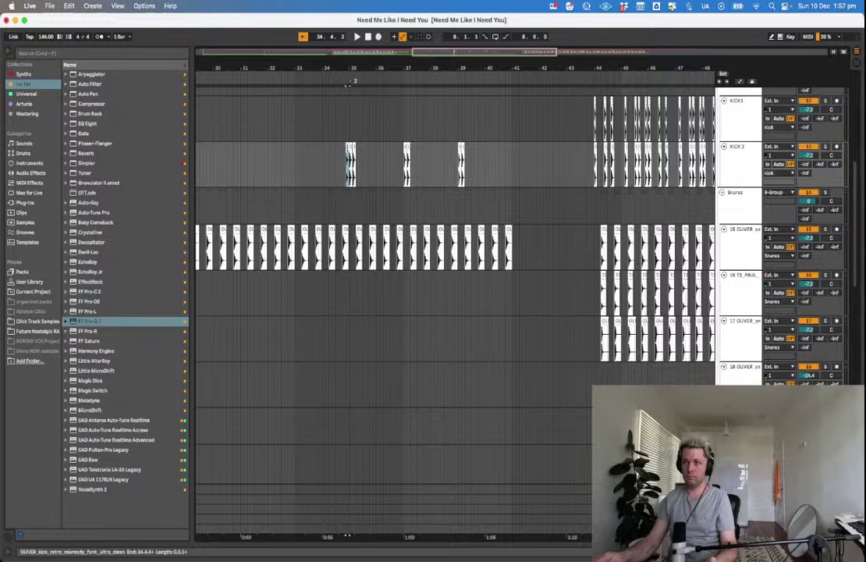
scroll(449, 168, up, 3)
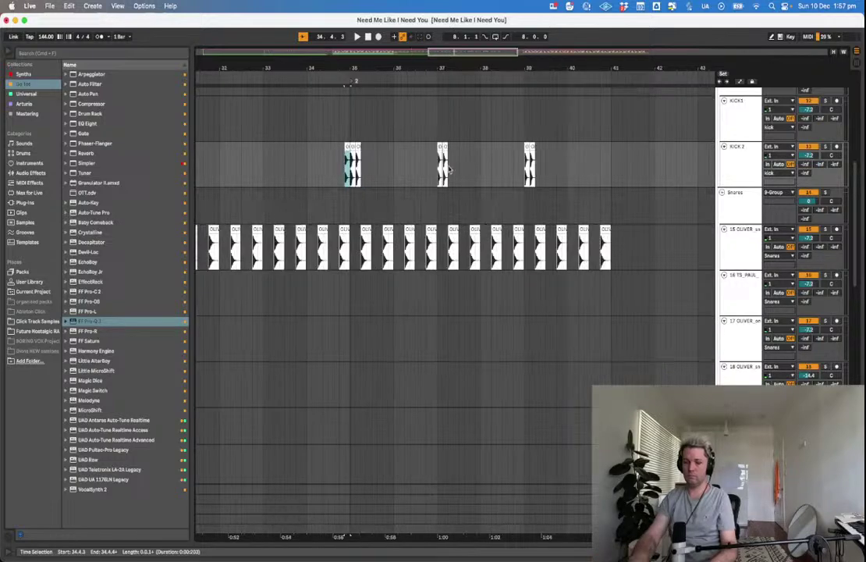
scroll(302, 162, right, 5)
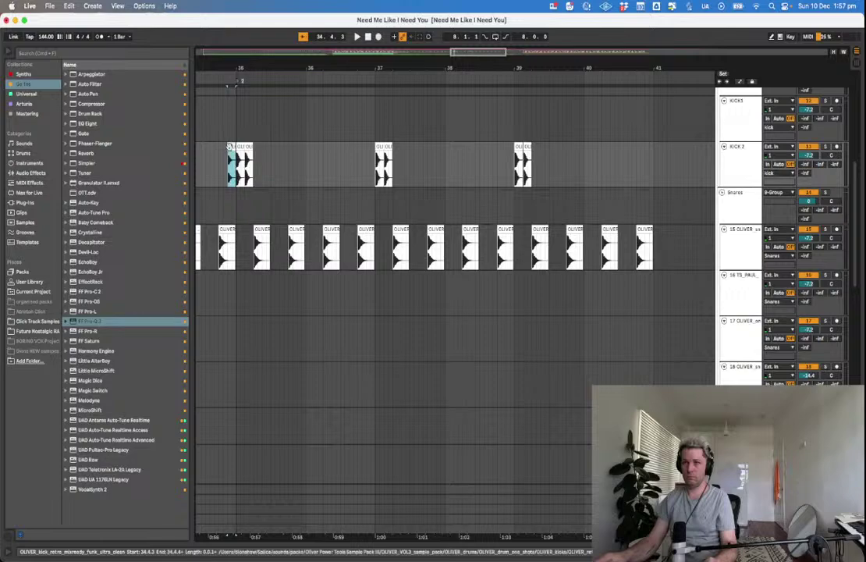
click(511, 176)
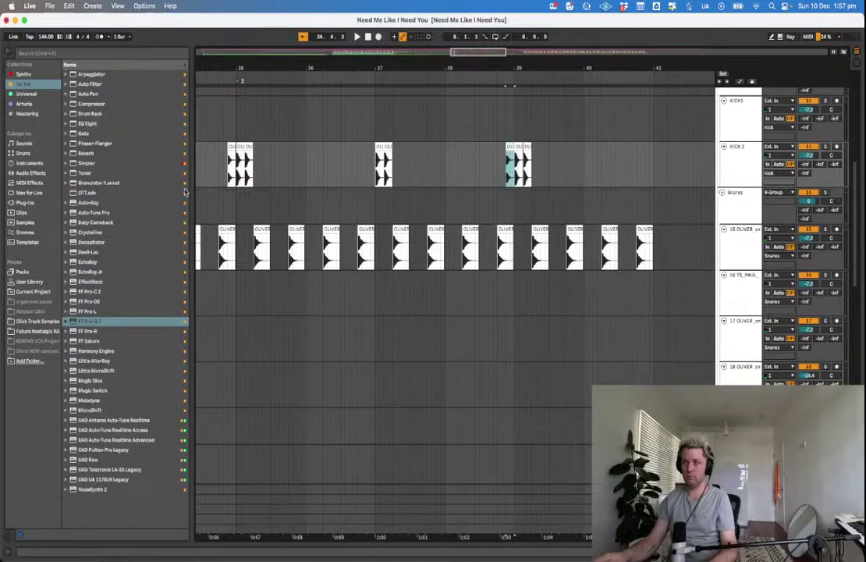
key(space)
key(super+s)
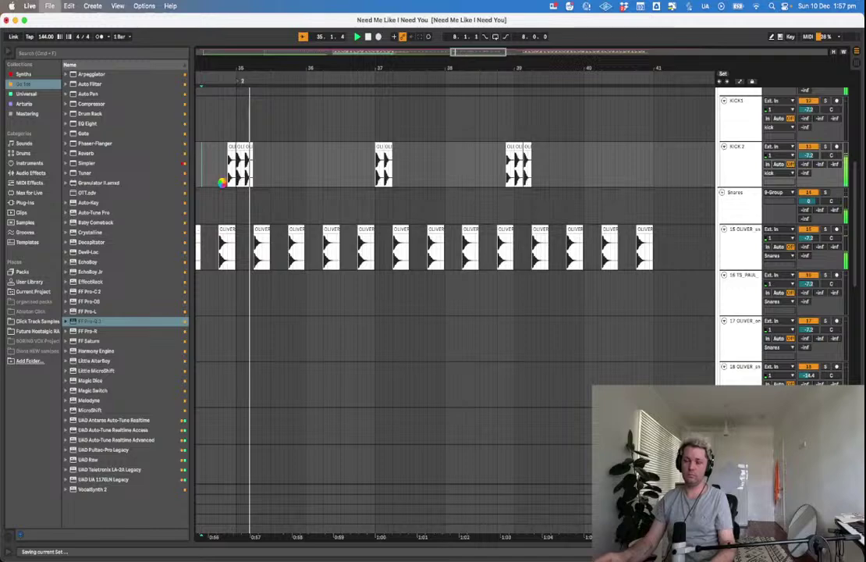
Copy a pair of KICK 2 hits to the end of the verse snare part, starting an eighth note before bar 41.
key(minus)
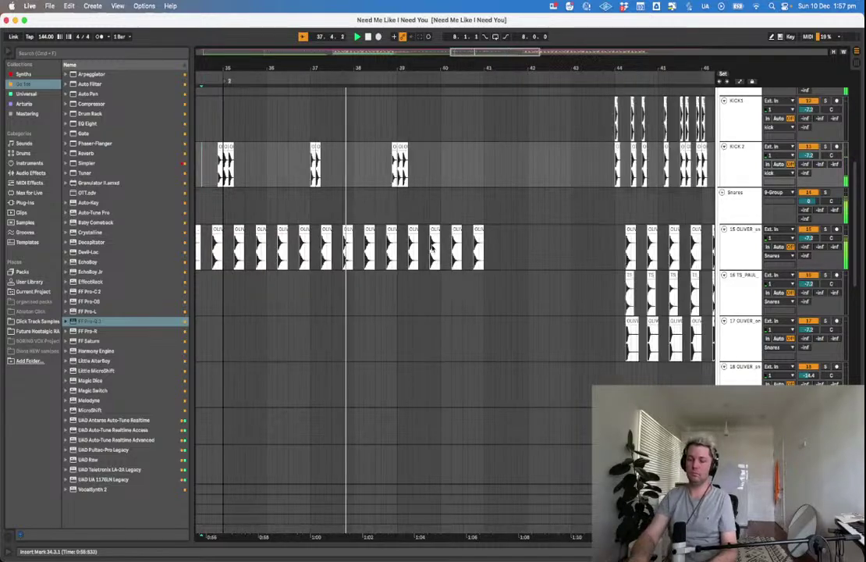
key(minus)
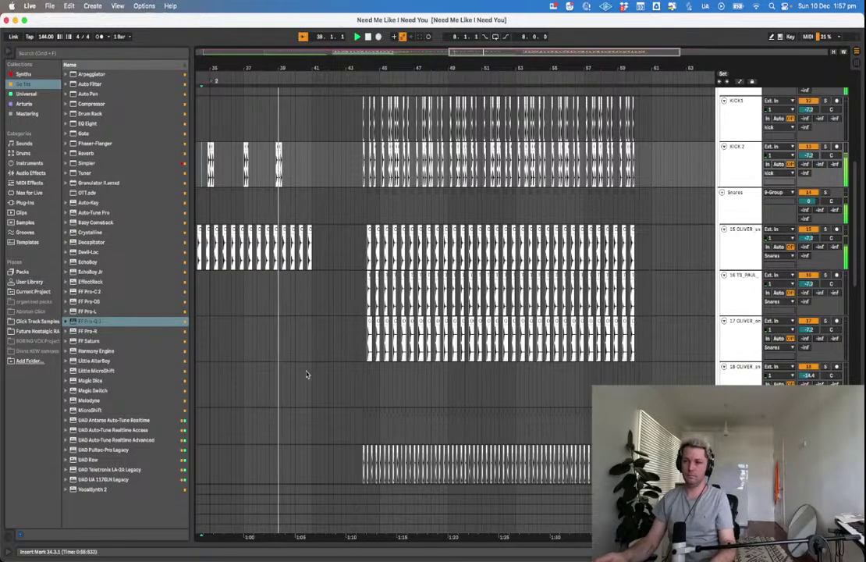
scroll(323, 394, left, 5)
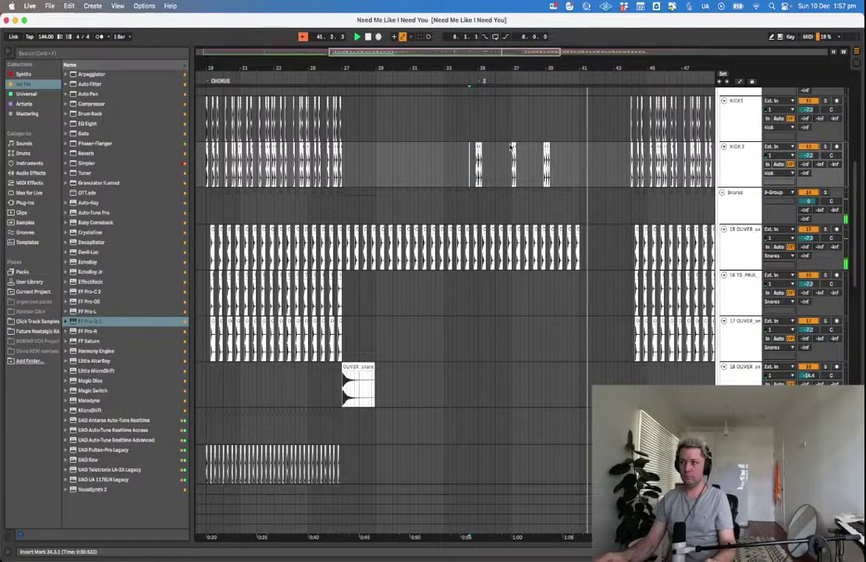
click(581, 165)
click(574, 169)
key(space)
drag(581, 165, 579, 149)
key(space)
key(space)
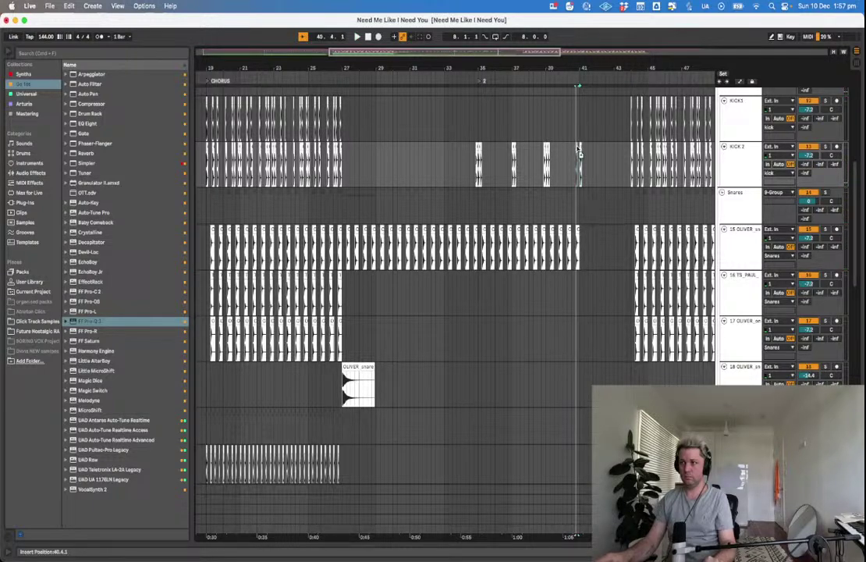
Play the verse kick pattern back from 32.2.3 and save the set.
scroll(579, 153, up, 5)
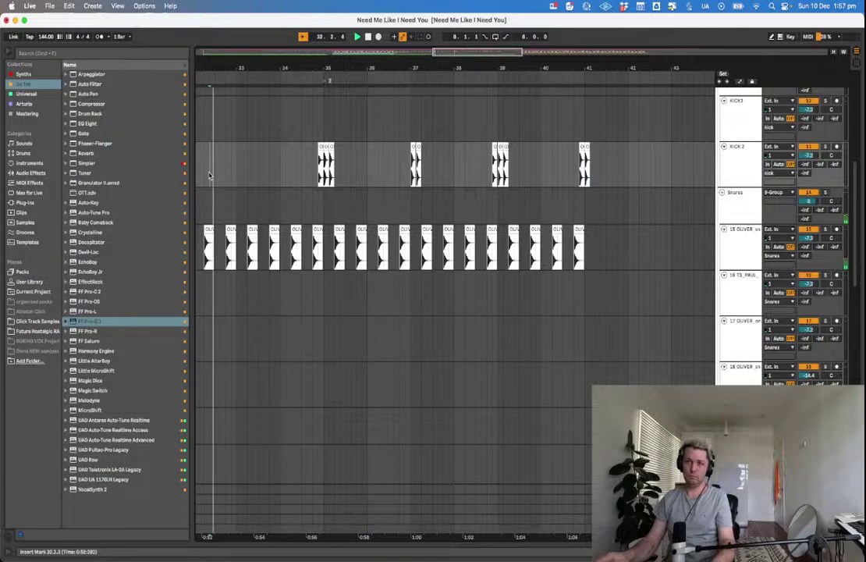
key(super+s)
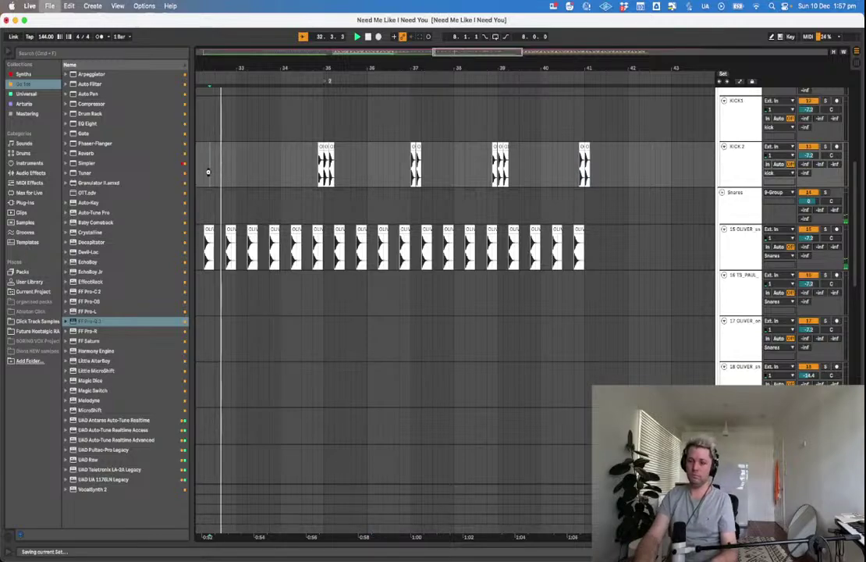
click(208, 172)
scroll(208, 173, down, 6)
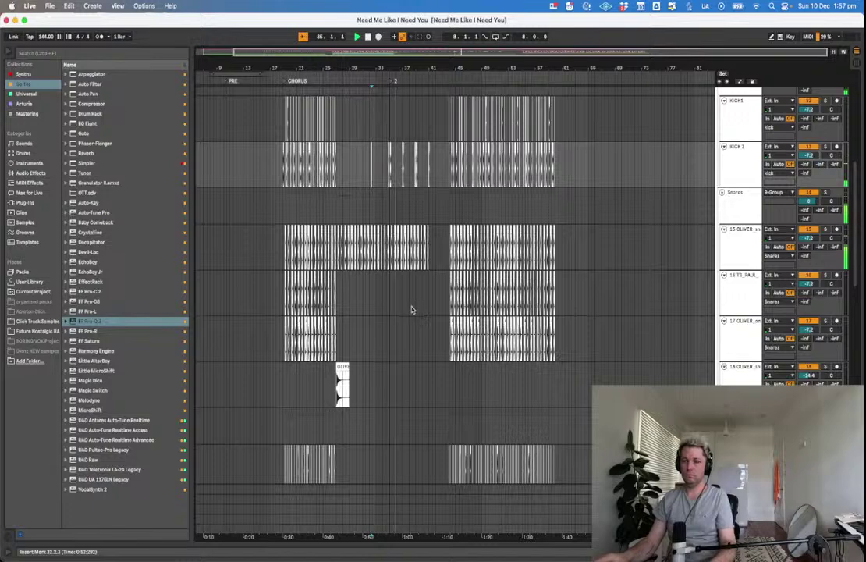
Replay from 34.3.1 and paste an extra KICK 2 hit at 37.2.3.
scroll(419, 291, down, 1)
key(plus)
key(plus)
key(plus)
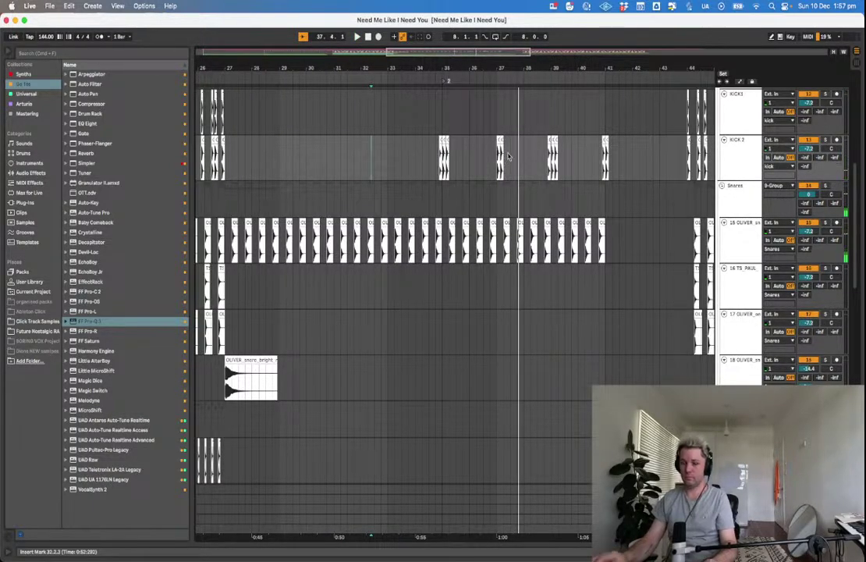
key(plus)
click(467, 160)
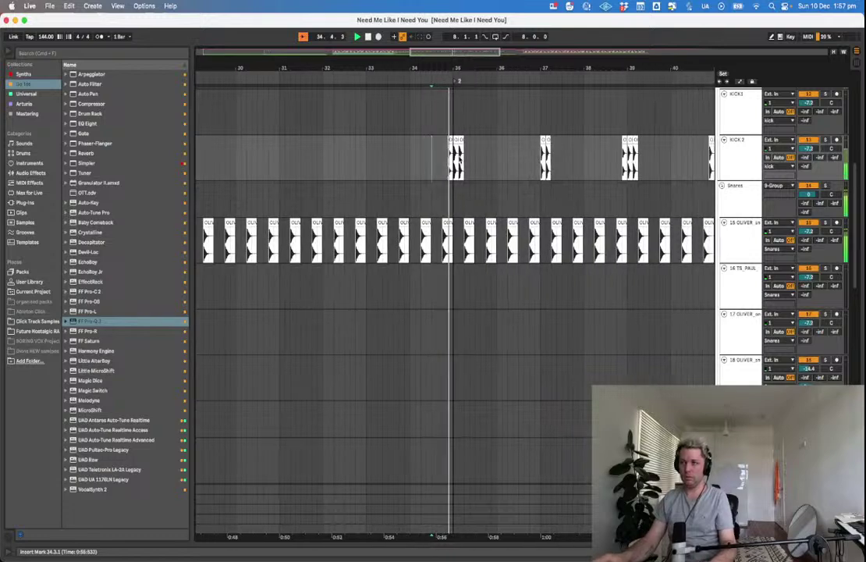
click(500, 141)
click(512, 144)
key(super+v)
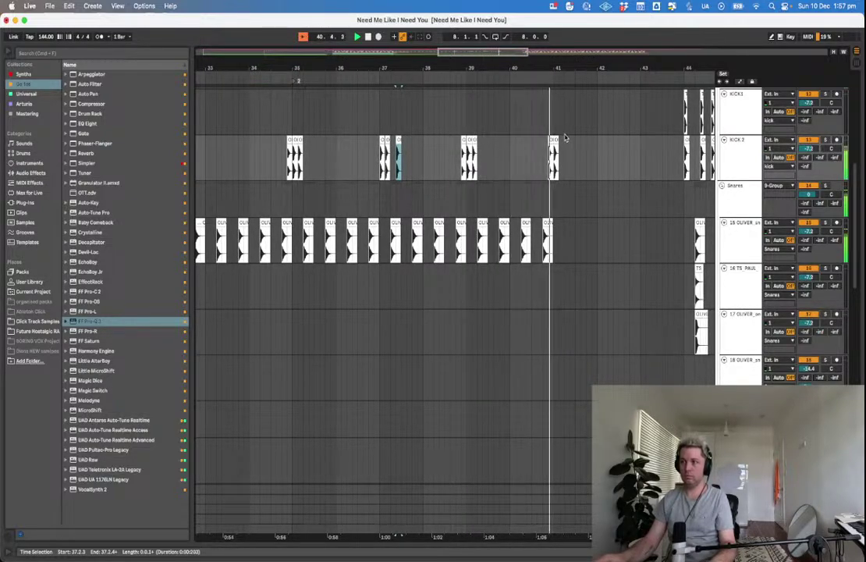
Copy a KICK 2 hit to an eighth note after bar 41, play it back from 40.3.3 and save the set.
key(space)
drag(556, 141, 560, 144)
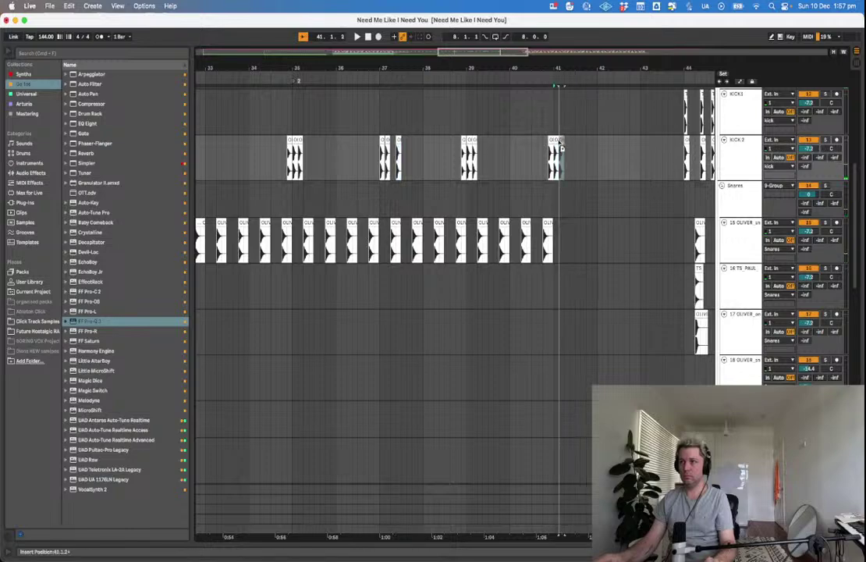
click(538, 152)
key(space)
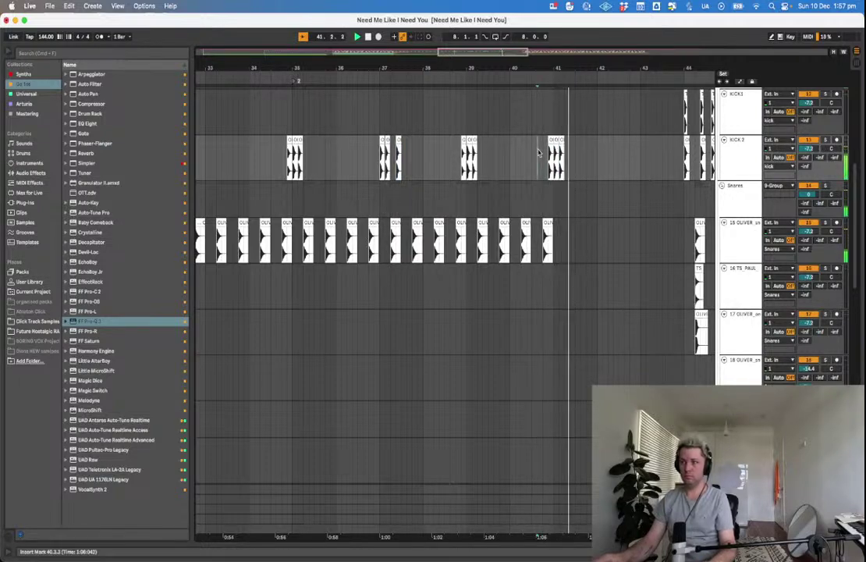
key(minus)
key(minus)
key(minus)
key(super+s)
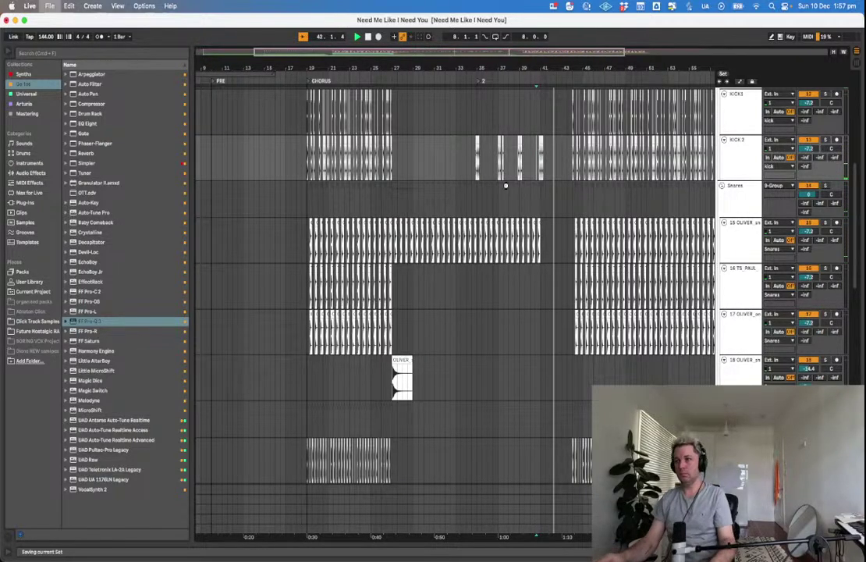
Play the song from bar 1 through the chorus and review the drum, vocal and synth tracks.
click(285, 323)
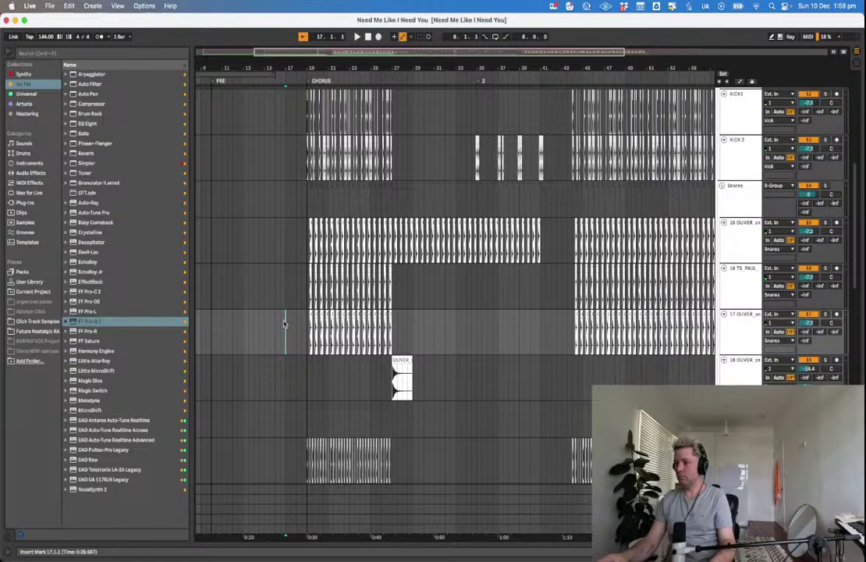
scroll(238, 334, left, 3)
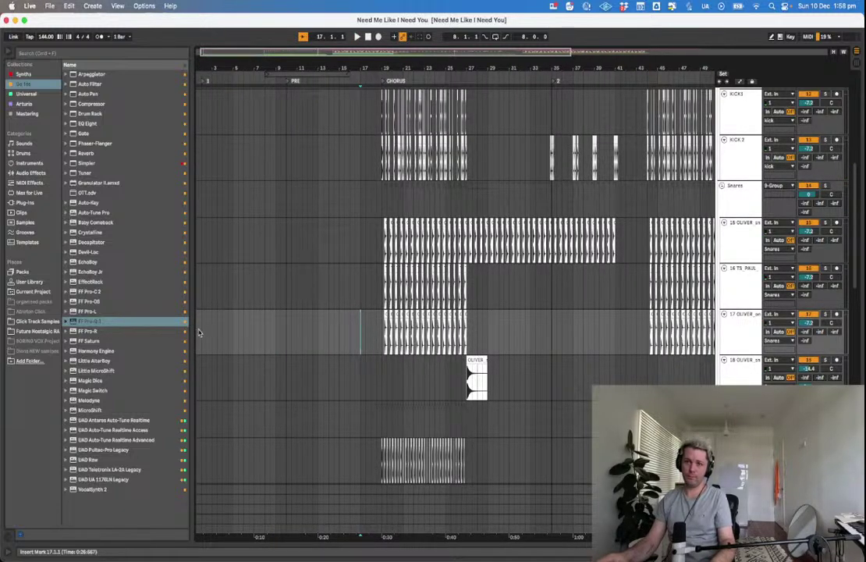
scroll(199, 334, left, 1)
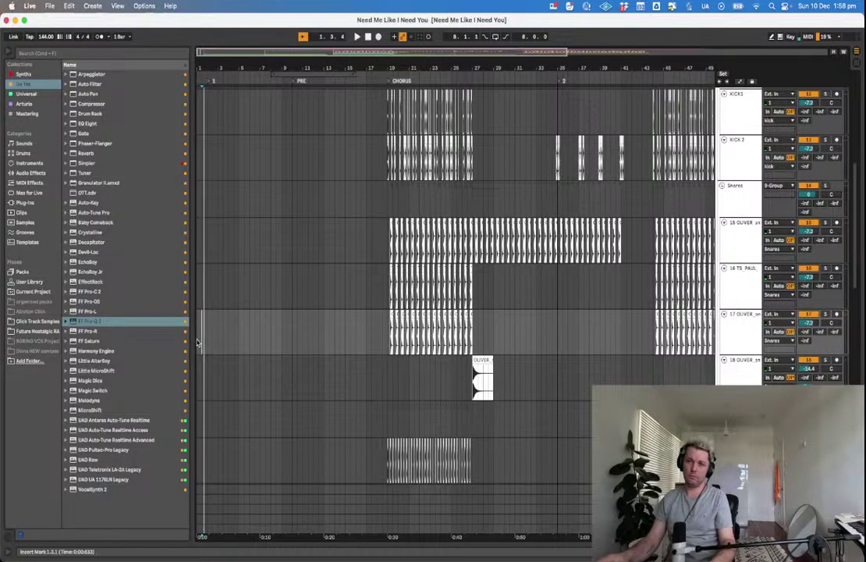
scroll(332, 373, down, 10)
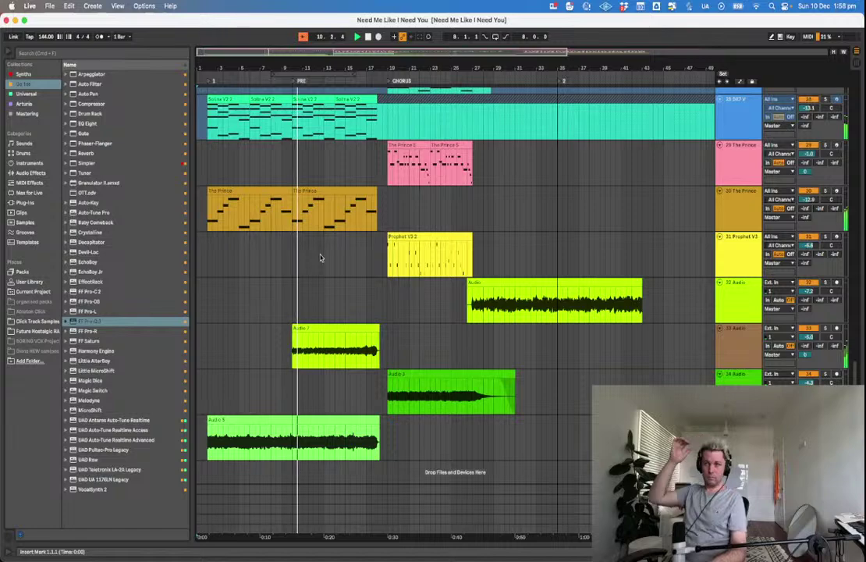
scroll(308, 259, down, 10)
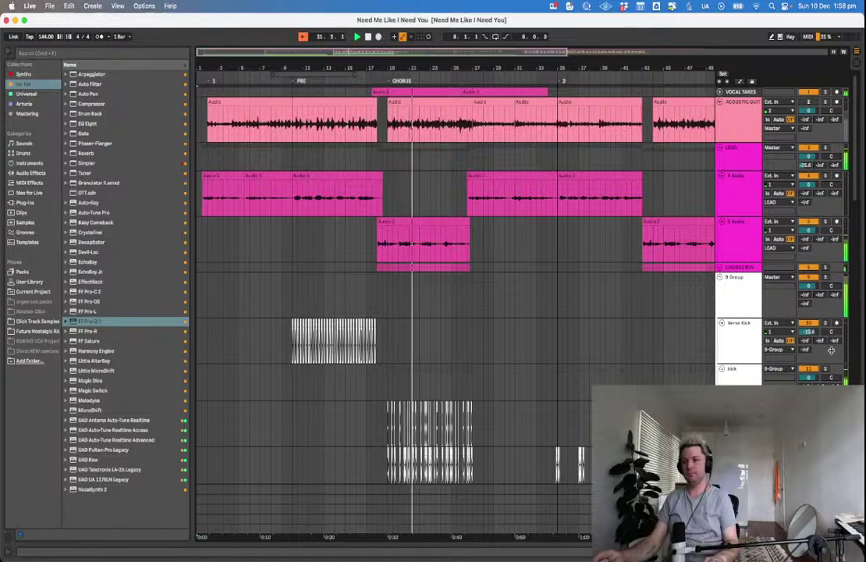
scroll(546, 259, down, 10)
scroll(553, 268, down, 6)
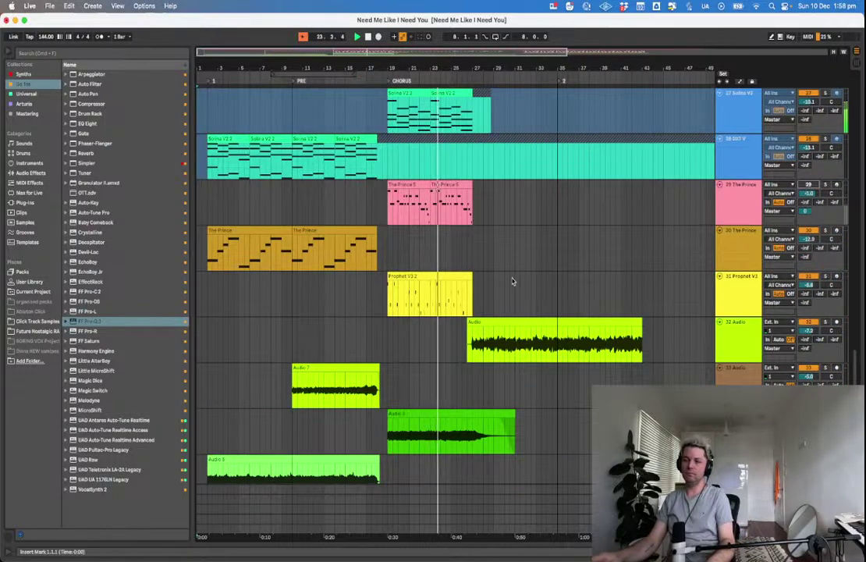
scroll(528, 263, up, 5)
scroll(538, 281, down, 5)
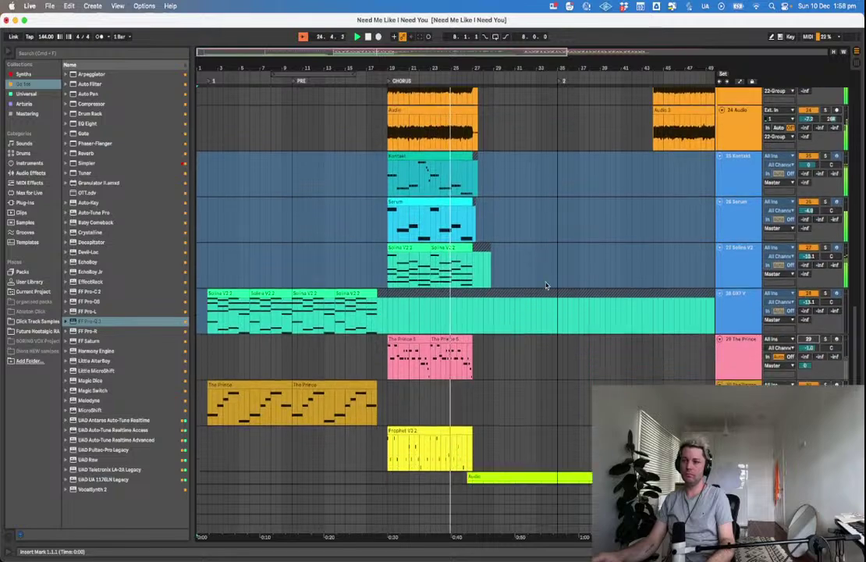
Solo the Prophet V3 track and play it from the start of the chorus at bar 19.
key(s)
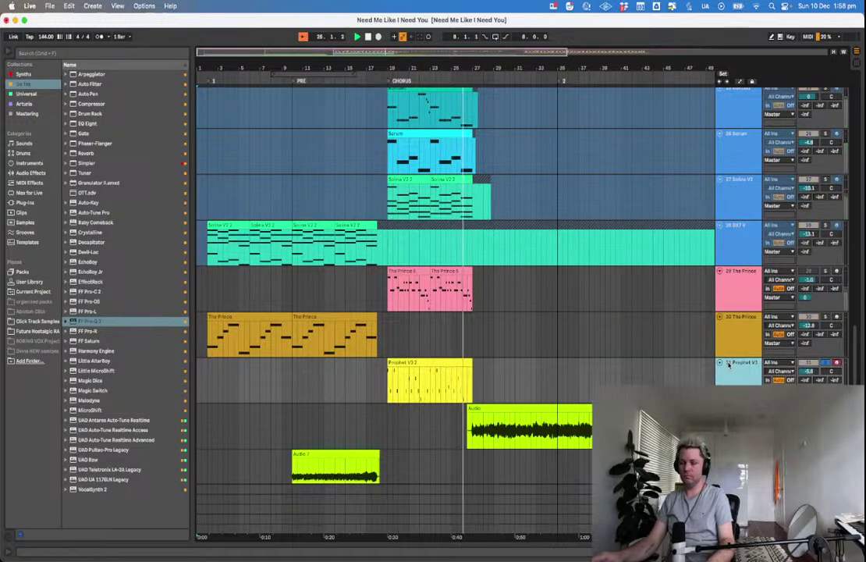
key(space)
key(space)
key(space)
click(382, 387)
key(space)
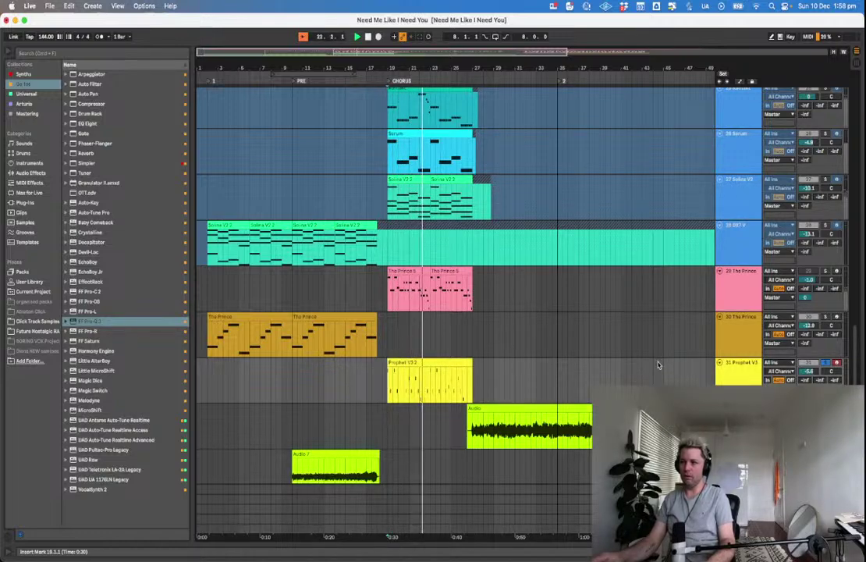
Open the Prophet V3 plug-in window from its track, check its DEMO label and close the window.
double_click(756, 381)
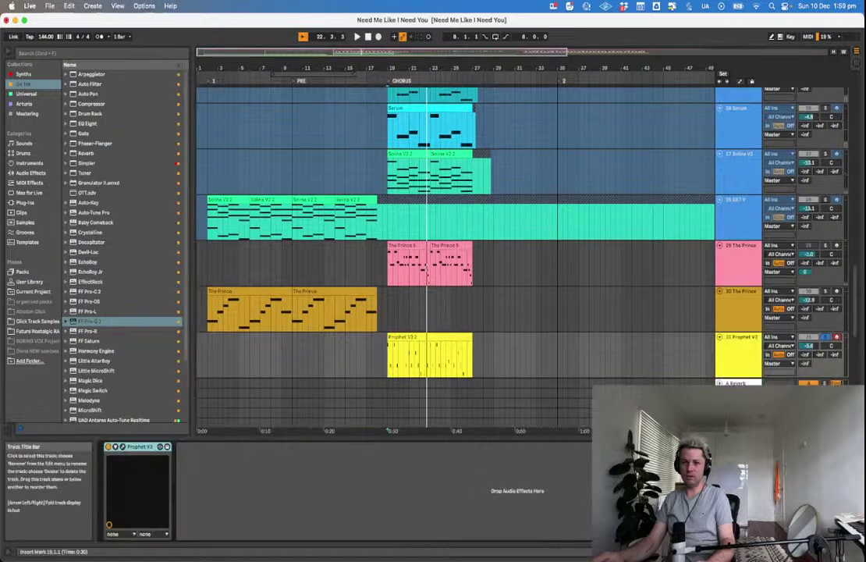
click(122, 448)
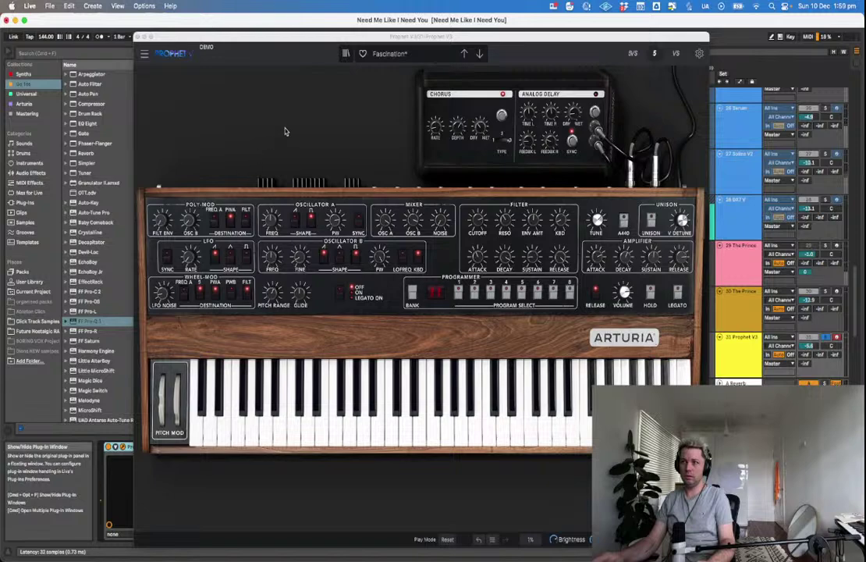
click(210, 50)
click(136, 36)
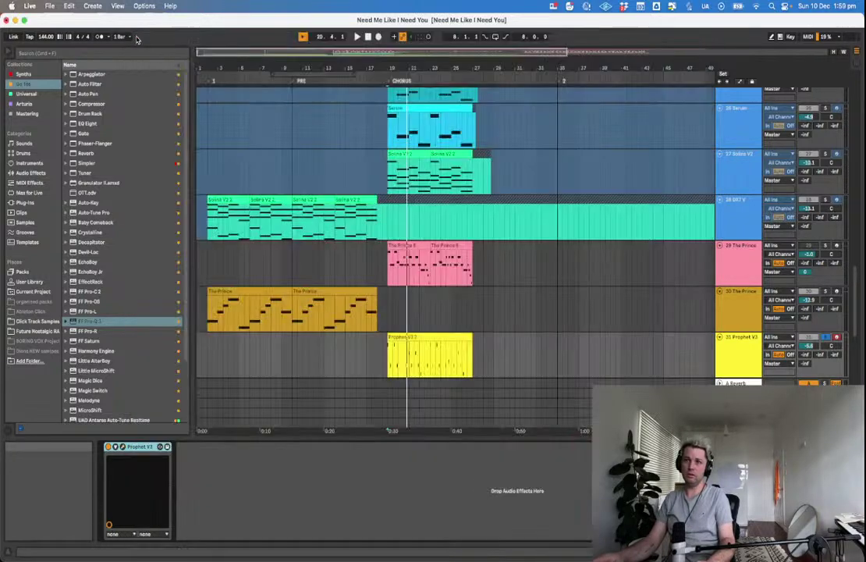
Switch to Launchpad and search the installed applications for a name starting with "a".
mouse_move(313, 559)
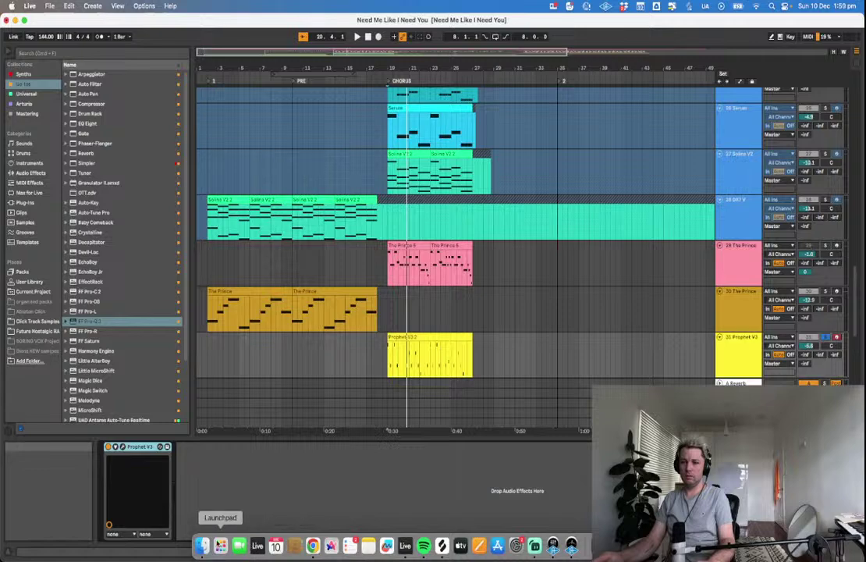
click(203, 545)
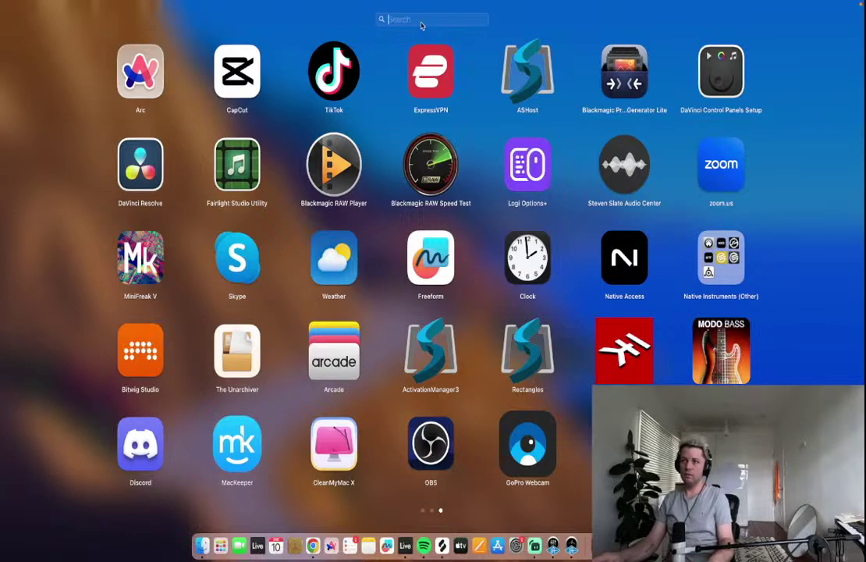
text(a)
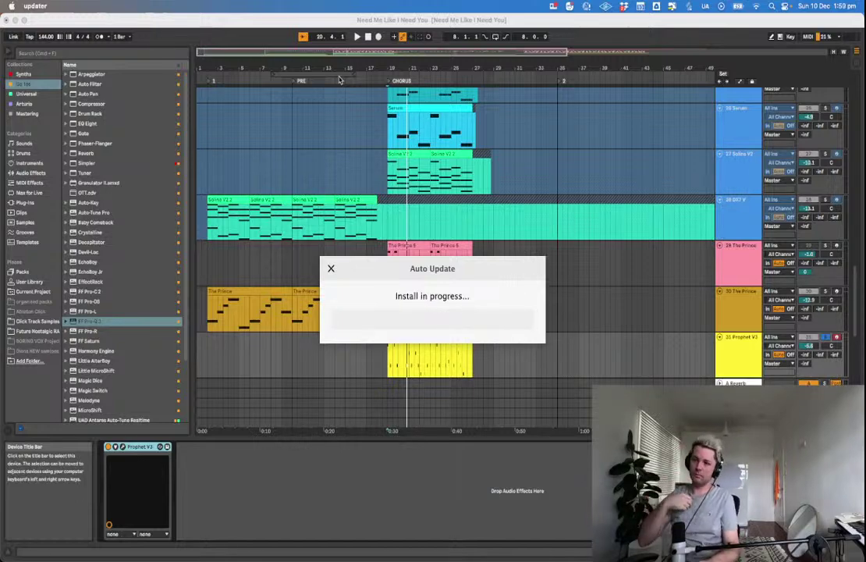
Enter the account password to allow the updater's helper installation and close the Auto Update window.
text(••••)
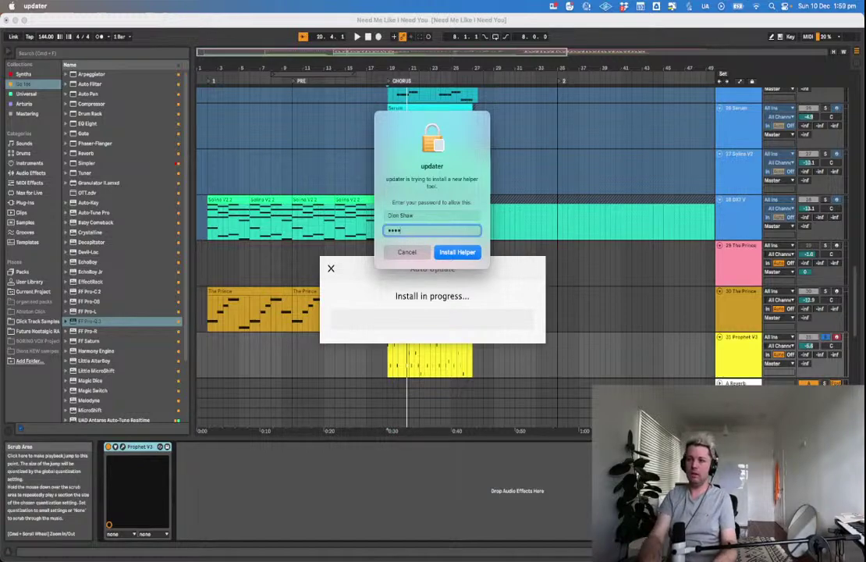
text(••••)
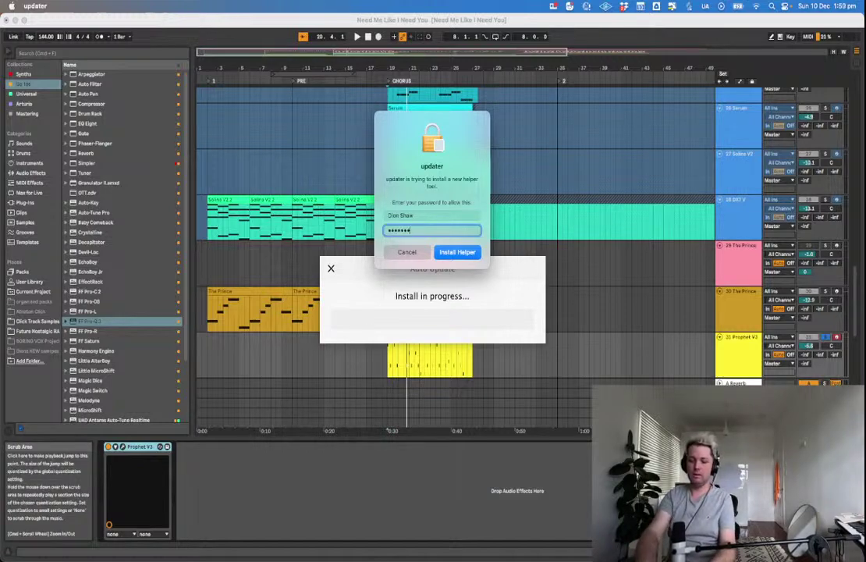
key(Return)
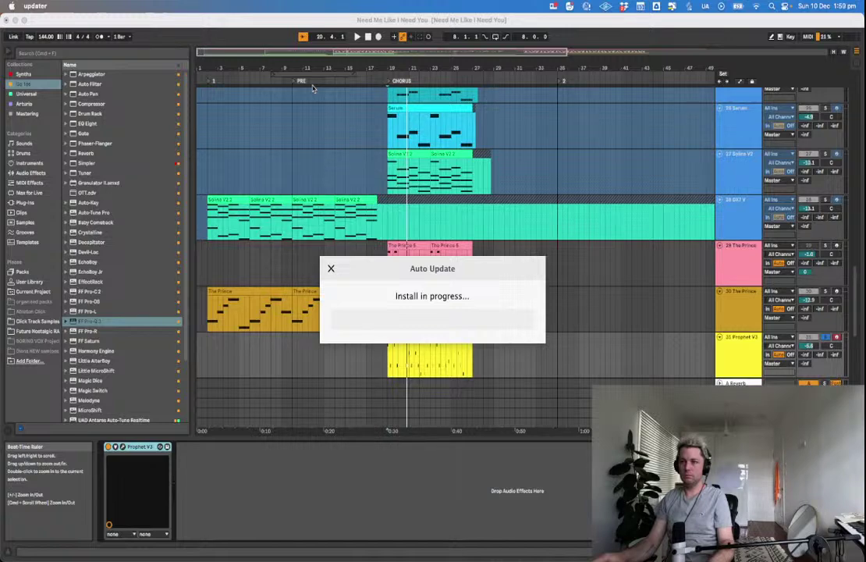
click(330, 271)
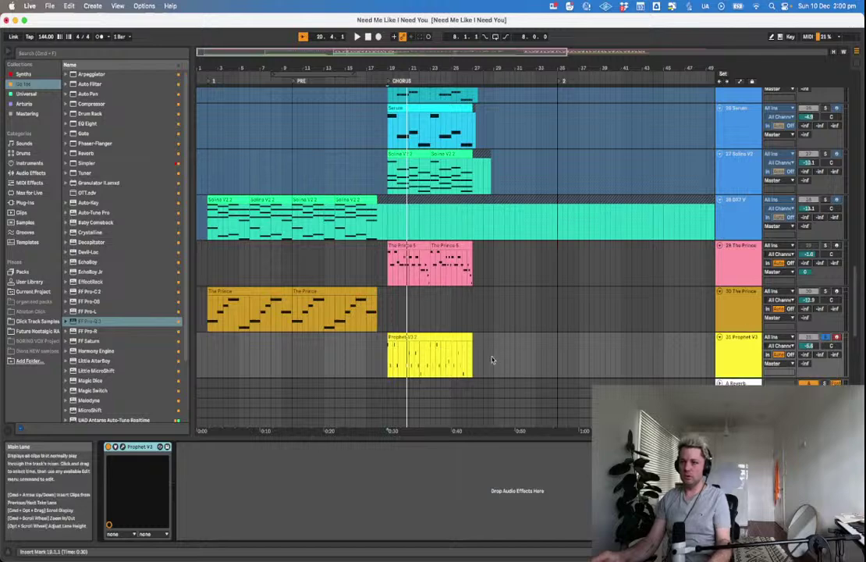
Solo the DX7 V track, play it briefly from bar 2, check the tracks below and save the set.
click(212, 230)
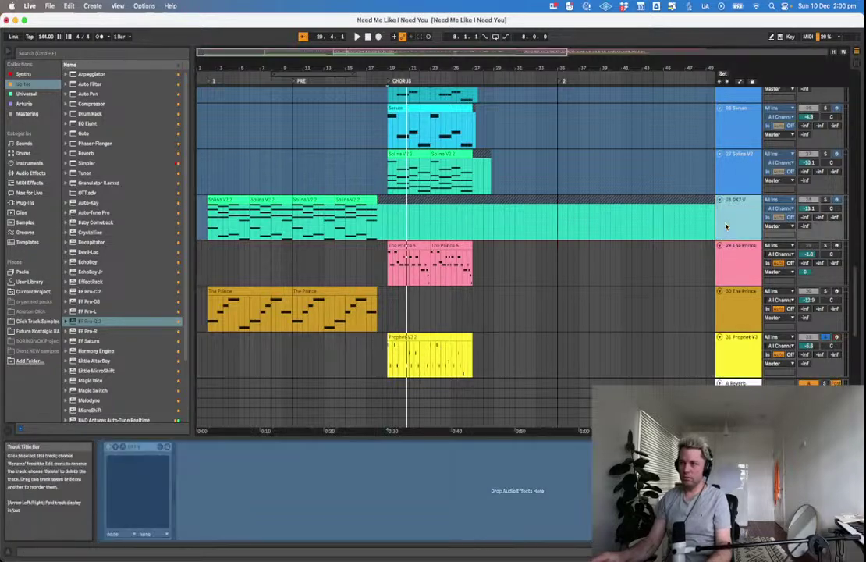
click(210, 232)
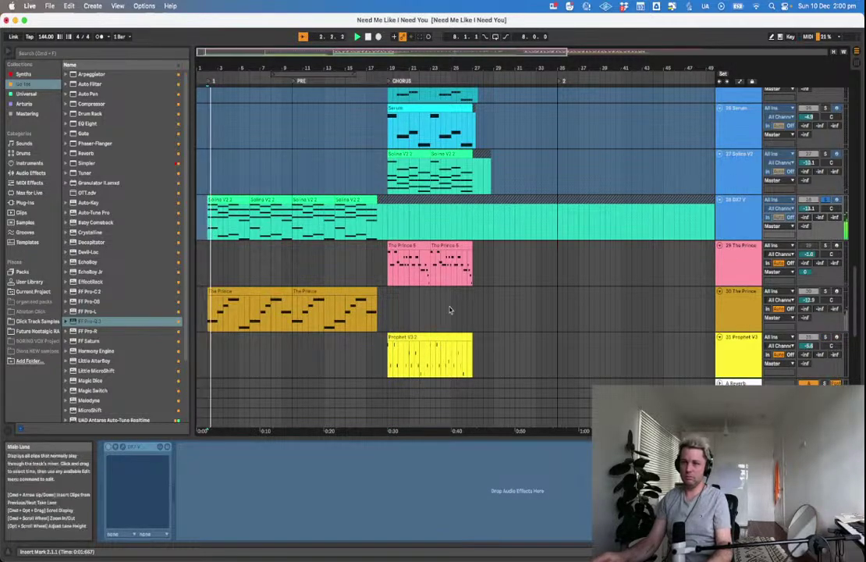
scroll(508, 316, down, 5)
scroll(513, 316, up, 5)
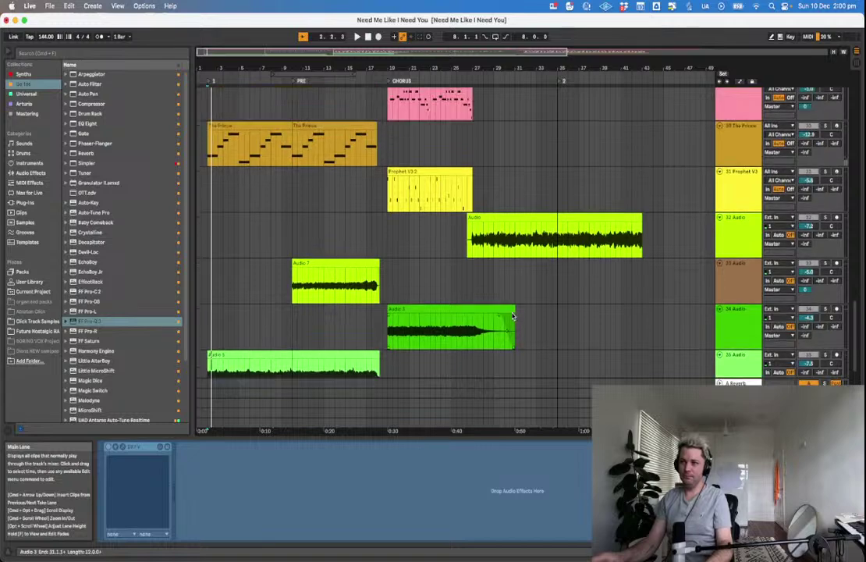
key(alt+super+l)
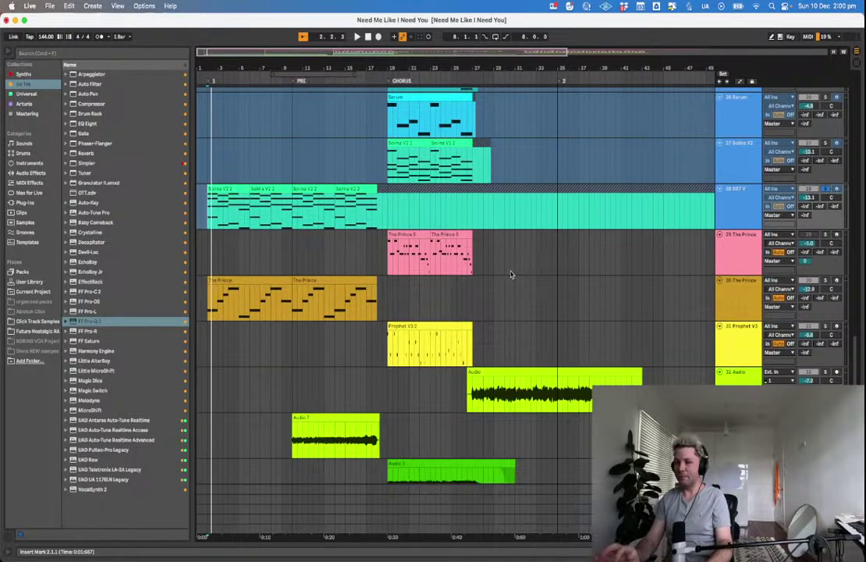
key(super+s)
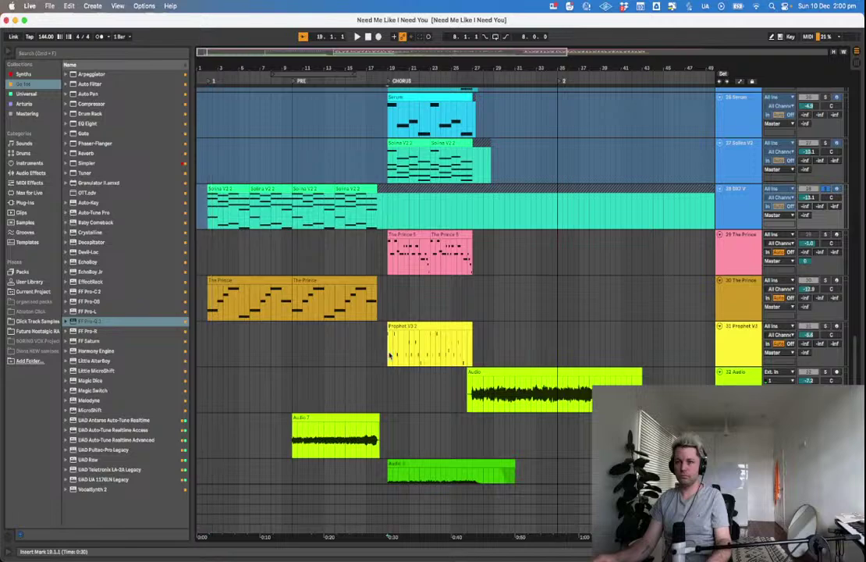
Solo the Prophet V3 track and delete the Prophet V3 instrument from it.
click(391, 299)
double_click(749, 354)
click(454, 334)
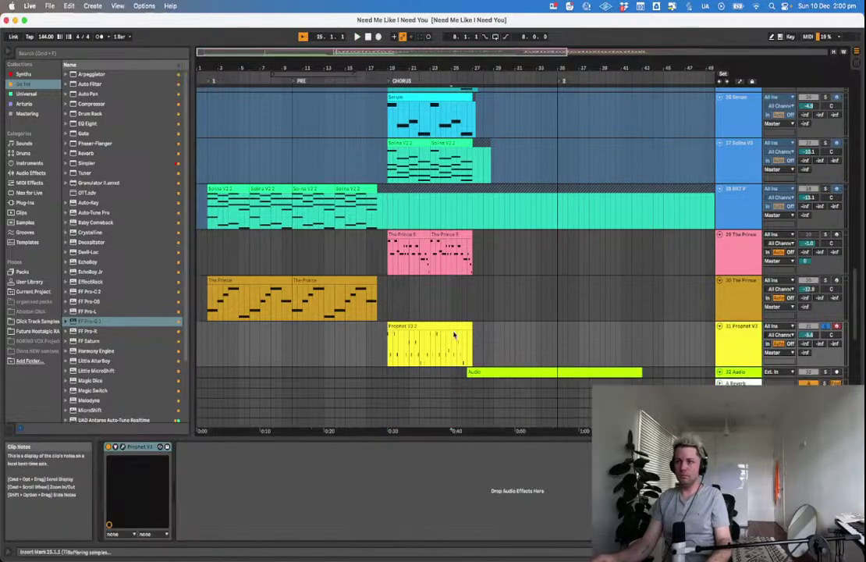
click(401, 224)
click(739, 338)
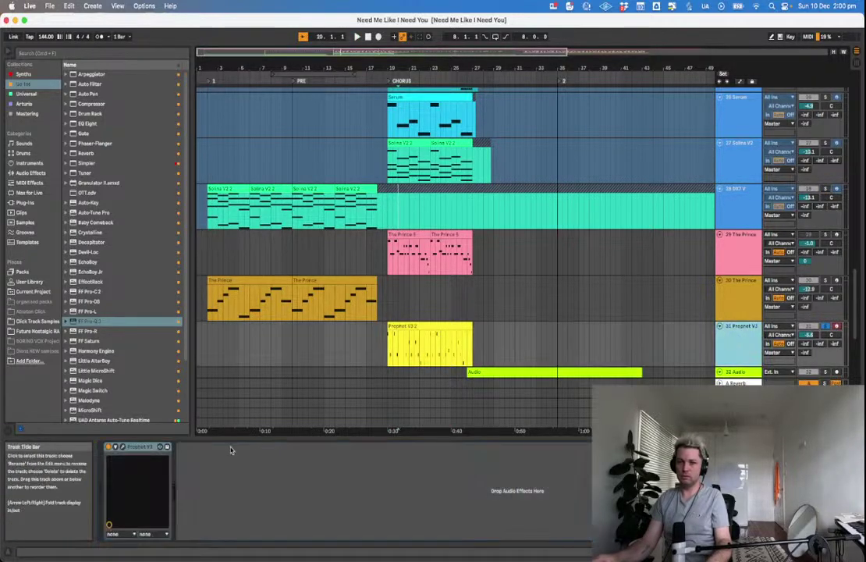
click(141, 448)
key(Delete)
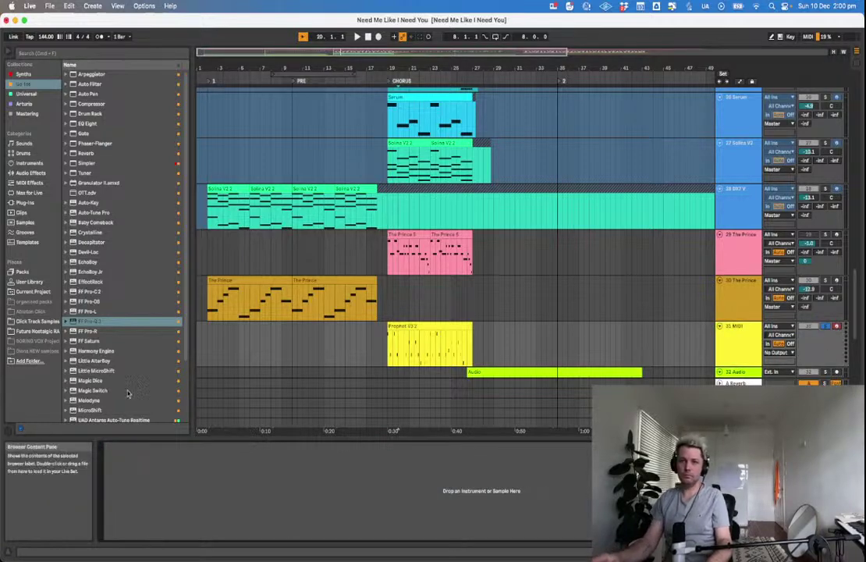
Load Analog Lab V from the Synths collection onto the emptied MIDI track and list the presets of its Jun-6 instrument.
click(27, 74)
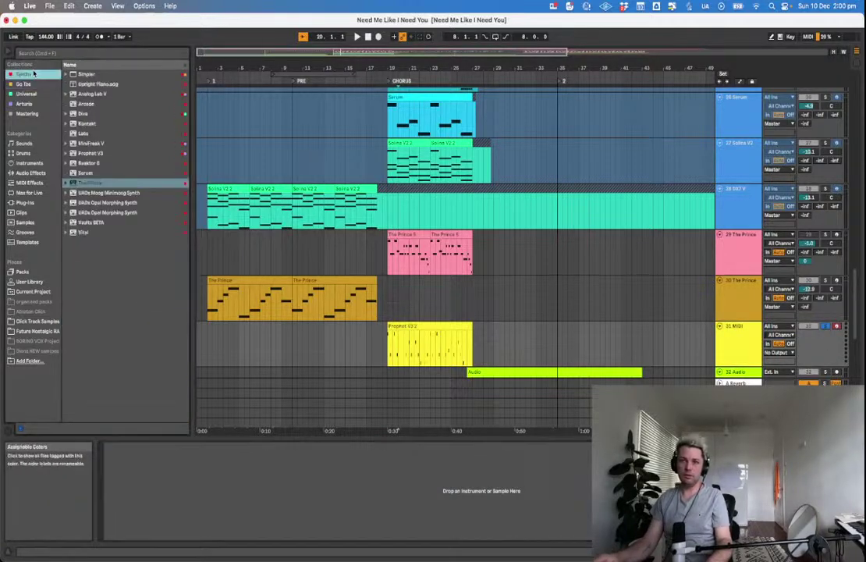
click(88, 94)
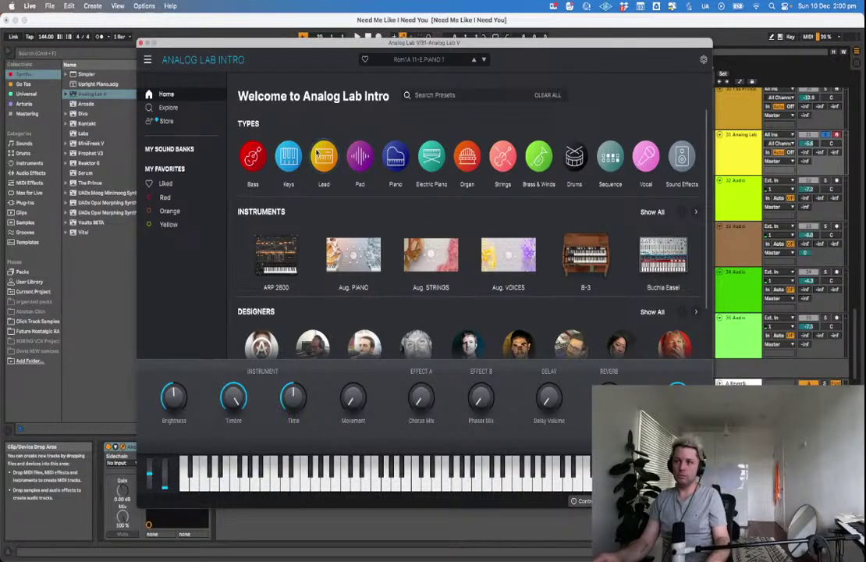
click(697, 211)
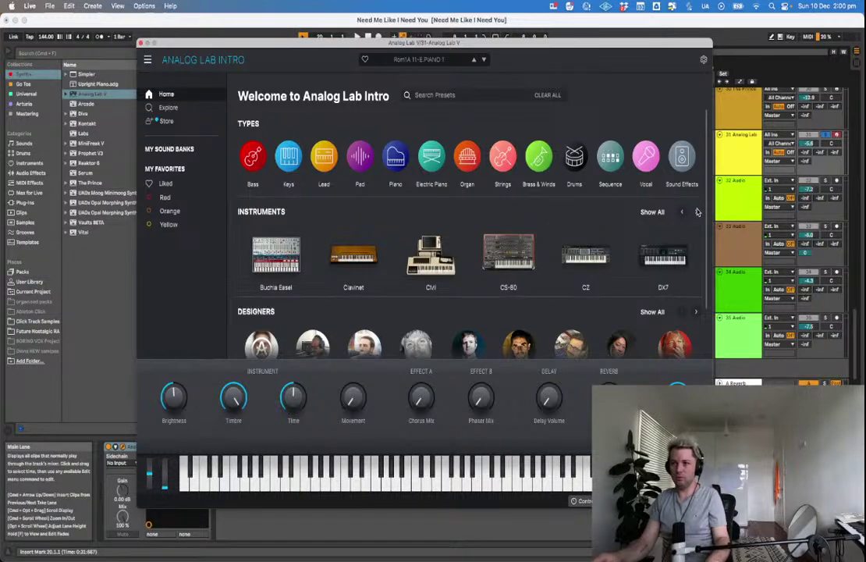
click(697, 212)
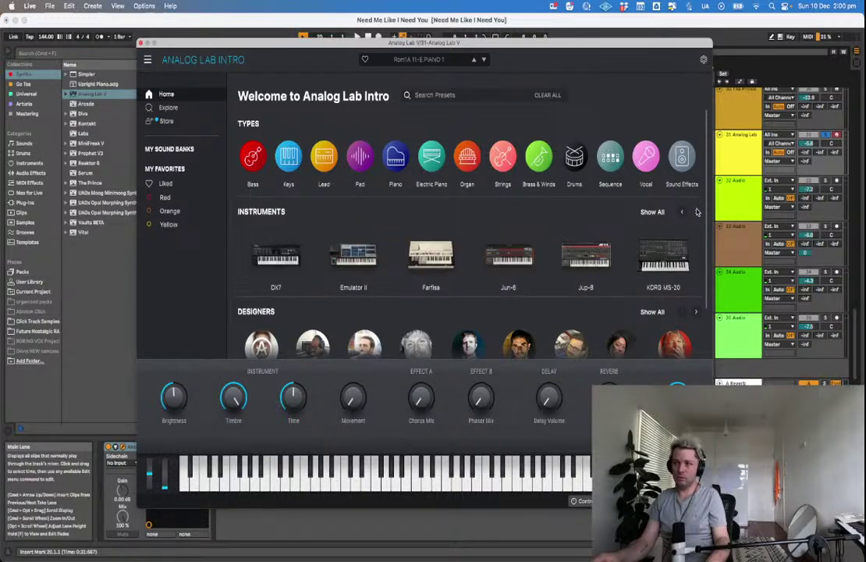
click(697, 212)
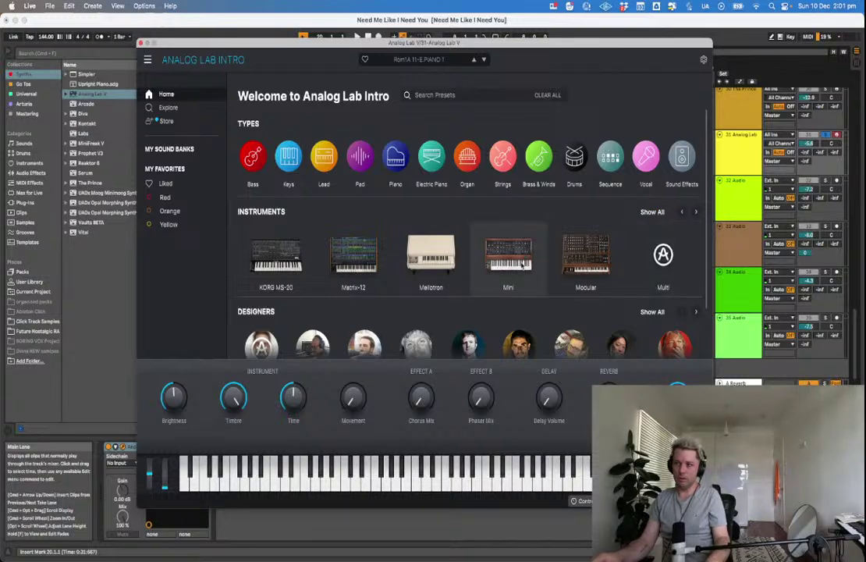
click(696, 211)
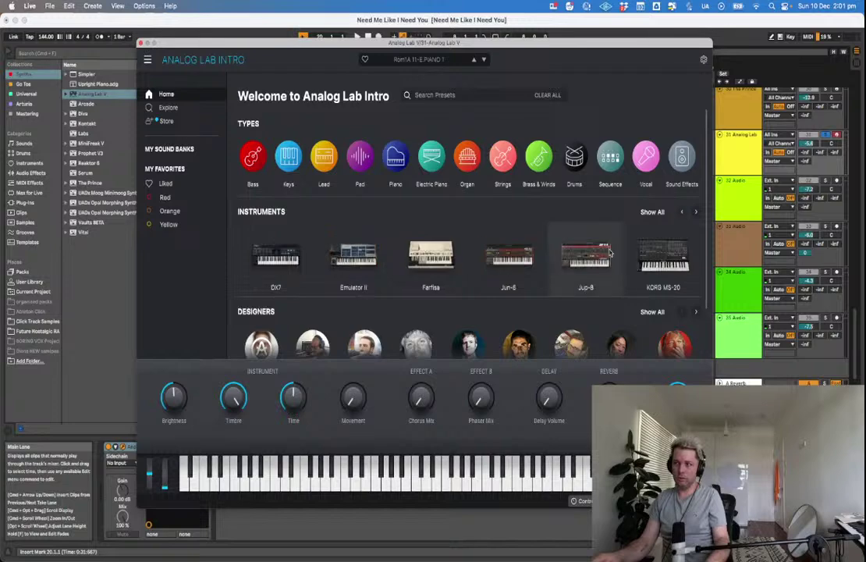
mouse_move(522, 274)
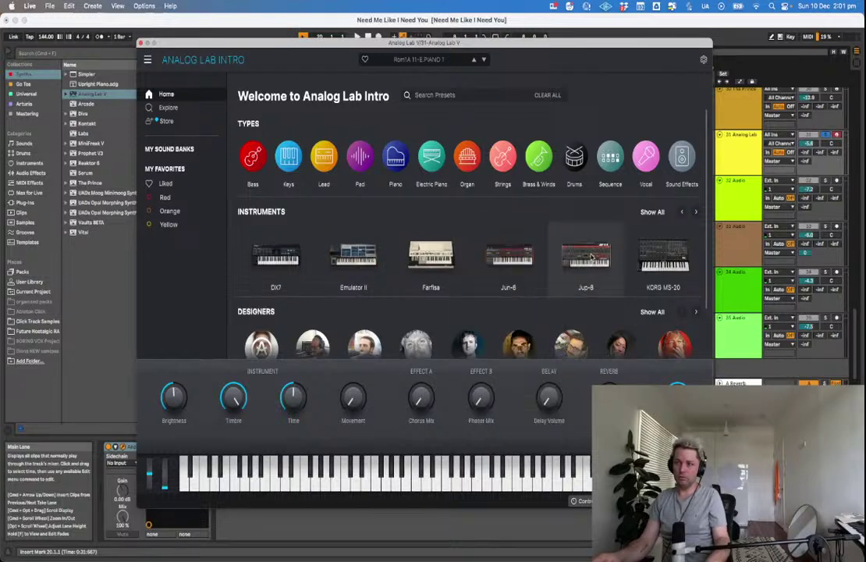
click(509, 256)
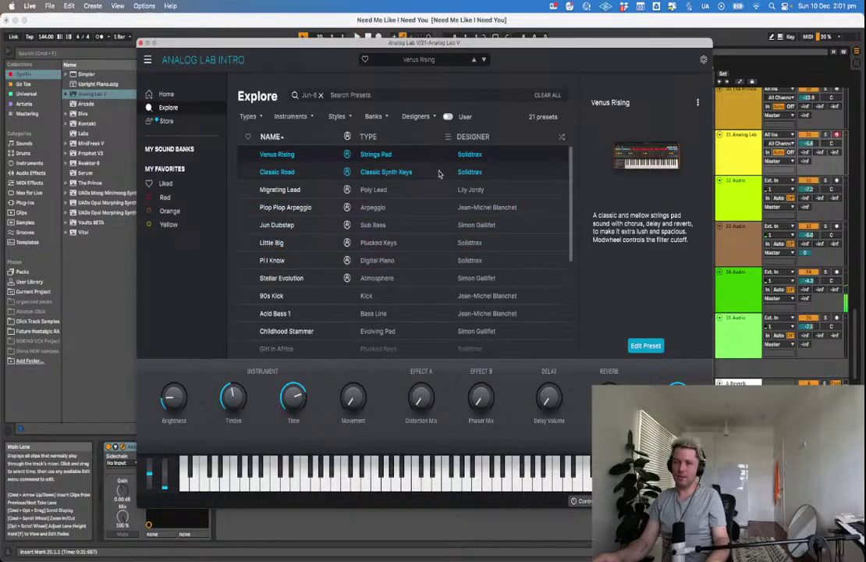
Solo the Analog Lab track, play it from the start of the chorus and load the Classic Road preset.
drag(441, 44, 443, 174)
click(388, 168)
key(s)
key(space)
click(348, 300)
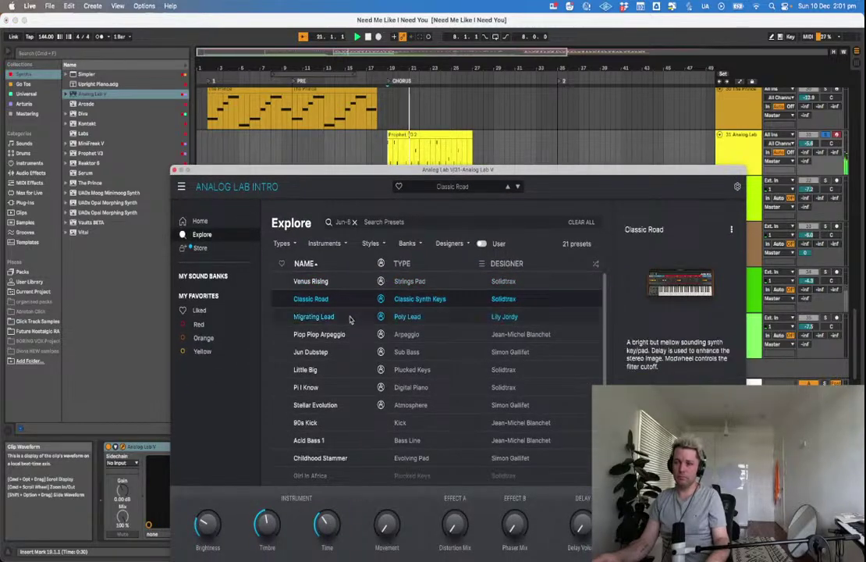
Audition the Jun-6 presets from Migrating Lead to Stellar Evolution, then reload Pi I Know and raise its reverb.
click(350, 318)
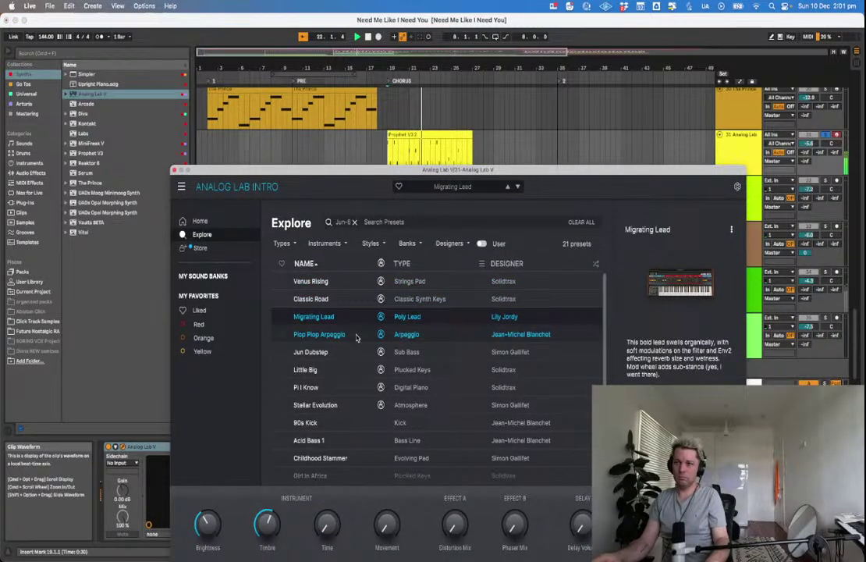
click(356, 336)
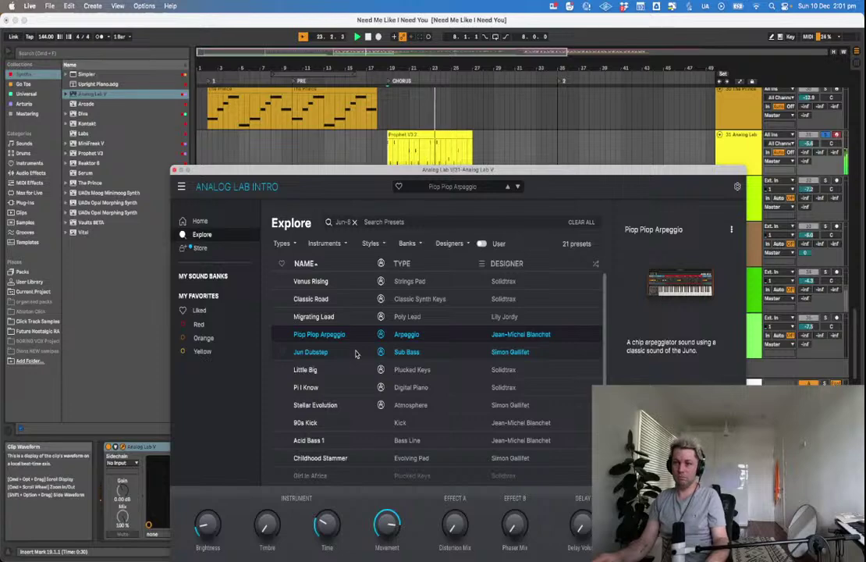
click(355, 353)
click(359, 371)
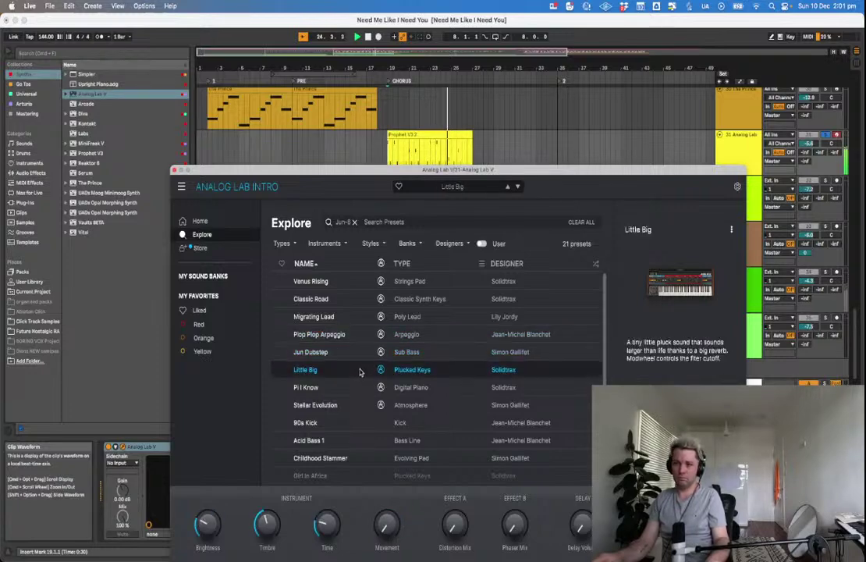
click(353, 388)
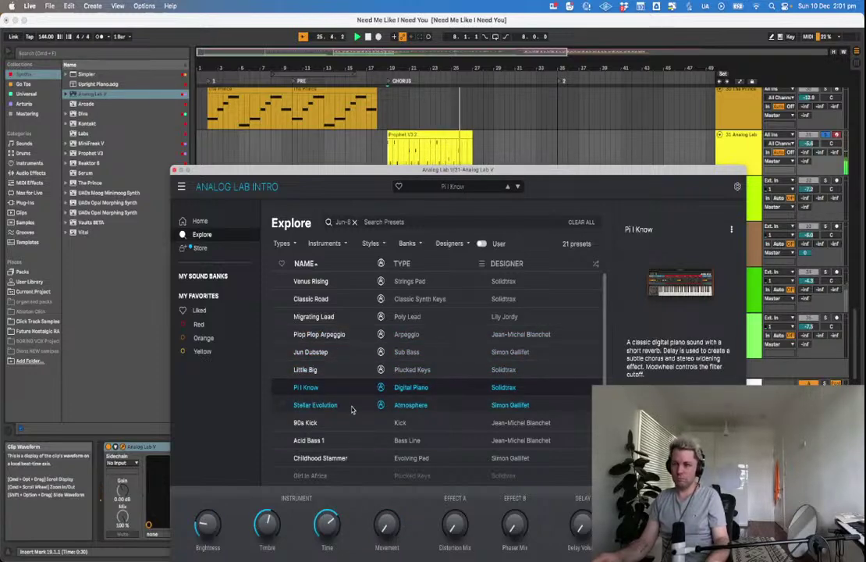
click(351, 407)
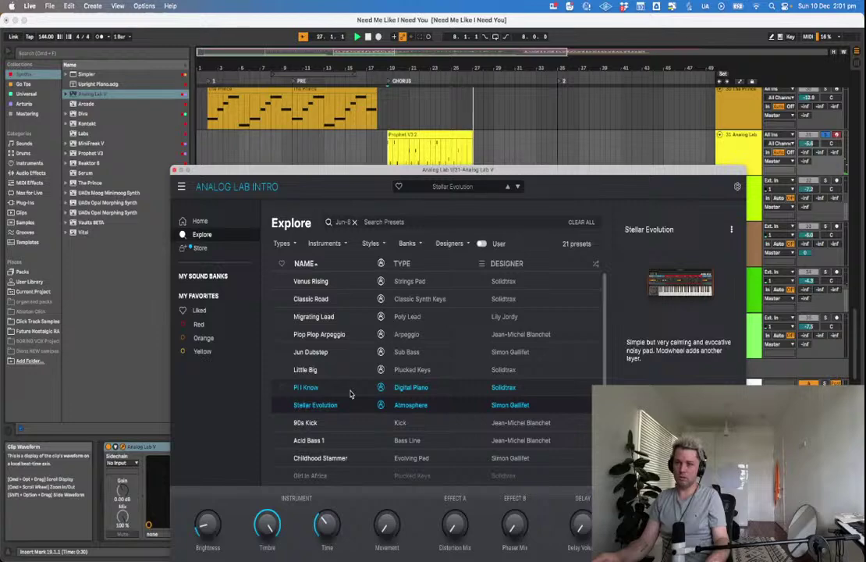
click(350, 390)
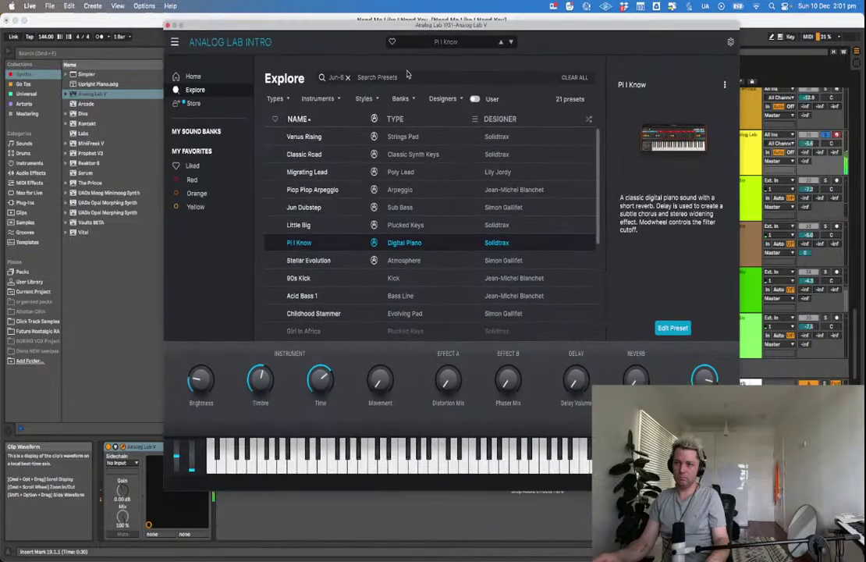
drag(637, 385, 640, 357)
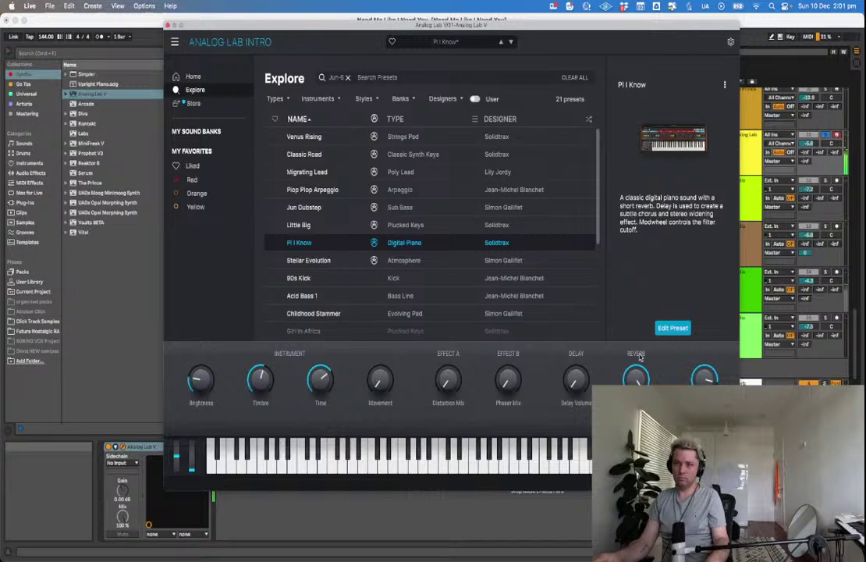
Audition the Jun-6 presets Stellar Evolution, 90s Kick, Acid Bass 1, Inside Rooms and Girl In Africa during playback.
click(304, 260)
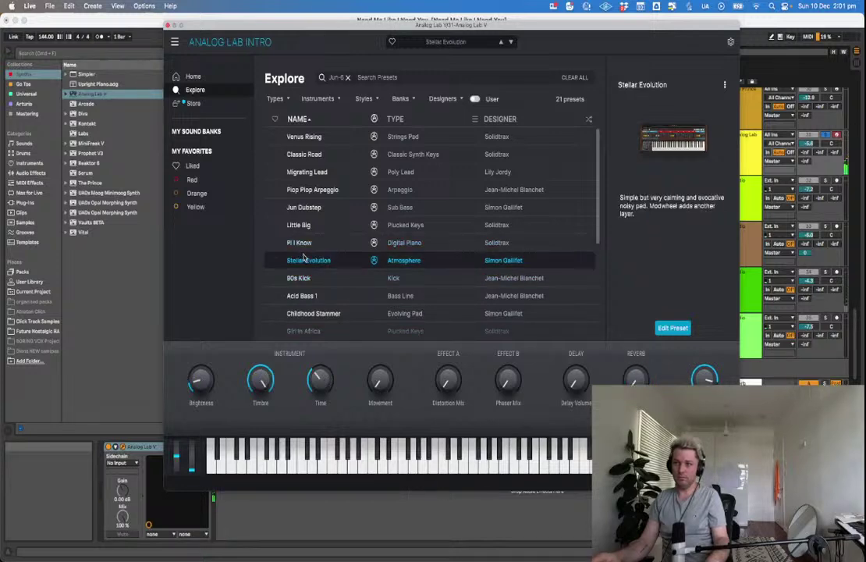
key(Down)
key(Down)
key(Down)
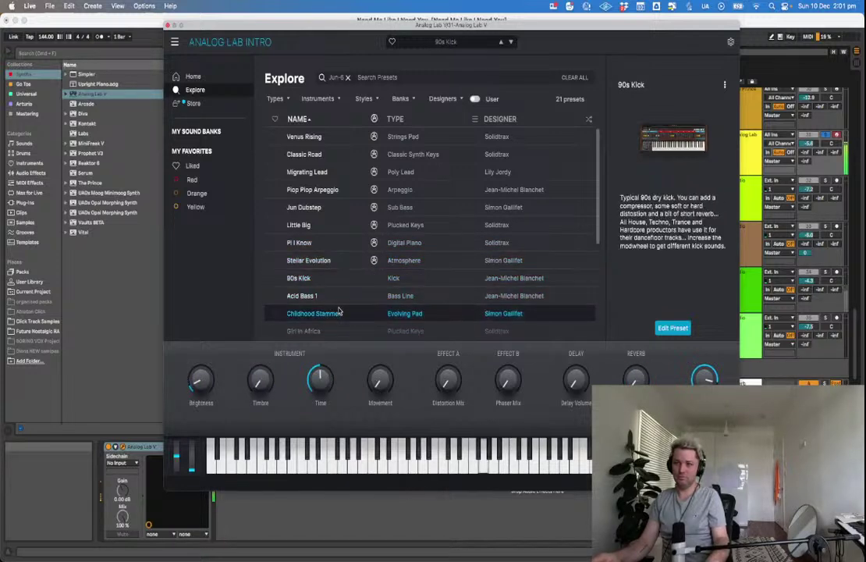
click(337, 297)
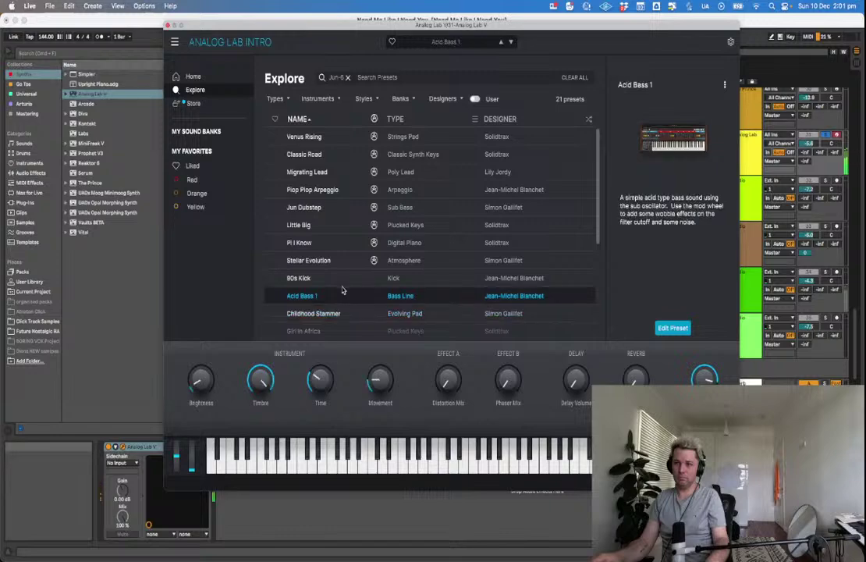
key(Down)
key(Down)
key(Down)
click(341, 291)
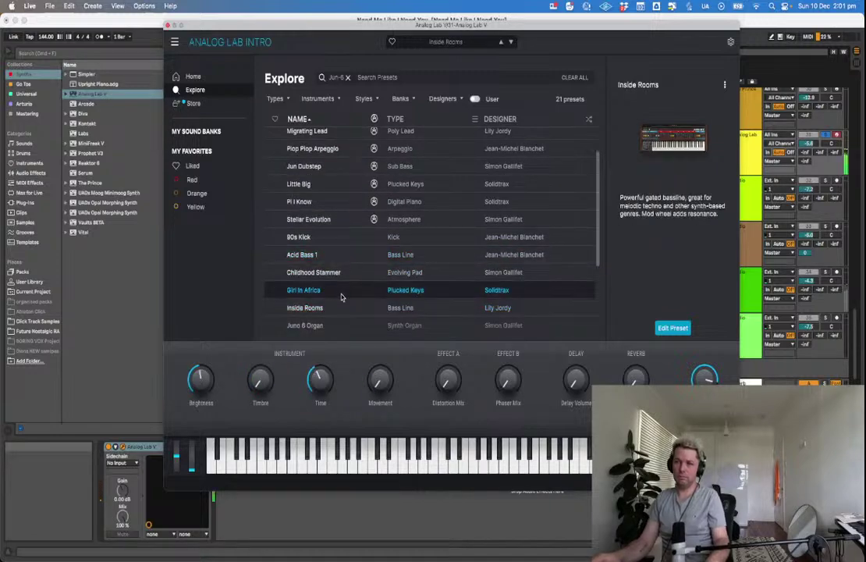
Try the Juno 6 Organ and Noisy Anthem presets, then load Low And Behold on the Analog Lab track.
scroll(345, 234, down, 3)
click(348, 230)
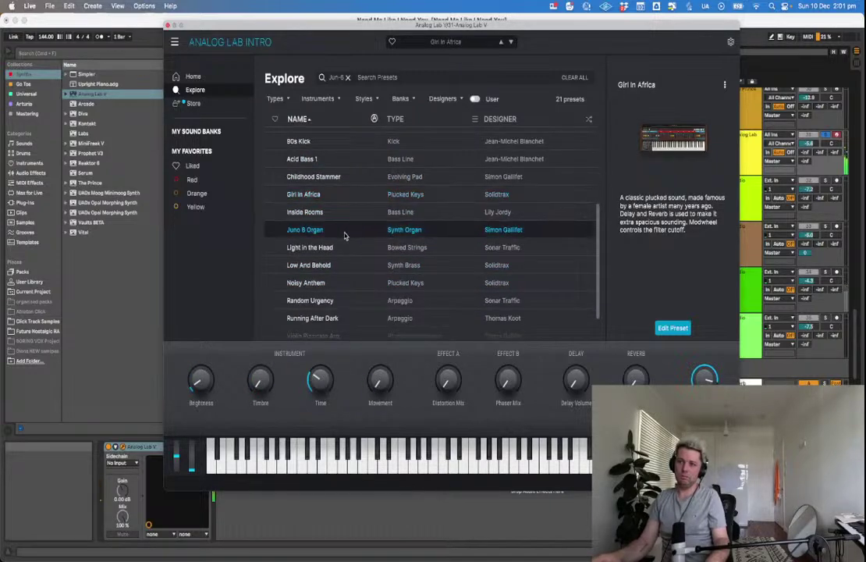
click(330, 286)
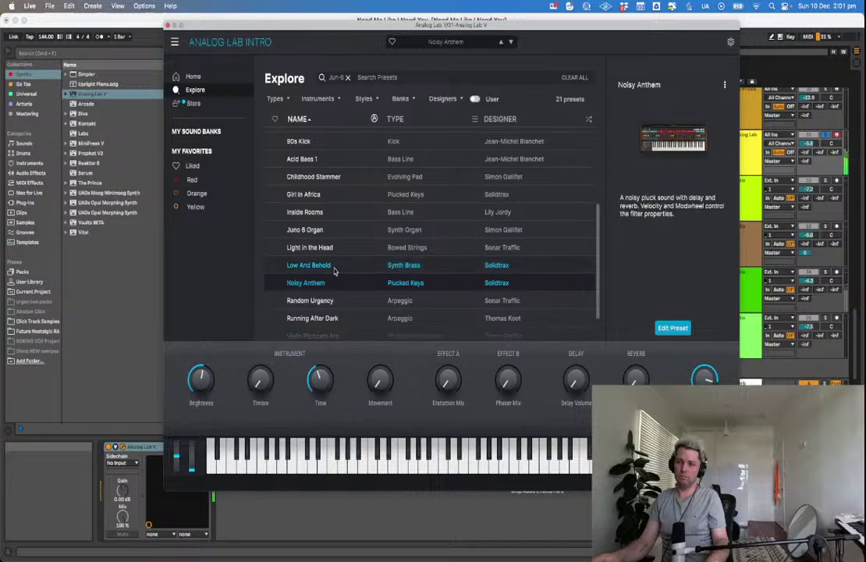
click(335, 267)
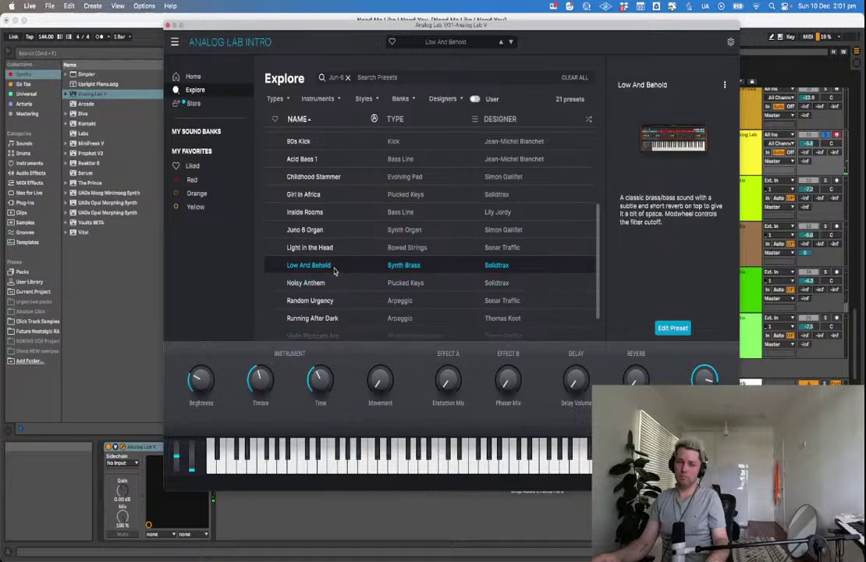
Audition the Jun-6 presets Noisy Anthem, Random Urgency, Running After Dark, Violin Pizzicato Arp and Wood&Wind during playback.
click(333, 284)
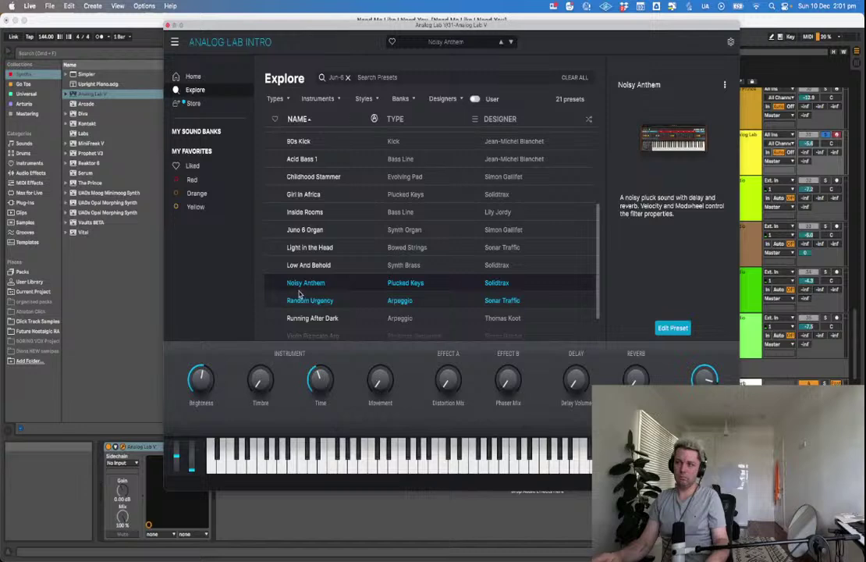
click(301, 298)
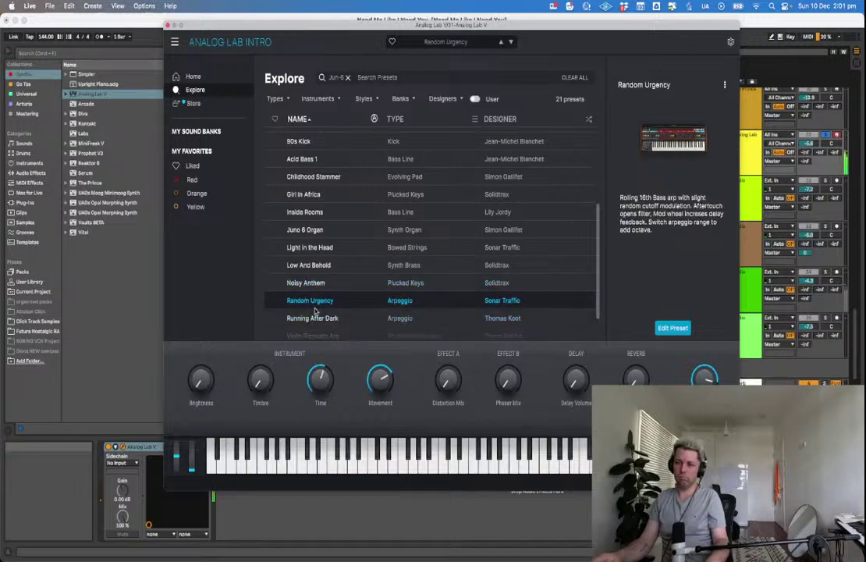
click(318, 319)
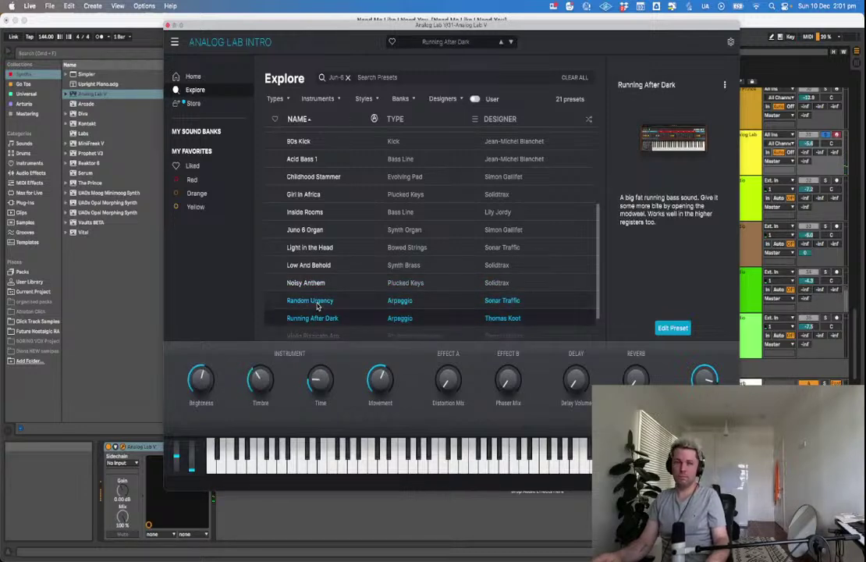
click(317, 304)
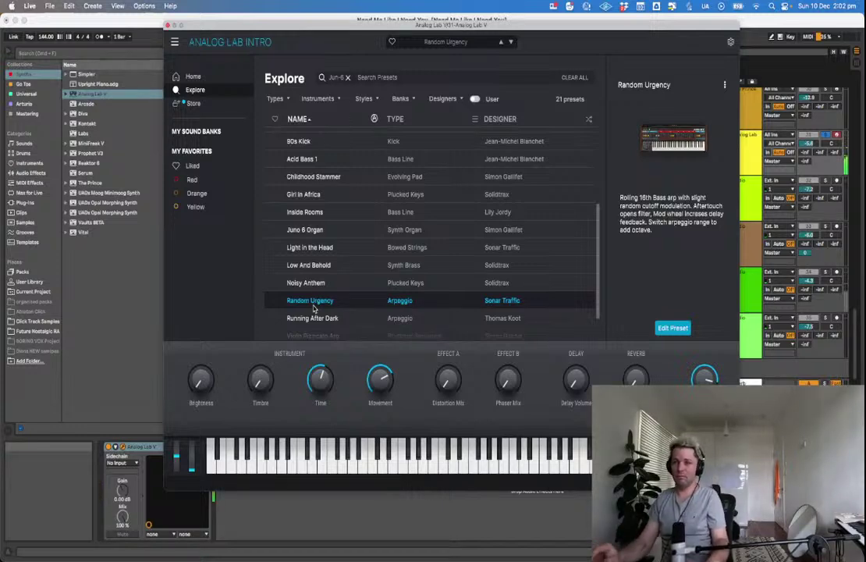
scroll(336, 297, down, 2)
click(333, 290)
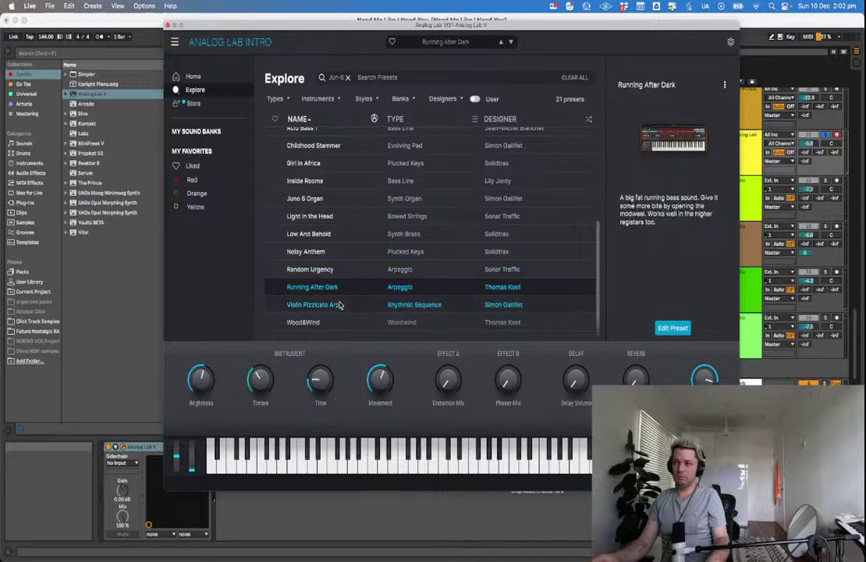
click(337, 306)
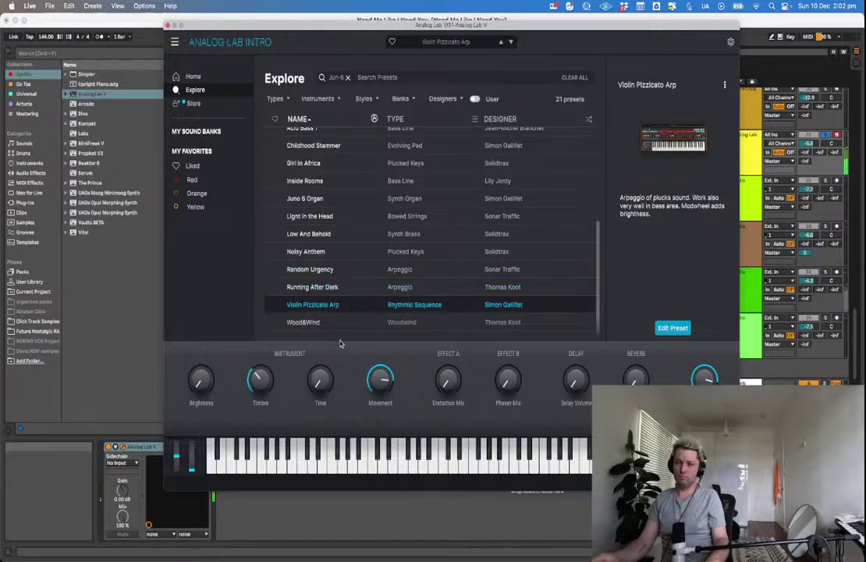
click(343, 323)
scroll(368, 287, down, 1)
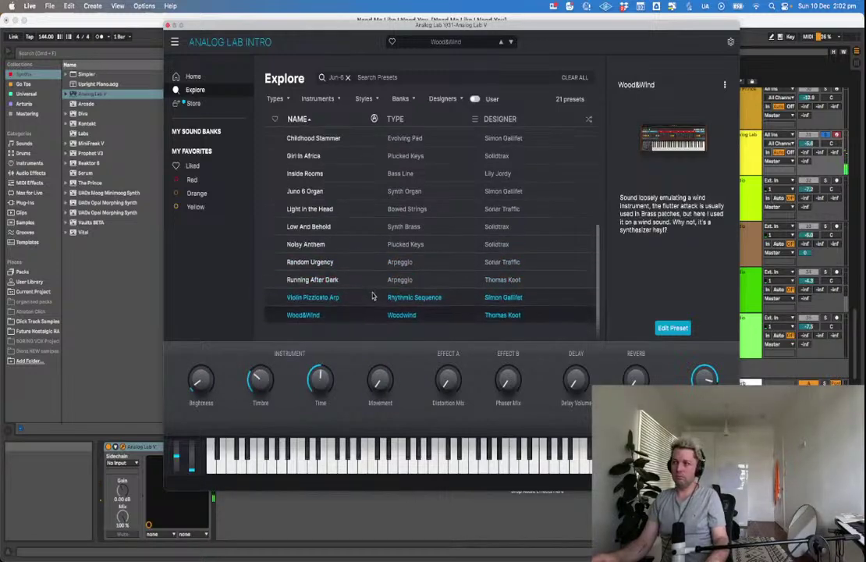
scroll(372, 296, up, 10)
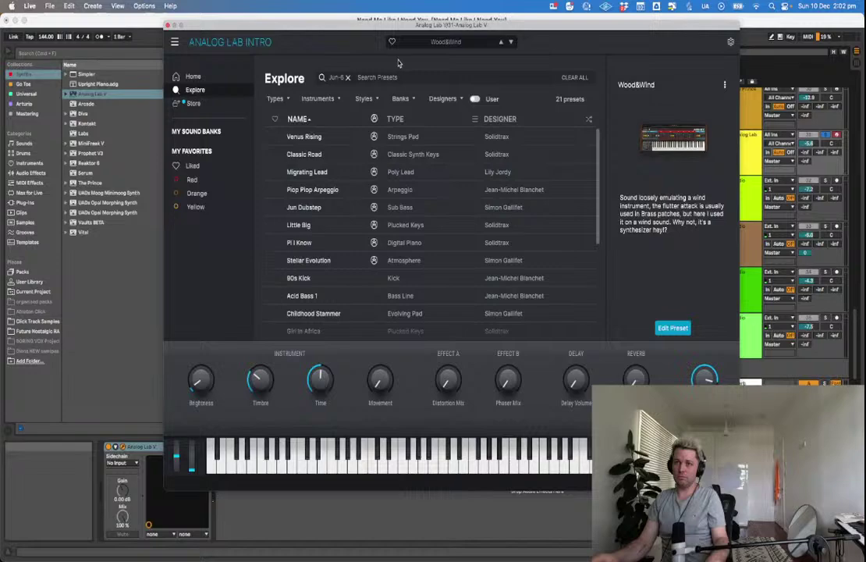
Try the Jup-8 example preset Simplicity and the Jun-6 example Classic Road, then open the full preset list.
click(192, 78)
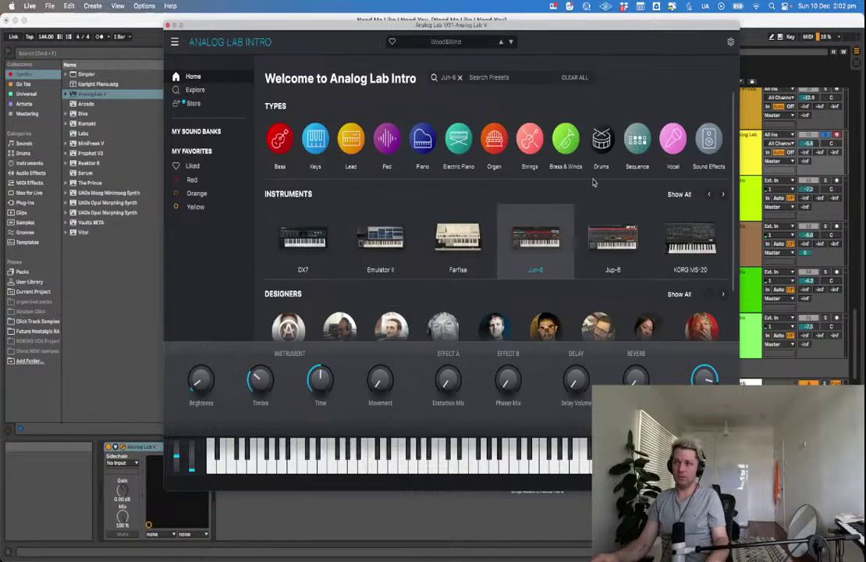
mouse_move(627, 243)
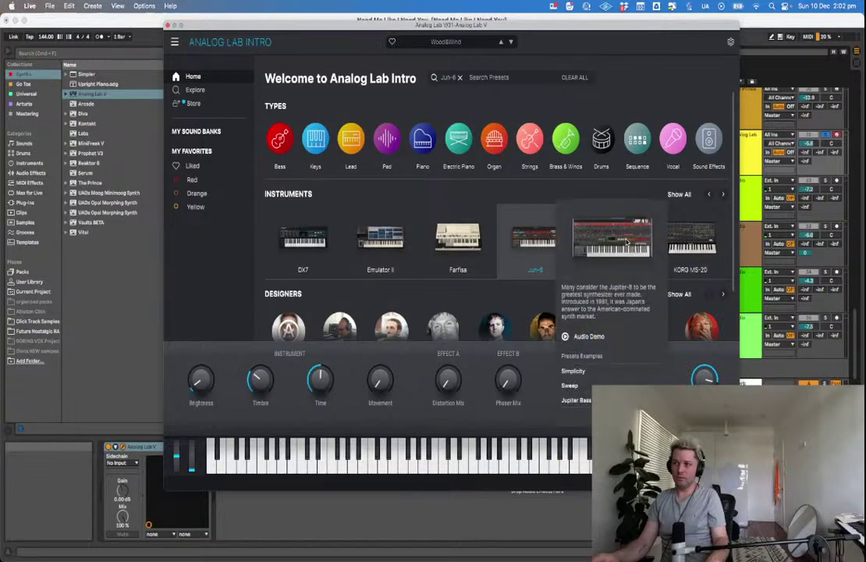
click(573, 371)
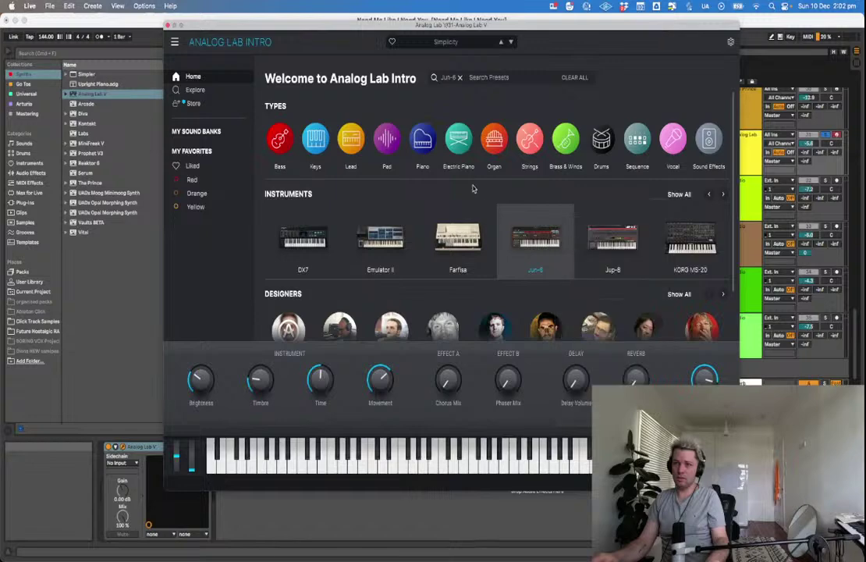
mouse_move(536, 234)
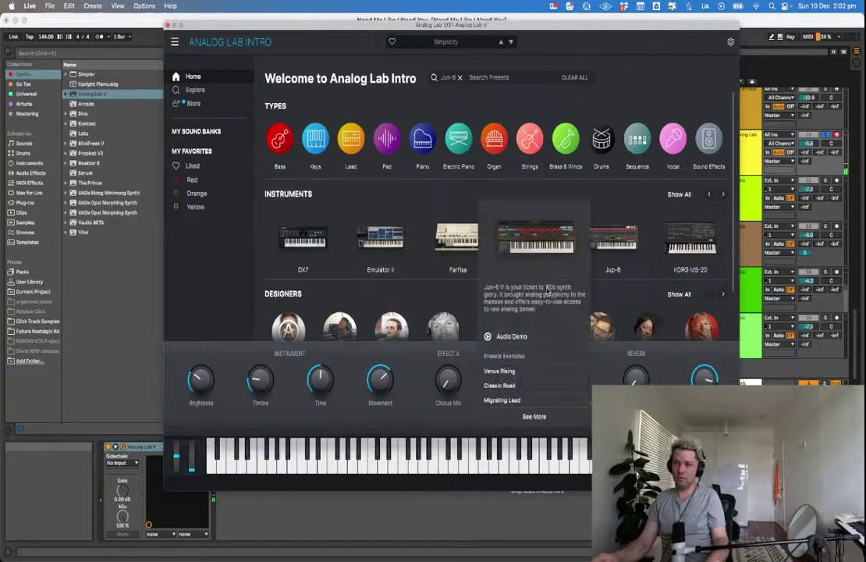
click(538, 386)
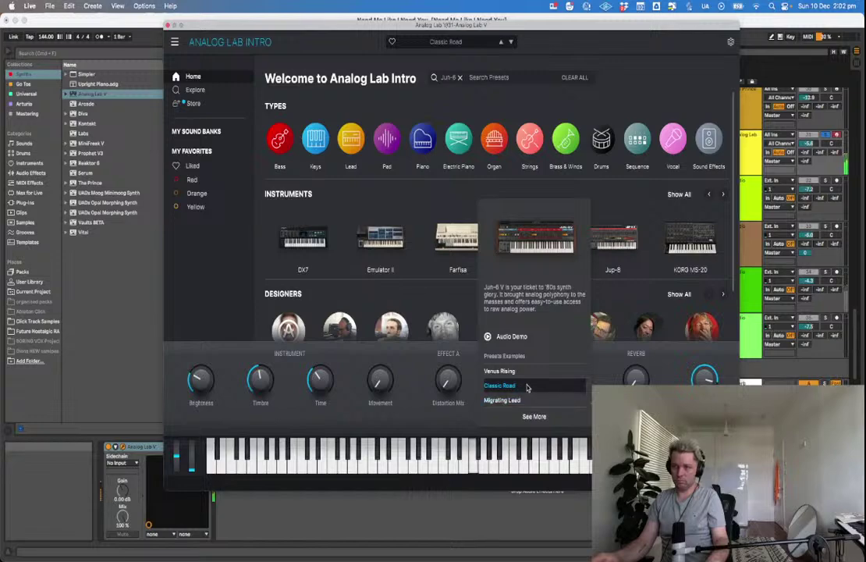
click(536, 416)
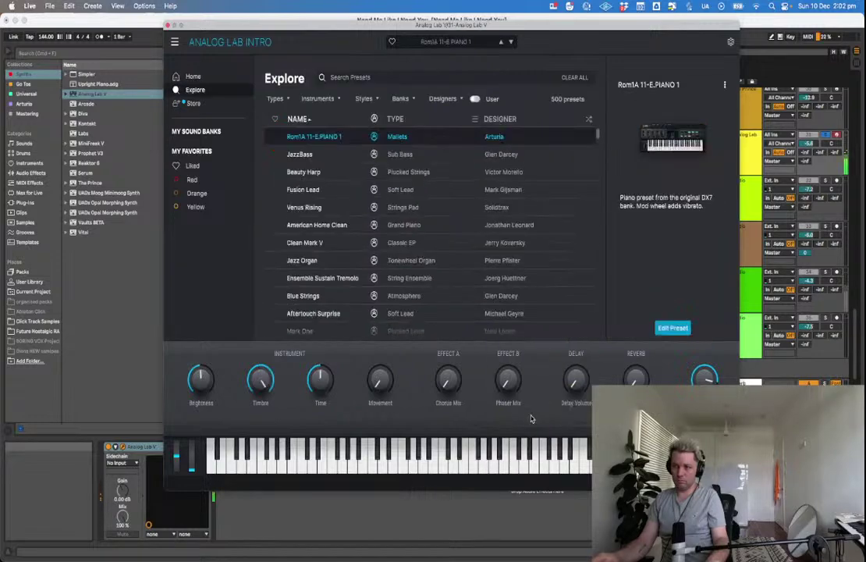
Audition the Beauty Harp, JazzBass and Venus Rising presets from the unfiltered list, then reload Beauty Harp.
click(345, 171)
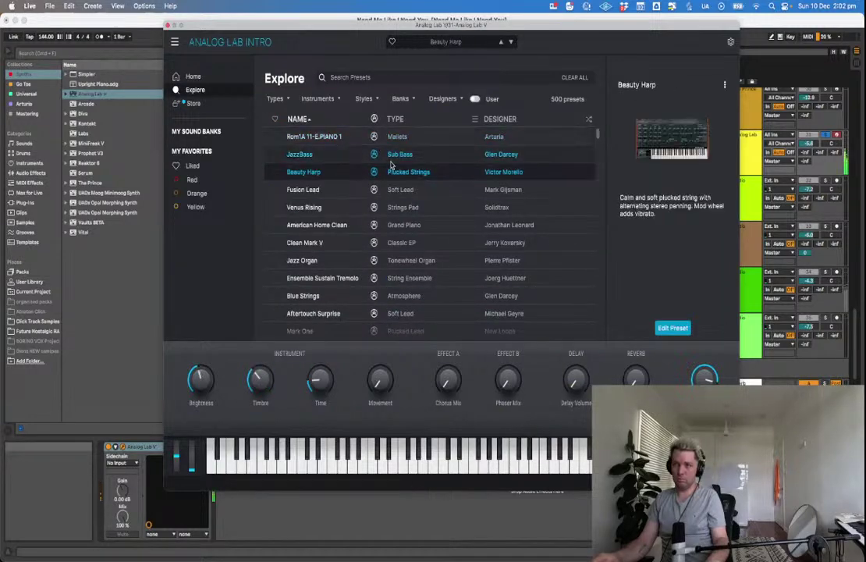
click(346, 155)
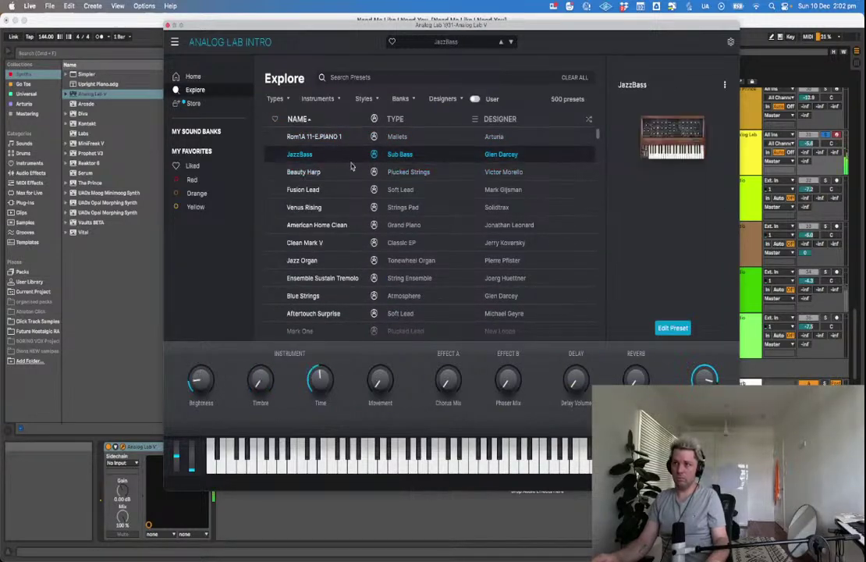
click(365, 207)
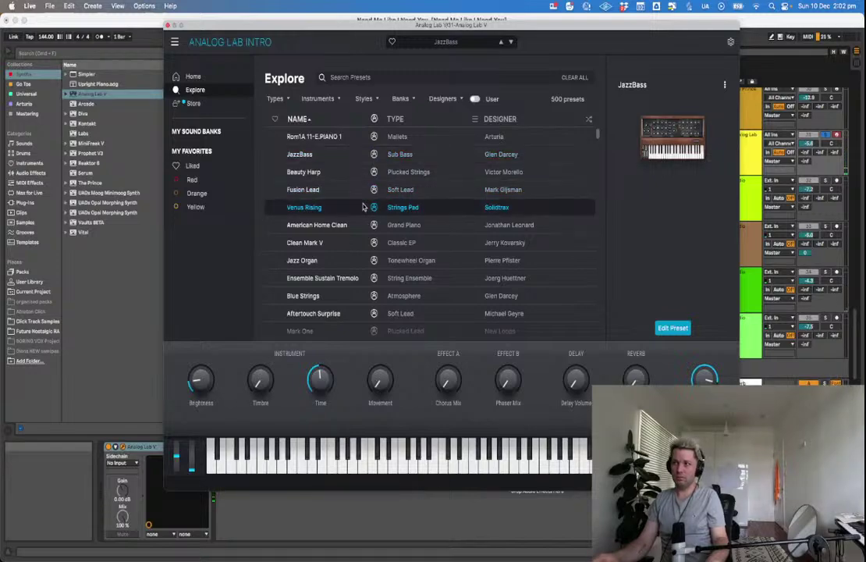
click(360, 170)
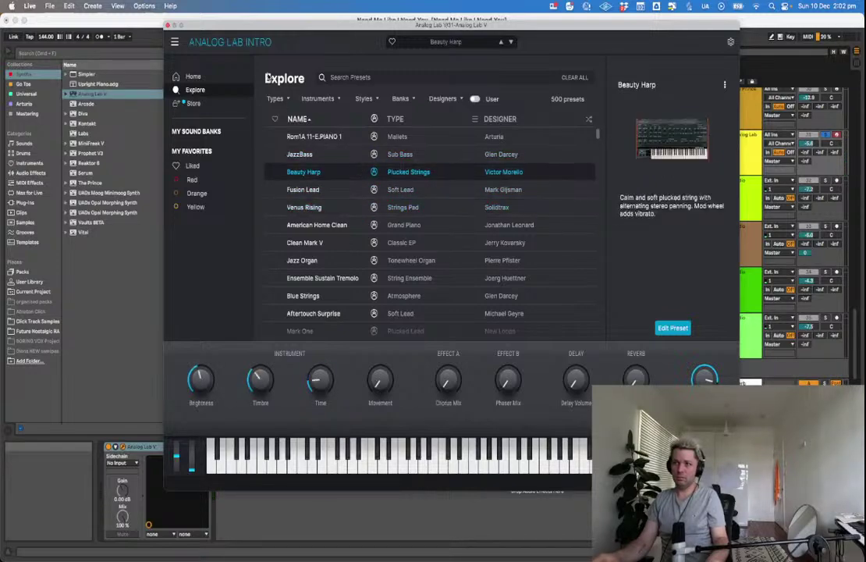
Bring up the Jup-8 presets and audition Simplicity, Sweep, Jupiter Bass and Different Waze.
click(181, 74)
mouse_move(612, 240)
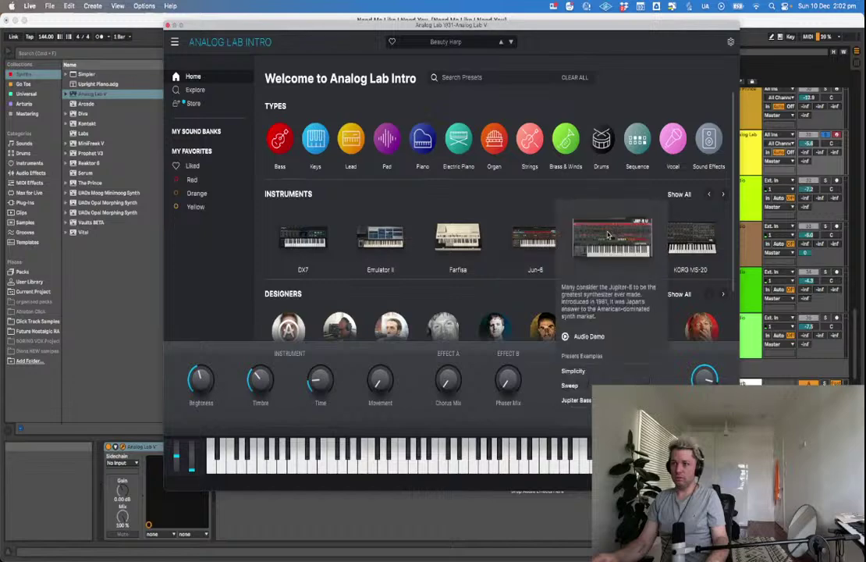
click(573, 370)
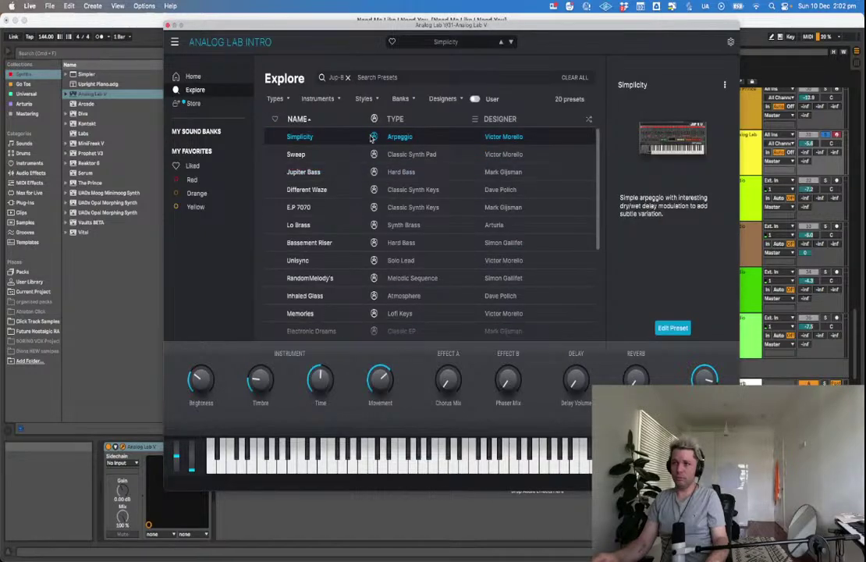
click(322, 156)
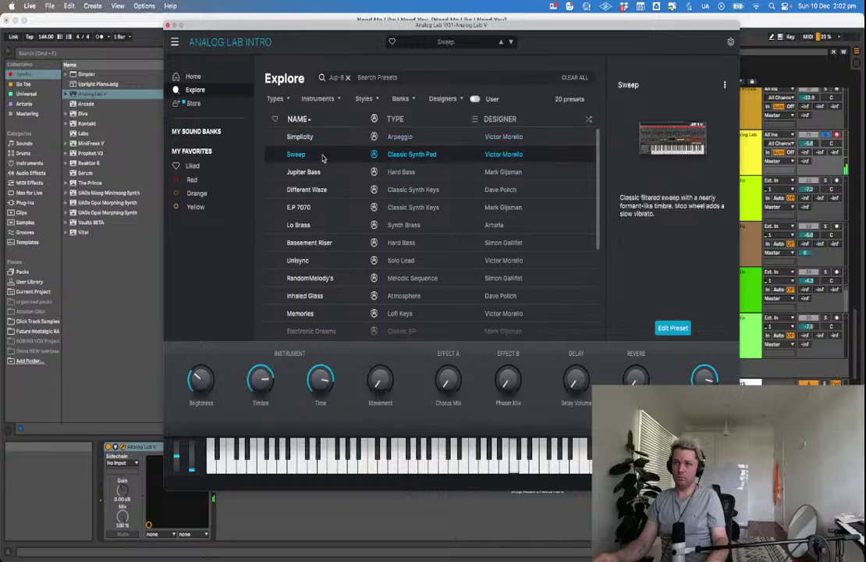
click(328, 171)
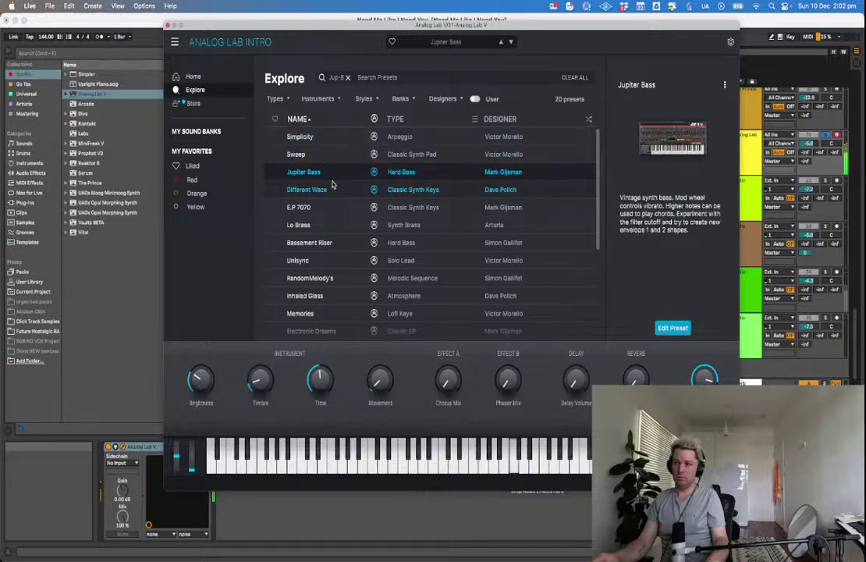
click(333, 189)
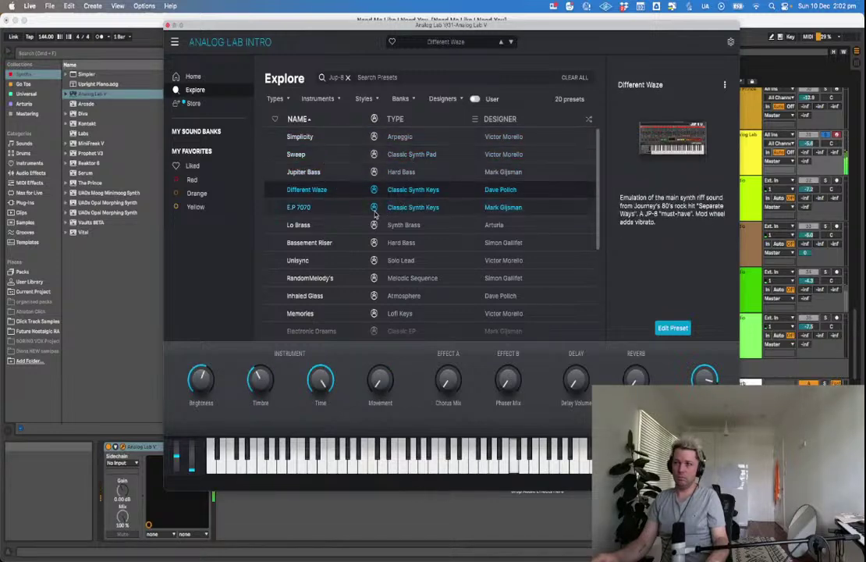
Audition the Jup-8 presets Morning Dew, Miami Vice Strings, Dance Piano, Classic Brass and 90s Mellow Pad.
scroll(379, 210, down, 5)
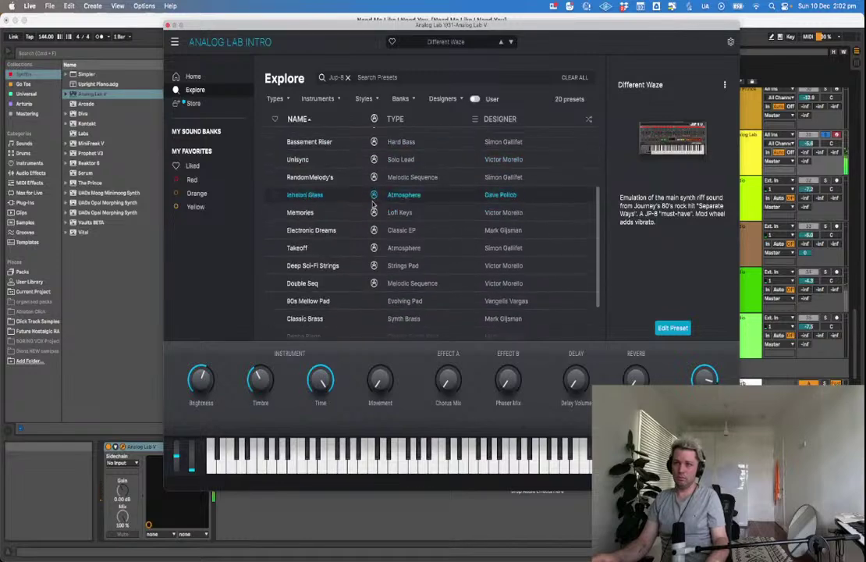
scroll(373, 205, down, 3)
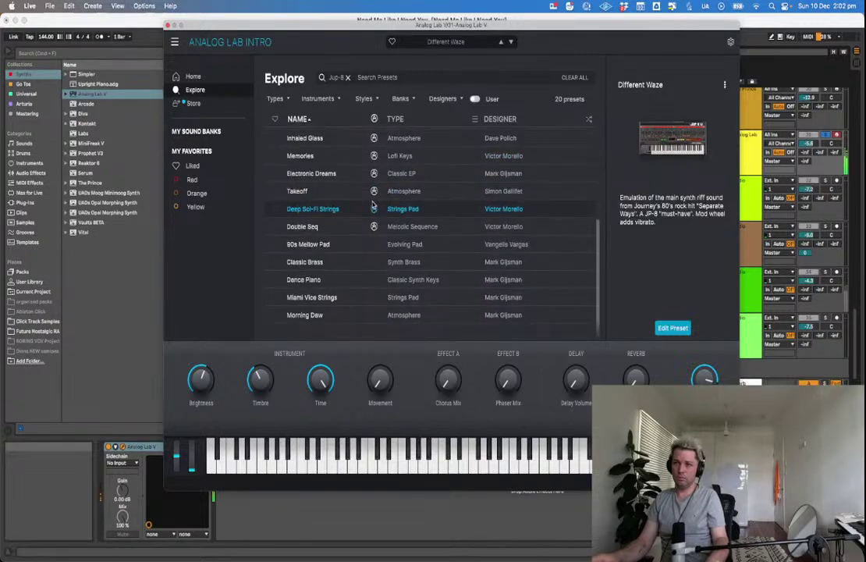
click(343, 316)
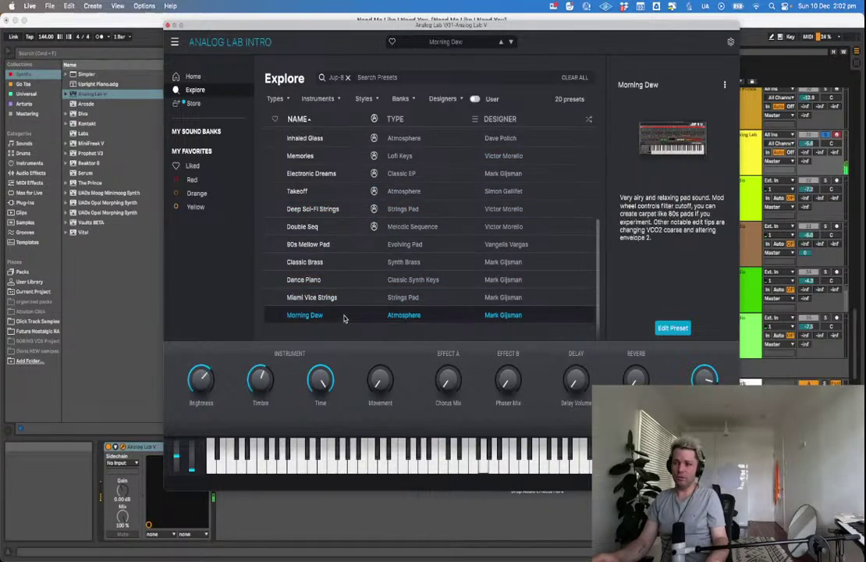
click(334, 297)
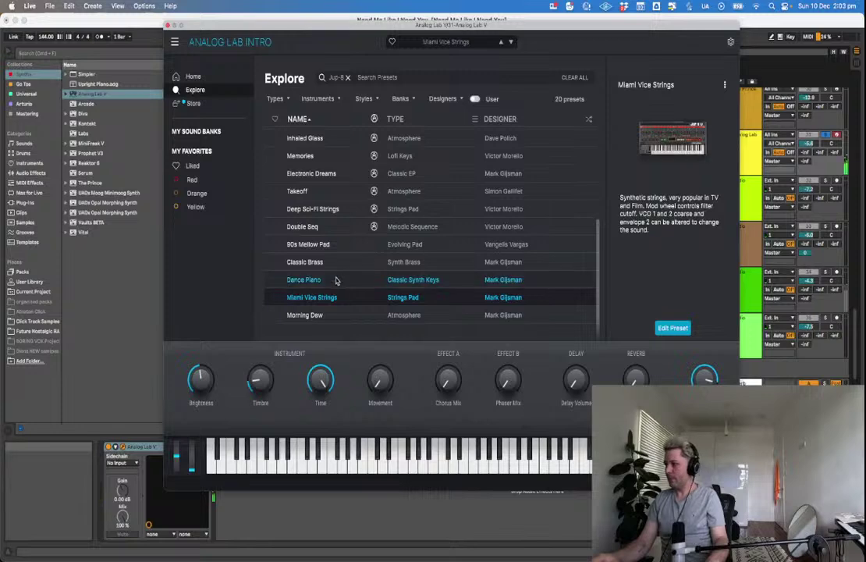
click(337, 281)
click(336, 262)
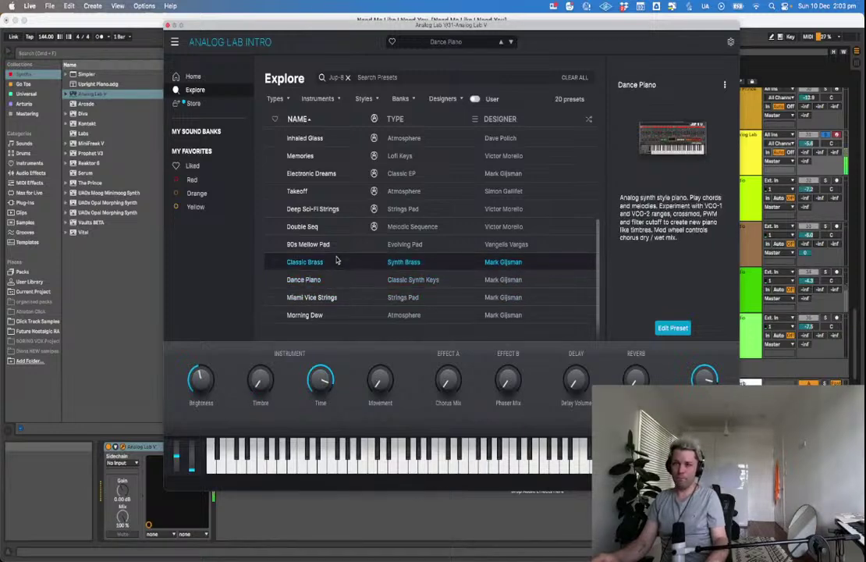
click(337, 246)
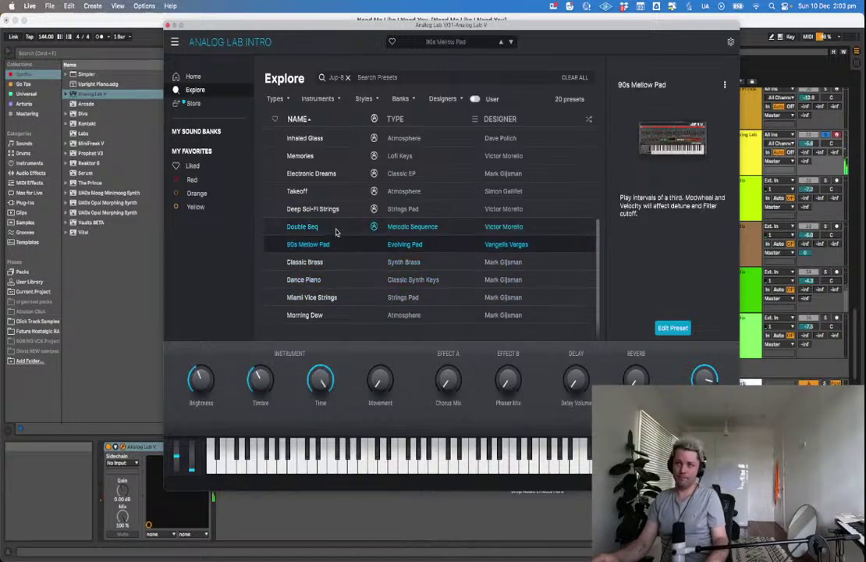
Audition the Jup-8 presets Double Seq, Deep Sci-Fi Strings, Takeoff, Electronic Dreams and Inhaled Glass.
click(335, 230)
click(338, 209)
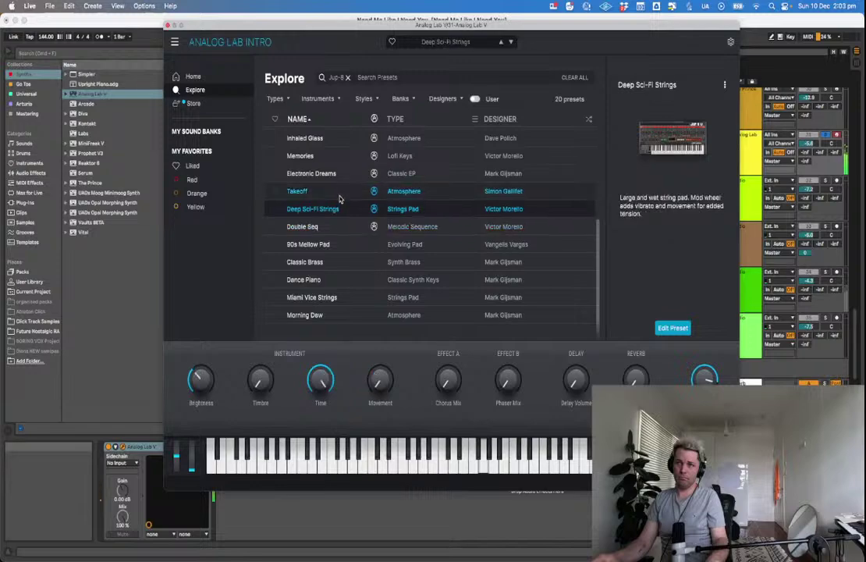
click(341, 195)
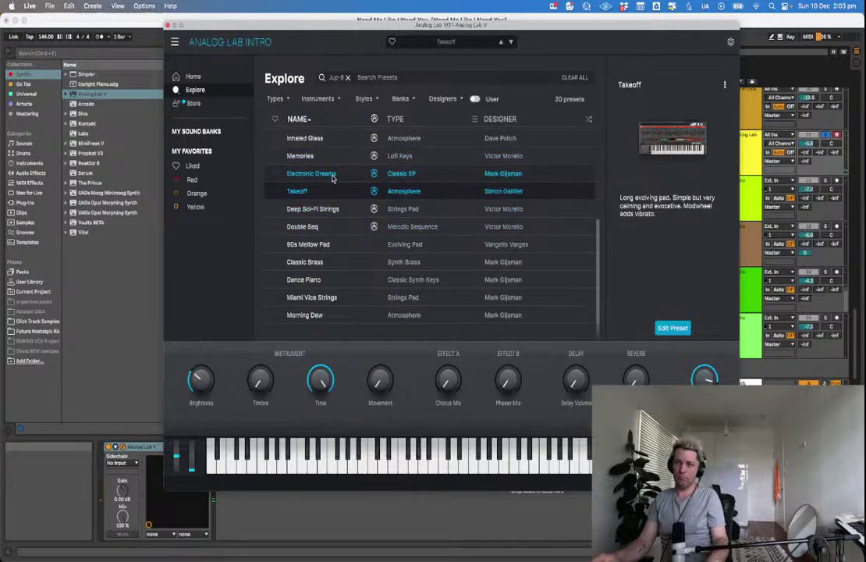
click(333, 175)
click(328, 140)
Try the Jup-8 presets RandomMelody's, Unisync, Bassement Riser and Lo Brass, then load E.P 7070.
scroll(341, 211, up, 2)
scroll(341, 219, up, 5)
click(330, 280)
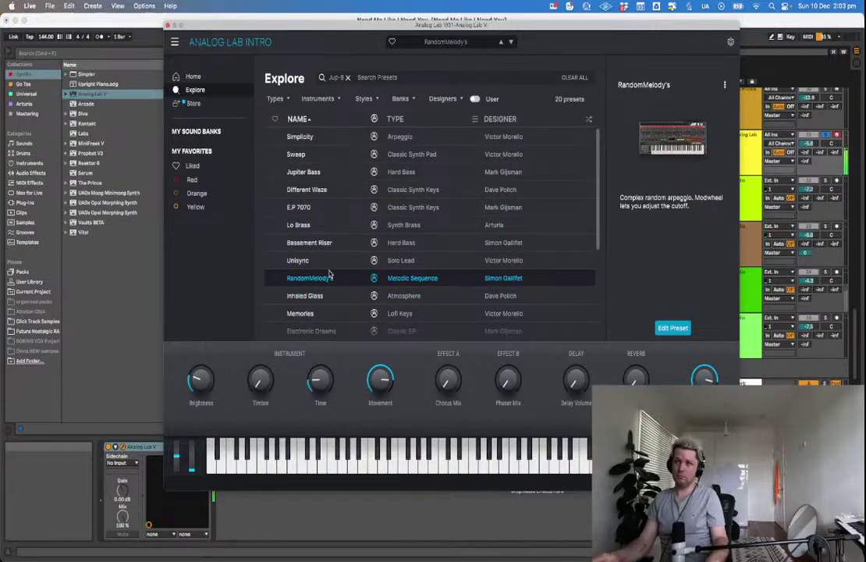
click(332, 262)
click(329, 248)
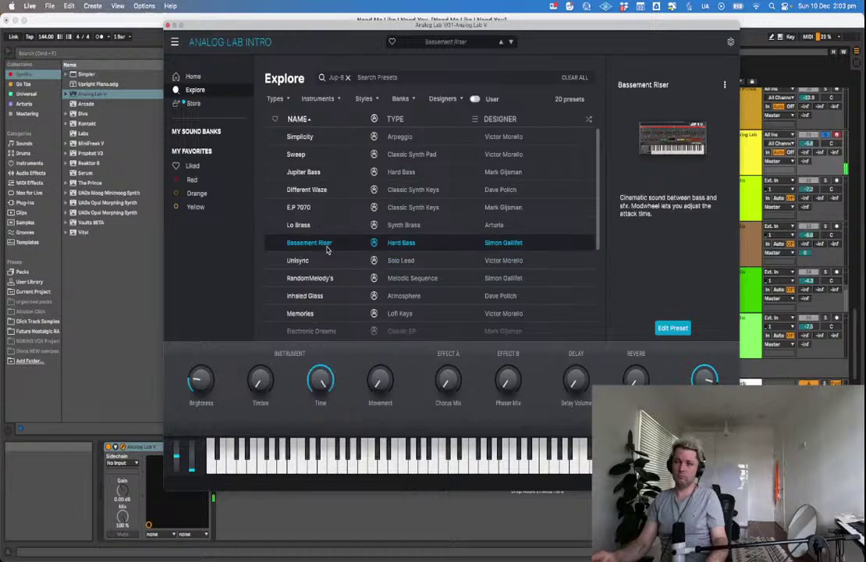
click(343, 226)
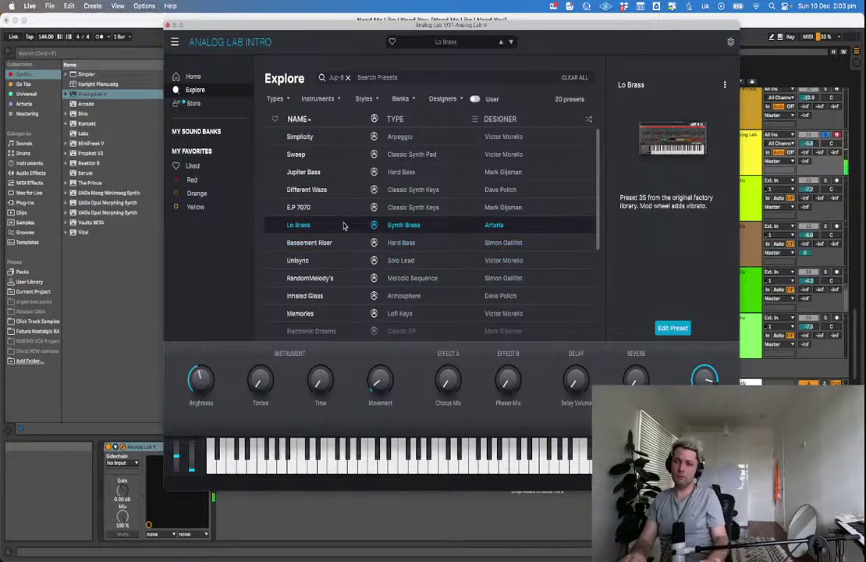
key(Up)
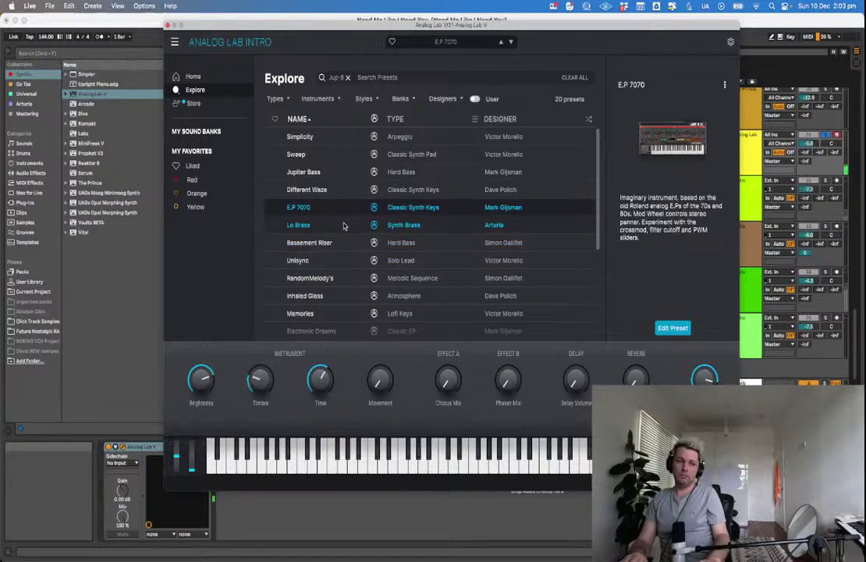
Audition the Jup-8 preset Different Waze, followed by the example presets Simplicity, Sweep and Jupiter Bass.
key(Up)
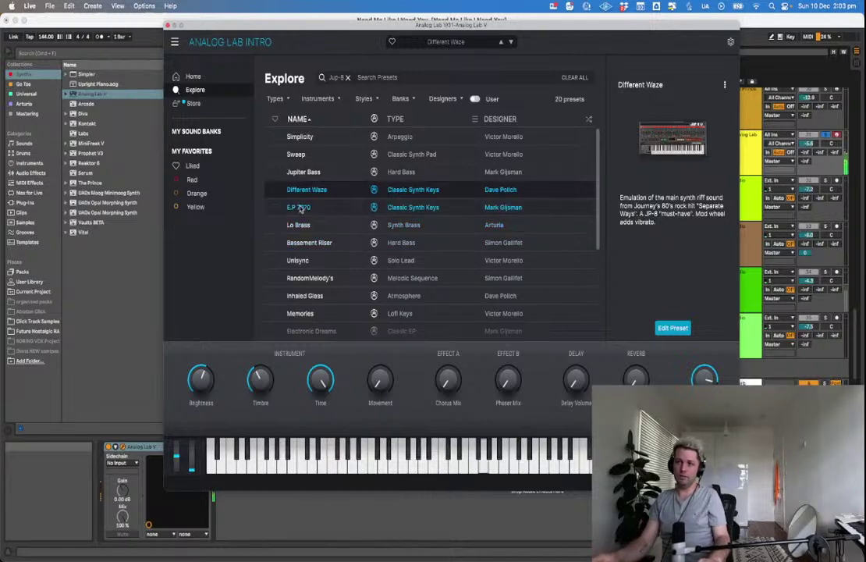
click(204, 76)
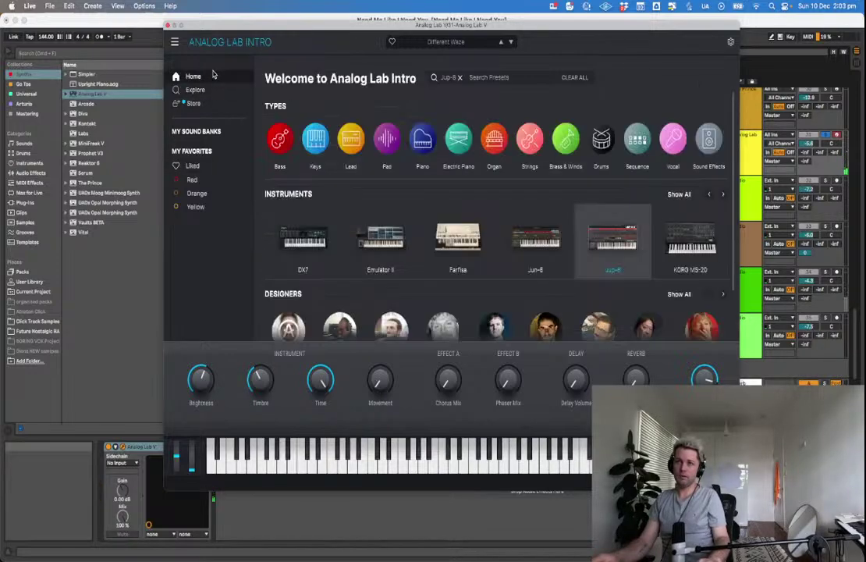
mouse_move(617, 269)
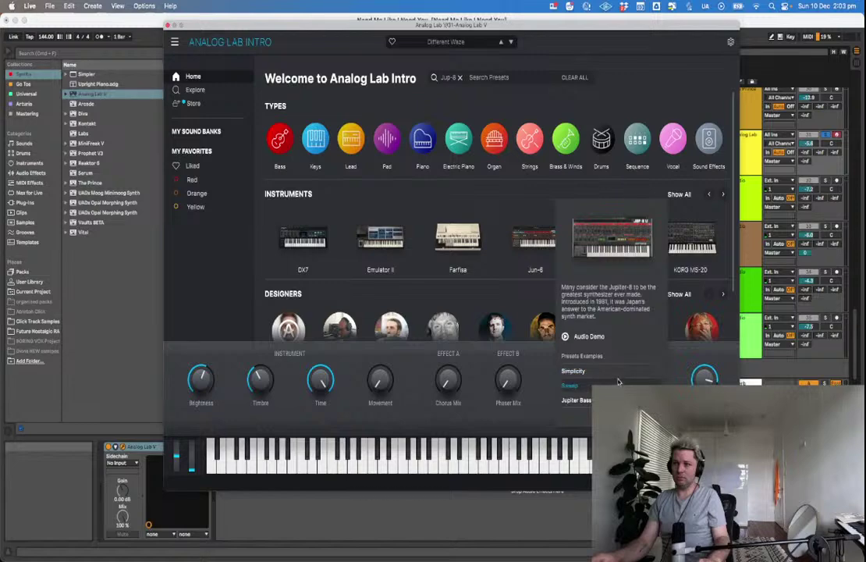
click(617, 377)
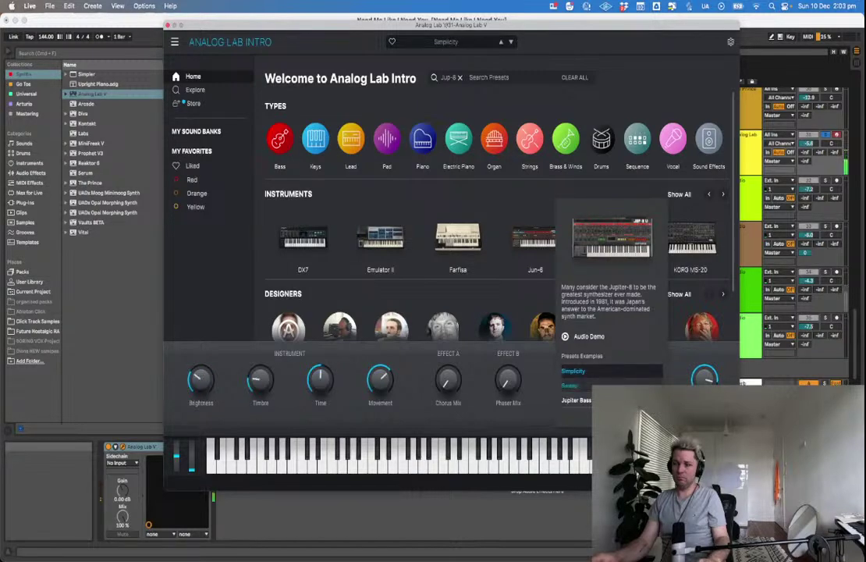
click(609, 385)
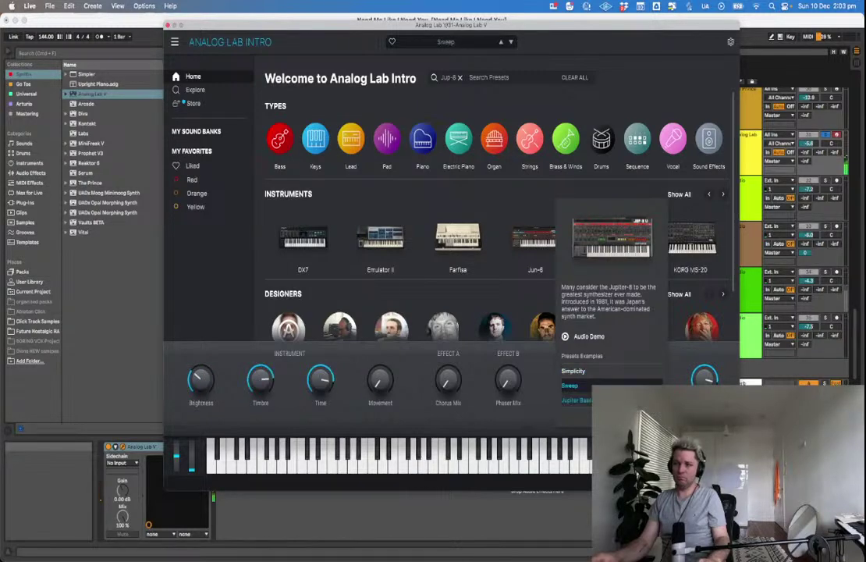
click(593, 400)
Load the Jup-8 preset Different Waze with some Chorus Mix added, and save the set.
click(315, 137)
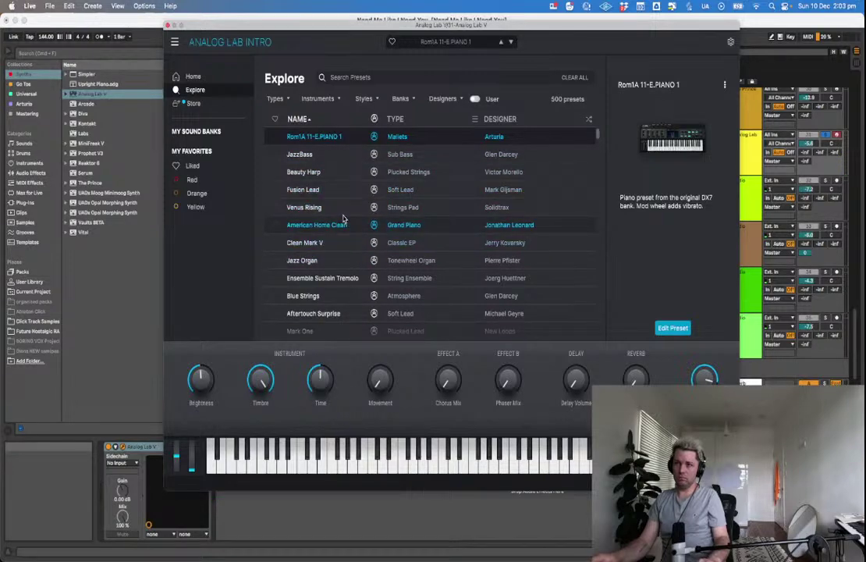
click(193, 78)
click(612, 238)
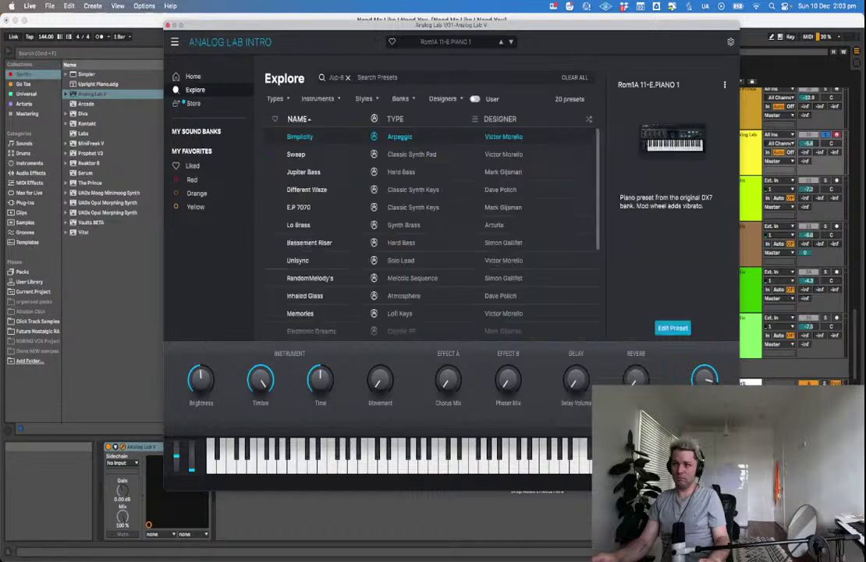
click(308, 190)
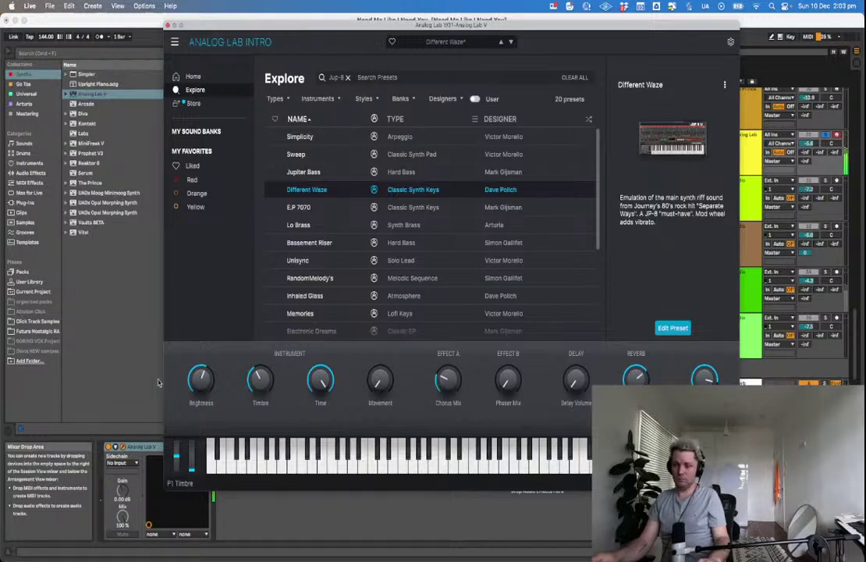
click(167, 25)
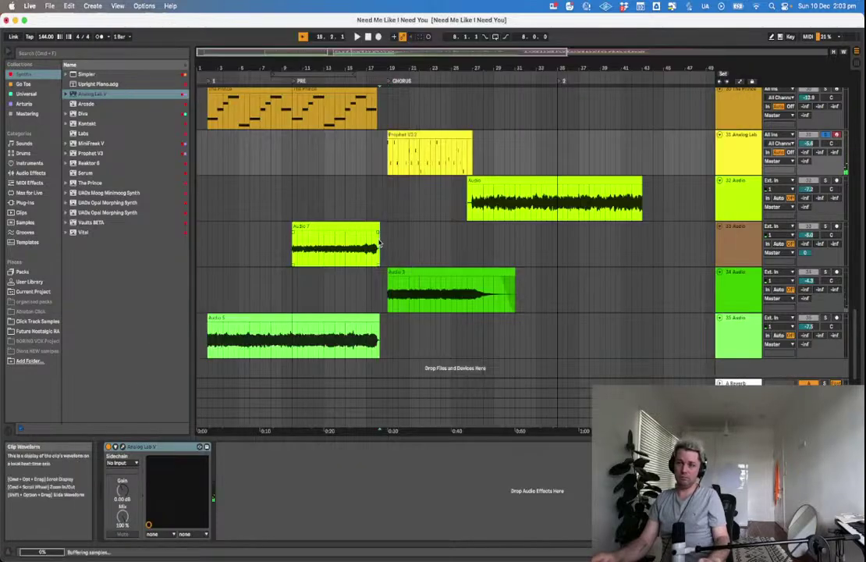
key(super+s)
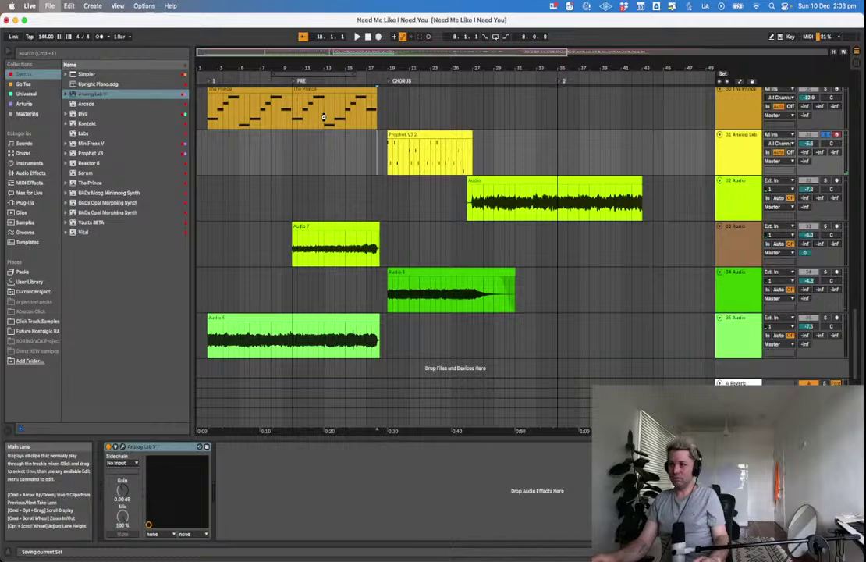
Play the chorus and set the Brightness of the Different Waze preset to maximum, with its reverb turned fully down.
key(space)
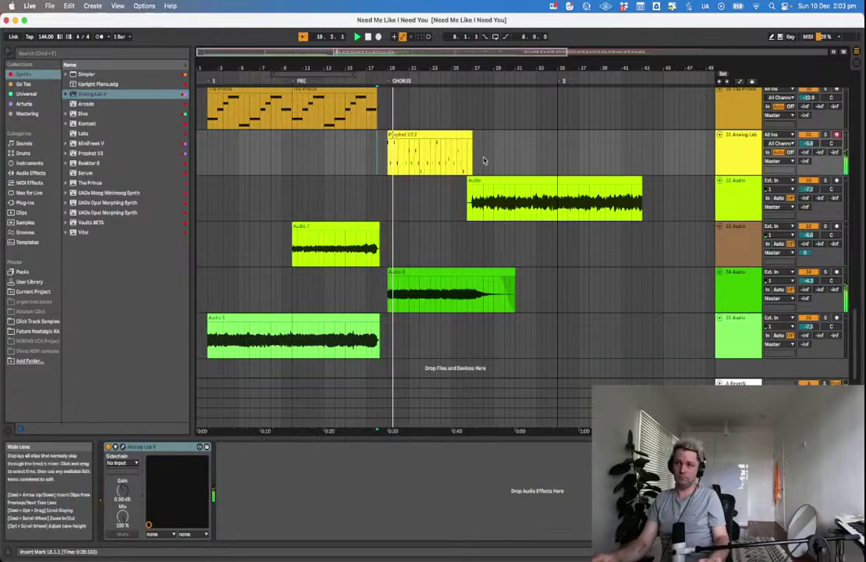
click(729, 169)
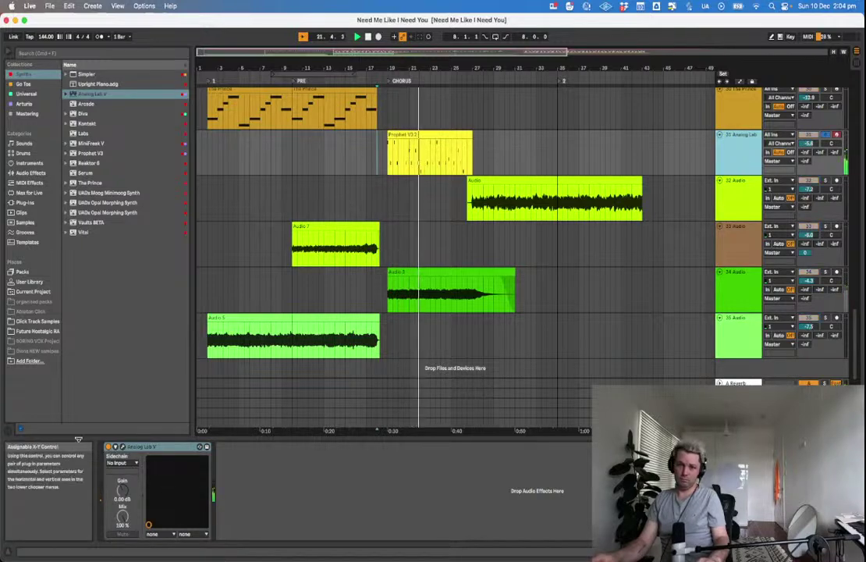
click(122, 447)
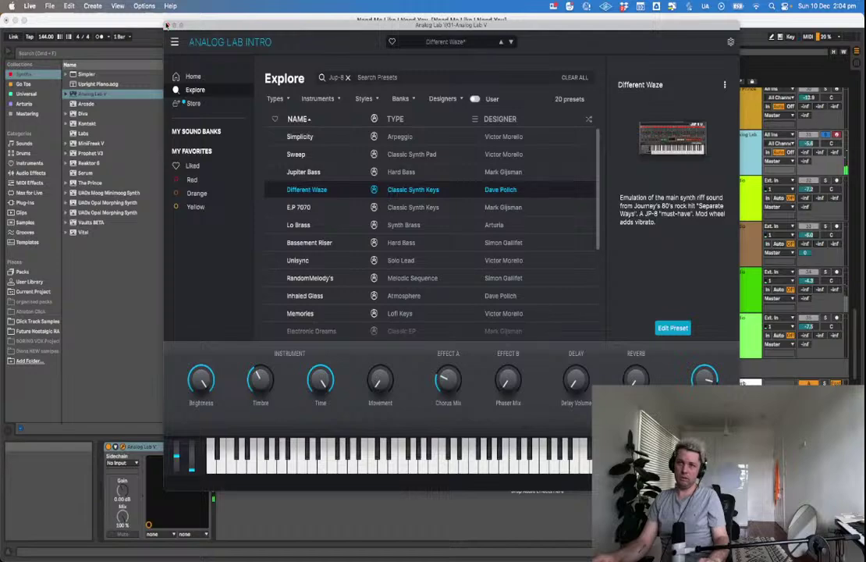
click(167, 26)
Add a Reverb to the Analog Lab track, enabling its low cut and moving the input filter to about 4.06 kHz.
click(35, 93)
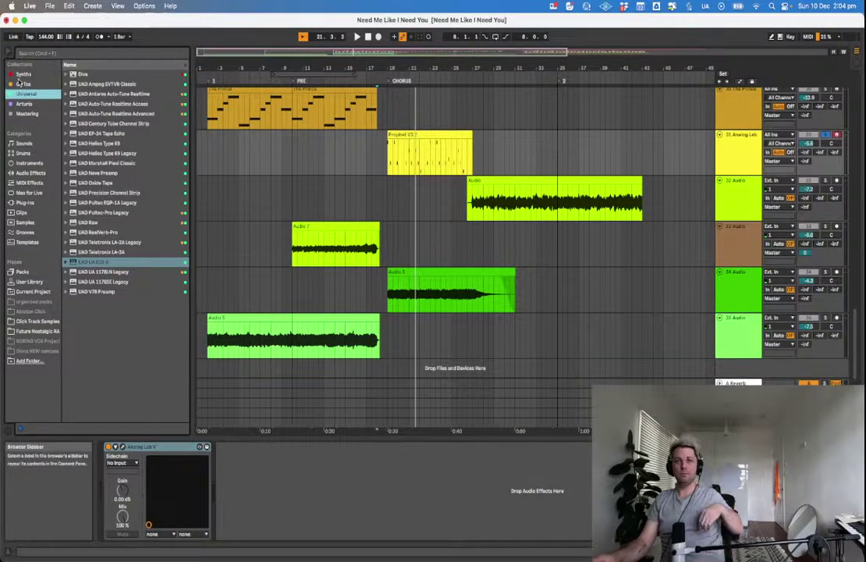
click(23, 83)
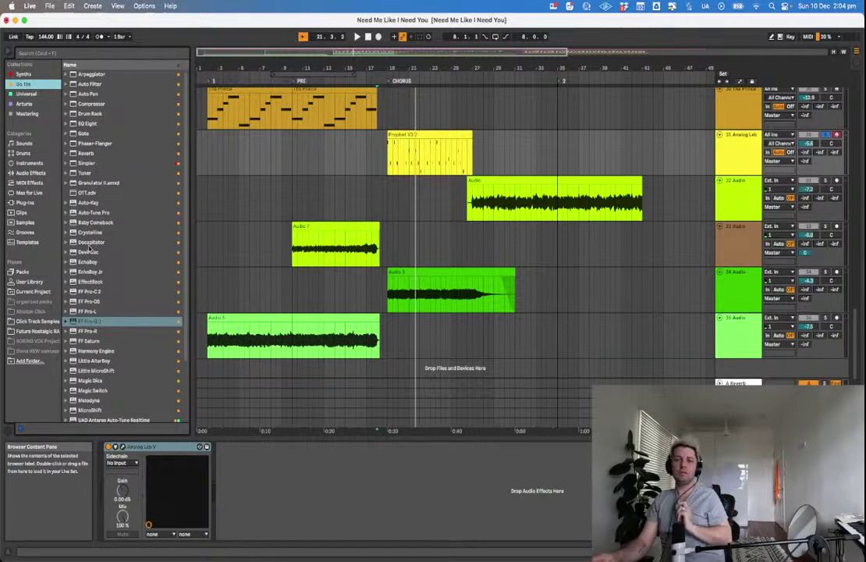
double_click(86, 153)
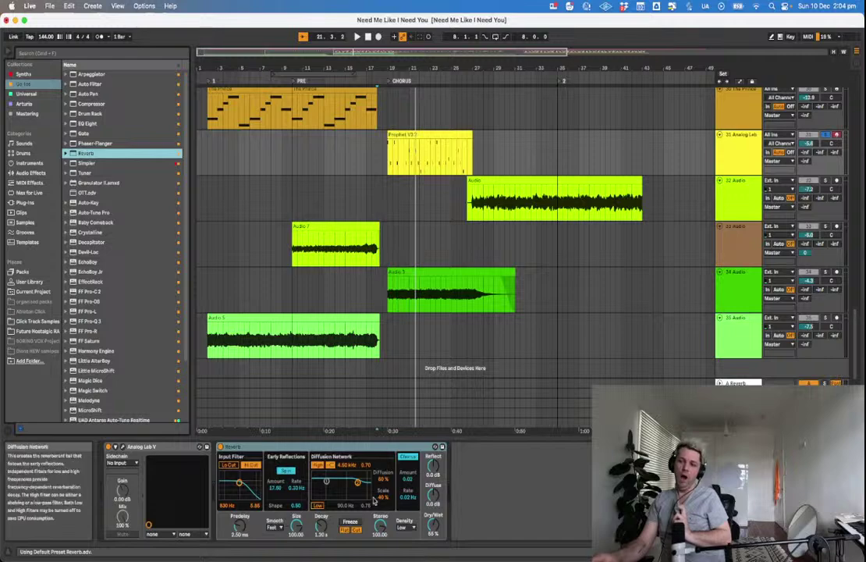
click(222, 466)
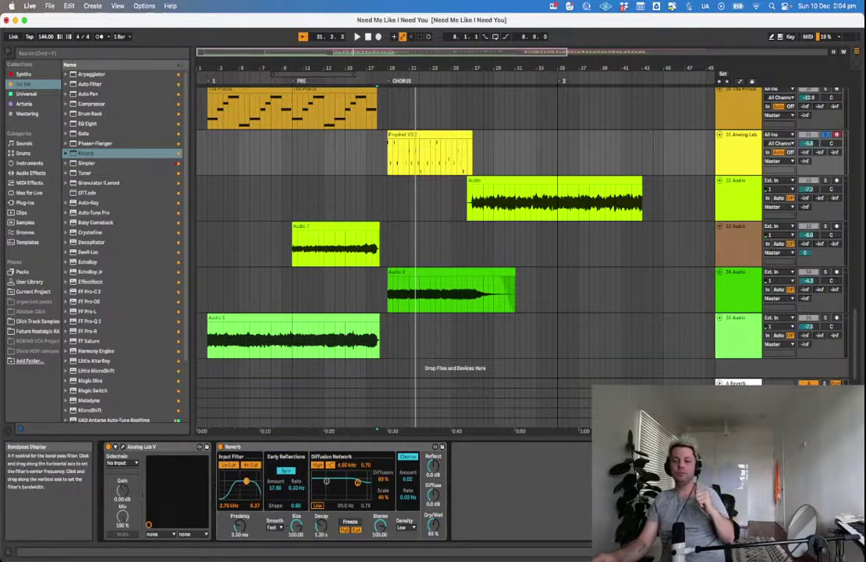
Play the chorus and set the Reverb's decay to 4.15 s and its dry/wet mix to 47 %.
click(384, 170)
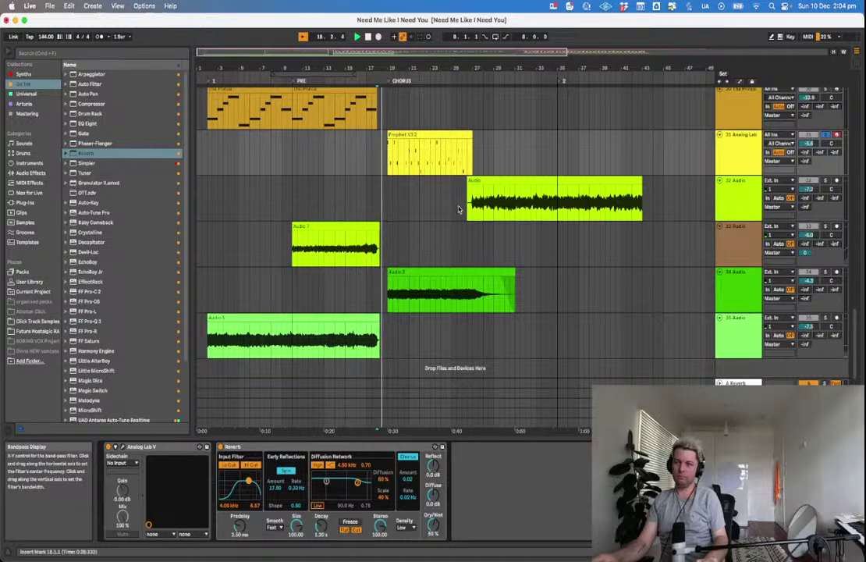
key(space)
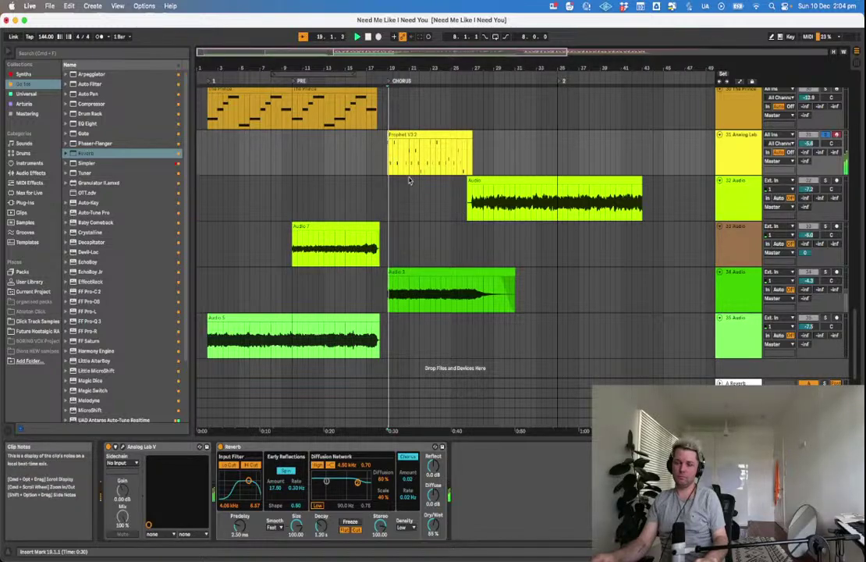
drag(321, 526, 321, 495)
key(s)
key(space)
key(space)
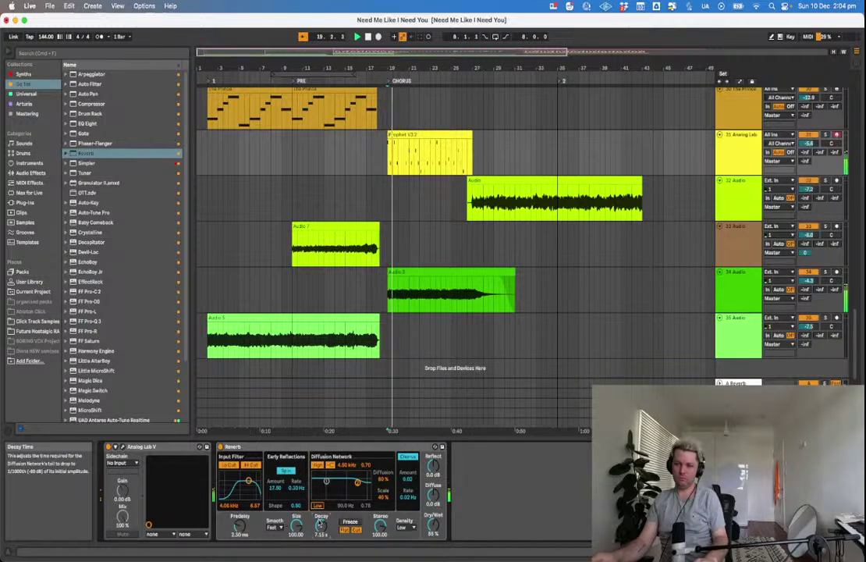
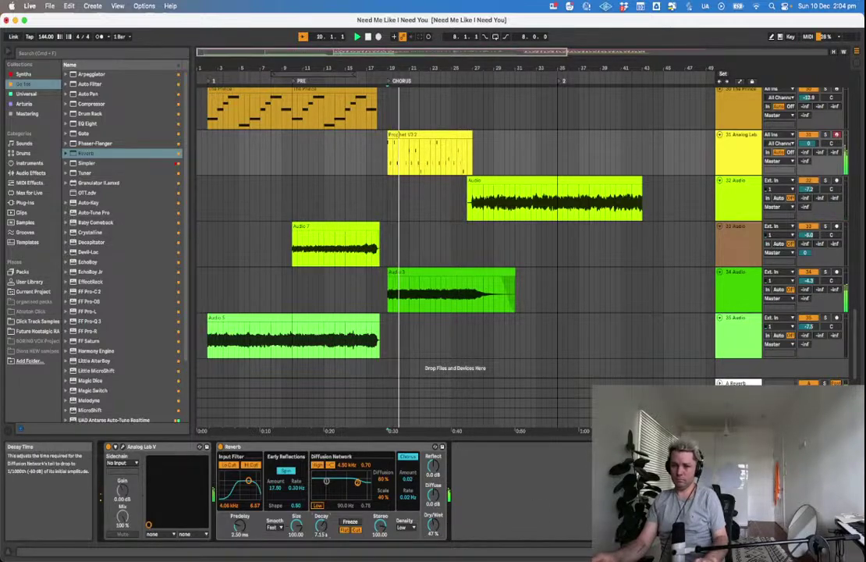
drag(322, 528, 323, 541)
key(space)
key(space)
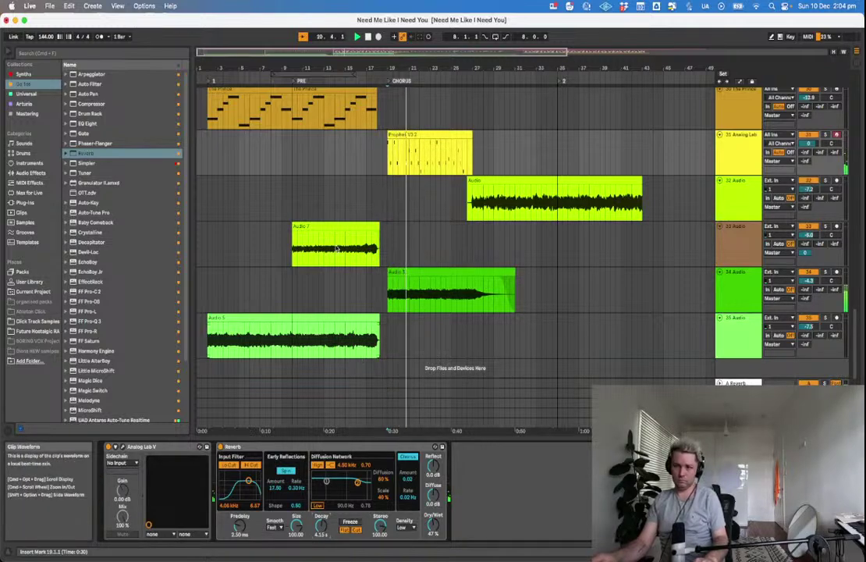
Raise the Analog Lab track's volume to 5.0 dB while playing the chorus, and save the set.
click(741, 163)
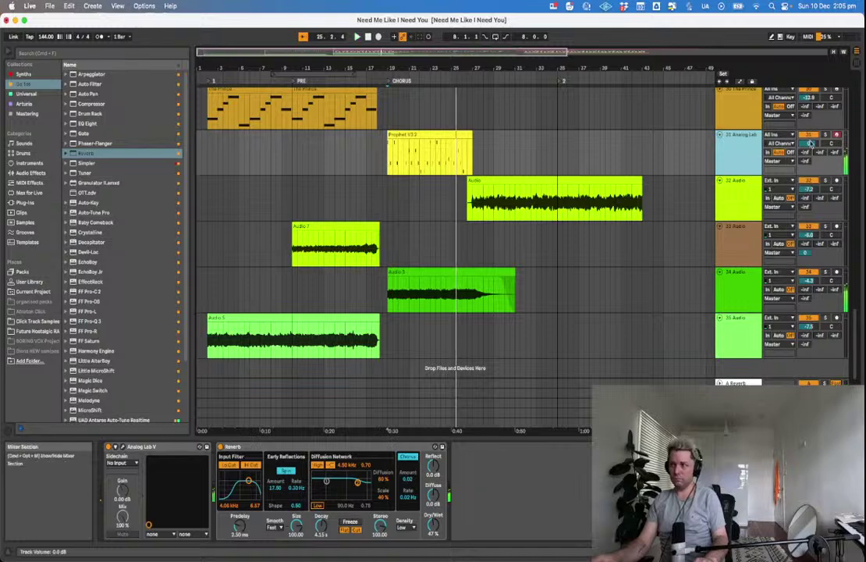
drag(810, 144, 811, 115)
key(space)
key(space)
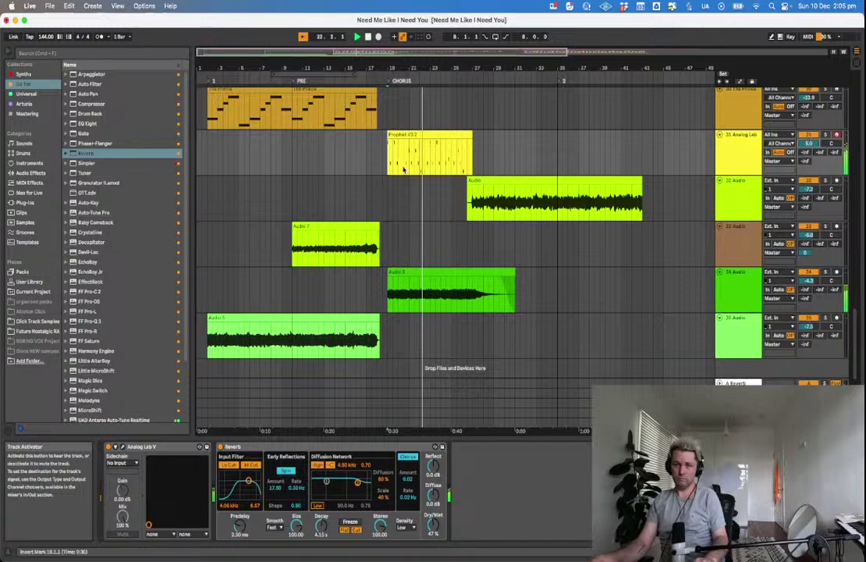
click(340, 179)
key(super+s)
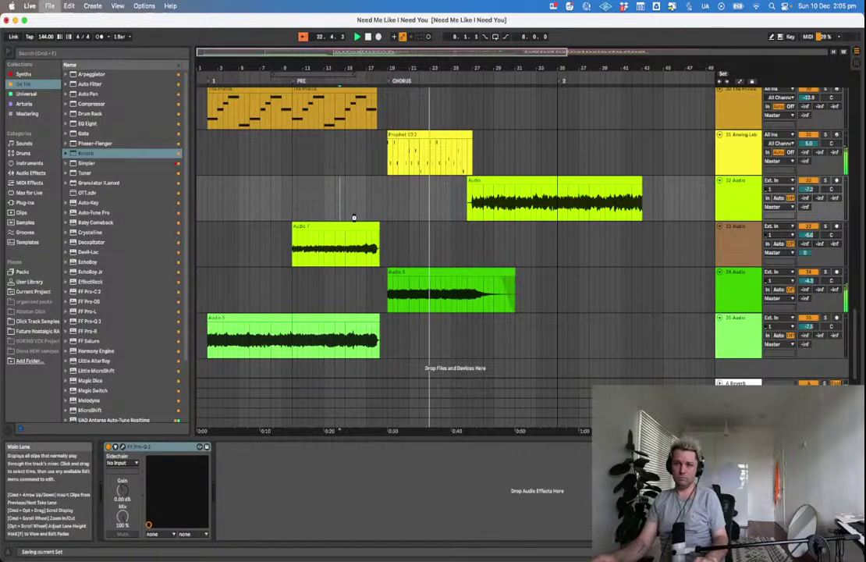
key(super+alt+l)
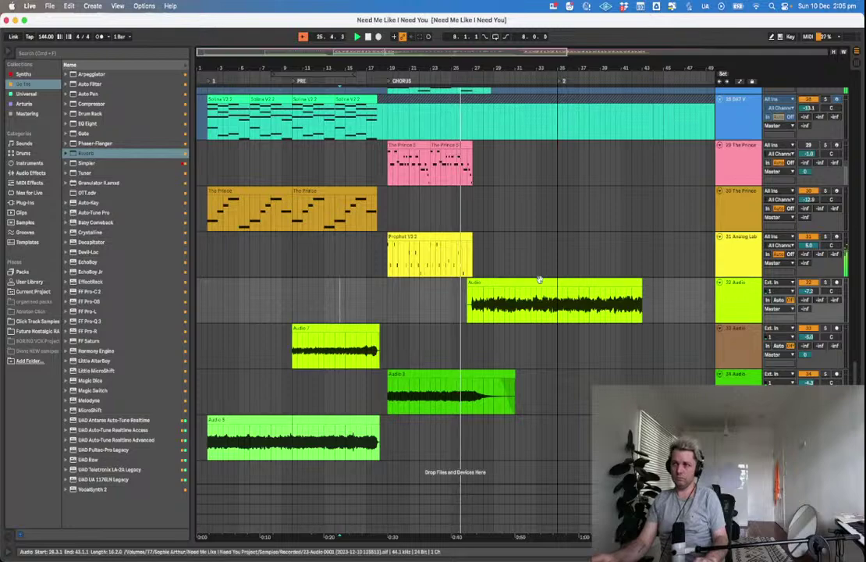
scroll(541, 280, up, 5)
key(space)
click(738, 252)
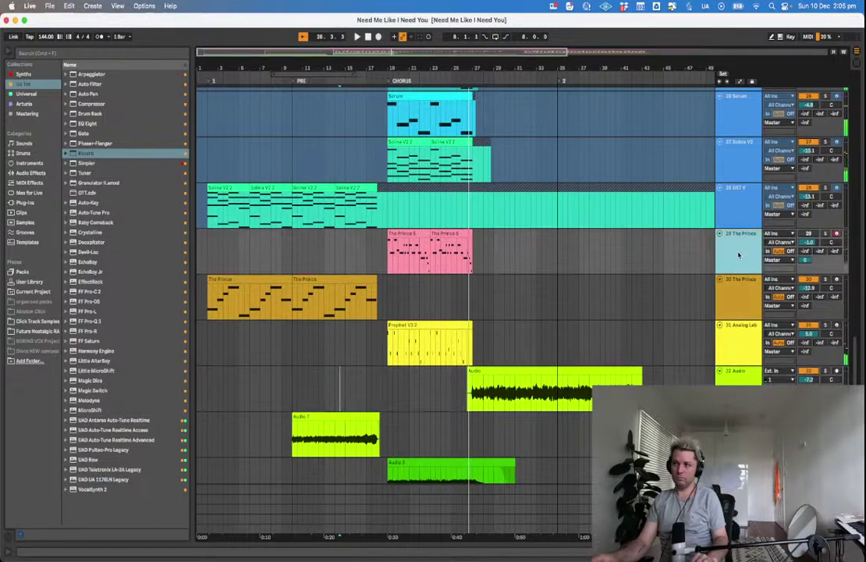
shift+click(735, 335)
right_click(735, 335)
click(595, 313)
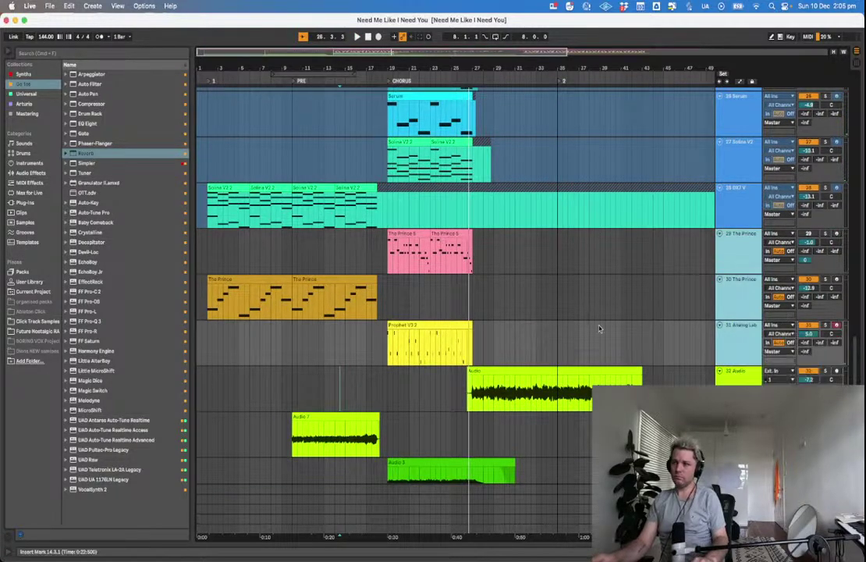
right_click(746, 309)
click(648, 298)
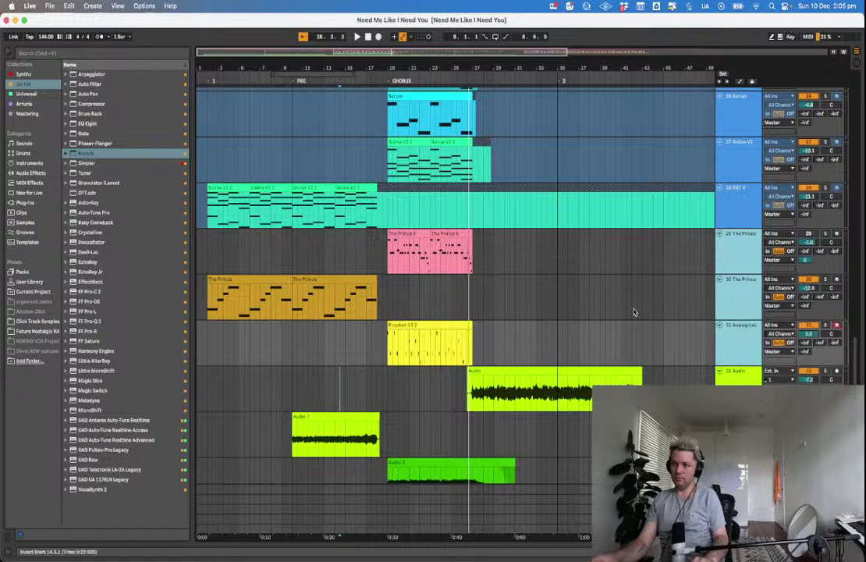
Play from just before the chorus and check the Different Waze preset settings in the Analog Lab instrument.
click(382, 355)
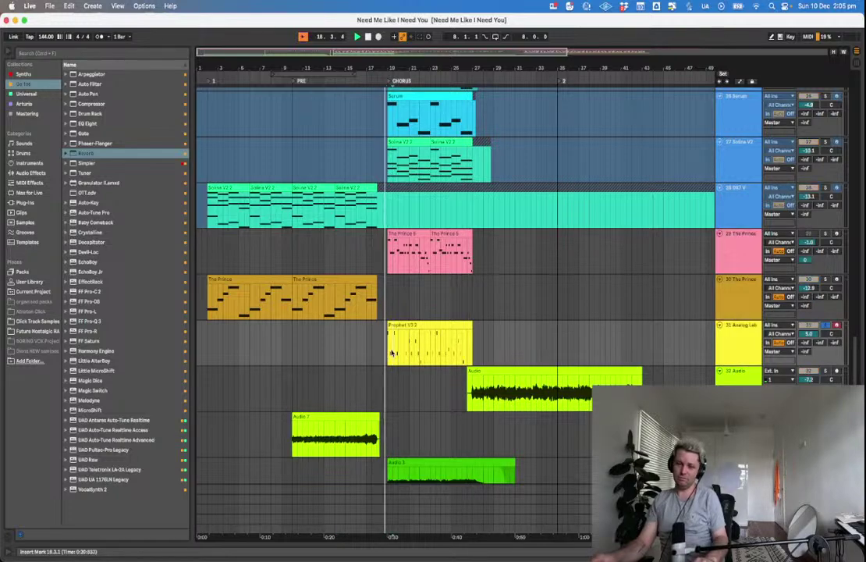
key(space)
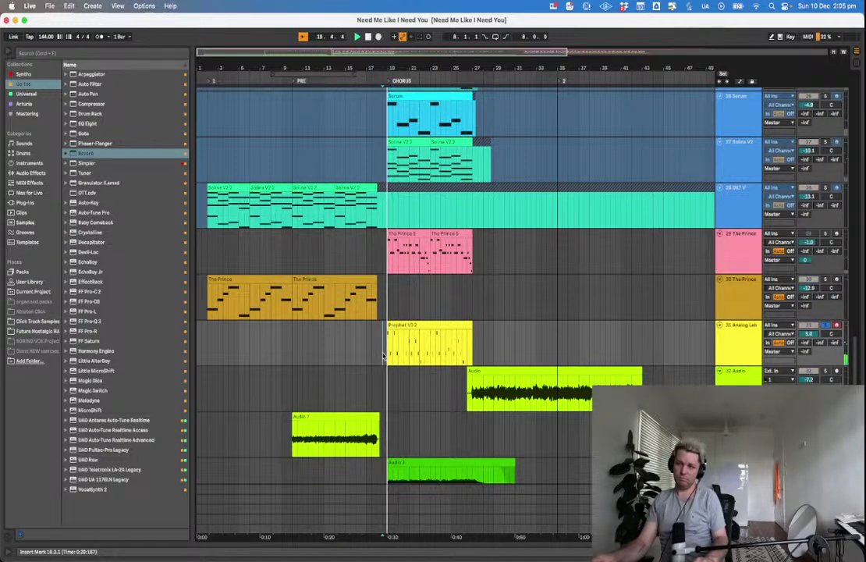
double_click(748, 354)
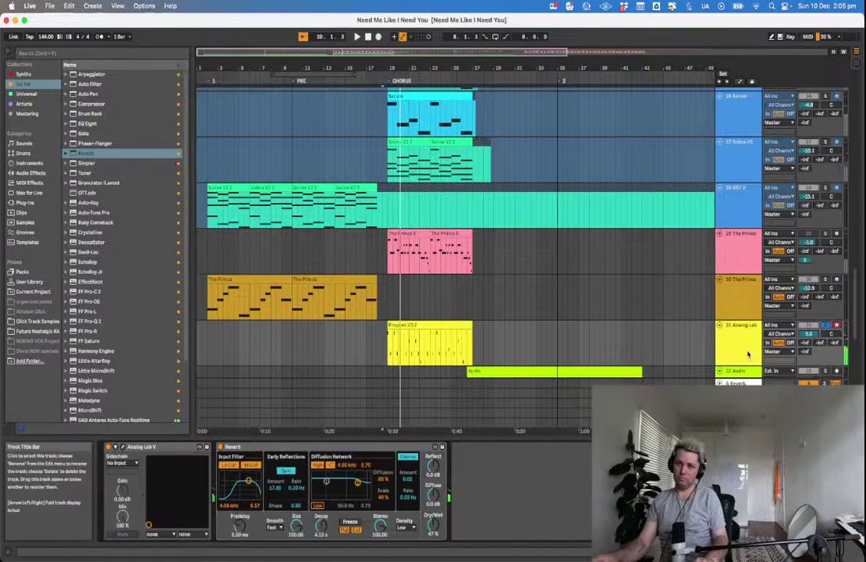
click(115, 447)
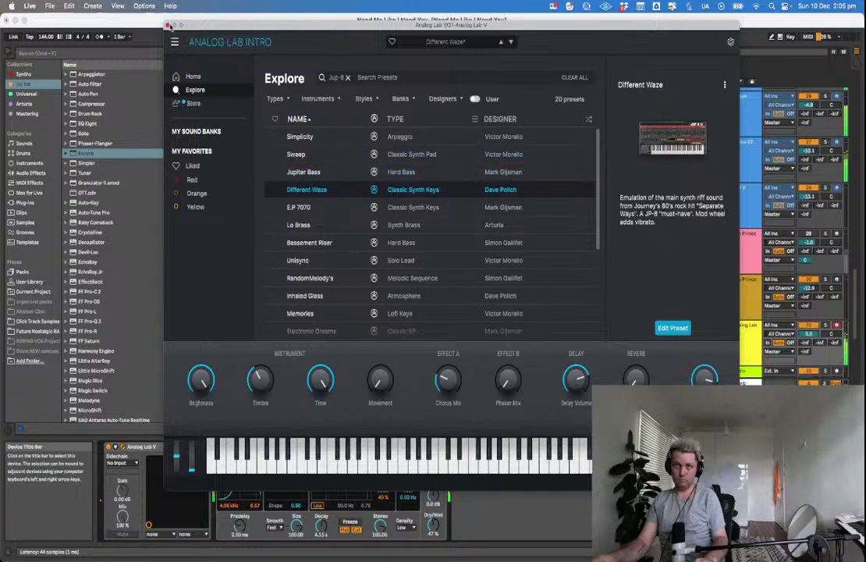
click(167, 26)
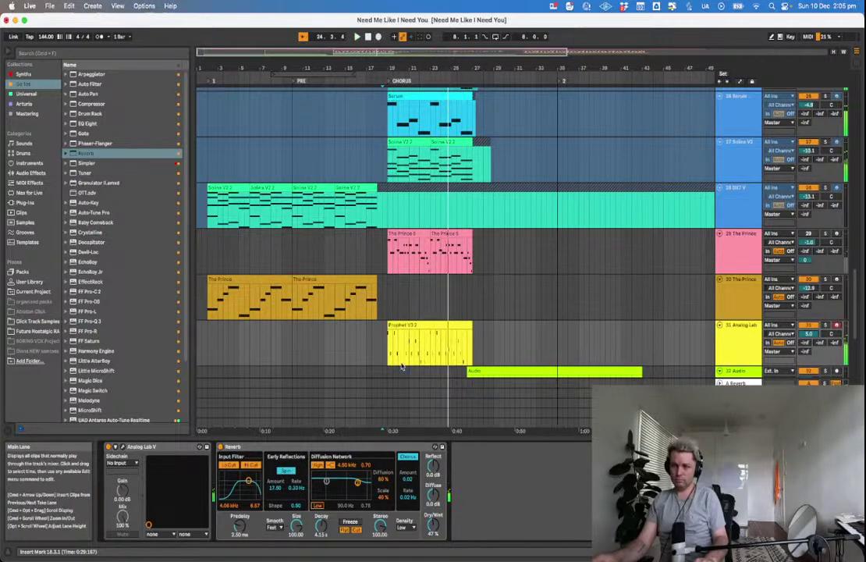
Raise the Delay Volume of the Different Waze preset in Analog Lab while playing the chorus, and save the set.
key(space)
key(space)
click(122, 448)
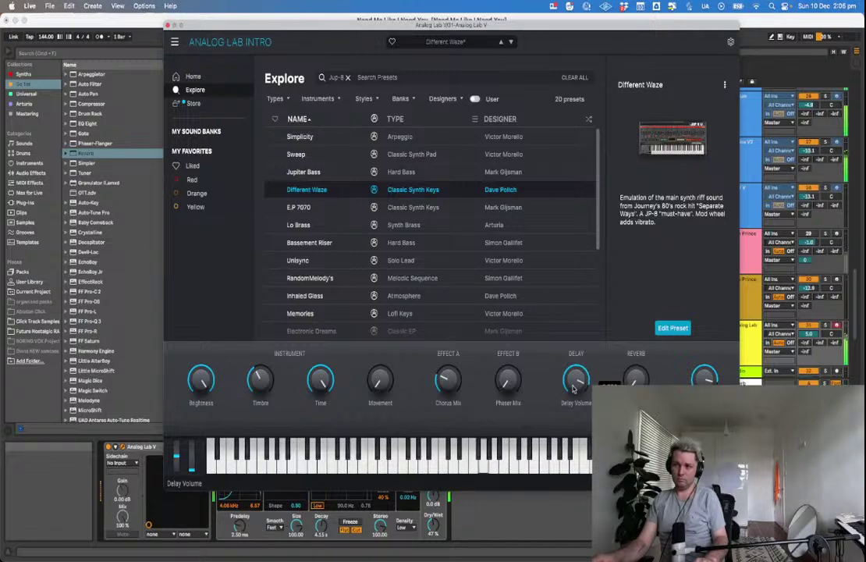
click(167, 26)
click(445, 283)
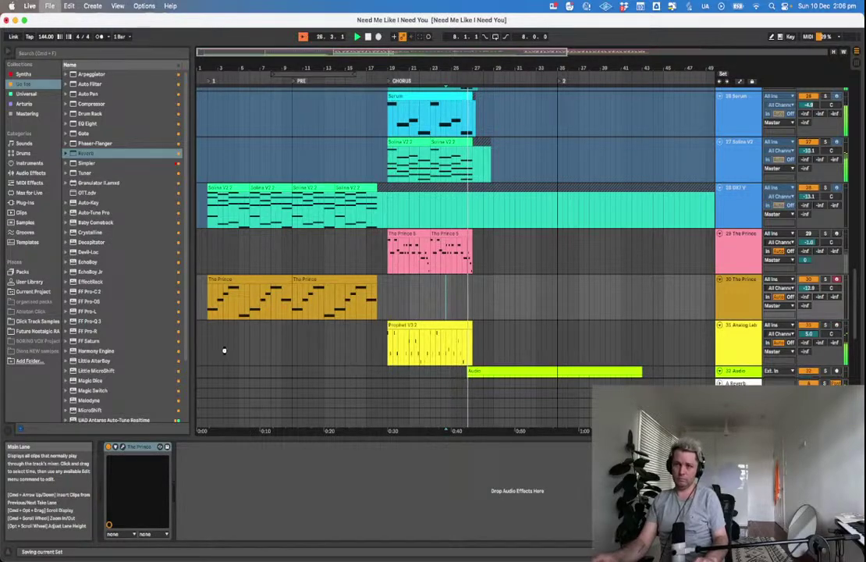
key(space)
key(alt+super+l)
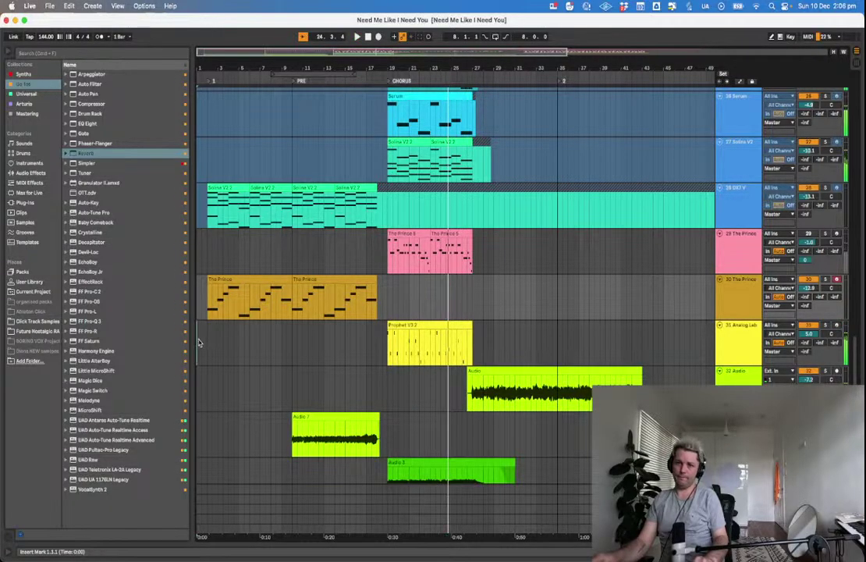
Play the song from the beginning while looking over the tracks of the arrangement.
click(199, 342)
key(space)
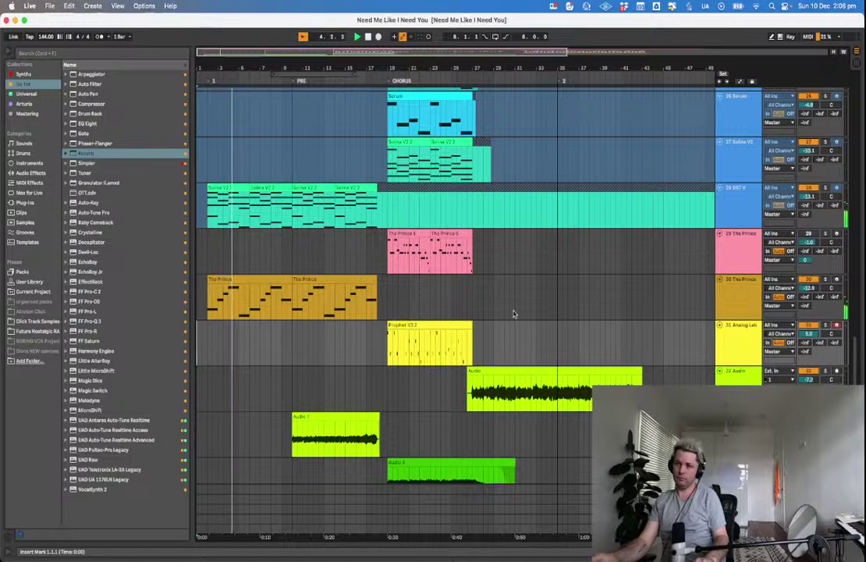
scroll(513, 314, down, 3)
click(388, 321)
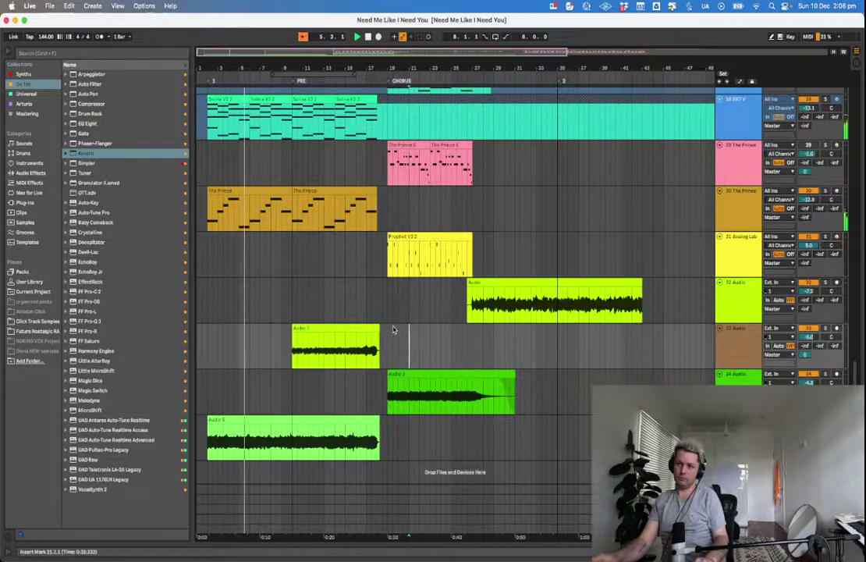
scroll(388, 323, up, 20)
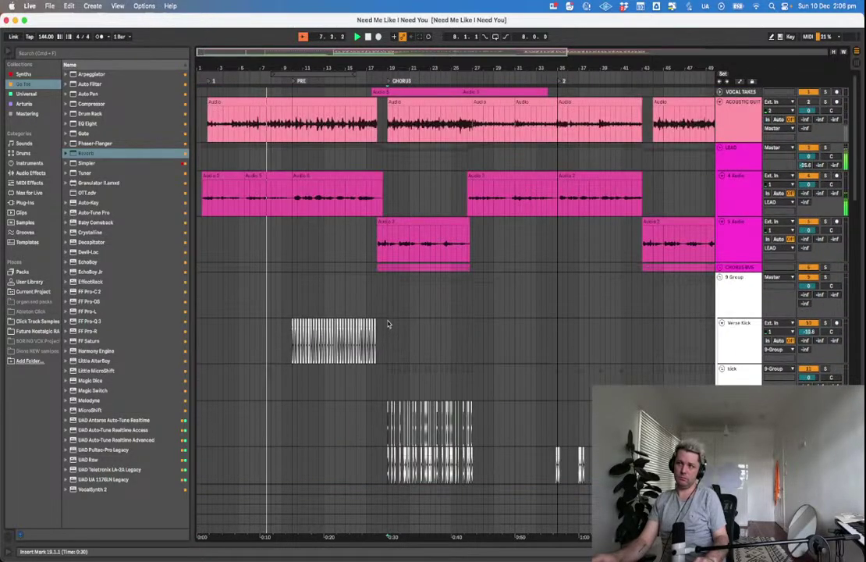
Check the Decapitator settings on the LEAD group during playback, and save the set.
double_click(747, 154)
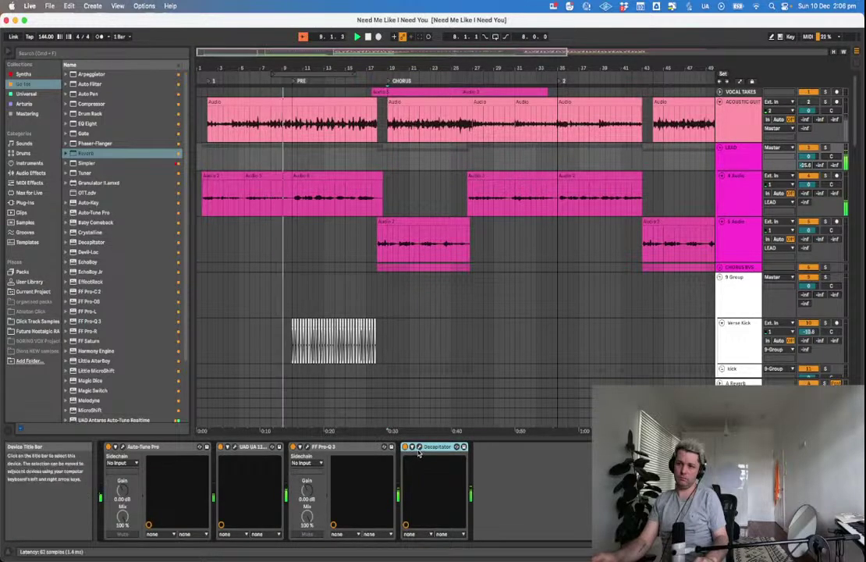
click(413, 447)
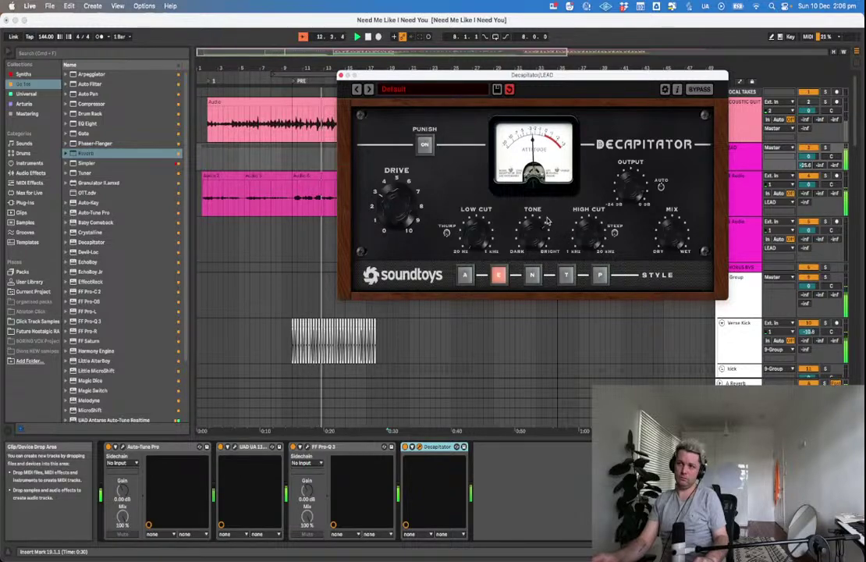
click(342, 76)
click(353, 192)
key(alt+super+l)
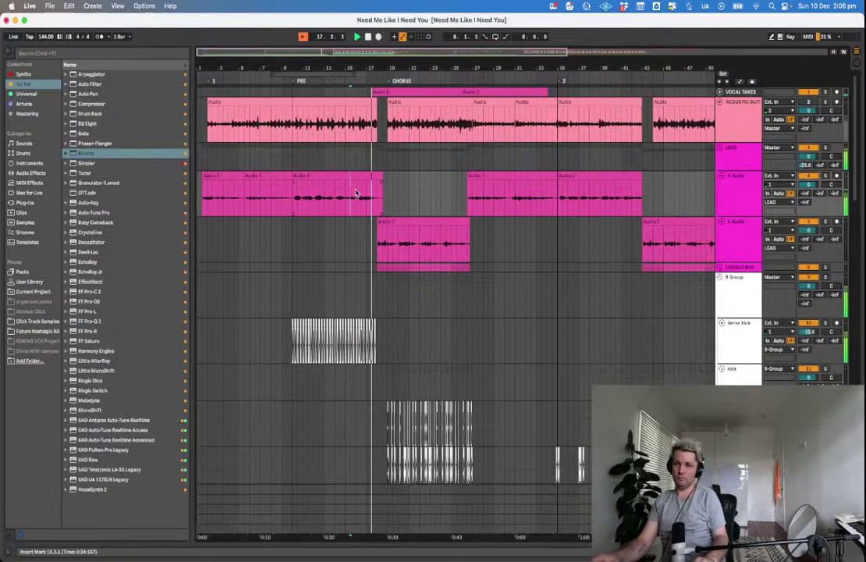
key(super+s)
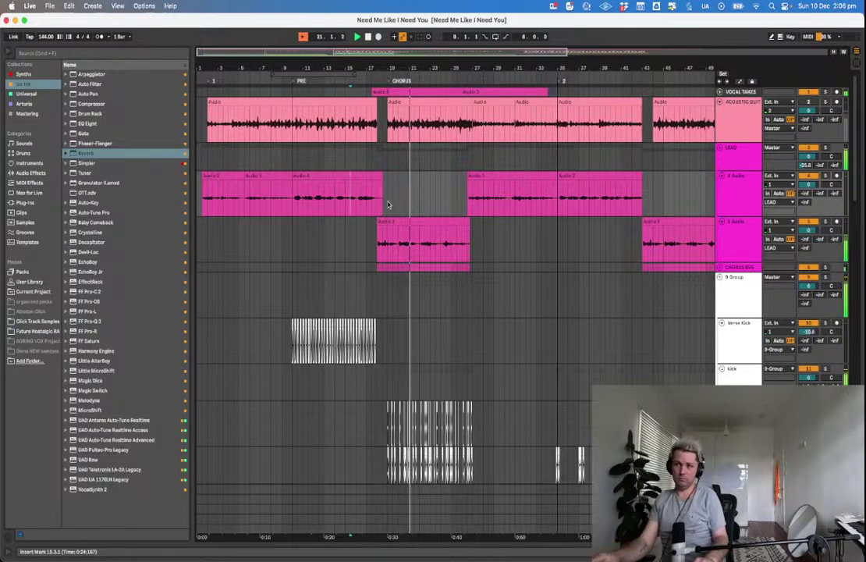
Lower the Analog Lab track's volume to 2.9 dB while playing the chorus.
scroll(387, 201, down, 15)
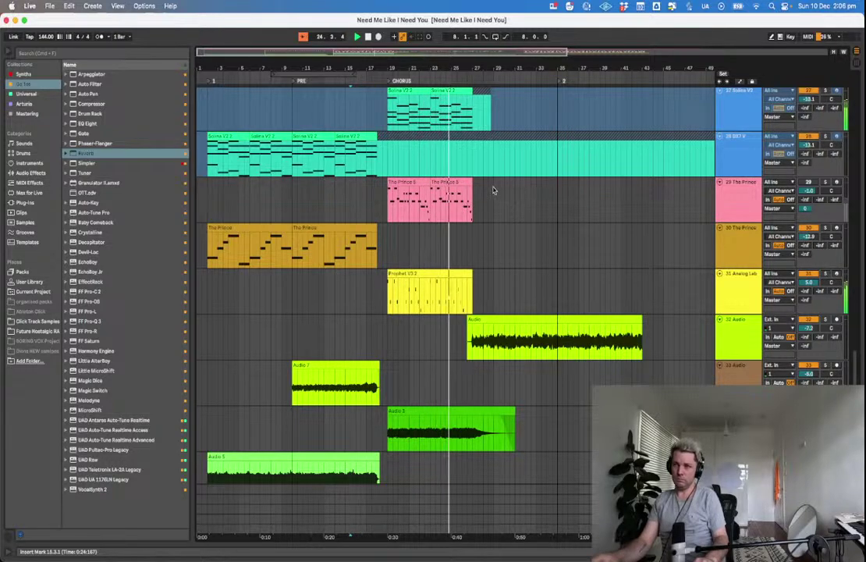
scroll(687, 228, down, 2)
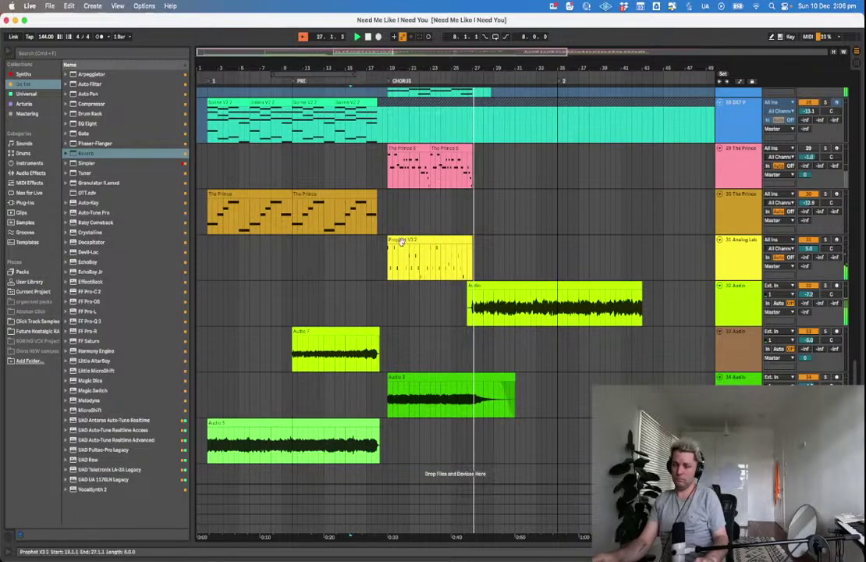
click(381, 265)
click(813, 259)
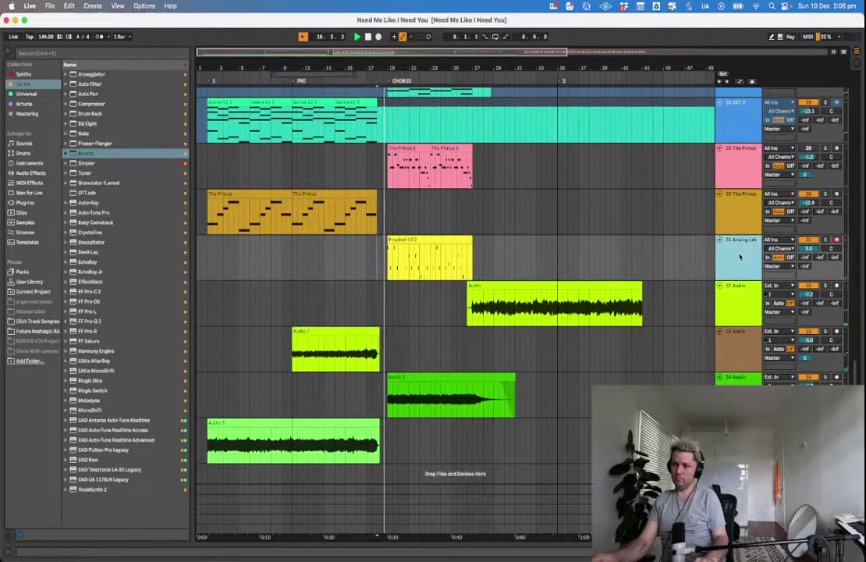
drag(813, 249, 814, 251)
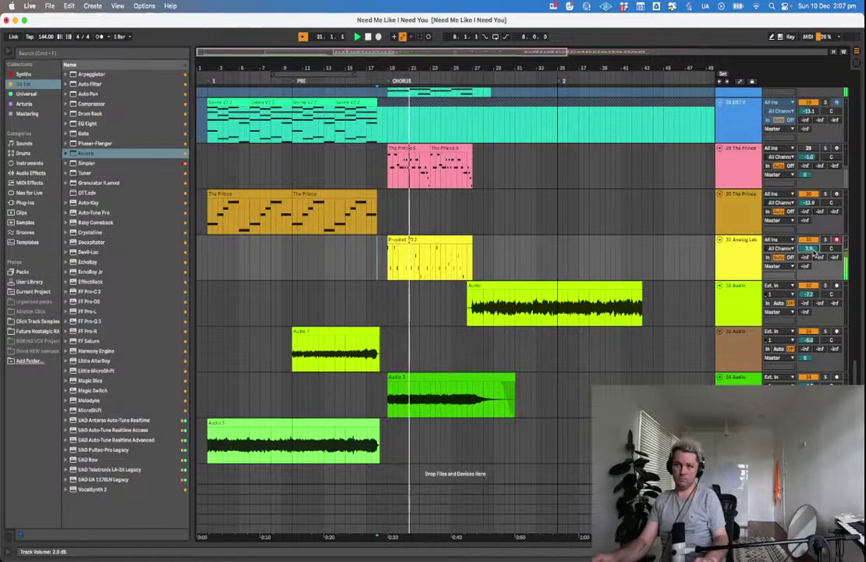
Add a G3 note at 4.3.1 in the Analog Lab track's chorus clip, play it back and save the set.
double_click(403, 238)
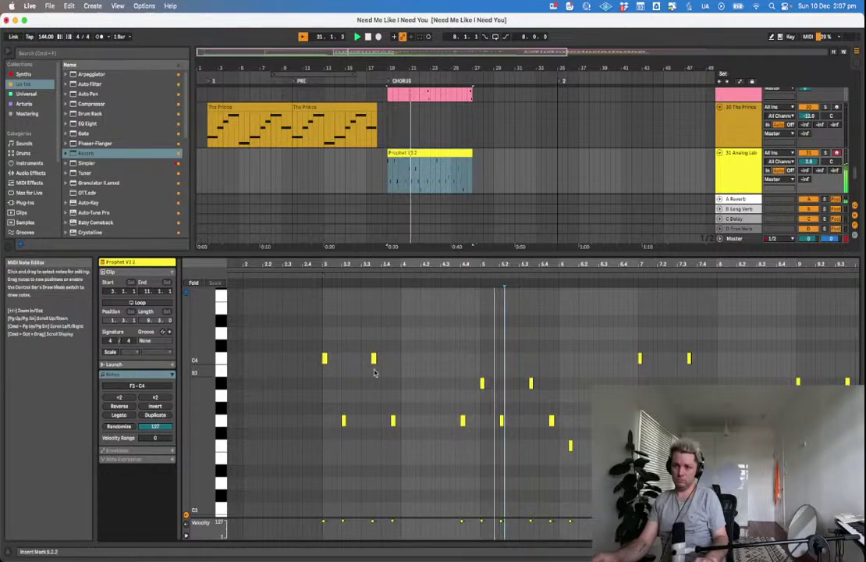
double_click(453, 422)
key(space)
drag(453, 422, 443, 422)
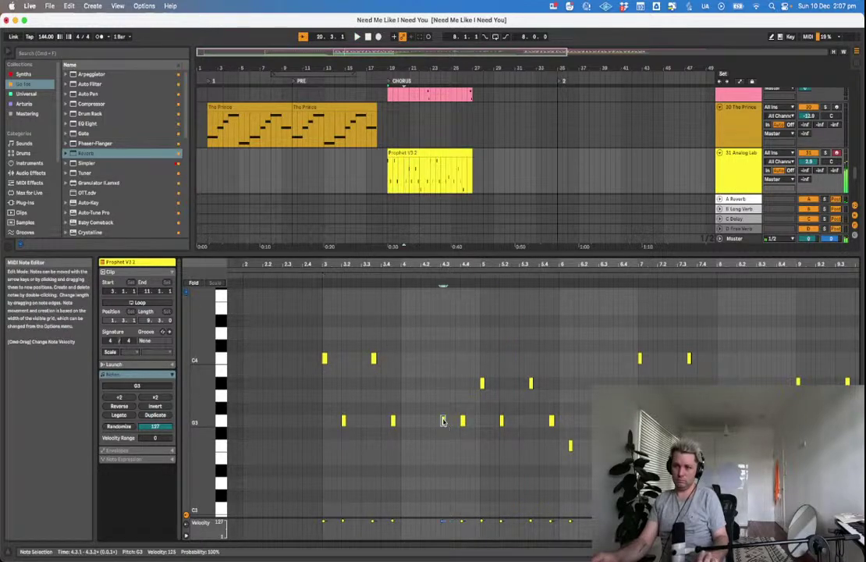
key(space)
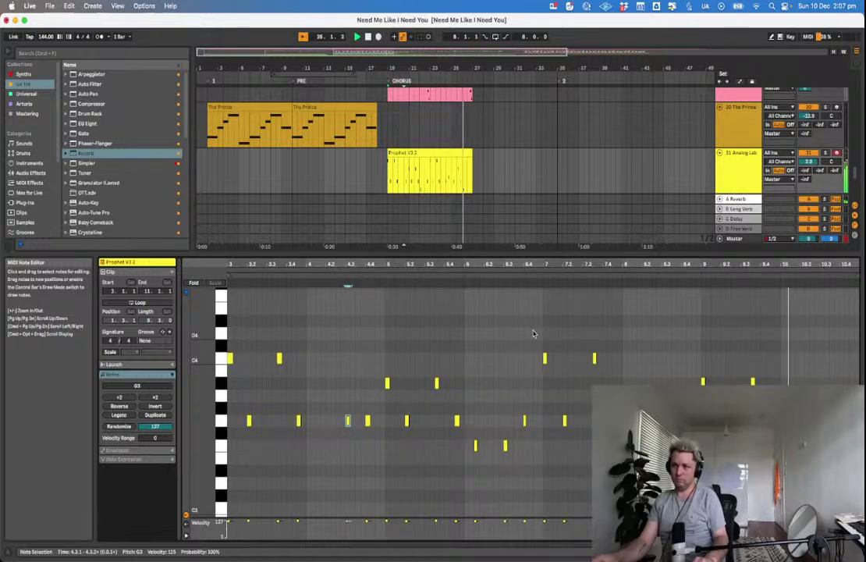
click(500, 170)
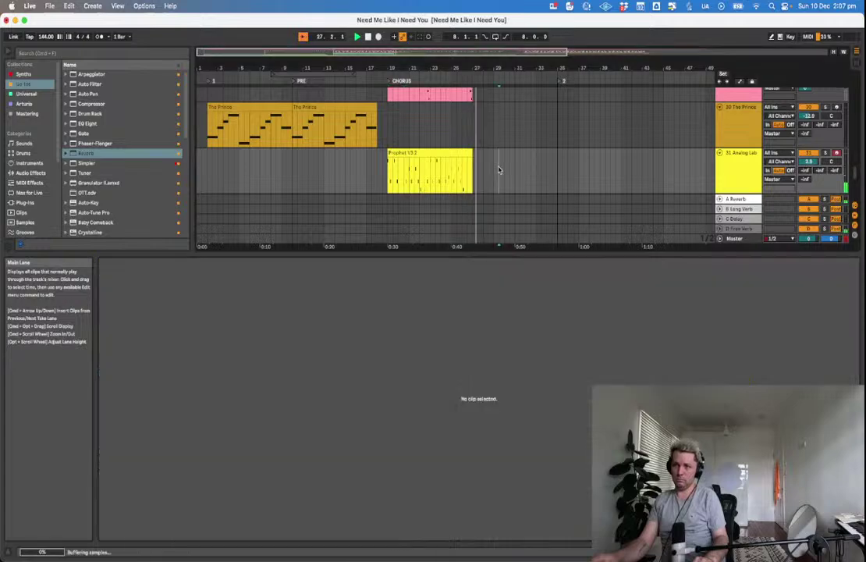
key(super+alt+l)
click(513, 246)
key(super+s)
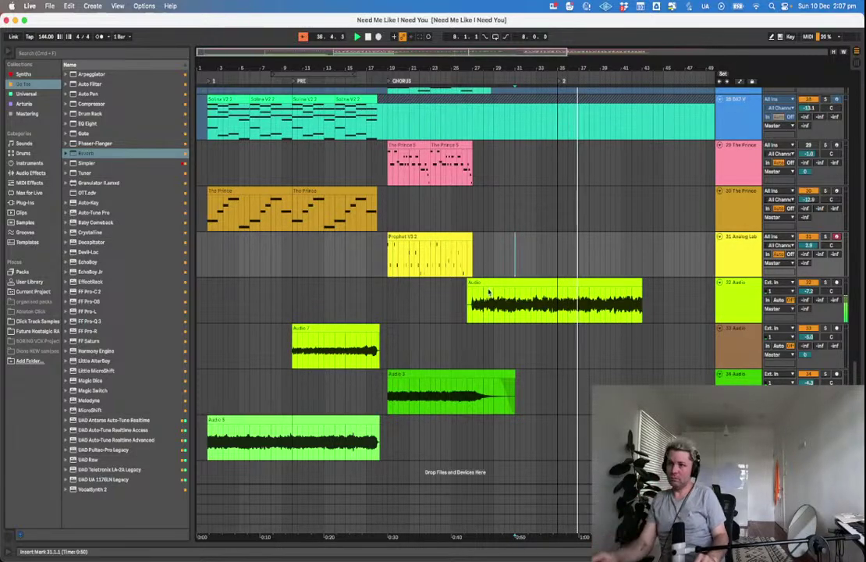
Copy the chorus clips in bars 19 to 27, from the Kontakt track down, to bar 44 and duplicate them at bar 52.
scroll(531, 287, up, 10)
scroll(539, 289, down, 15)
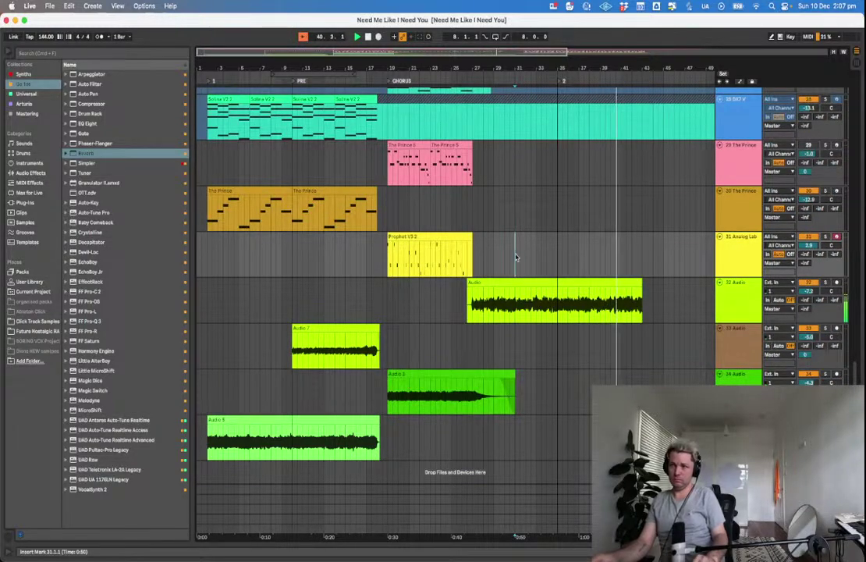
scroll(492, 414, up, 1)
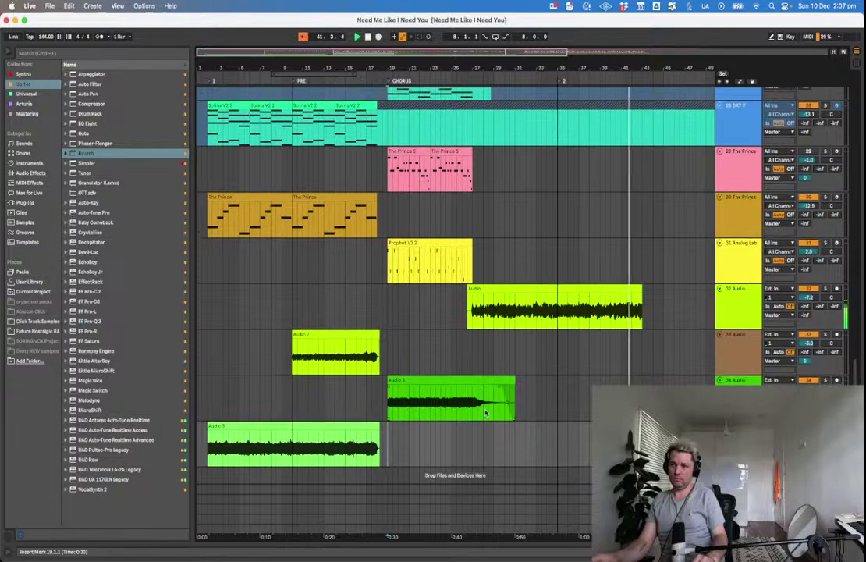
scroll(471, 391, up, 15)
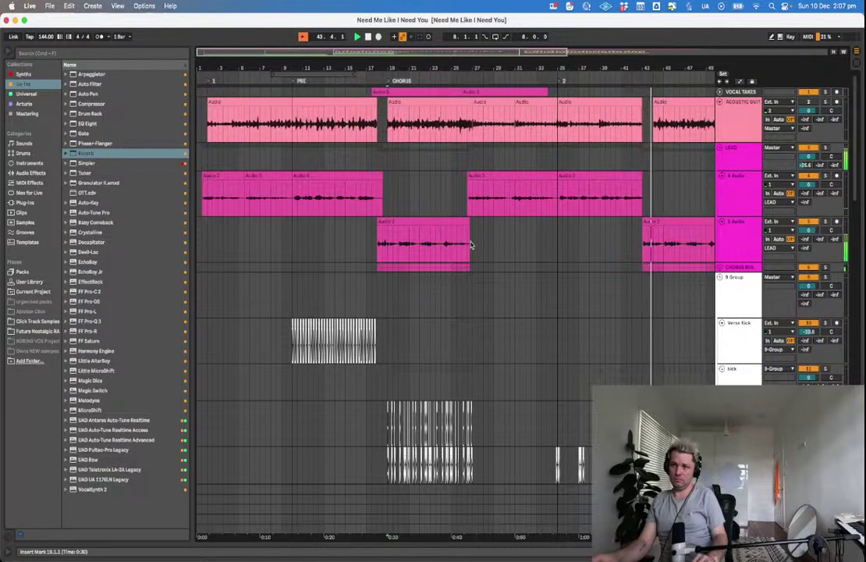
click(474, 379)
scroll(474, 379, down, 10)
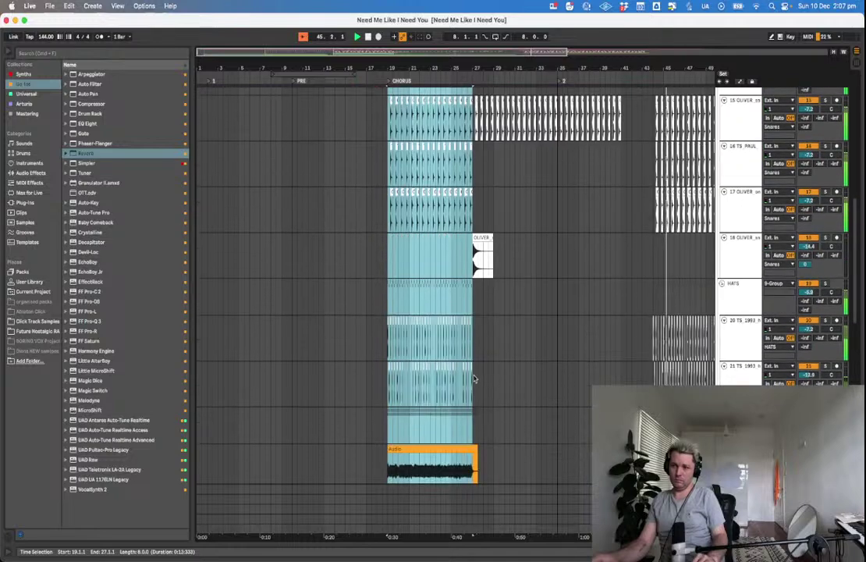
scroll(474, 379, down, 5)
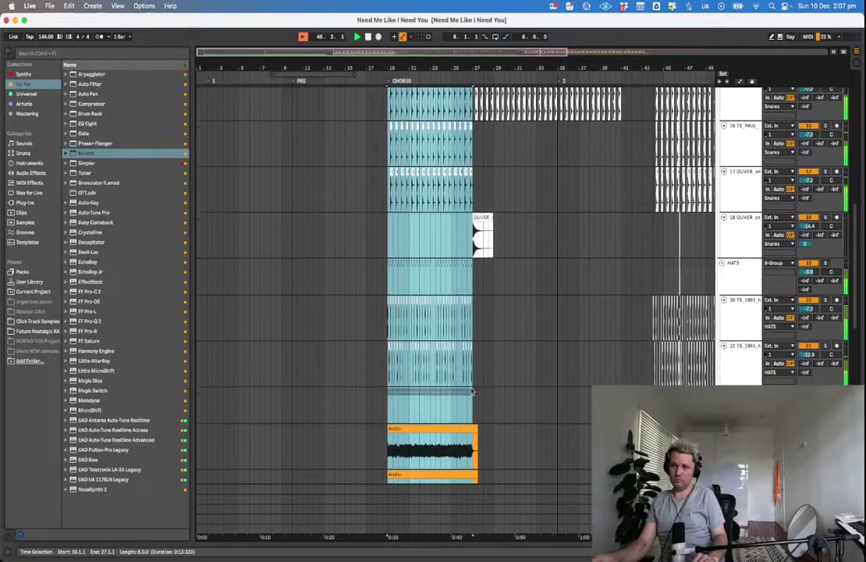
scroll(472, 399, down, 4)
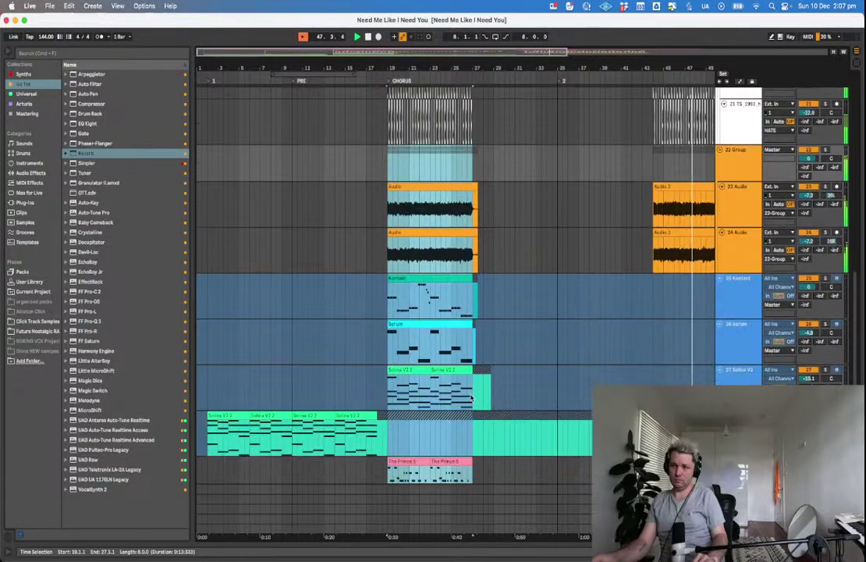
click(469, 312)
drag(409, 290, 661, 305)
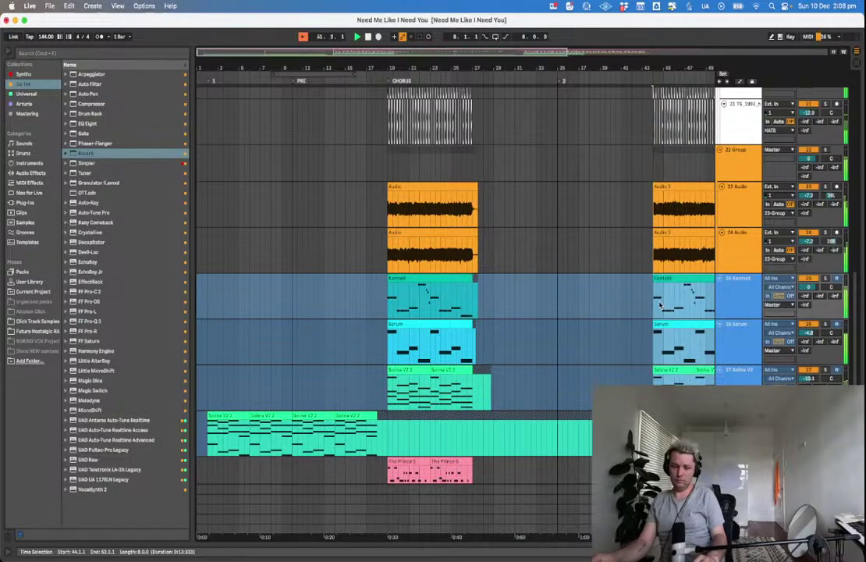
key(super+d)
Look over the copied chorus clips and expand the CHORUS BVS group to show its vocal tracks.
scroll(619, 297, down, 10)
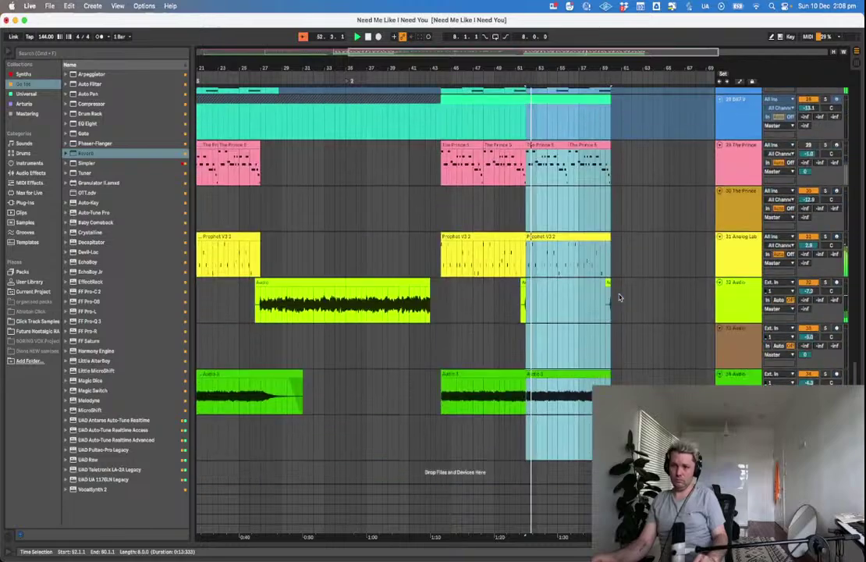
scroll(433, 234, left, 10)
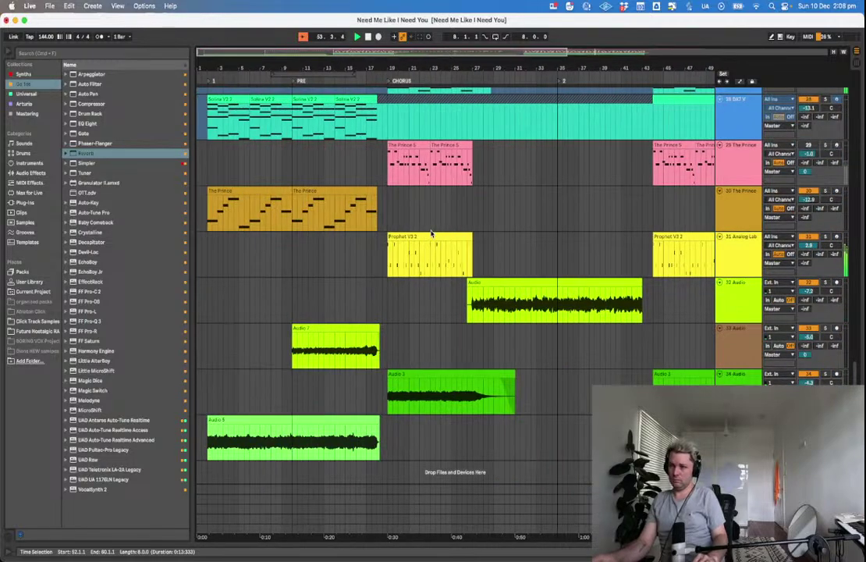
scroll(530, 269, up, 15)
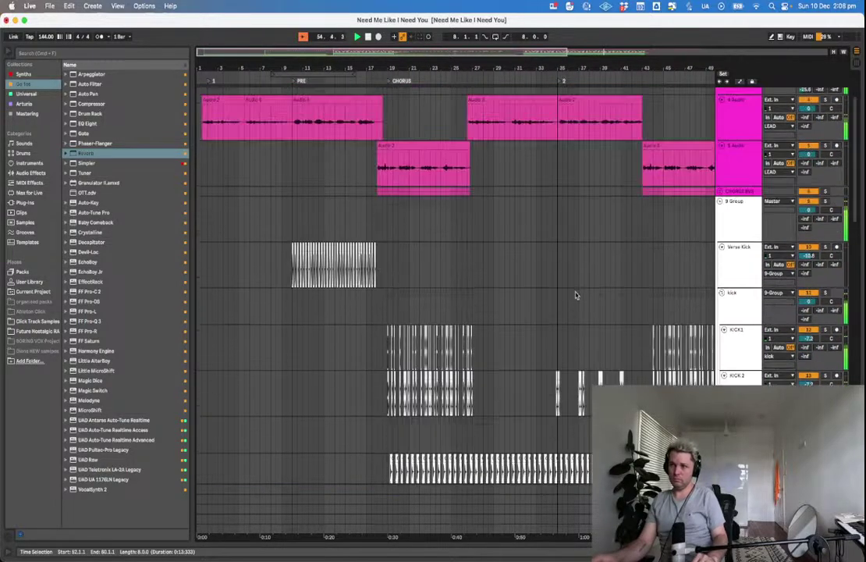
click(720, 199)
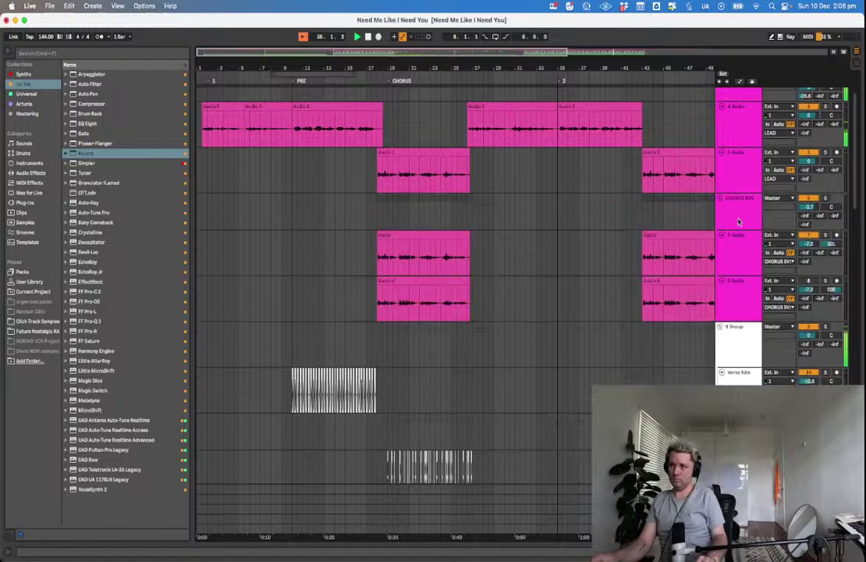
Solo the CHORUS BVS group during playback, enable 8 Audio, and set the group and both of its vocal tracks to 0 dB.
click(382, 219)
key(space)
key(space)
click(372, 218)
key(space)
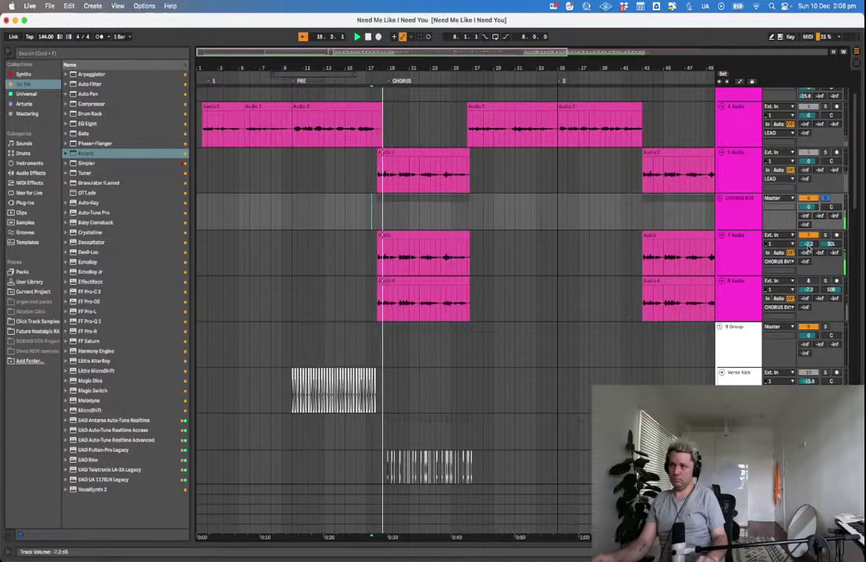
click(804, 291)
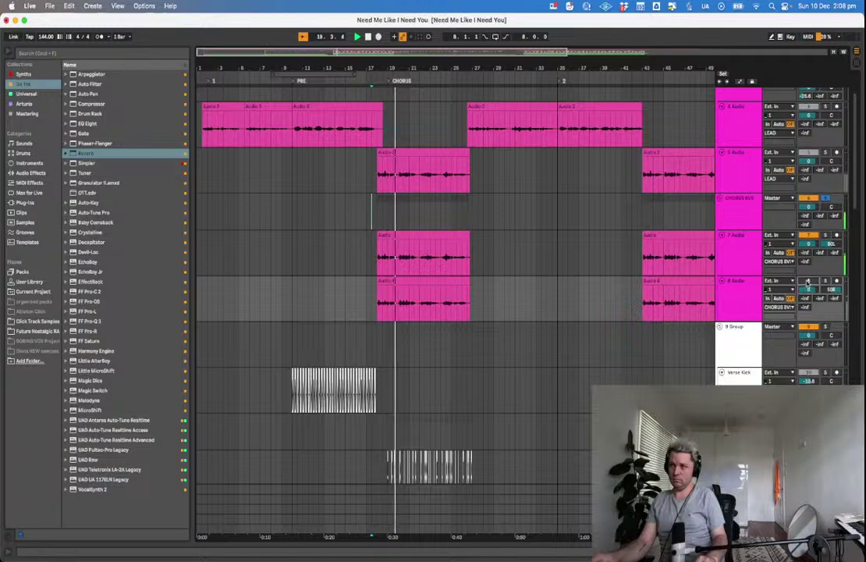
click(741, 212)
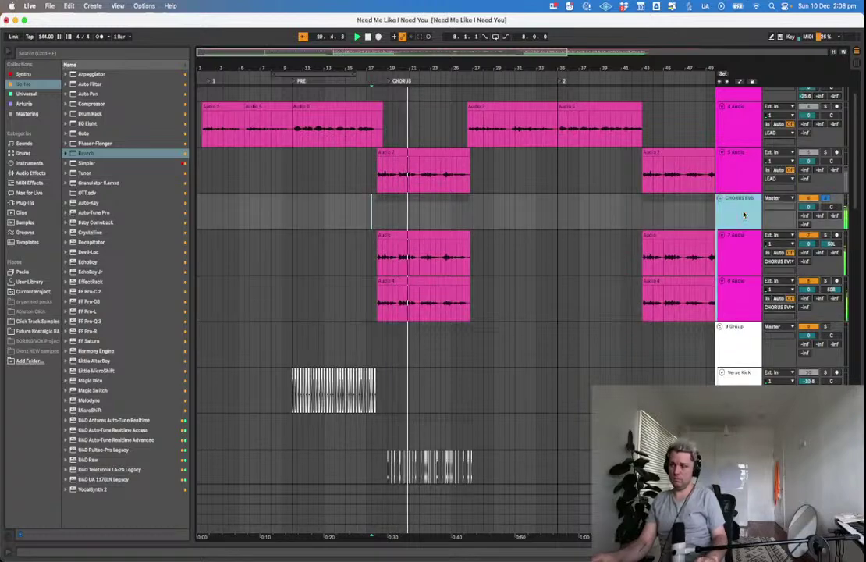
Set the CHORUS BVS group's first two sends to -19.4 dB and add an EQ Eight with band 1 as a 400 Hz low cut.
drag(805, 215, 821, 185)
double_click(738, 214)
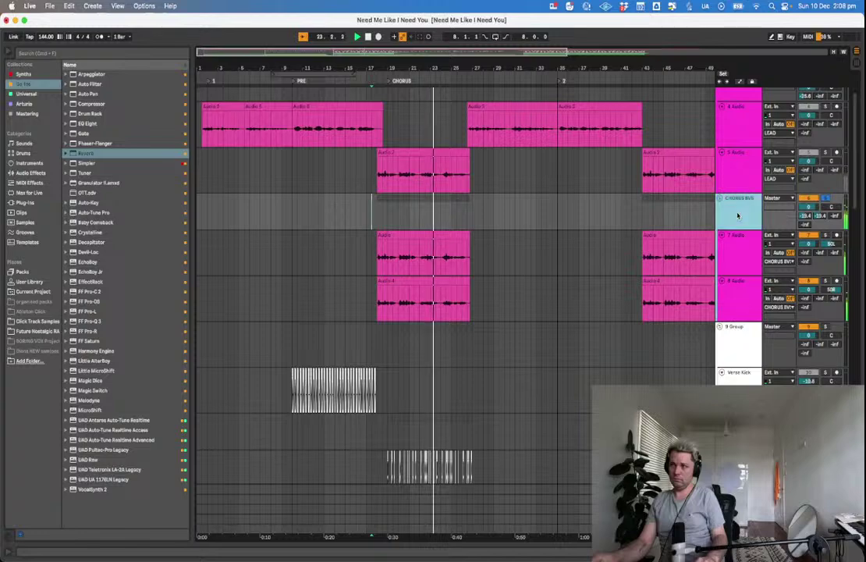
click(85, 126)
drag(241, 383, 195, 492)
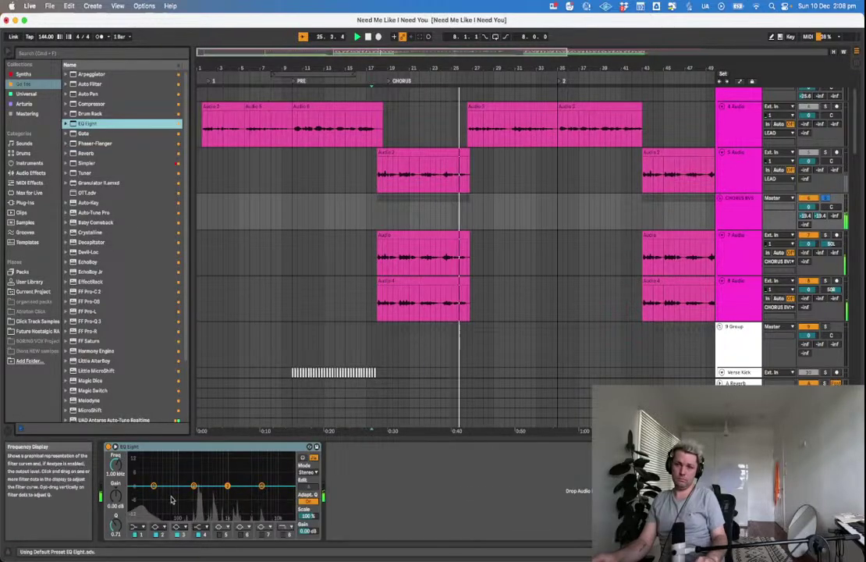
click(140, 527)
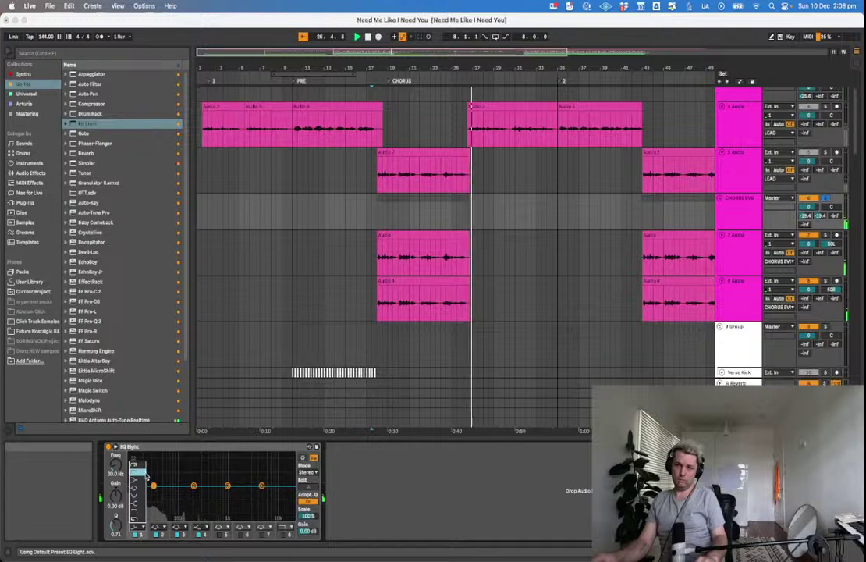
click(140, 488)
drag(154, 487, 208, 494)
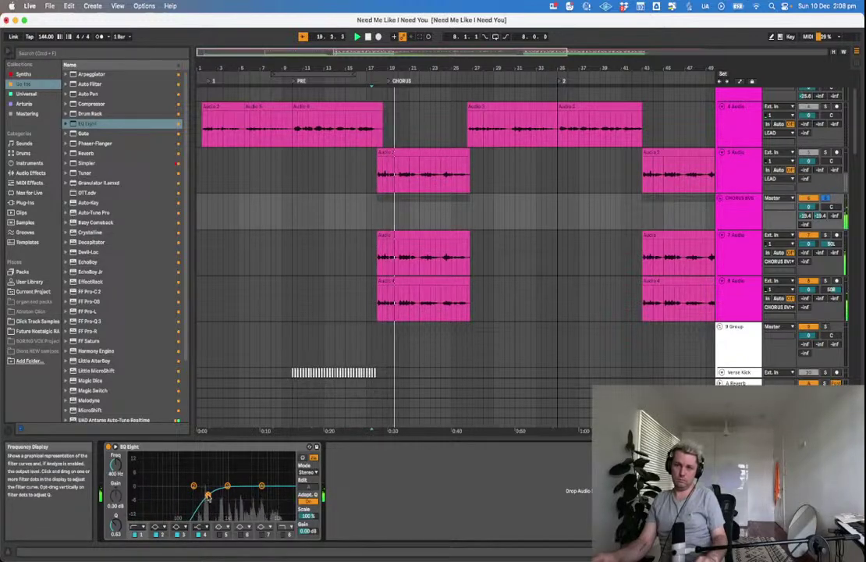
Add Decapitator and UAD Teletronix LA-2A Legacy to the CHORUS BVS group, placing the LA-2A between EQ Eight and Decapitator.
click(104, 244)
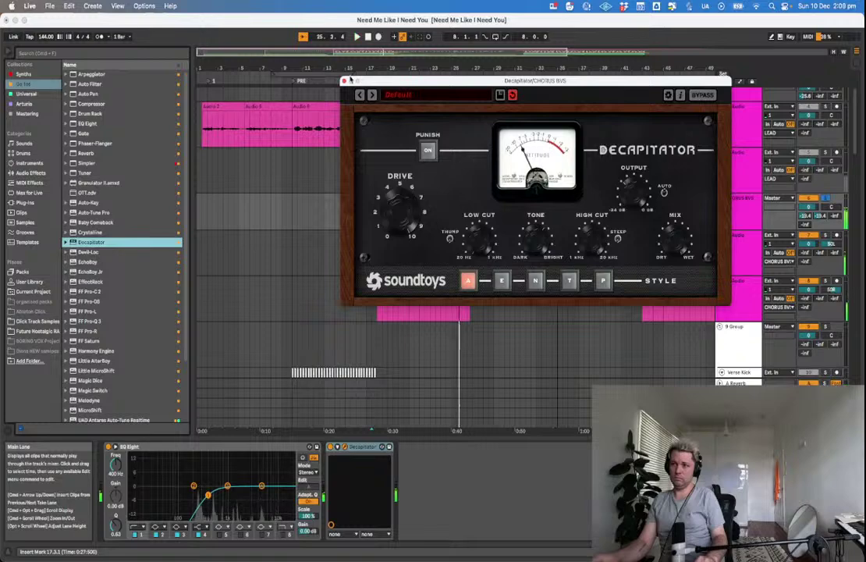
click(345, 81)
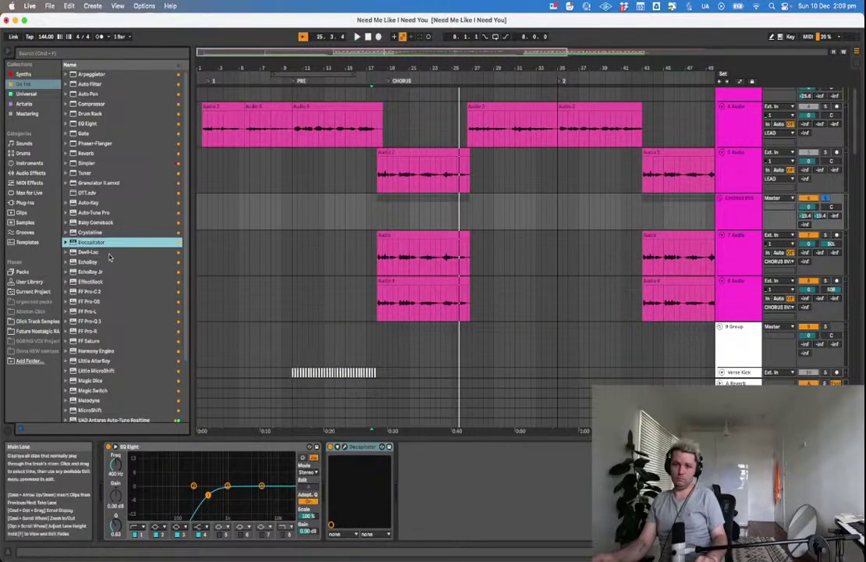
scroll(109, 258, down, 5)
drag(121, 401, 406, 454)
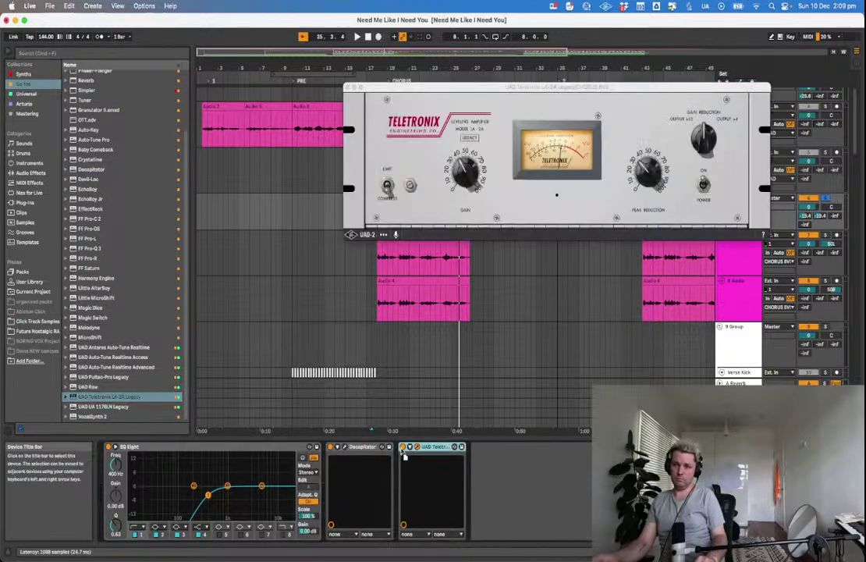
drag(373, 408, 340, 445)
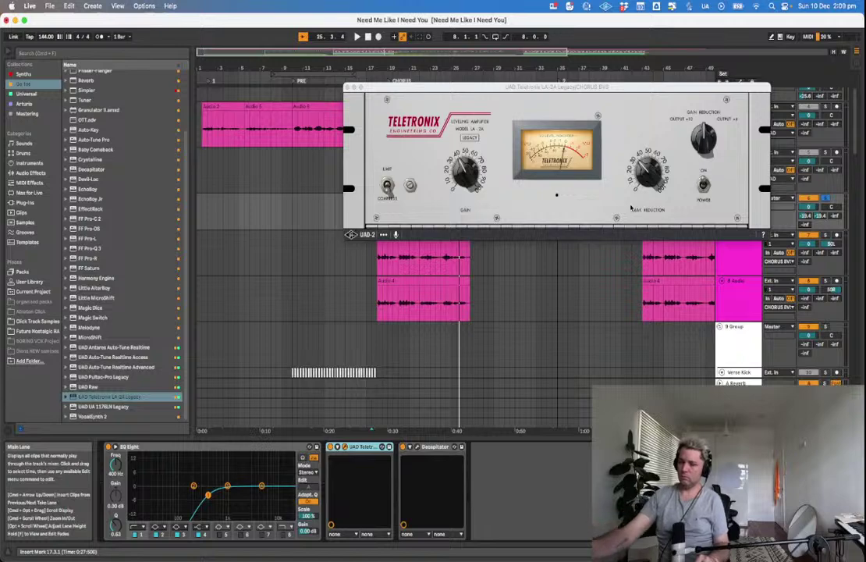
Raise the LA-2A's peak reduction and gain while playing the soloed backing vocals, and save the set.
key(space)
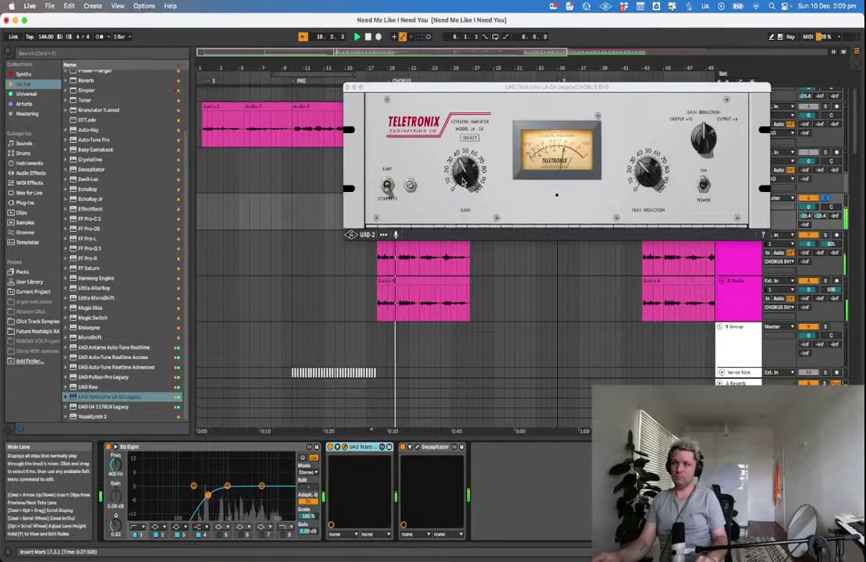
drag(650, 172, 660, 142)
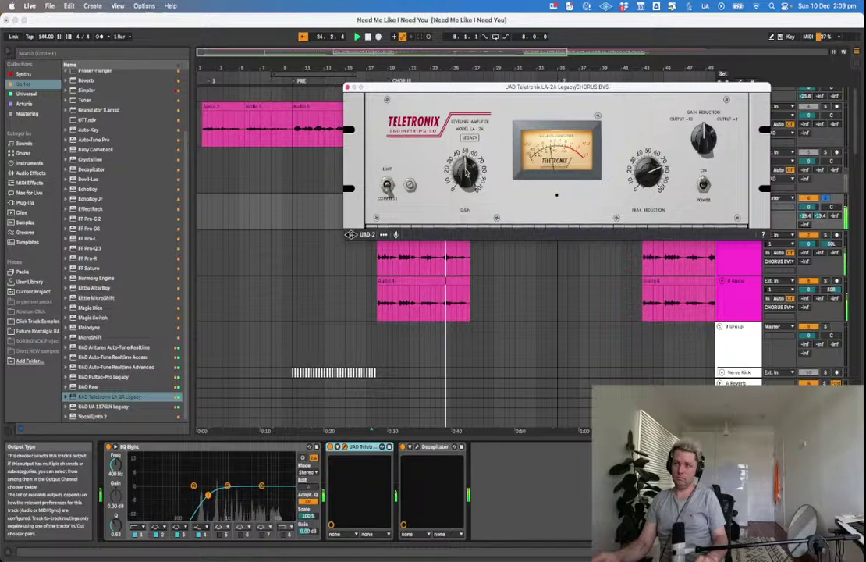
click(348, 87)
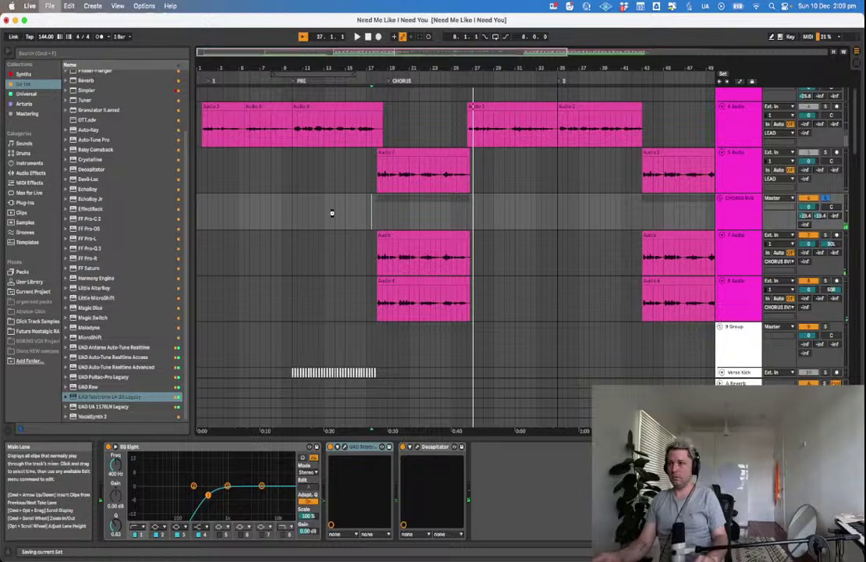
Raise the CHORUS BVS group's Long Verb send to -7.5 dB while playing into the chorus, and save the set.
click(351, 221)
key(space)
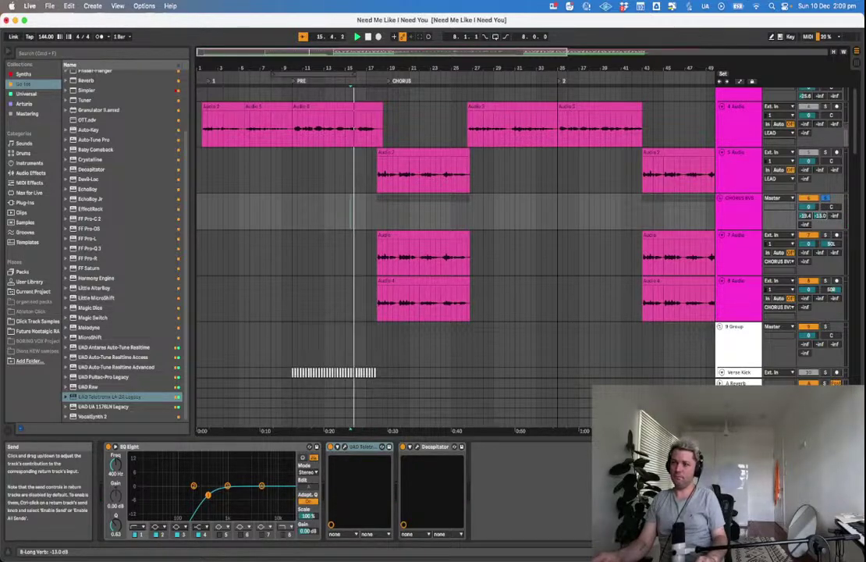
click(376, 214)
key(space)
key(space)
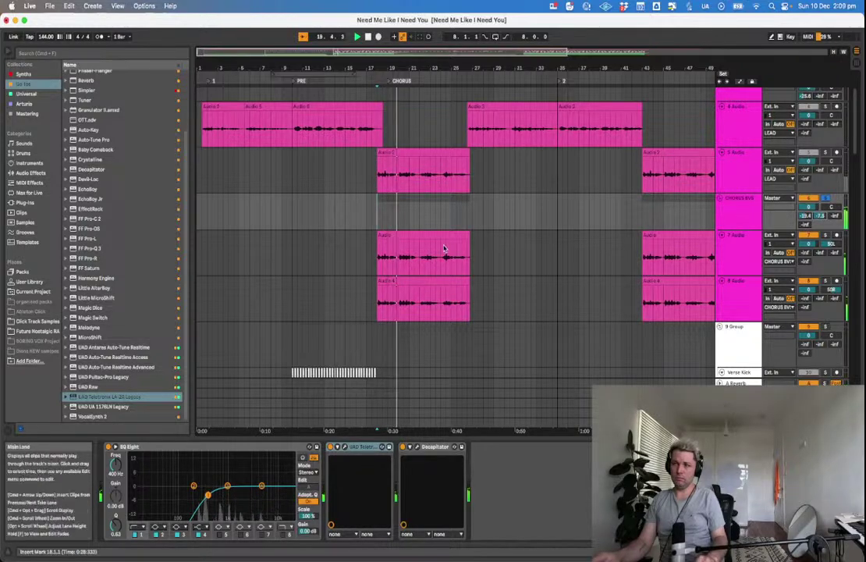
key(super+s)
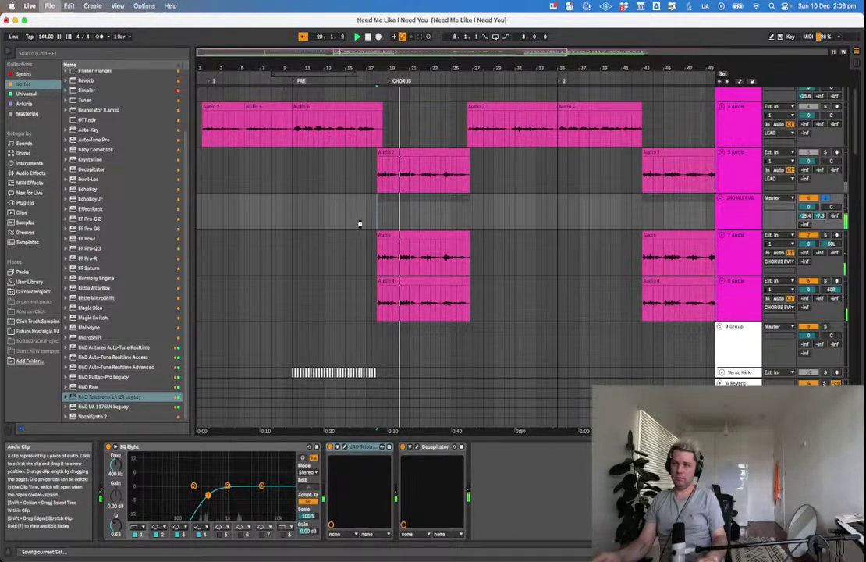
Play the full mix from bar 10 with CHORUS BVS unsoloed, check the instrument clips up to bar 61, and save the set.
click(294, 211)
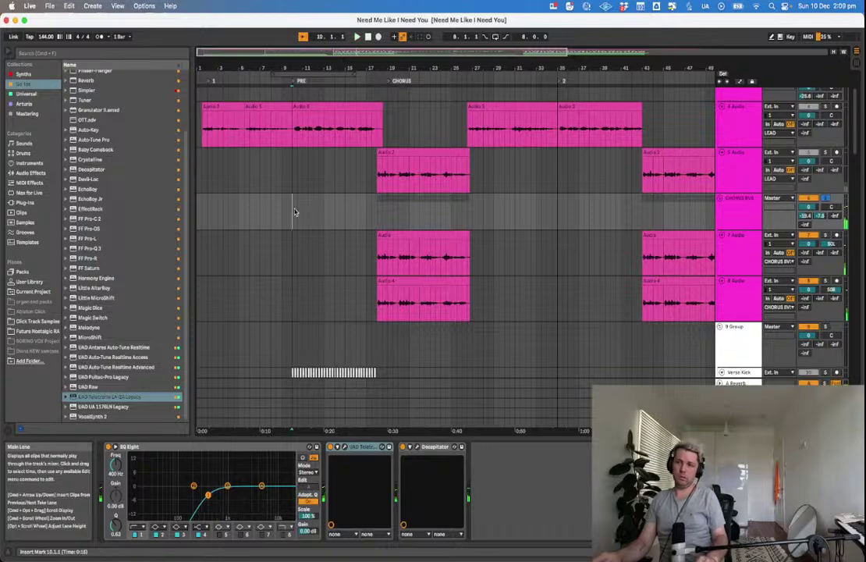
click(570, 236)
scroll(570, 235, down, 3)
scroll(570, 236, down, 10)
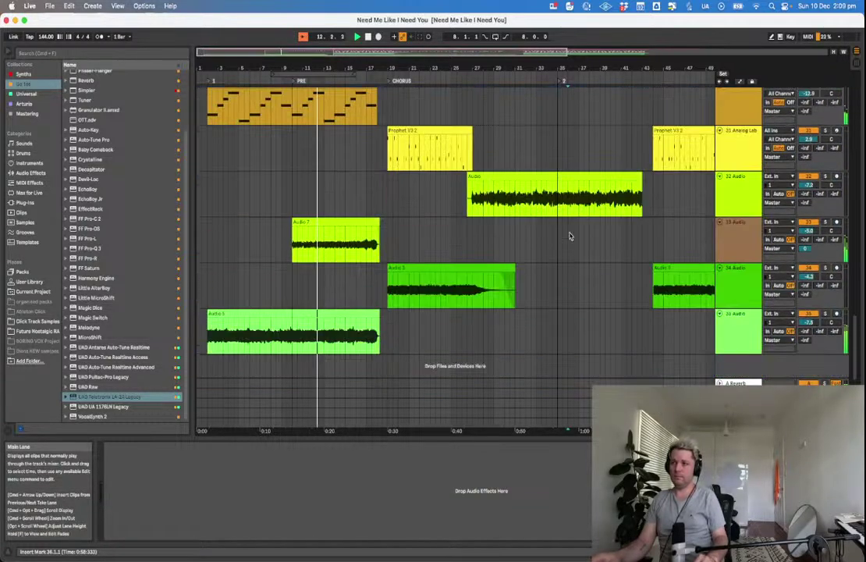
scroll(570, 236, right, 3)
scroll(569, 236, right, 2)
drag(495, 195, 629, 205)
click(622, 191)
key(super+s)
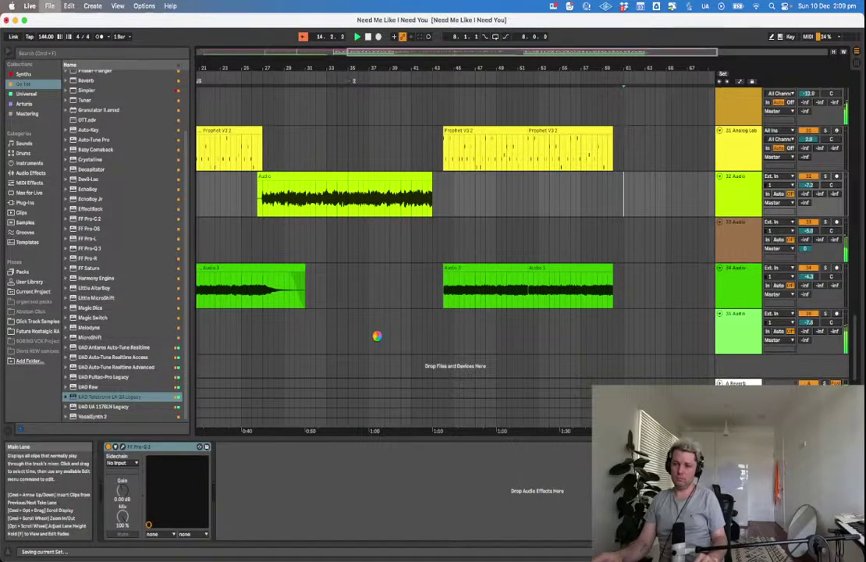
Delete the 7 Audio and 8 Audio backing-vocal audio between 17.3.1 and 19.1.1, ahead of the first chorus.
scroll(377, 339, up, 1)
scroll(377, 339, left, 1)
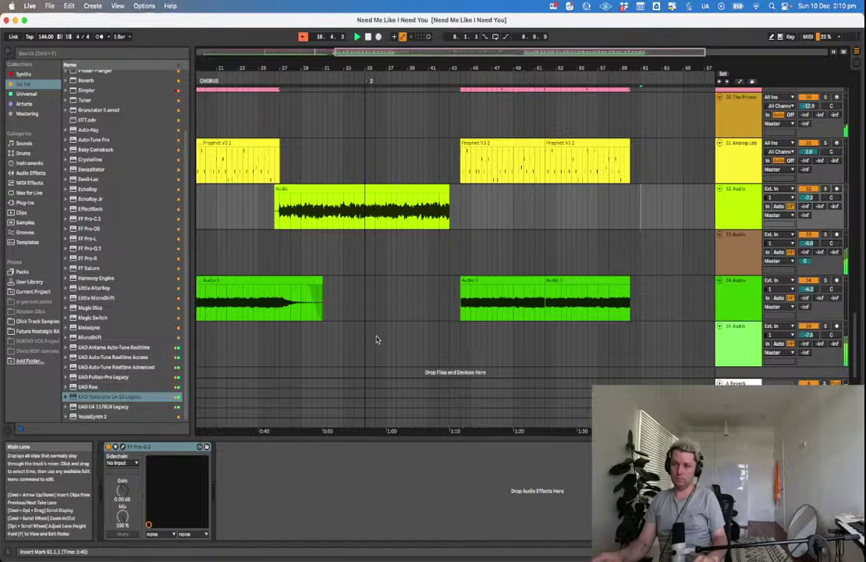
scroll(375, 341, up, 6)
scroll(371, 343, left, 5)
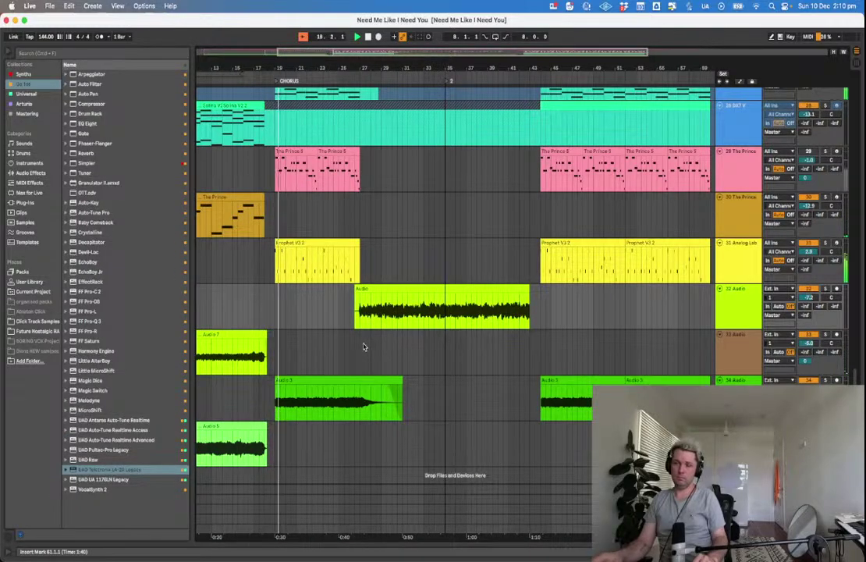
scroll(363, 345, up, 15)
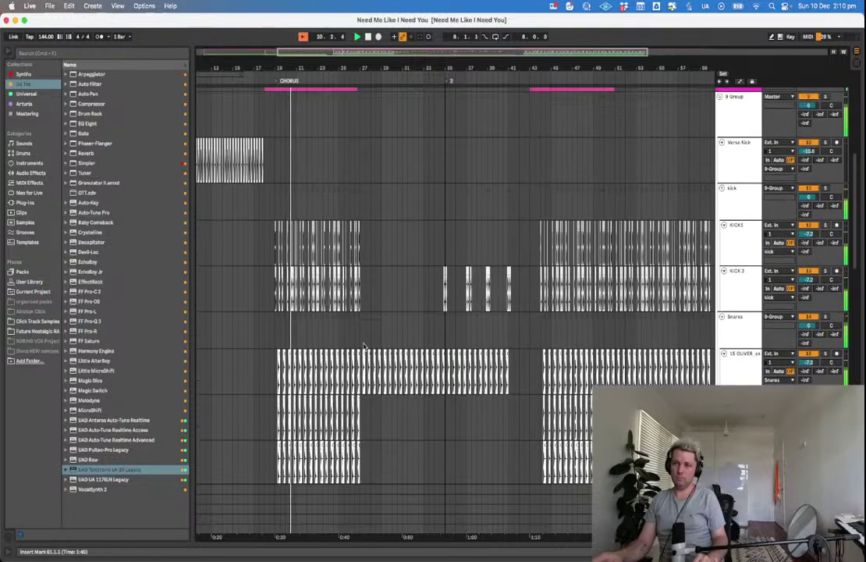
scroll(363, 346, up, 6)
drag(260, 256, 276, 288)
key(Delete)
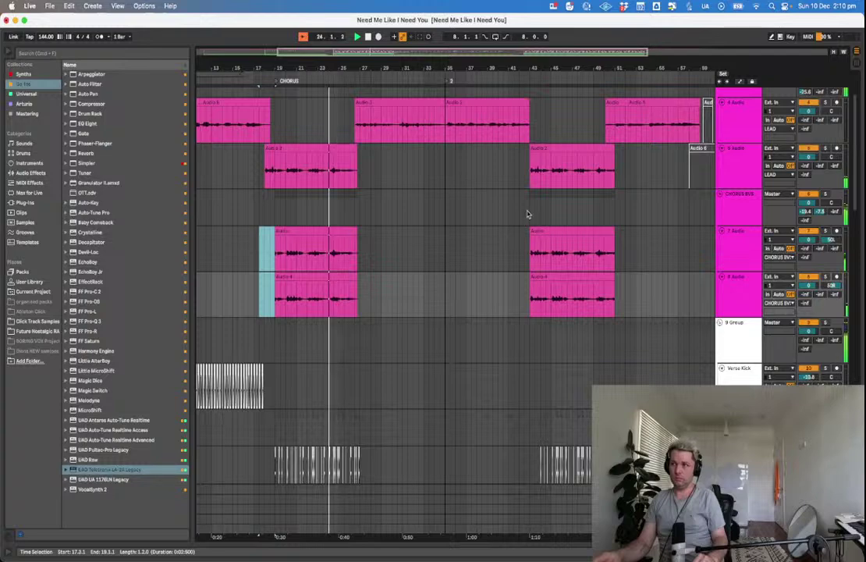
Add a locator at bar 44 and delete the 7 Audio and 8 Audio backing vocals between bars 42 and 44.
click(540, 383)
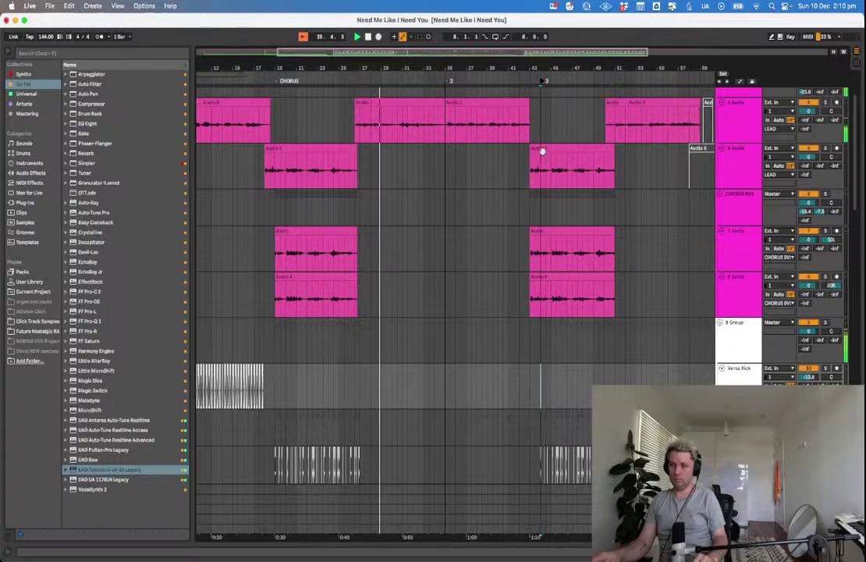
drag(523, 231, 538, 279)
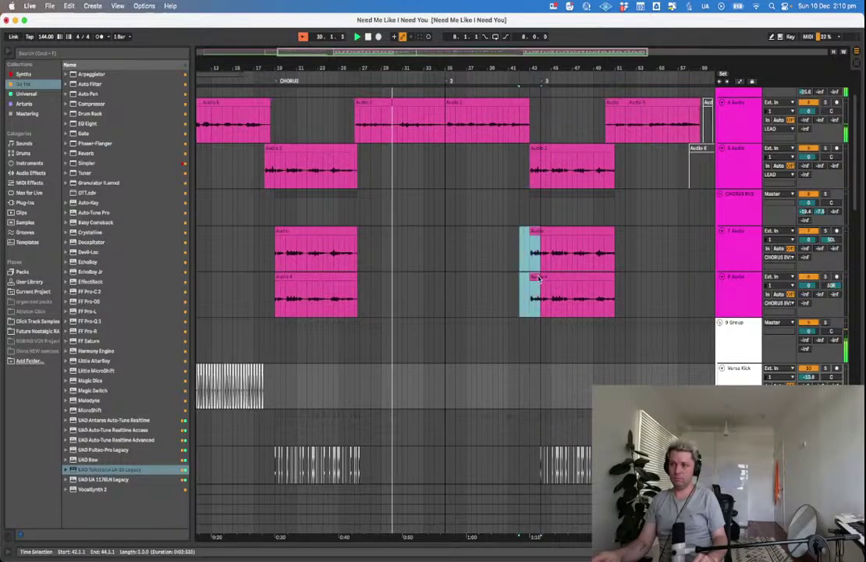
key(Delete)
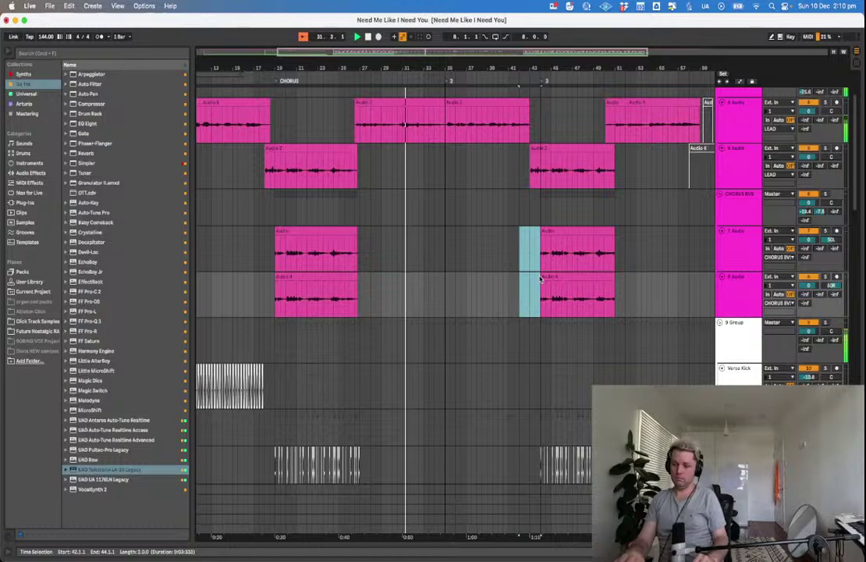
key(plus)
key(plus)
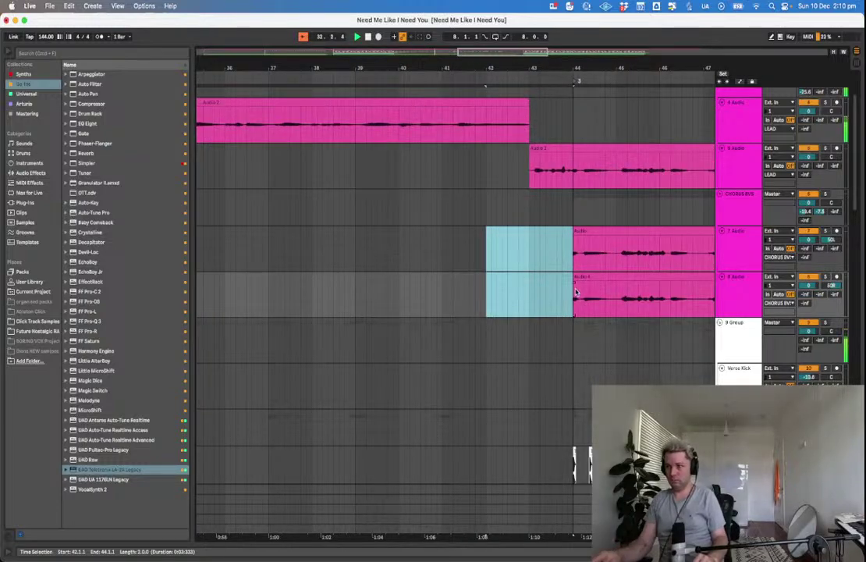
click(571, 279)
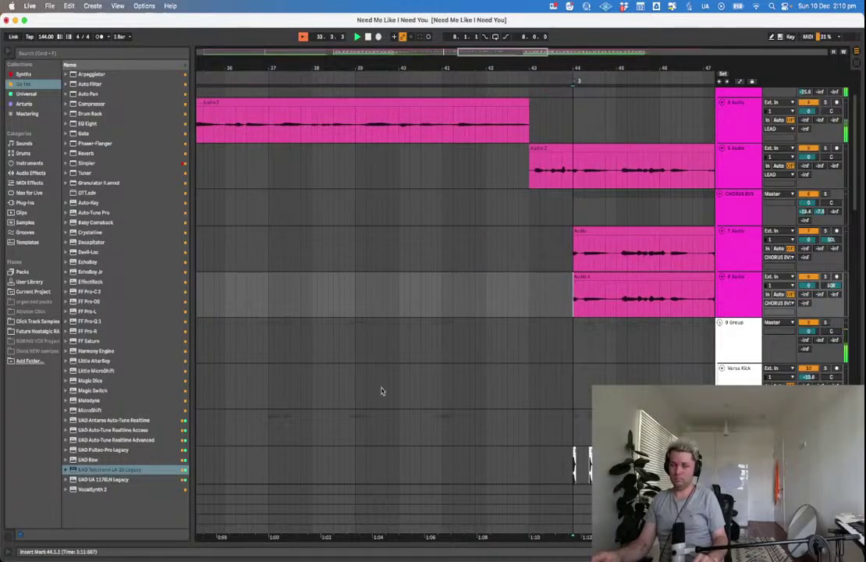
Play the lead-in to the first chorus to check how the trimmed backing vocals enter at bar 19.
scroll(382, 392, left, 15)
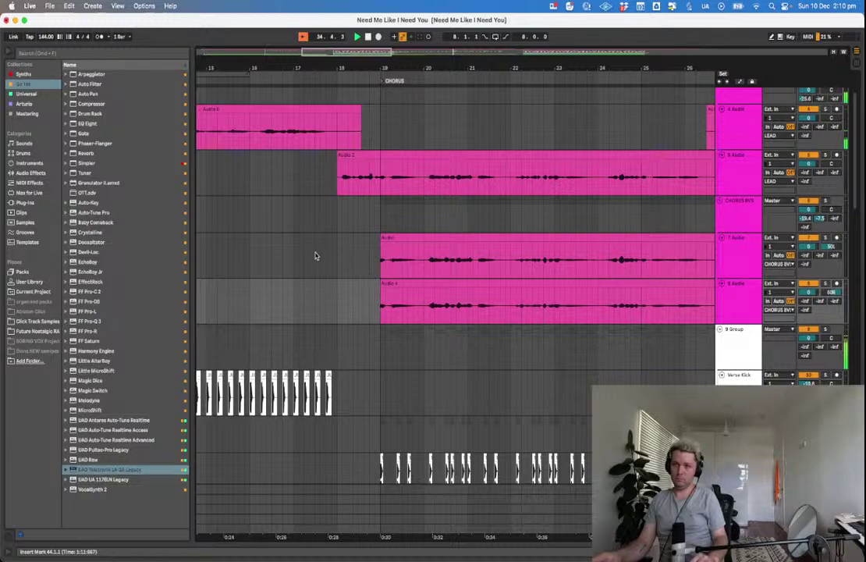
click(310, 253)
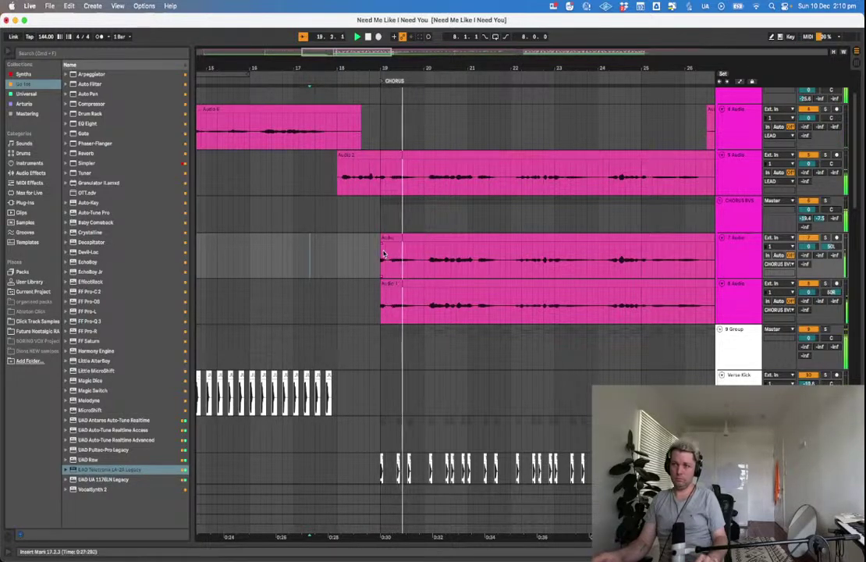
click(382, 238)
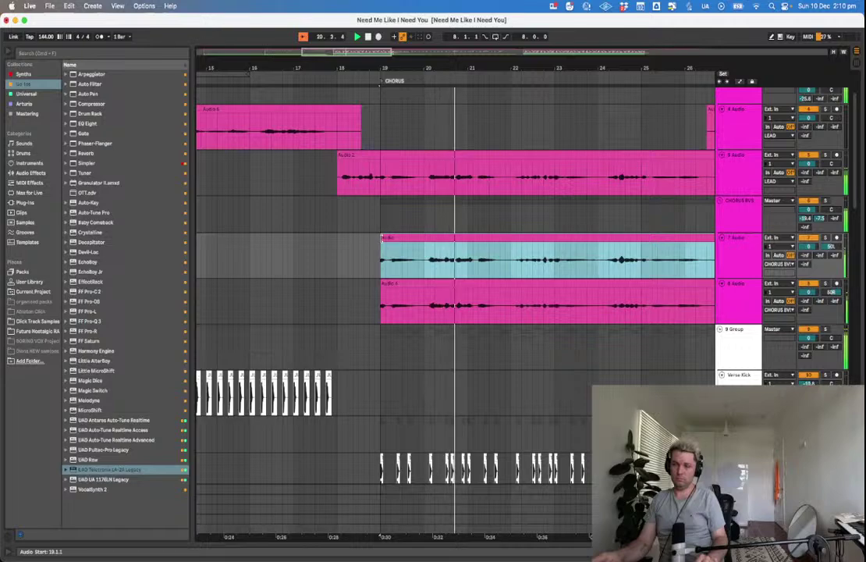
click(262, 176)
key(space)
key(space)
Split the 5 Audio lead-vocal clip at 19.1.3 and raise the clip gain of its first part.
click(386, 183)
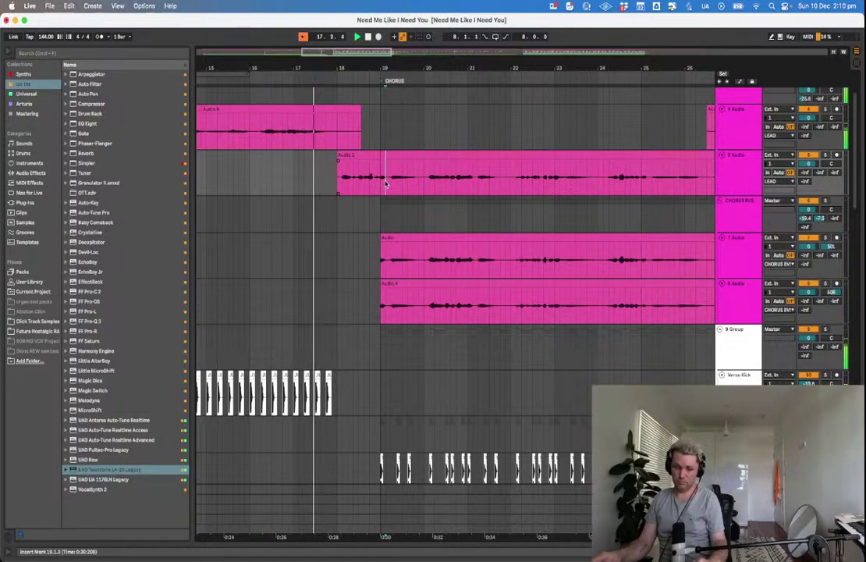
key(super+e)
double_click(368, 154)
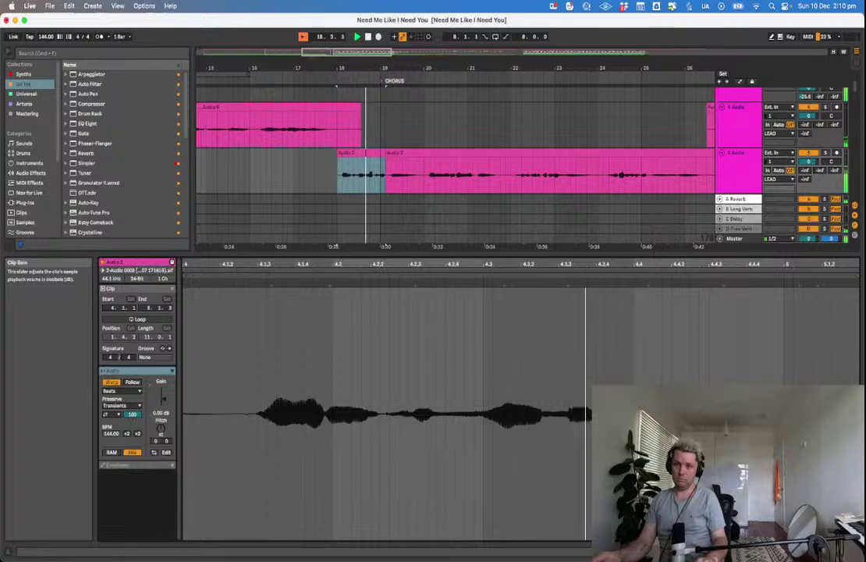
drag(164, 402, 164, 392)
key(space)
click(289, 157)
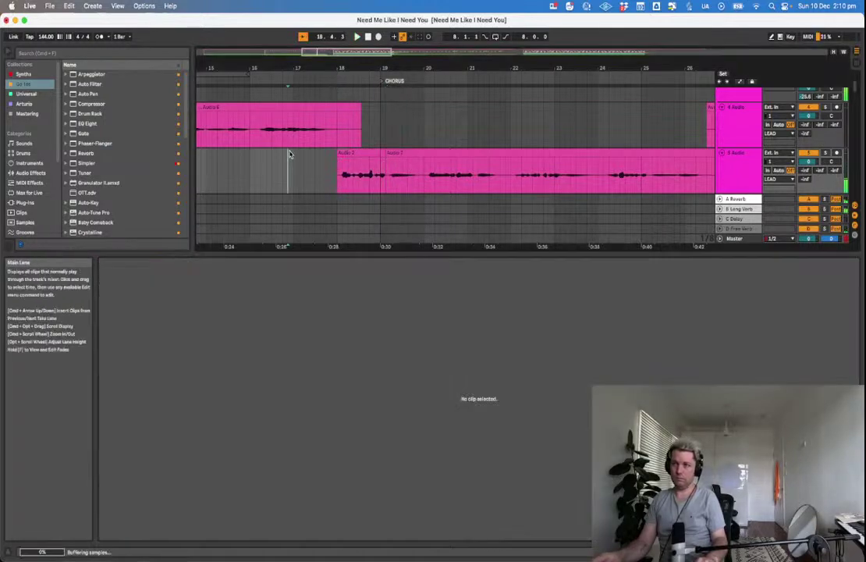
Insert an audio track below 5 Audio, move the lead-vocal clip spanning 18.1.1 to 19.1.3 onto it, and save the set.
key(super+alt+l)
double_click(754, 185)
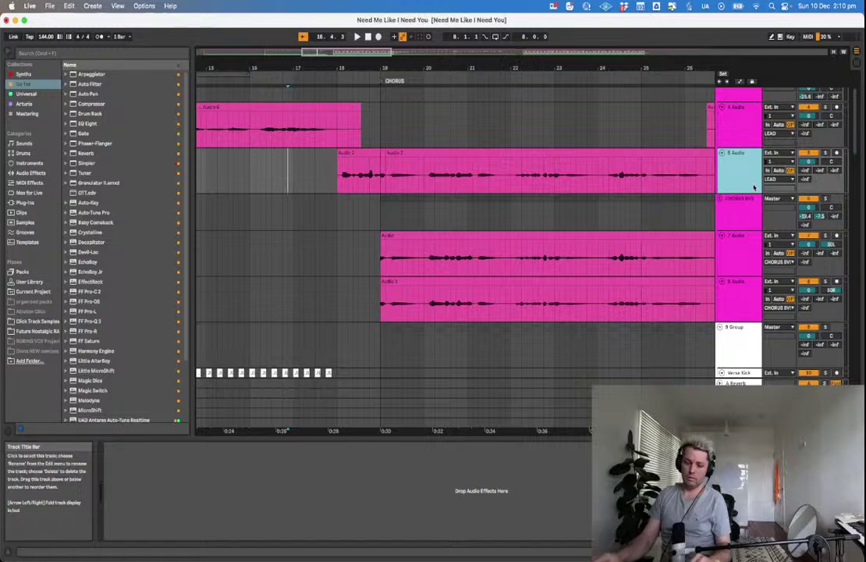
key(super+t)
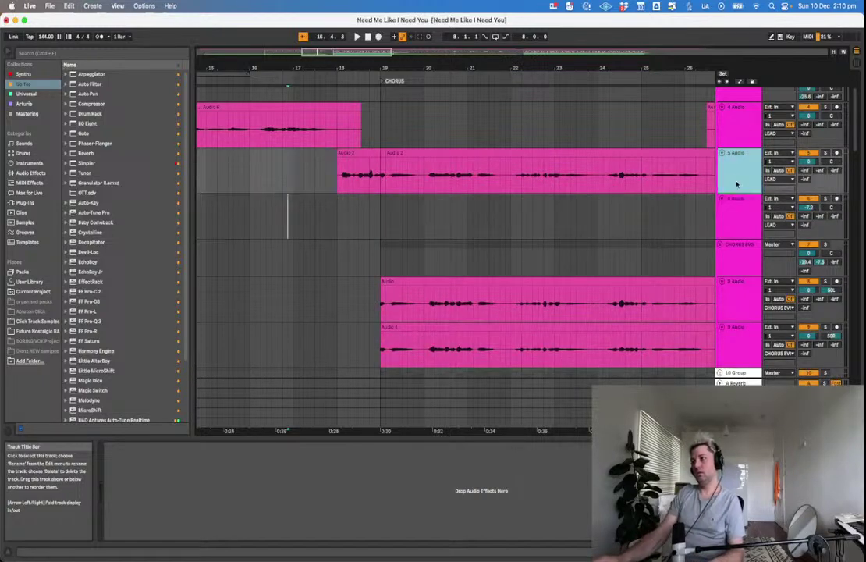
click(367, 182)
drag(367, 183, 365, 228)
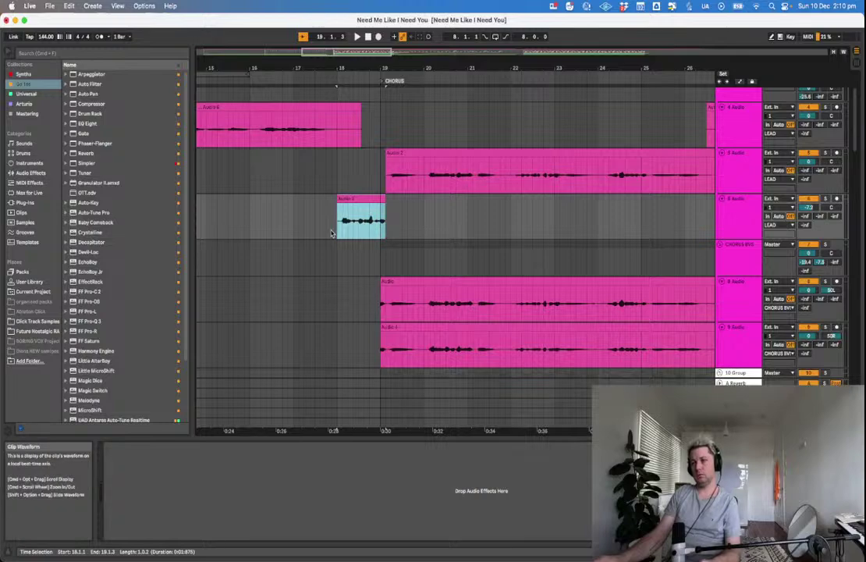
key(super+s)
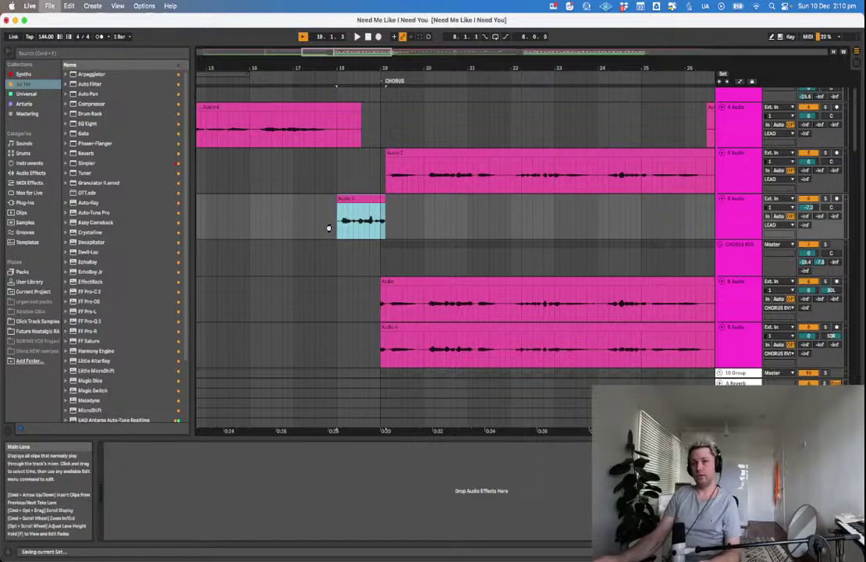
Add Decapitator with its Default preset to the new 6 Audio track and play the lead-in to the chorus through it.
drag(331, 226, 494, 224)
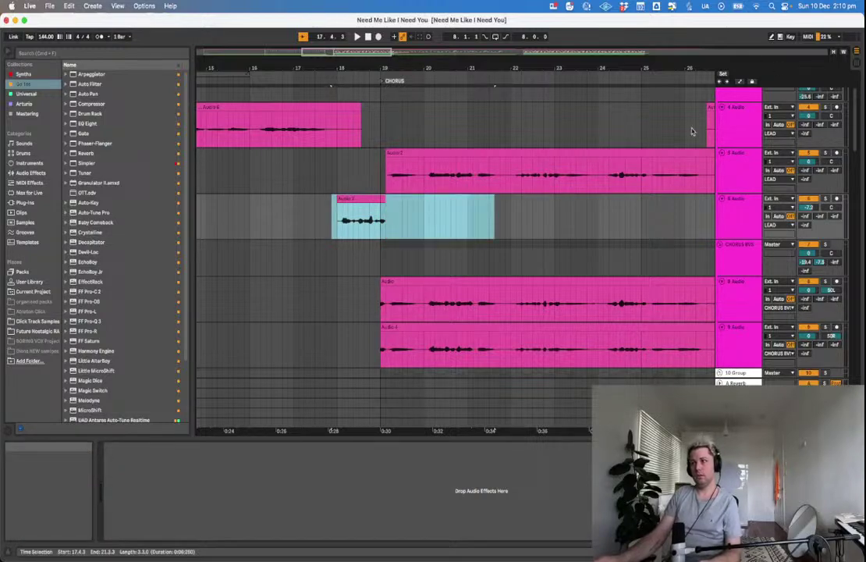
click(677, 170)
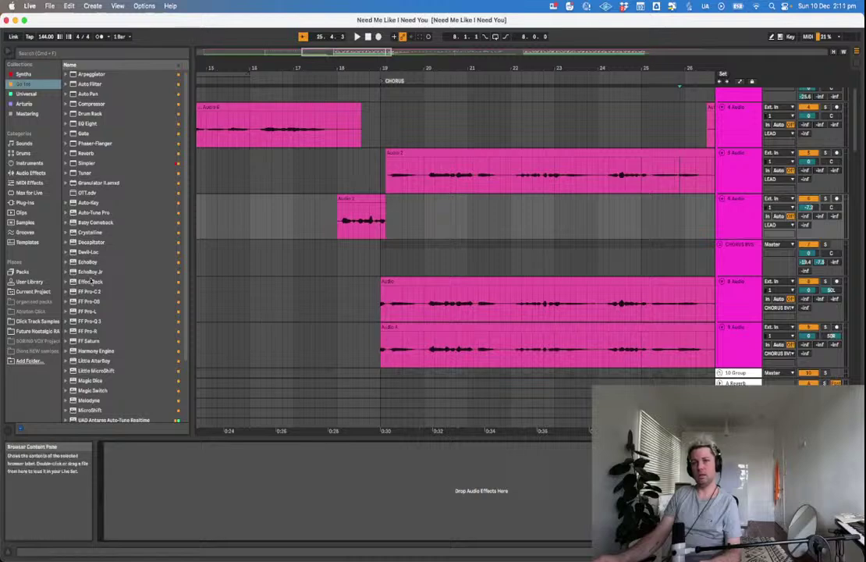
click(91, 270)
click(92, 243)
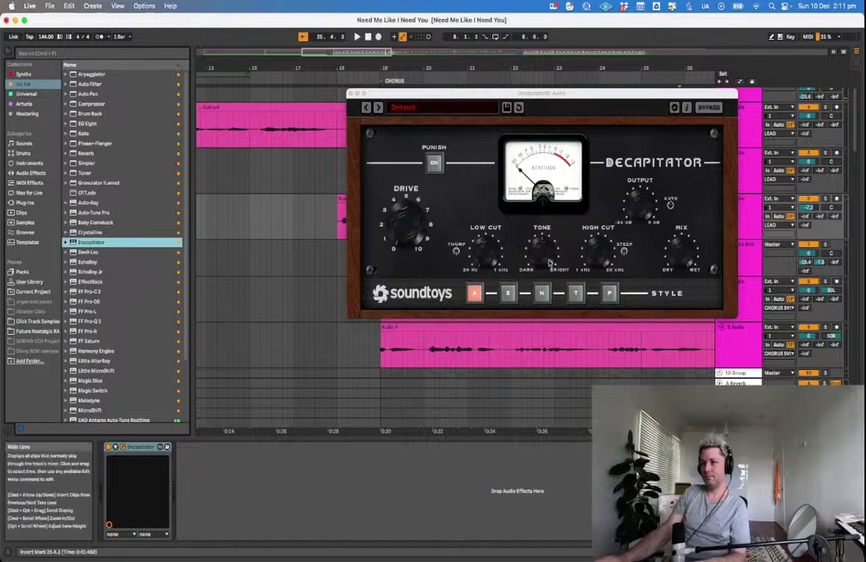
key(space)
click(310, 223)
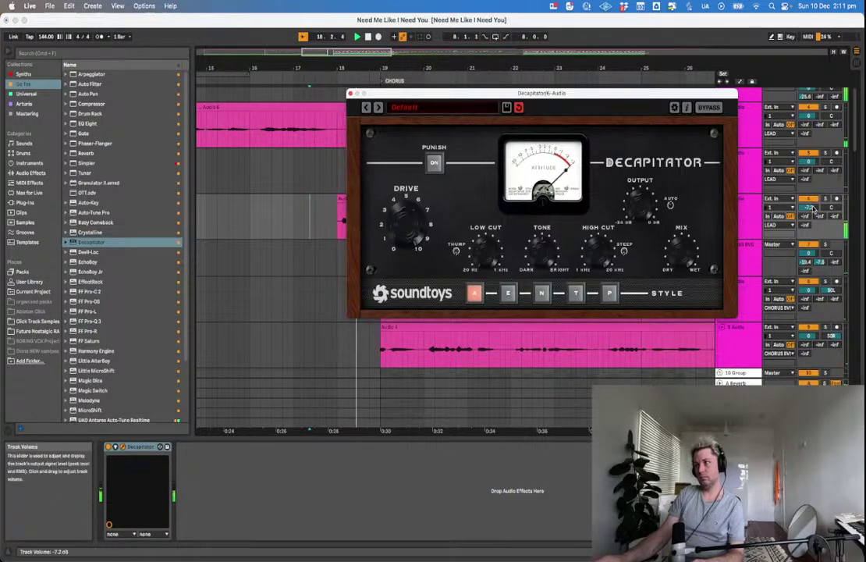
click(351, 94)
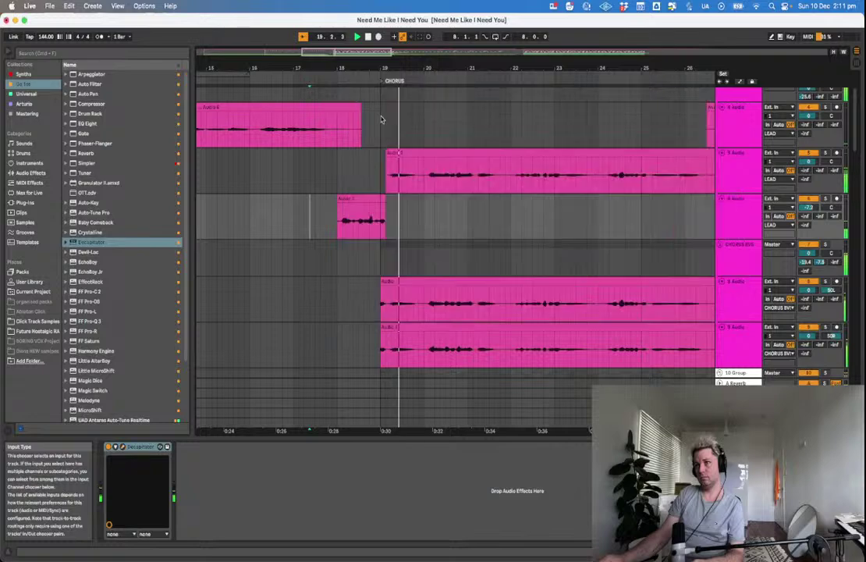
Extend the 6 Audio vocal clip to bar 20, delete the 5 Audio vocal between 18.4.1 and 19.4.3, and replay the chorus entry.
drag(385, 205, 368, 185)
key(Delete)
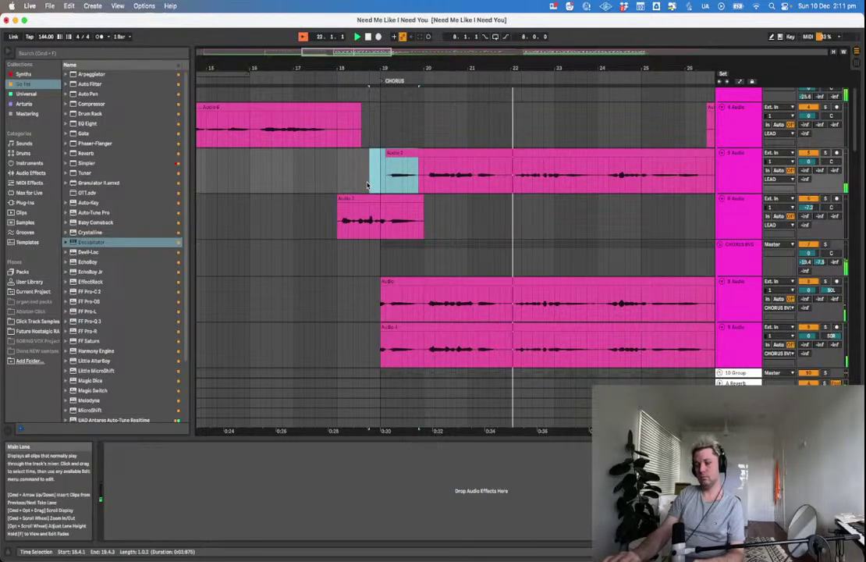
key(space)
key(space)
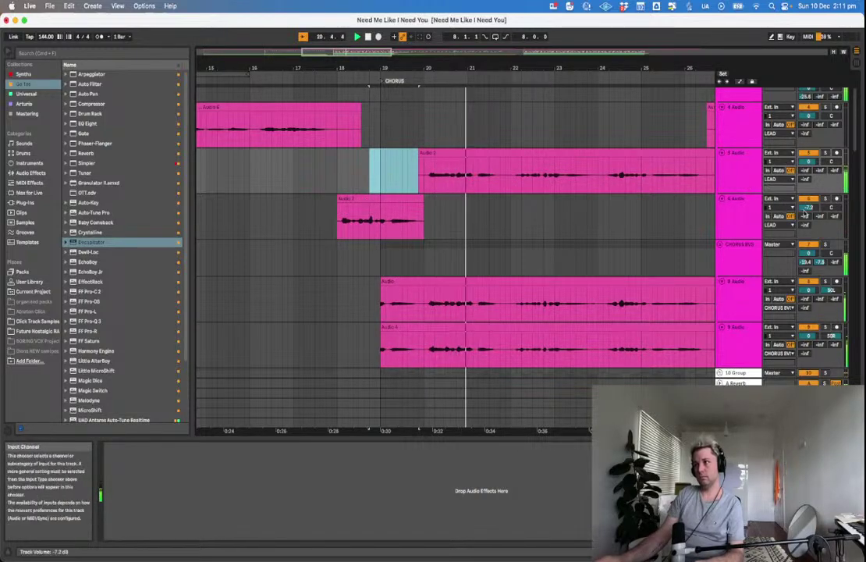
Solo 5 Audio and 6 Audio and play from bars 18 and 20 to compare the two lead-vocal levels.
click(342, 187)
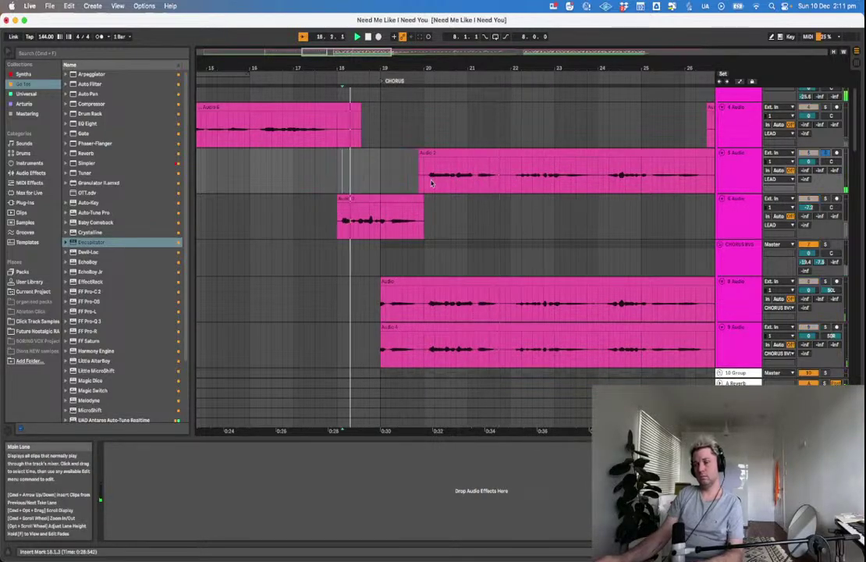
click(826, 198)
key(space)
key(space)
key(space)
click(425, 184)
key(space)
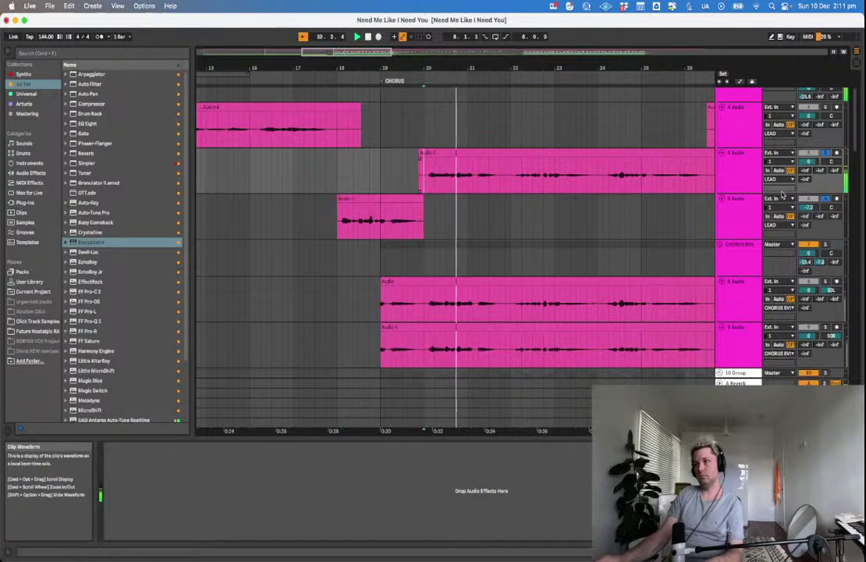
Lower the 6 Audio track volume to -9.0 dB, clear the vocal solos, play from before bar 18, and save the set.
click(825, 199)
key(space)
key(space)
click(325, 216)
key(space)
key(space)
key(super+s)
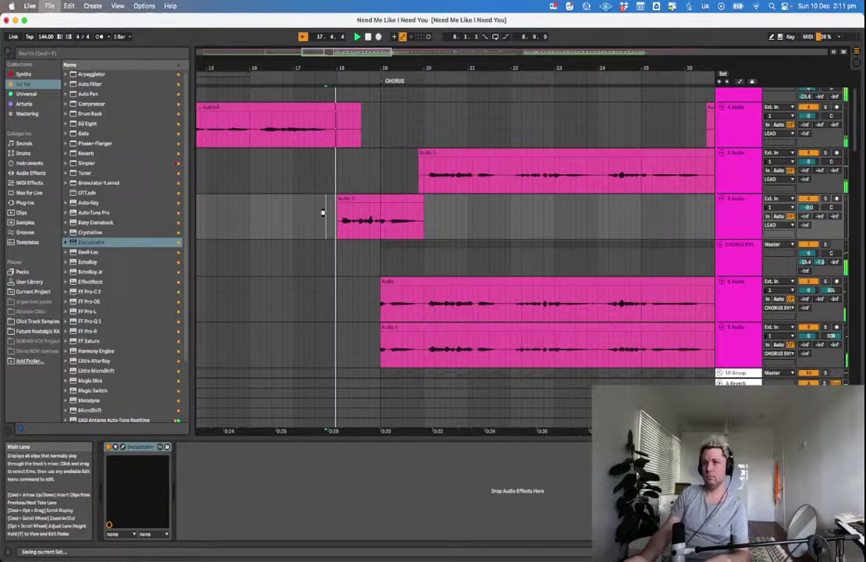
Delete the 8 Audio and 9 Audio backing vocals between 18.3.3 and 19.2.1 and replay the first chorus entry.
key(minus)
drag(367, 356, 351, 305)
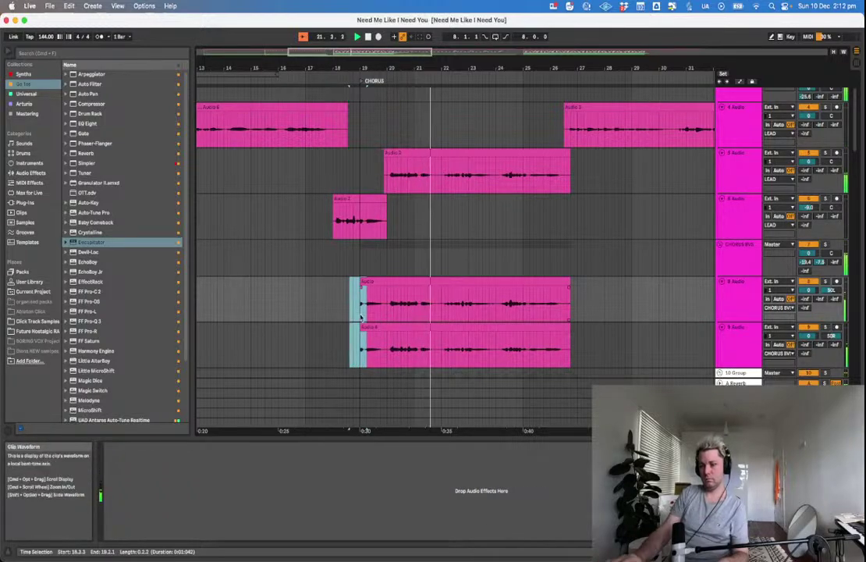
key(space)
key(space)
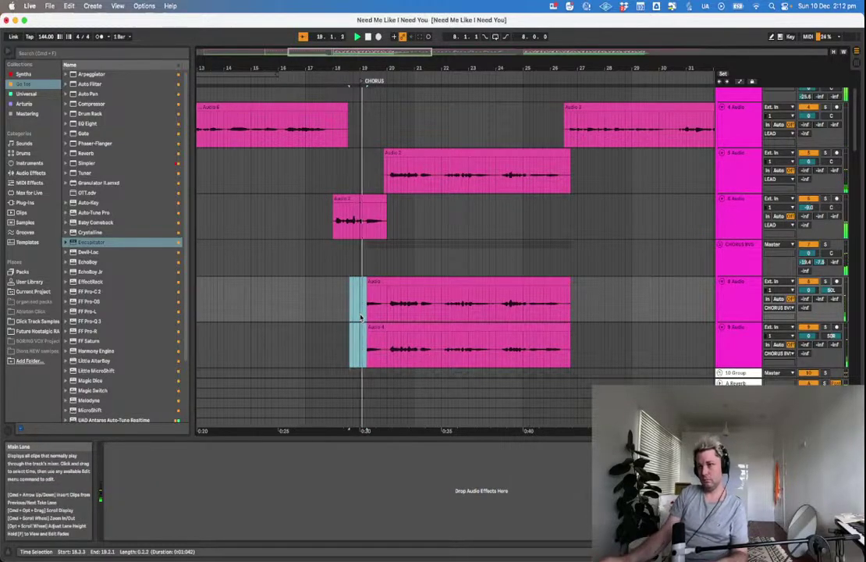
Lower the CHORUS BVS group volume to -2.6 dB and save the set.
click(402, 263)
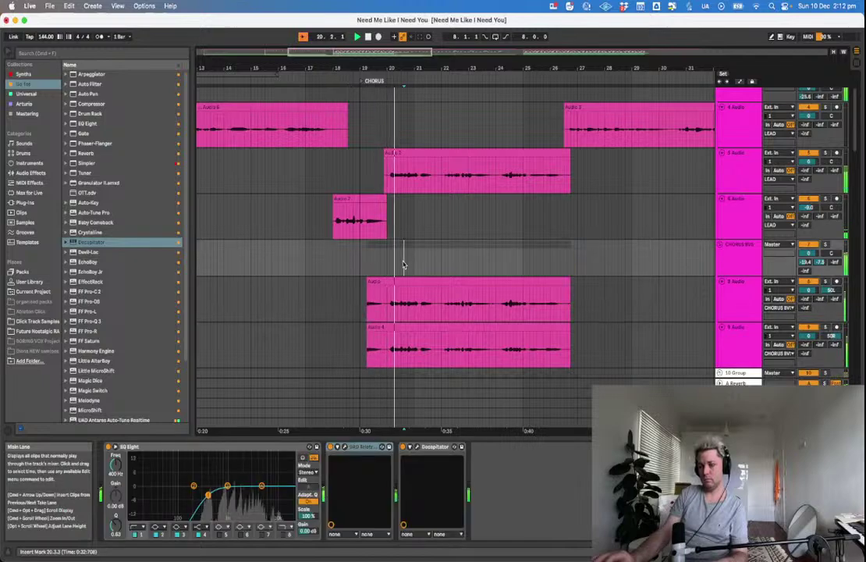
key(minus)
key(minus)
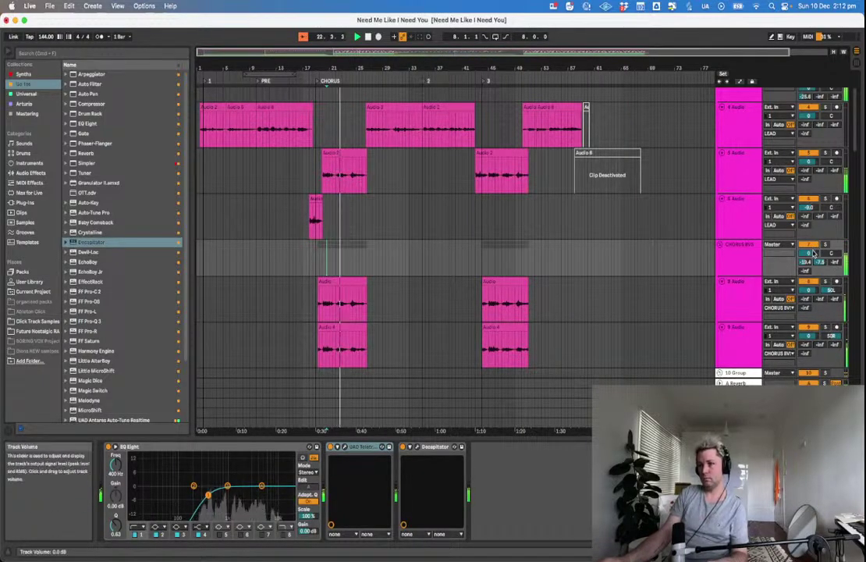
drag(808, 255, 809, 258)
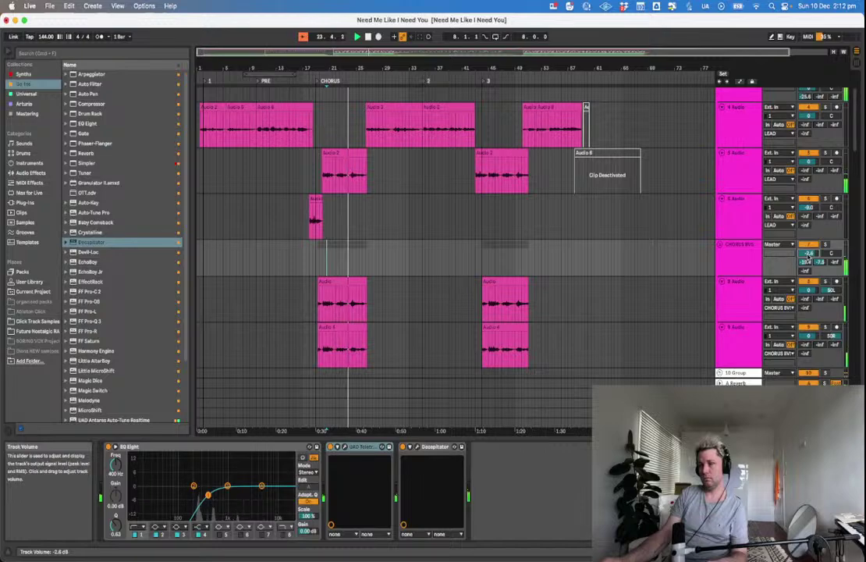
key(super+s)
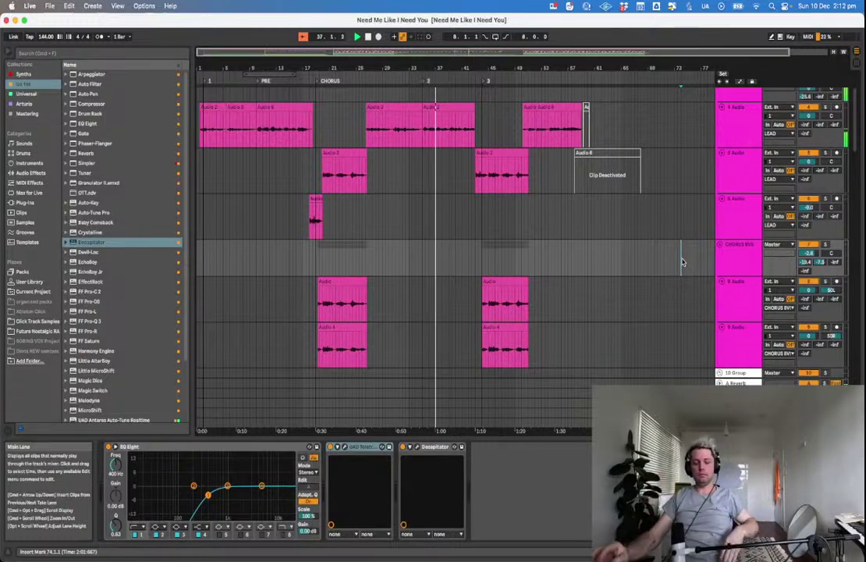
Copy the Solina V2 verse clips on the 29 DX7 V track to the second verse, bars 35 to 43.
scroll(516, 257, down, 15)
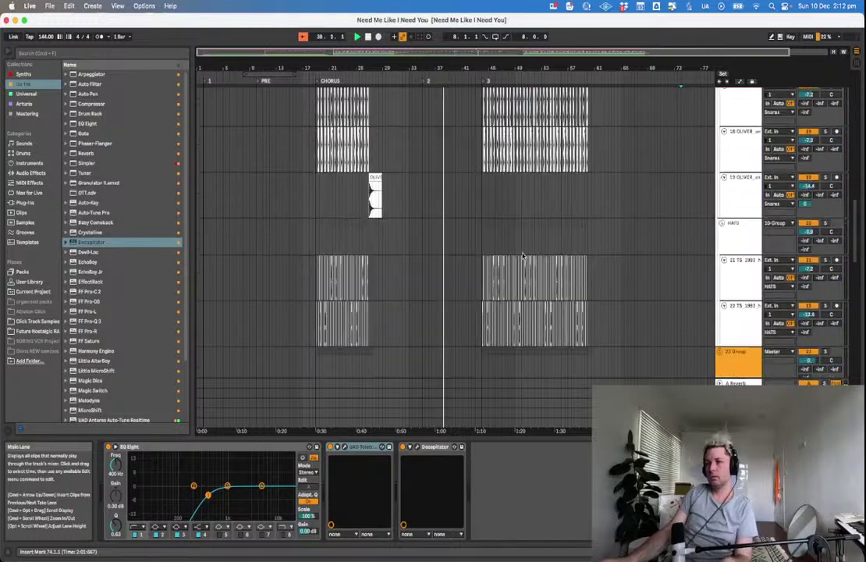
scroll(505, 266, up, 6)
scroll(505, 266, down, 3)
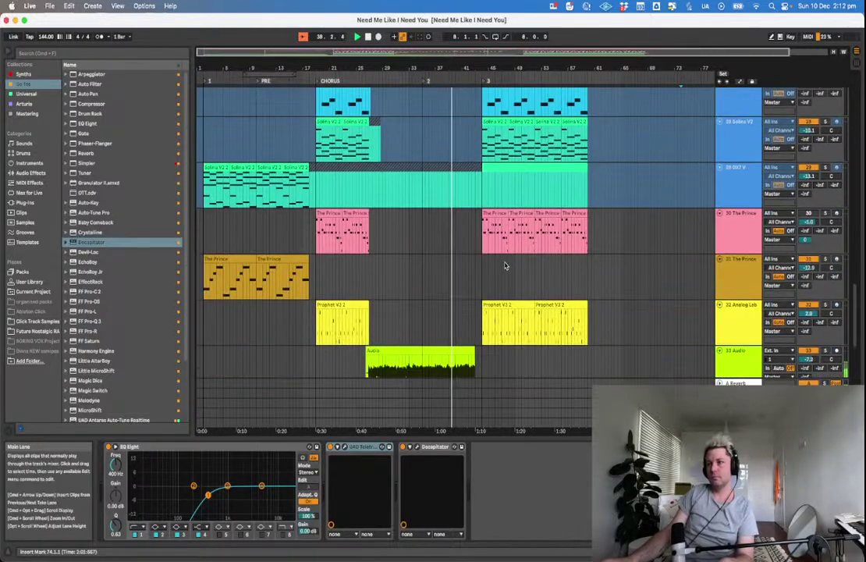
drag(216, 167, 436, 189)
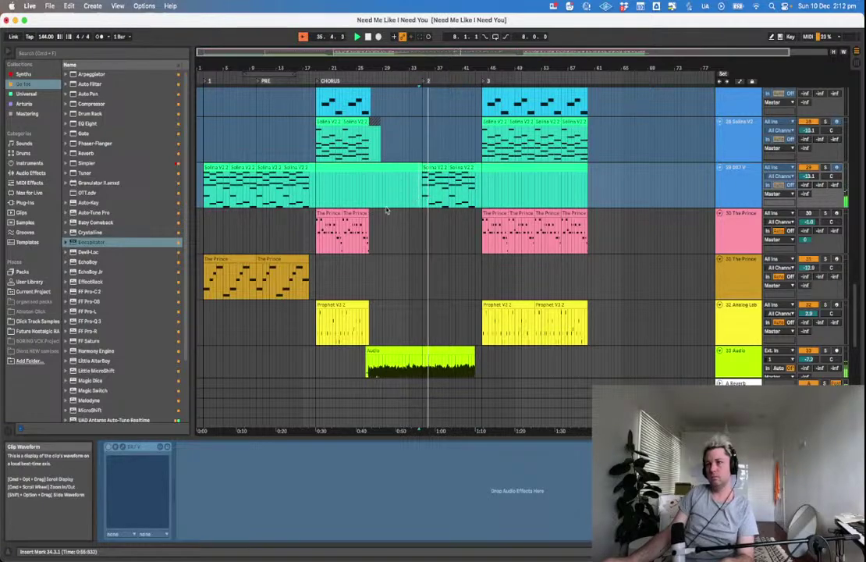
Copy a verse clip of 31 The Prince to bar 35 and shorten the copy to seven bars.
drag(244, 259, 466, 291)
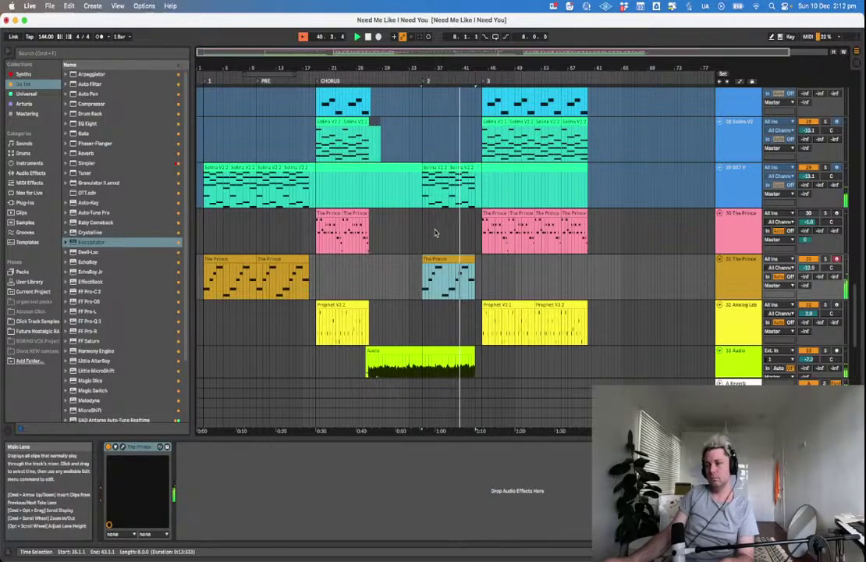
scroll(501, 276, down, 6)
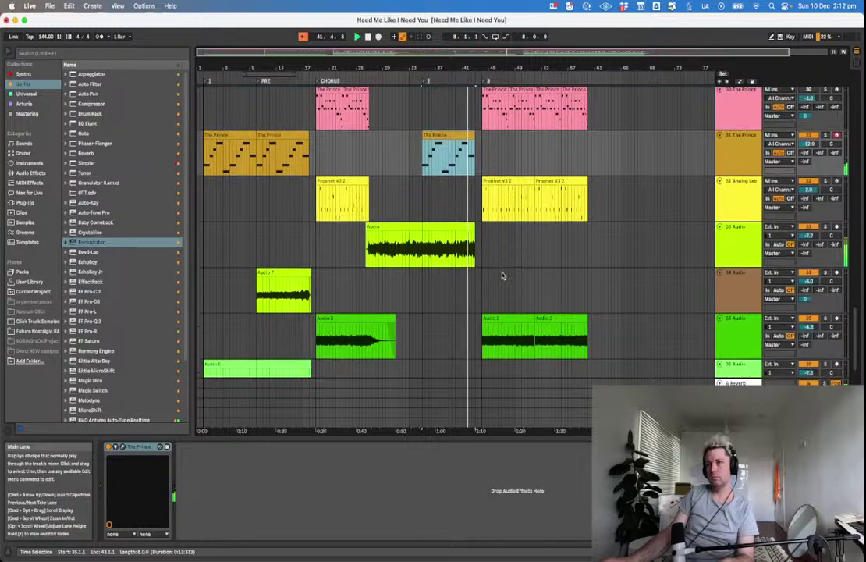
scroll(502, 275, down, 1)
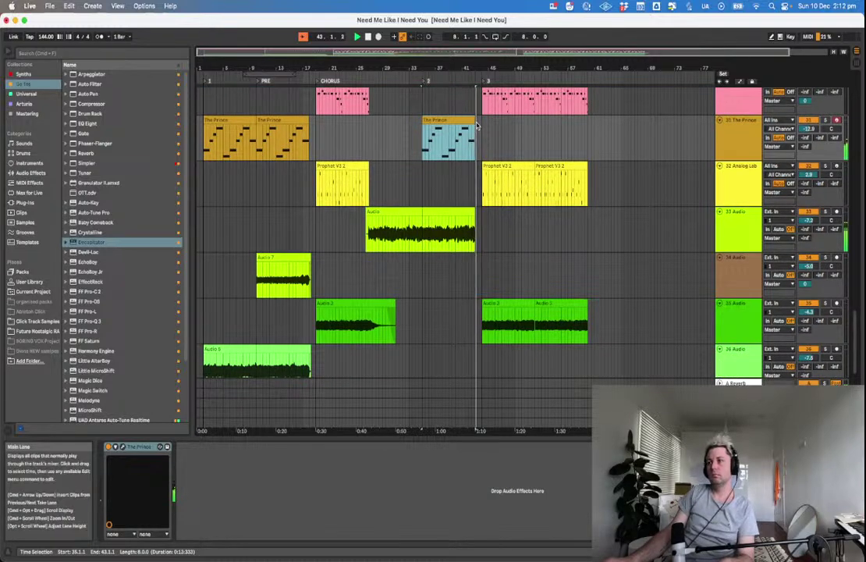
drag(477, 127, 469, 127)
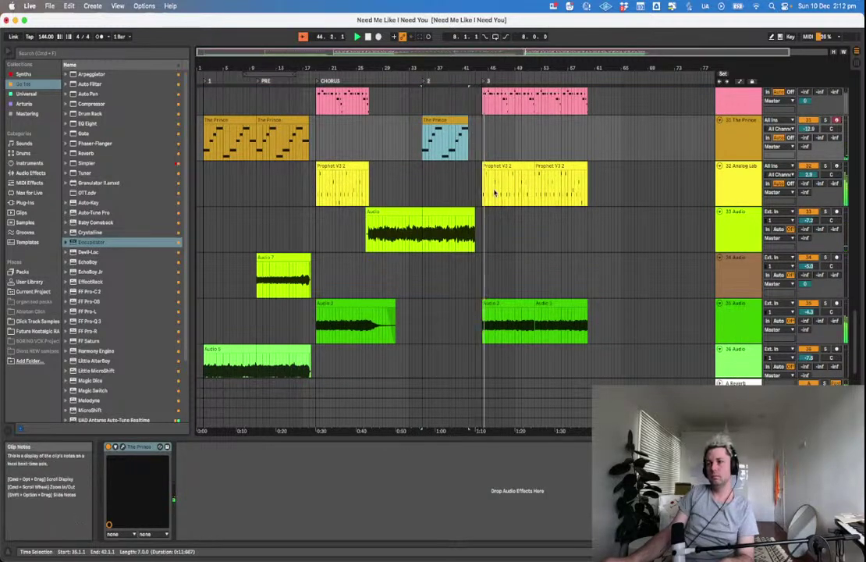
Review the instrument, drum and vocal tracks while the second chorus plays.
click(512, 248)
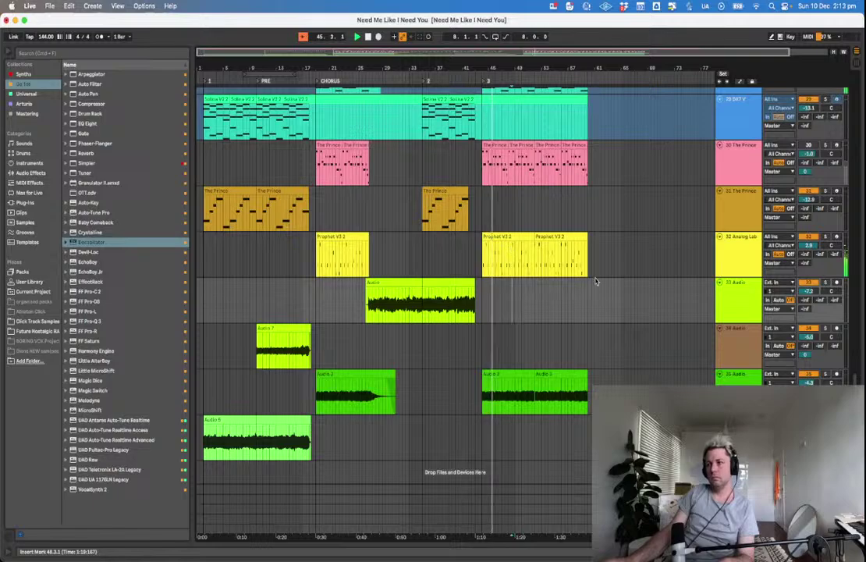
scroll(671, 325, up, 10)
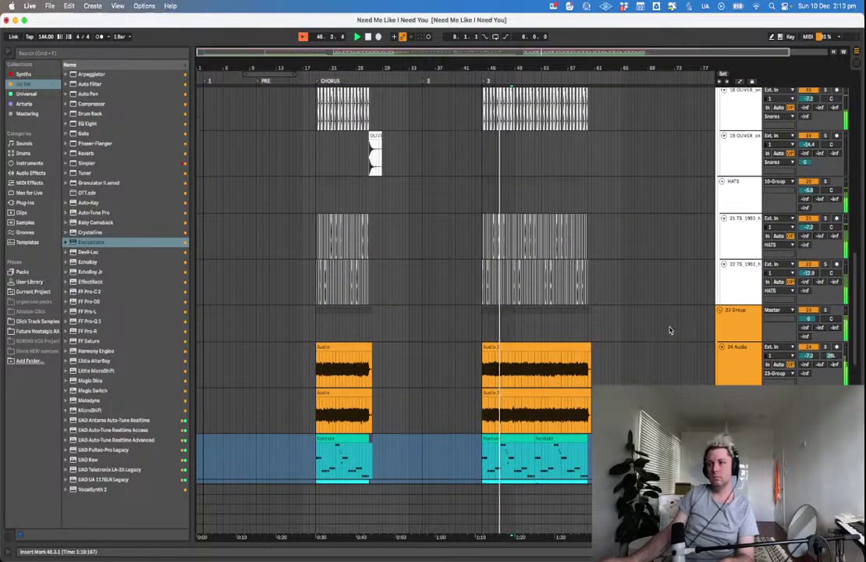
scroll(669, 330, up, 10)
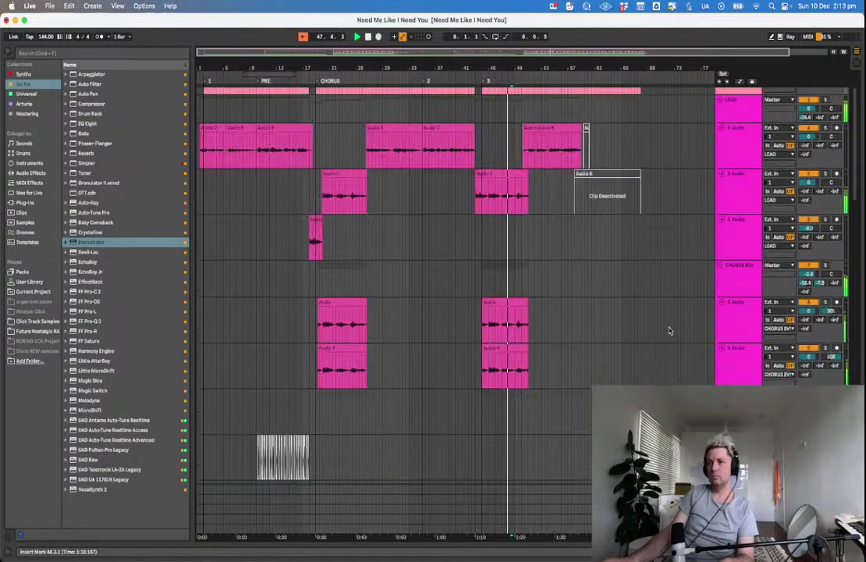
scroll(669, 330, down, 12)
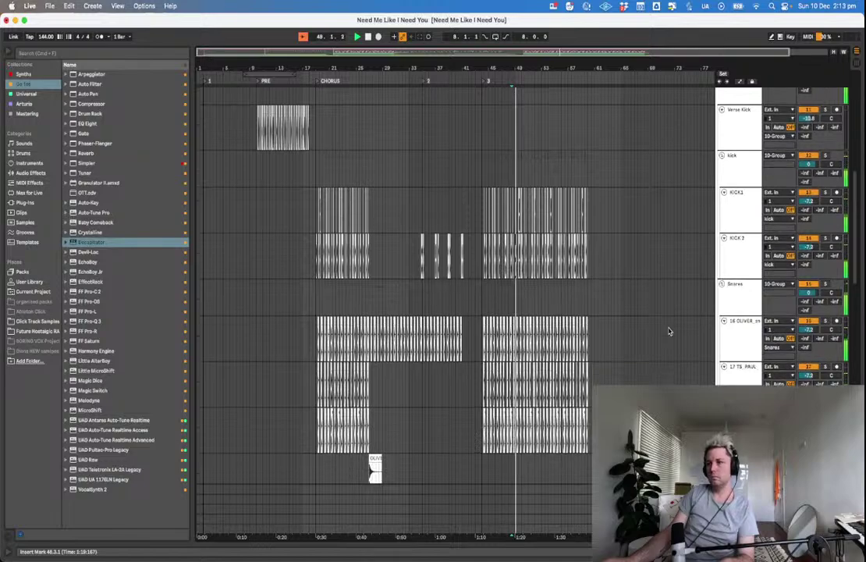
scroll(669, 331, down, 10)
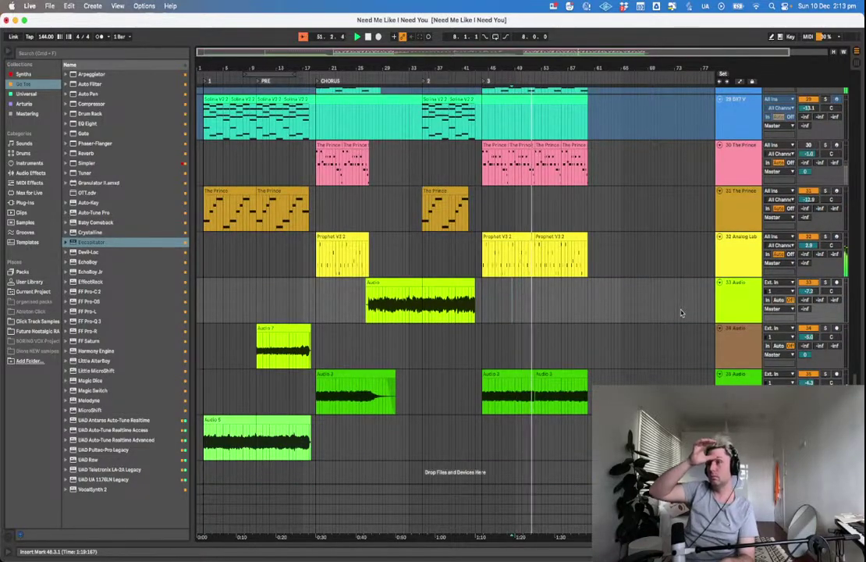
scroll(681, 312, up, 20)
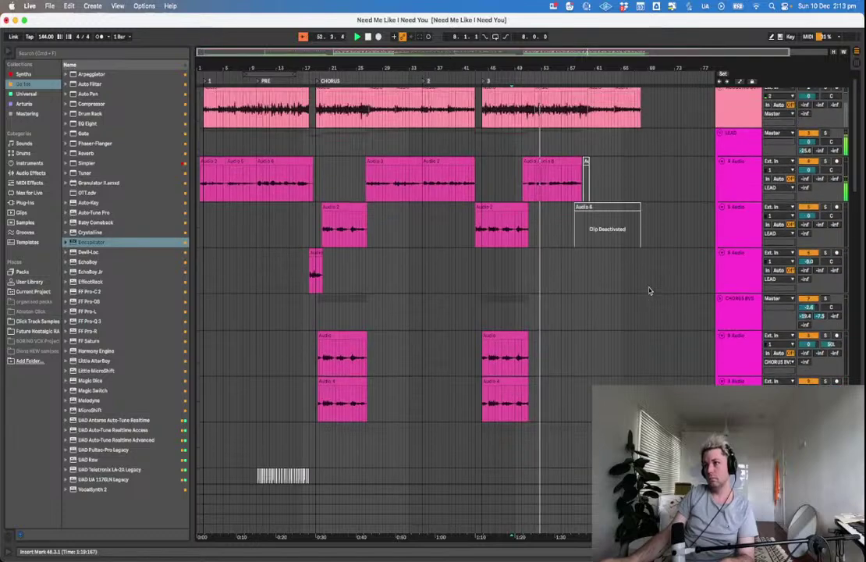
Adjust the end edges of the 8 Audio, 9 Audio and 5 Audio vocal clips near bar 51 and replay that transition.
click(519, 287)
key(plus)
key(plus)
key(plus)
key(plus)
key(plus)
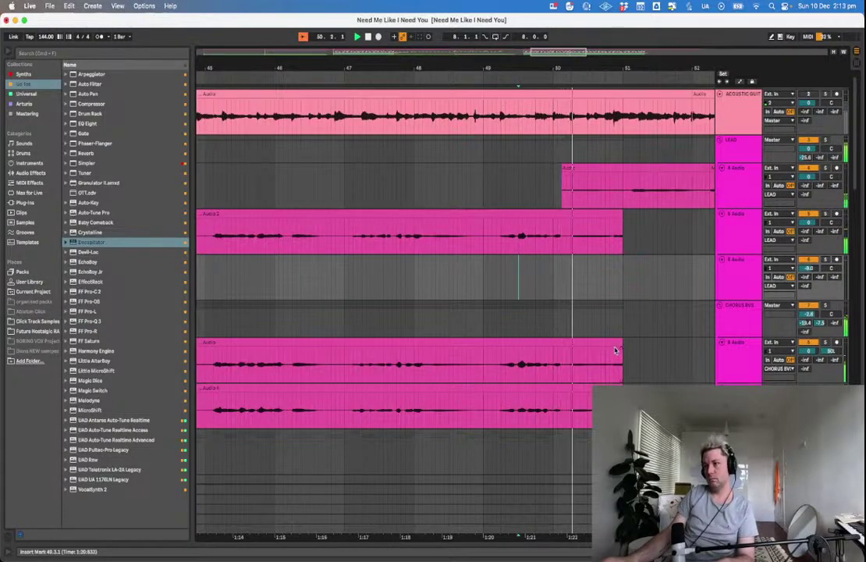
drag(619, 343, 668, 358)
drag(621, 388, 674, 383)
drag(619, 214, 607, 223)
click(549, 249)
key(space)
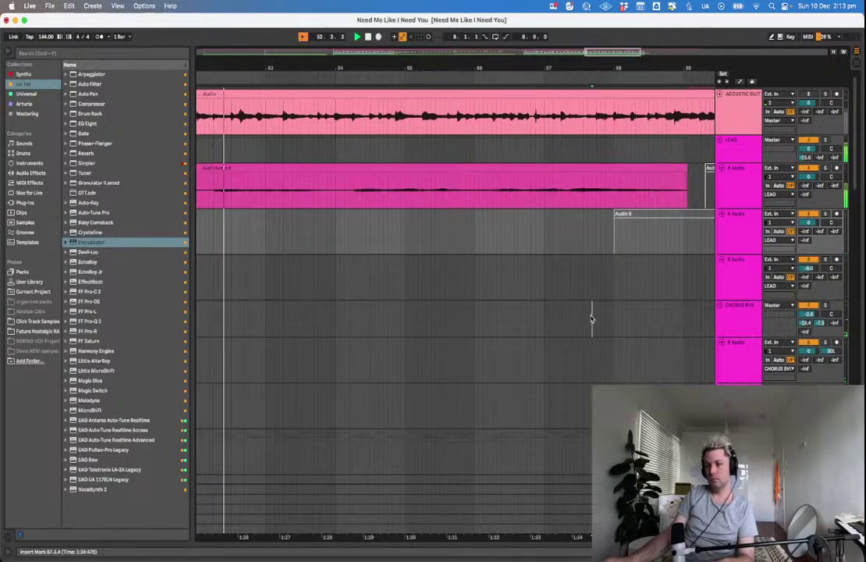
Save the set and check what the instrument, drum and vocal tracks contain after the second chorus.
key(minus)
key(minus)
key(minus)
key(minus)
key(minus)
drag(592, 319, 599, 308)
key(super+s)
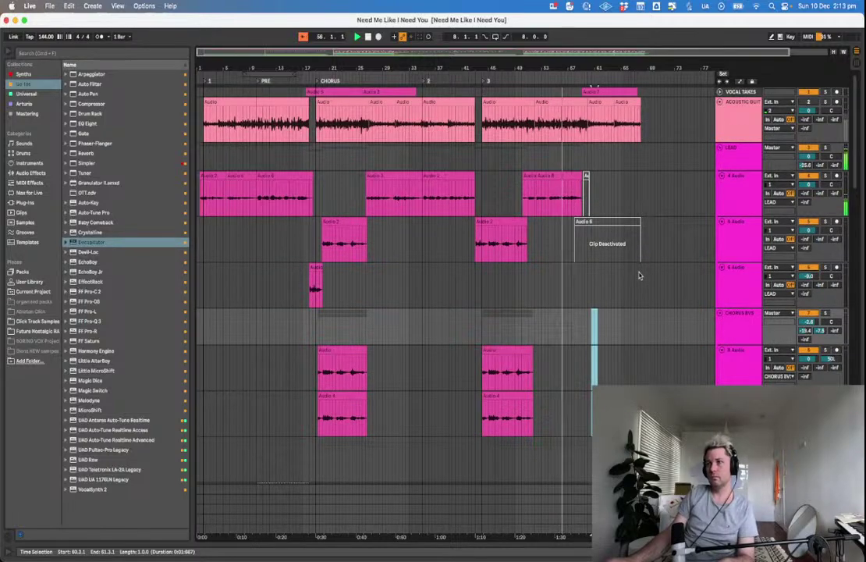
scroll(638, 273, down, 10)
scroll(638, 277, down, 10)
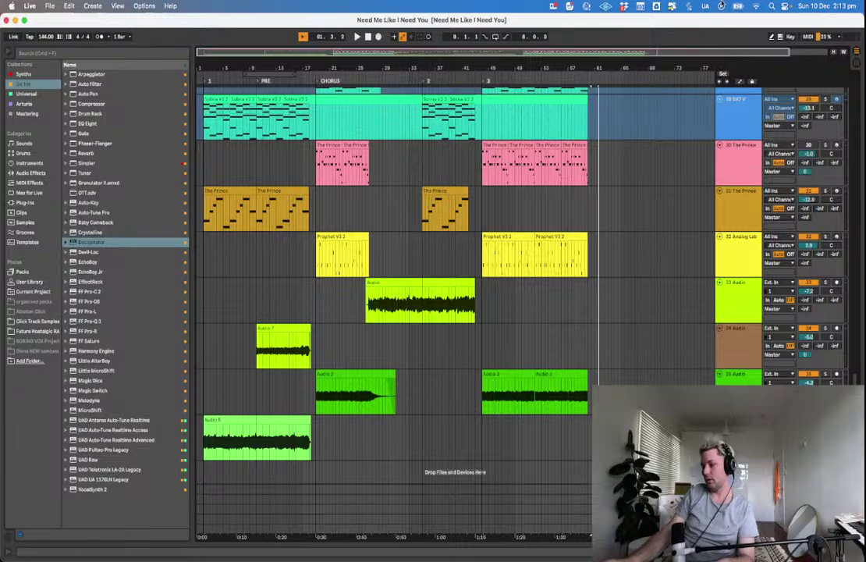
scroll(642, 179, down, 15)
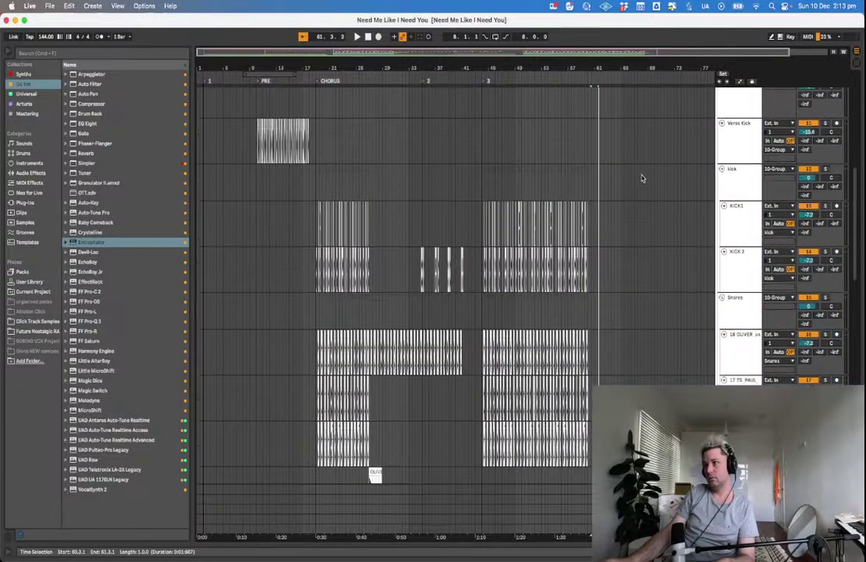
Unfold the VOCAL TAKES track and audition its Audio 7 clip in solo from bar 59.
click(580, 136)
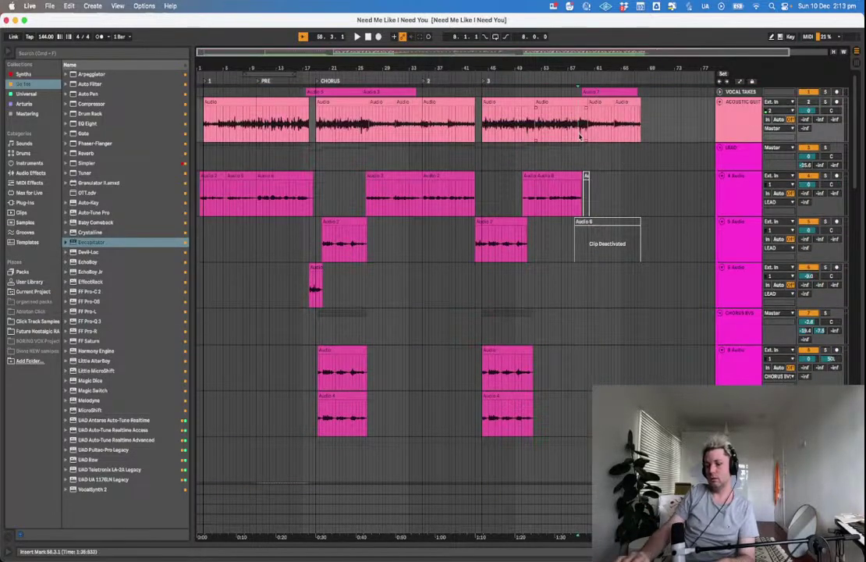
key(plus)
key(plus)
key(plus)
key(plus)
scroll(617, 125, right, 5)
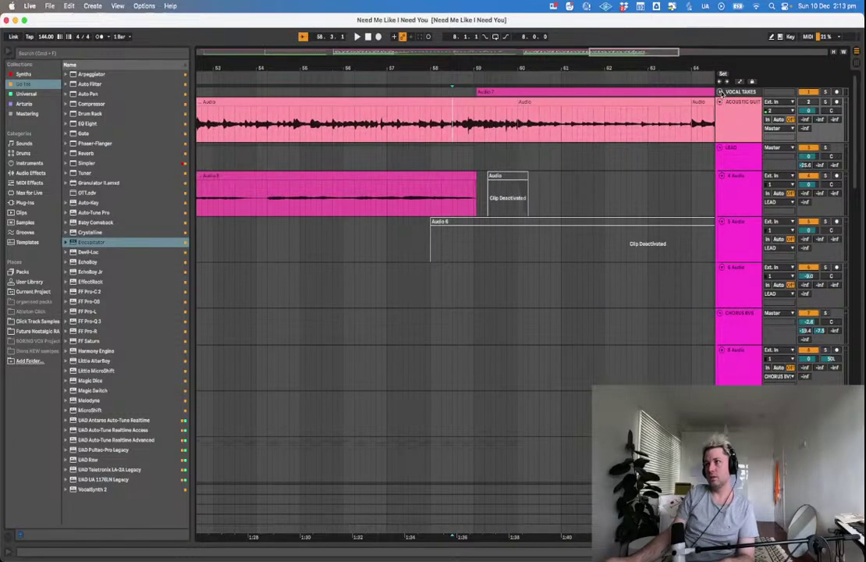
click(720, 92)
click(472, 124)
key(space)
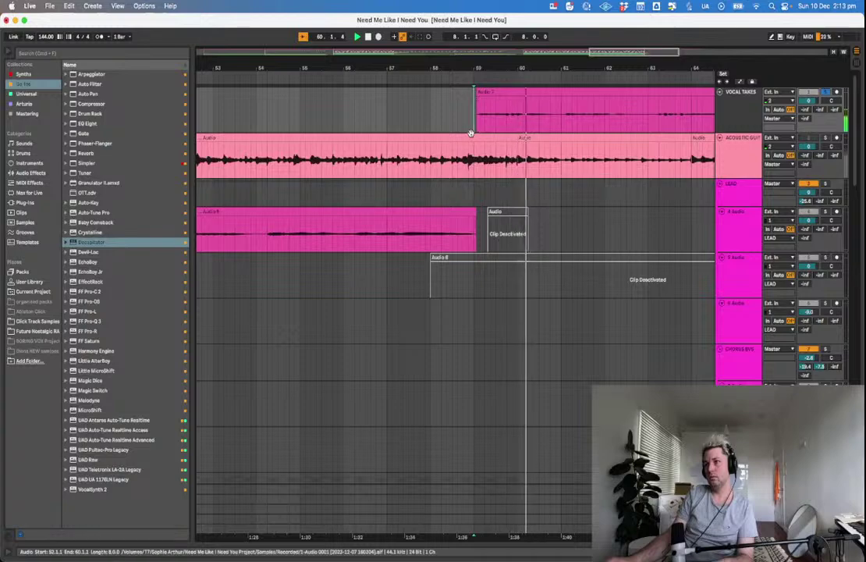
Split the Audio 7 clip on VOCAL TAKES at bar 61, deactivate the second part, and replay the passage unsoloed from bar 57.
click(563, 113)
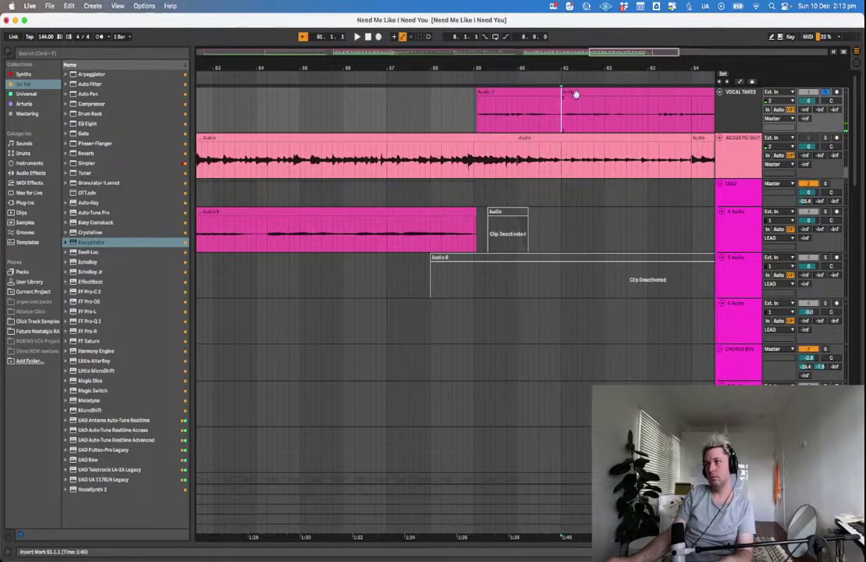
key(super+e)
click(578, 91)
key(0)
key(s)
click(398, 111)
key(space)
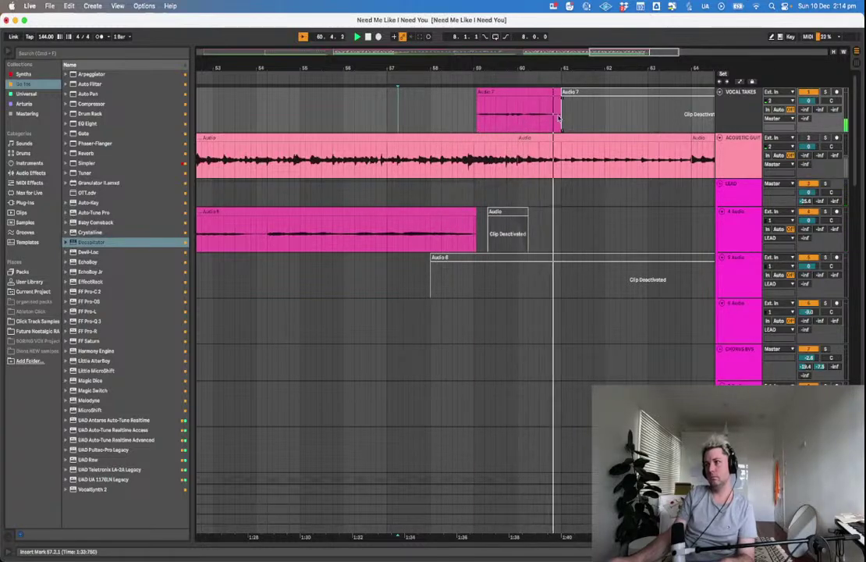
key(space)
Deactivate the Audio 5 and Audio 3 clips over the first chorus on the VOCAL TAKES track.
click(463, 128)
scroll(463, 129, down, 5)
scroll(401, 108, down, 5)
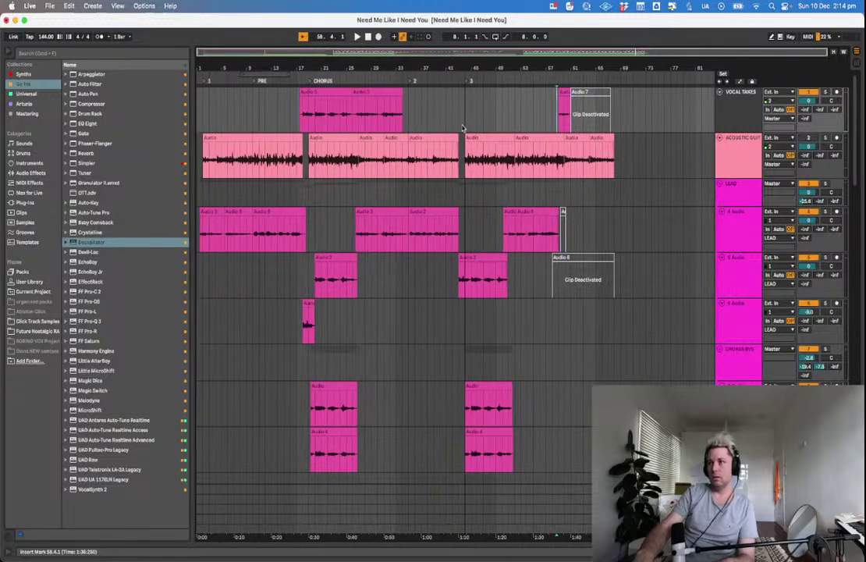
click(371, 89)
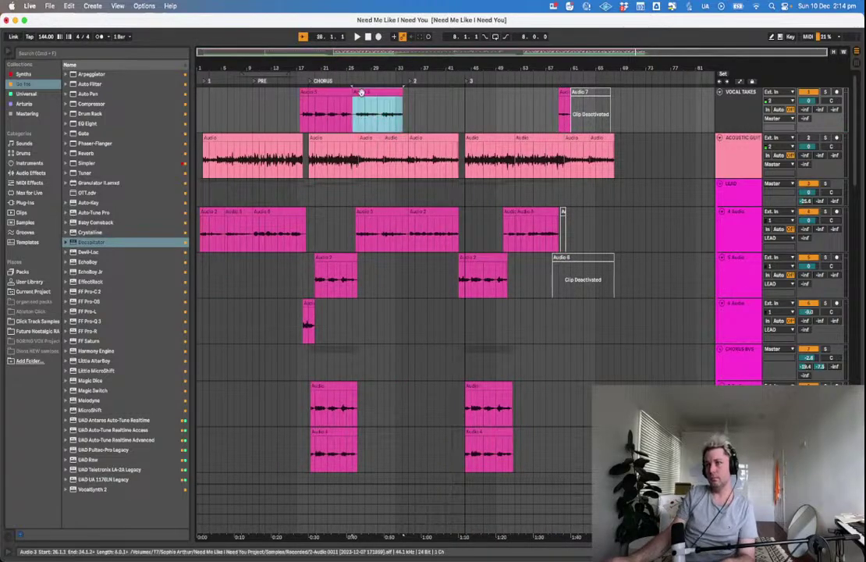
shift+click(342, 91)
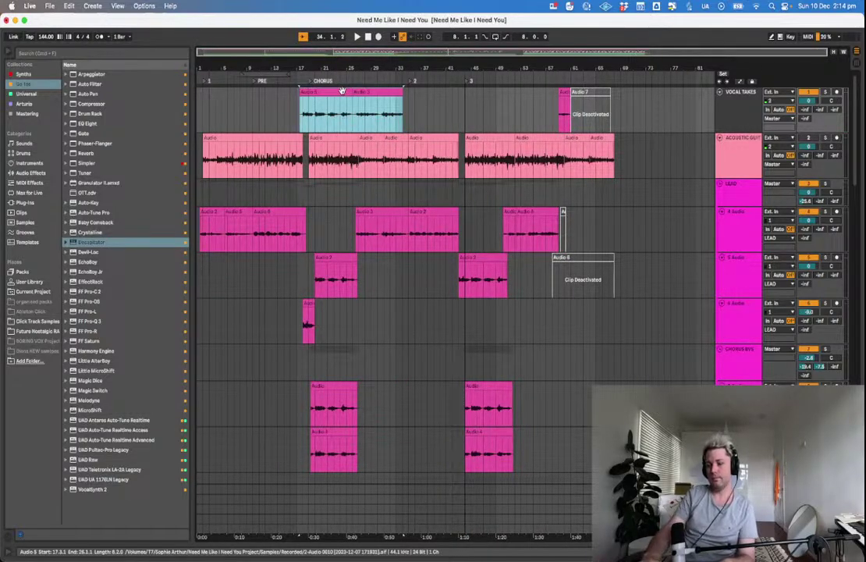
key(0)
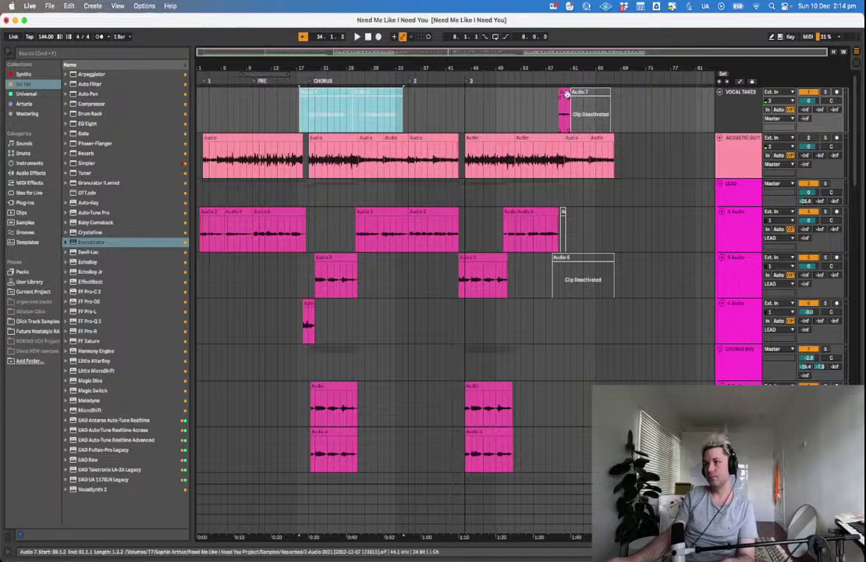
click(560, 195)
key(space)
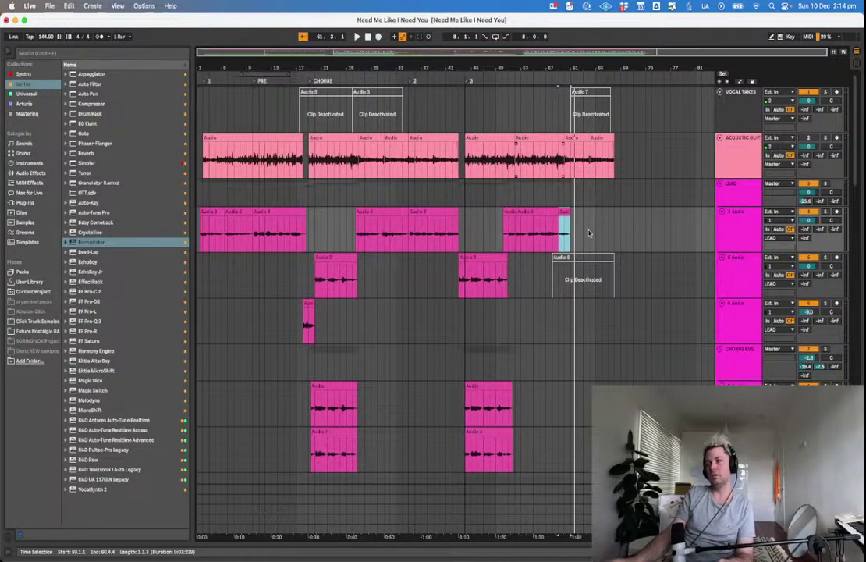
key(super+z)
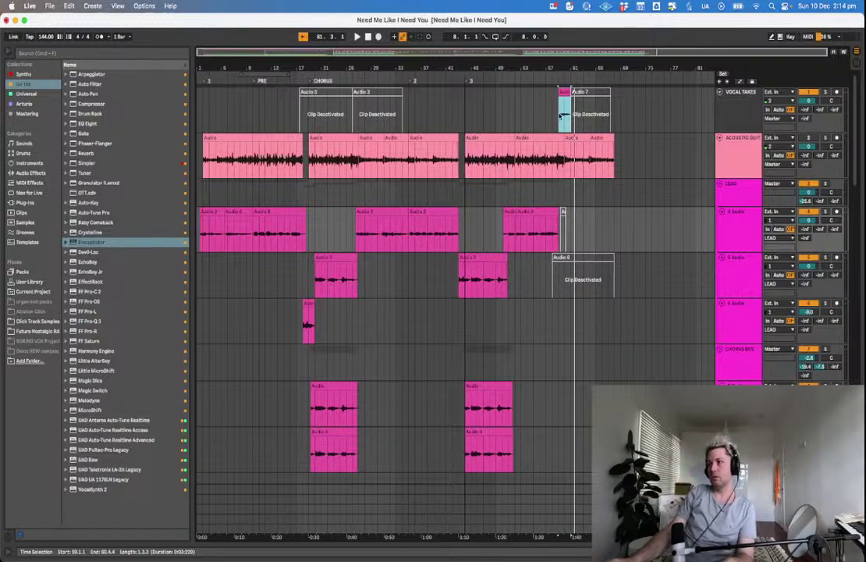
Move both Audio 7 pieces from VOCAL TAKES to 4 Audio from bar 59, with the second piece active, and play them.
click(564, 94)
click(567, 226)
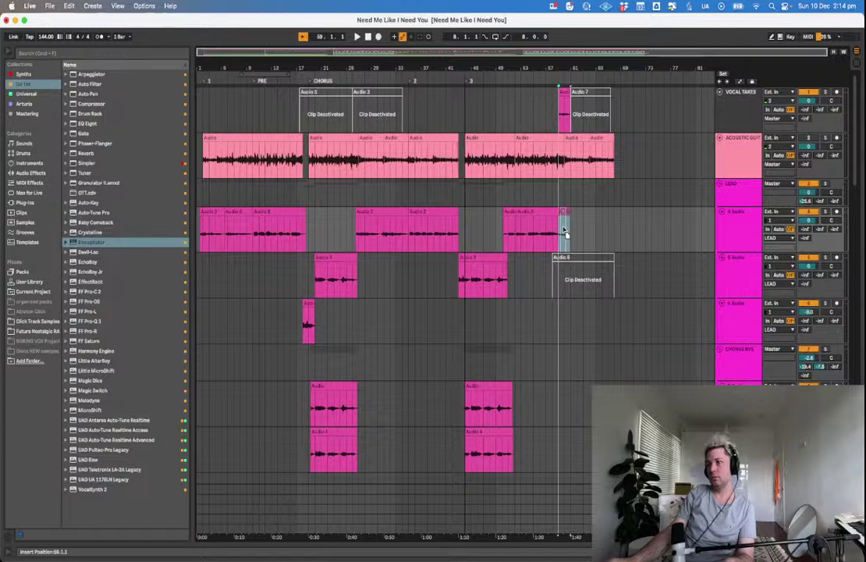
drag(566, 229, 570, 225)
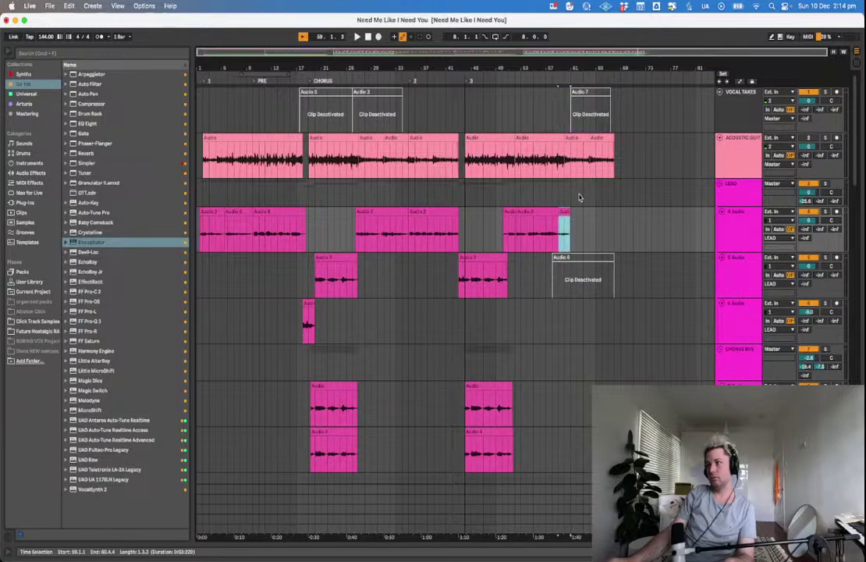
drag(599, 109, 608, 240)
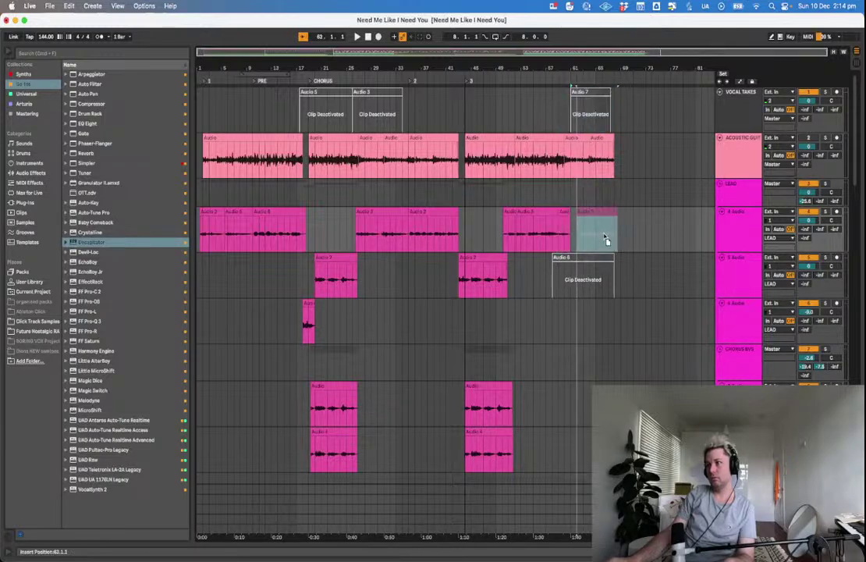
click(561, 234)
key(space)
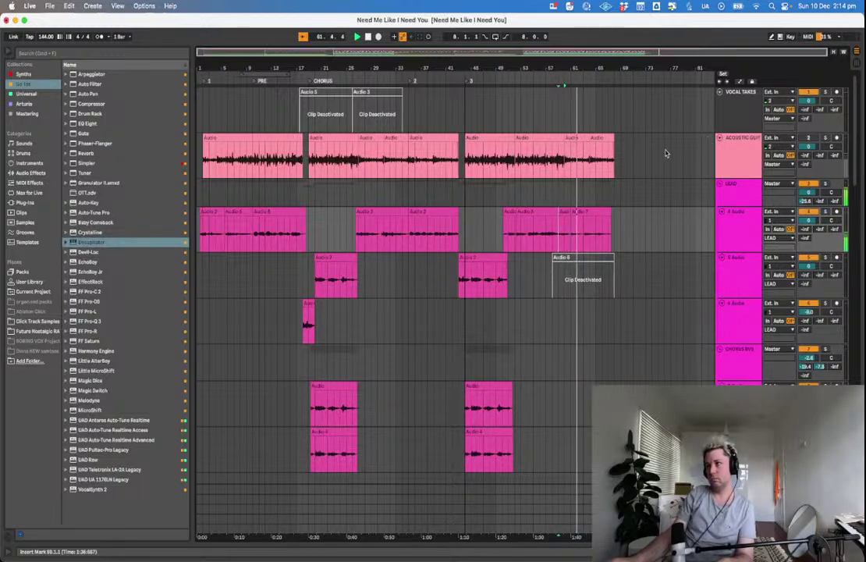
Deactivate the acoustic guitar clips from bar 2 to bar 60 and switch the guitar track on.
drag(569, 152, 515, 152)
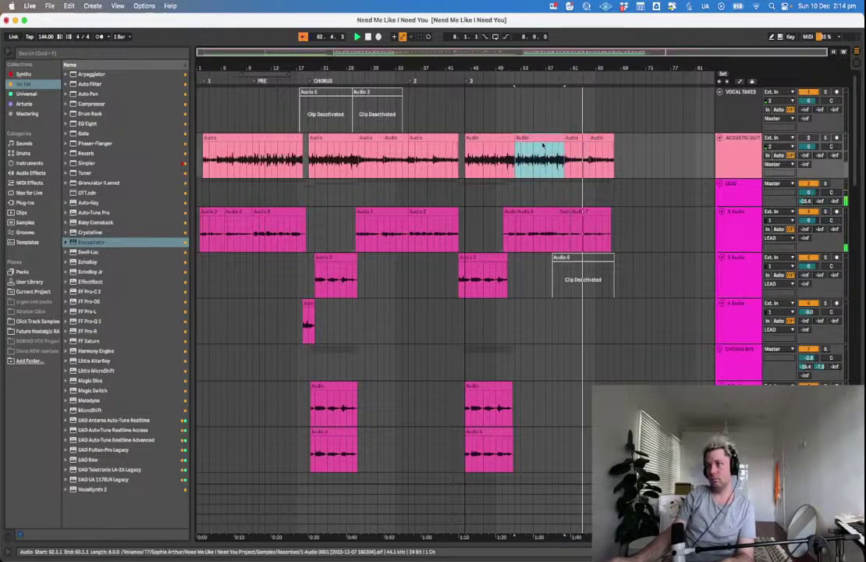
shift+click(230, 138)
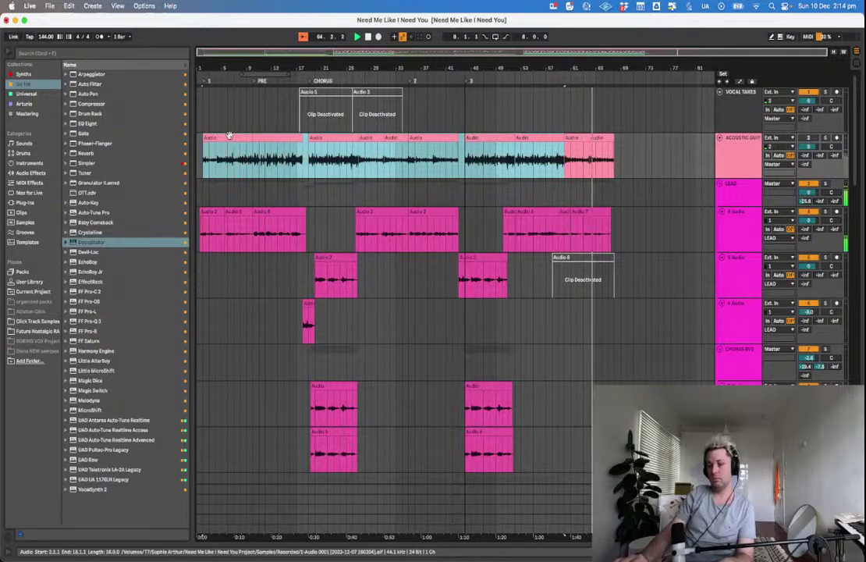
key(0)
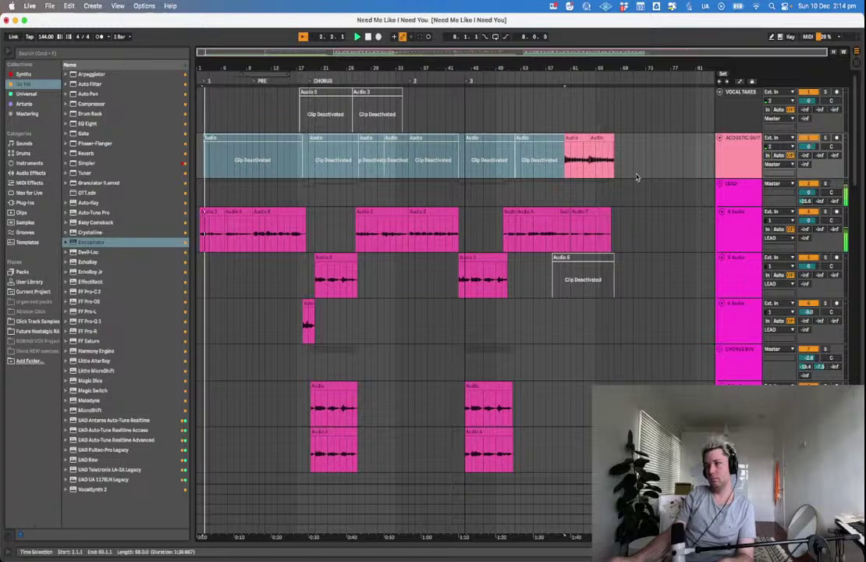
Check the acoustic guitar track's effect chain while playing from about bar 57.
click(544, 171)
double_click(735, 163)
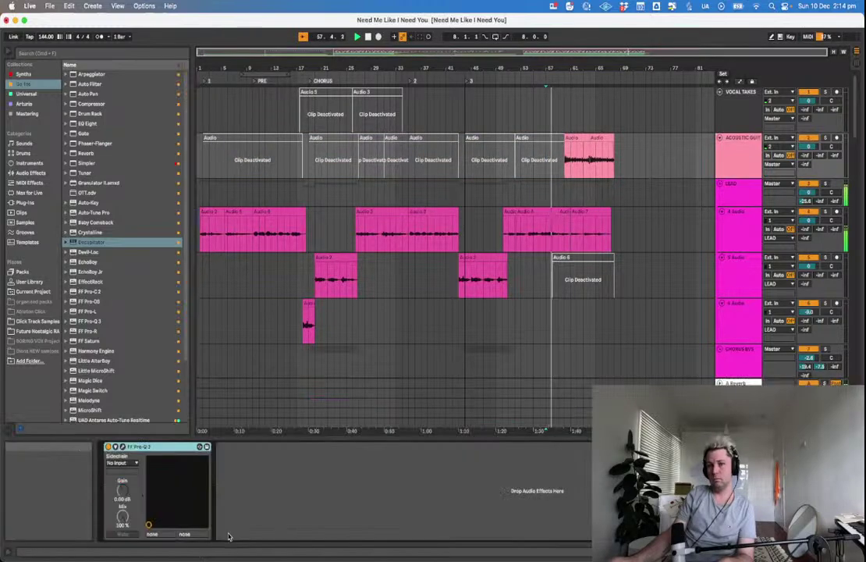
key(shift+Tab)
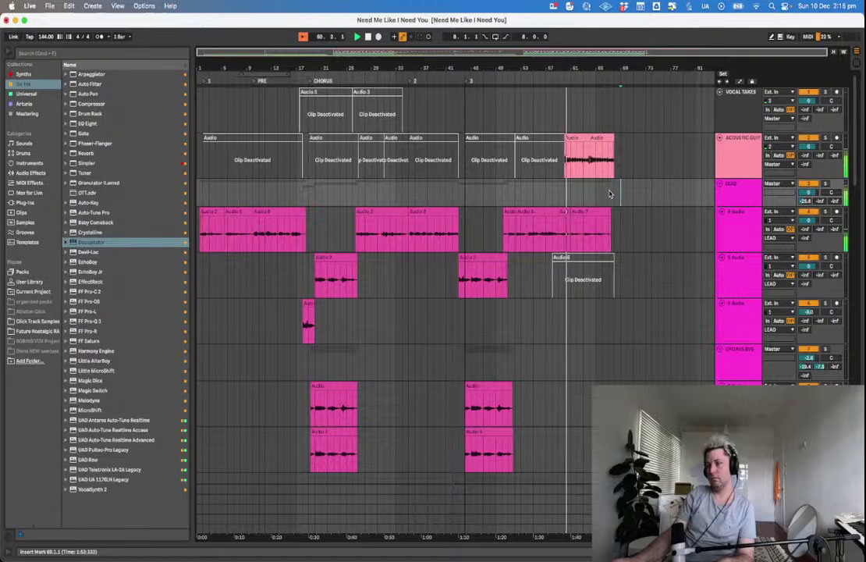
Turn the two Audio 7 pieces on 4 Audio into one clip from bar 59 and show the VOCAL TAKES take lanes.
click(577, 212)
drag(557, 212, 553, 212)
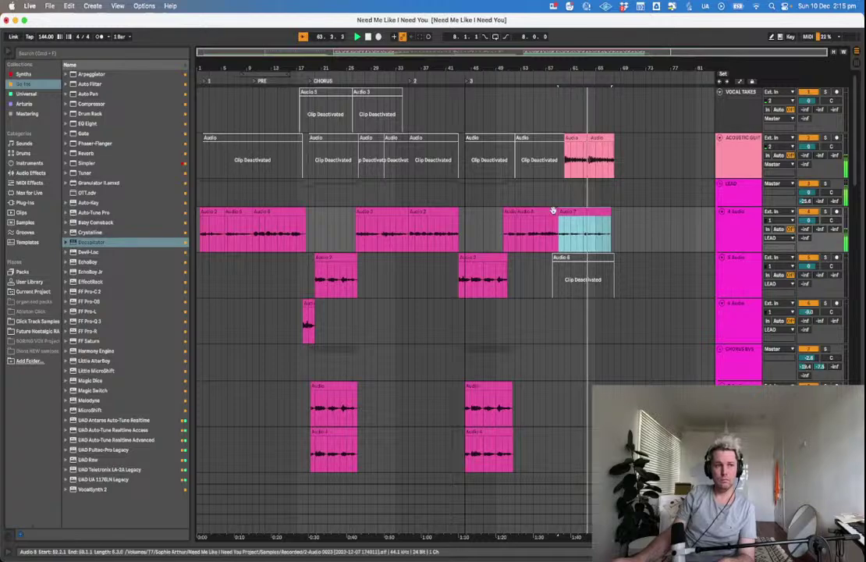
click(733, 122)
key(alt+super+u)
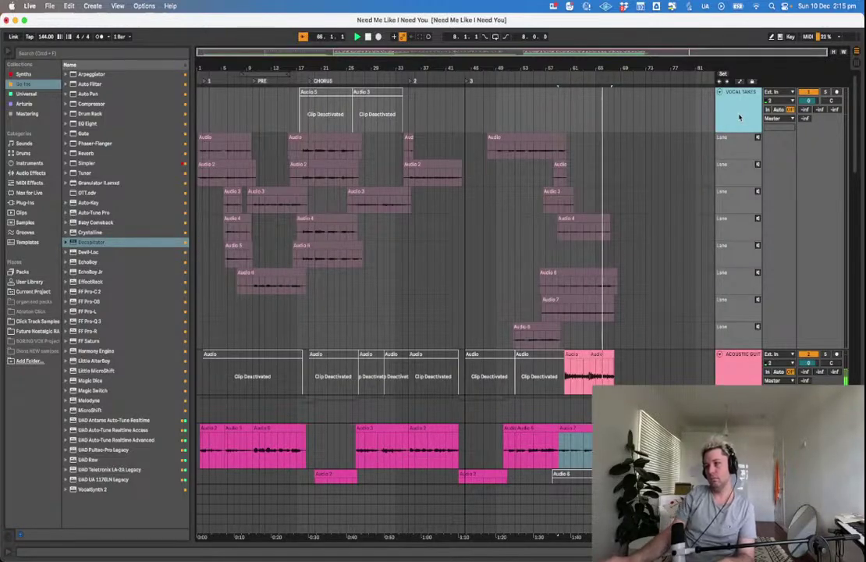
scroll(667, 330, down, 5)
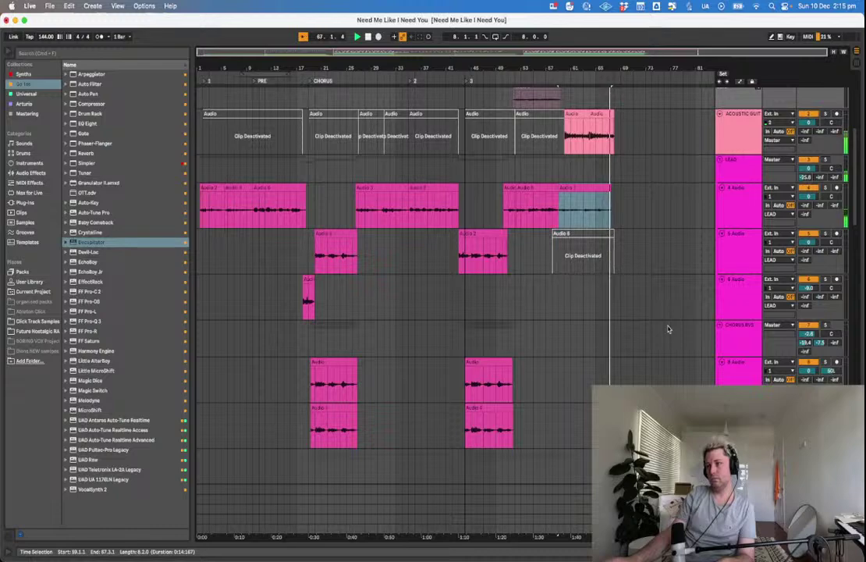
scroll(668, 329, up, 5)
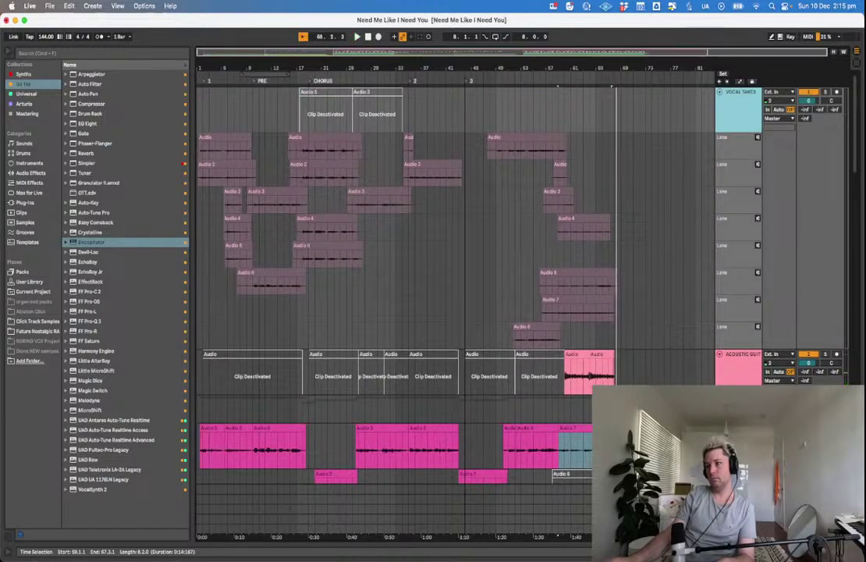
Trim the Audio 7 clip on 4 Audio to end just after bar 67, fade it out, and replay the ending in solo.
click(615, 448)
key(plus)
key(plus)
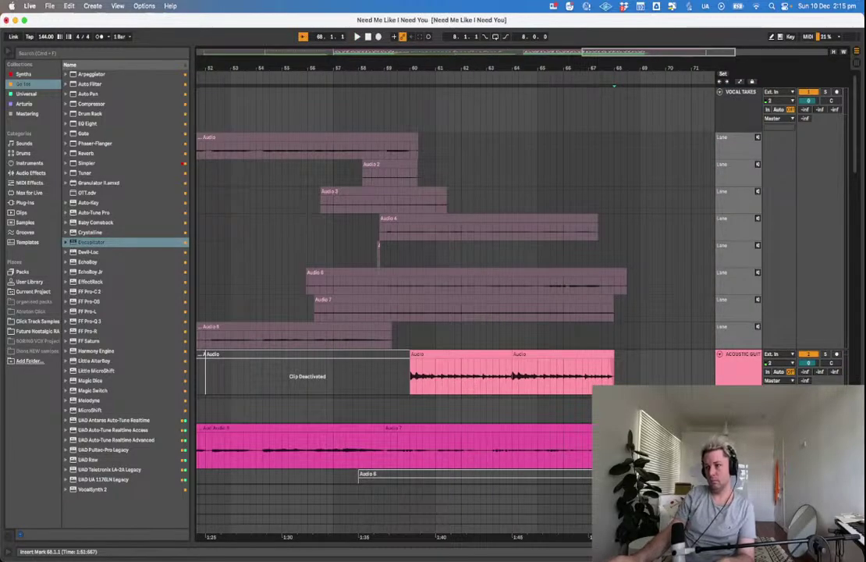
drag(577, 461, 647, 461)
click(565, 449)
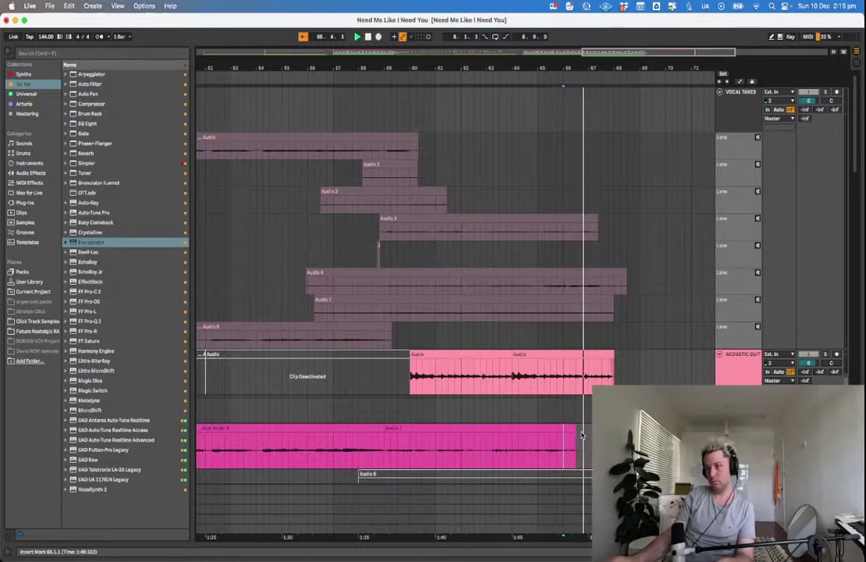
drag(576, 428, 581, 428)
key(space)
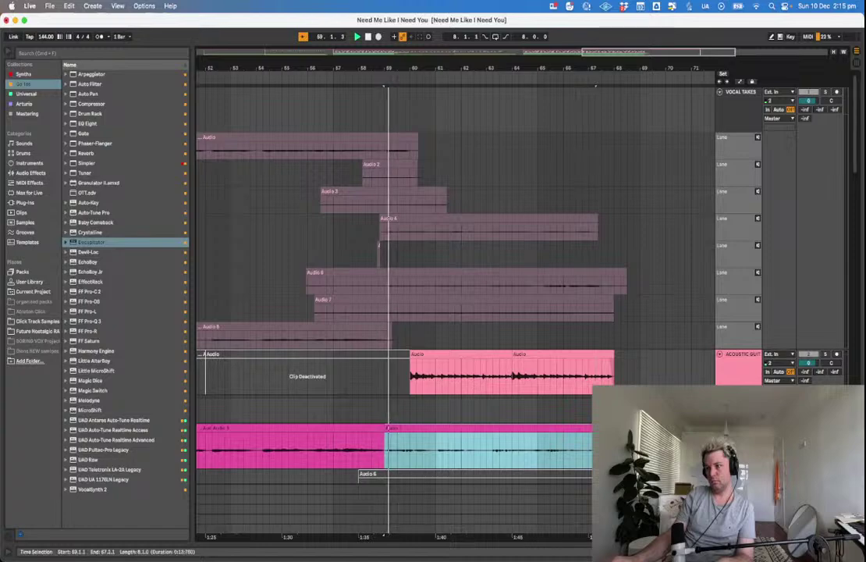
click(566, 449)
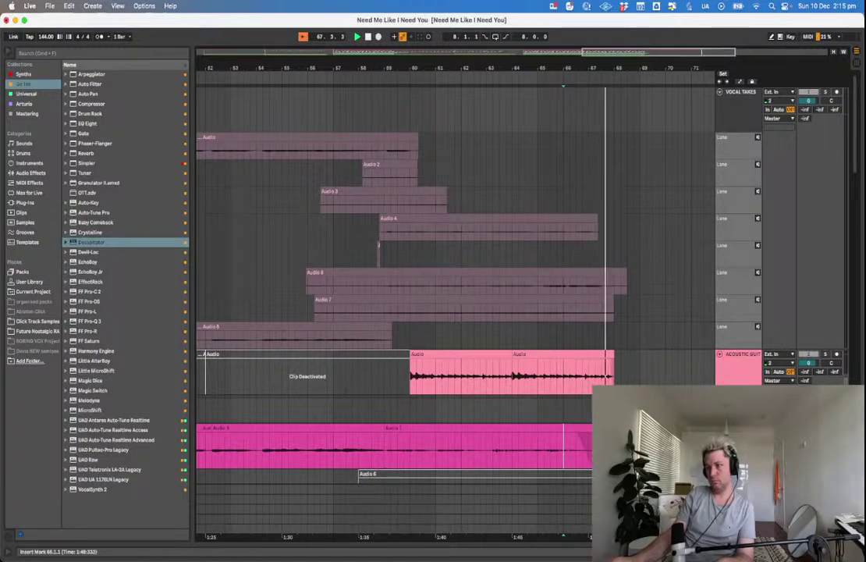
Collapse the VOCAL TAKES track with its take lanes and save the set.
key(super+s)
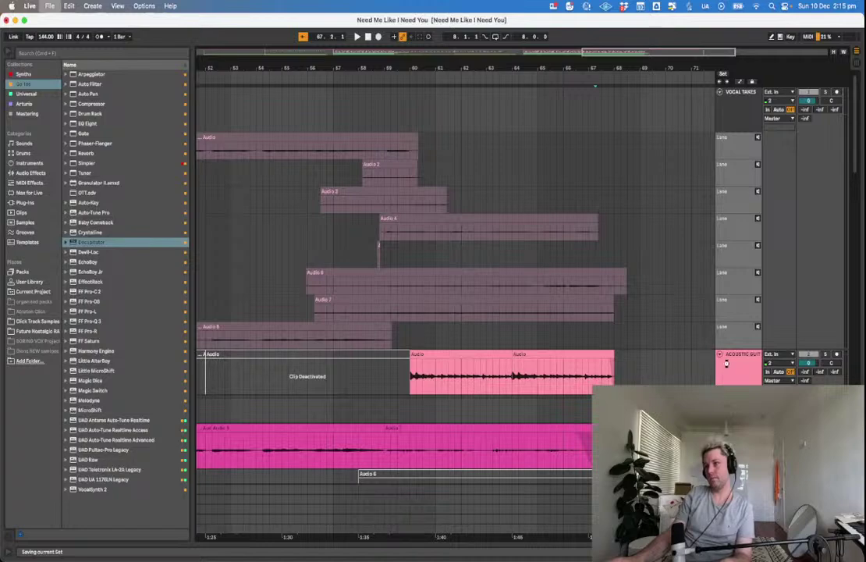
click(724, 110)
click(720, 92)
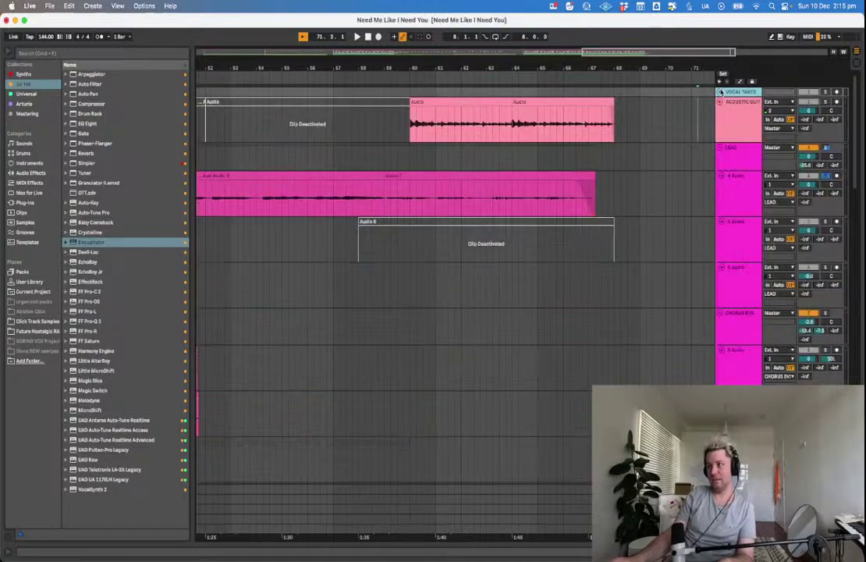
key(super+s)
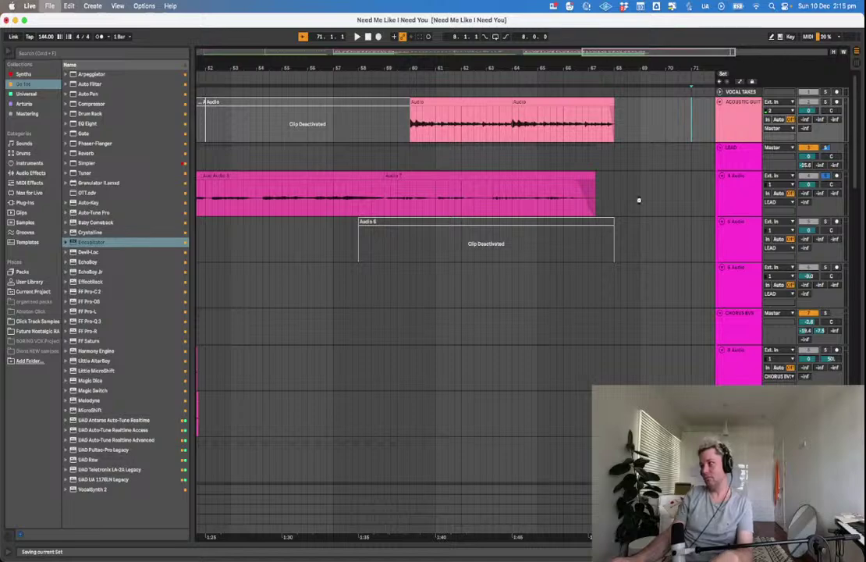
click(623, 221)
key(minus)
key(minus)
key(minus)
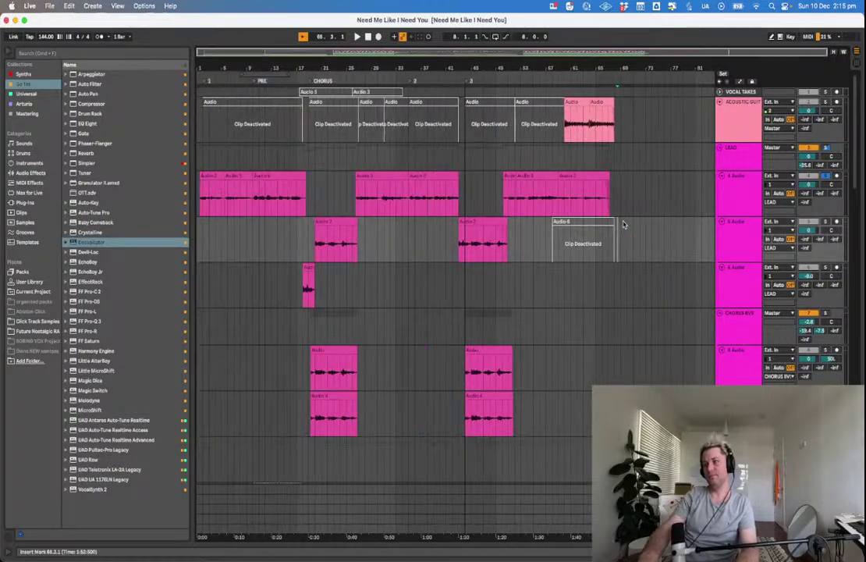
Duplicate the bar 44 to 62 section from 5 Audio down through the lower tracks to bar 69 and start playback.
scroll(592, 221, down, 10)
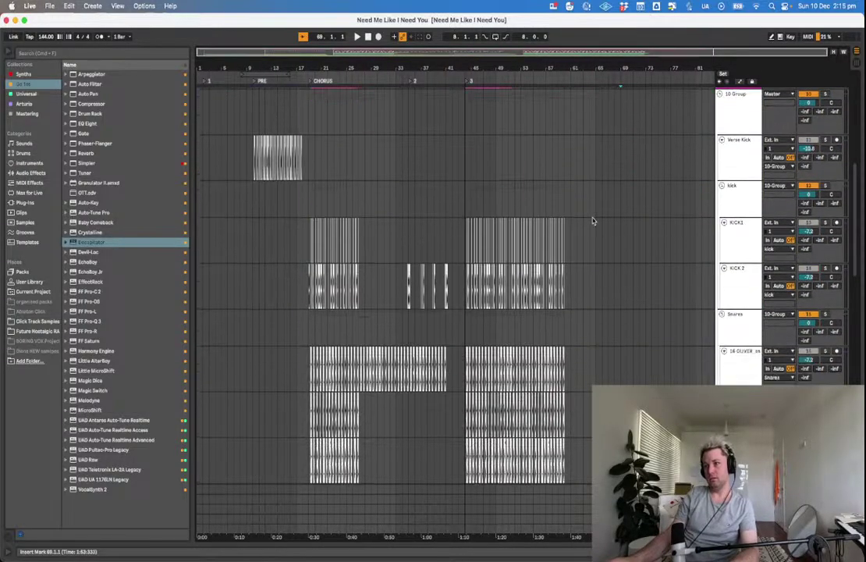
click(464, 109)
scroll(508, 173, up, 10)
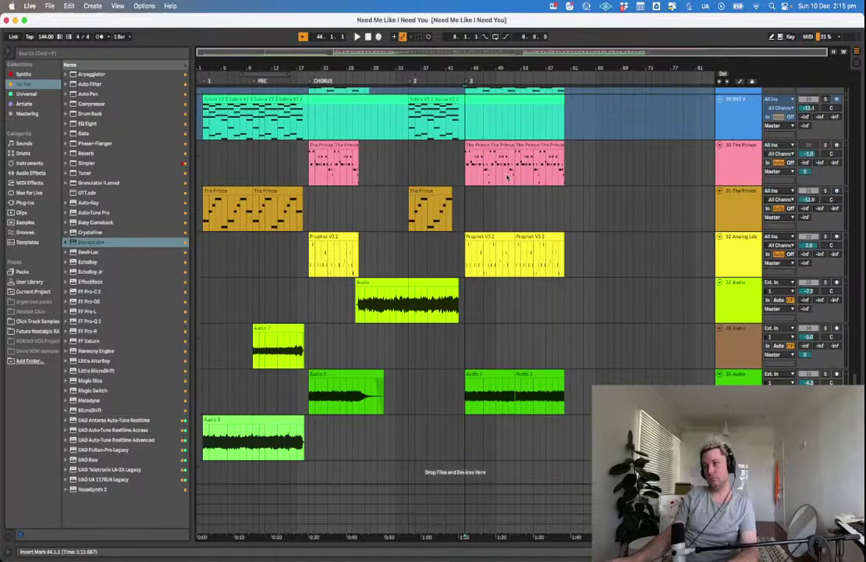
shift+click(584, 440)
scroll(503, 411, down, 6)
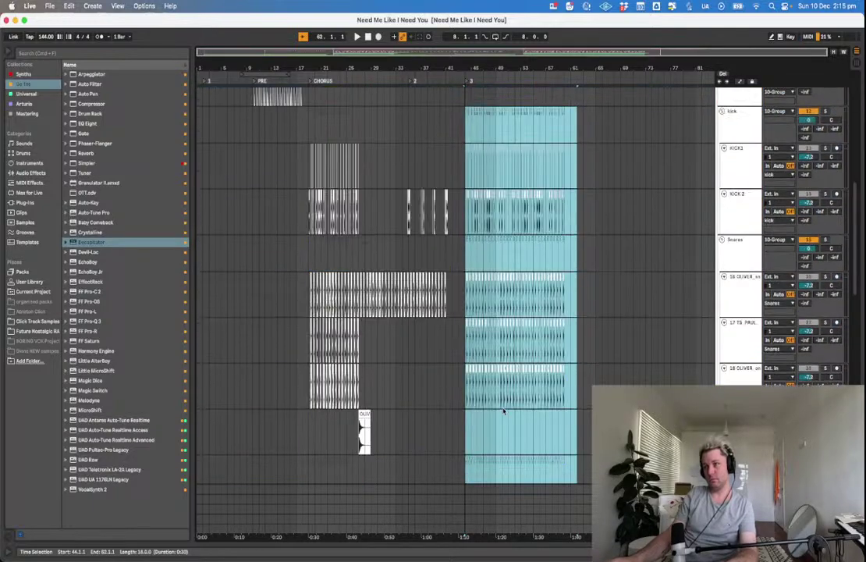
scroll(503, 411, up, 5)
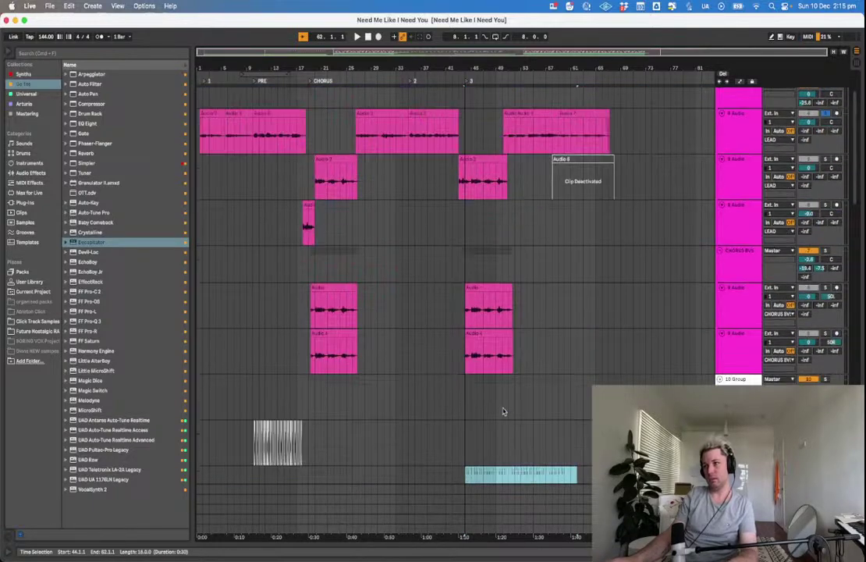
shift+click(469, 188)
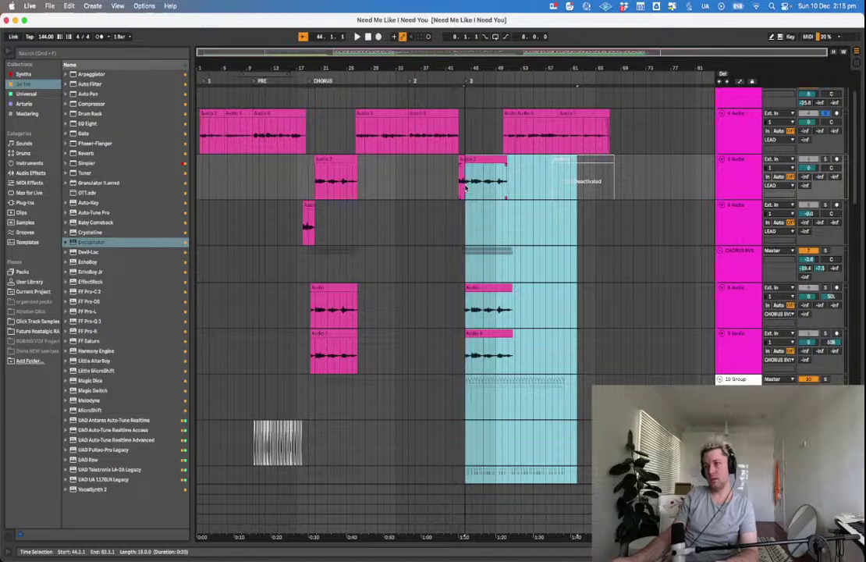
drag(479, 287, 632, 309)
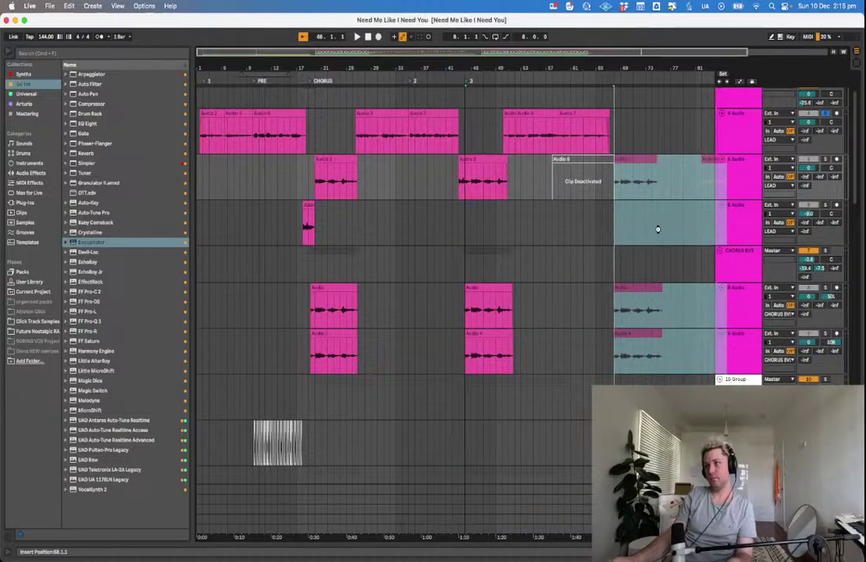
key(space)
scroll(829, 148, up, 3)
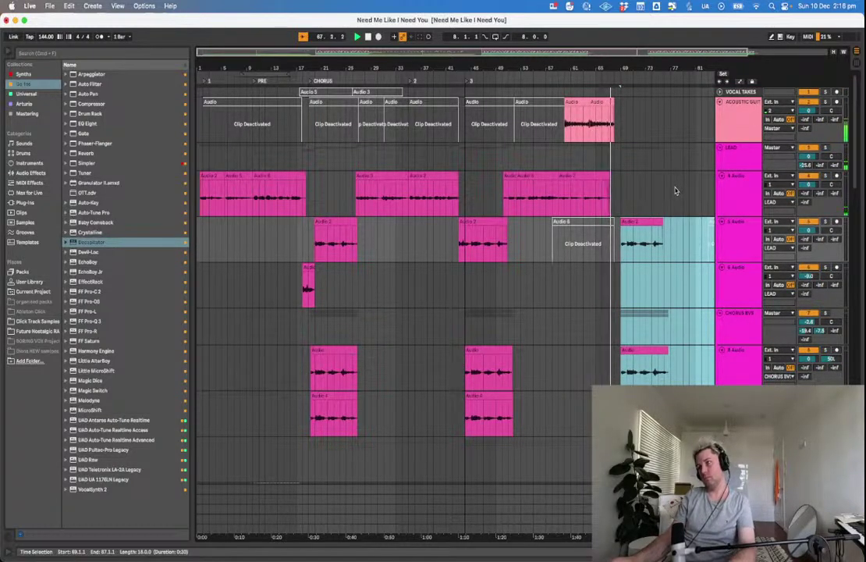
Extend the start of the copied vocal clip on 5 Audio back to about bar 67, replay the lead-in, and save the set.
click(622, 221)
click(619, 235)
drag(621, 228, 609, 226)
click(571, 240)
key(space)
key(space)
click(586, 240)
key(space)
key(space)
key(super+s)
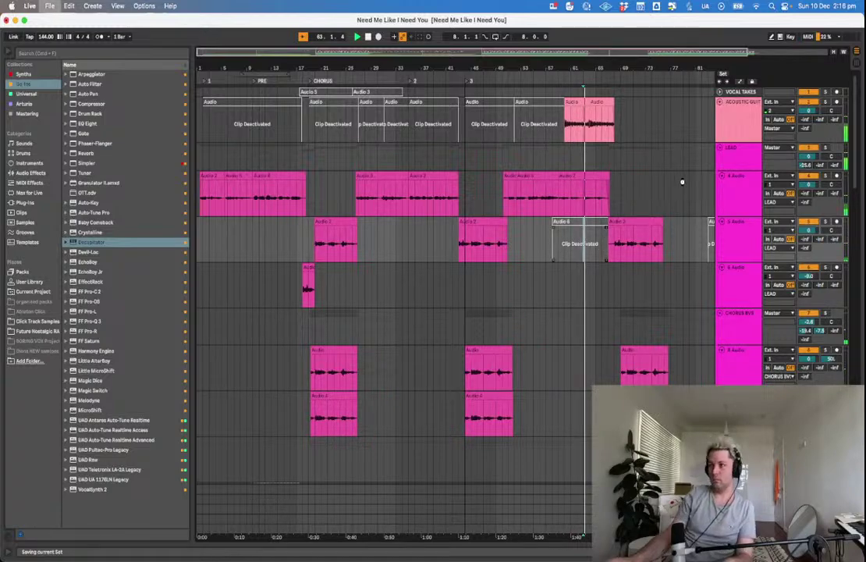
Check the acoustic guitar track's effect chain during playback.
drag(658, 195, 736, 124)
key(super+alt+l)
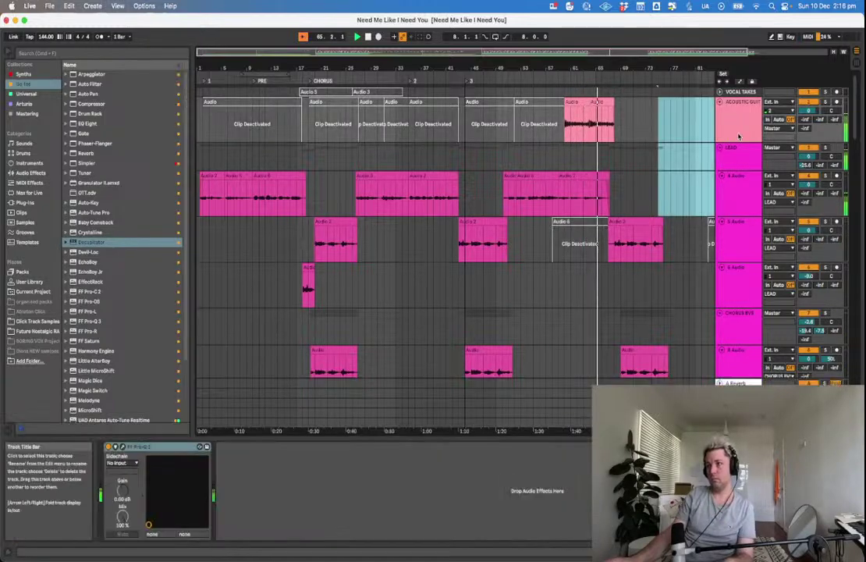
click(737, 135)
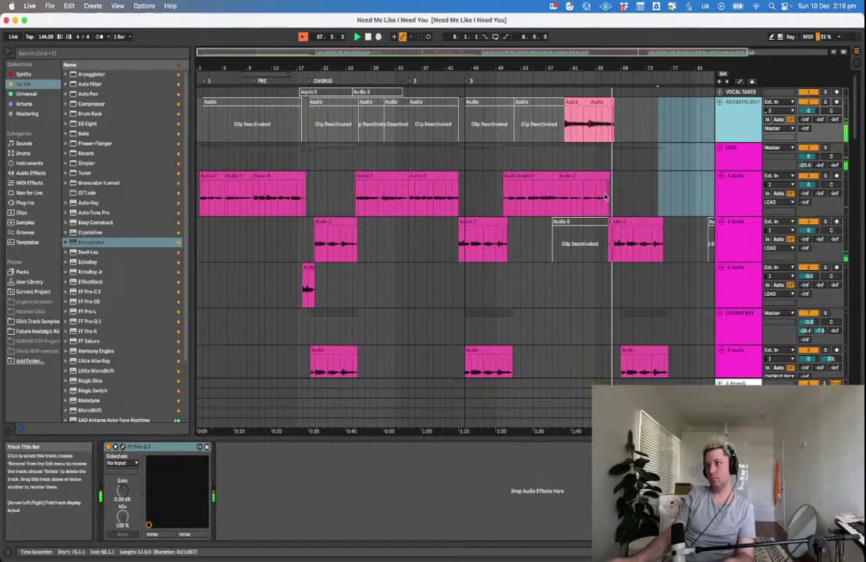
Trim the copied vocal clip on 5 Audio to start at bar 68, and save the set.
click(617, 244)
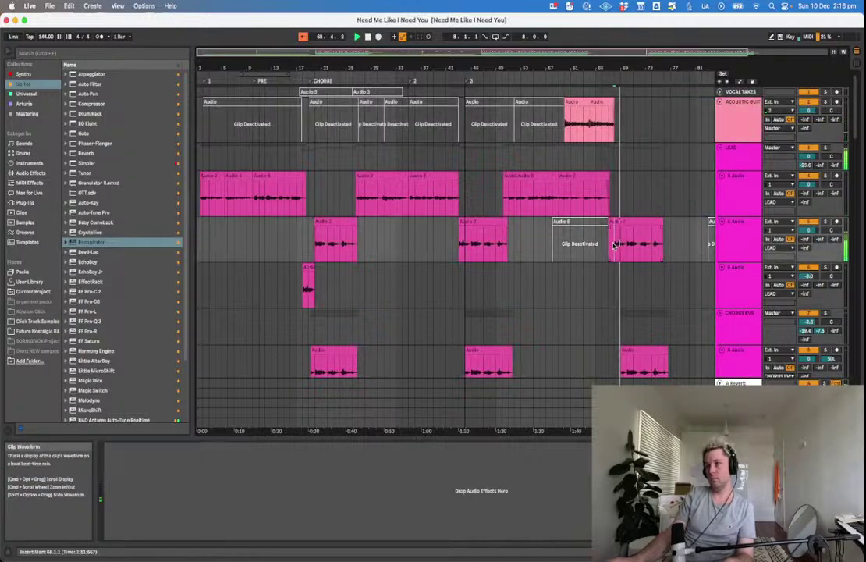
scroll(616, 245, up, 4)
mouse_move(614, 245)
mouse_down()
mouse_move(572, 244)
mouse_move(616, 229)
mouse_up()
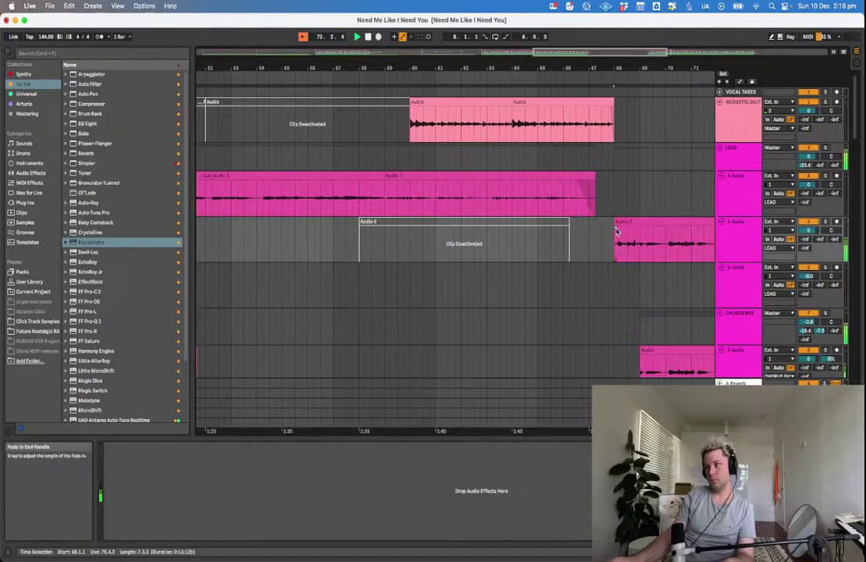
click(561, 269)
scroll(559, 268, up, 3)
scroll(560, 268, down, 5)
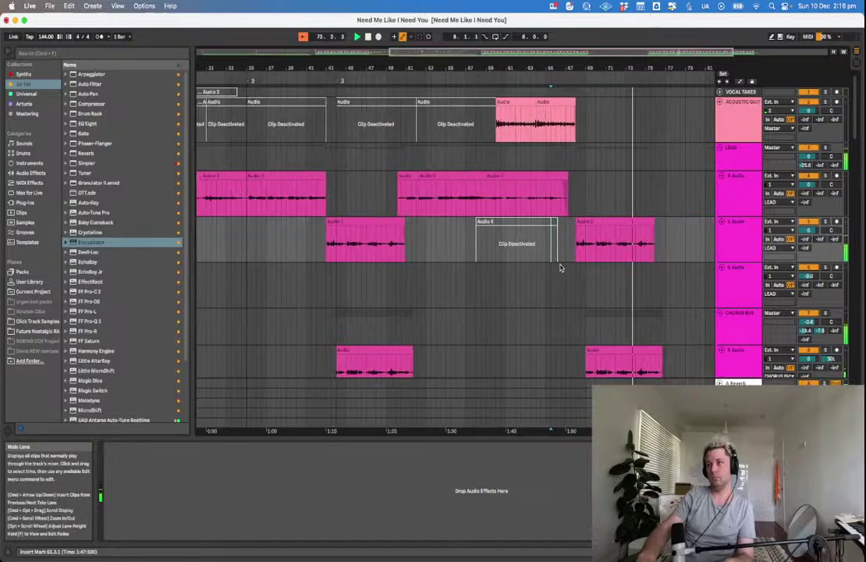
key(super+s)
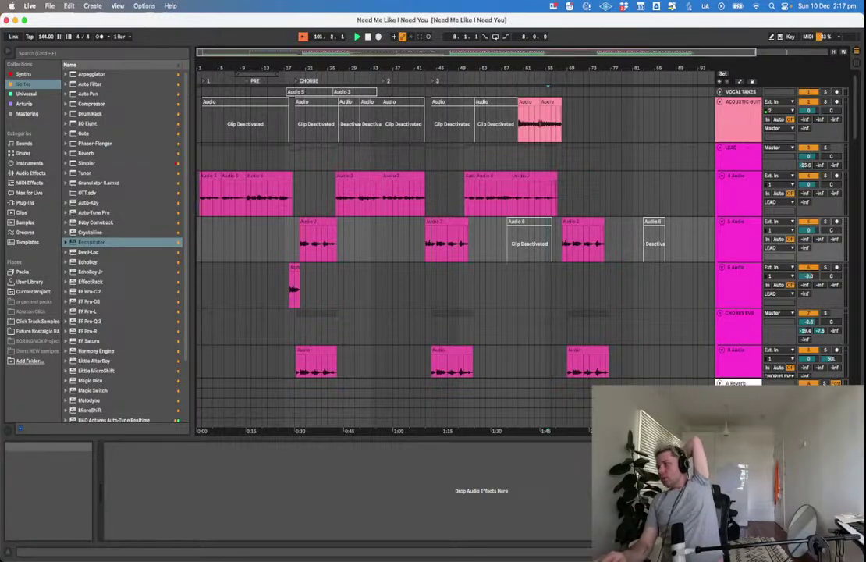
Look over the CHORUS BVS effect chain and hide the device view.
click(494, 316)
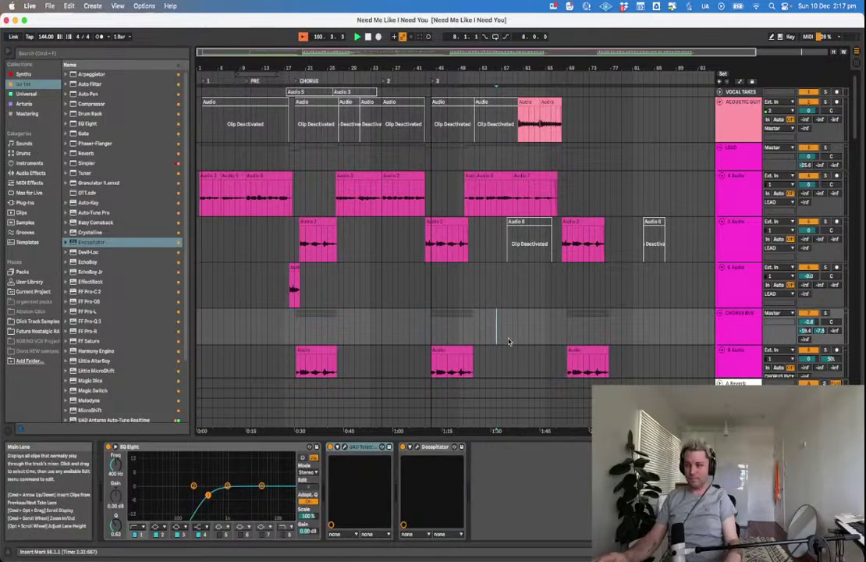
key(ctrl+Up)
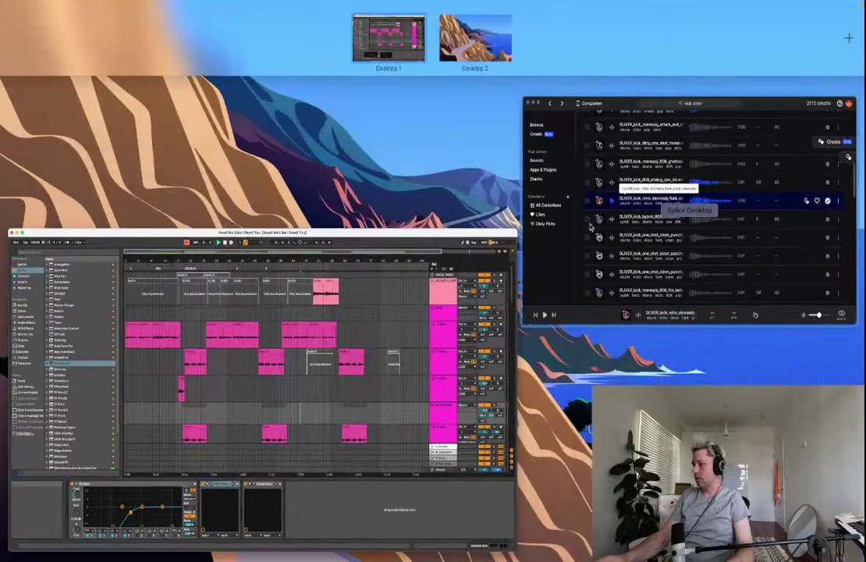
click(402, 319)
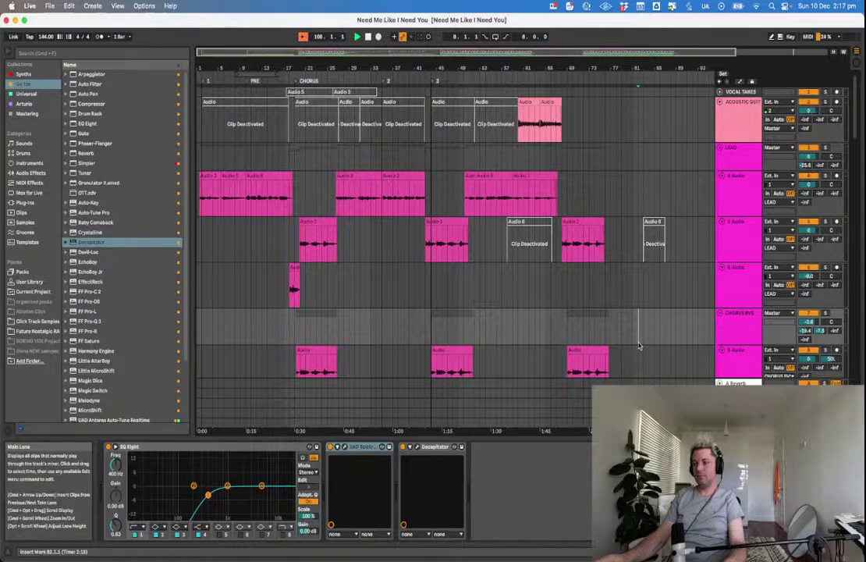
key(super+alt+l)
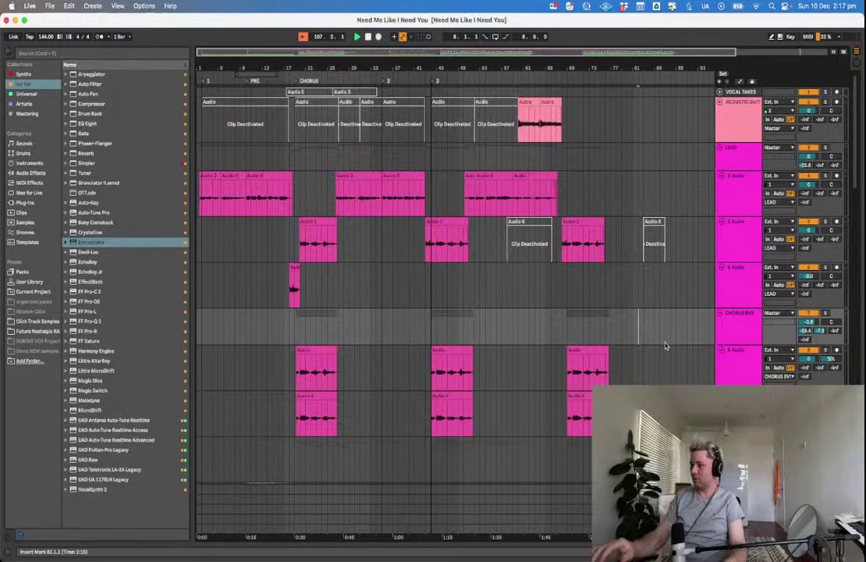